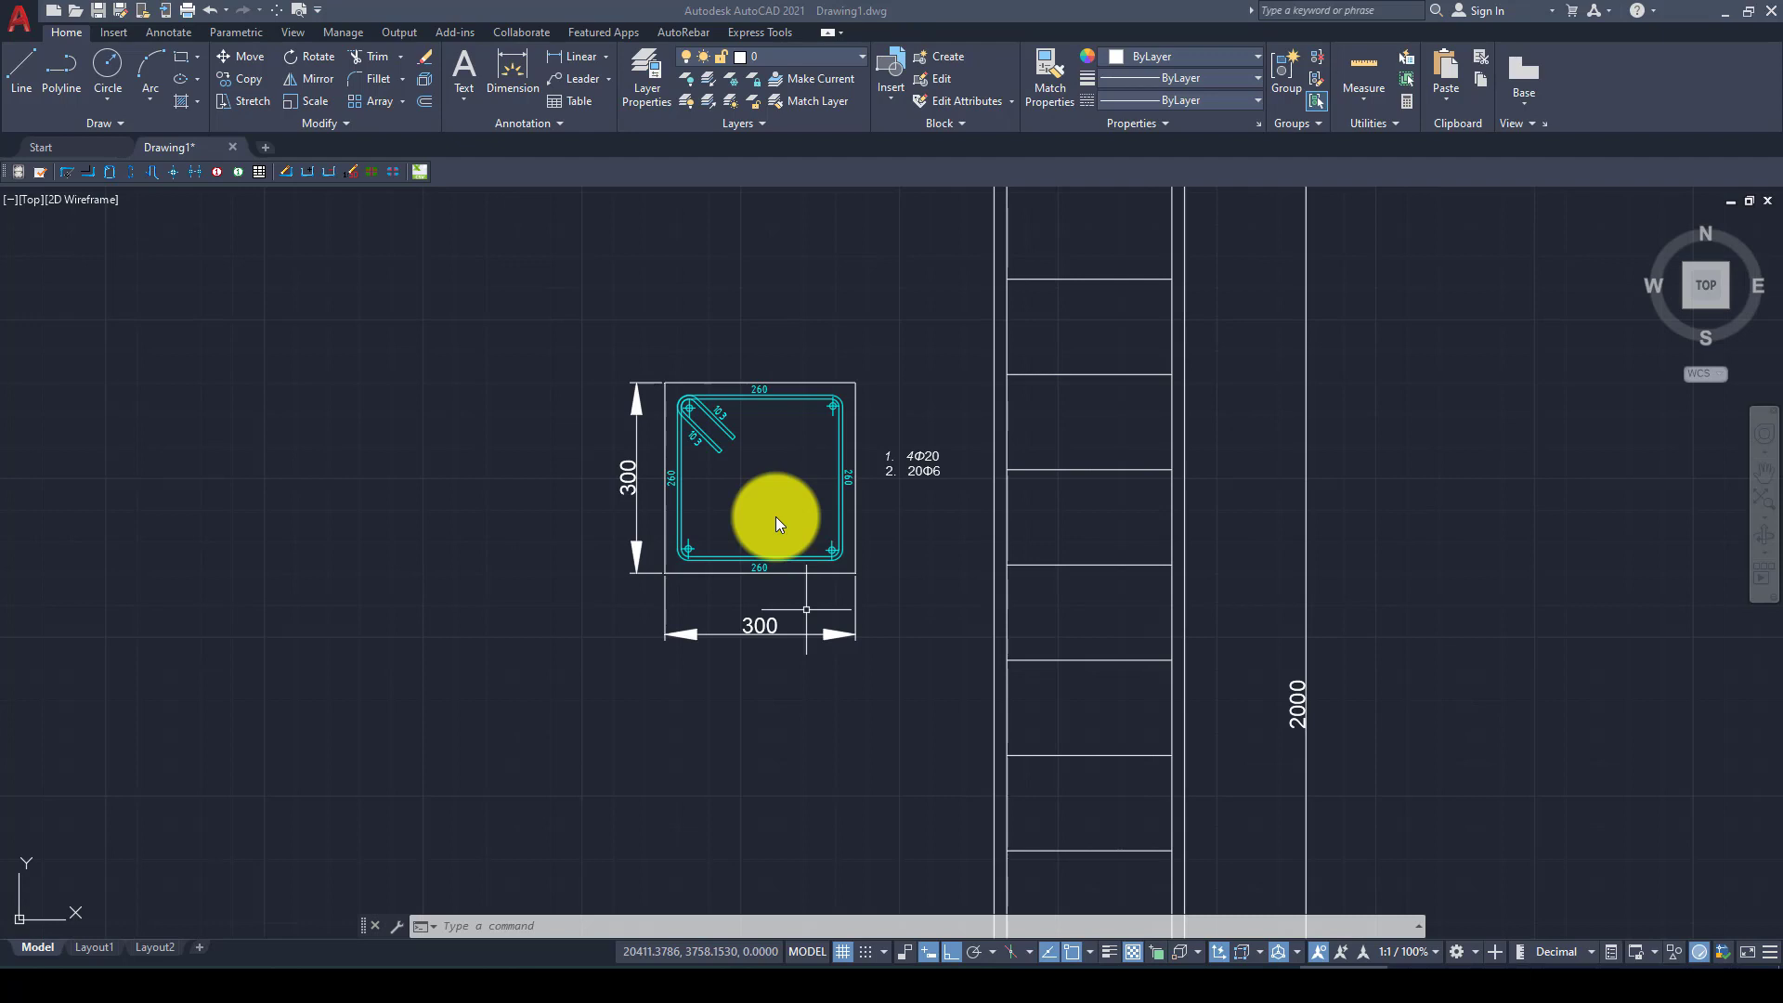
Examine the square column's cross-section, its reinforcement labels and the stirrup layout in the elevation
scroll(793, 481, up, 2)
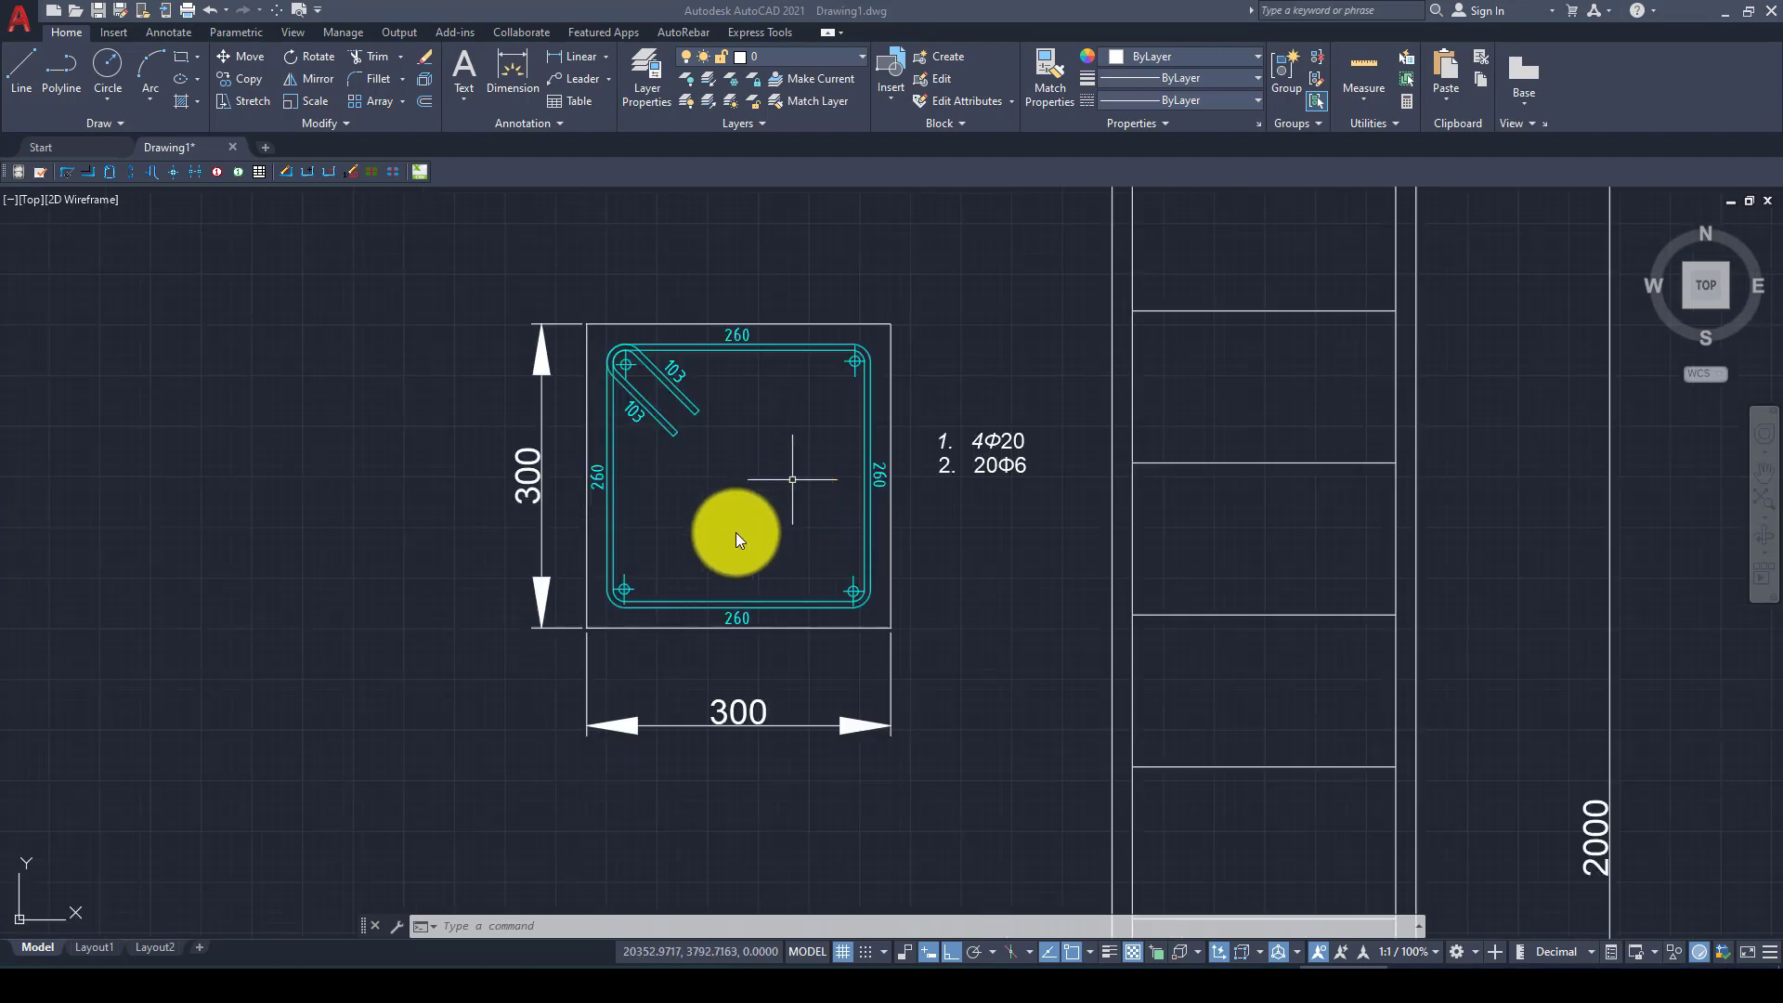
scroll(736, 532, down, 2)
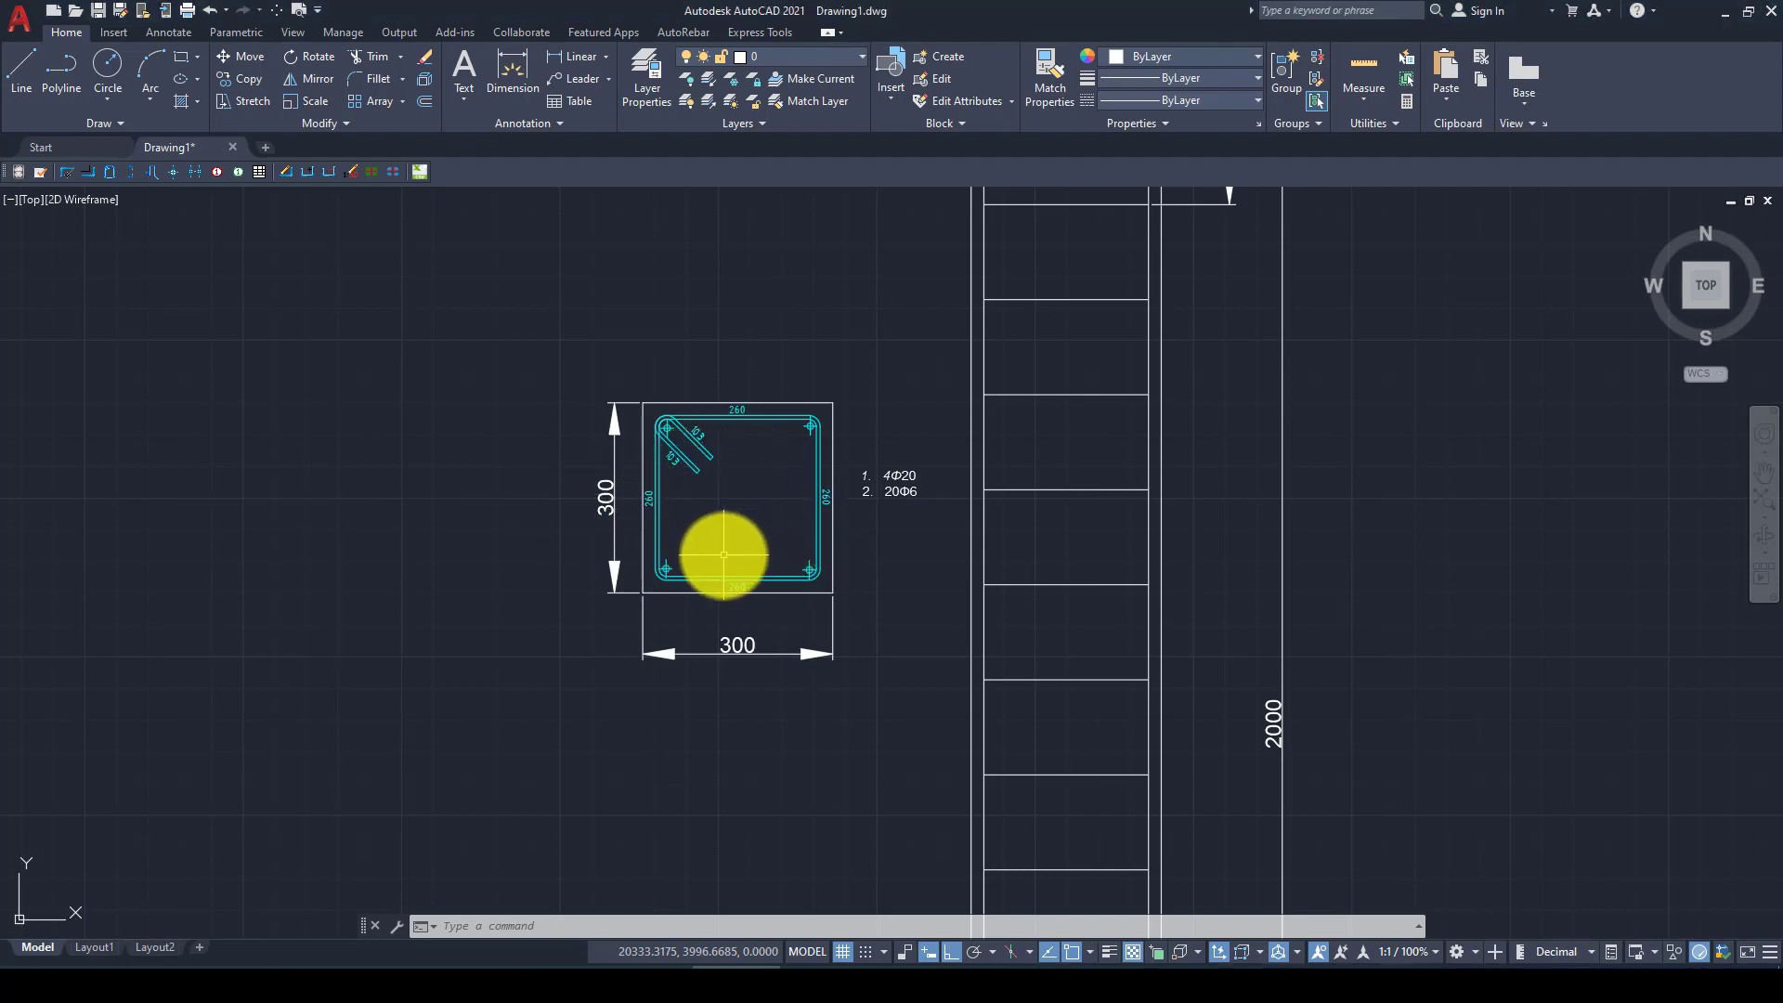
scroll(1055, 358, down, 5)
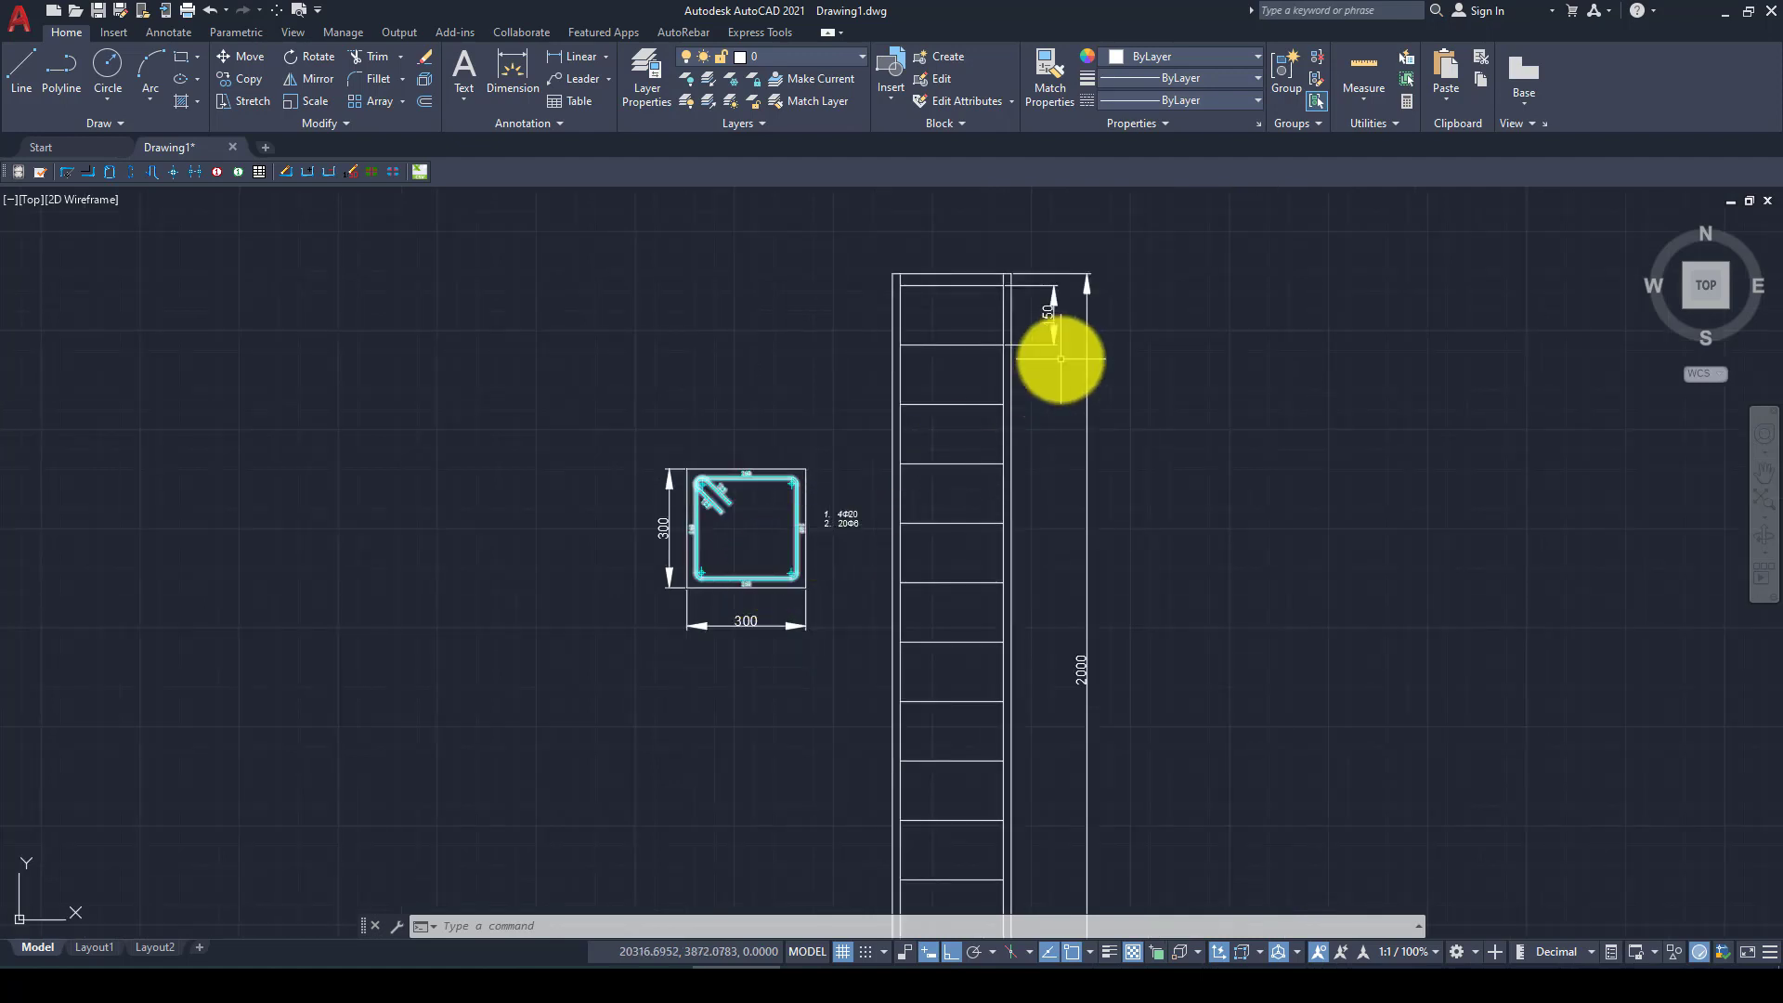
scroll(1055, 488, up, 4)
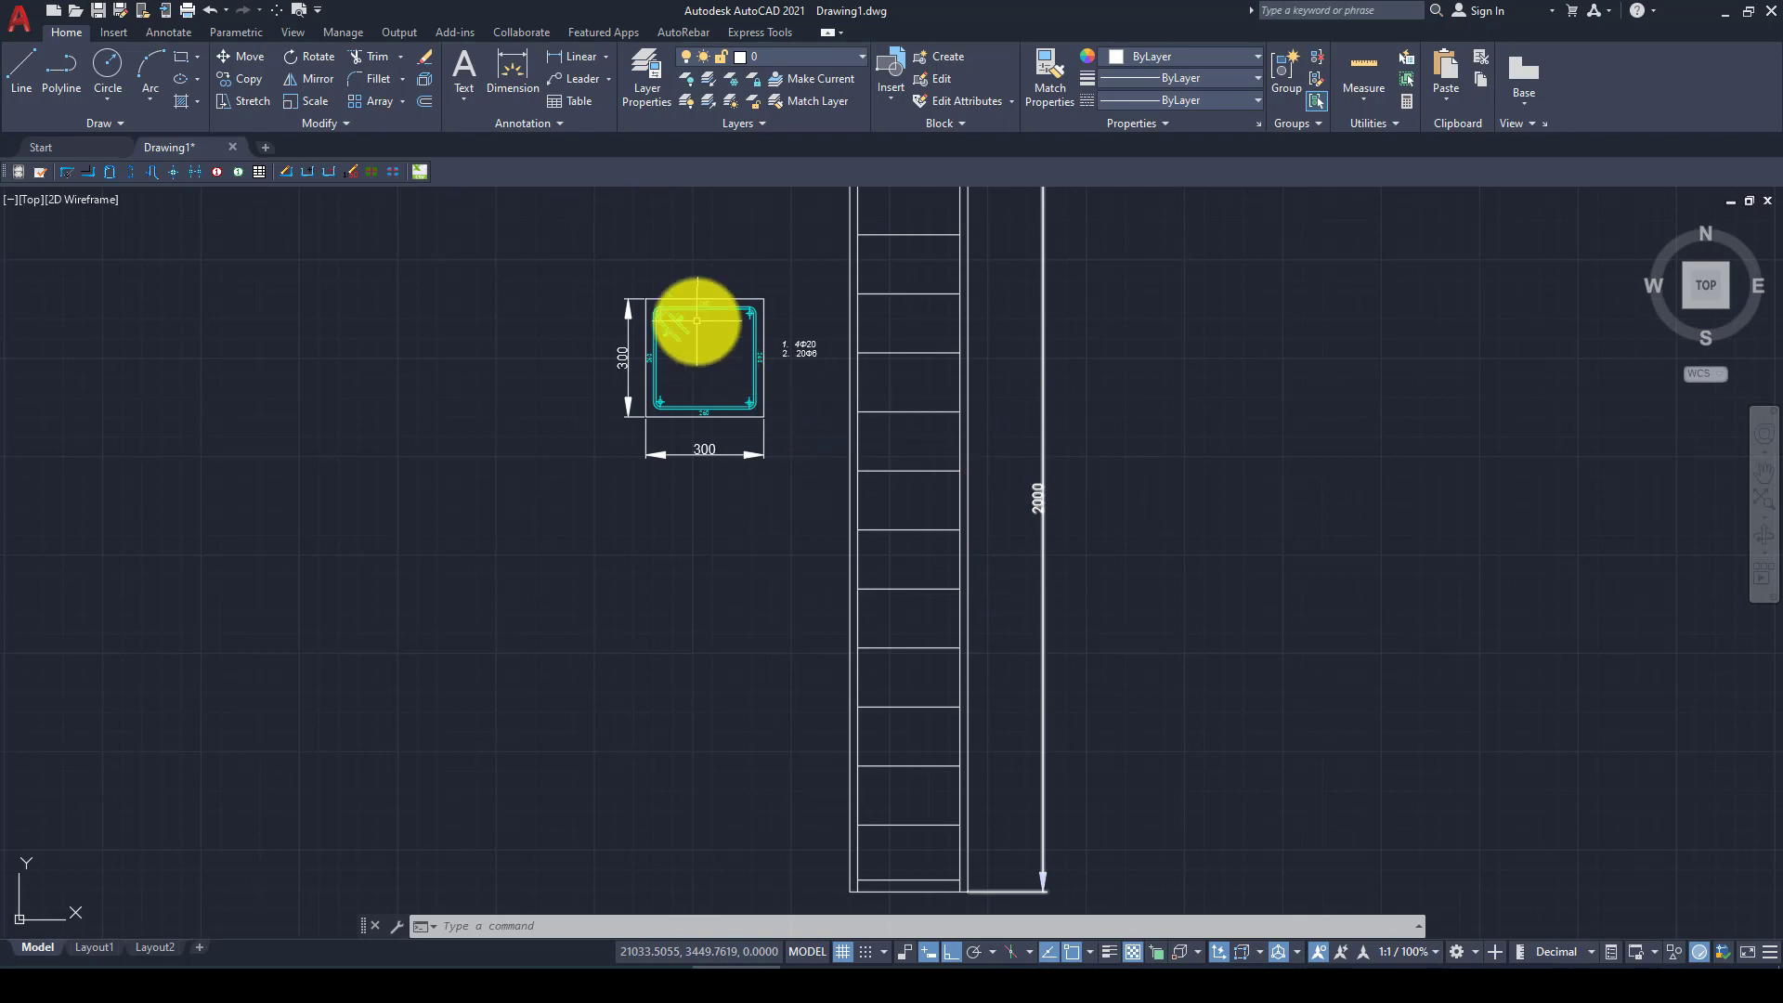
scroll(695, 332, up, 4)
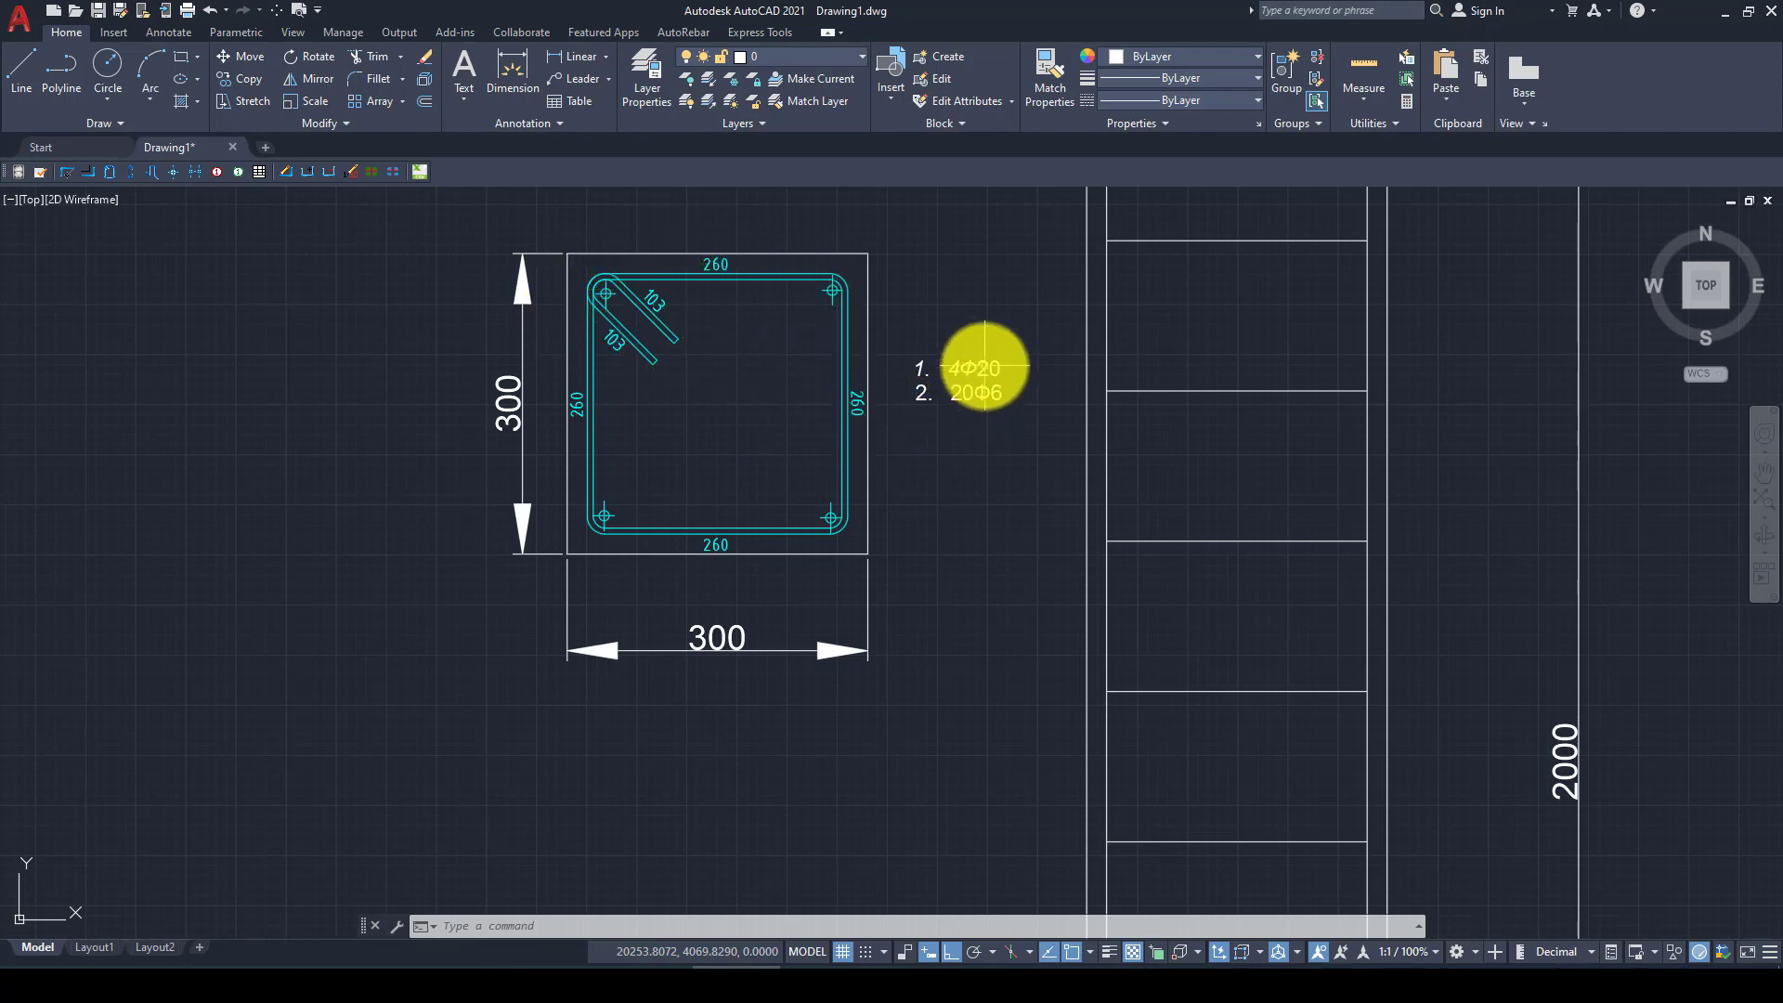
scroll(984, 365, up, 2)
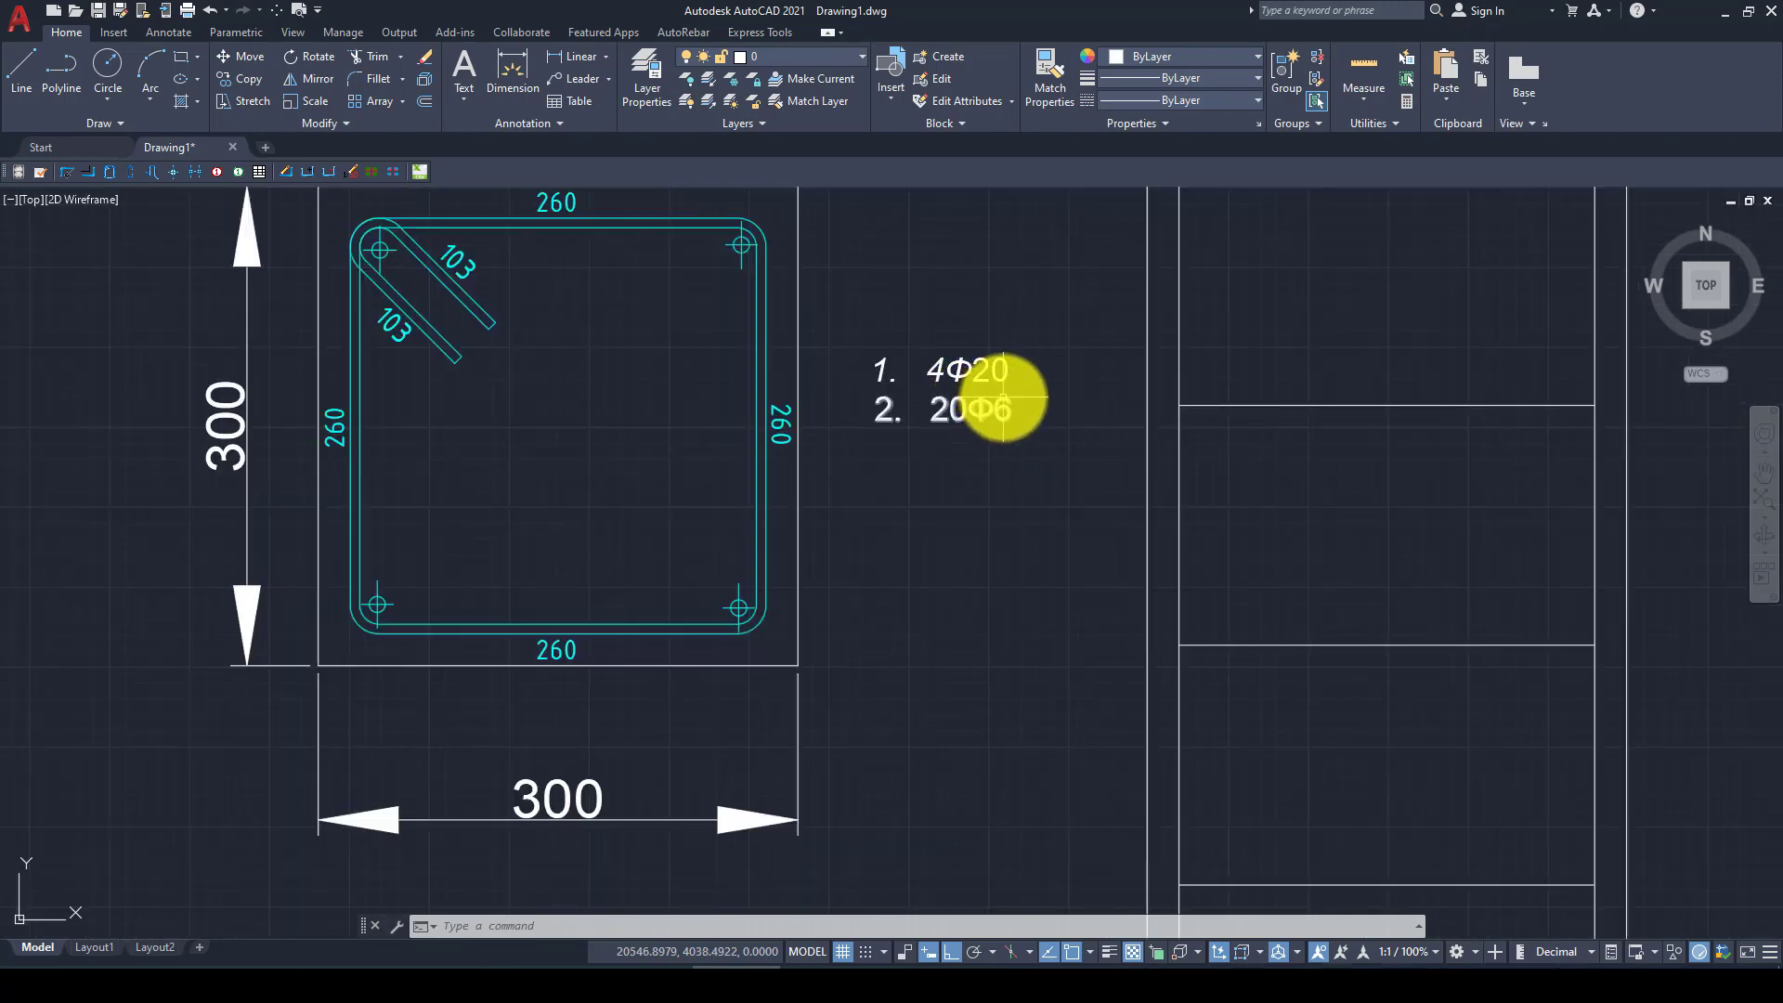
scroll(989, 399, down, 2)
scroll(754, 501, down, 4)
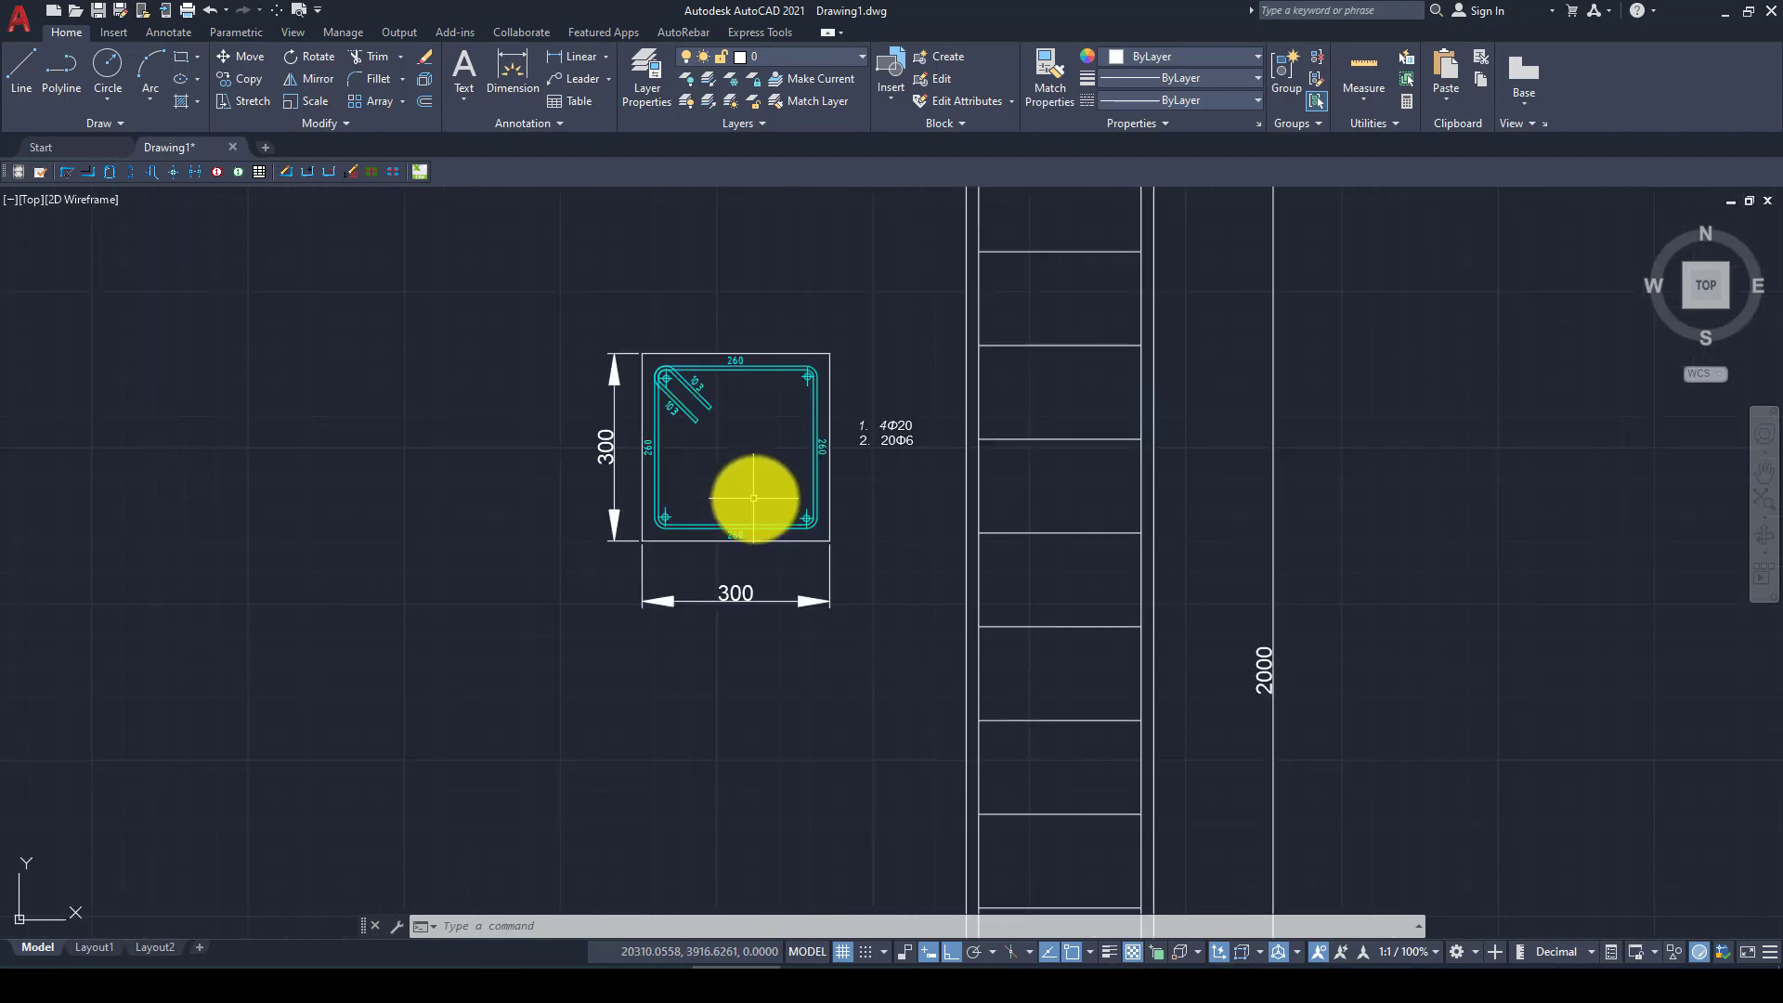
scroll(959, 354, up, 1)
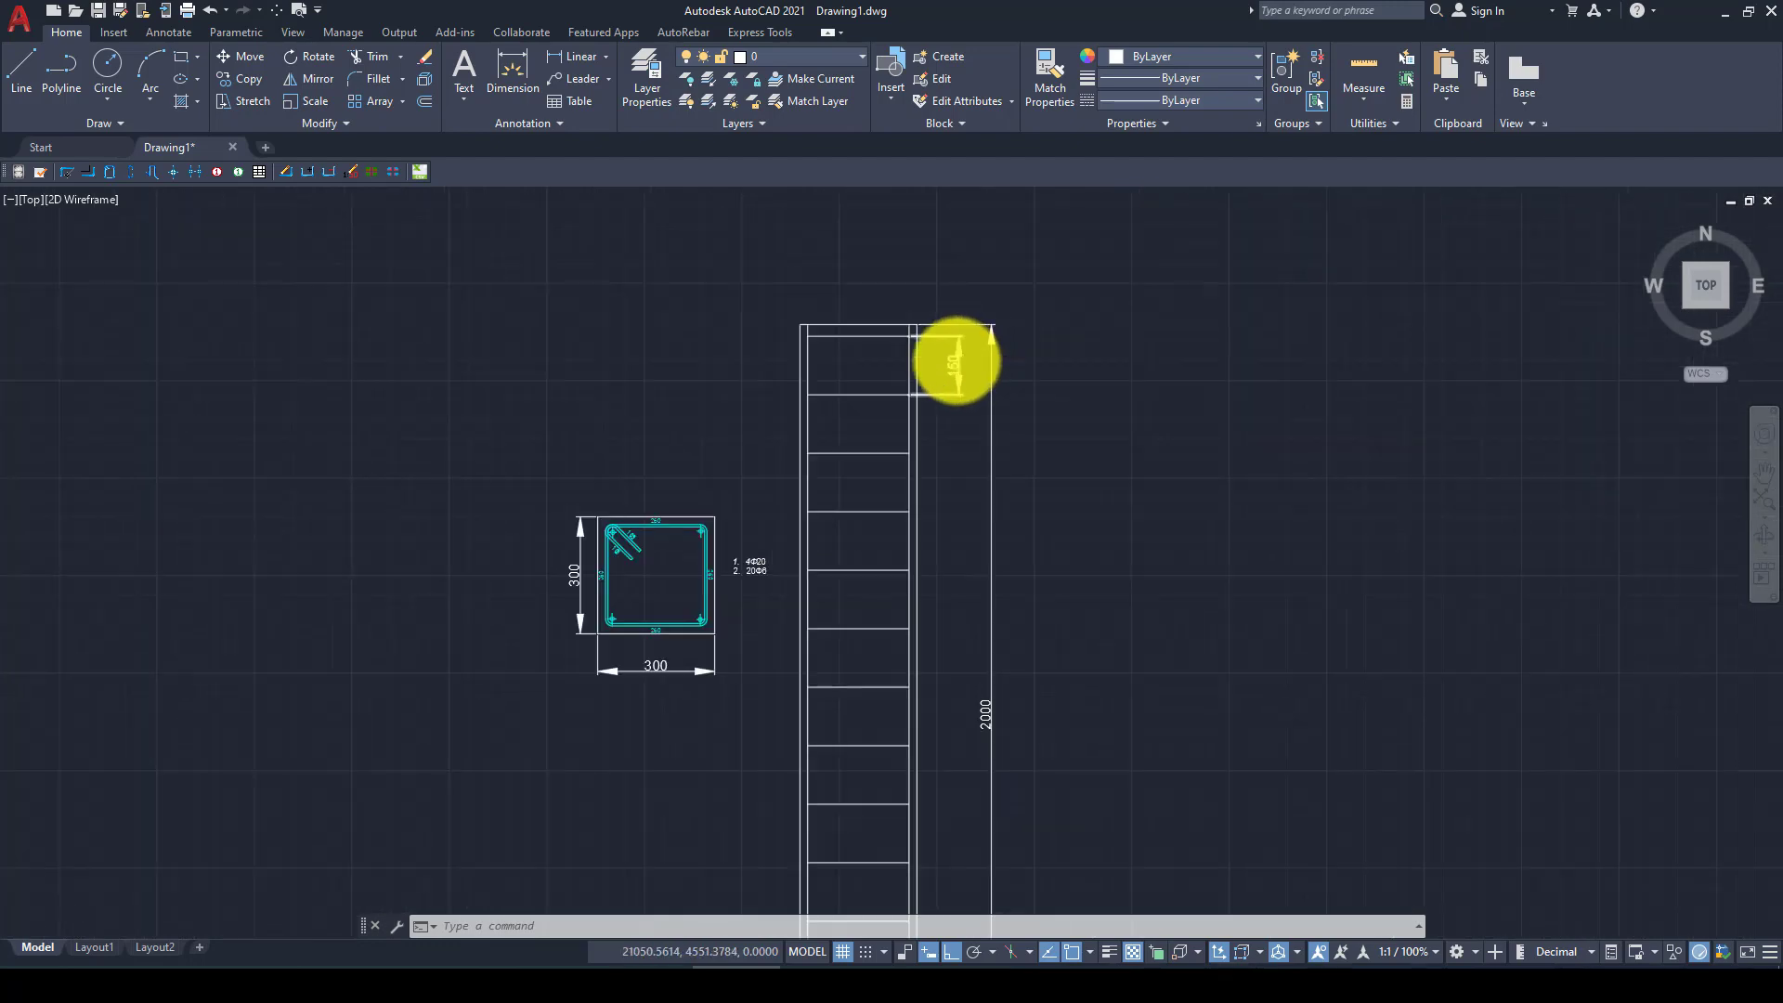
scroll(947, 408, up, 4)
scroll(956, 358, down, 2)
scroll(649, 688, down, 3)
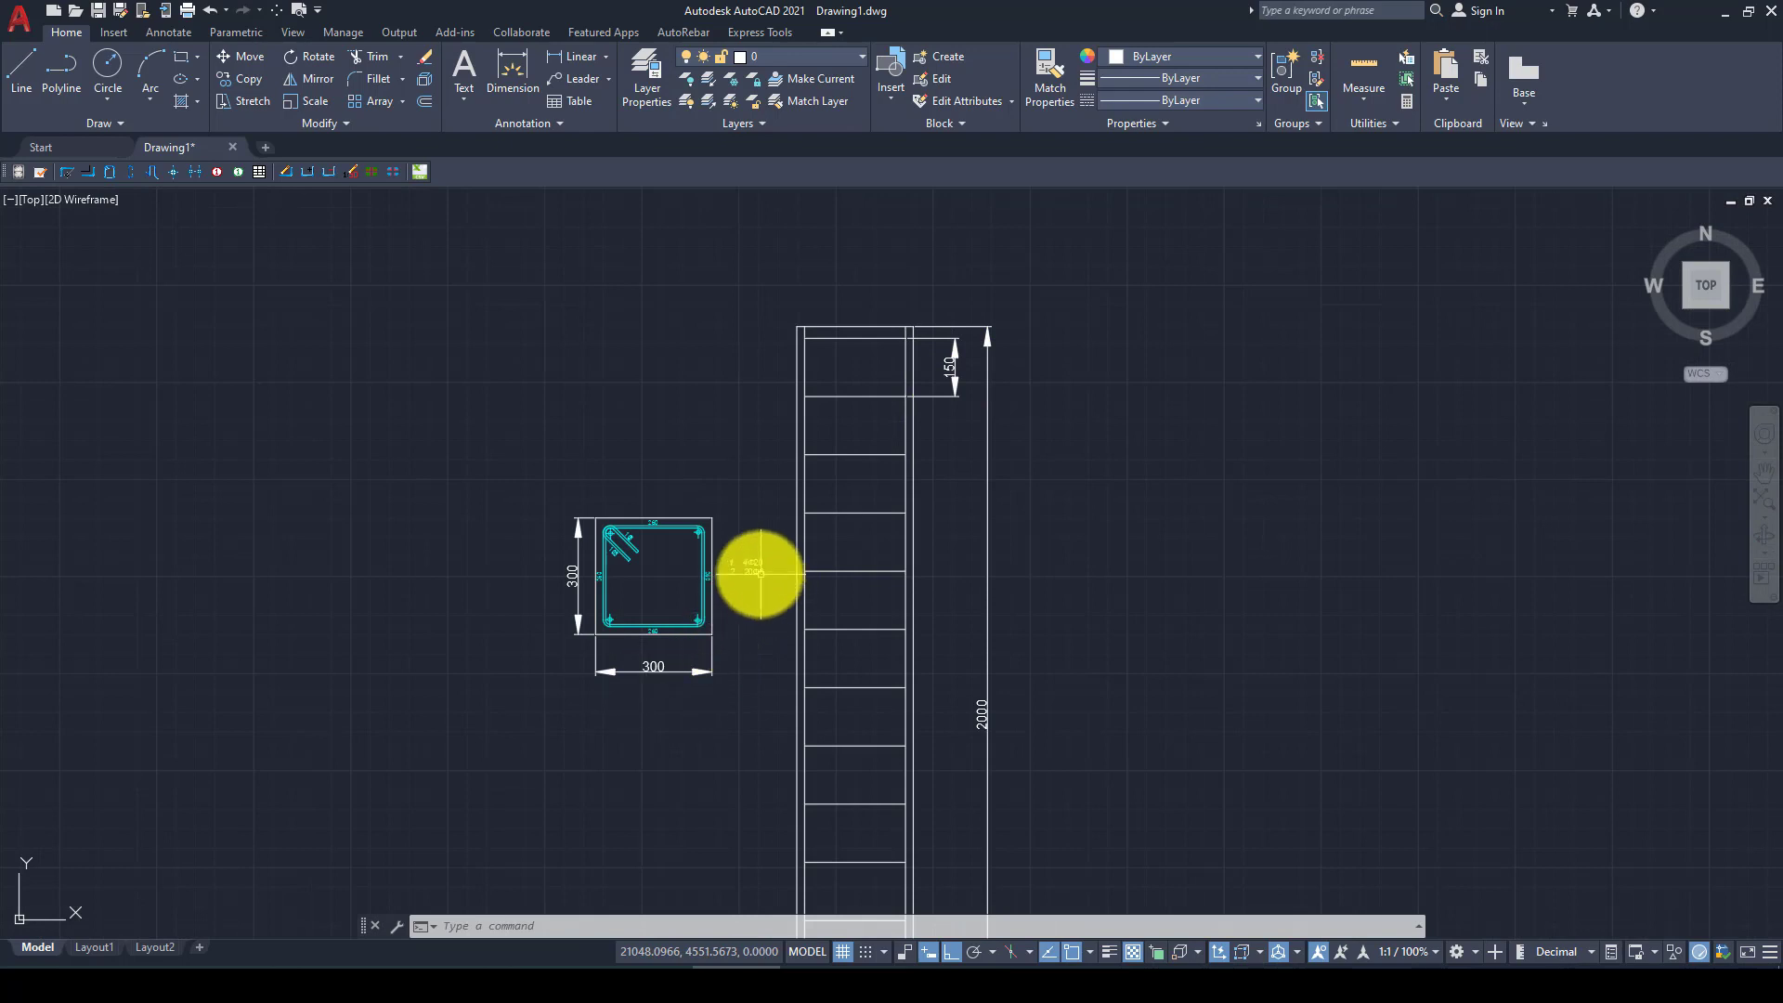
scroll(752, 575, up, 6)
scroll(711, 622, down, 4)
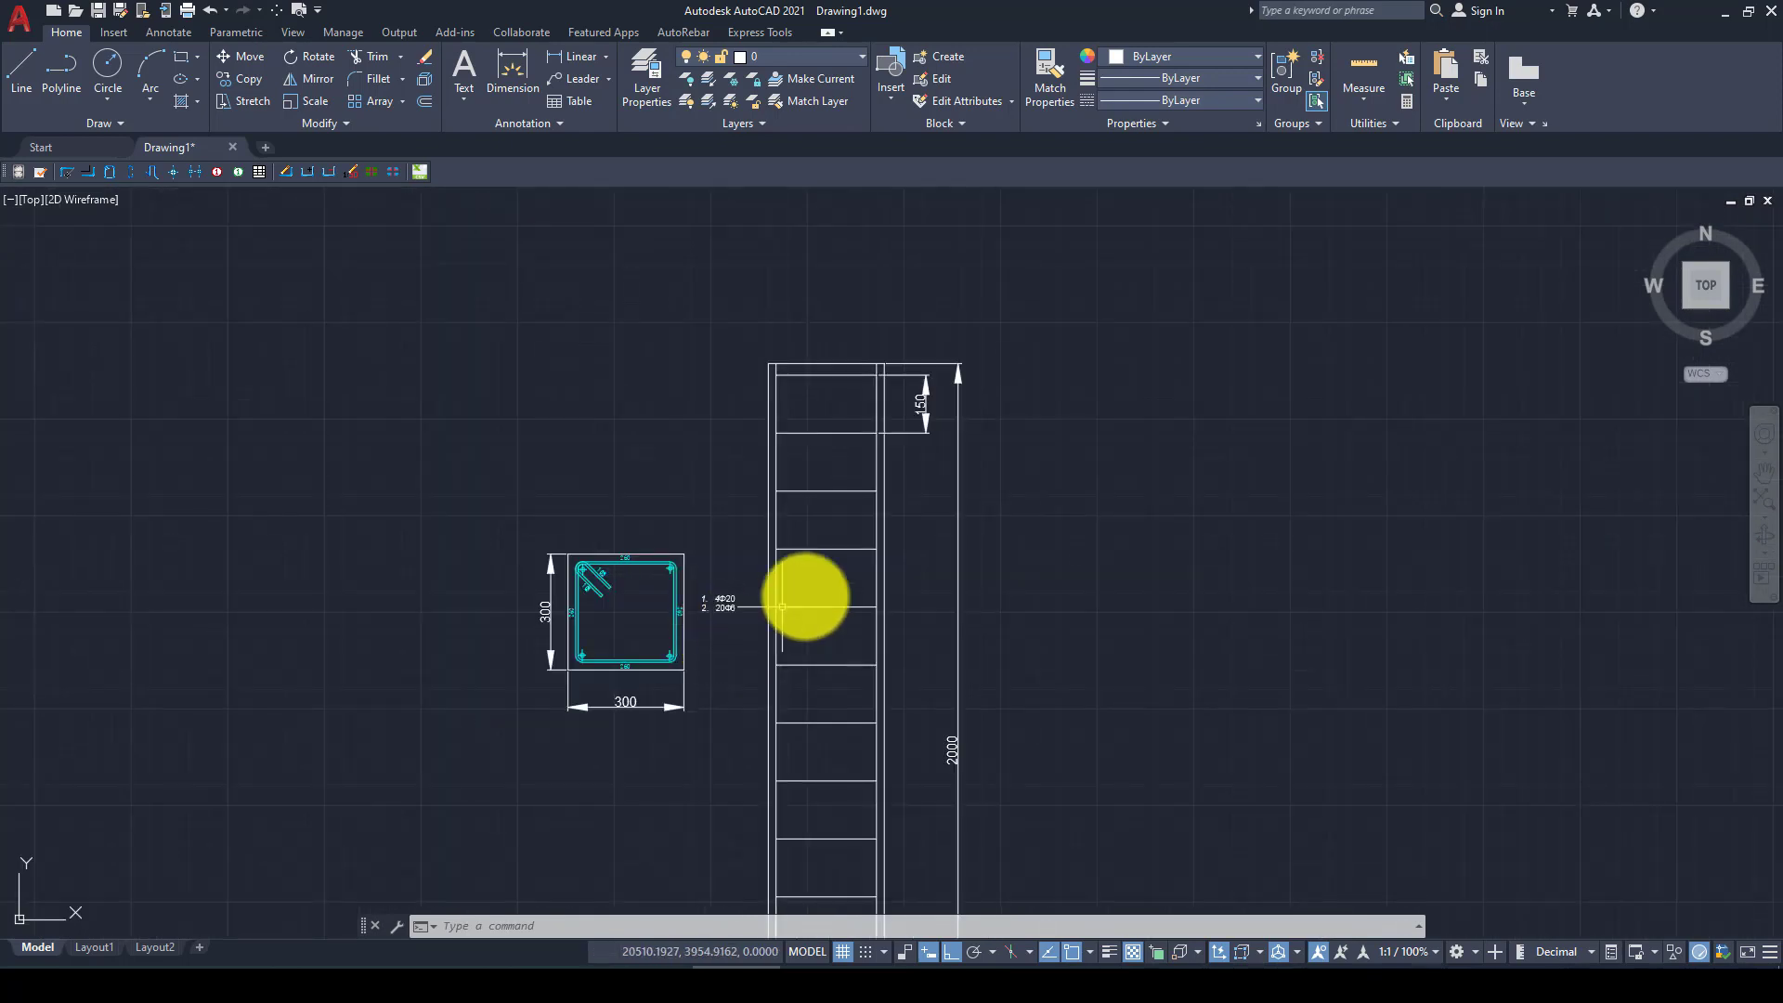
scroll(876, 563, down, 3)
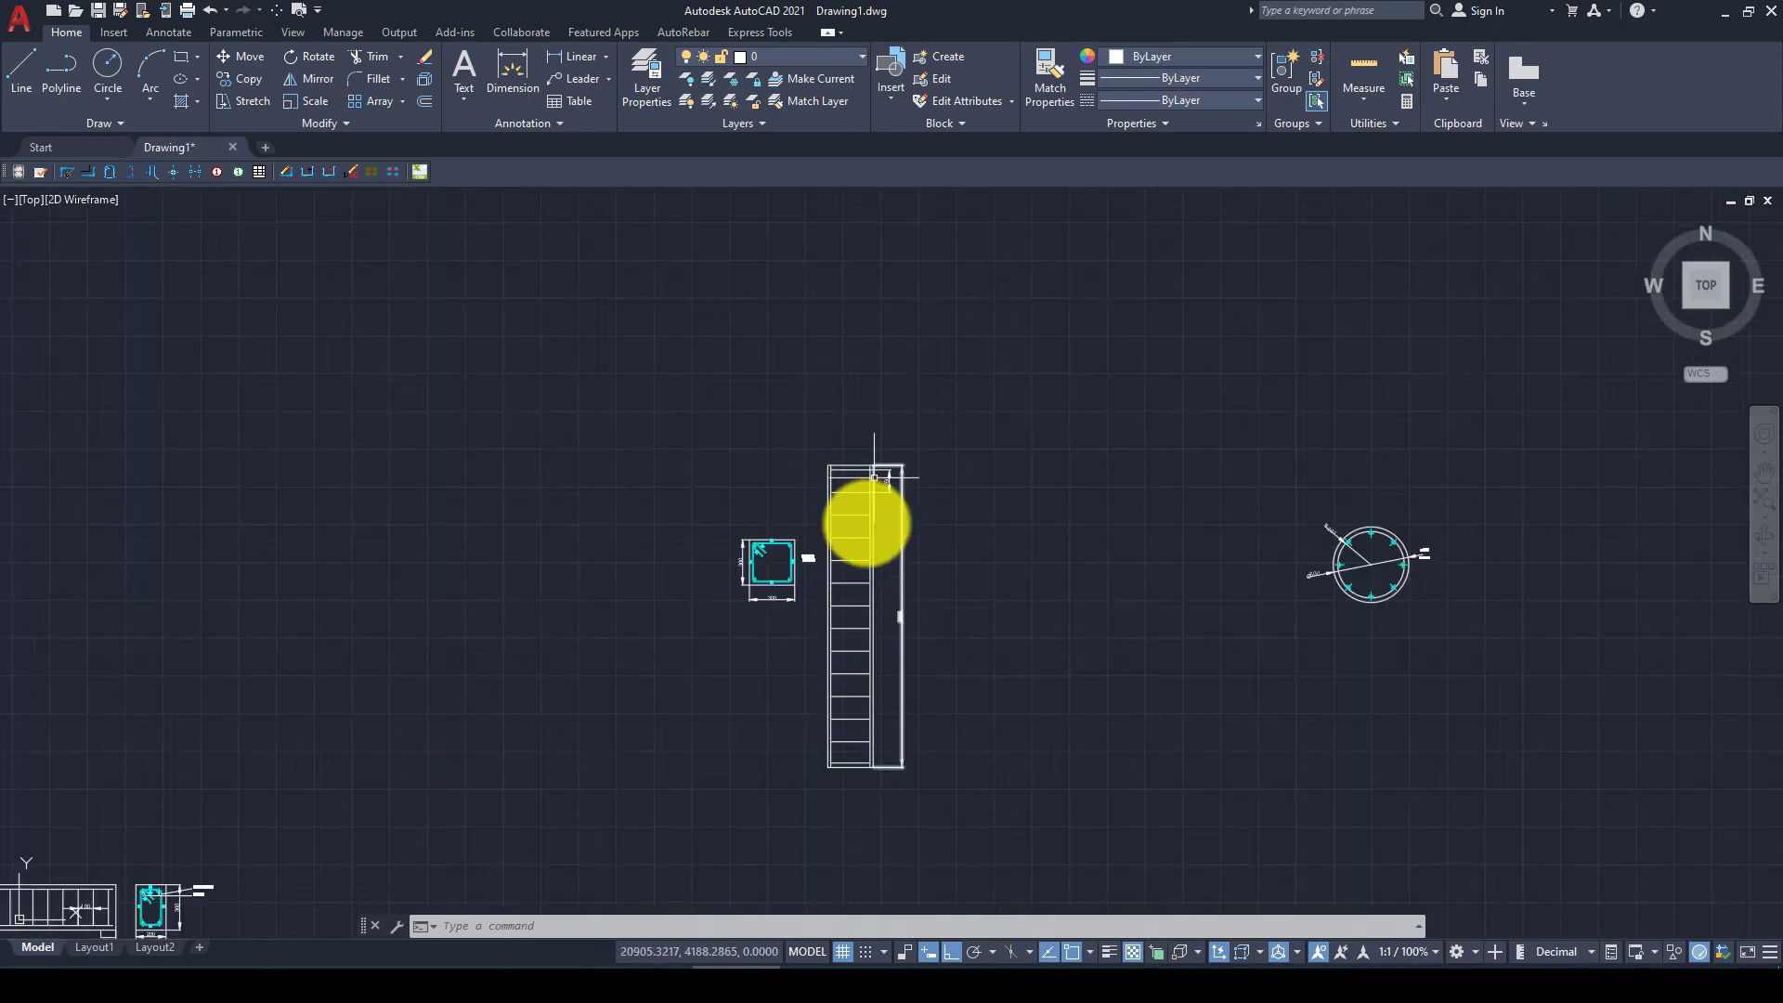
Delete the 150 stirrup spacing dimension beside the upper end of the column elevation
scroll(854, 762, up, 2)
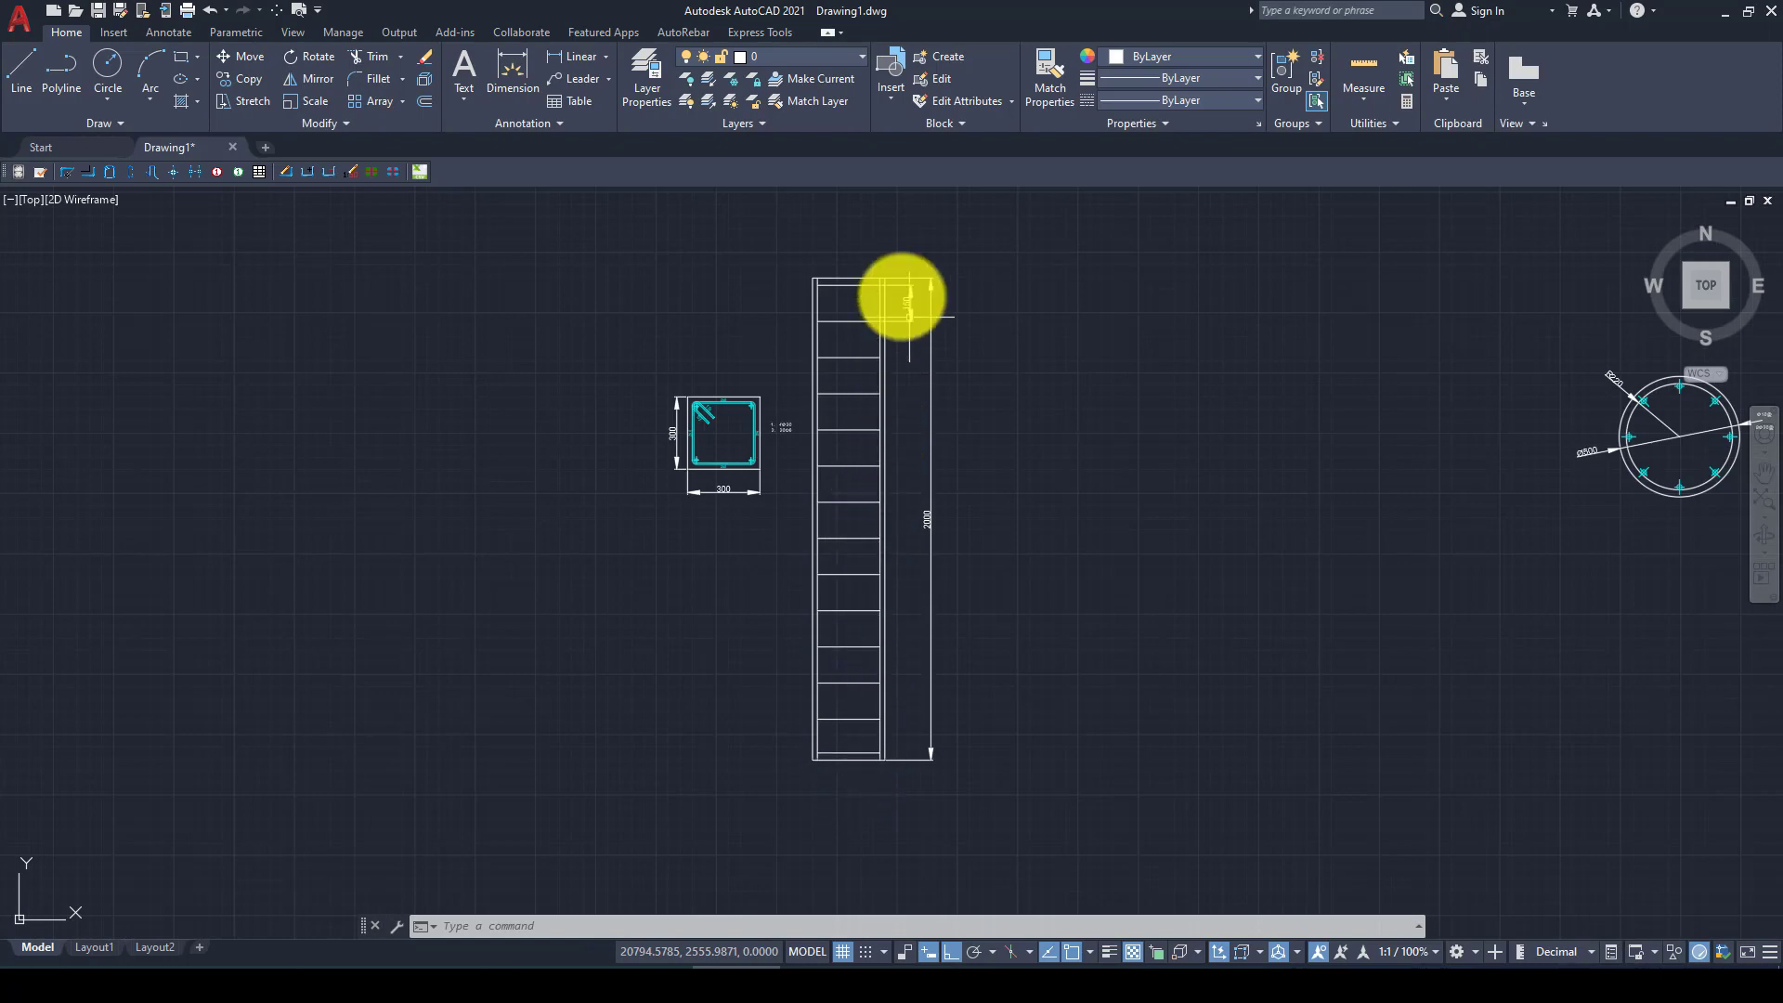
scroll(900, 298, up, 4)
click(906, 336)
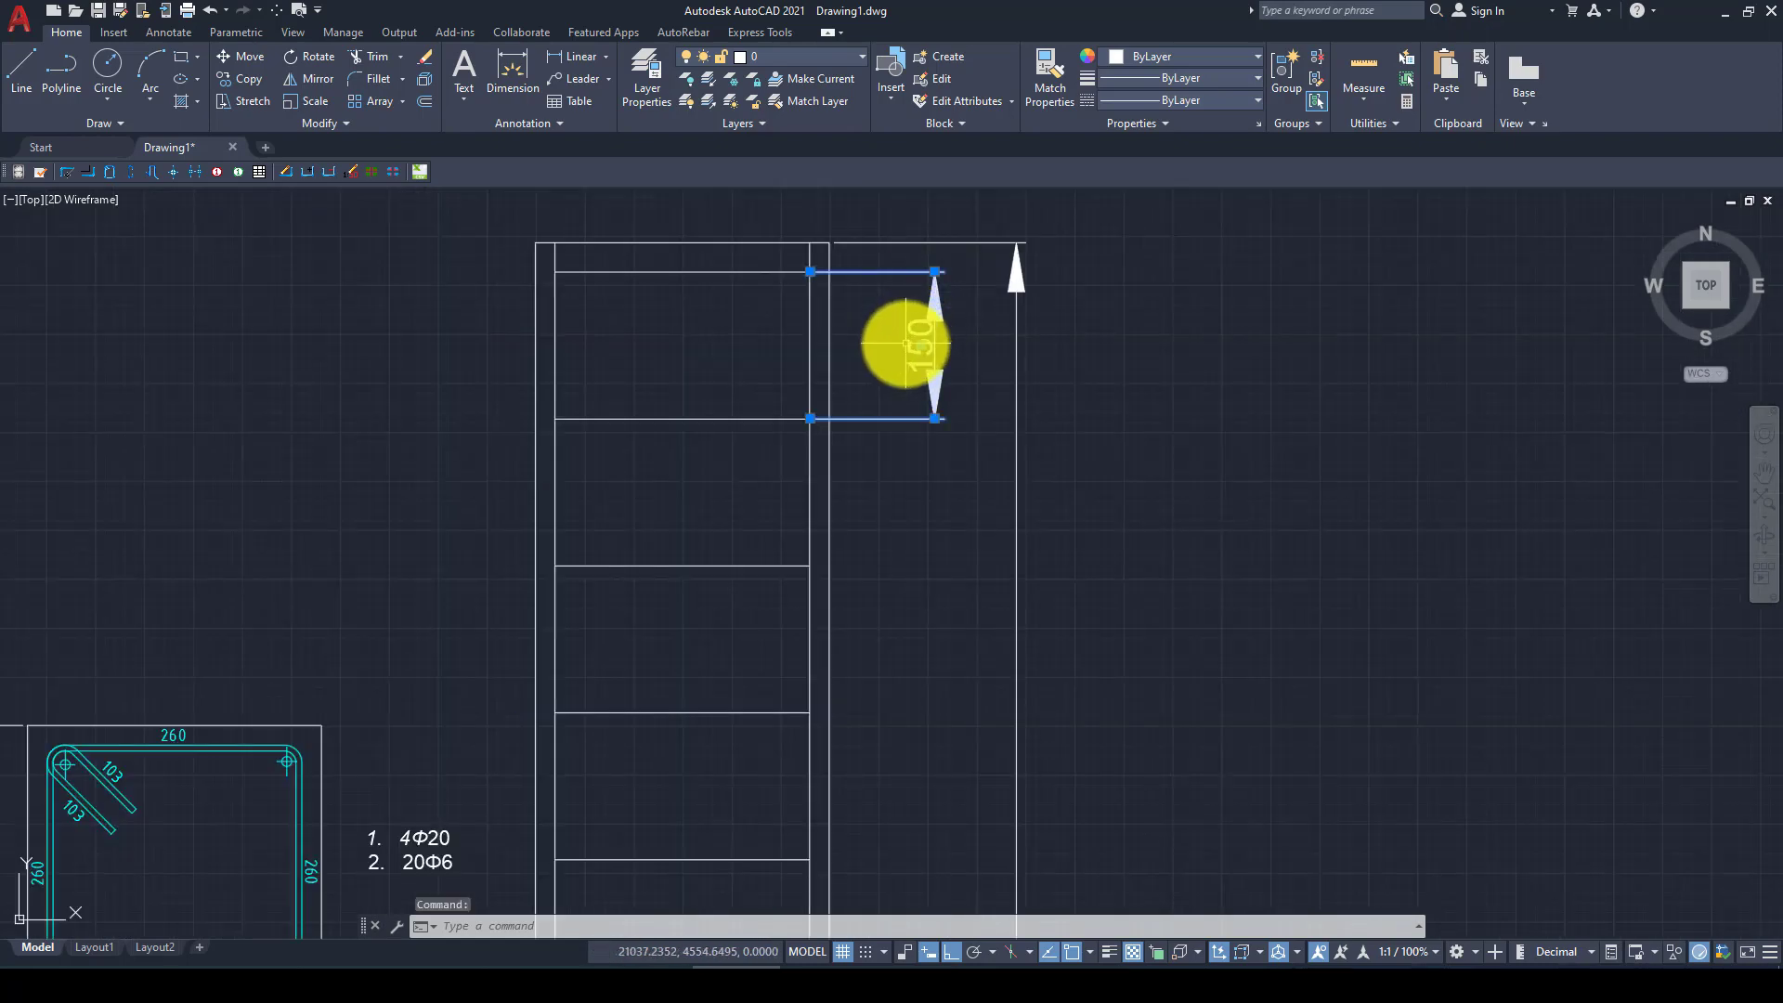
key(Delete)
Review the column's section dimensions and the overall height on the elevation
scroll(863, 378, down, 6)
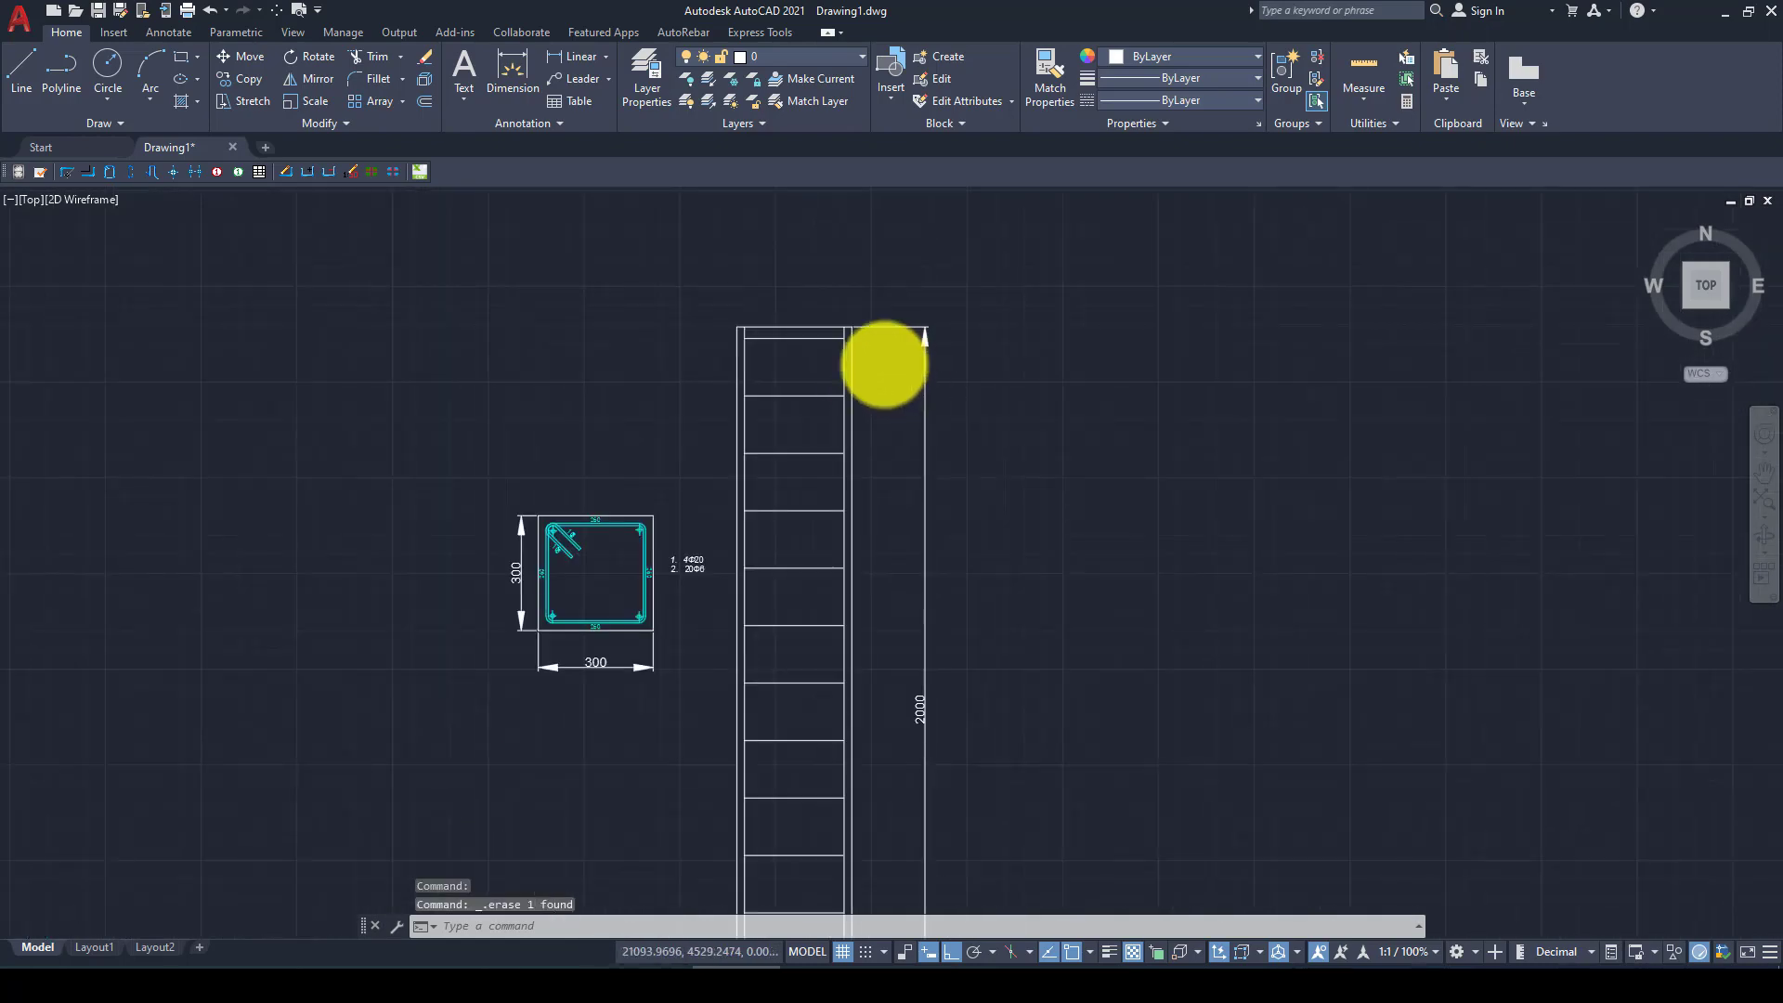
scroll(825, 557, up, 2)
scroll(789, 548, down, 2)
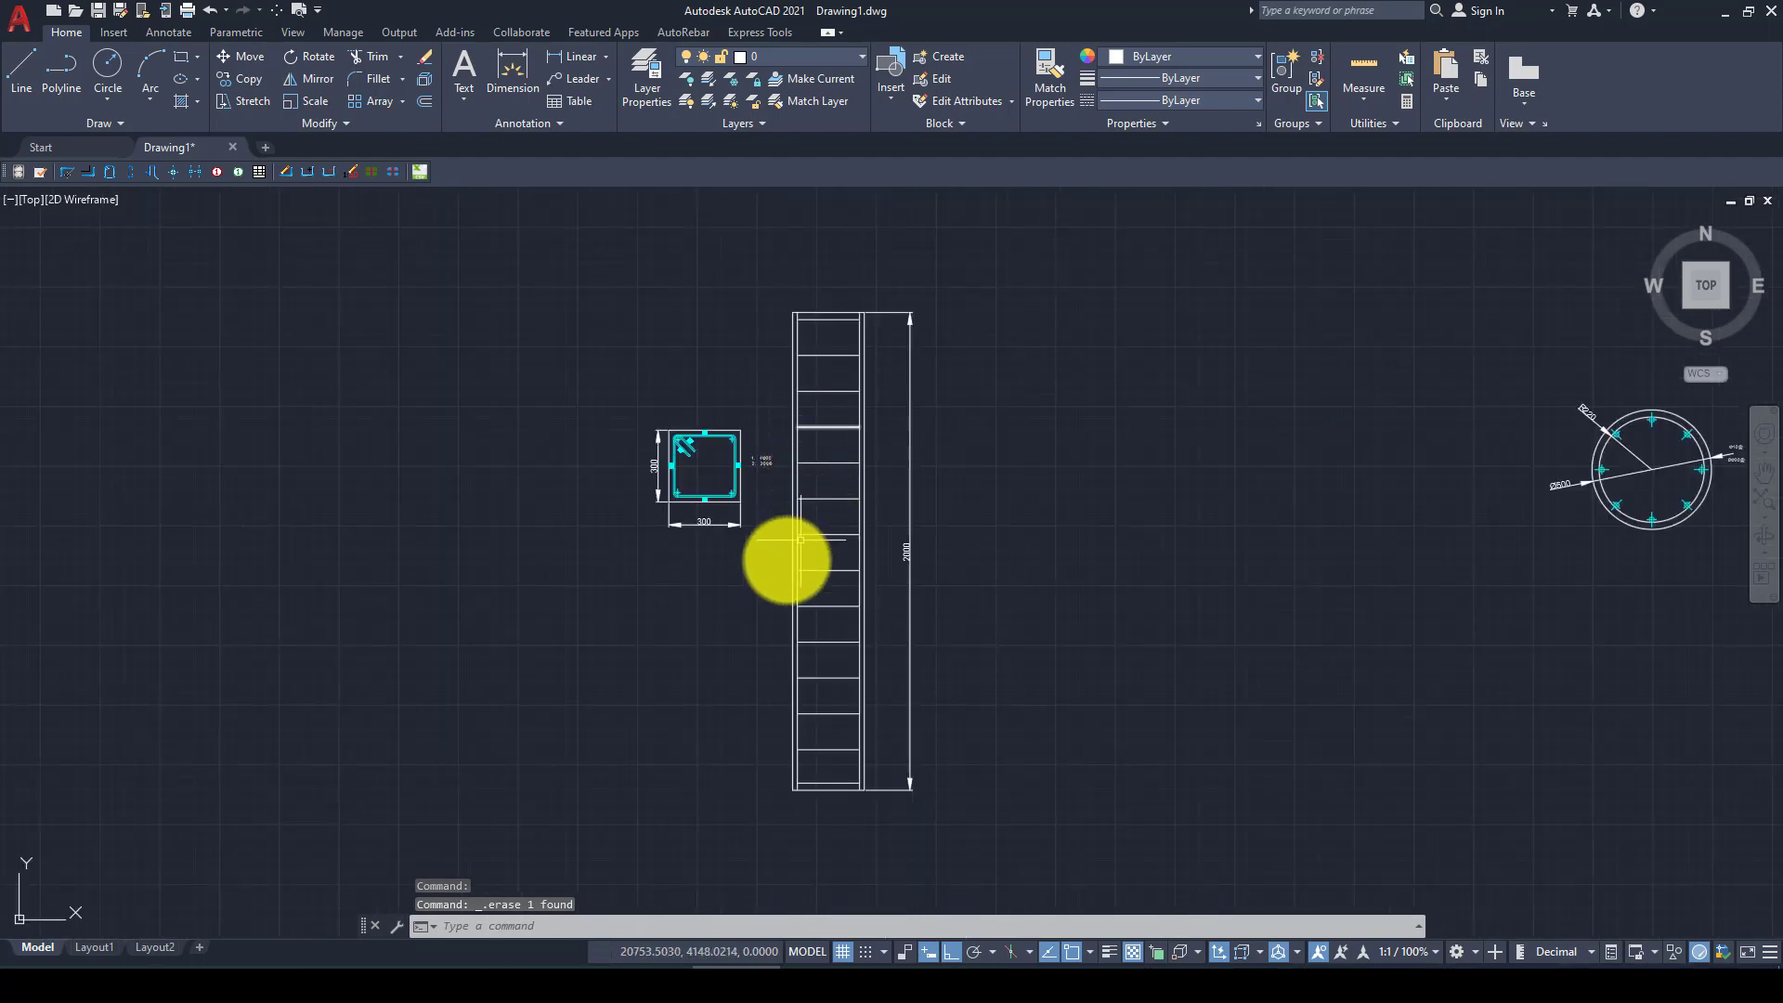
scroll(725, 480, up, 2)
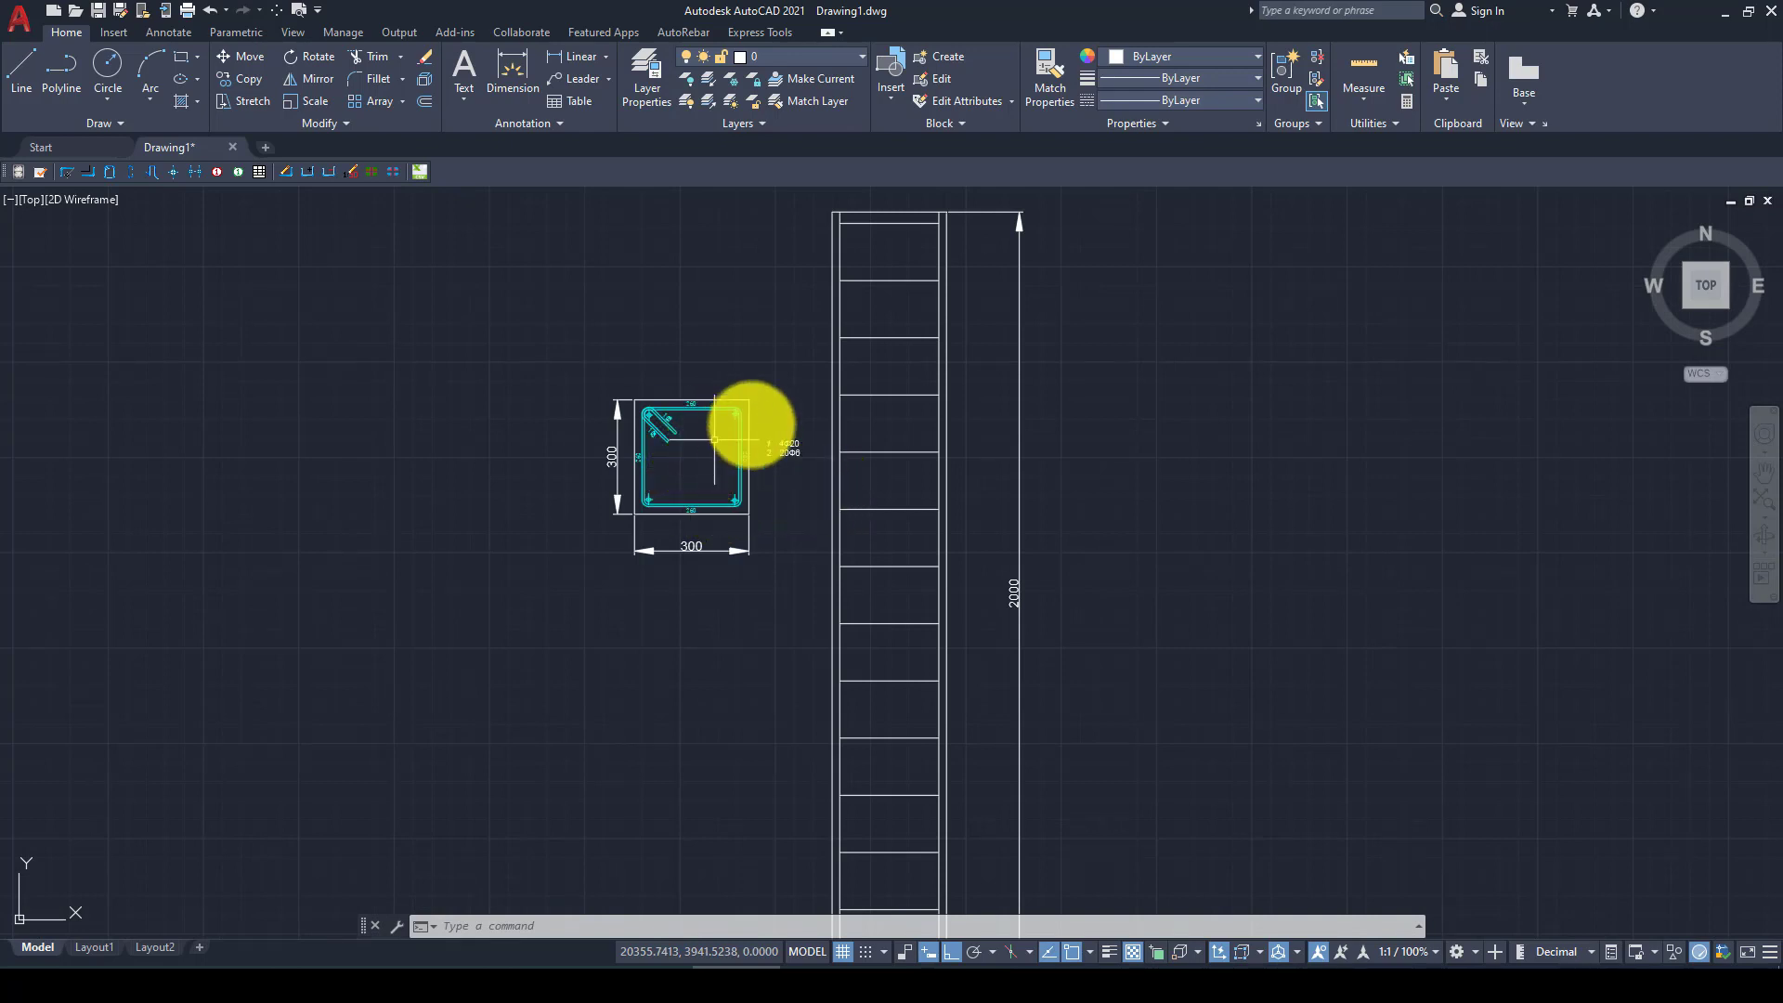
scroll(864, 357, down, 2)
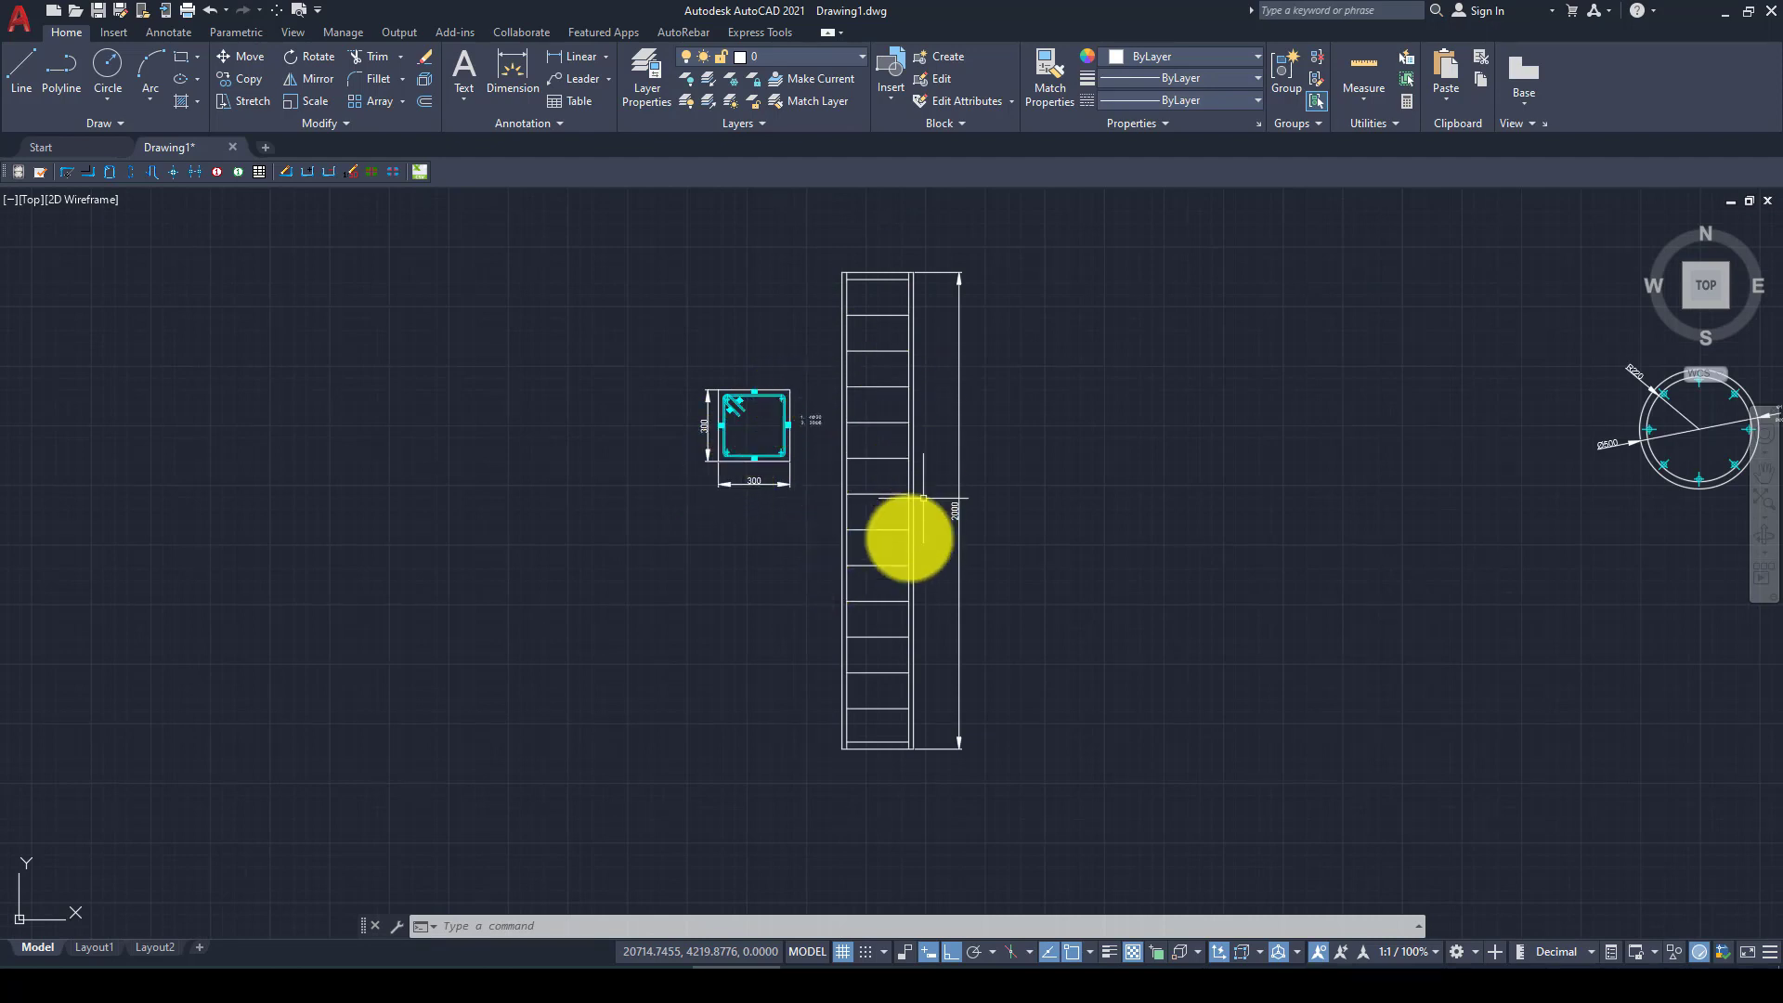
scroll(867, 523, up, 1)
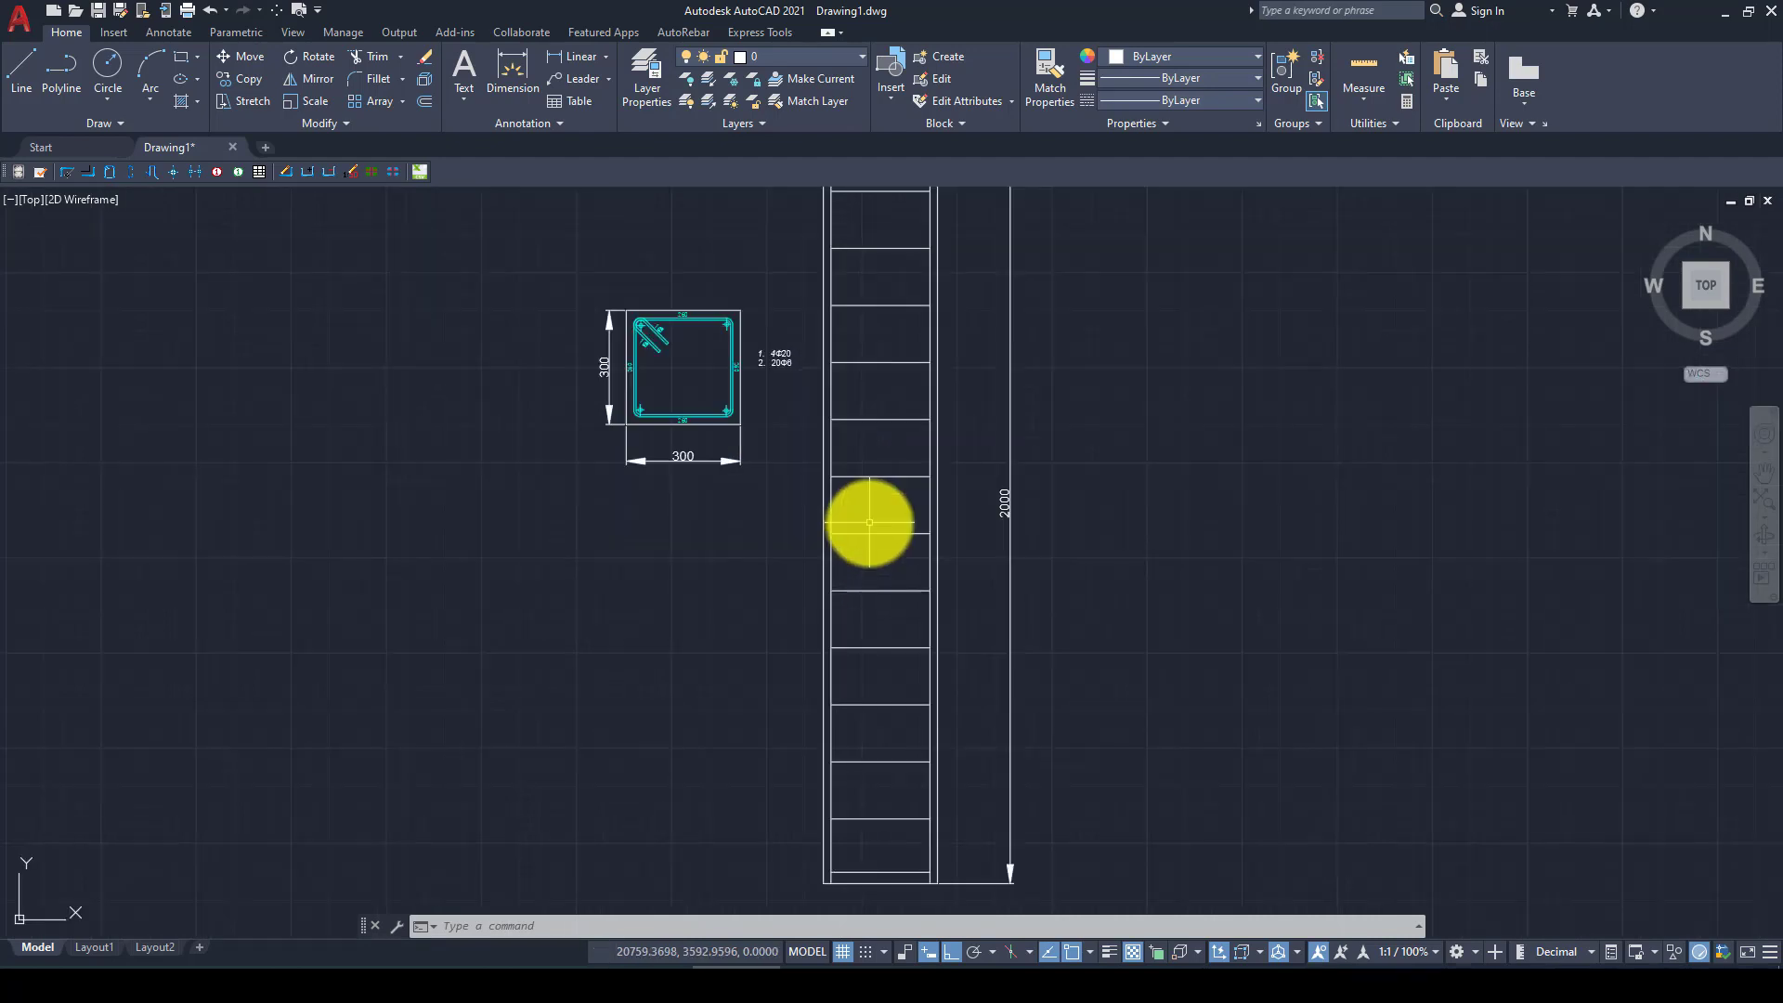
scroll(870, 578, down, 1)
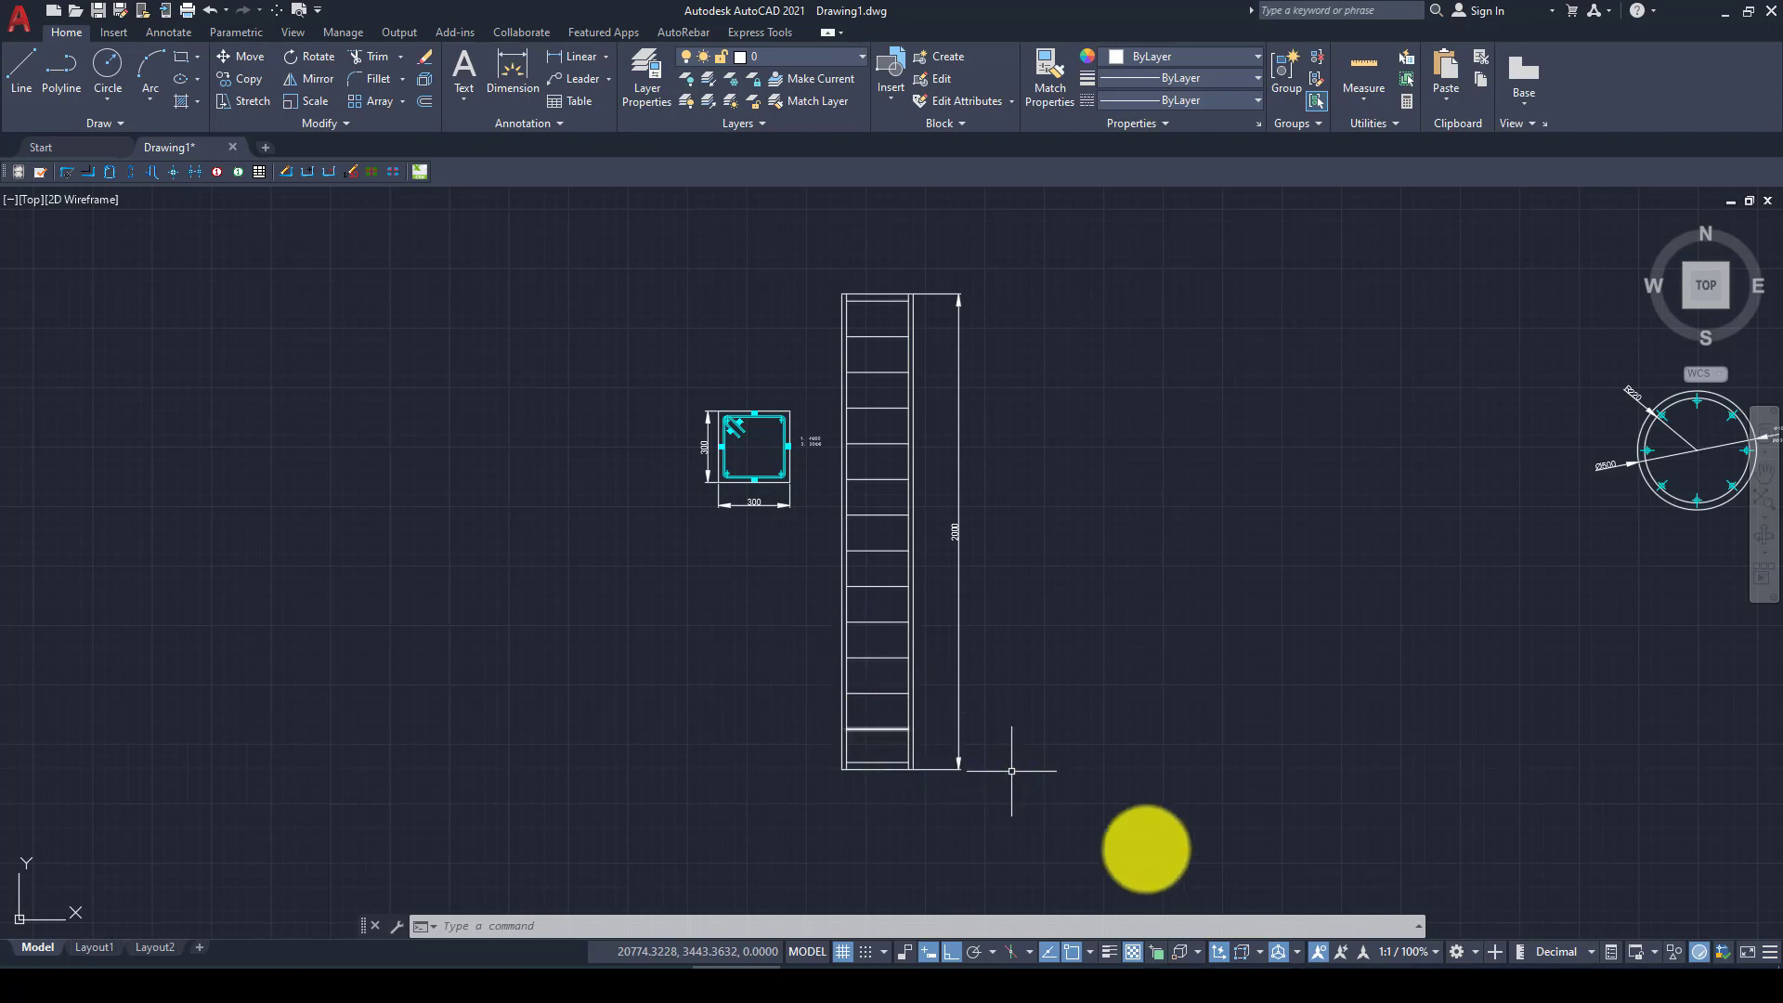
Switch to Abaqus/CAE and create a 3D deformable solid extrusion part named Coulmn_30X30 with an approximate size of 5000
click(1266, 981)
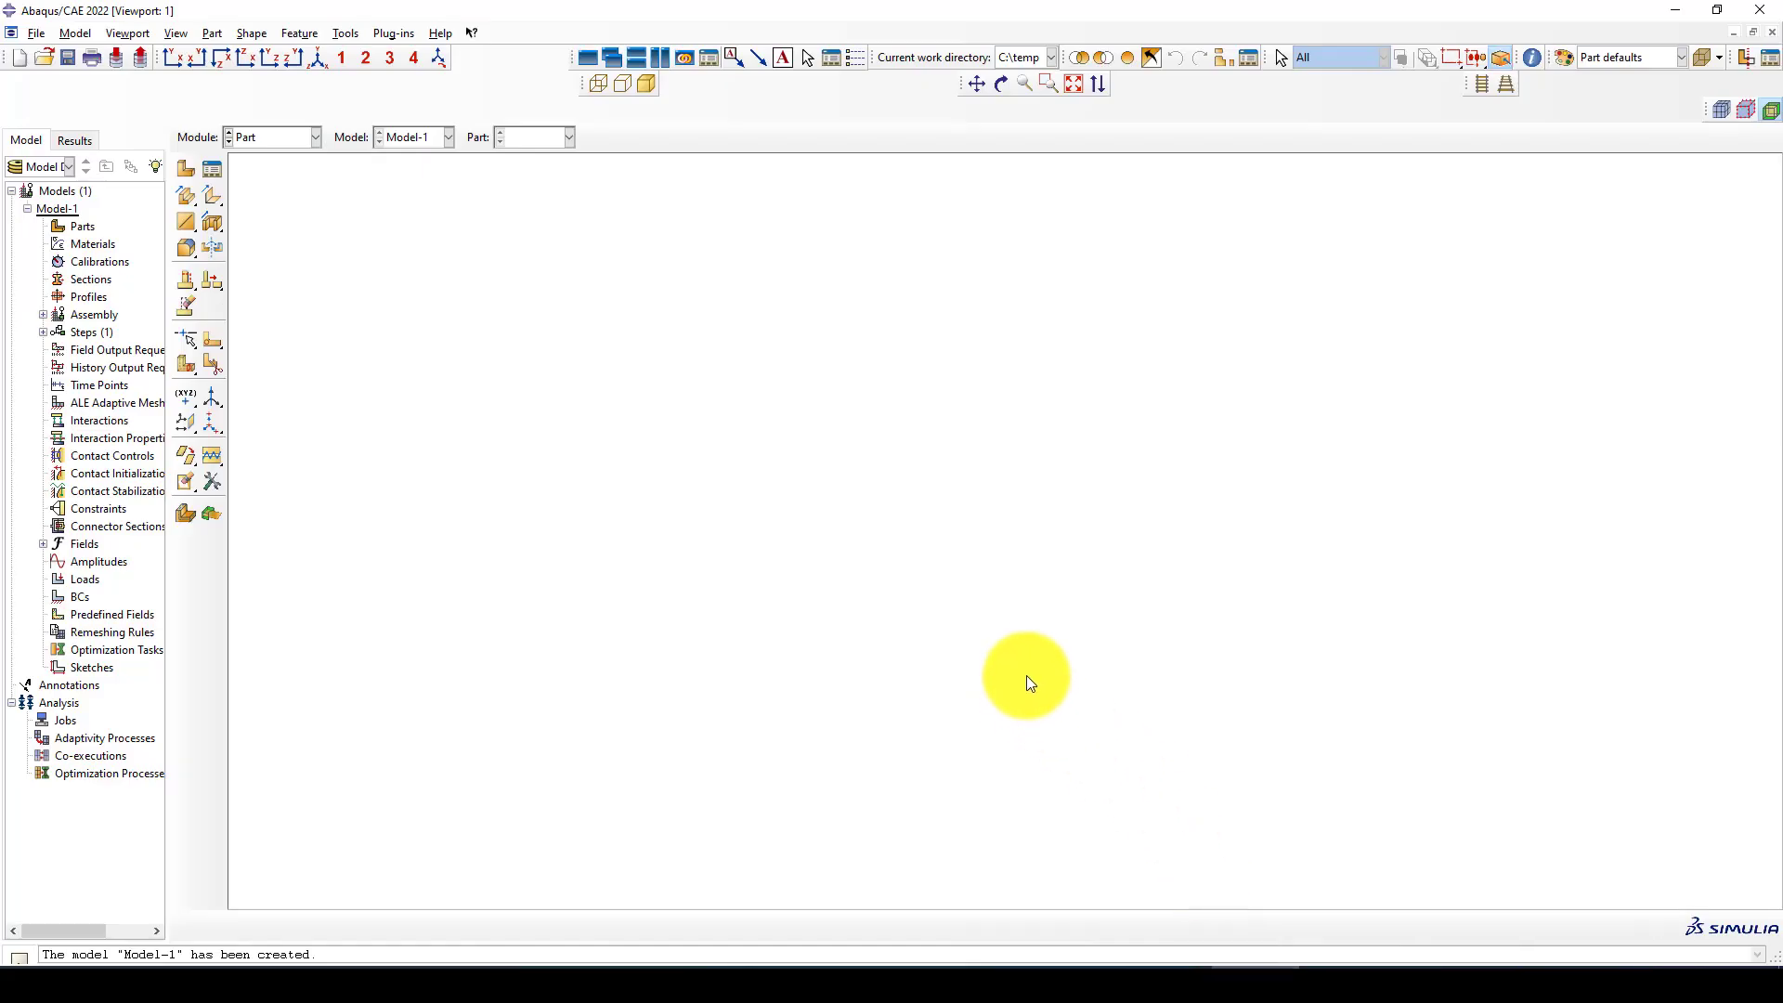
click(182, 169)
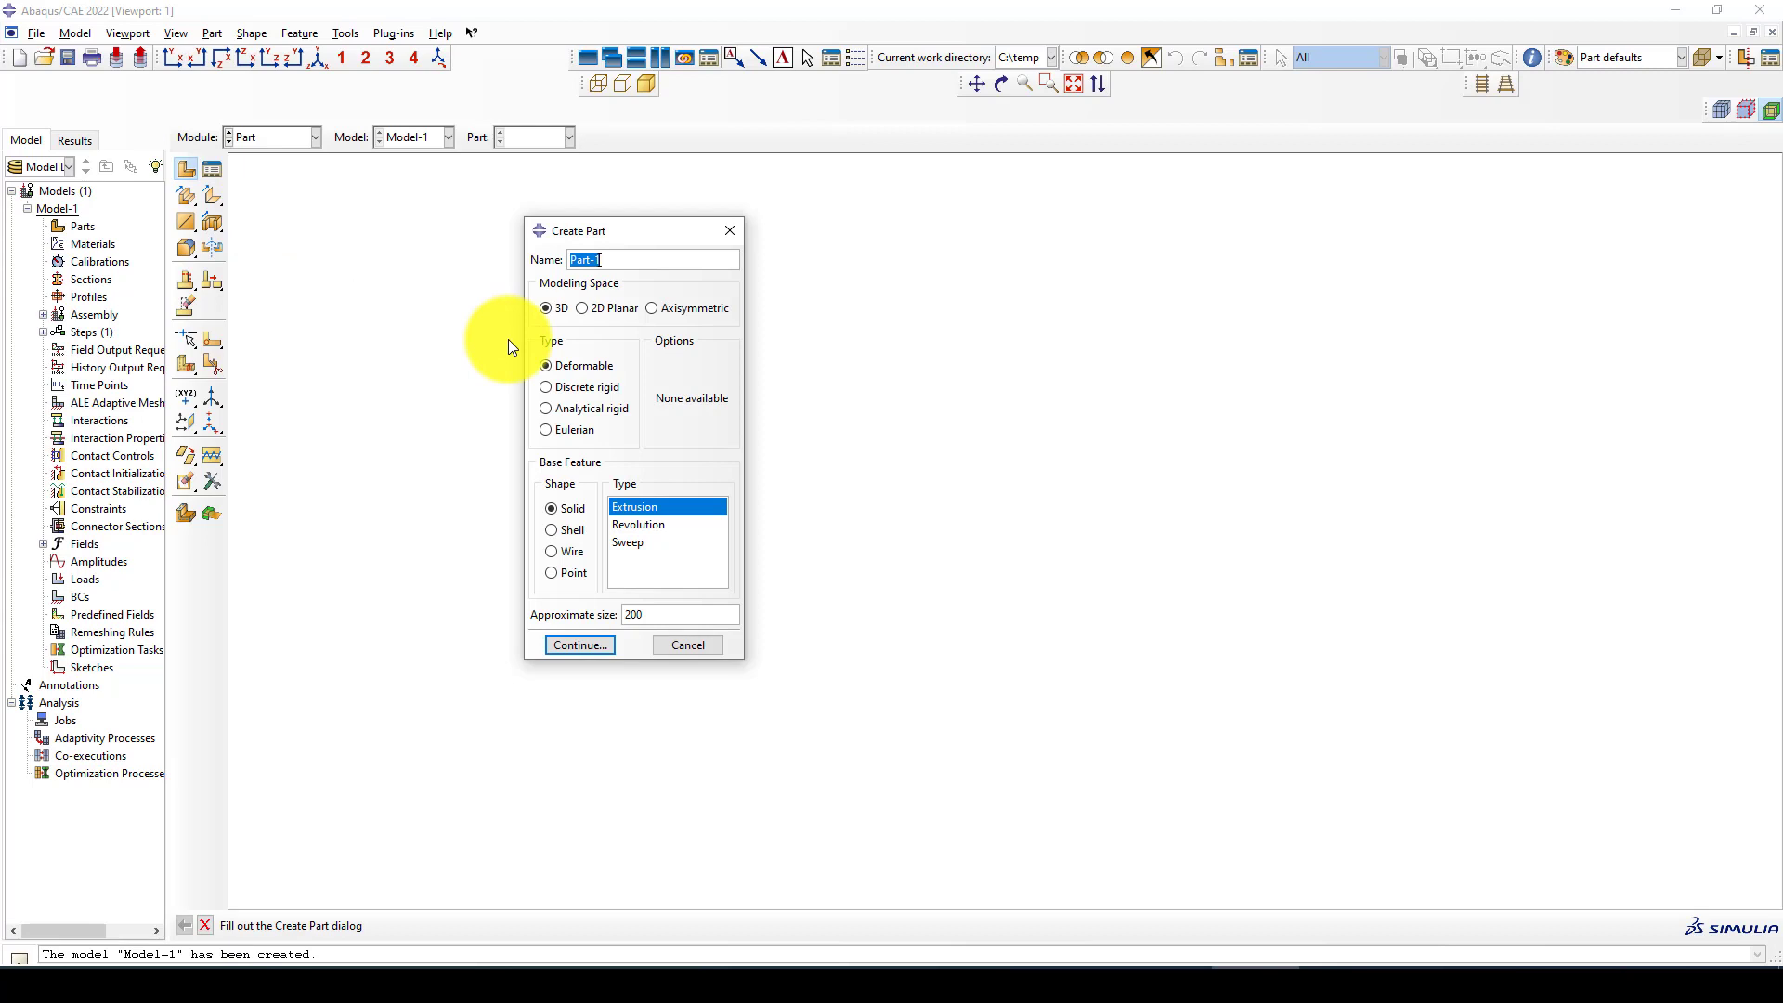
text(Coulm)
key(BackSpace)
text(mn_30X30)
double_click(630, 615)
text(5000)
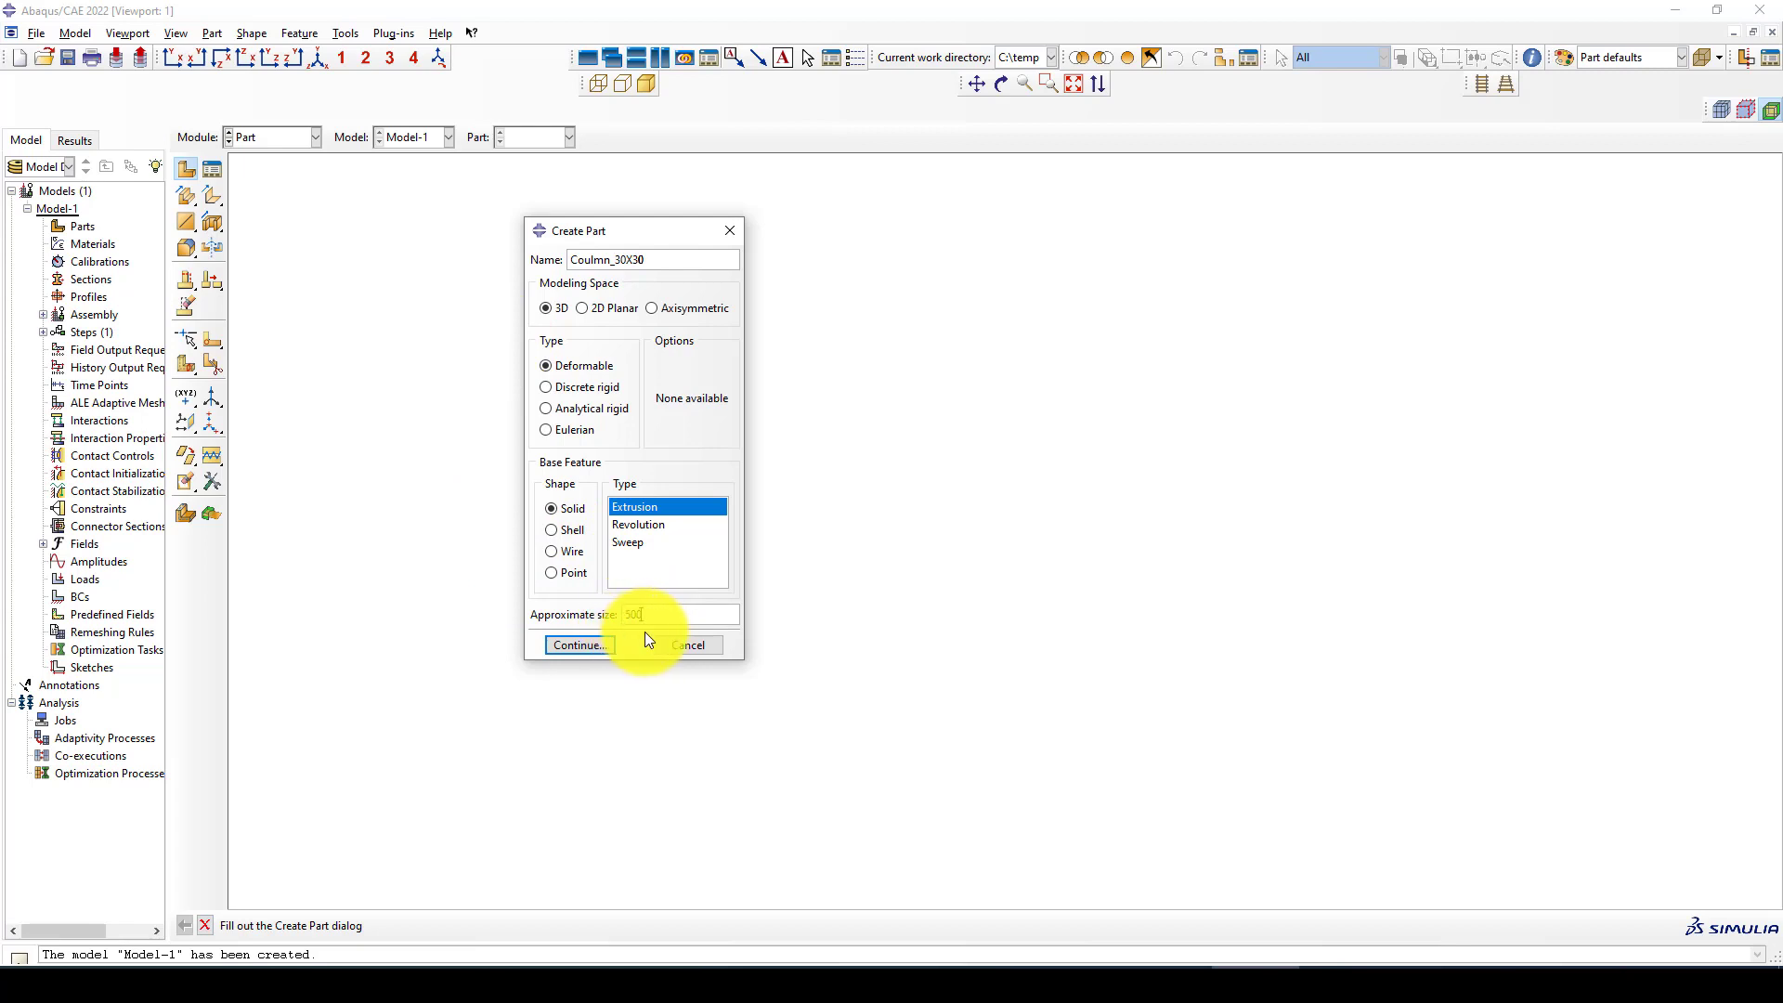
click(575, 644)
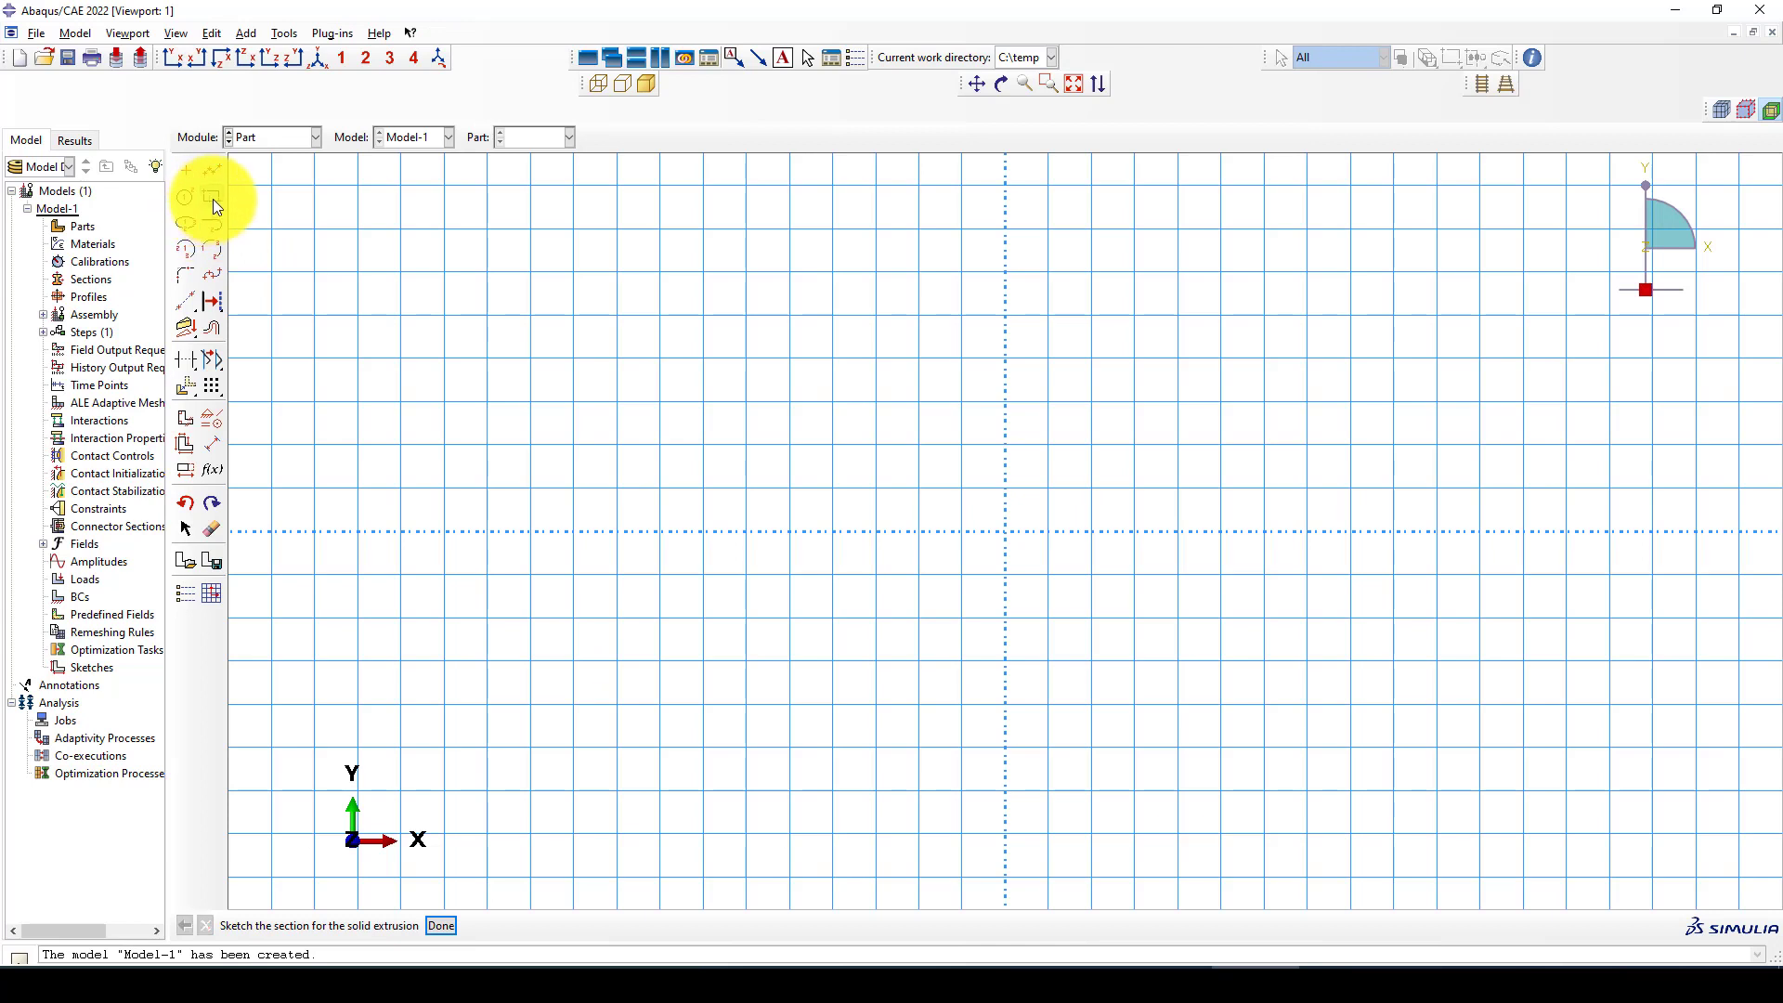
Sketch the column section as a rectangle with opposite corners at (-150, -150) and (150, 150)
click(212, 197)
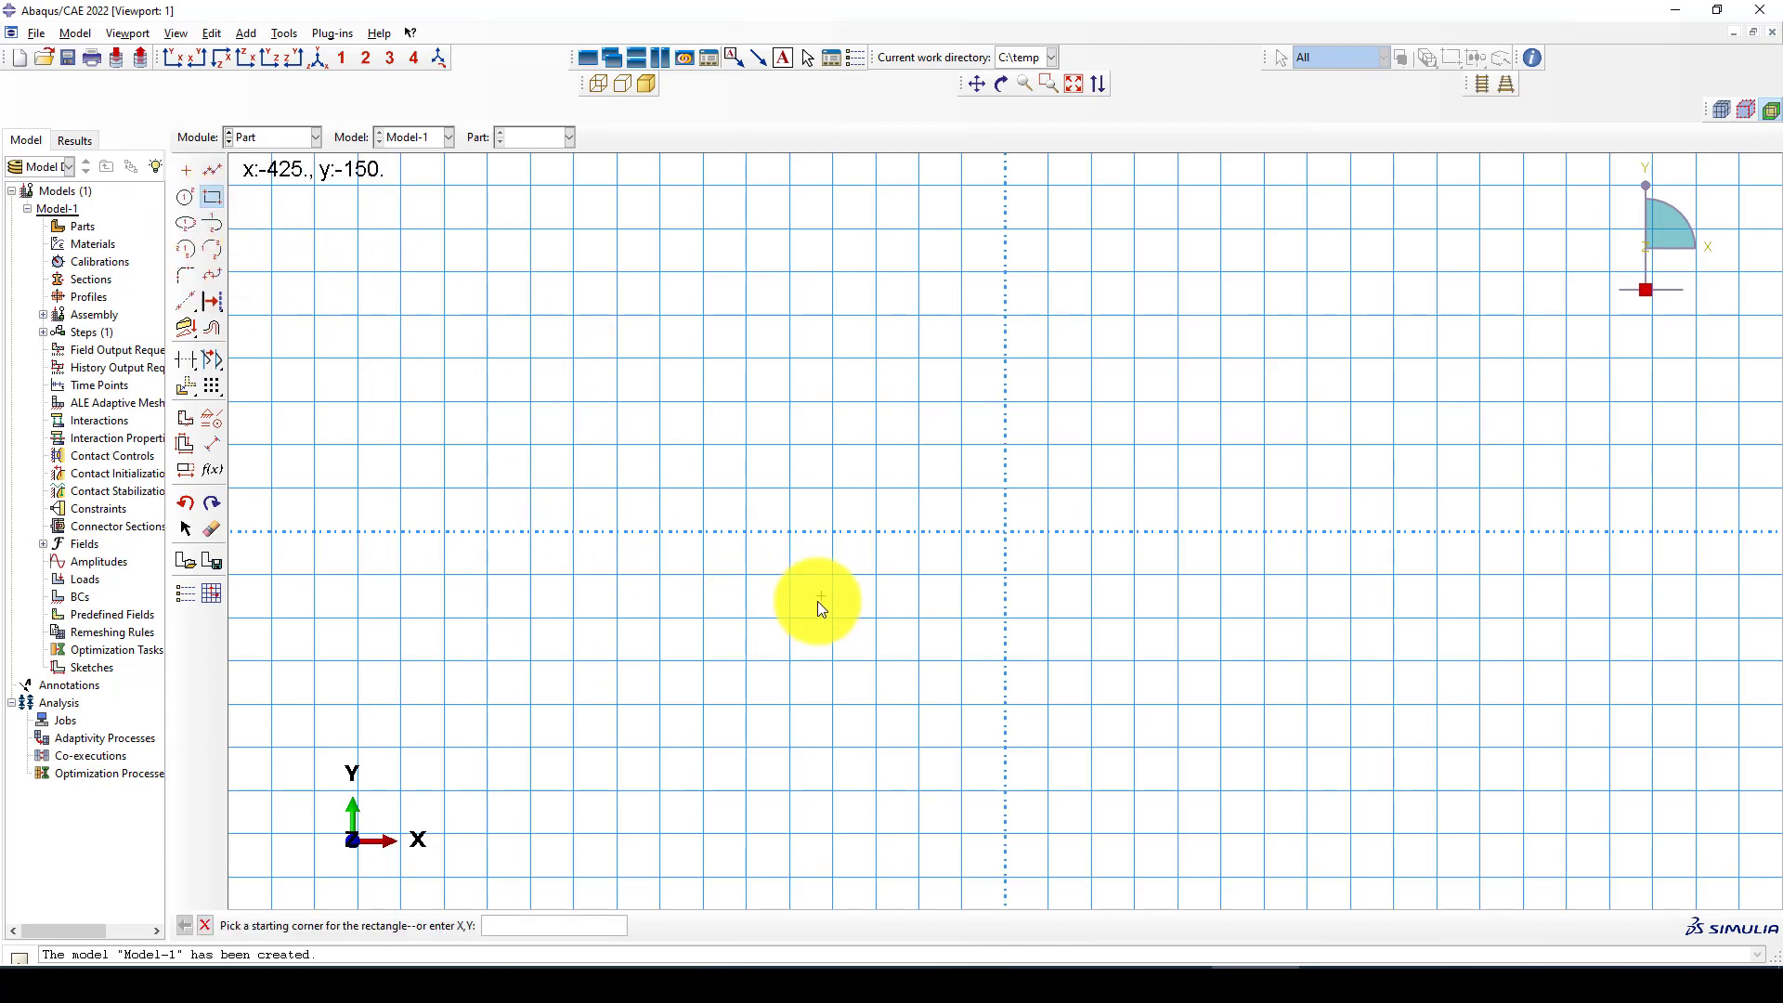
text(-150,-100)
key(BackSpace)
key(BackSpace)
text(50)
key(Return)
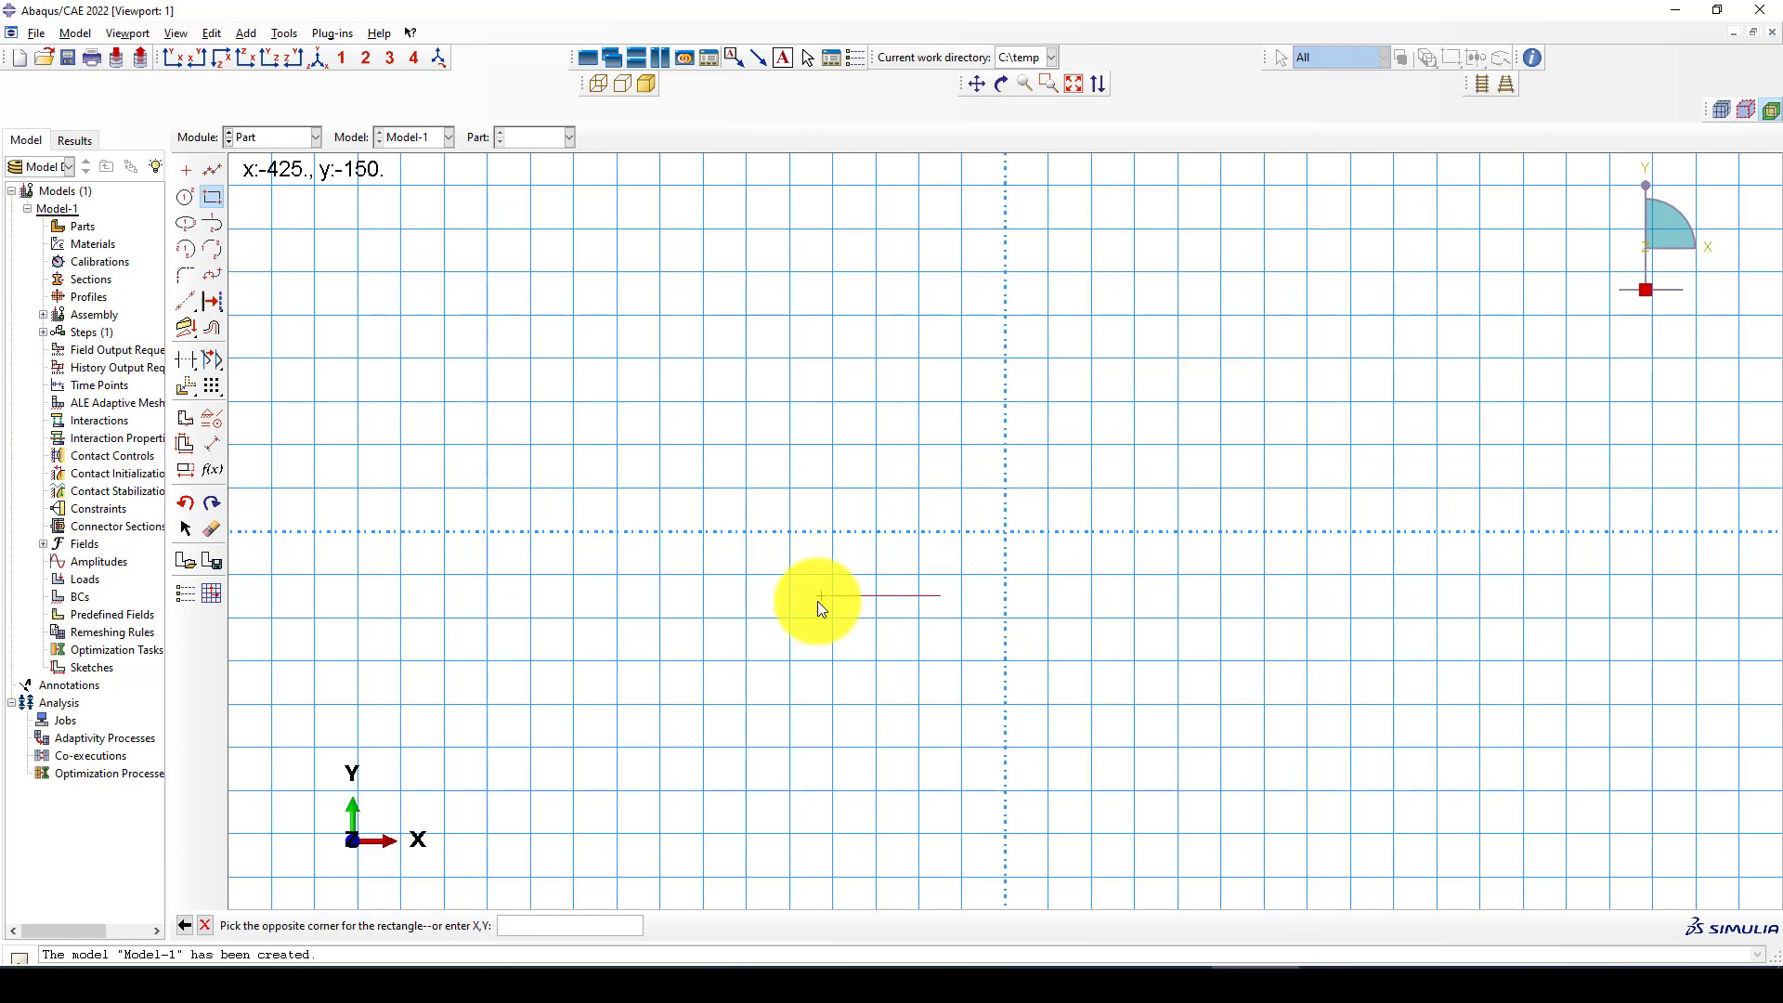
text(150)
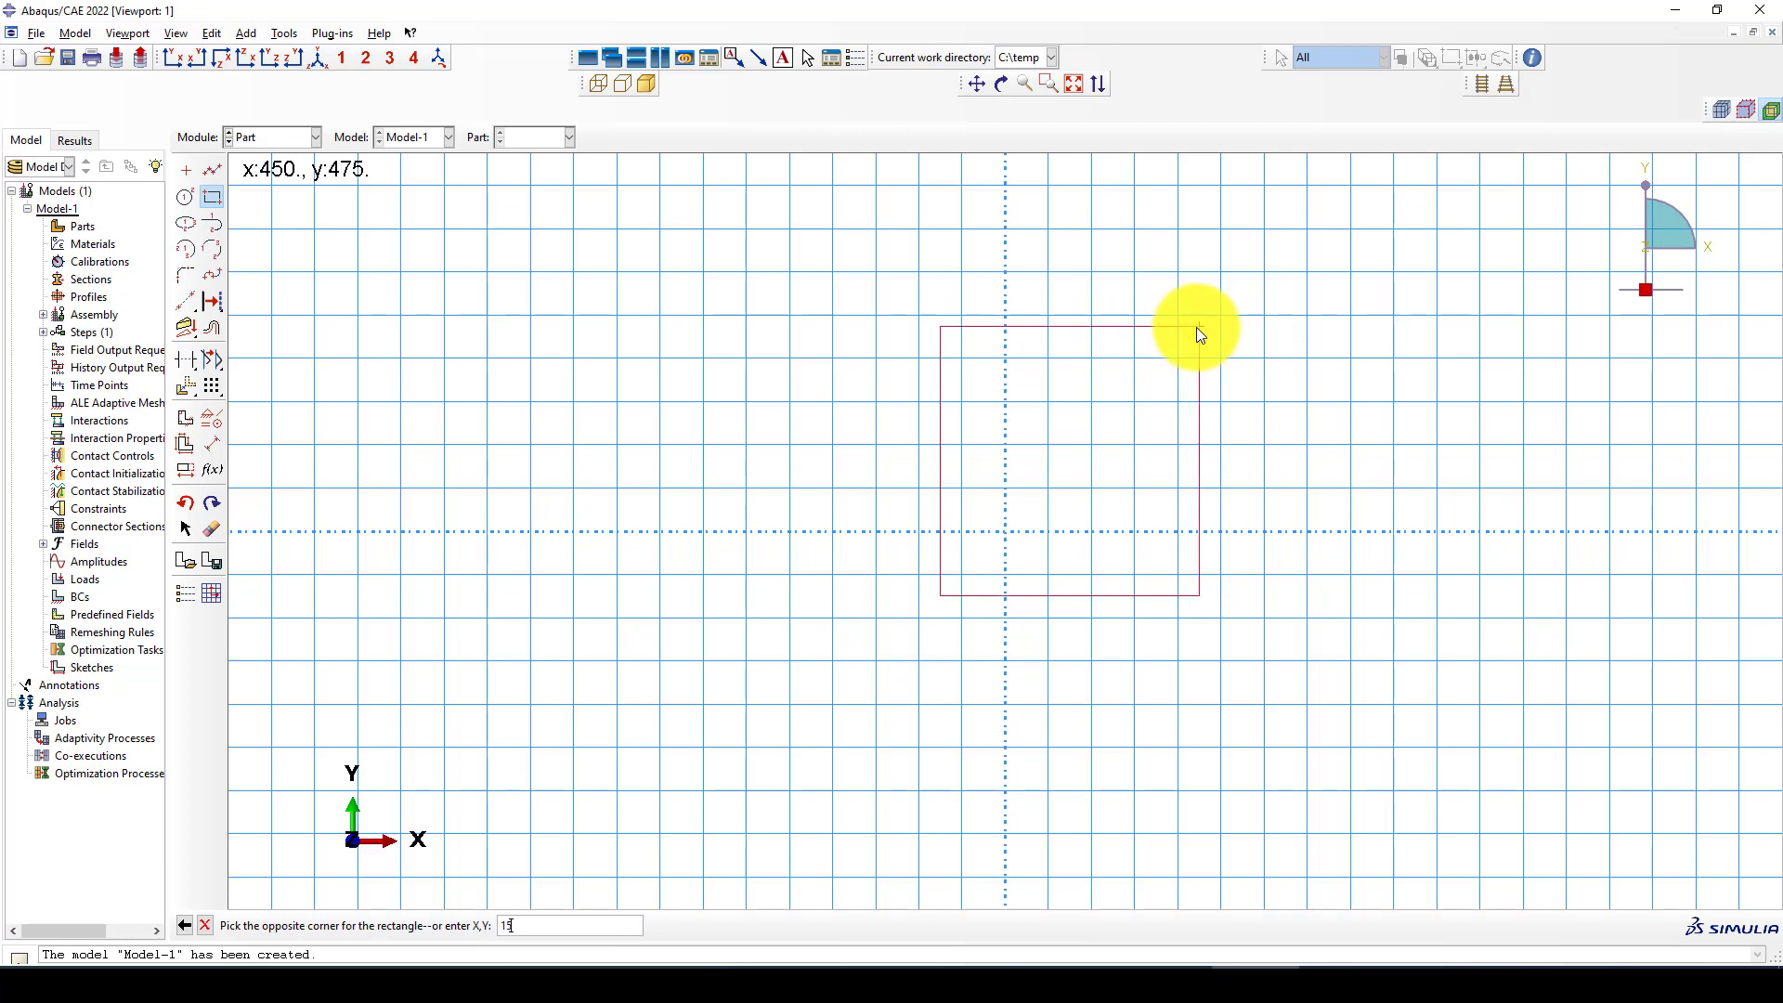
text(,150)
key(Return)
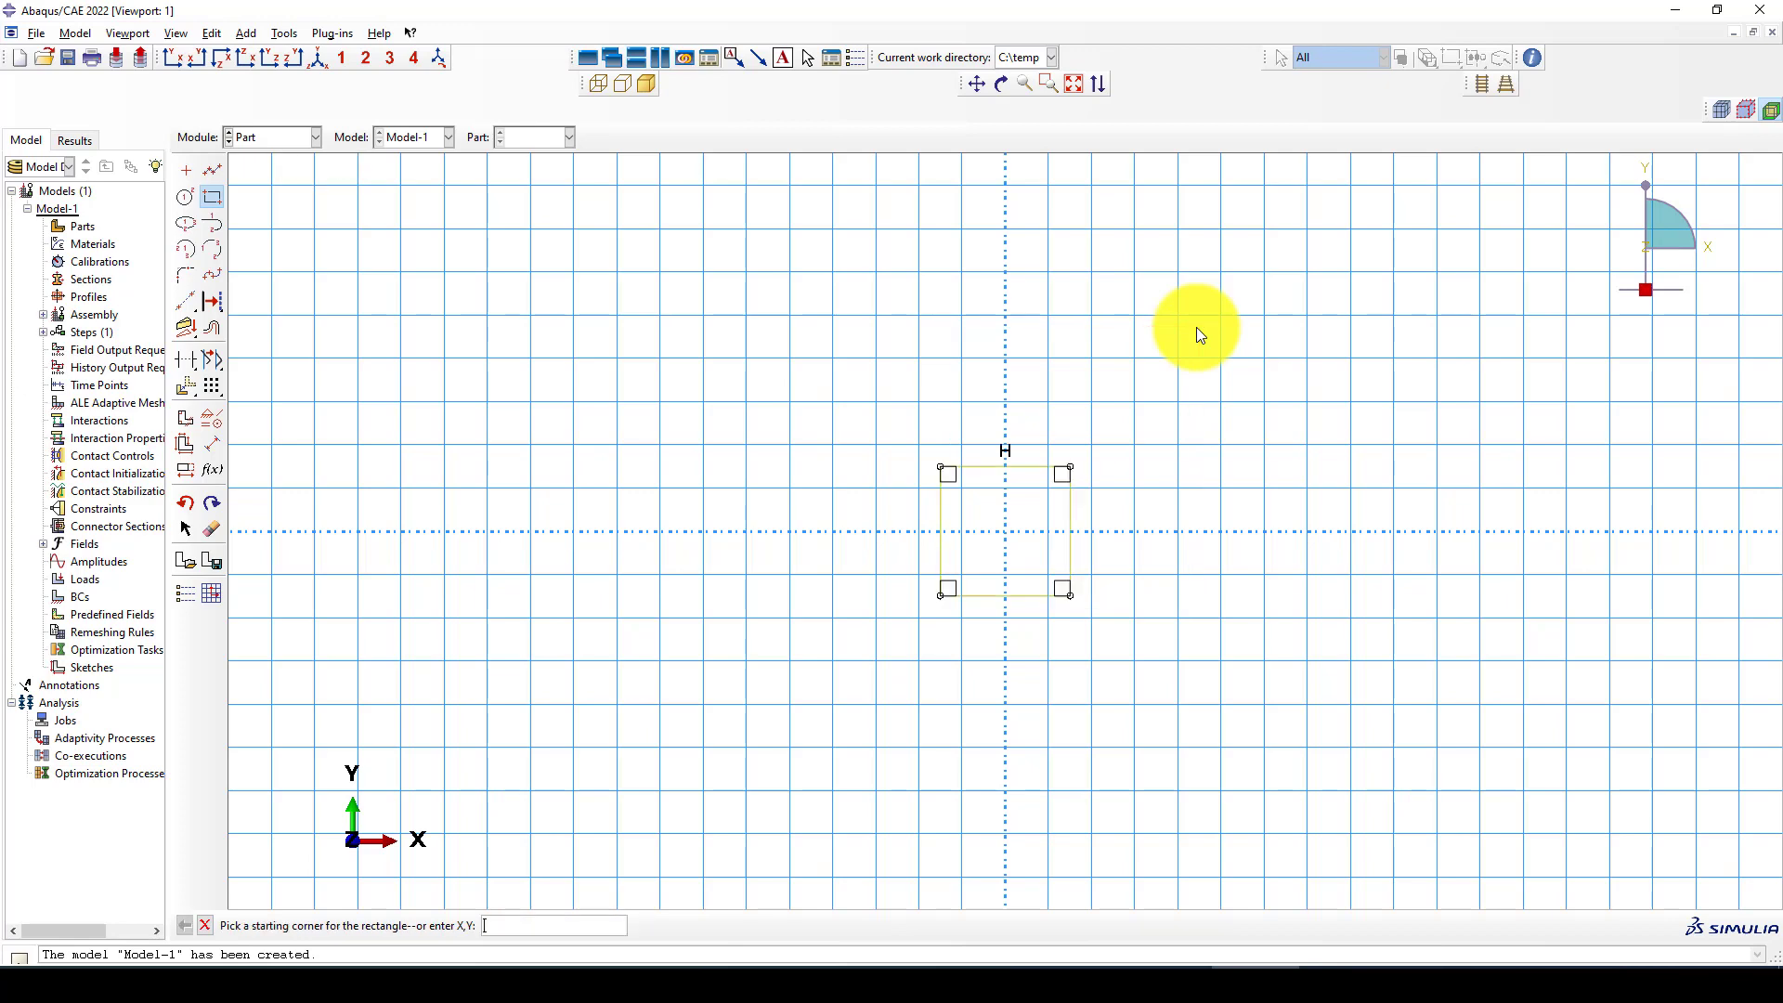
scroll(1118, 591, down, 1)
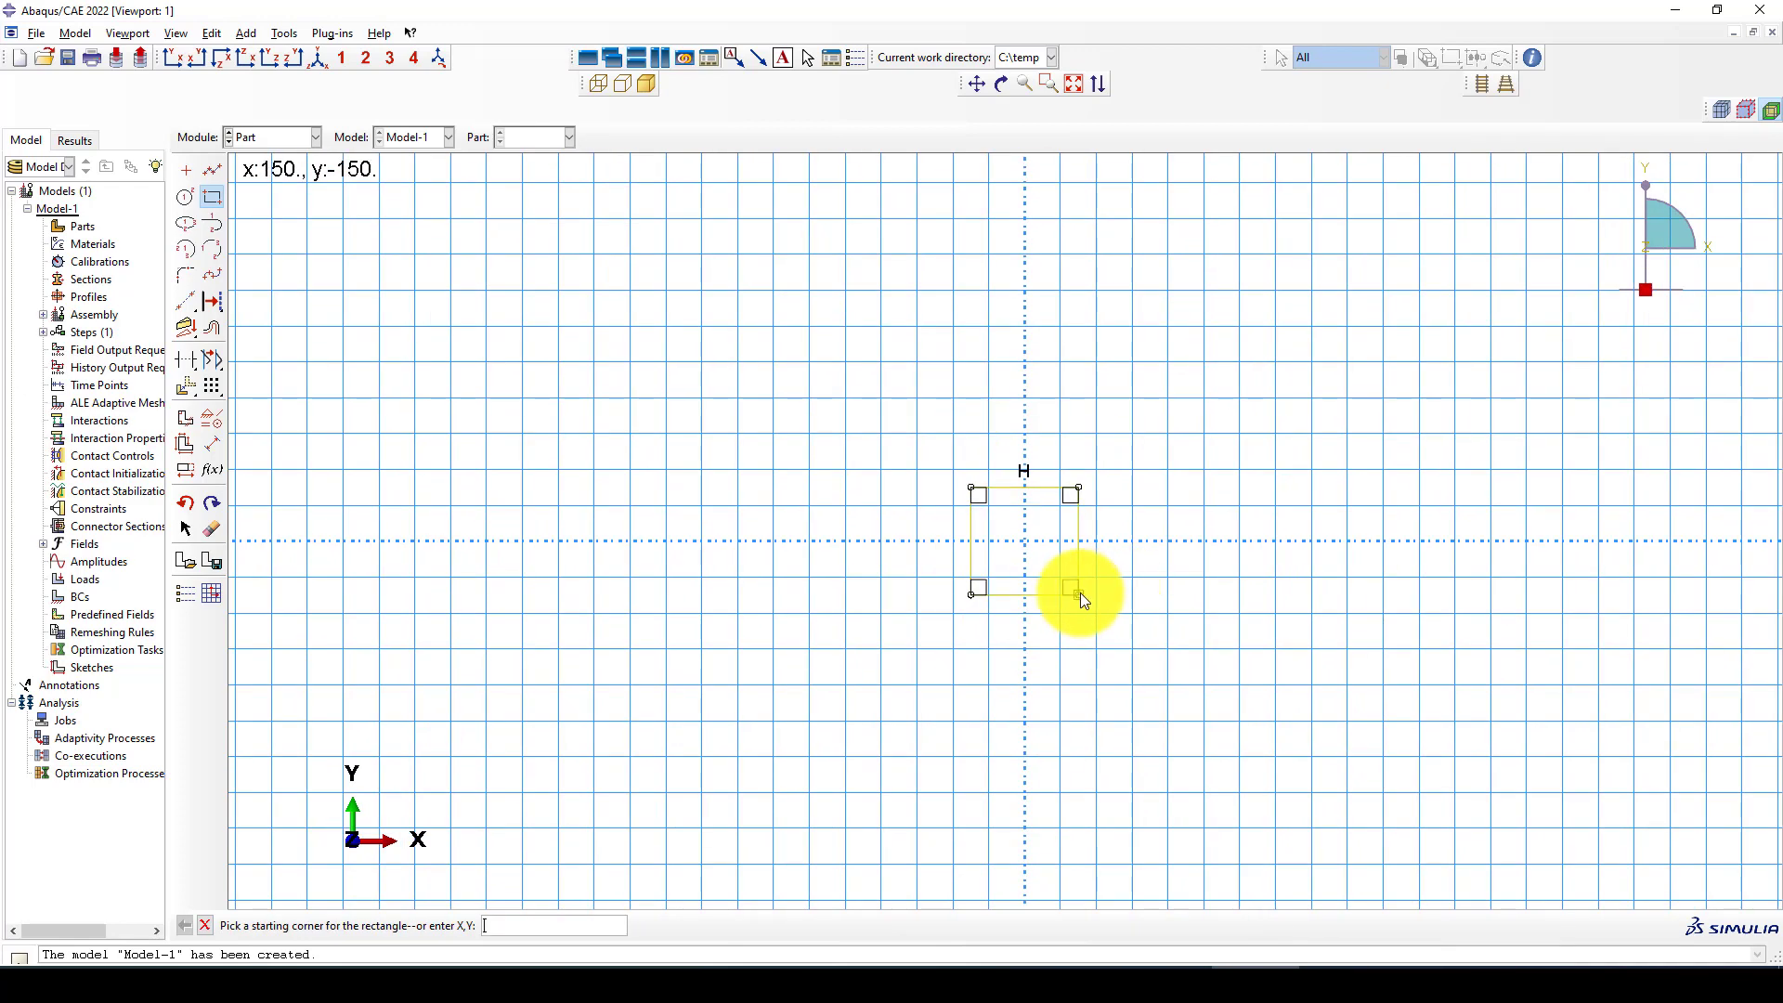
scroll(1075, 587, up, 1)
middle_click(1125, 539)
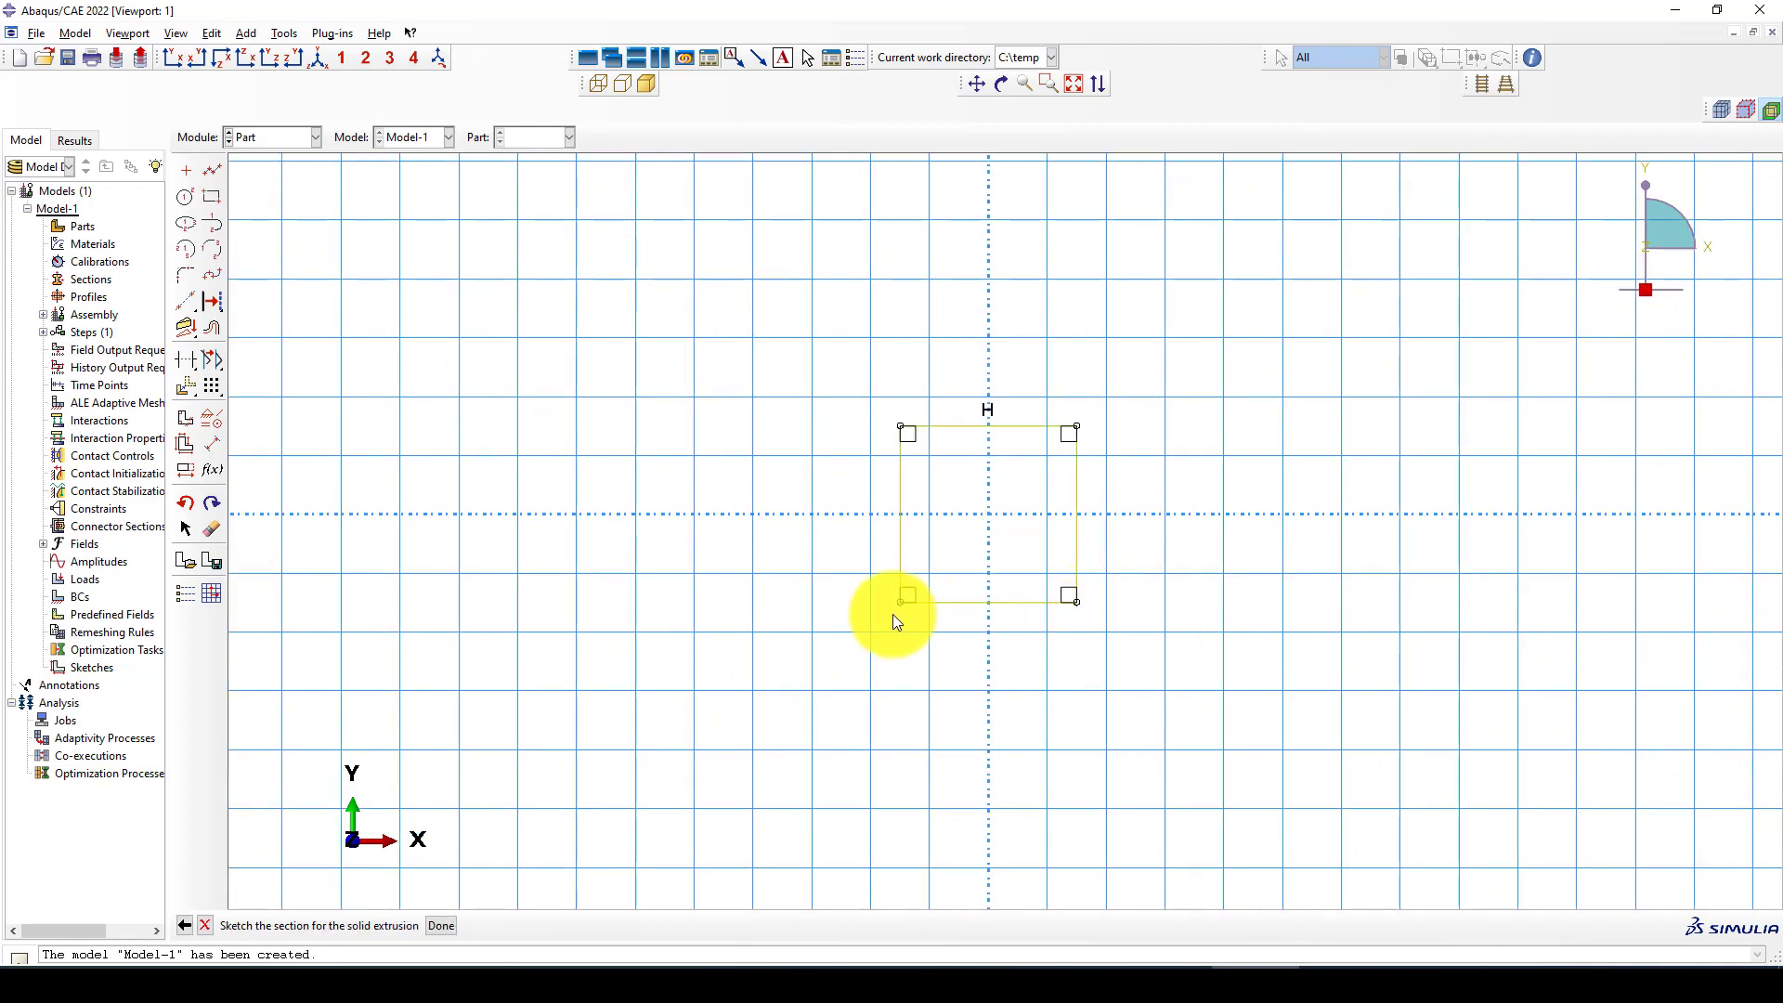
Finish the section sketch and extrude the column to a depth of 2000
middle_click(825, 564)
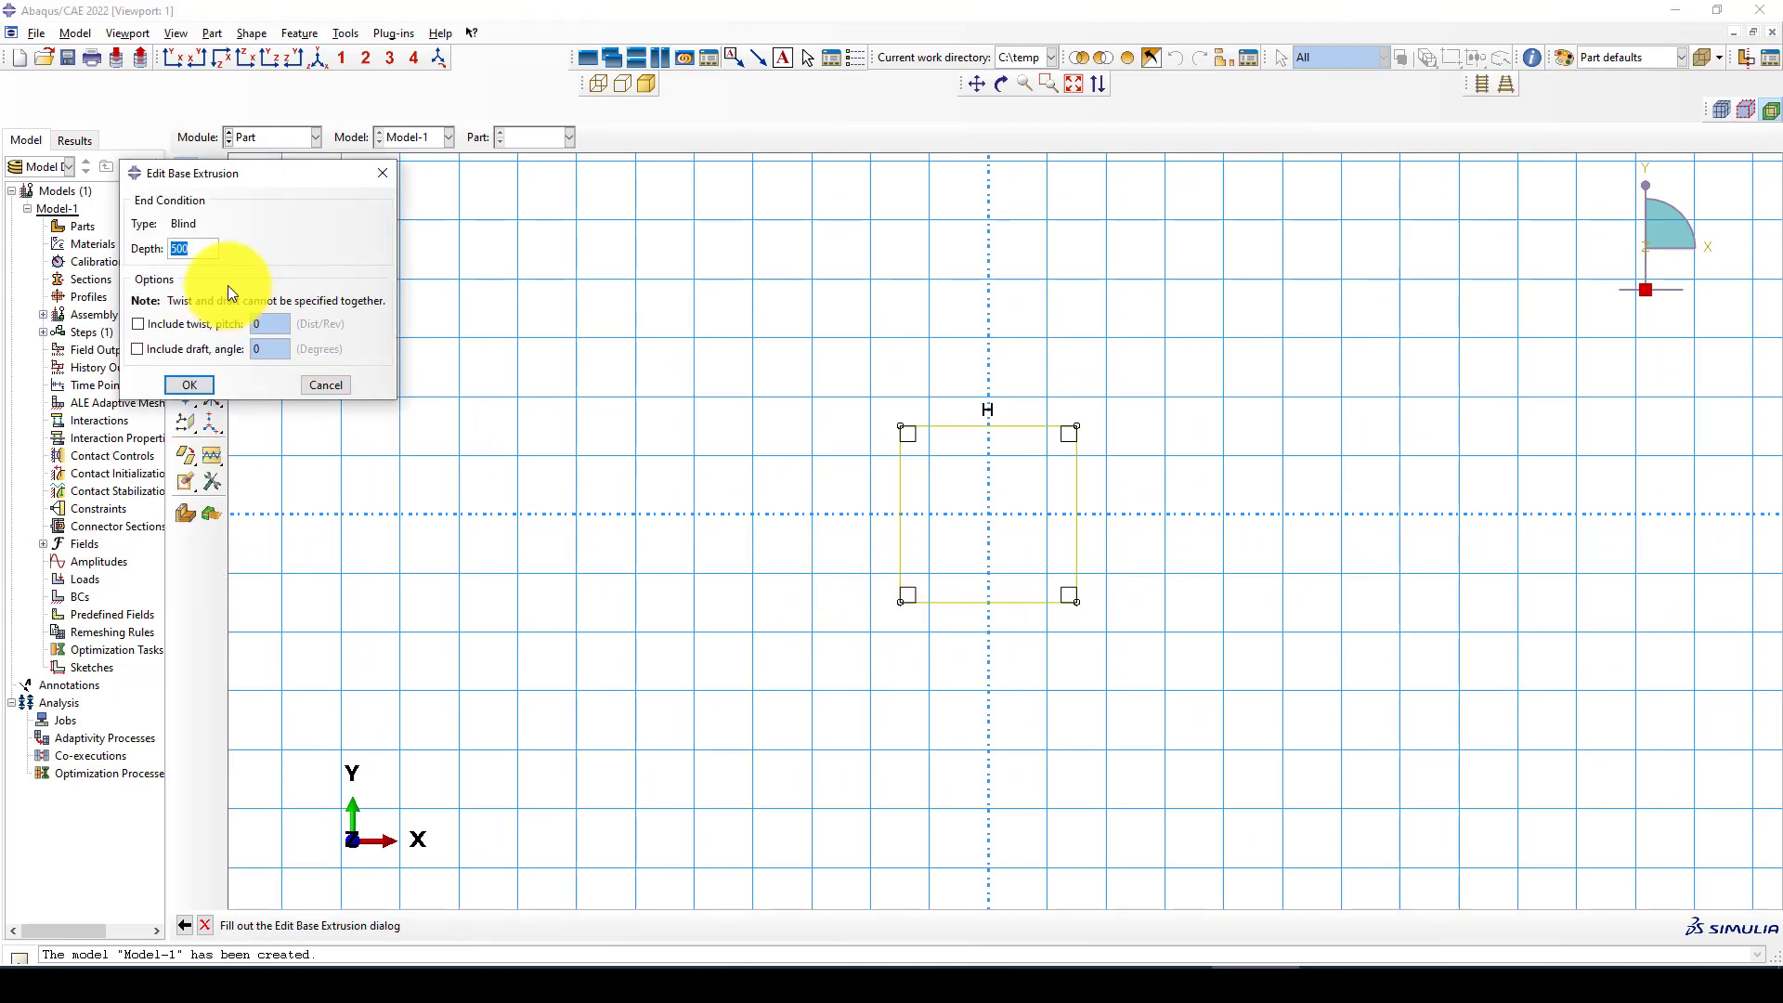
text(2000)
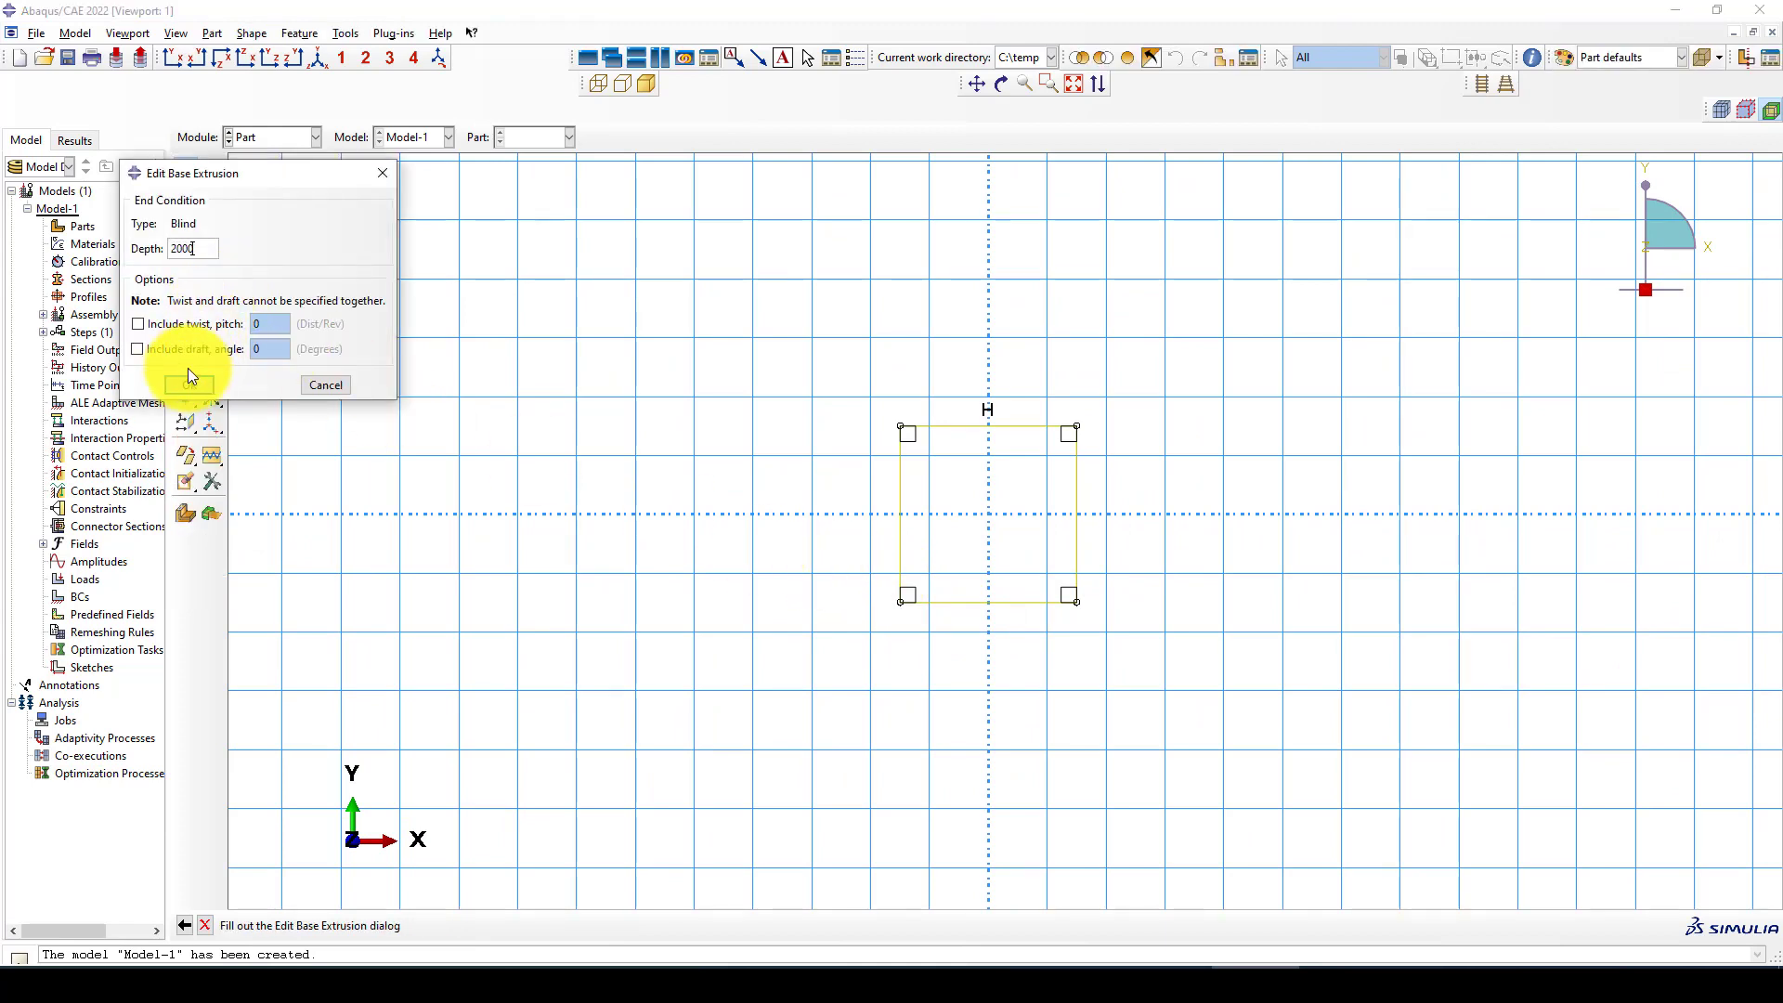
click(190, 384)
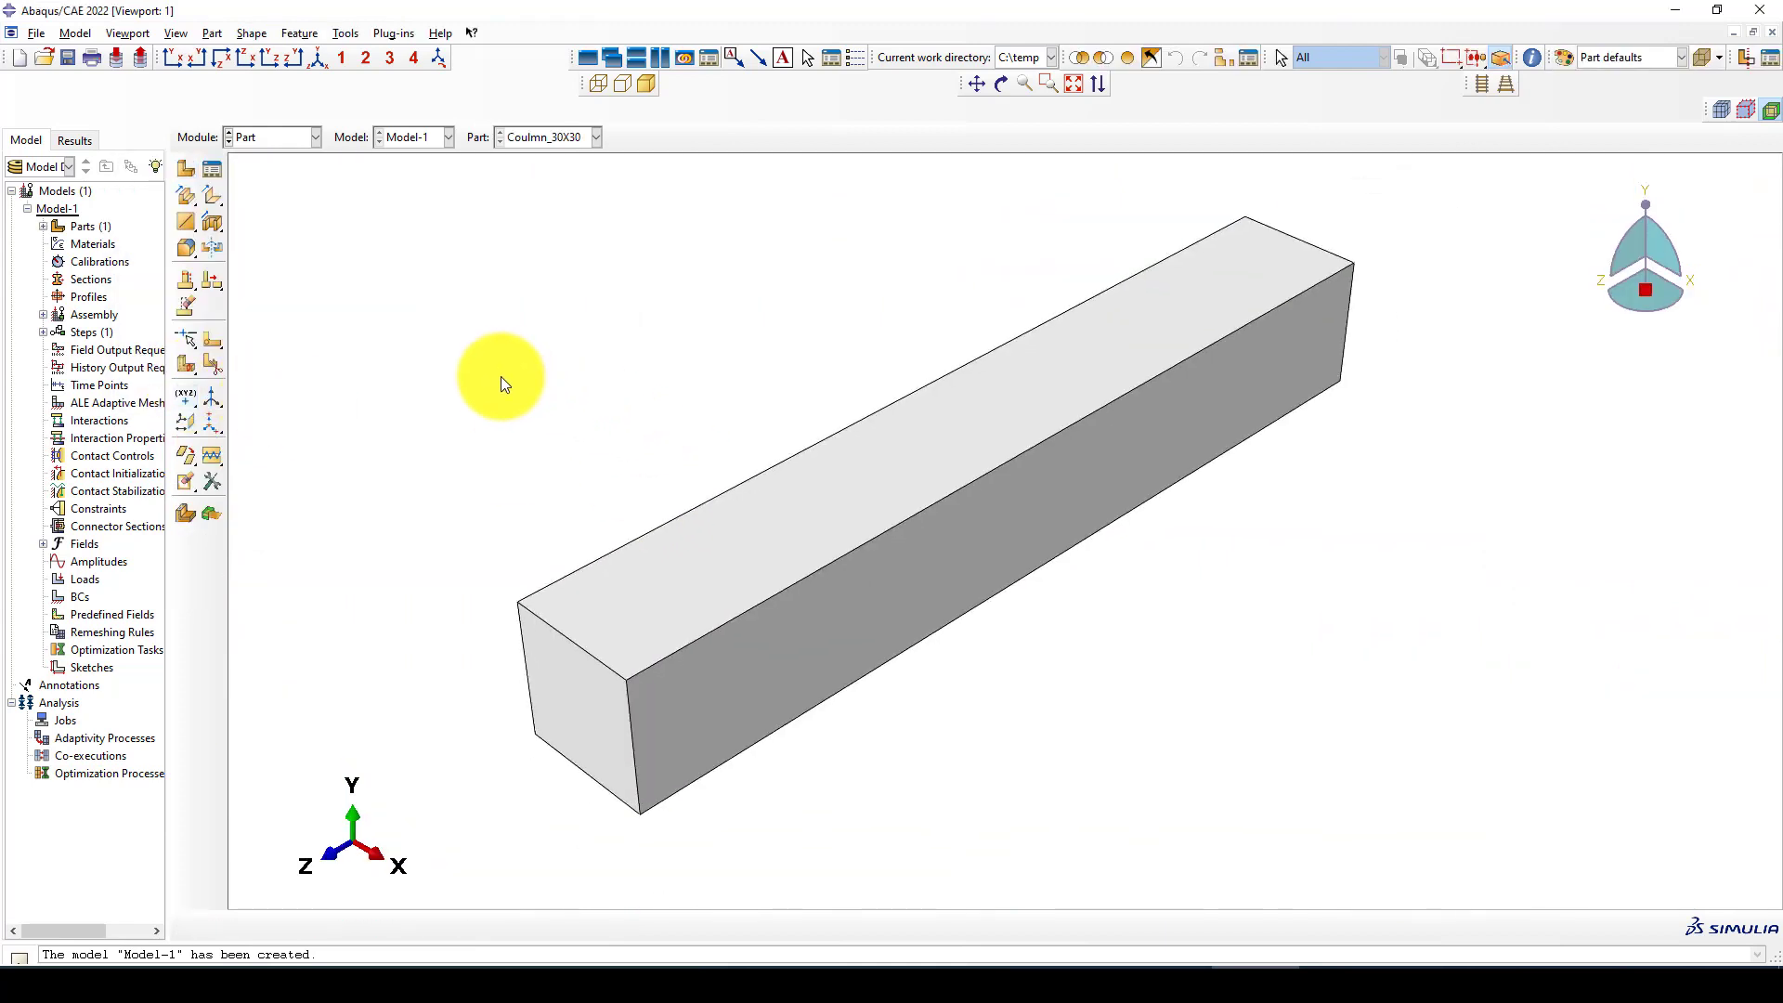
Create a 3D deformable wire part named Stirrups with an approximate size of 5000 and open its sketch
click(196, 176)
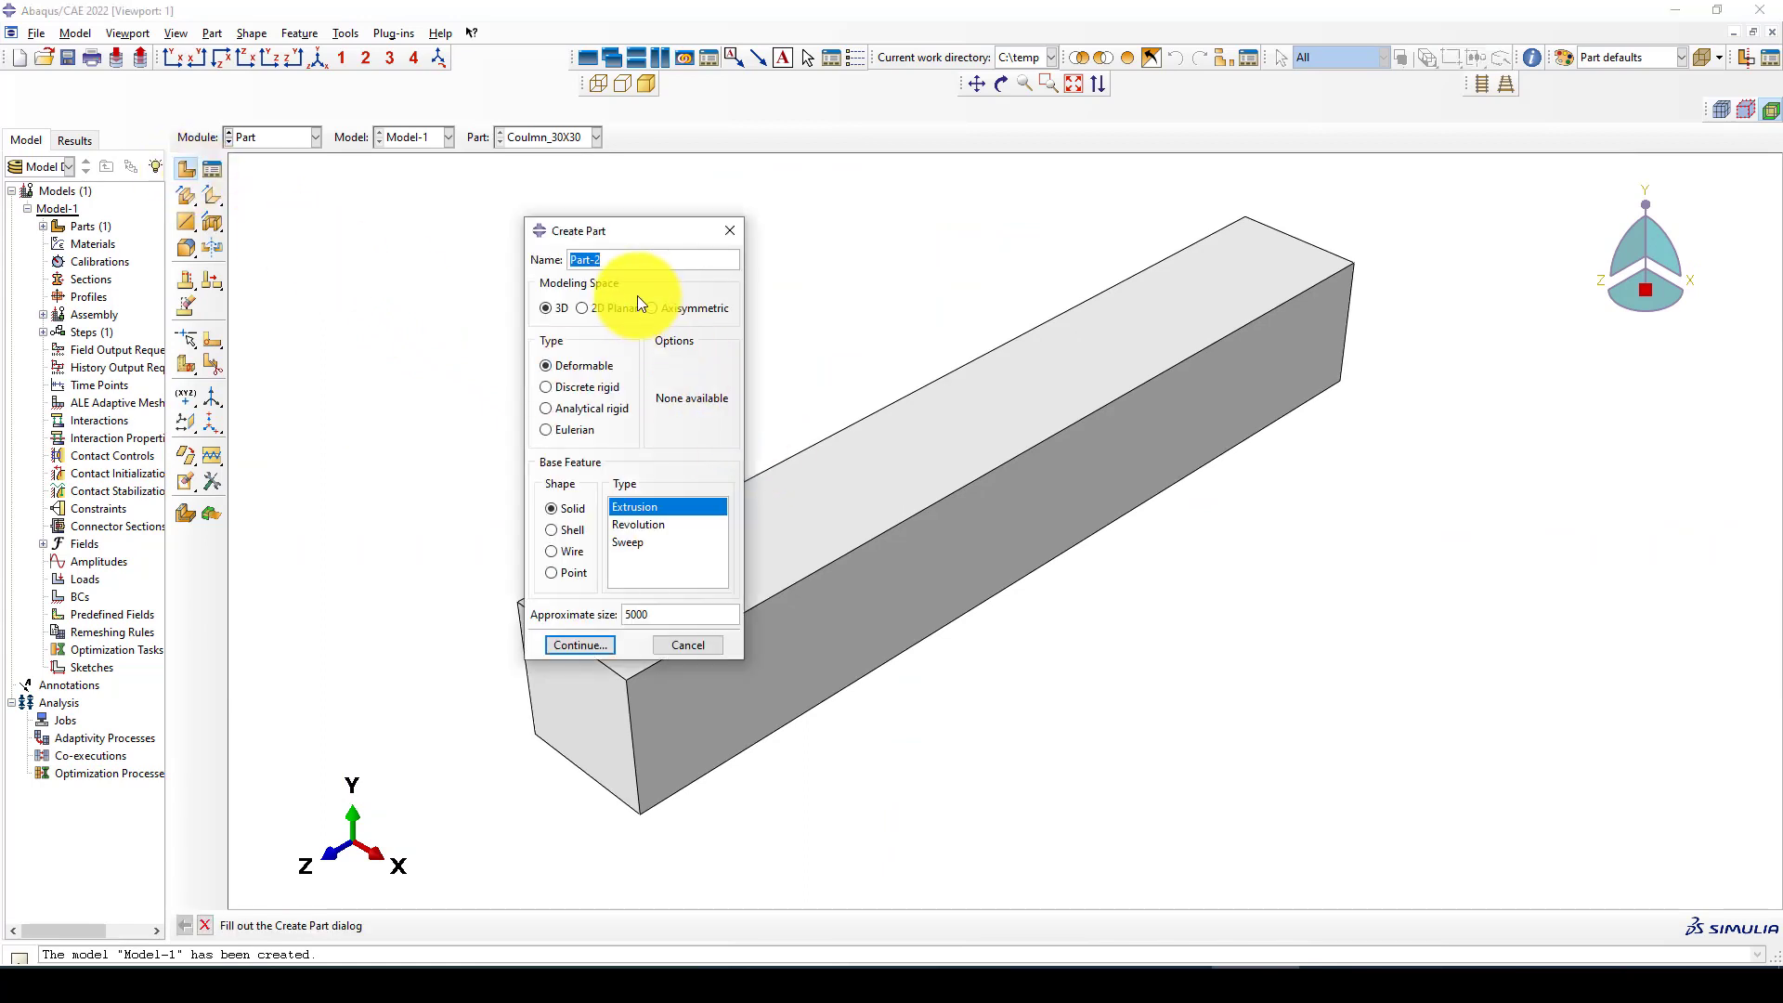
text(Stirrups)
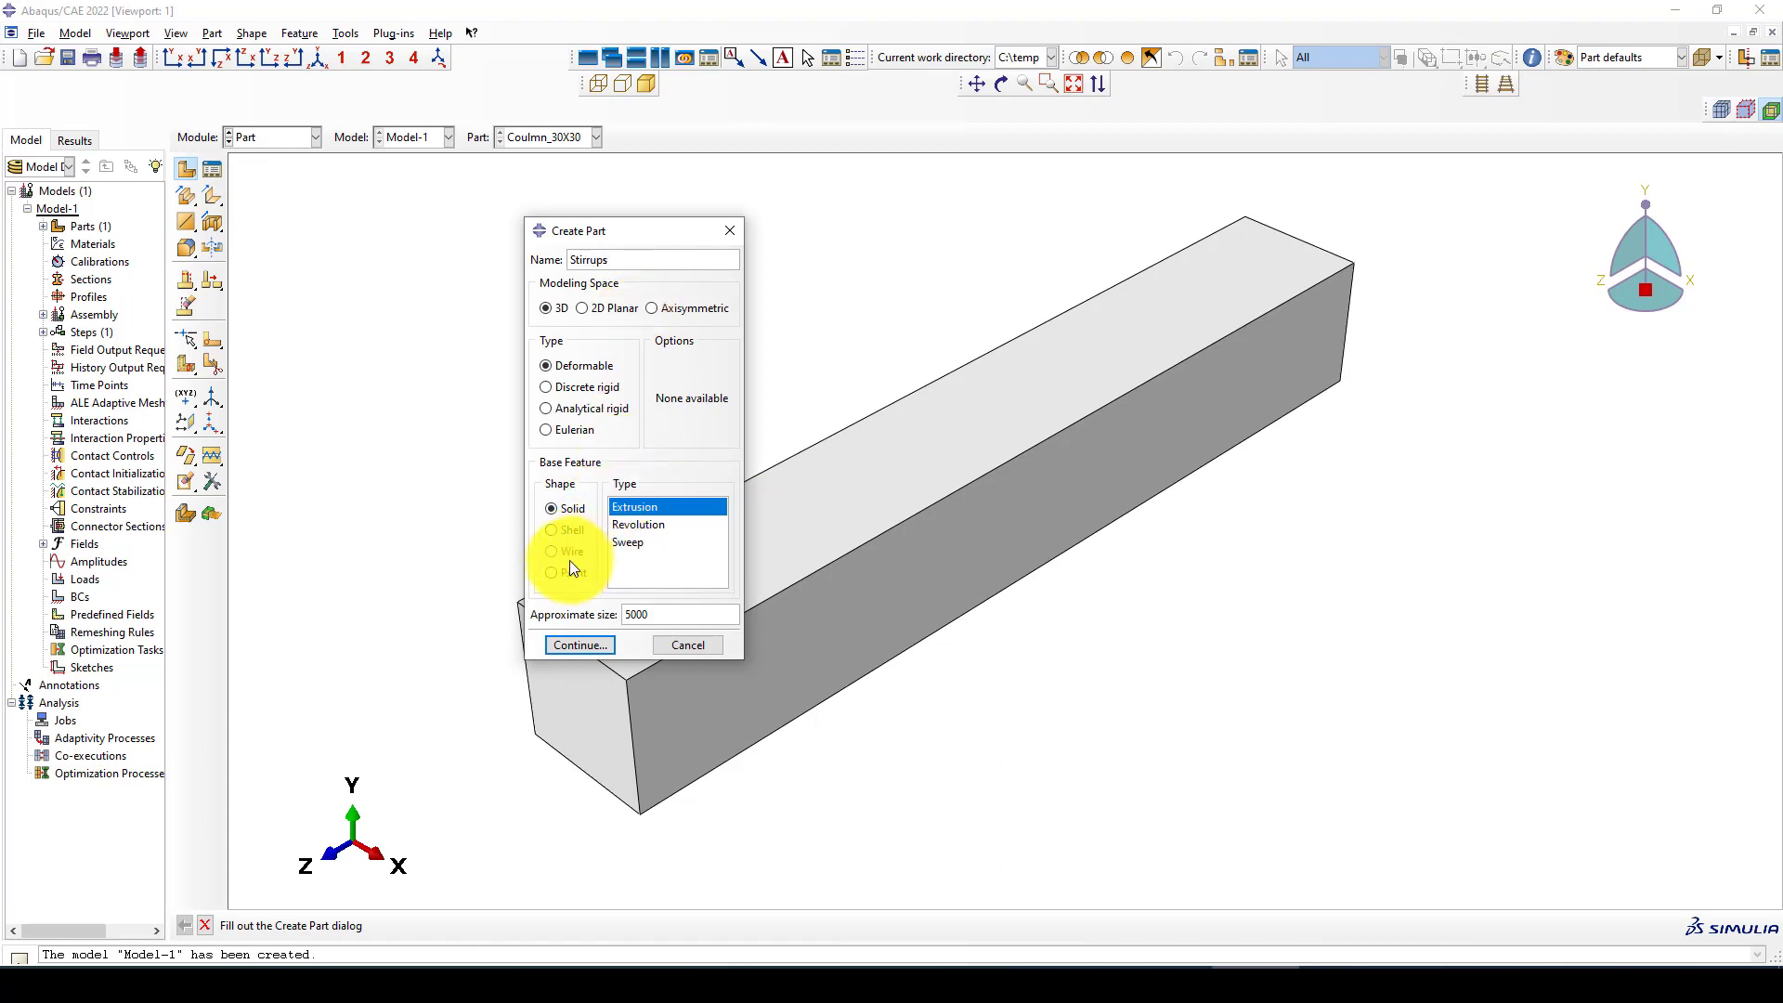
click(578, 647)
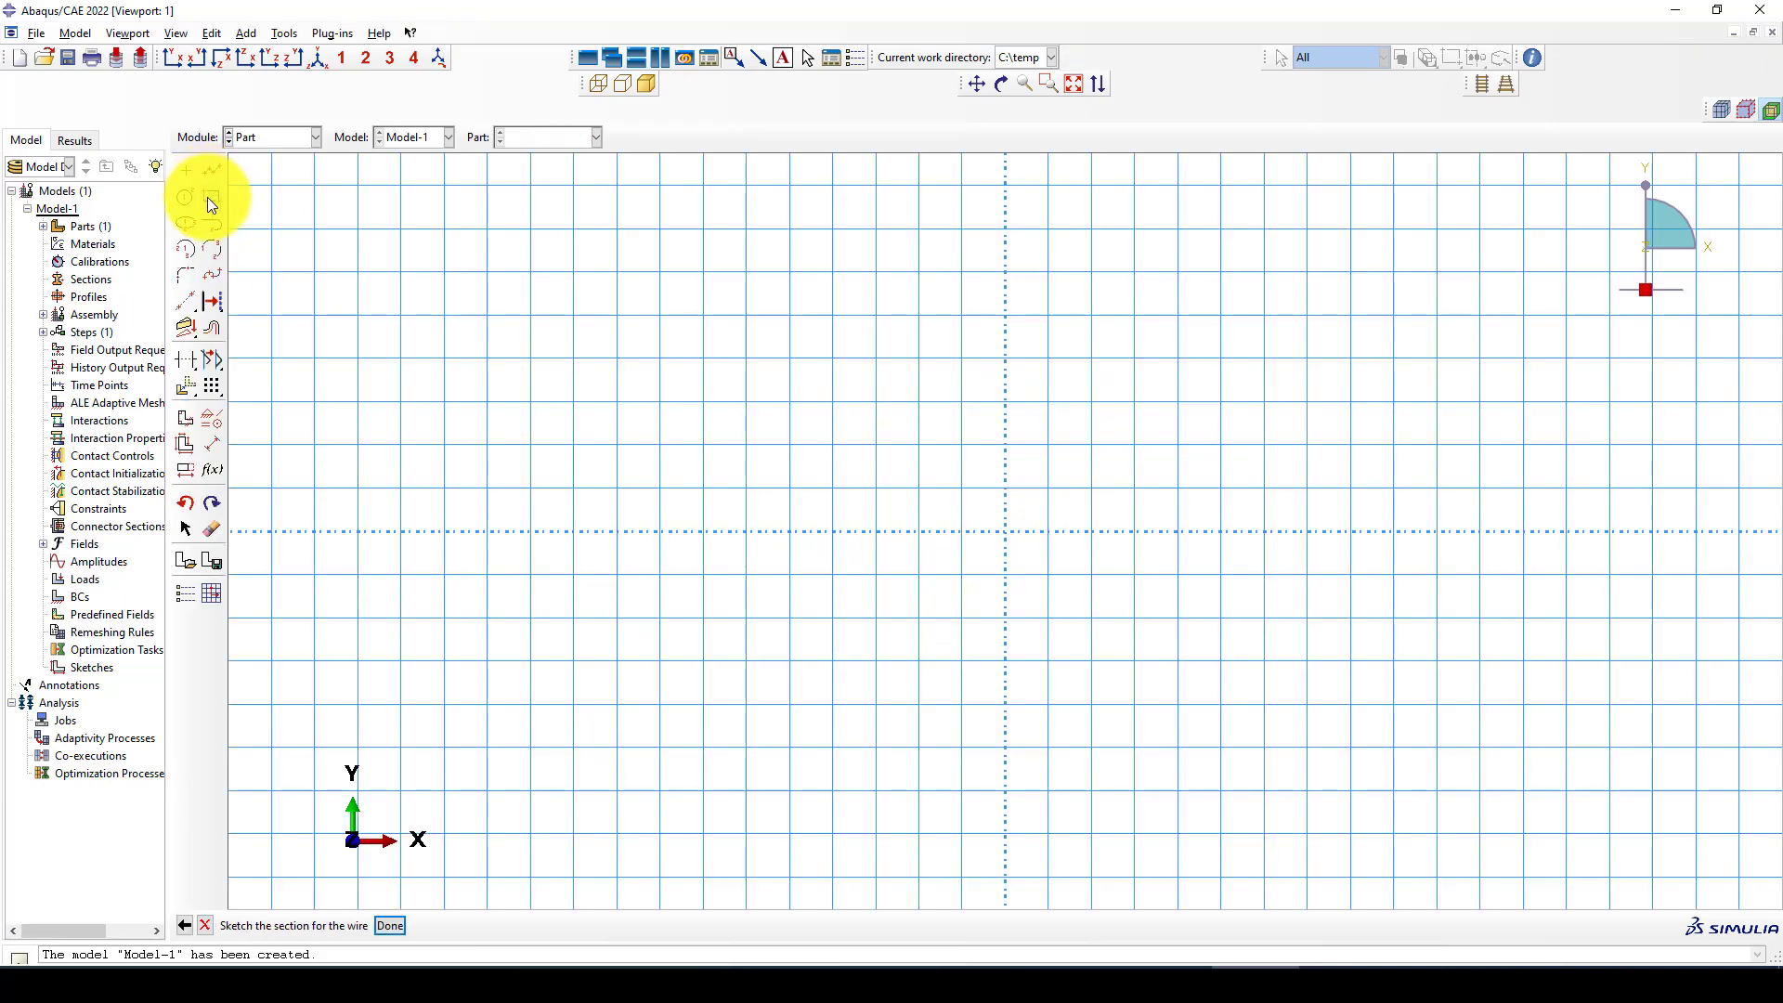
Sketch the stirrup as a rectangle with opposite corners at (-130, -130) and (130, 130), and finish the wire part
click(212, 199)
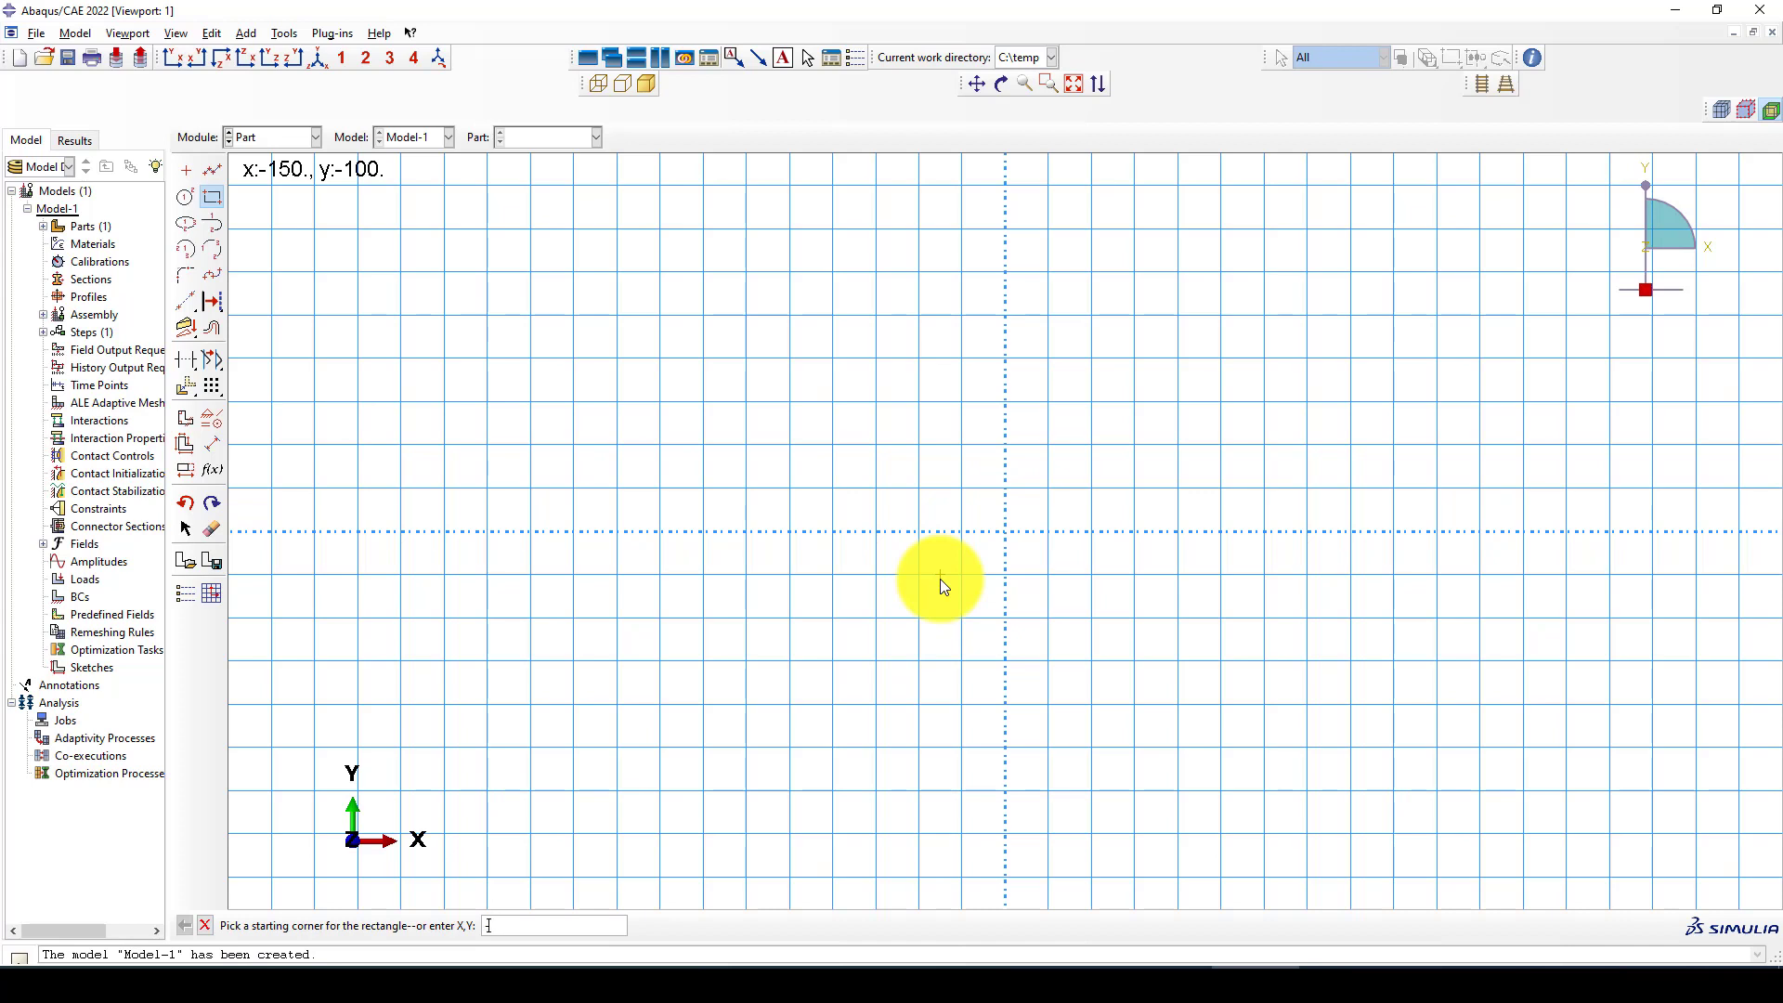
text(-1)
key(BackSpace)
key(BackSpace)
text(30,-130)
key(Return)
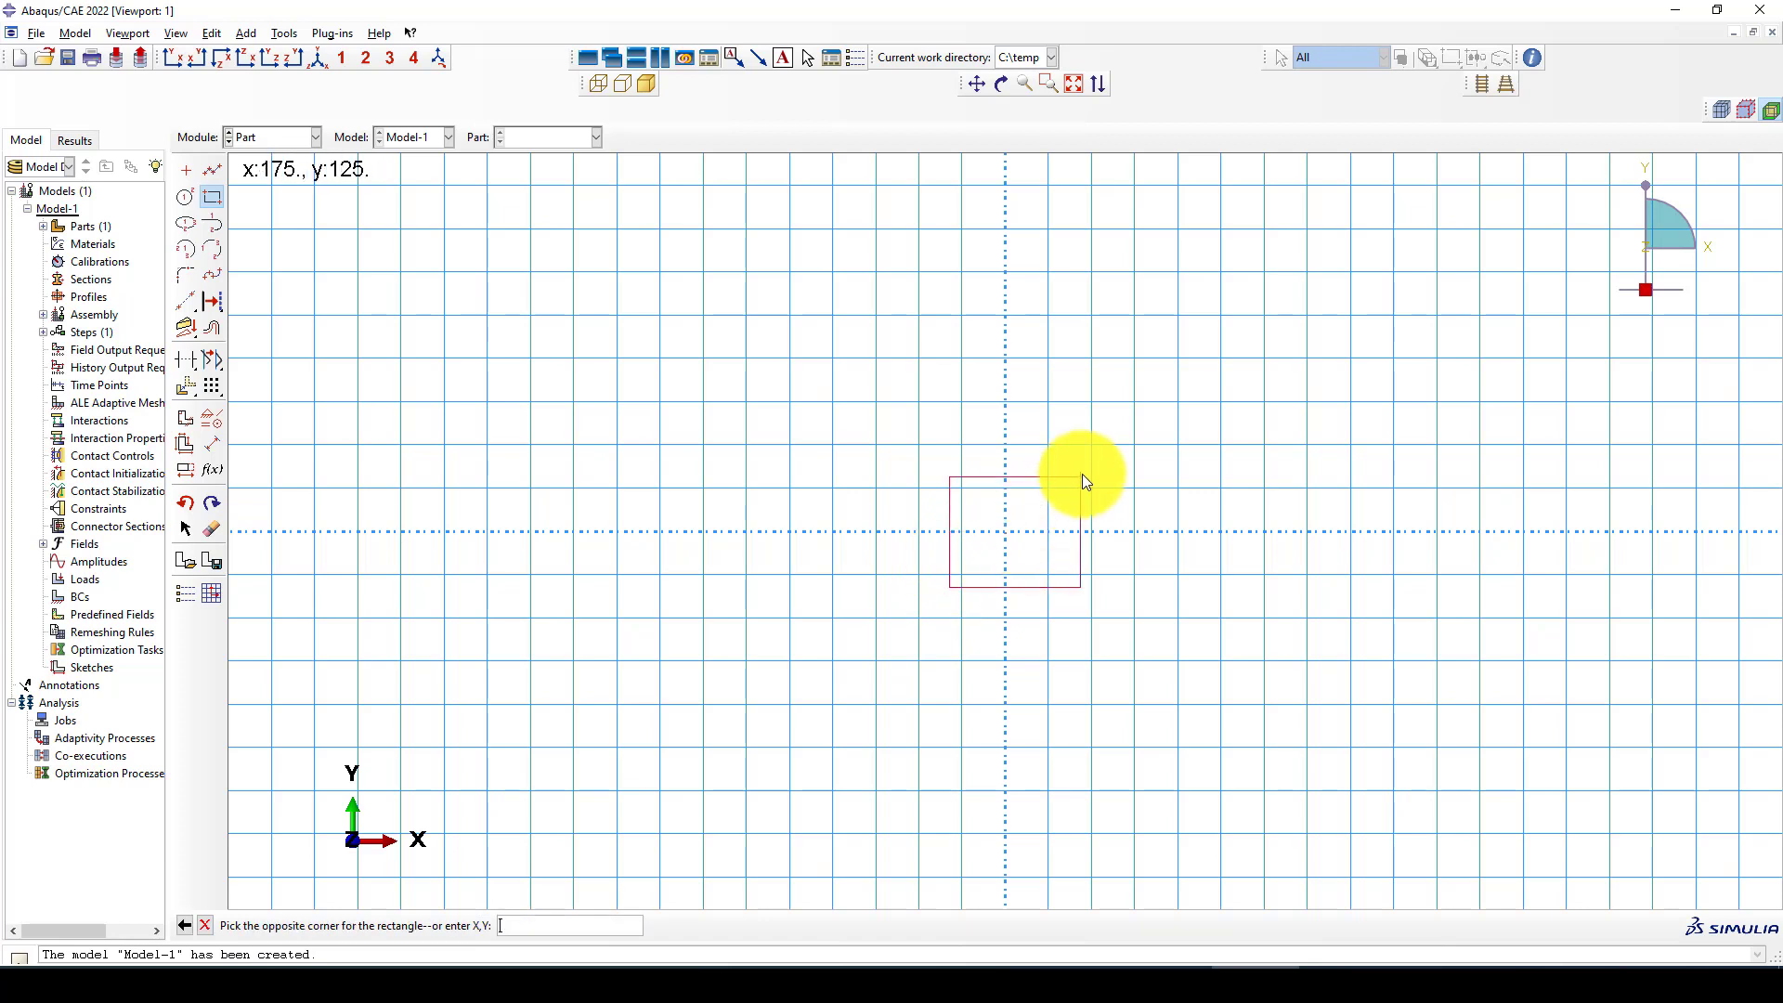
text(130,130)
key(Return)
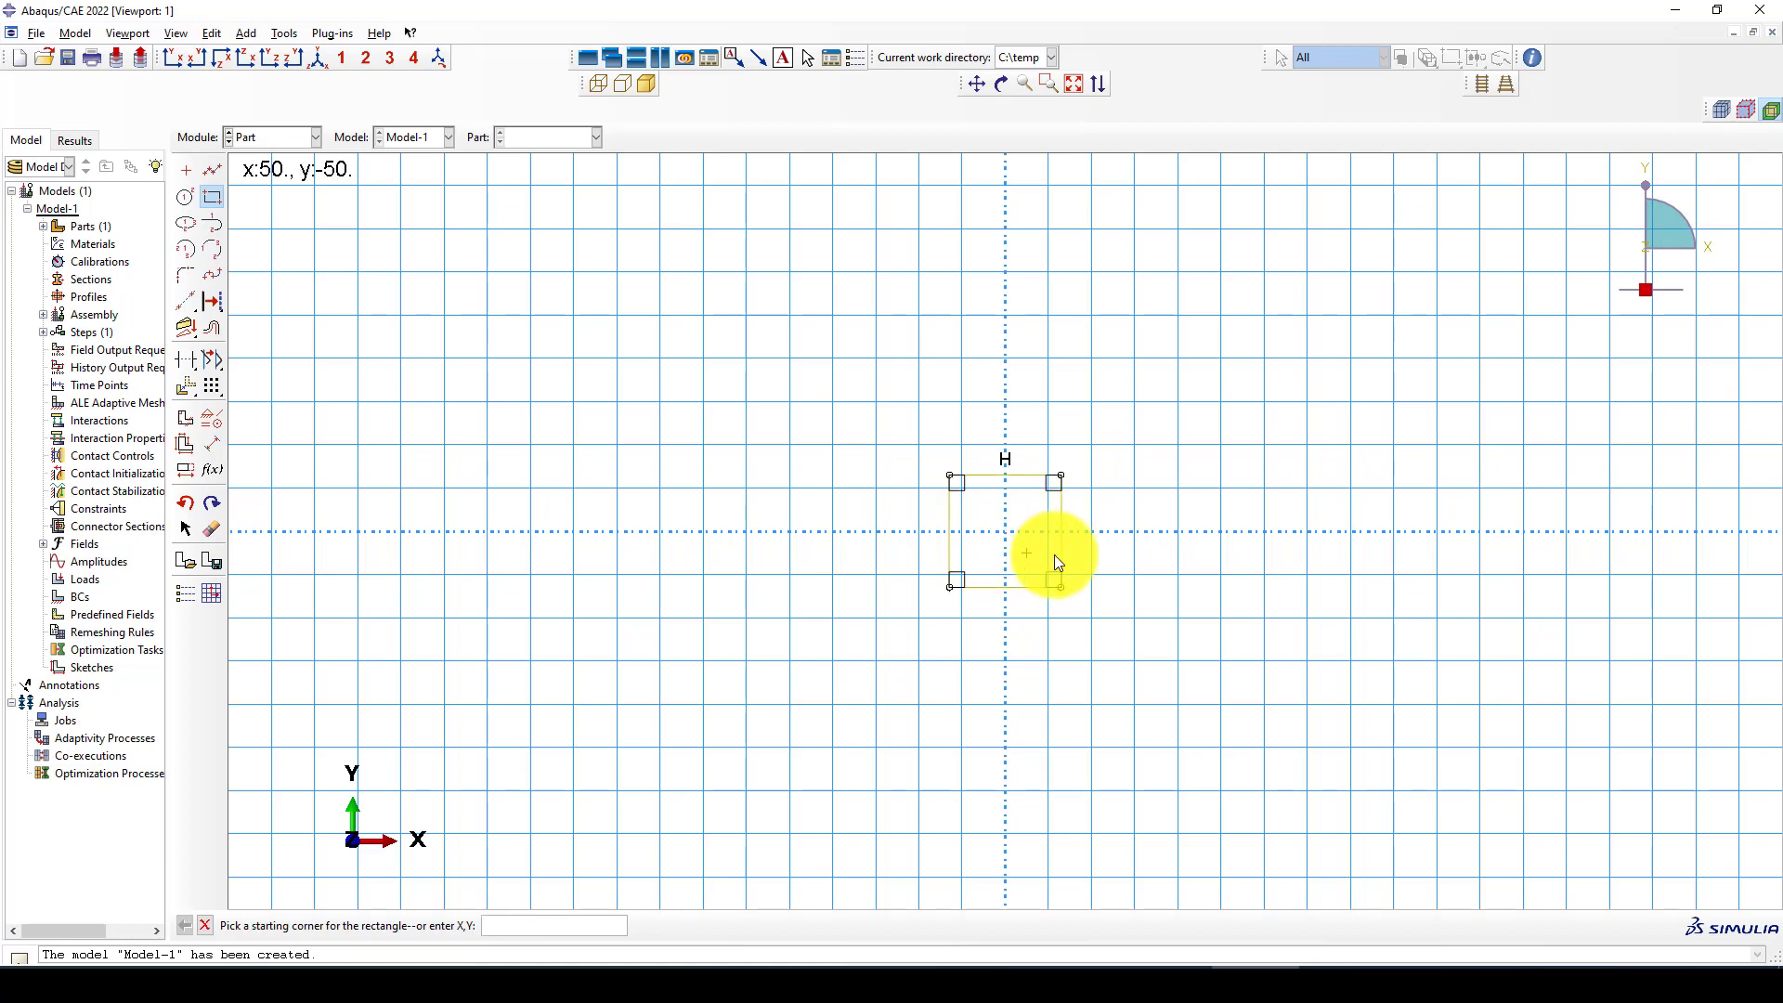
middle_click(1085, 536)
middle_click(1084, 537)
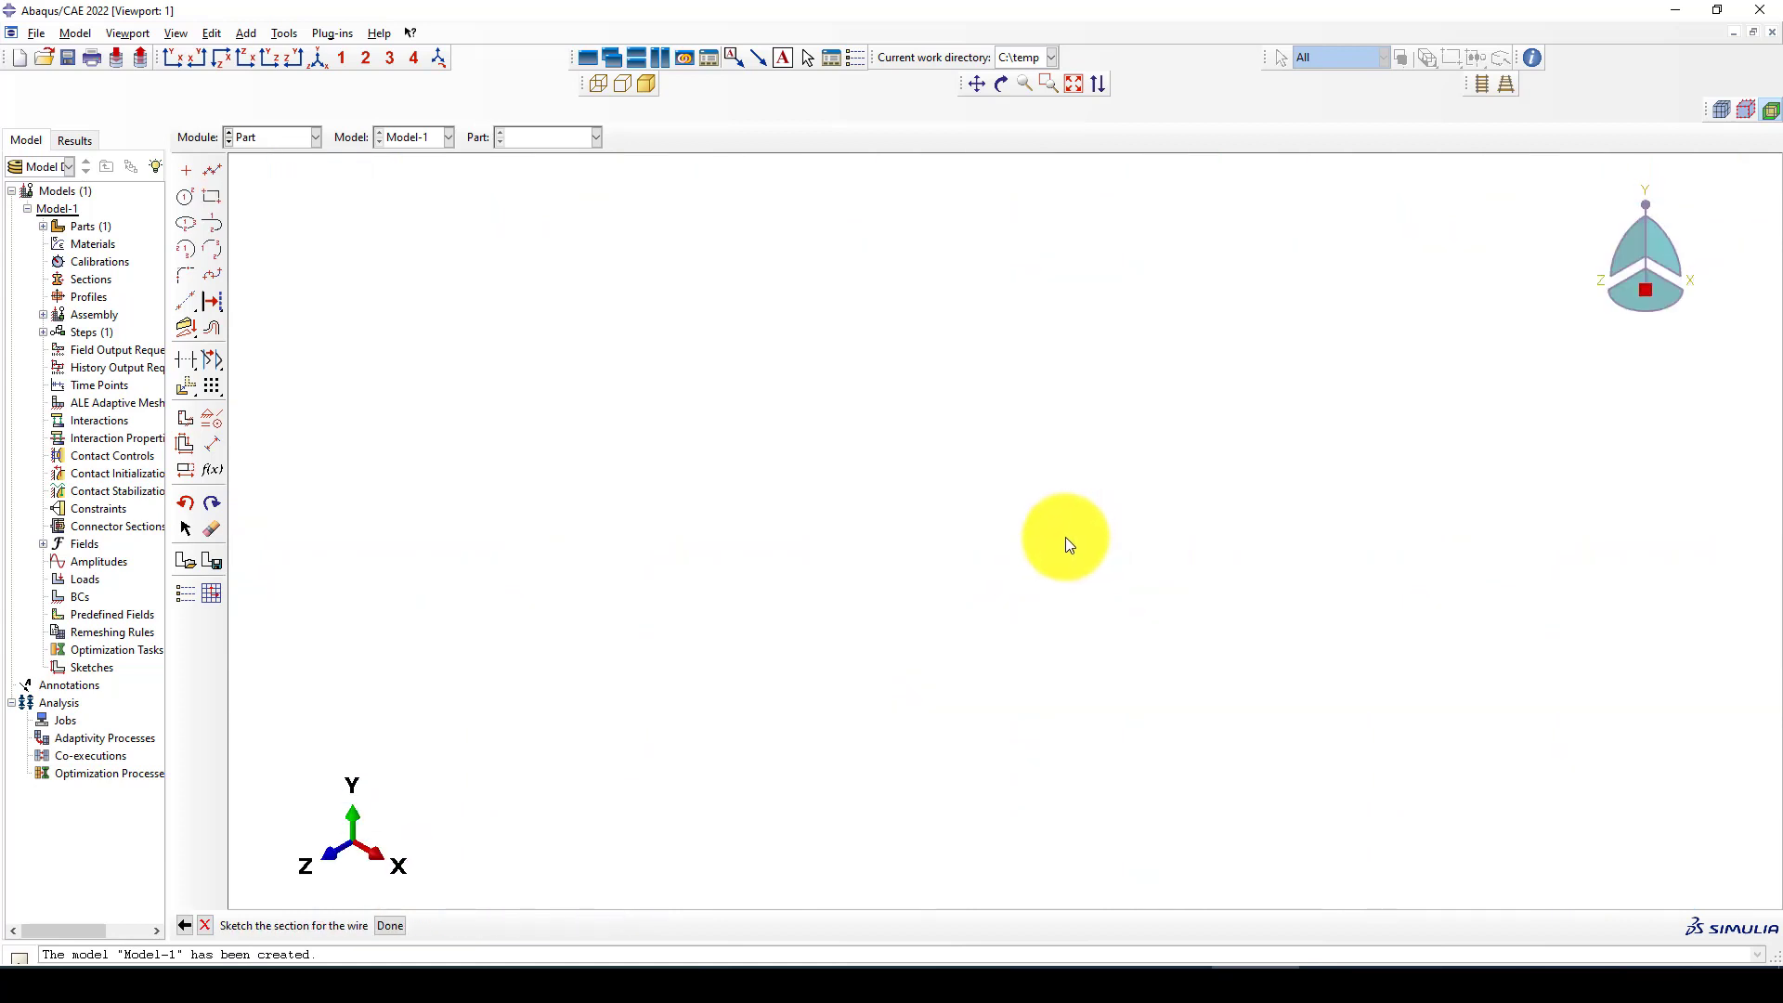
middle_click(890, 425)
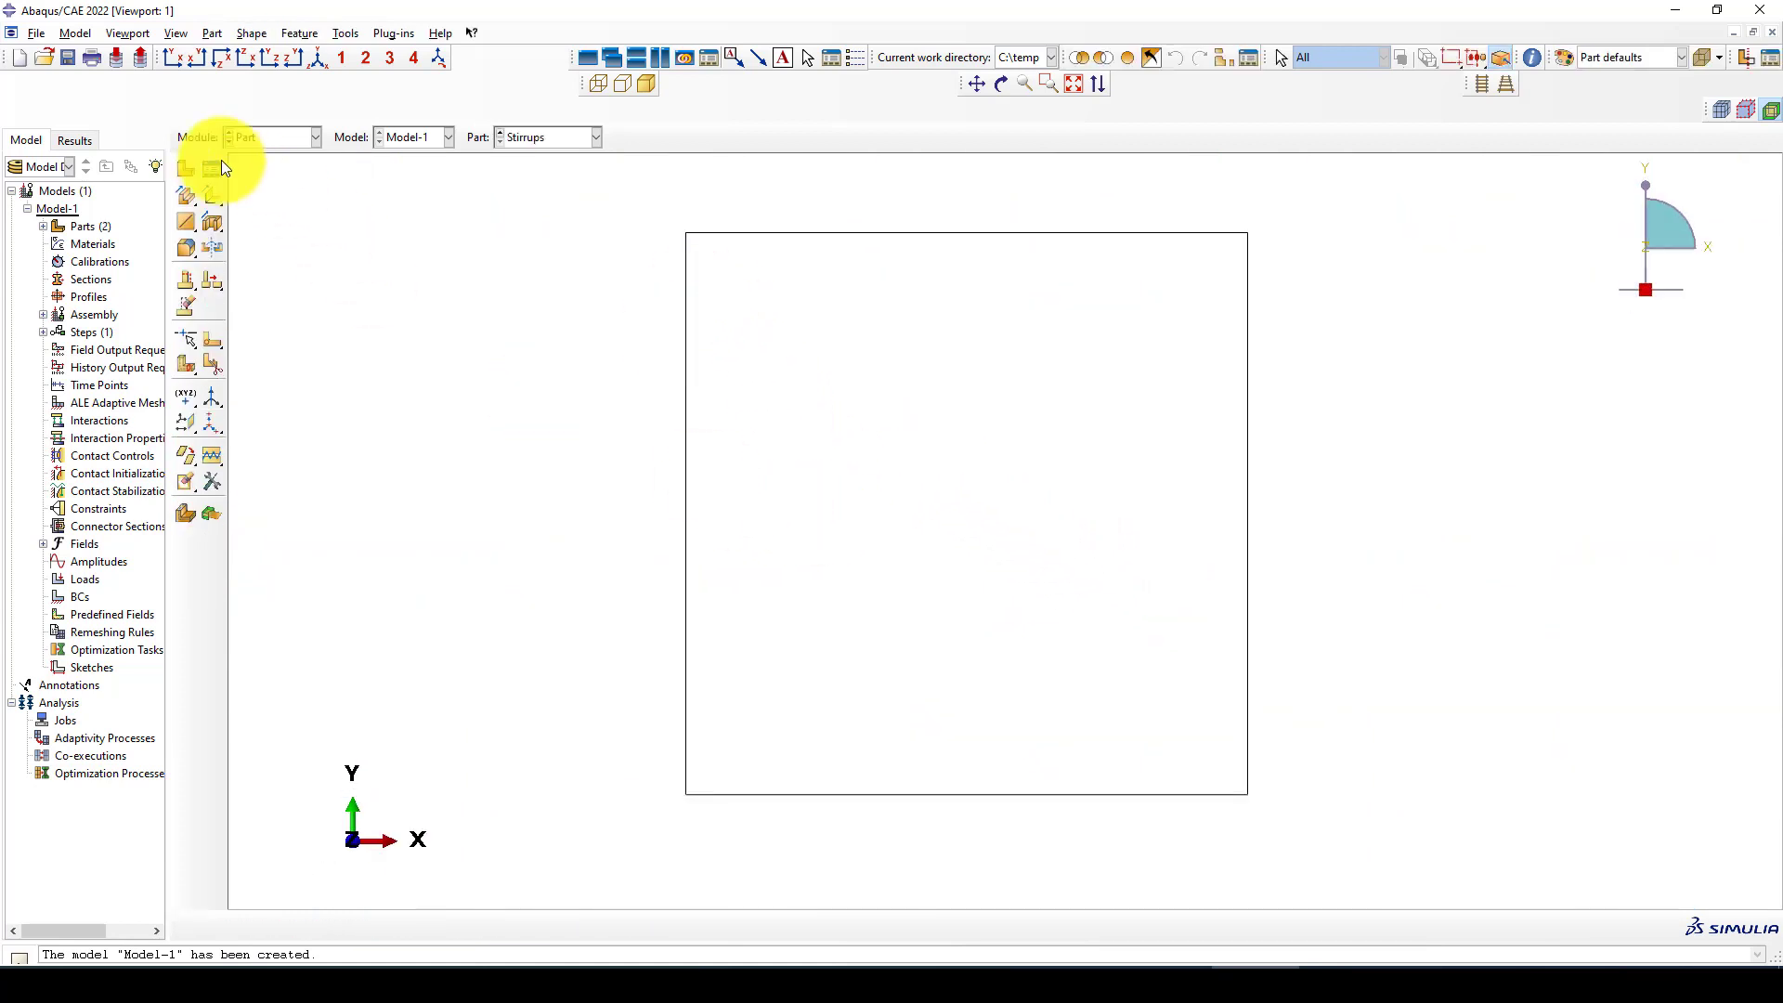
Create a 3D deformable planar wire part named L-Rebar with an approximate size of 5000 and open its sketch
click(184, 168)
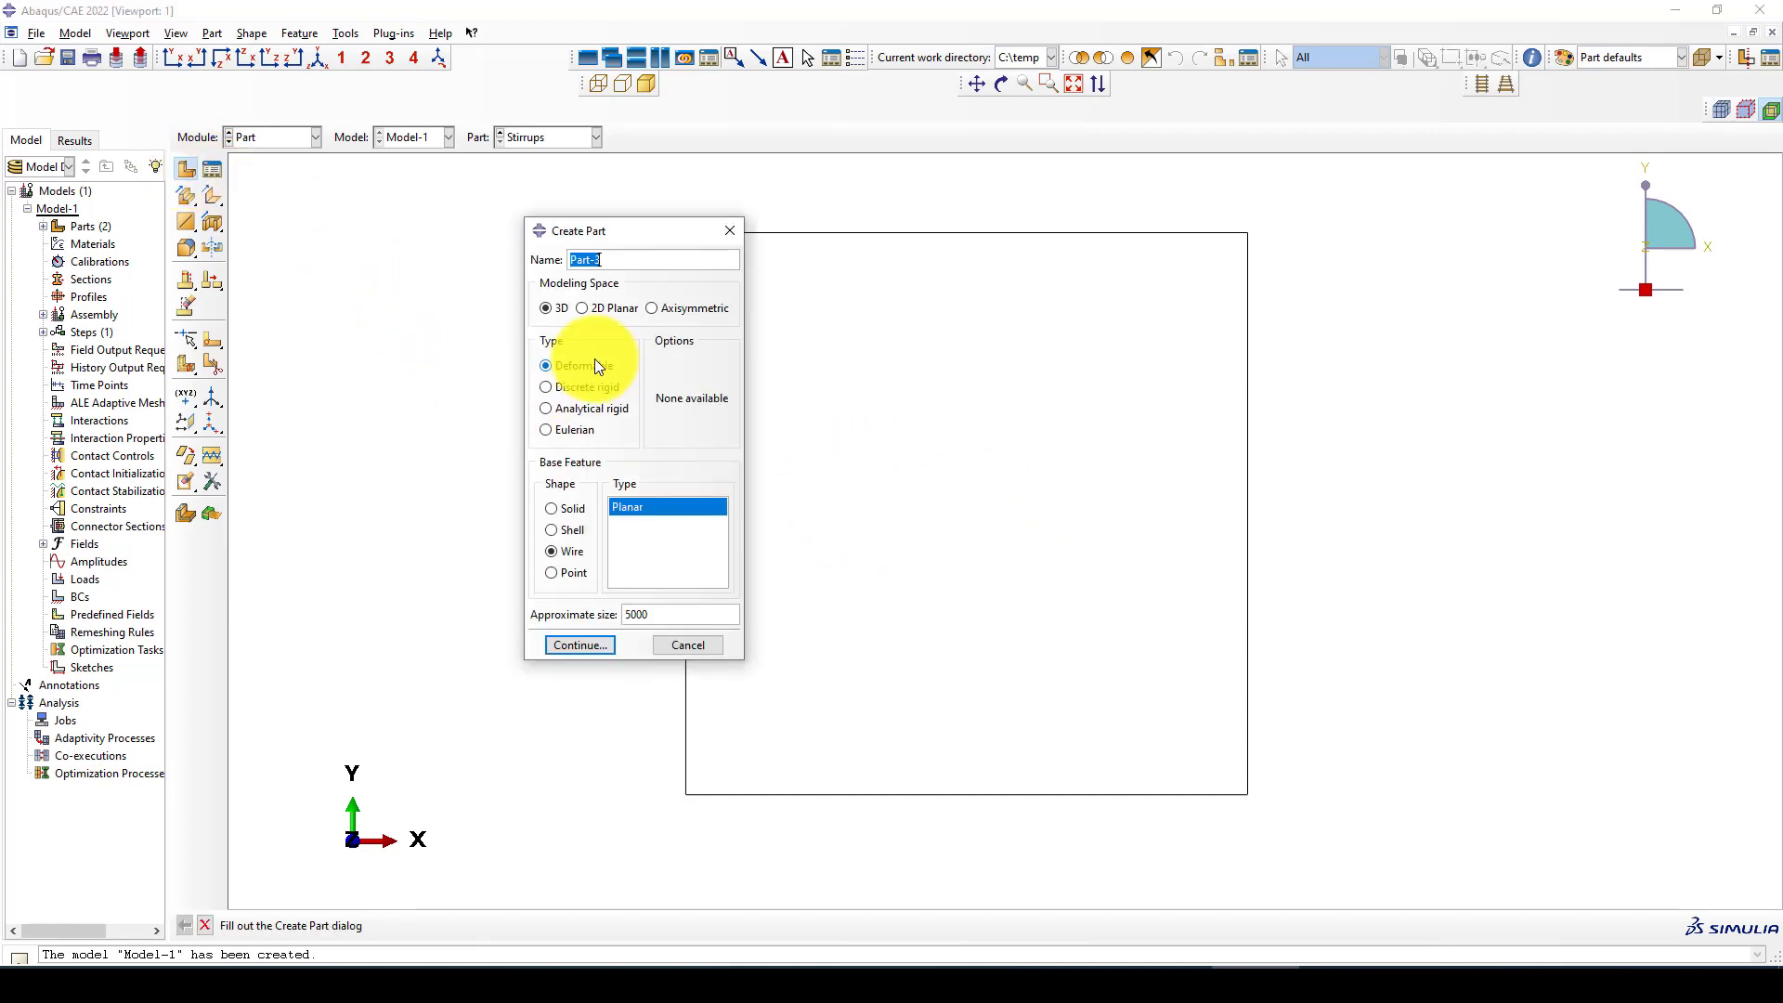
text(L-Rebar)
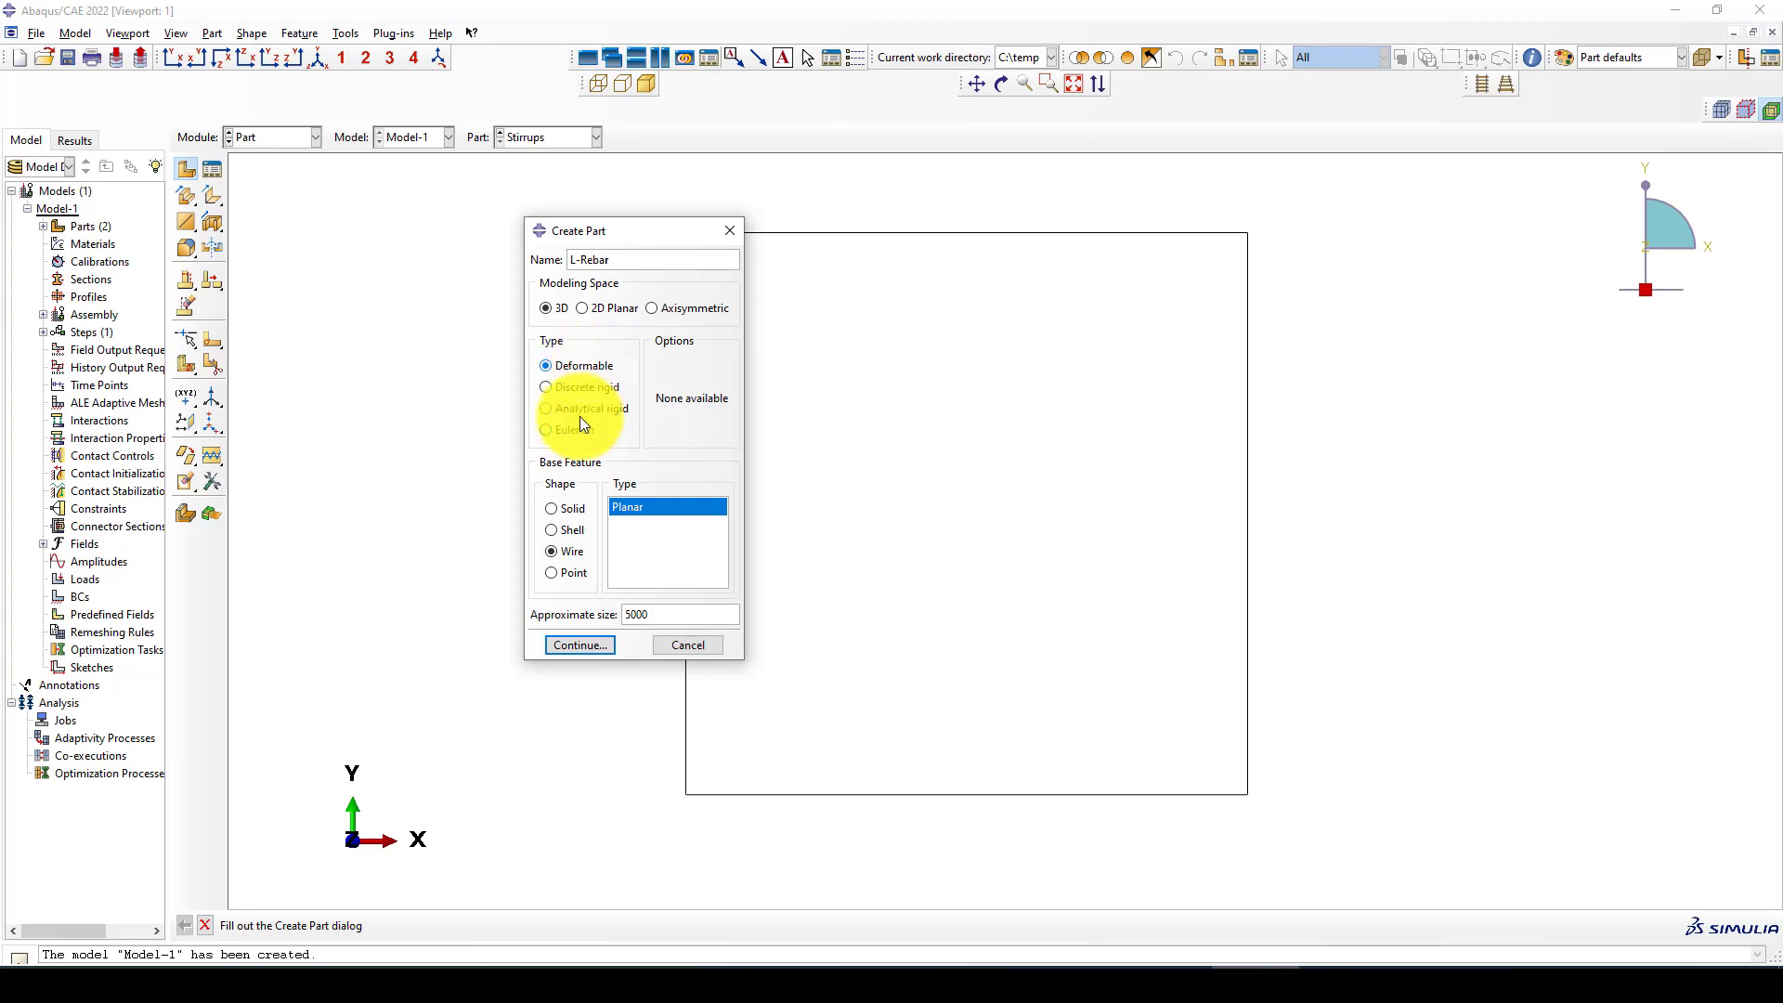
click(587, 648)
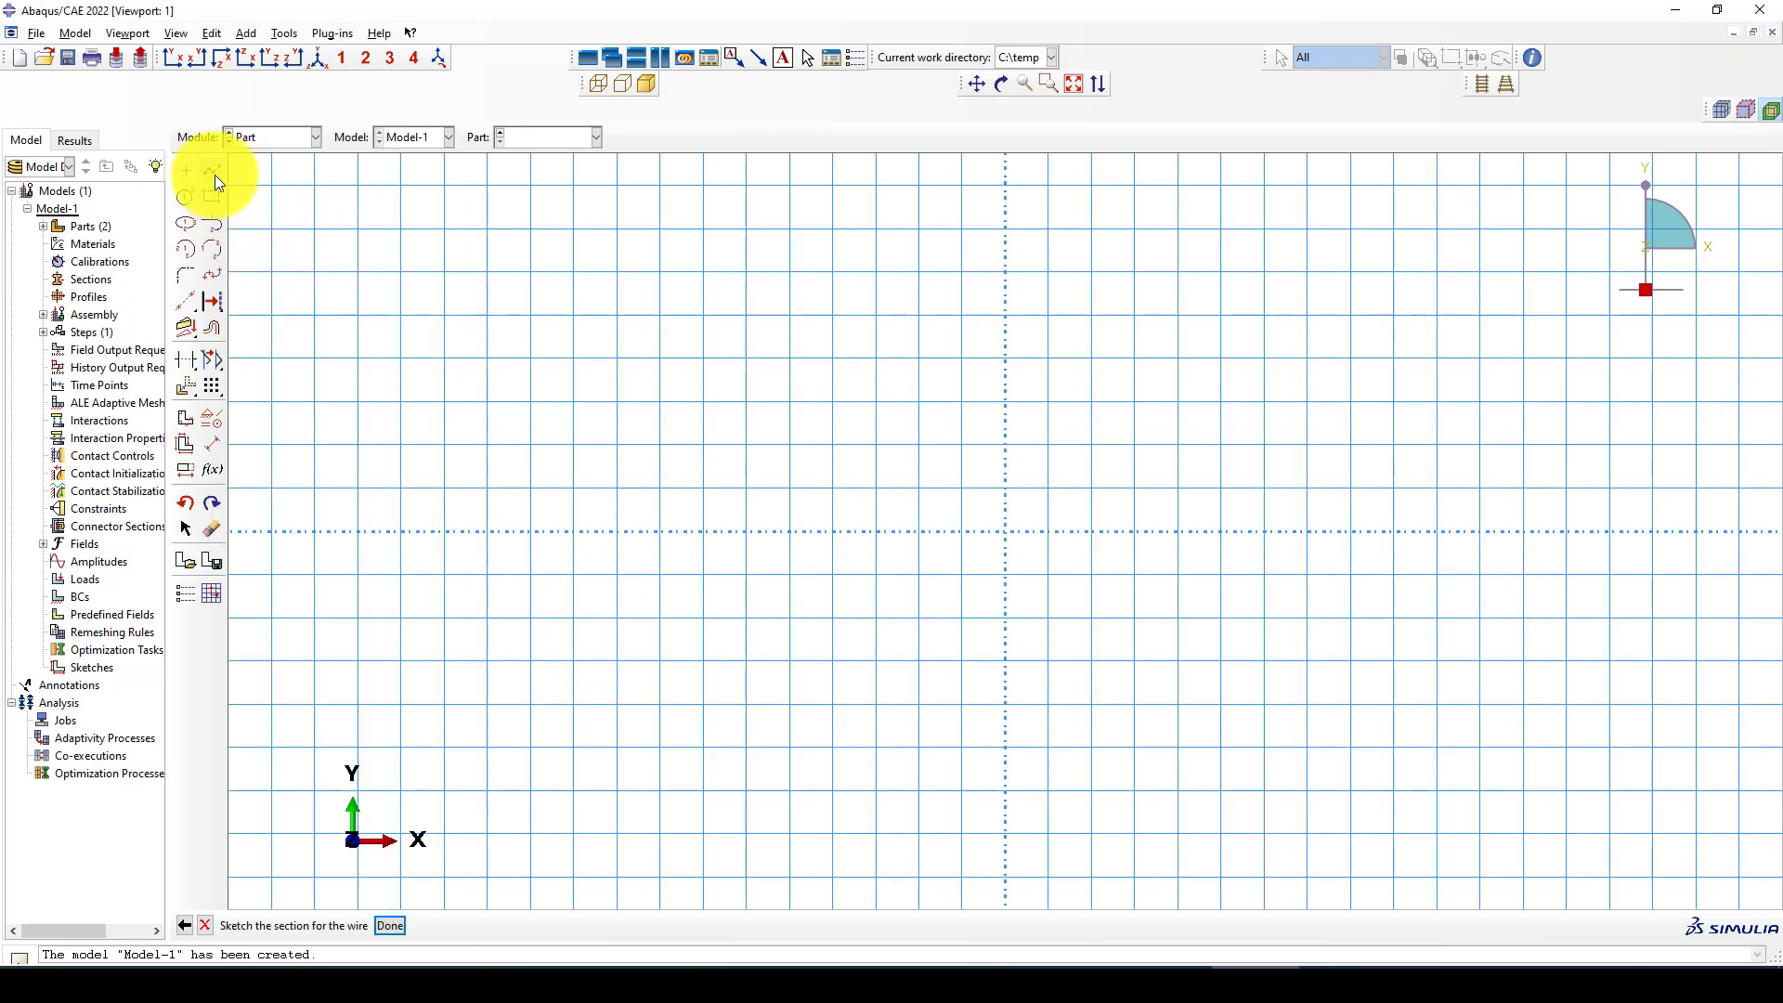
Sketch a horizontal line about 1175 long from the origin along the positive X axis
click(212, 170)
click(1004, 533)
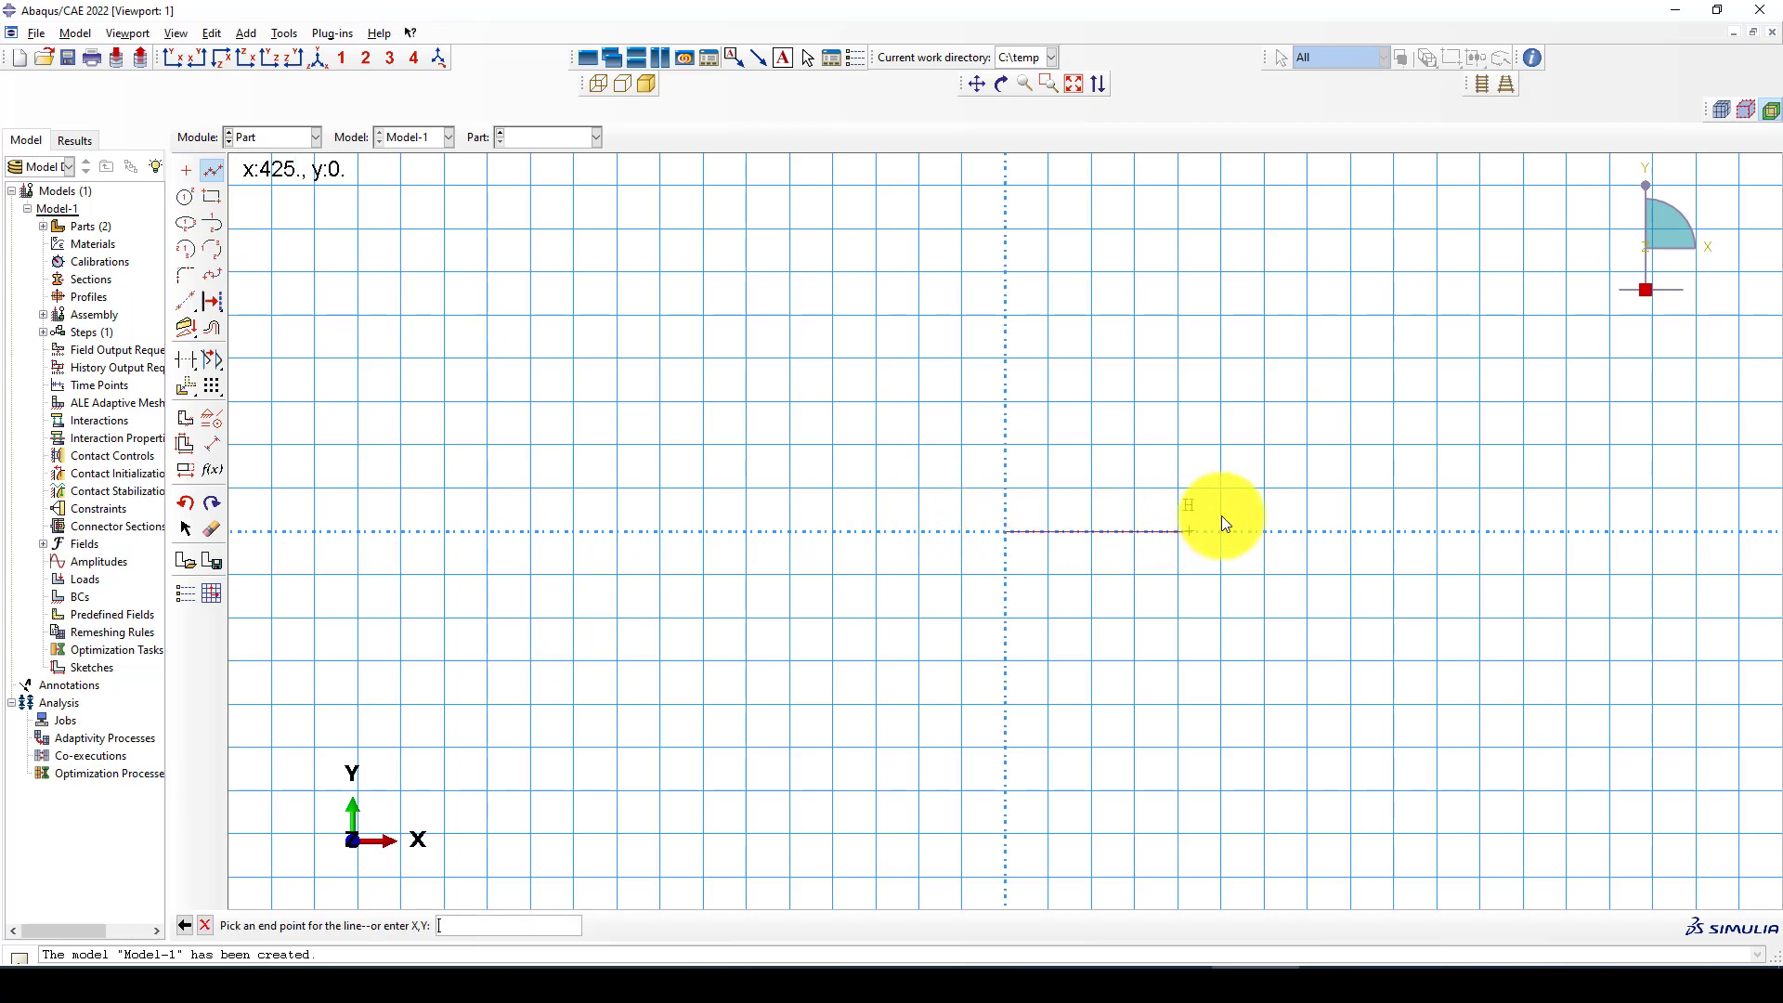
click(1509, 530)
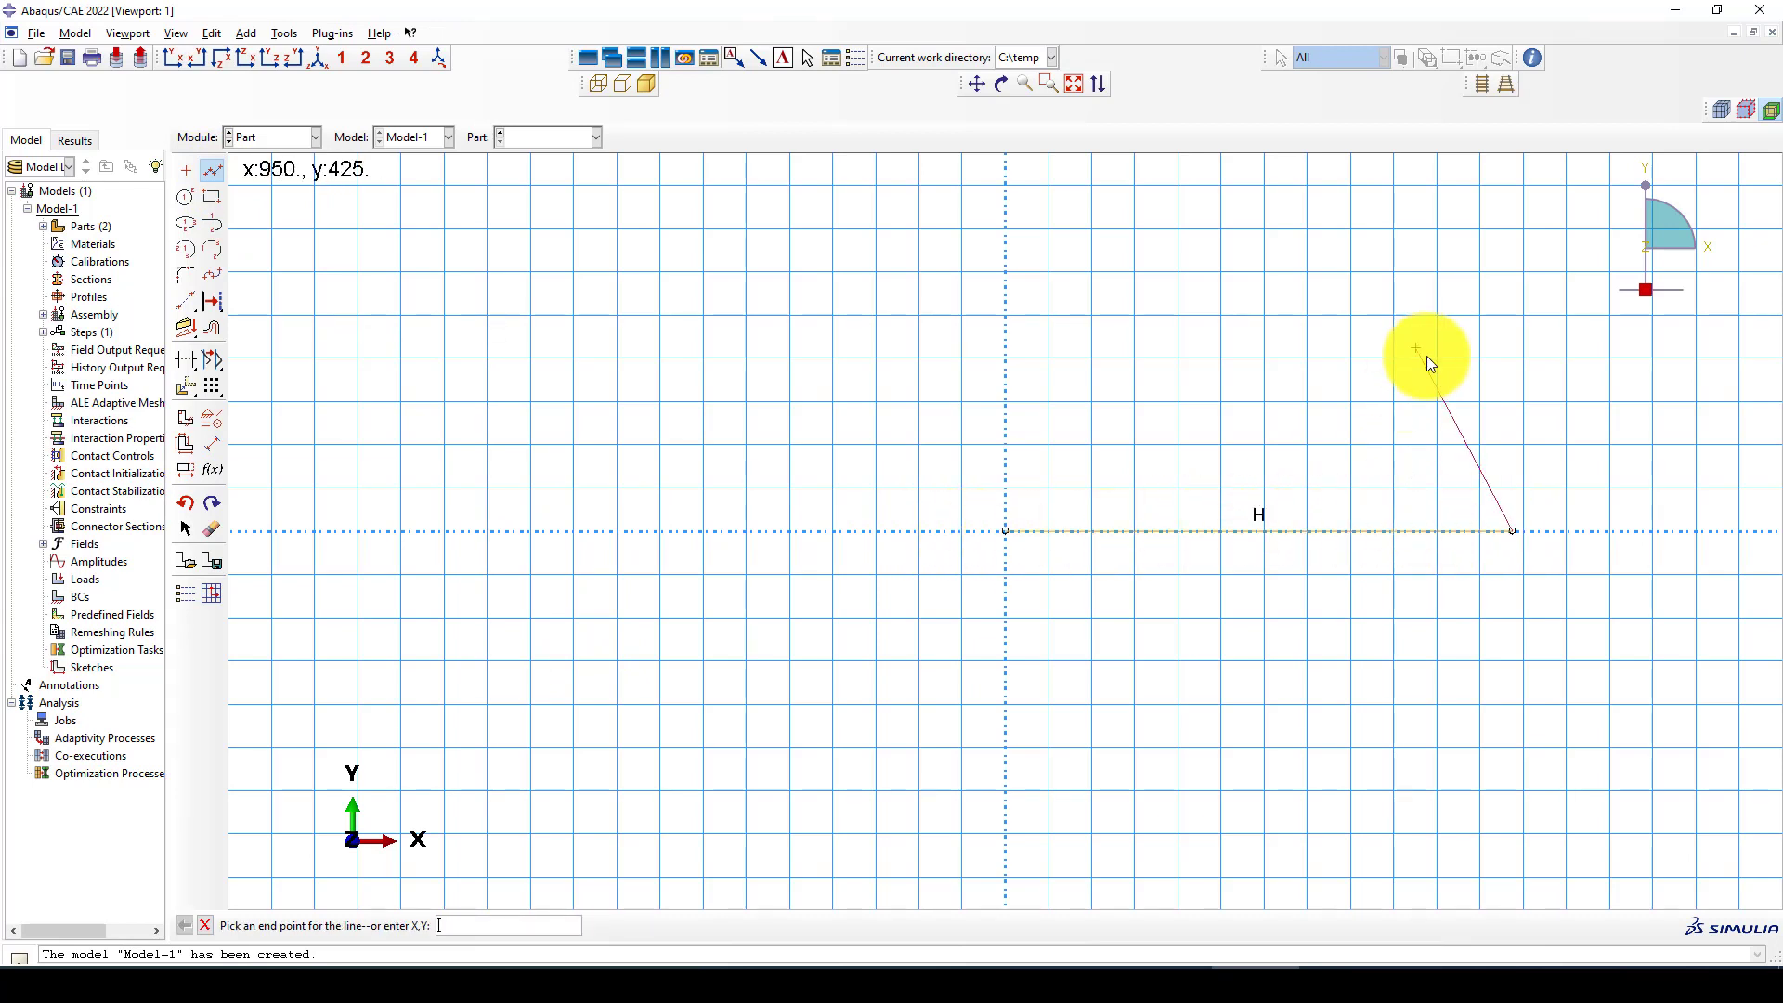
right_click(1426, 355)
click(1504, 436)
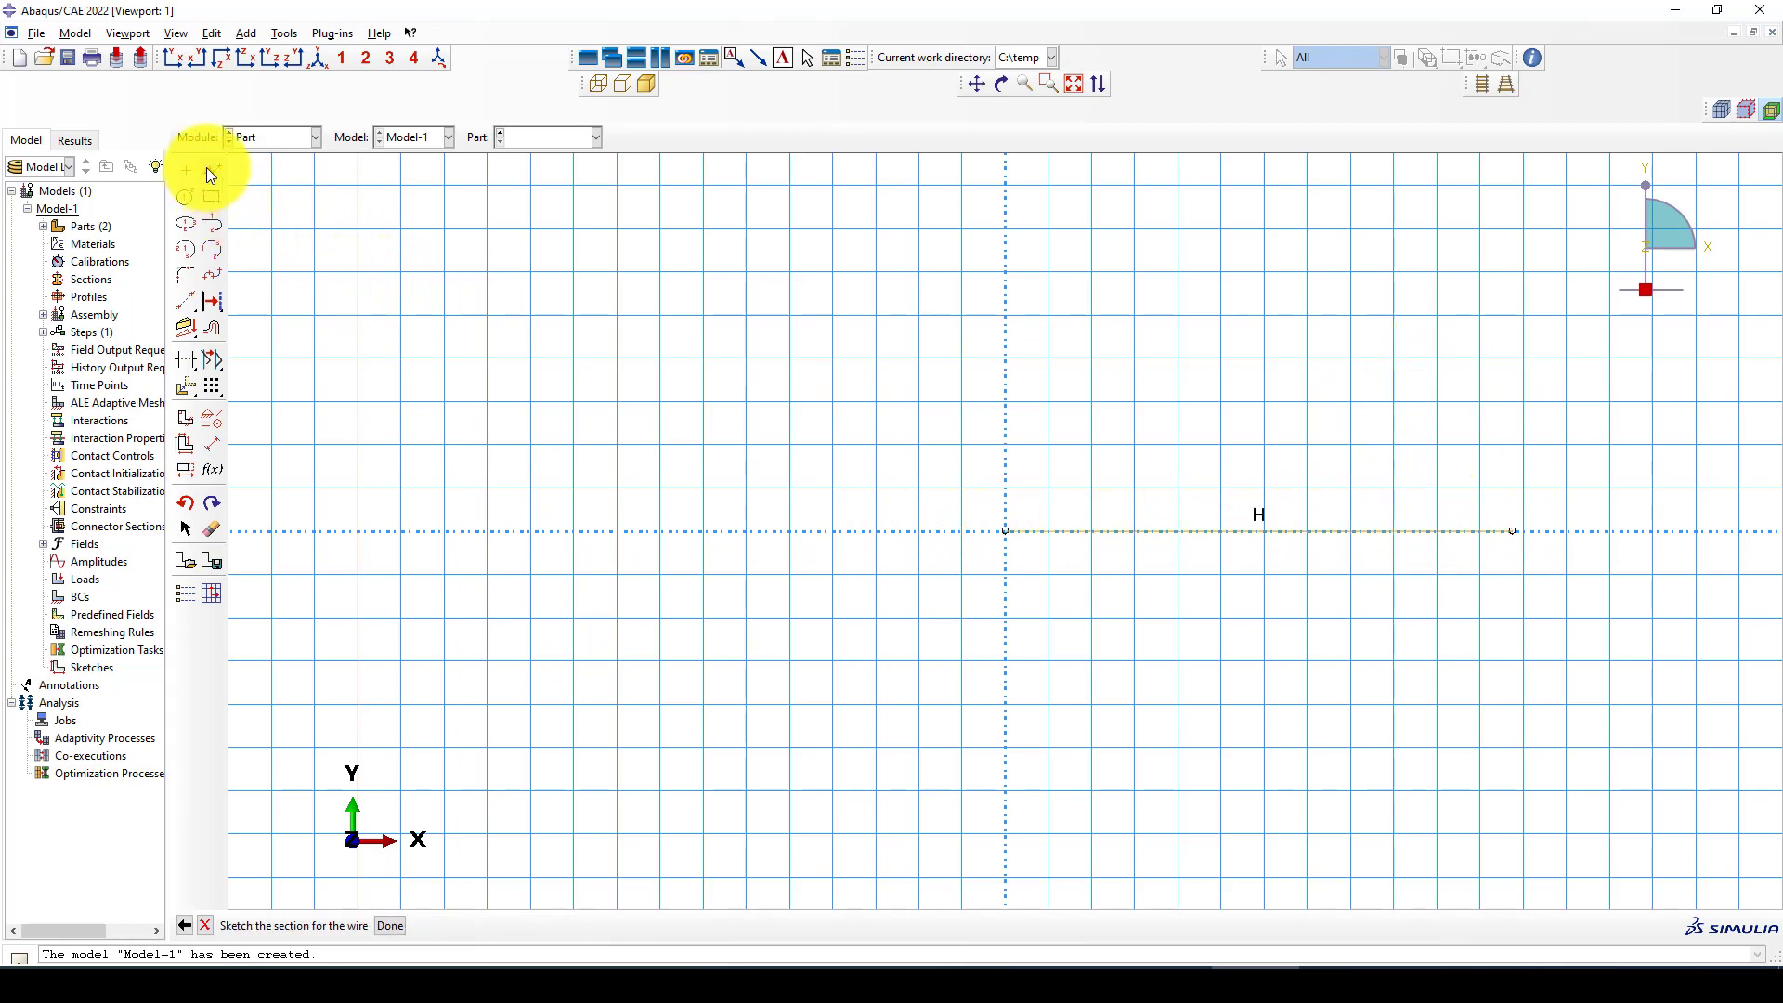
Dimension the rebar line's length to 2000 and finish the wire part
click(213, 444)
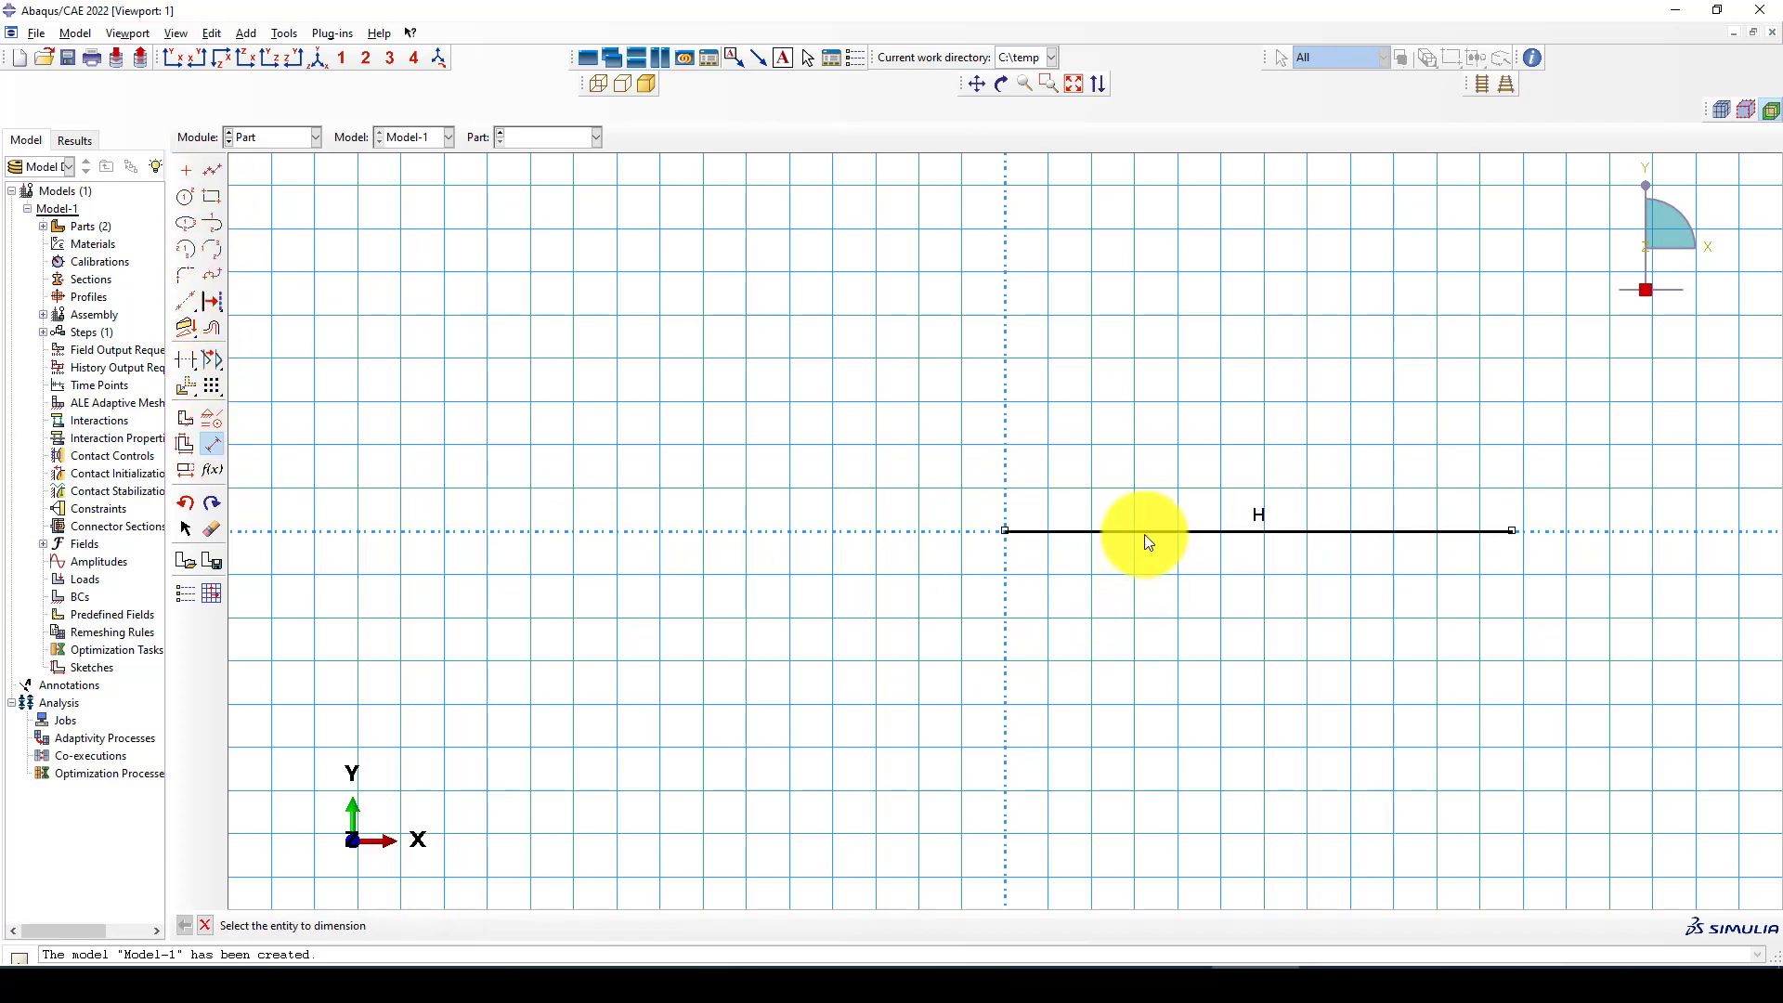
click(1144, 531)
click(1151, 590)
text(2000)
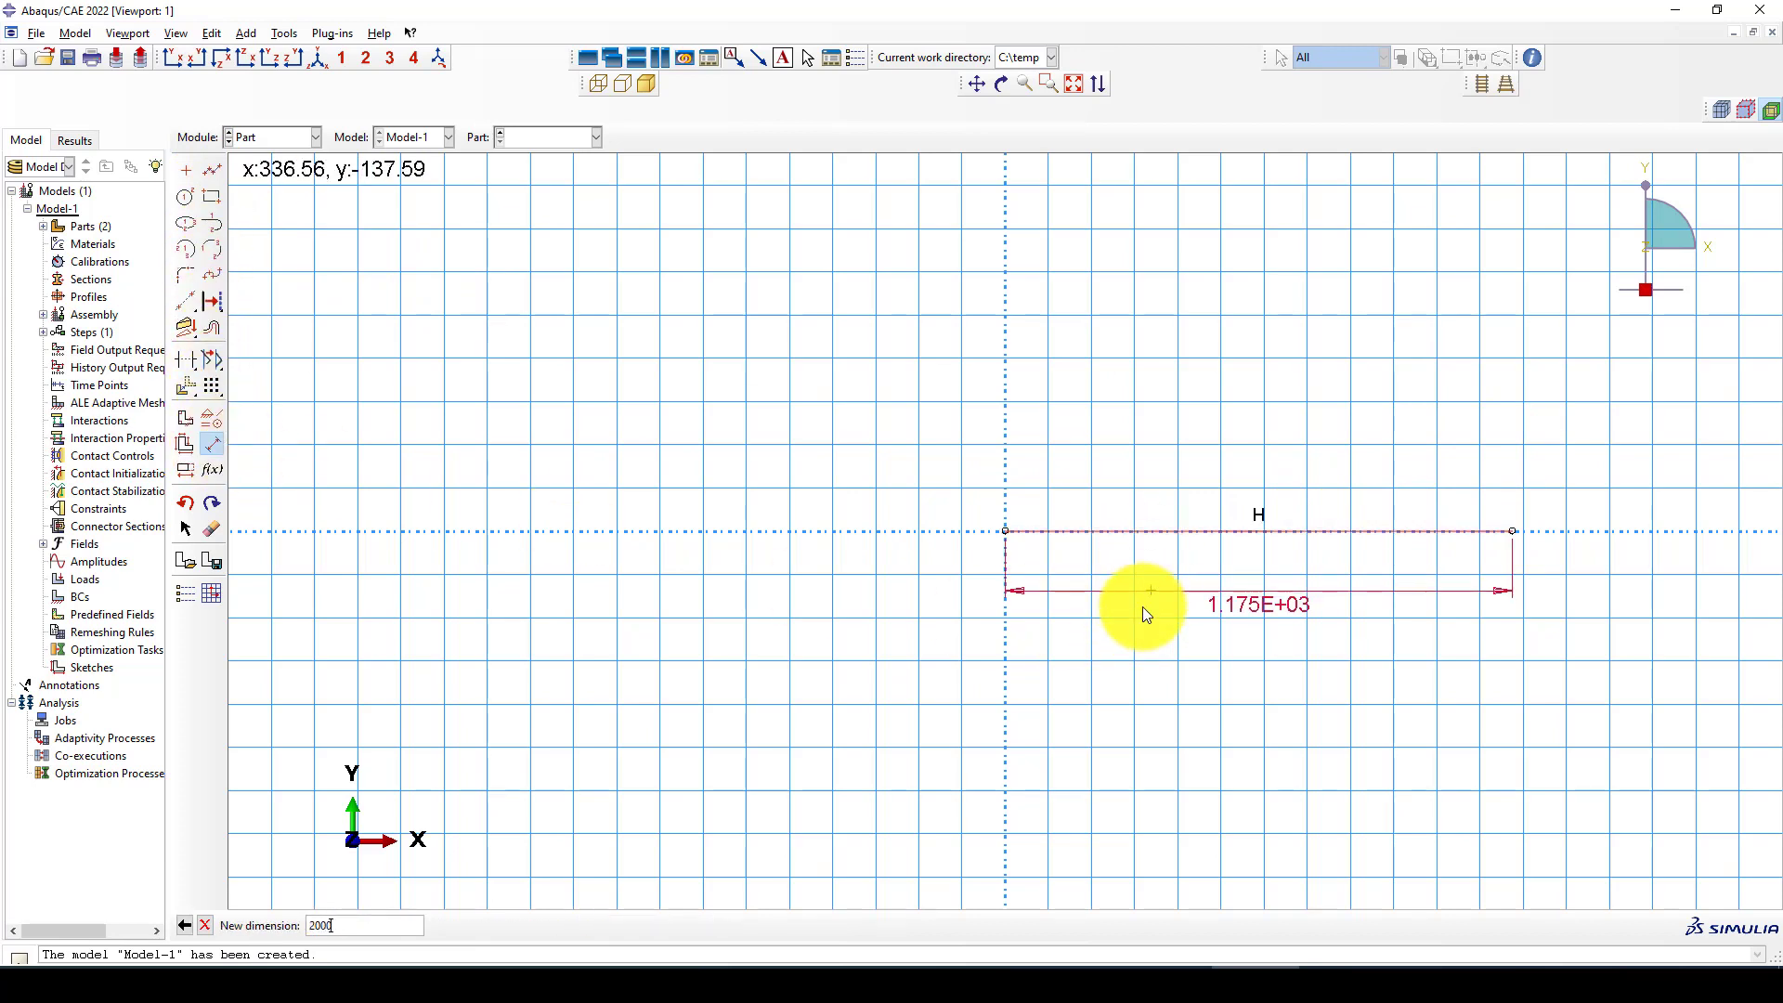
key(Return)
middle_click(846, 633)
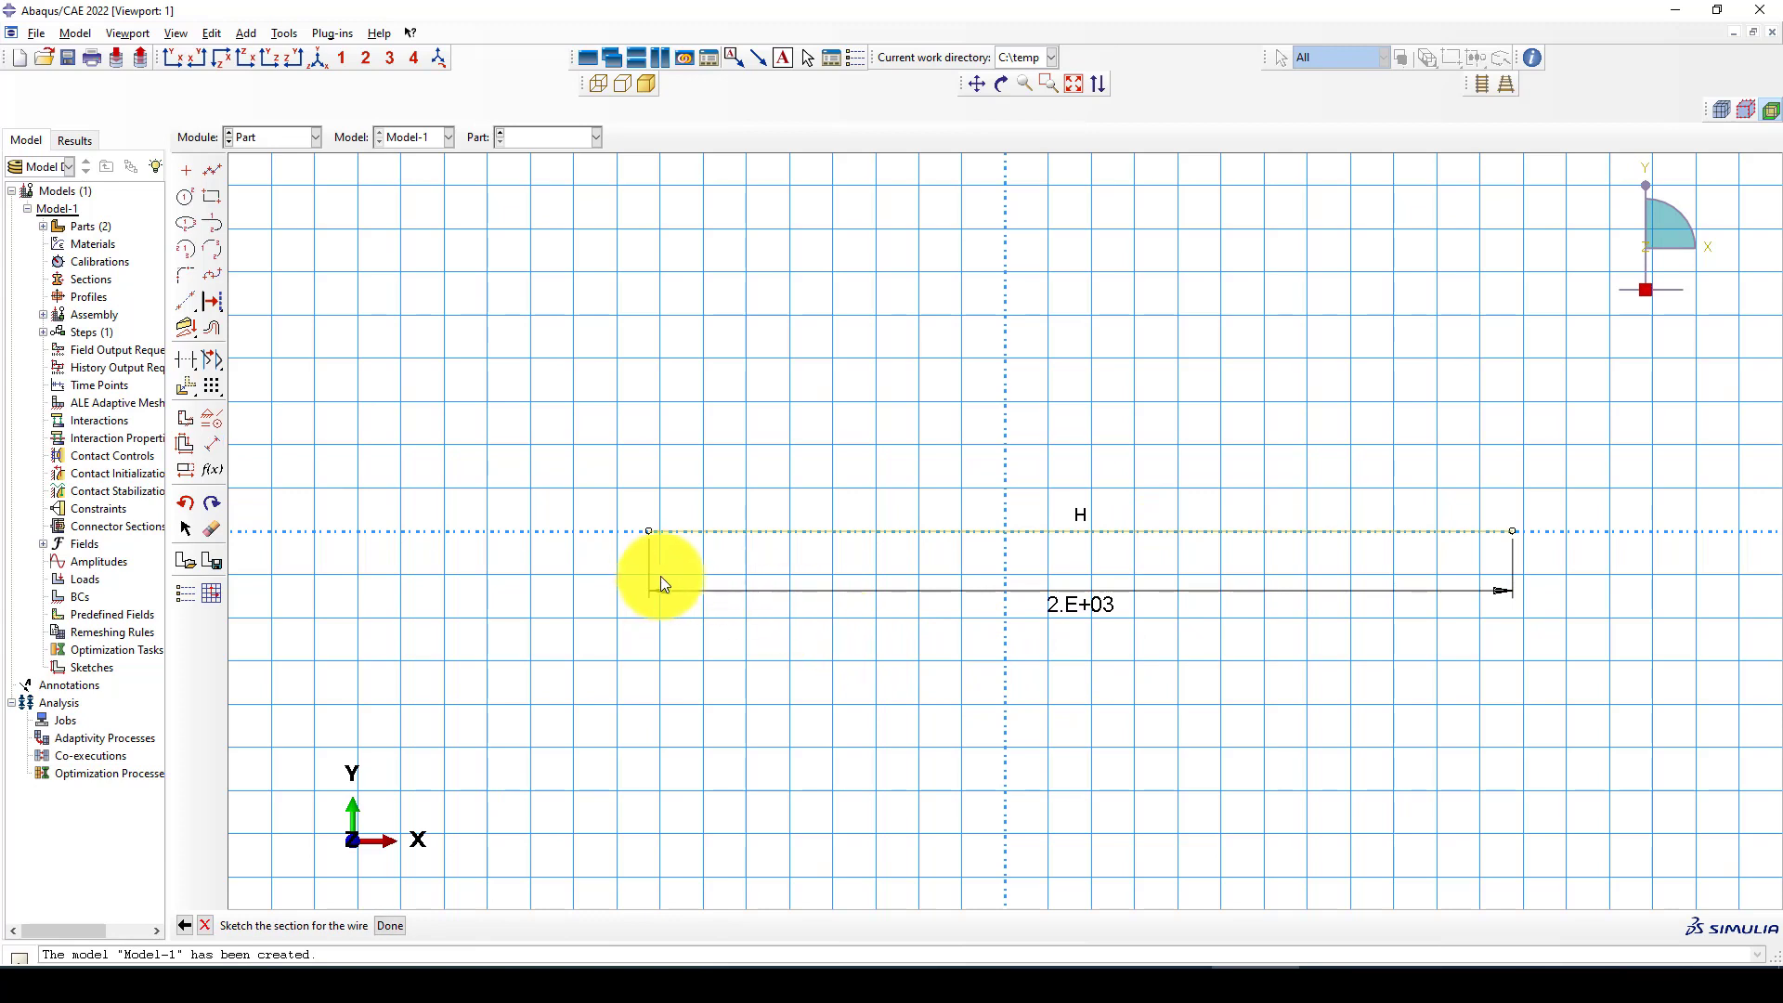
middle_click(659, 576)
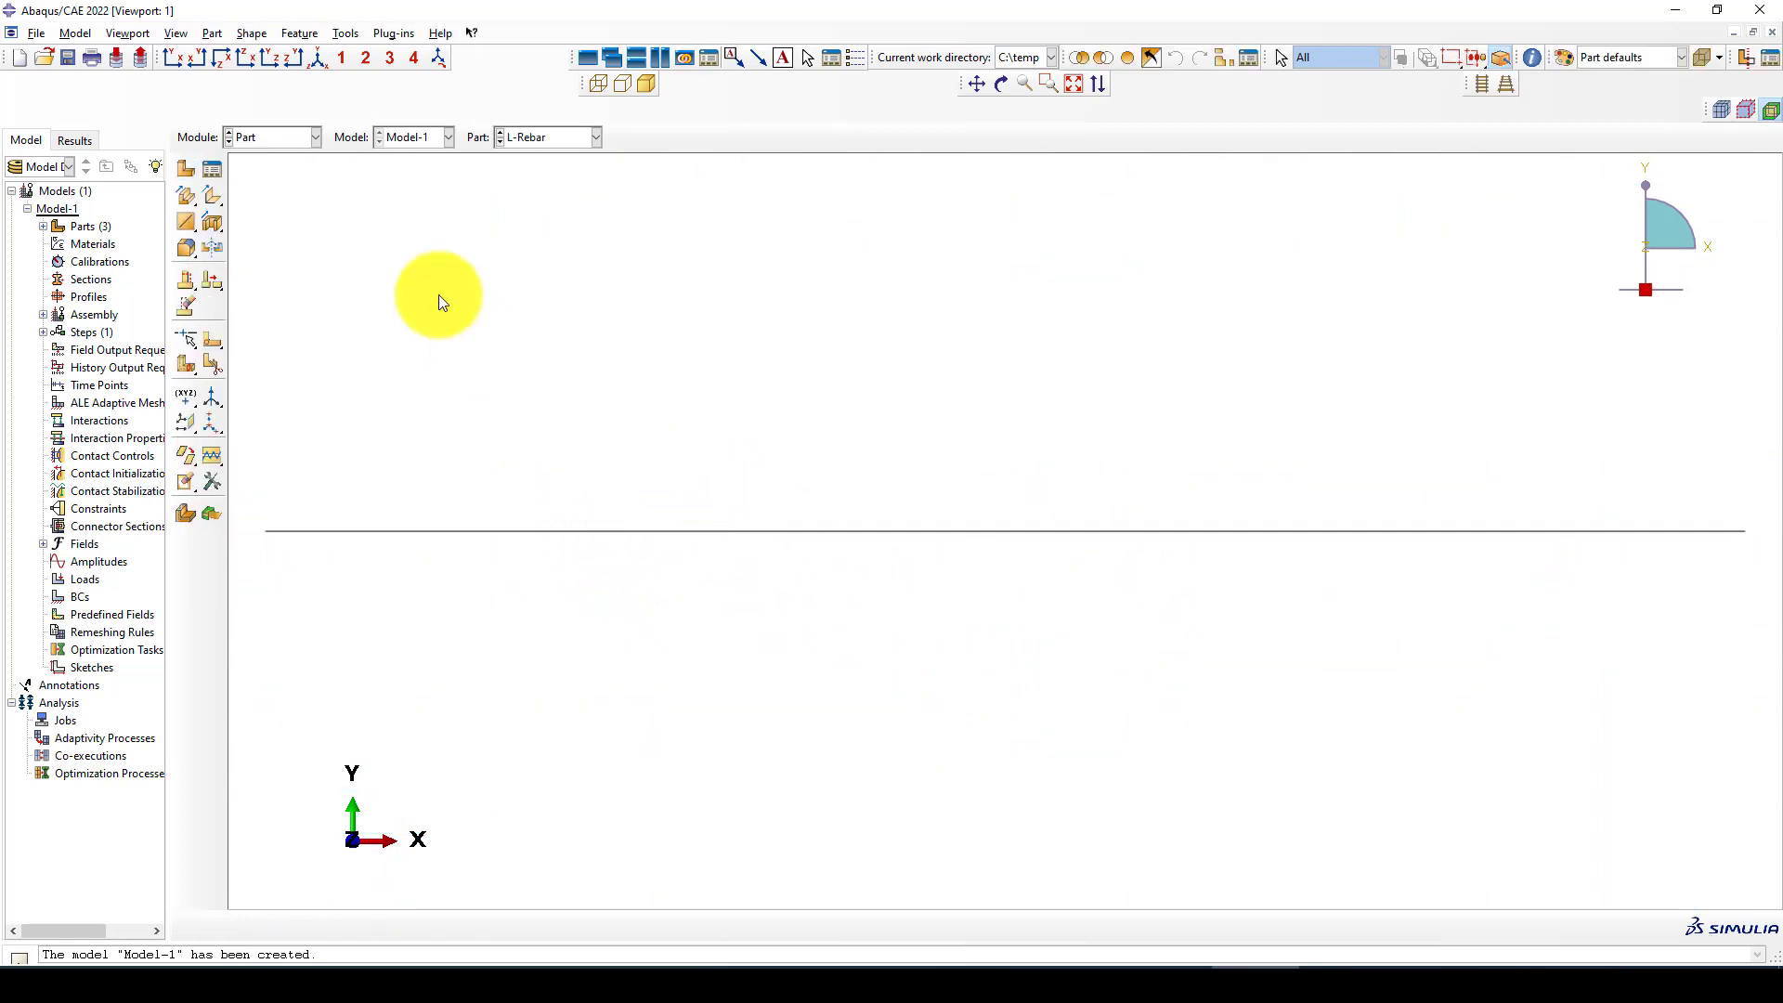
Switch to the Property module and copy the material Q345 from the Brick.lib library into Model-1
click(244, 137)
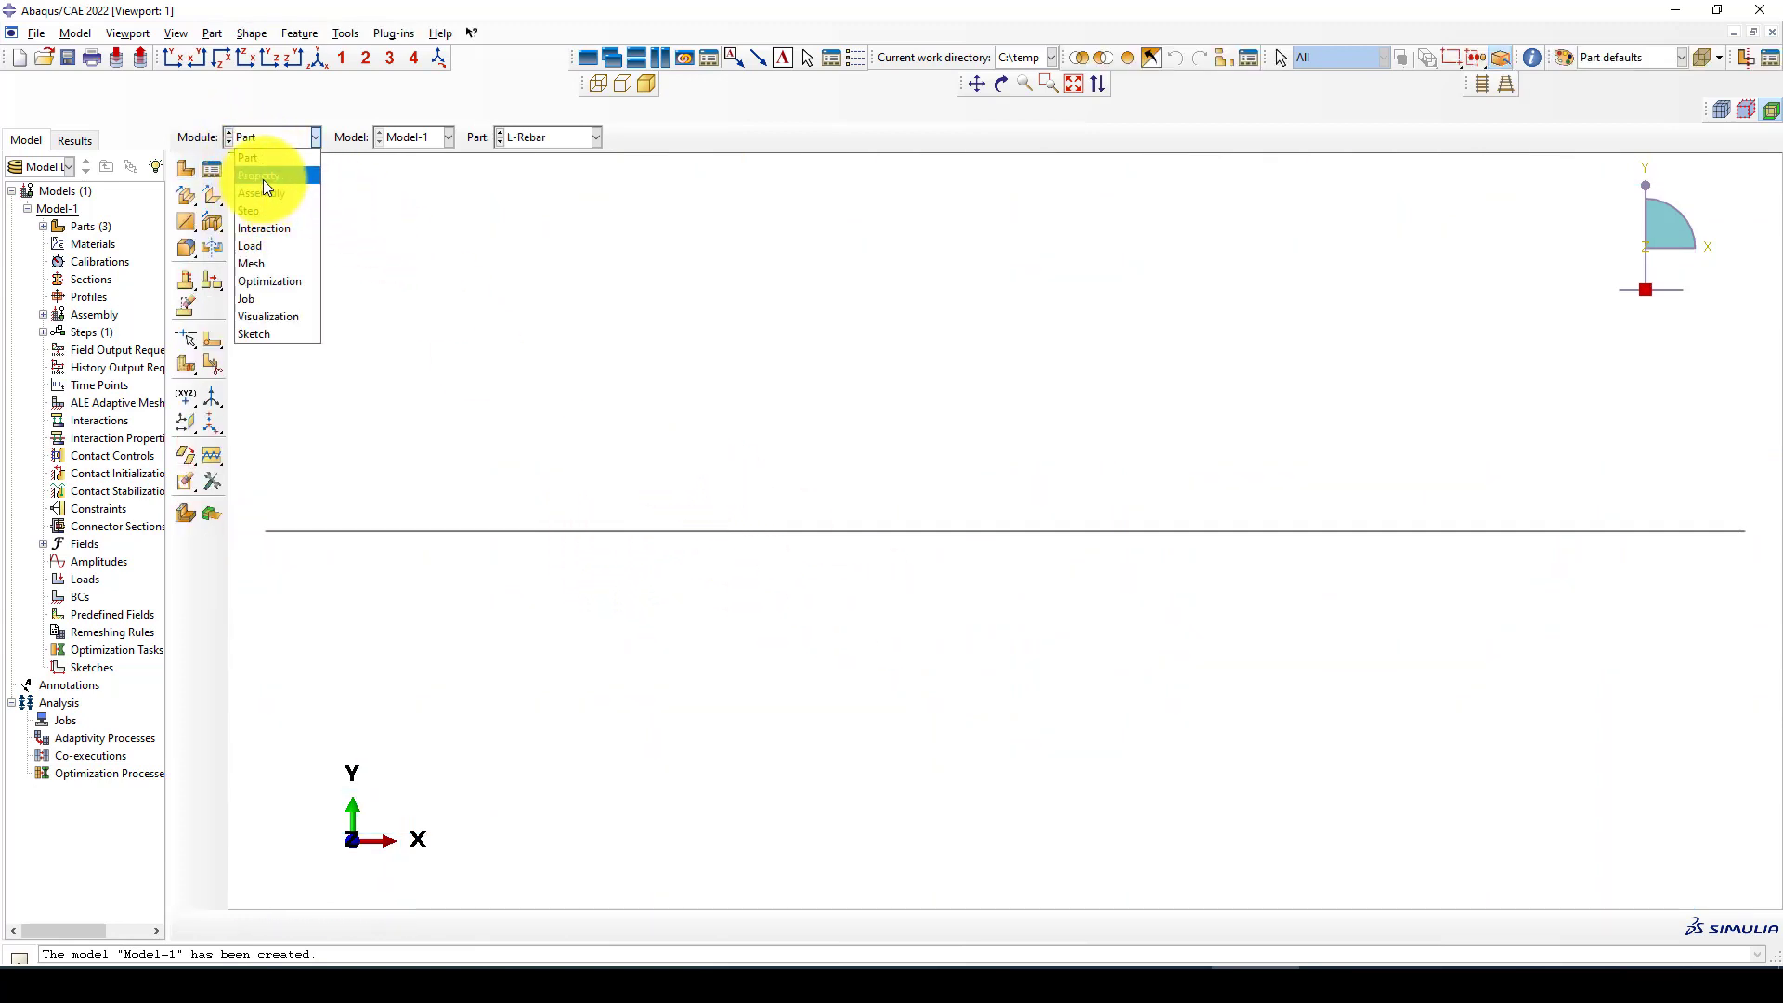
click(264, 177)
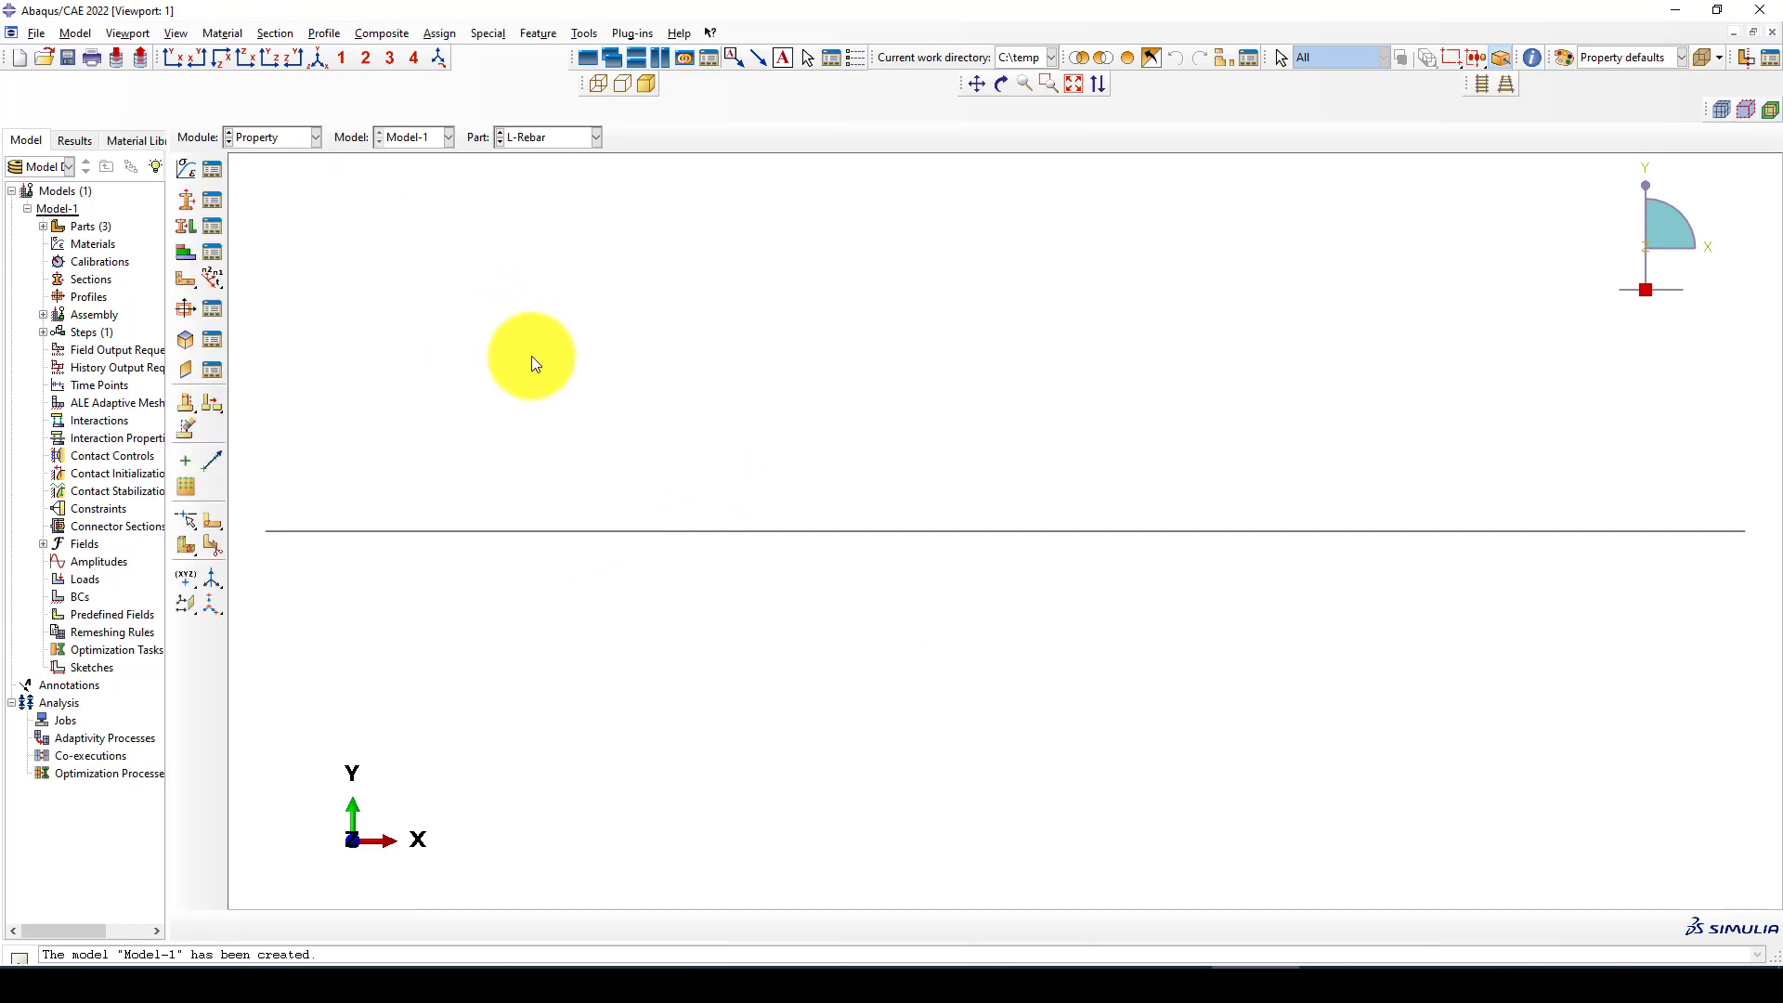
click(214, 169)
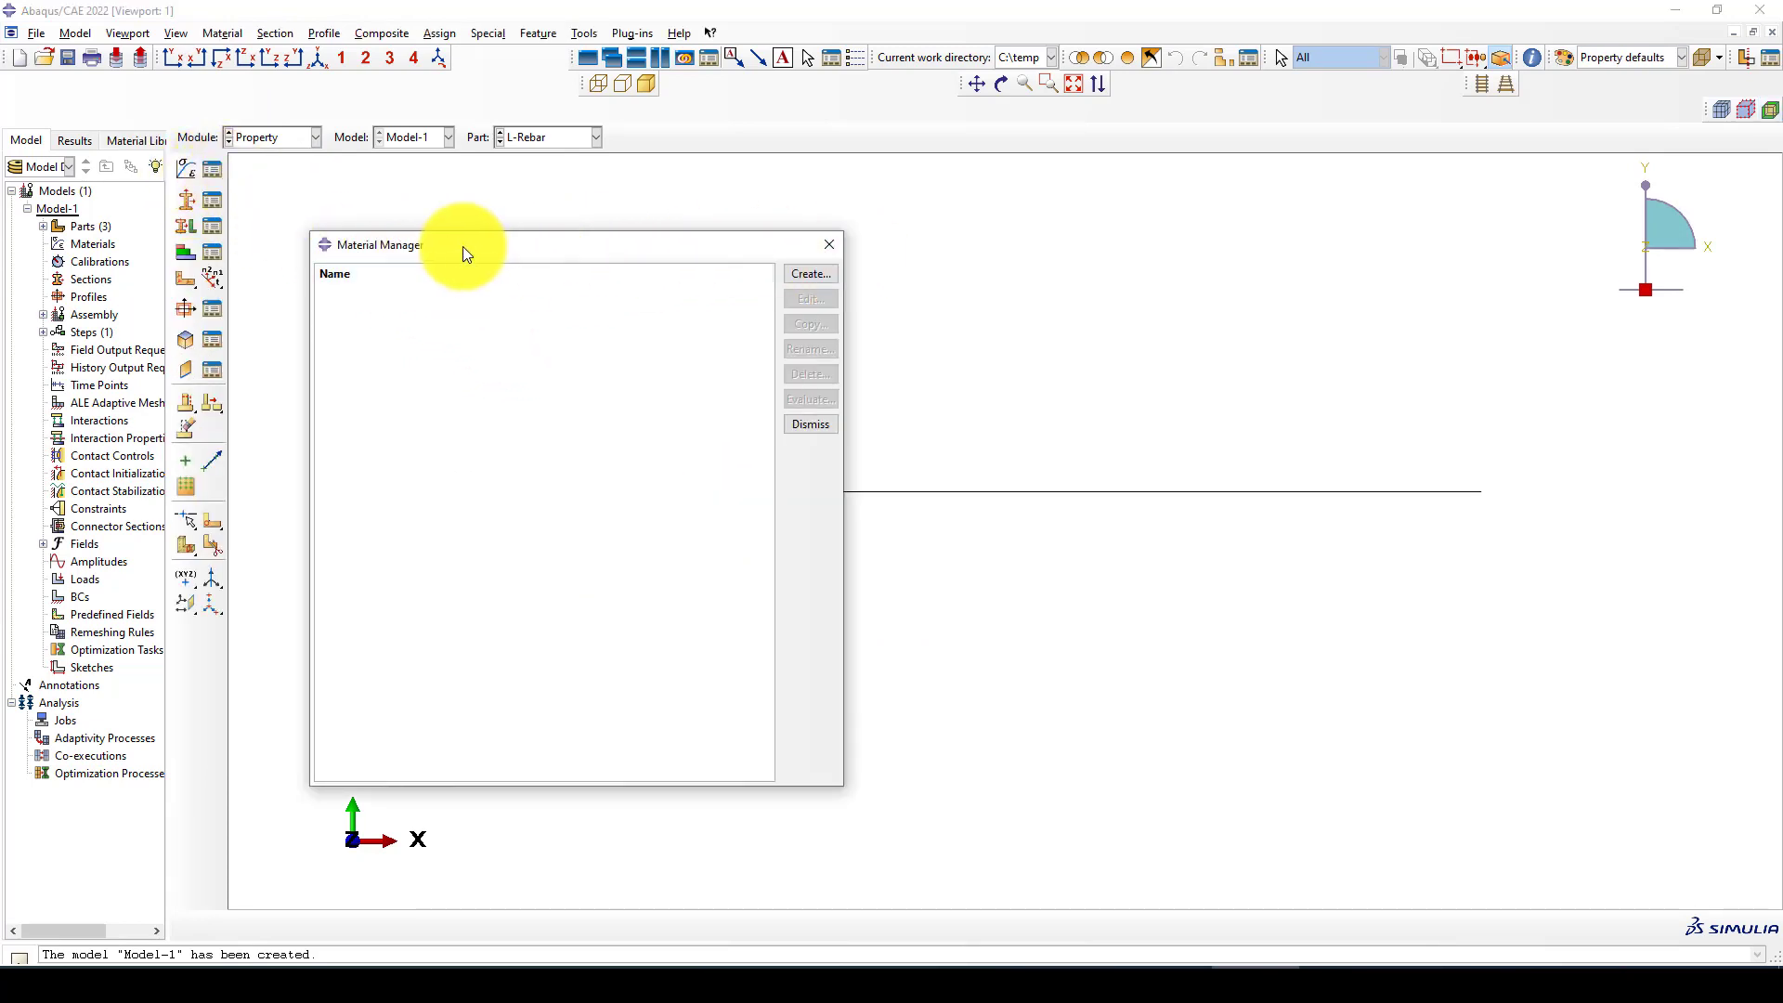
click(130, 144)
click(155, 167)
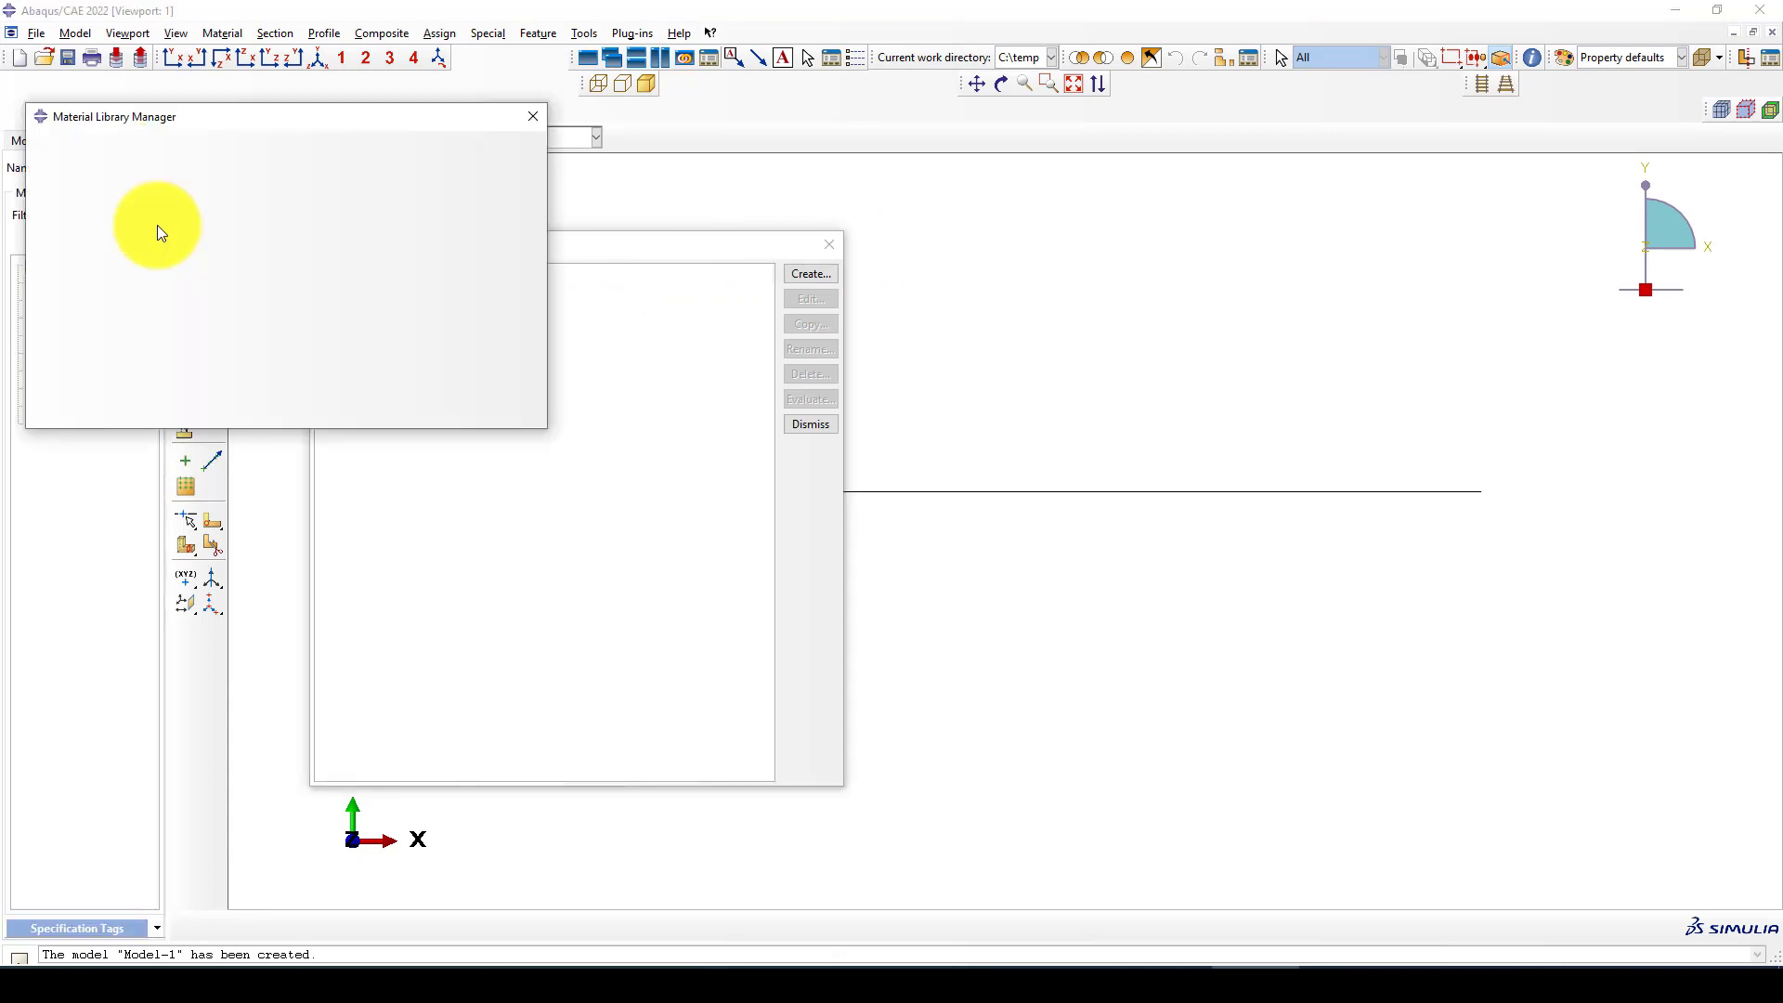
scroll(80, 328, down, 1)
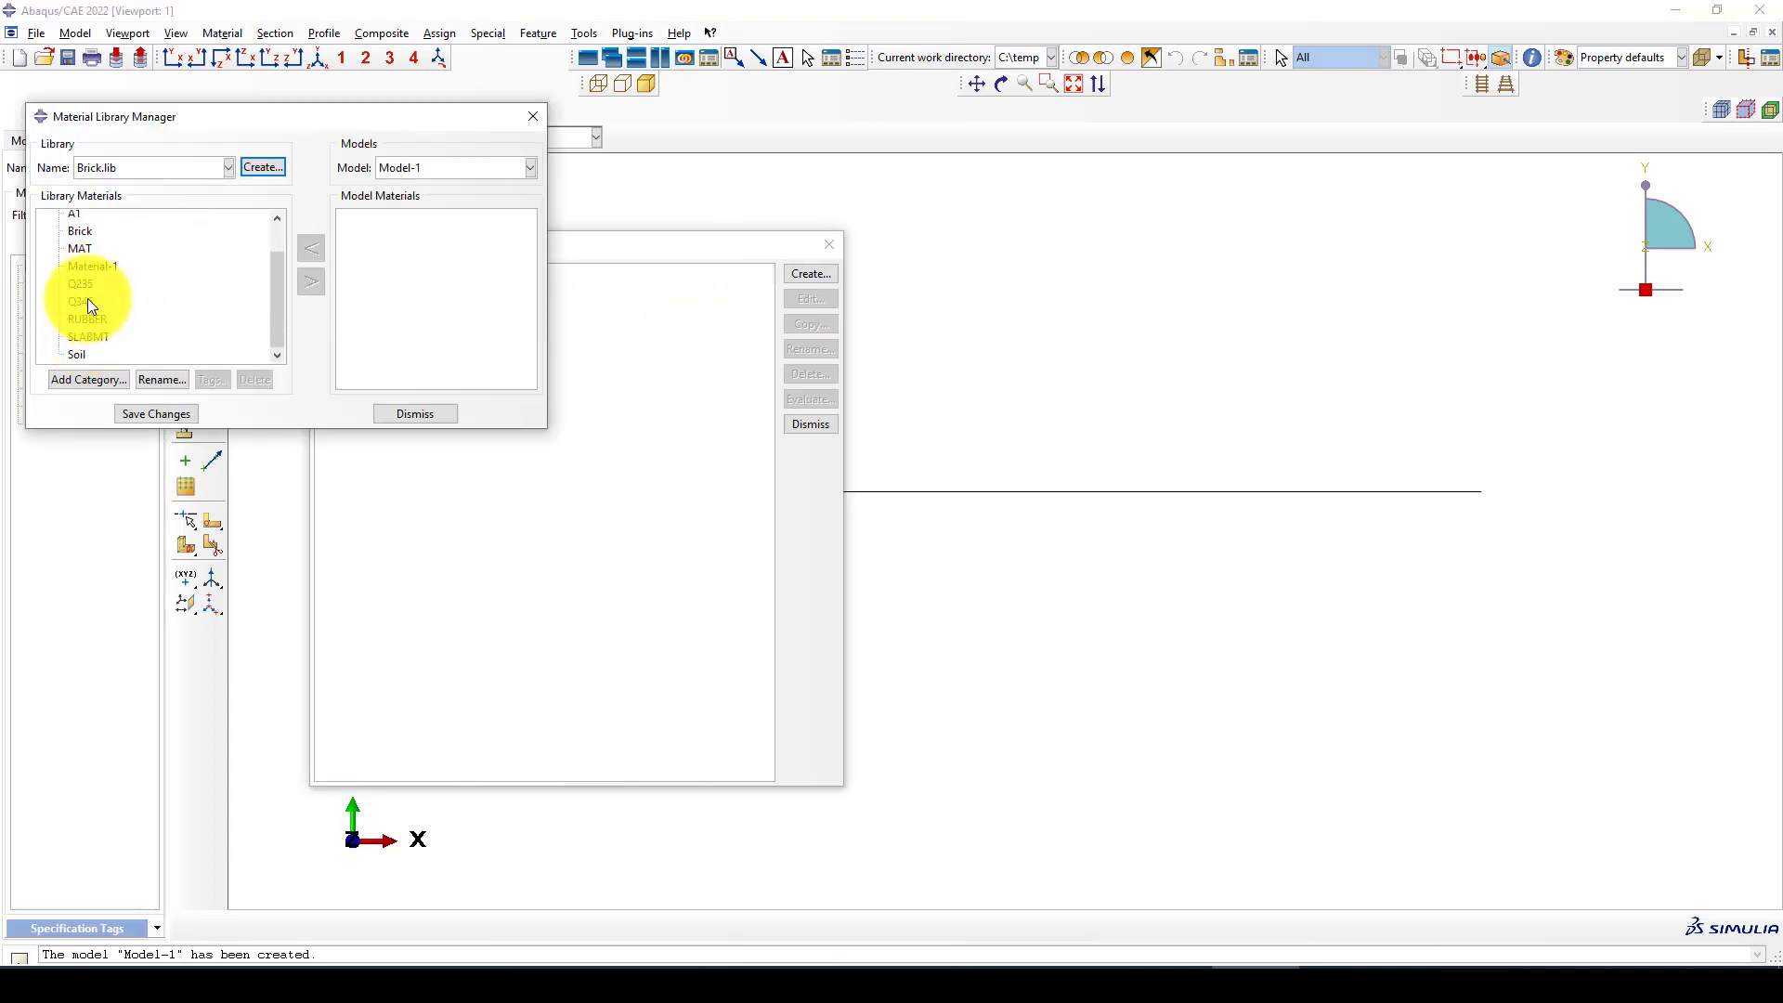
click(85, 300)
click(301, 279)
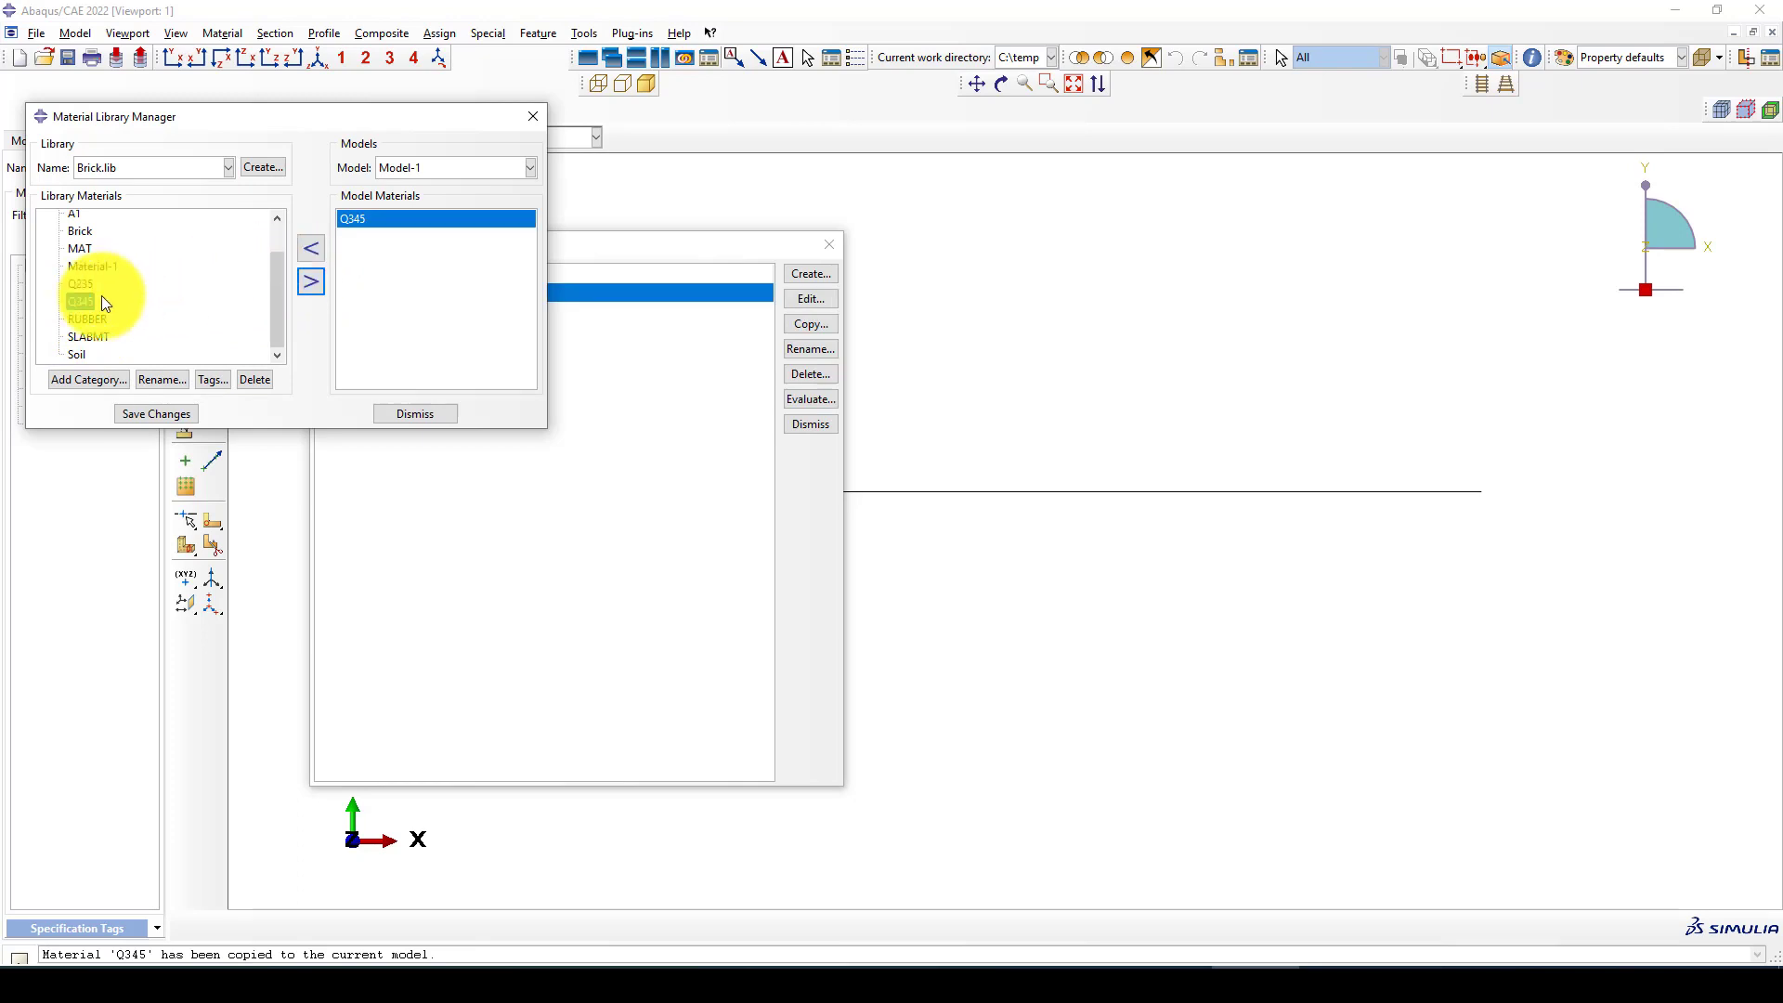
Copy the material ConcreteCDP from the CDP25.lib library into Model-1 and close the library manager
scroll(104, 316, up, 1)
click(165, 168)
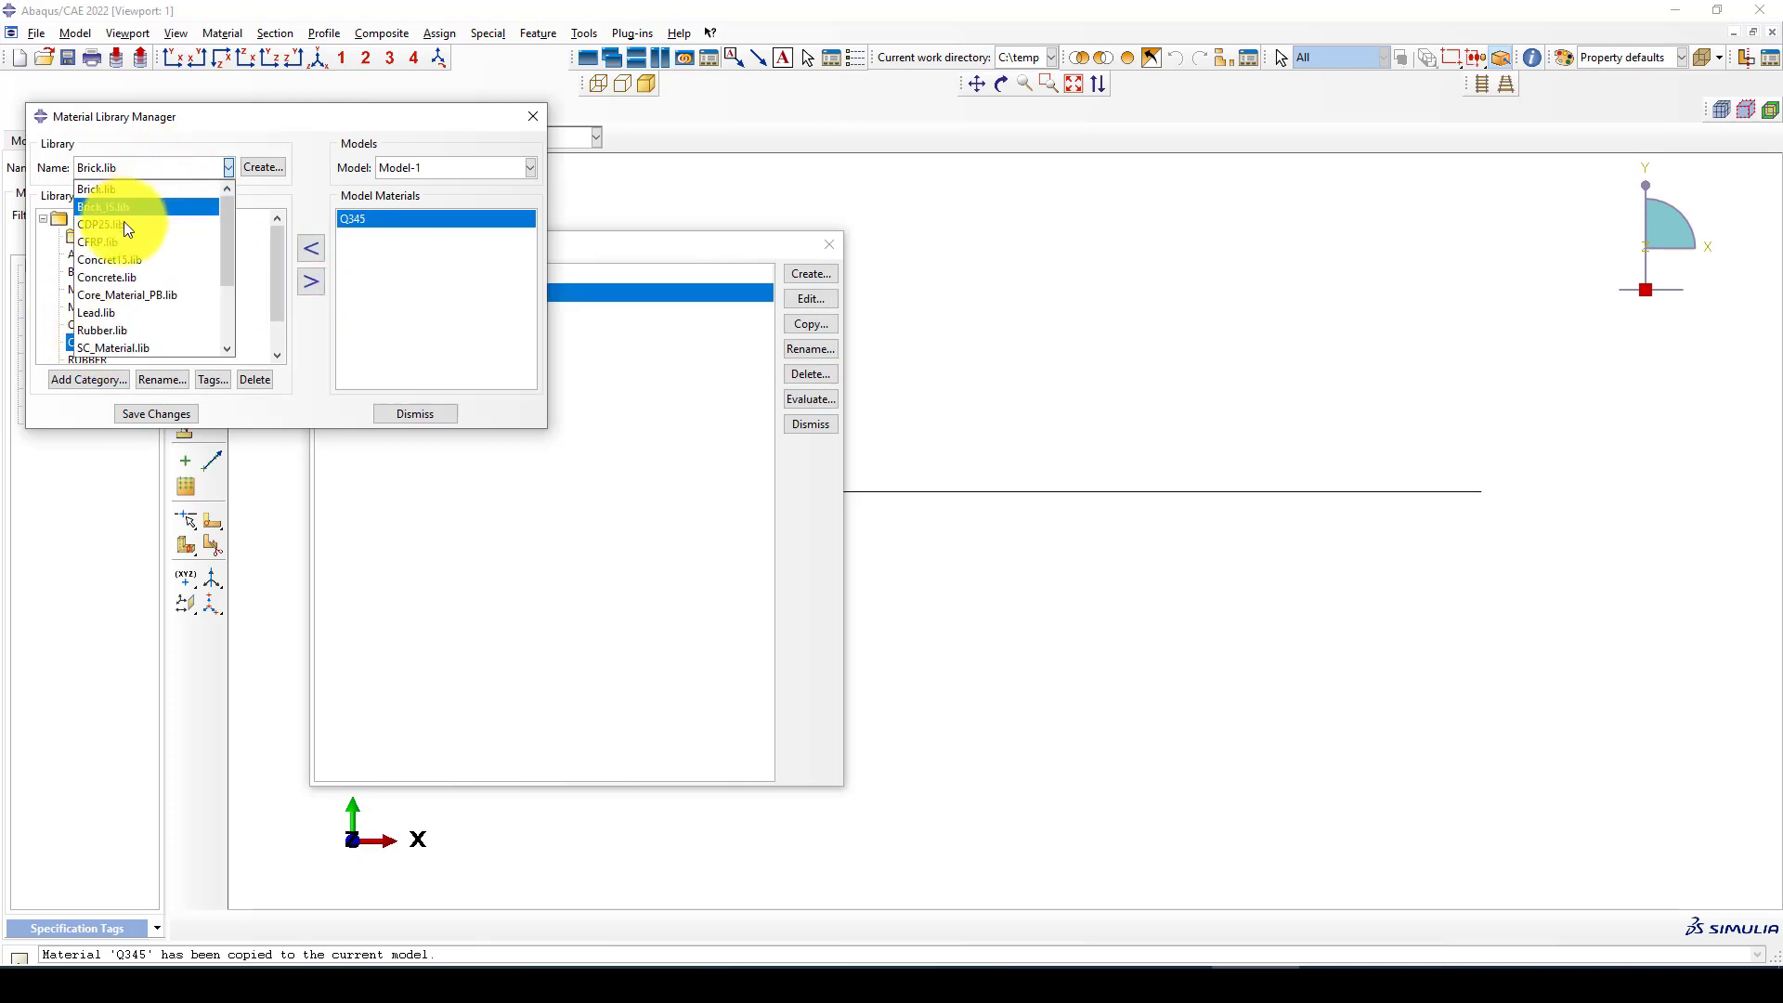
click(111, 223)
click(43, 221)
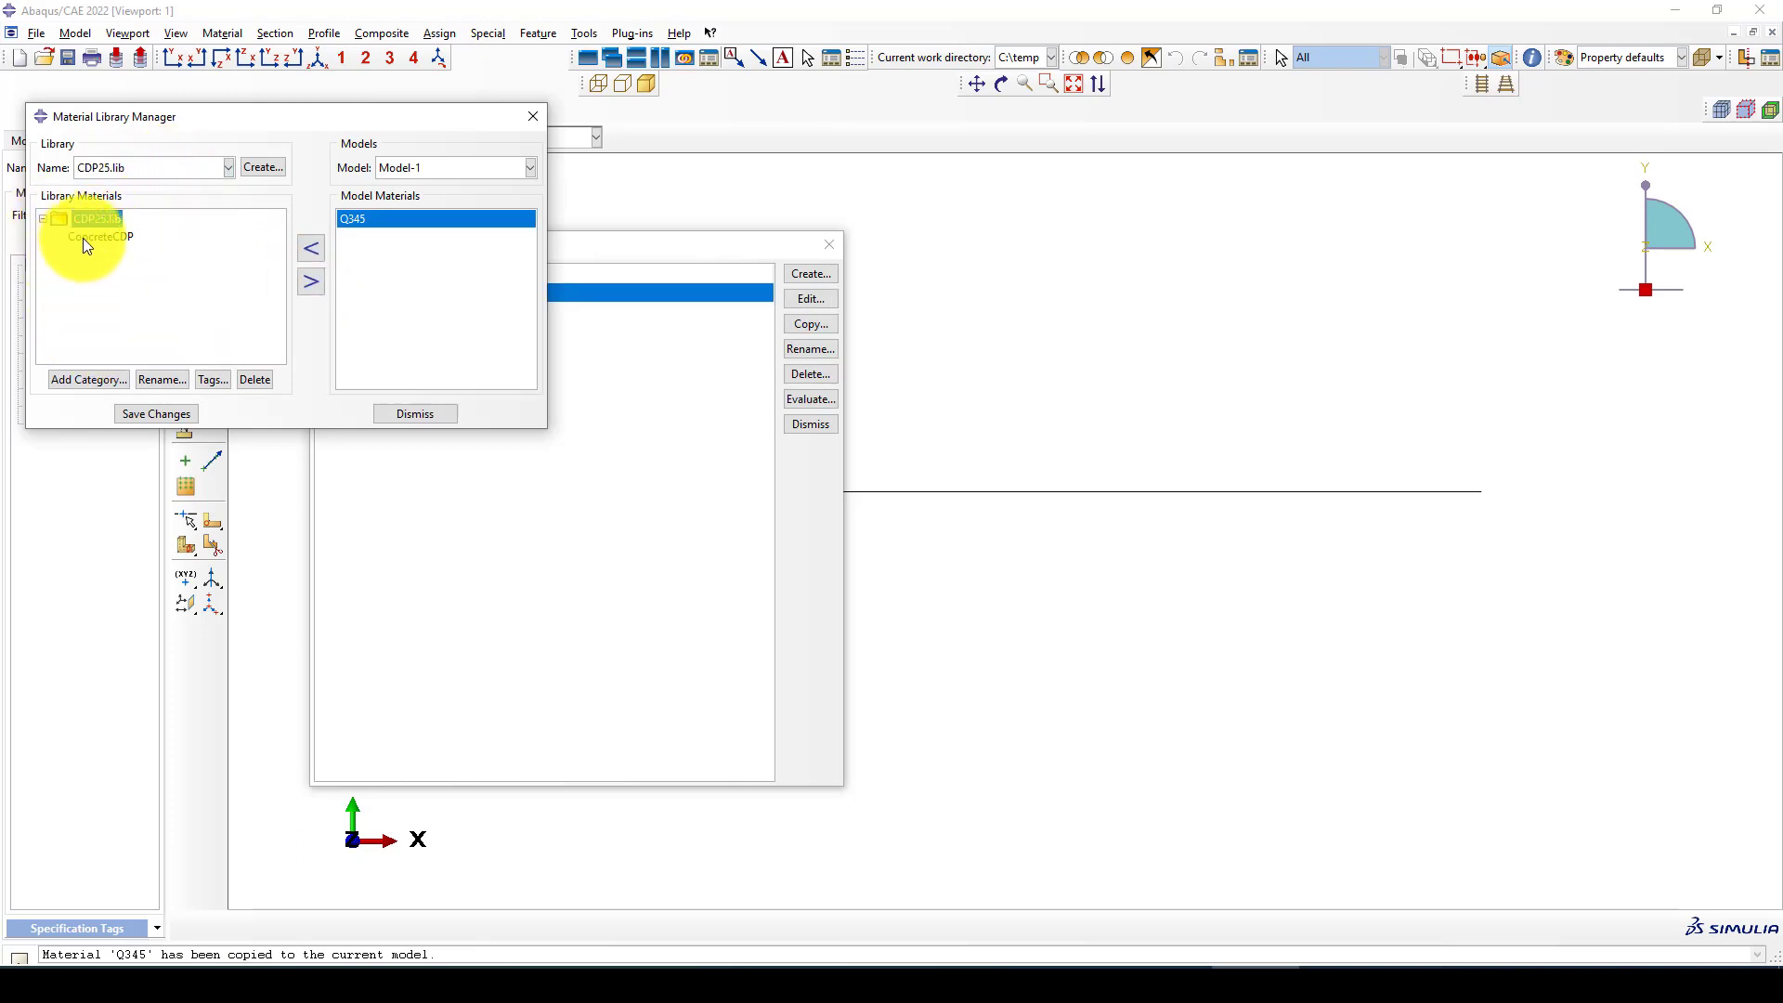
click(310, 283)
click(415, 414)
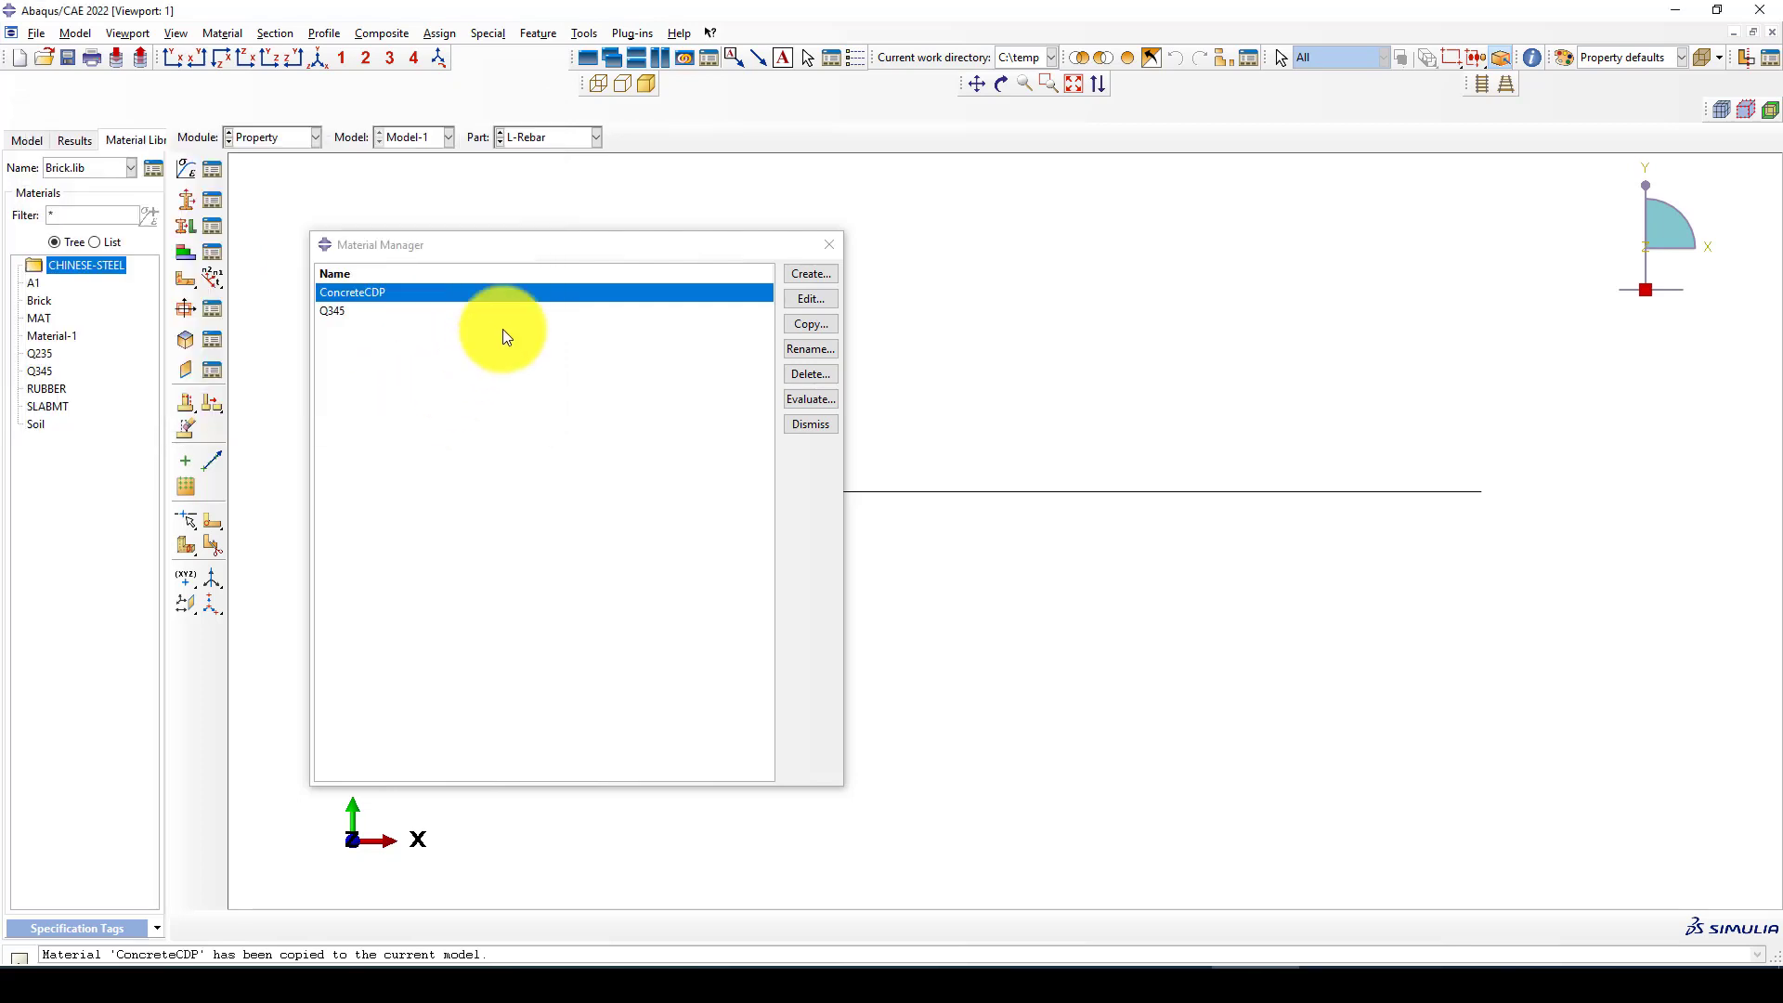
Review the density, elastic and plastic data of the material Q345
click(335, 311)
click(809, 298)
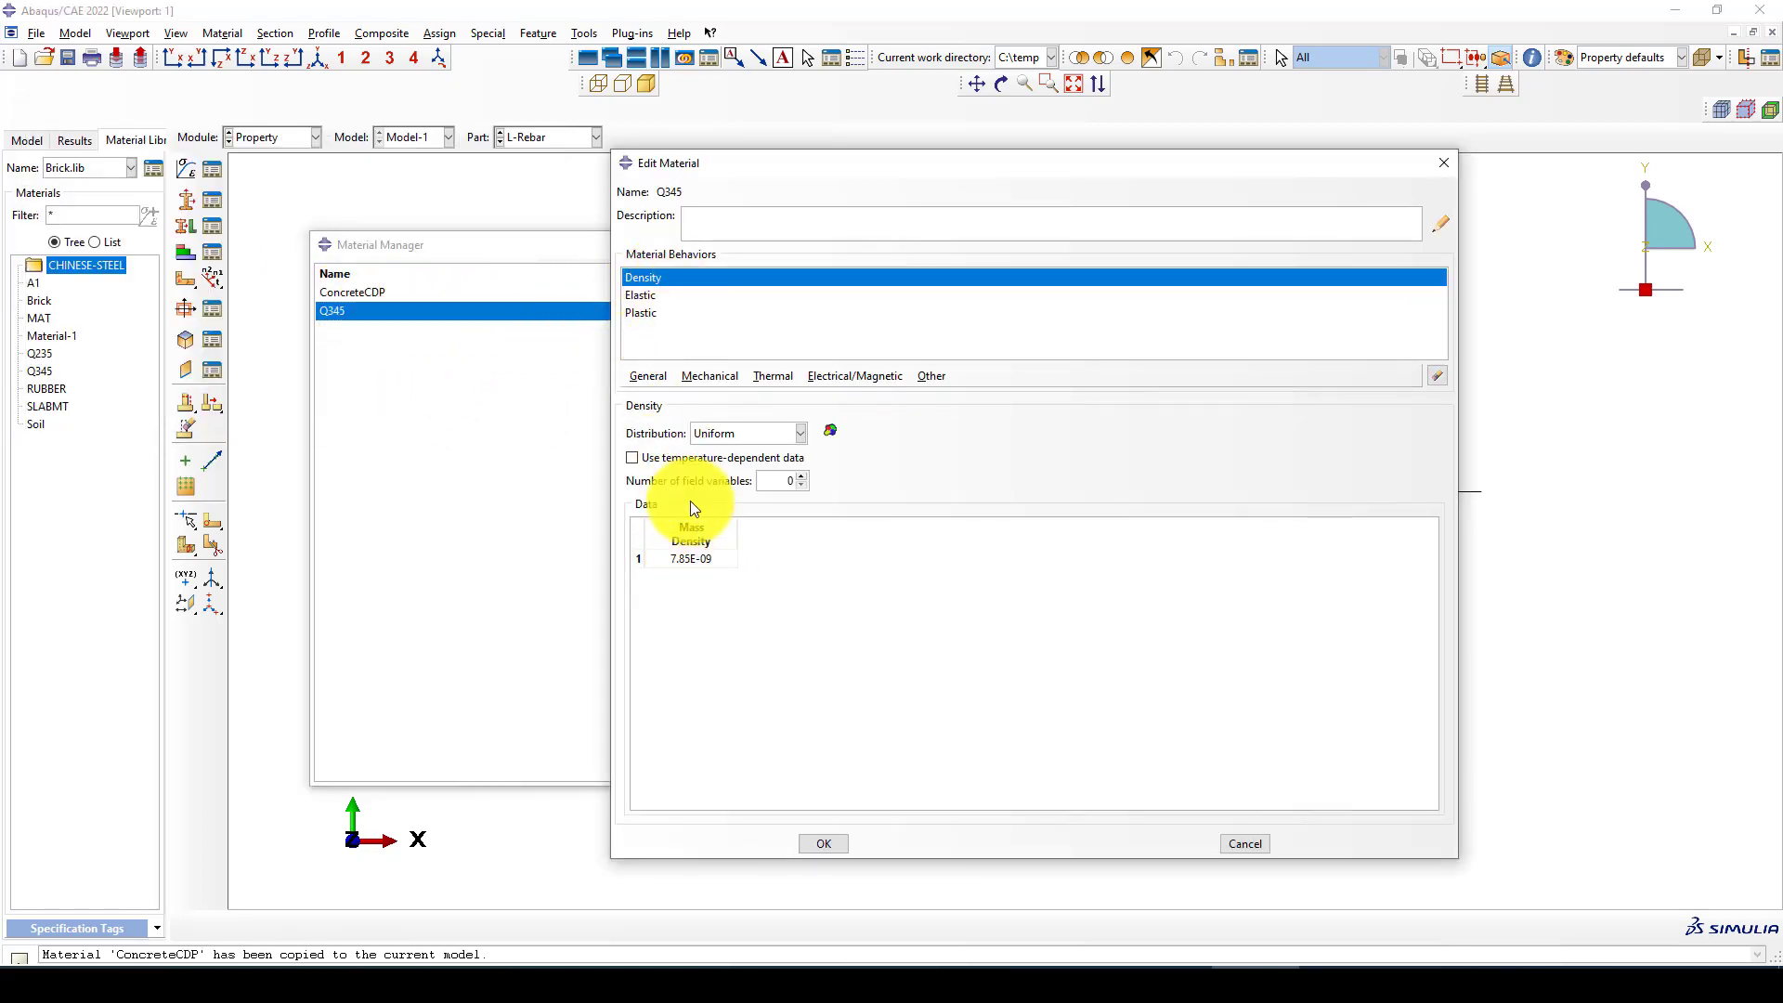
click(642, 294)
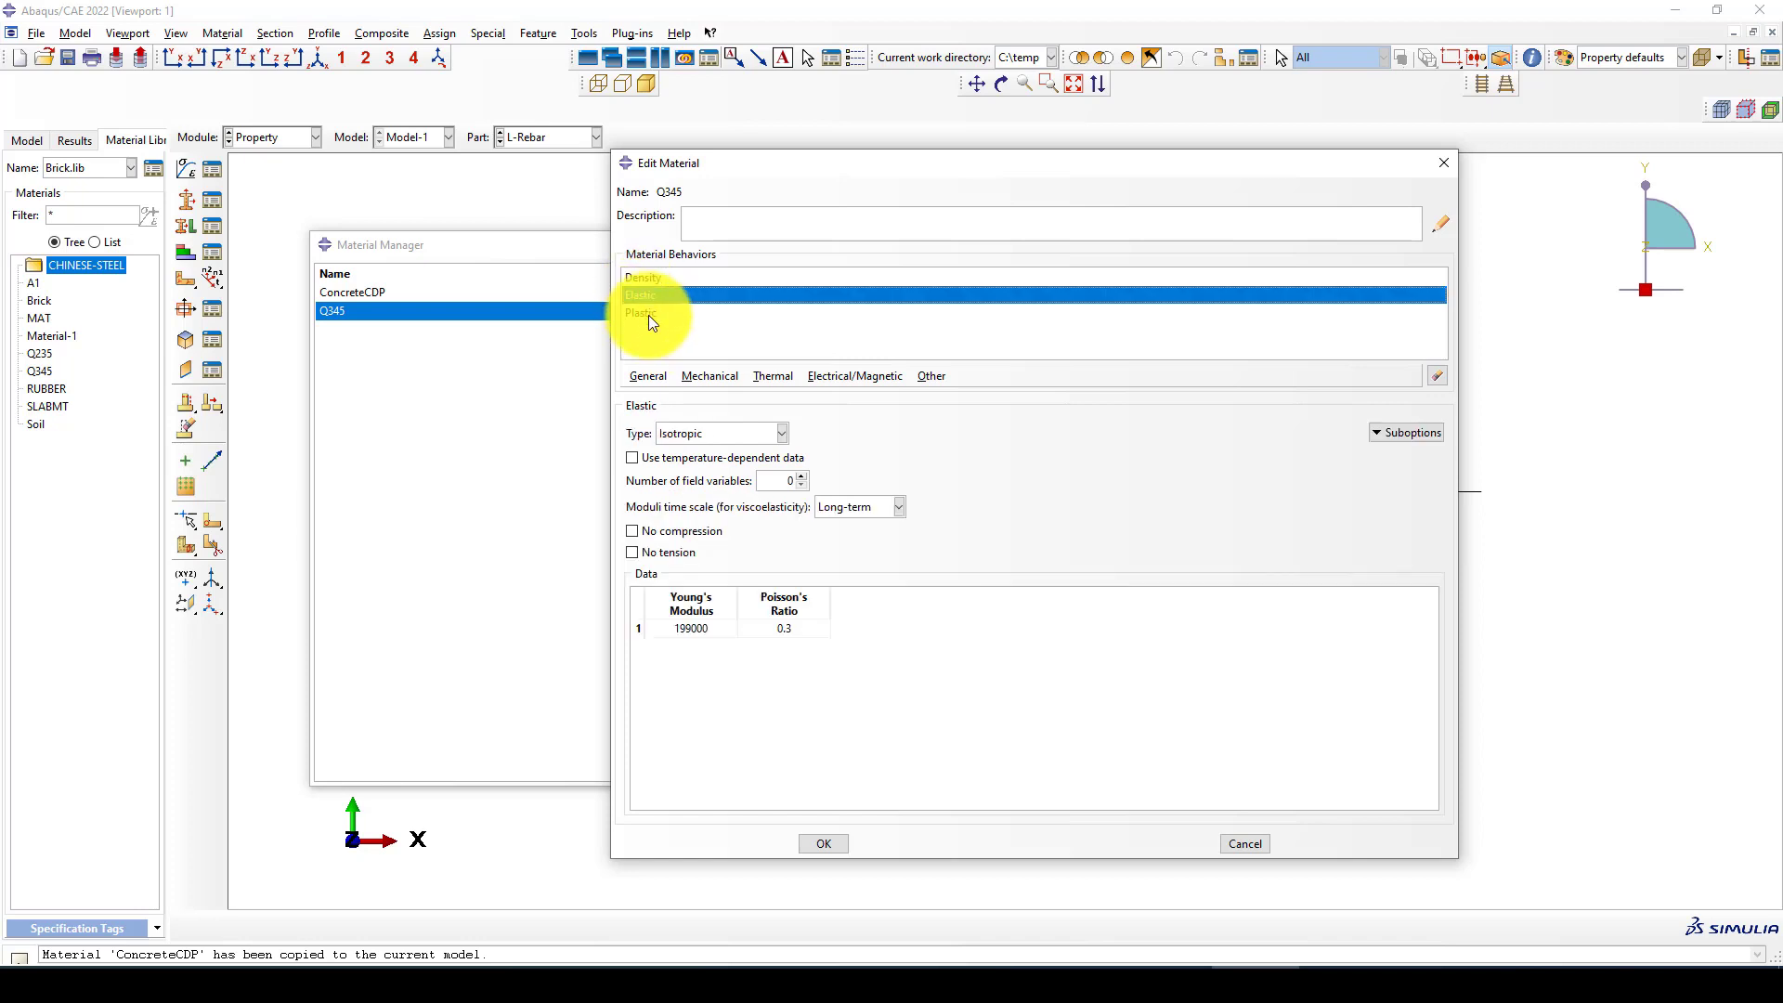
click(648, 315)
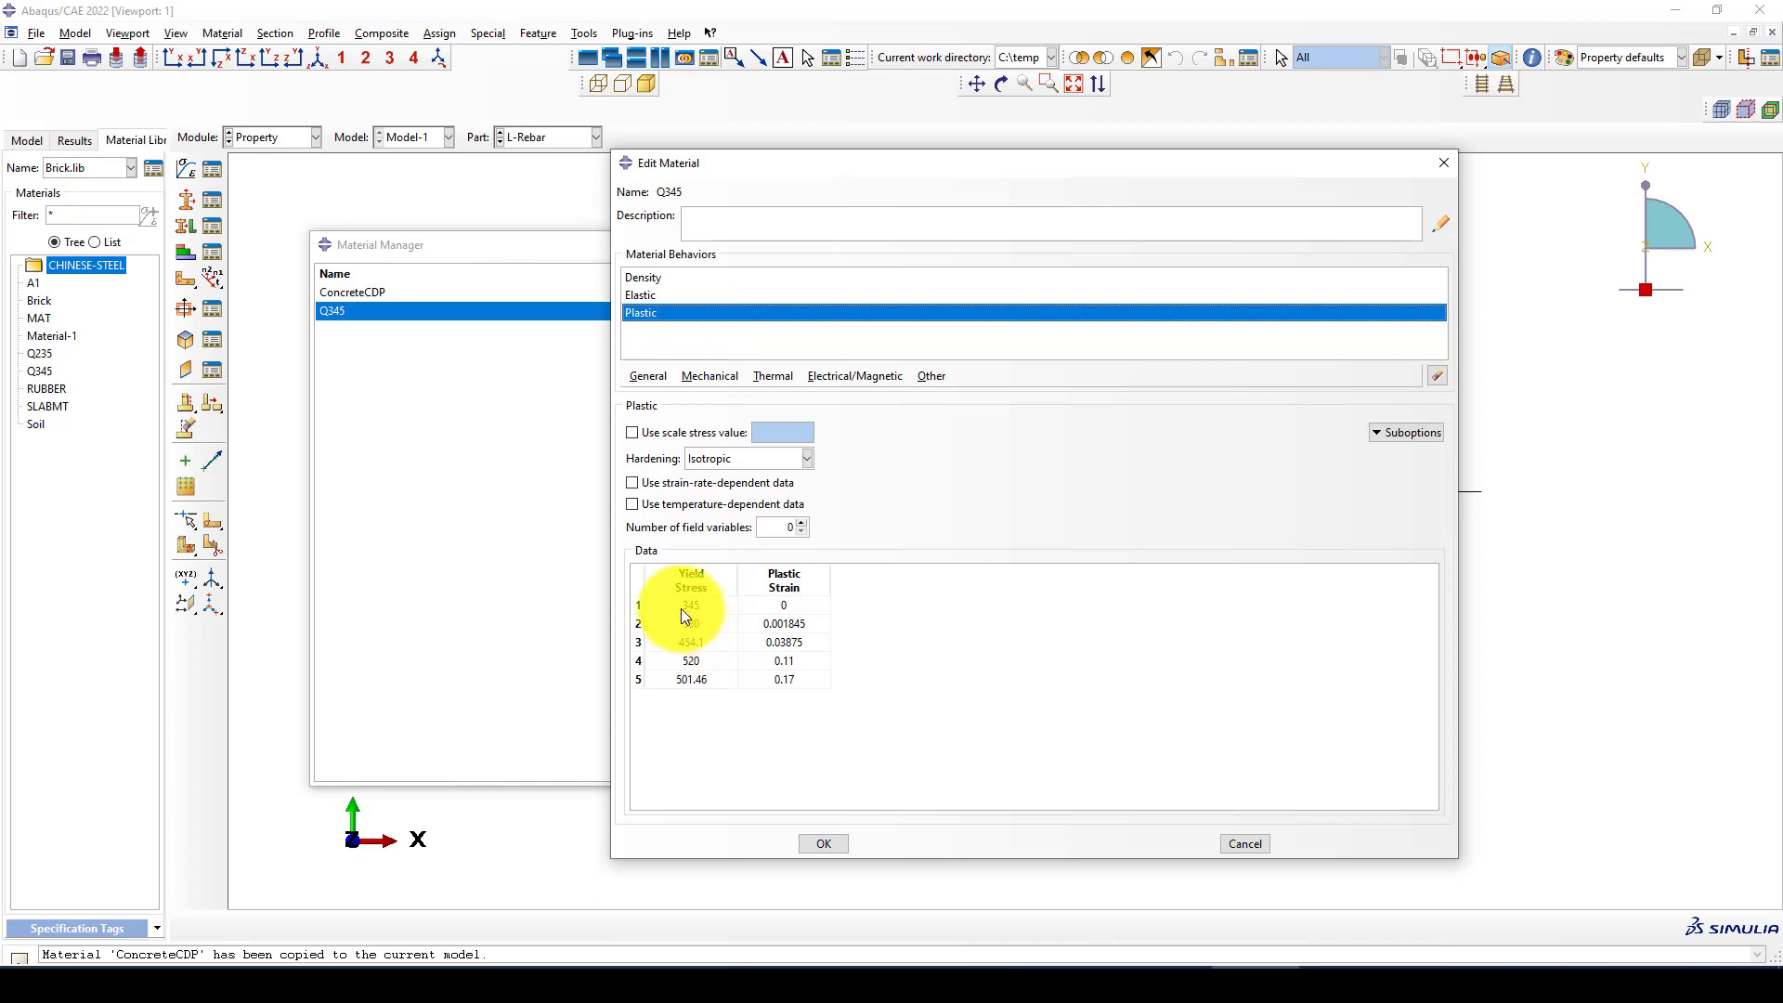
drag(682, 609, 750, 682)
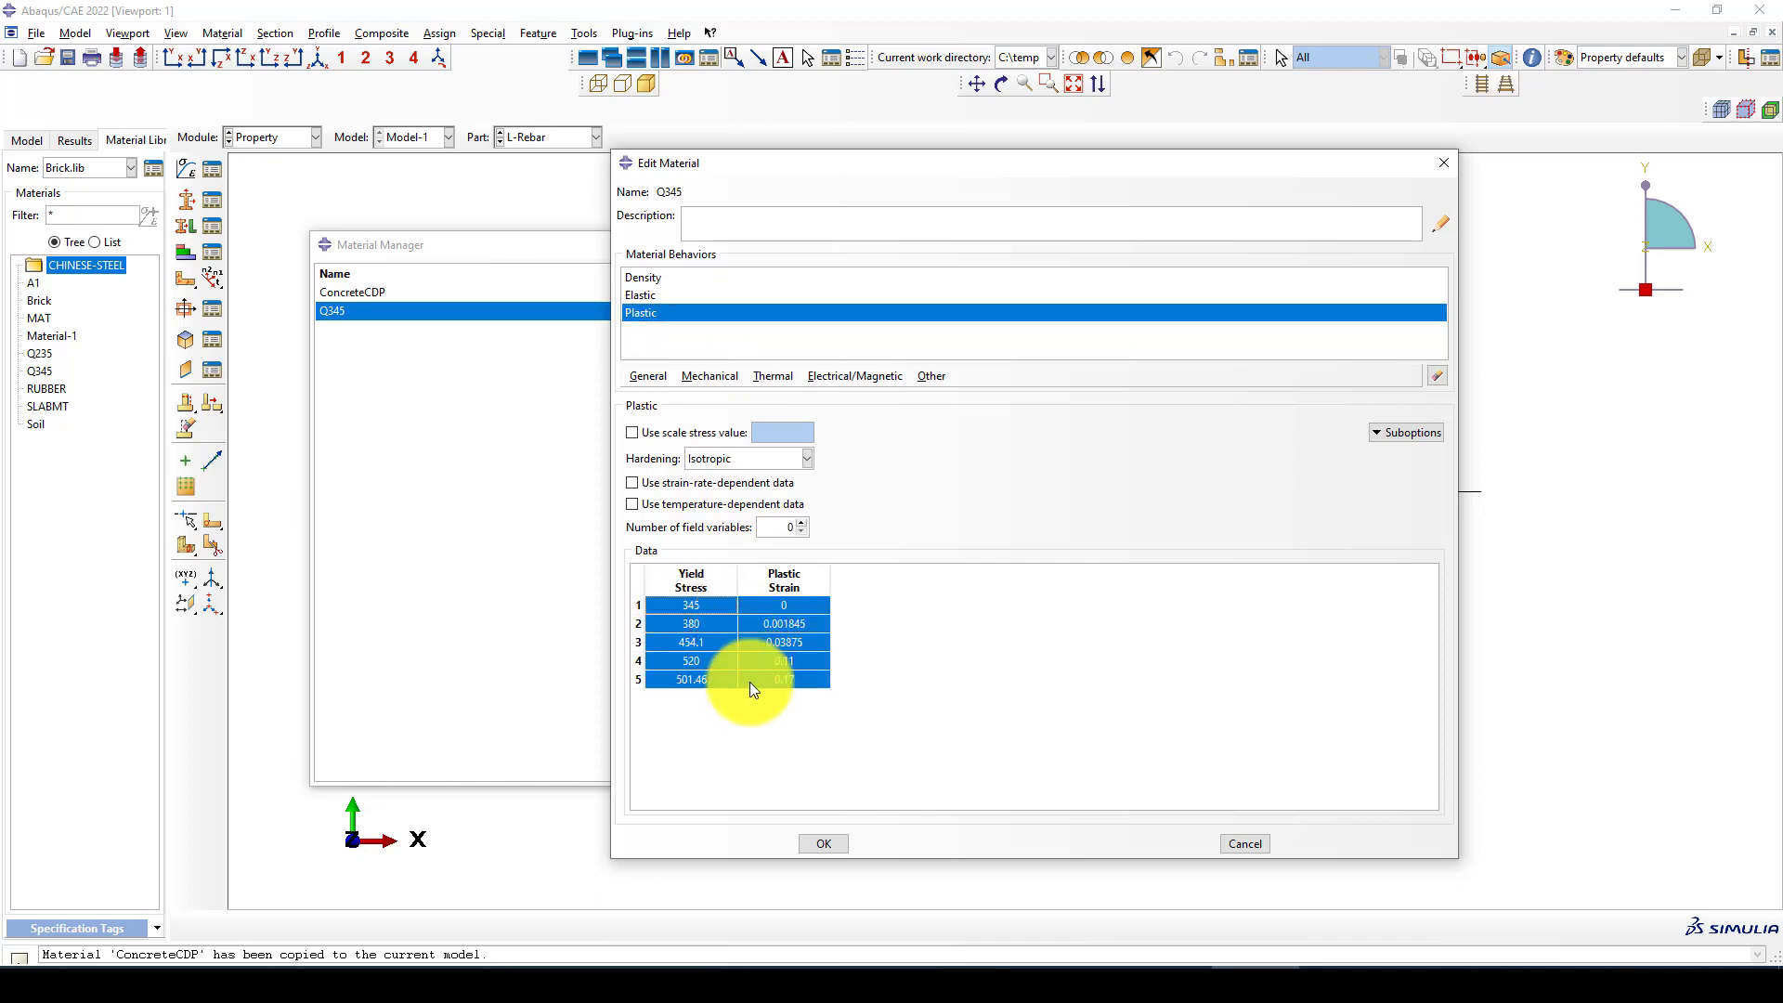
click(1443, 162)
Review the density, elastic and damaged plasticity compressive data of ConcreteCDP, and close the material manager
click(377, 293)
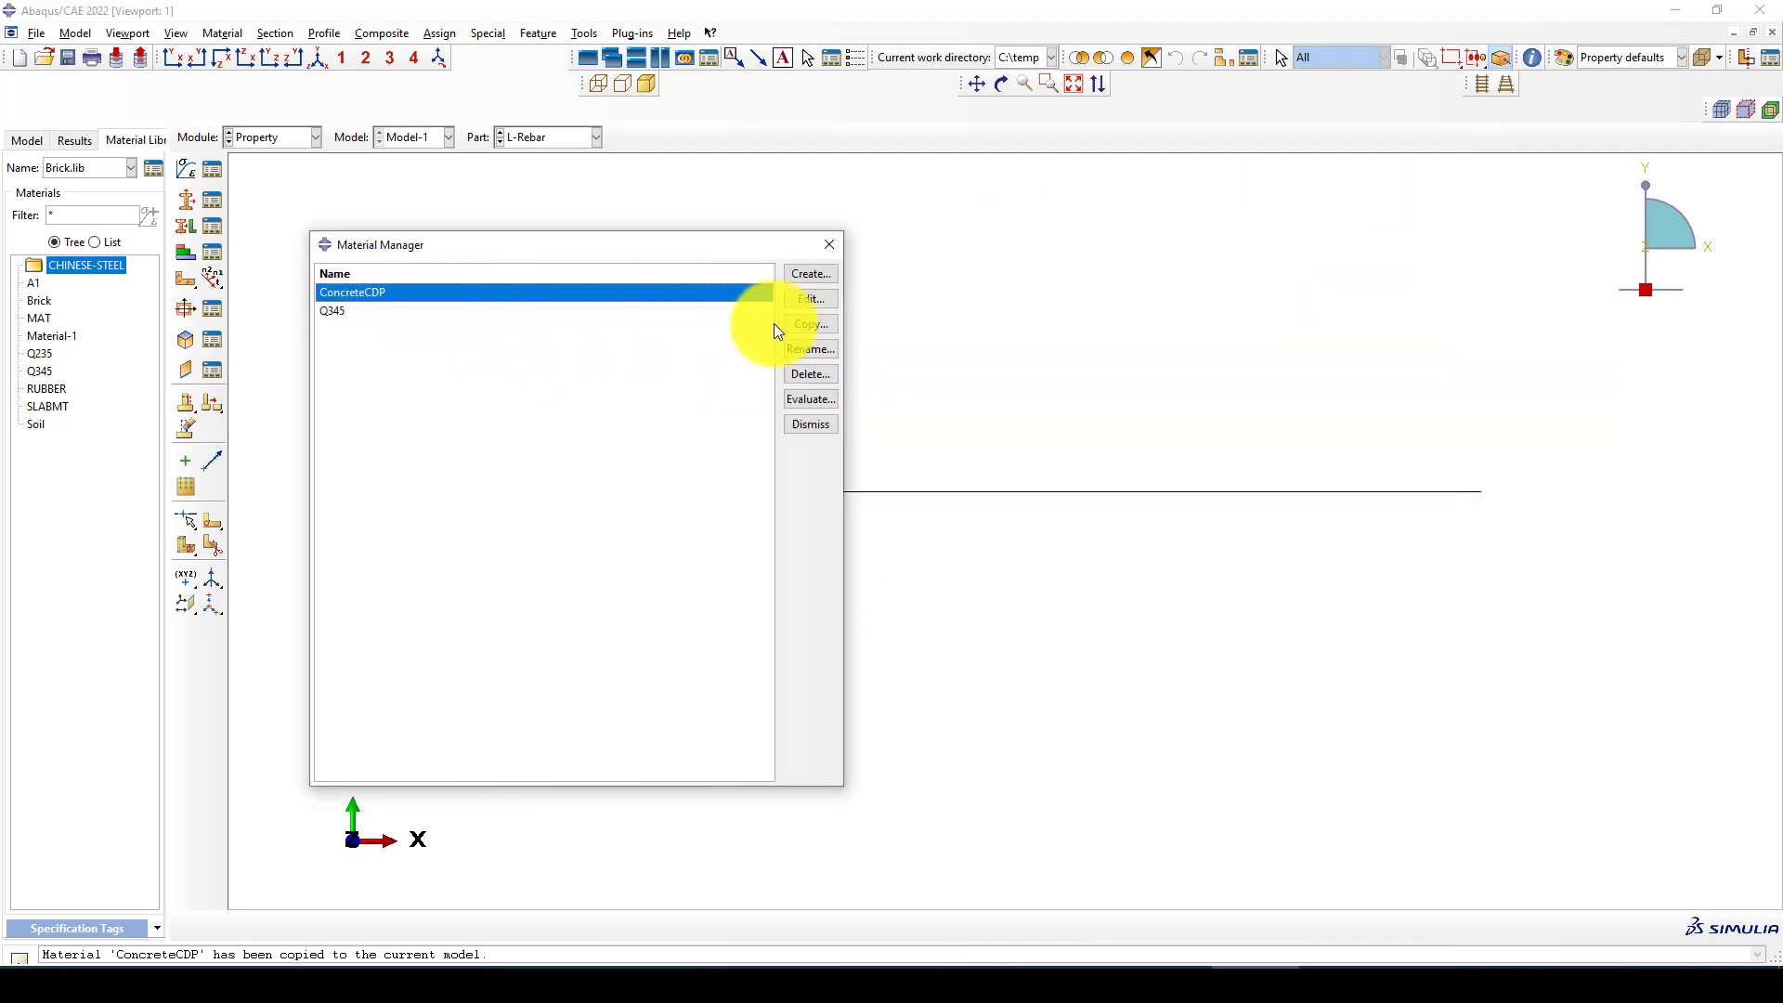
click(808, 299)
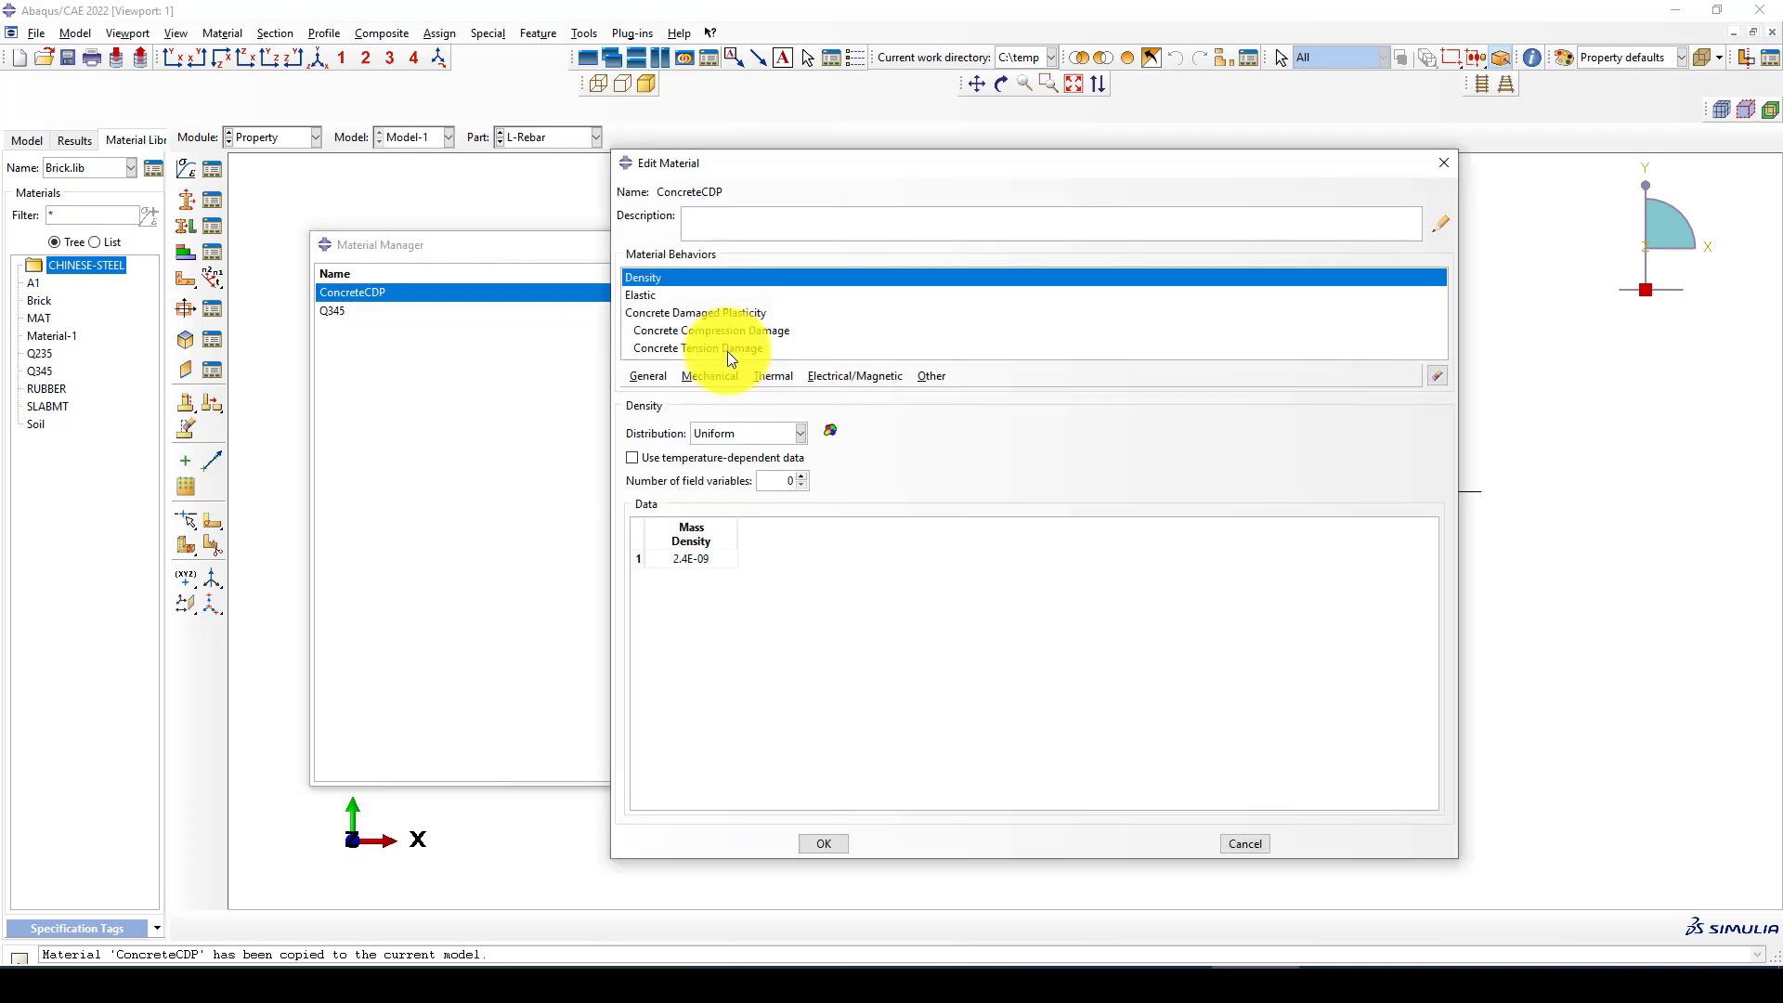
click(647, 299)
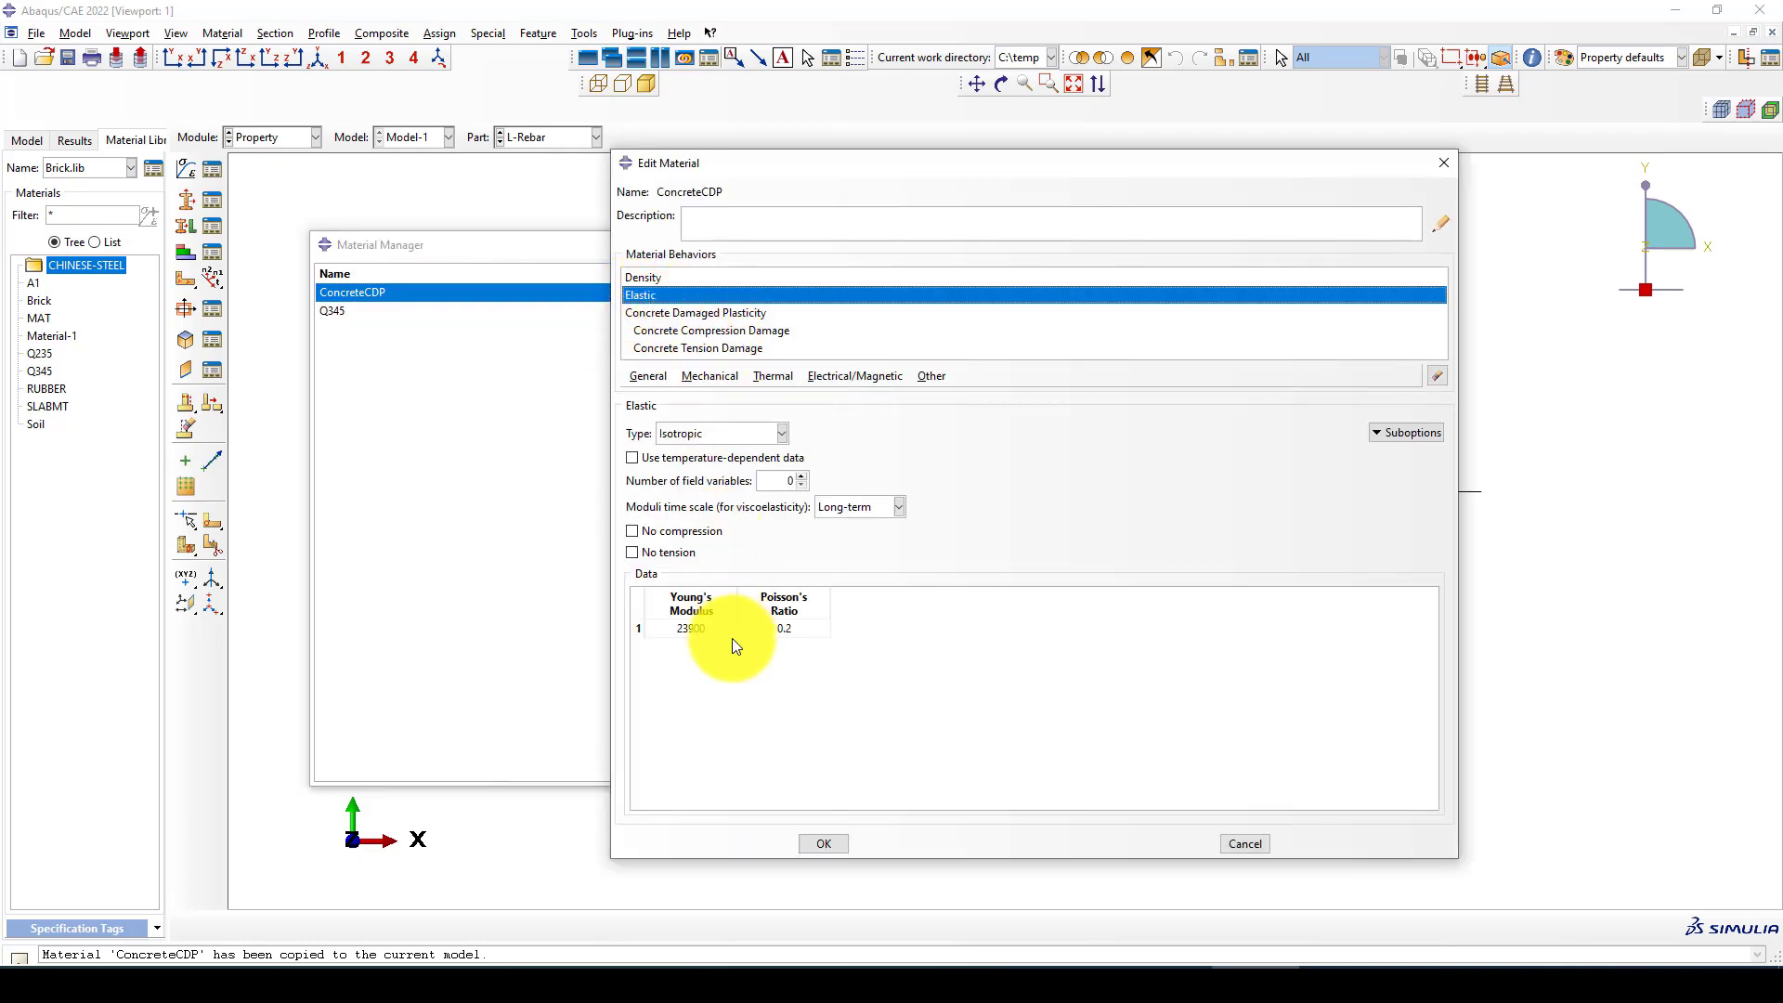
click(685, 314)
click(745, 435)
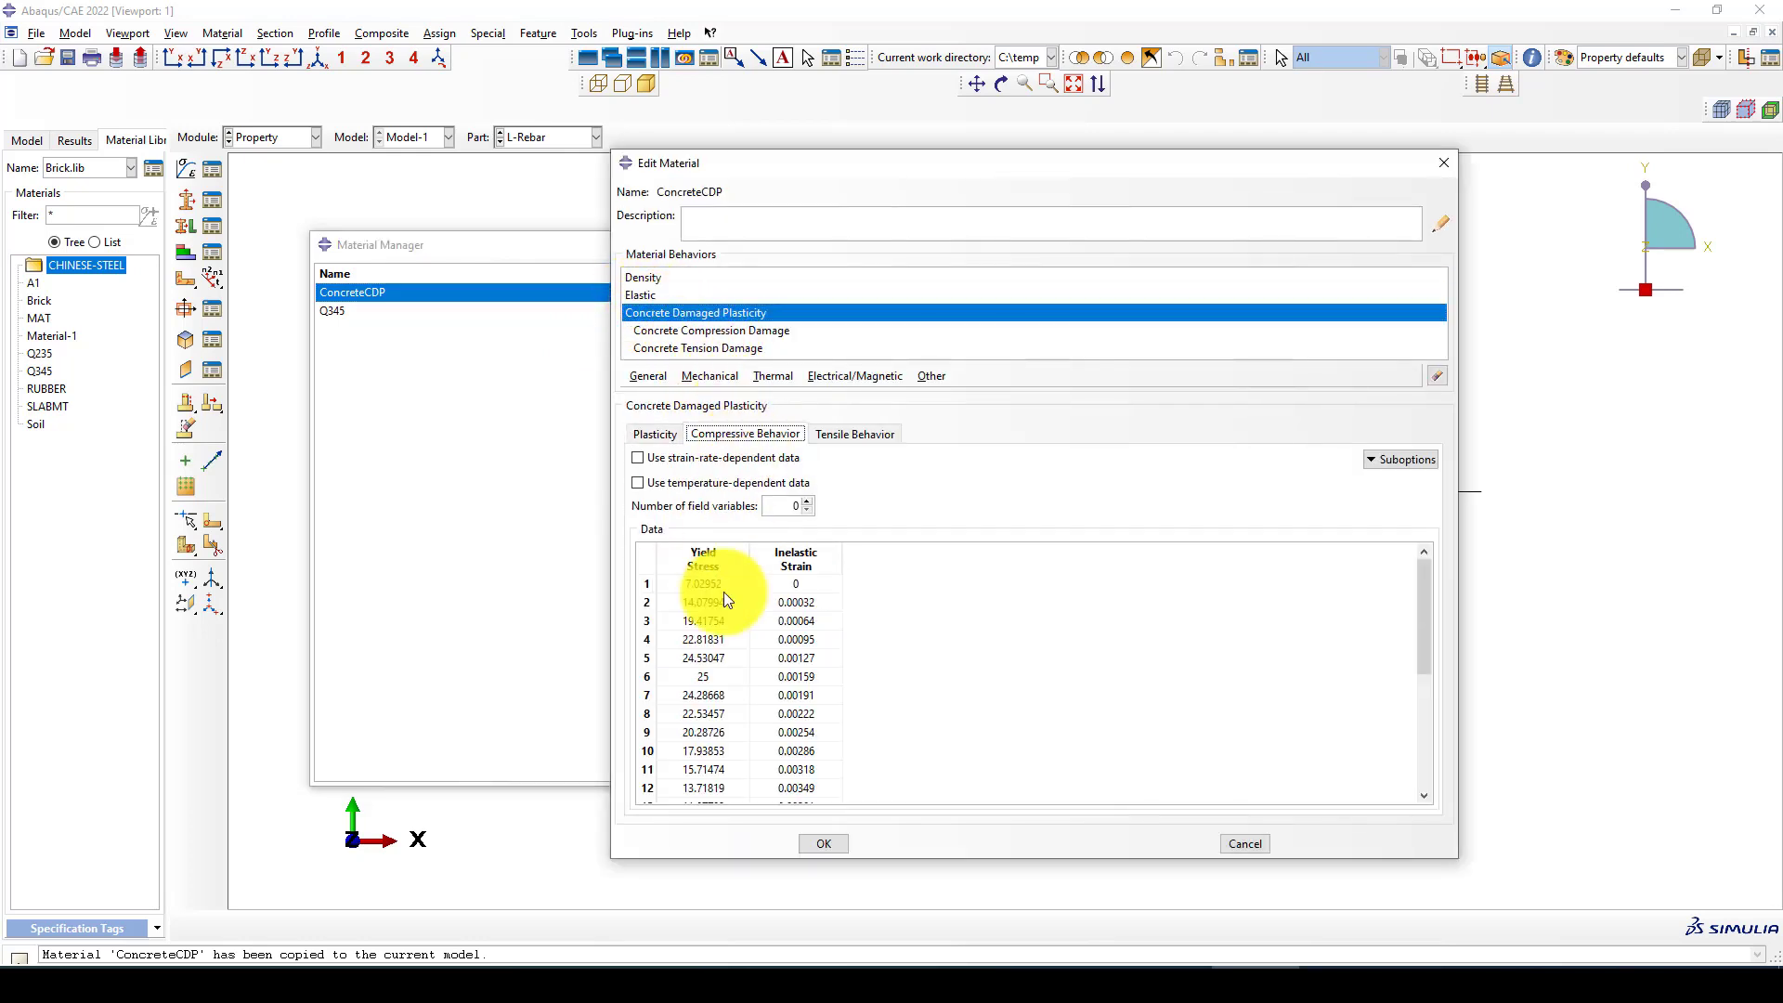
click(697, 677)
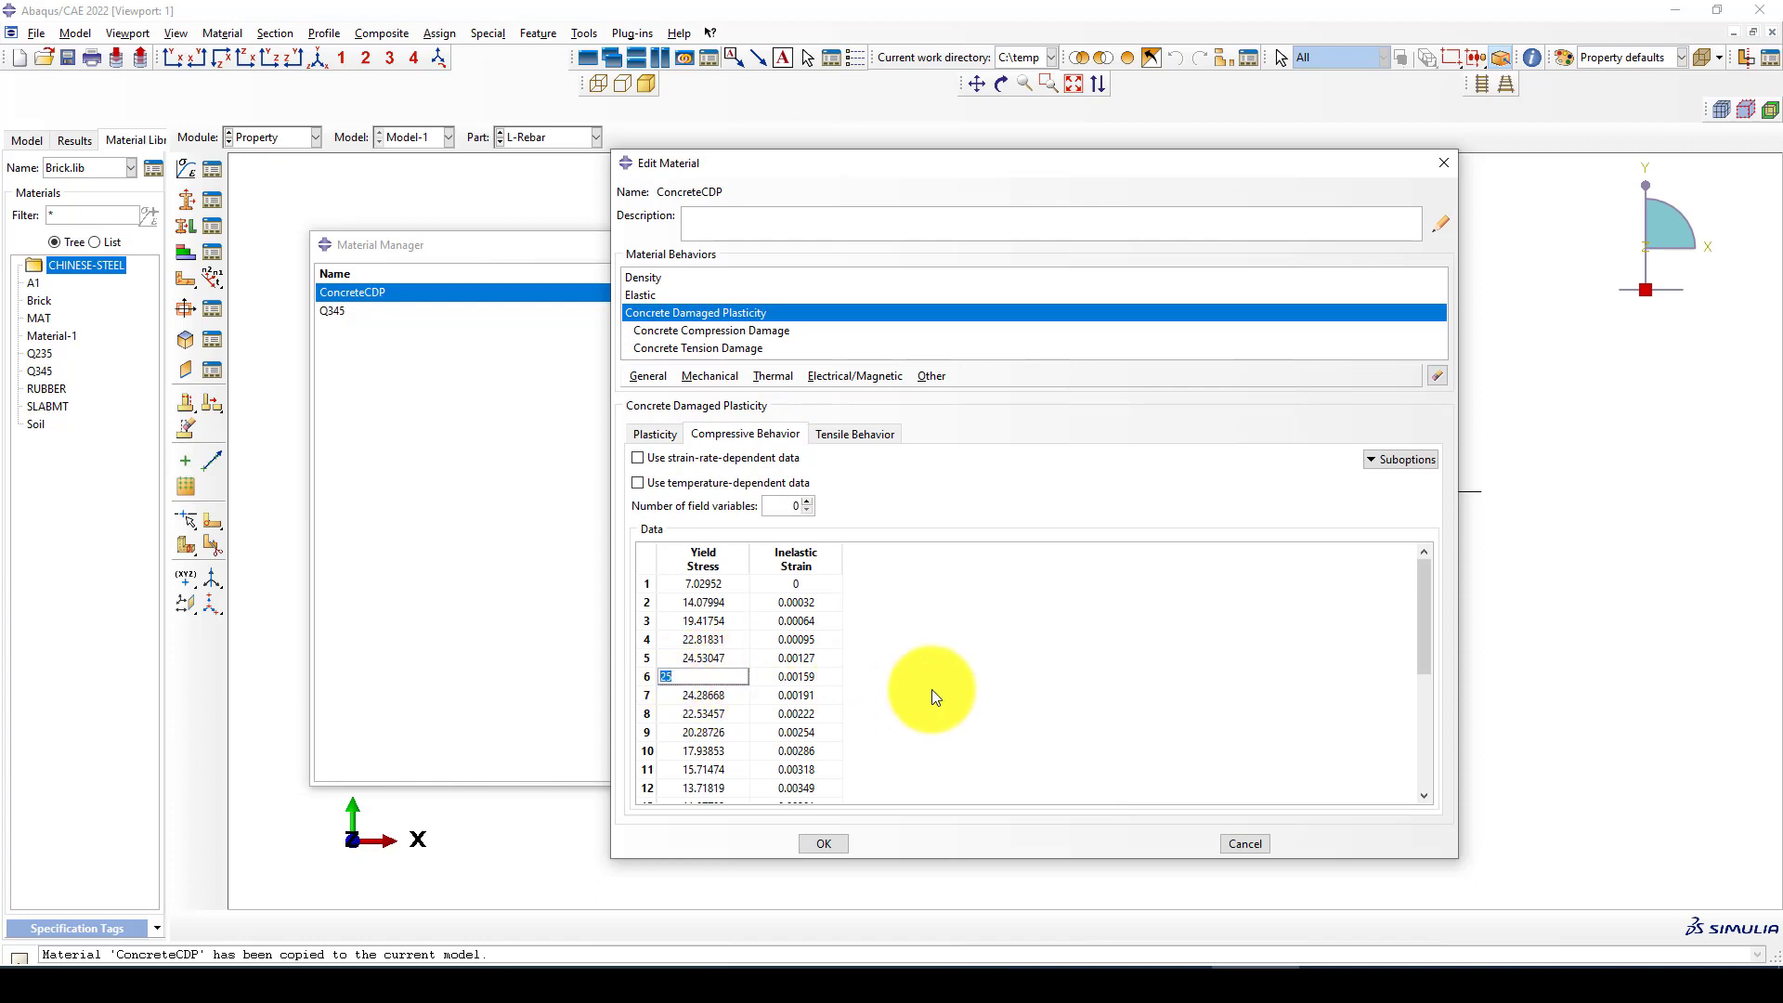
click(1442, 163)
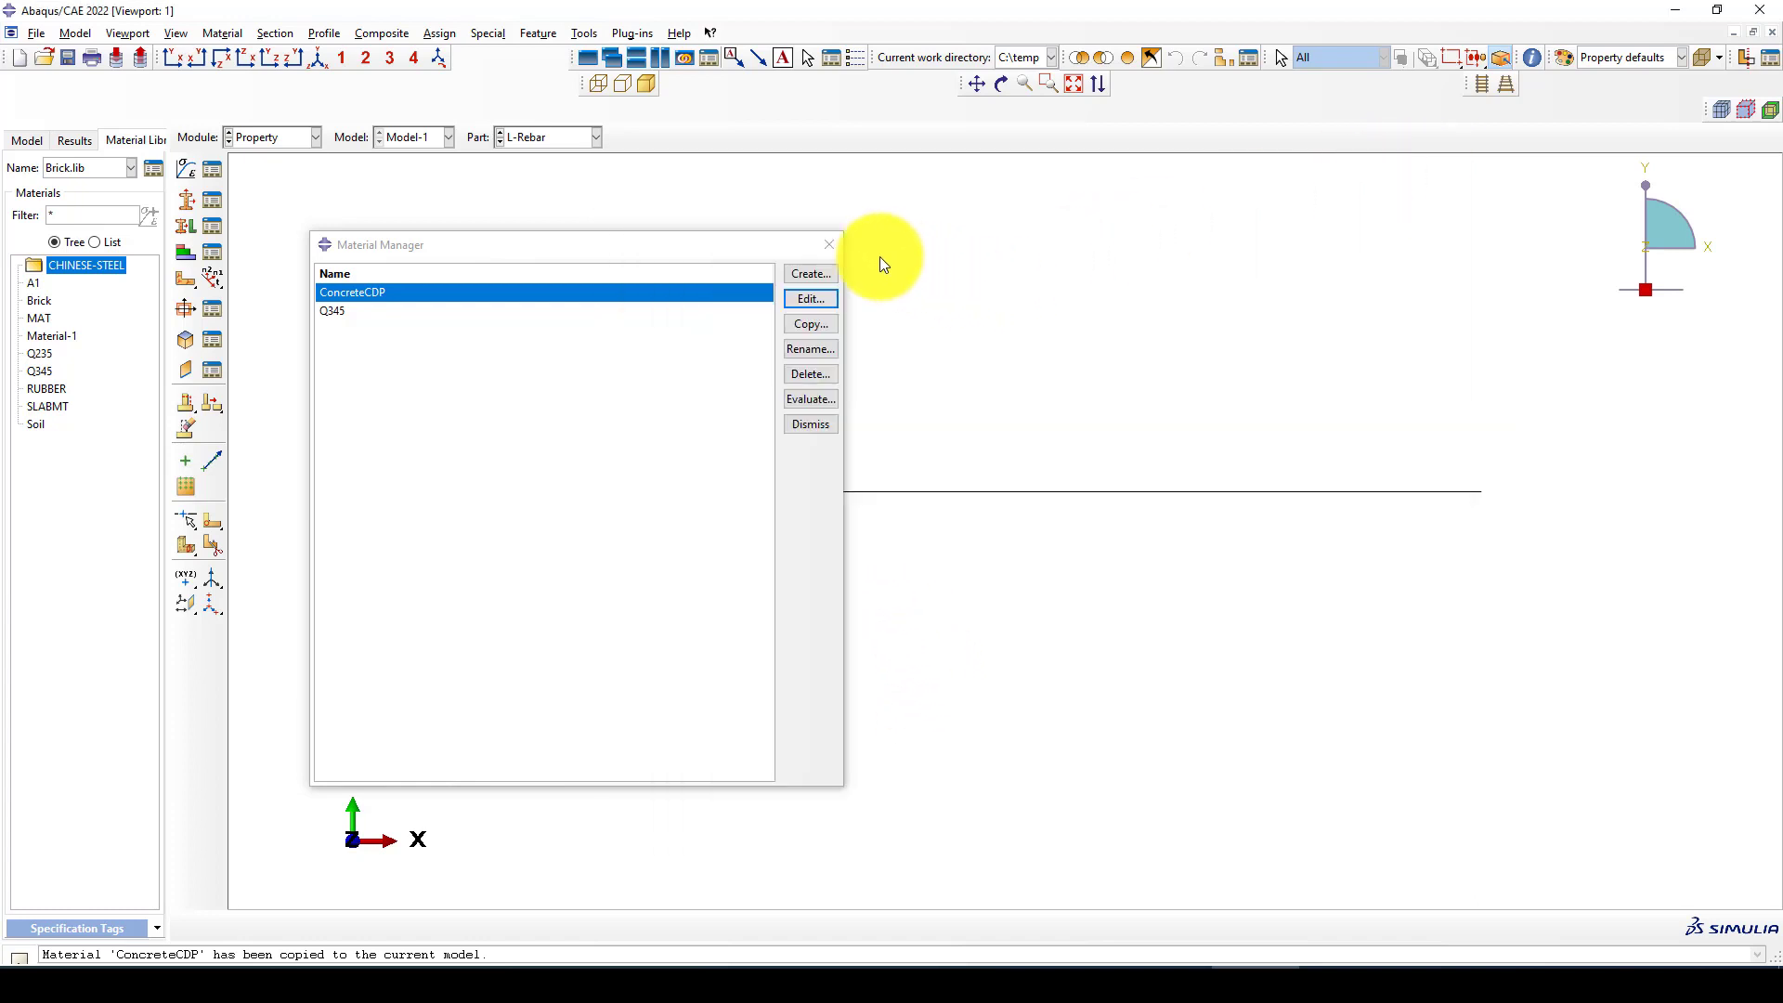
click(828, 244)
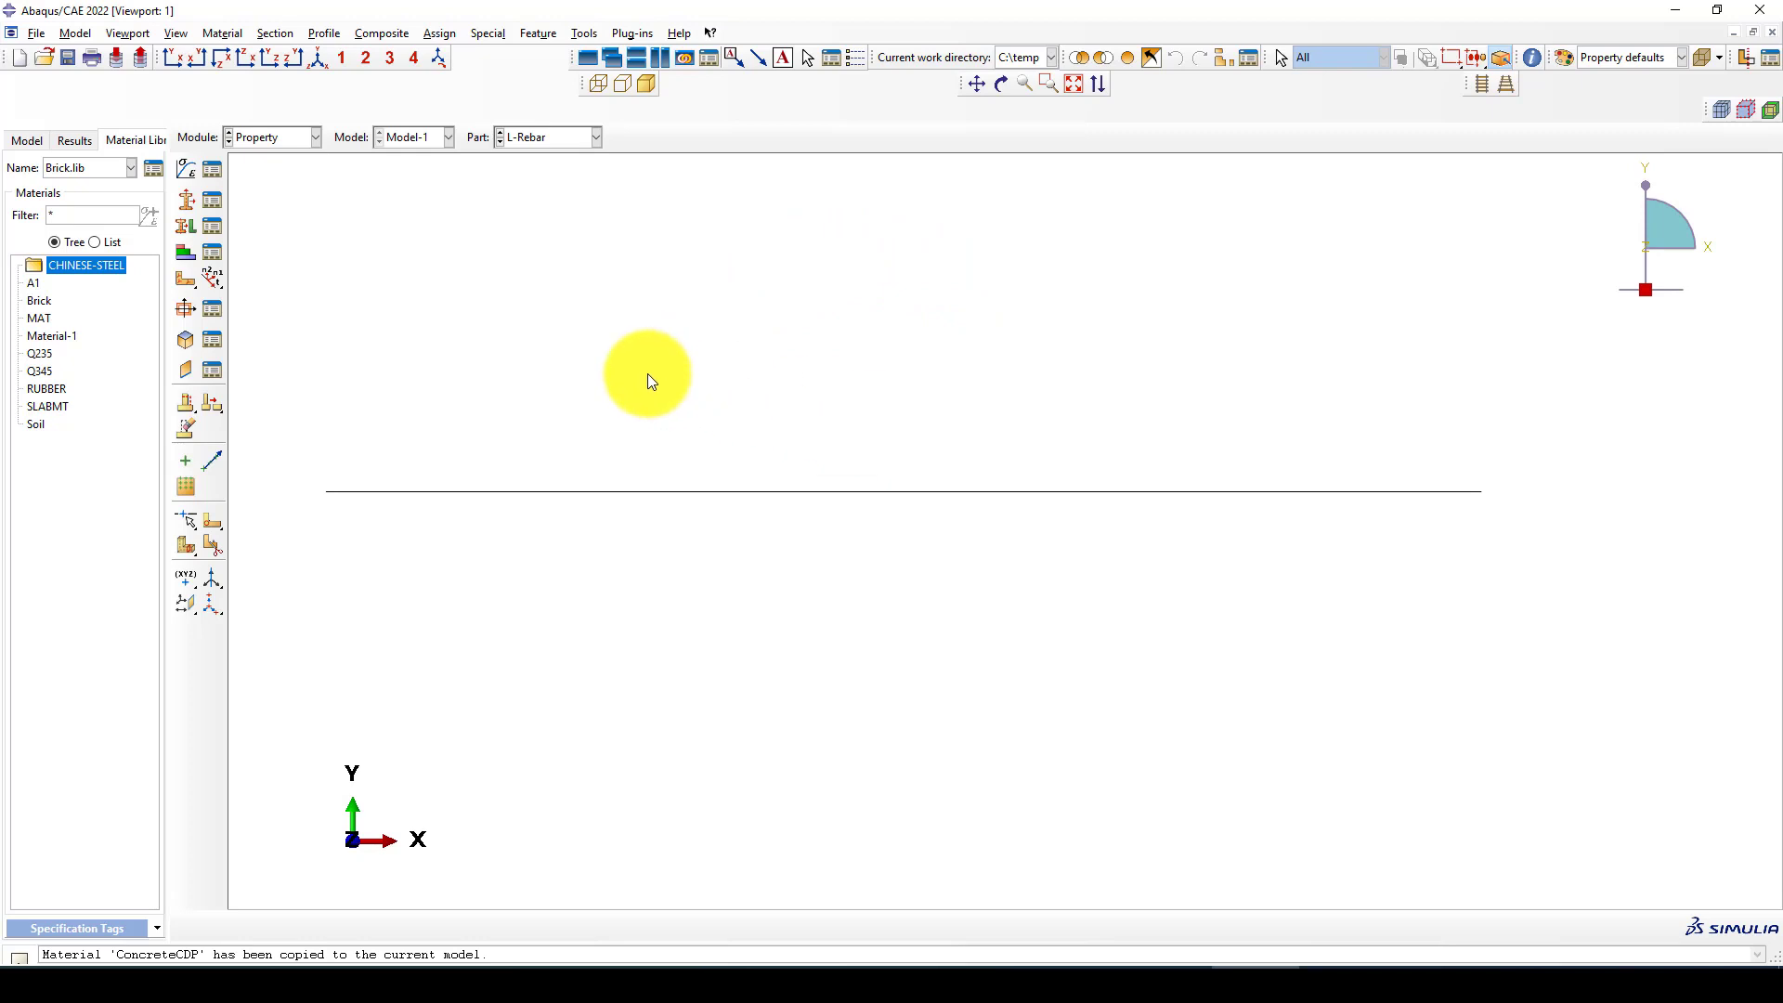
Create a solid homogeneous section named Concrete using the material ConcreteCDP
scroll(659, 381, down, 1)
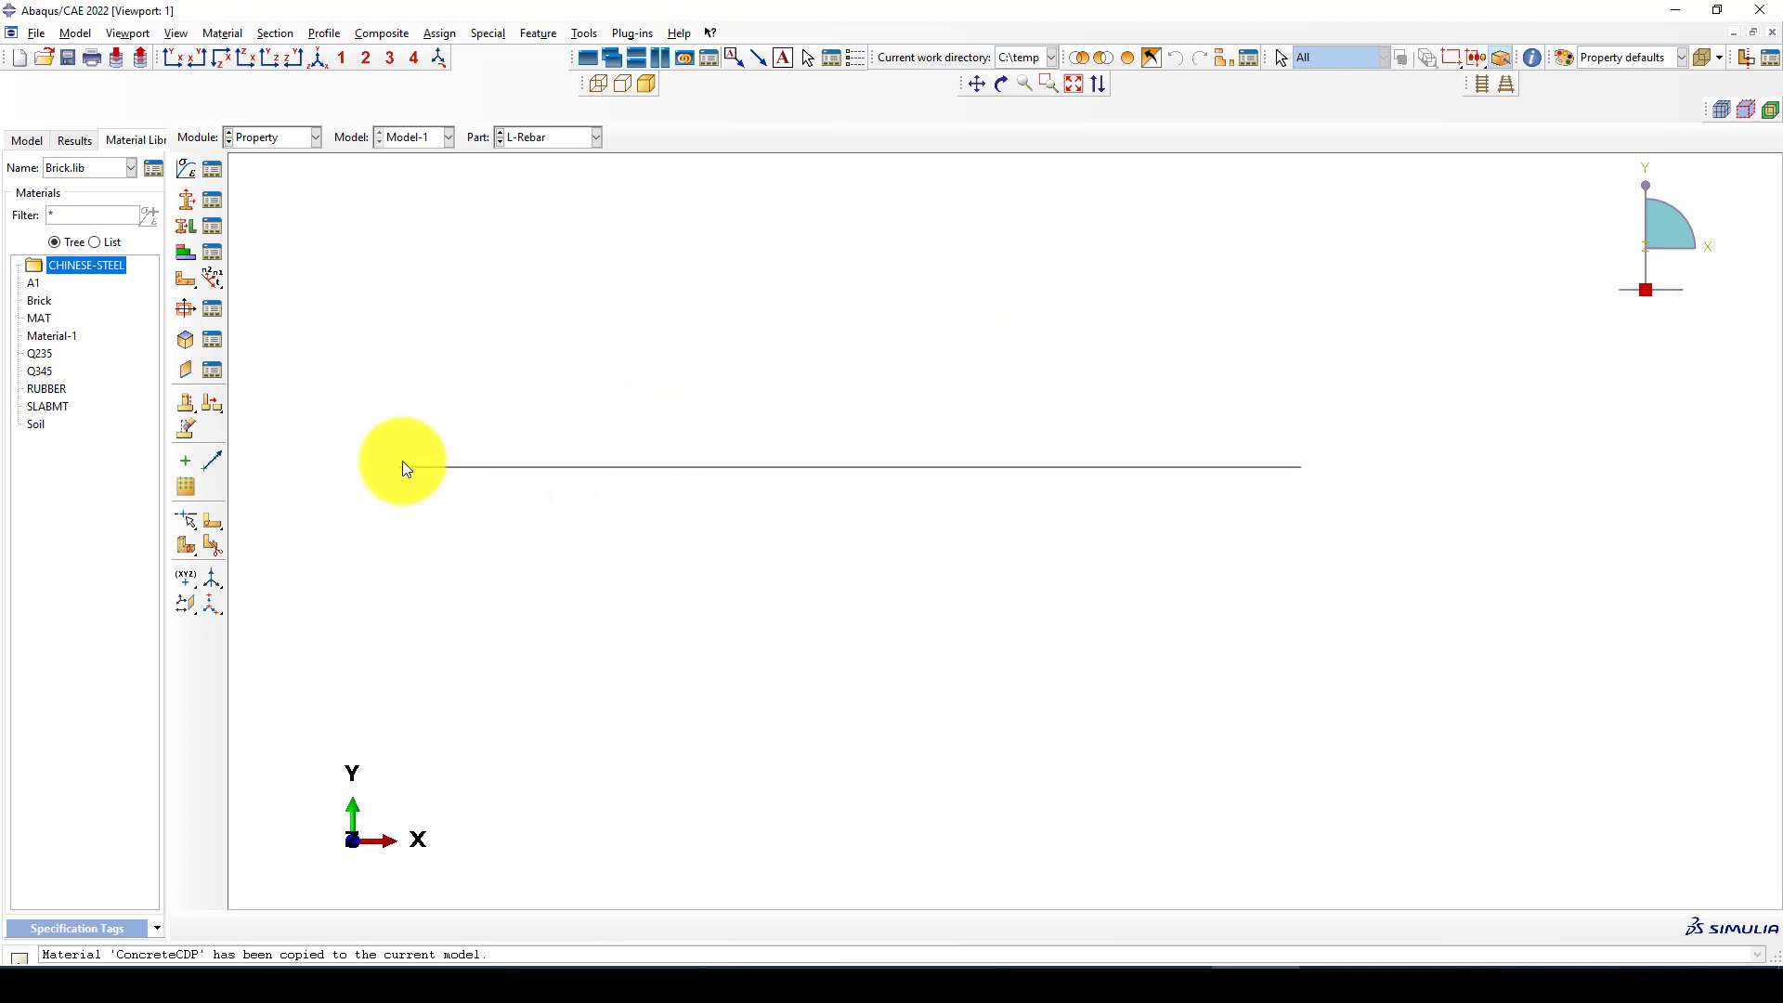
scroll(610, 459, up, 1)
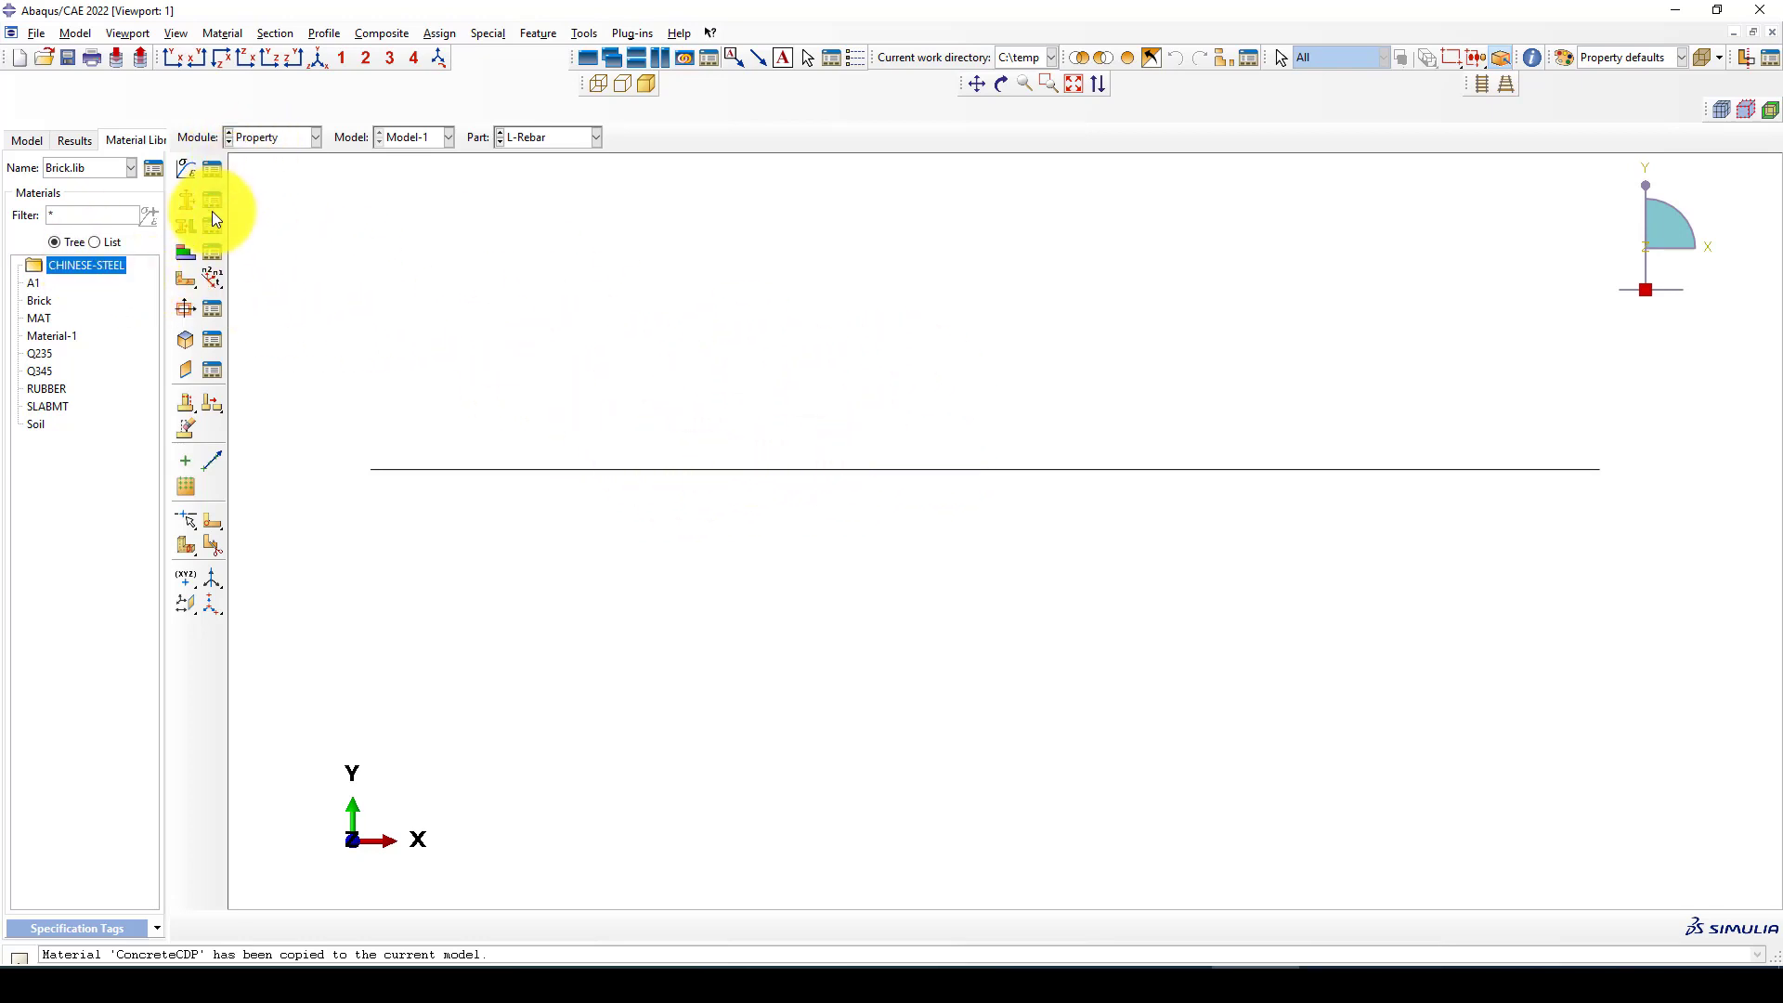
click(185, 200)
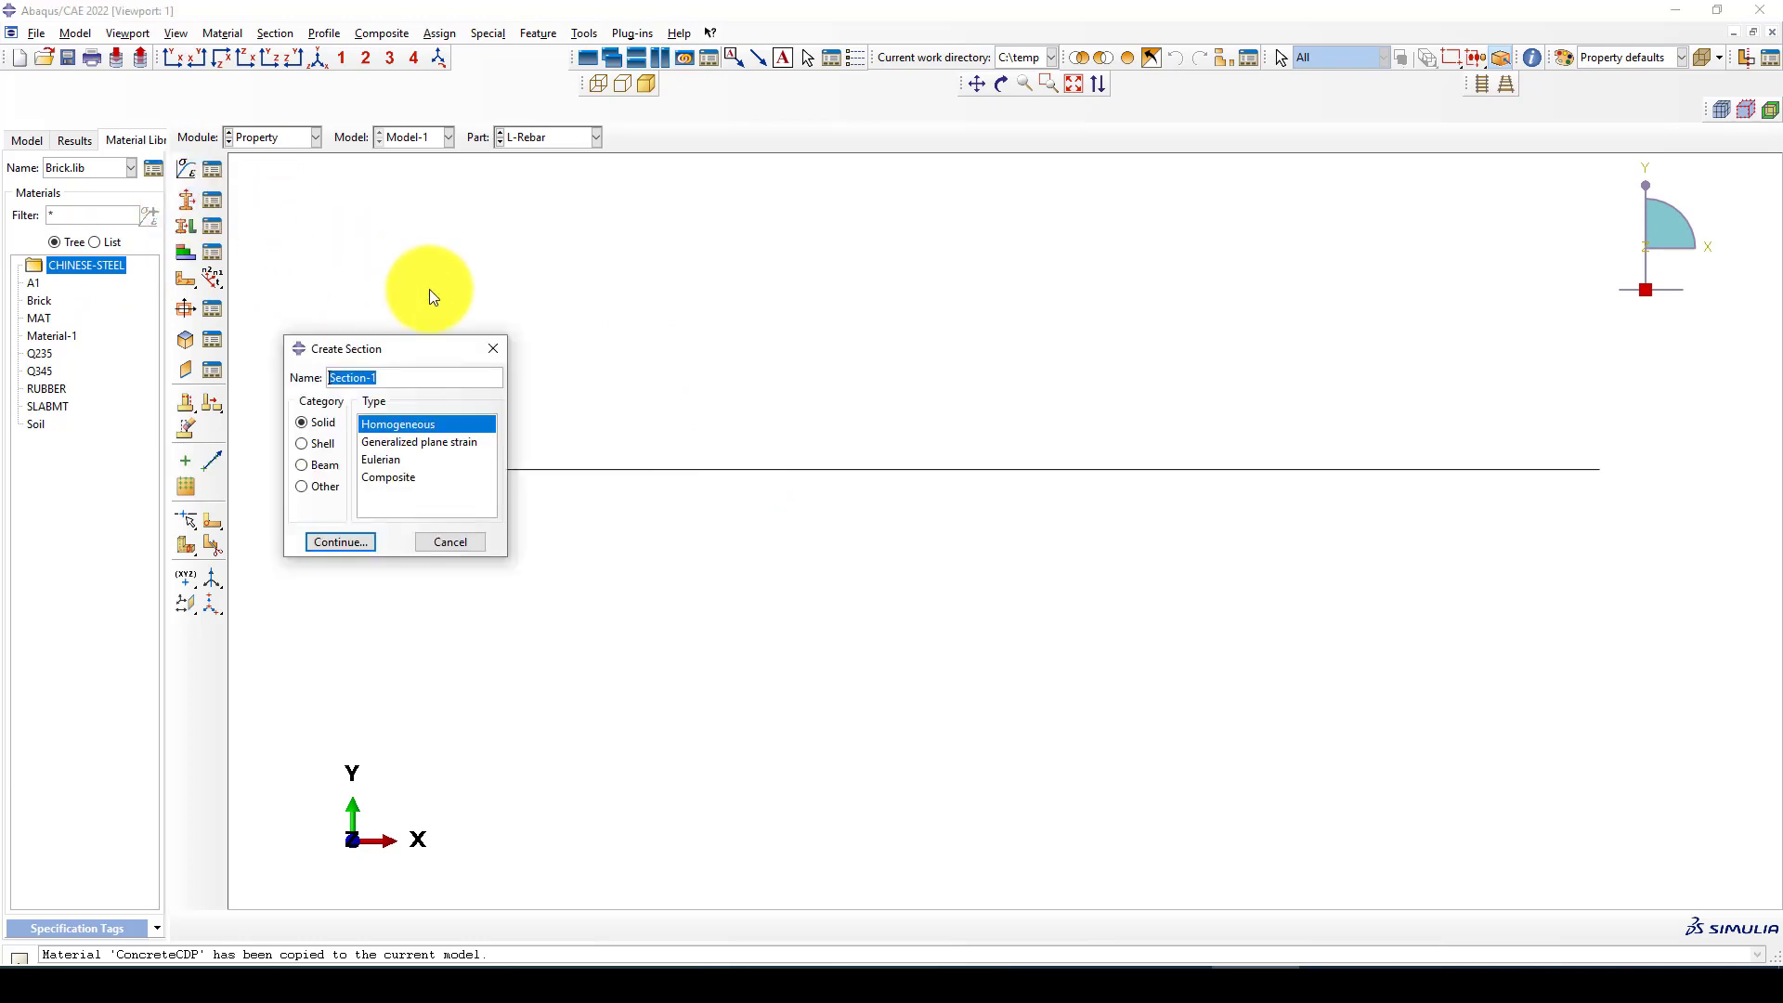
text(Cou)
key(BackSpace)
key(BackSpace)
key(BackSpace)
text(Concrete)
click(338, 542)
click(431, 482)
click(394, 514)
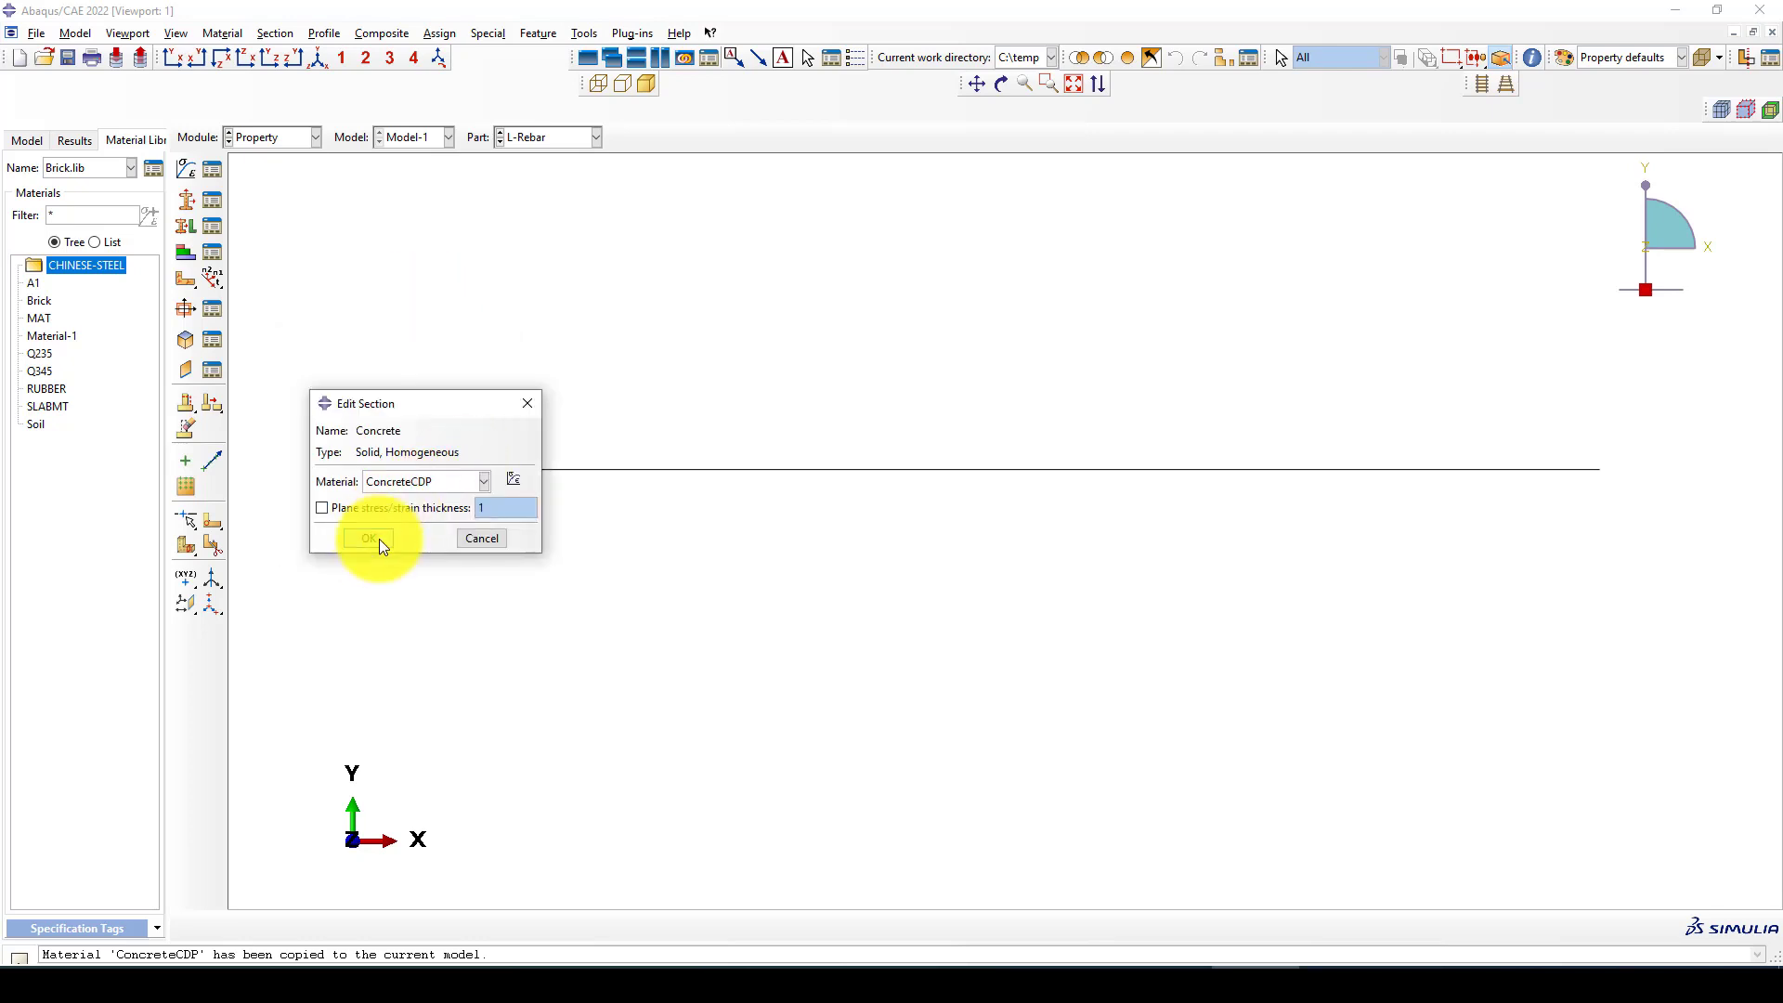
click(379, 539)
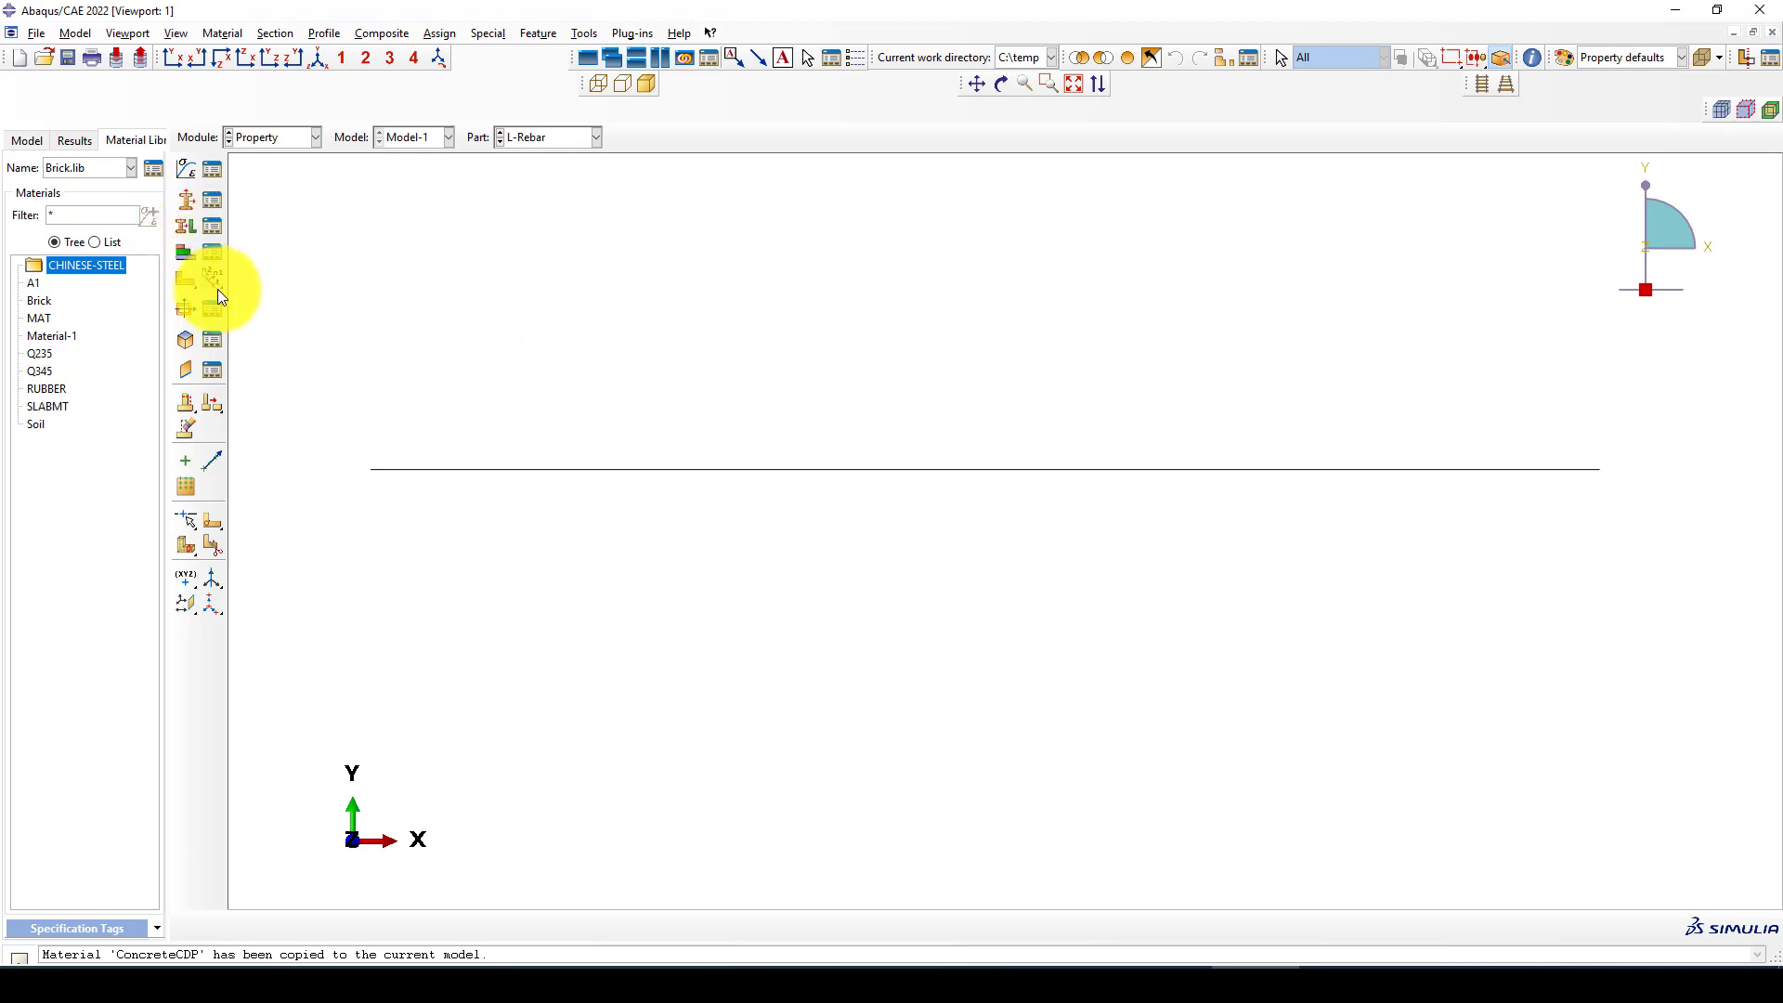
Create a circular beam profile named L-Rebar and enter its radius
click(185, 308)
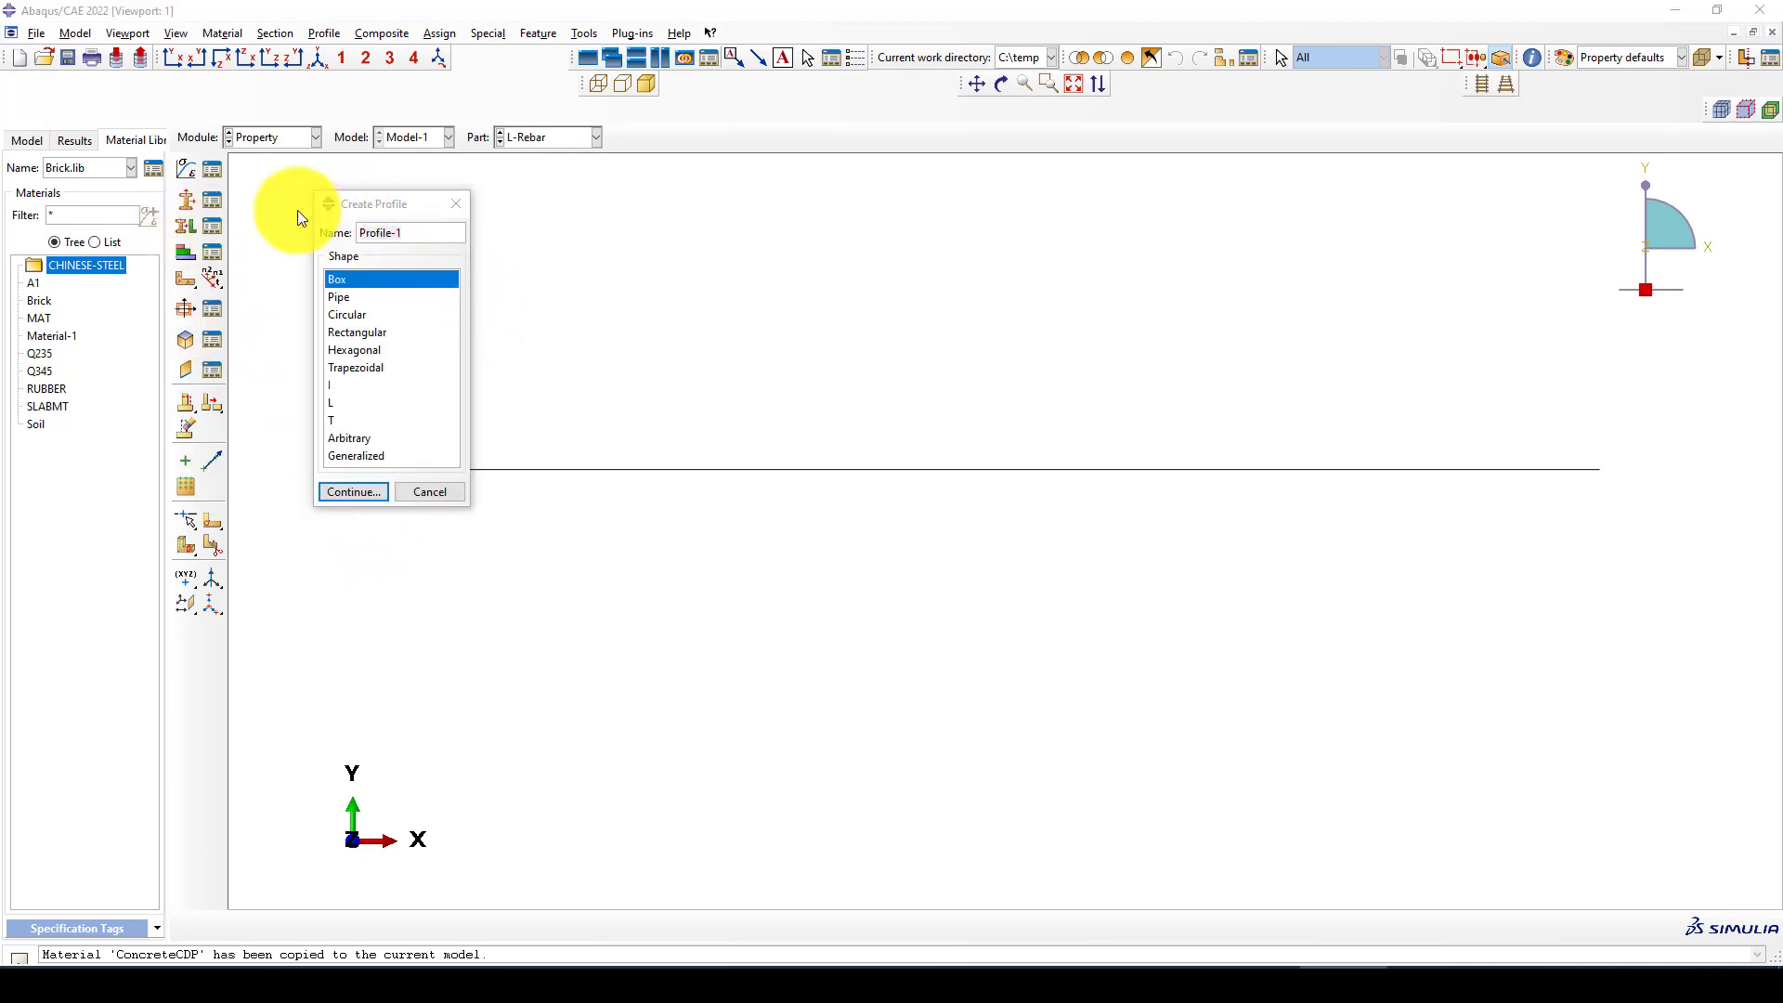
drag(297, 211, 1359, 844)
drag(391, 209, 319, 312)
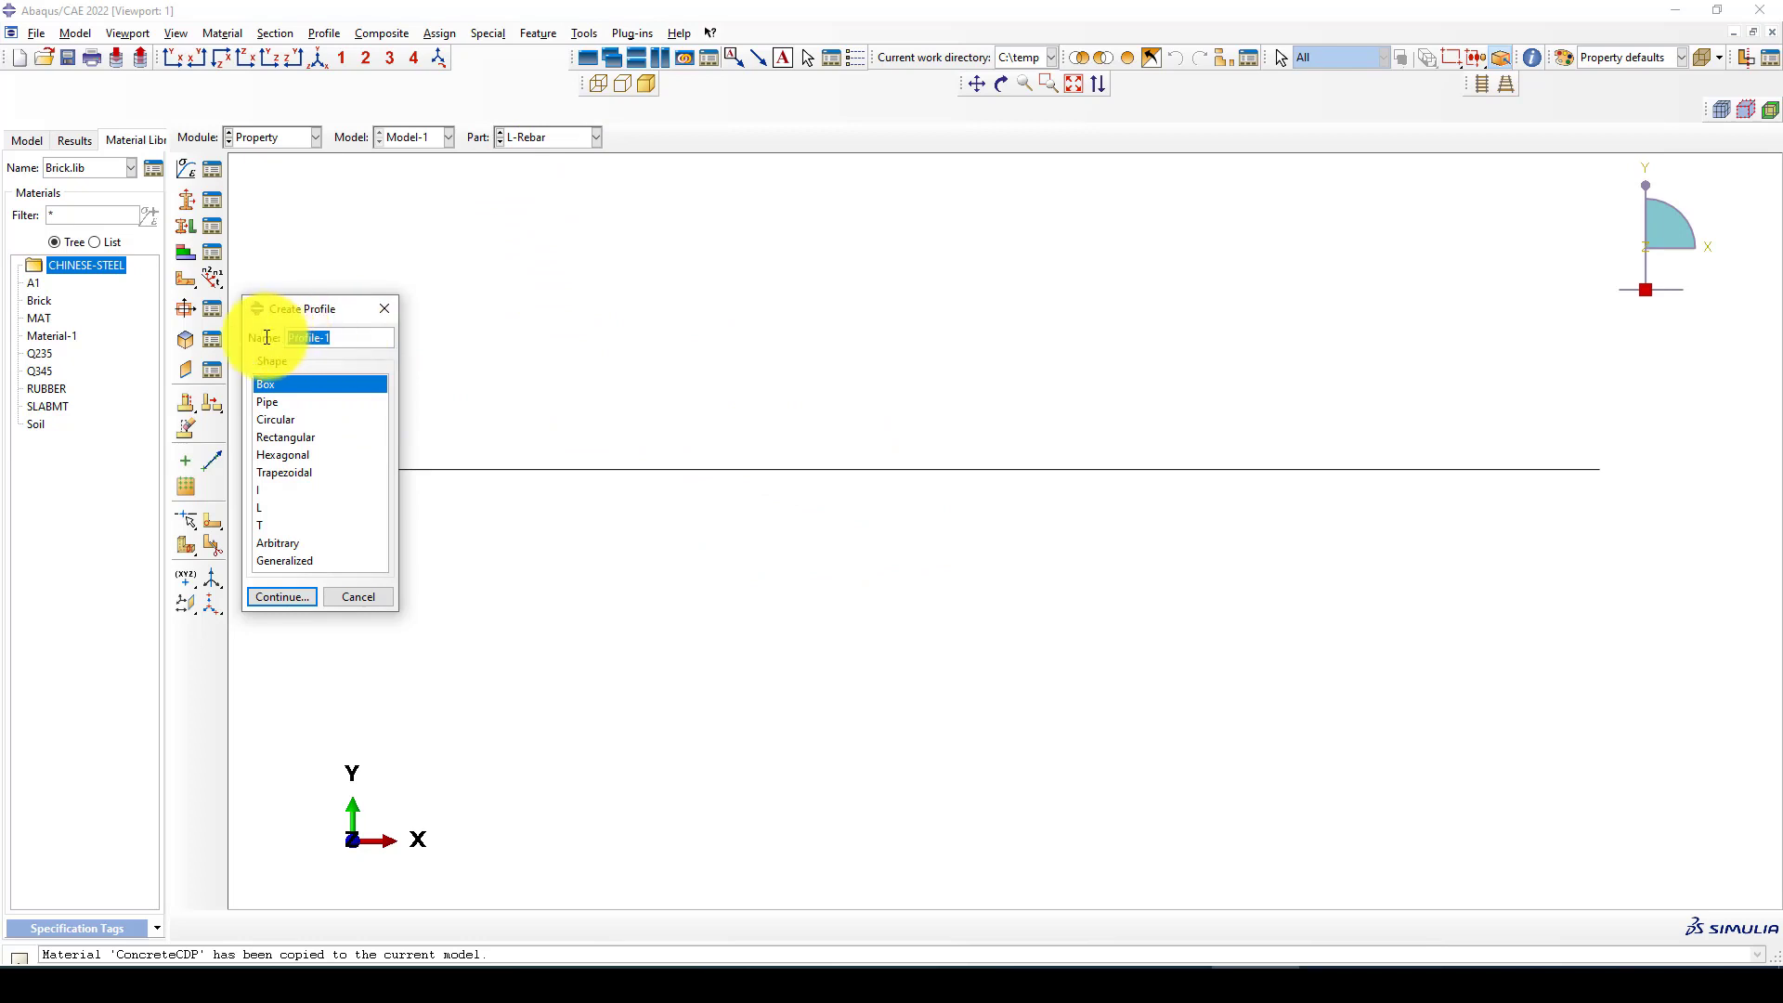
key(BackSpace)
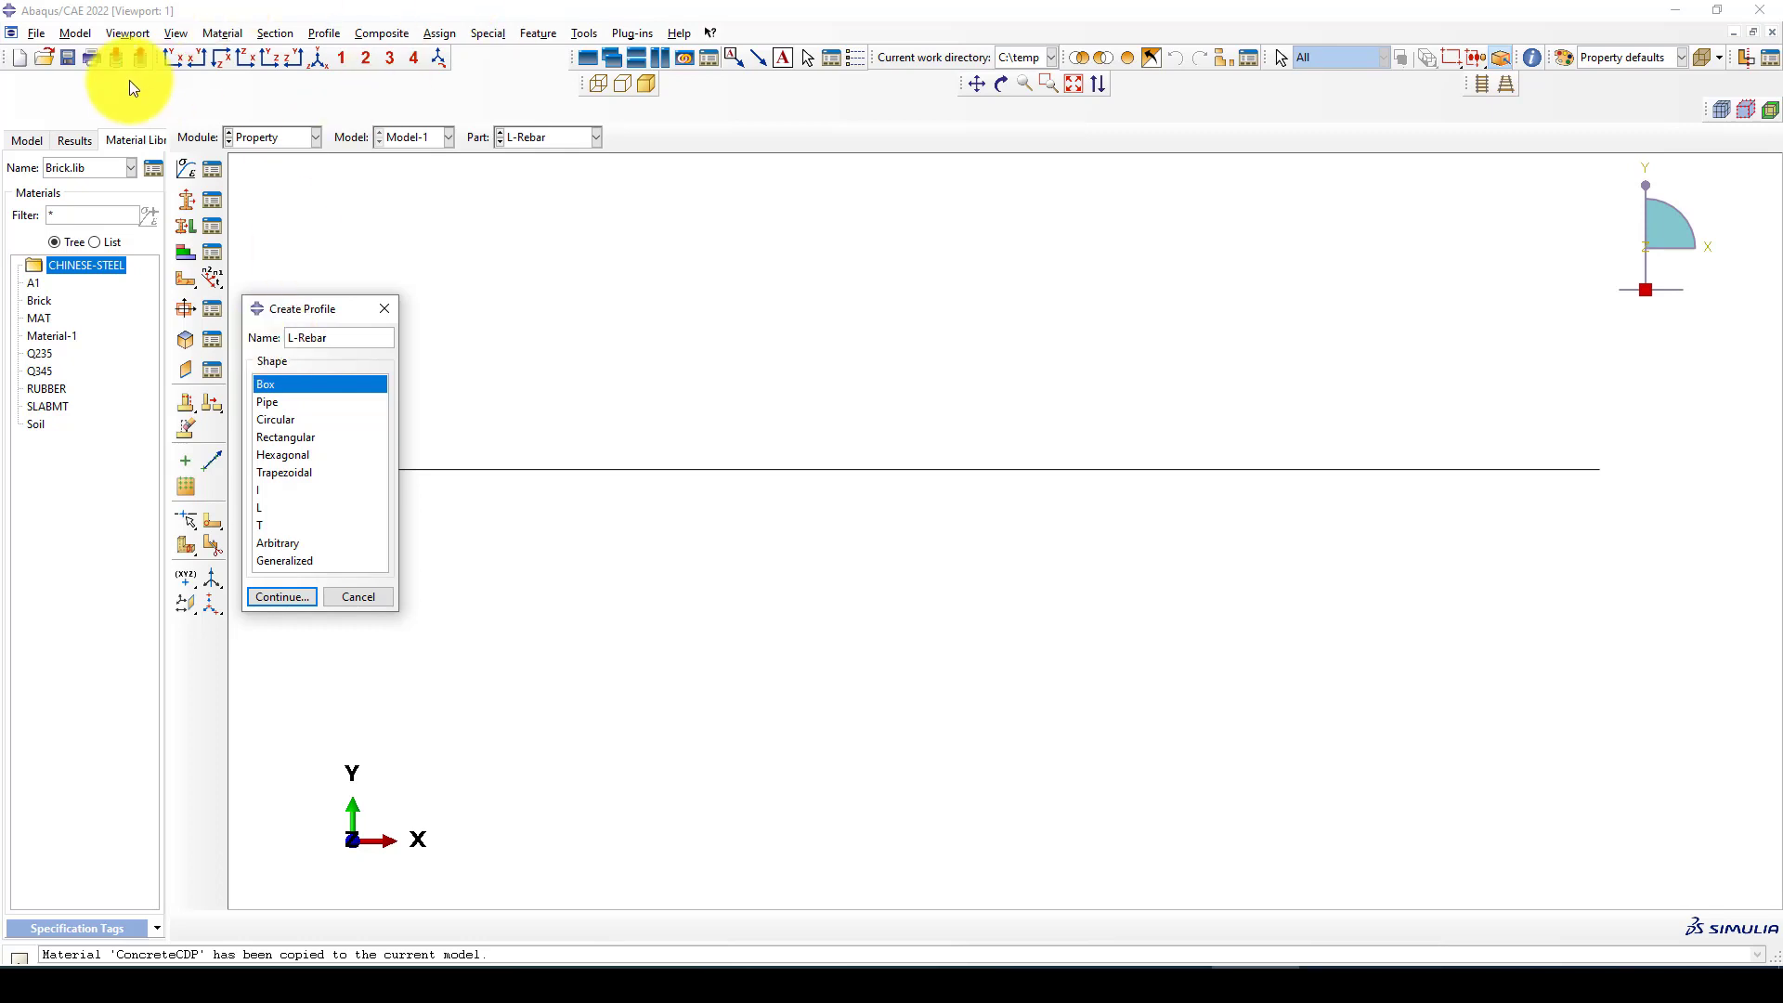
click(286, 415)
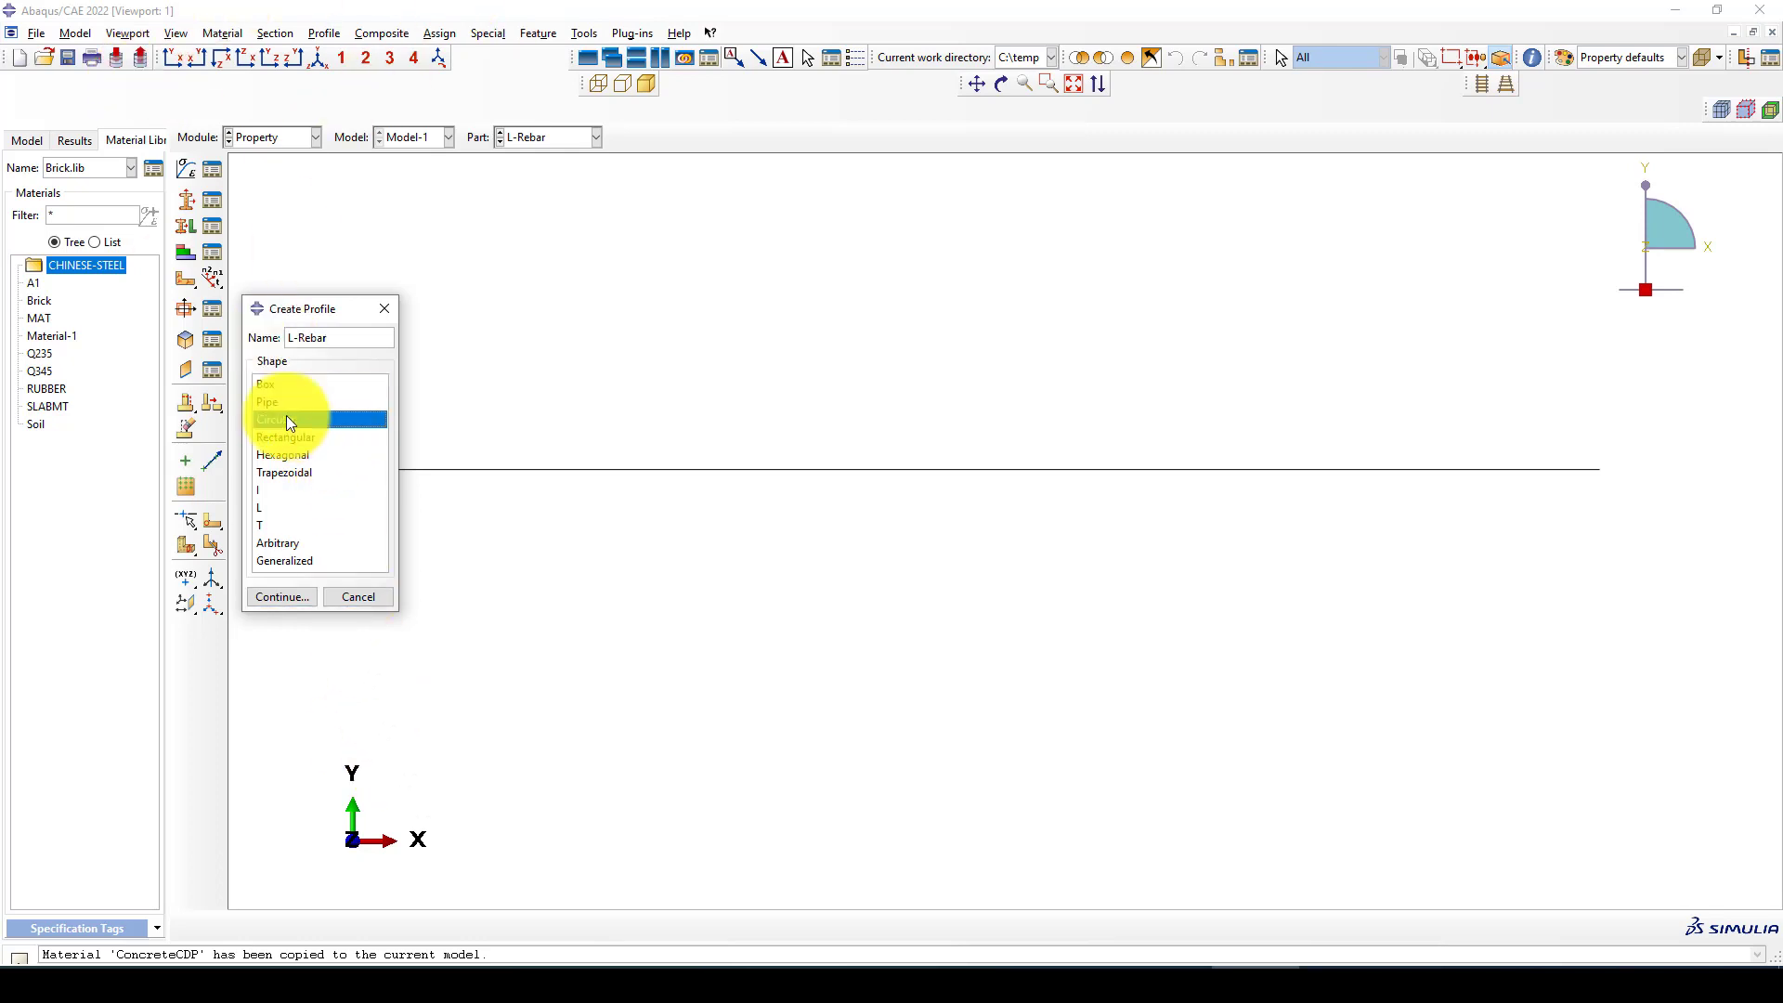
click(282, 597)
click(301, 243)
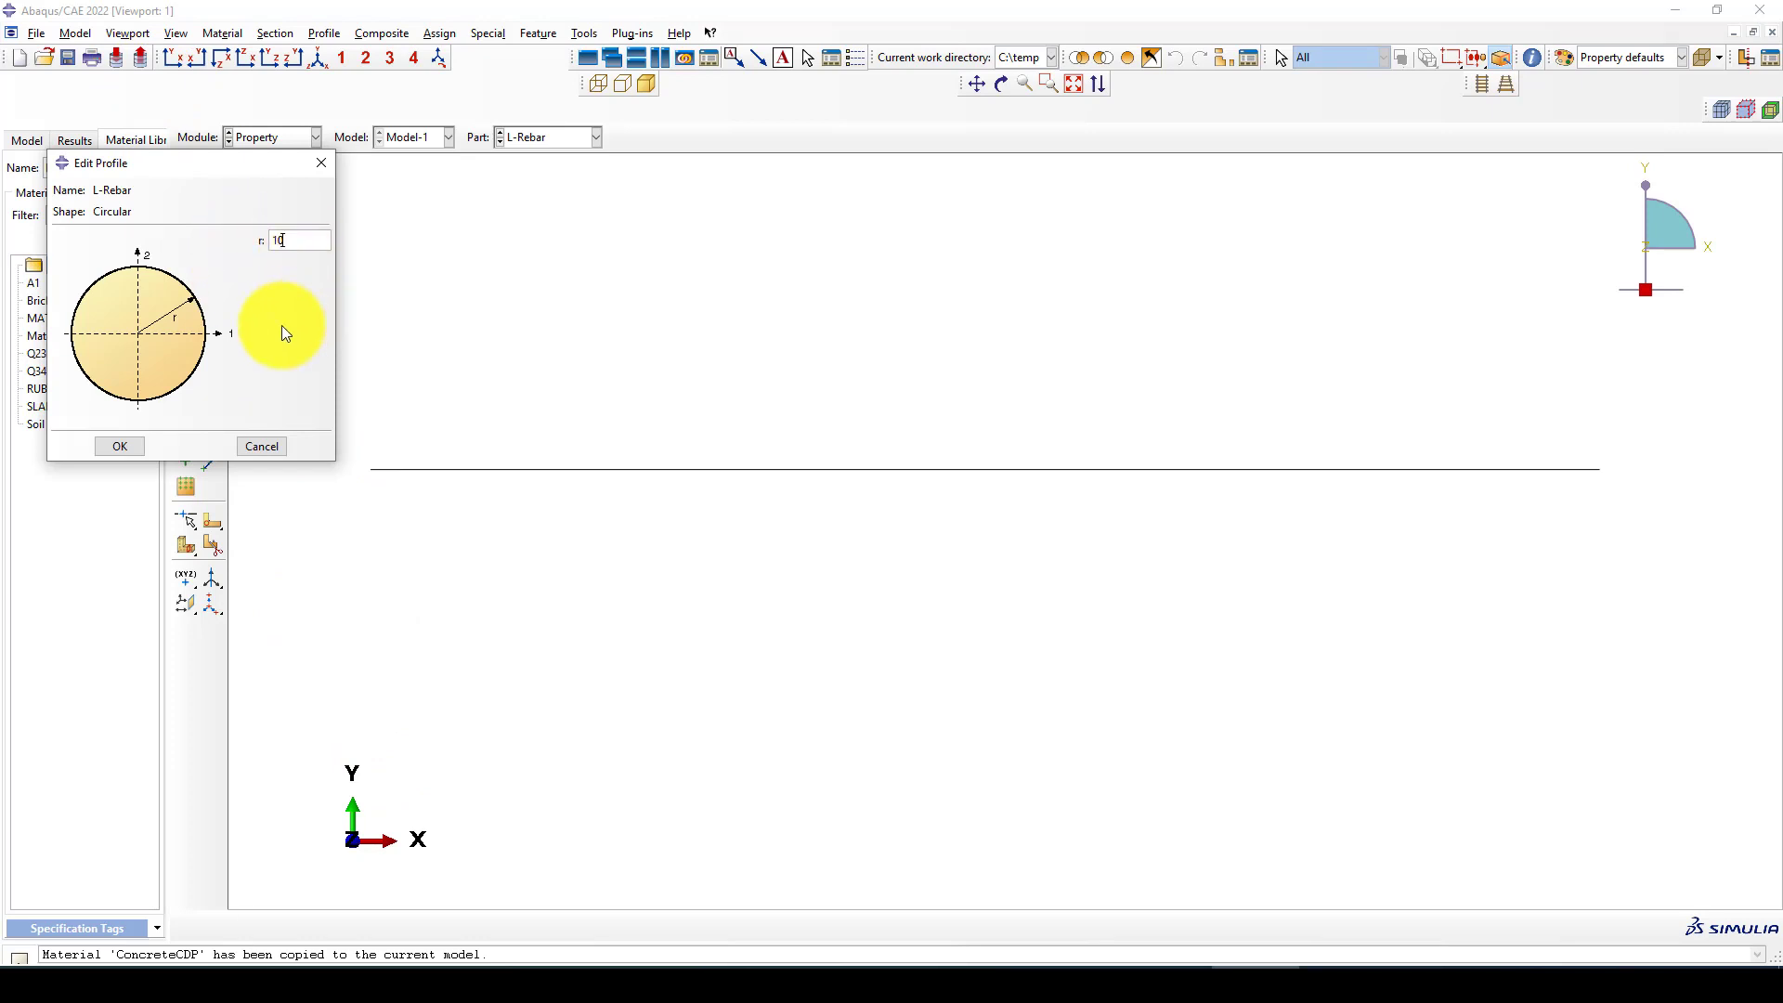
click(111, 446)
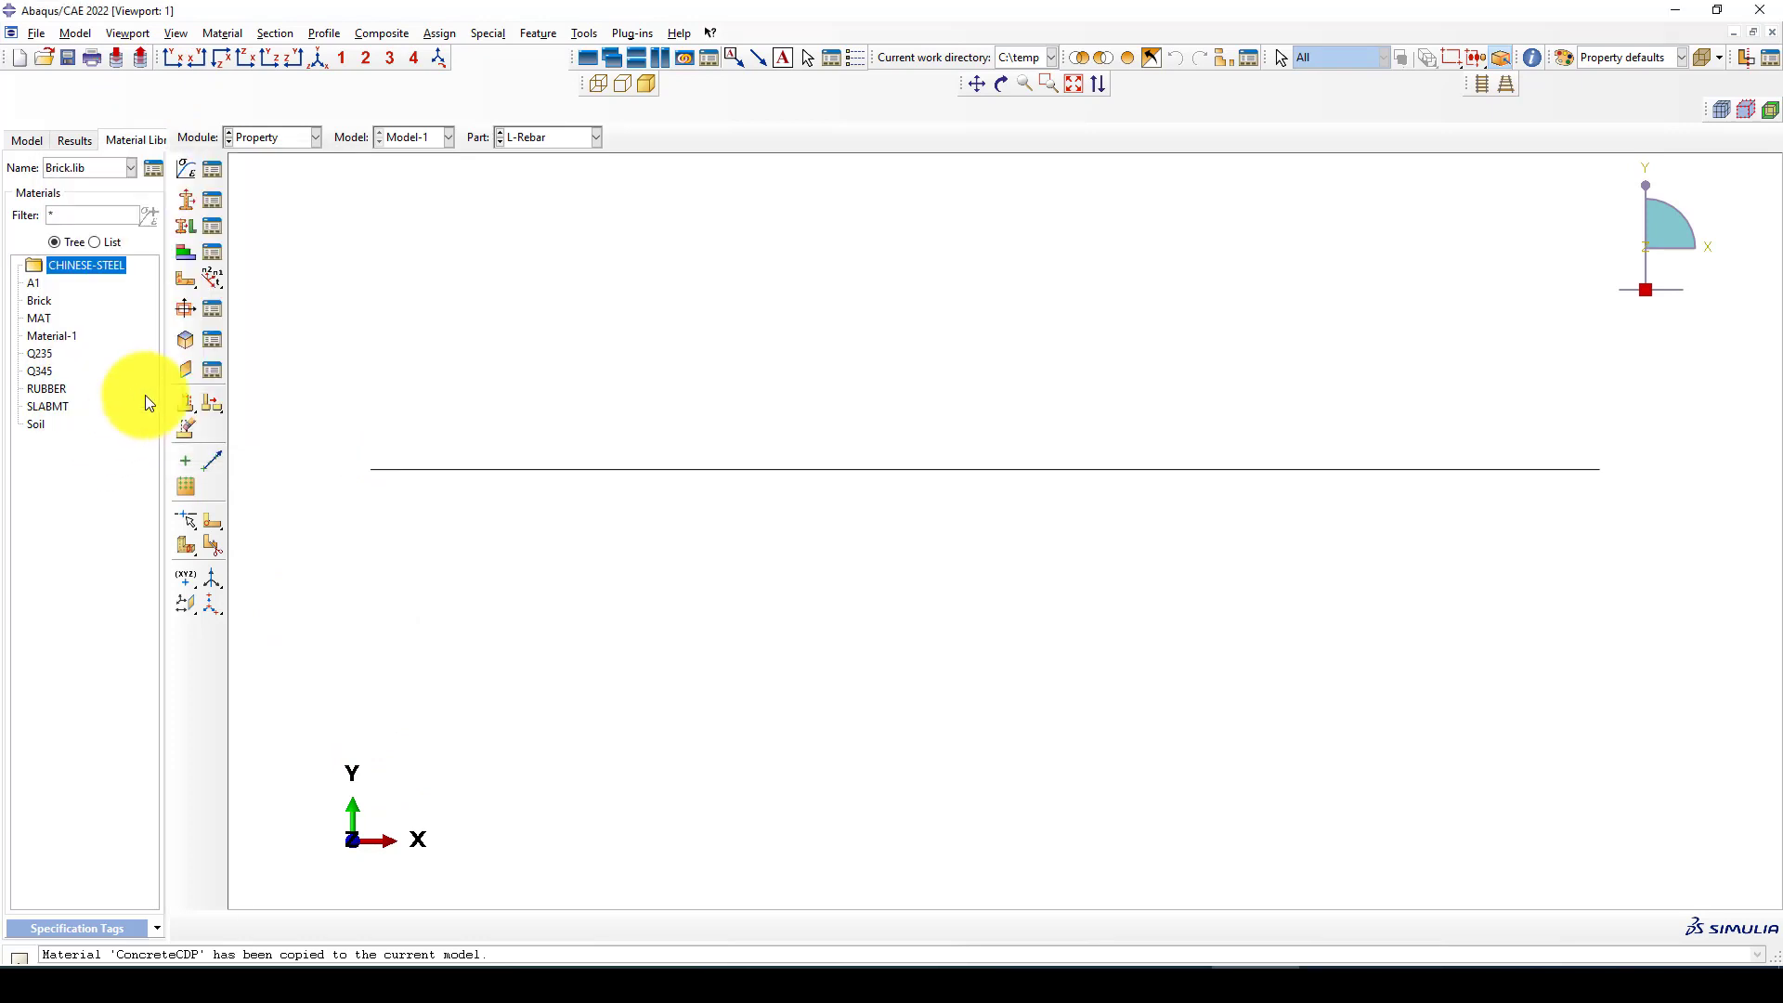
Create a circular beam profile named Stirrups with a radius of 3
click(186, 307)
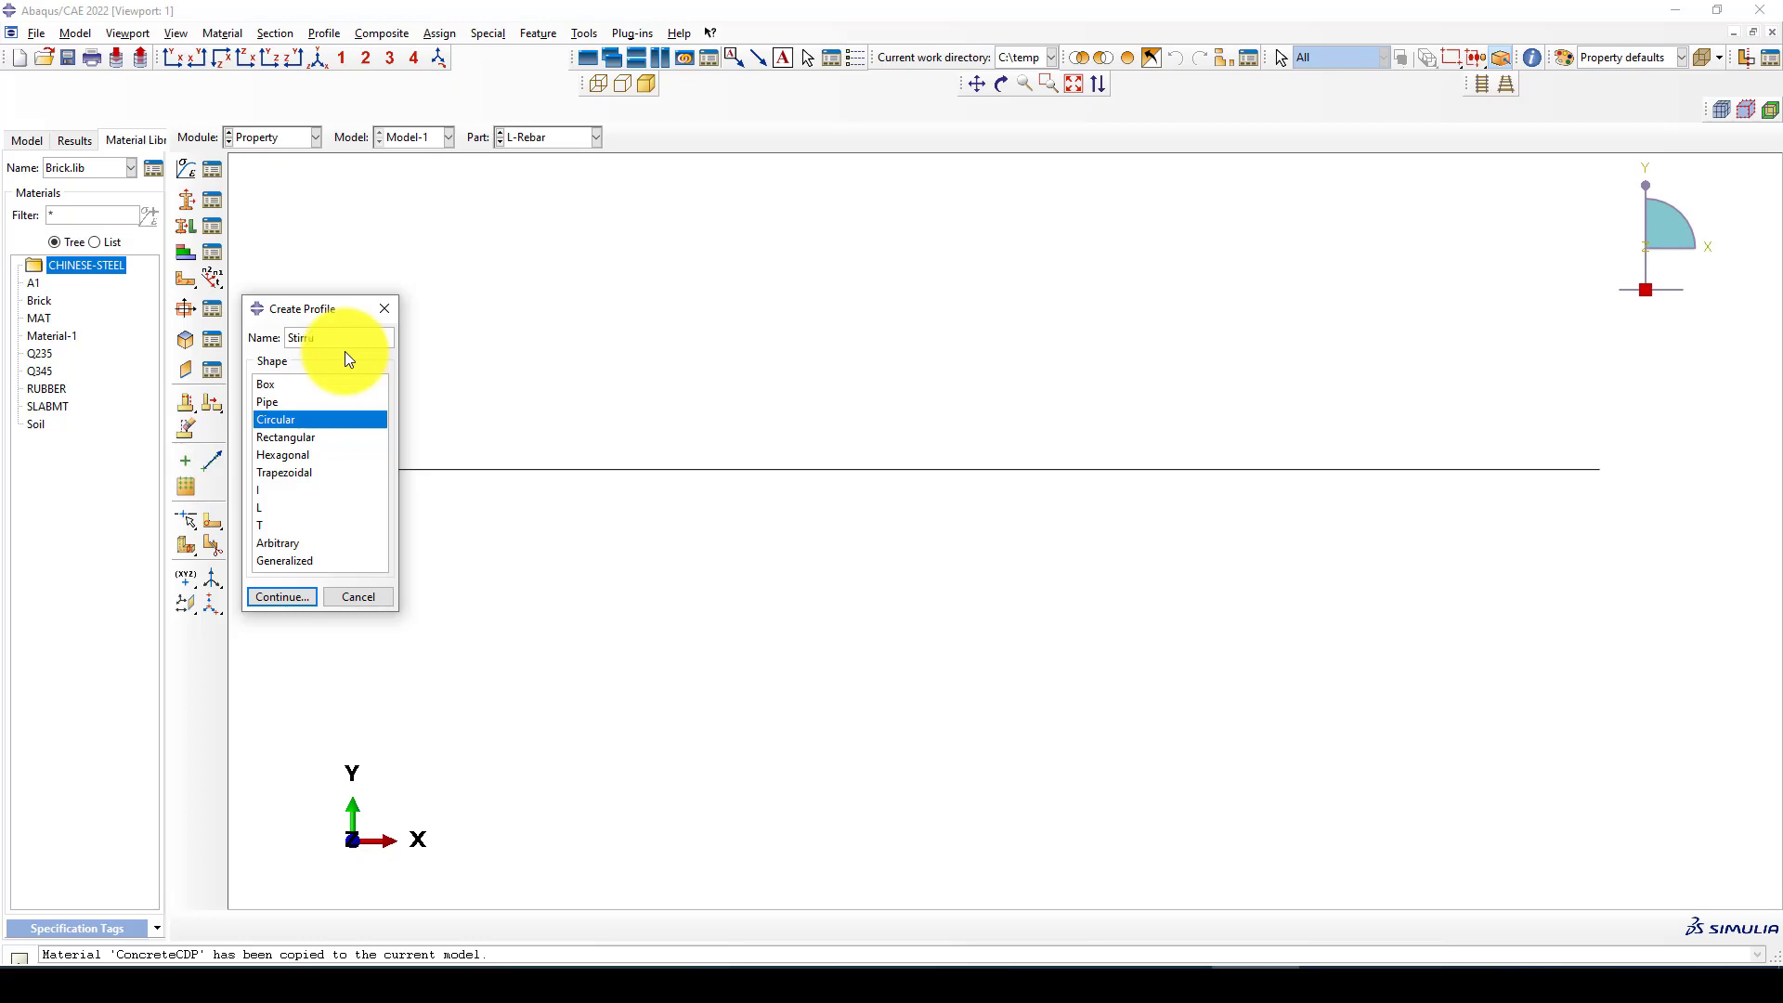
click(282, 596)
click(287, 241)
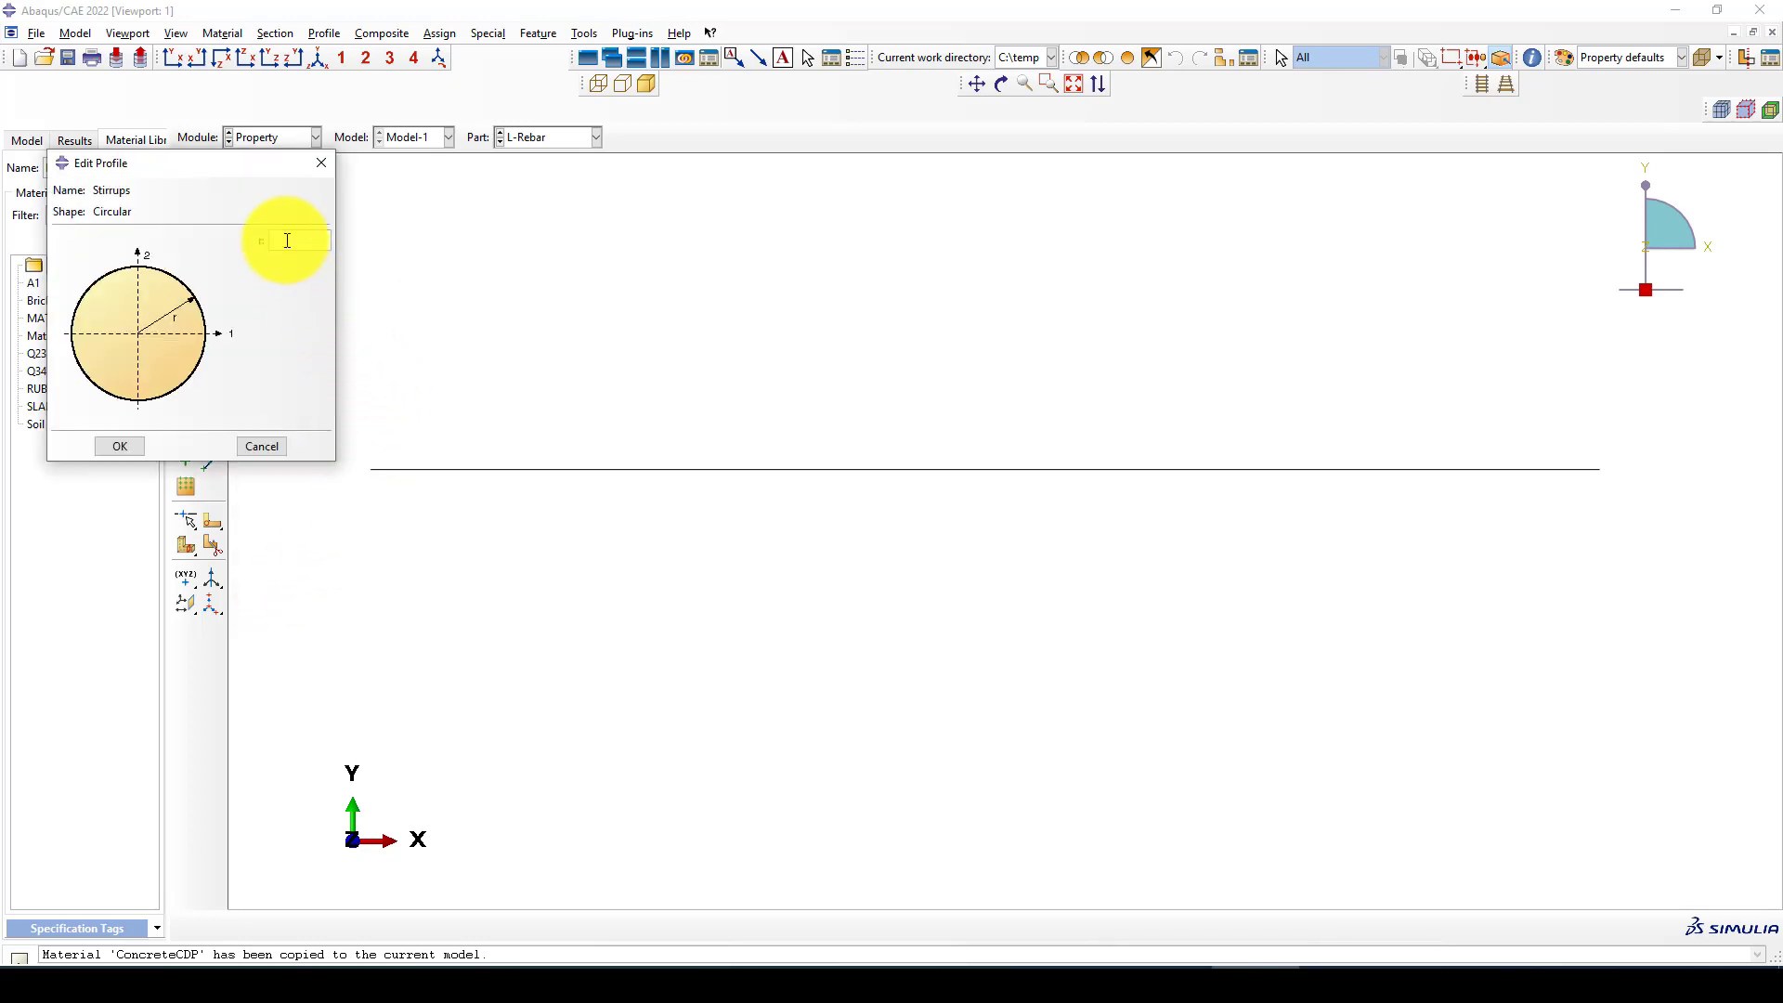
text(6)
key(BackSpace)
text(3)
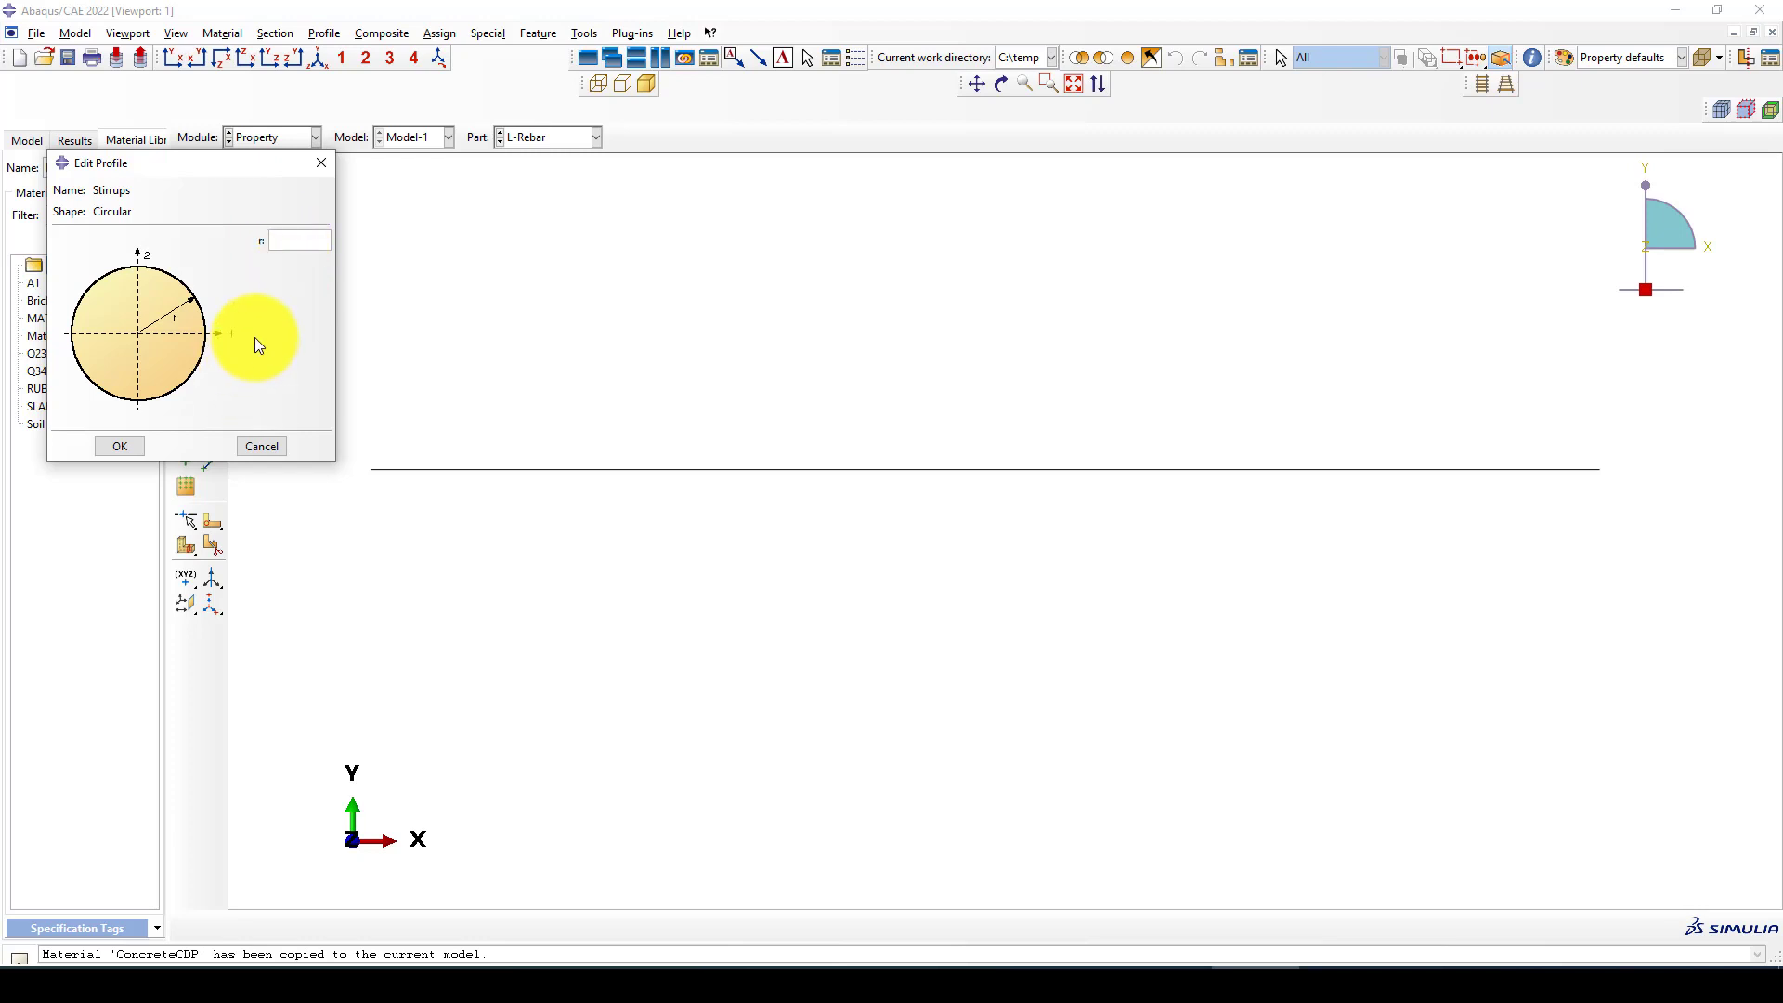
click(118, 448)
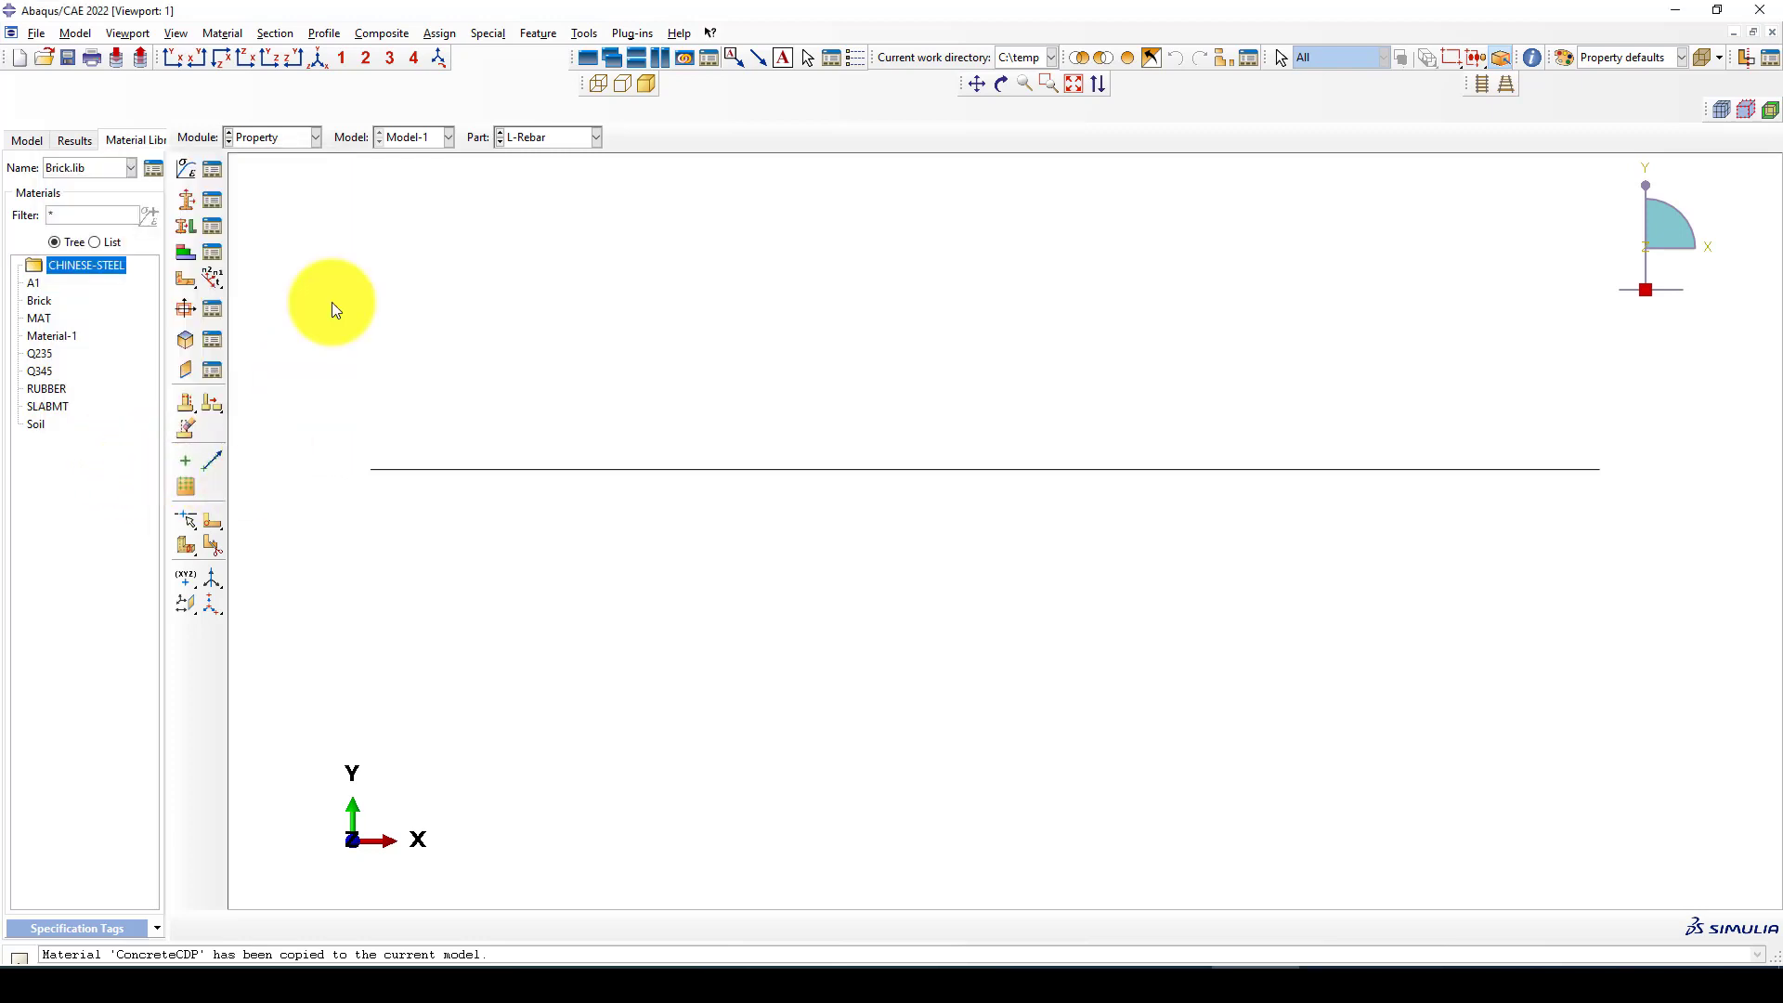
Create a beam section named L-Reabrs with the L-Rebar profile and the material Q345
click(187, 205)
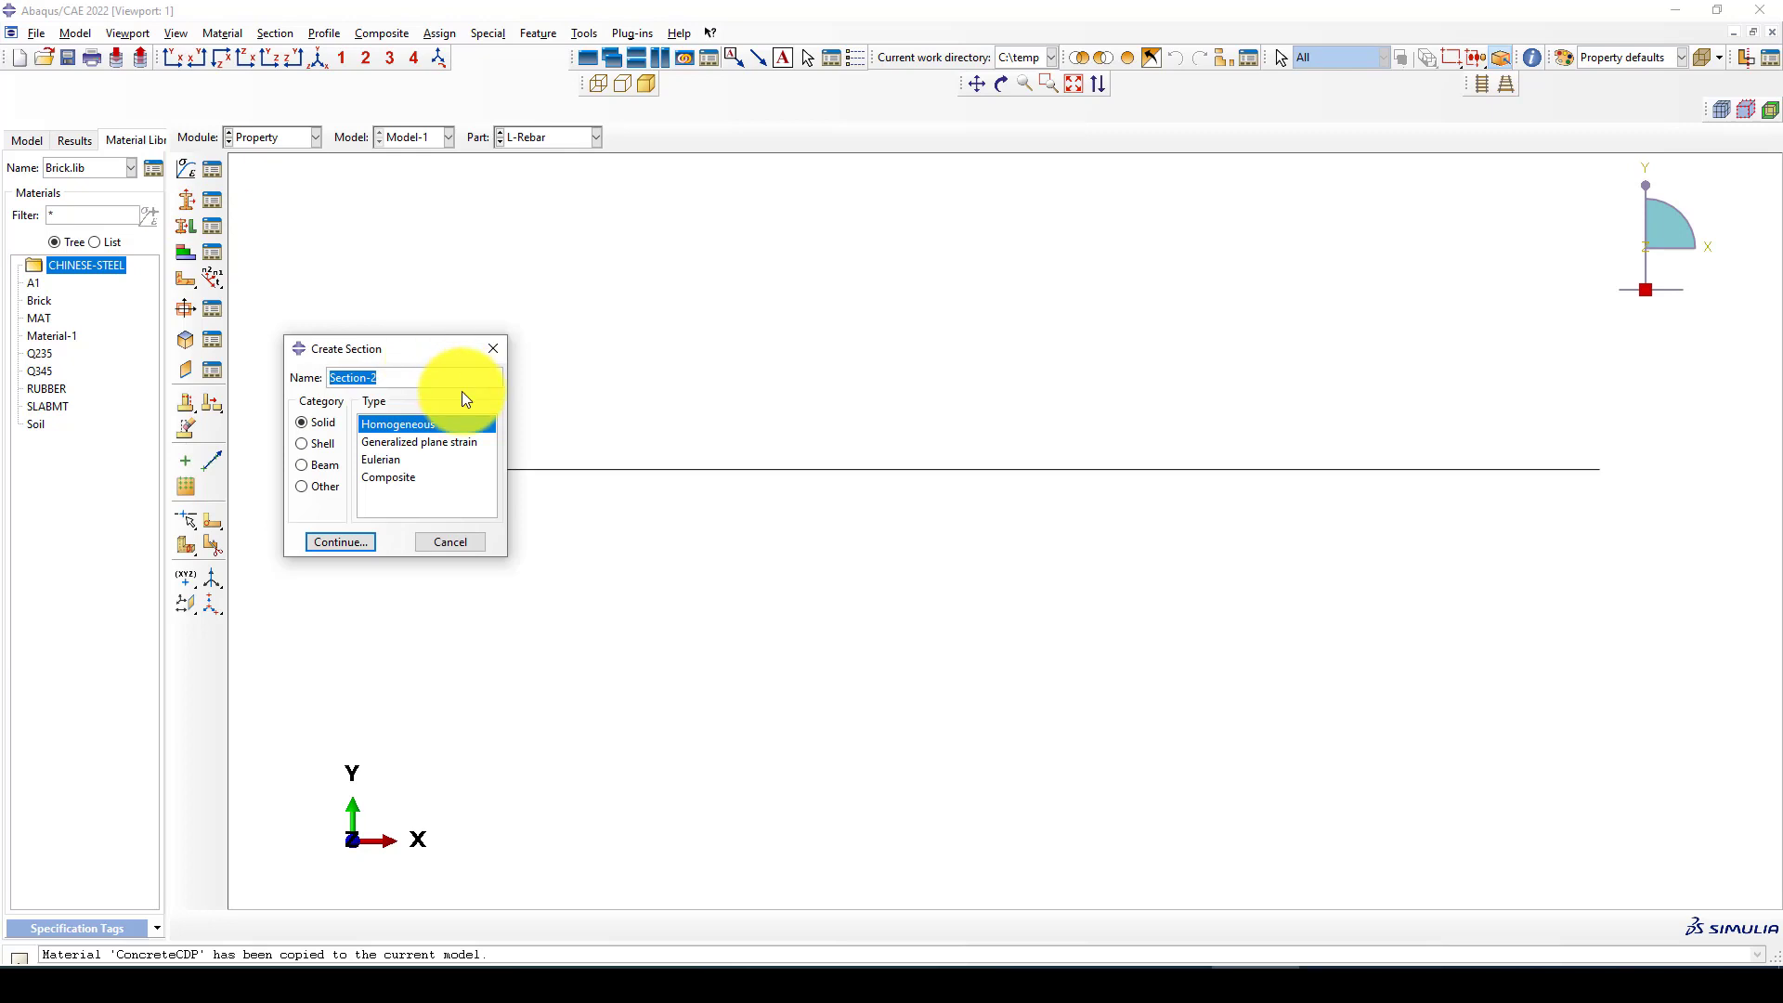
key(BackSpace)
text(L-Reabrs)
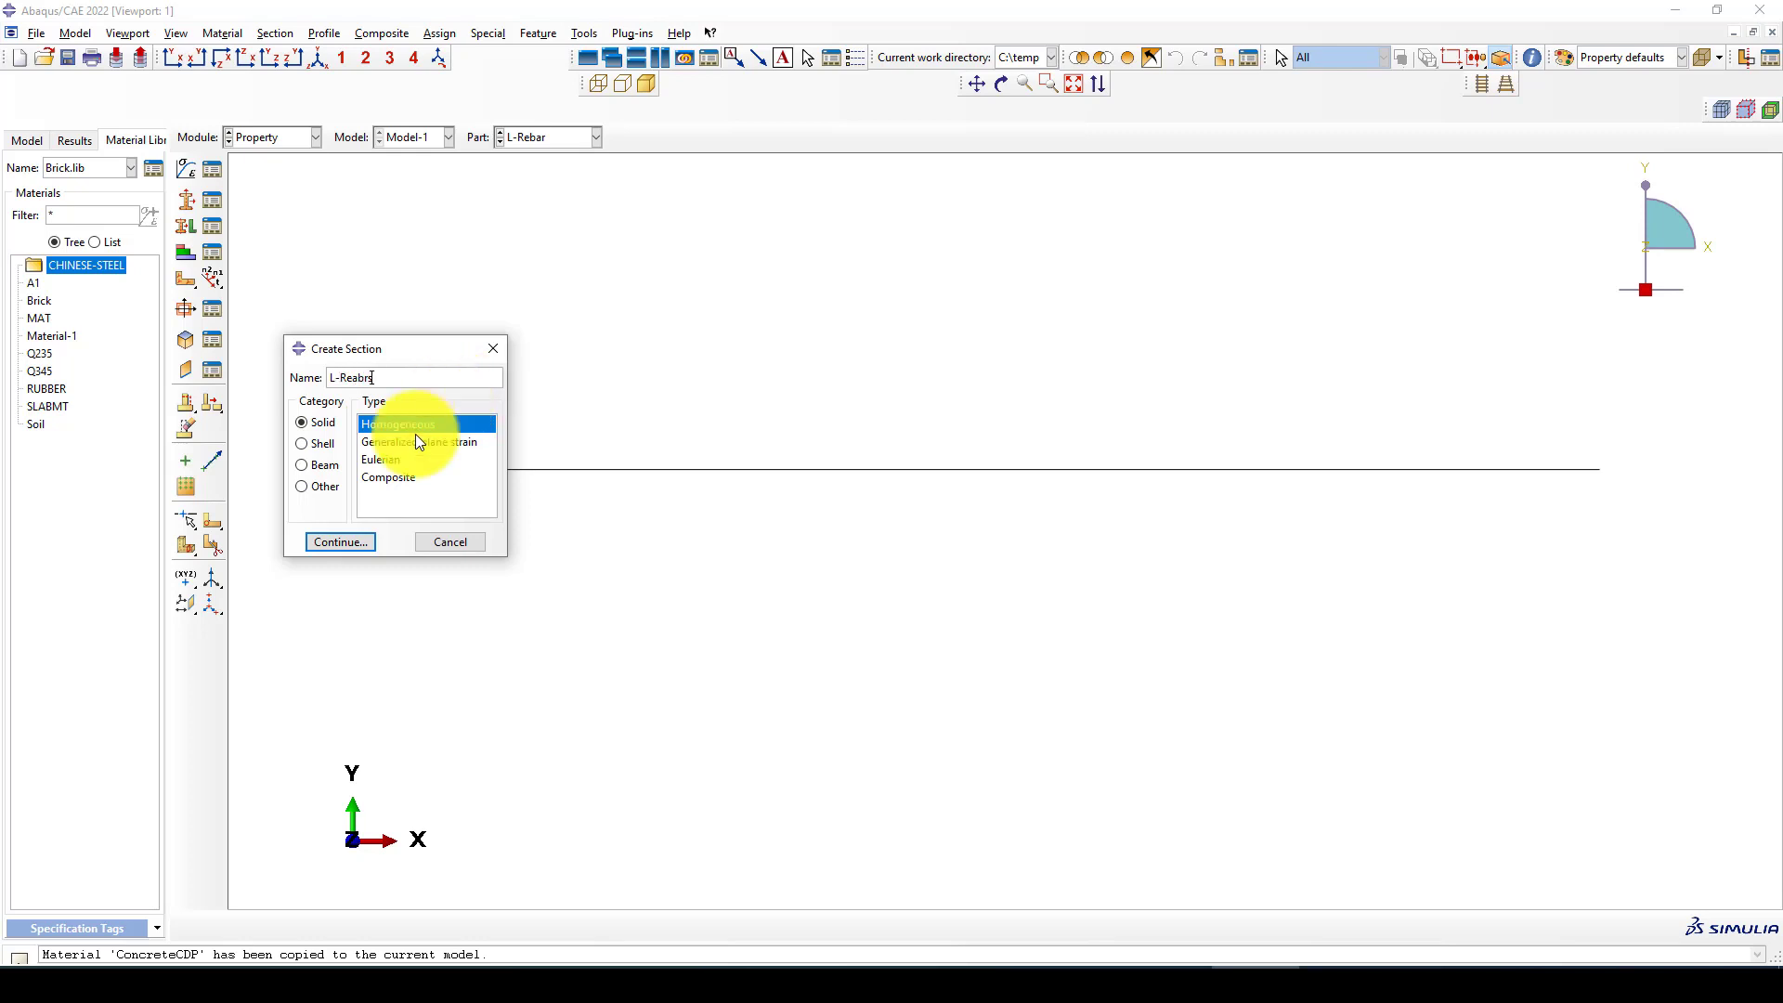
click(327, 466)
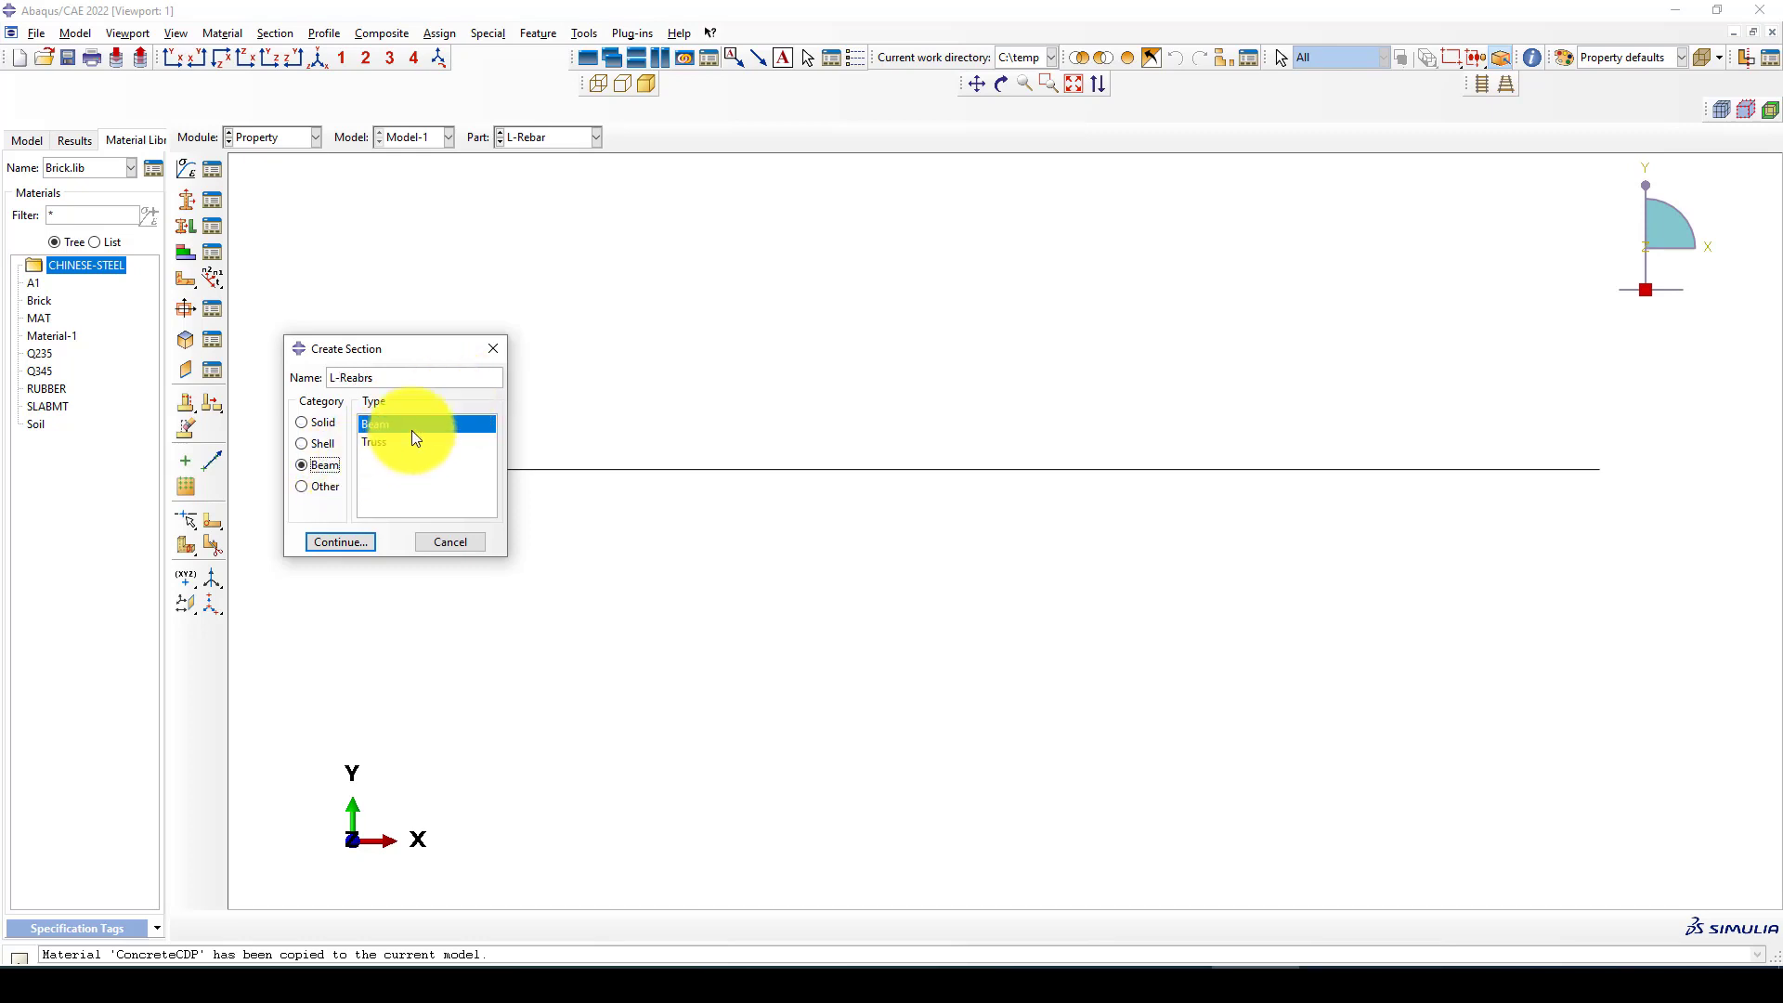
click(351, 541)
click(849, 278)
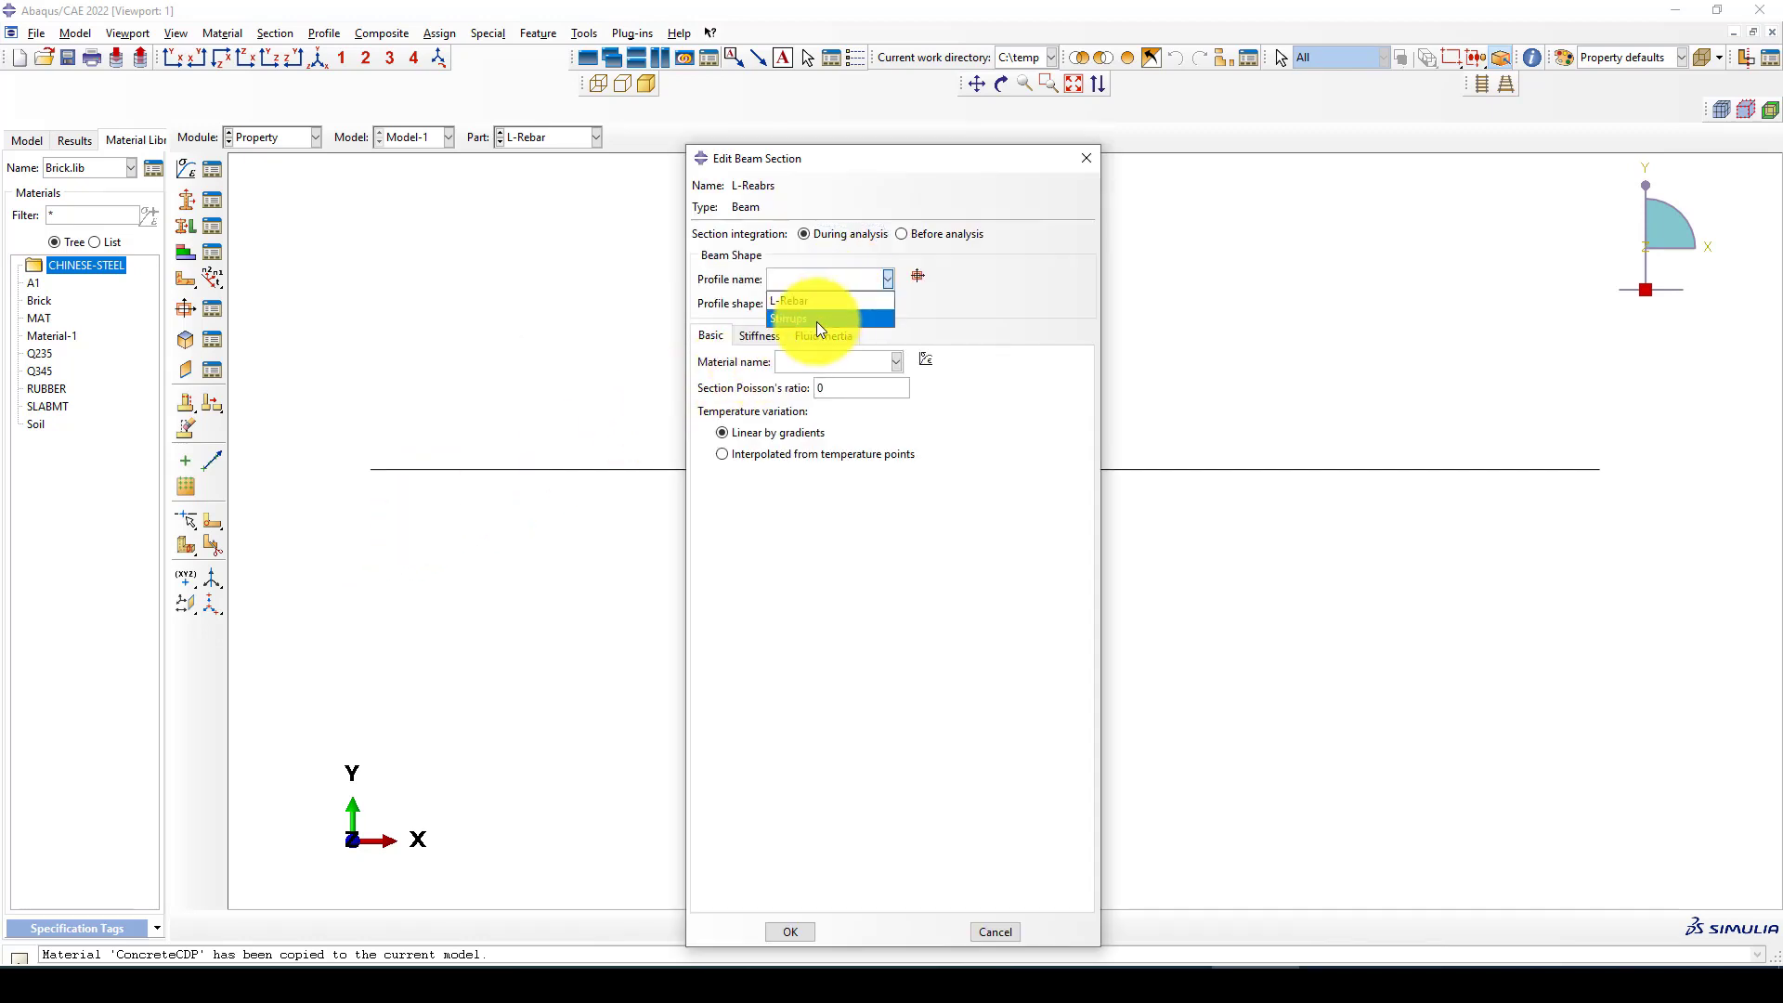
click(816, 299)
click(826, 361)
click(797, 401)
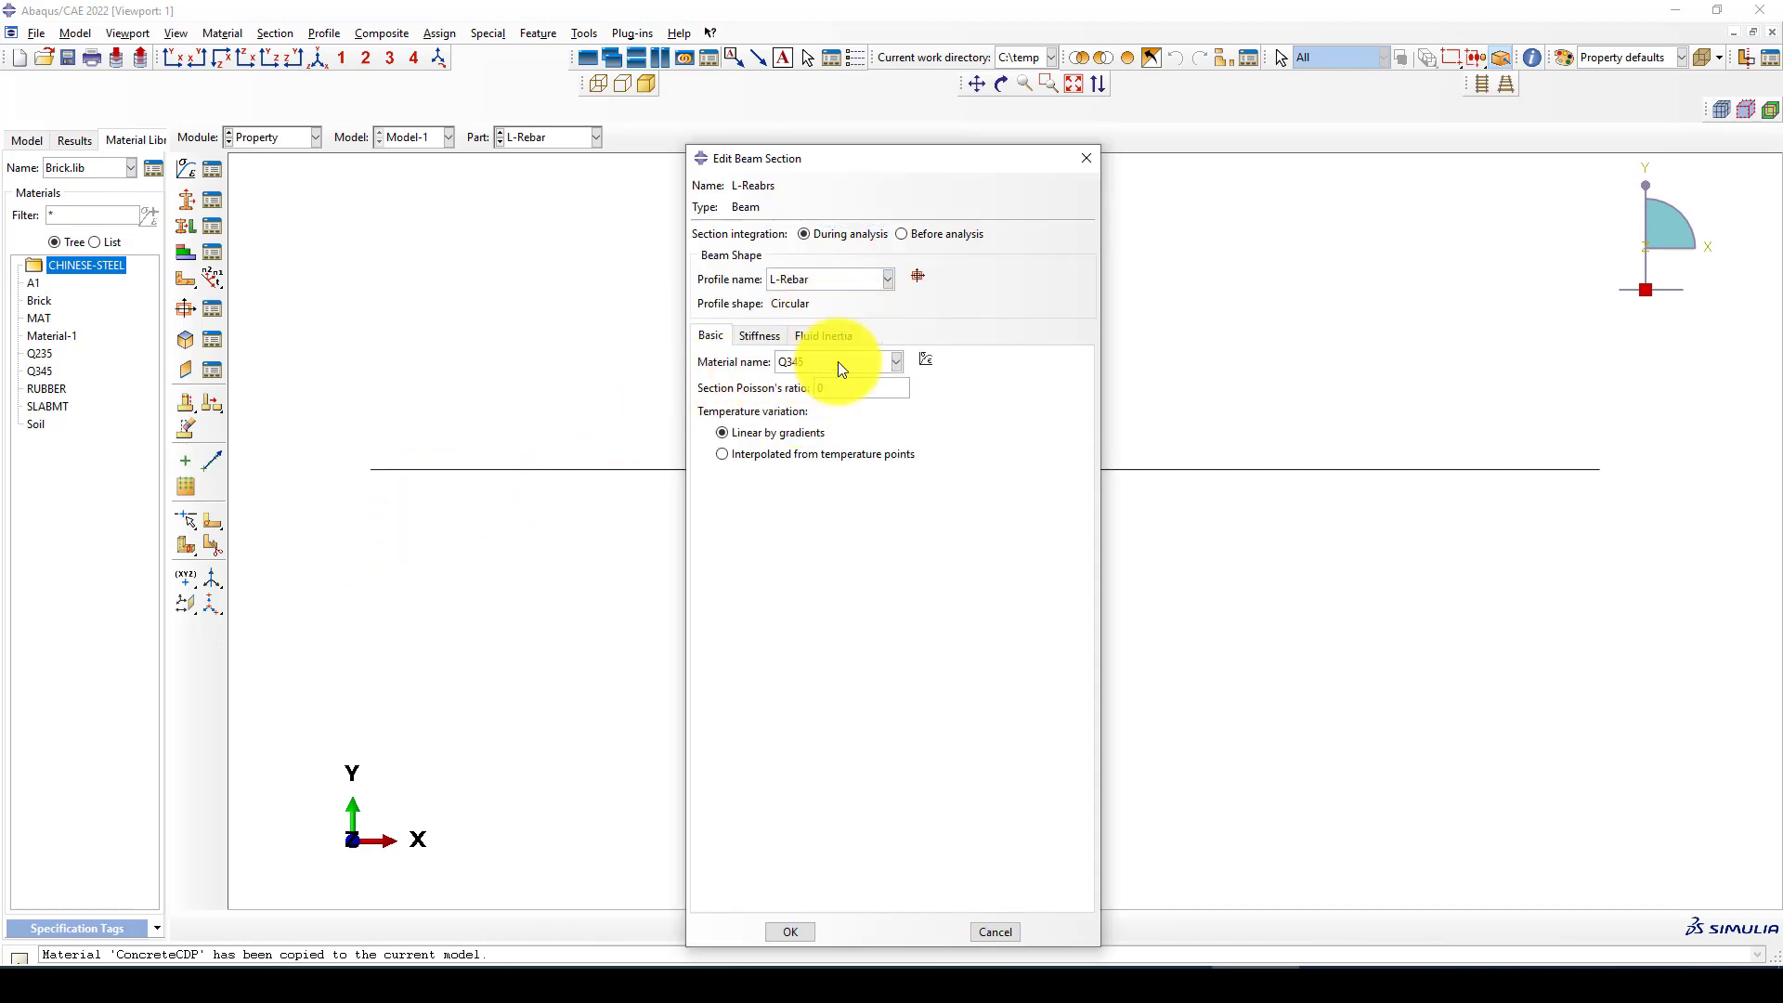
click(790, 929)
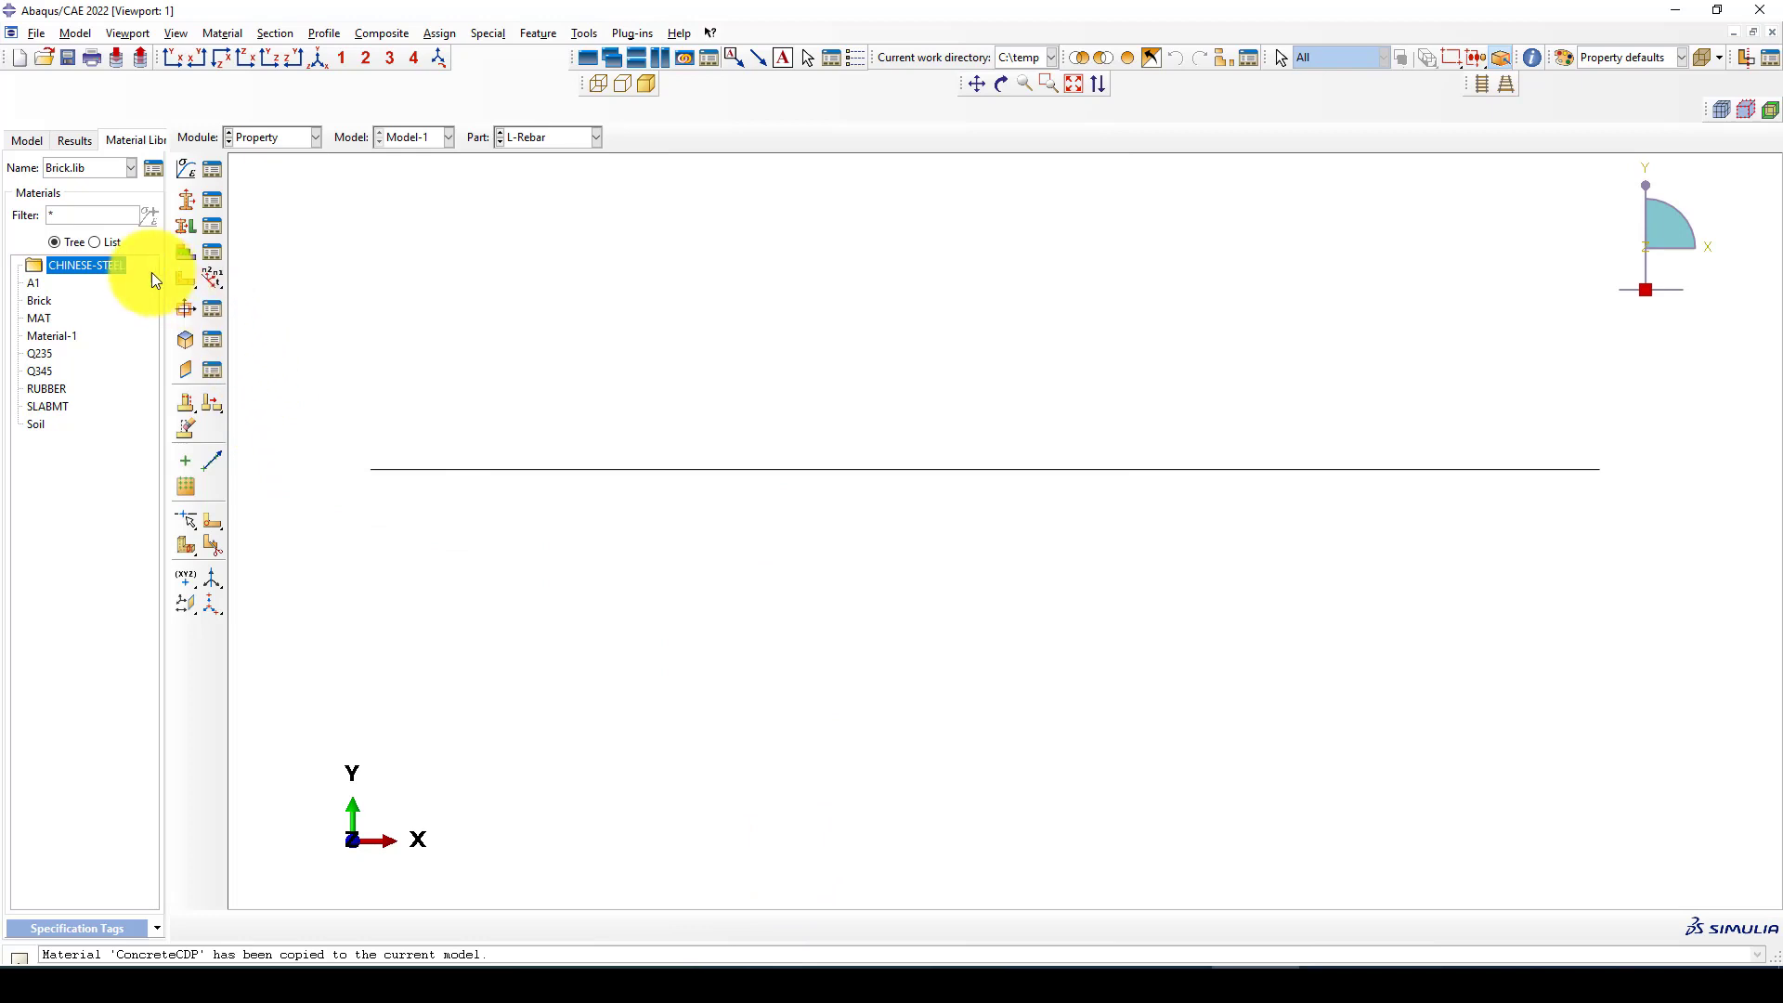
Create a beam section named Stirrups with the Stirrups profile and the material Q345
click(193, 205)
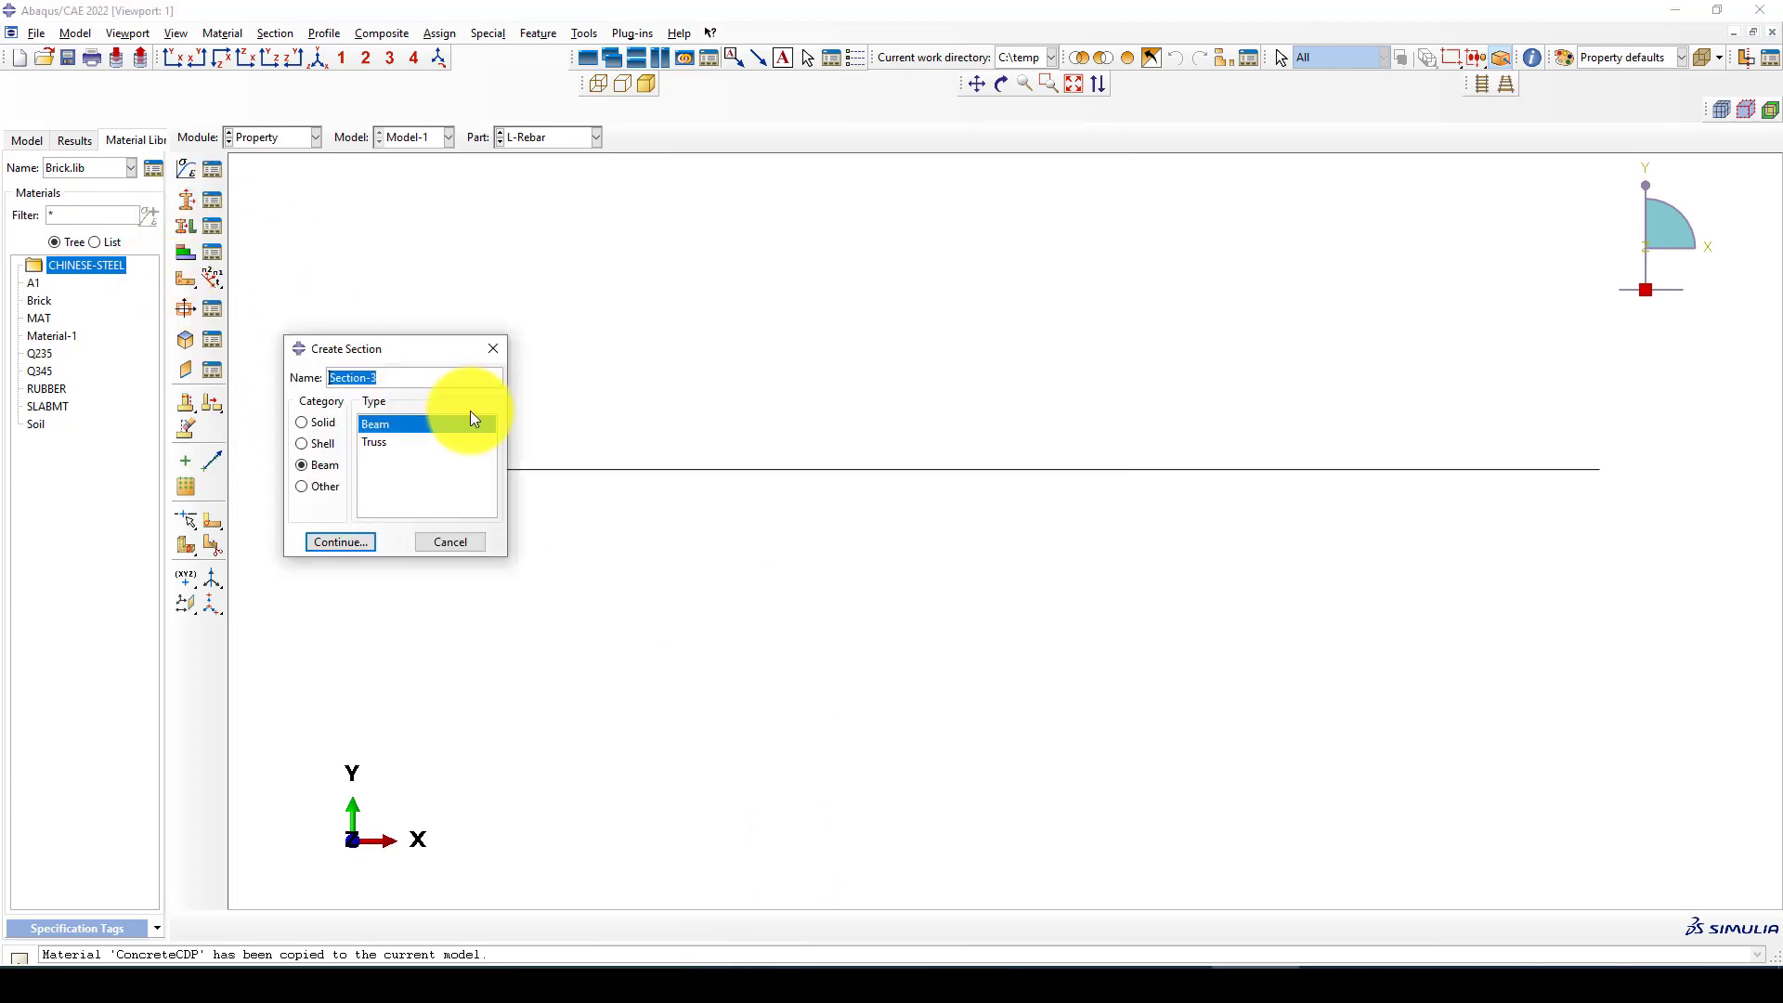
text(Stirrups)
click(333, 541)
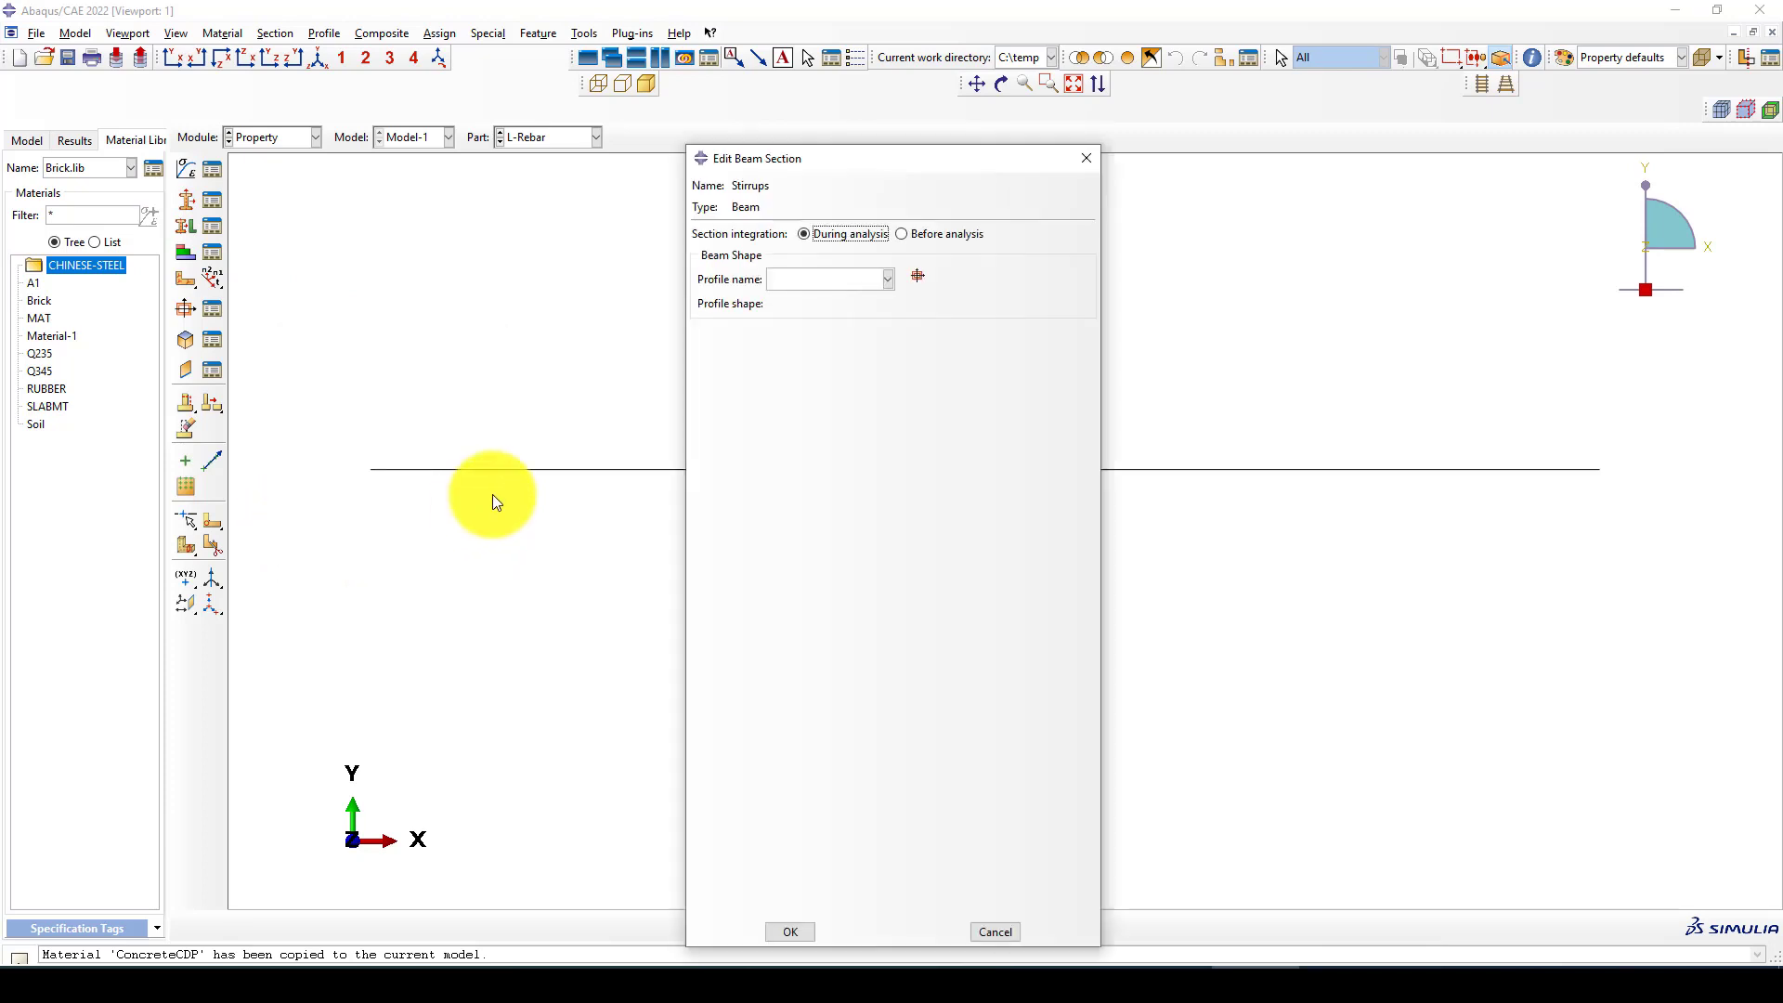
click(826, 278)
click(782, 316)
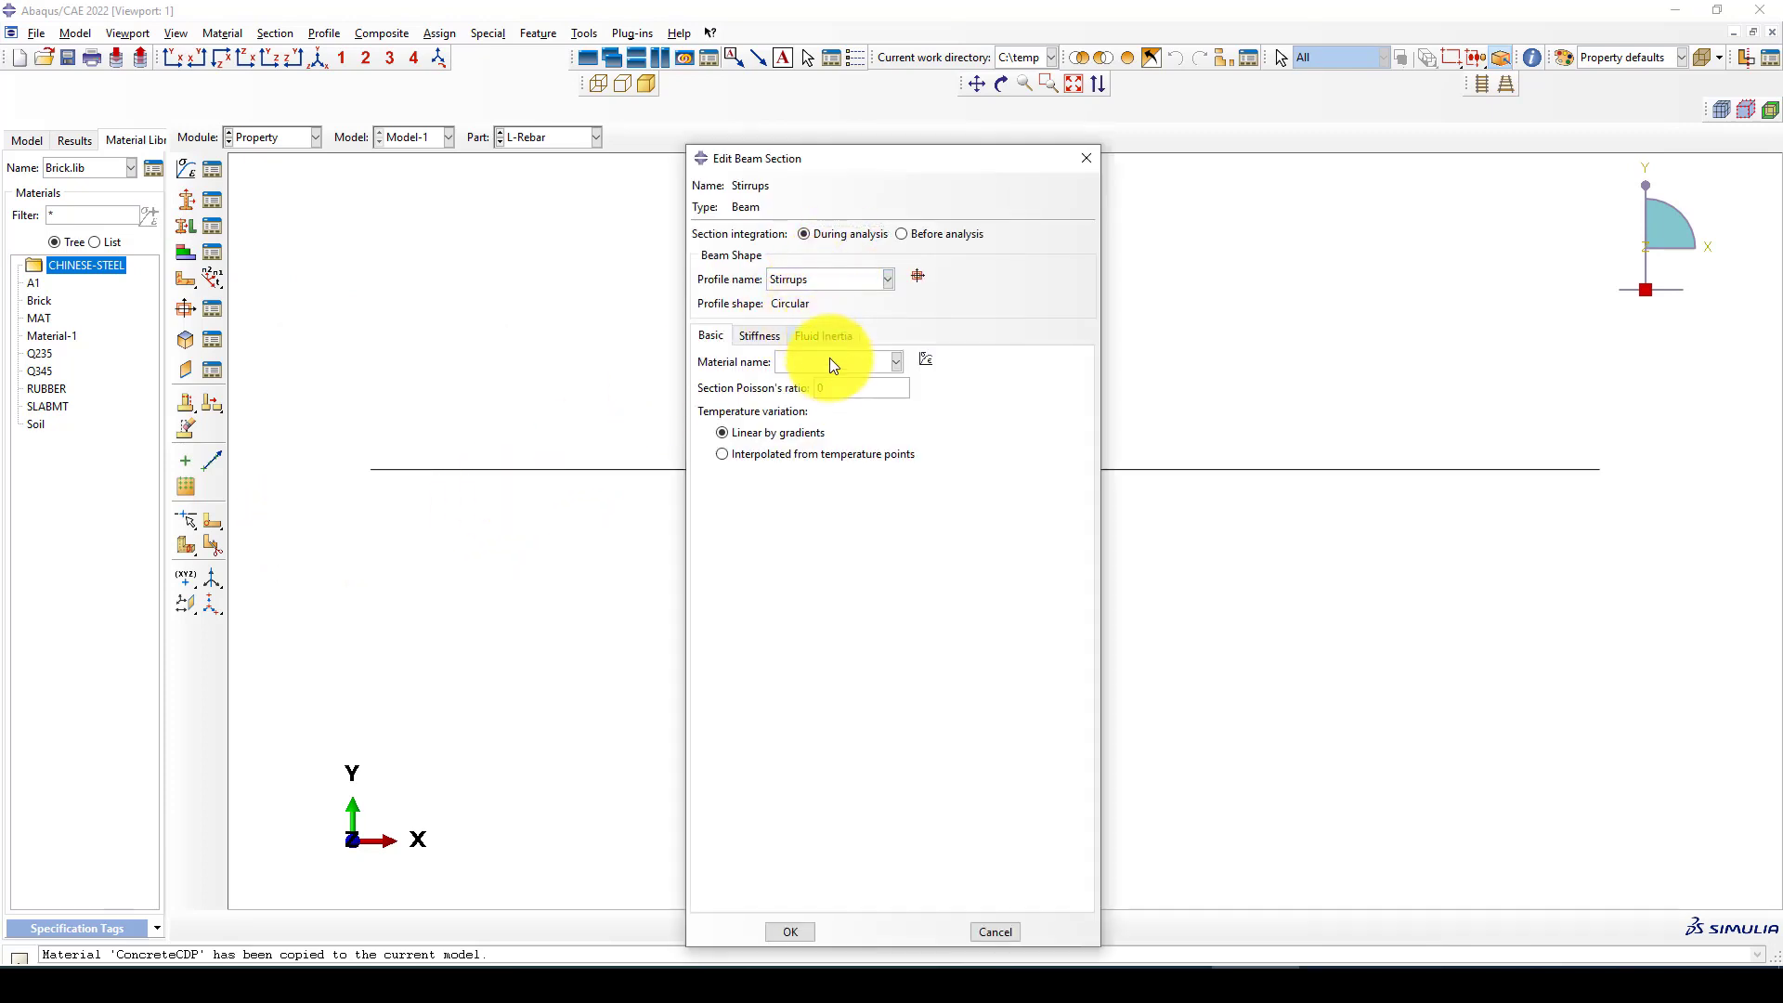
click(826, 362)
click(800, 398)
click(785, 930)
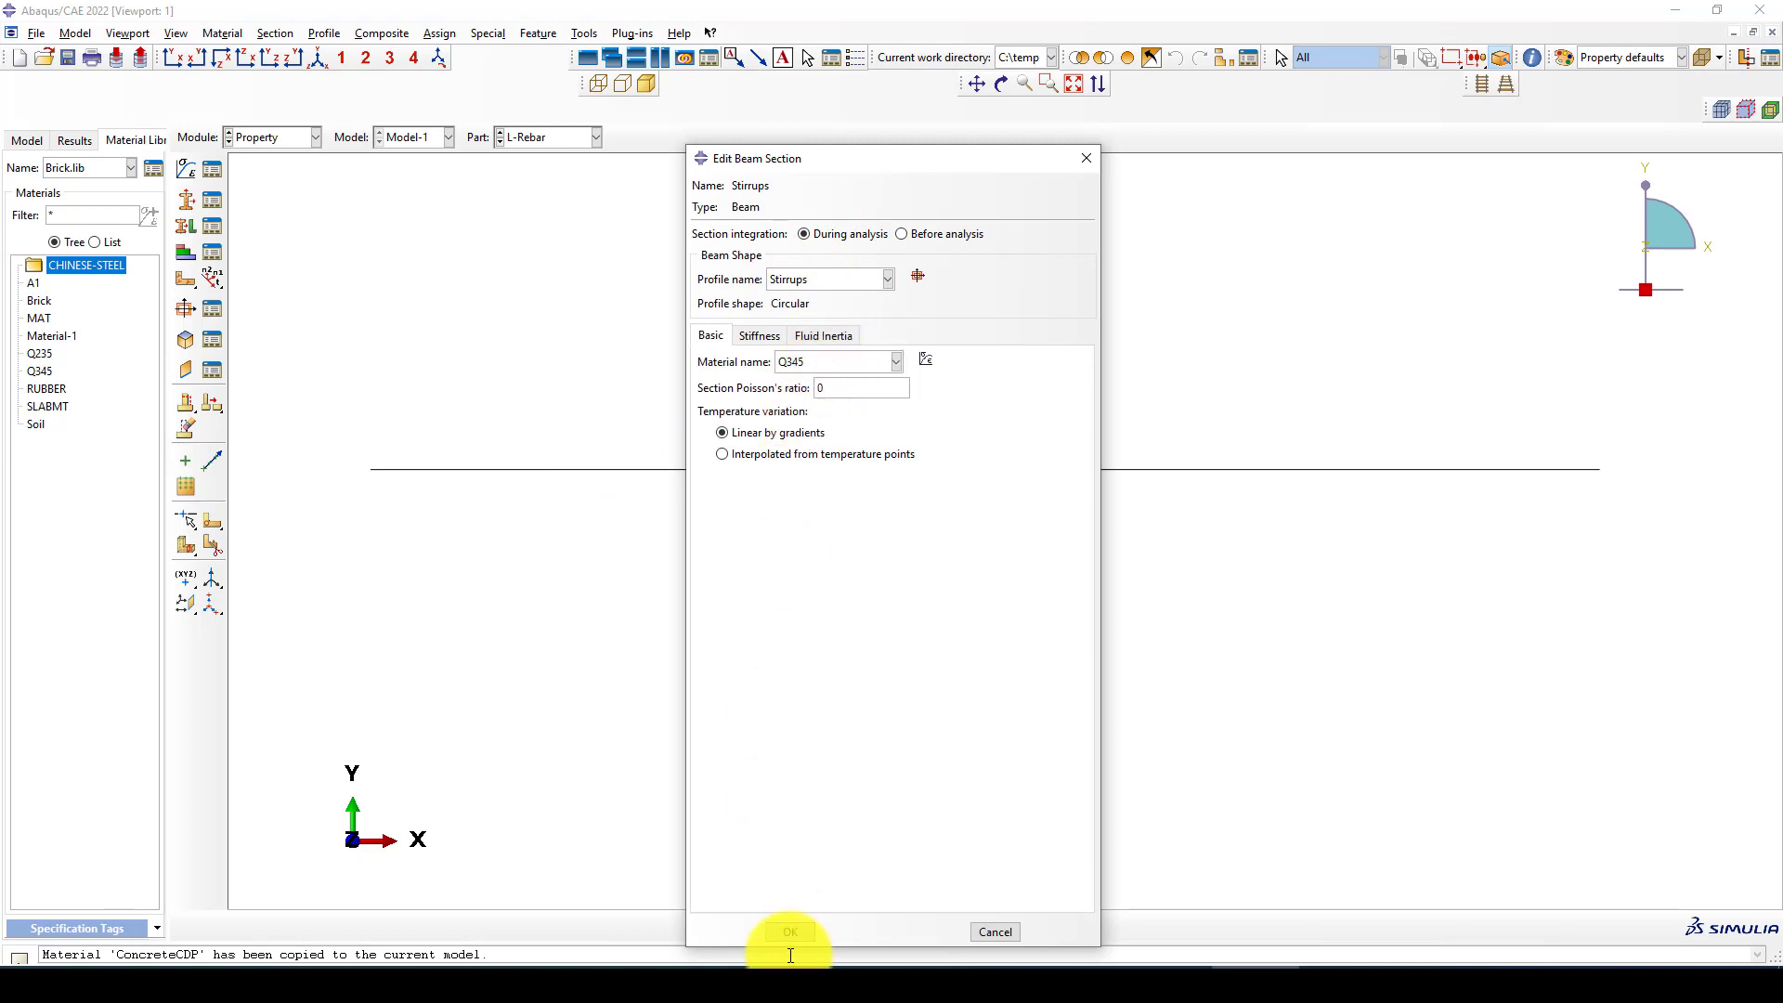
Assign the L-Reabrs section to the whole line of the L-Rebar part without creating a set
scroll(688, 437, down, 1)
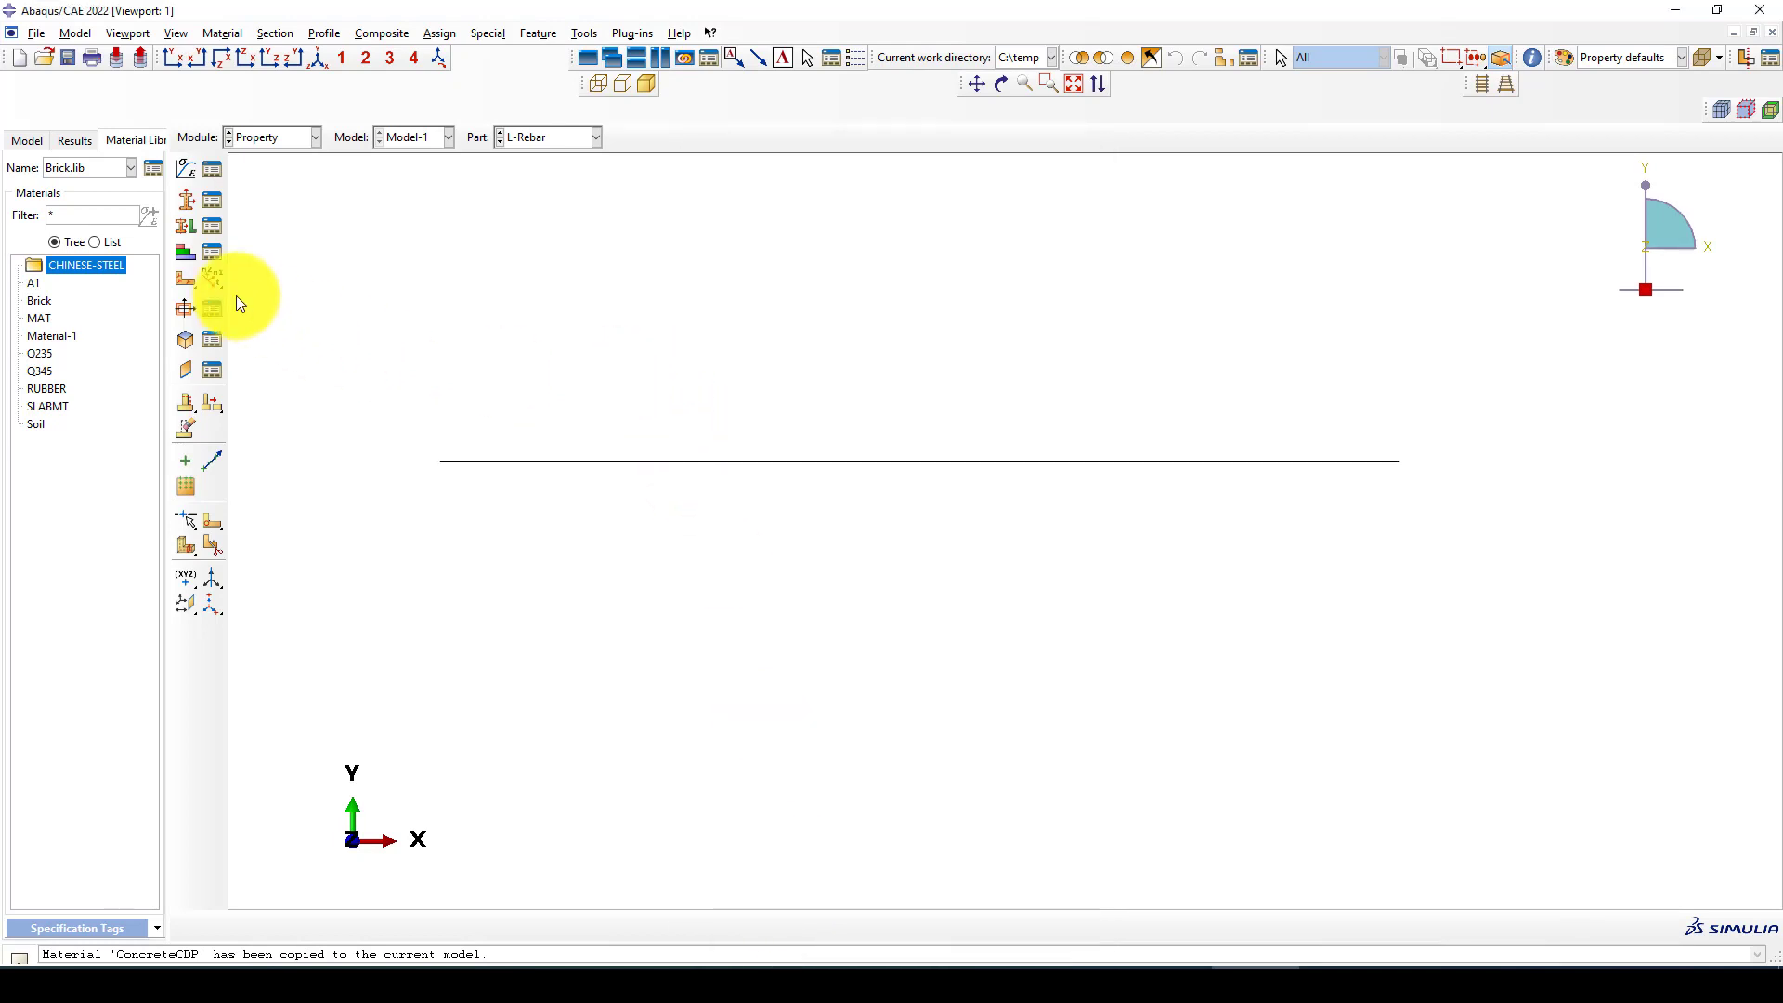
click(184, 228)
drag(738, 407, 883, 569)
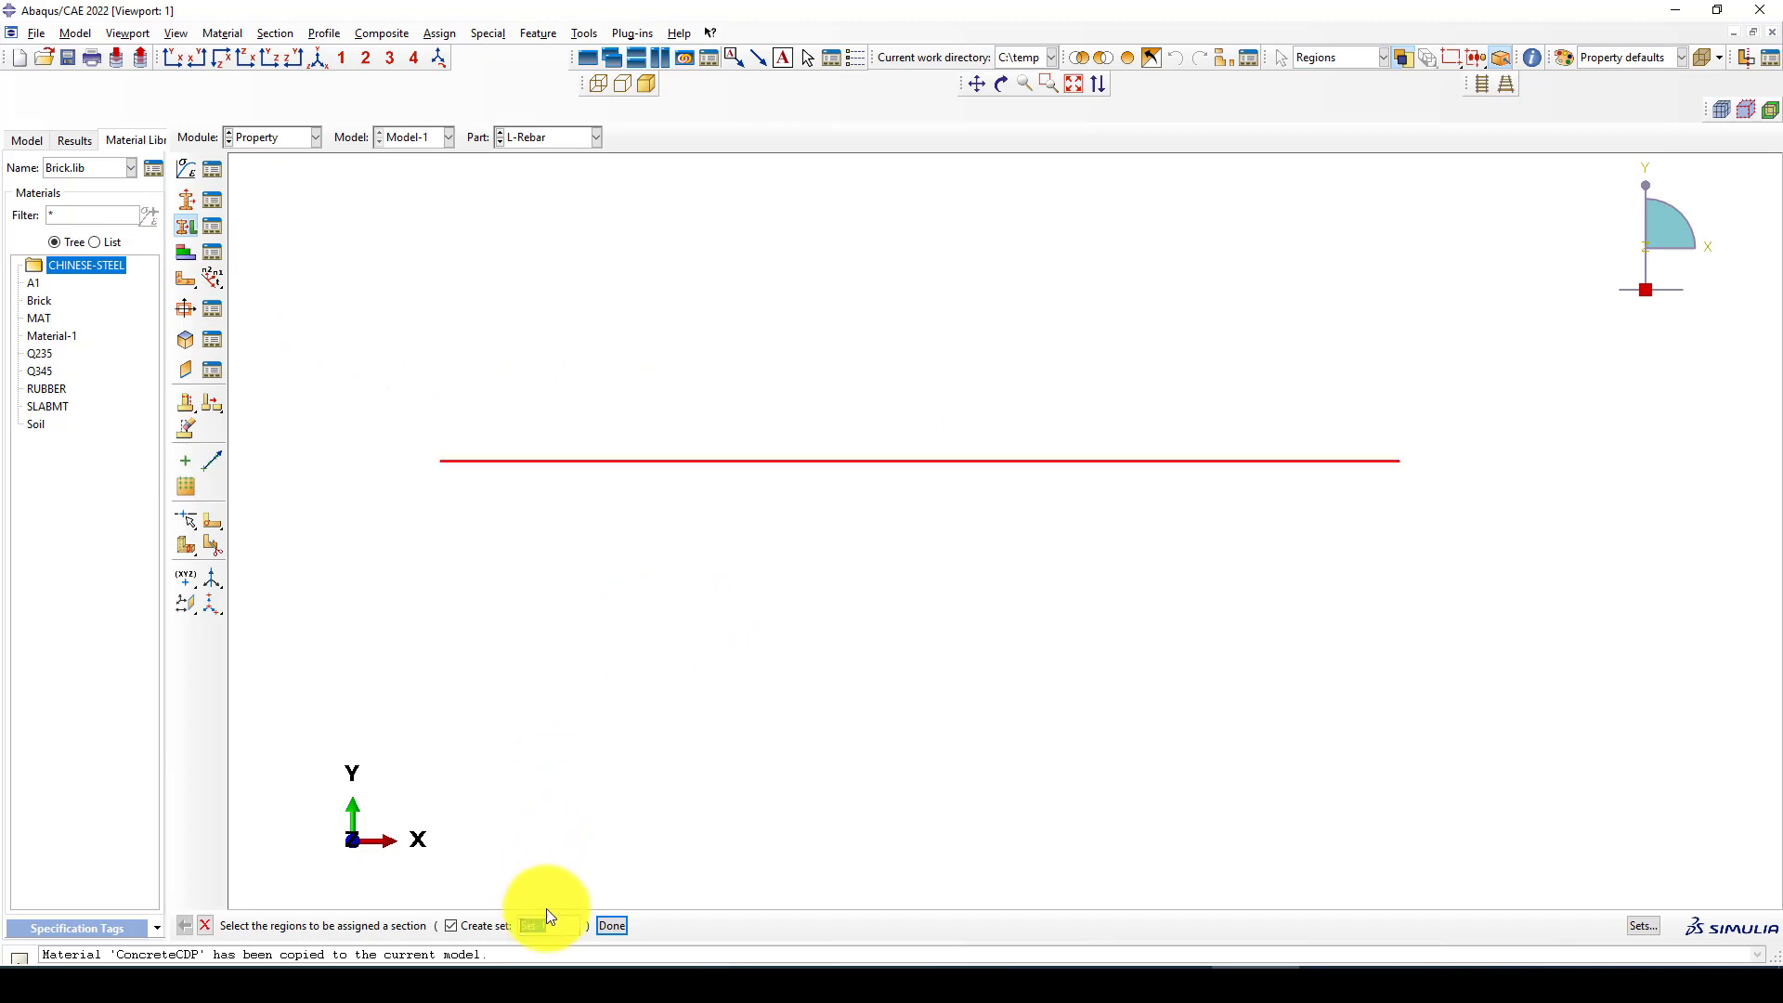
click(457, 927)
middle_click(607, 493)
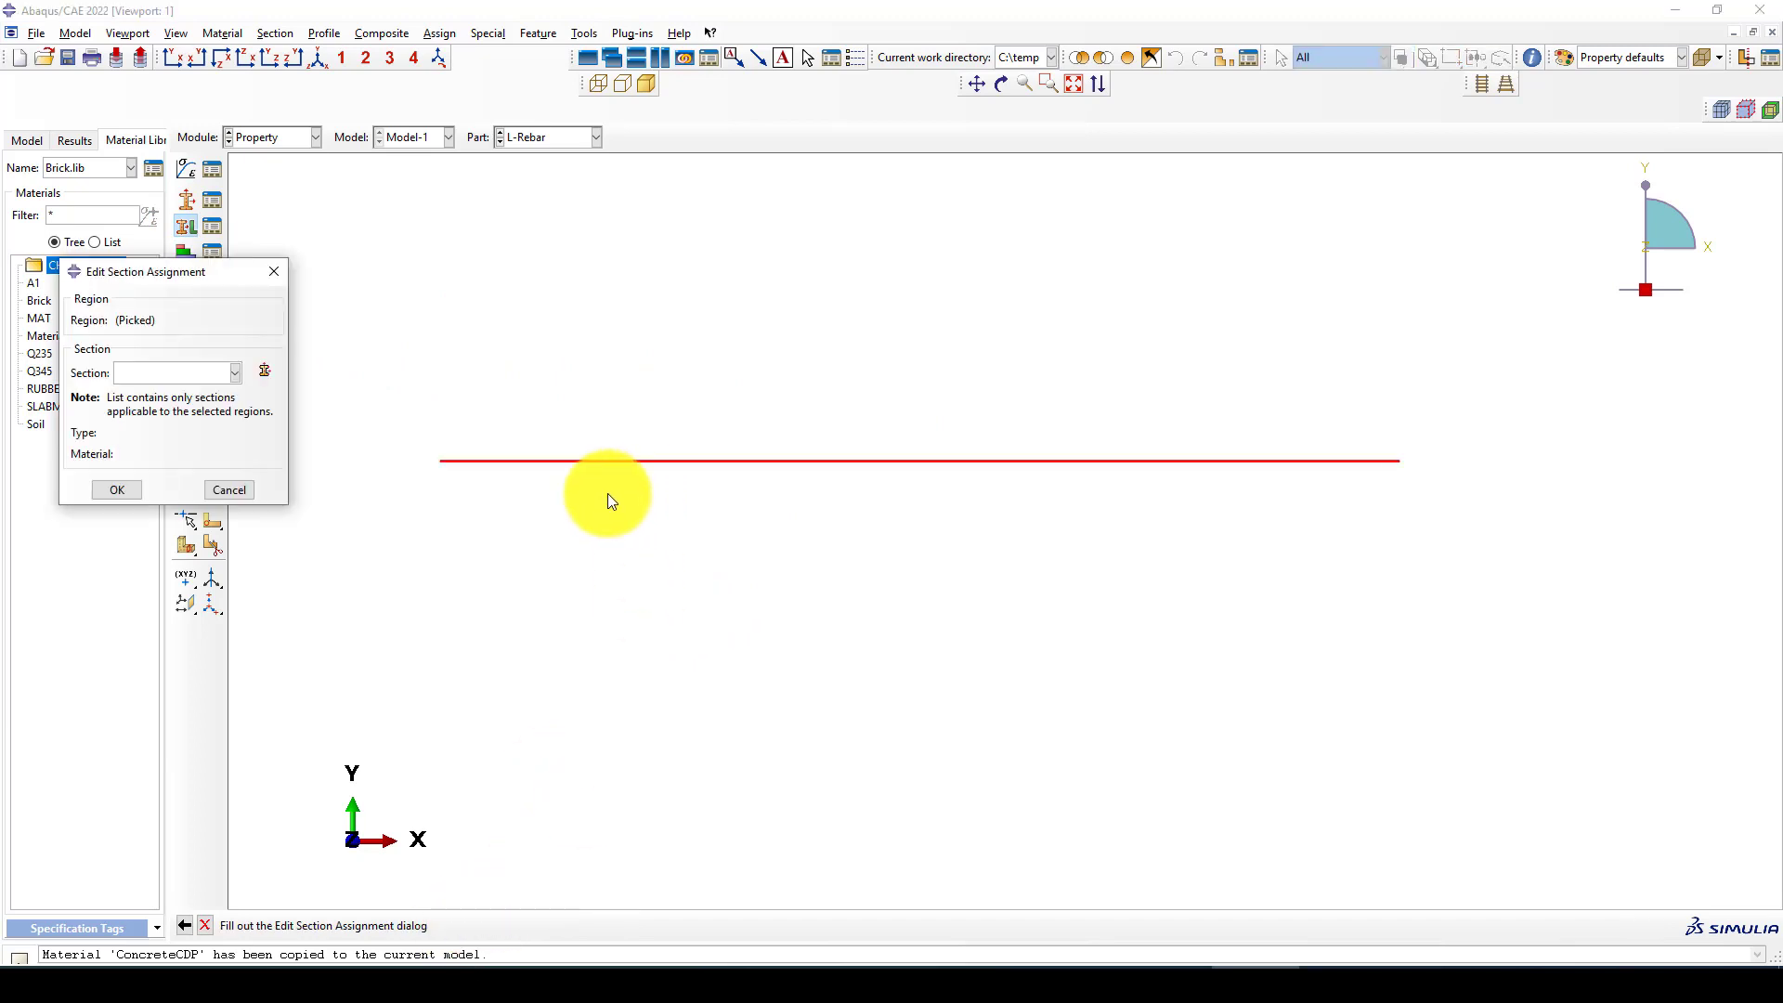
click(184, 374)
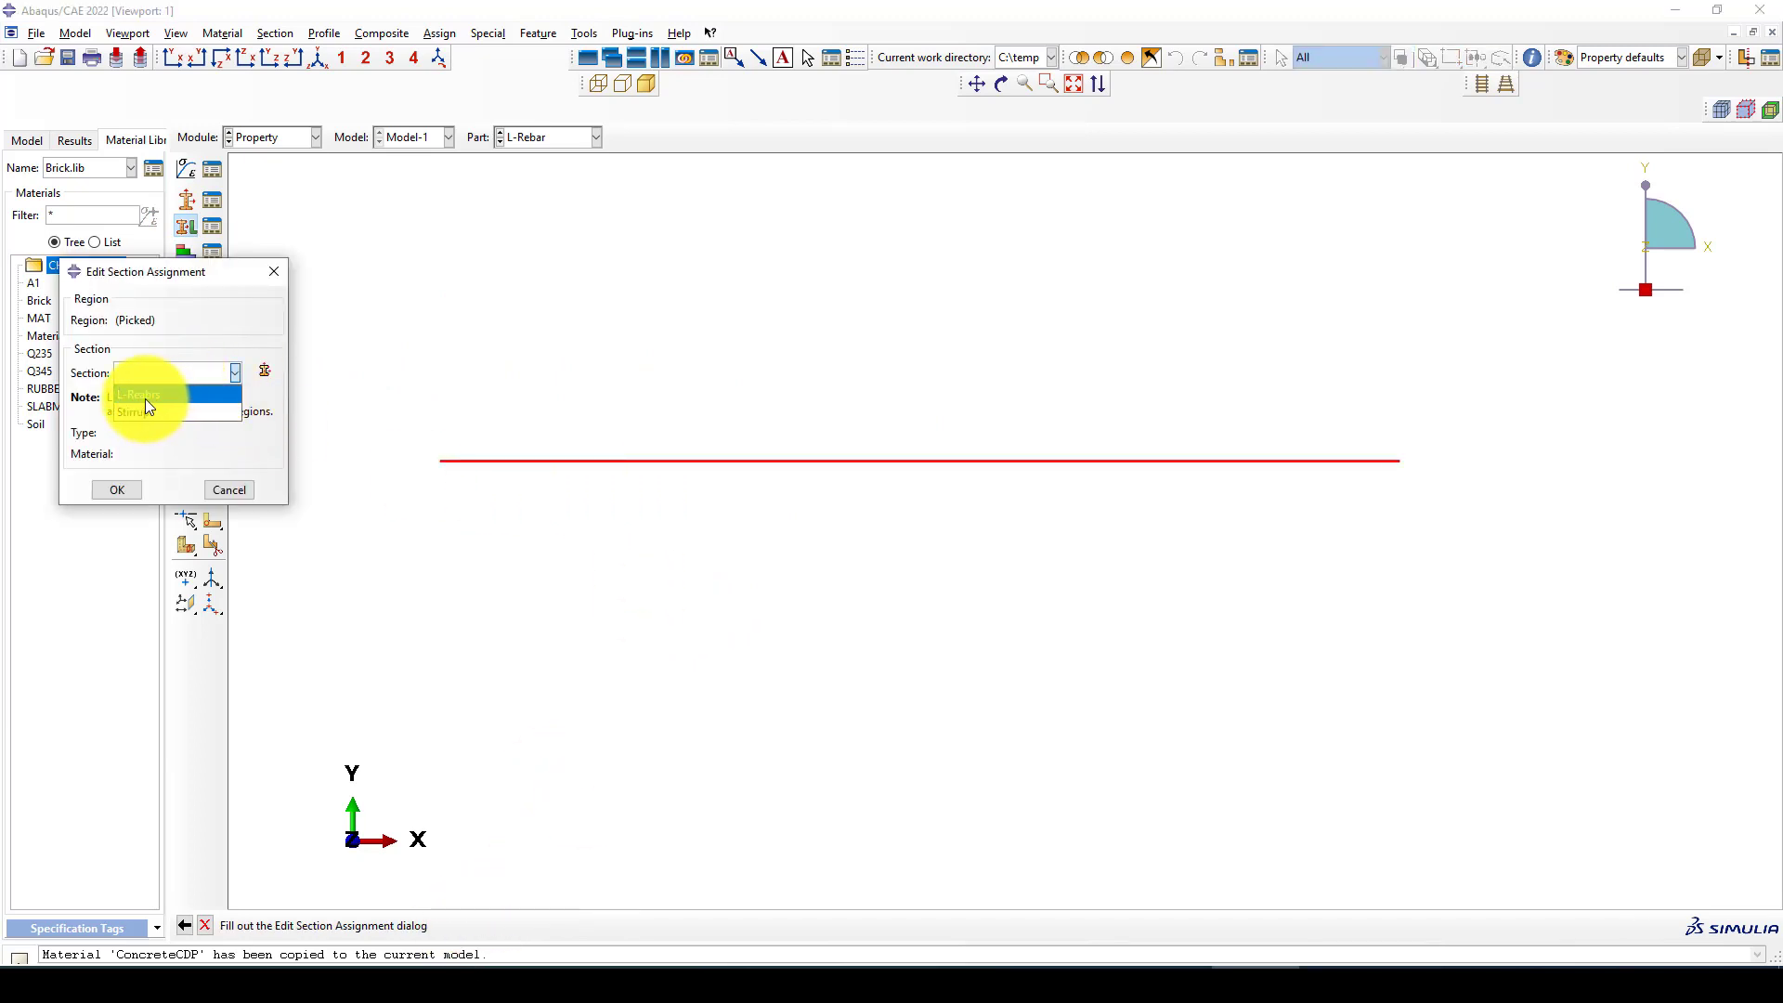
click(145, 398)
click(130, 490)
Switch to the Stirrups part and assign the Stirrups section to all four of its edges
click(518, 139)
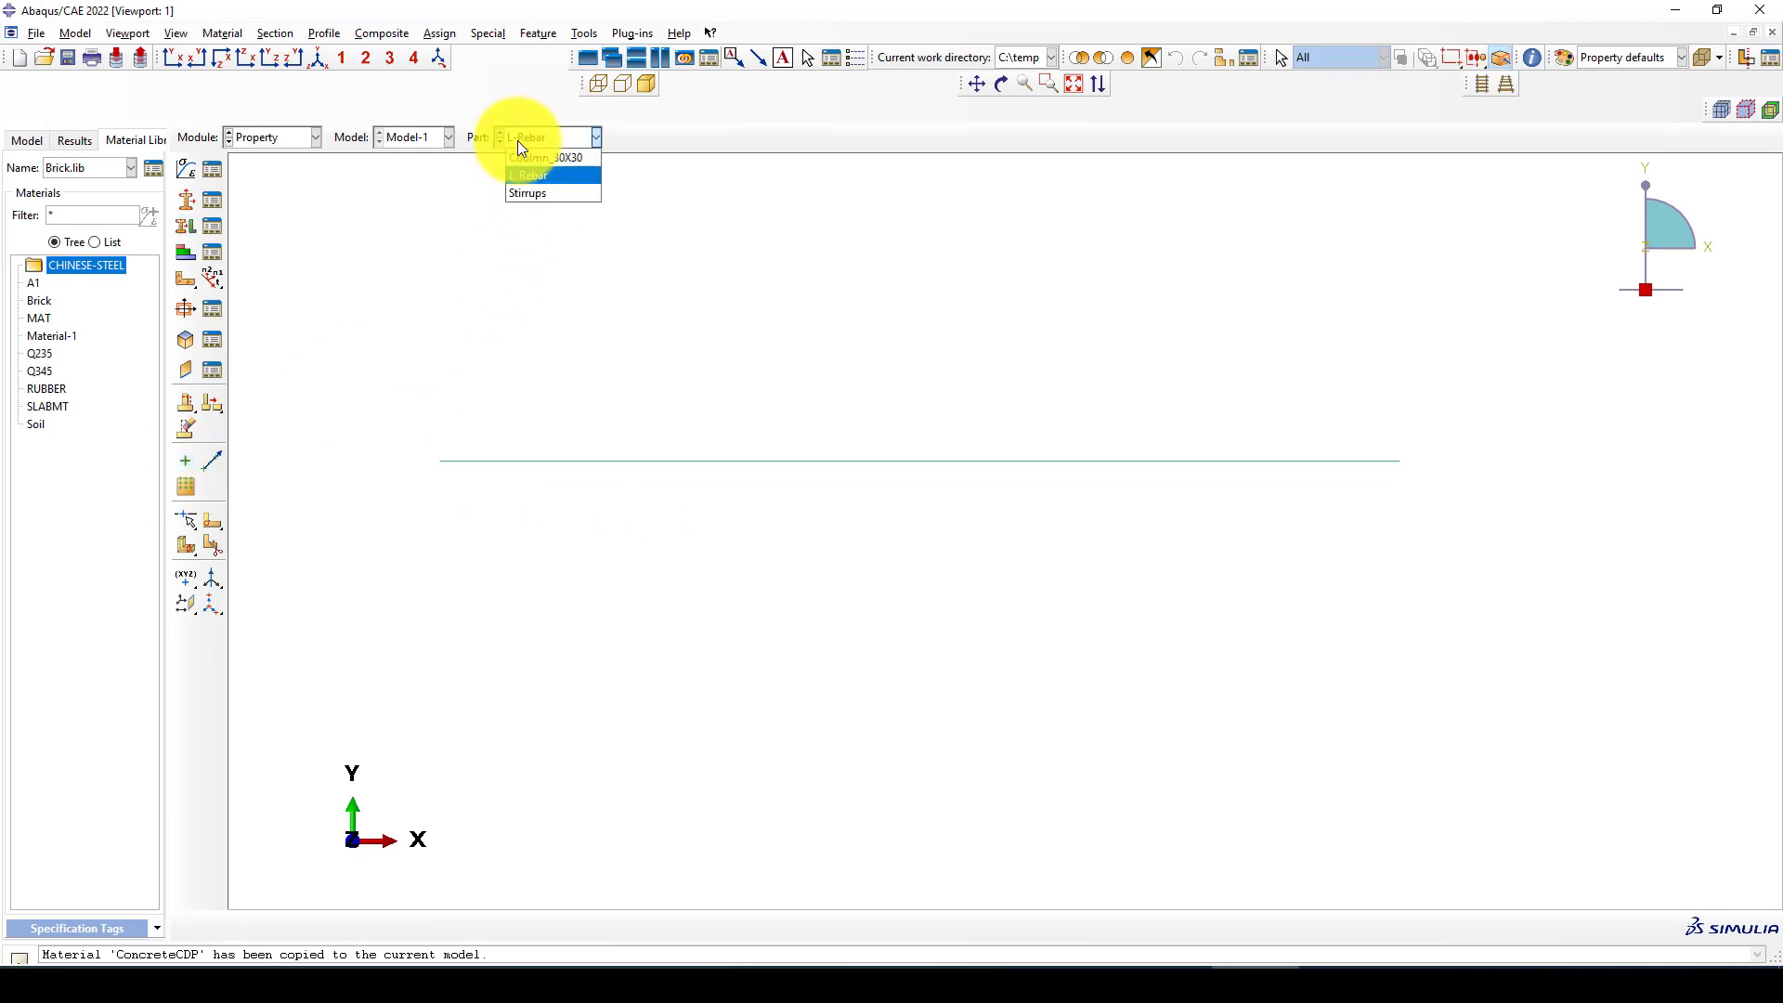
click(529, 193)
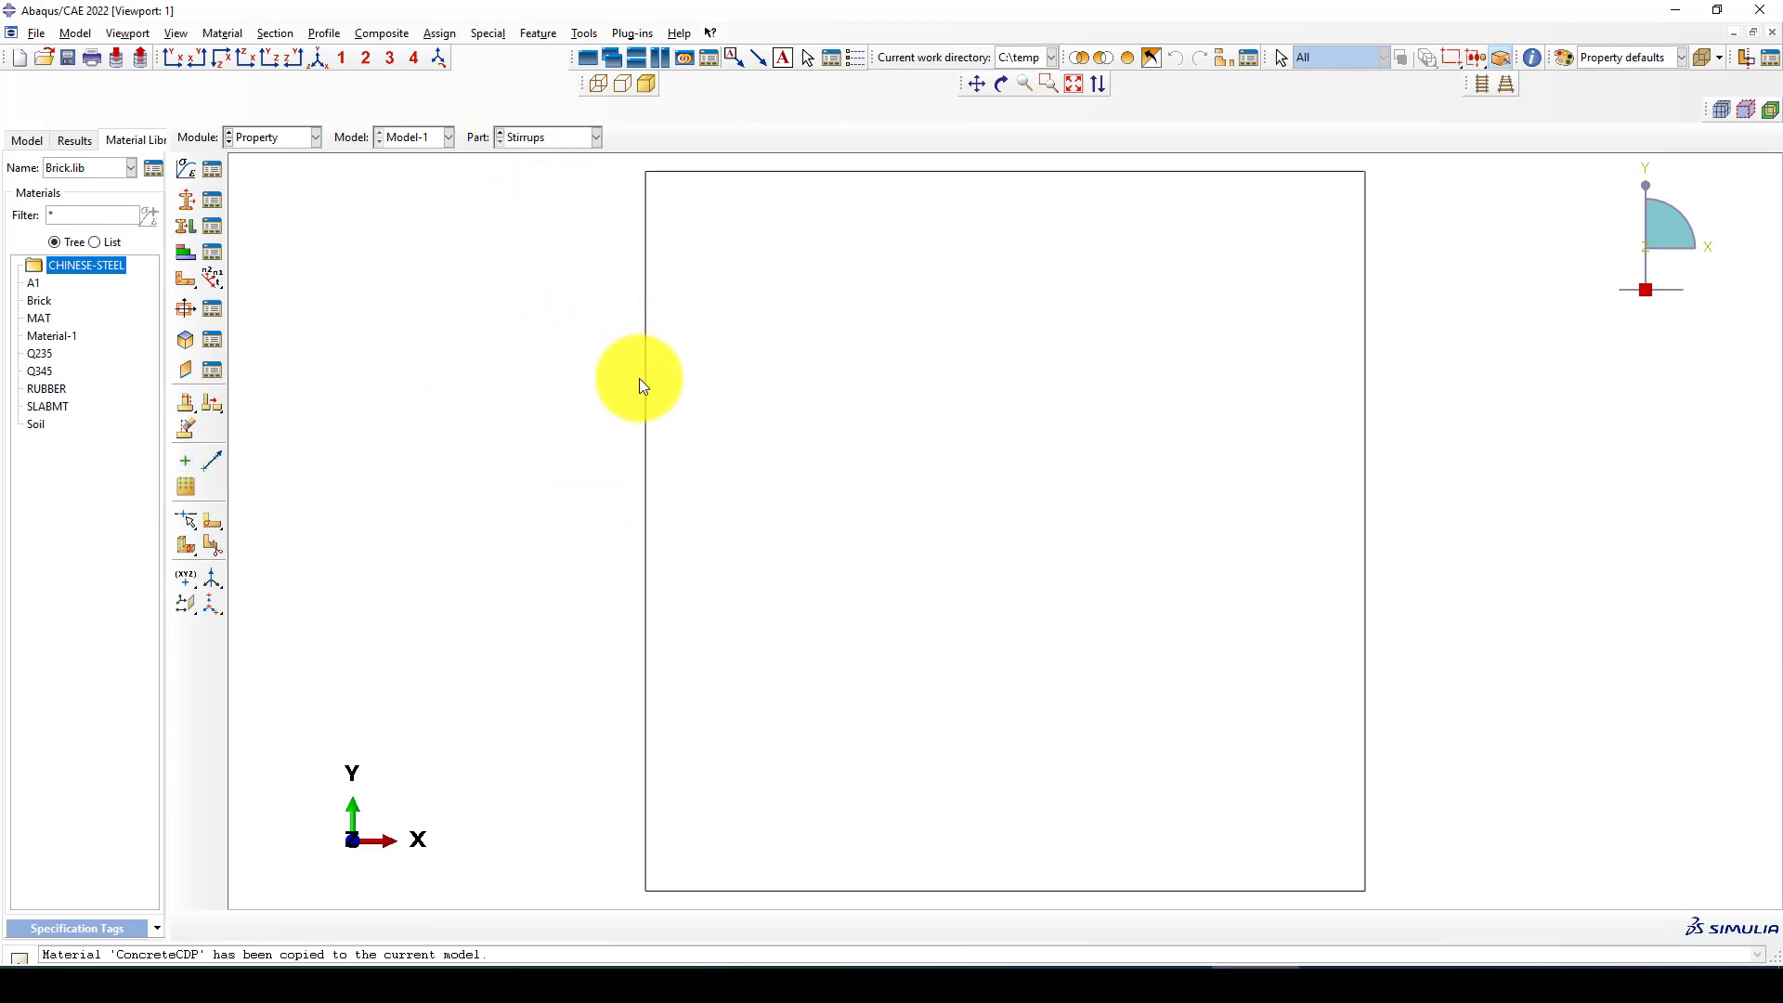
click(191, 226)
drag(577, 188, 1258, 763)
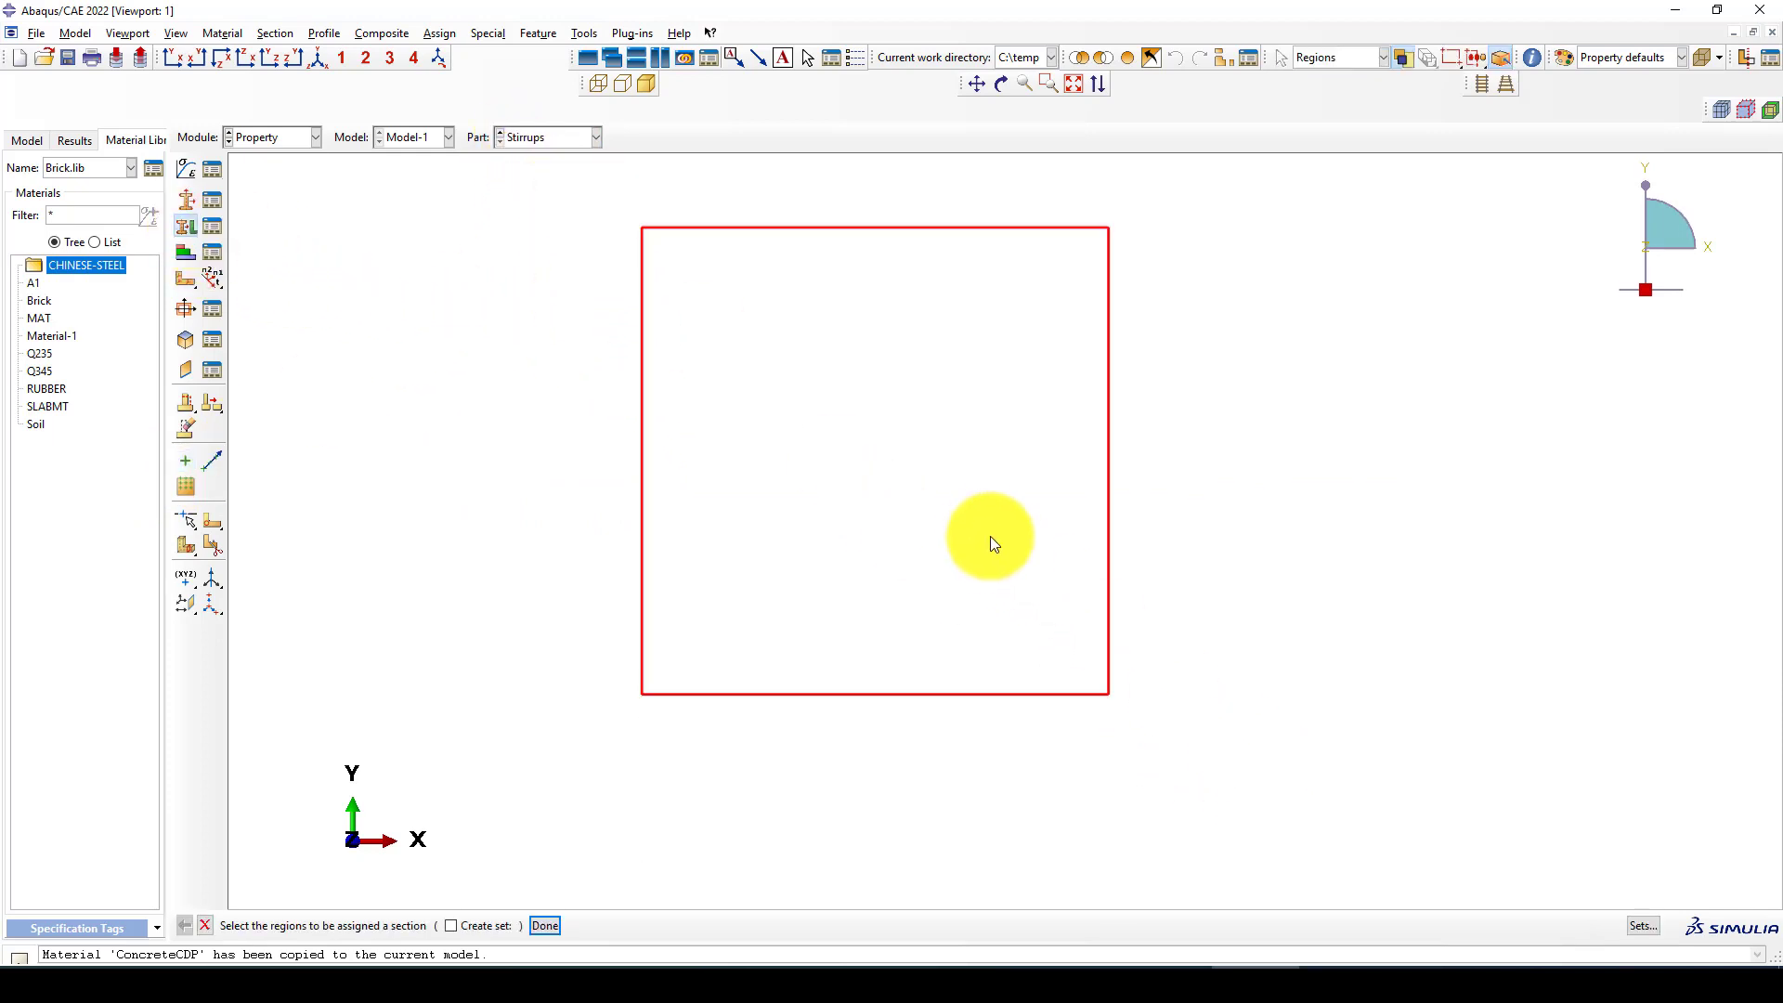
middle_click(987, 531)
click(171, 372)
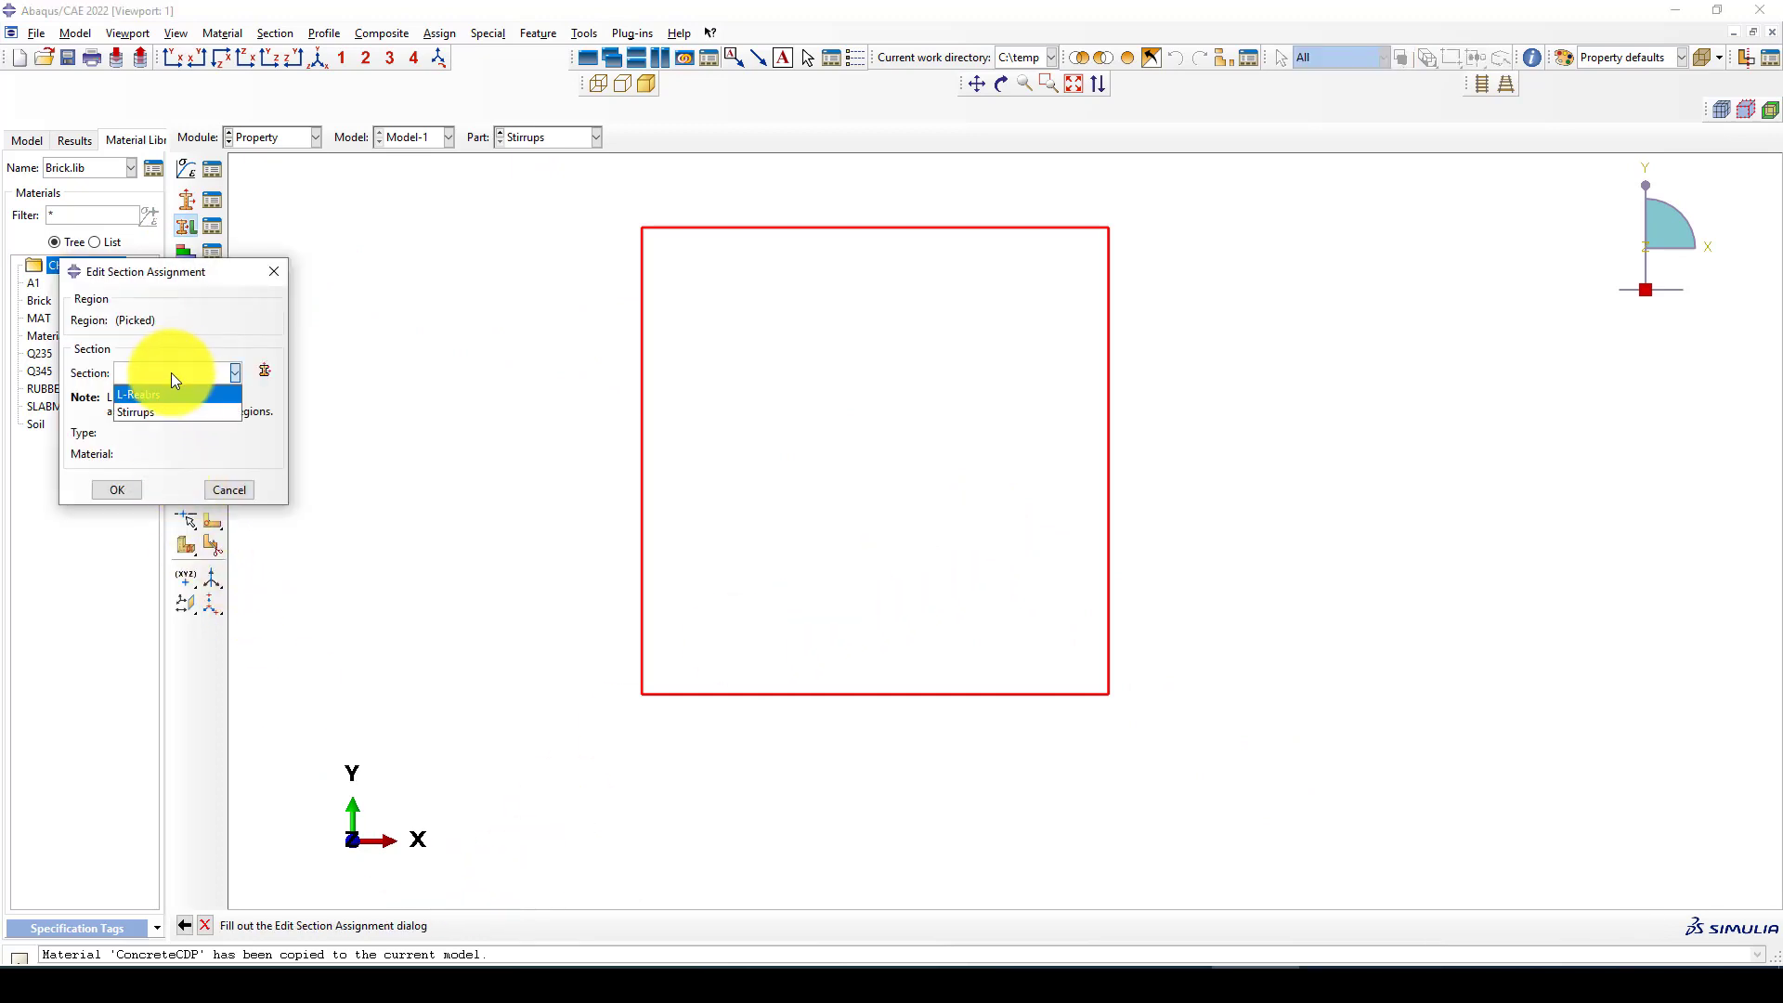
click(148, 408)
click(117, 489)
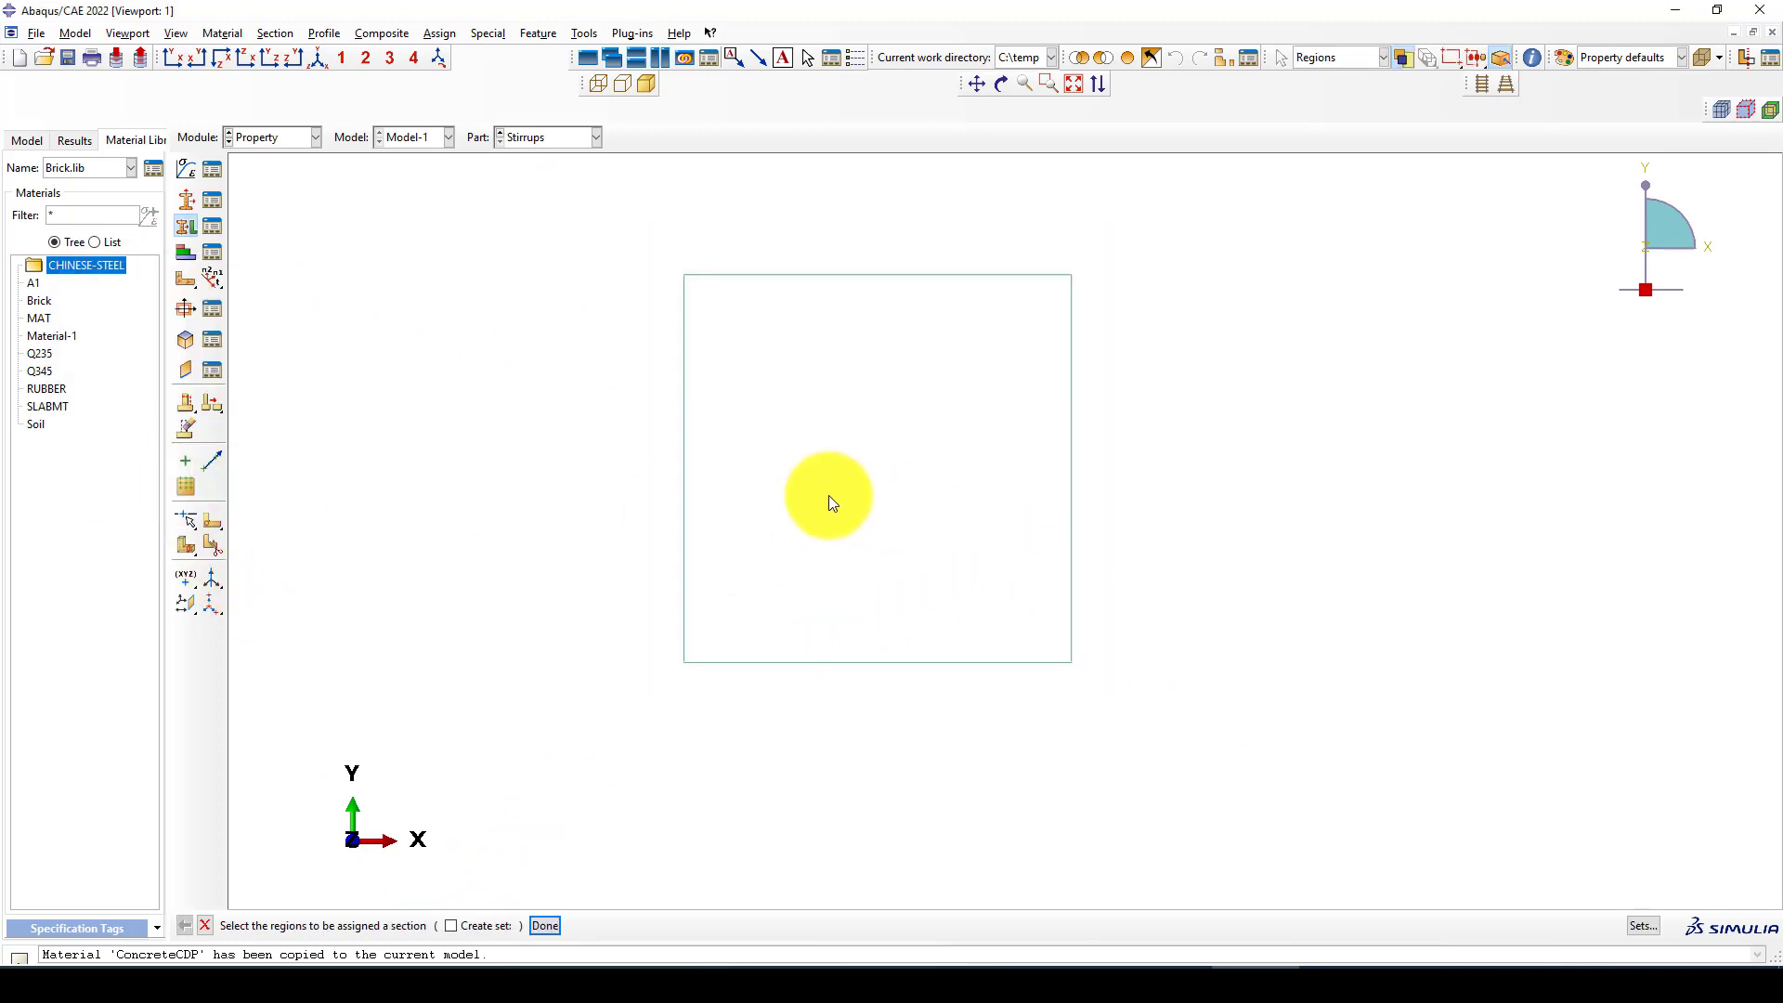
Assign a beam orientation to all four edges of the Stirrups part with n1 direction 0.0,0.0,-1.0
click(213, 277)
drag(589, 221, 1240, 694)
middle_click(358, 365)
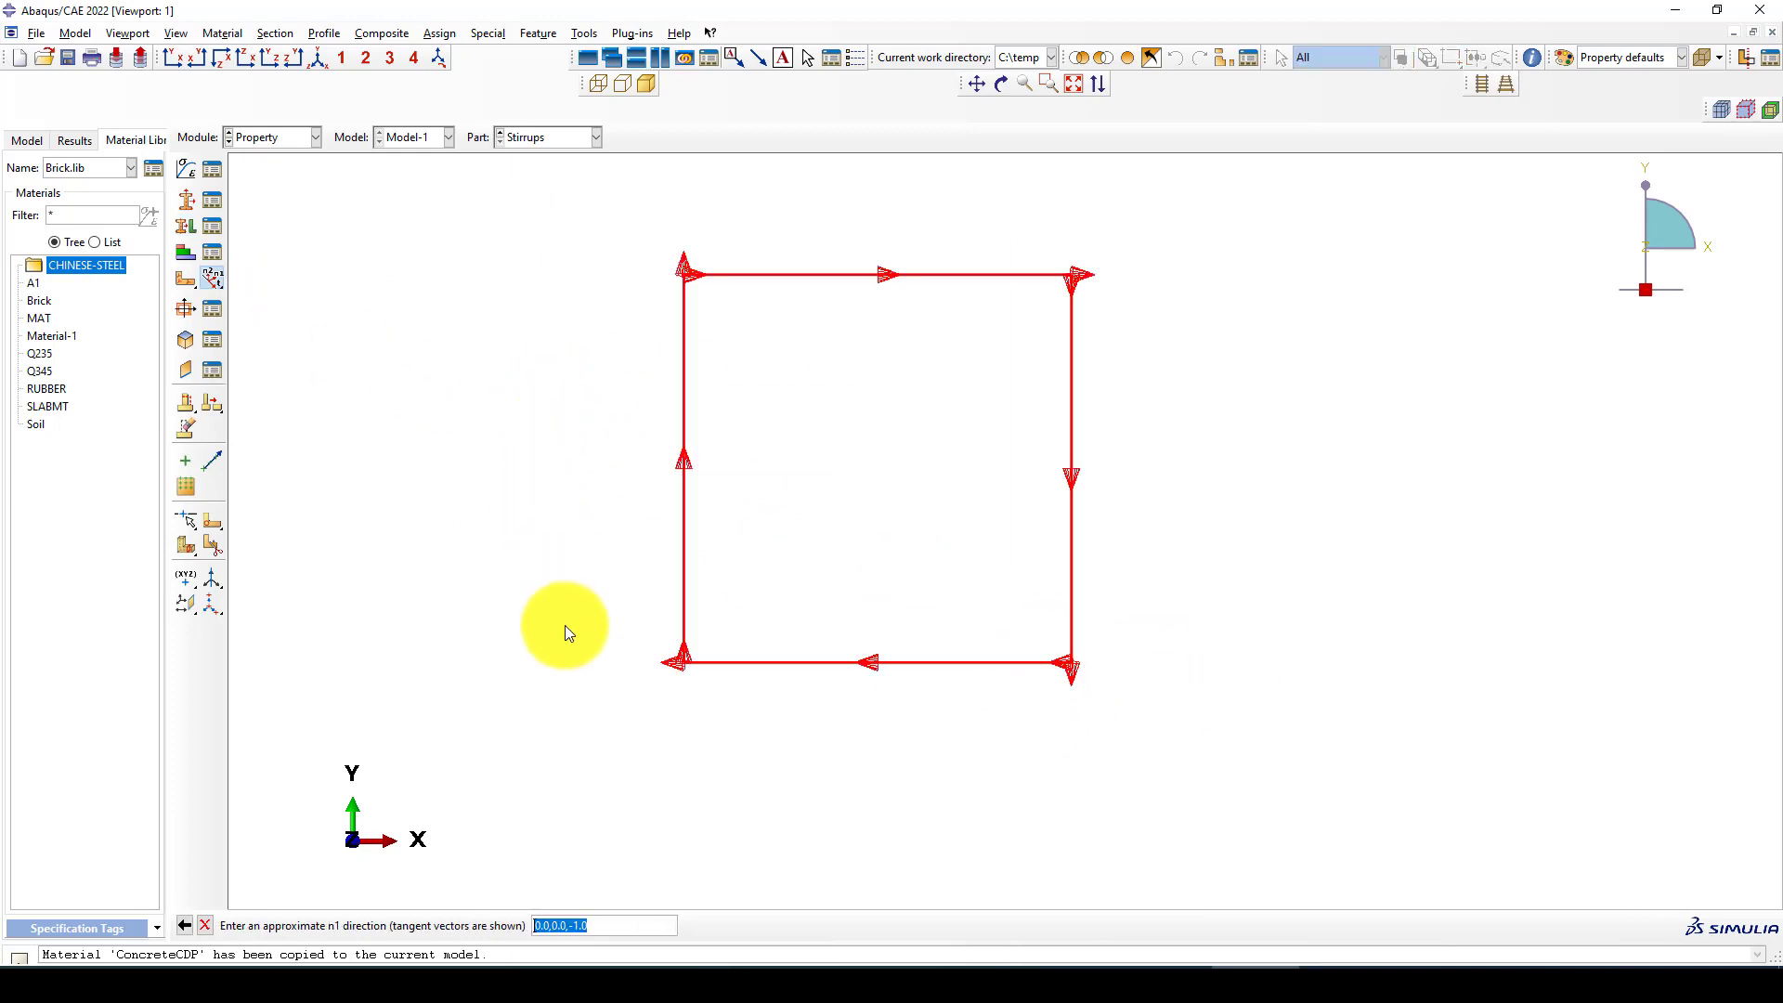
middle_click(610, 680)
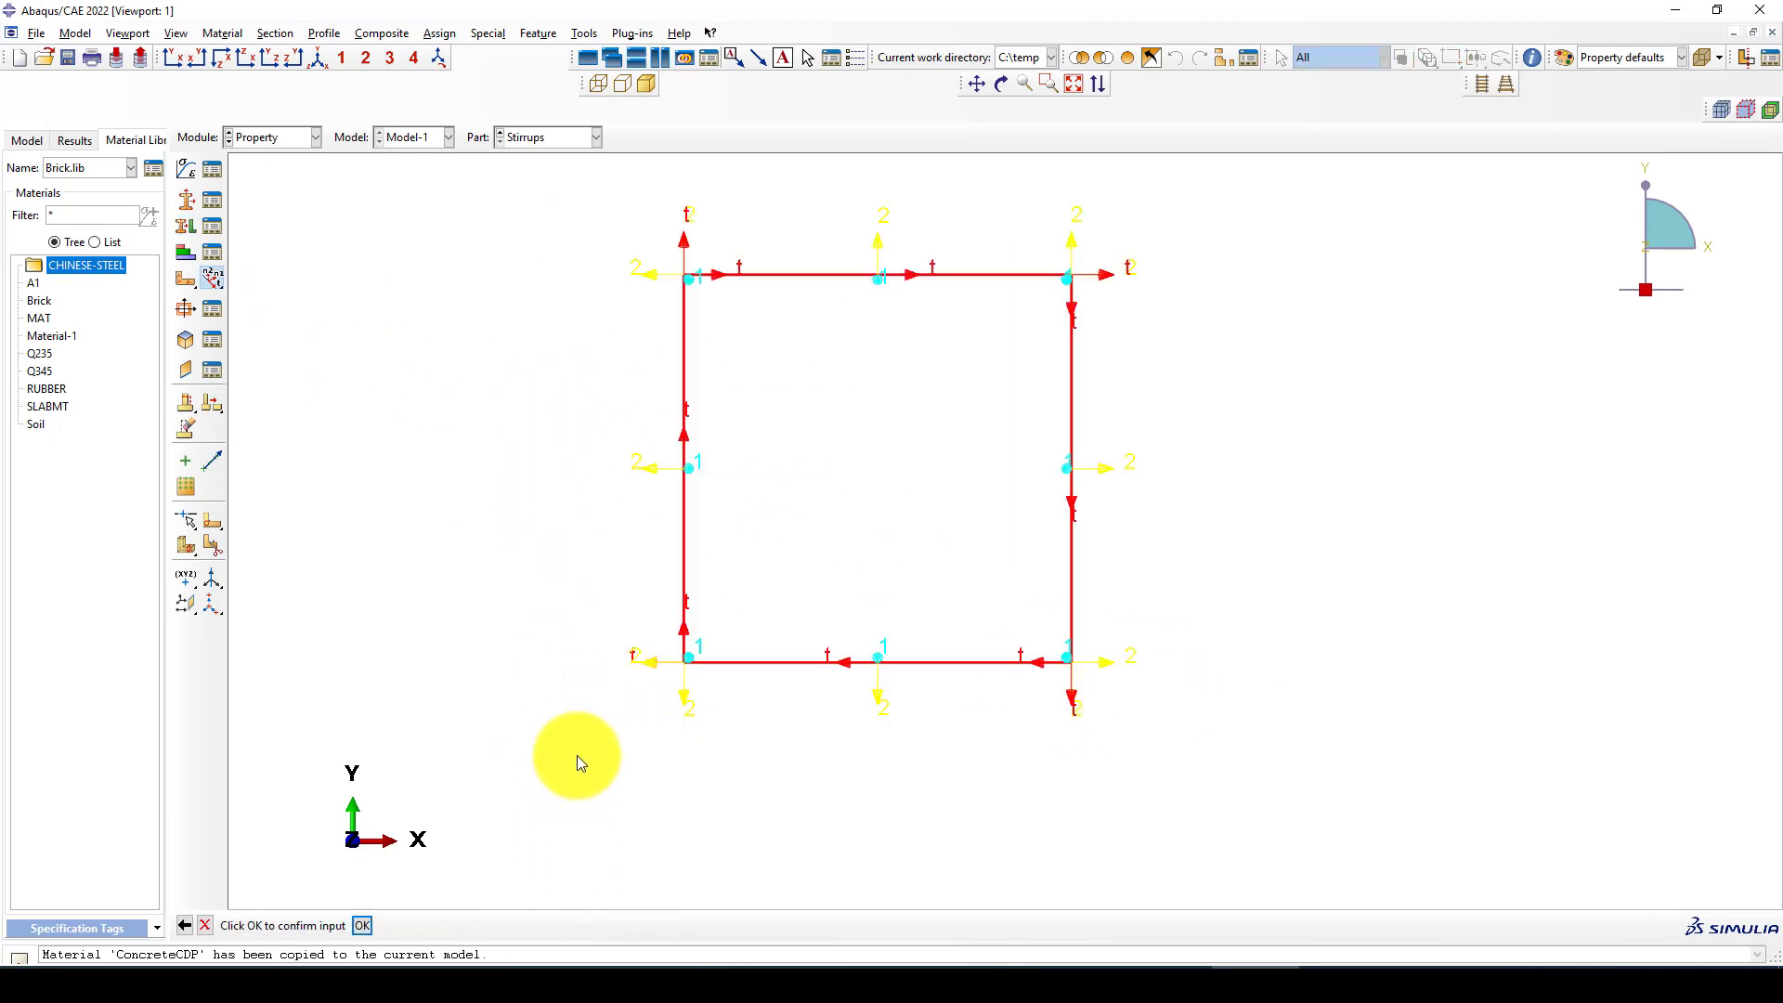
click(364, 926)
Switch to the L-Rebar part and assign its line a beam orientation with n1 direction 0.0,0.0,-1.0
click(537, 136)
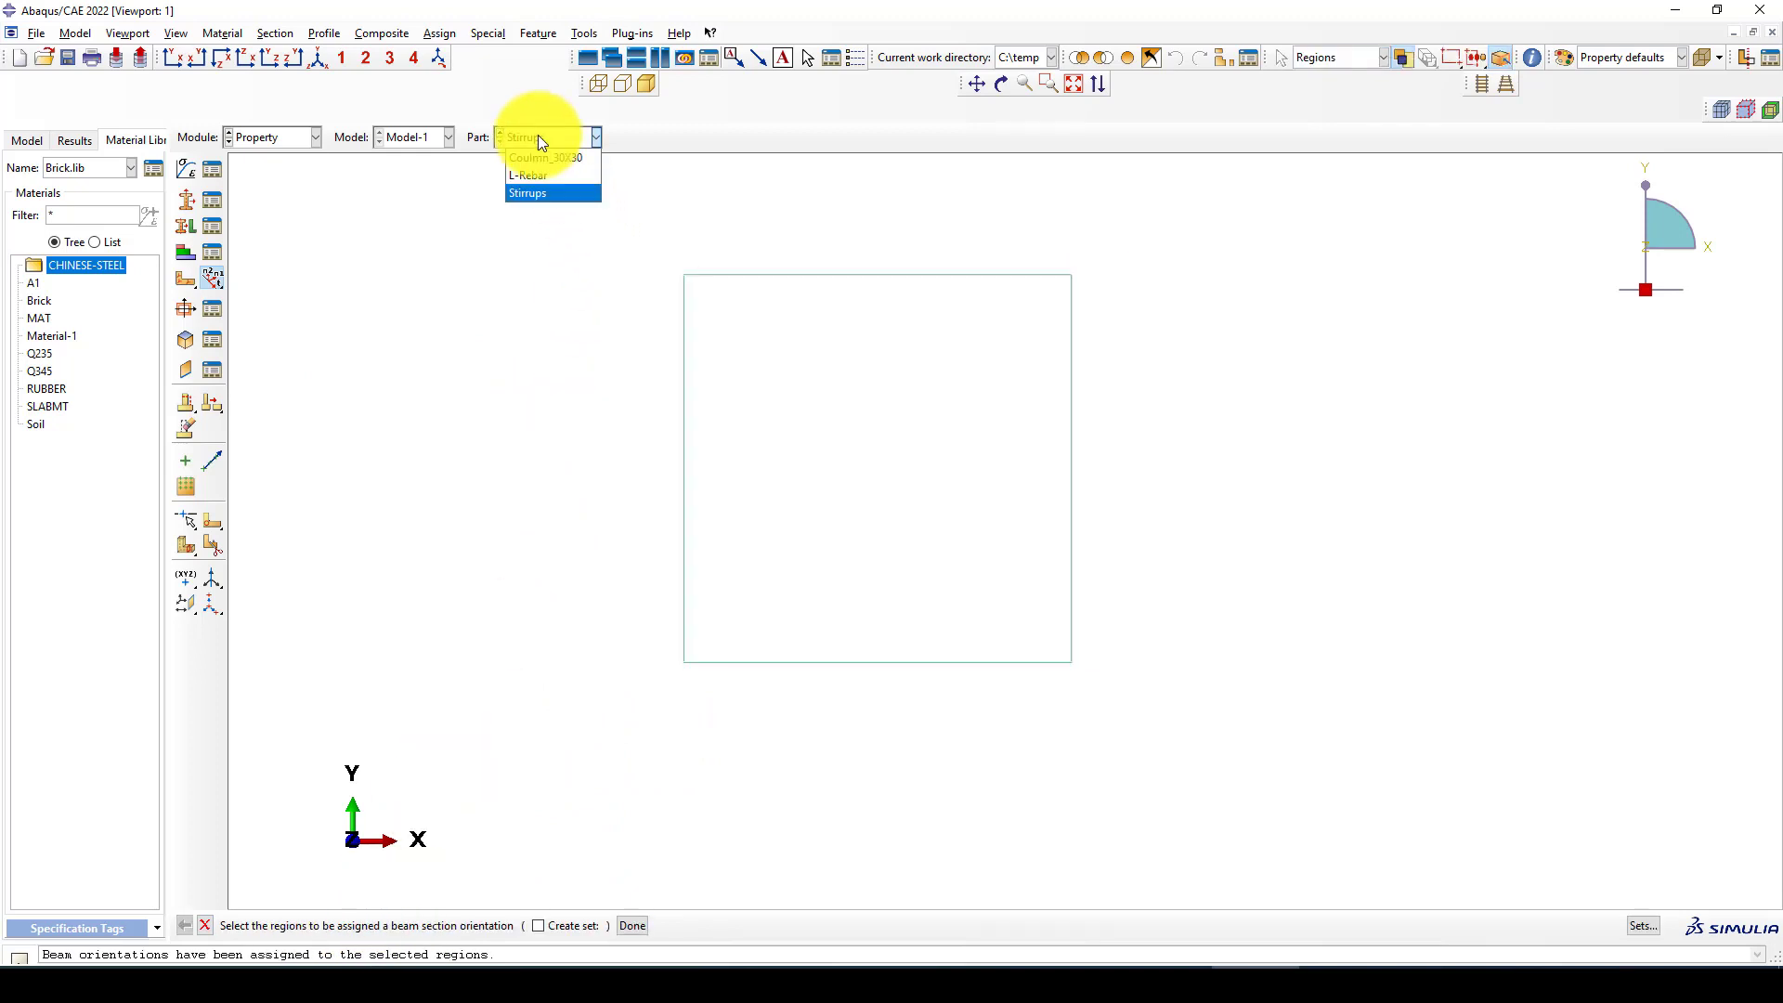
click(546, 176)
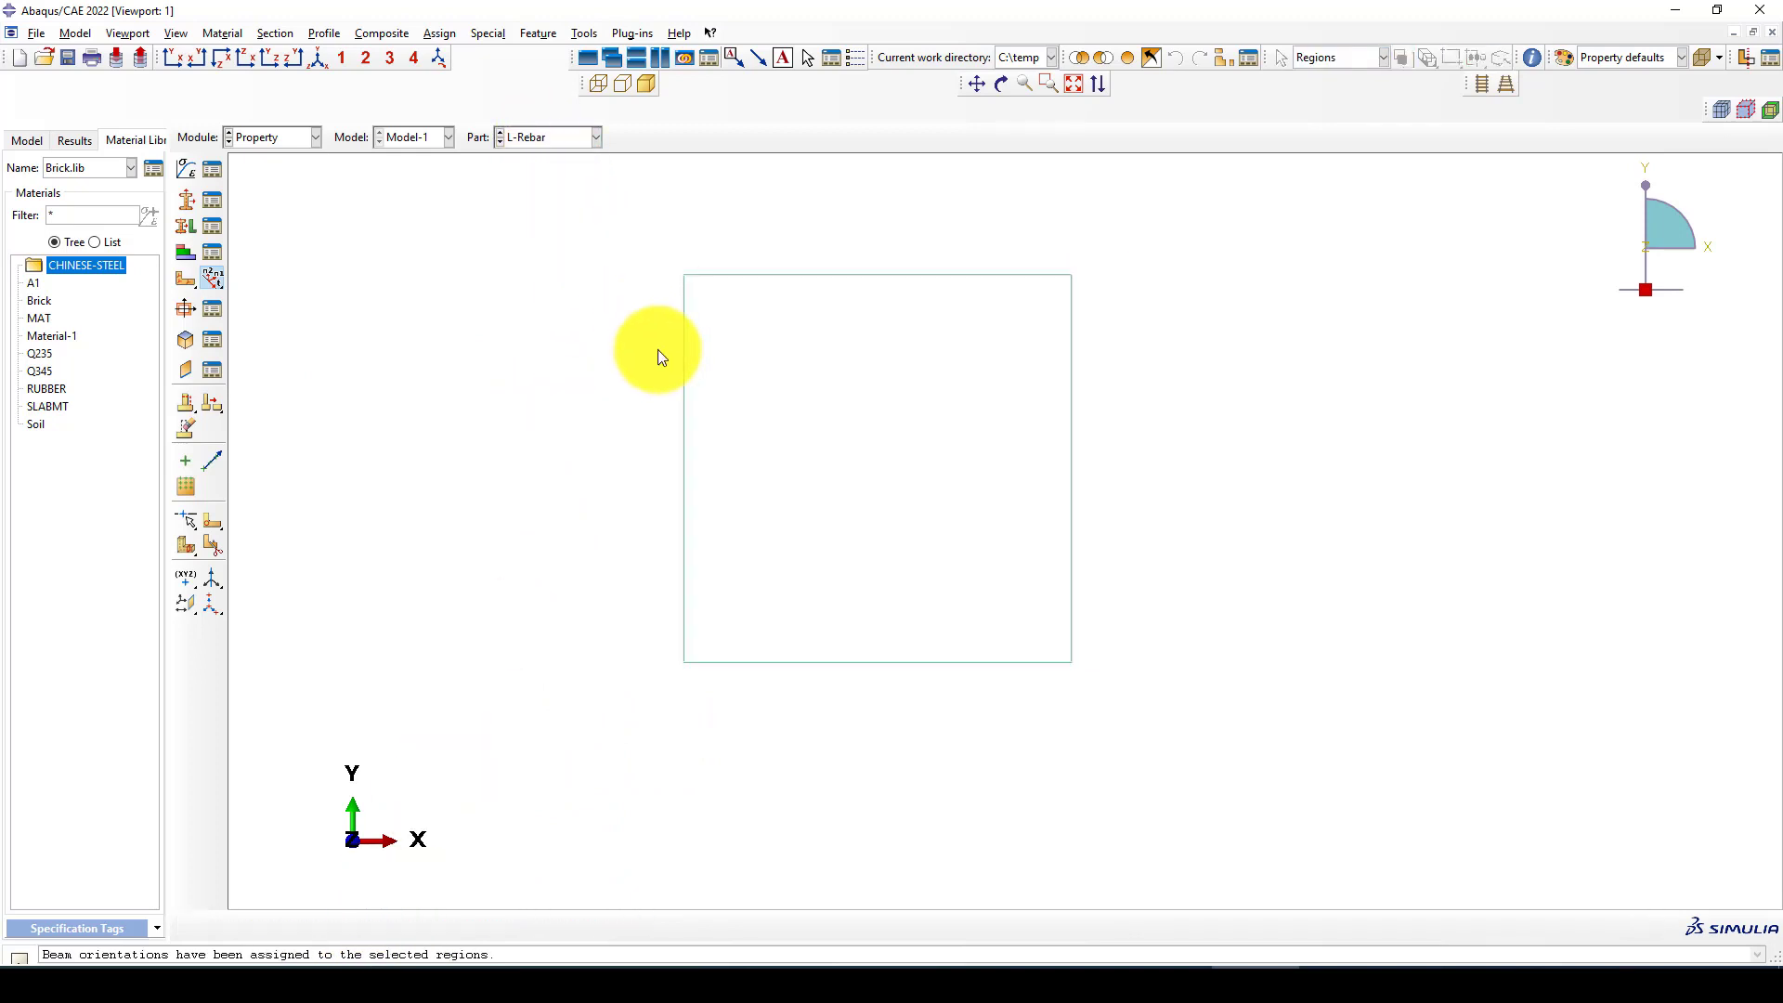
click(212, 277)
drag(961, 388, 807, 557)
middle_click(733, 644)
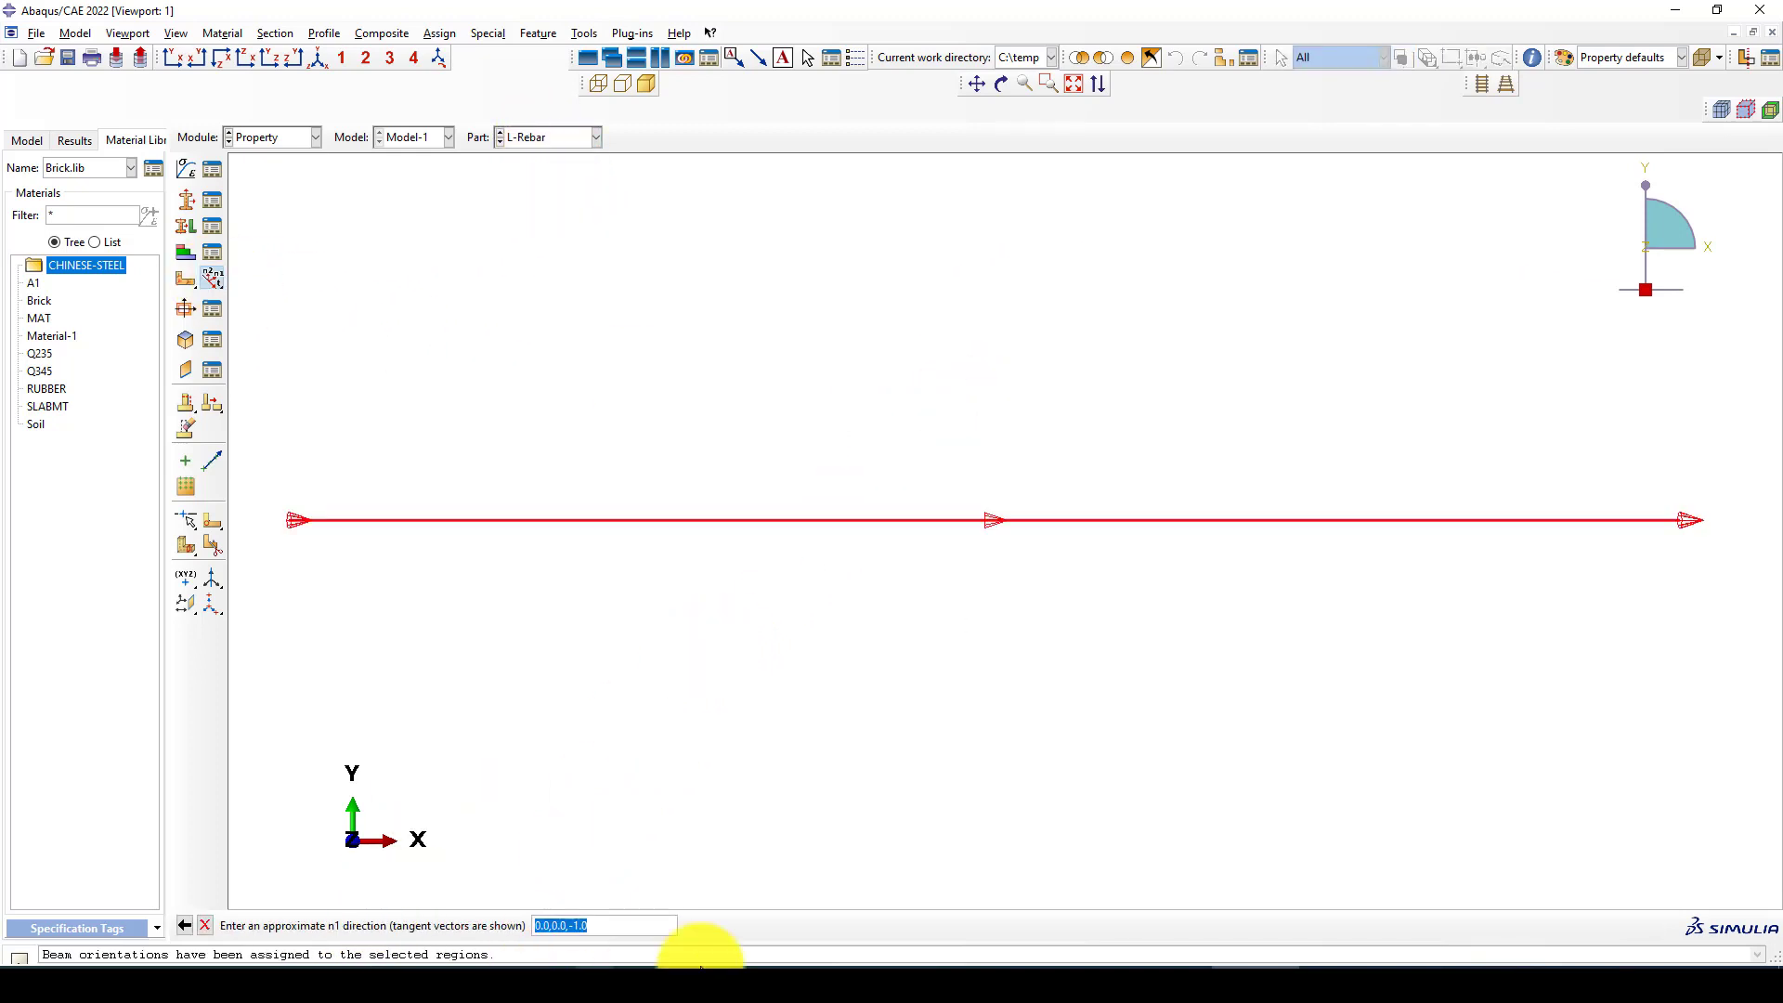
middle_click(638, 587)
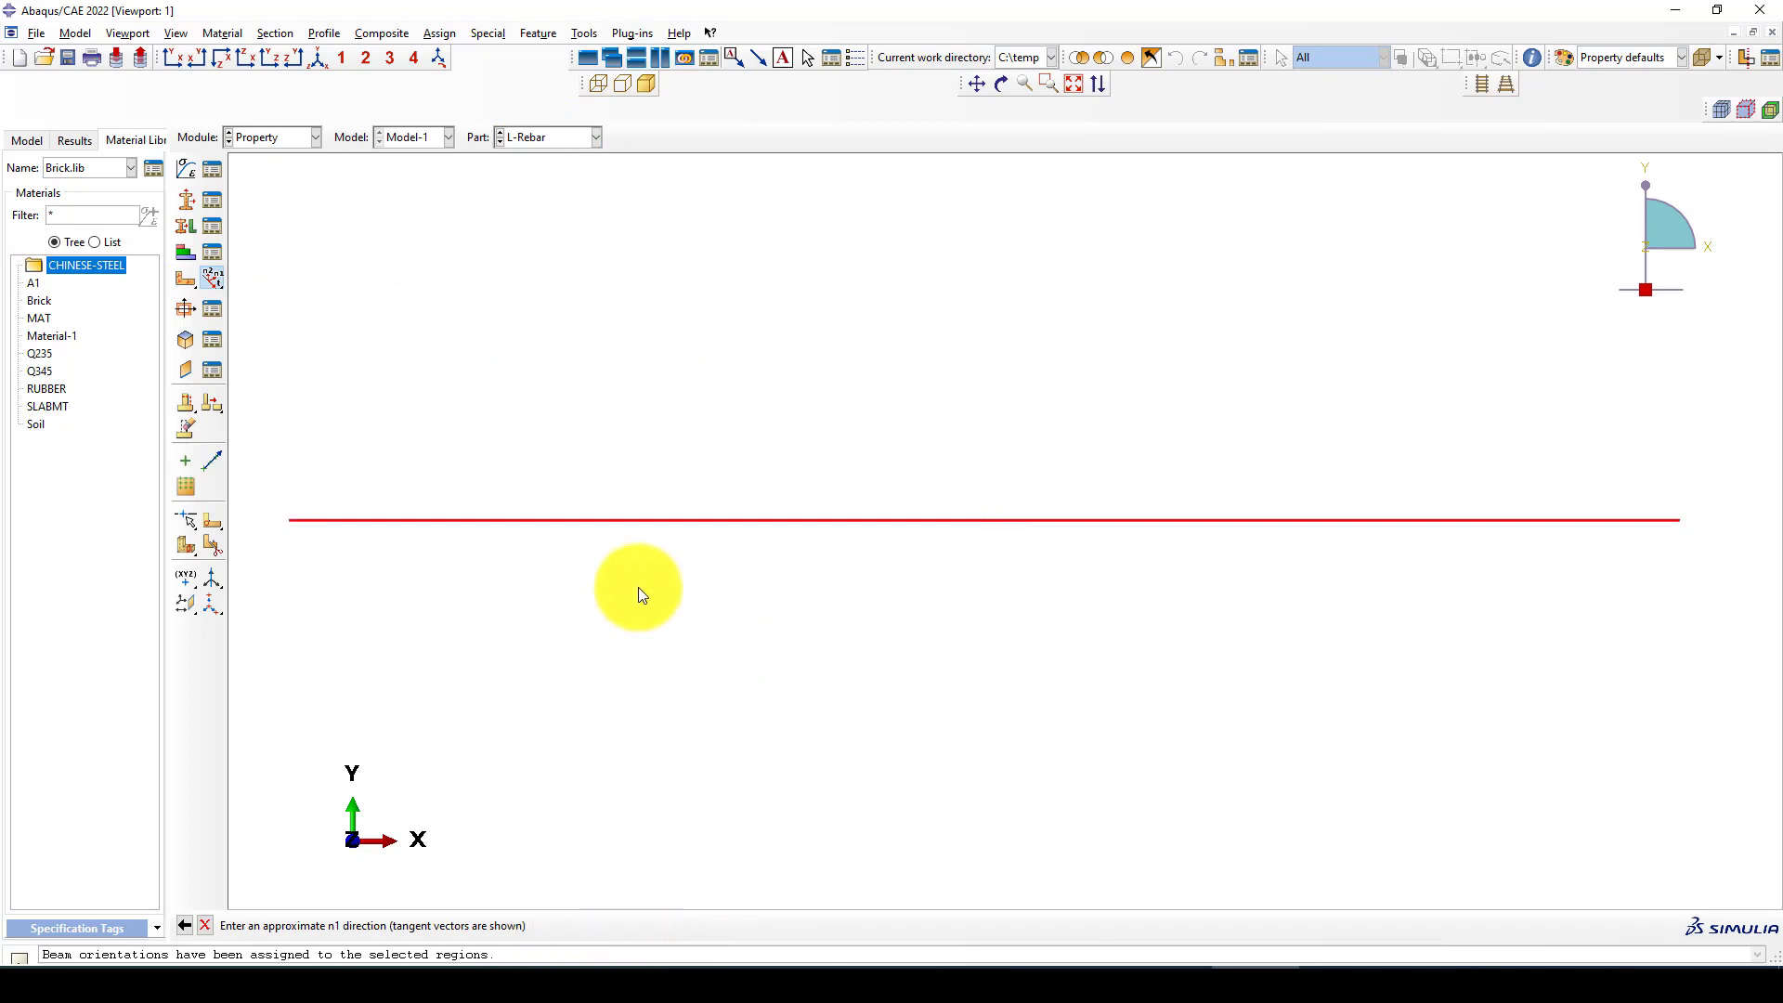
click(362, 925)
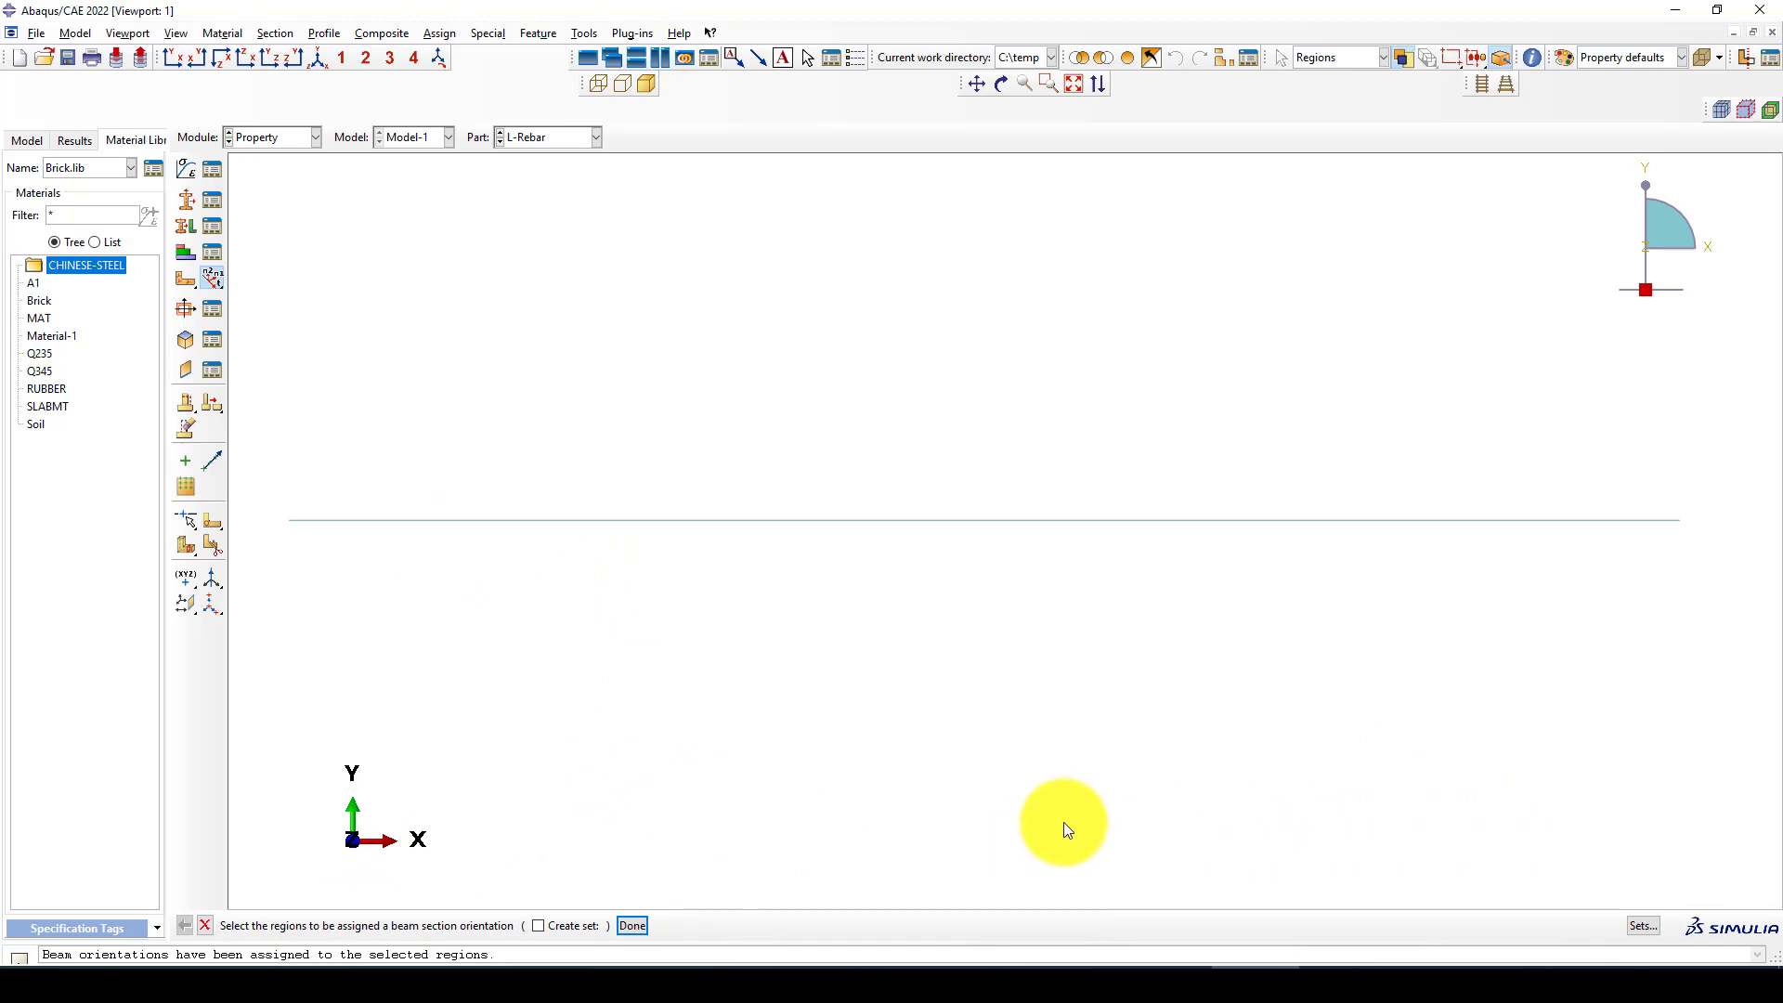
click(632, 924)
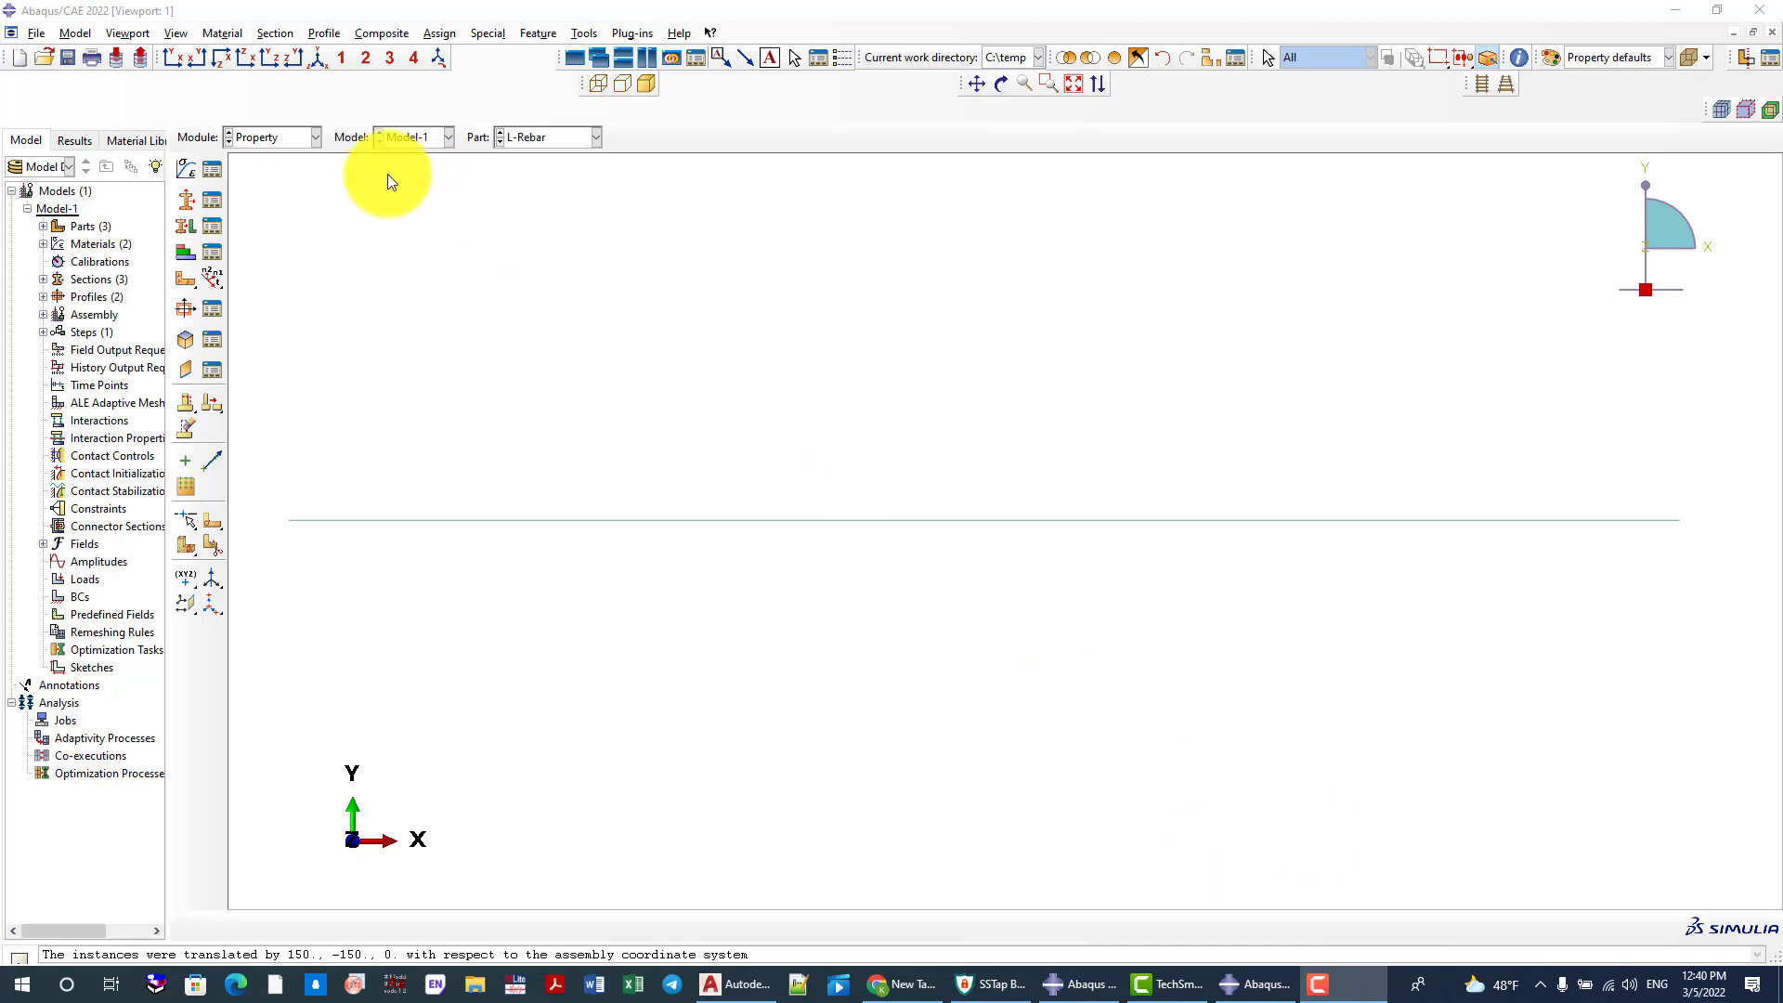
Switch to the Assembly module and create dependent instances of the Coulmn_30X30, Stirrups and L-Rebar parts
click(282, 142)
click(275, 193)
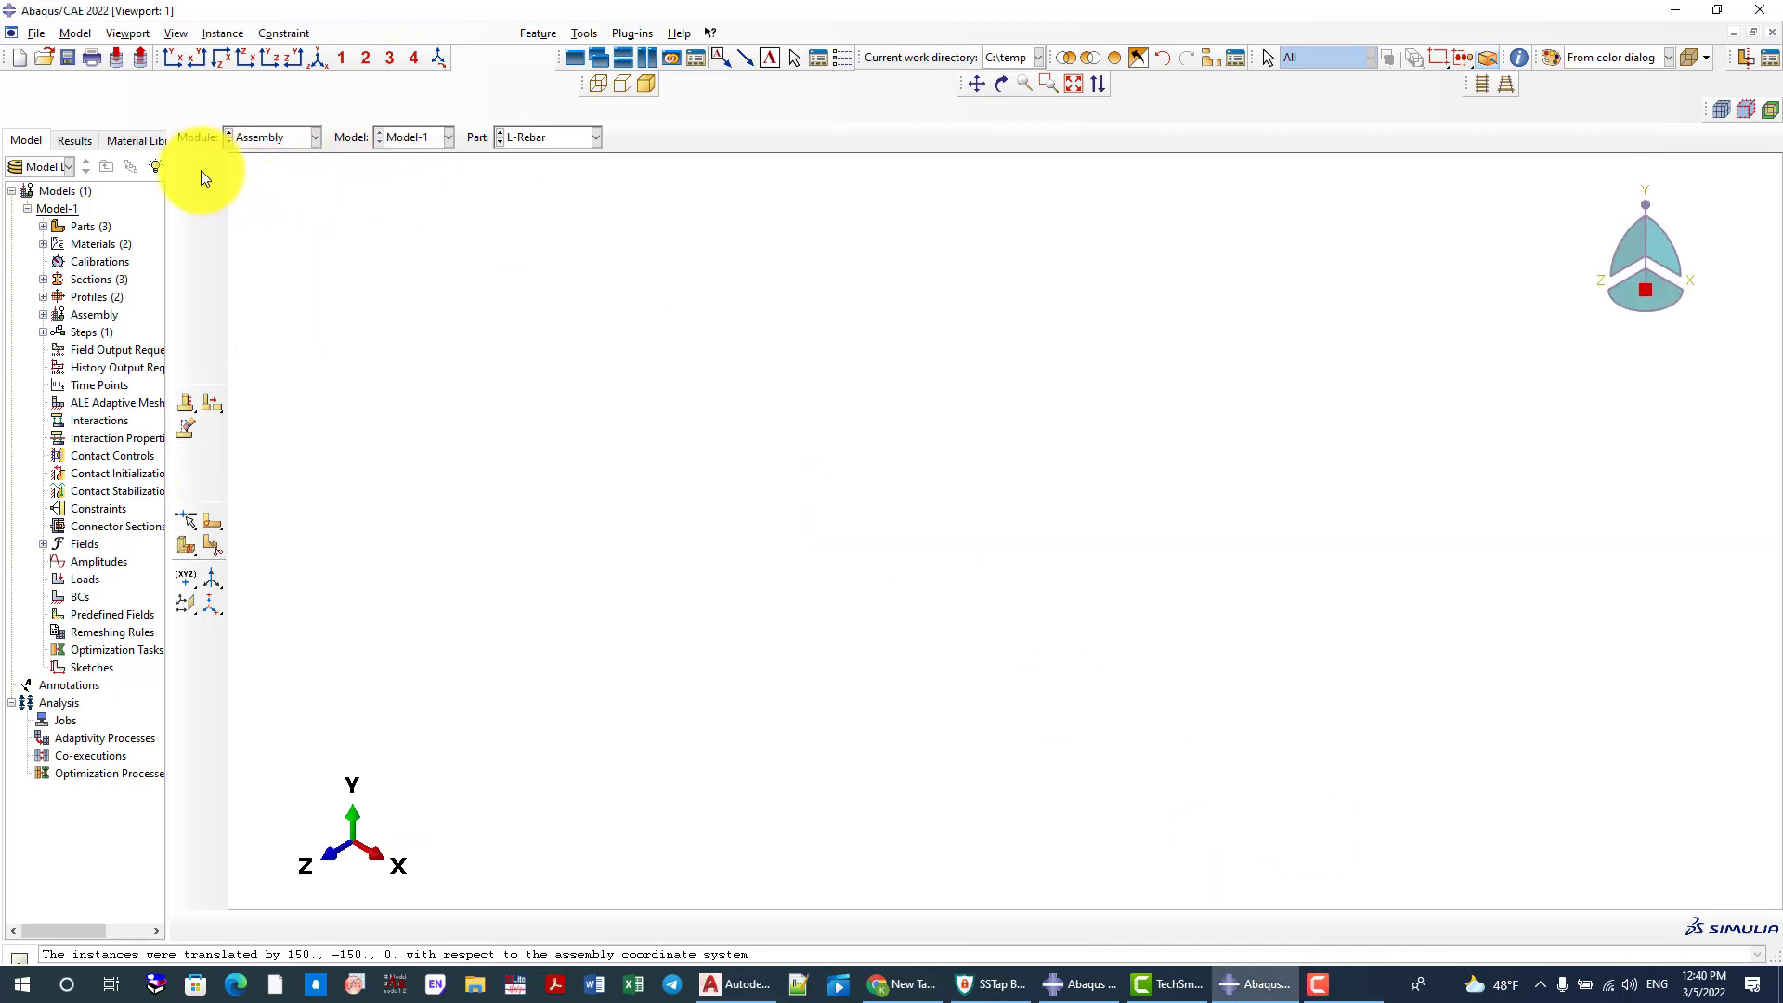
click(189, 168)
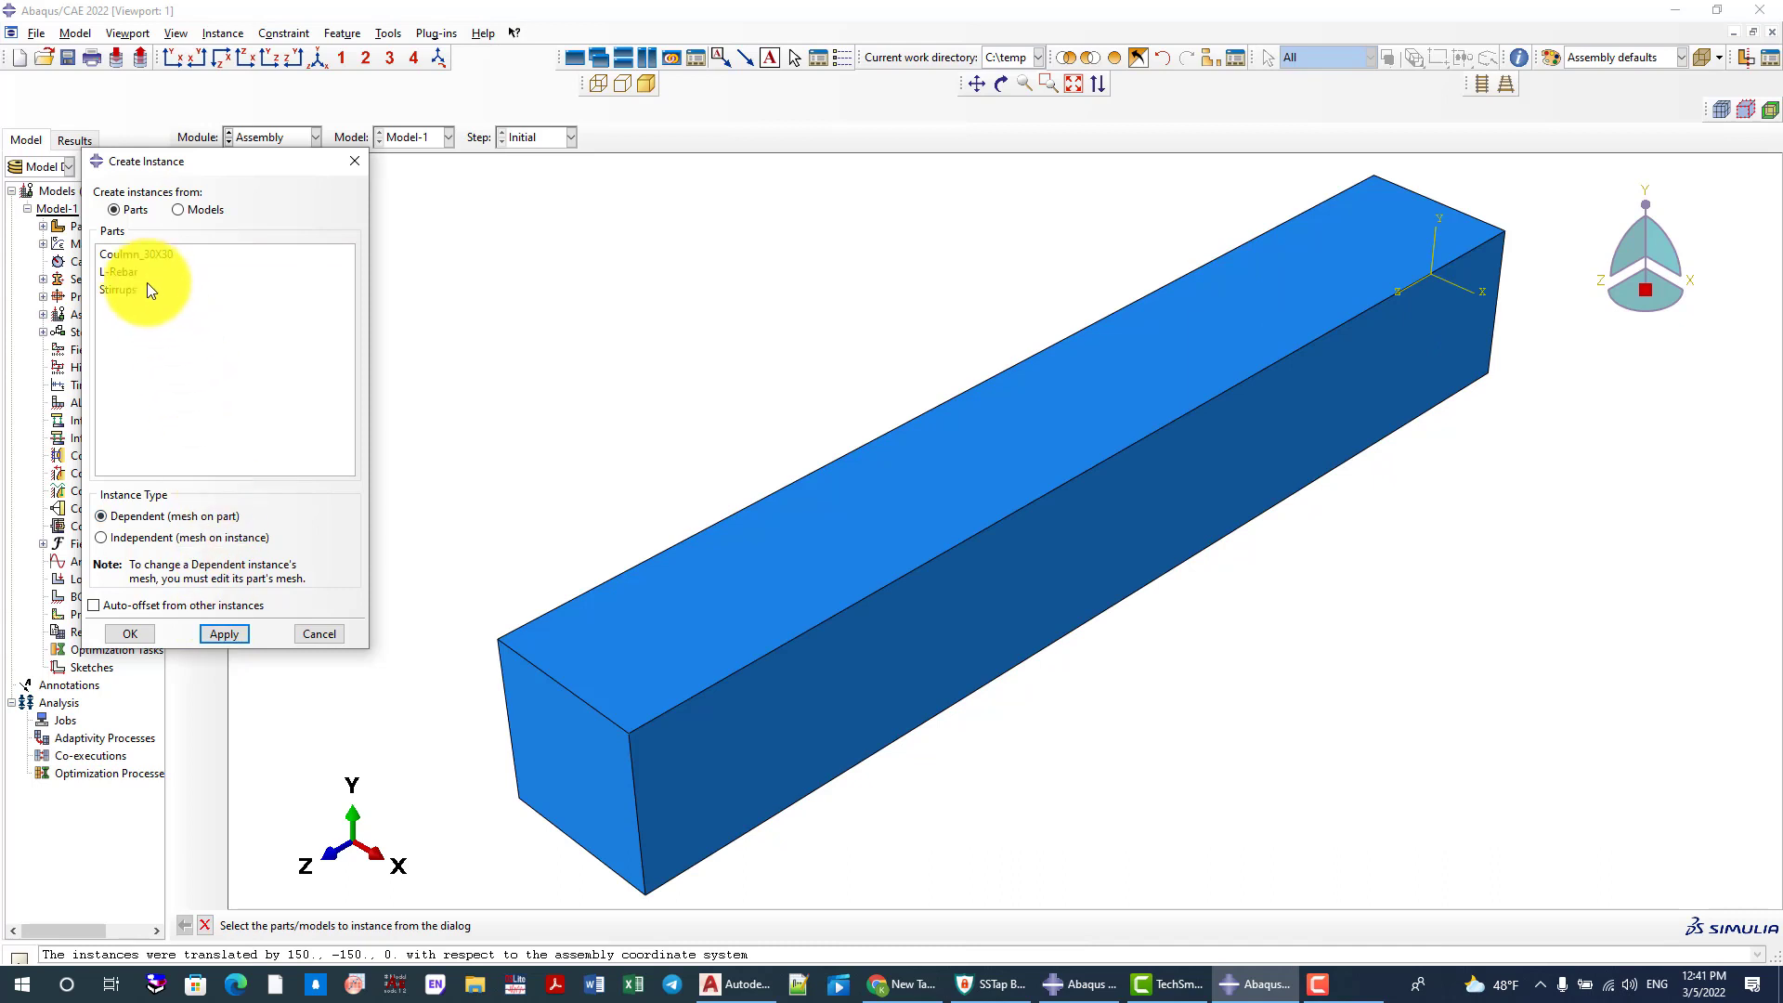
click(119, 290)
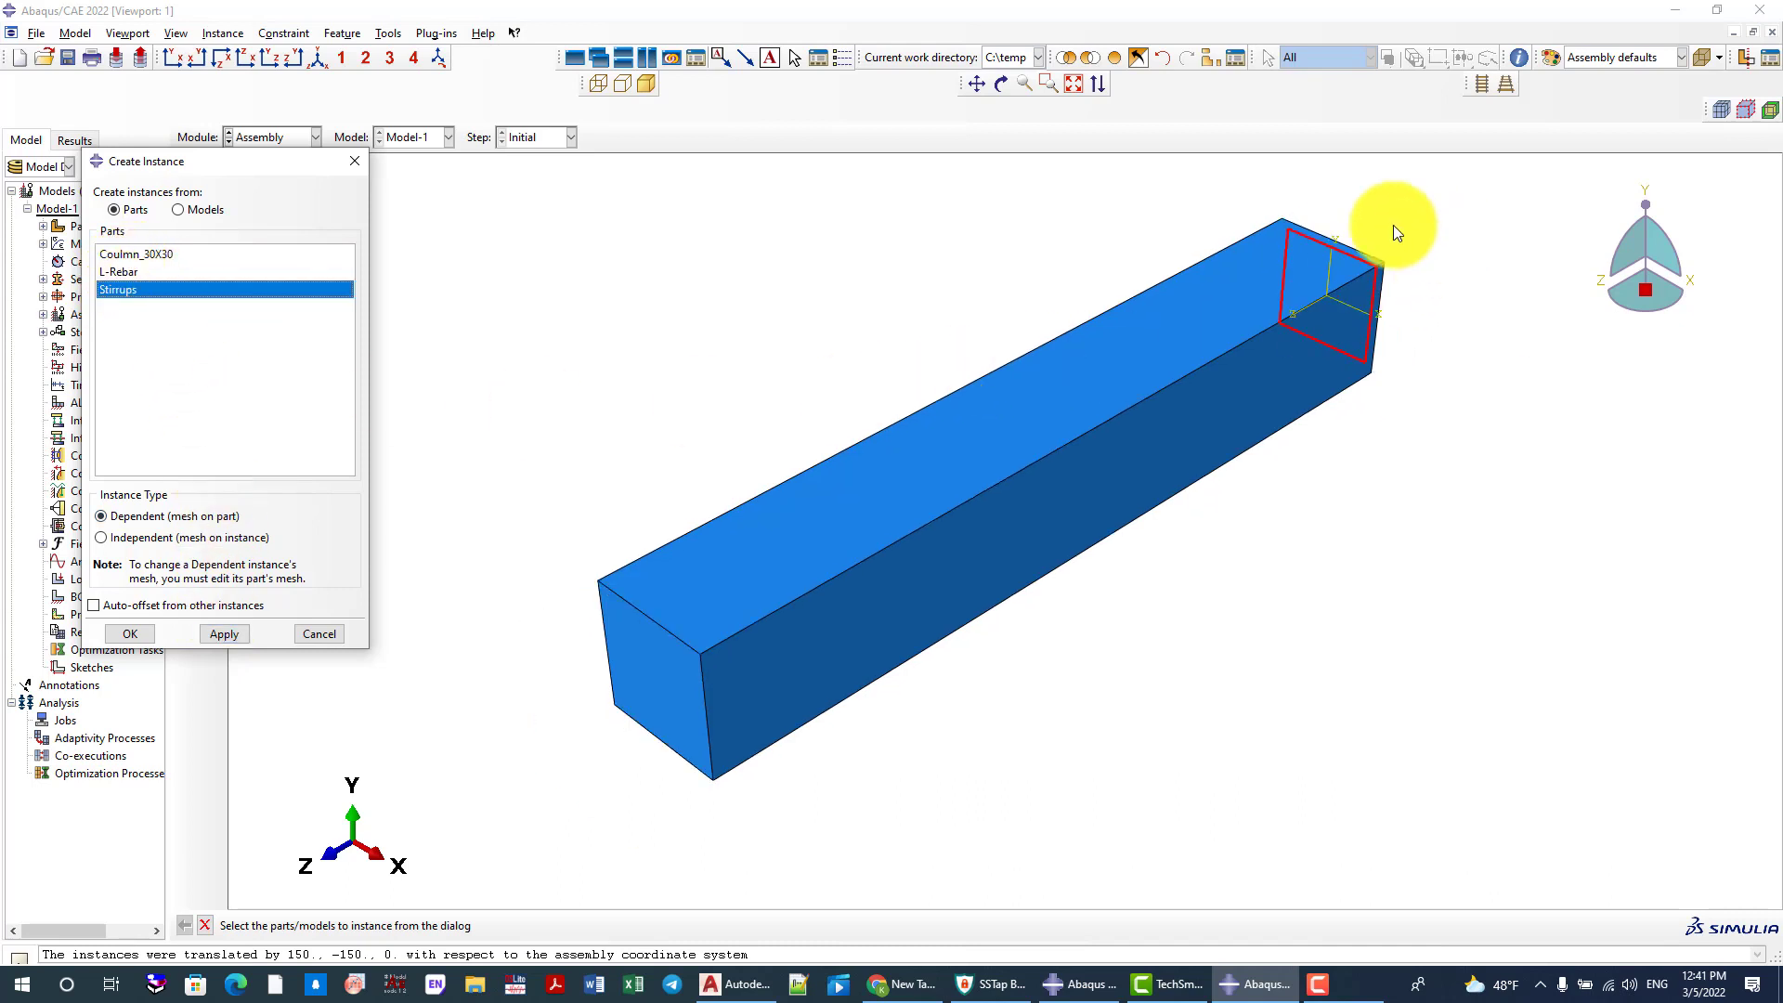
click(235, 633)
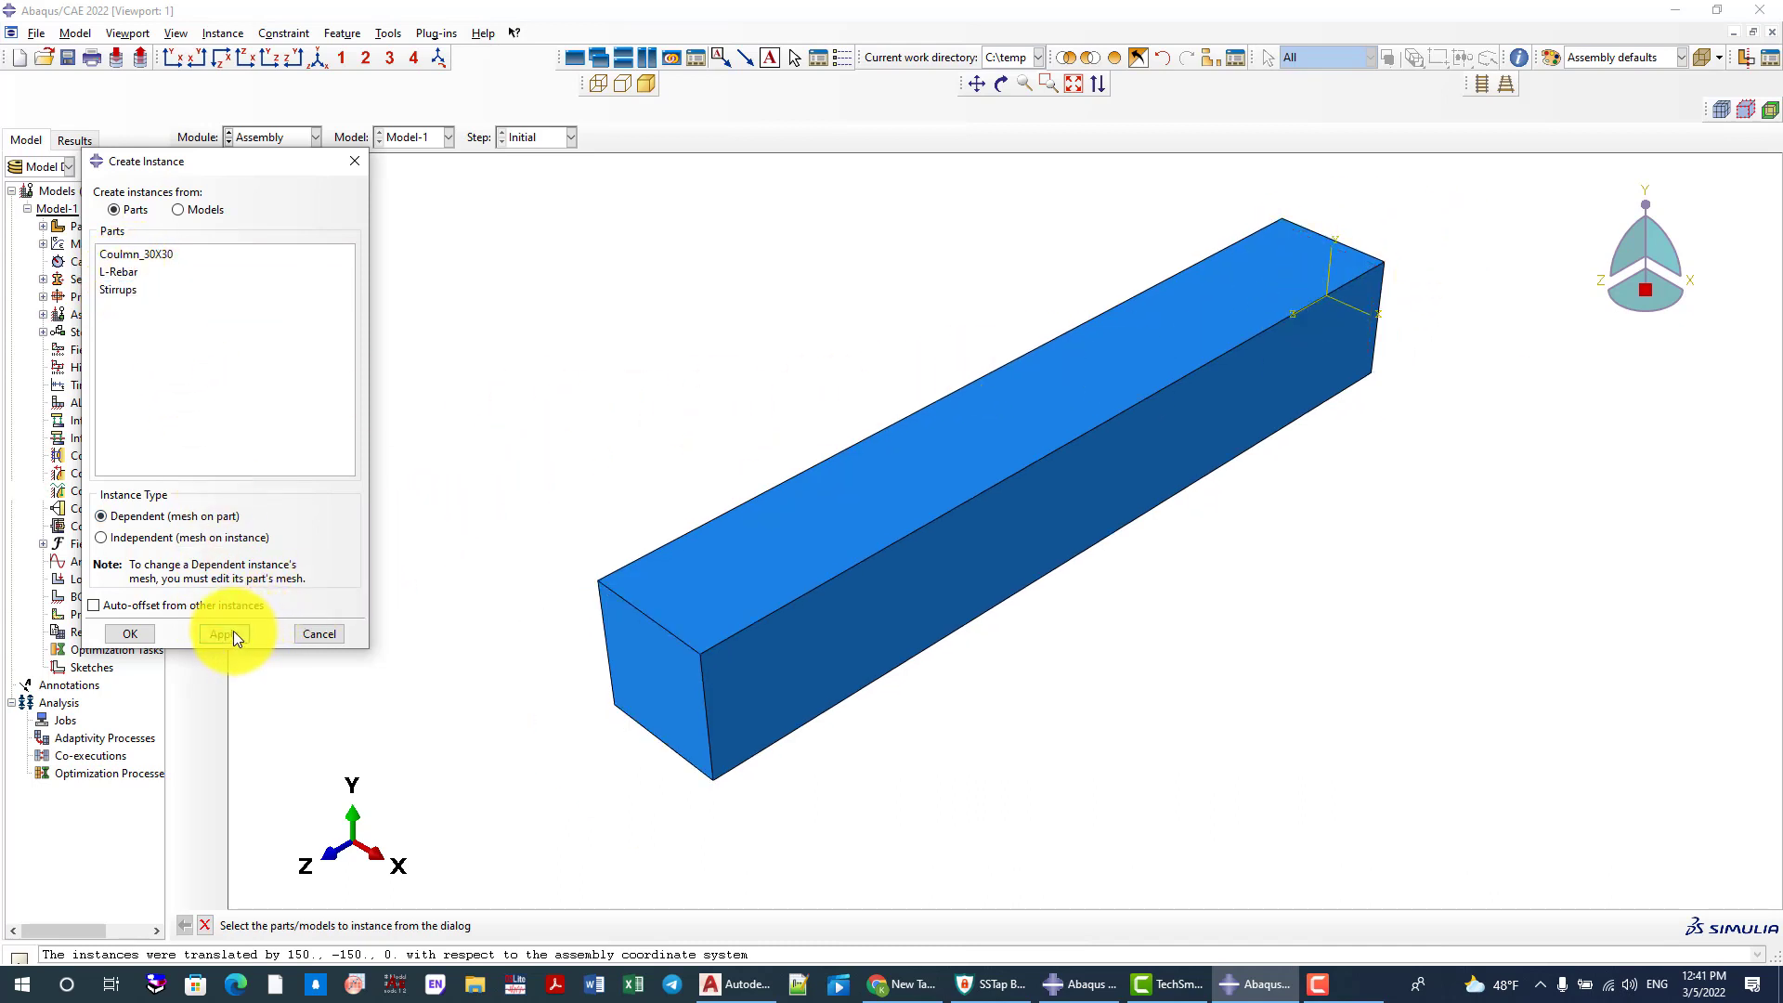
click(119, 273)
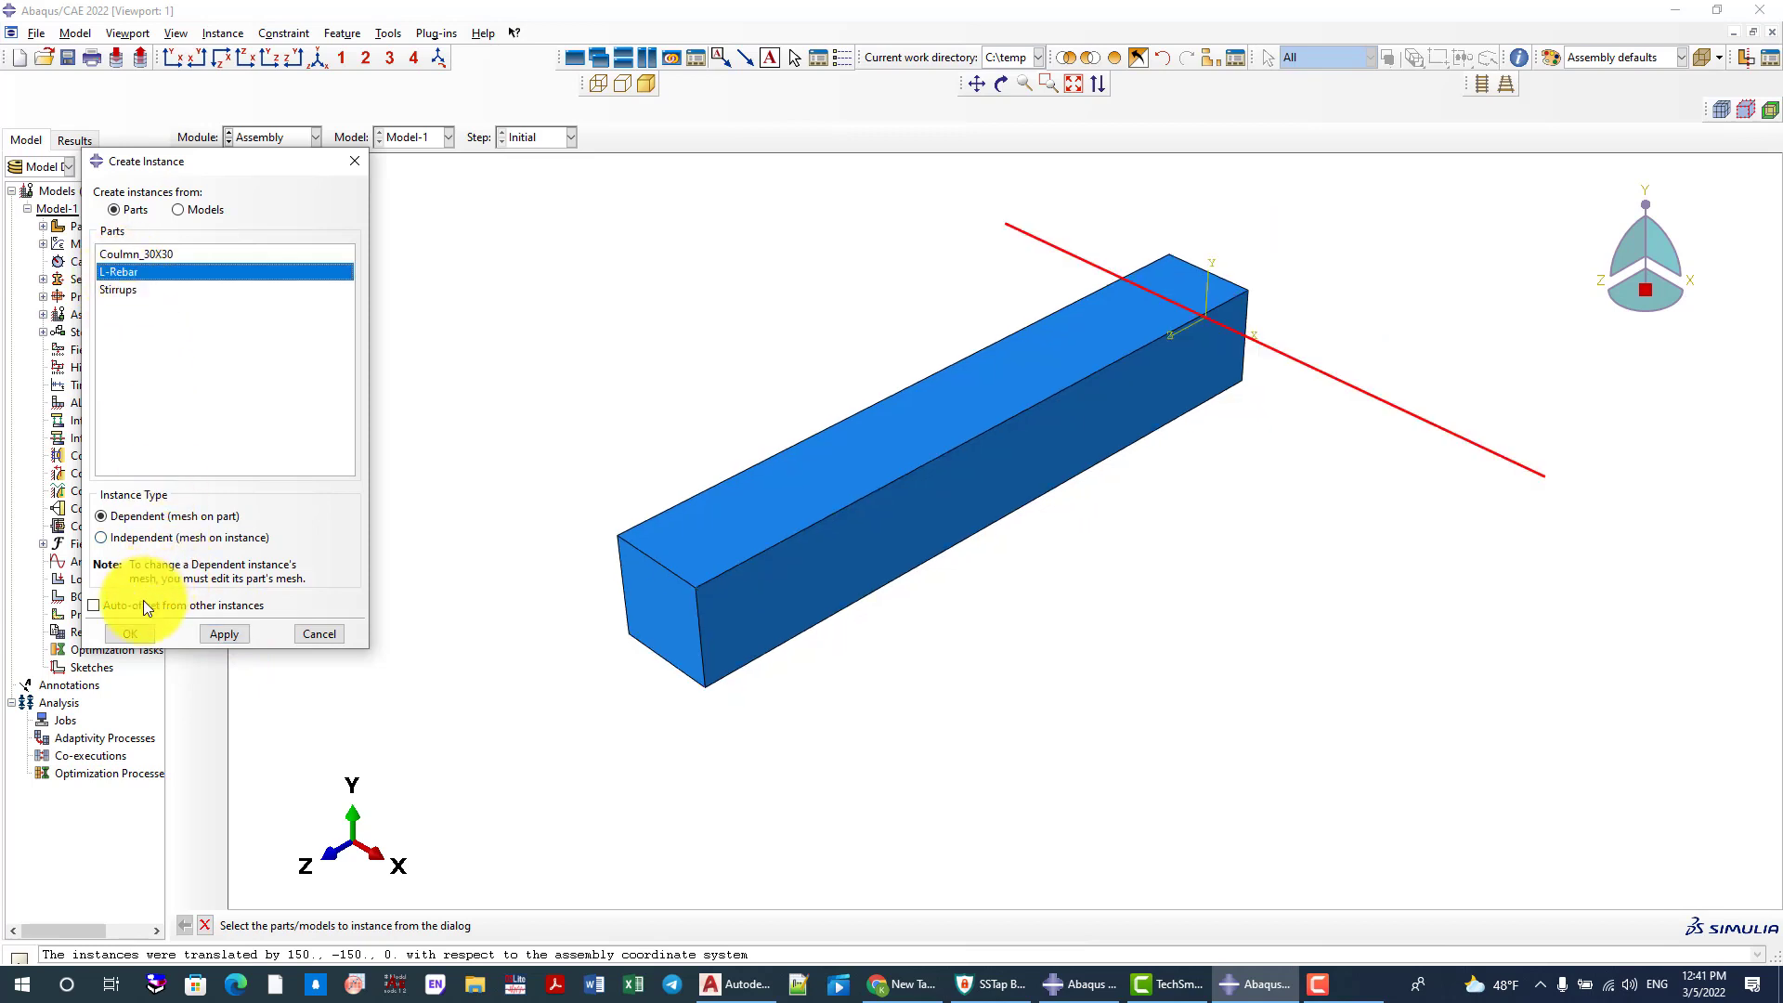
click(131, 634)
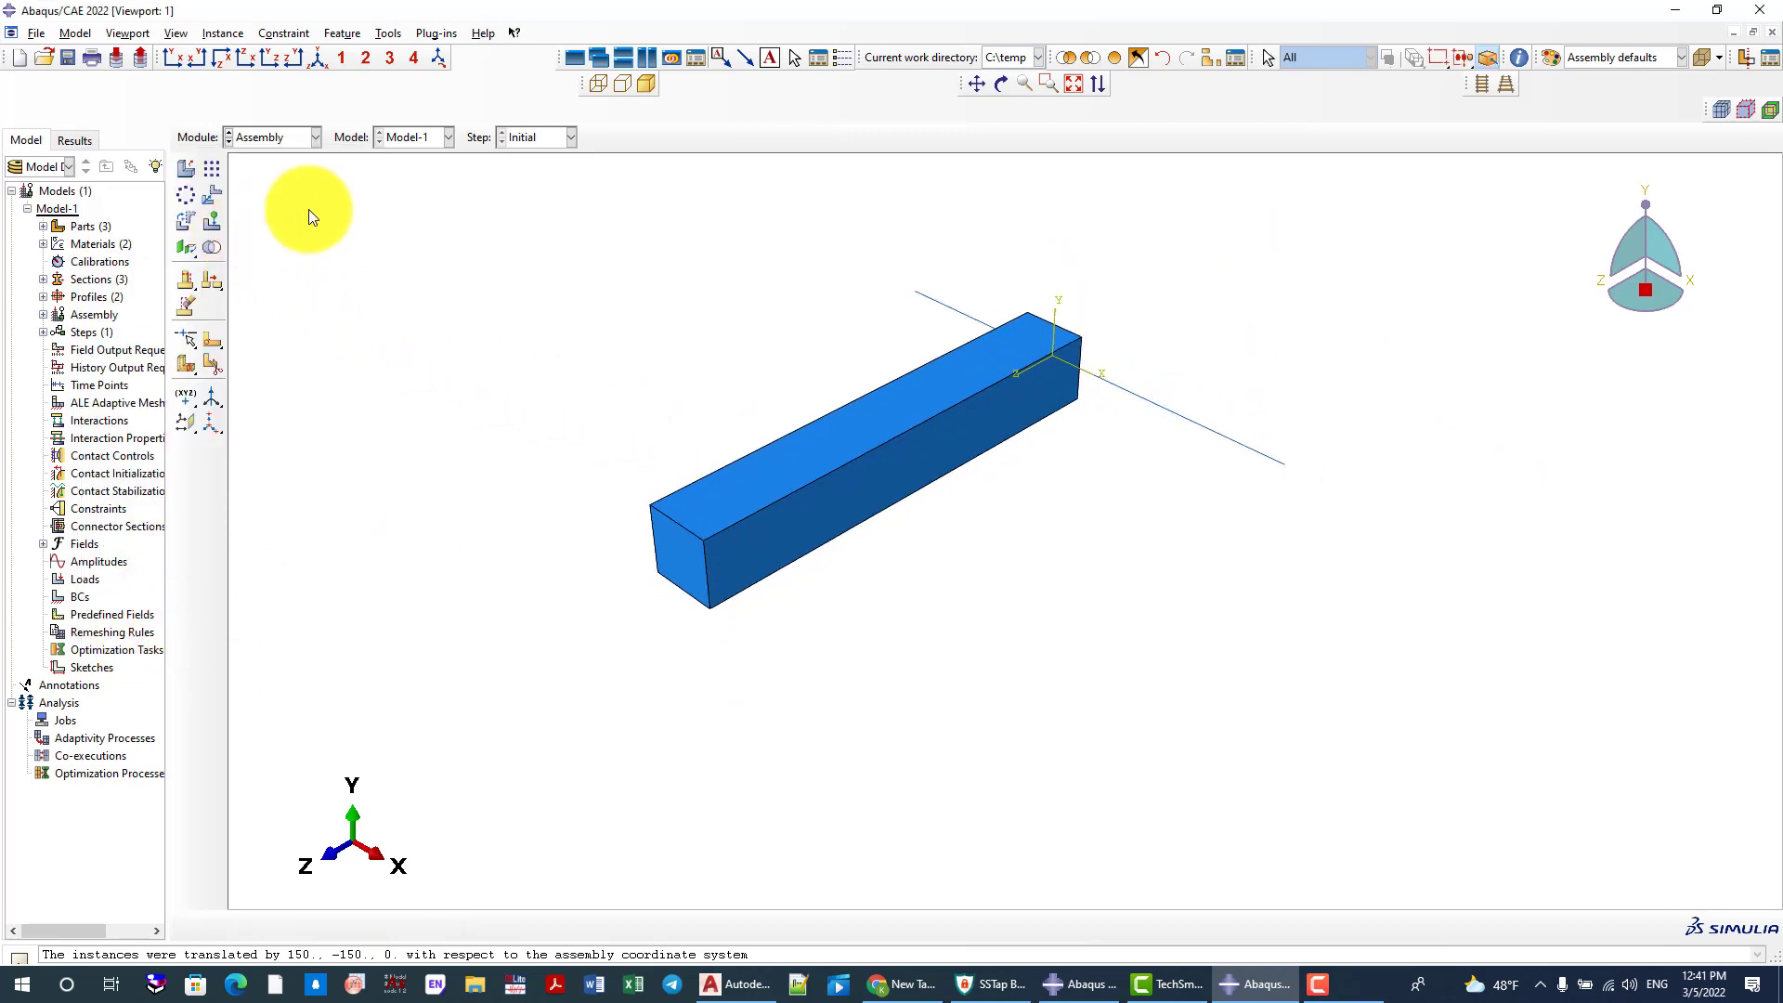
Show the assembly in wireframe and rotate the L-Rebar instance 90 degrees about the vertical column edge it crosses
click(601, 86)
scroll(1055, 464, up, 1)
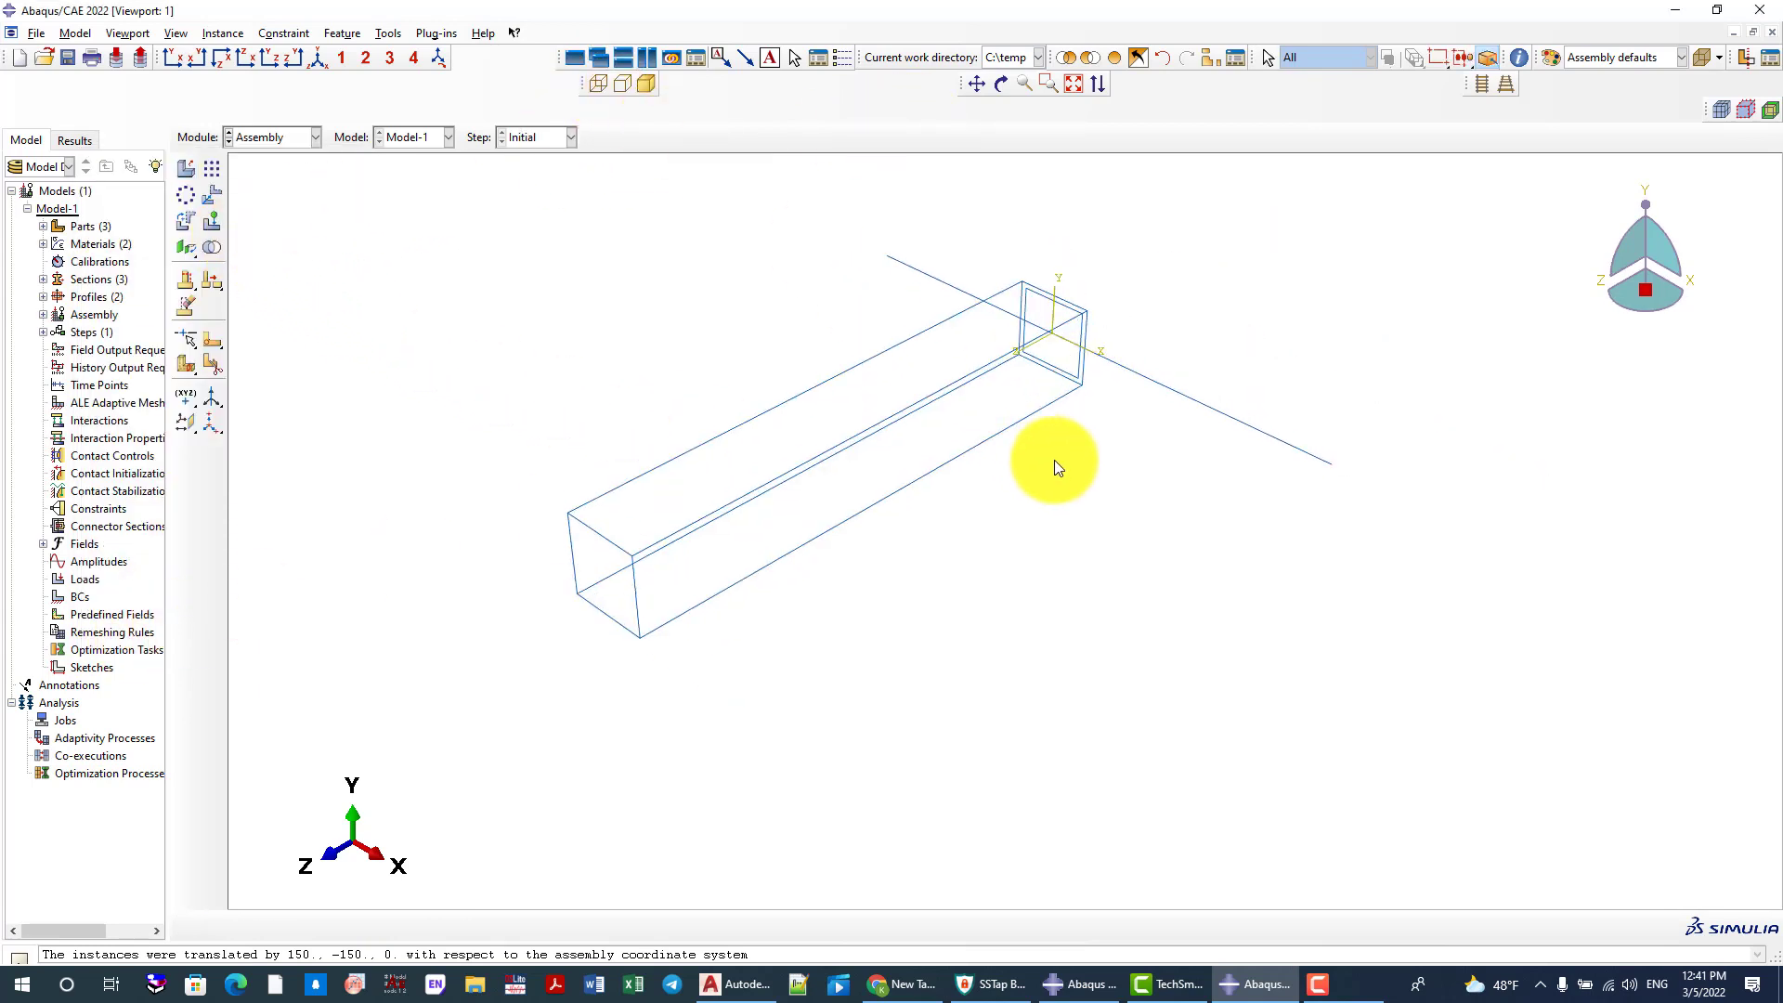
click(184, 221)
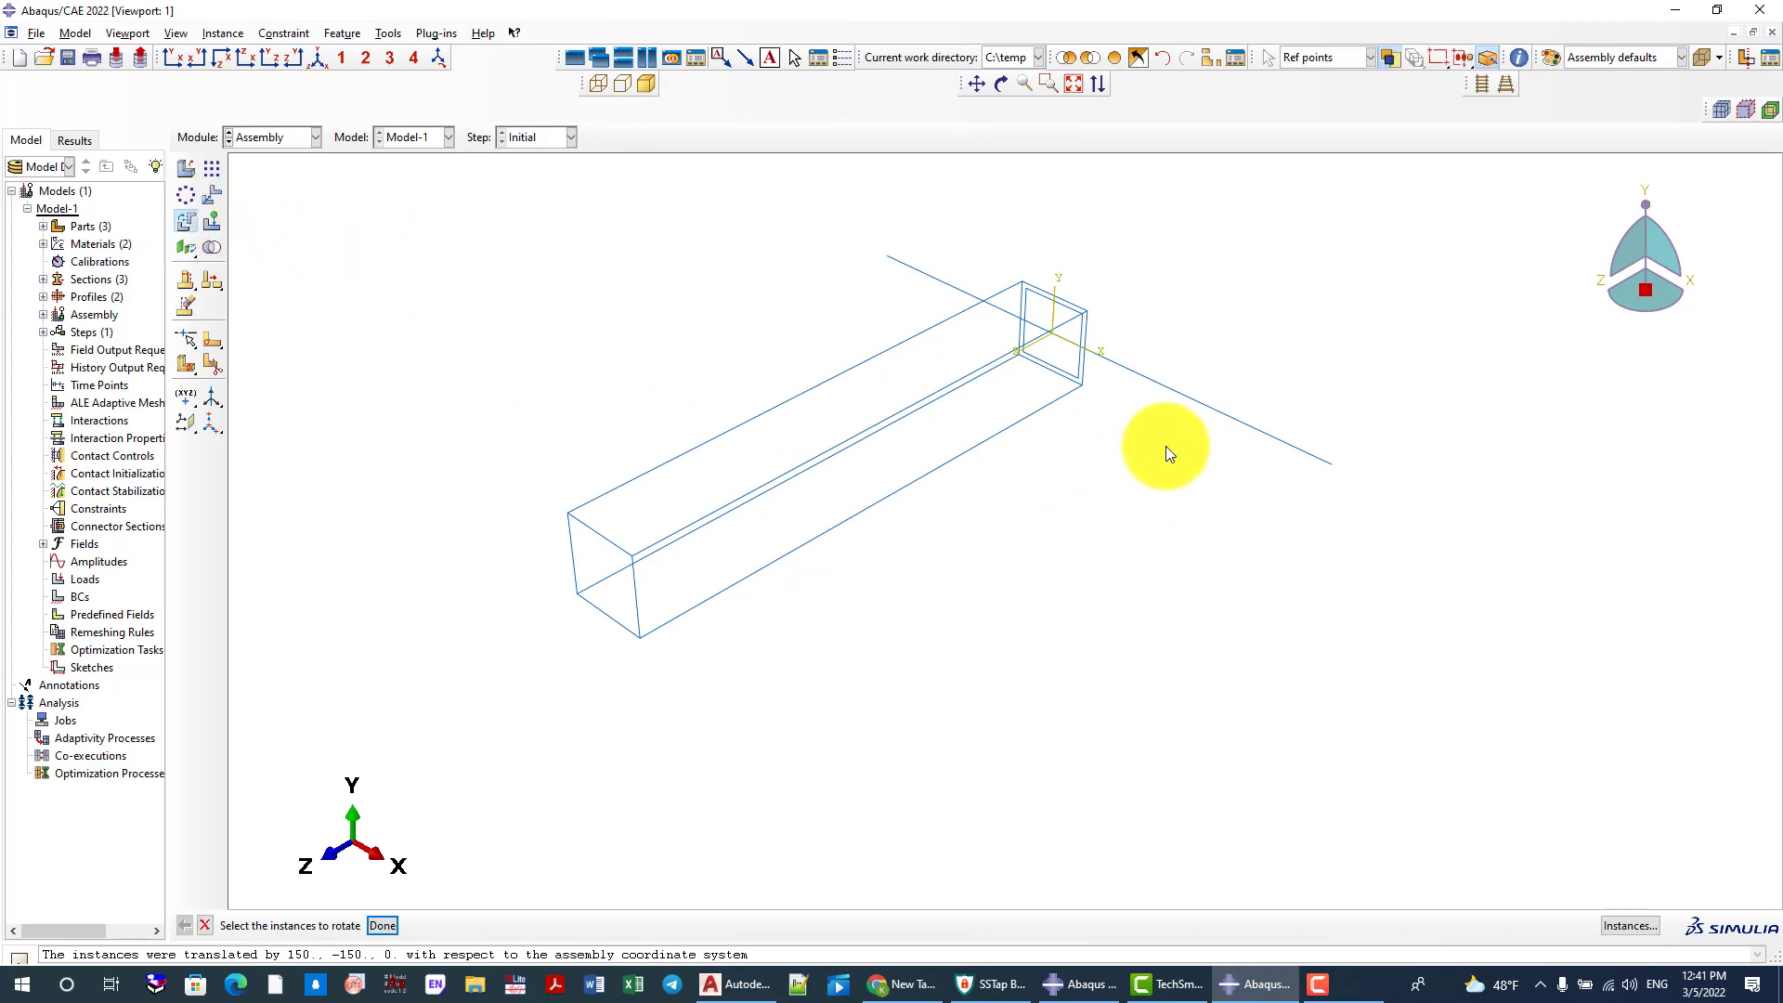
click(1190, 400)
scroll(1201, 453, up, 1)
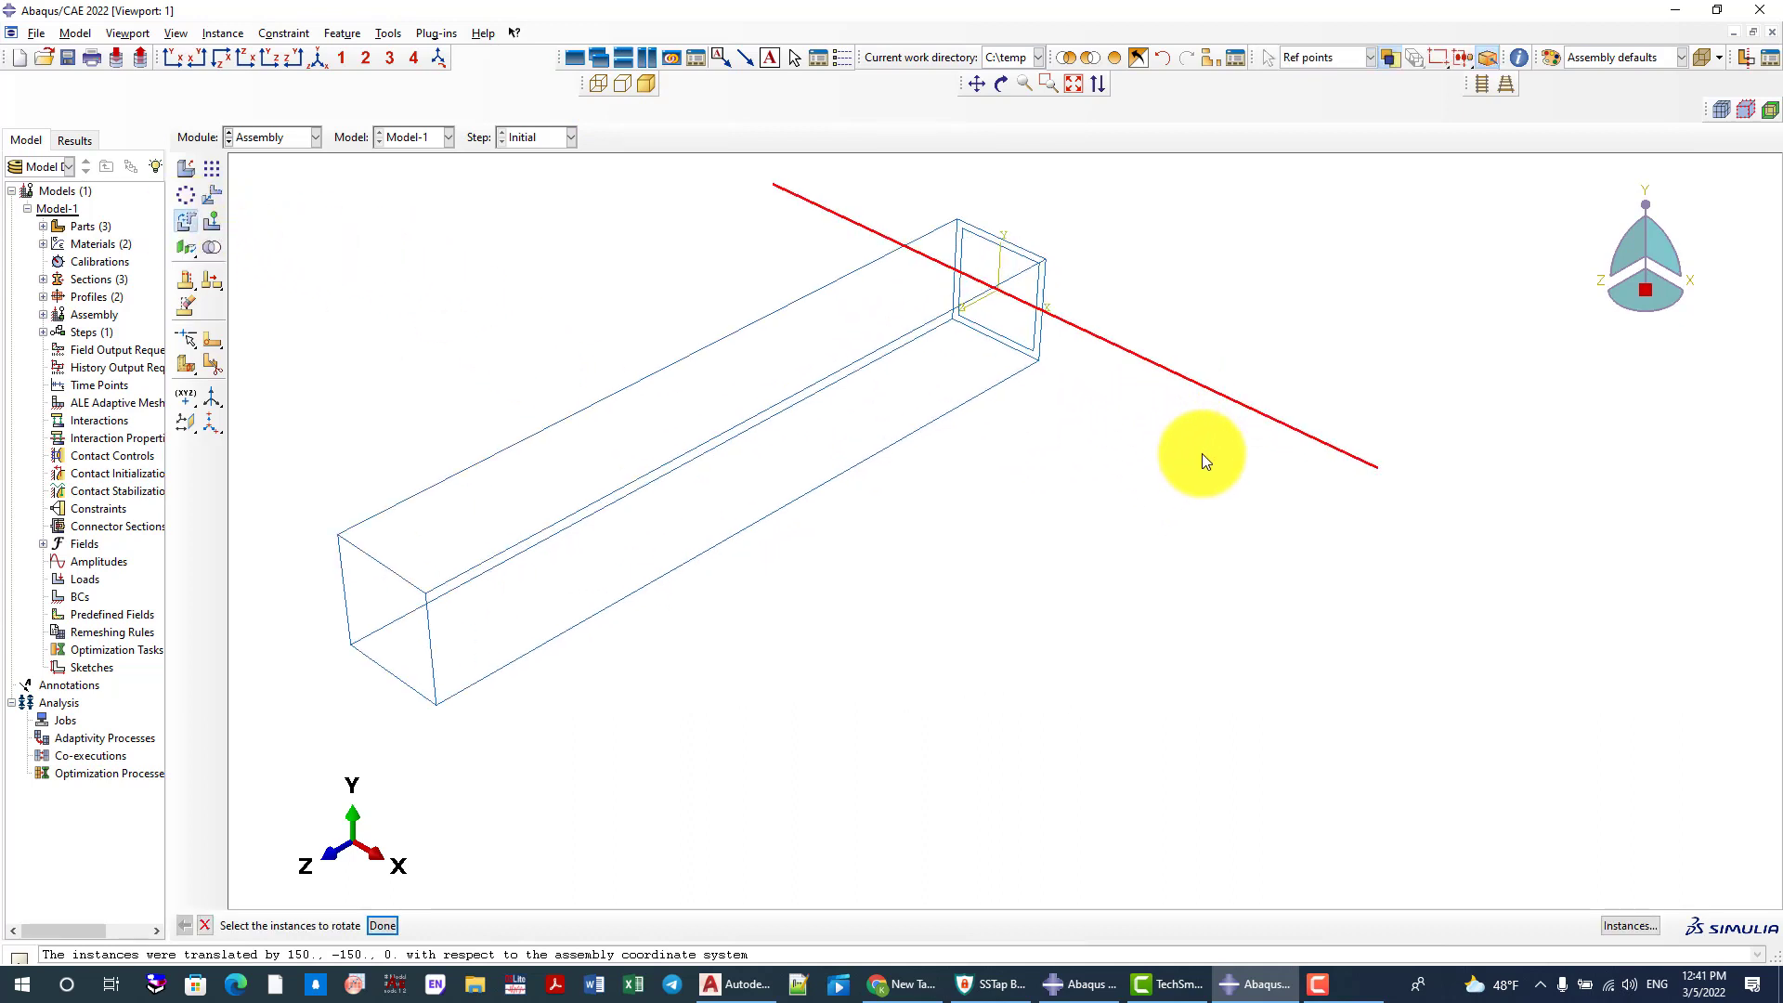
middle_click(1198, 452)
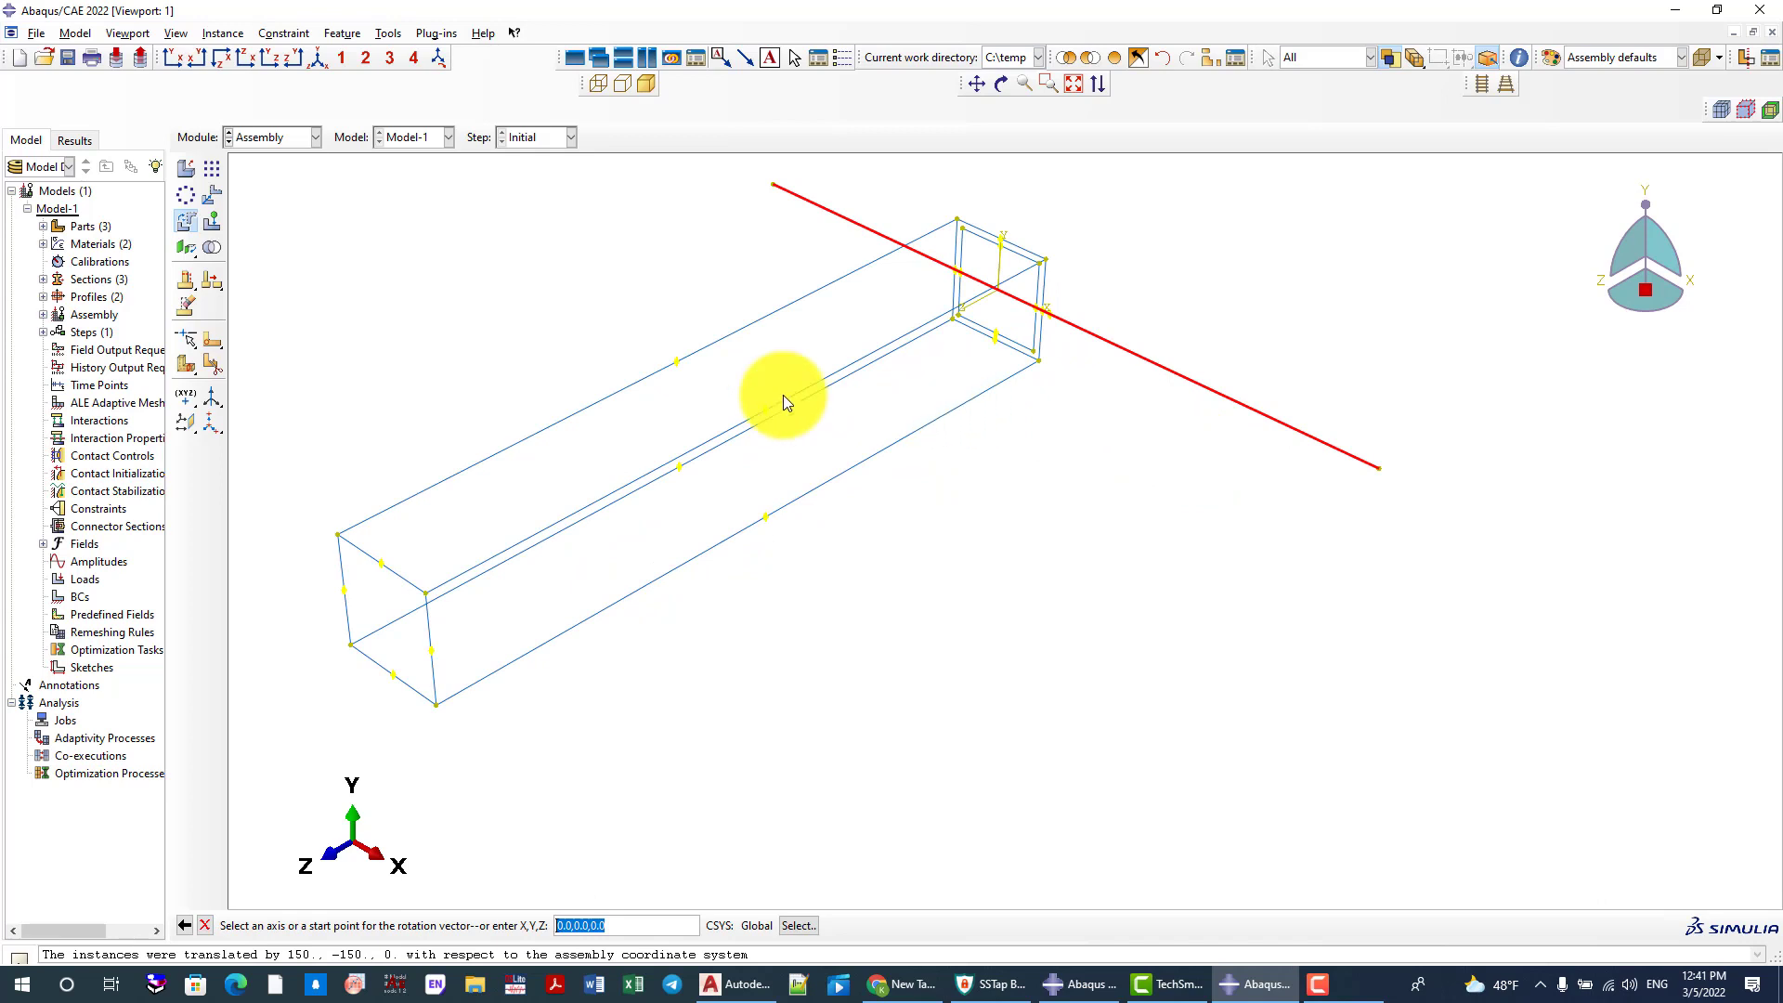
click(1045, 277)
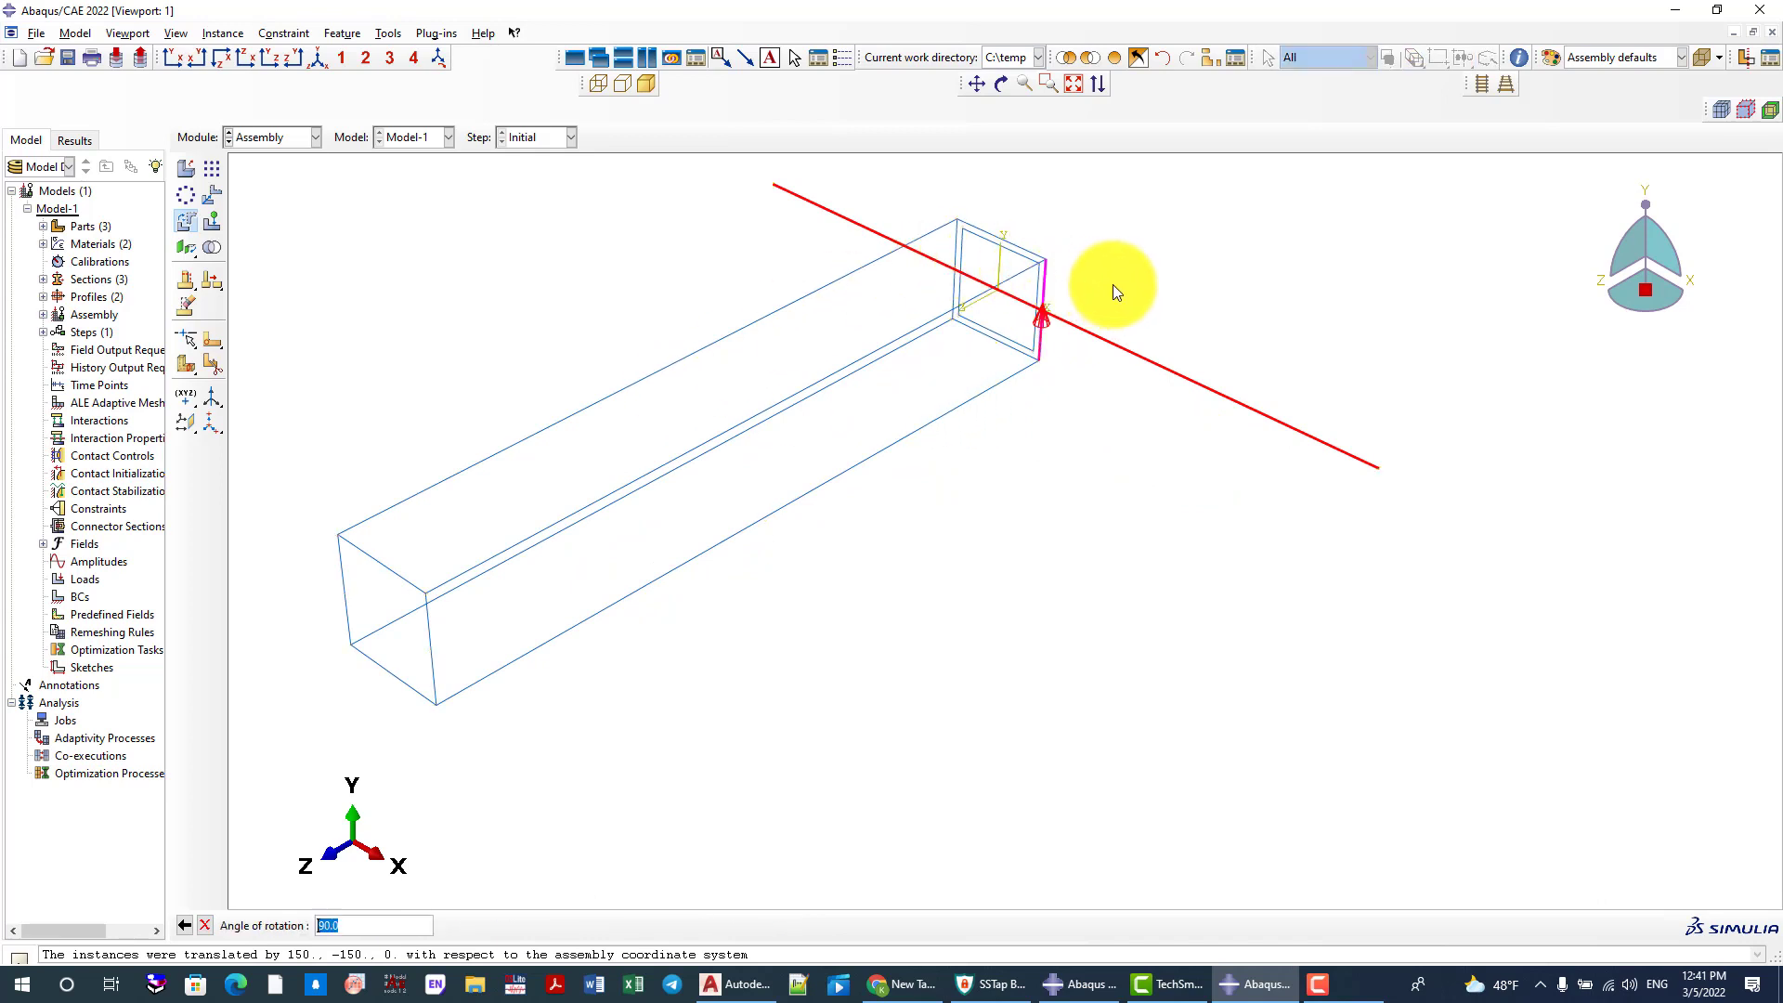
key(Return)
key(Return)
scroll(1142, 371, down, 2)
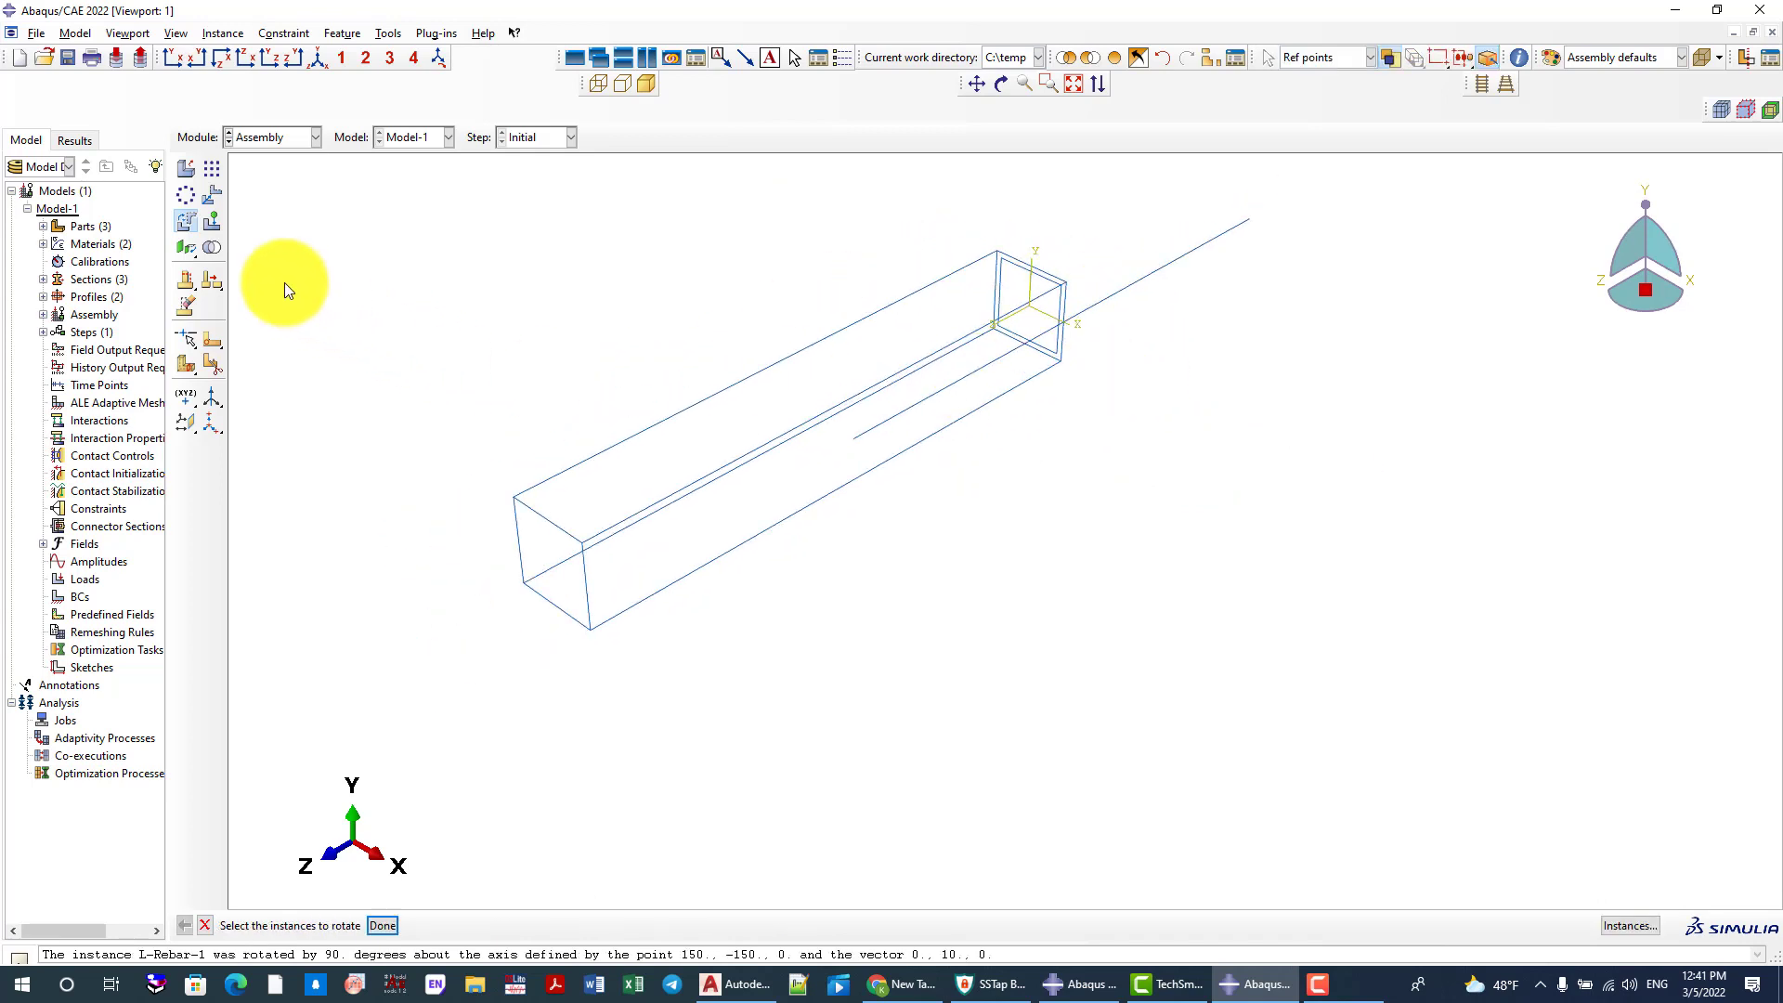
Translate the L-Rebar instance from its rear end point to the stirrup's lower corner on the negative X side
click(211, 194)
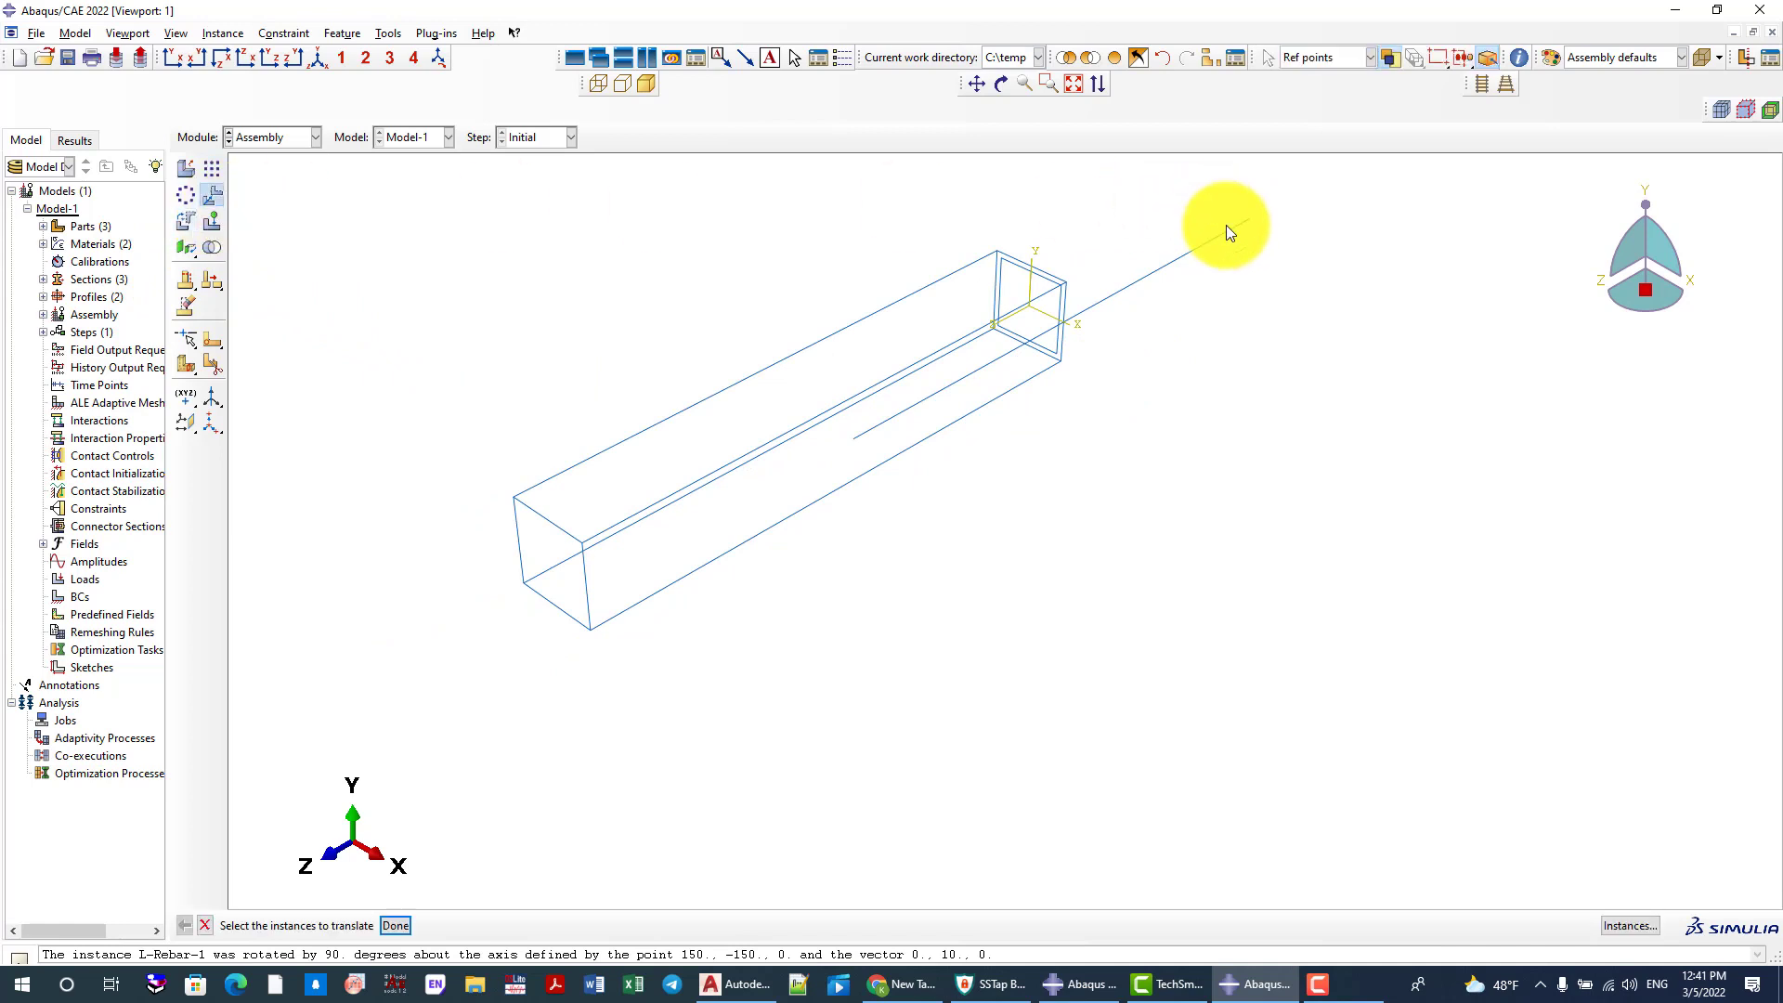
click(1225, 230)
middle_click(1247, 221)
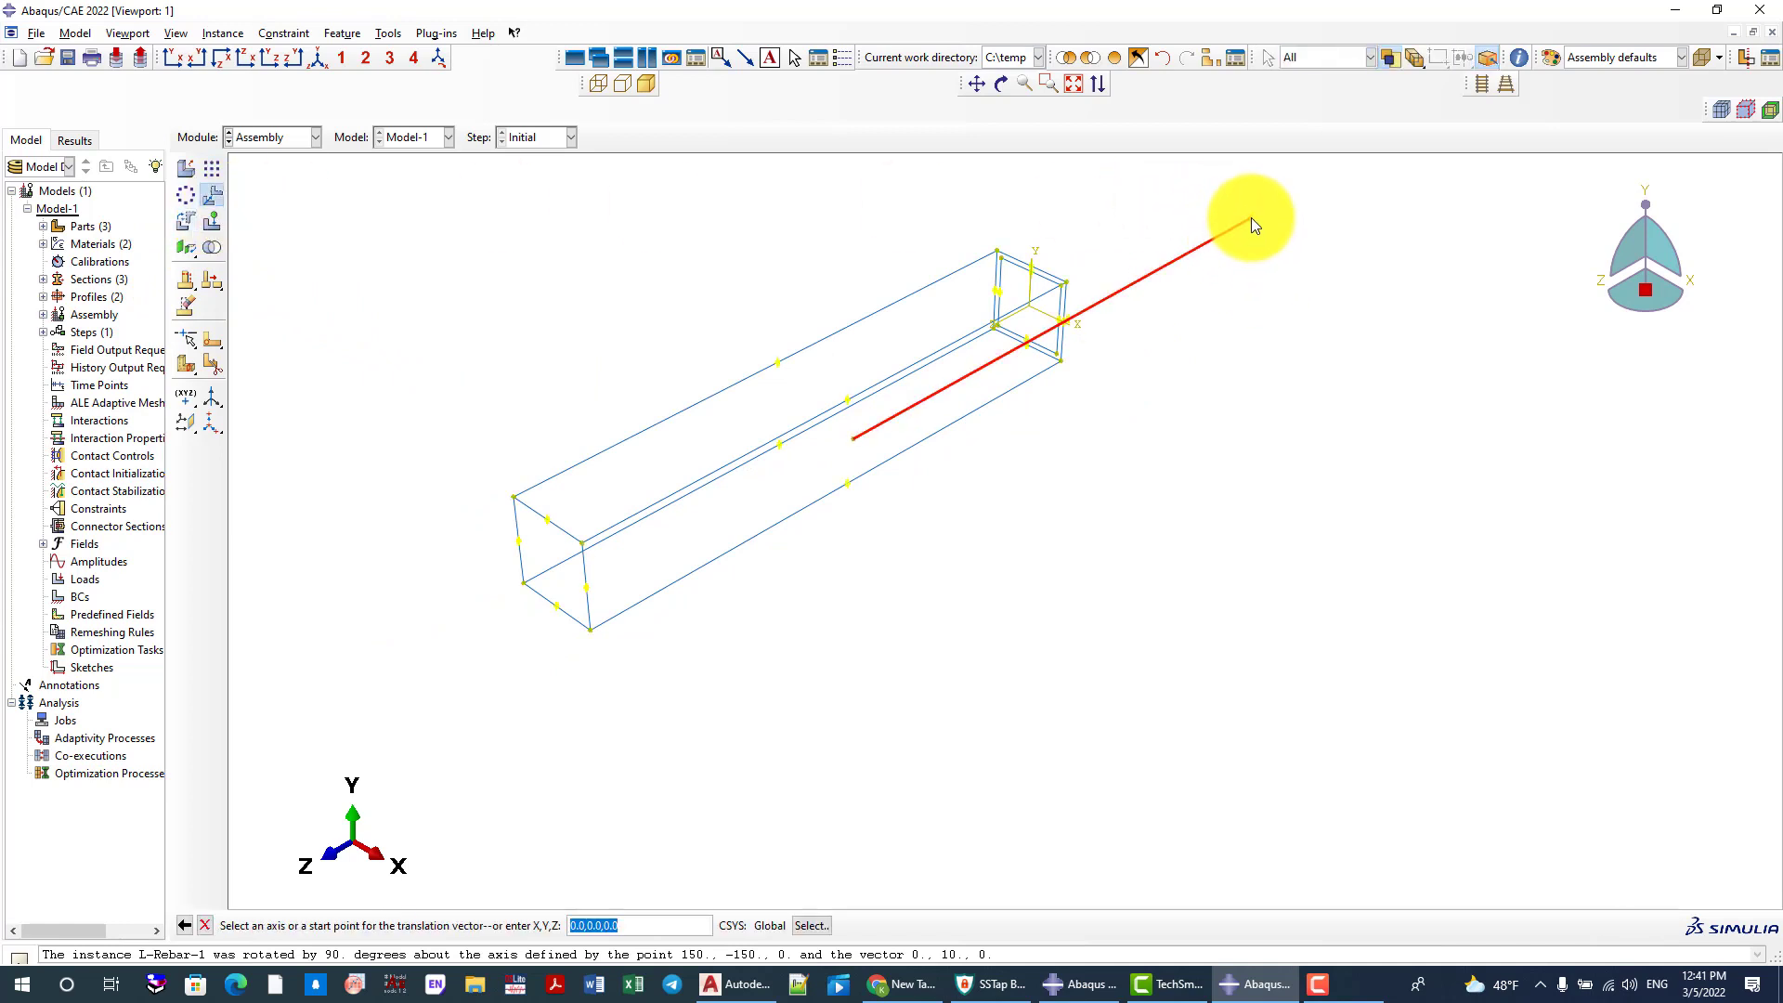
click(1250, 217)
scroll(980, 339, up, 3)
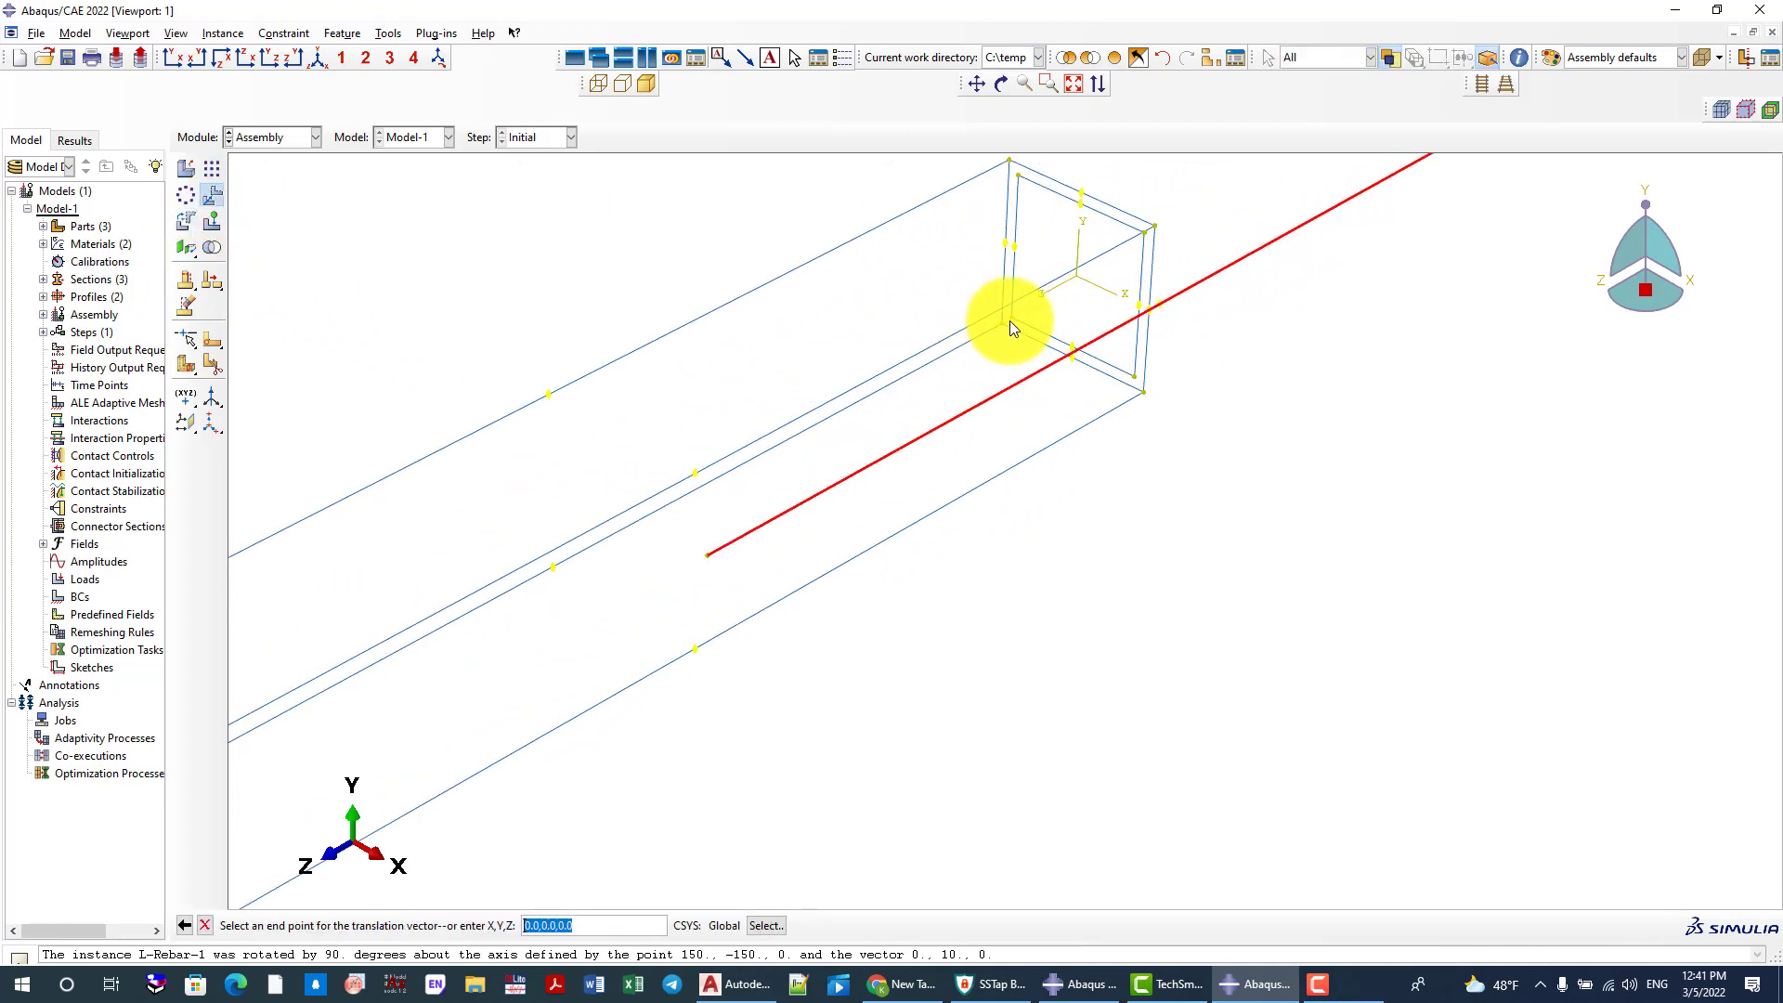
click(1010, 319)
middle_click(951, 322)
scroll(1040, 359, down, 2)
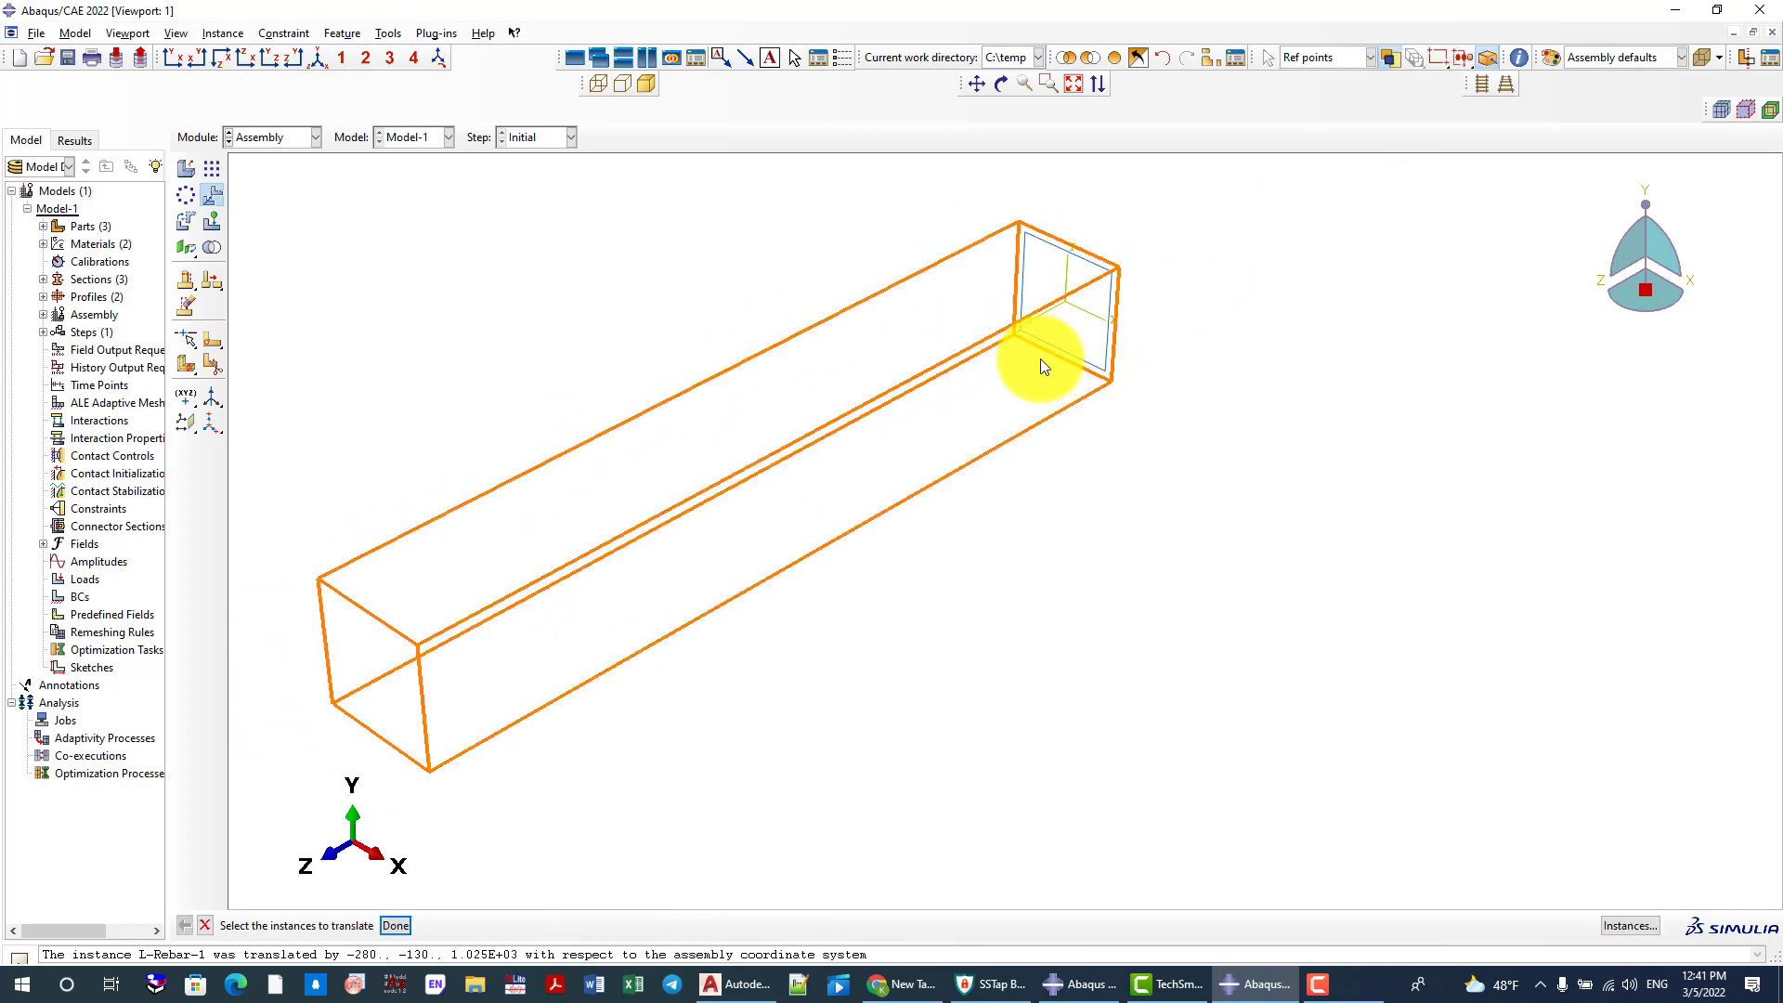
Remove the column instance from the display so that only the rebar and stirrup are shown
click(212, 168)
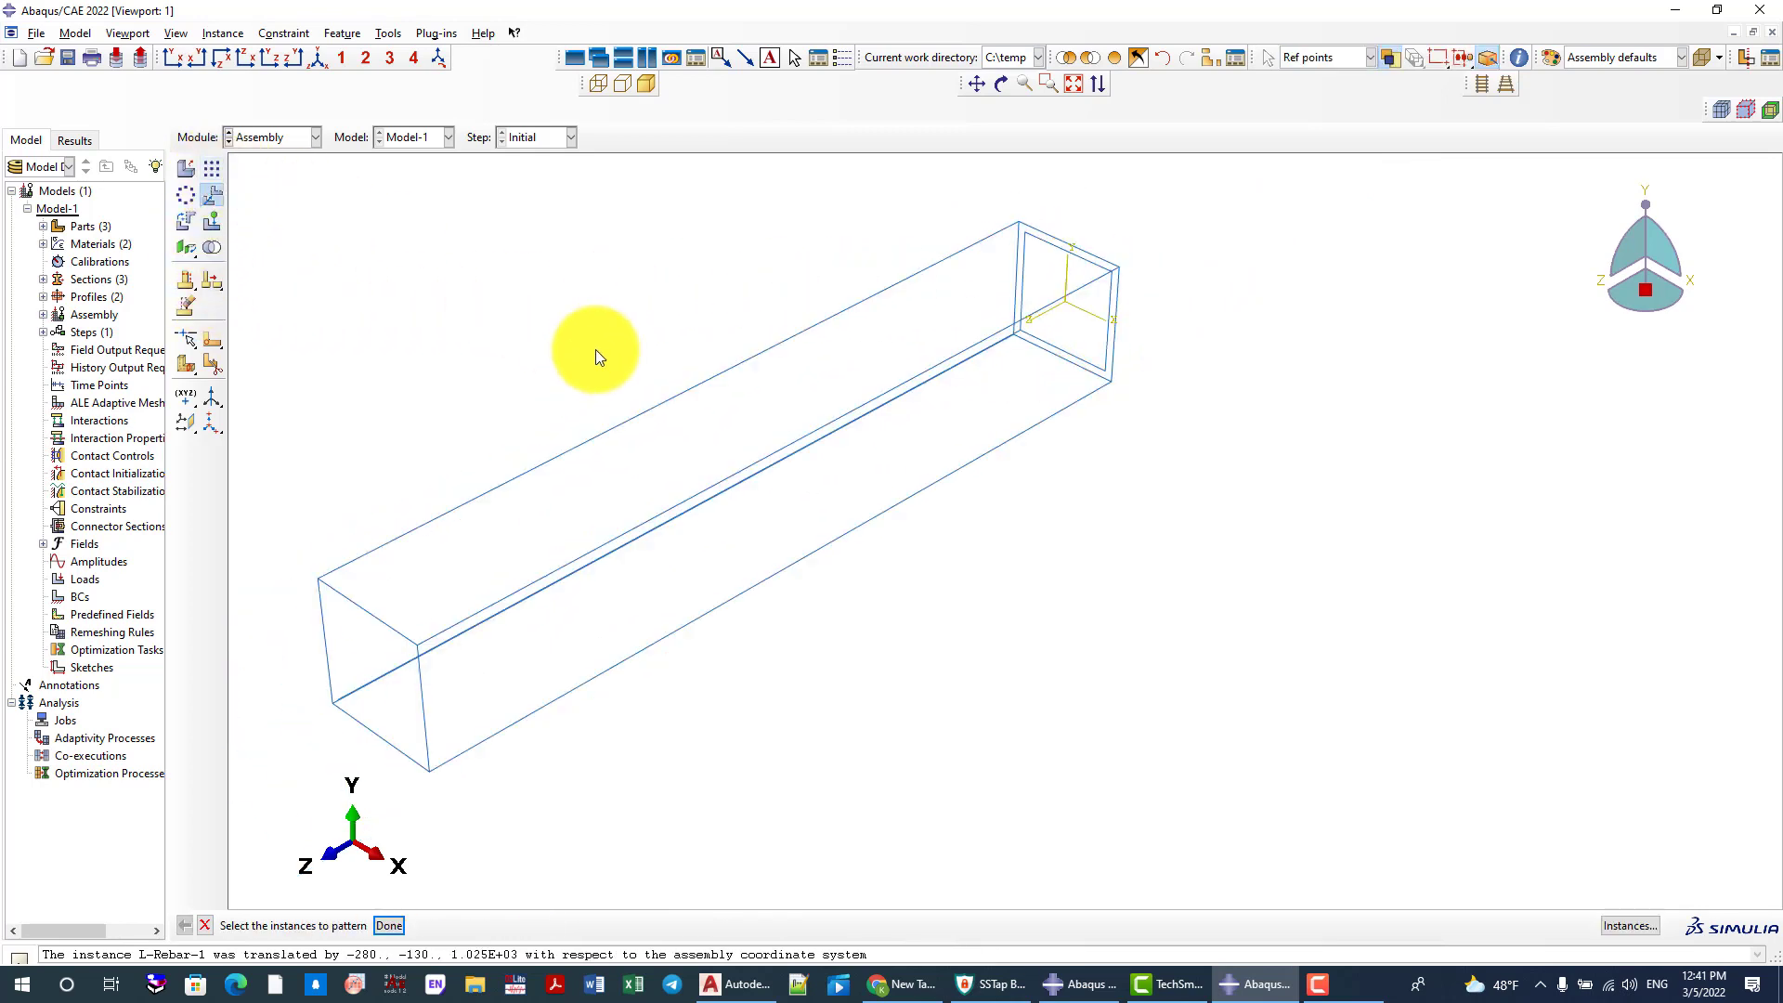
click(917, 268)
click(1098, 59)
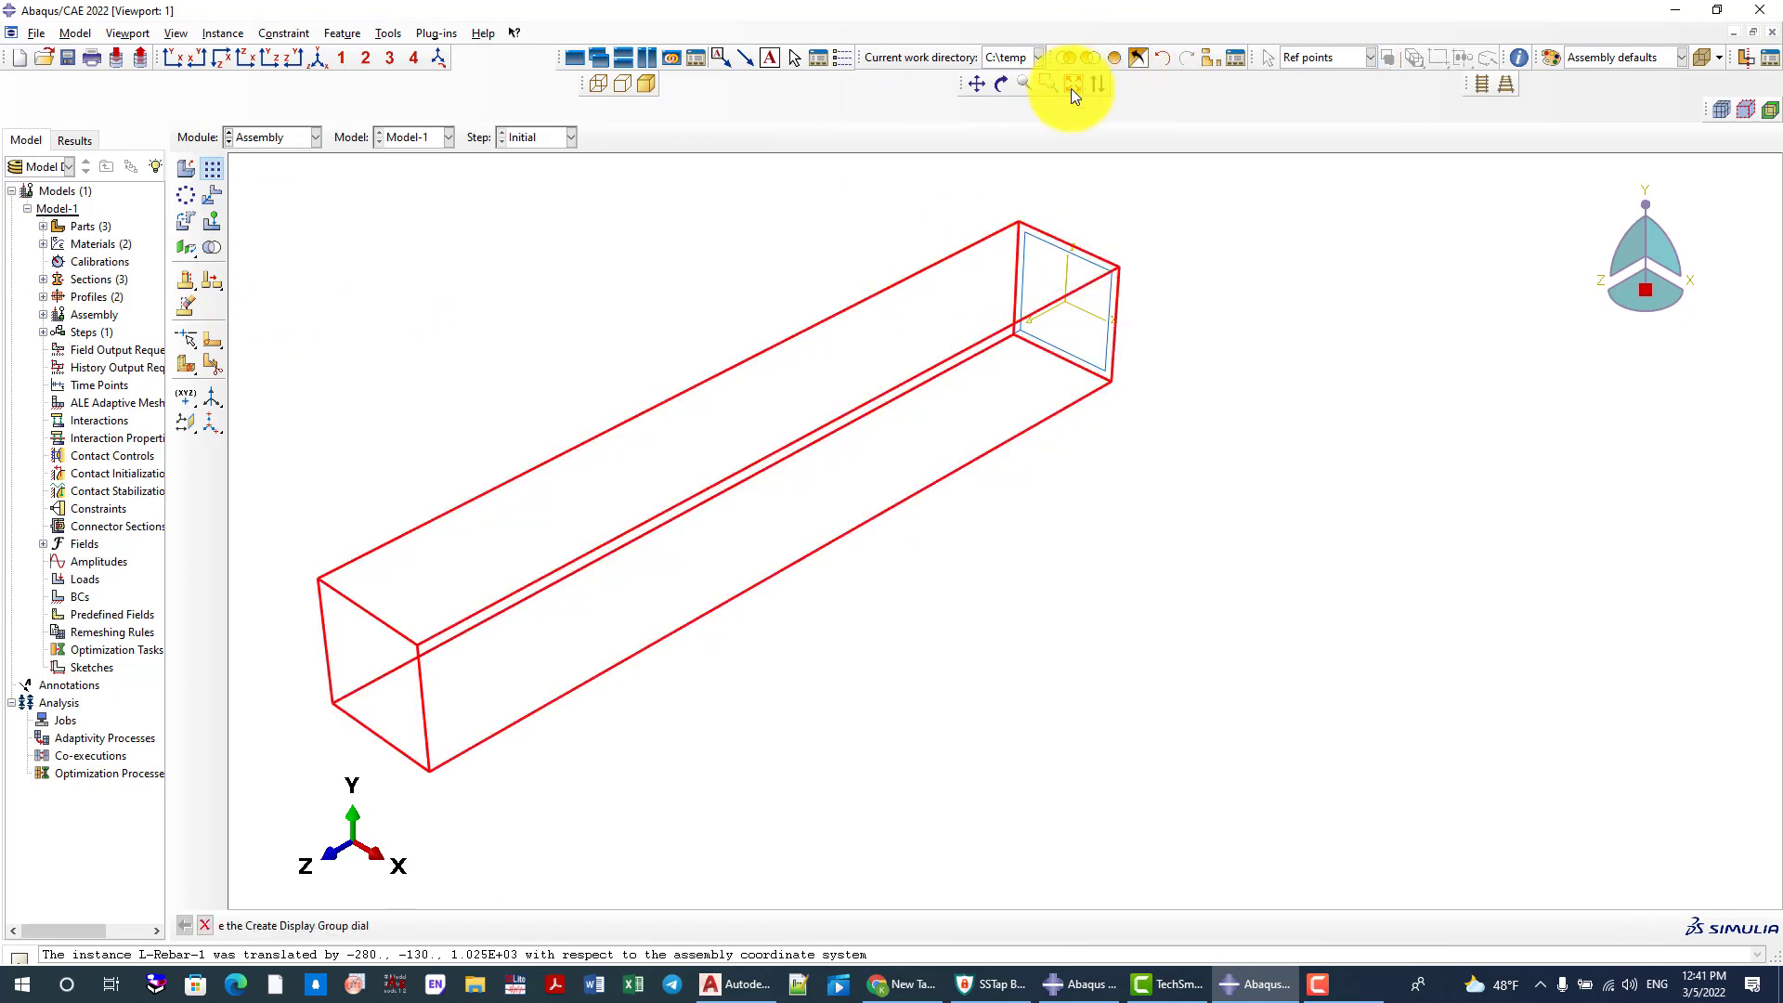
Pattern the L-Rebar instance linearly, 2 in each direction with offsets of 260, flipping direction 1 toward the stirrup's other lower corner
click(974, 354)
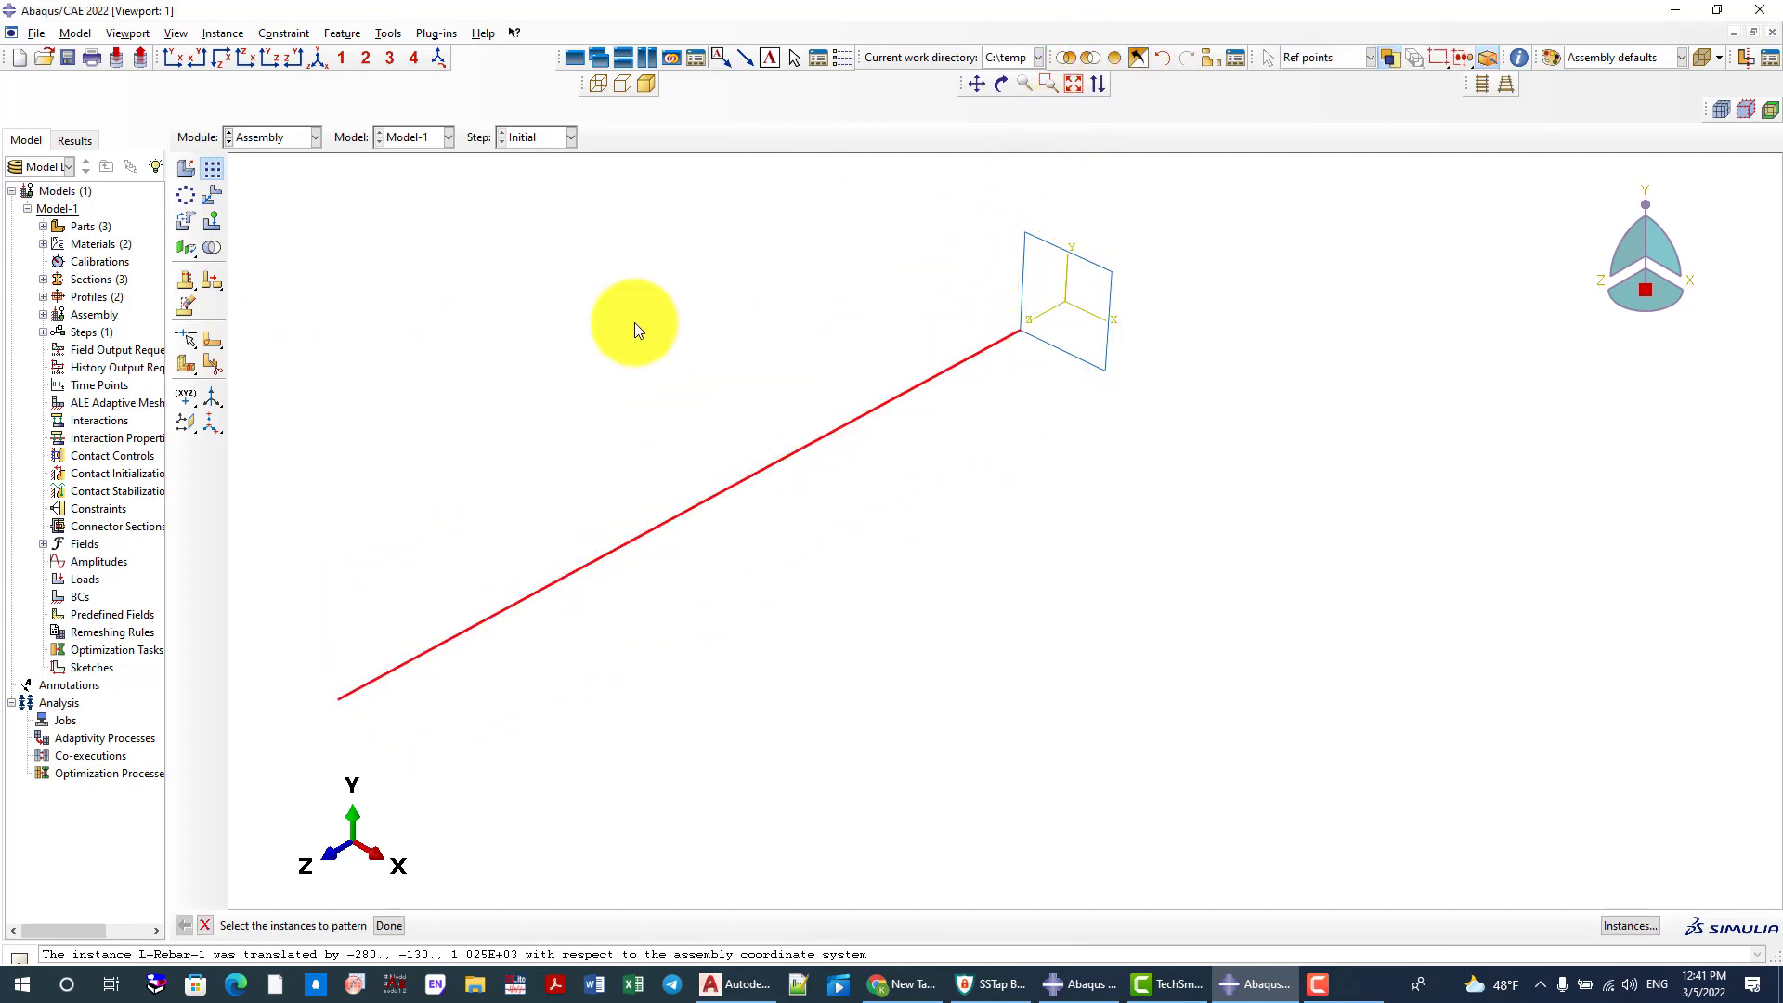
middle_click(531, 267)
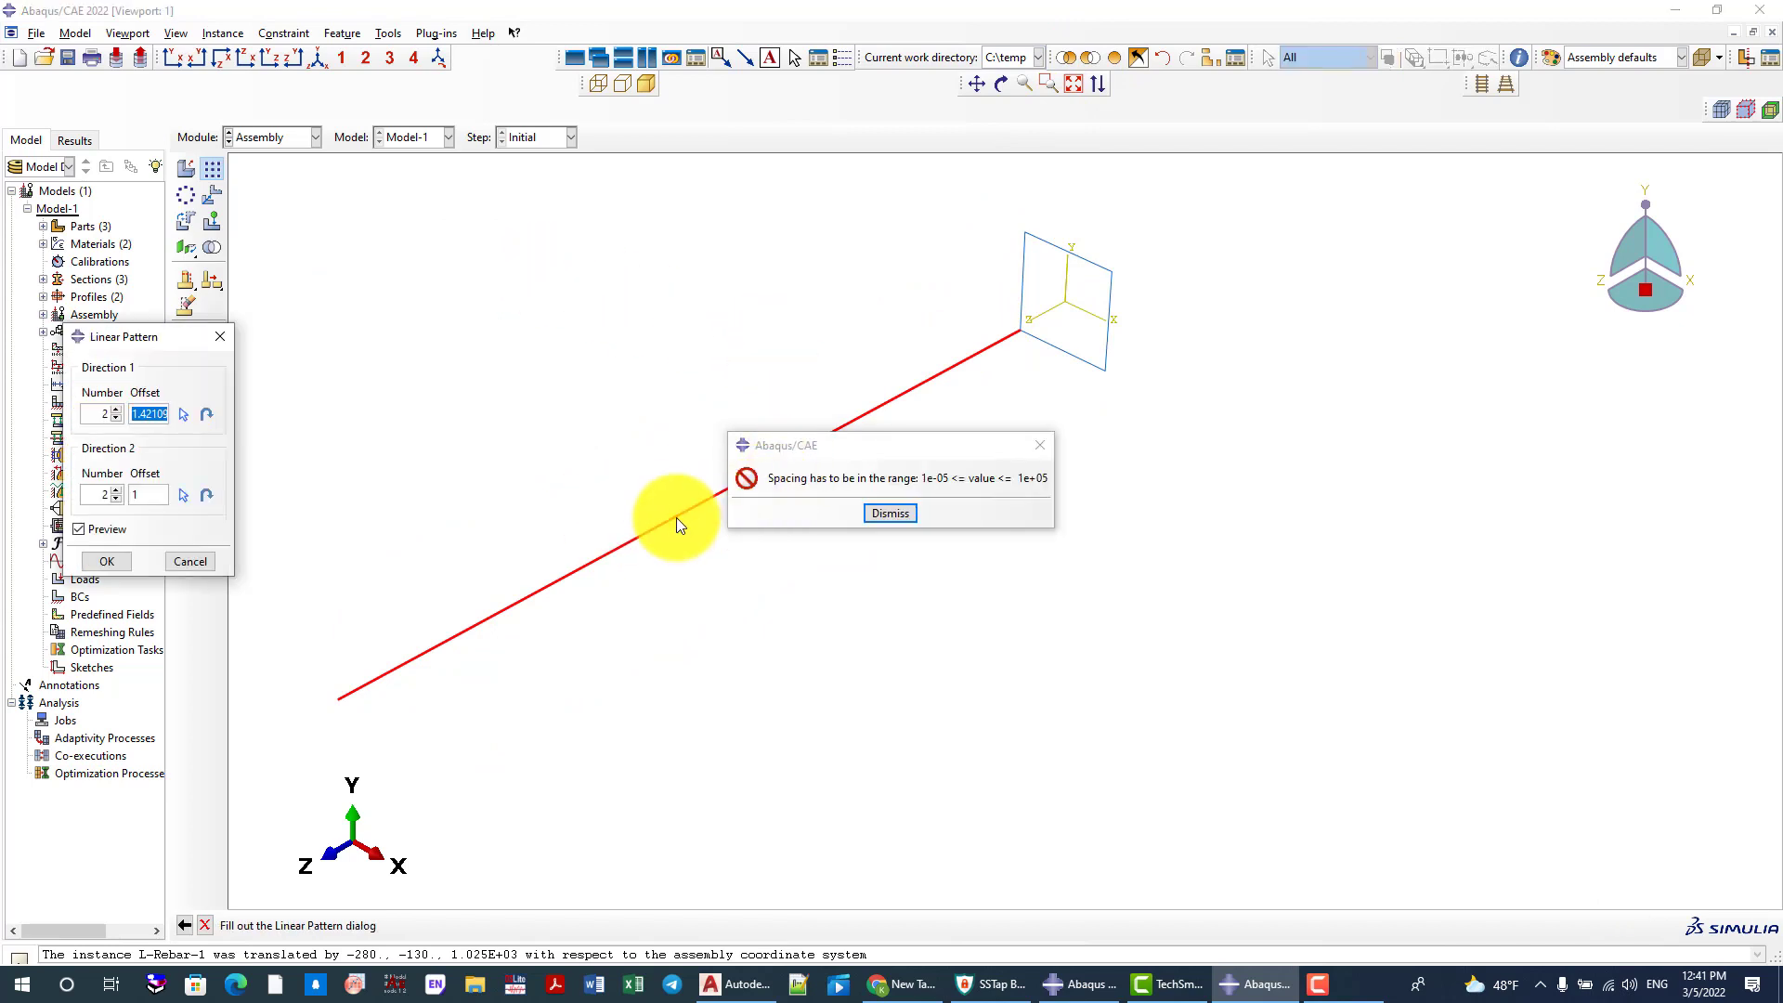
click(885, 518)
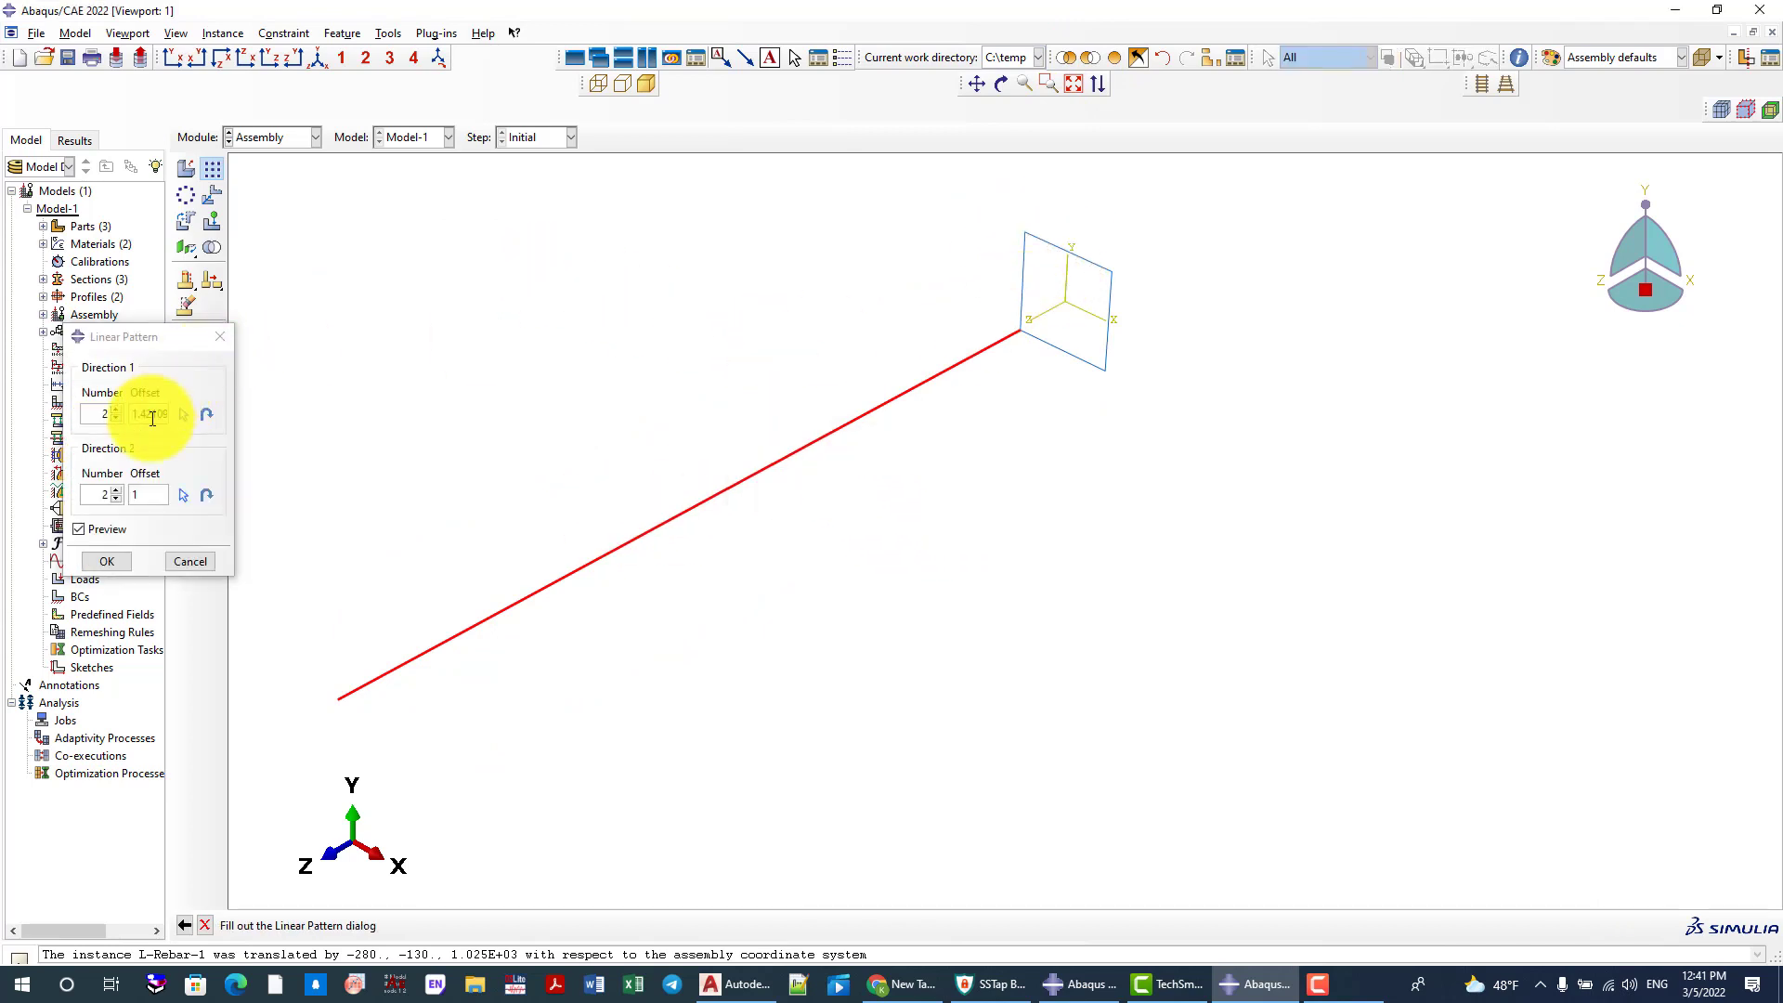
drag(130, 413, 196, 423)
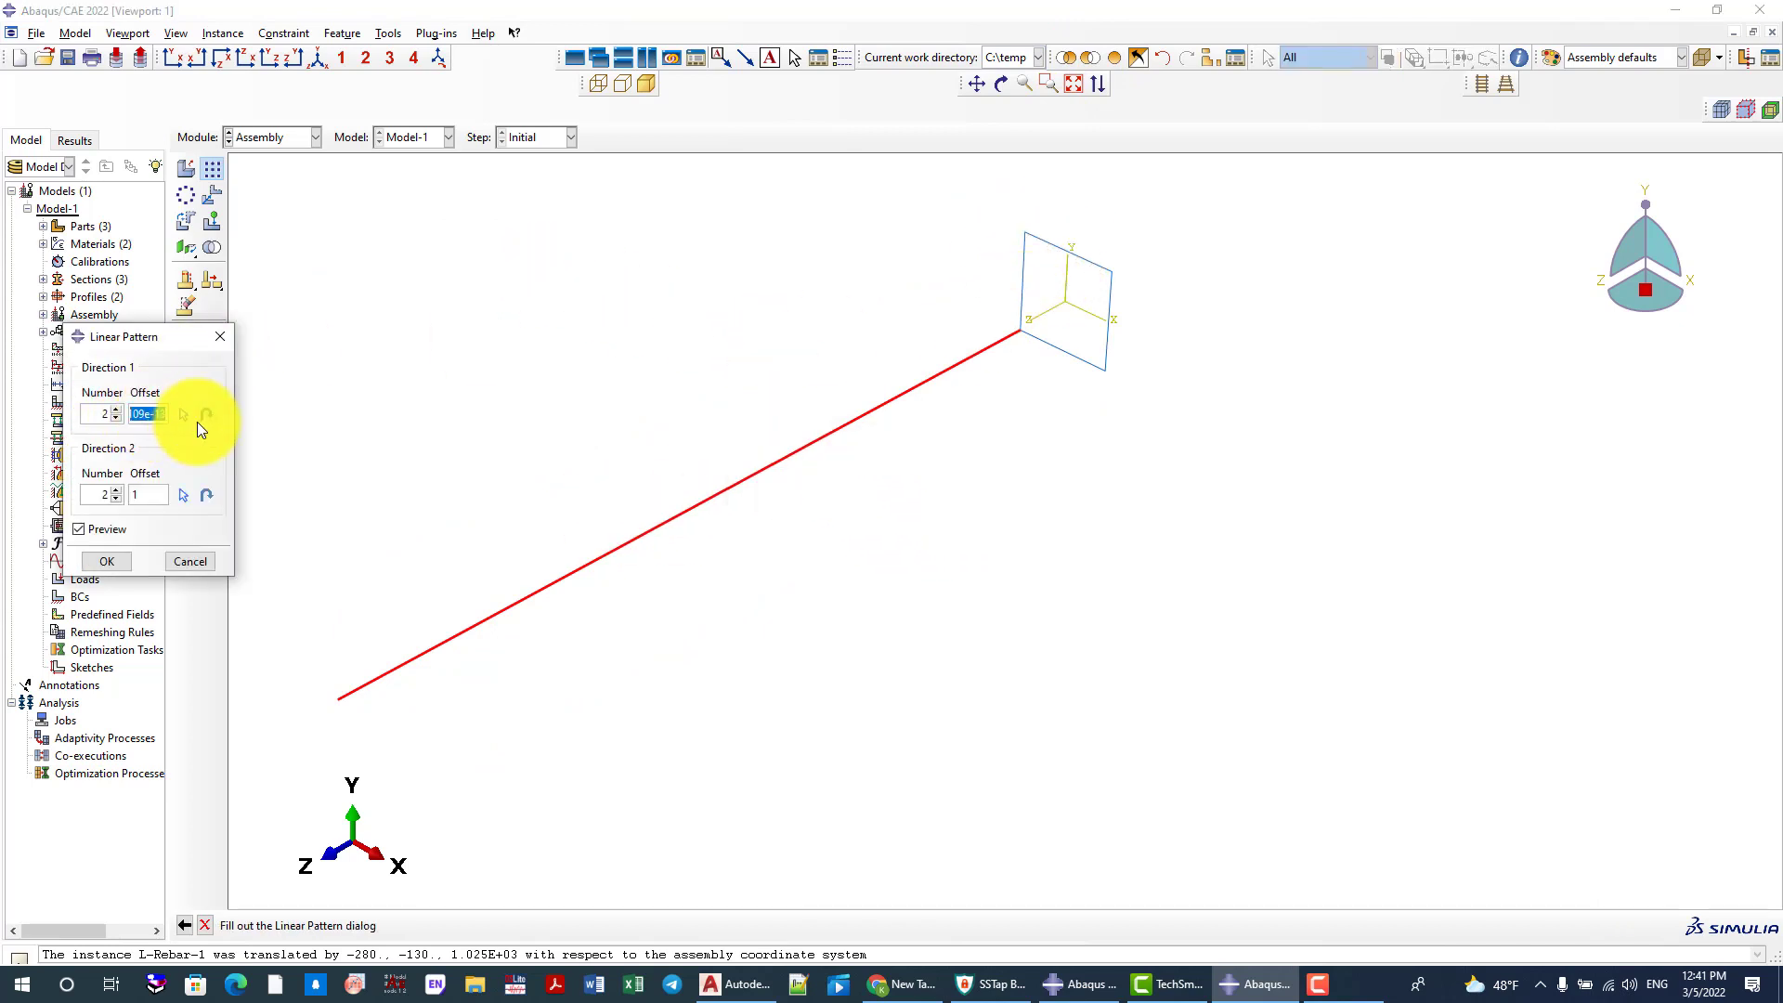
text(260)
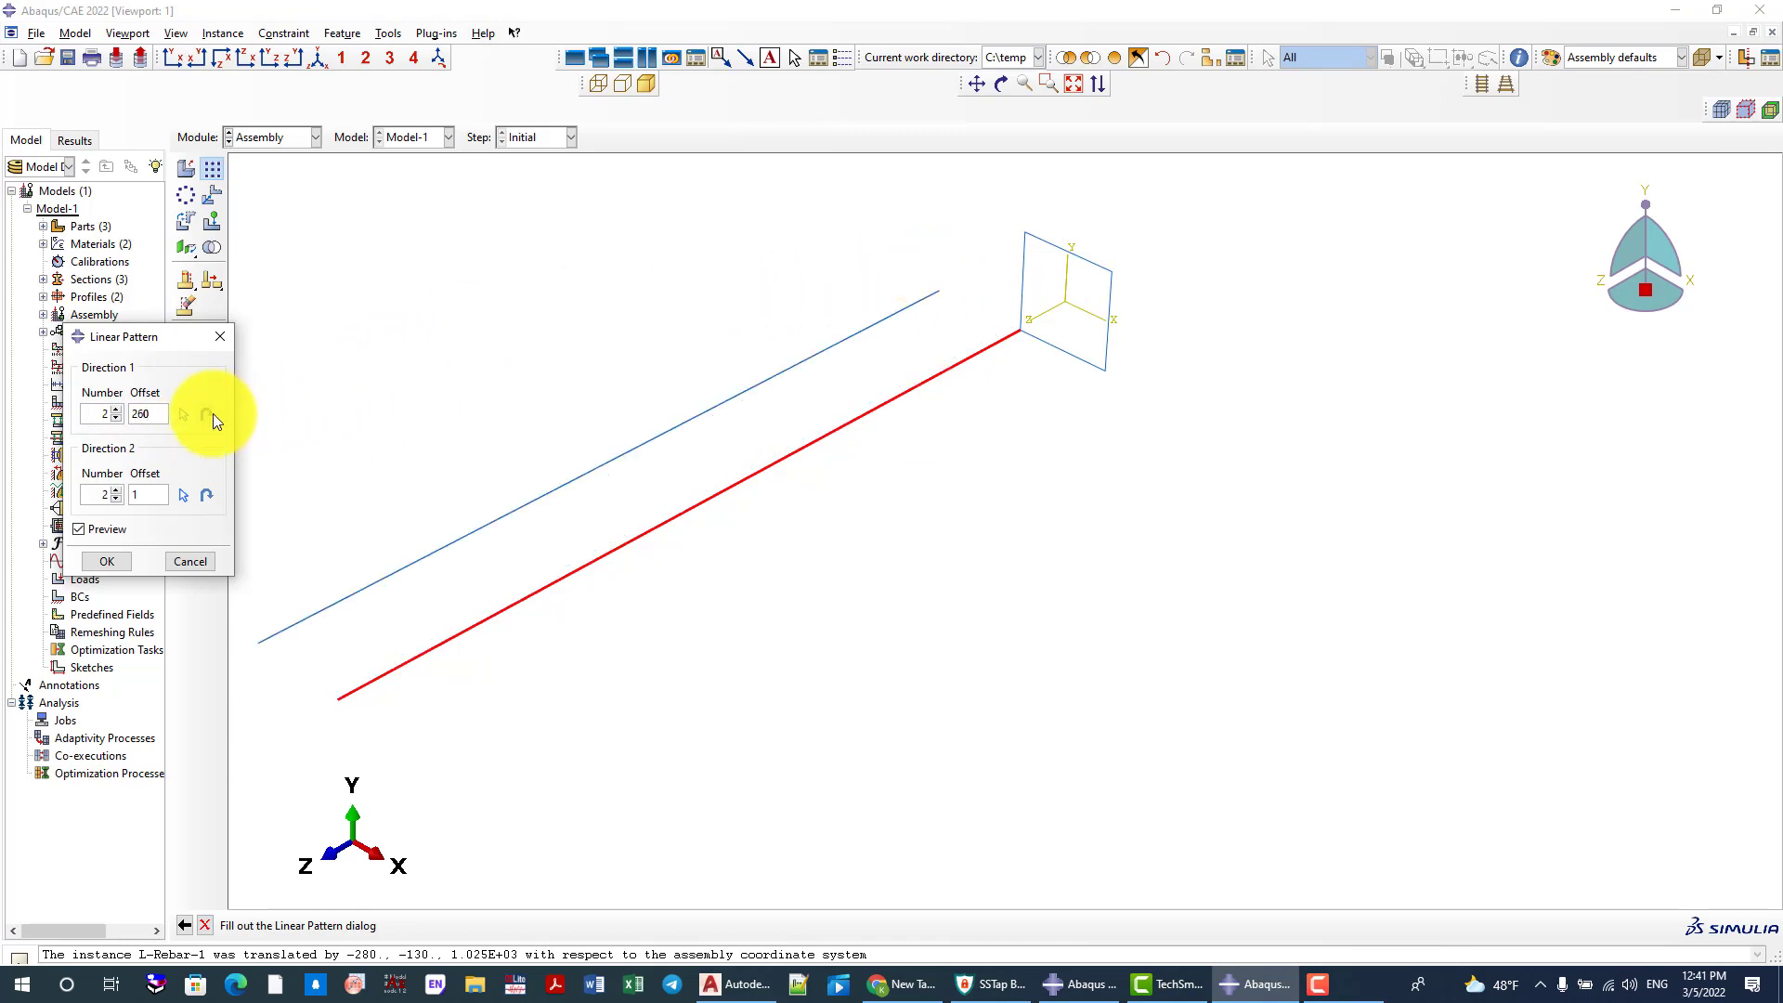
click(213, 415)
drag(147, 493, 133, 493)
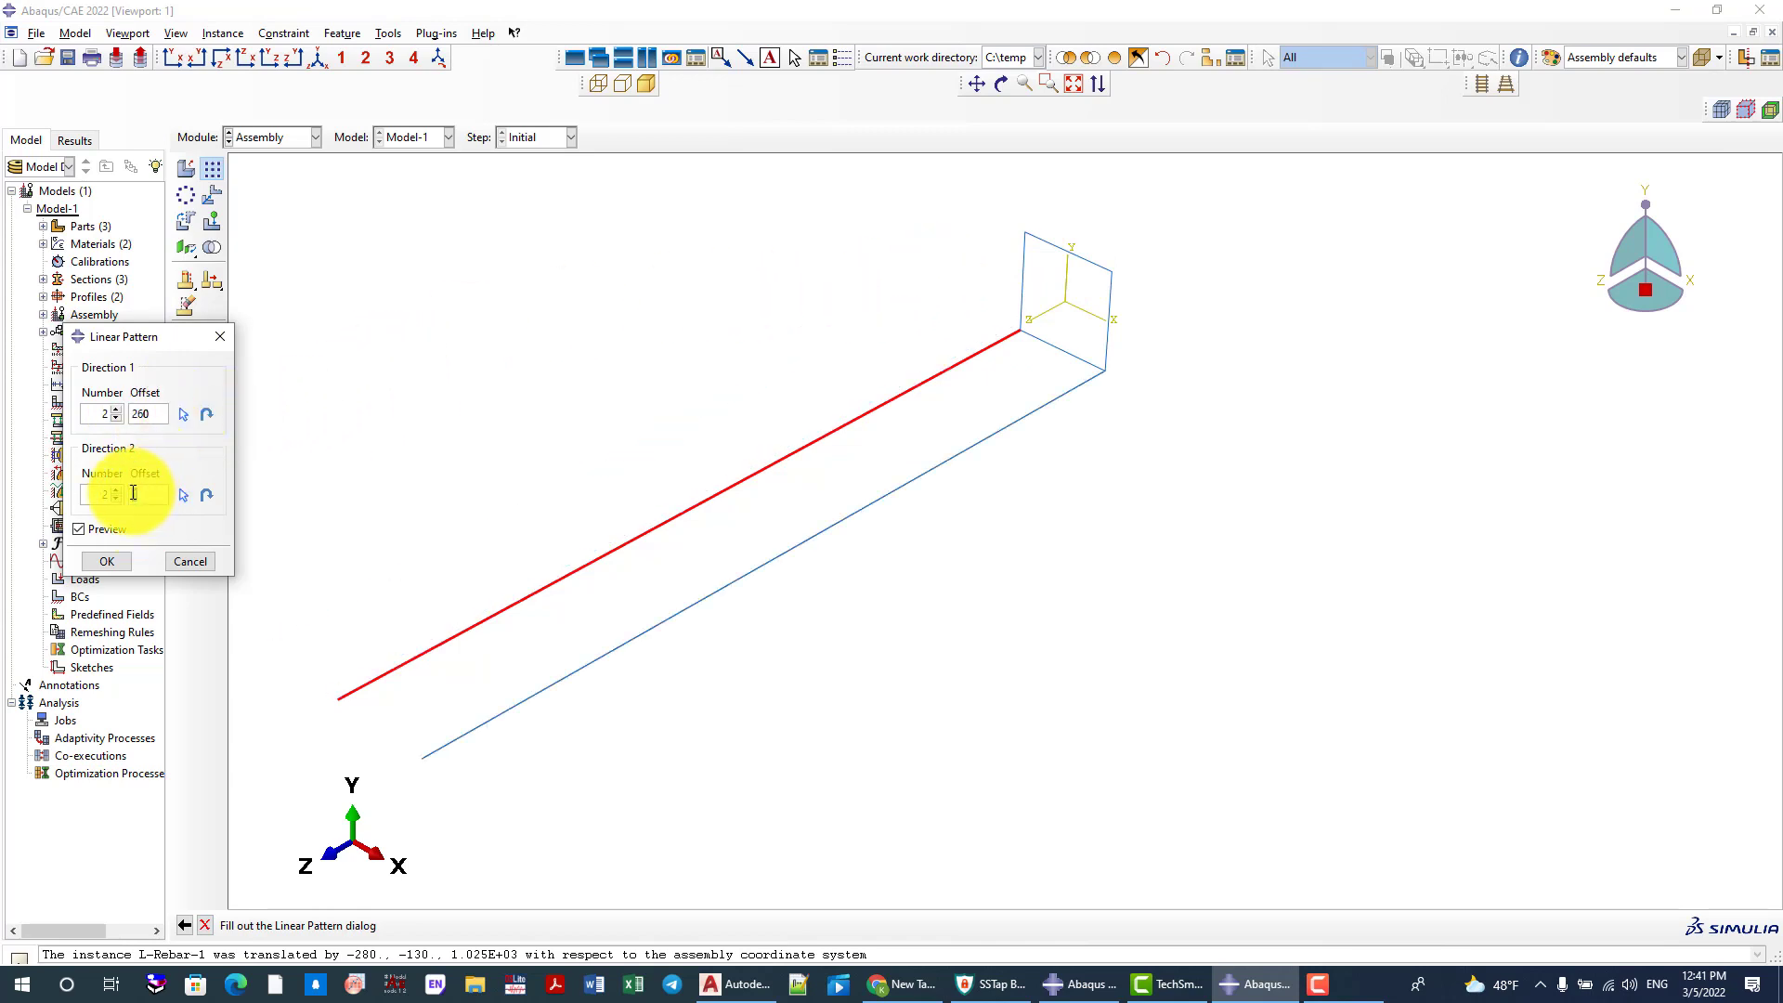
text(260)
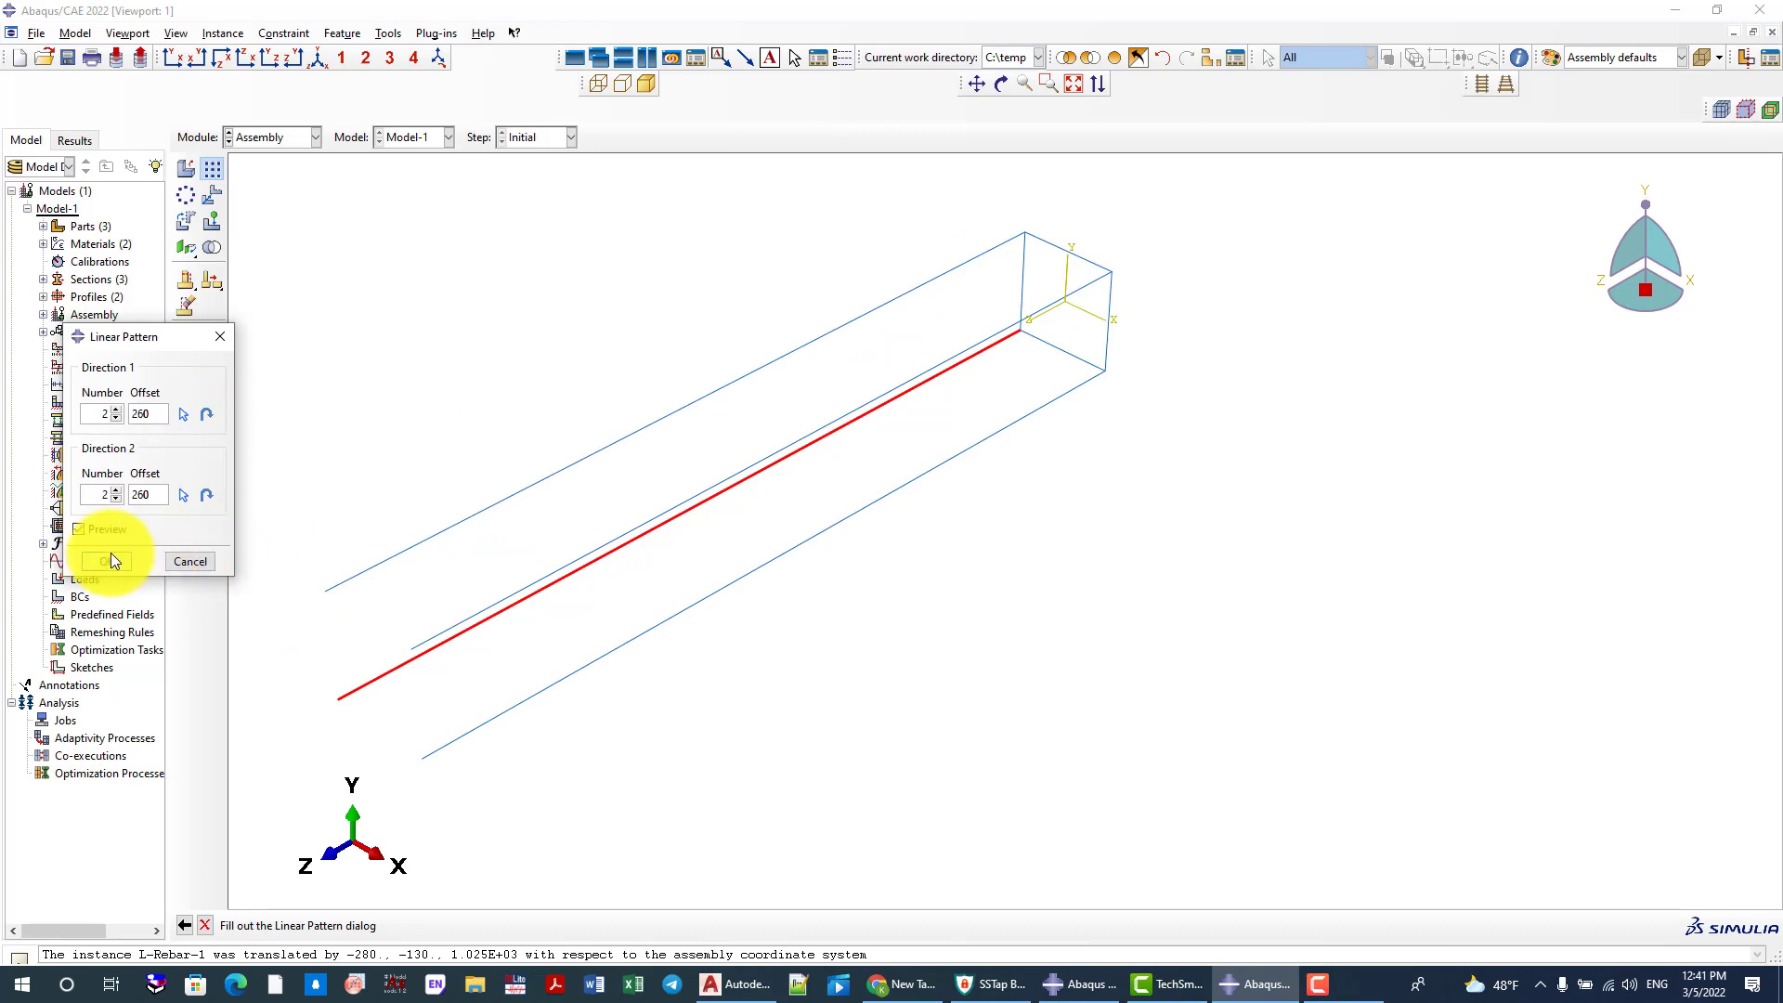
click(109, 561)
Translate the stirrup instance by 0, 0, 10 from the origin, inward along the longitudinal rebars
scroll(1051, 361, down, 3)
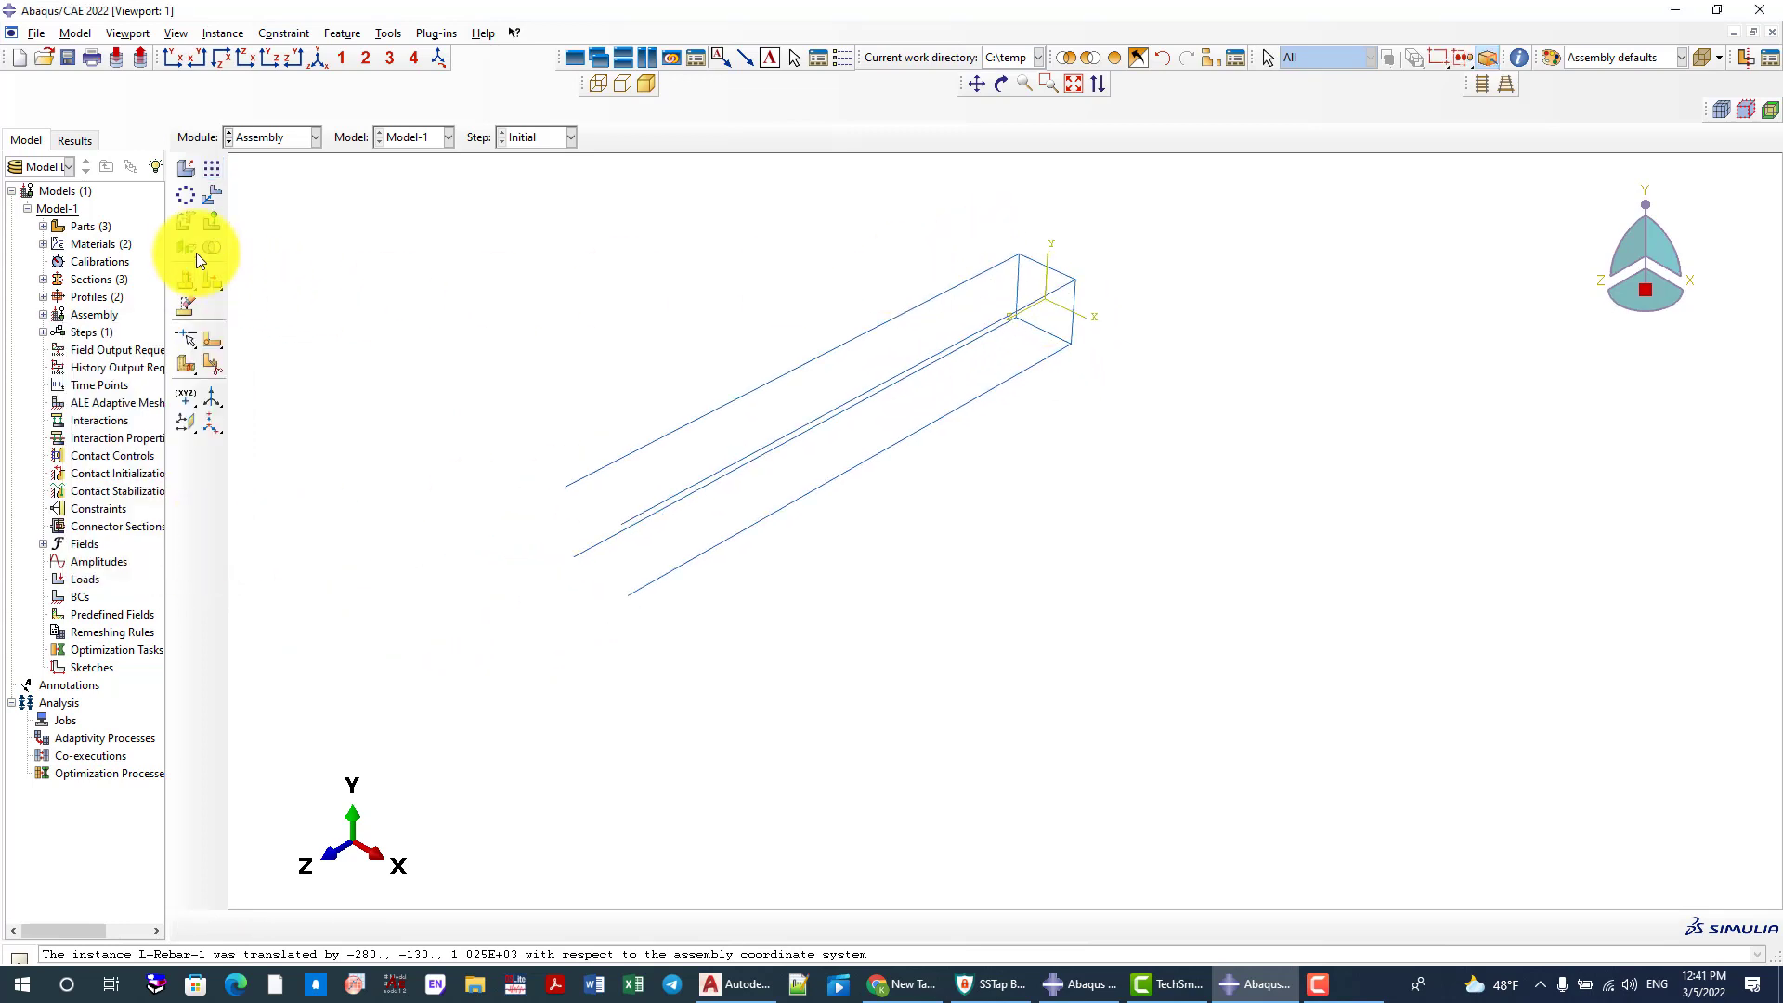
click(202, 200)
scroll(1145, 332, up, 1)
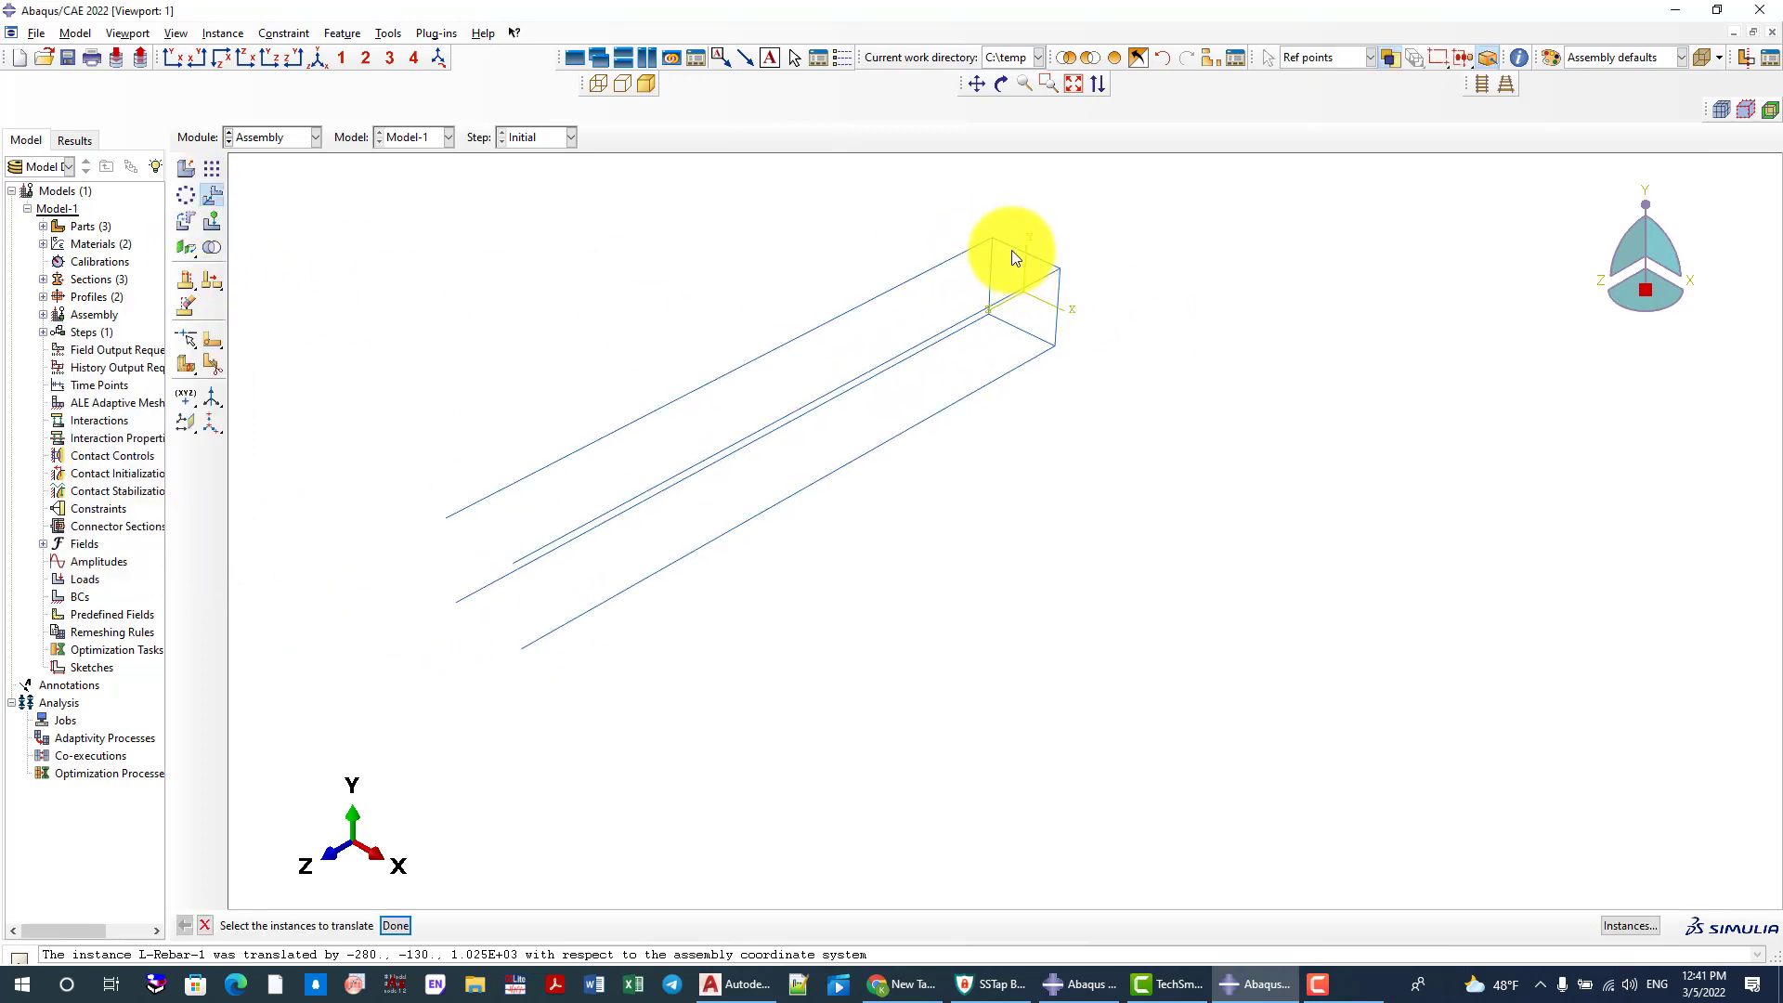
click(1011, 249)
scroll(1035, 290, up, 2)
middle_click(1121, 286)
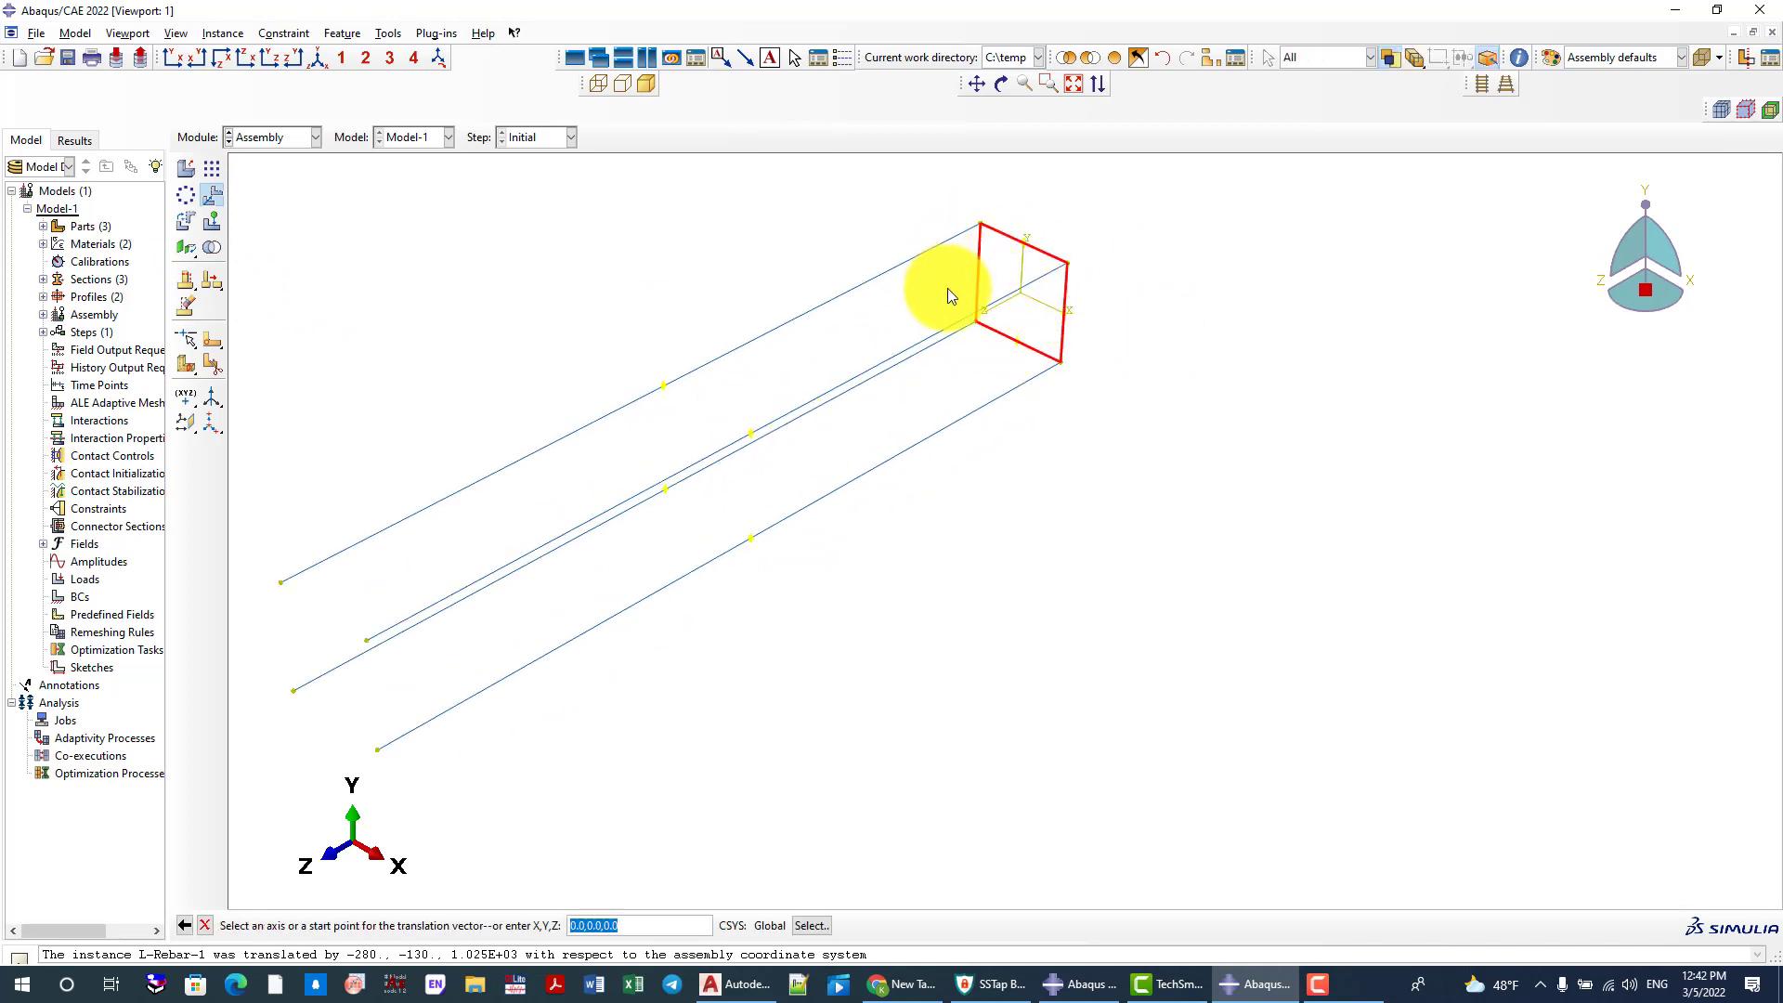
scroll(947, 288, up, 3)
scroll(1056, 271, down, 3)
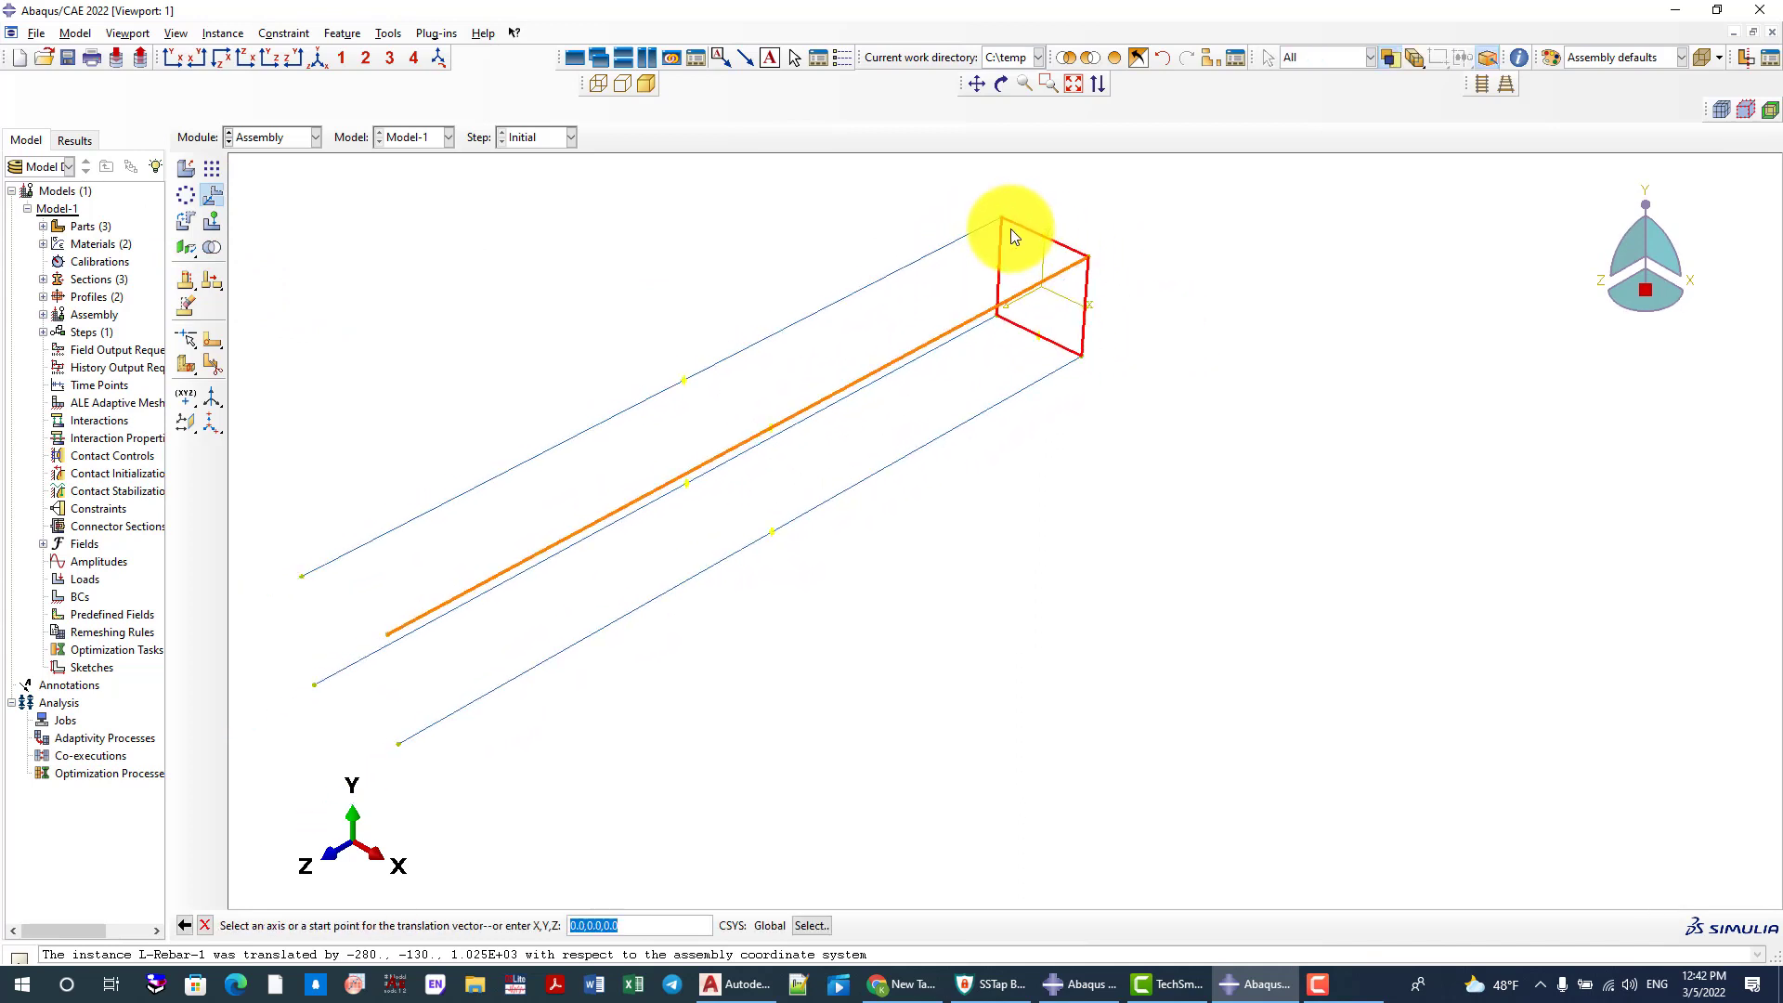
scroll(995, 308, up, 4)
scroll(1022, 278, down, 3)
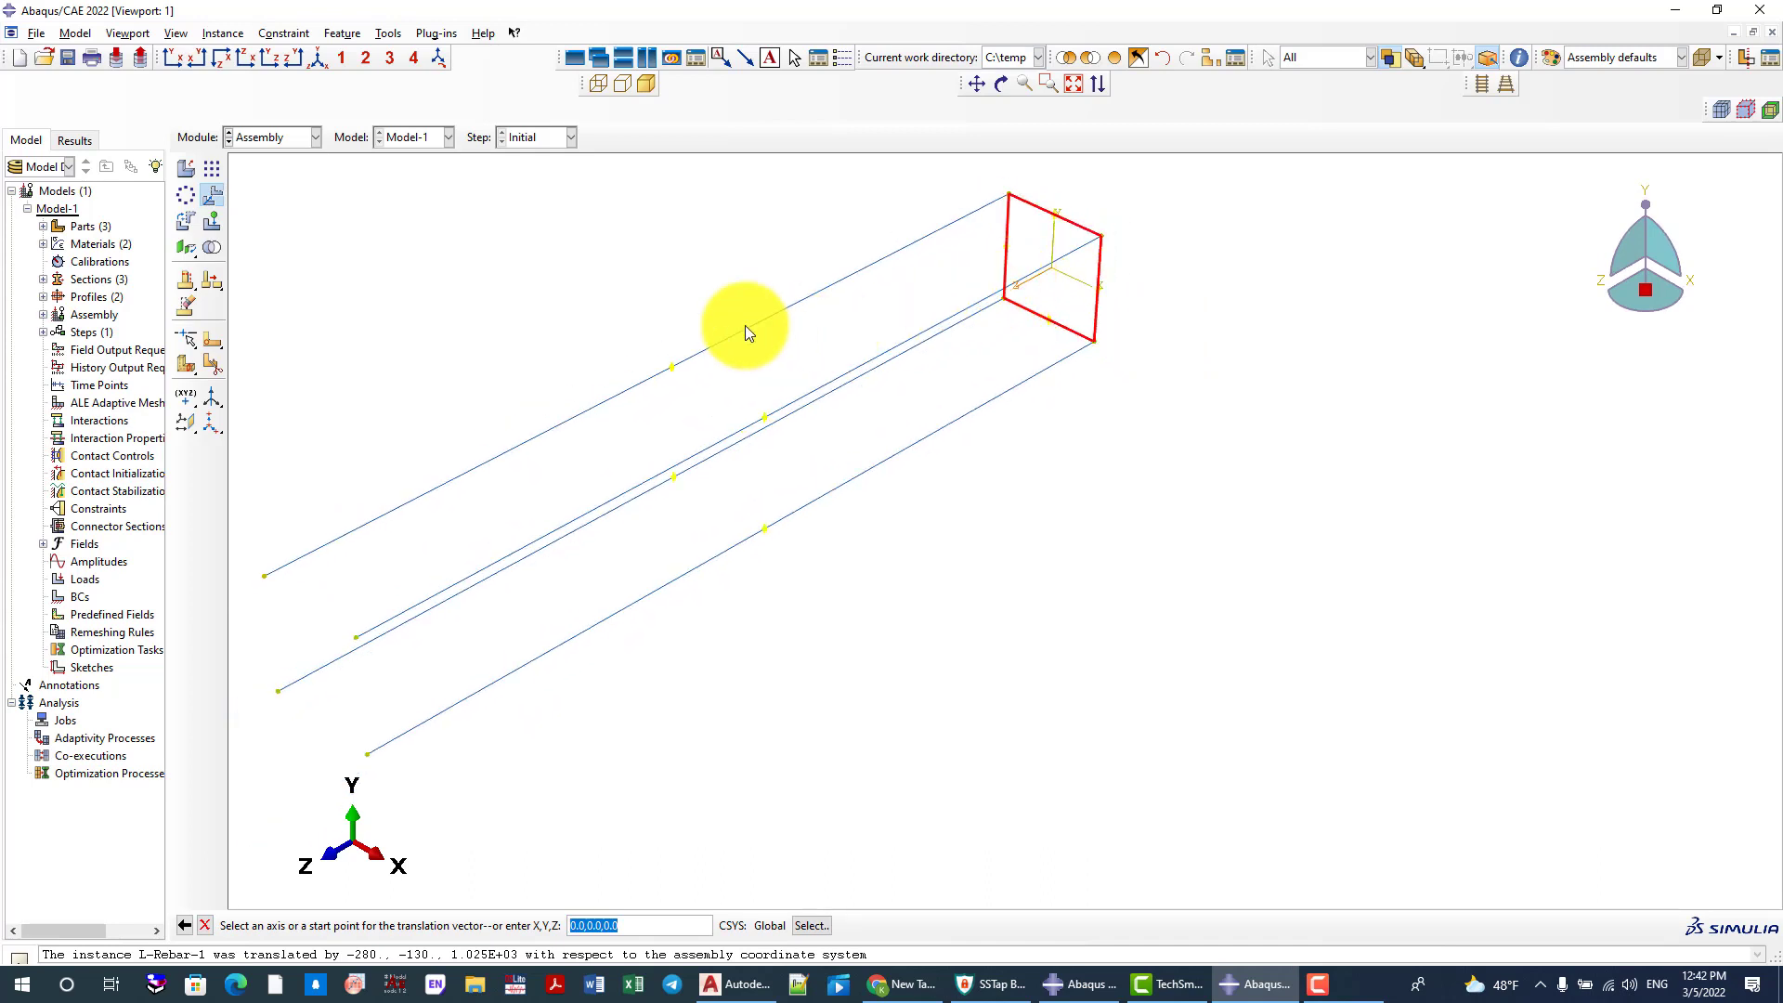
key(Return)
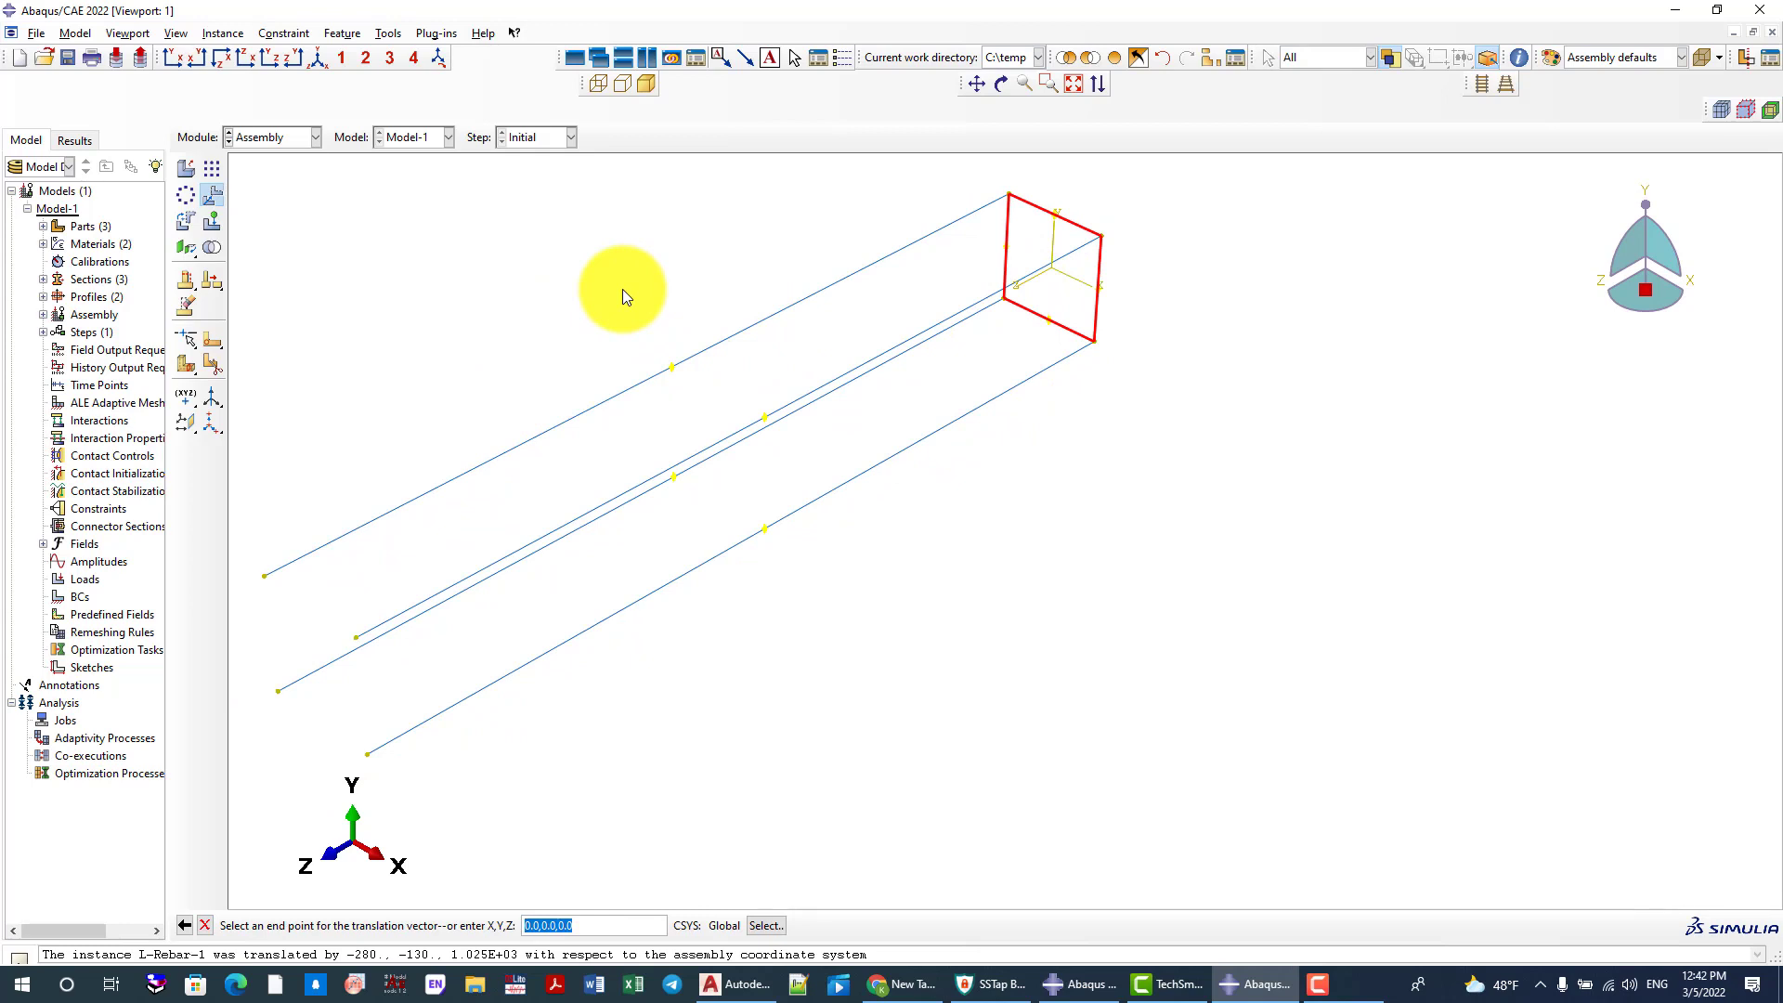
text(0,0,0)
key(Return)
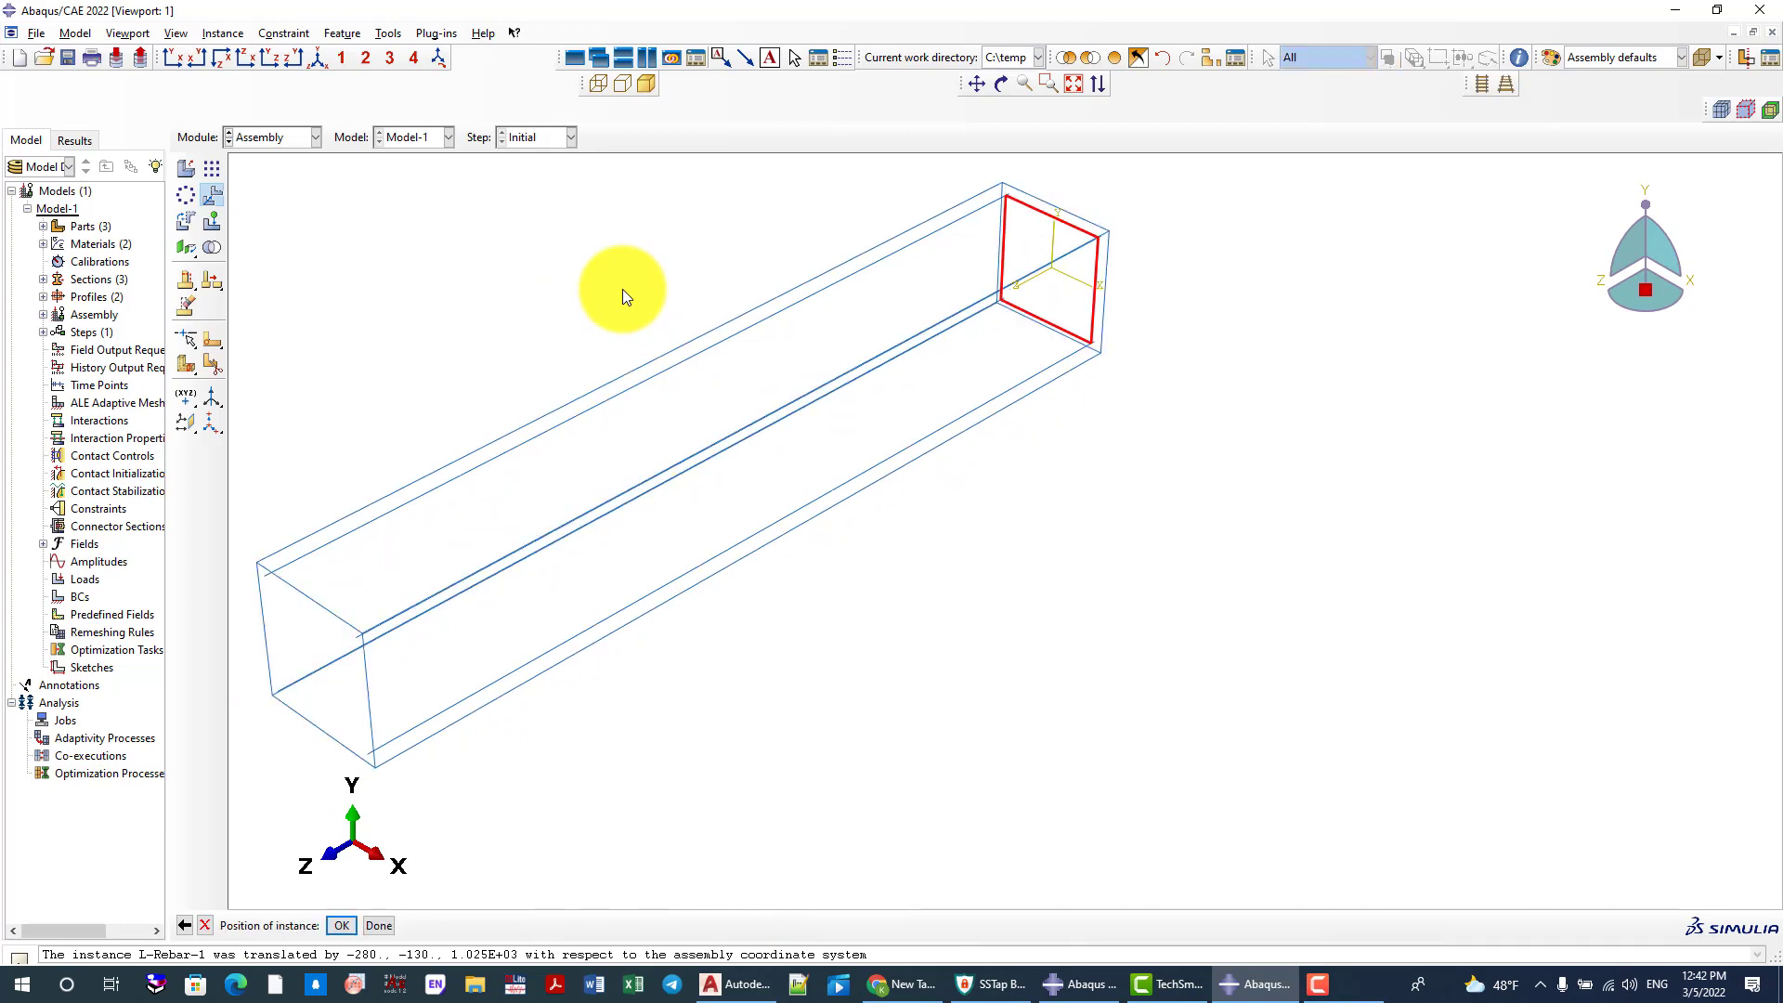
key(Return)
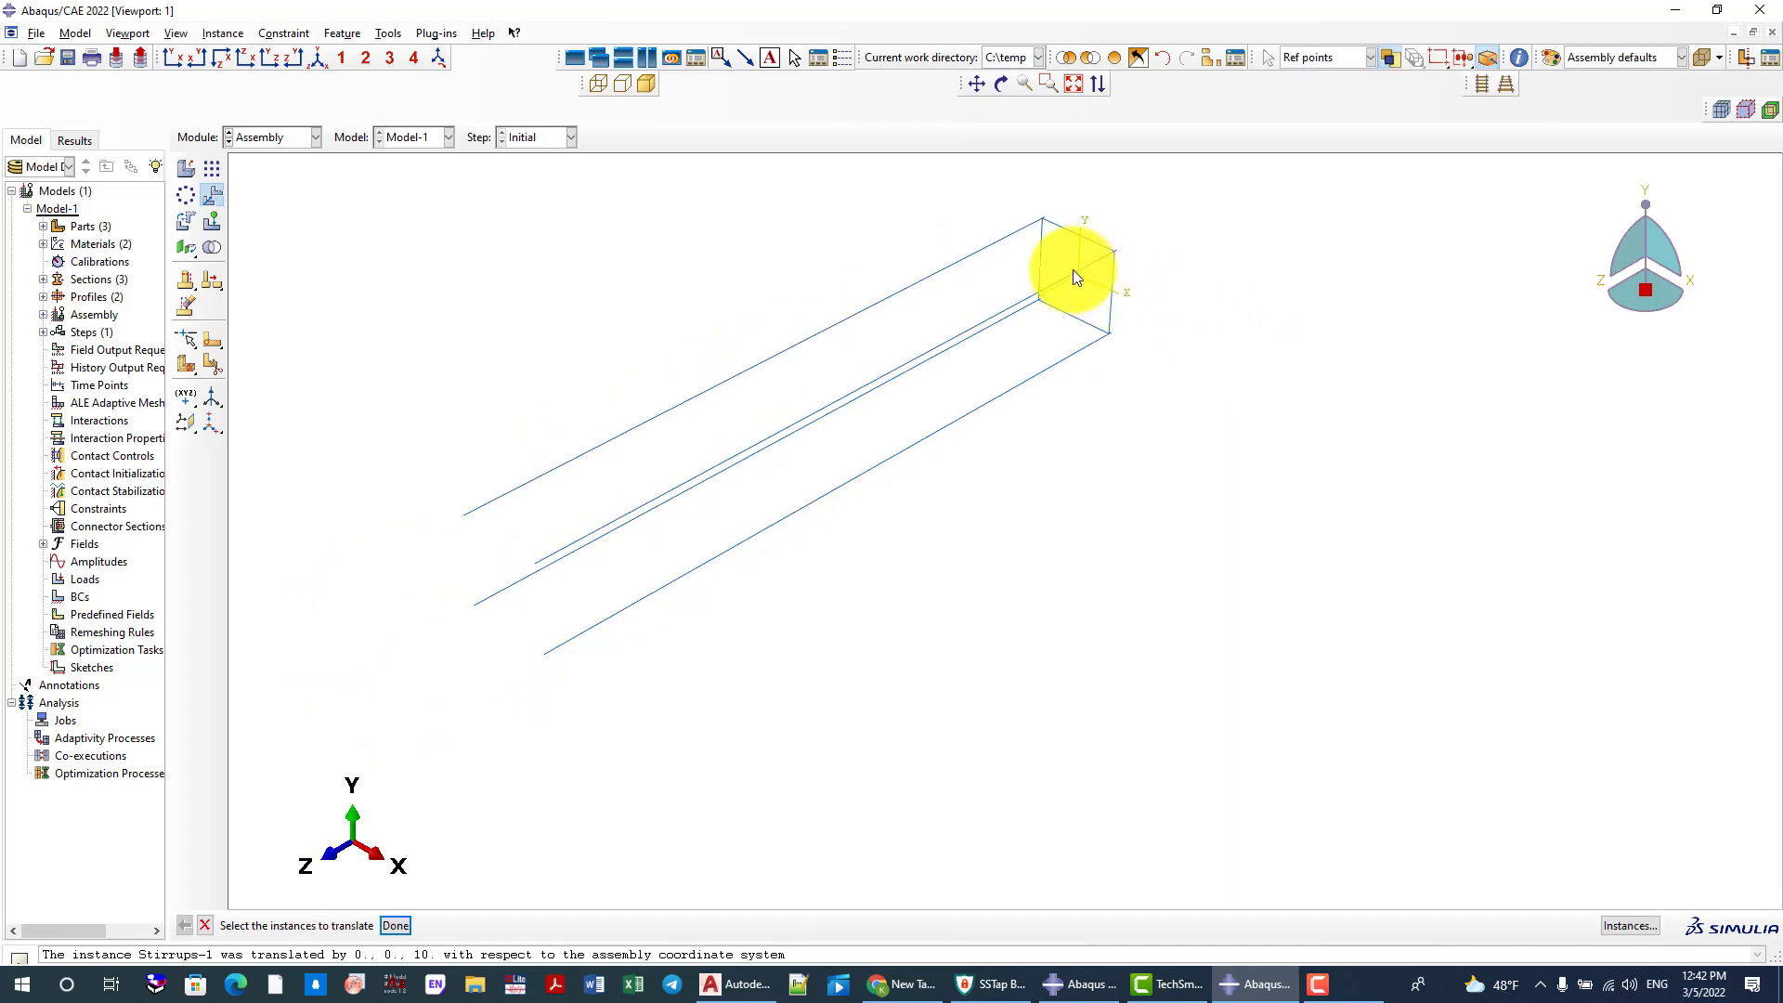
Start a linear pattern of the stirrup with a direction 1 offset of 100 along a longitudinal rebar
scroll(1073, 270, down, 2)
click(213, 172)
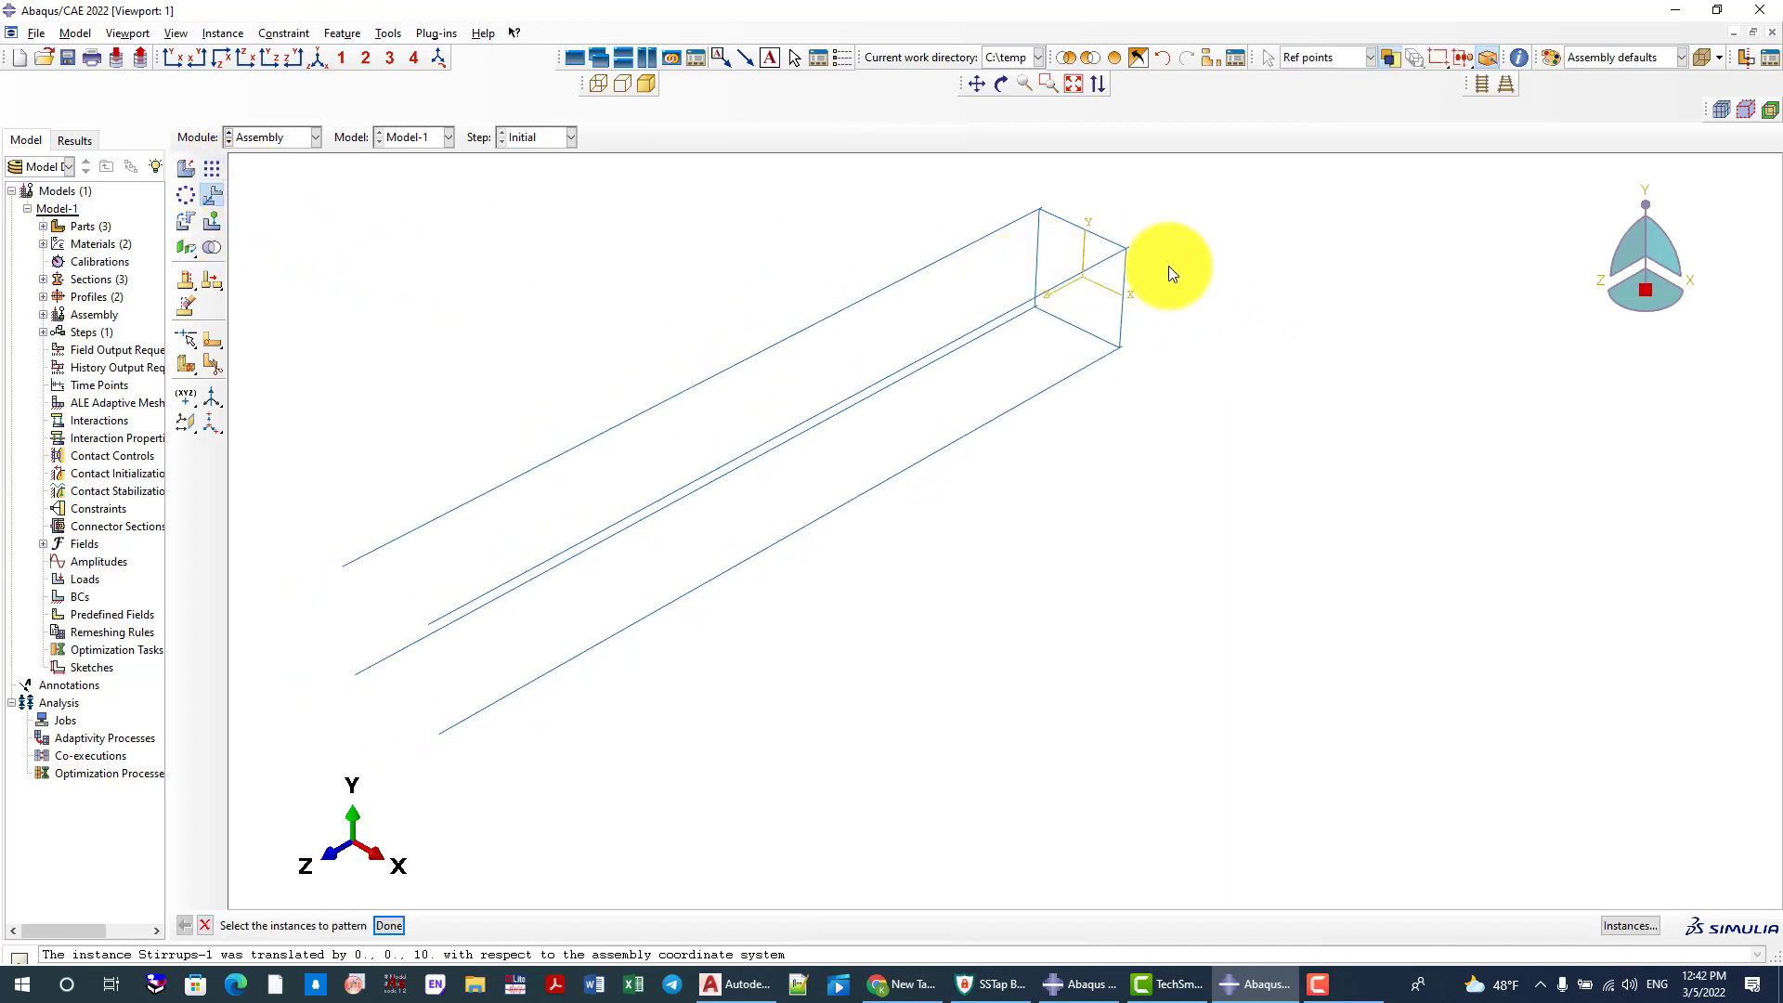
click(1070, 223)
middle_click(745, 236)
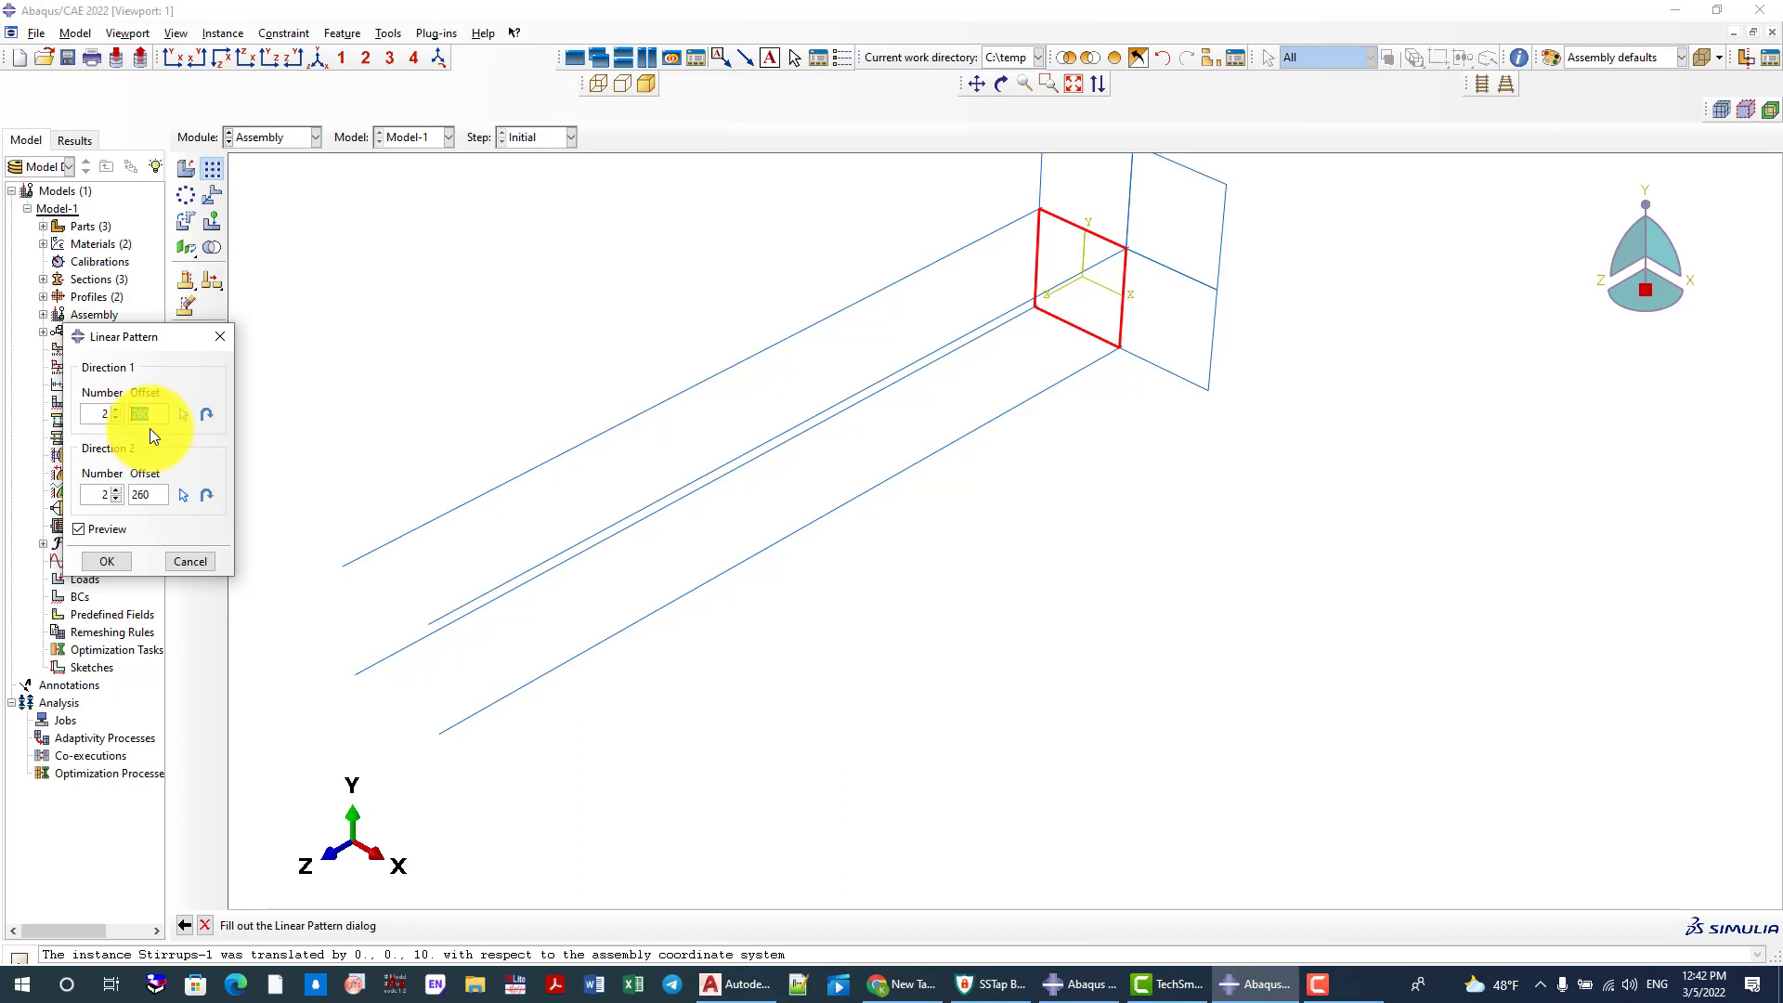
text(100)
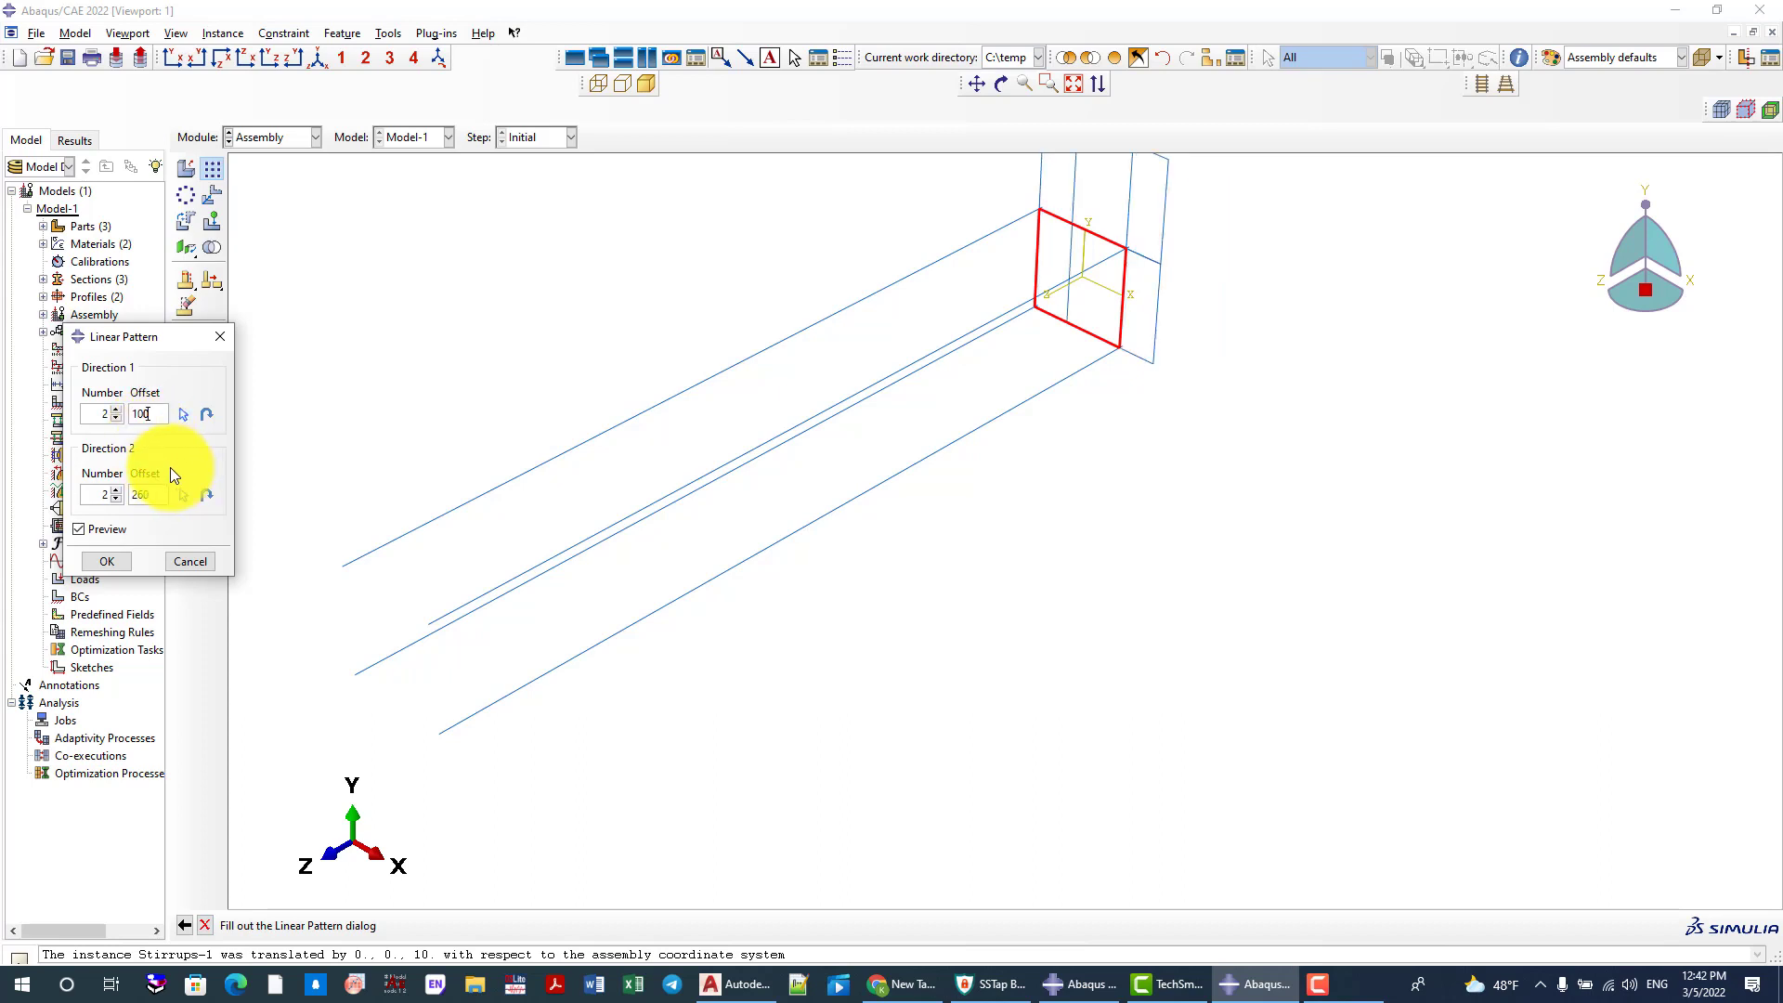
click(182, 411)
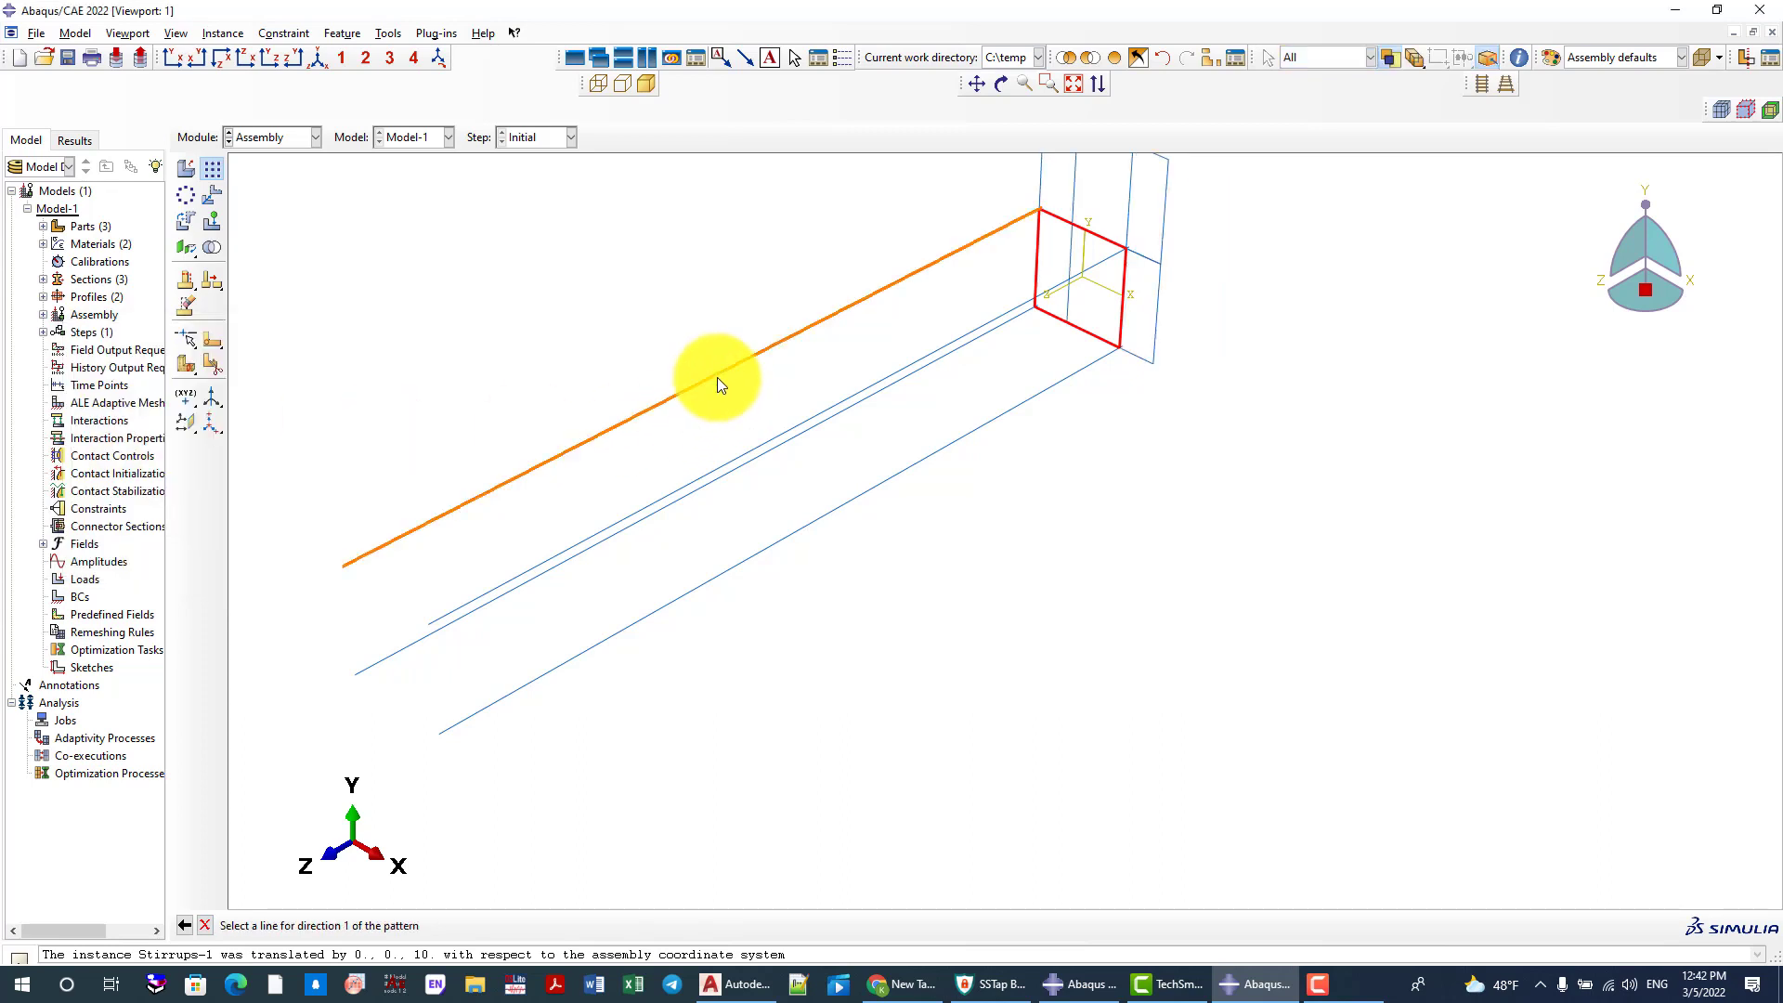
click(688, 385)
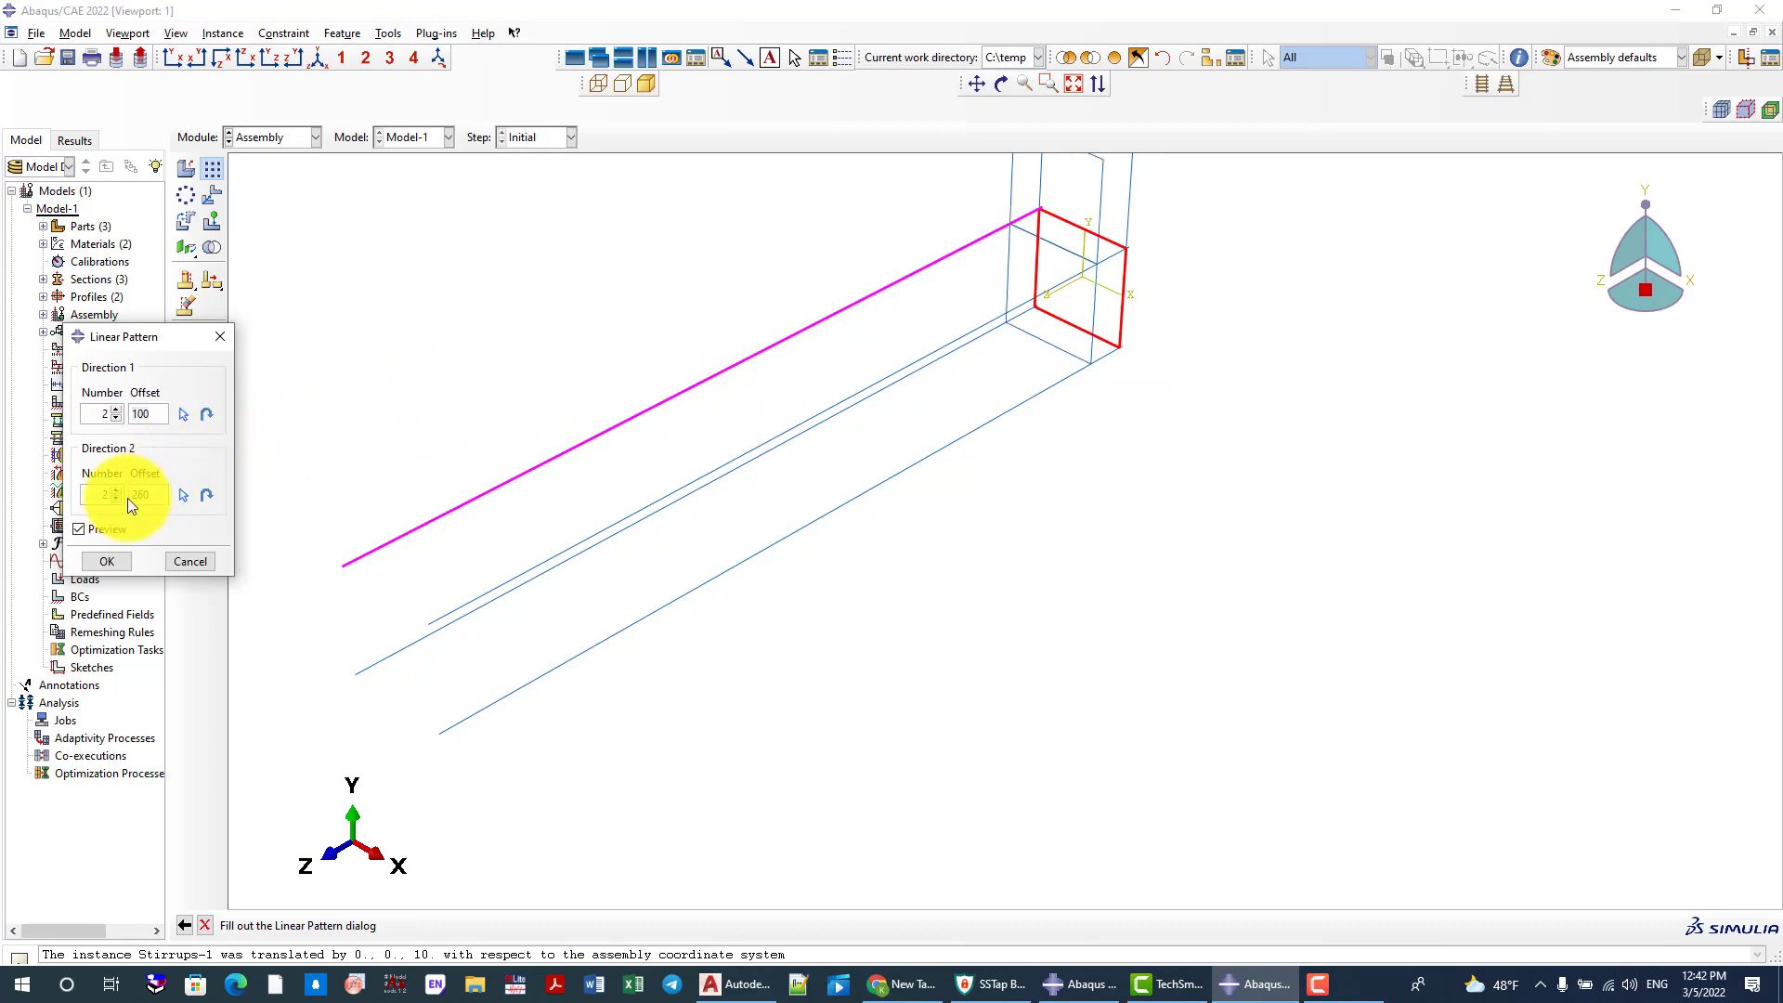
Set the stirrup pattern to 21 instances in direction 1 and 1 in direction 2, and create it
click(115, 500)
click(117, 409)
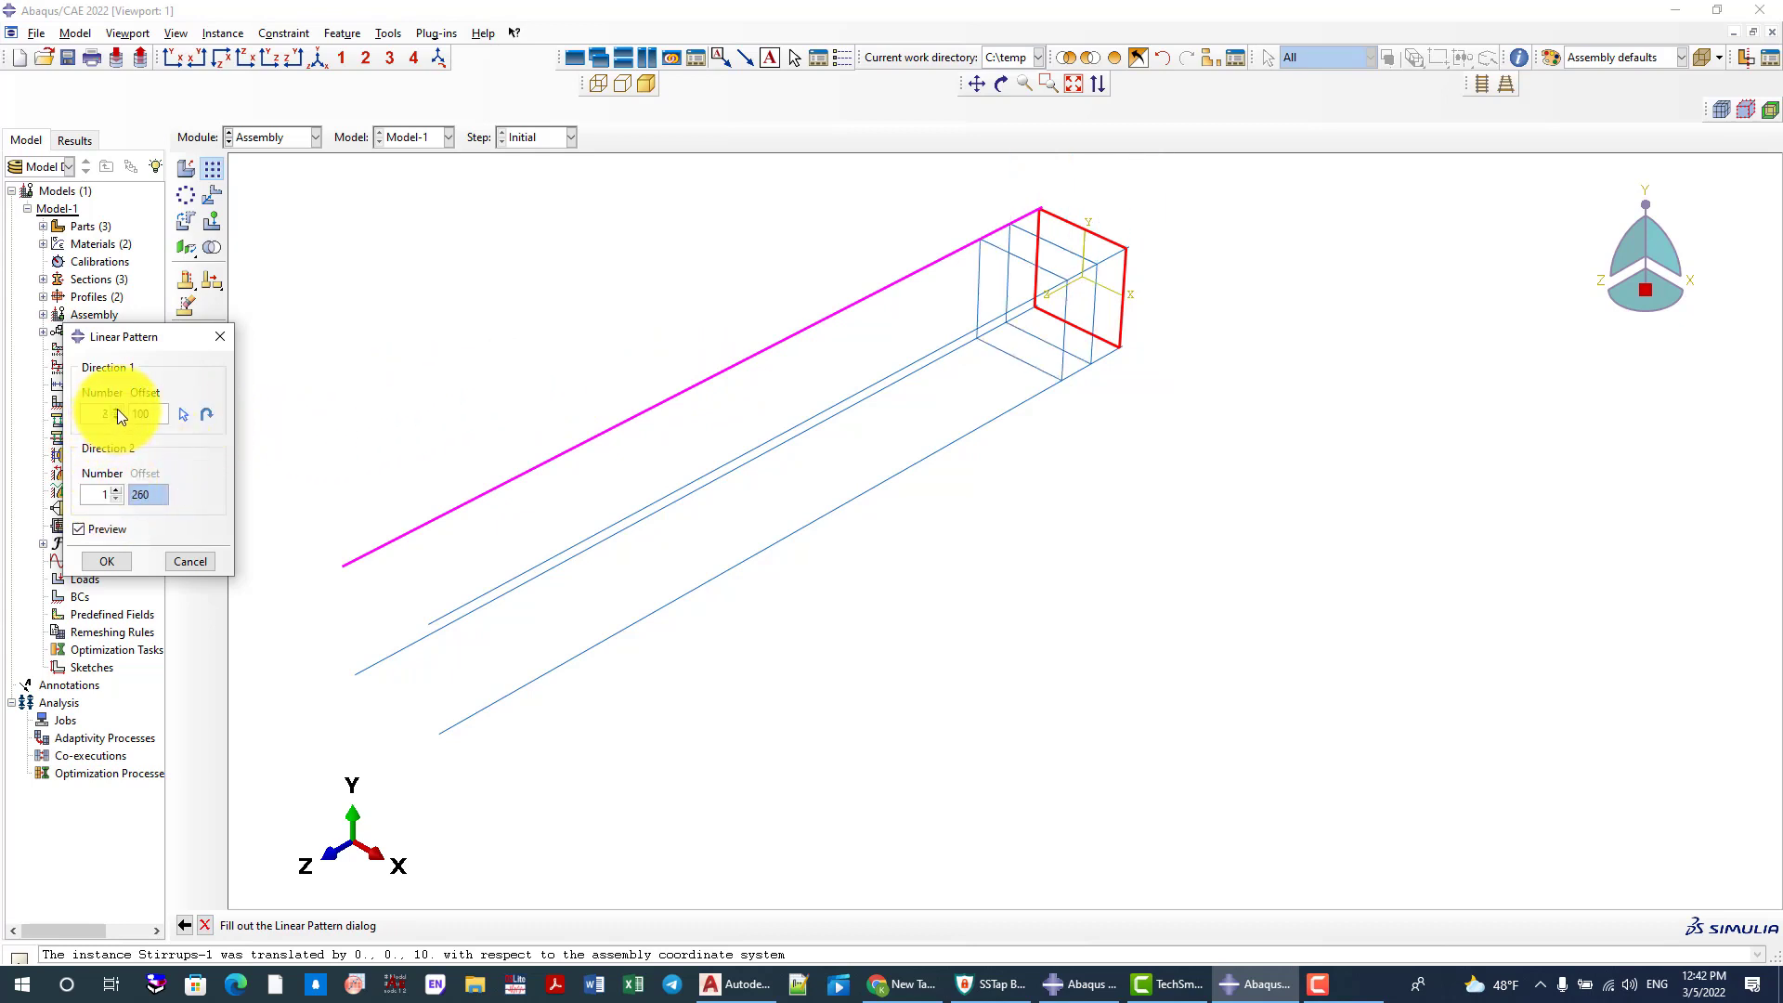
click(117, 409)
click(117, 408)
click(117, 408)
click(117, 409)
click(117, 408)
click(117, 408)
click(117, 409)
drag(117, 409, 117, 408)
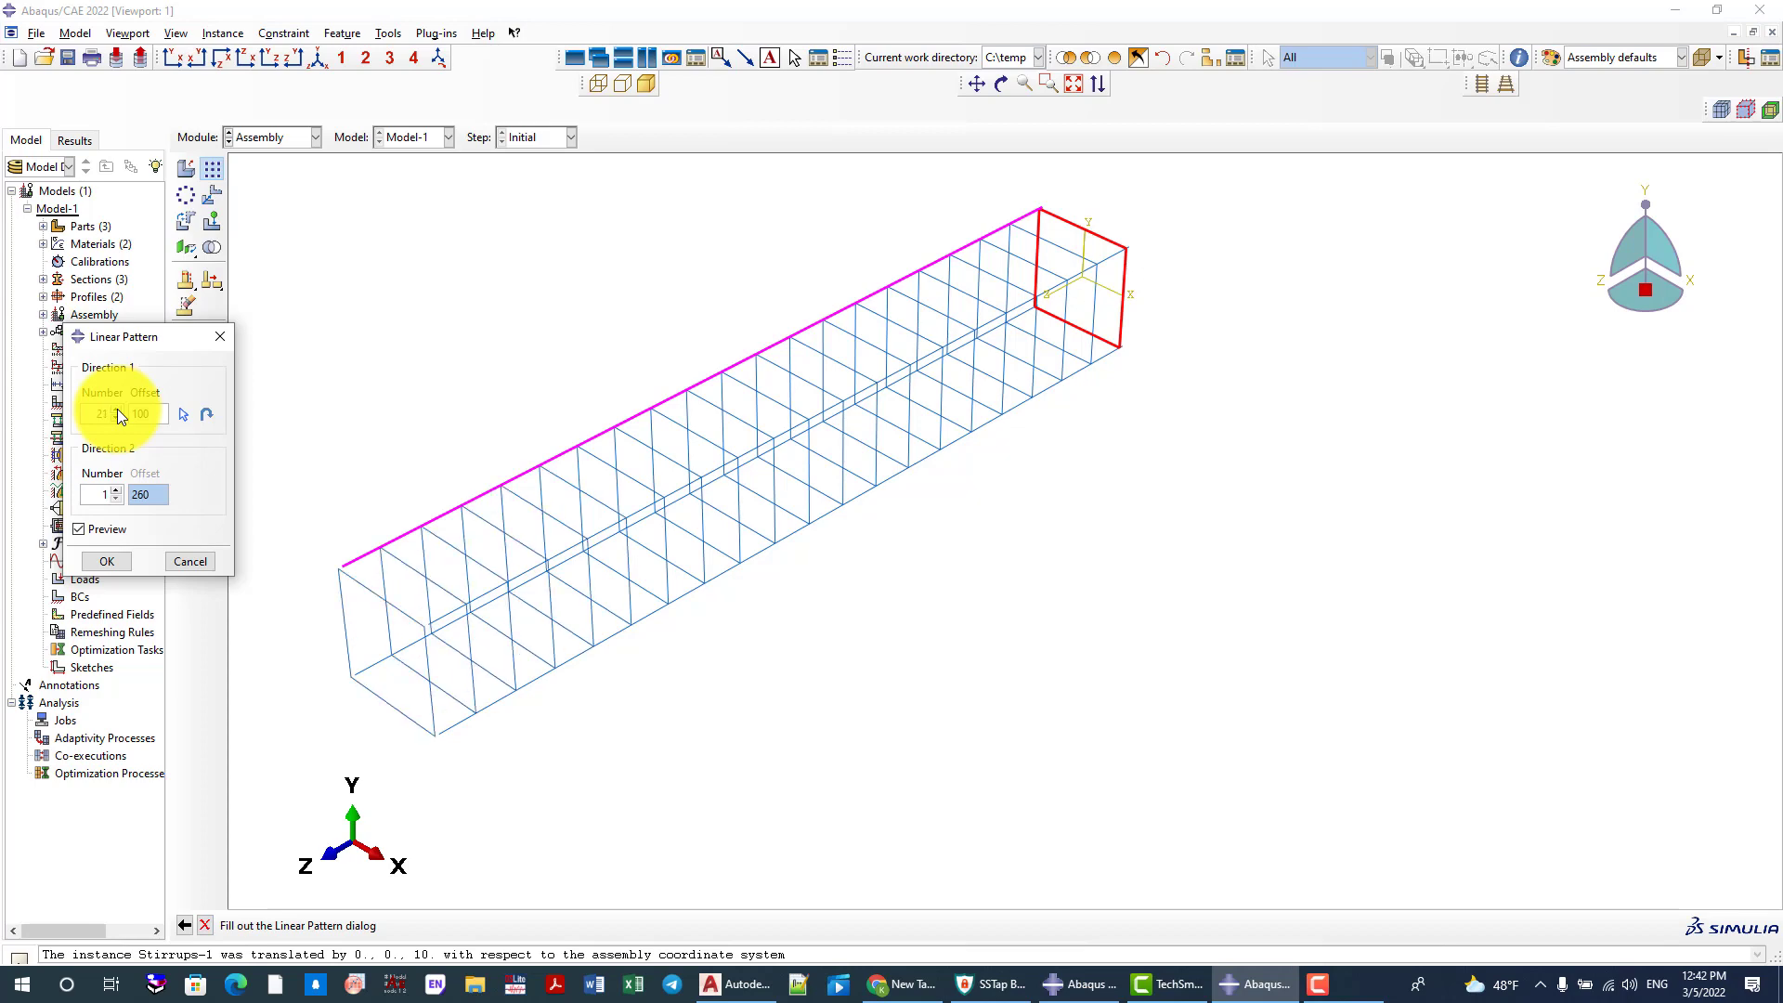
click(115, 555)
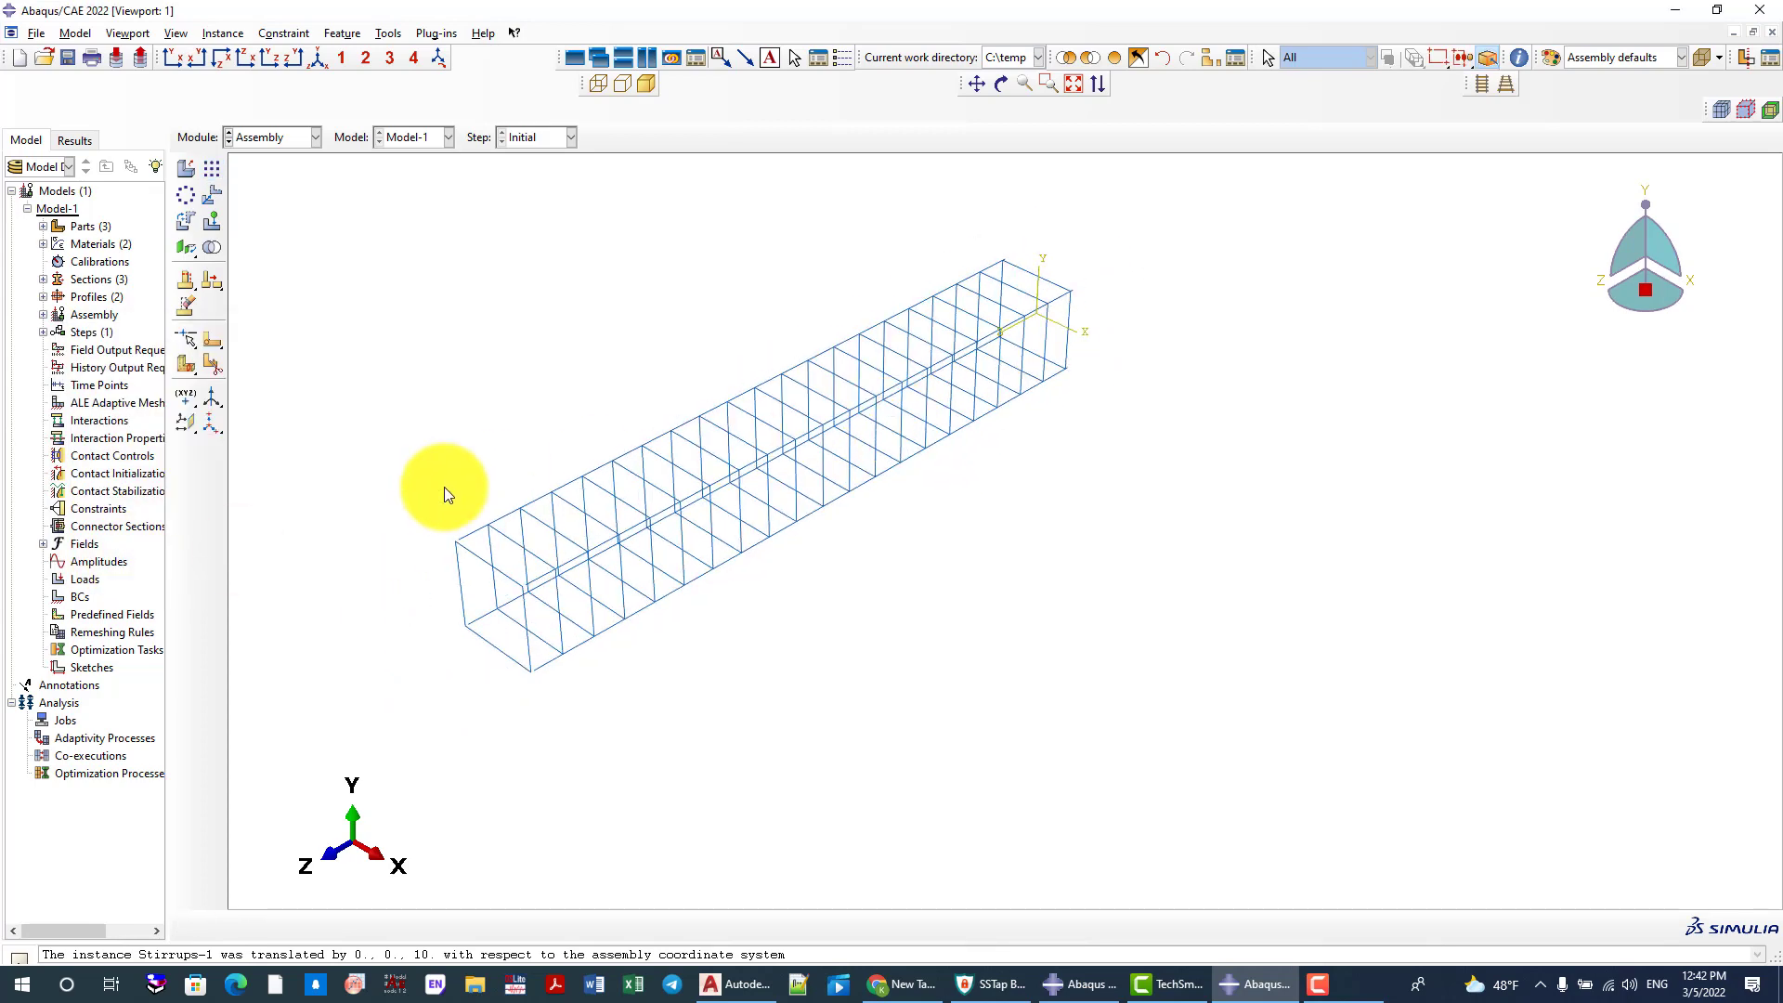
Translate the last stirrup at the far end of the rebars by 0, 0, -20, back into the cage
click(213, 195)
scroll(550, 632, up, 1)
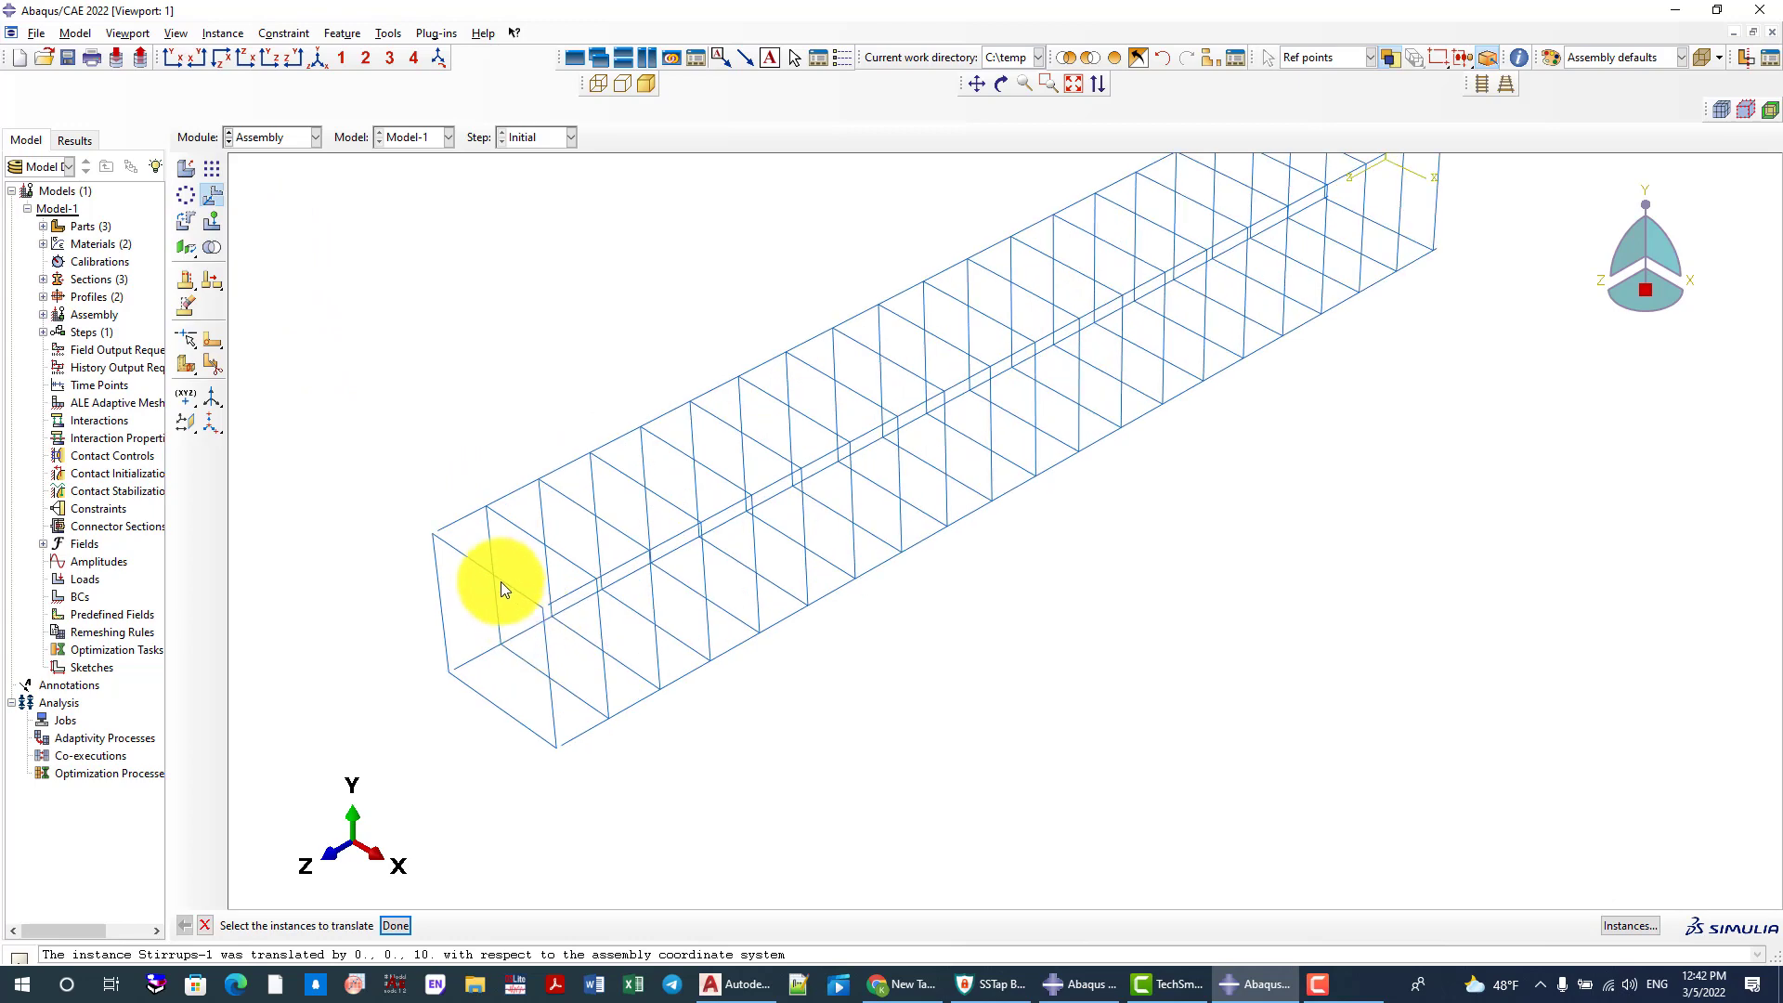
click(500, 581)
middle_click(335, 595)
key(Return)
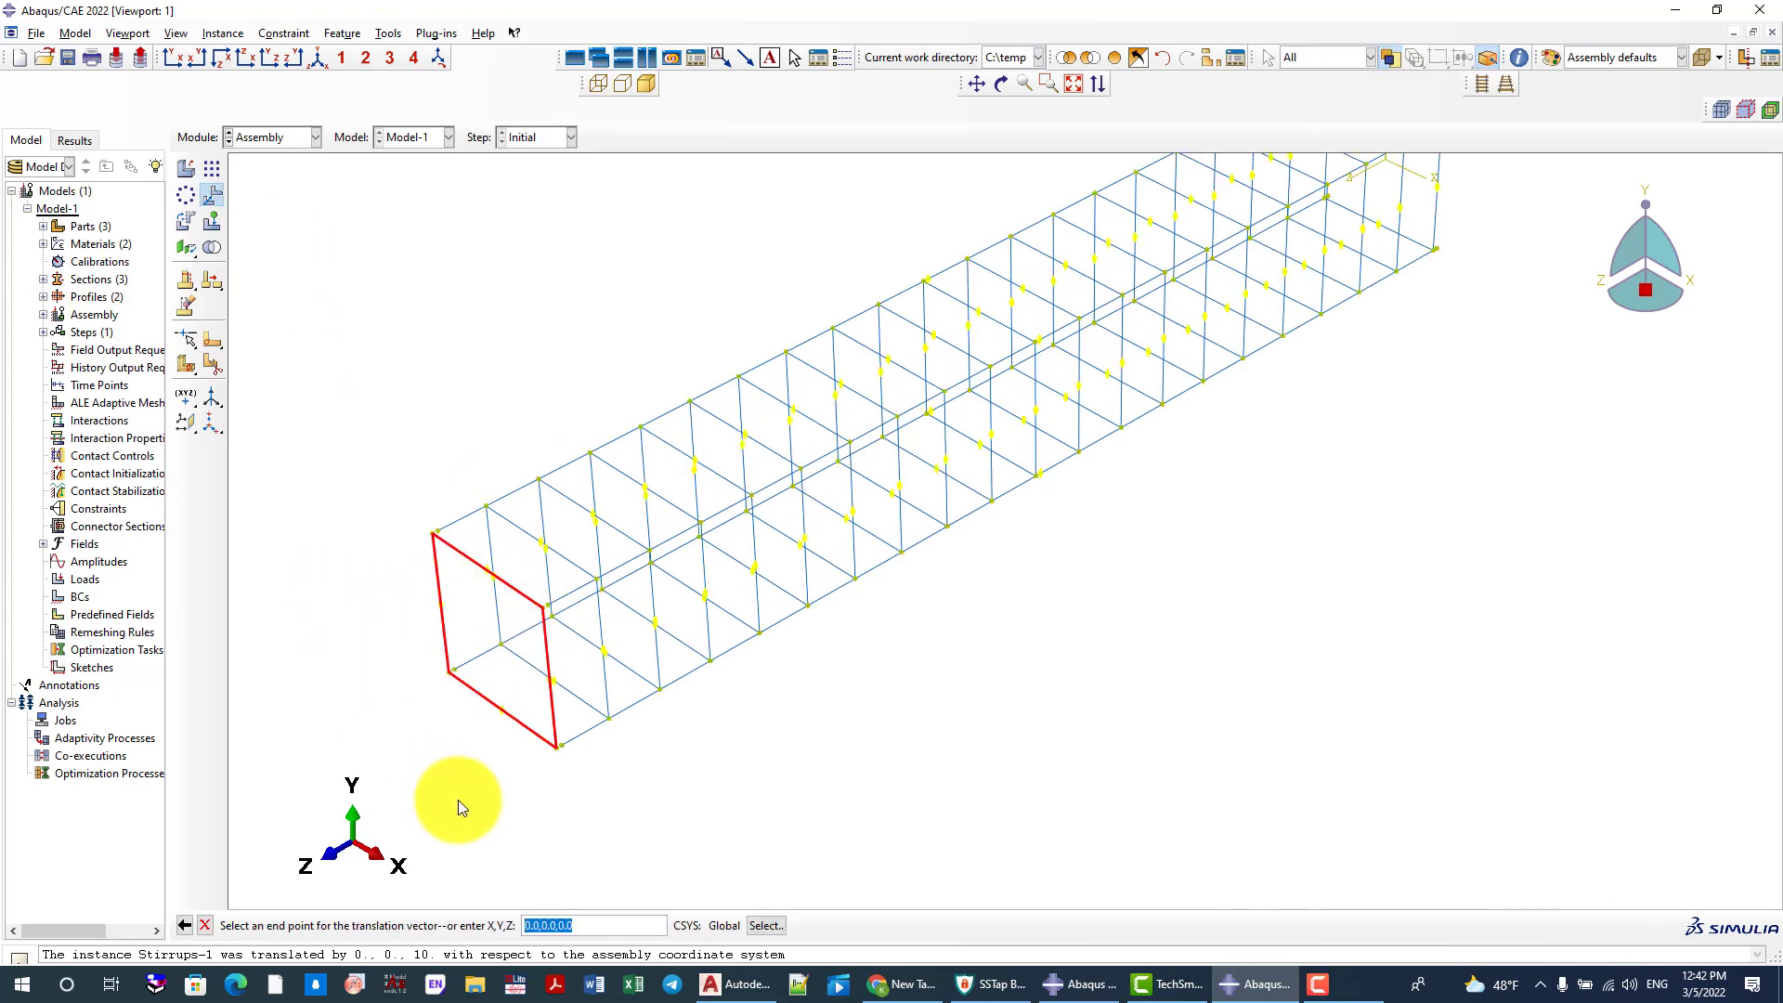
text(0,0)
text(,-10)
key(Return)
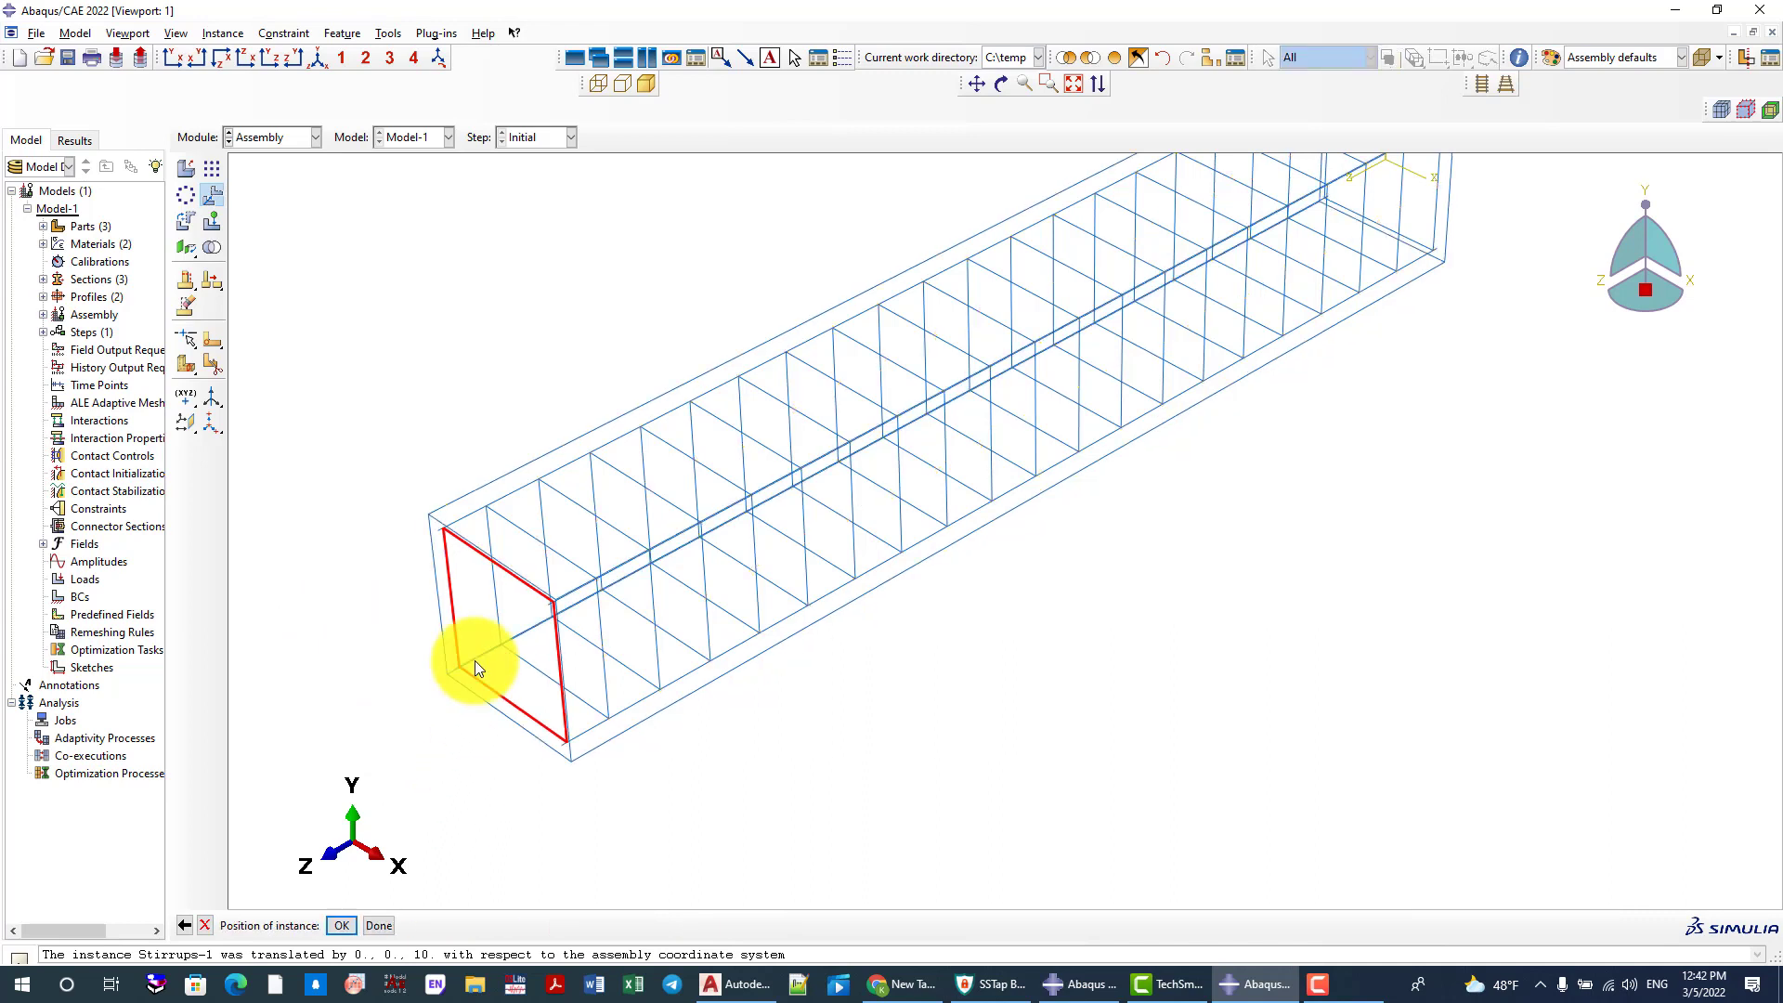
middle_click(397, 436)
Restore all instances to the display so that the concrete column is included again
scroll(459, 569, down, 5)
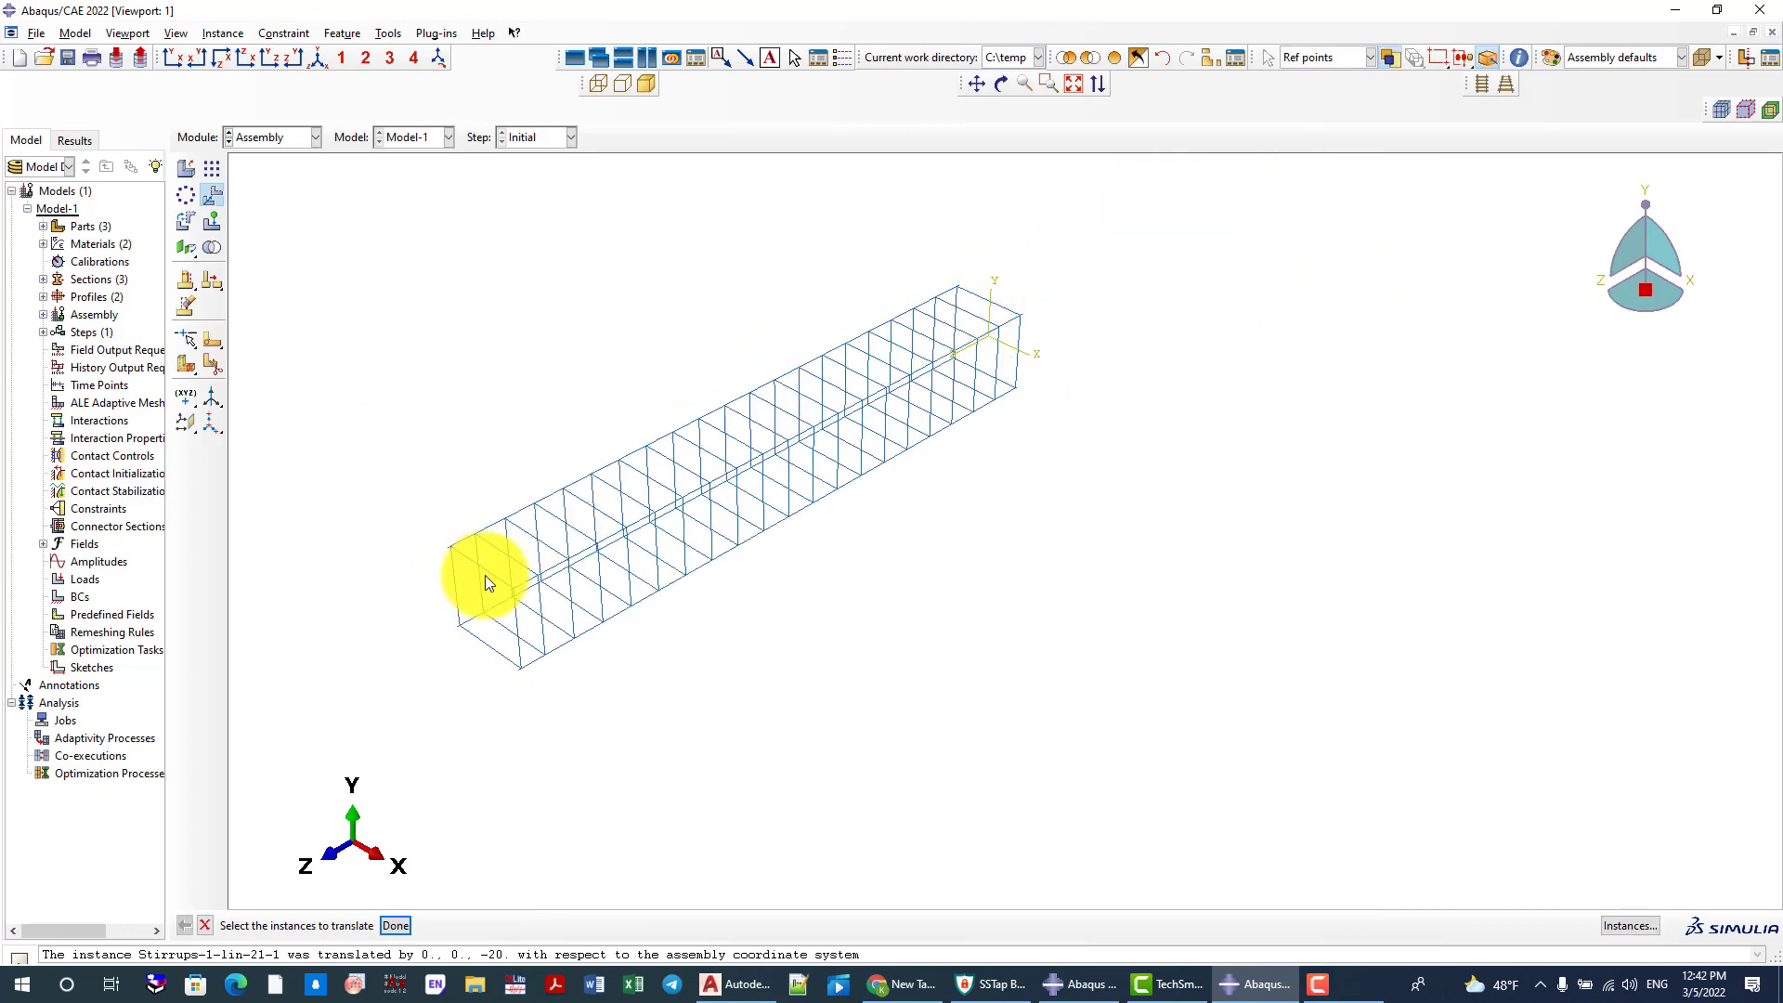
scroll(559, 599, up, 3)
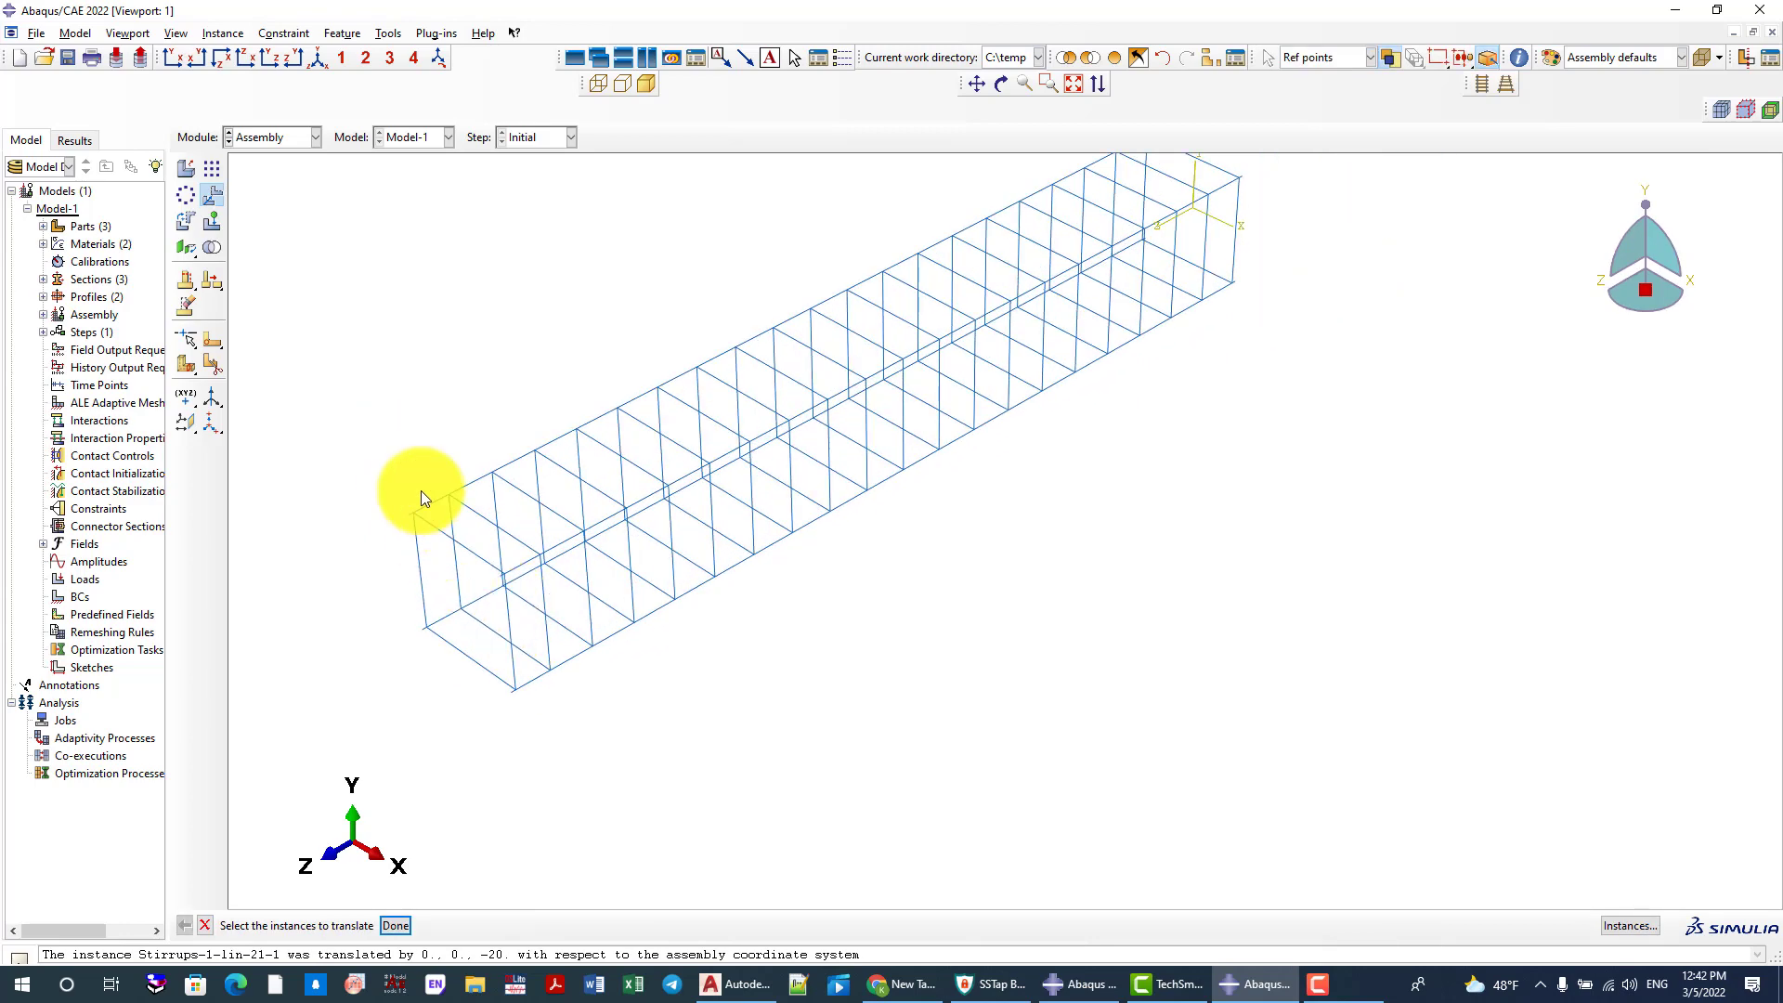
click(1112, 58)
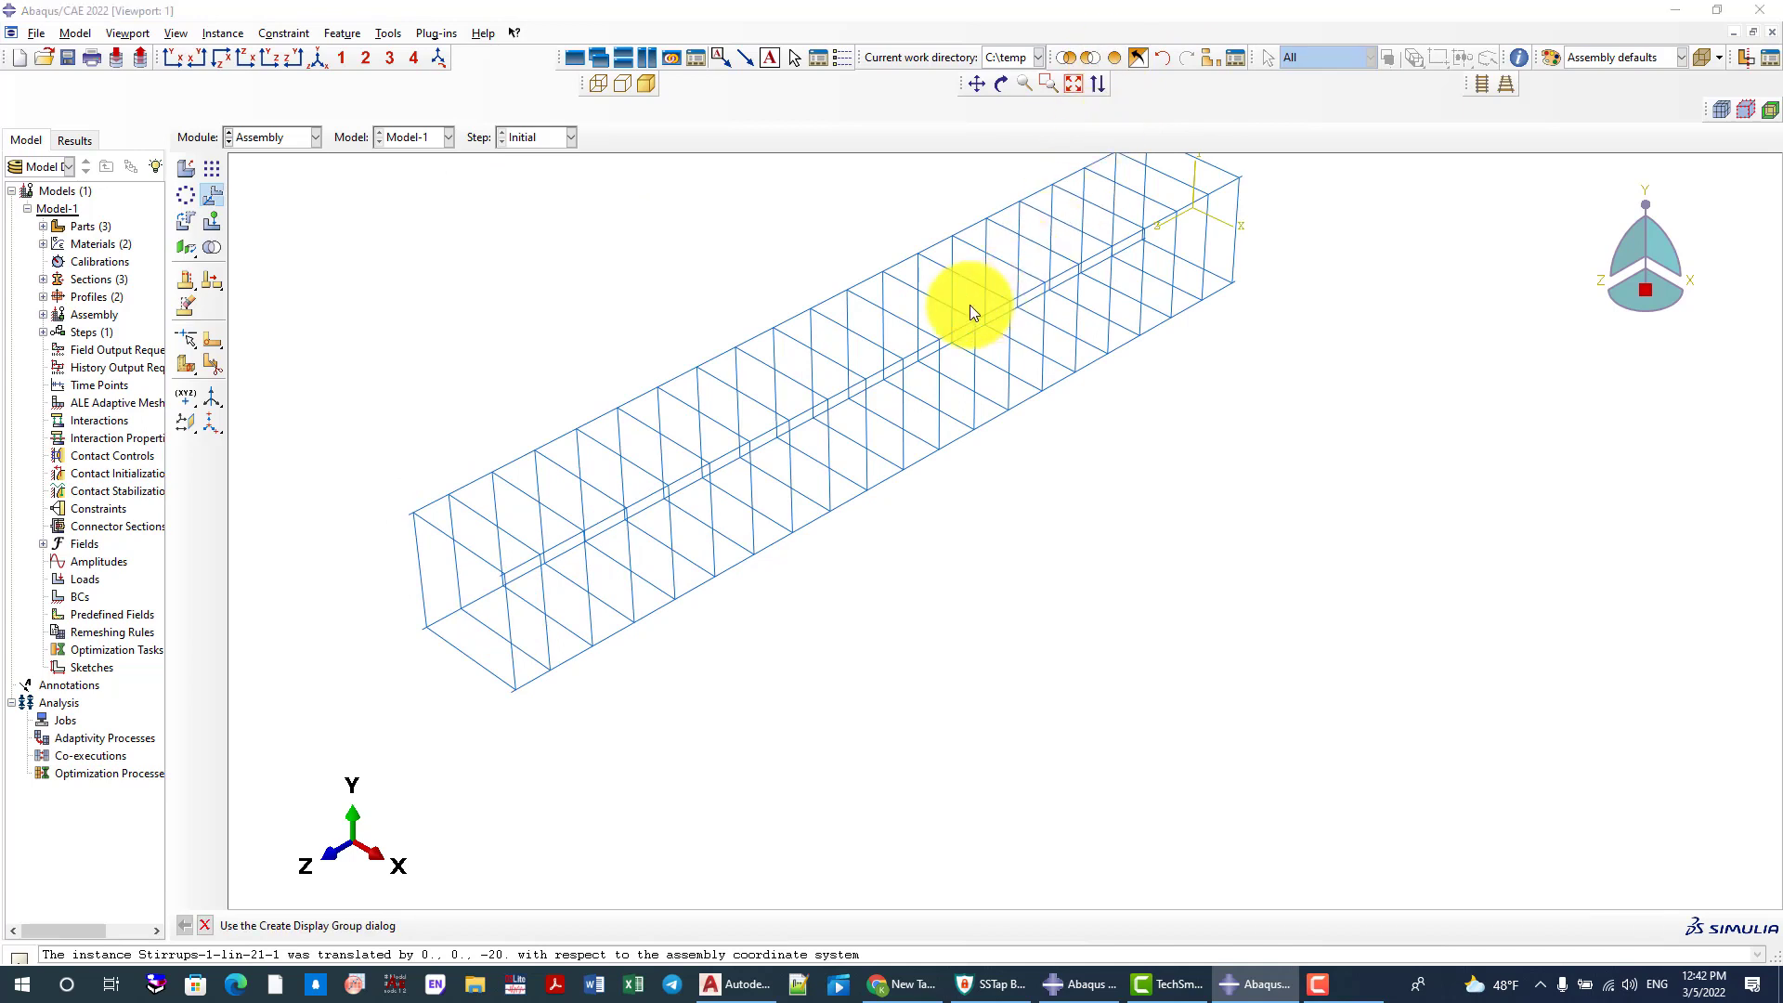
scroll(697, 375, down, 2)
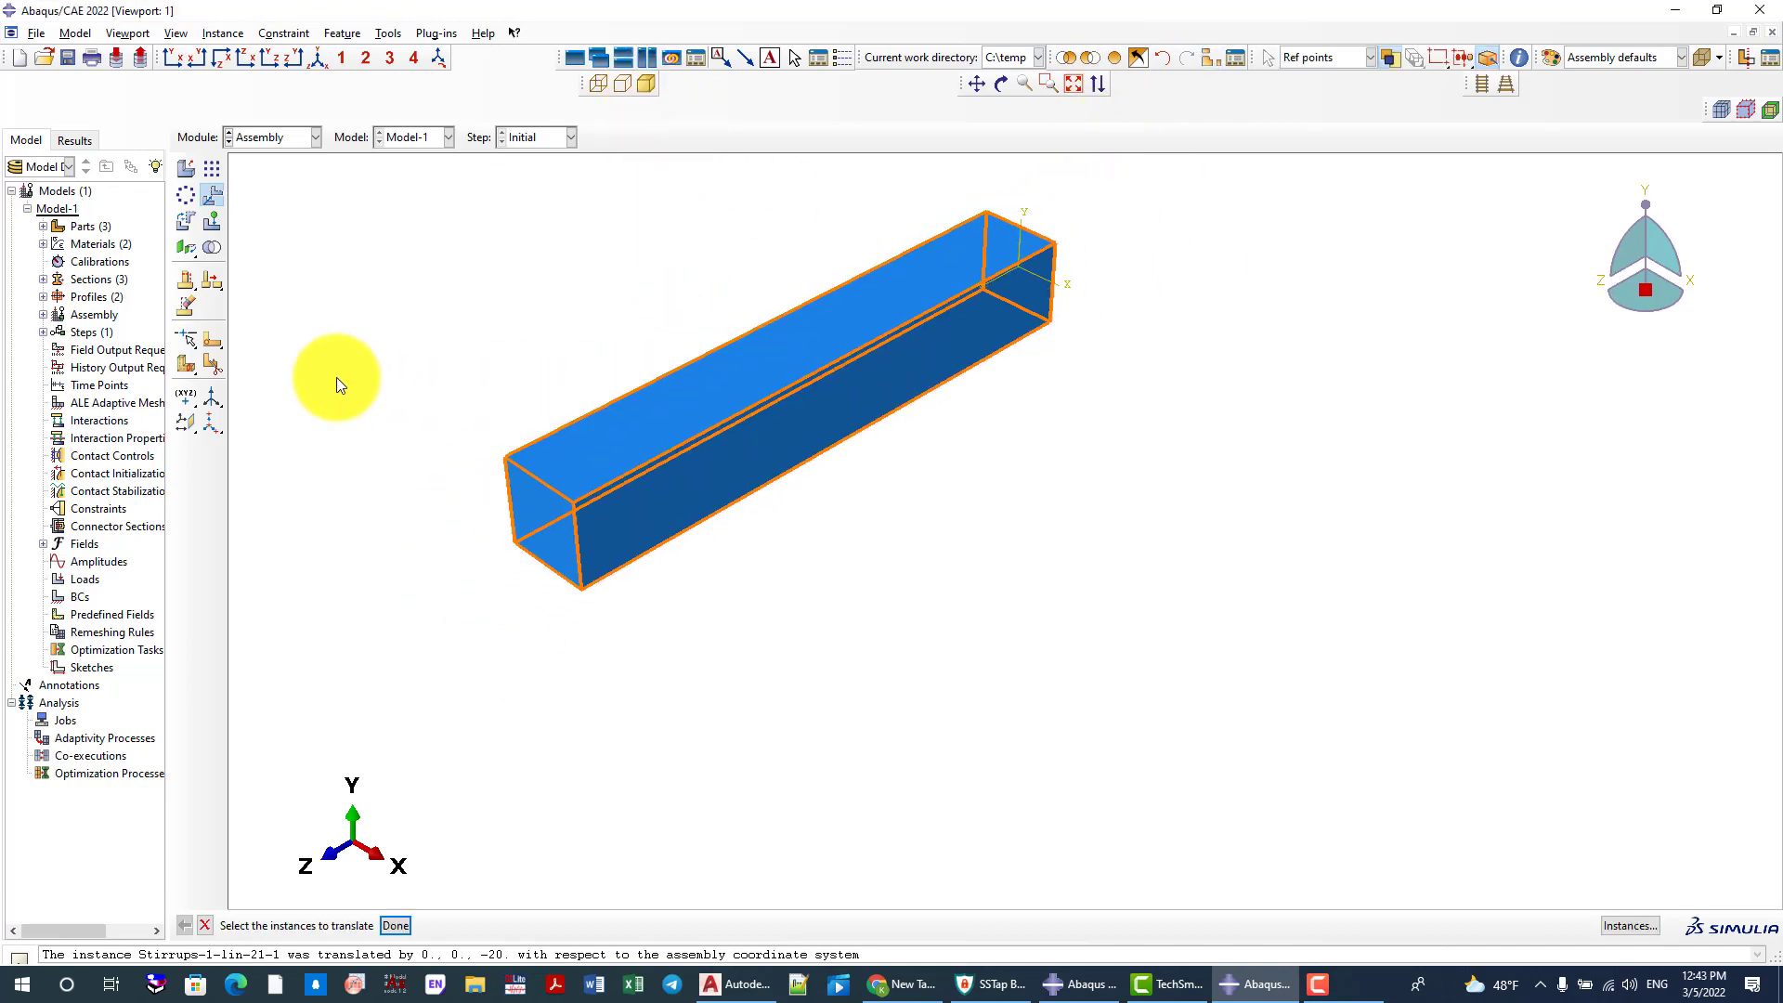
Rotate all instances 90 degrees about the column's upper X-direction edge at the origin end to stand the column upright
click(187, 220)
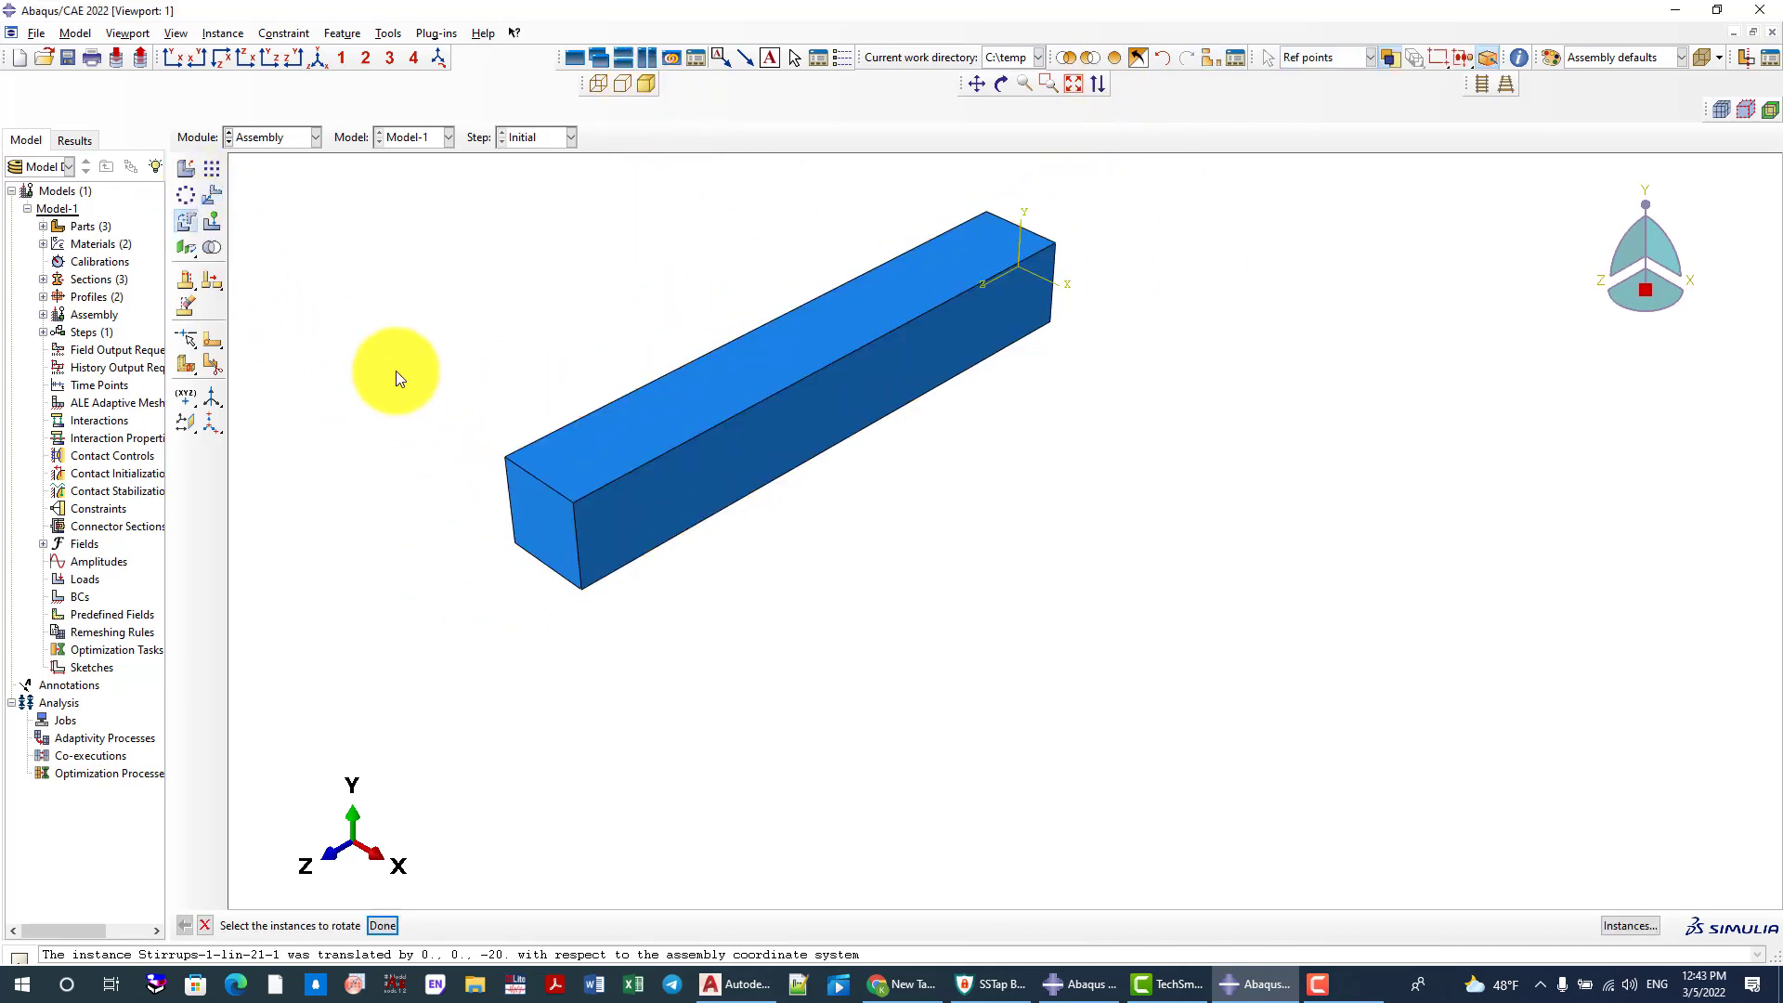
scroll(396, 370, down, 1)
drag(543, 403, 1063, 624)
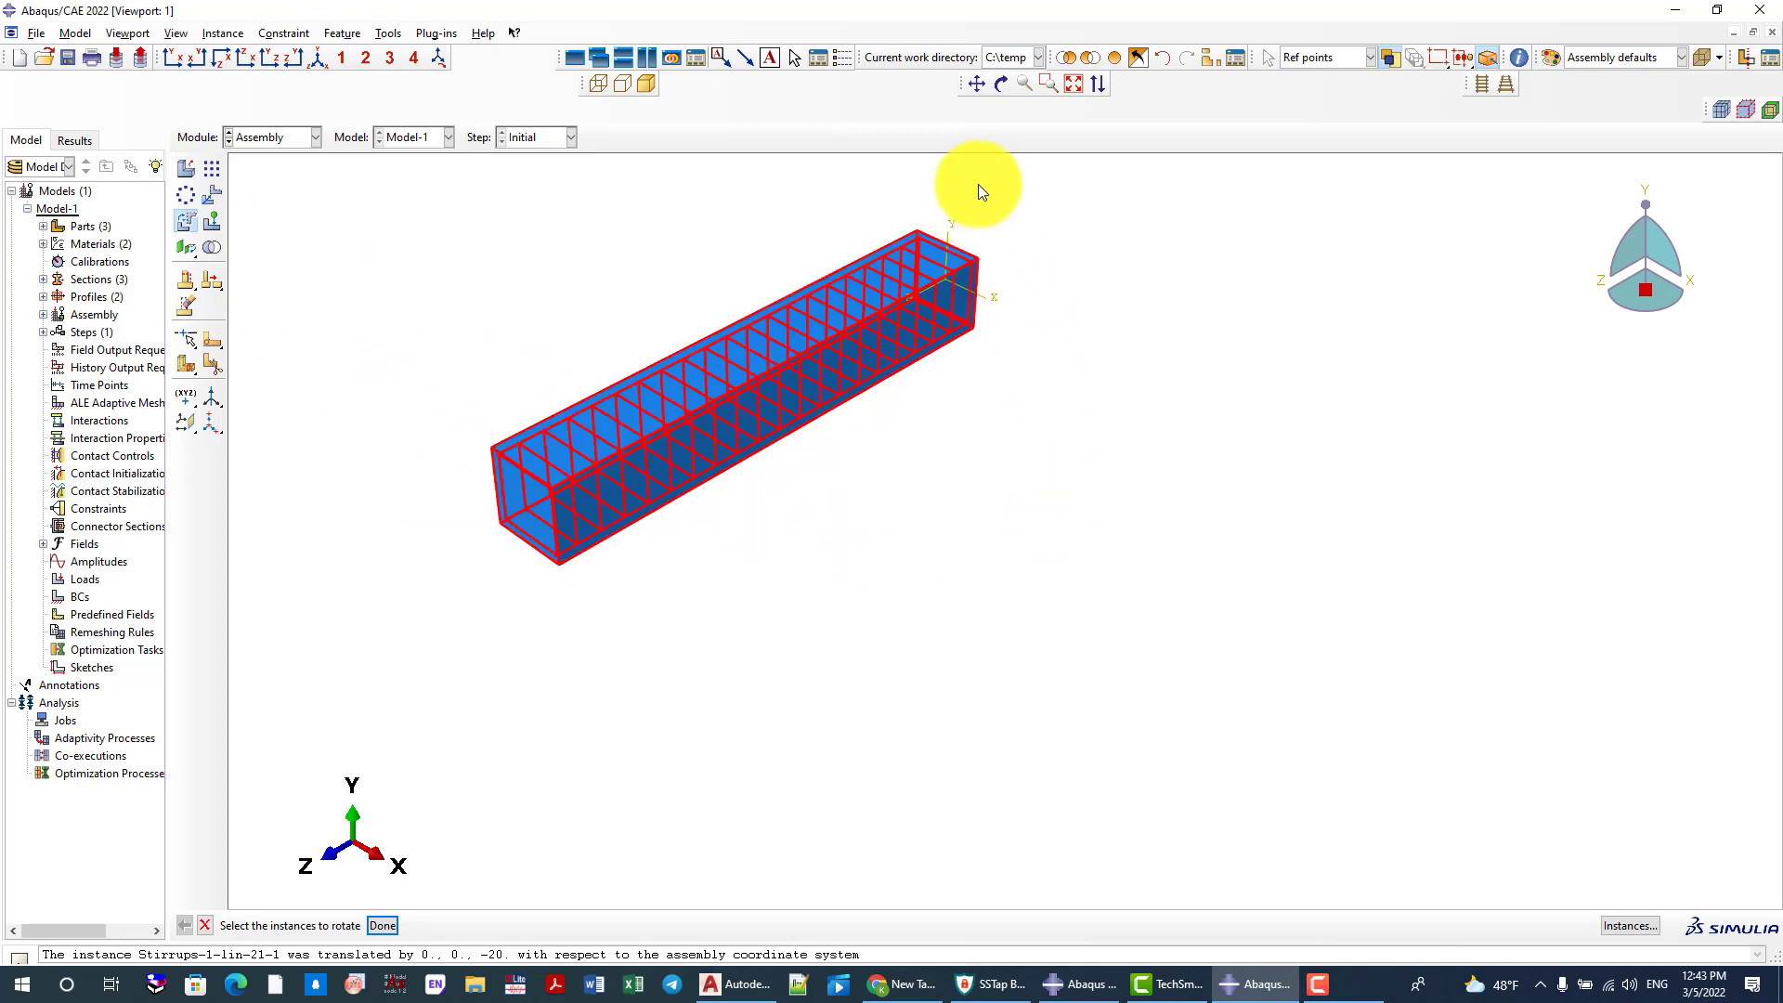
scroll(975, 342, up, 1)
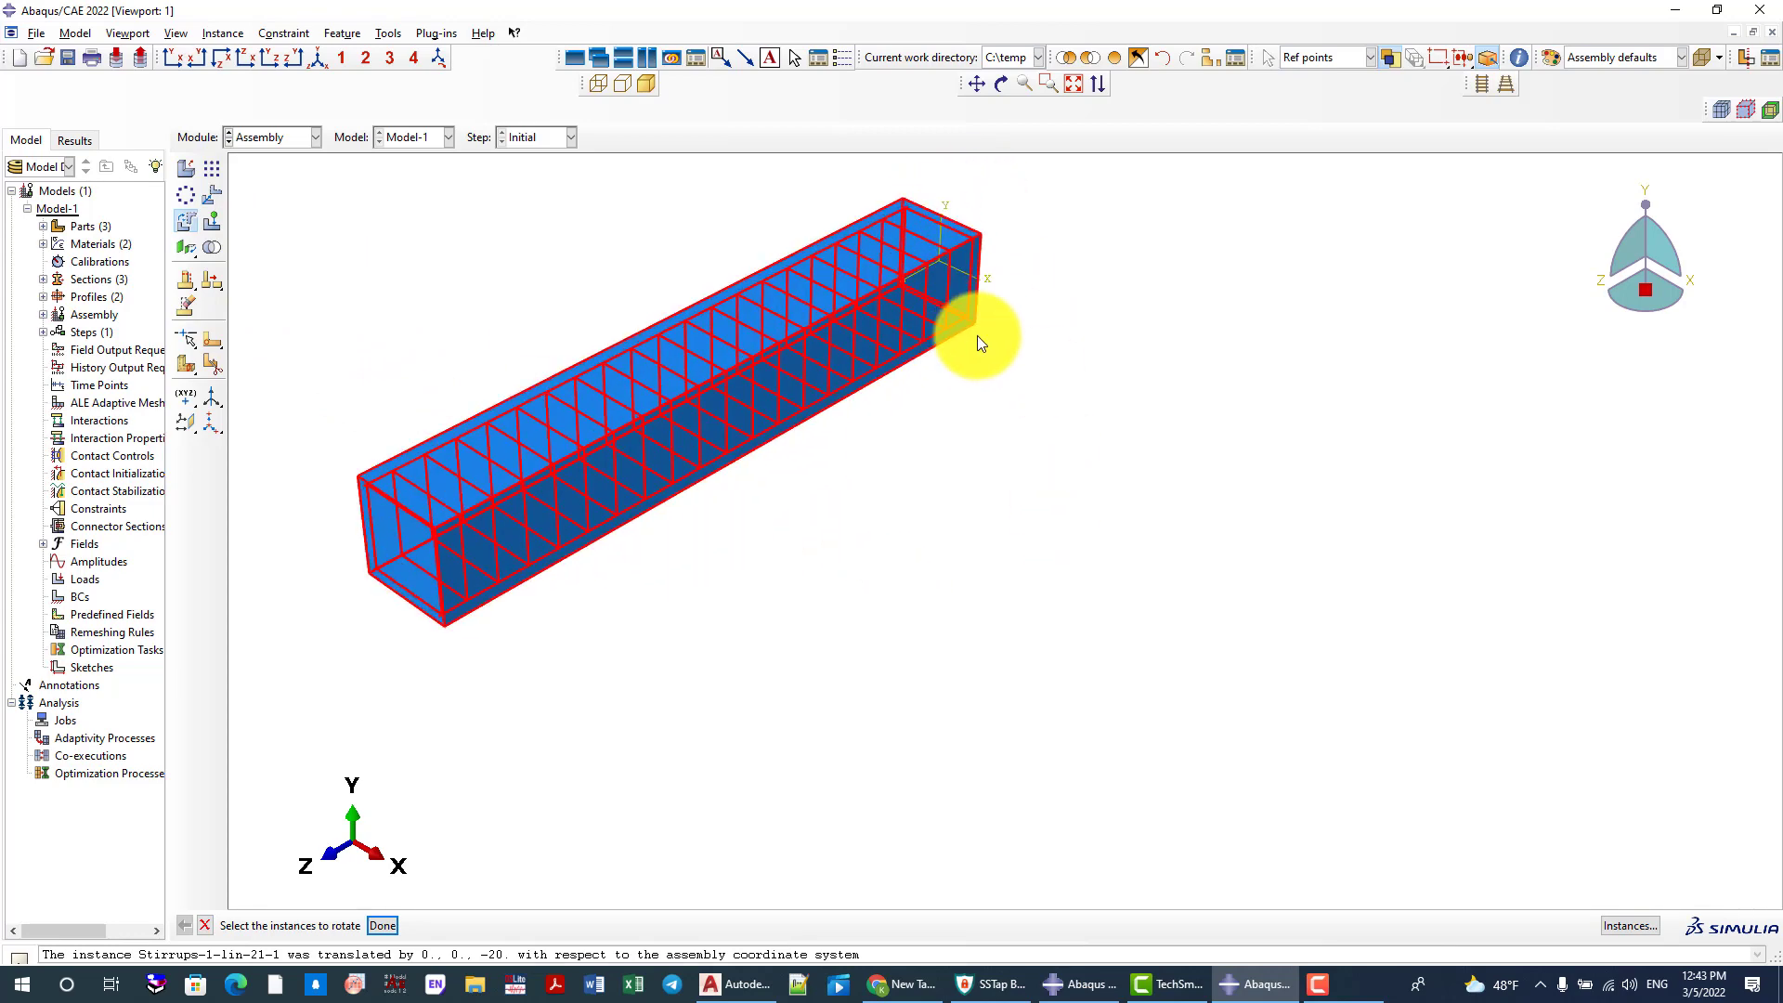
middle_click(977, 336)
scroll(984, 213, up, 1)
click(955, 231)
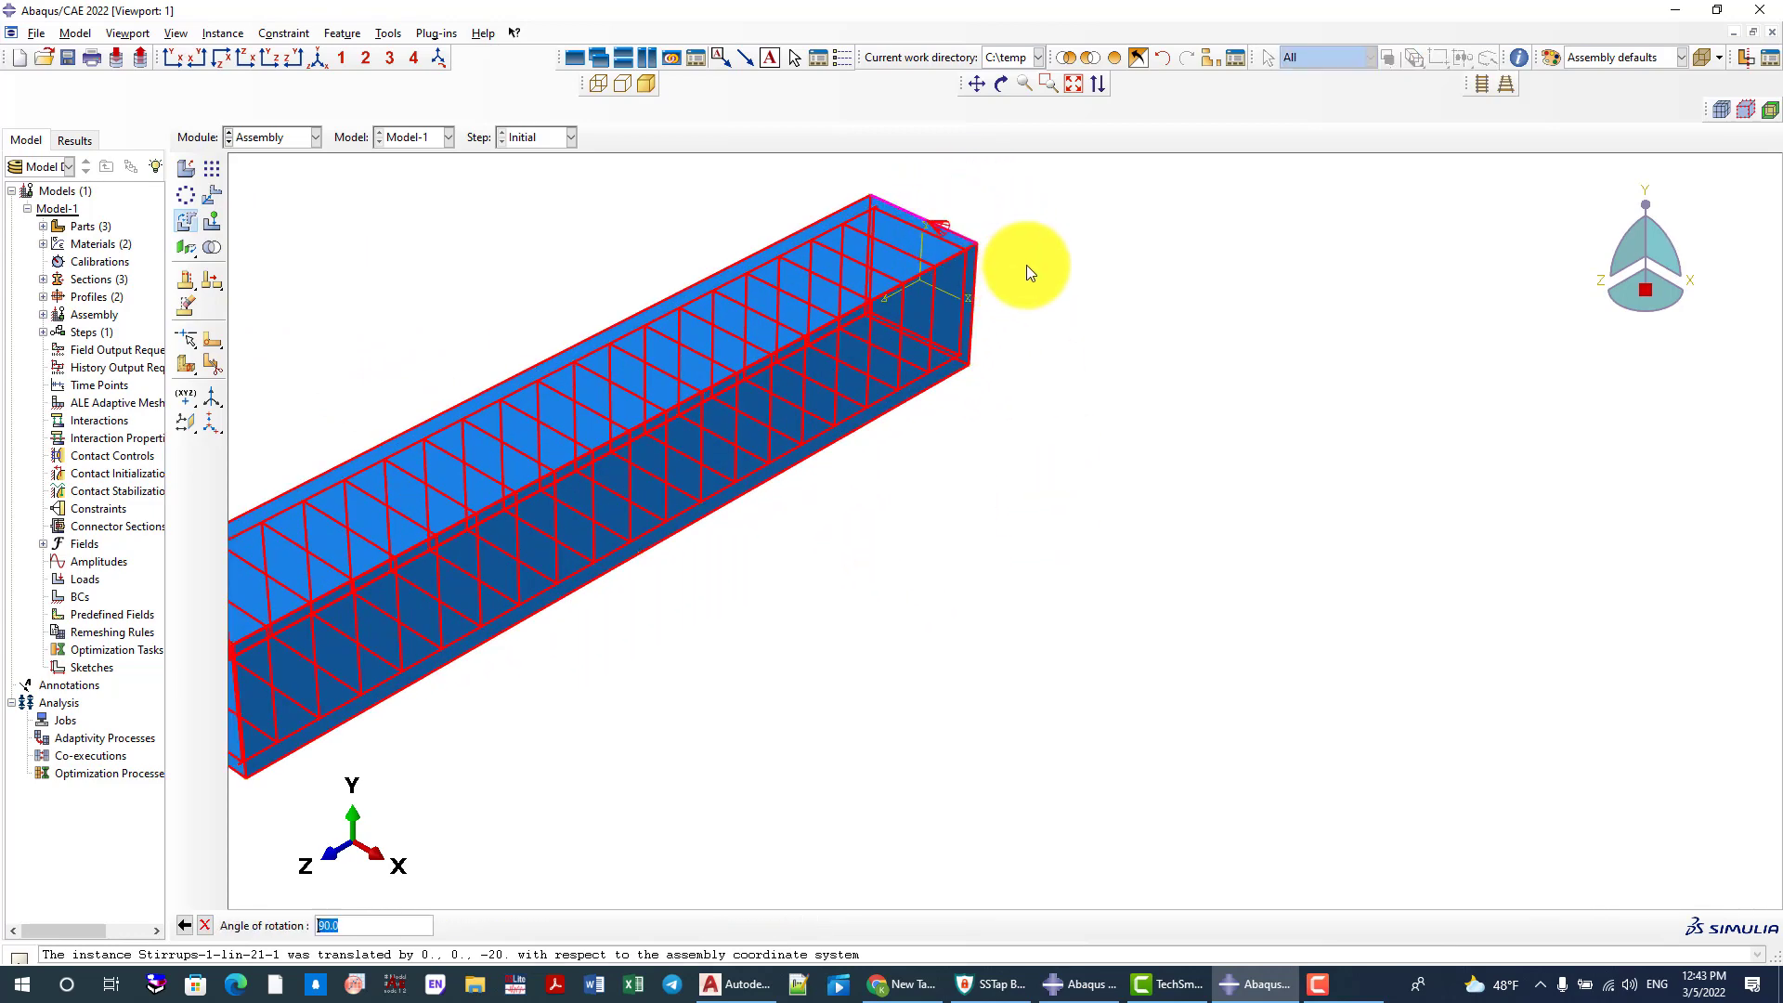
middle_click(1025, 266)
middle_click(928, 333)
scroll(754, 409, down, 2)
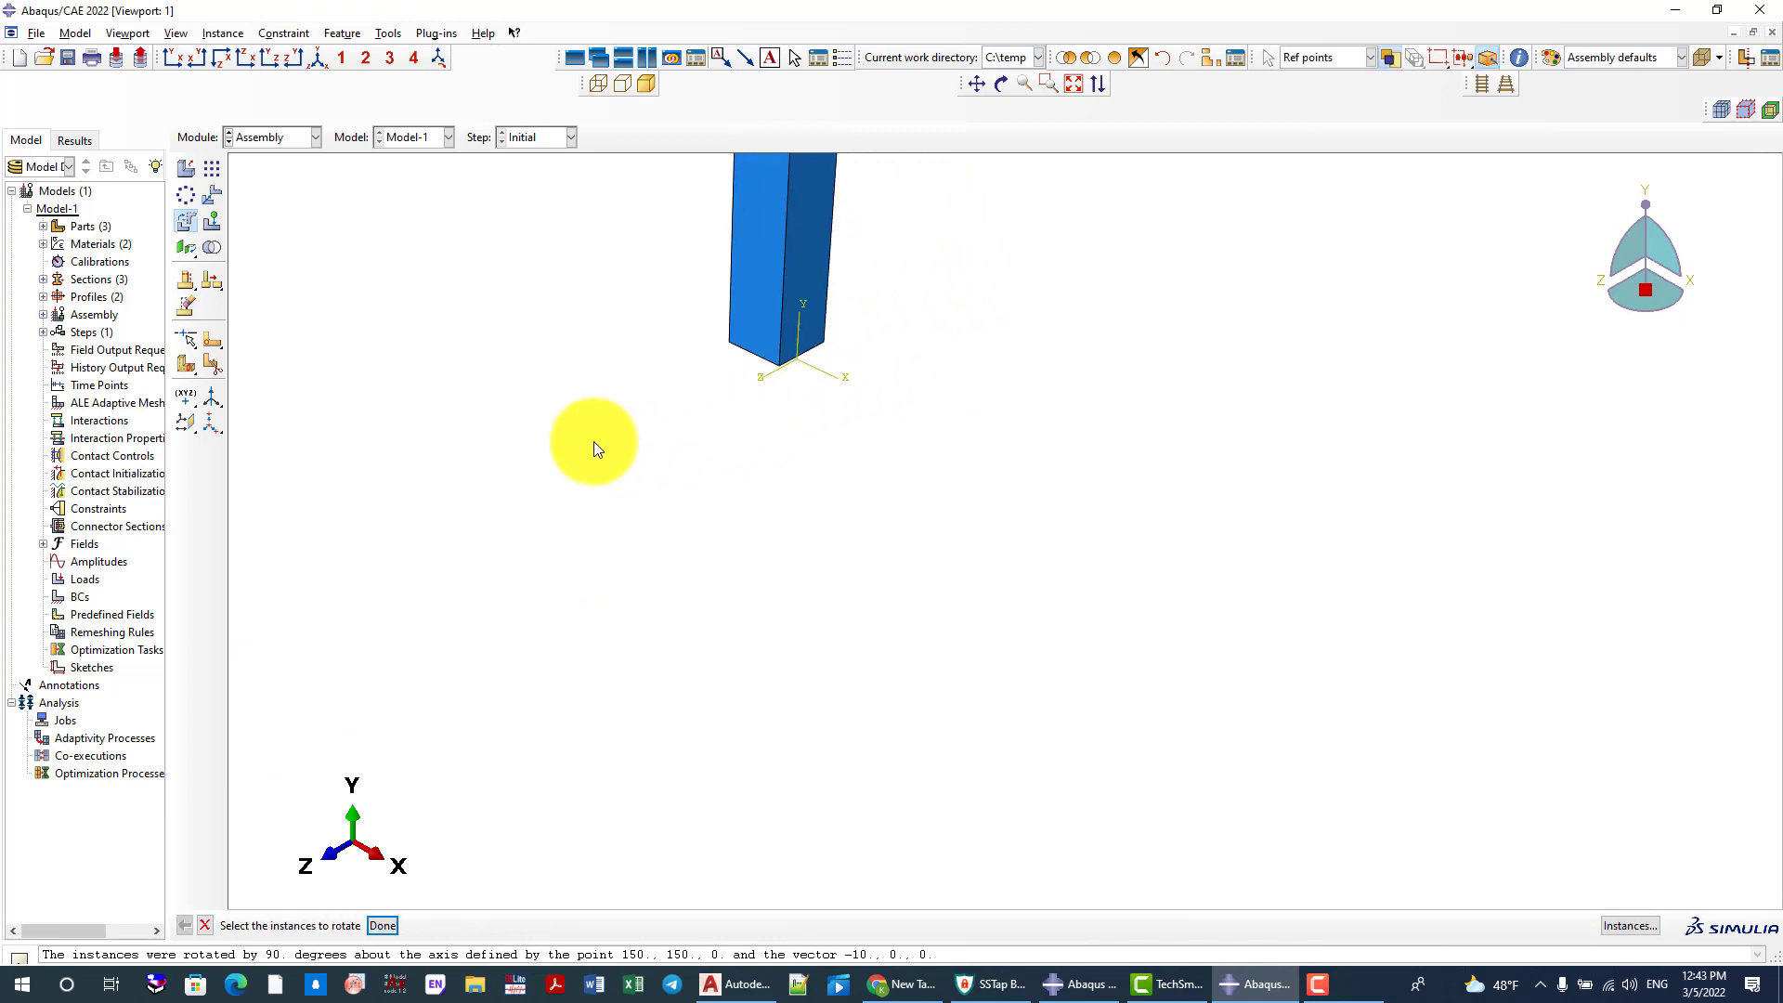
Translate all instances from the column's bottom rear corner on the negative X side to the origin
click(216, 199)
scroll(747, 487, down, 2)
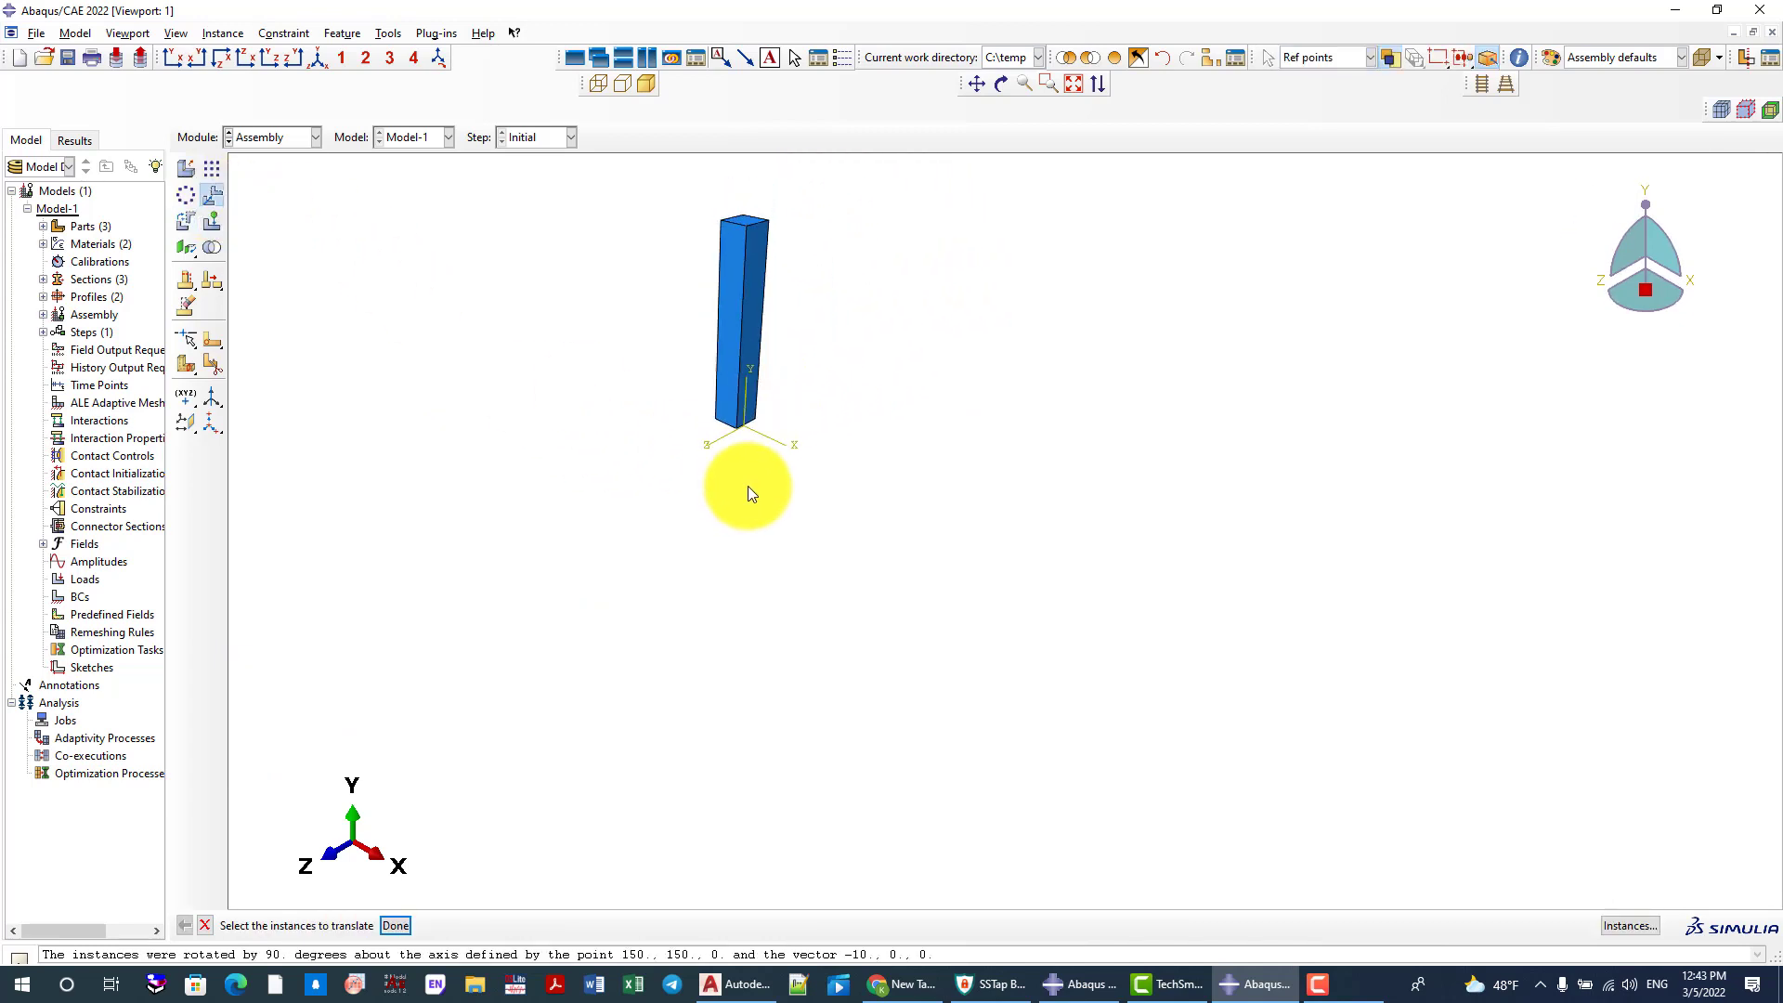
drag(669, 207, 903, 546)
middle_click(700, 388)
ctrl+alt+drag(700, 388, 1051, 421)
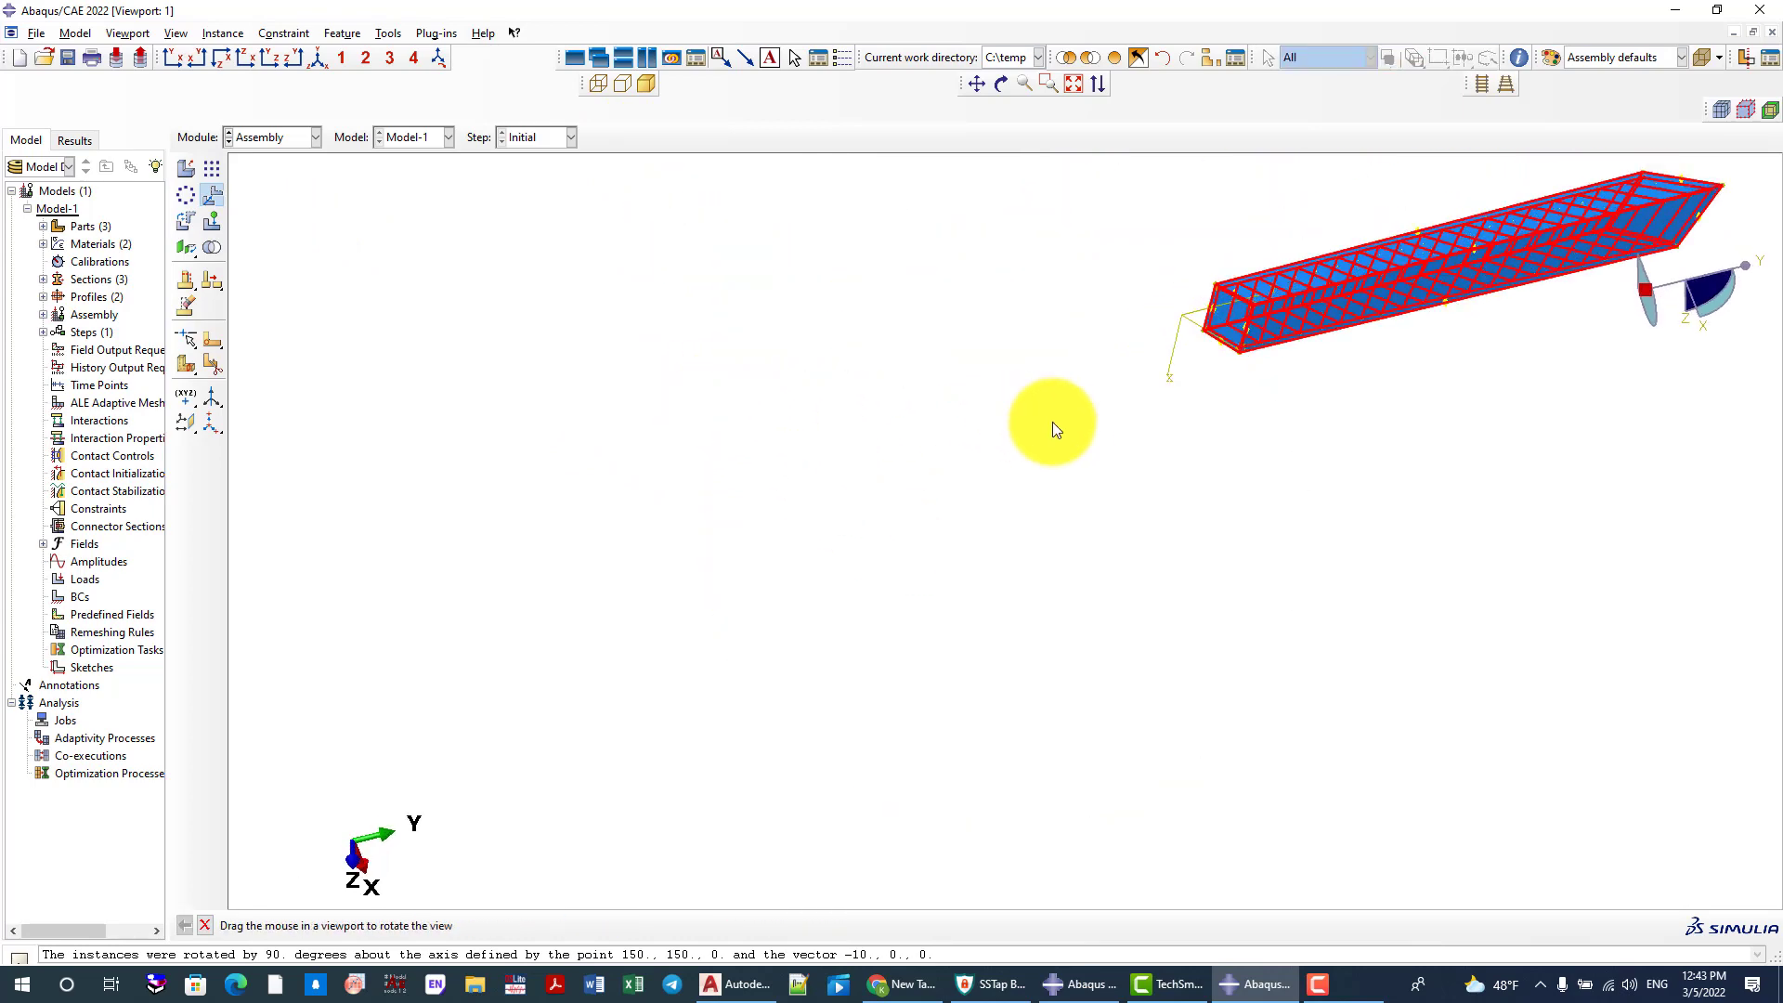
scroll(1215, 278, up, 6)
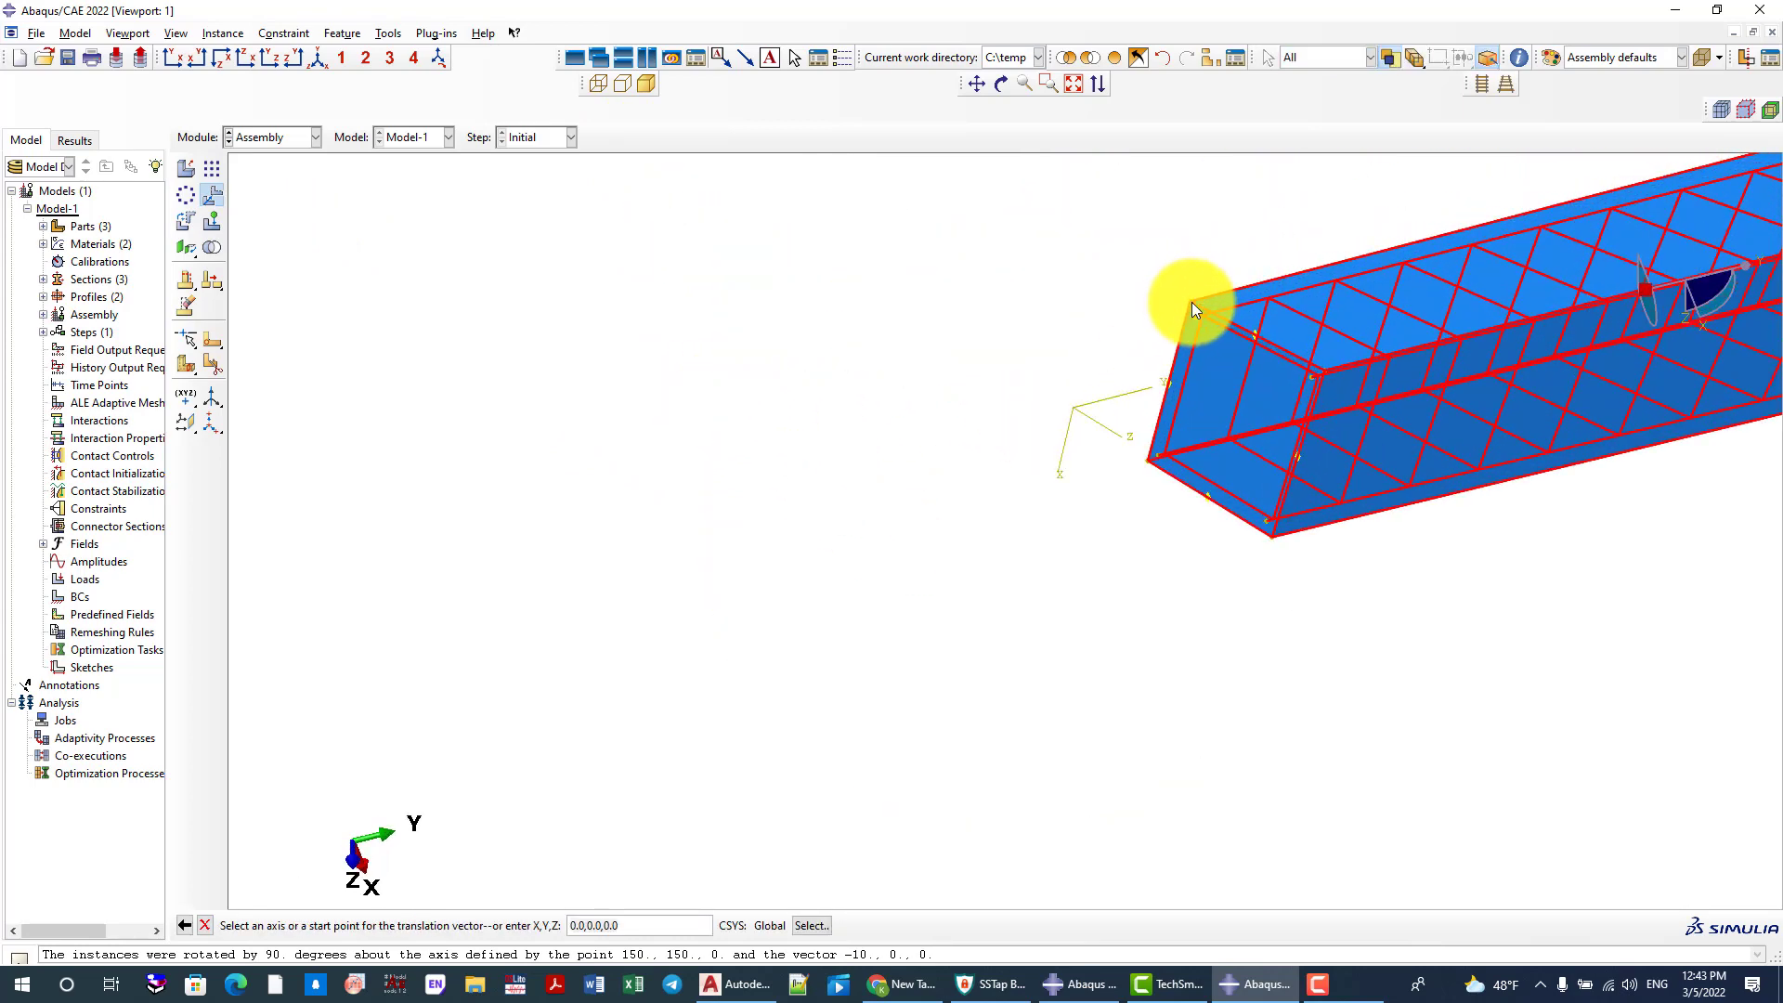
click(1194, 309)
middle_click(927, 320)
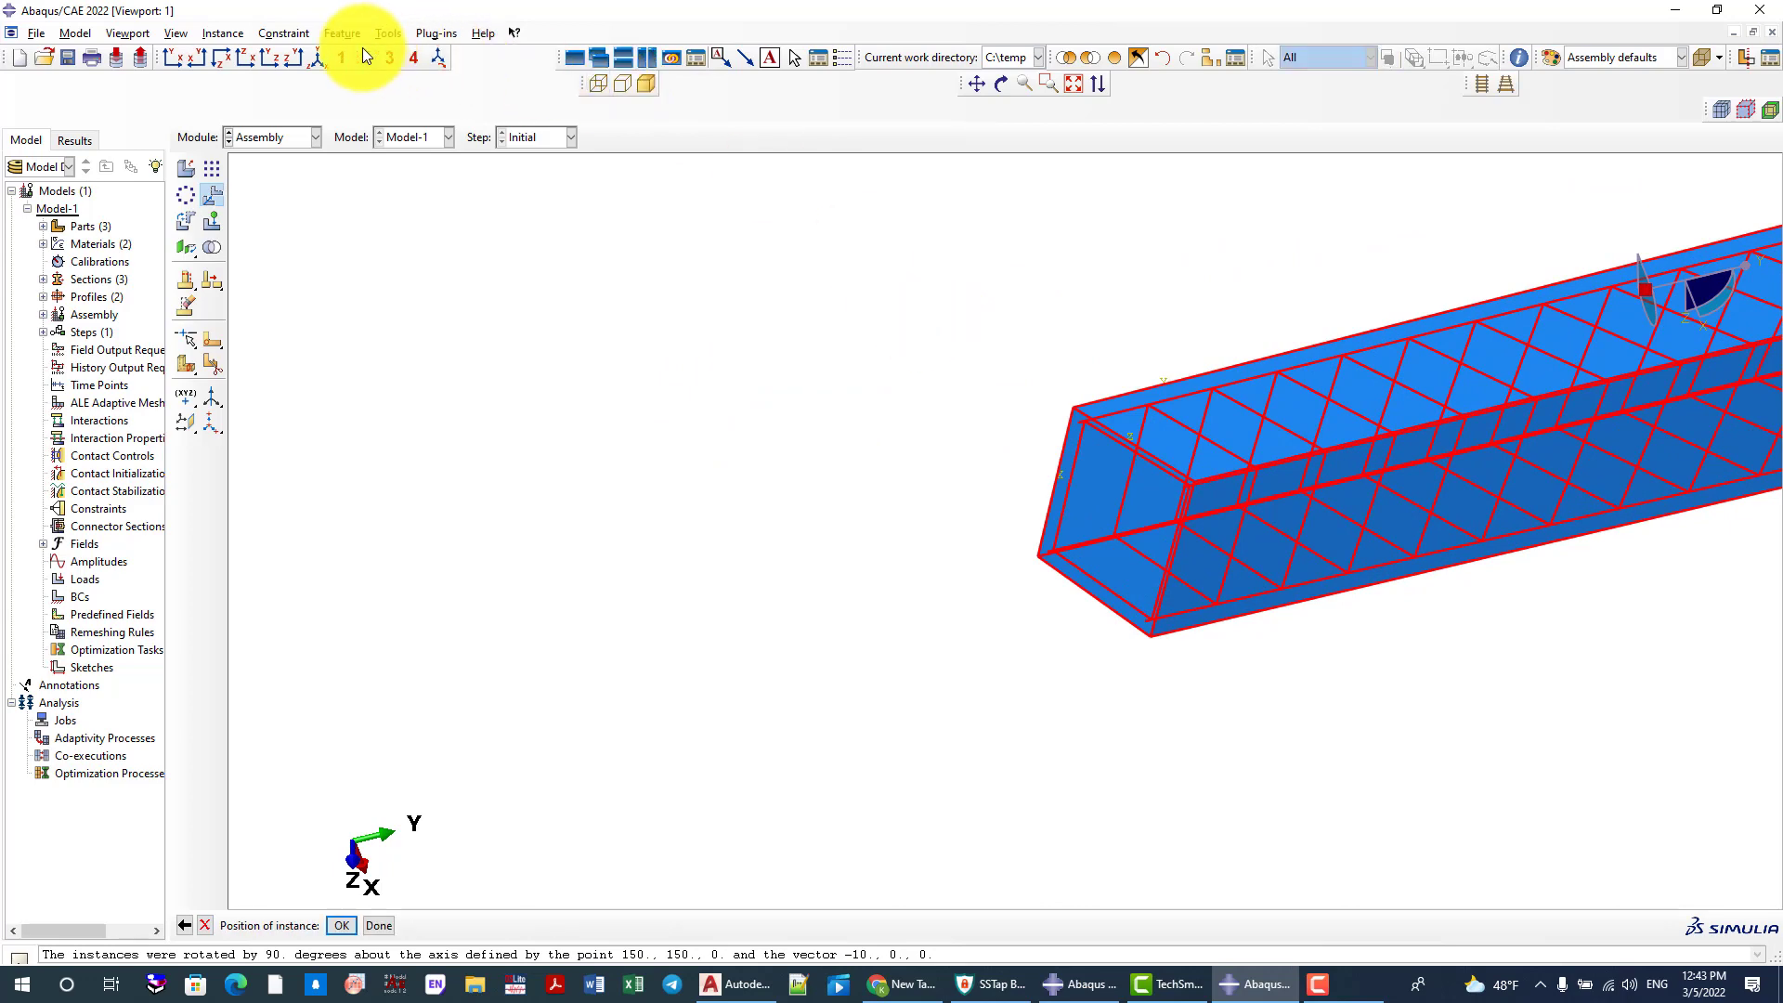
click(312, 60)
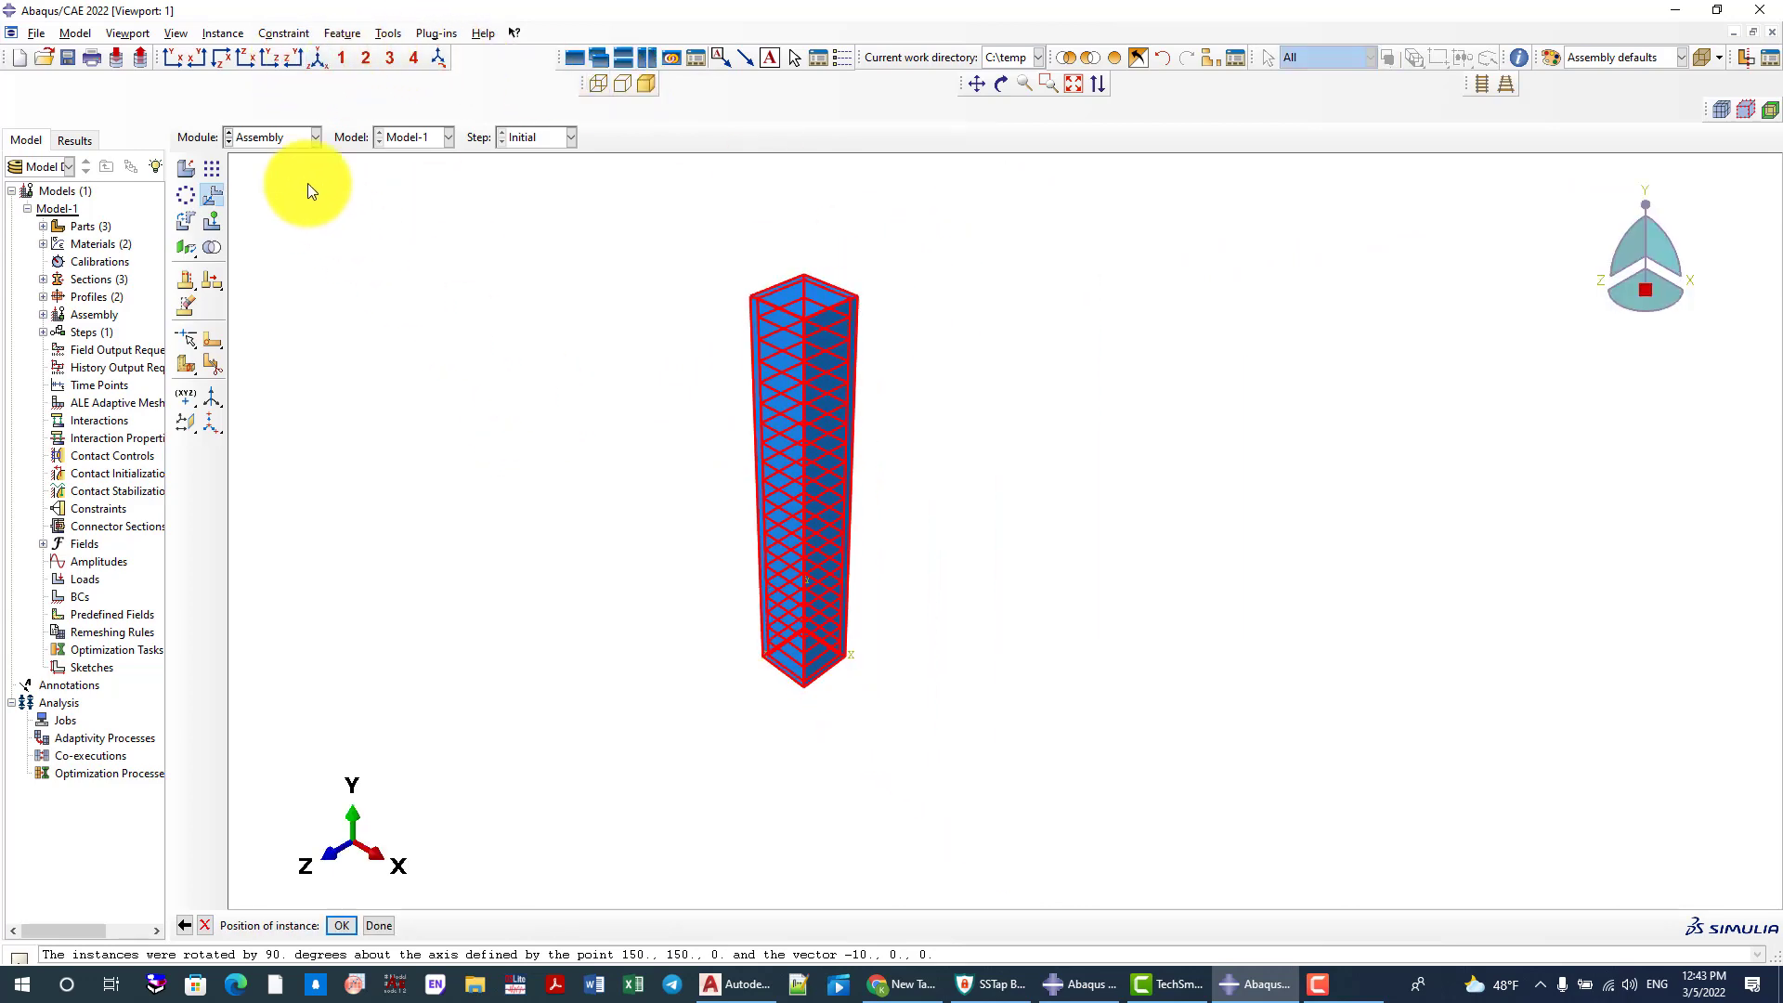
click(280, 139)
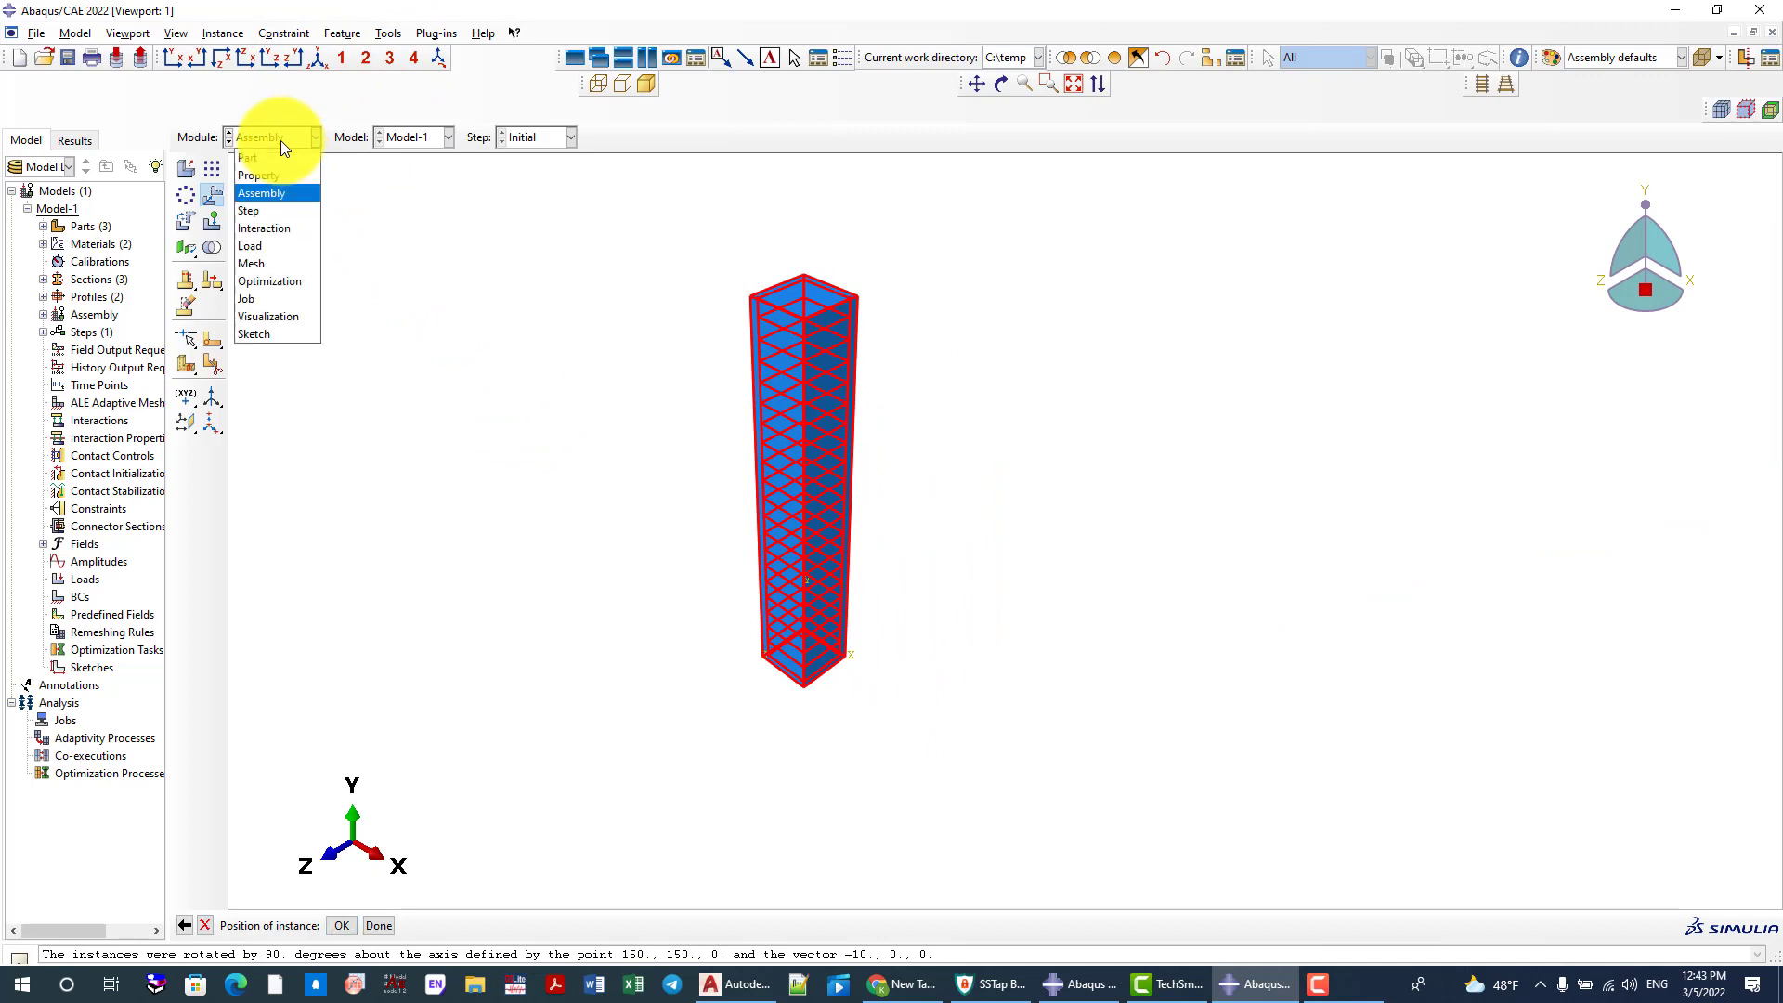
click(348, 914)
click(338, 928)
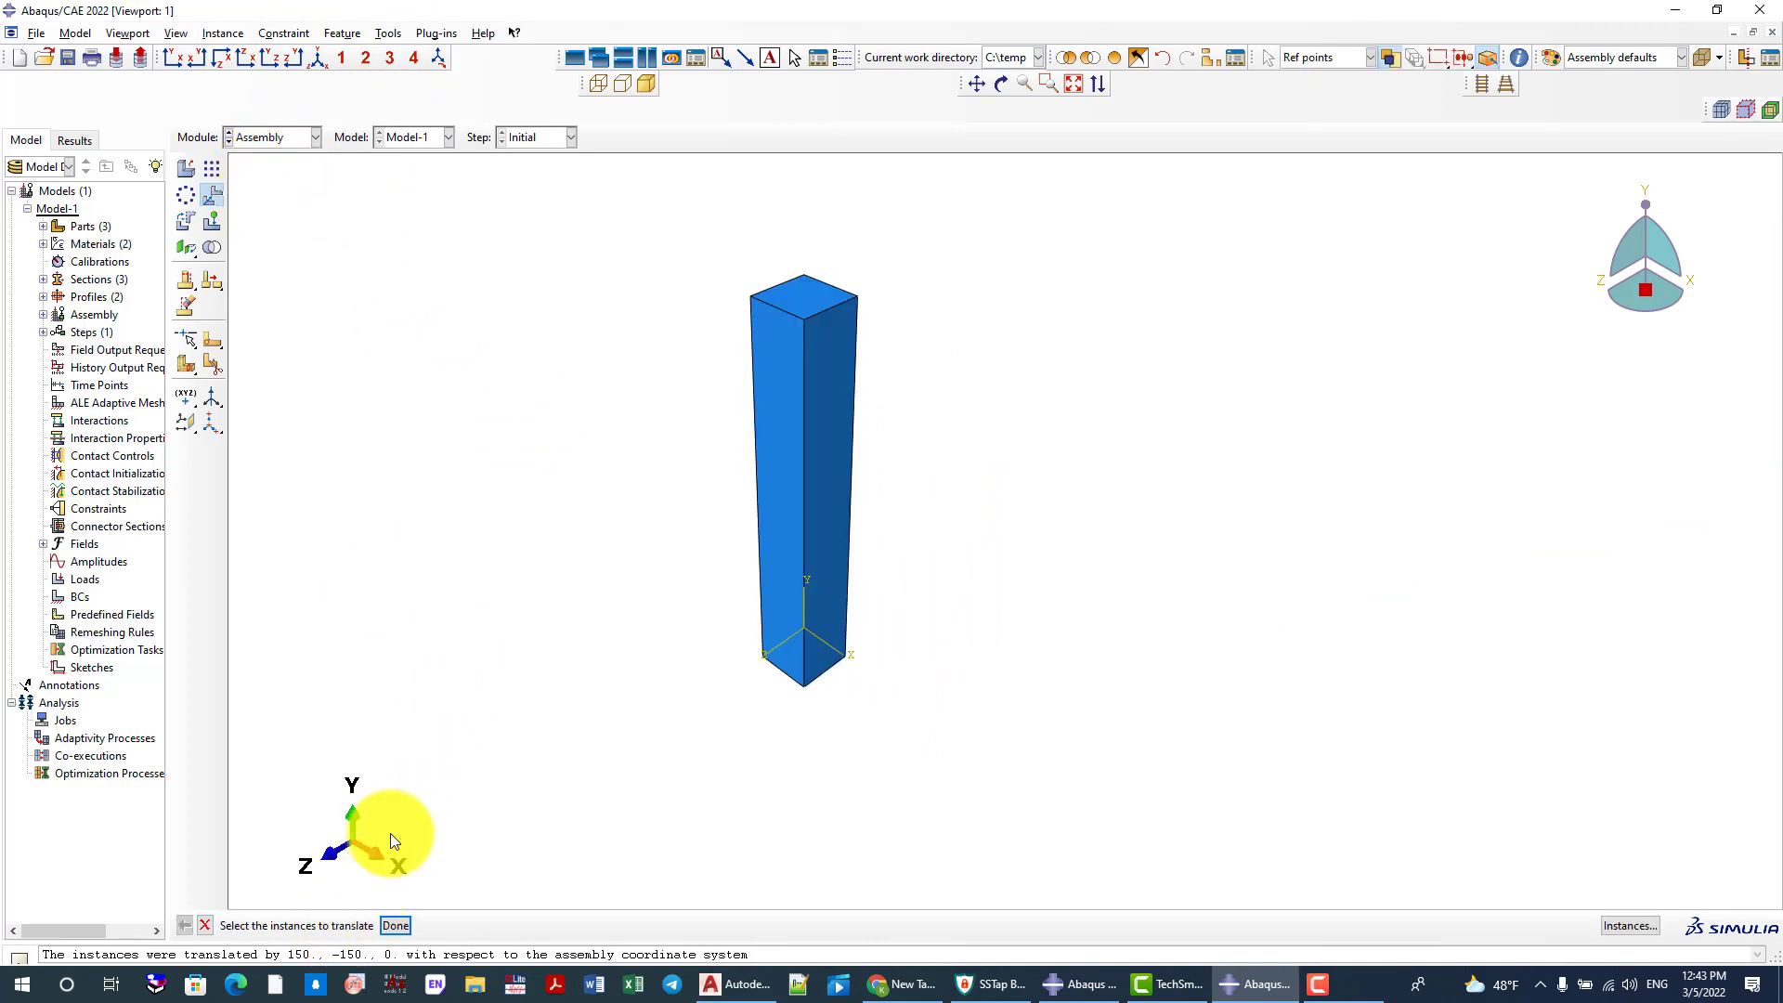
Switch to the Step module and create a Static, General step named Static after the Initial step
click(269, 132)
click(259, 212)
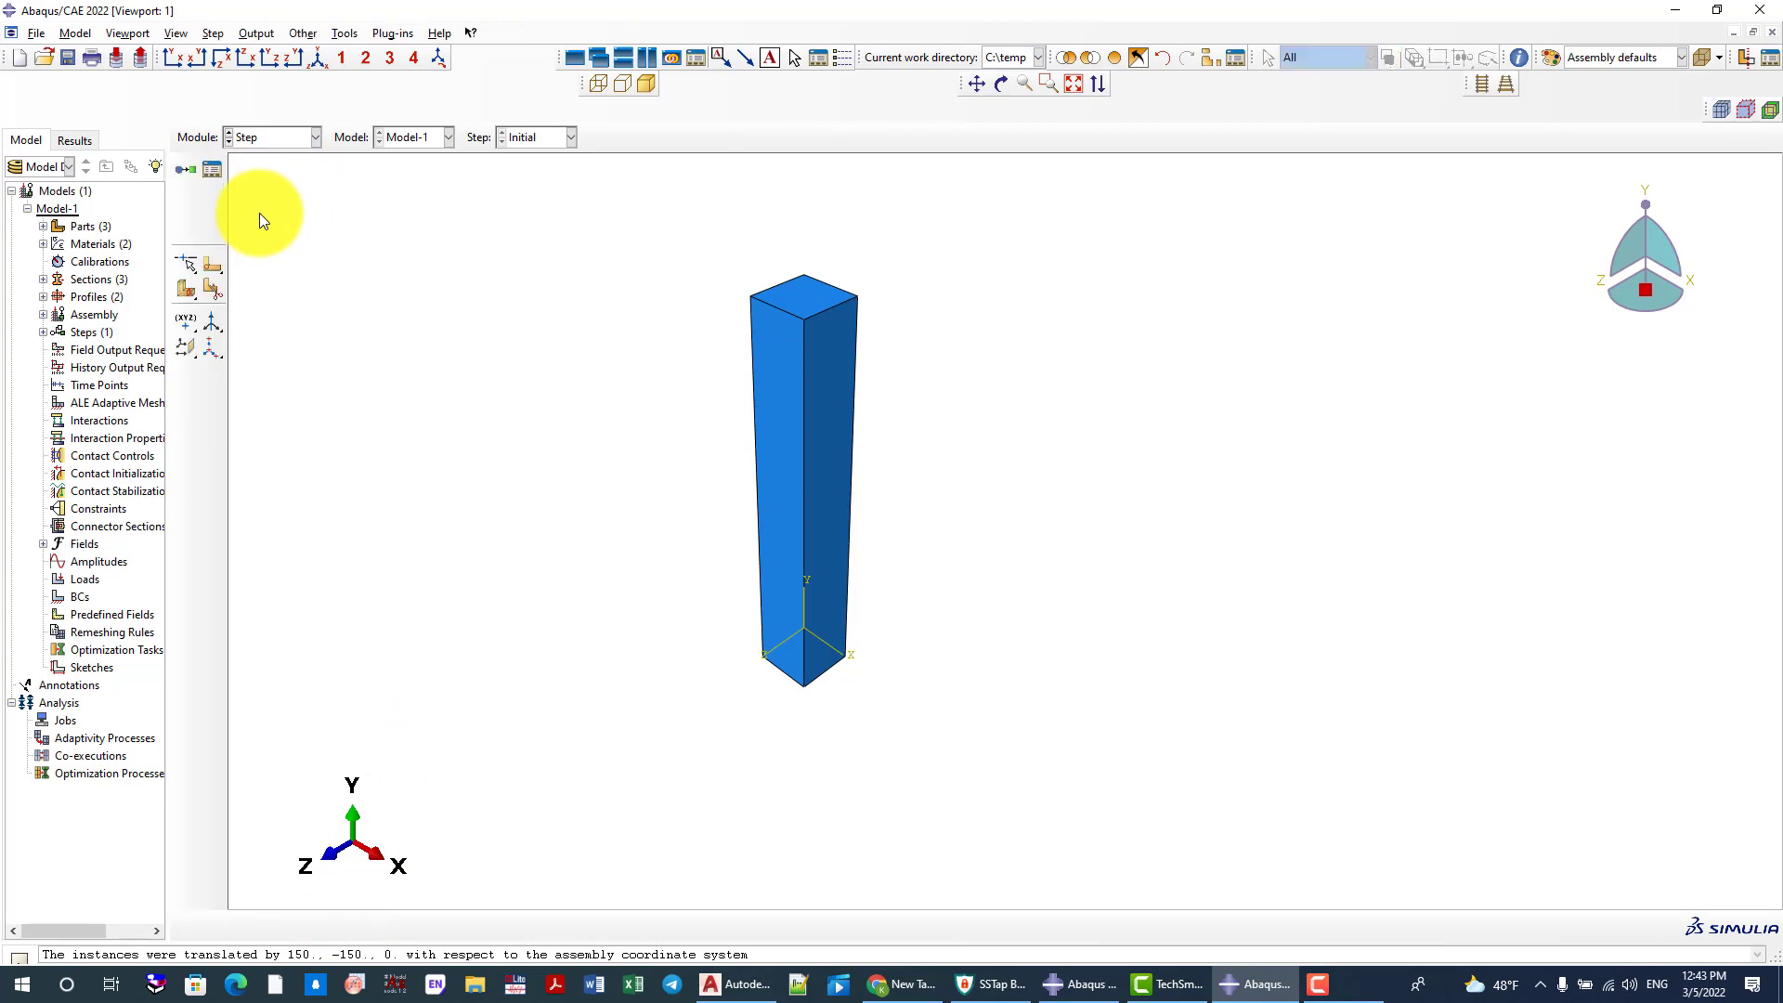
scroll(752, 546, up, 1)
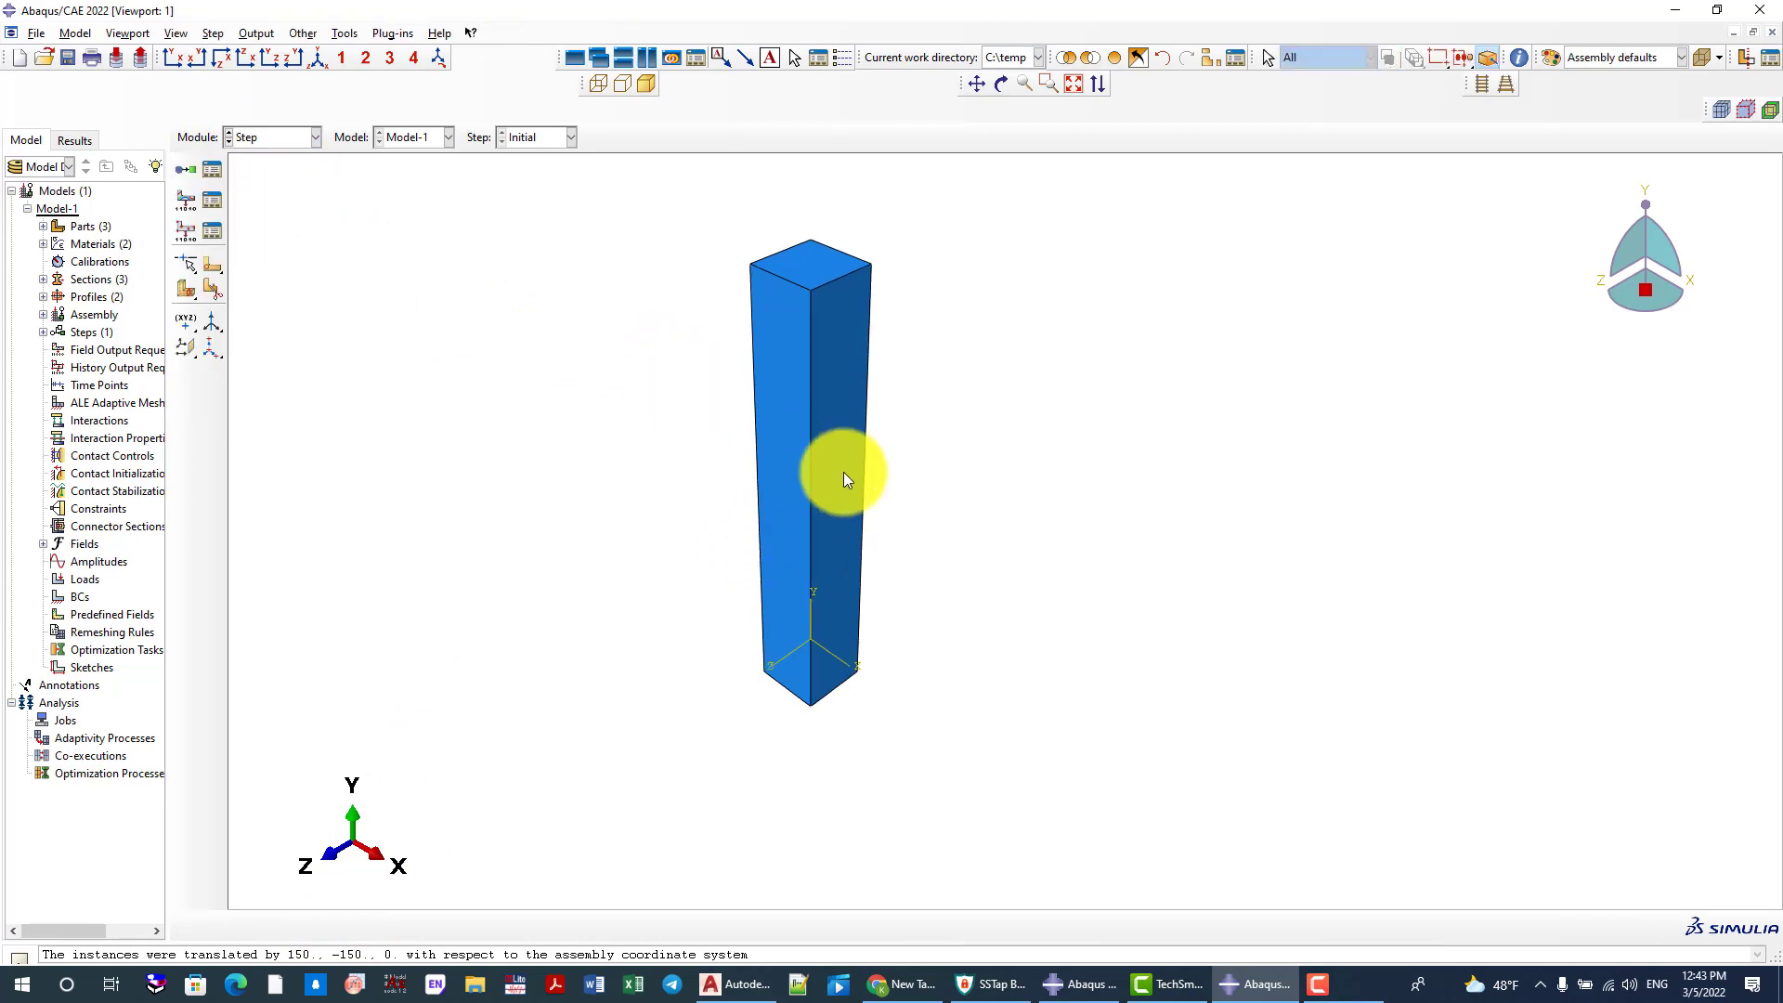
scroll(800, 555, up, 2)
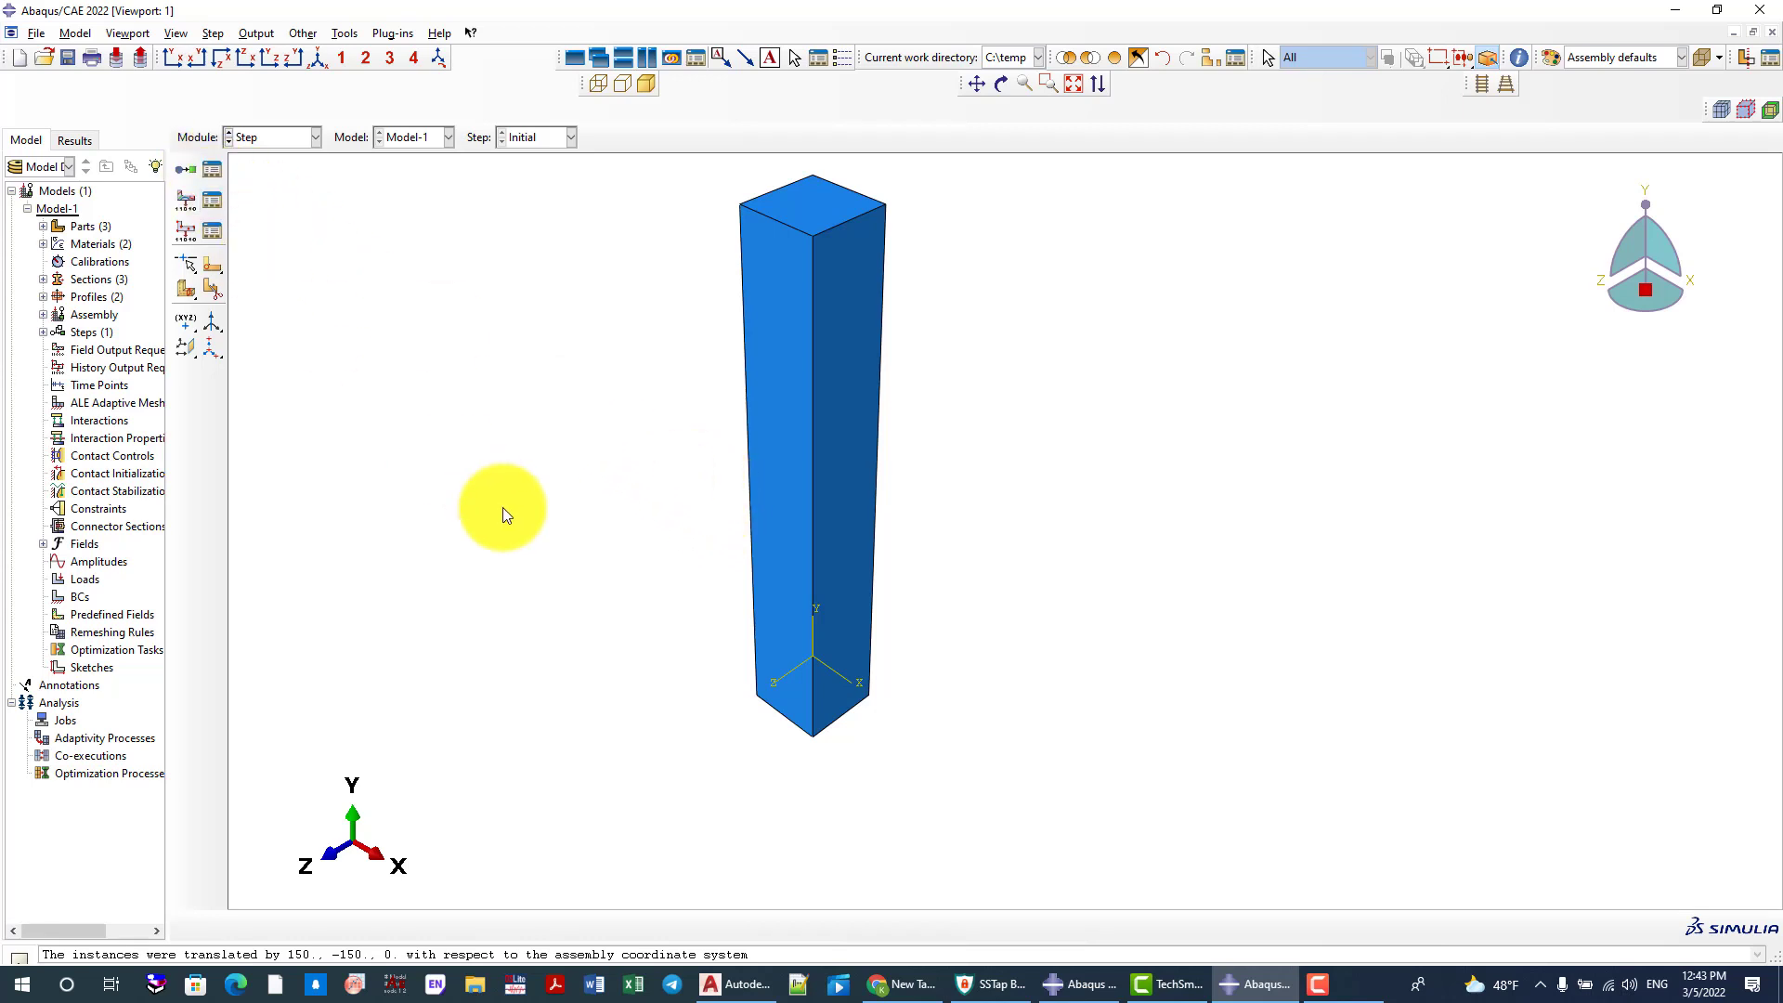
scroll(520, 516, down, 1)
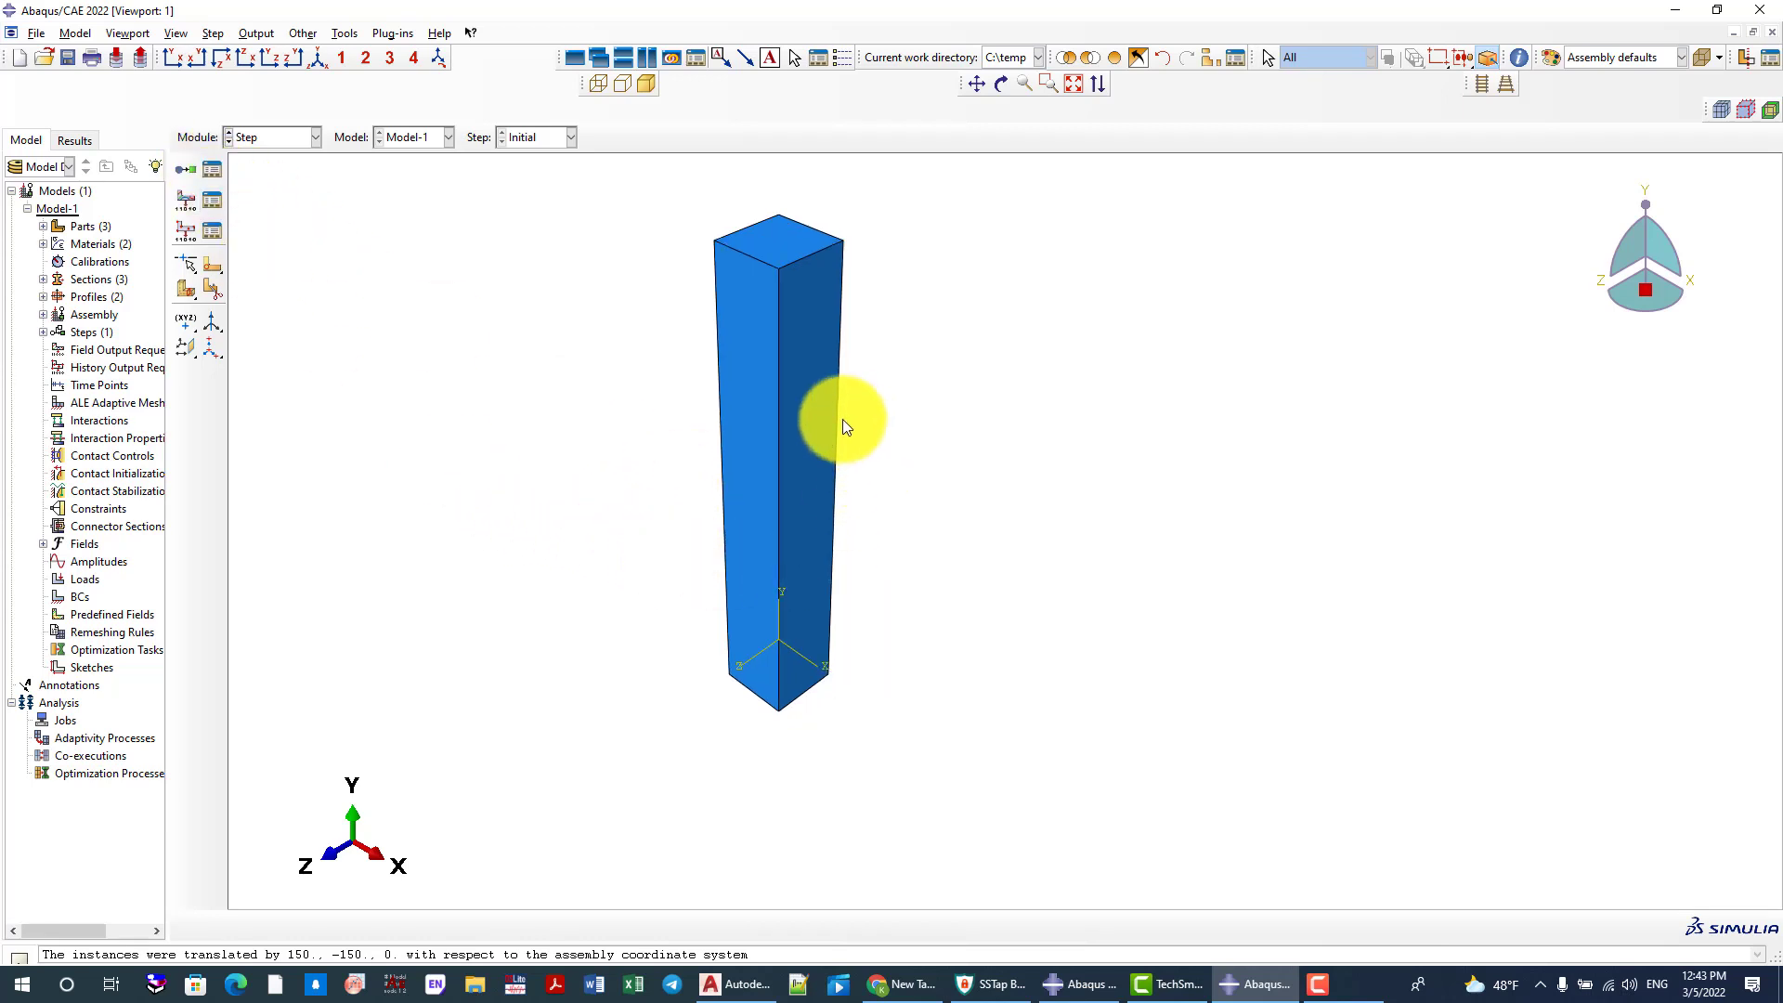
scroll(778, 505, up, 1)
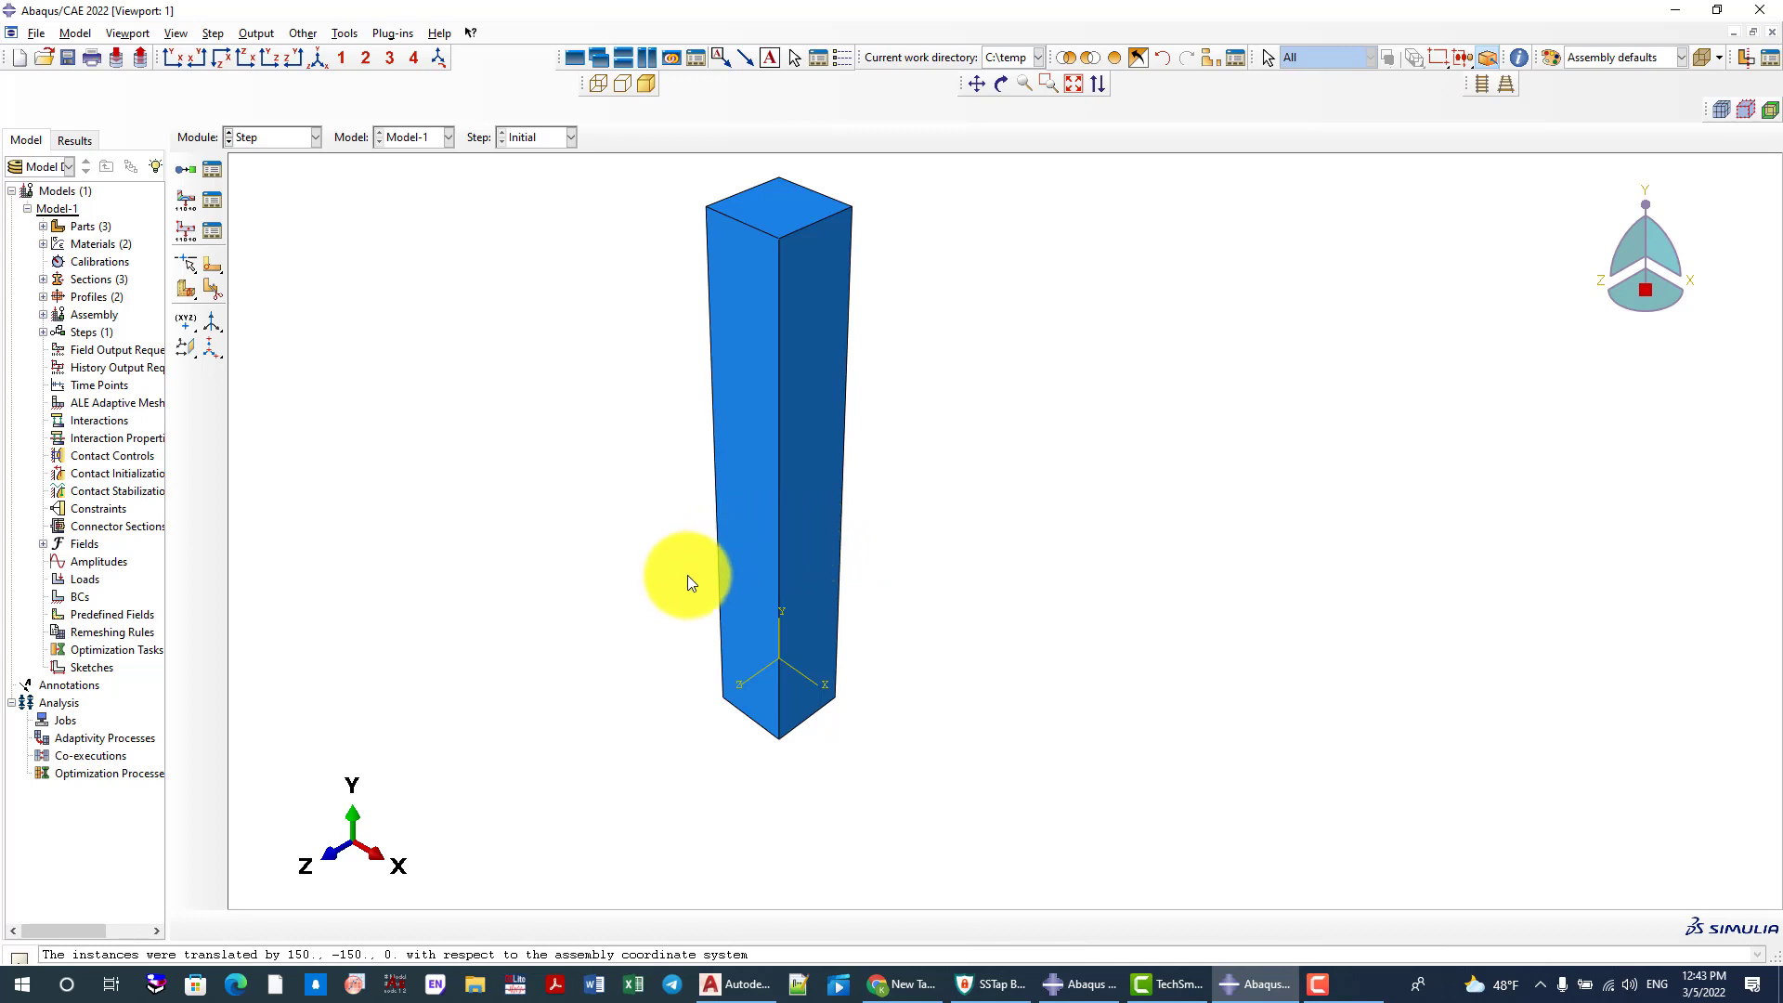
scroll(699, 588, up, 1)
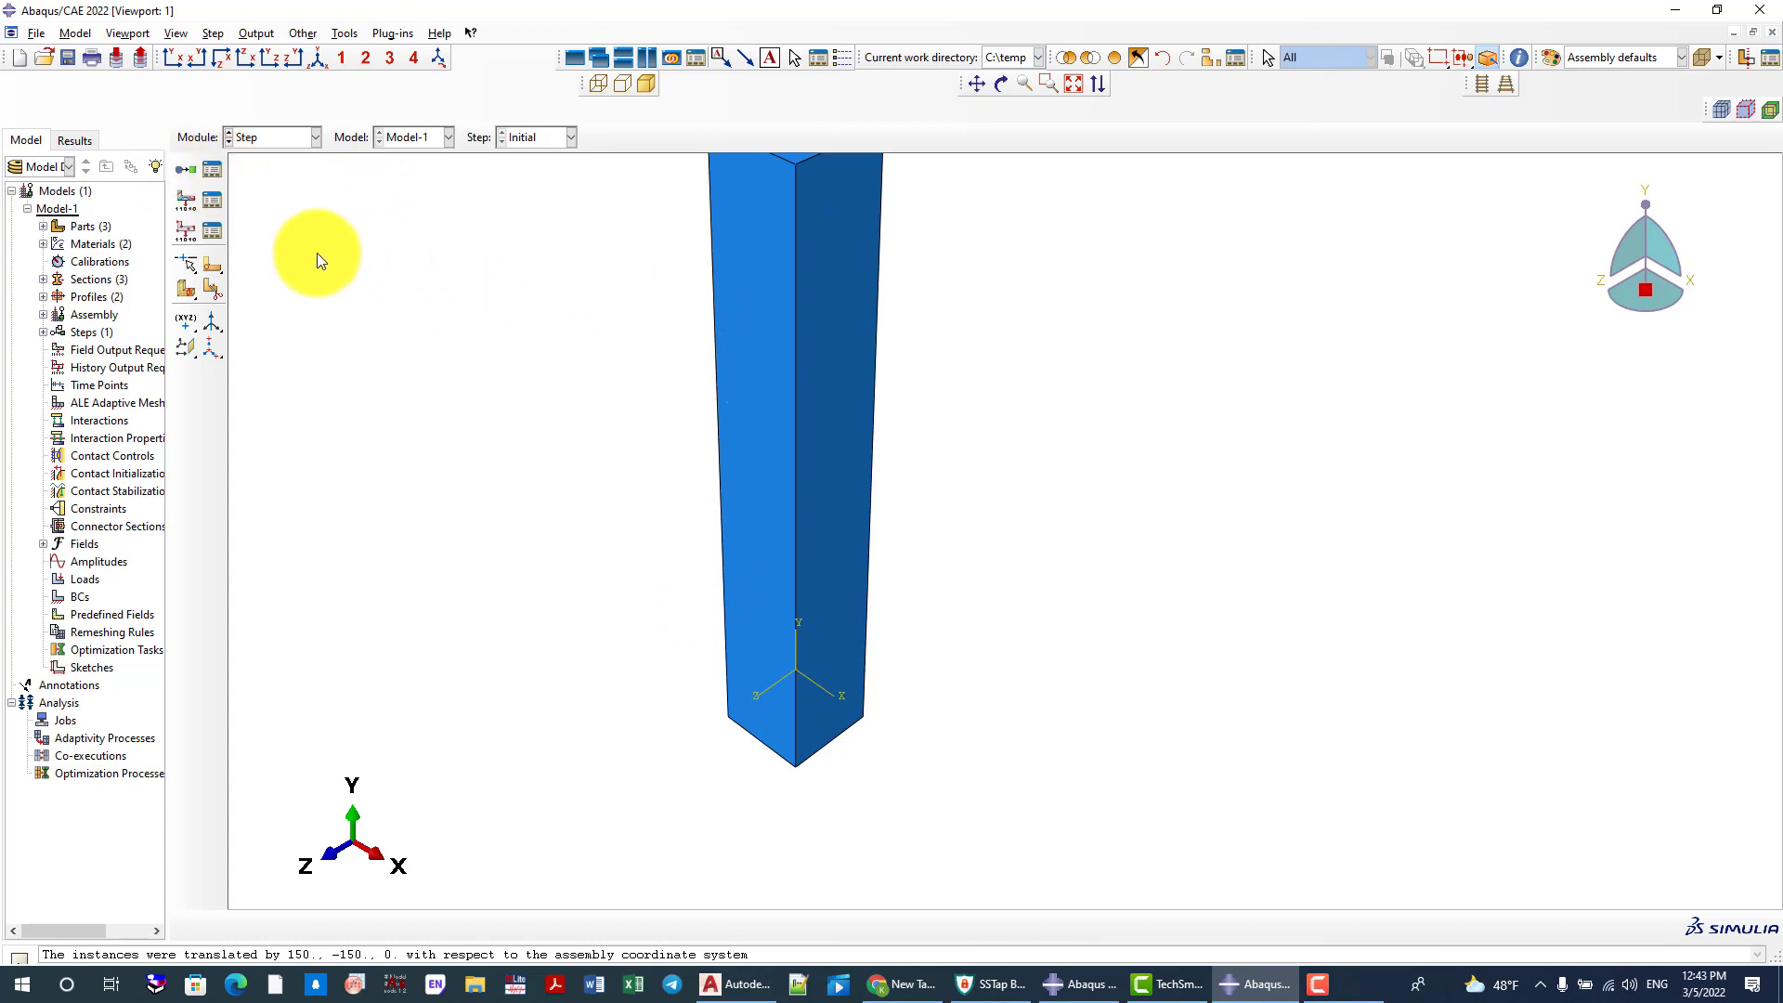
click(211, 170)
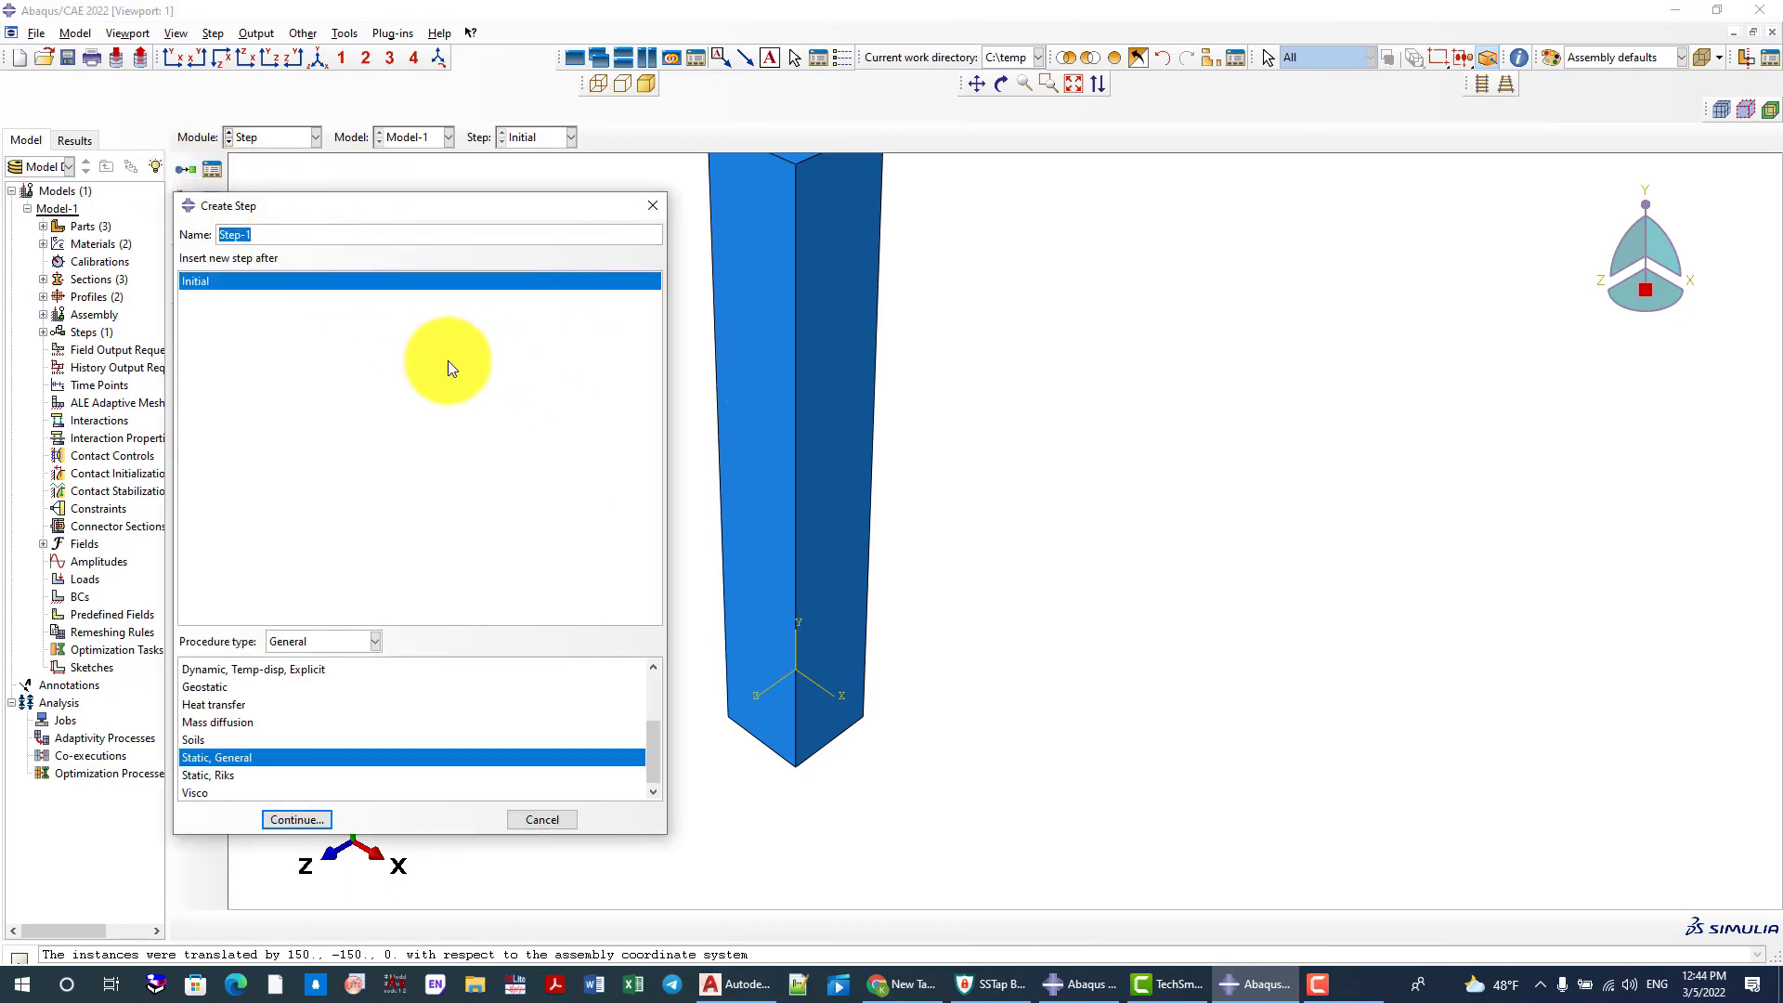
text(Static)
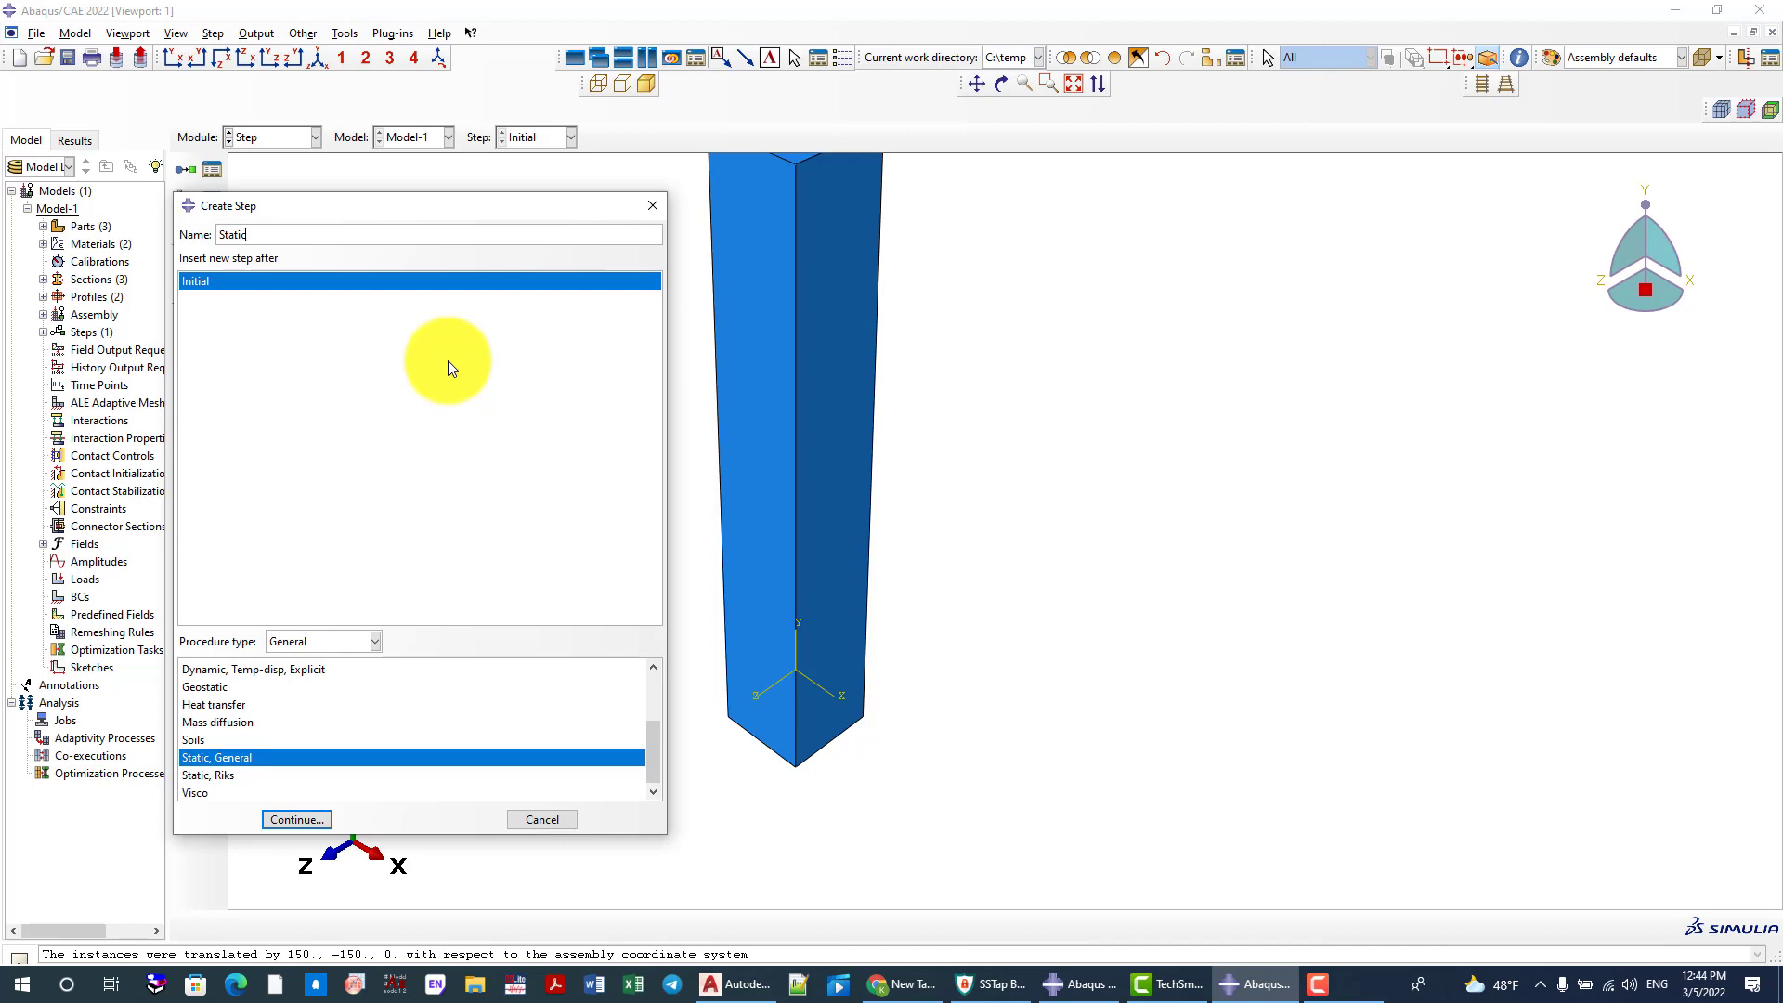
click(310, 823)
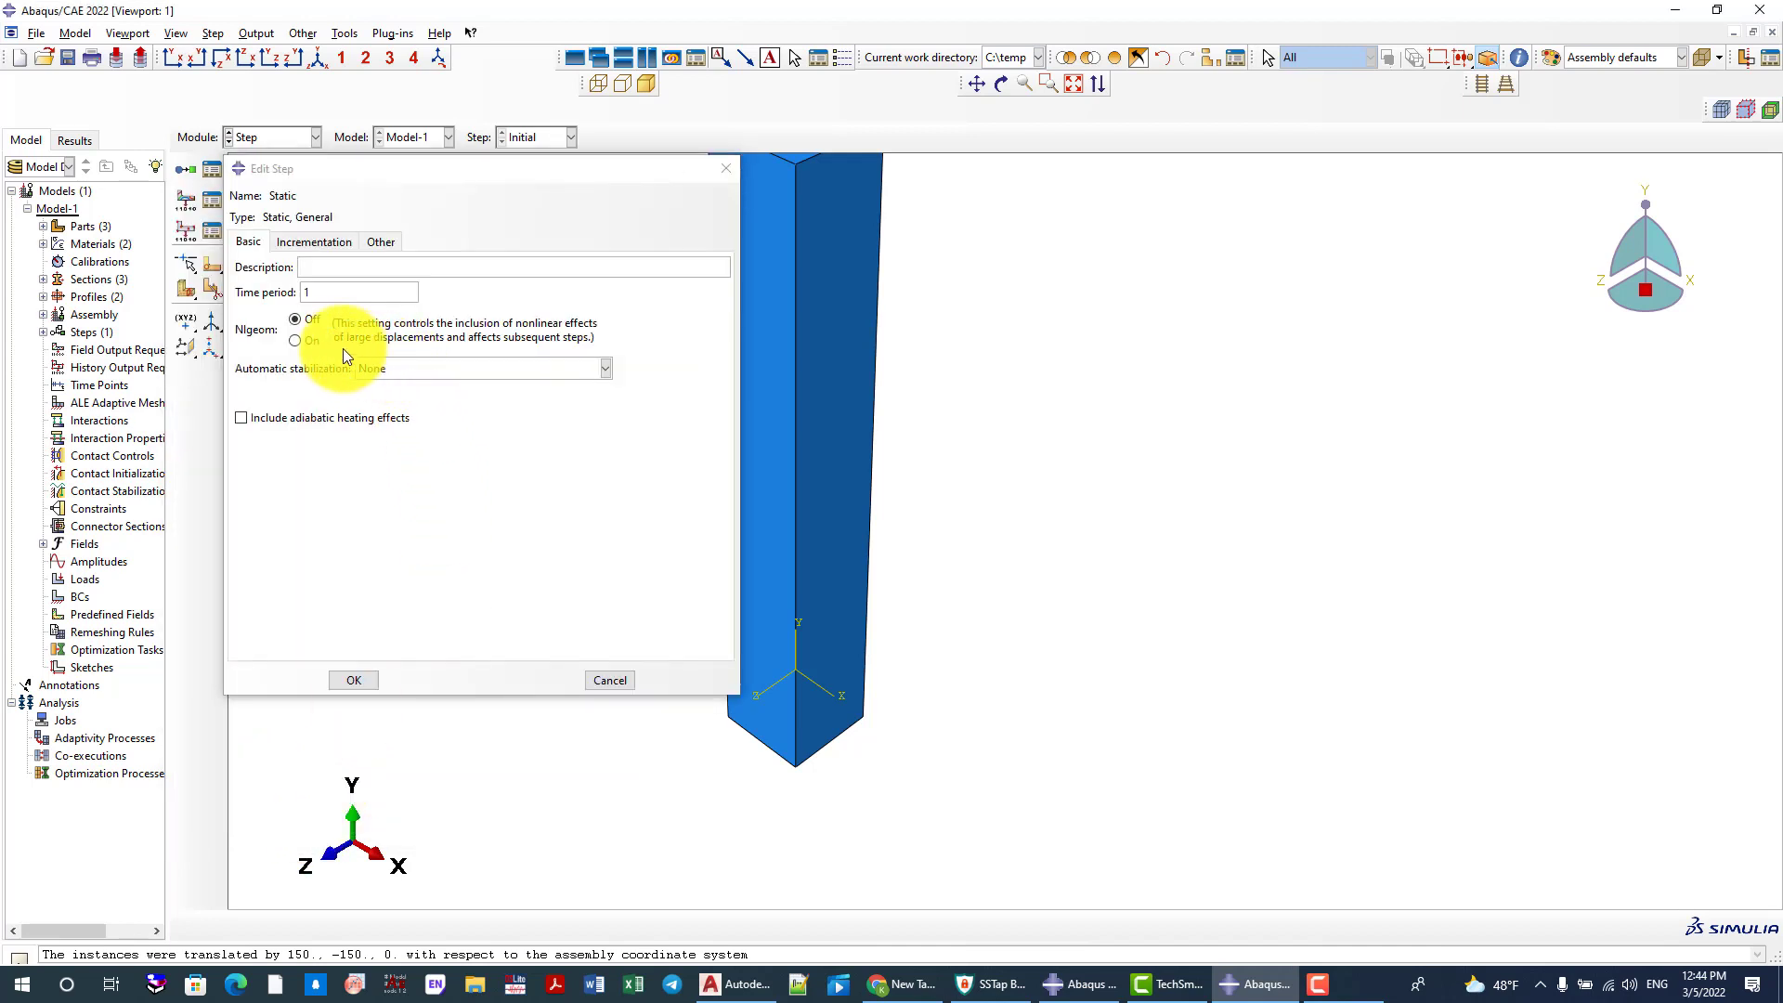
Turn Nlgeom on, set automatic stabilization to Specify dissipated energy fraction, and set the time period to 10
click(295, 340)
click(418, 369)
click(441, 395)
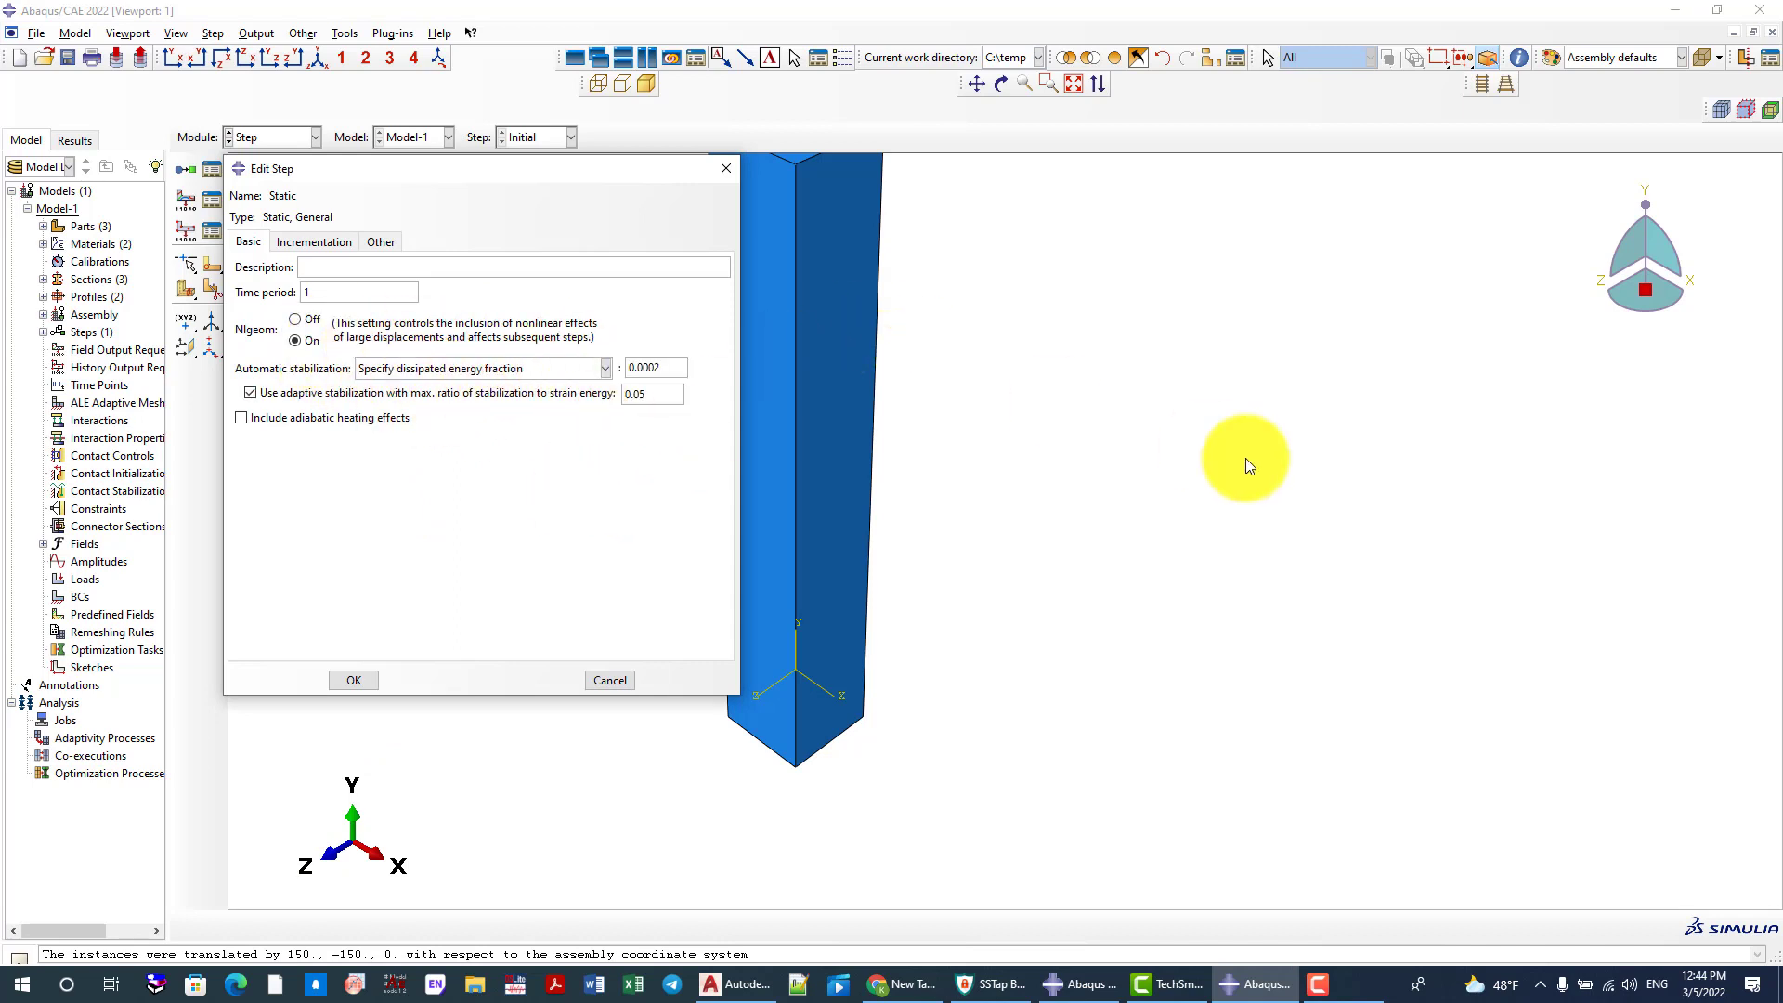
scroll(1245, 459, down, 2)
scroll(889, 443, up, 3)
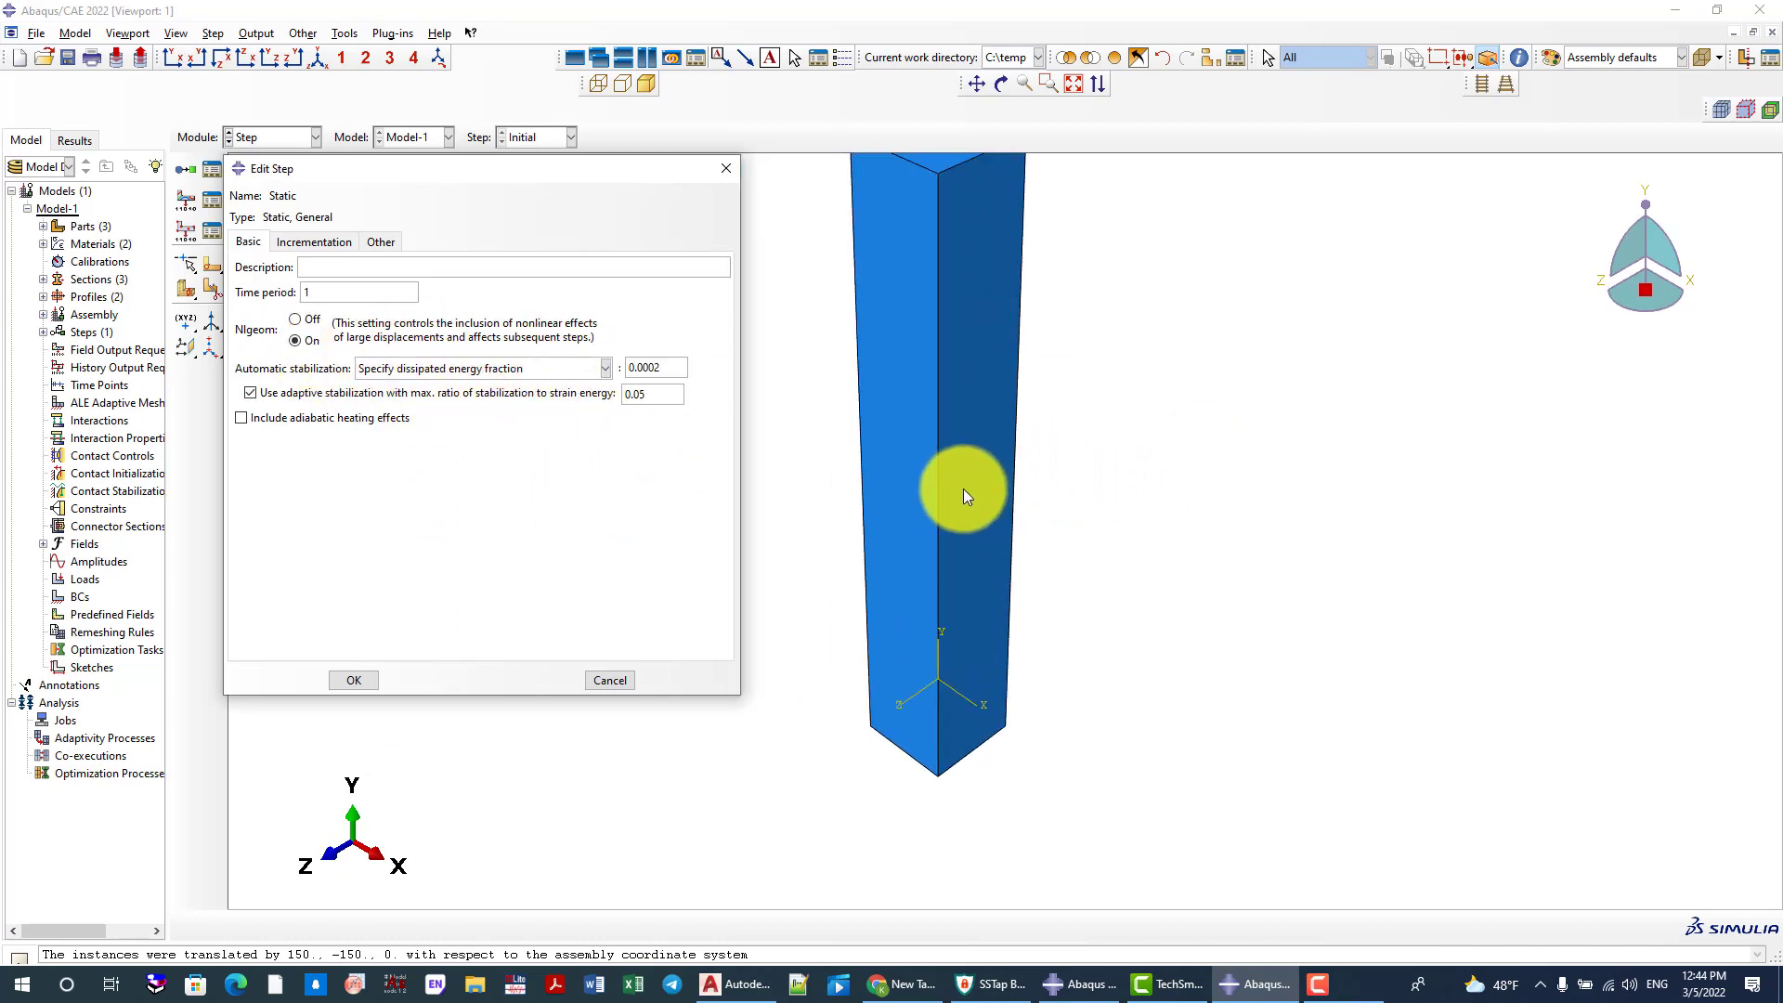
scroll(950, 390, down, 2)
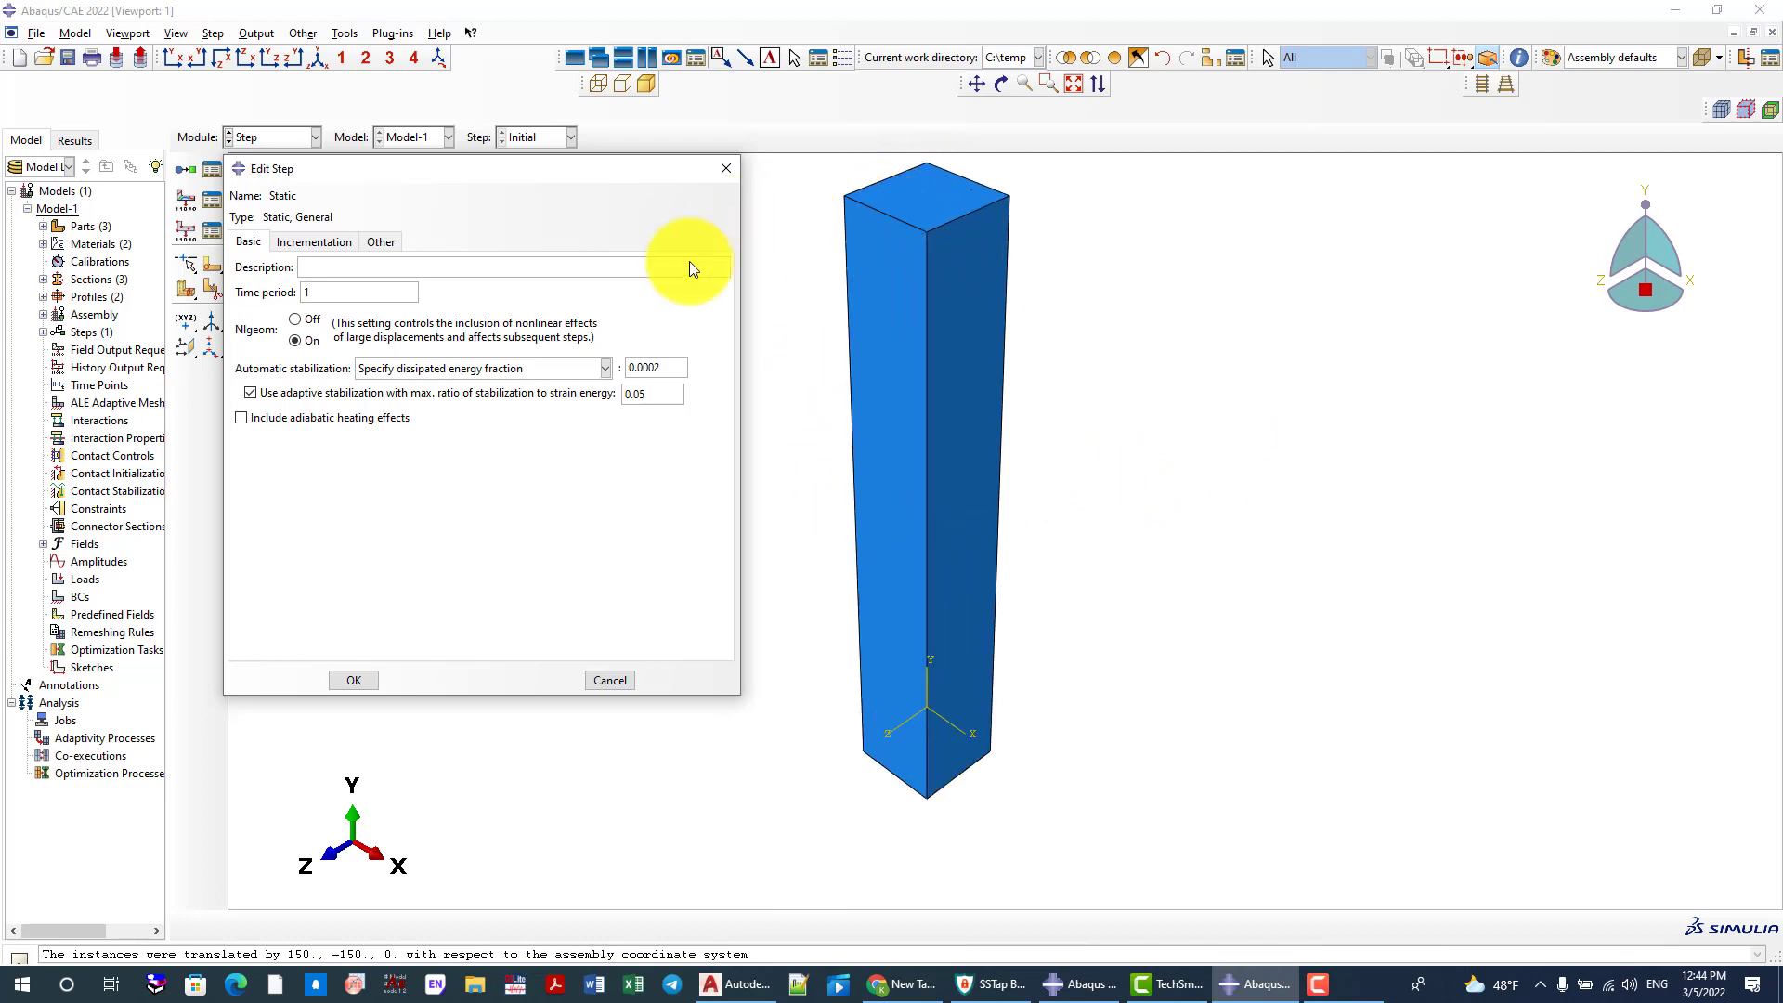
click(315, 296)
text(0)
Set the Static step's maximum number of increments to 100000 and its initial increment size to 0.05
click(315, 244)
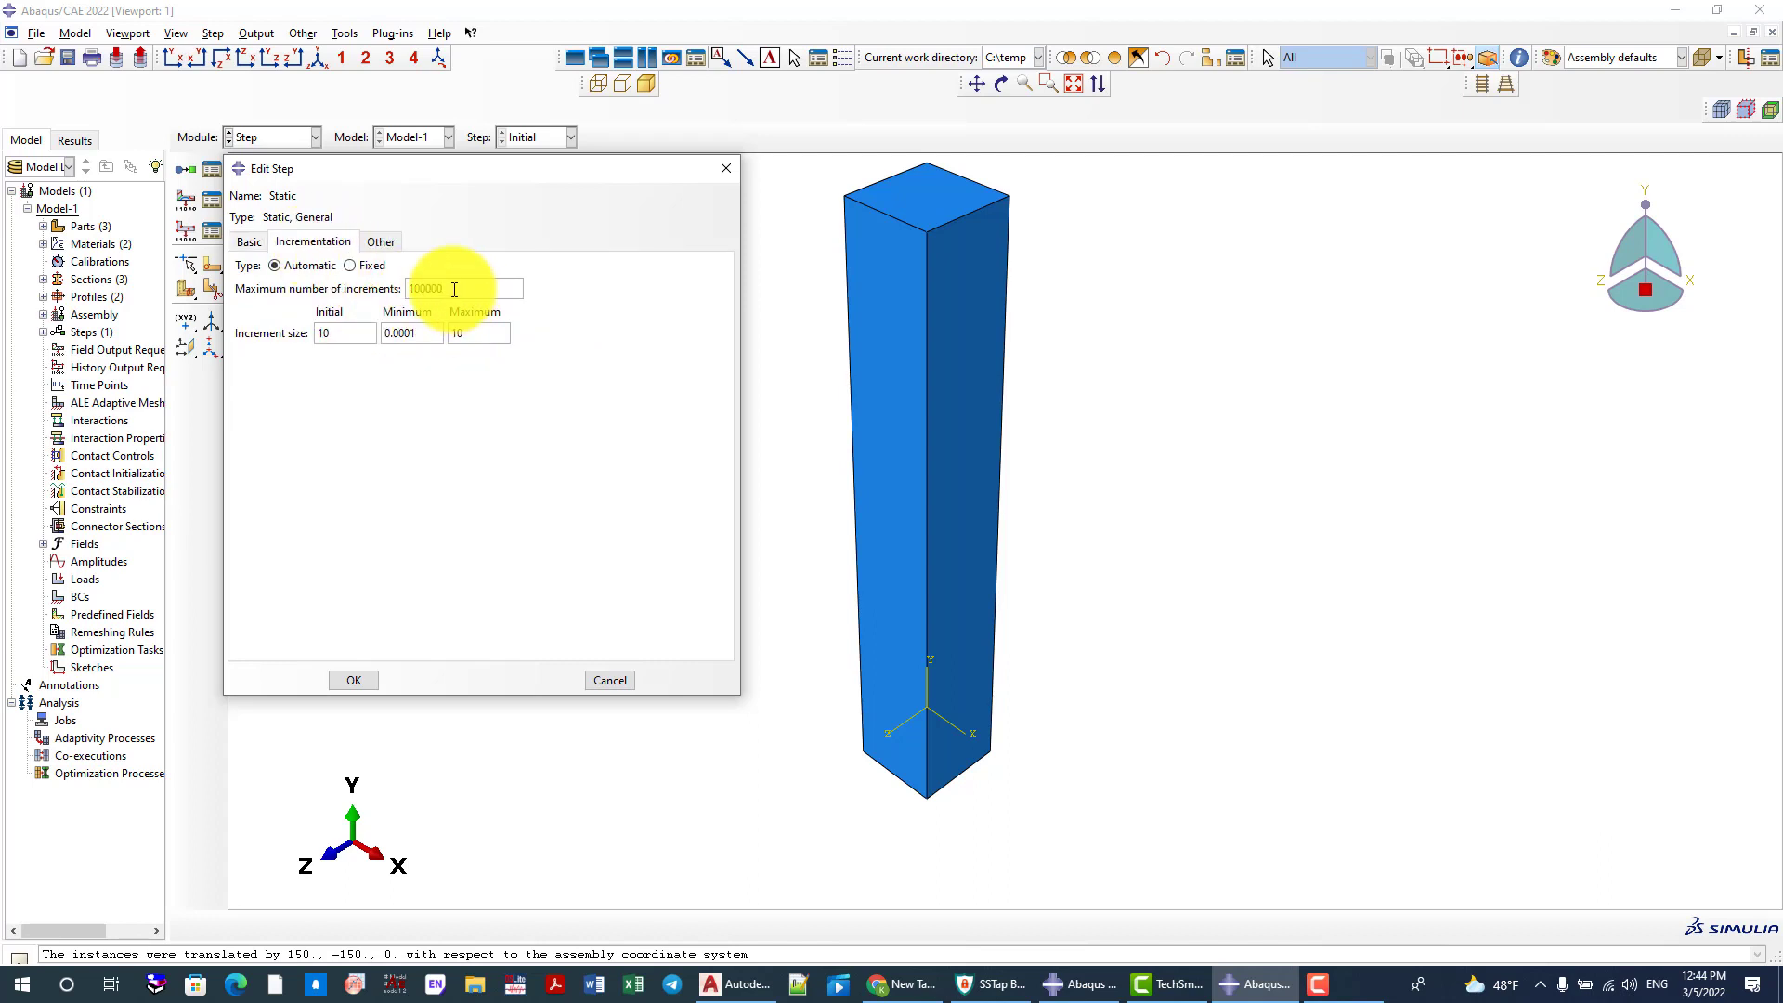
drag(454, 289, 400, 288)
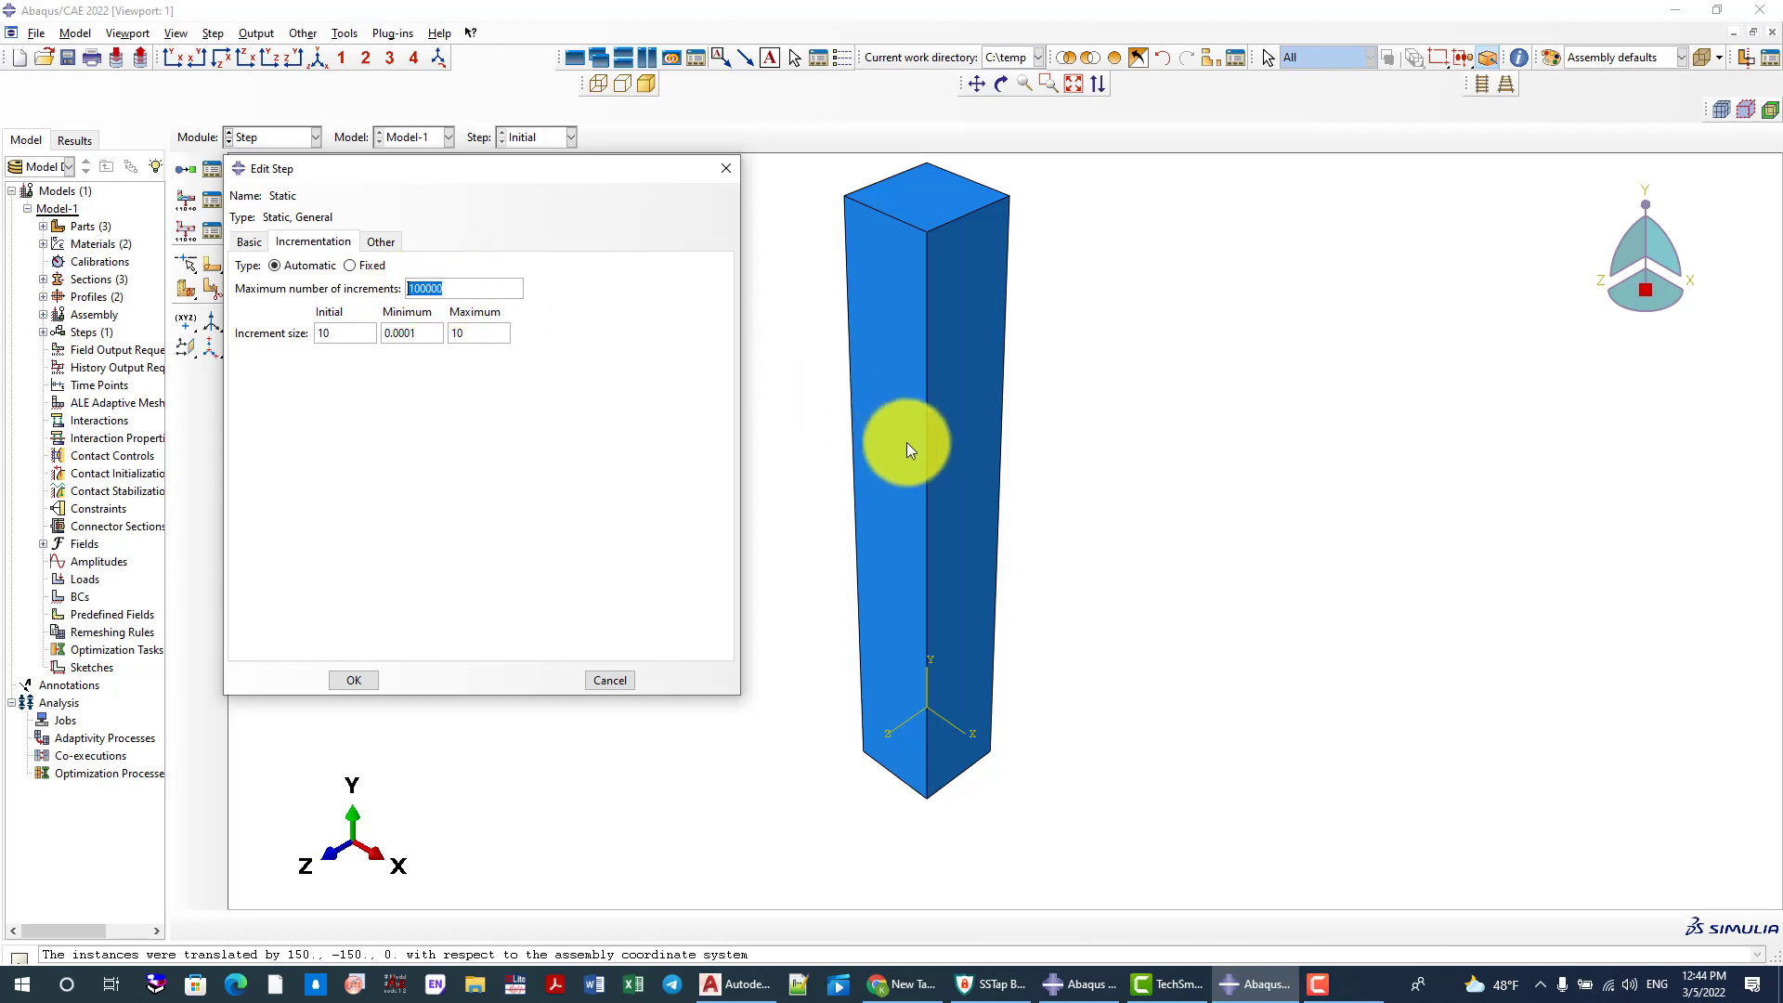
scroll(905, 461, down, 1)
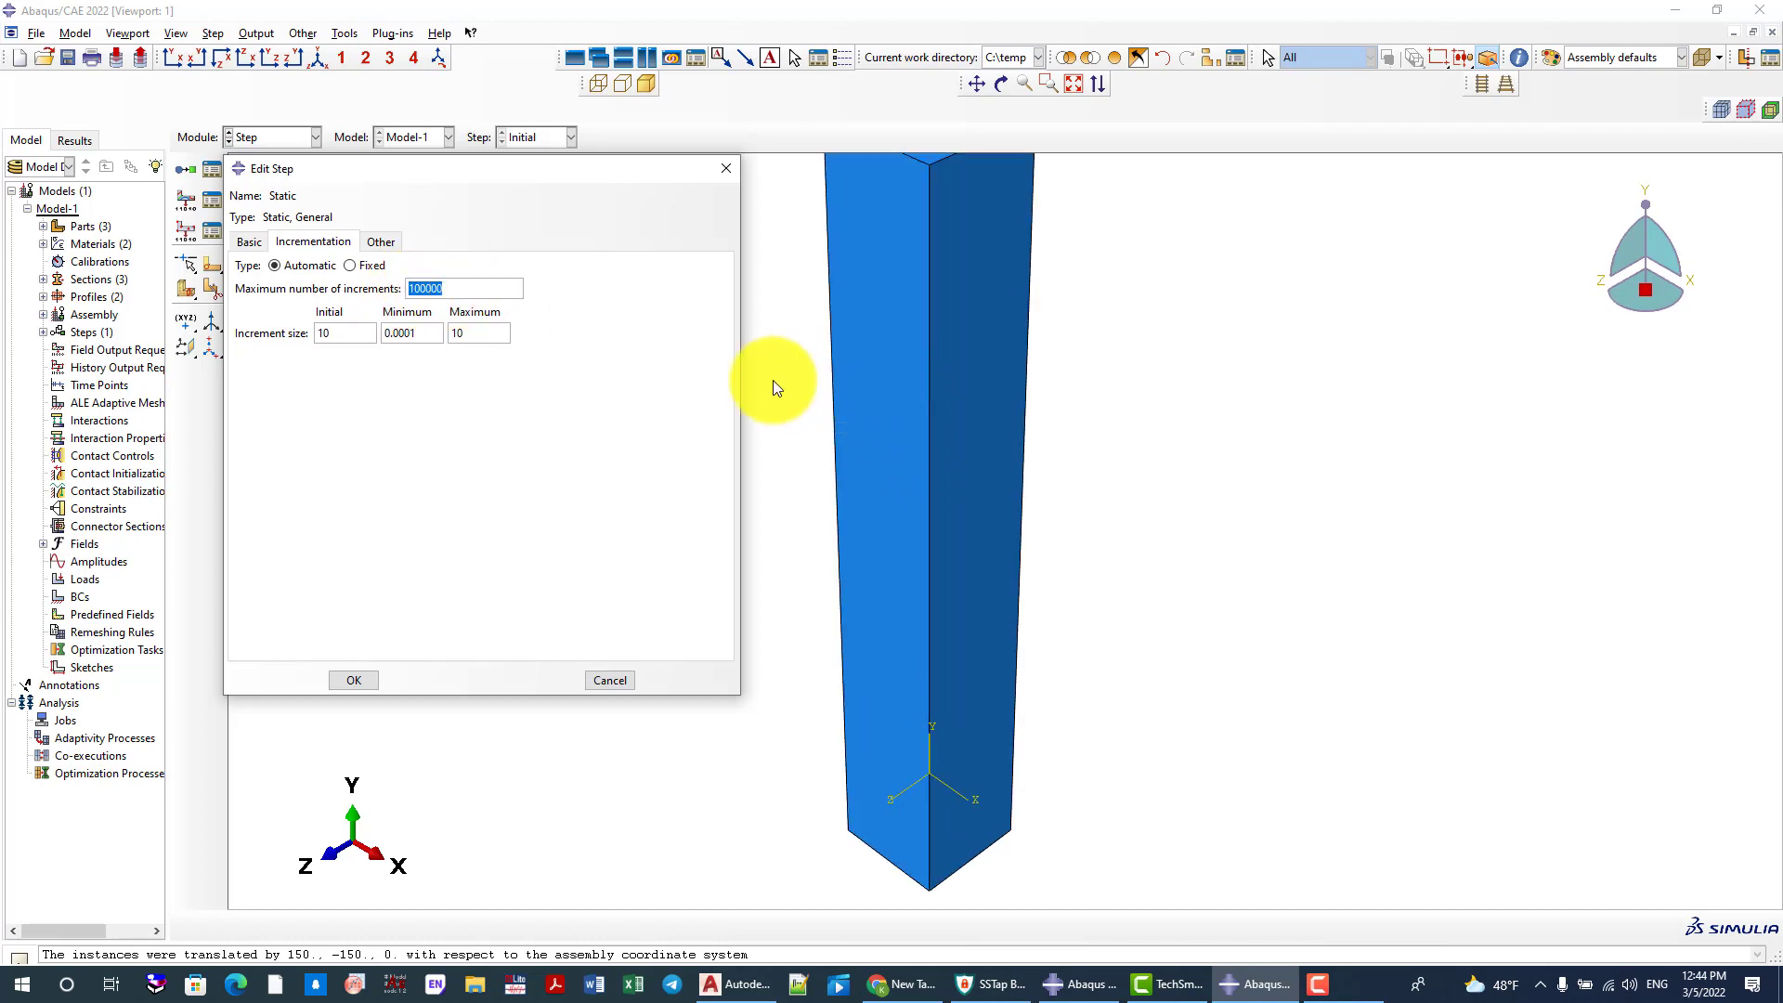
scroll(913, 499, up, 1)
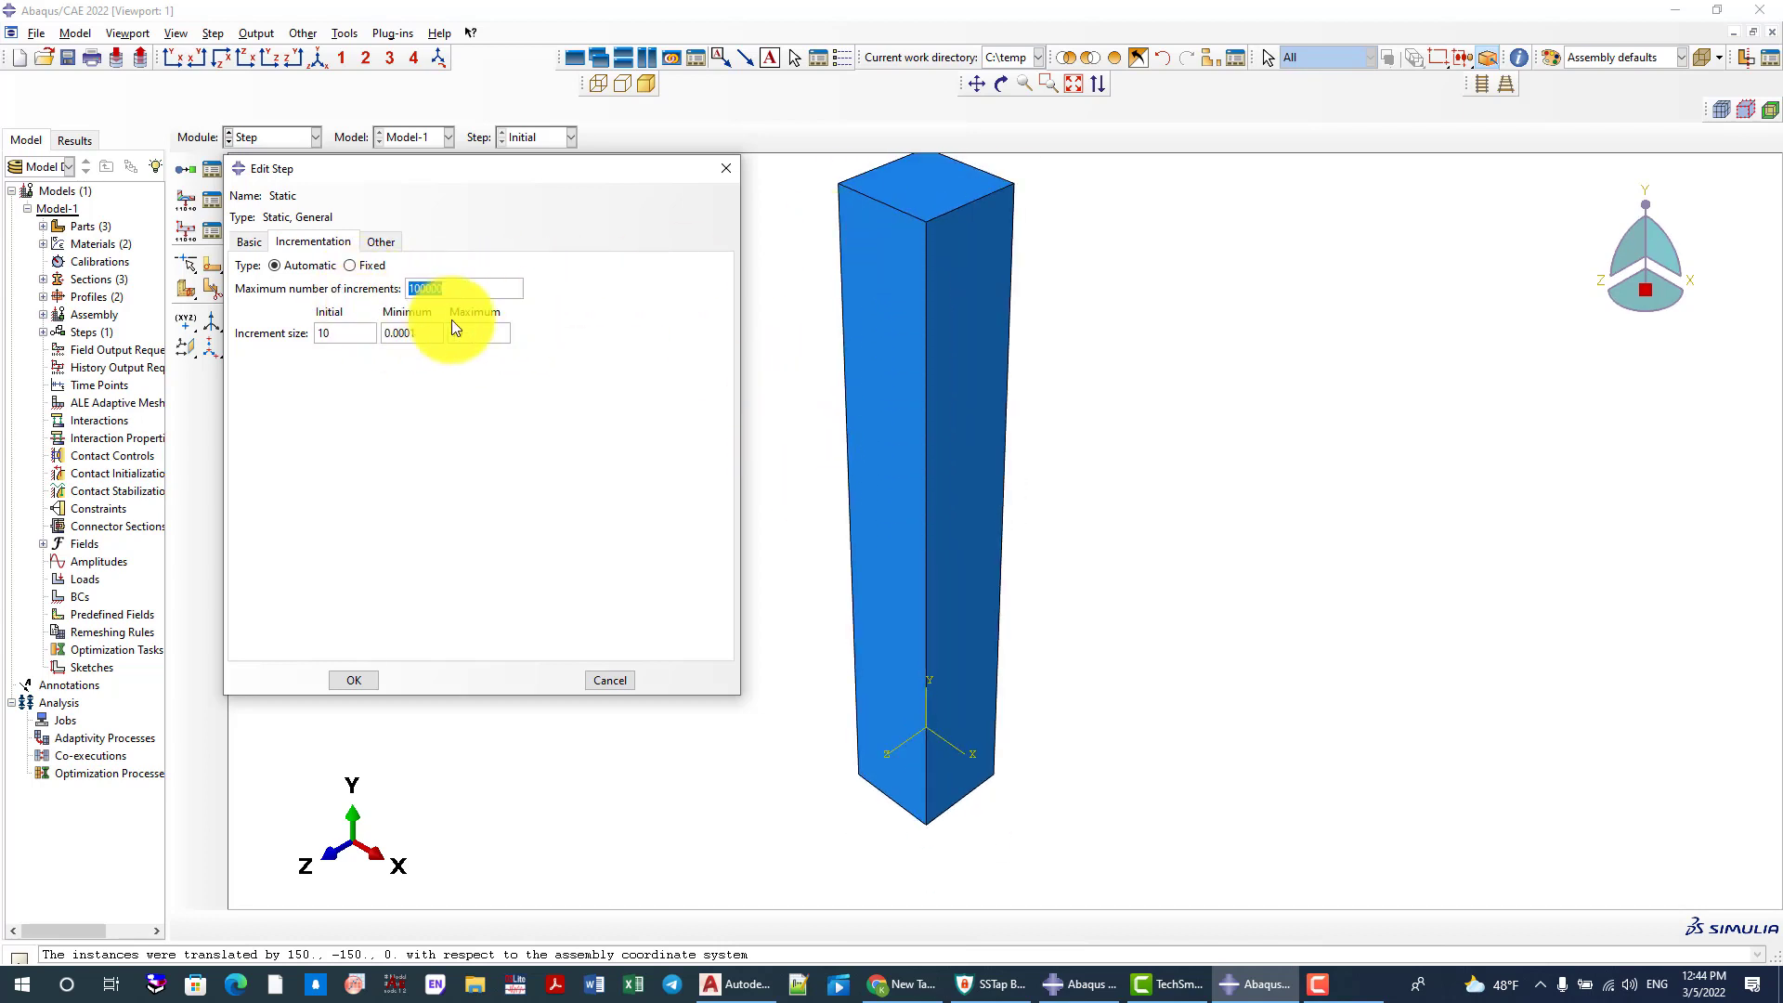
drag(356, 332, 286, 332)
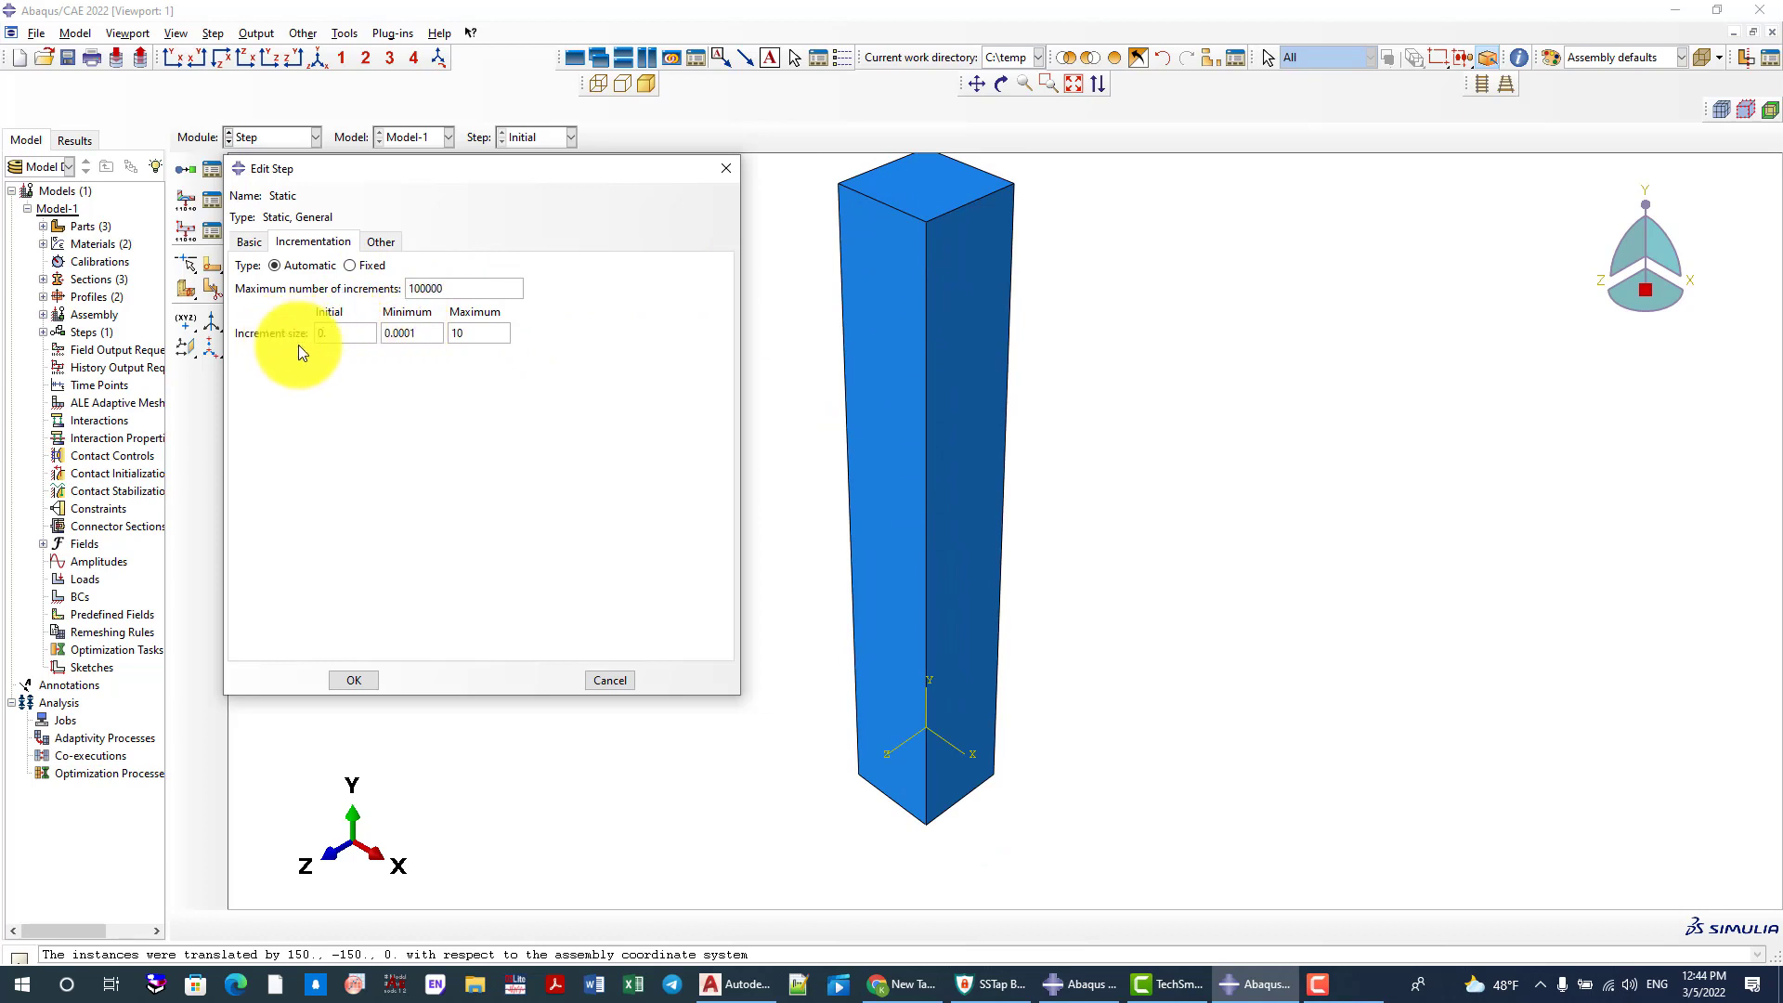
text(0.)
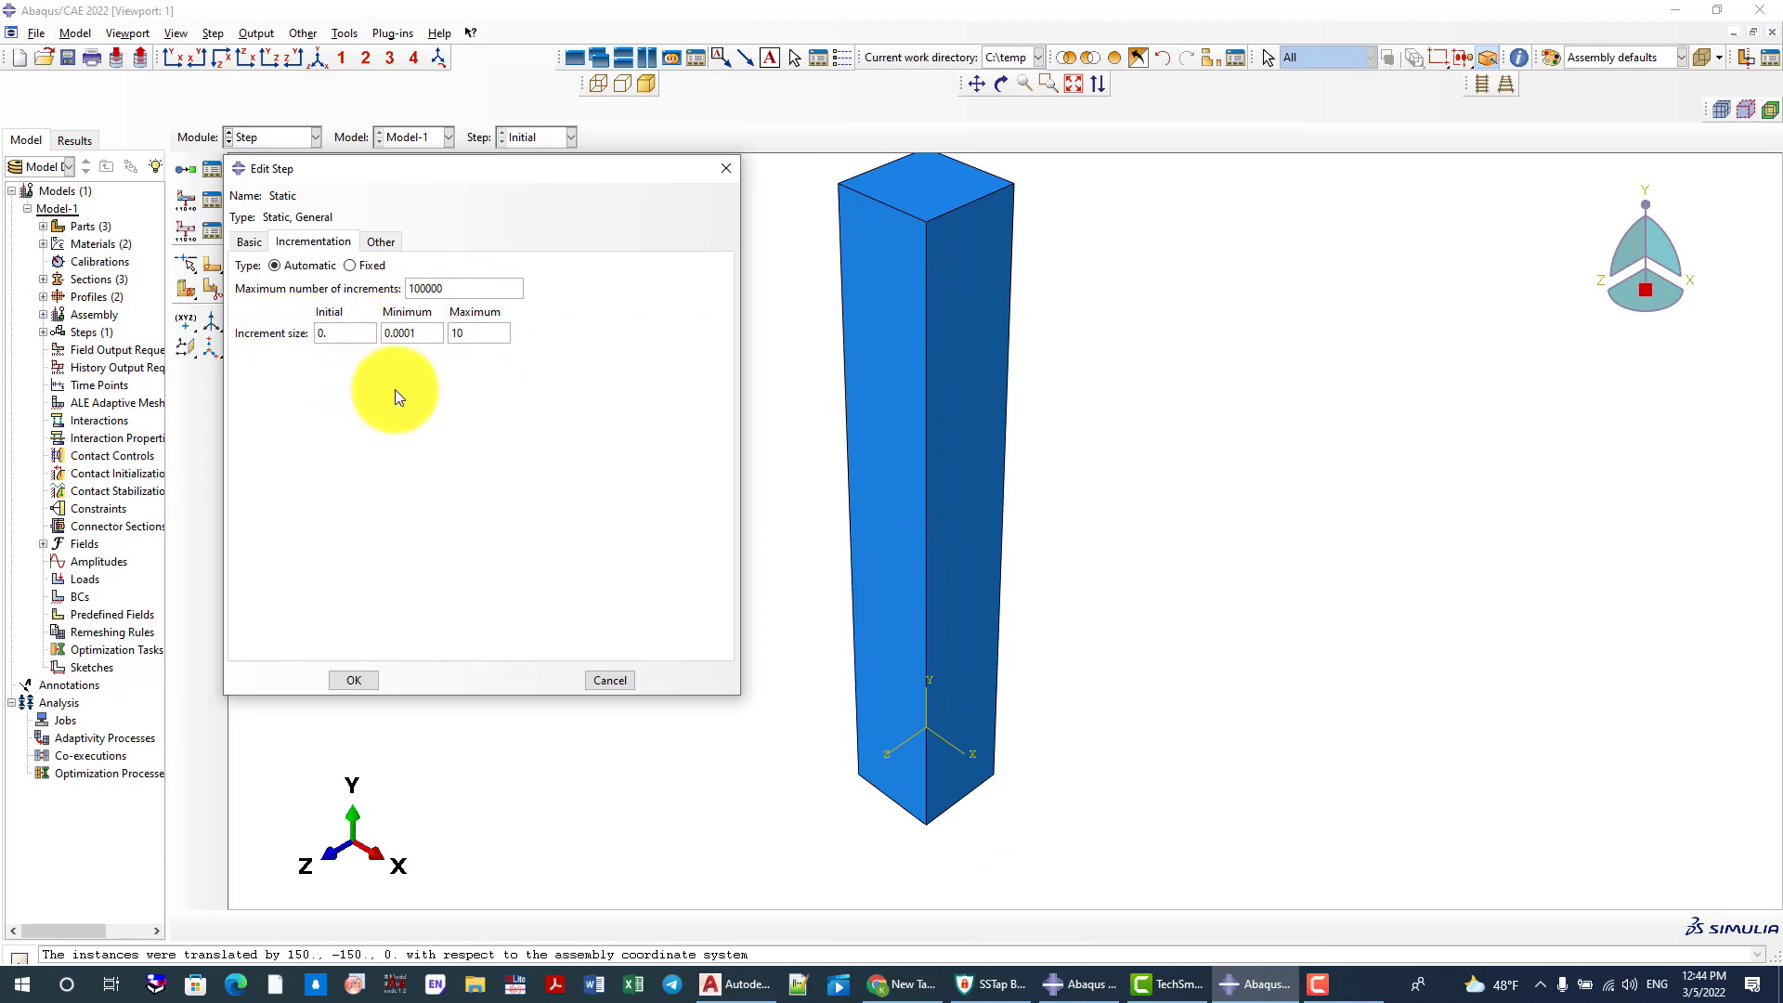
text(05)
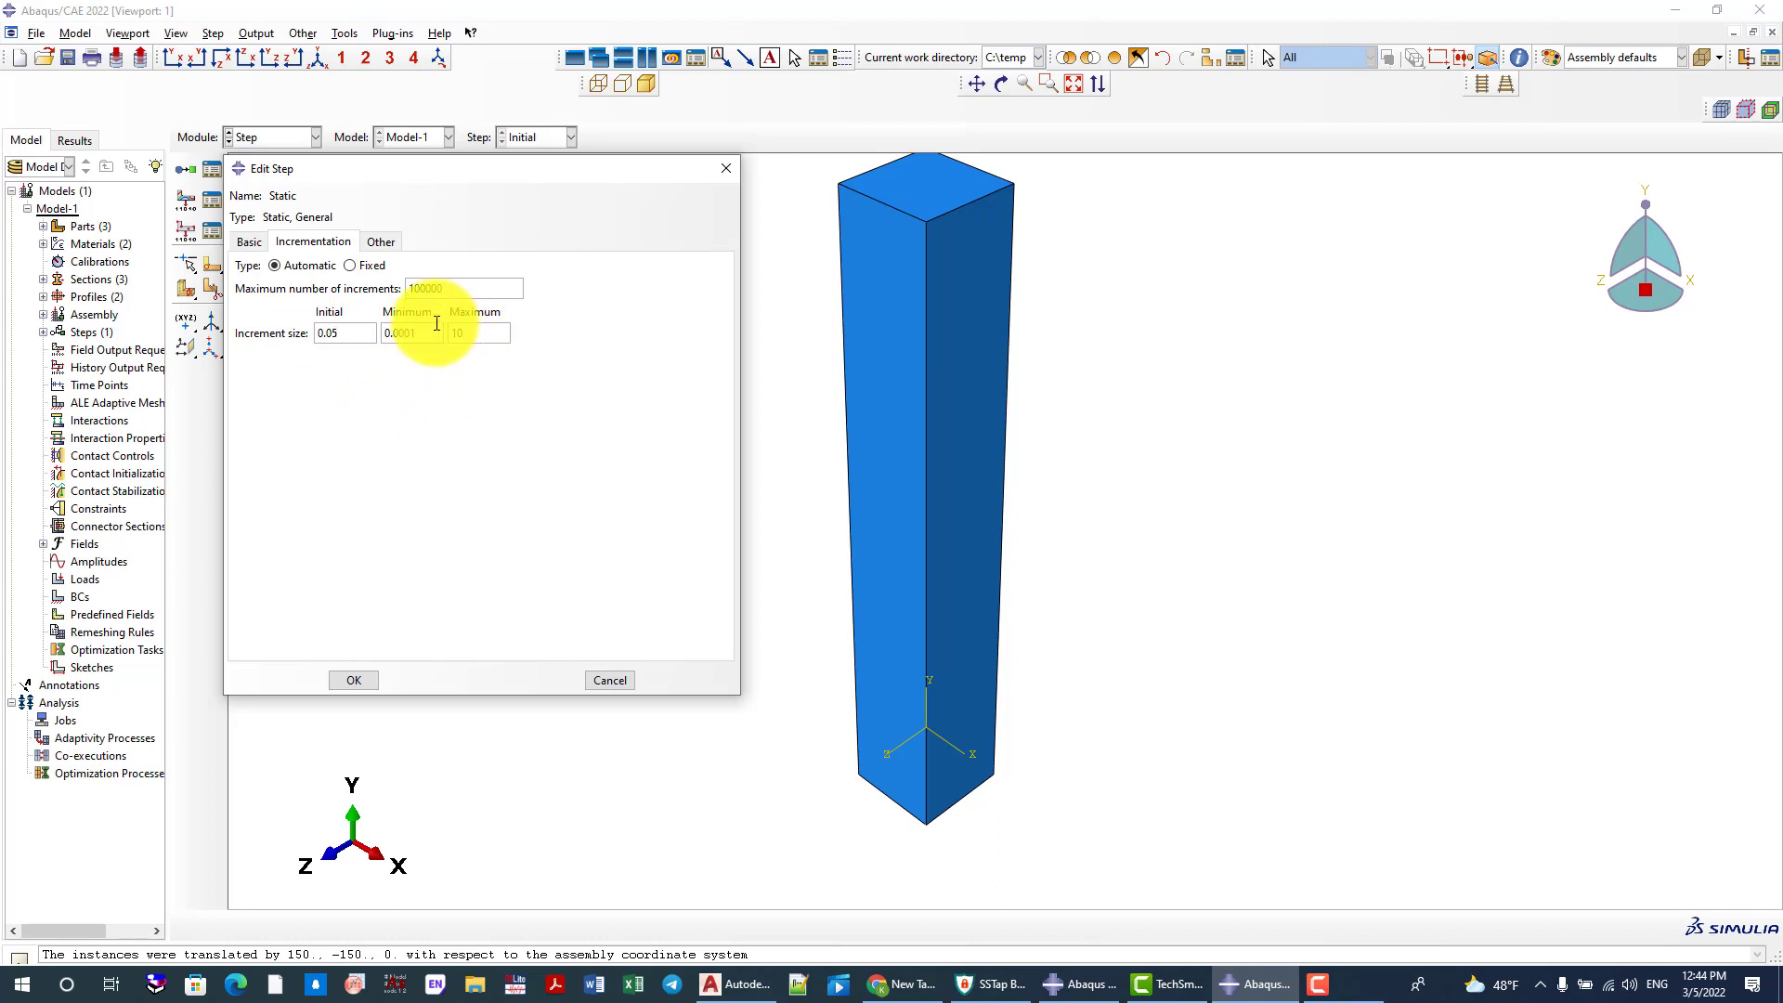
Set the minimum increment size to 1e-15 and the maximum to 0.1, and finish defining the Static step
drag(423, 334, 379, 334)
text(1)
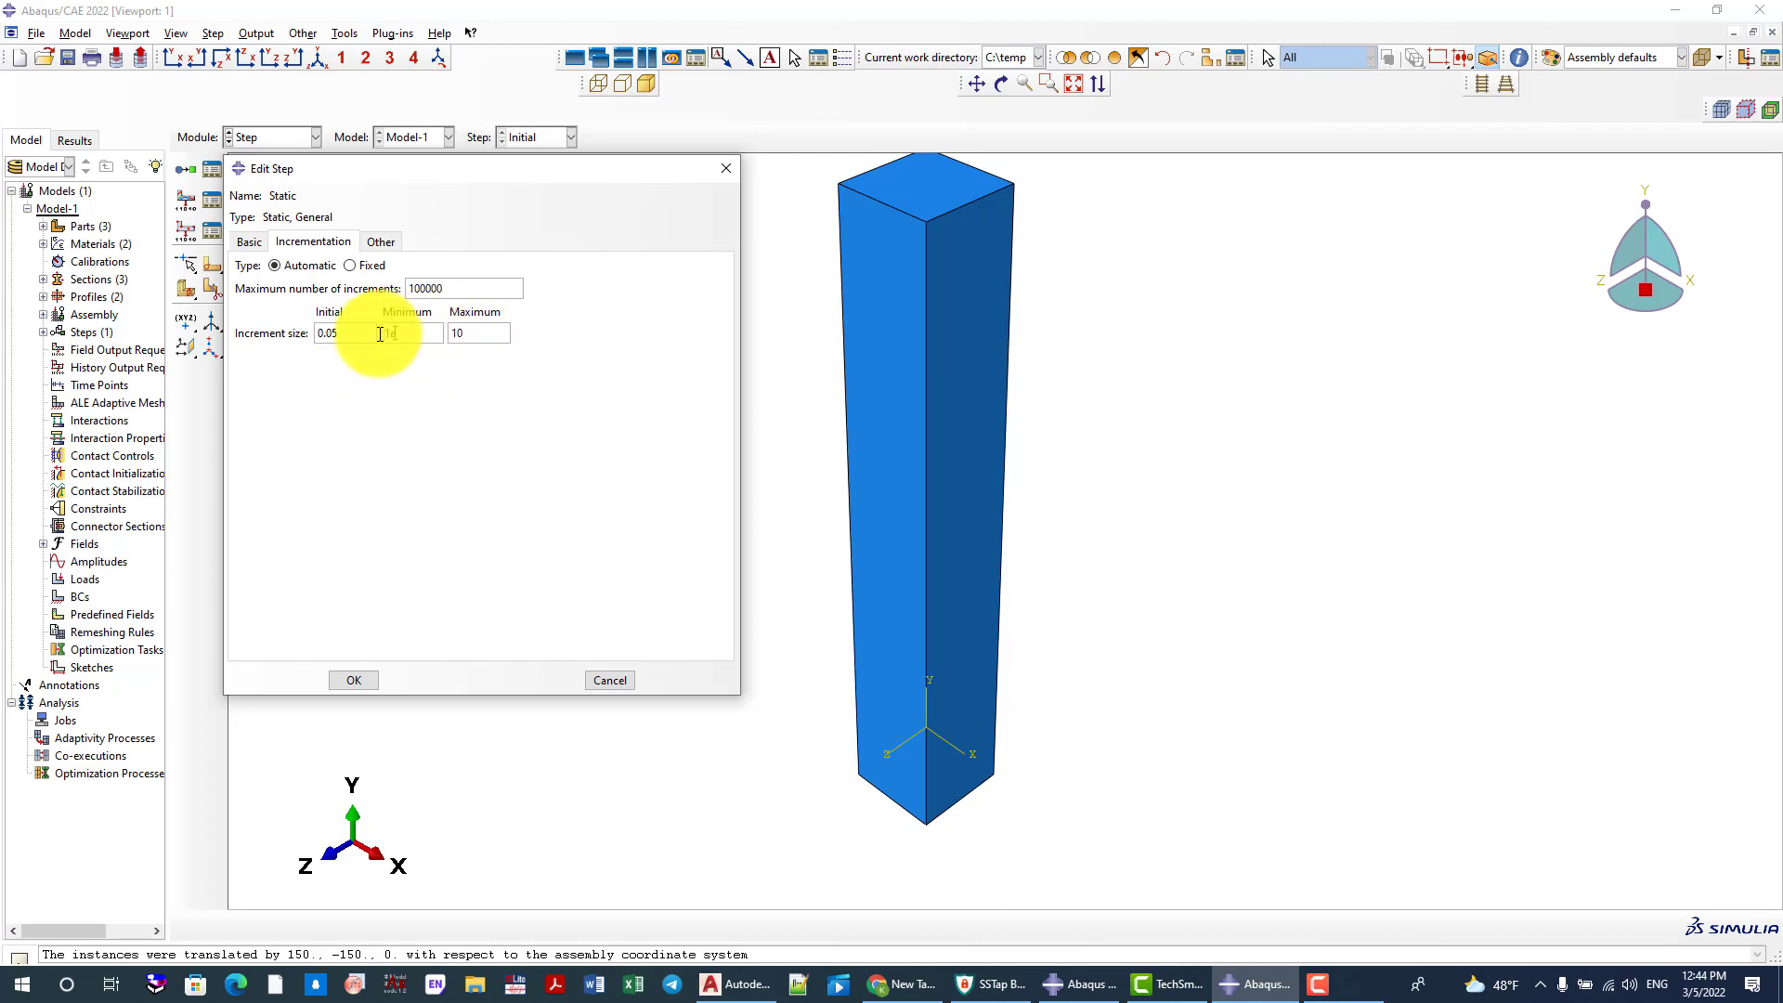
text(e-15)
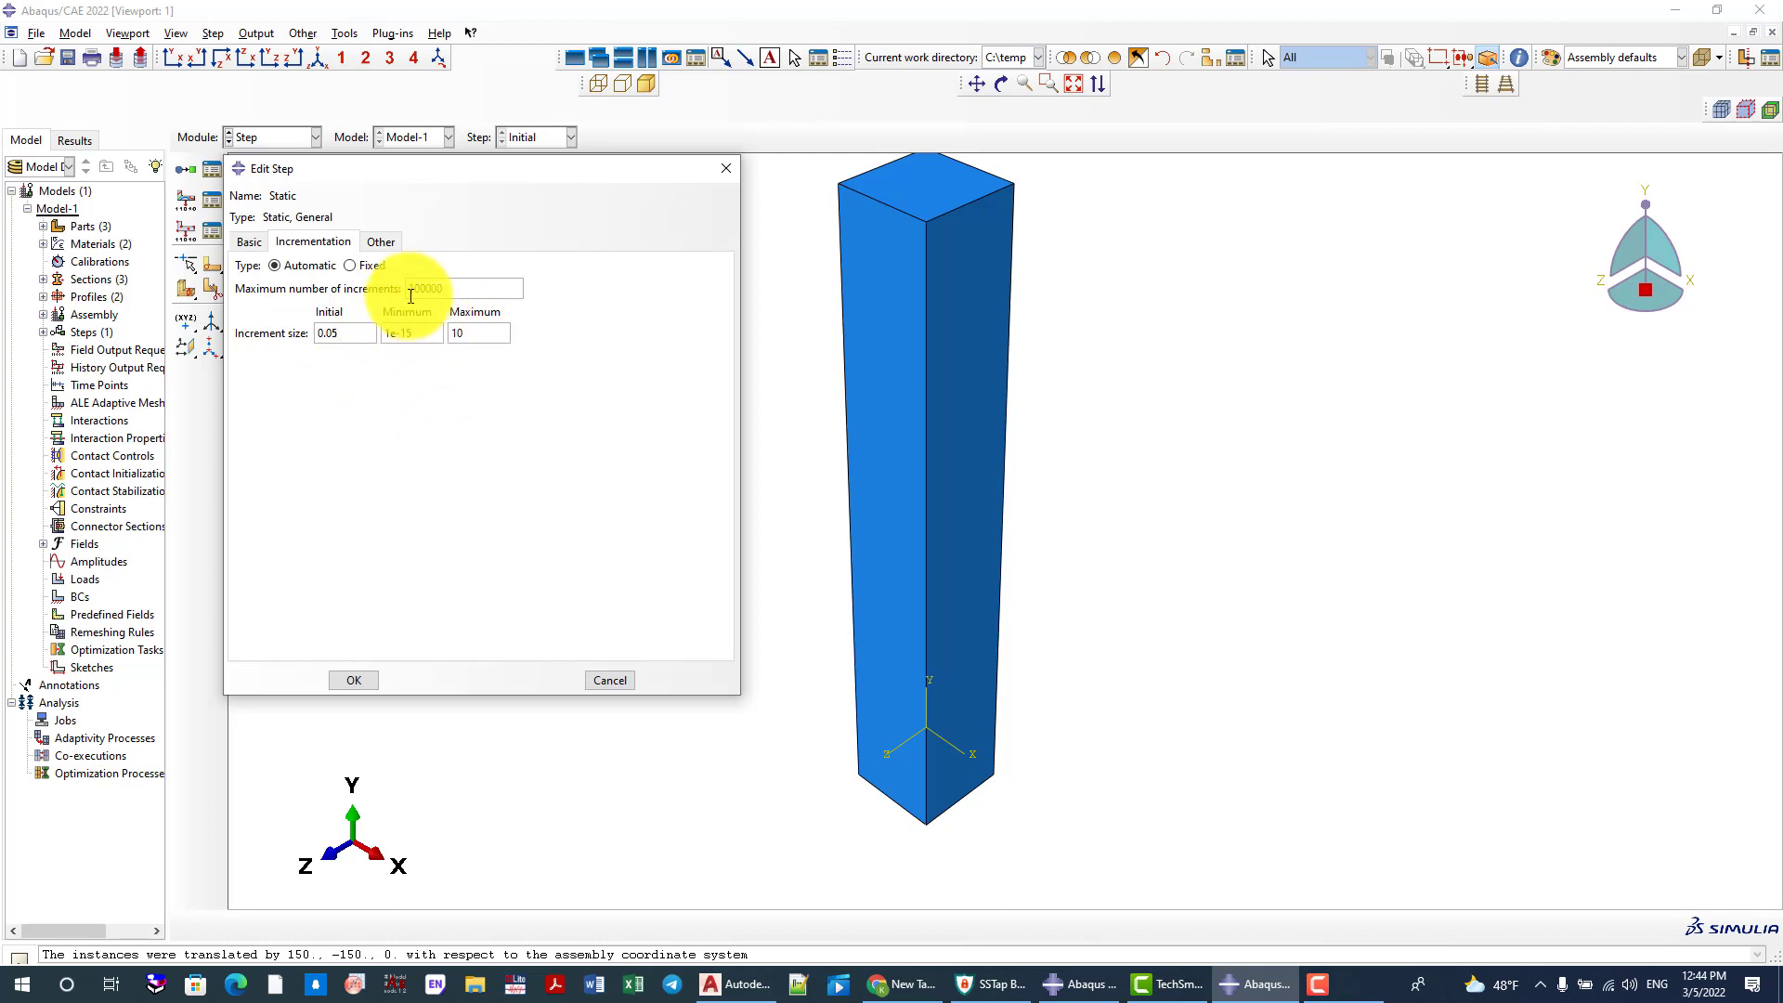
drag(469, 334, 449, 336)
text(1)
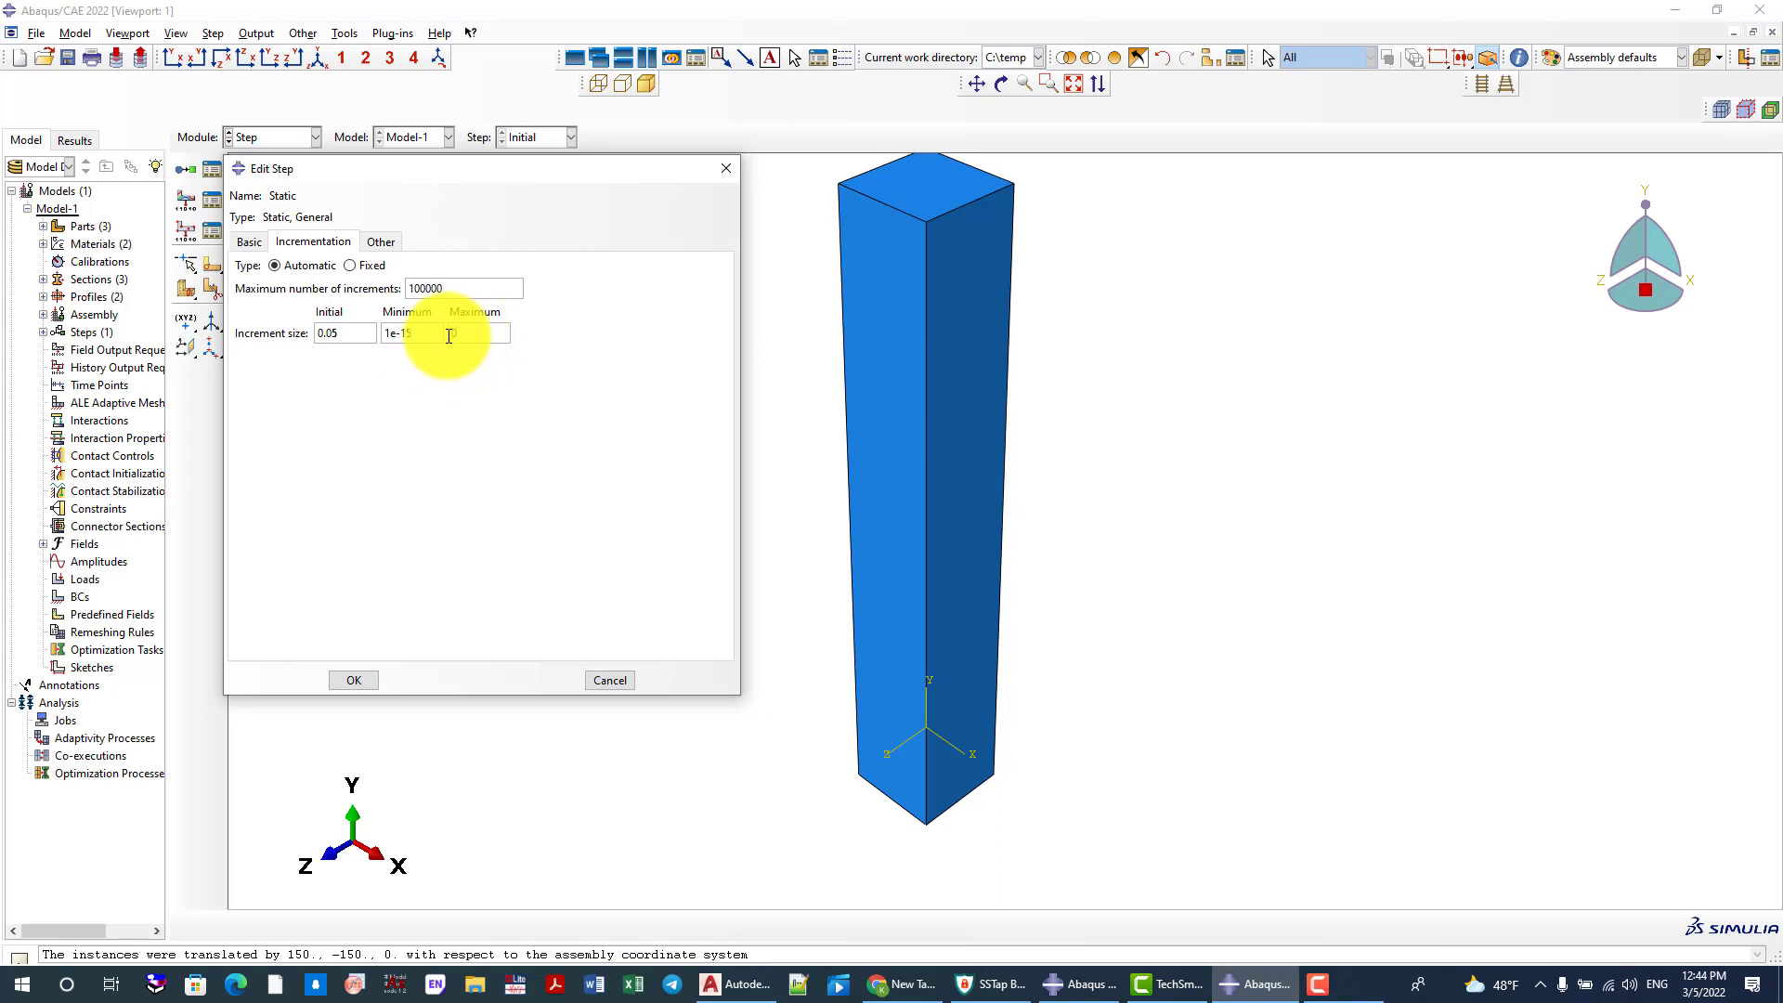
text(.1)
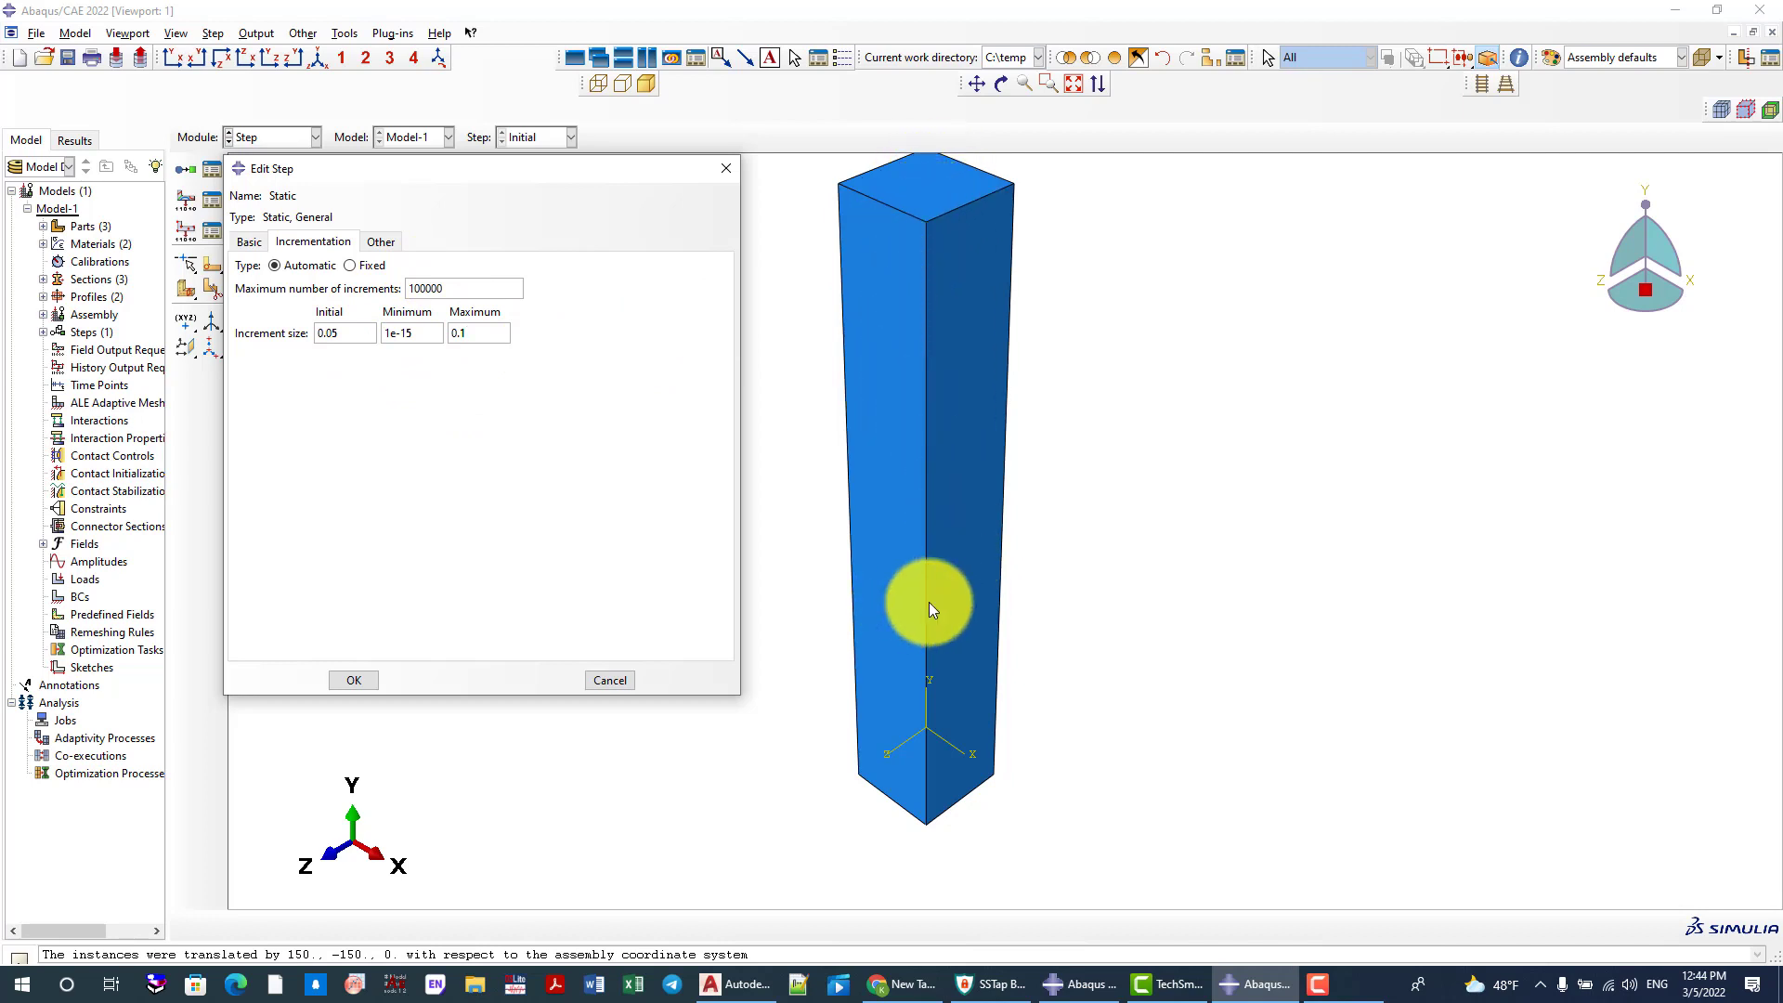
scroll(928, 602, down, 2)
scroll(806, 583, up, 1)
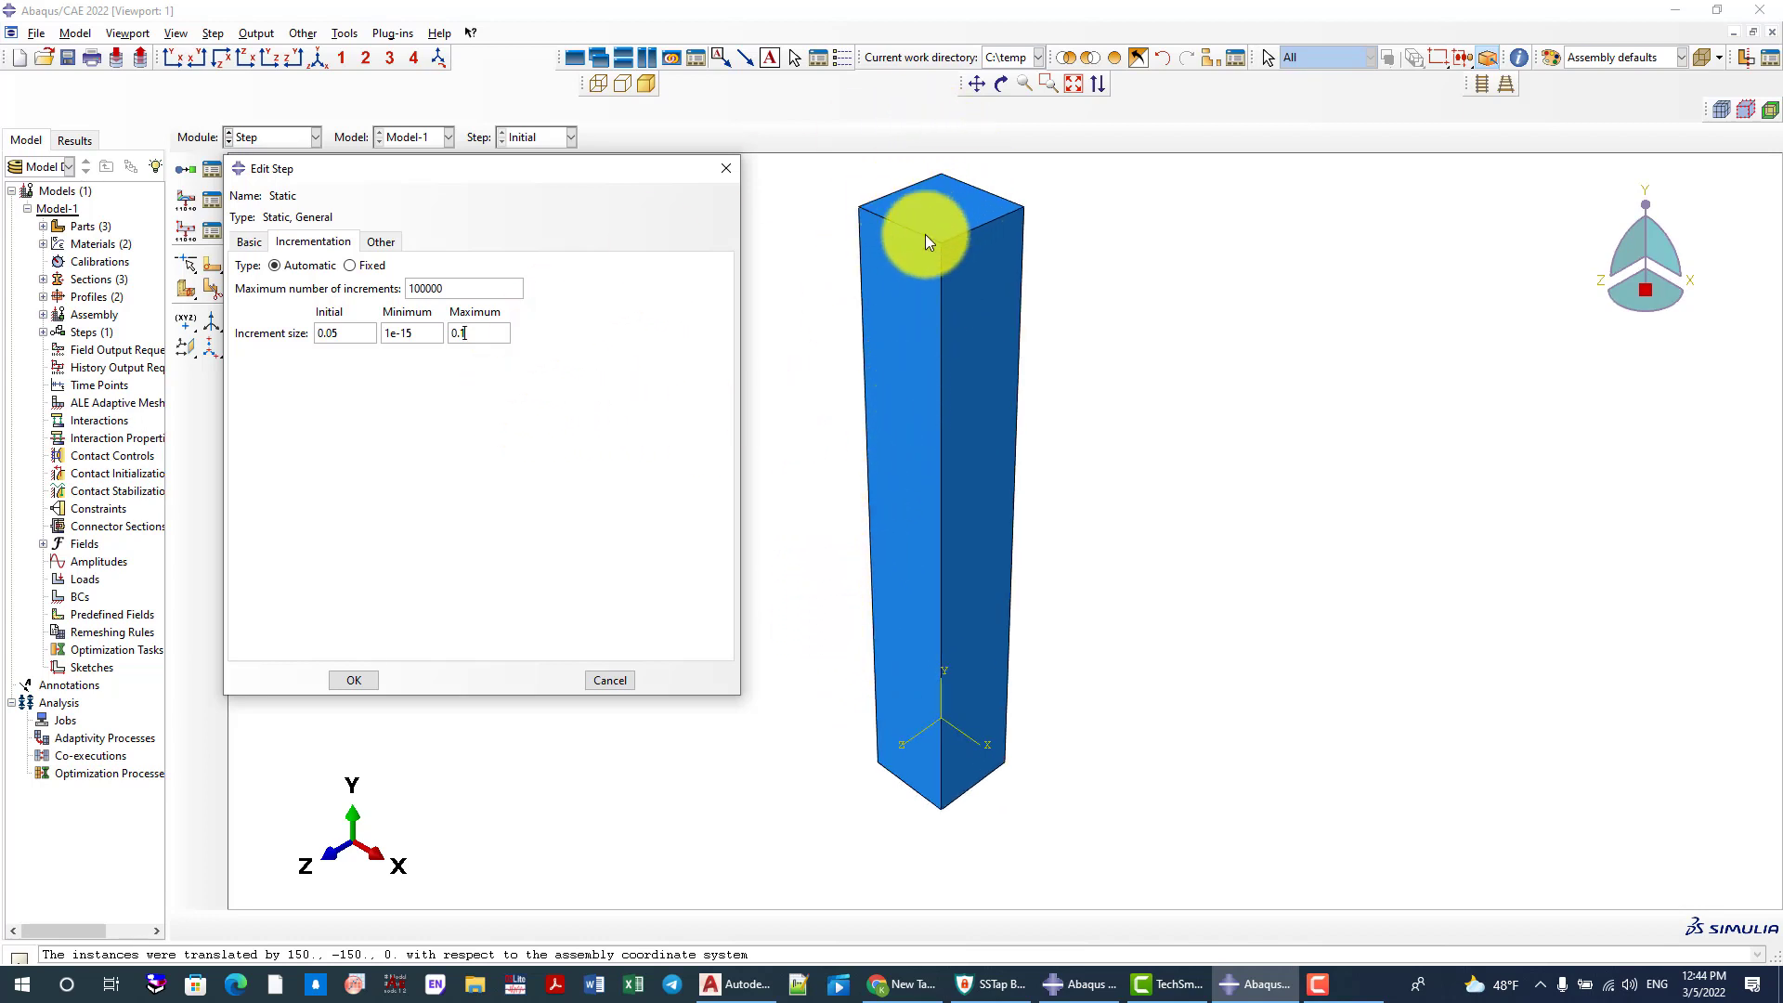
click(356, 681)
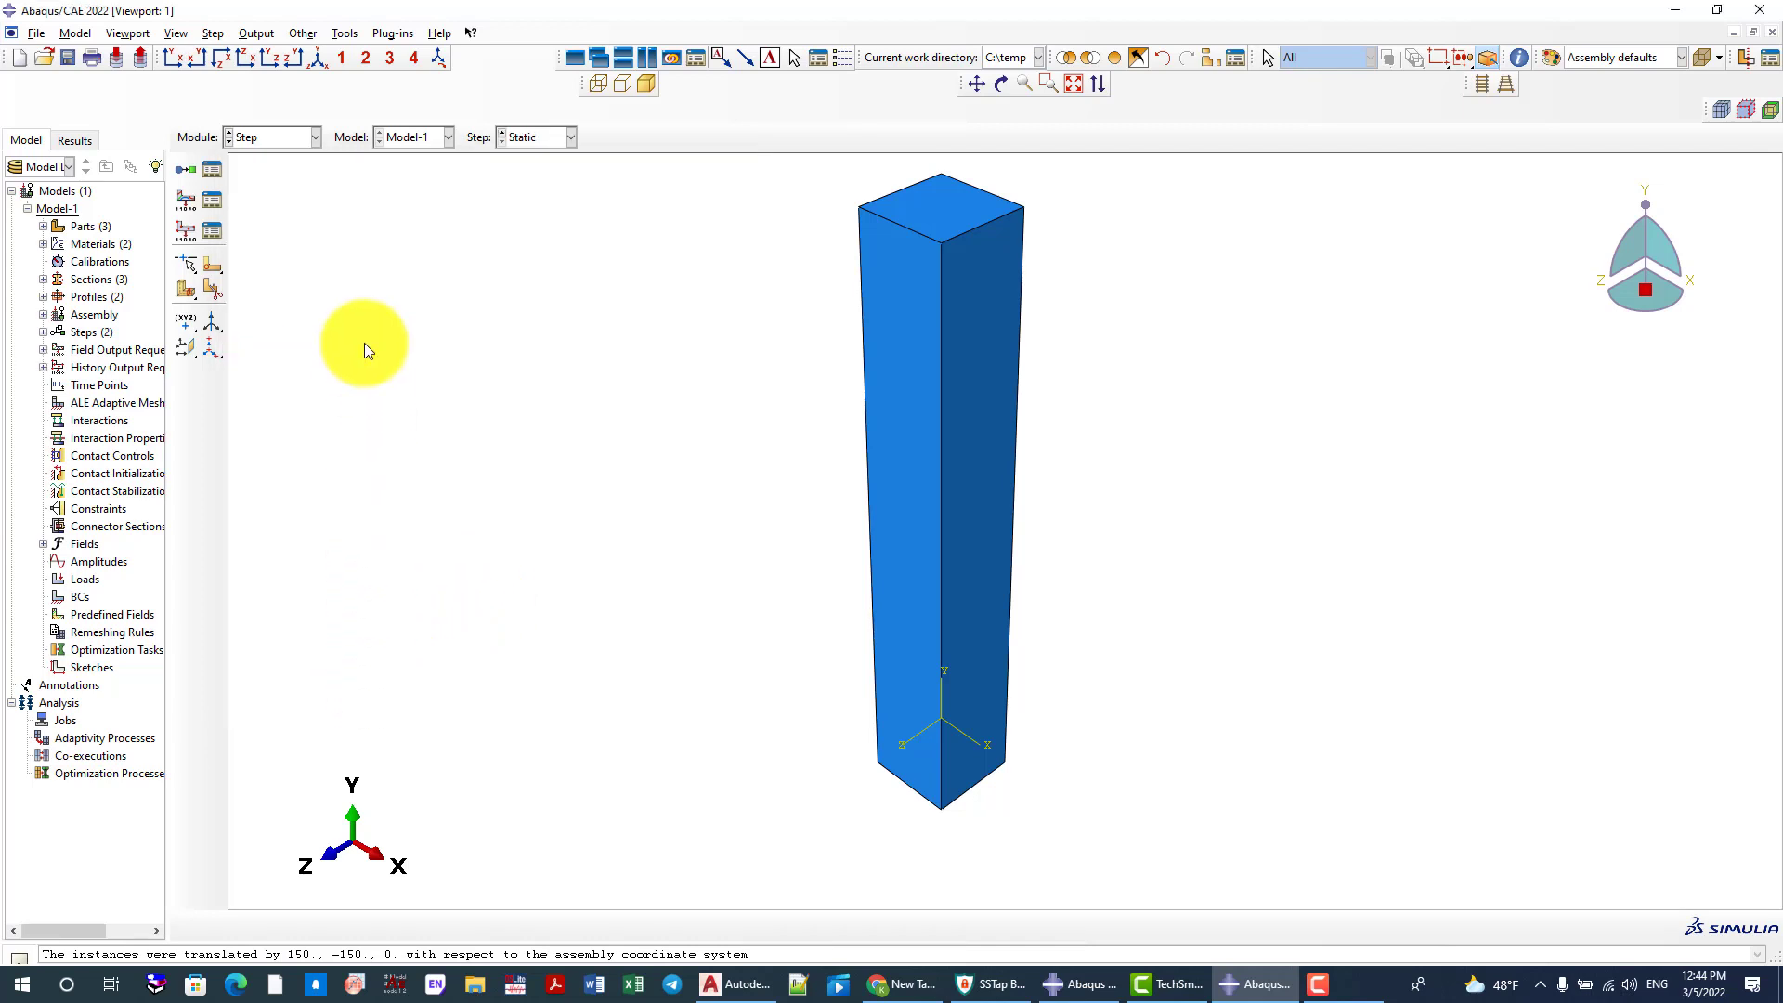
Review the field output requests defined for the Static step
click(214, 199)
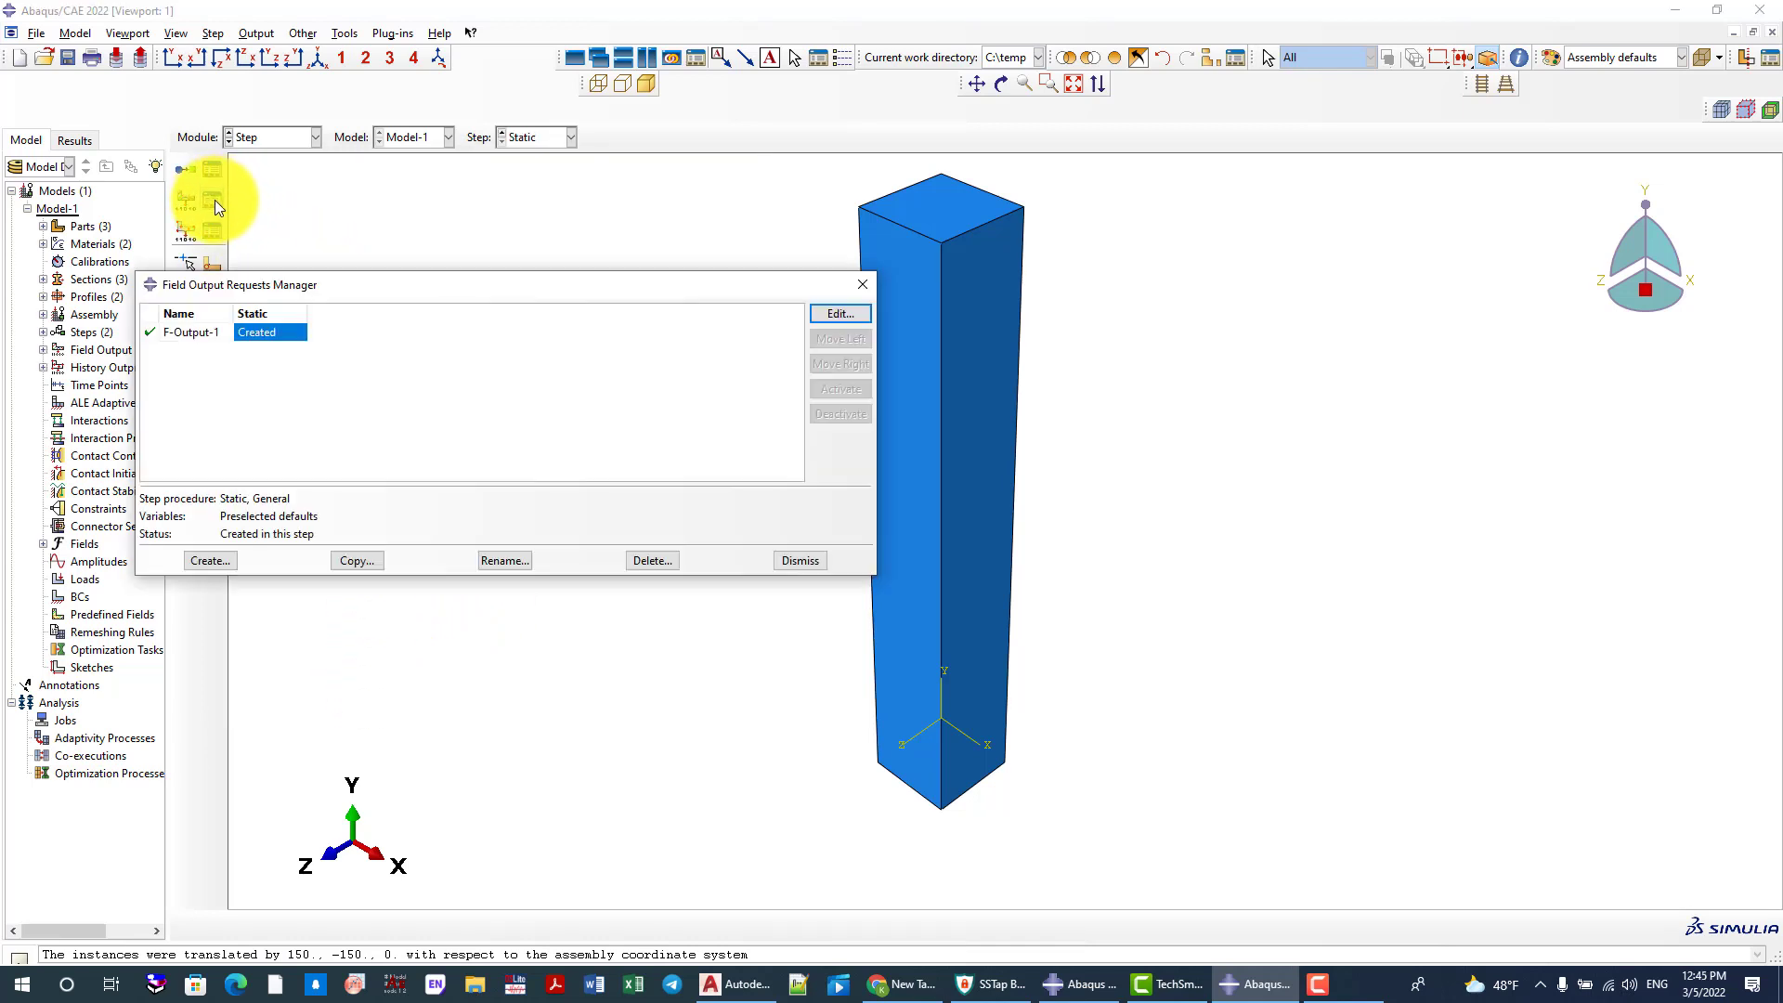
click(863, 284)
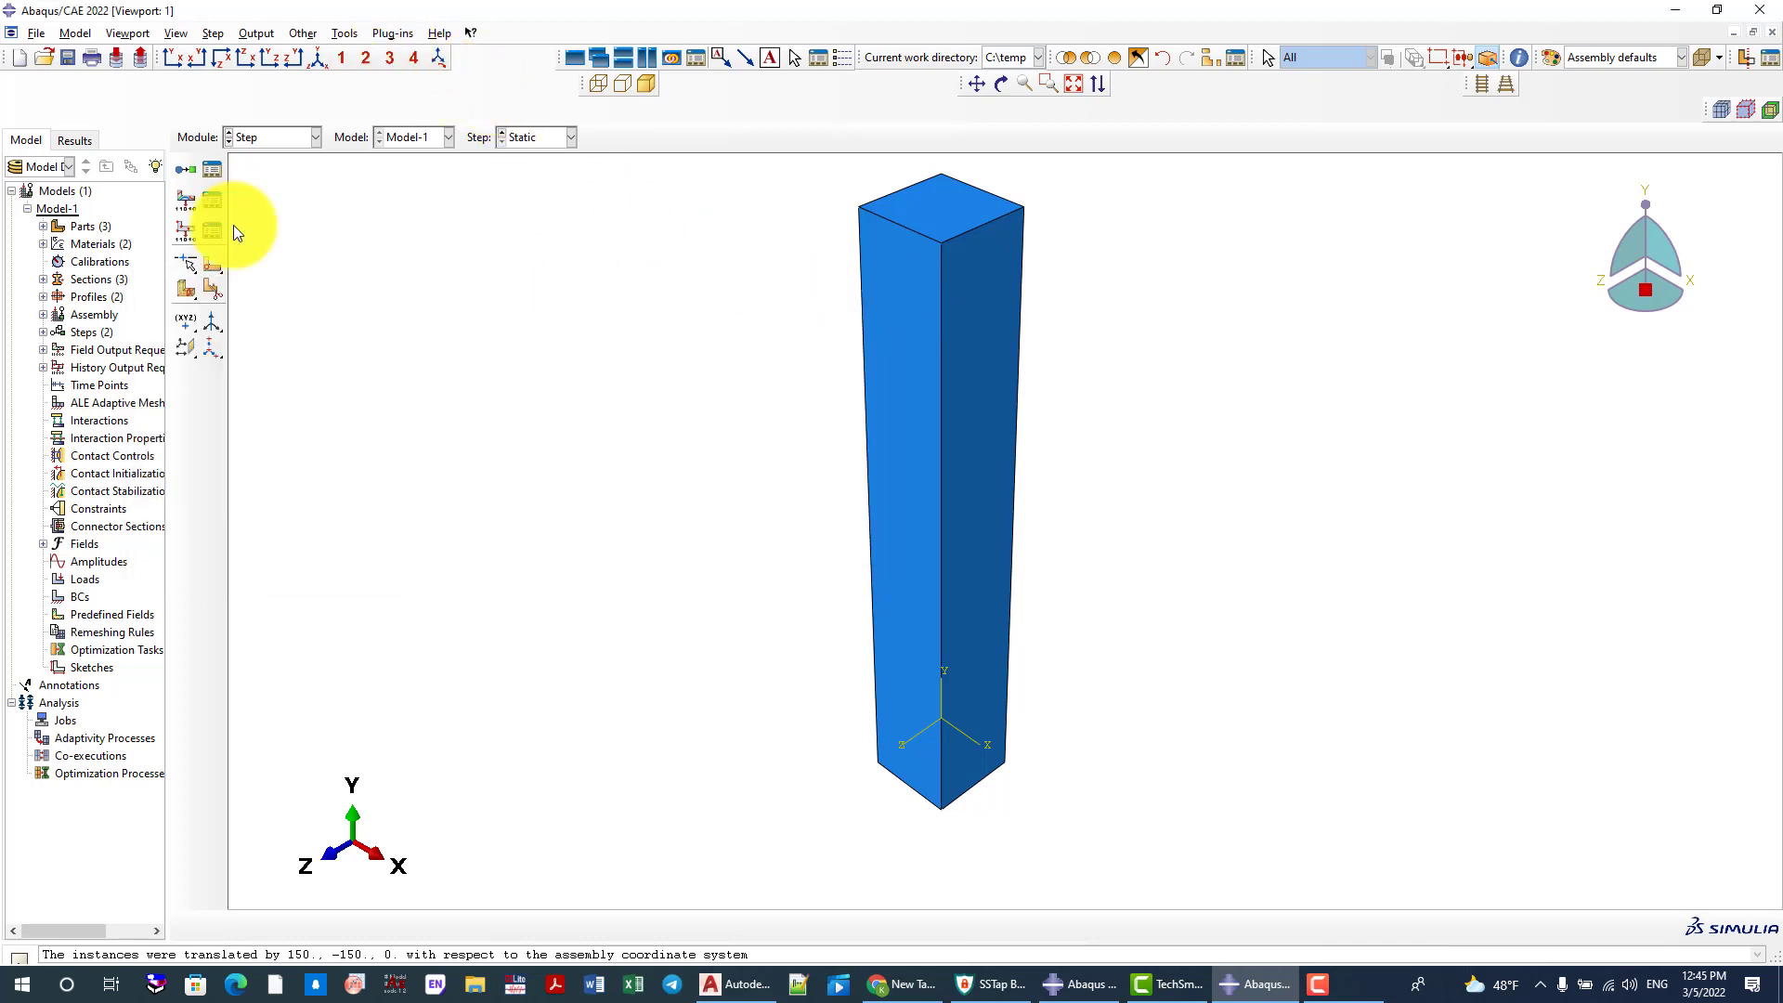
Create a datum point at the centre of the column's top face, midway between the midpoints of two opposite edges
drag(189, 326, 253, 325)
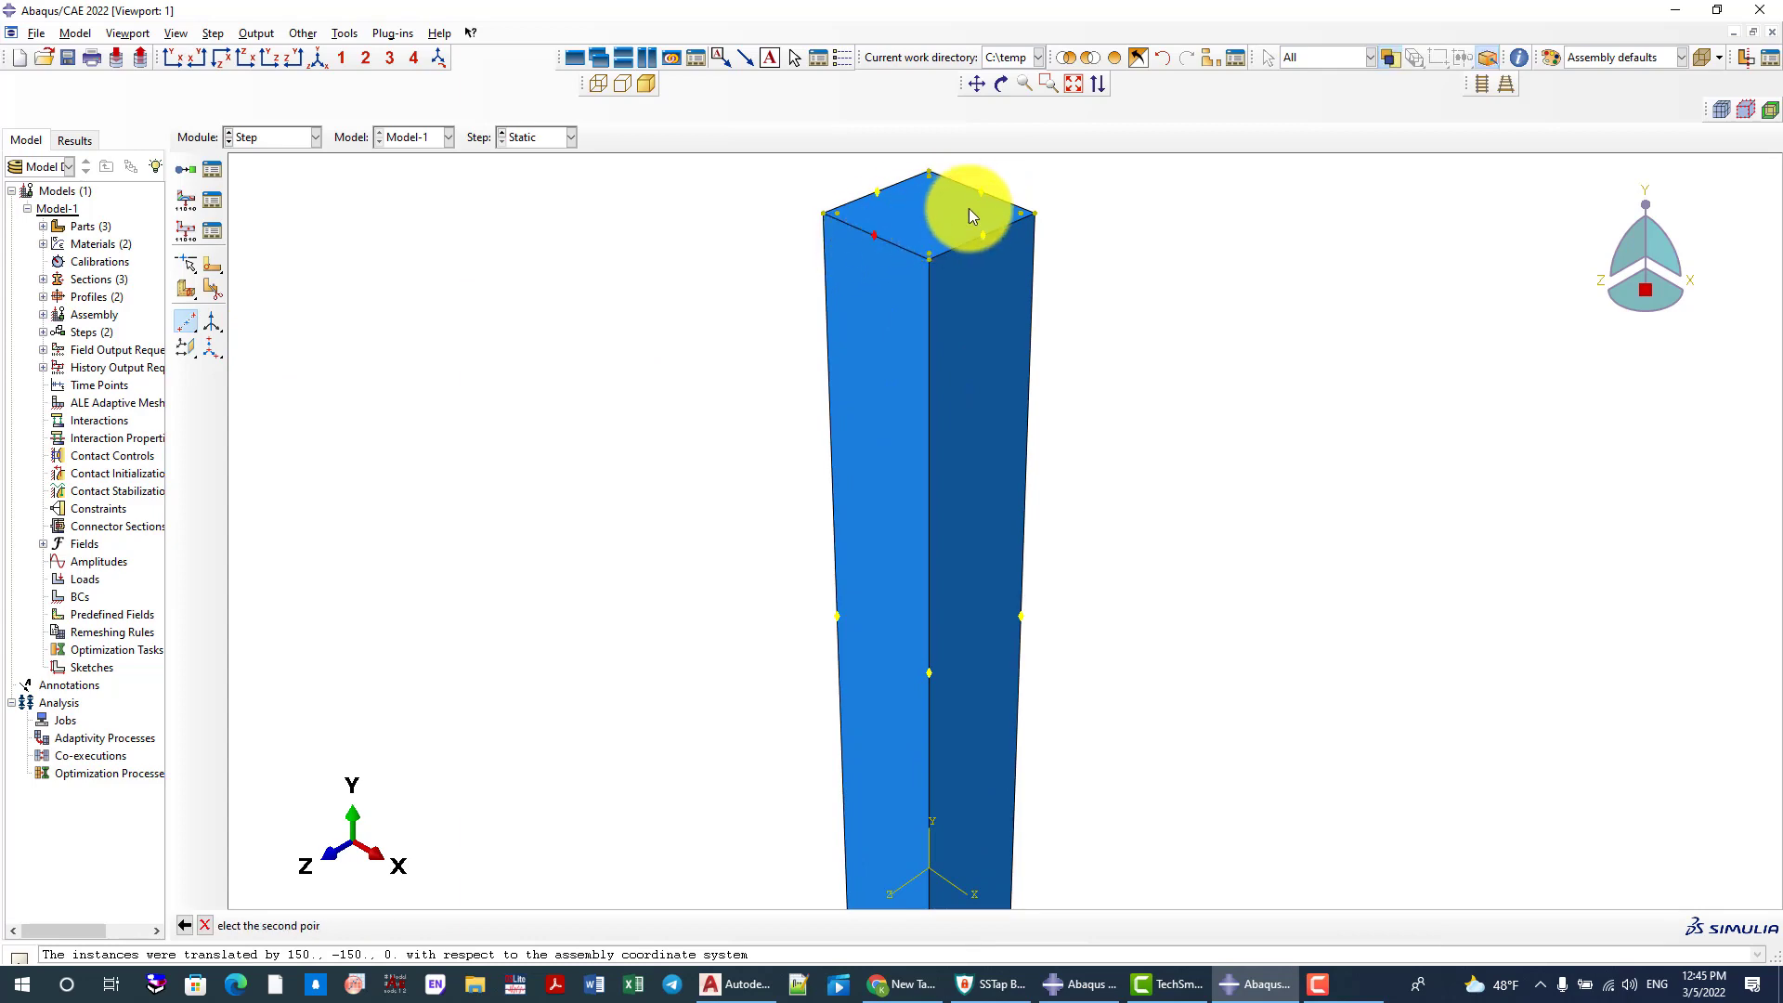
scroll(905, 263, down, 1)
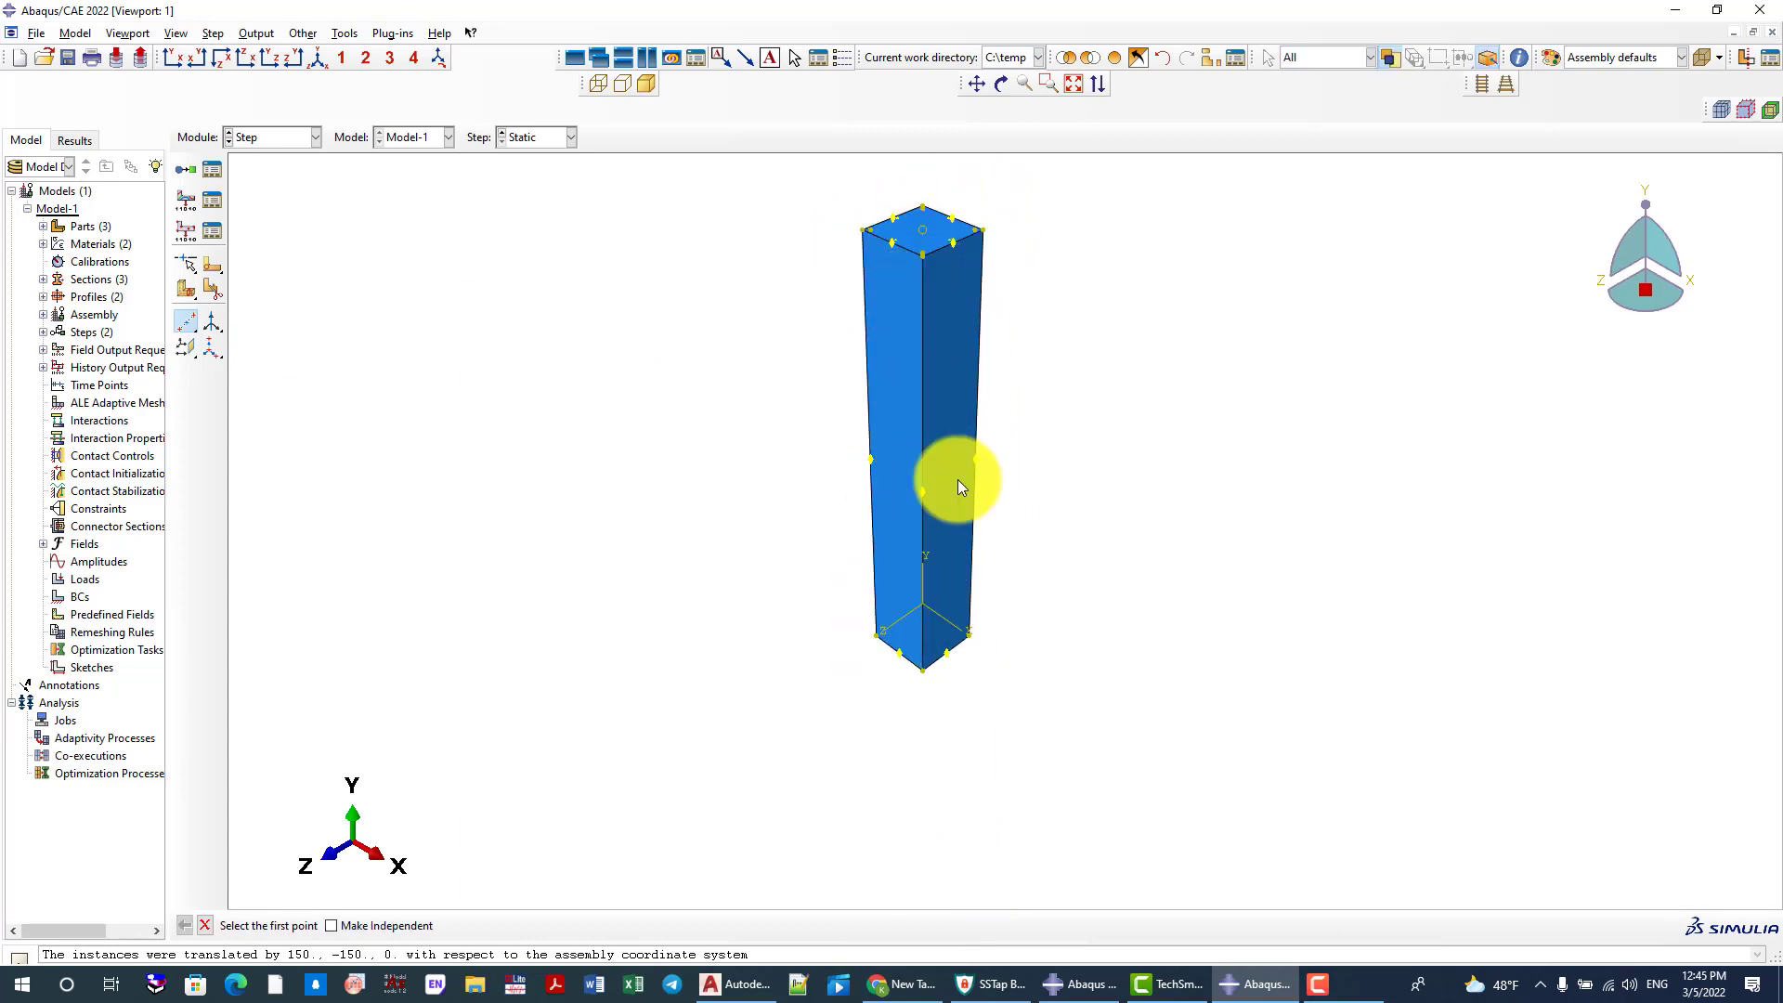
Create a datum point at the centre of the column's bottom face from opposite edge midpoints, and restore the isometric view
ctrl+alt+drag(949, 480, 966, 766)
scroll(965, 766, up, 3)
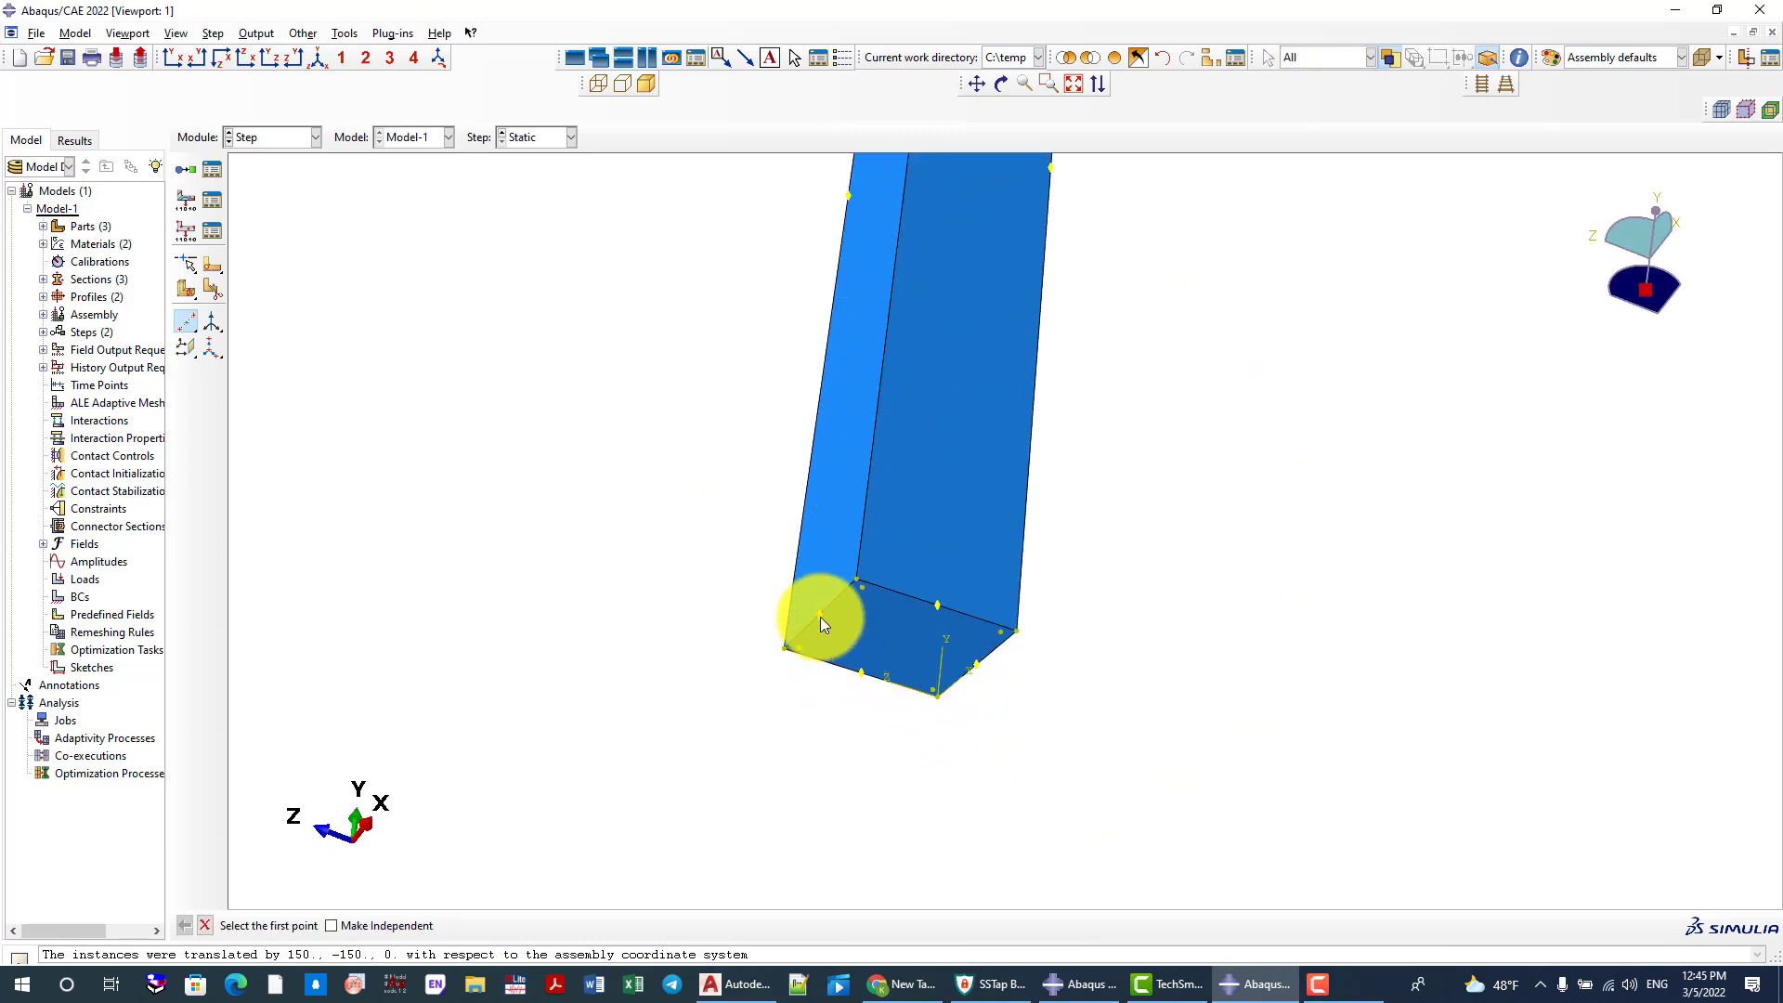
click(820, 615)
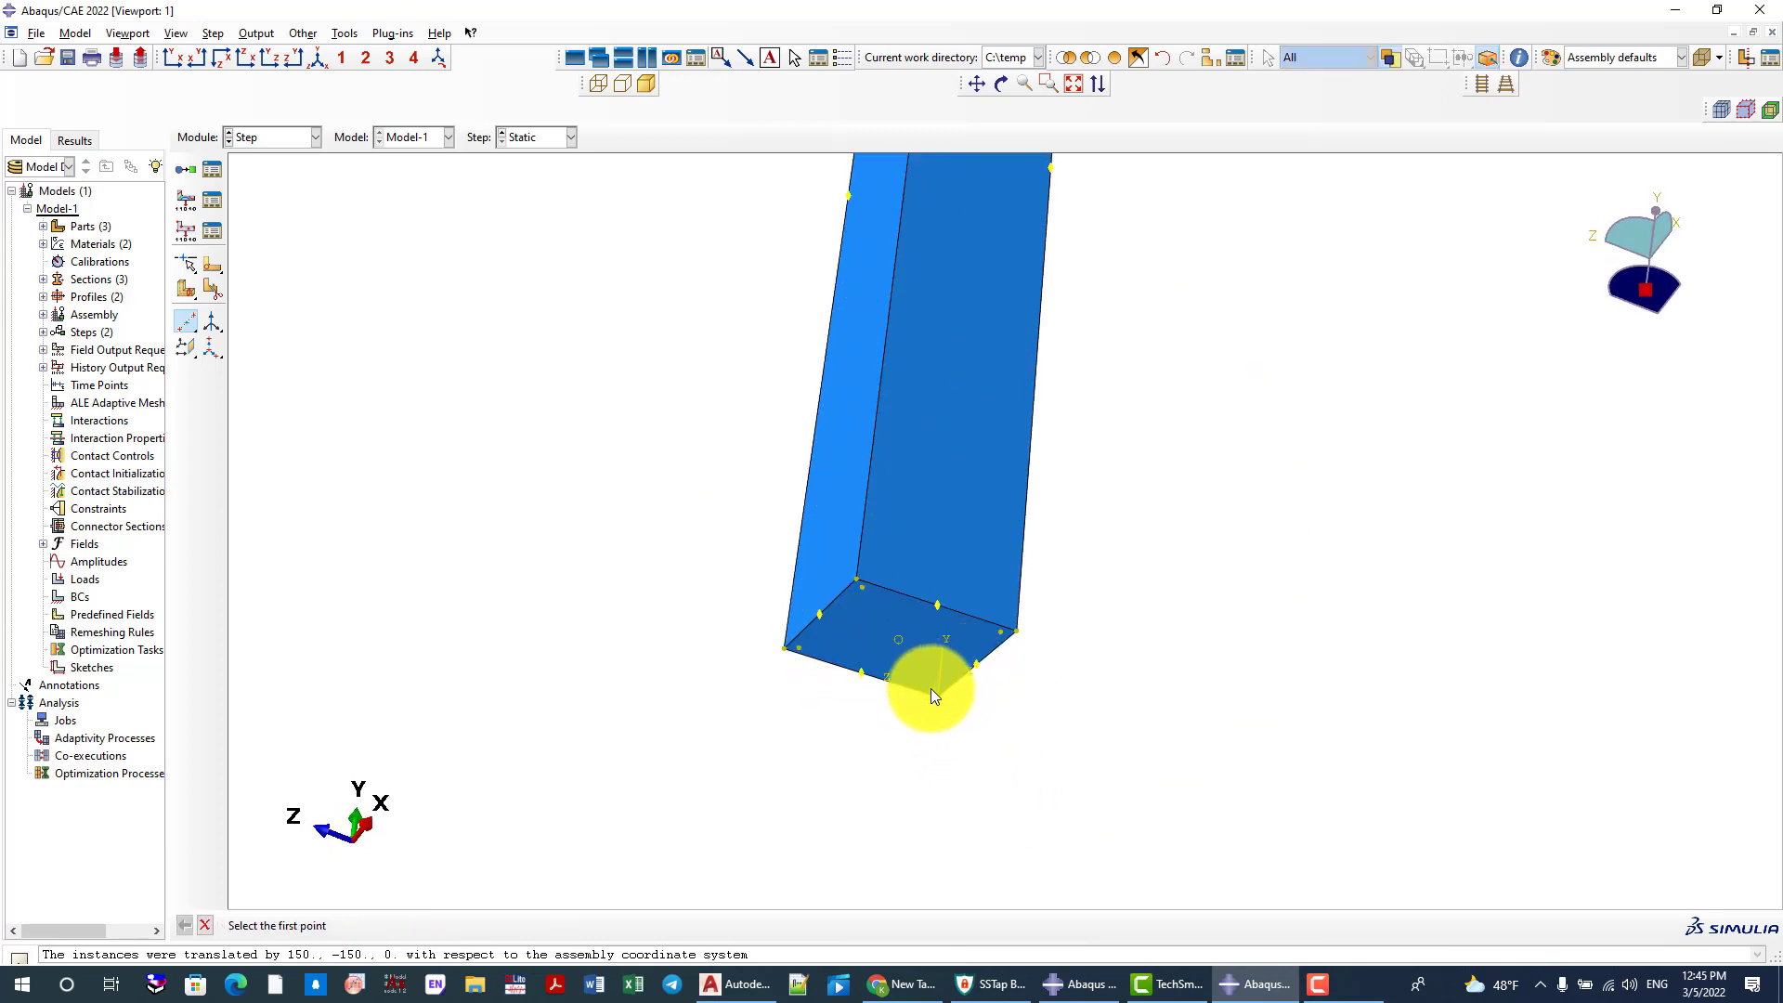
click(932, 688)
click(316, 58)
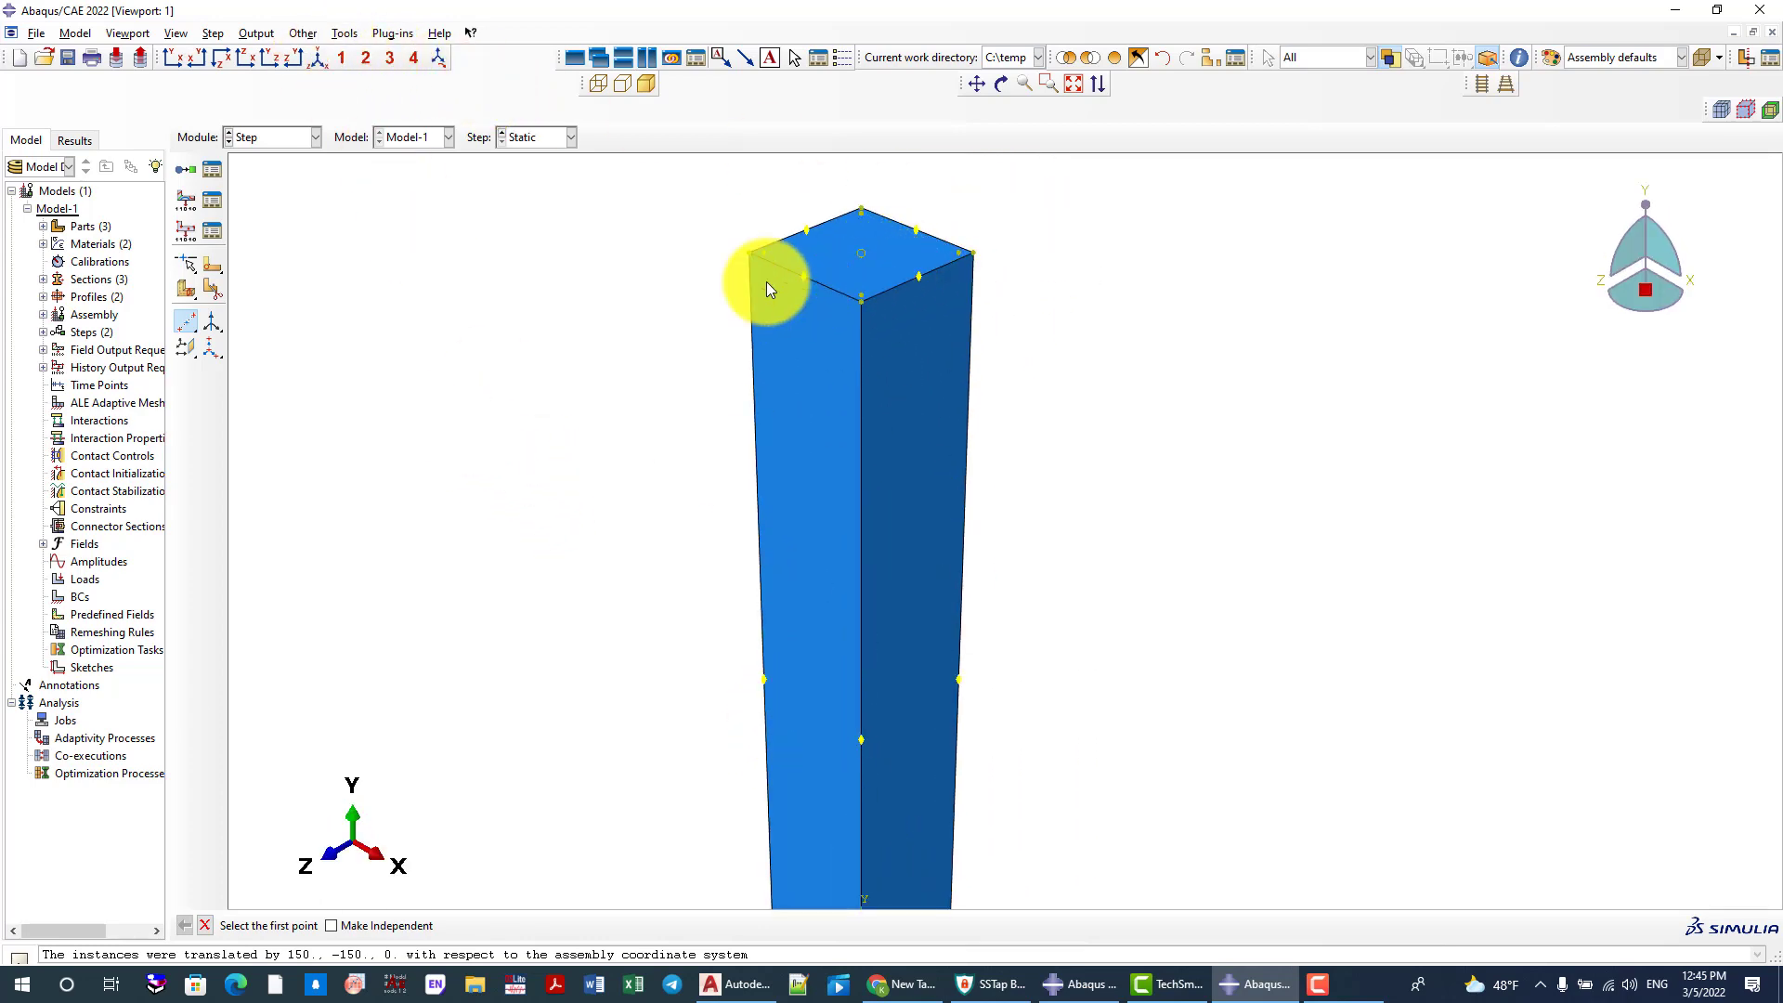
scroll(910, 296, down, 1)
scroll(785, 262, down, 1)
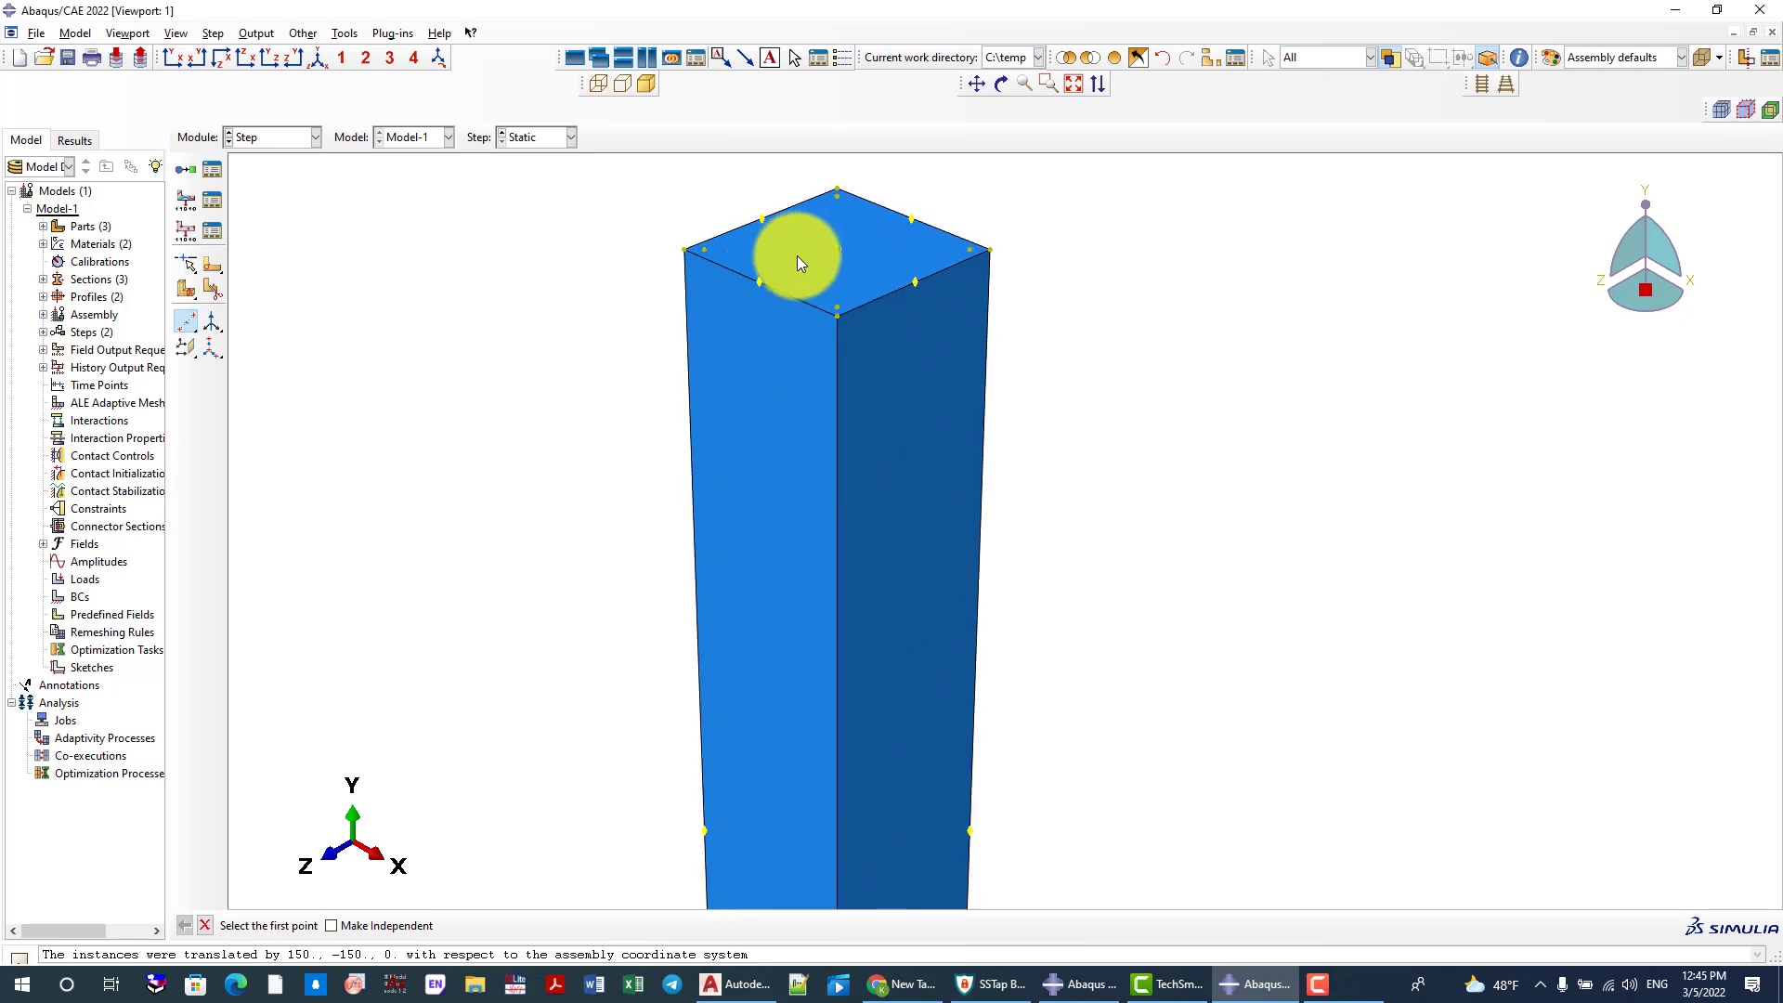
scroll(860, 255, down, 1)
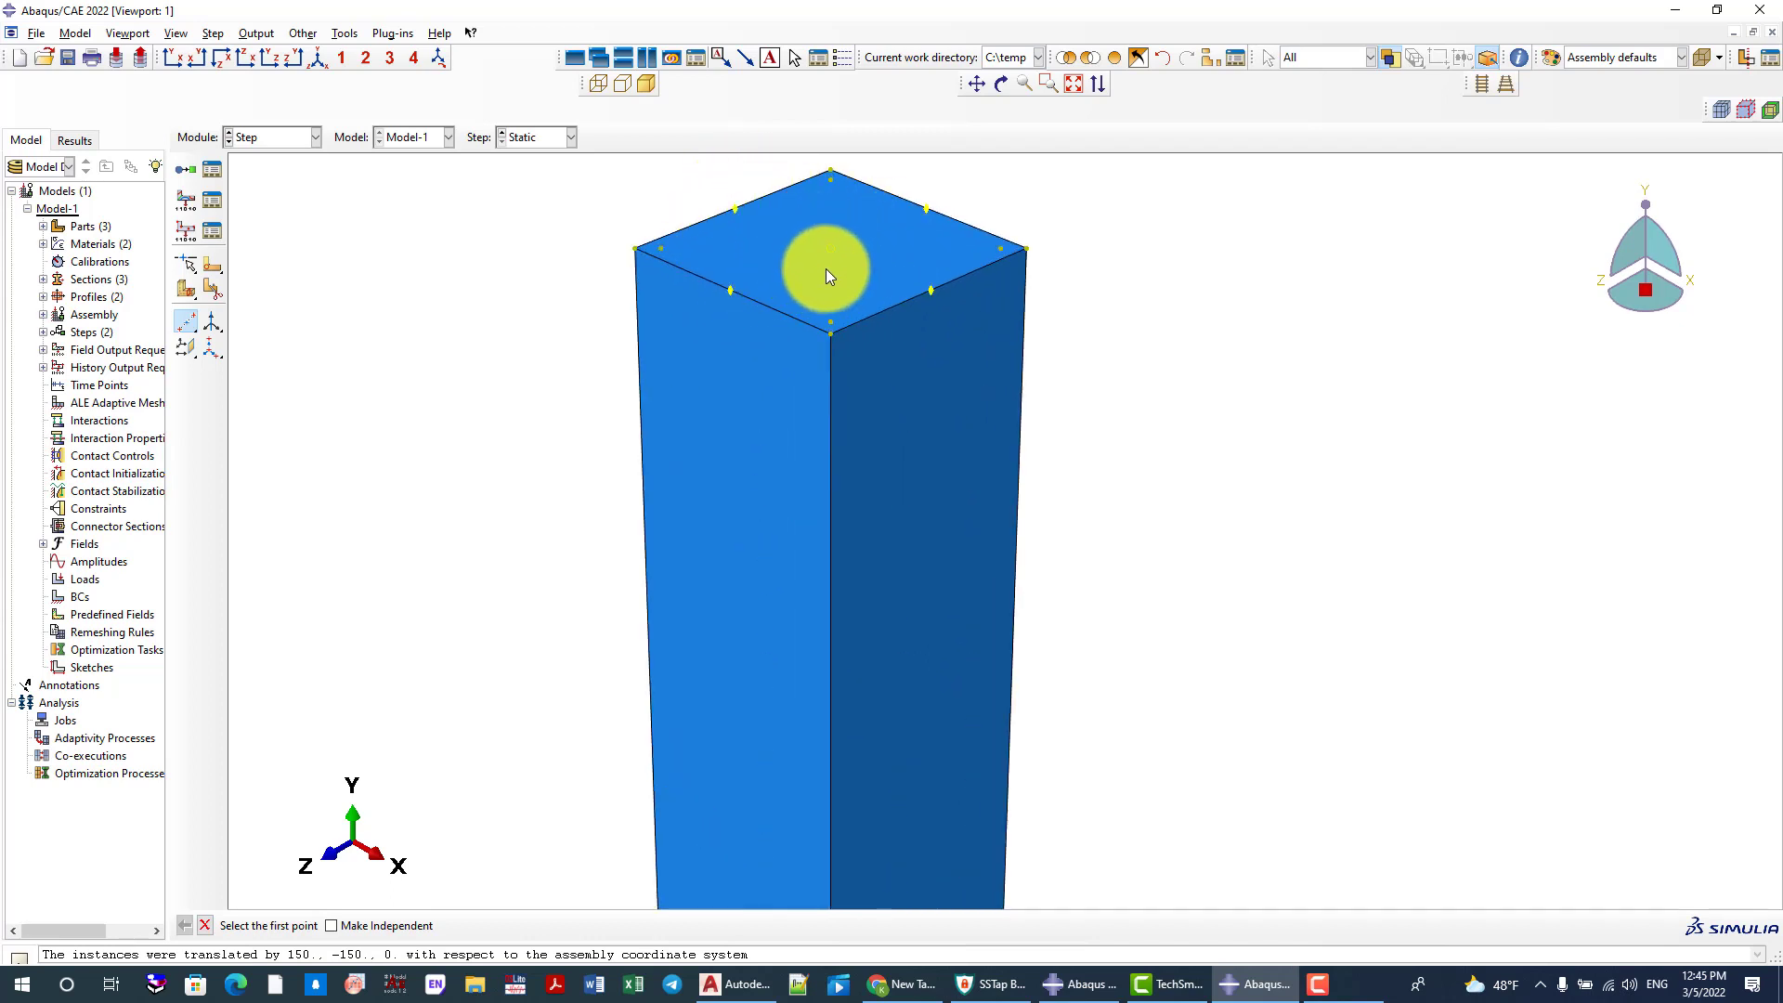
scroll(845, 242, down, 1)
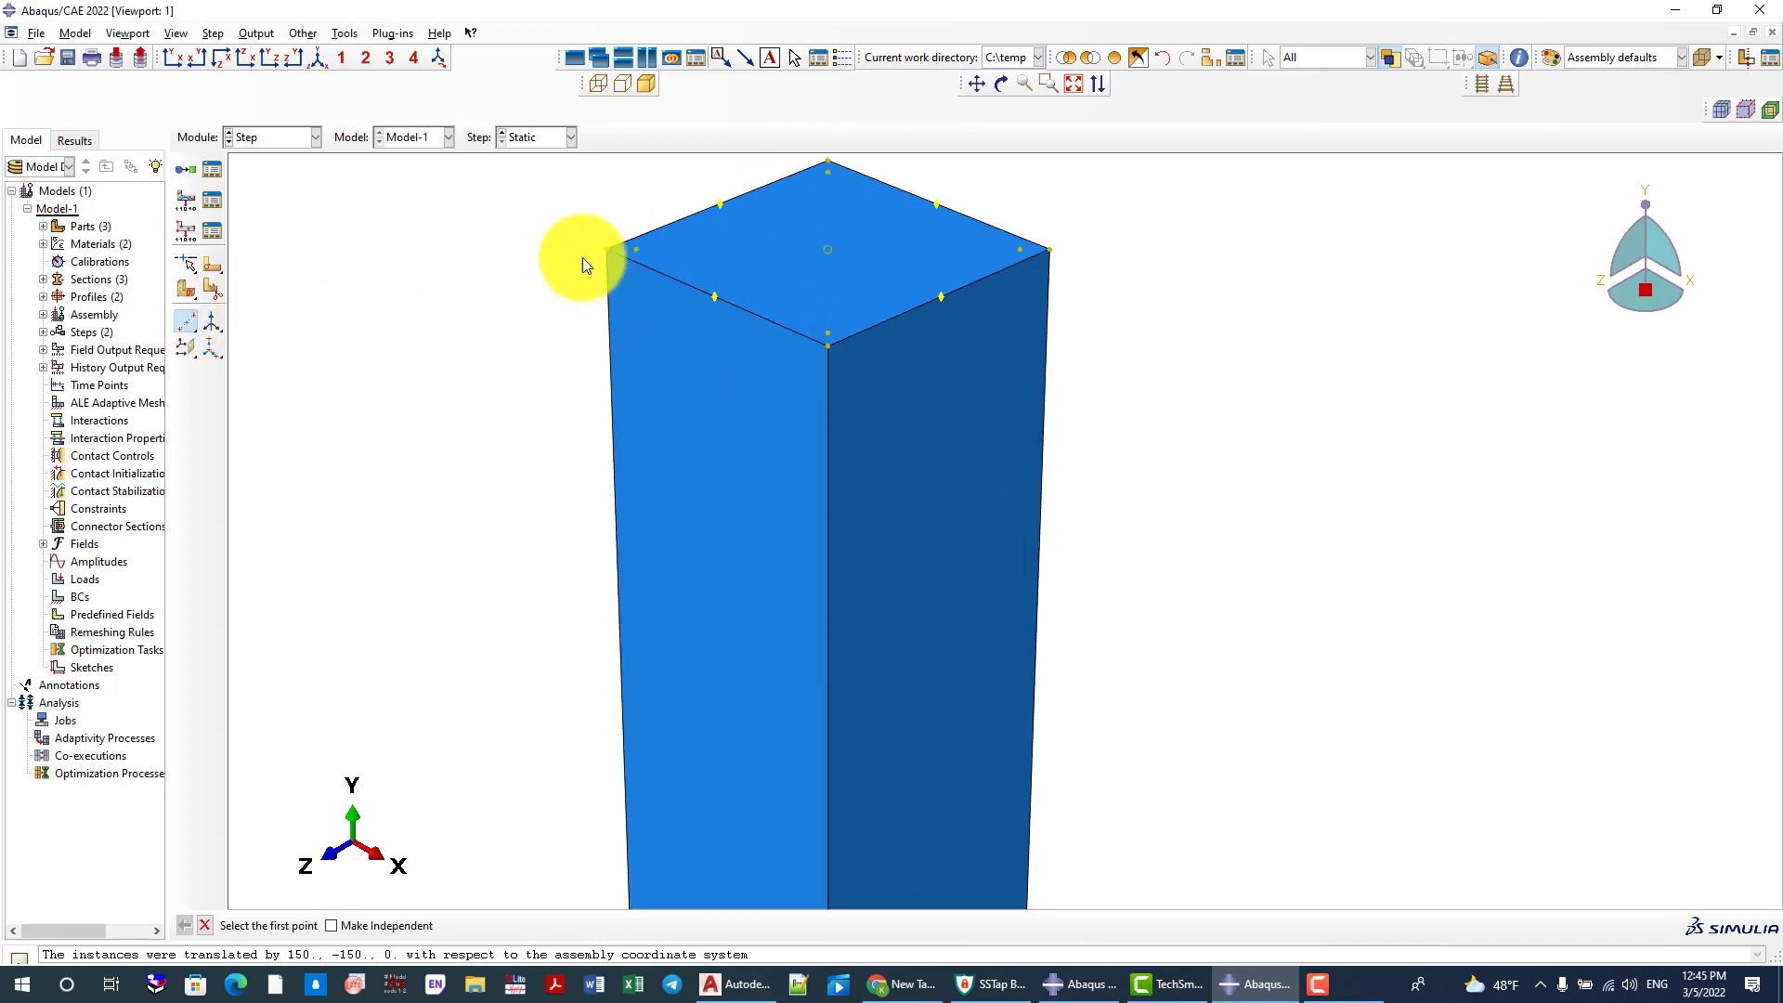
drag(189, 327, 322, 362)
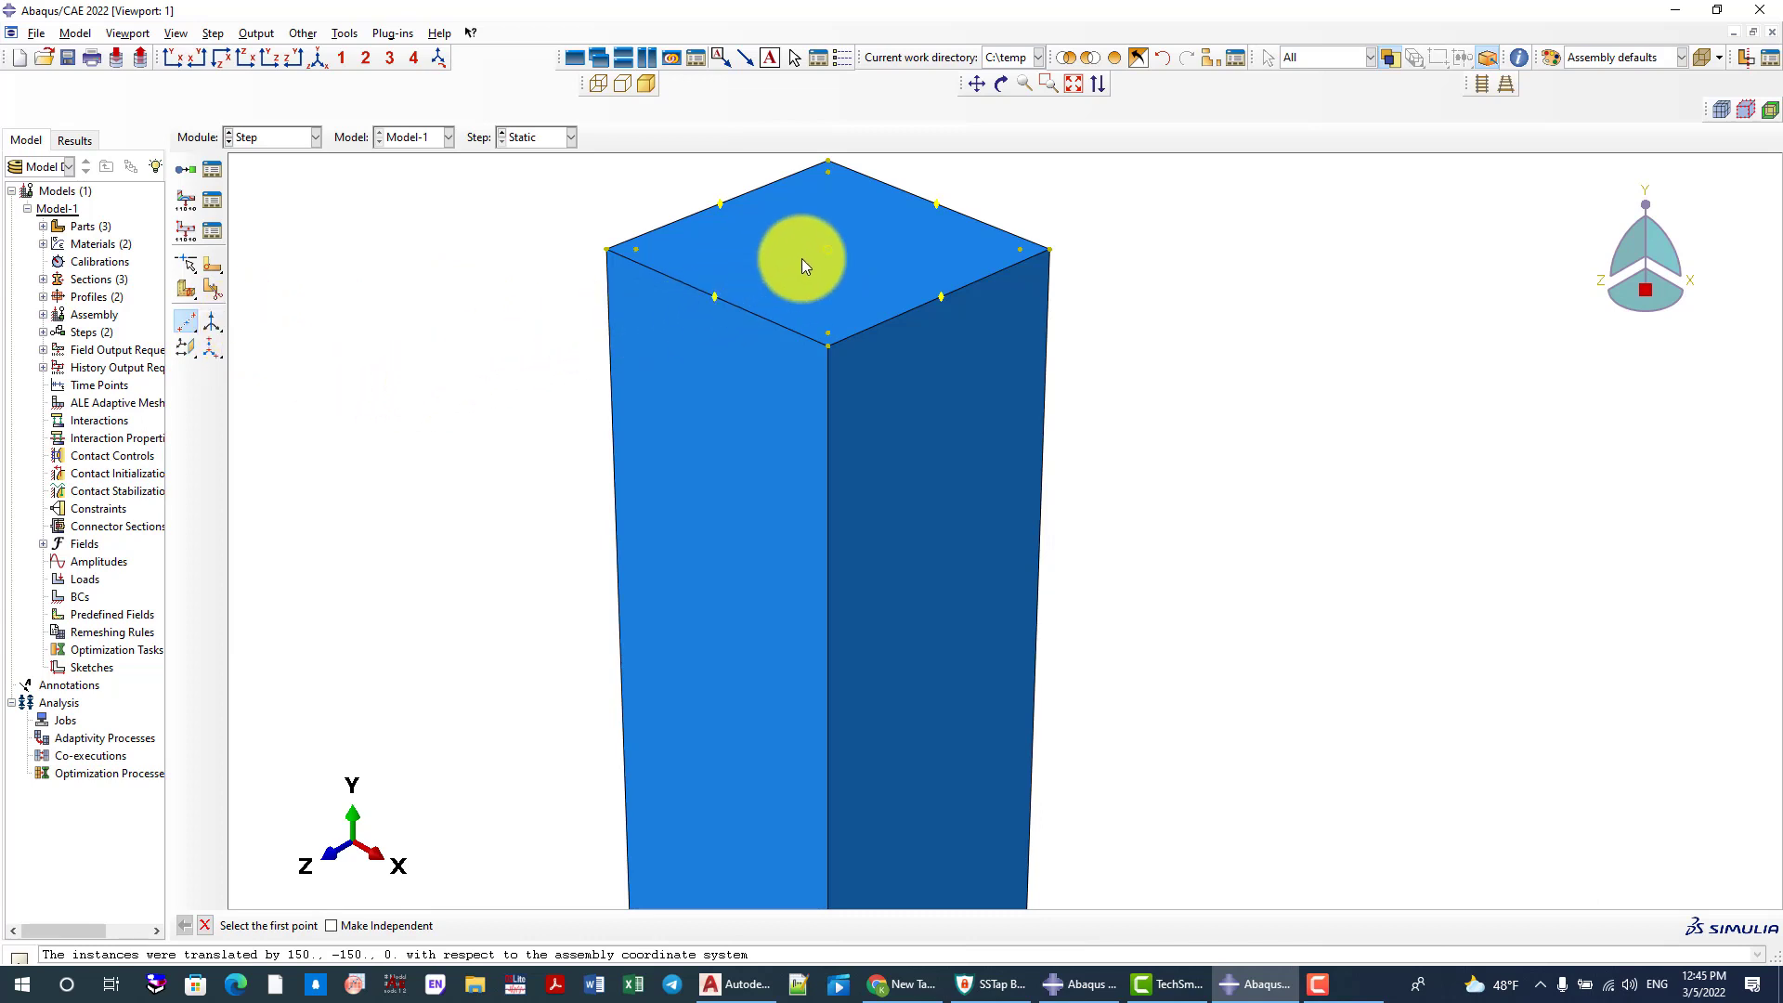
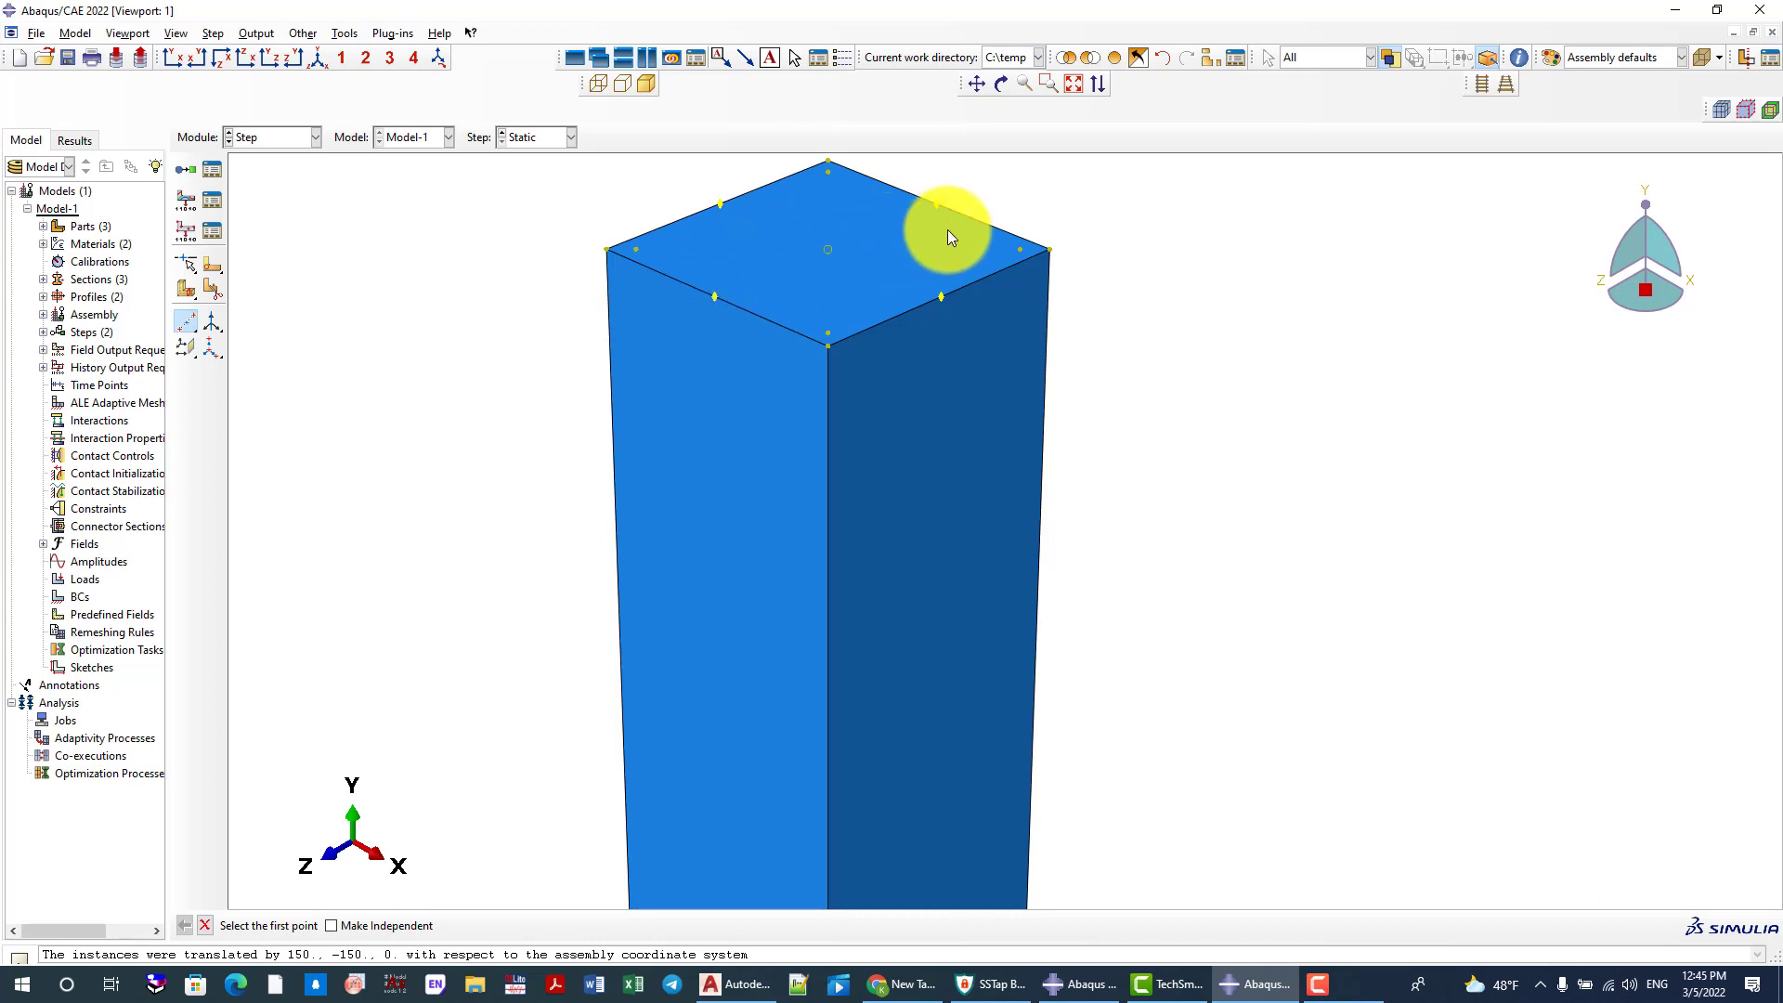
scroll(787, 265, up, 2)
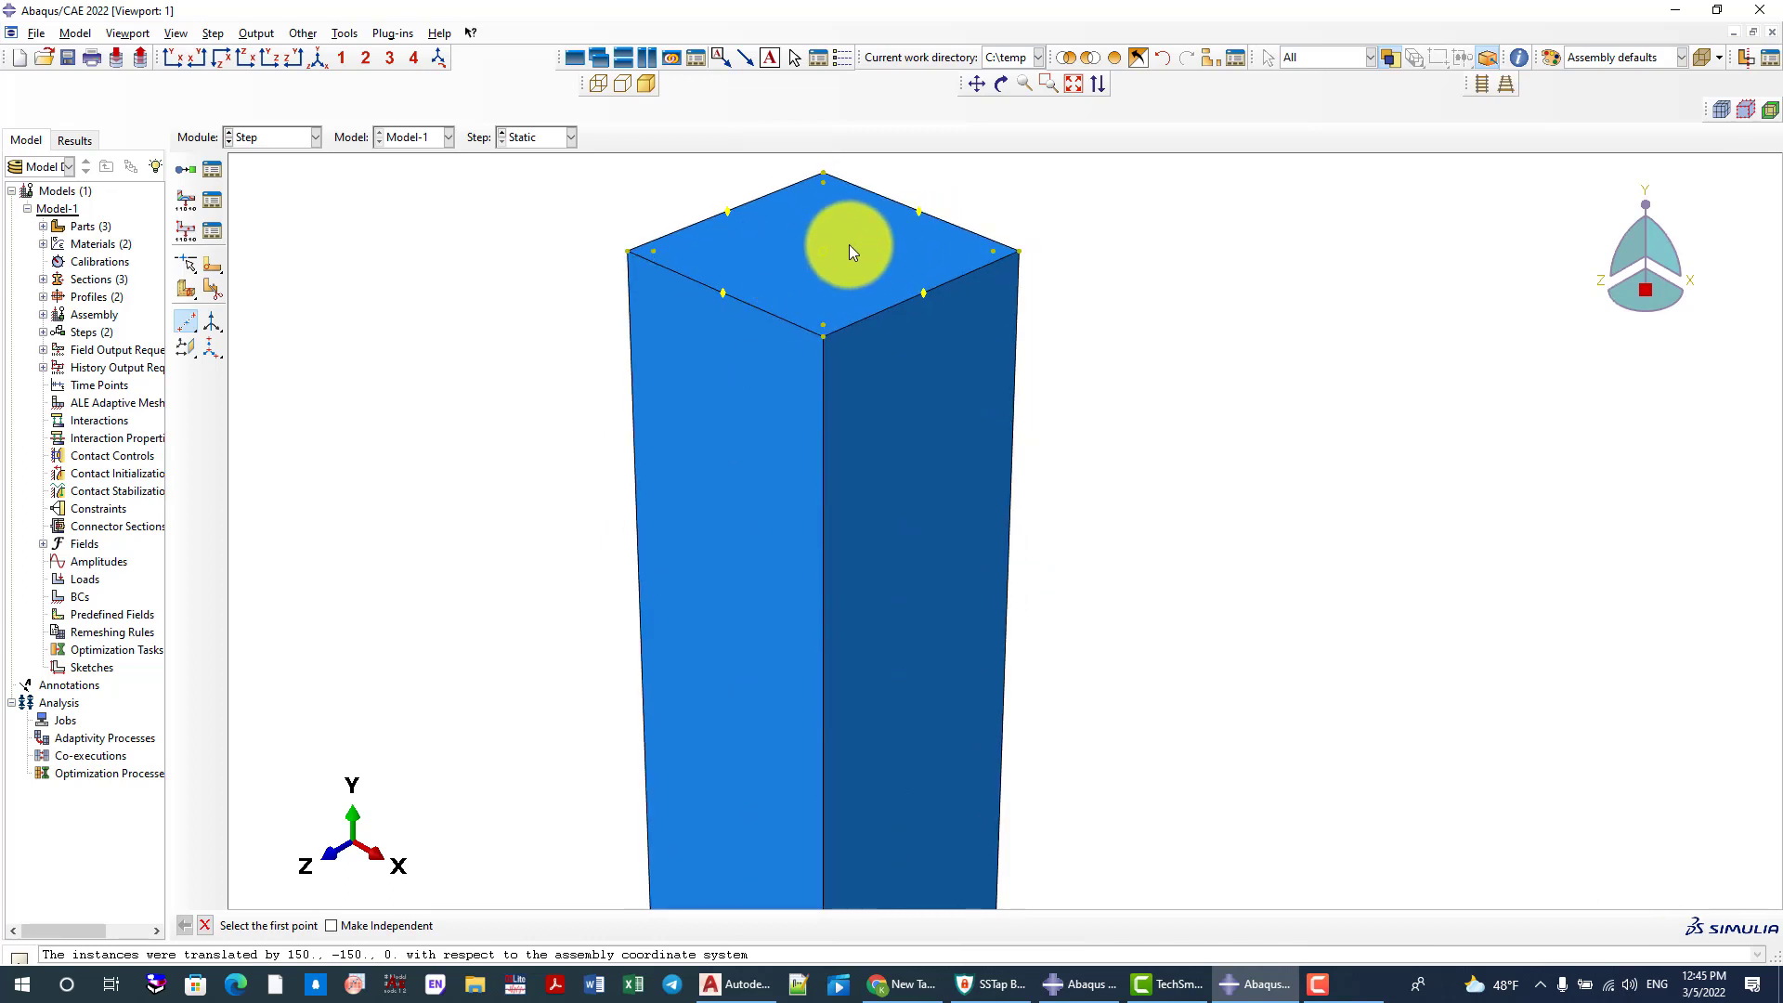
scroll(761, 216, up, 3)
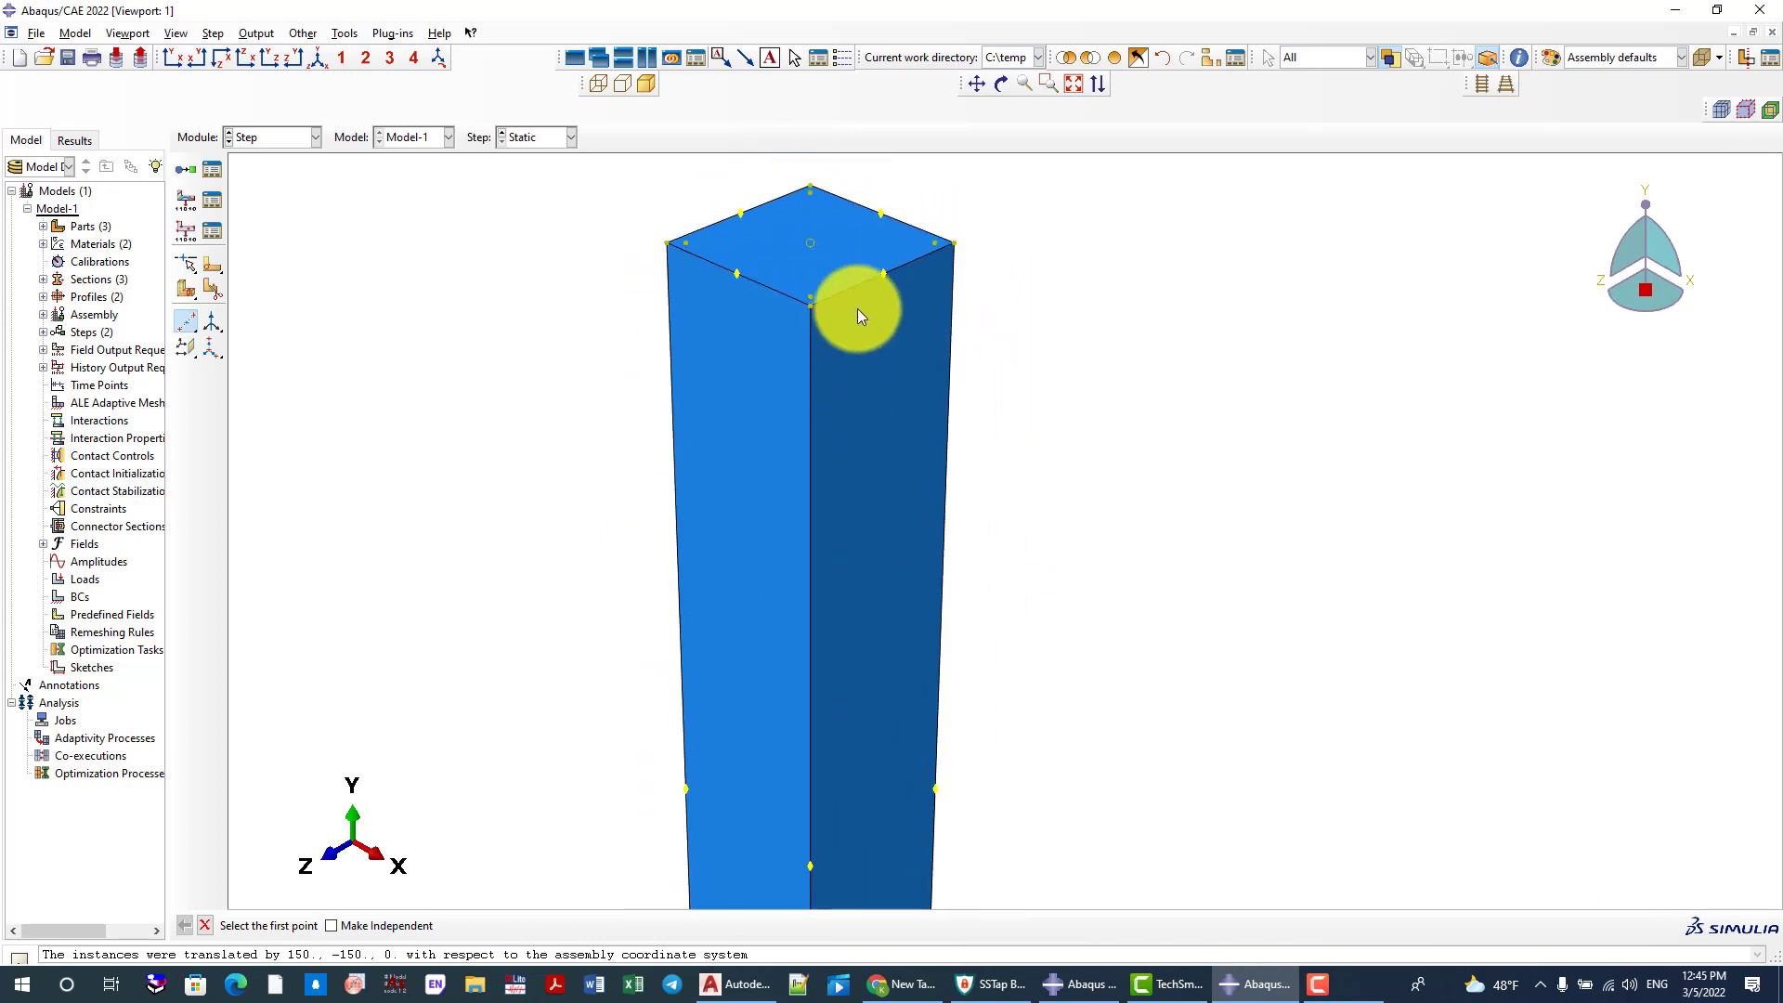
scroll(819, 346, down, 1)
scroll(753, 306, up, 2)
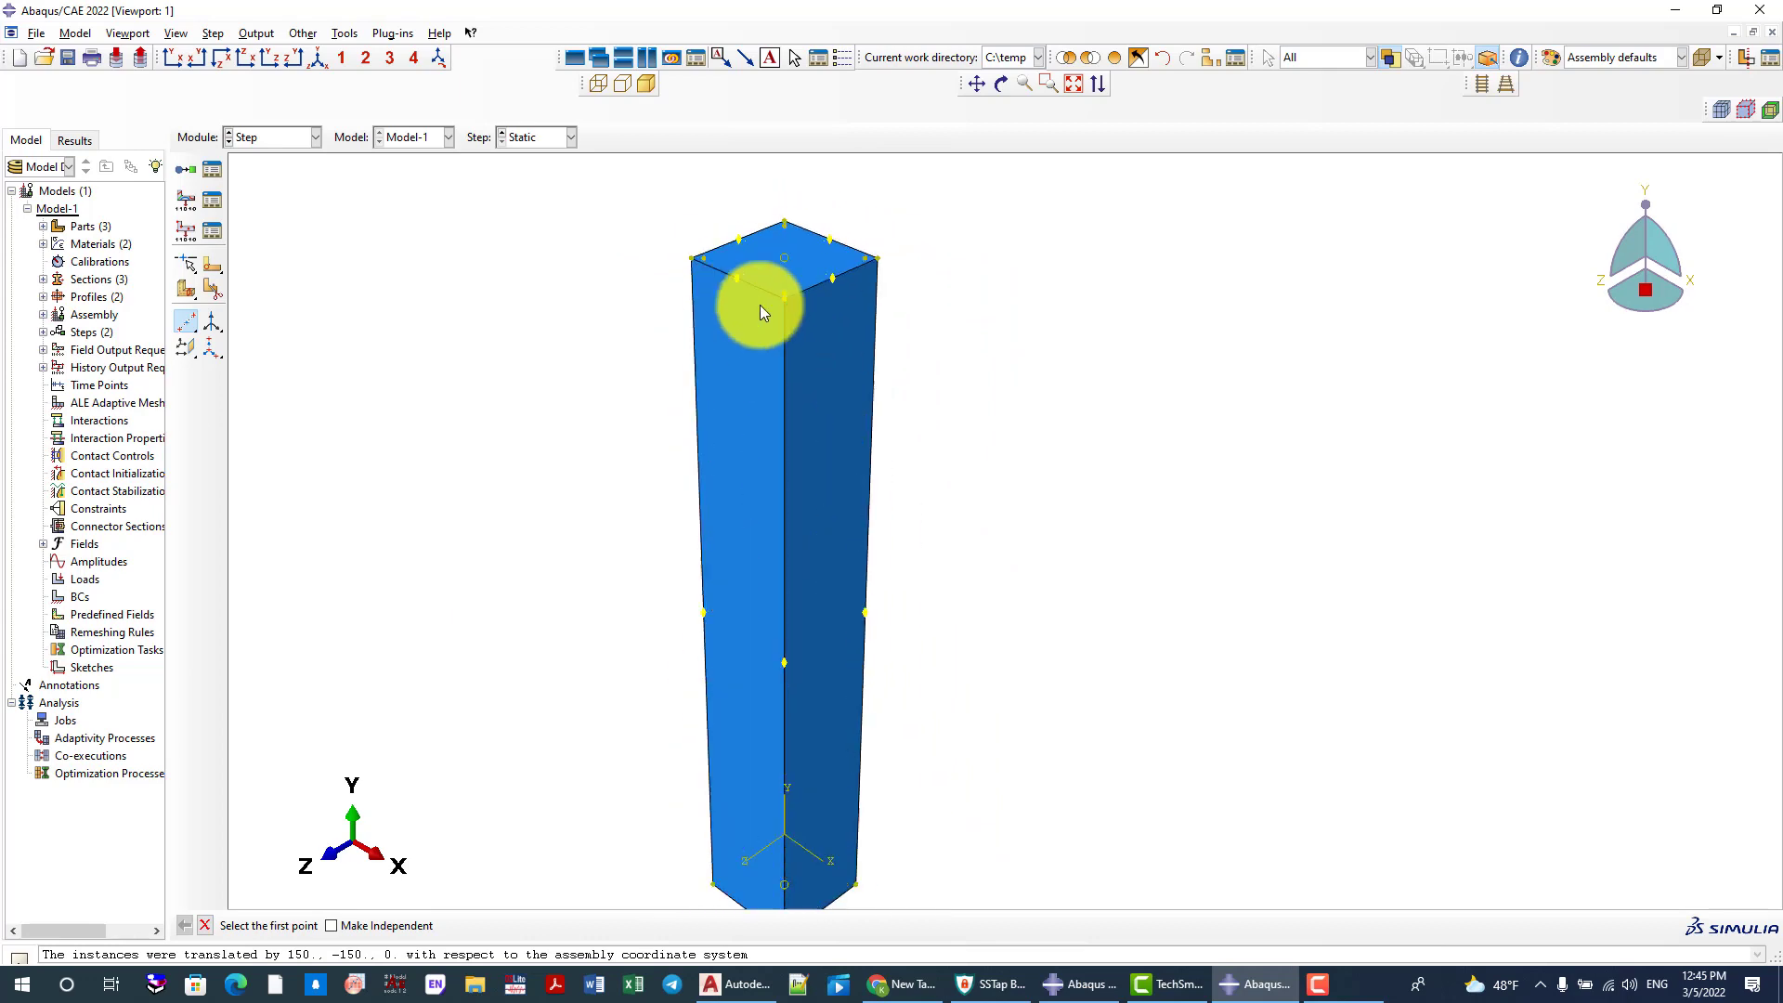
scroll(761, 262, down, 3)
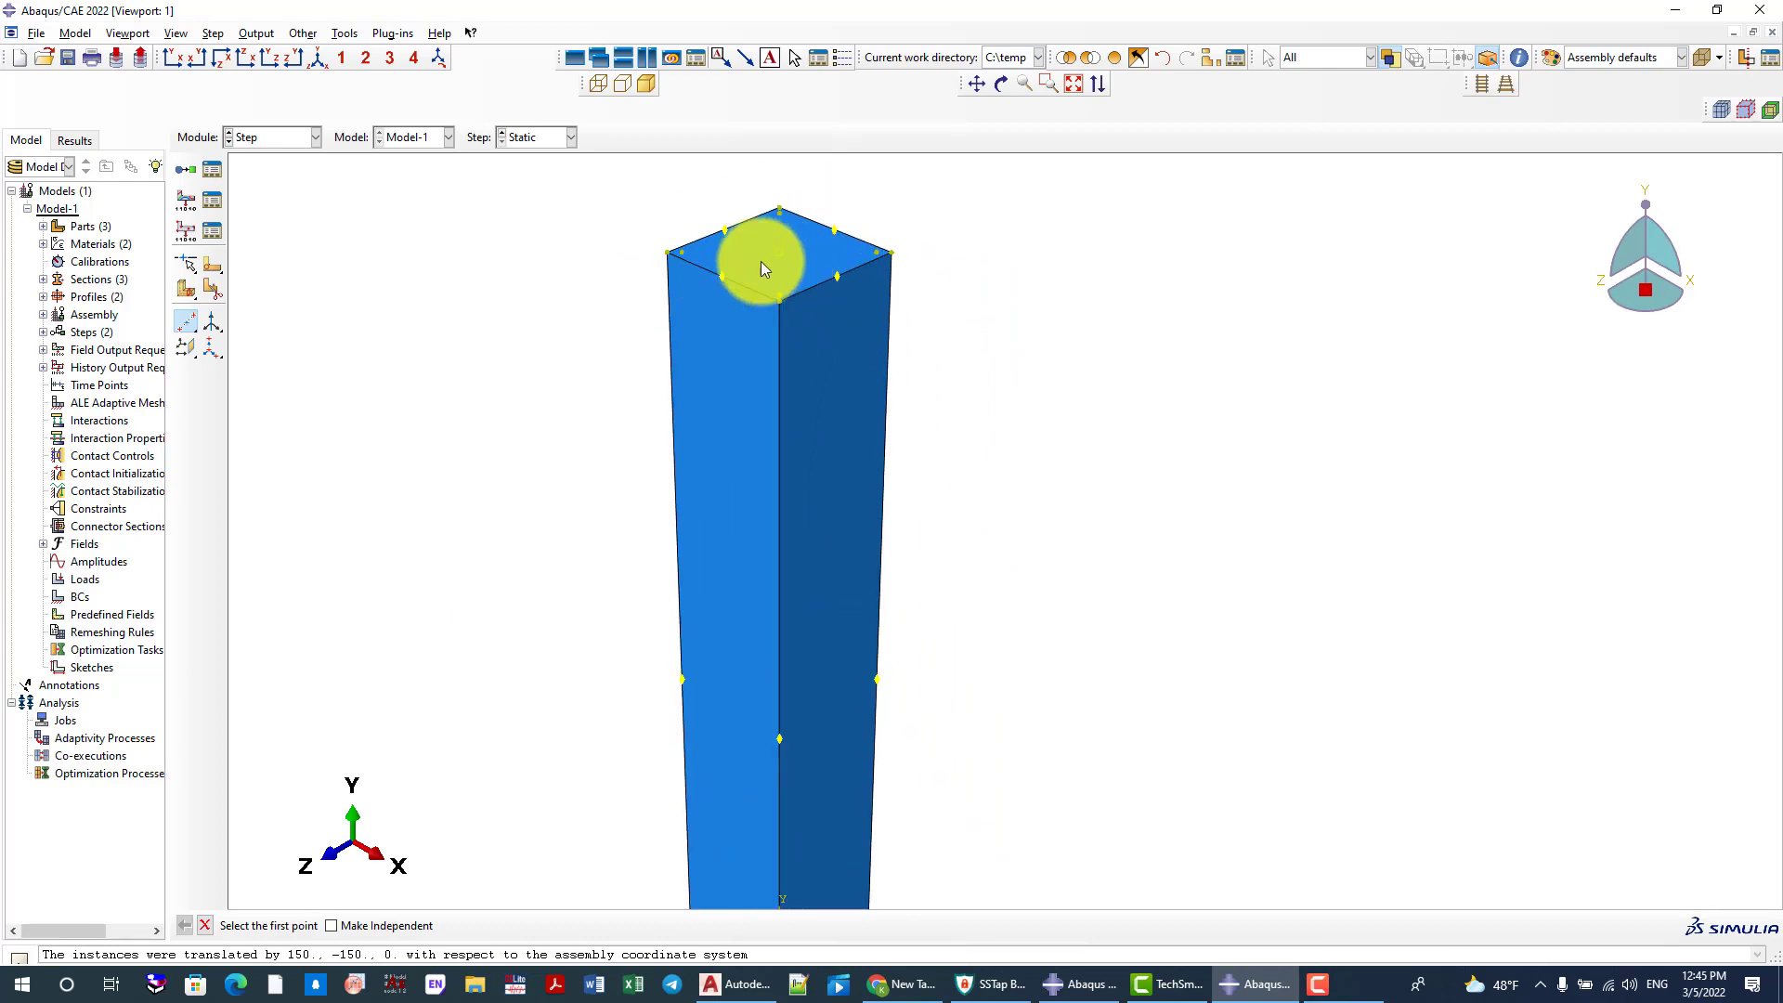
scroll(731, 390, up, 3)
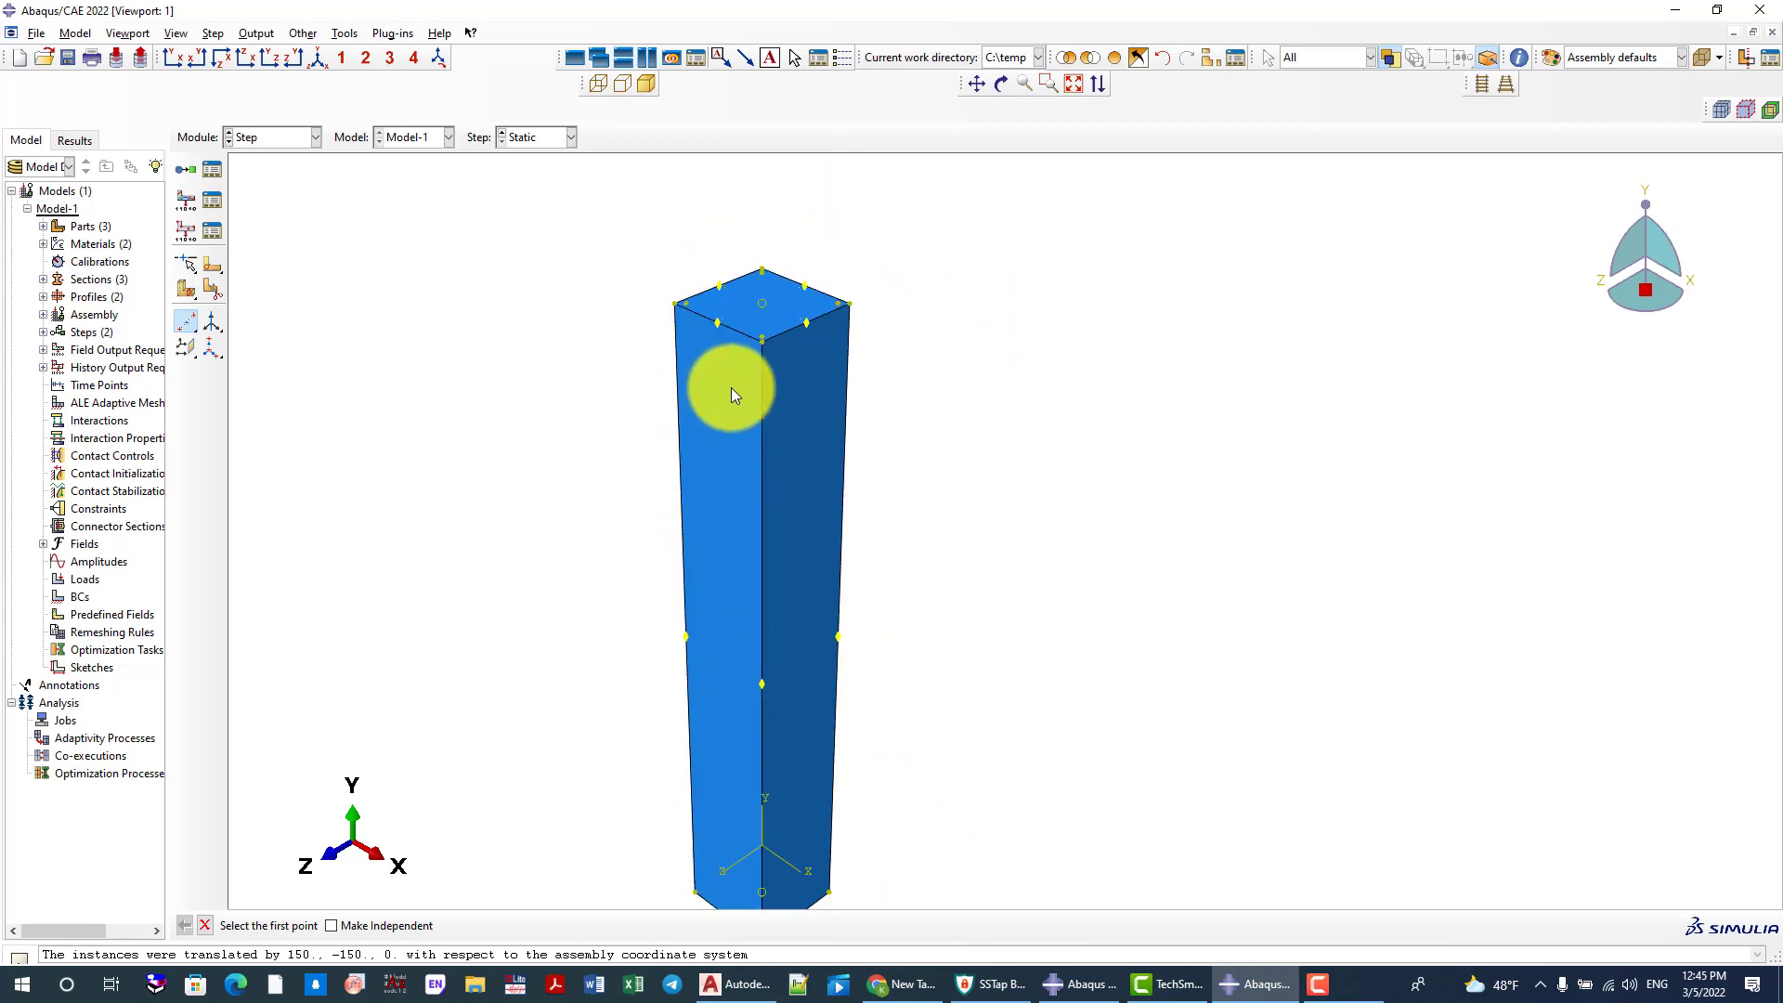
scroll(749, 312, down, 2)
scroll(758, 299, down, 1)
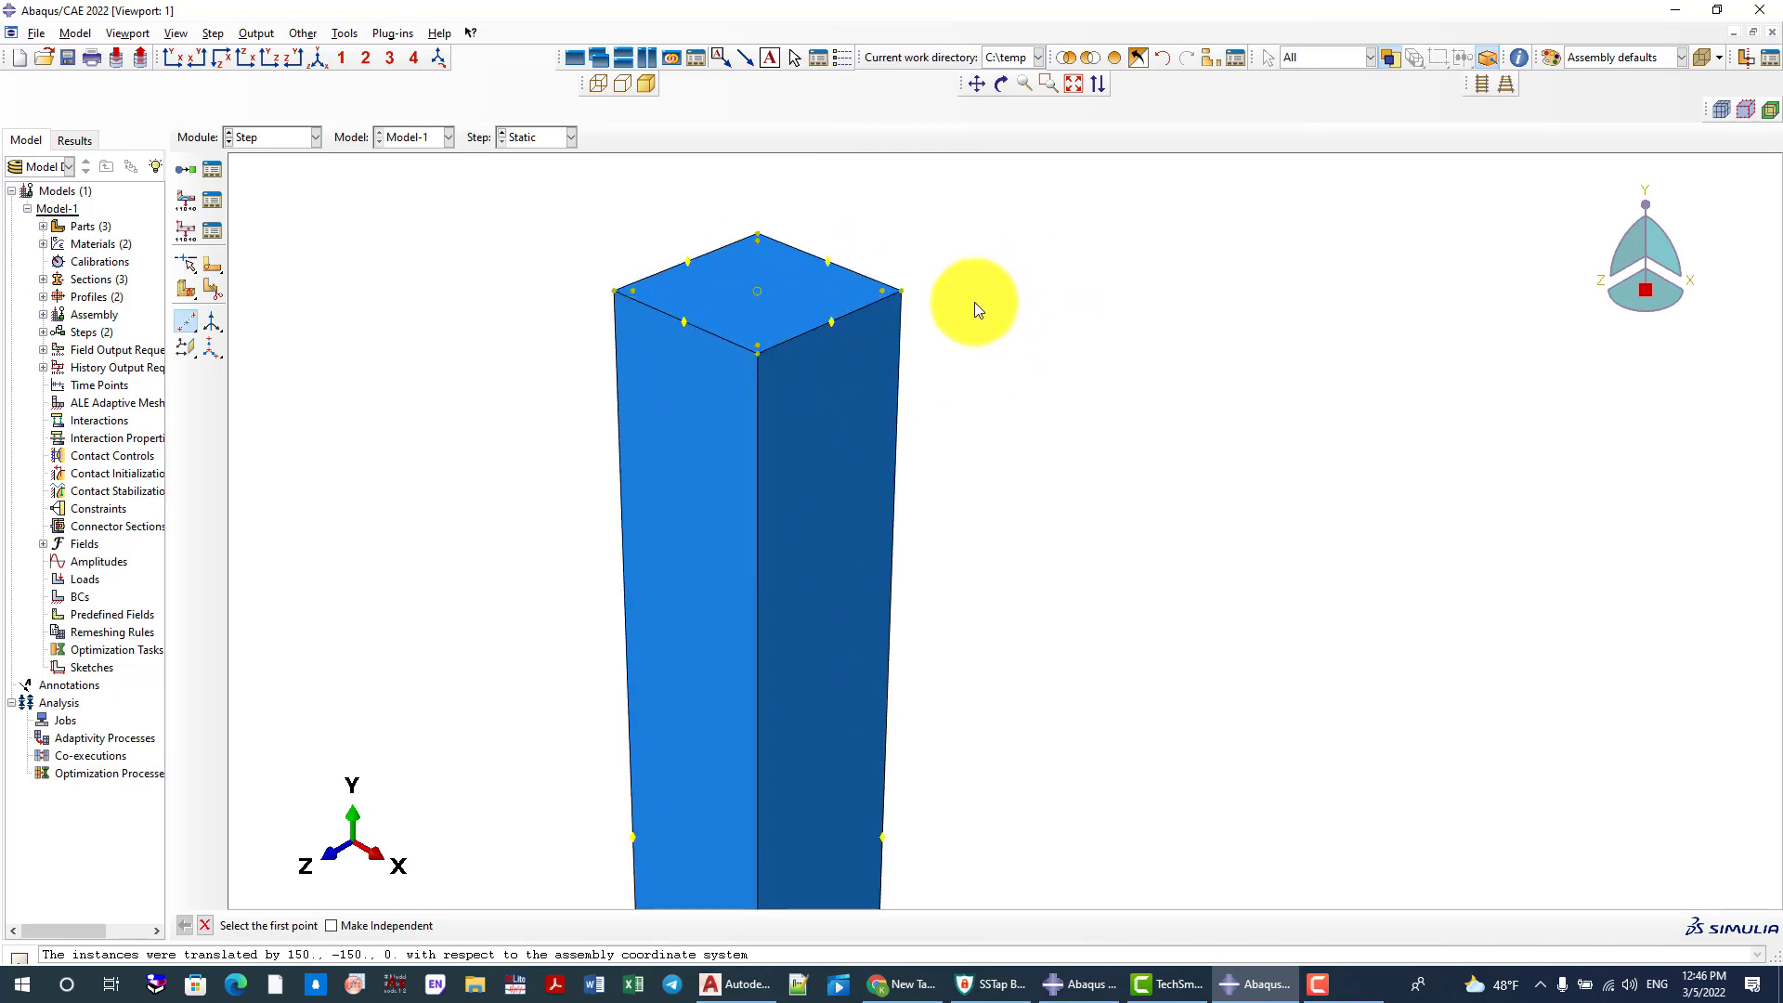
scroll(975, 309, up, 1)
scroll(821, 462, down, 1)
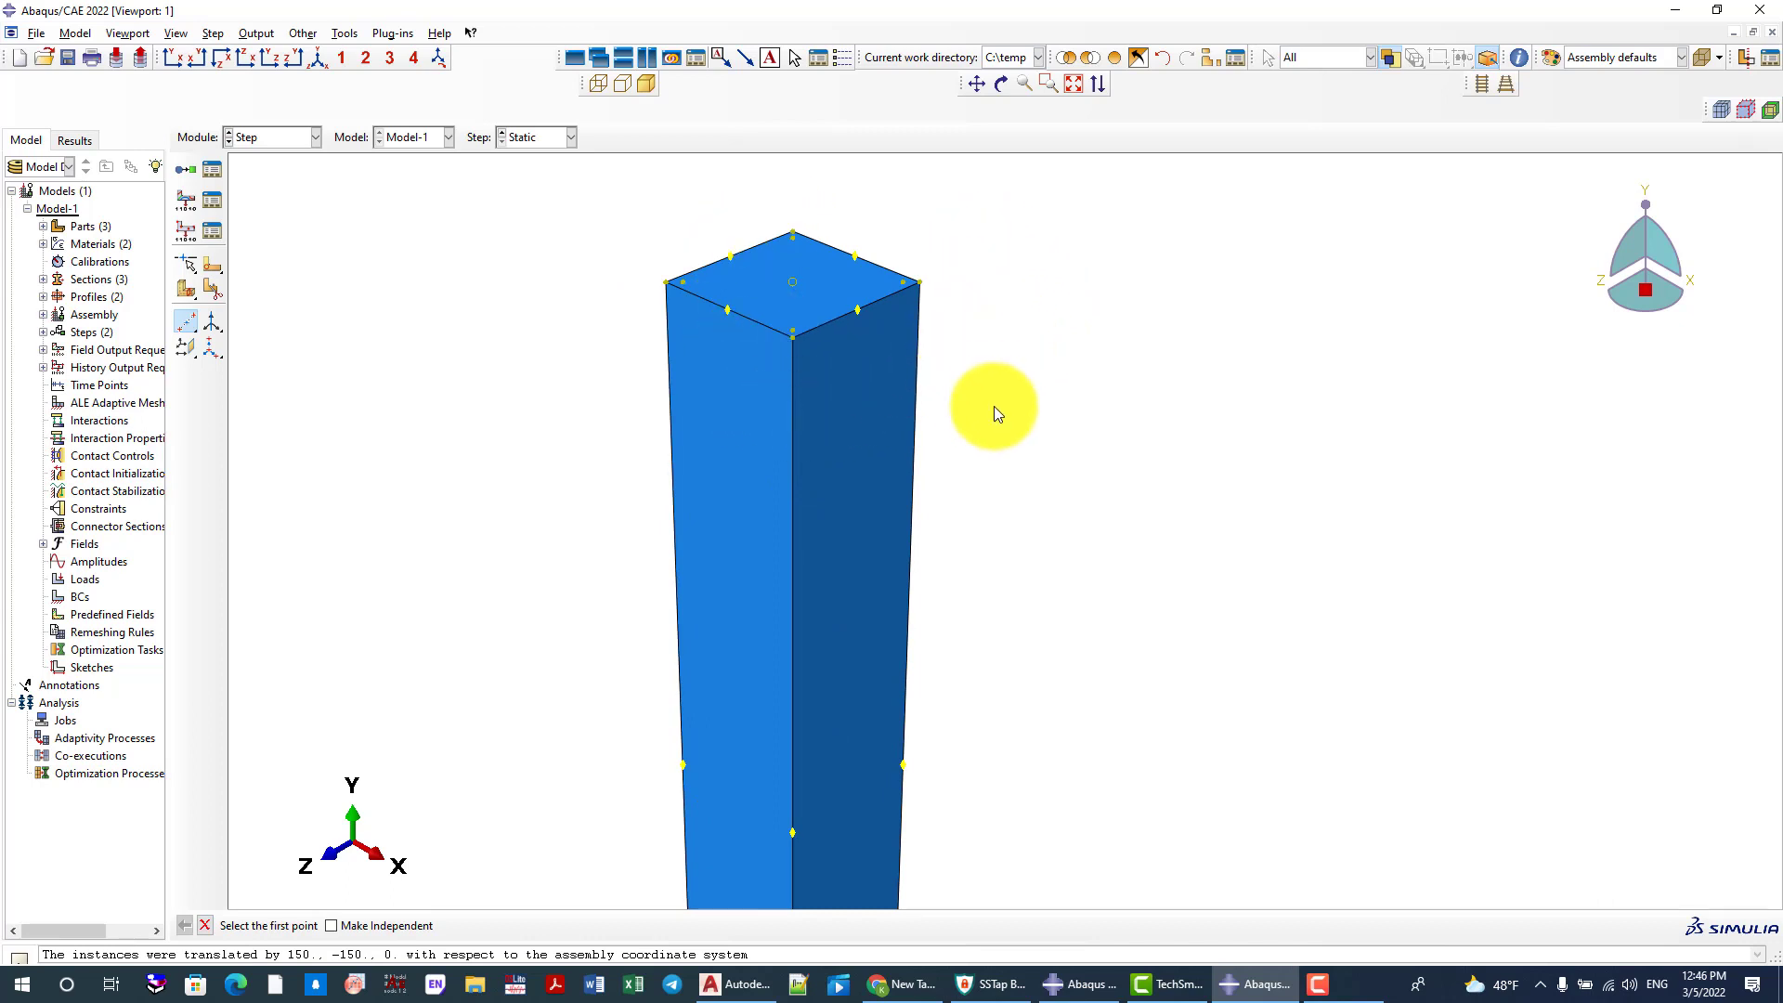
scroll(746, 359, up, 1)
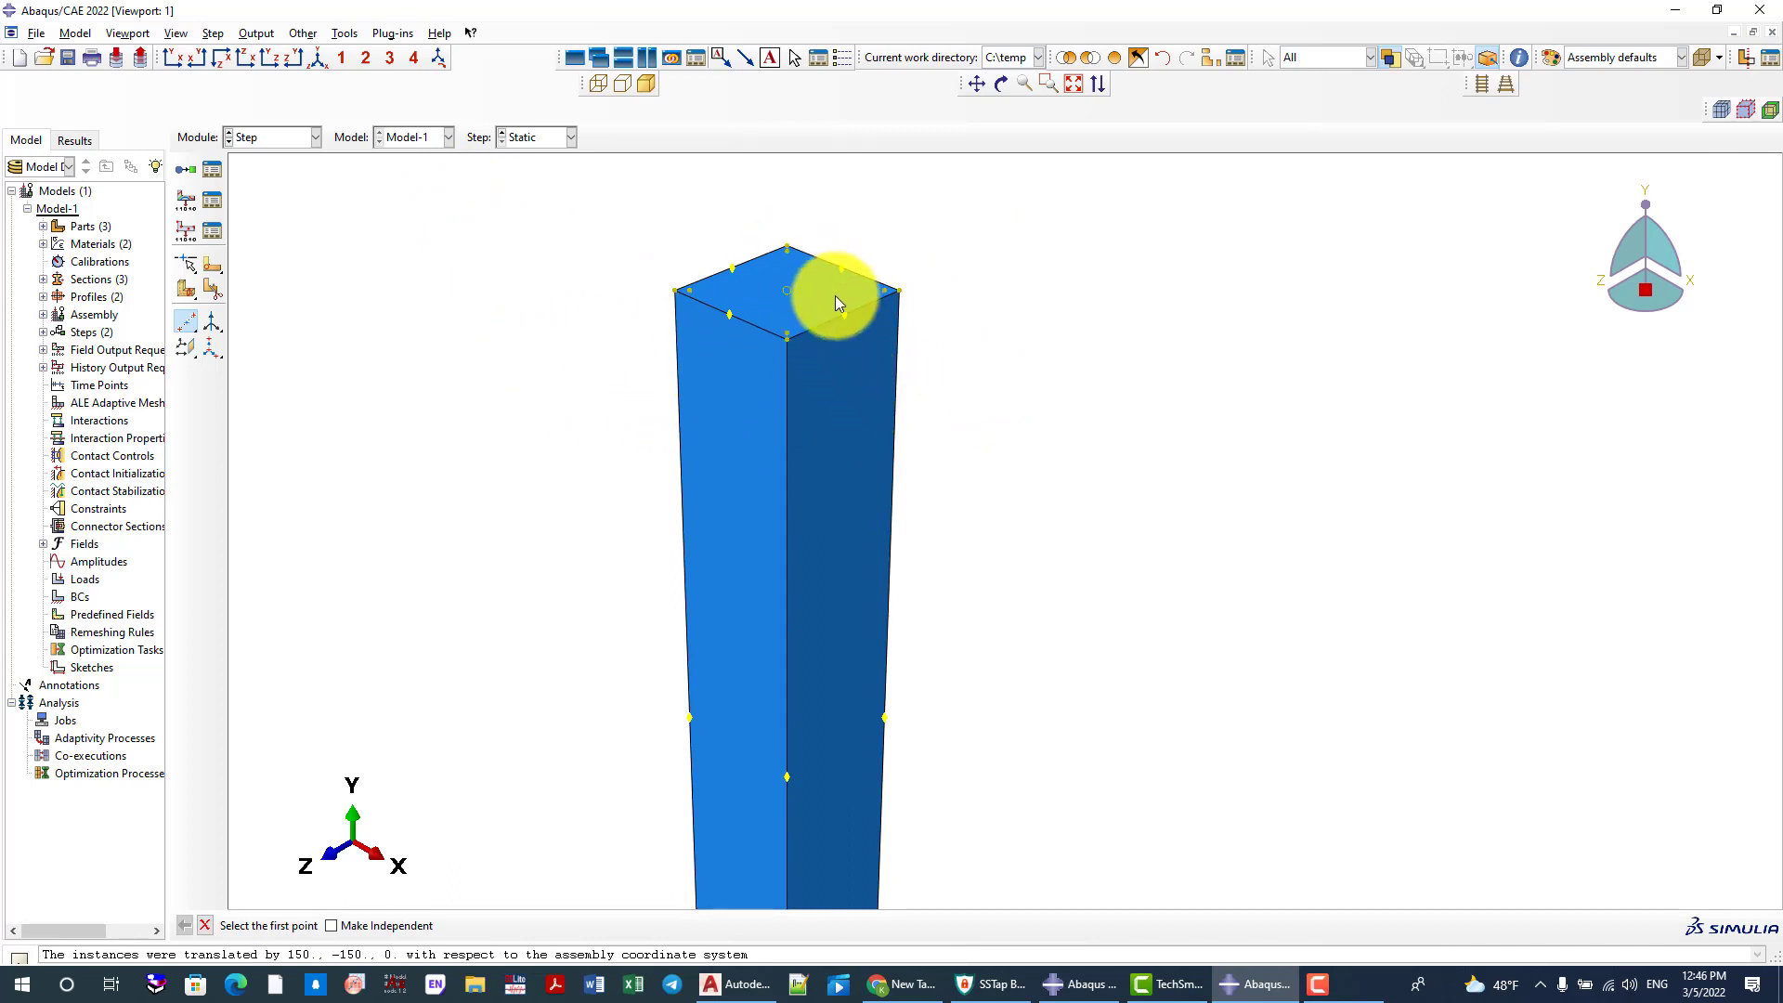
ctrl+alt+drag(834, 295, 575, 304)
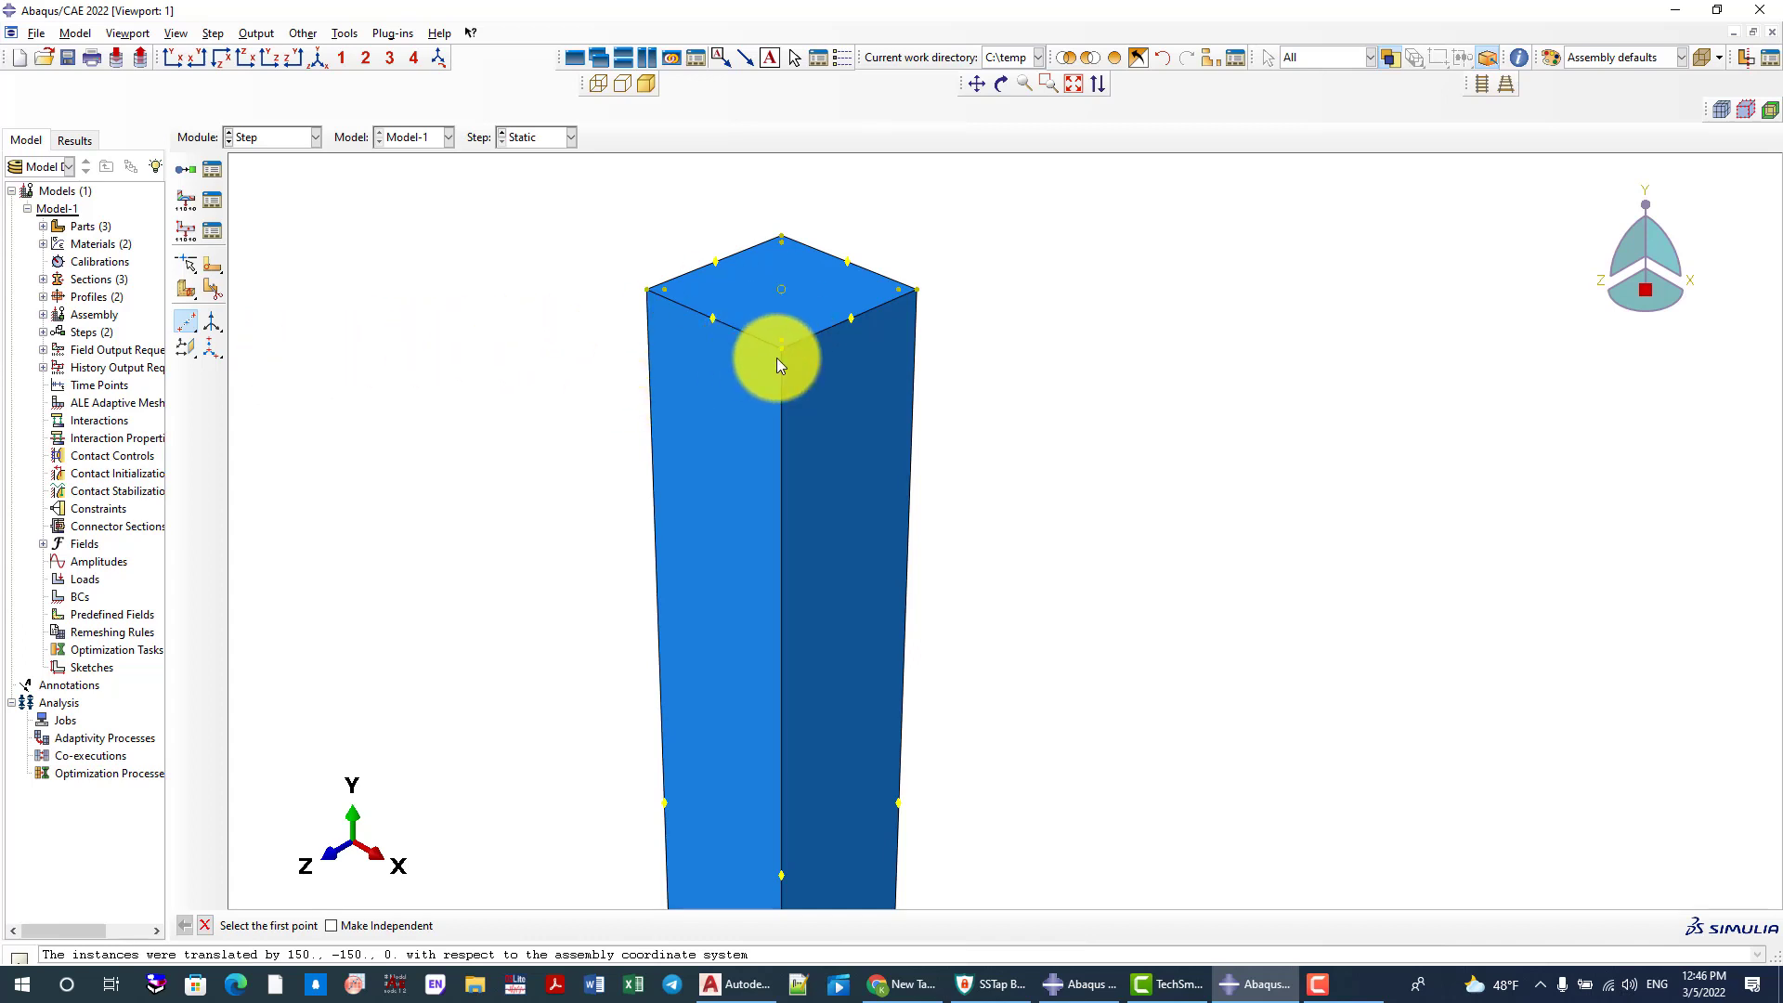
ctrl+alt+drag(772, 315, 744, 371)
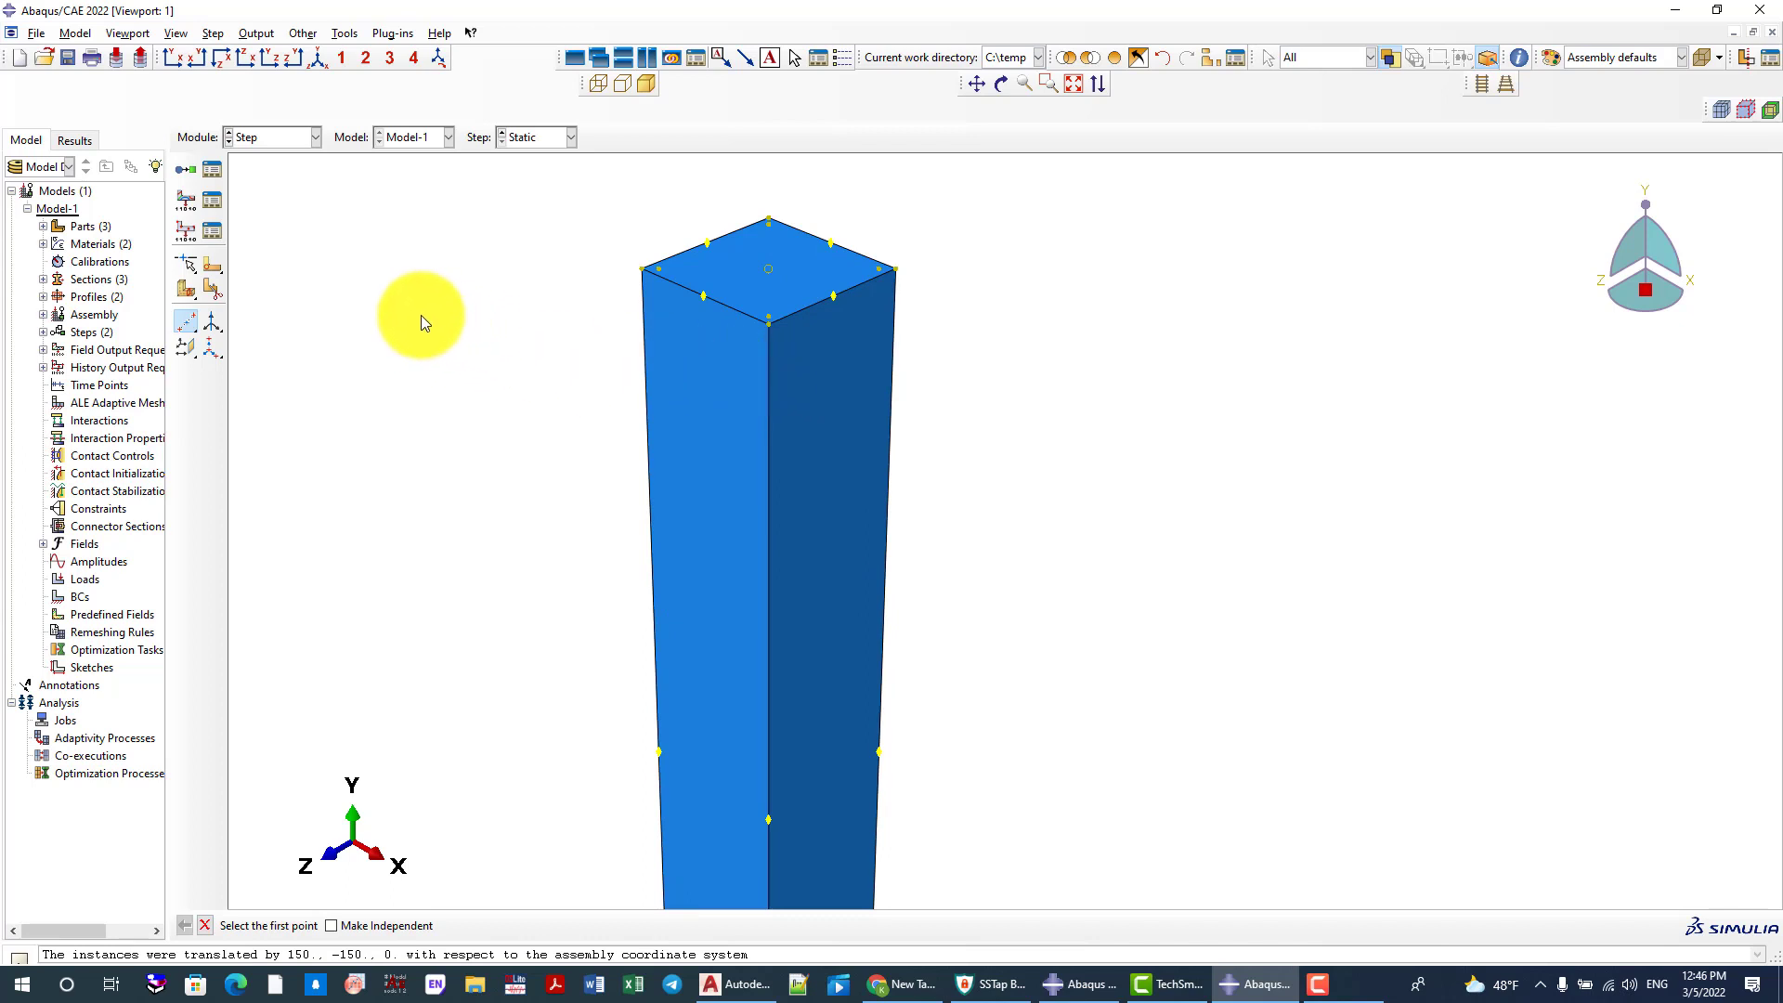
Create reference points at the centre datum points of the column's top and bottom faces, and restore the isometric view
click(355, 37)
click(365, 67)
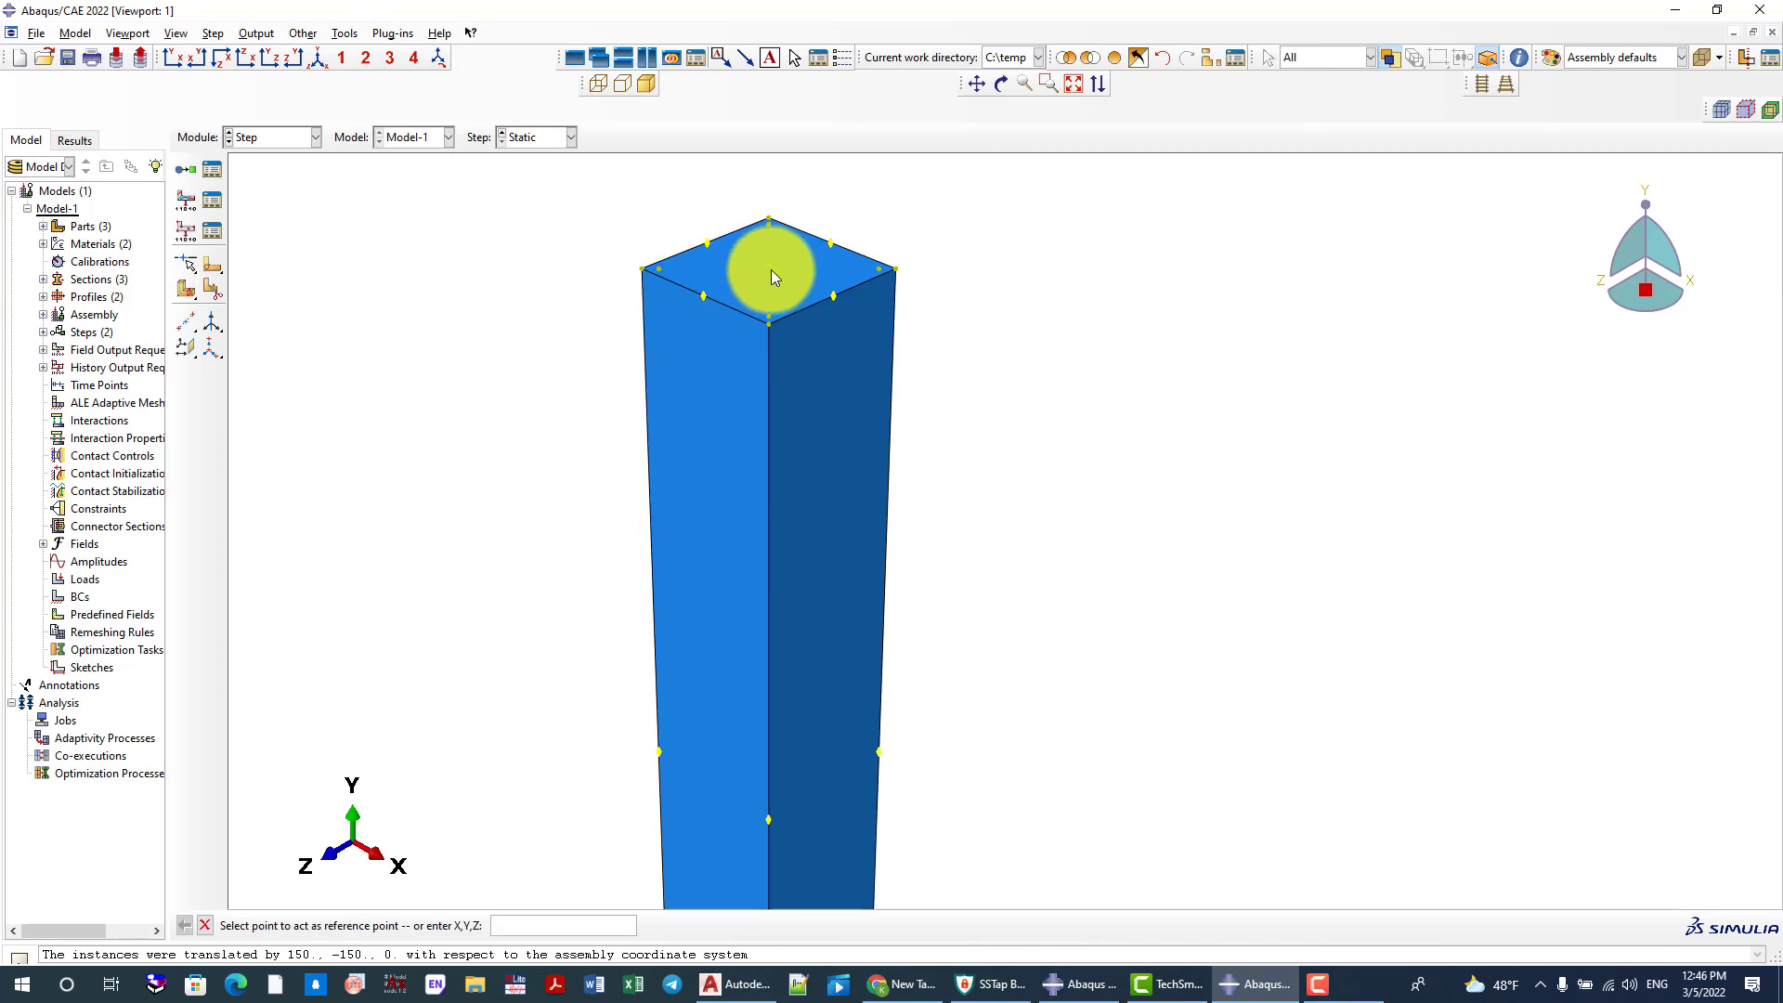
click(772, 272)
scroll(676, 204, down, 5)
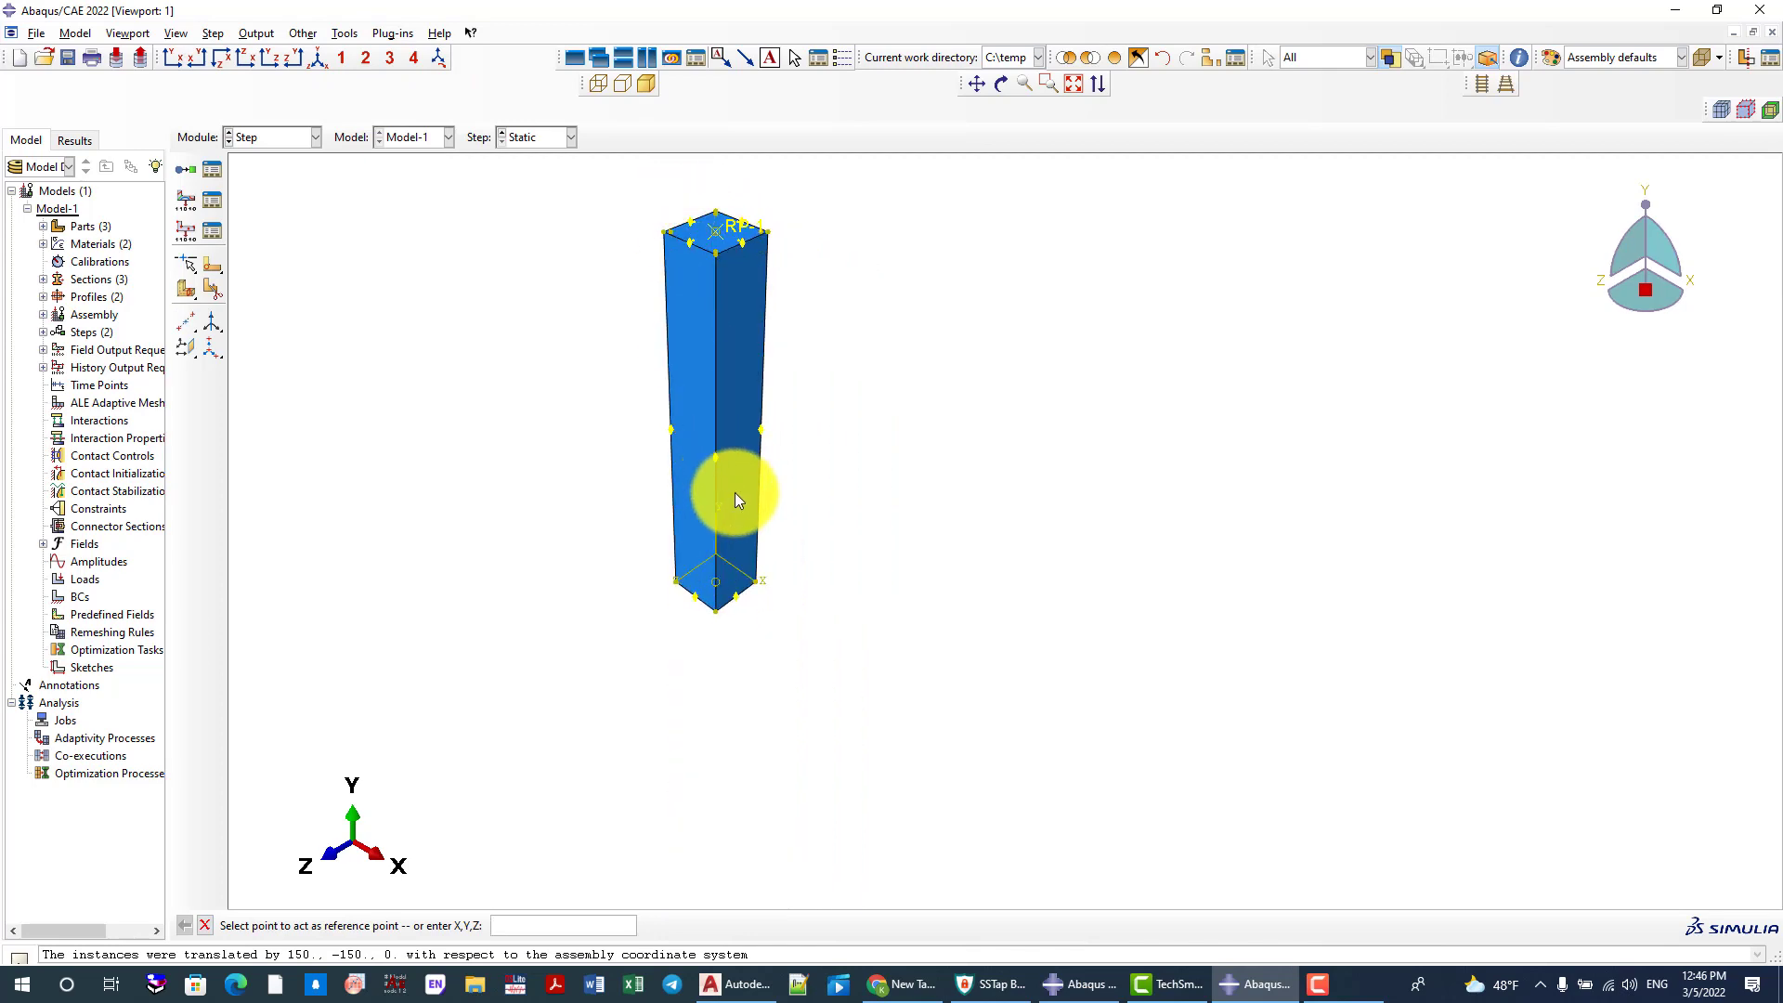
ctrl+alt+drag(736, 499, 918, 337)
scroll(851, 336, up, 4)
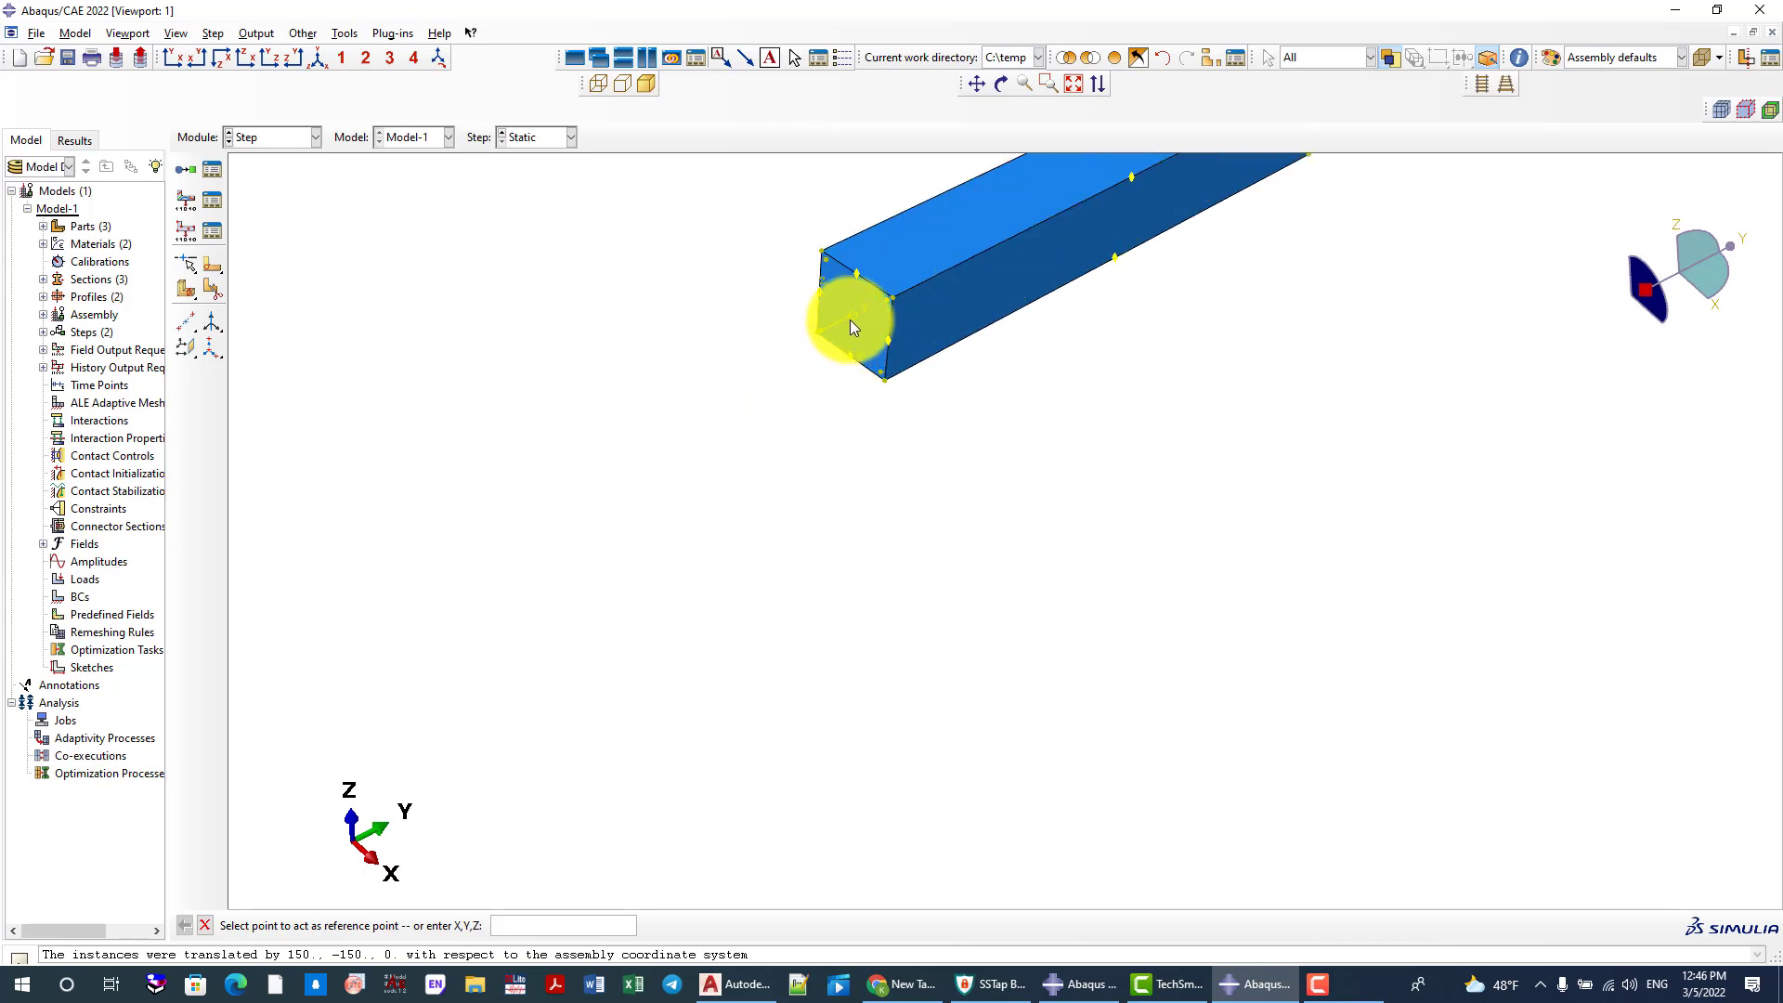
click(851, 318)
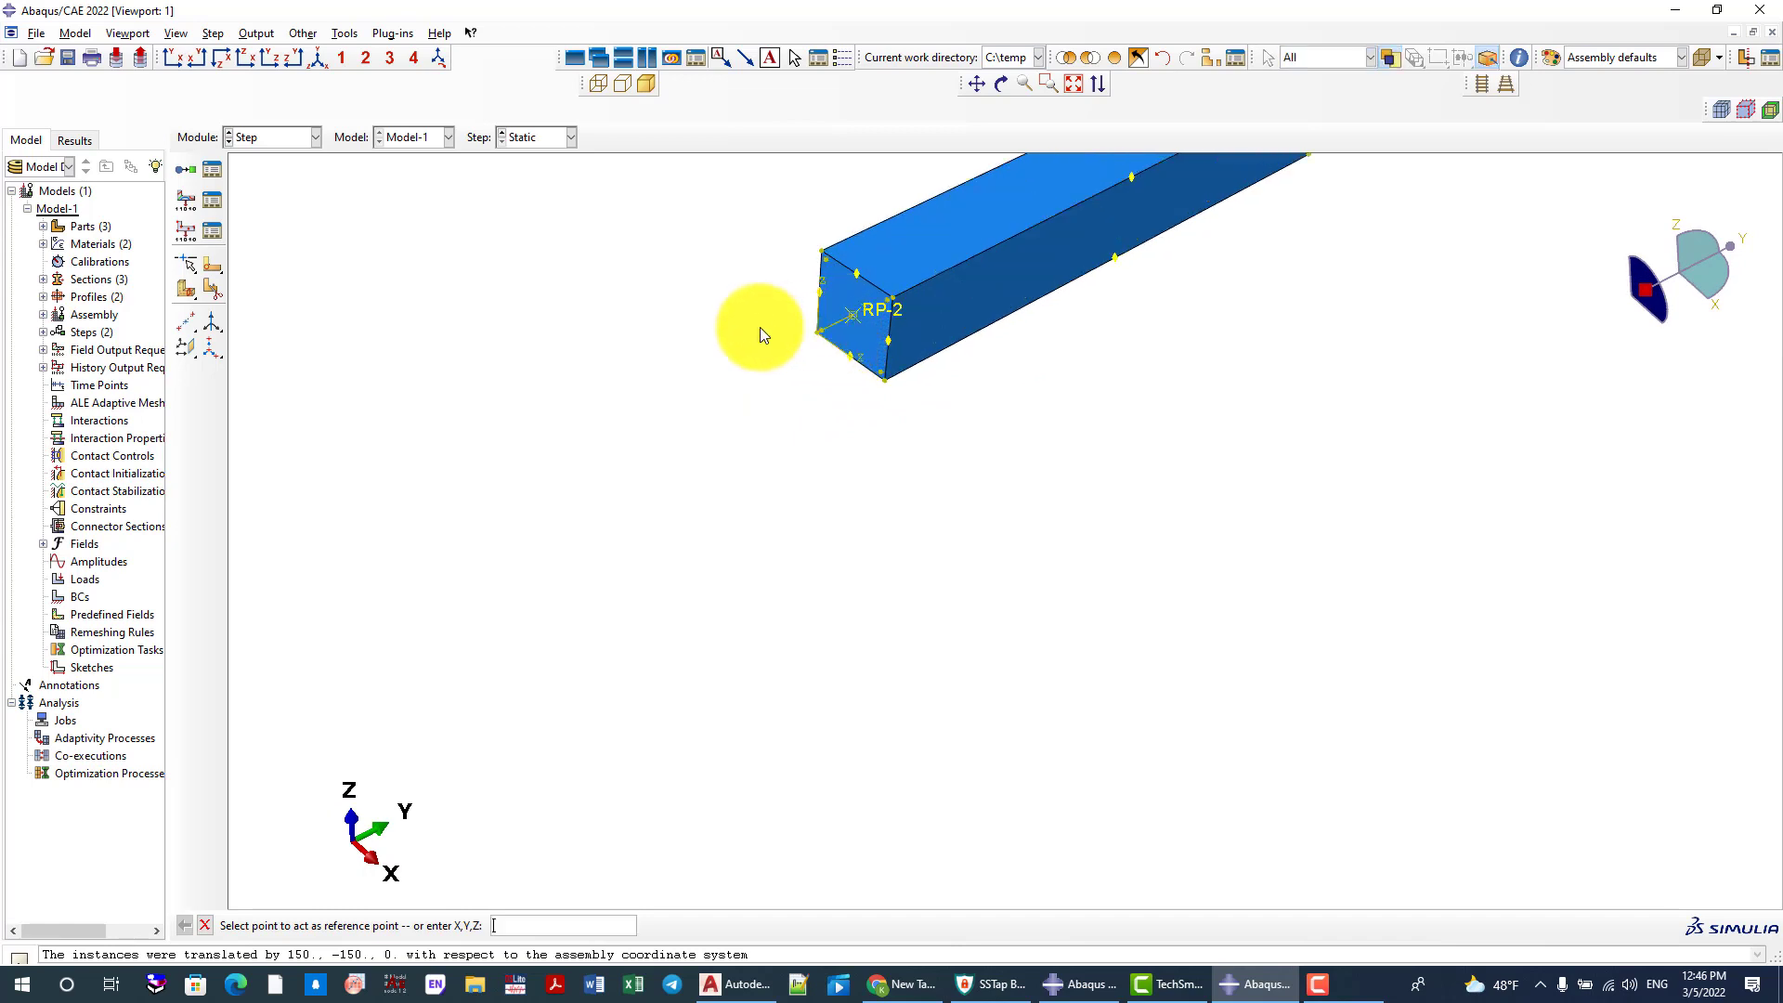
click(332, 52)
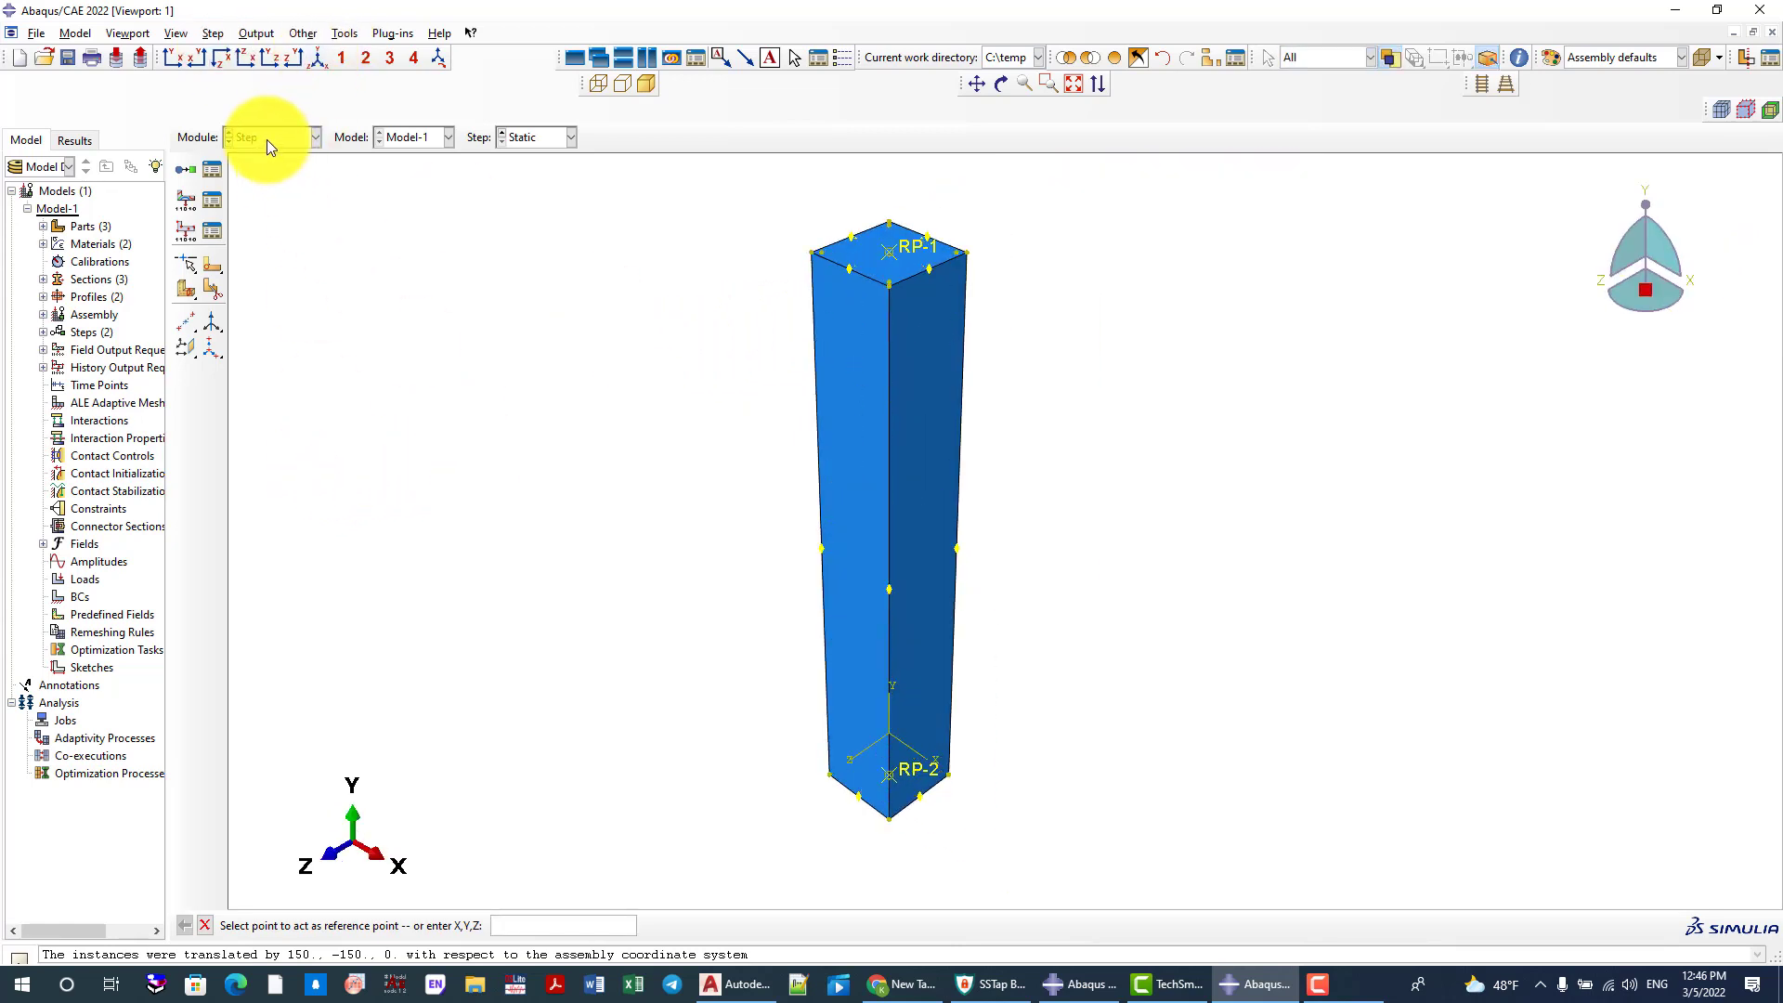
Create a geometry set named Loading that contains the reference point on the column's top face
click(346, 37)
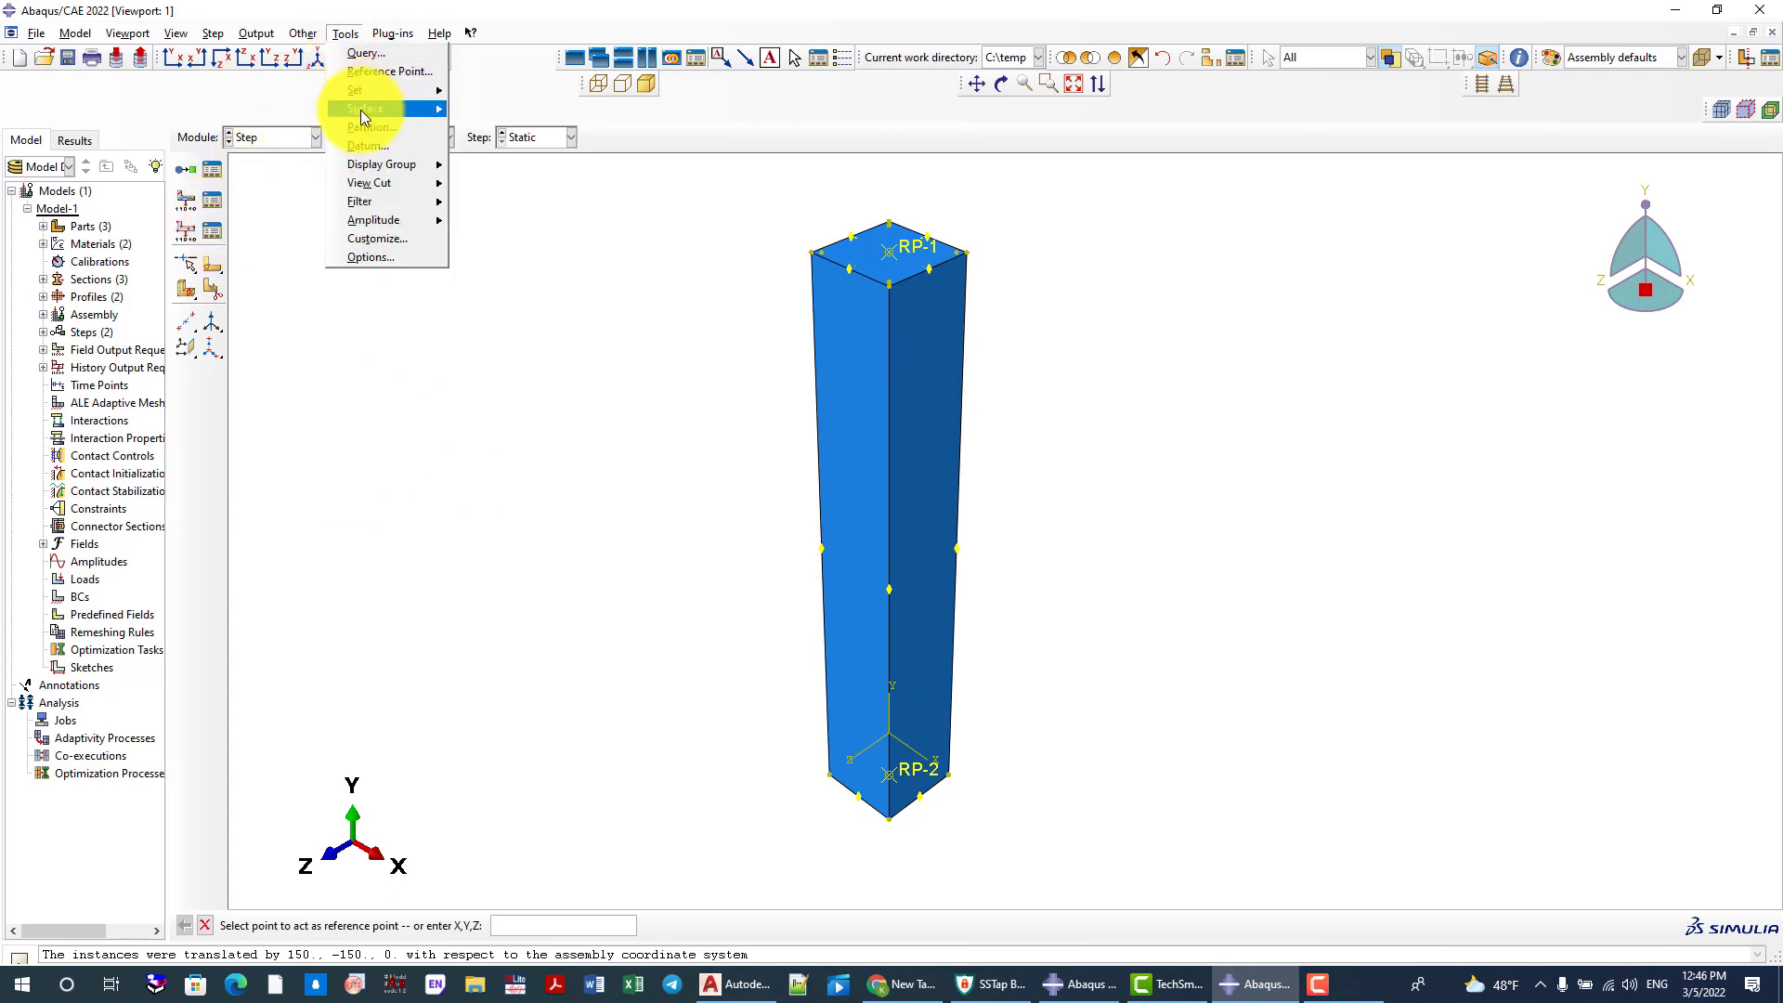
mouse_move(370, 91)
click(492, 112)
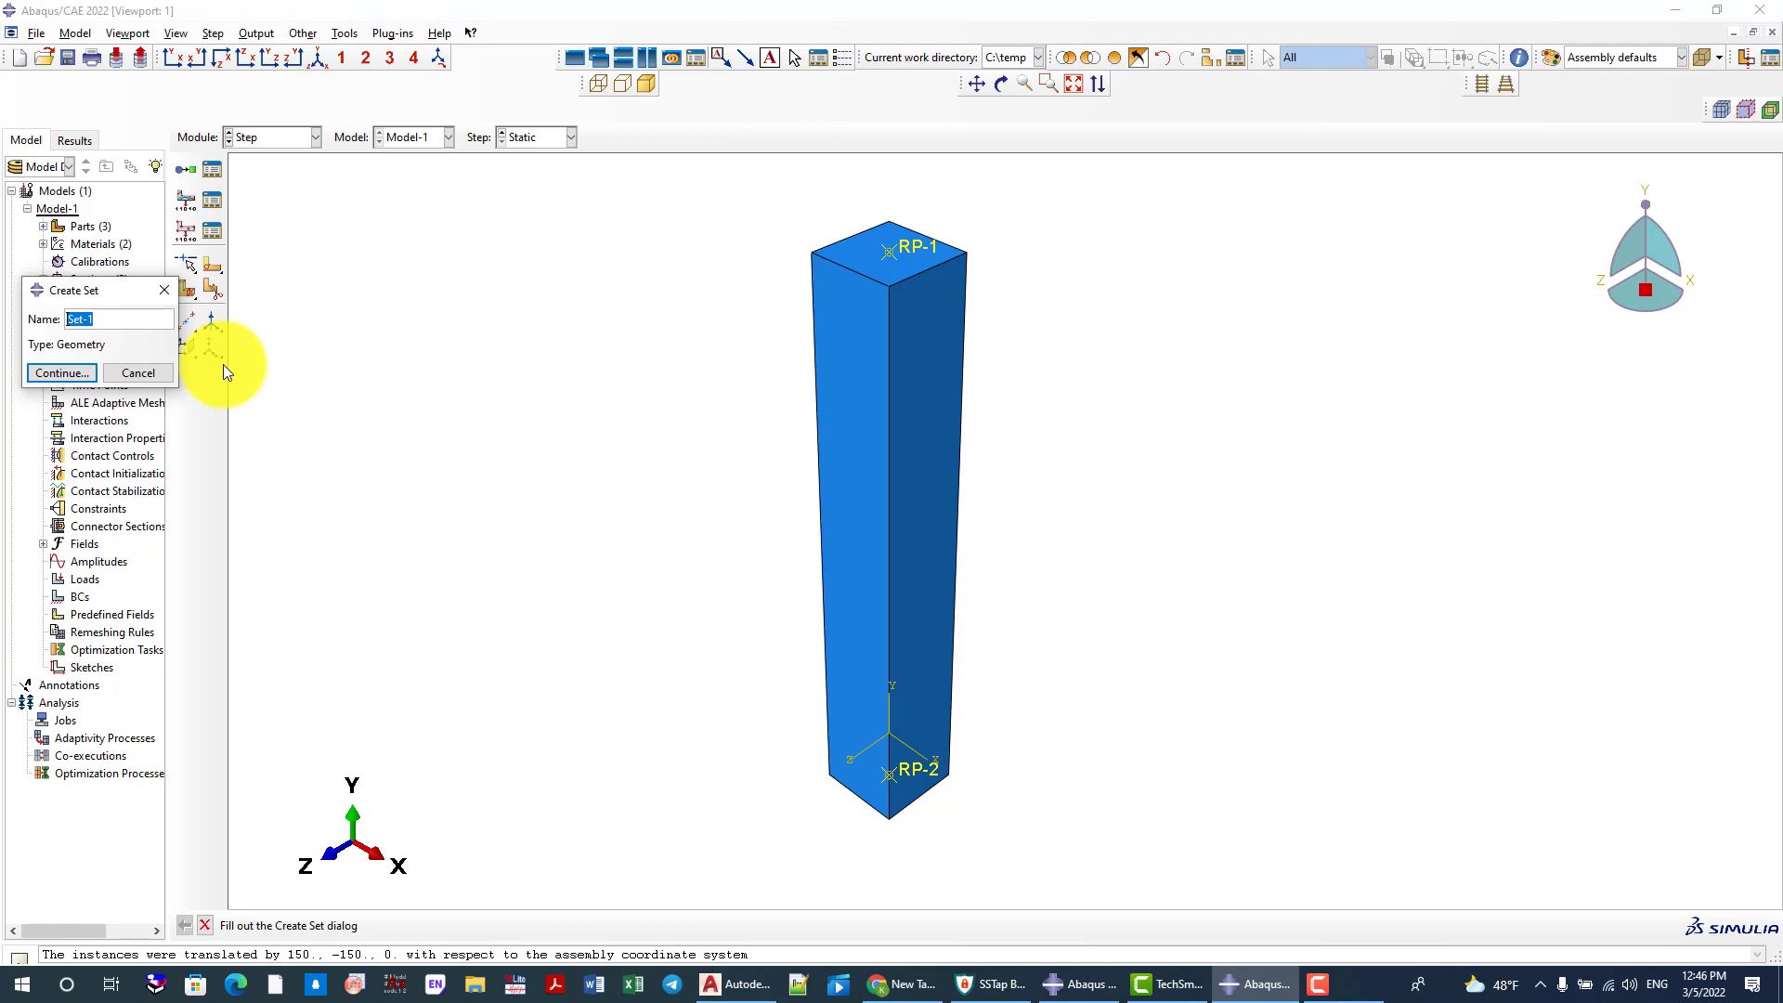
text(Loading)
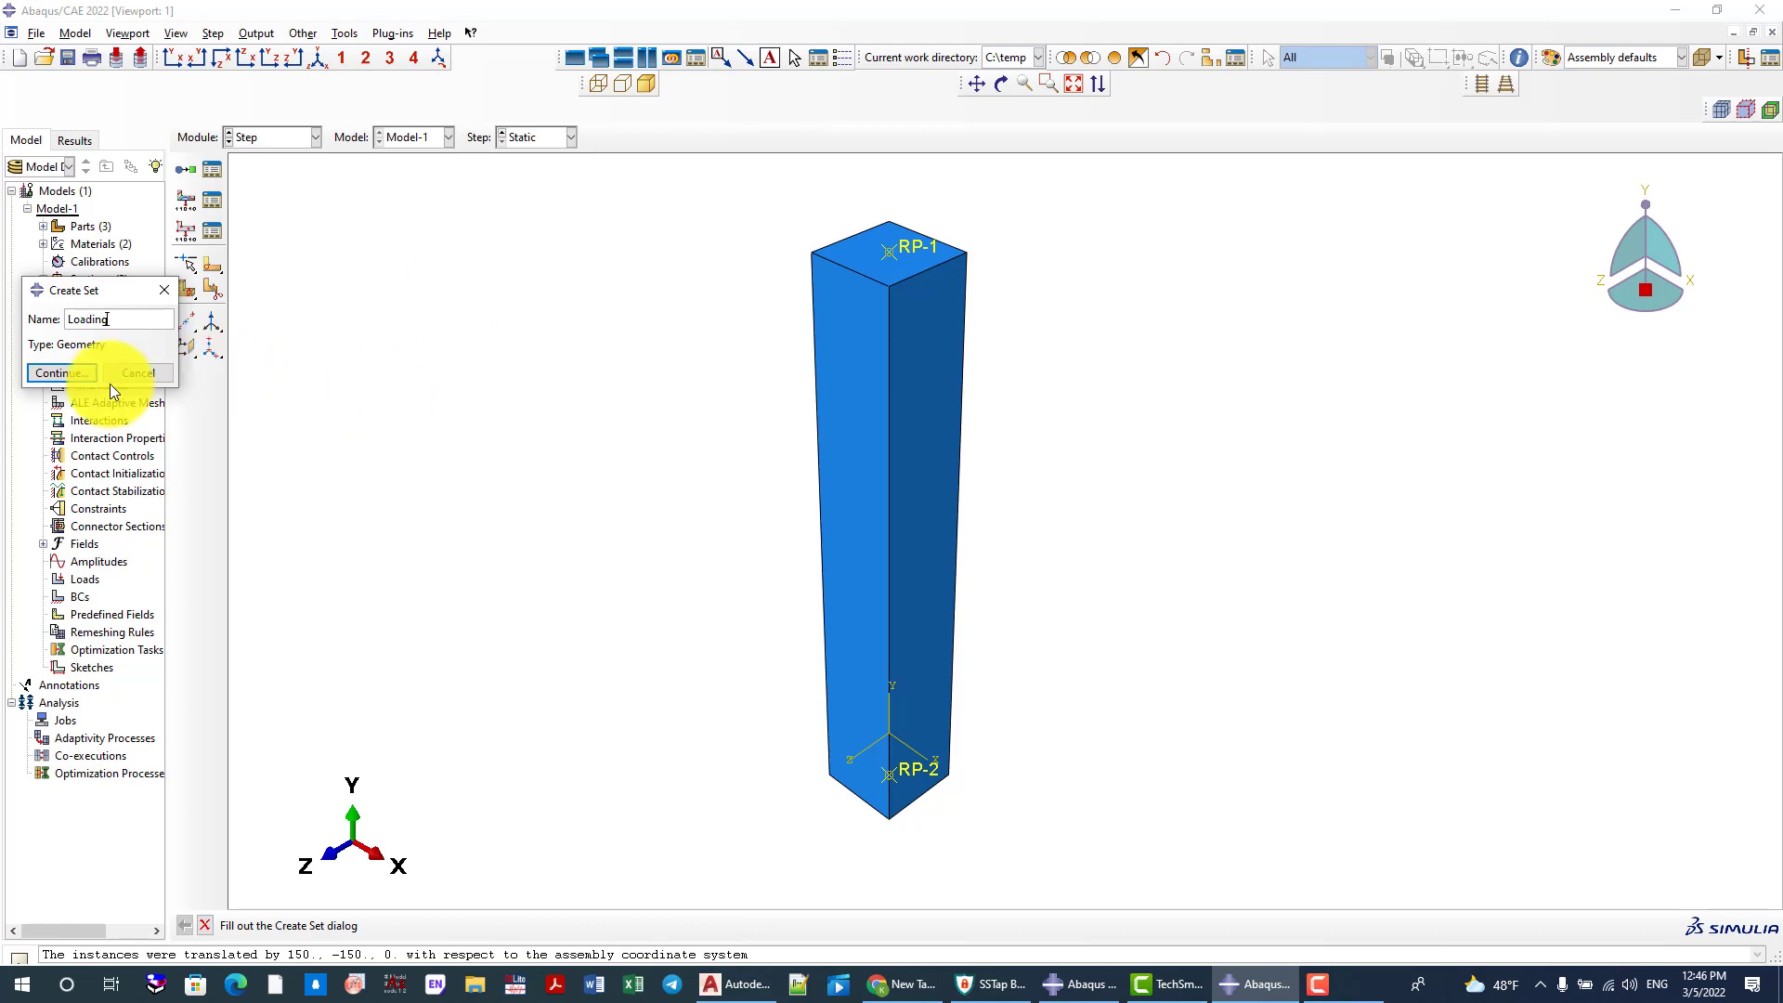
click(74, 374)
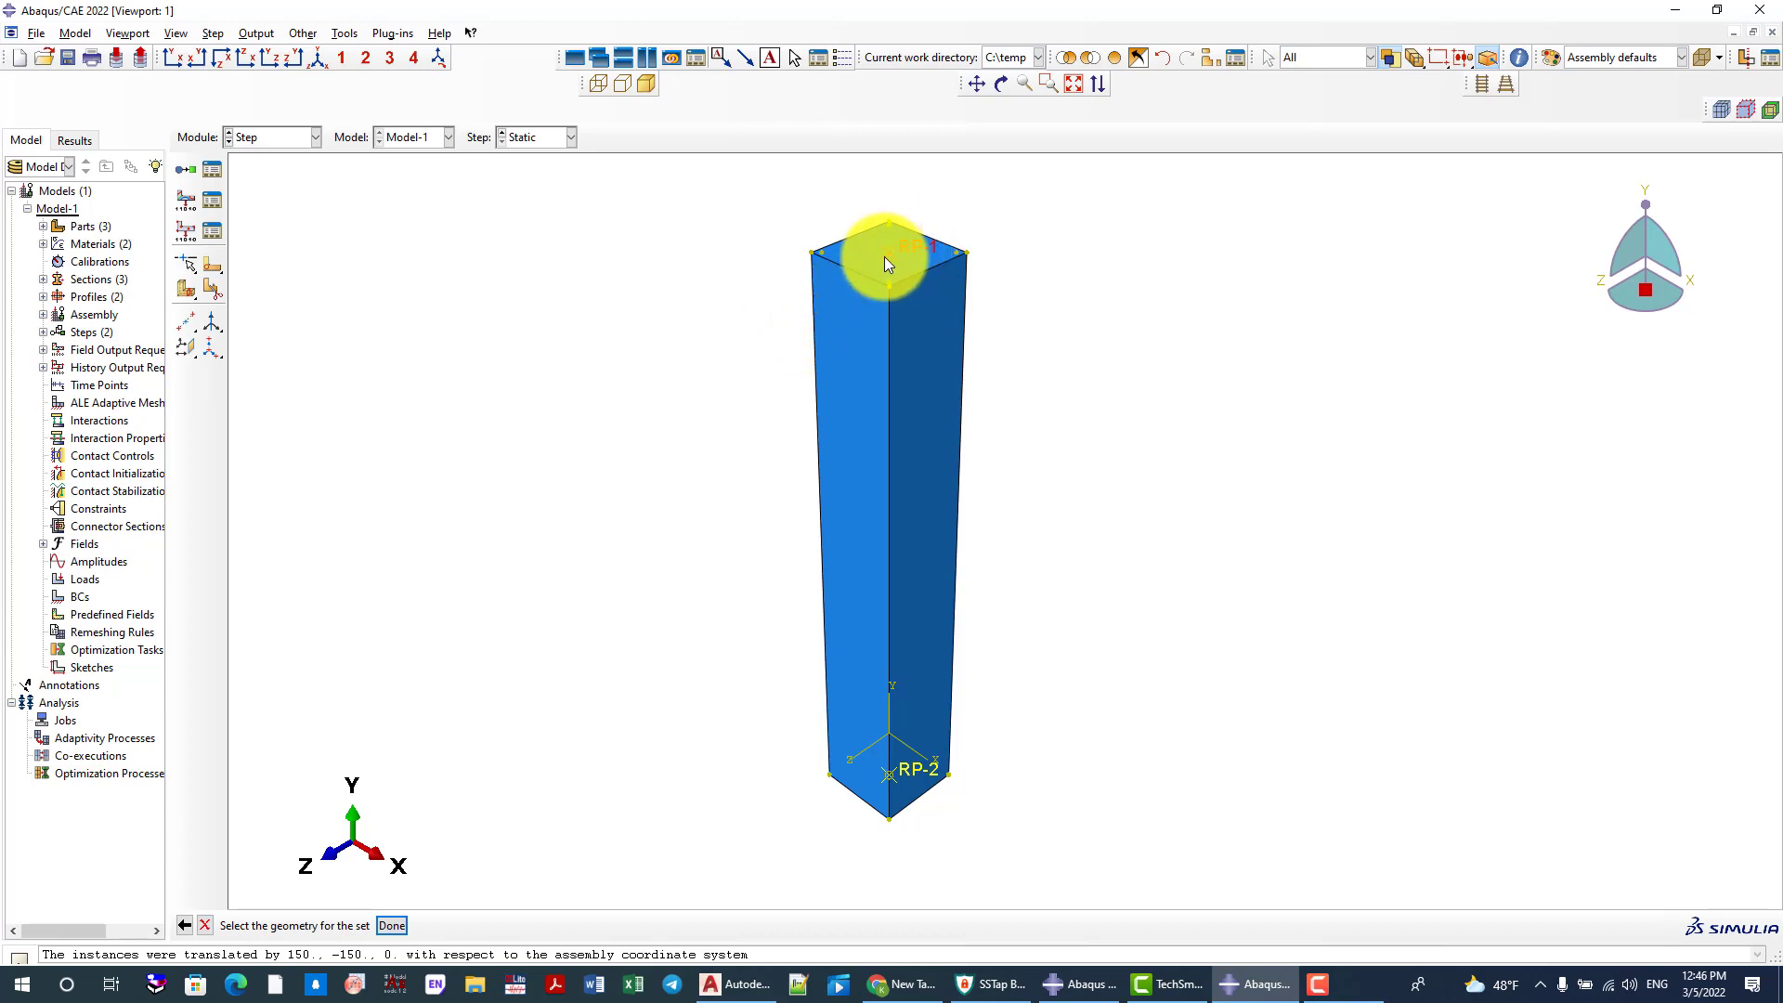
middle_click(700, 346)
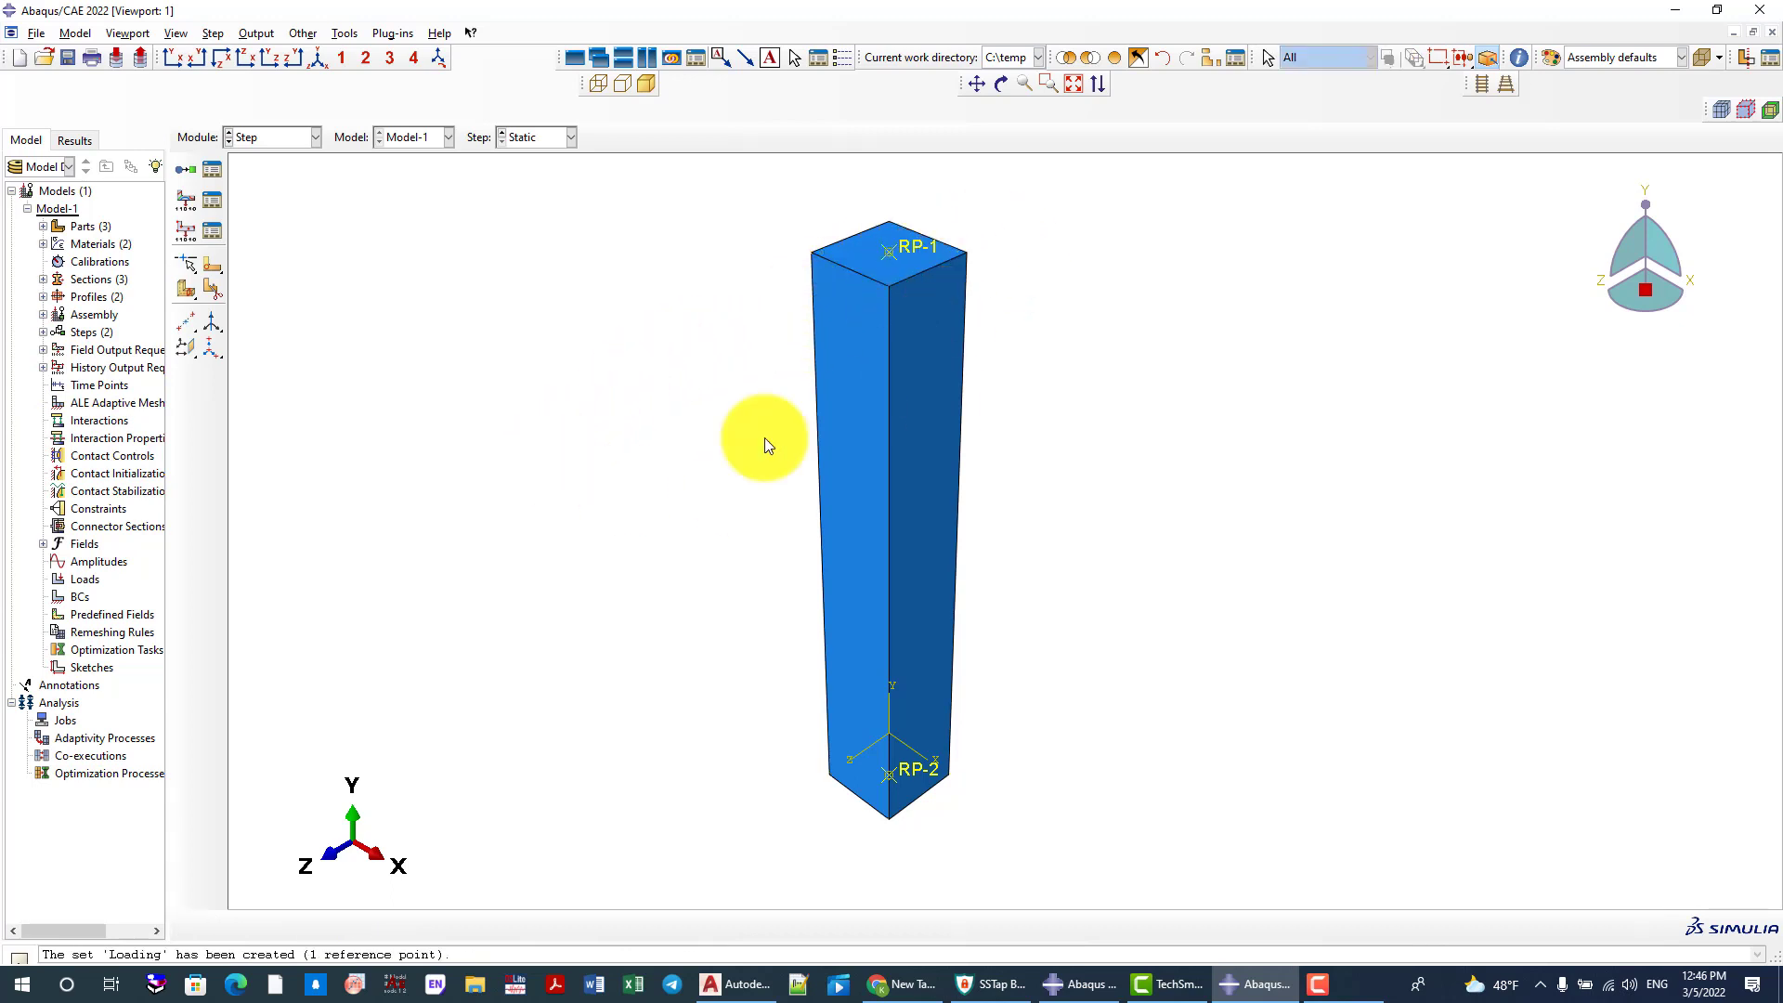
click(215, 232)
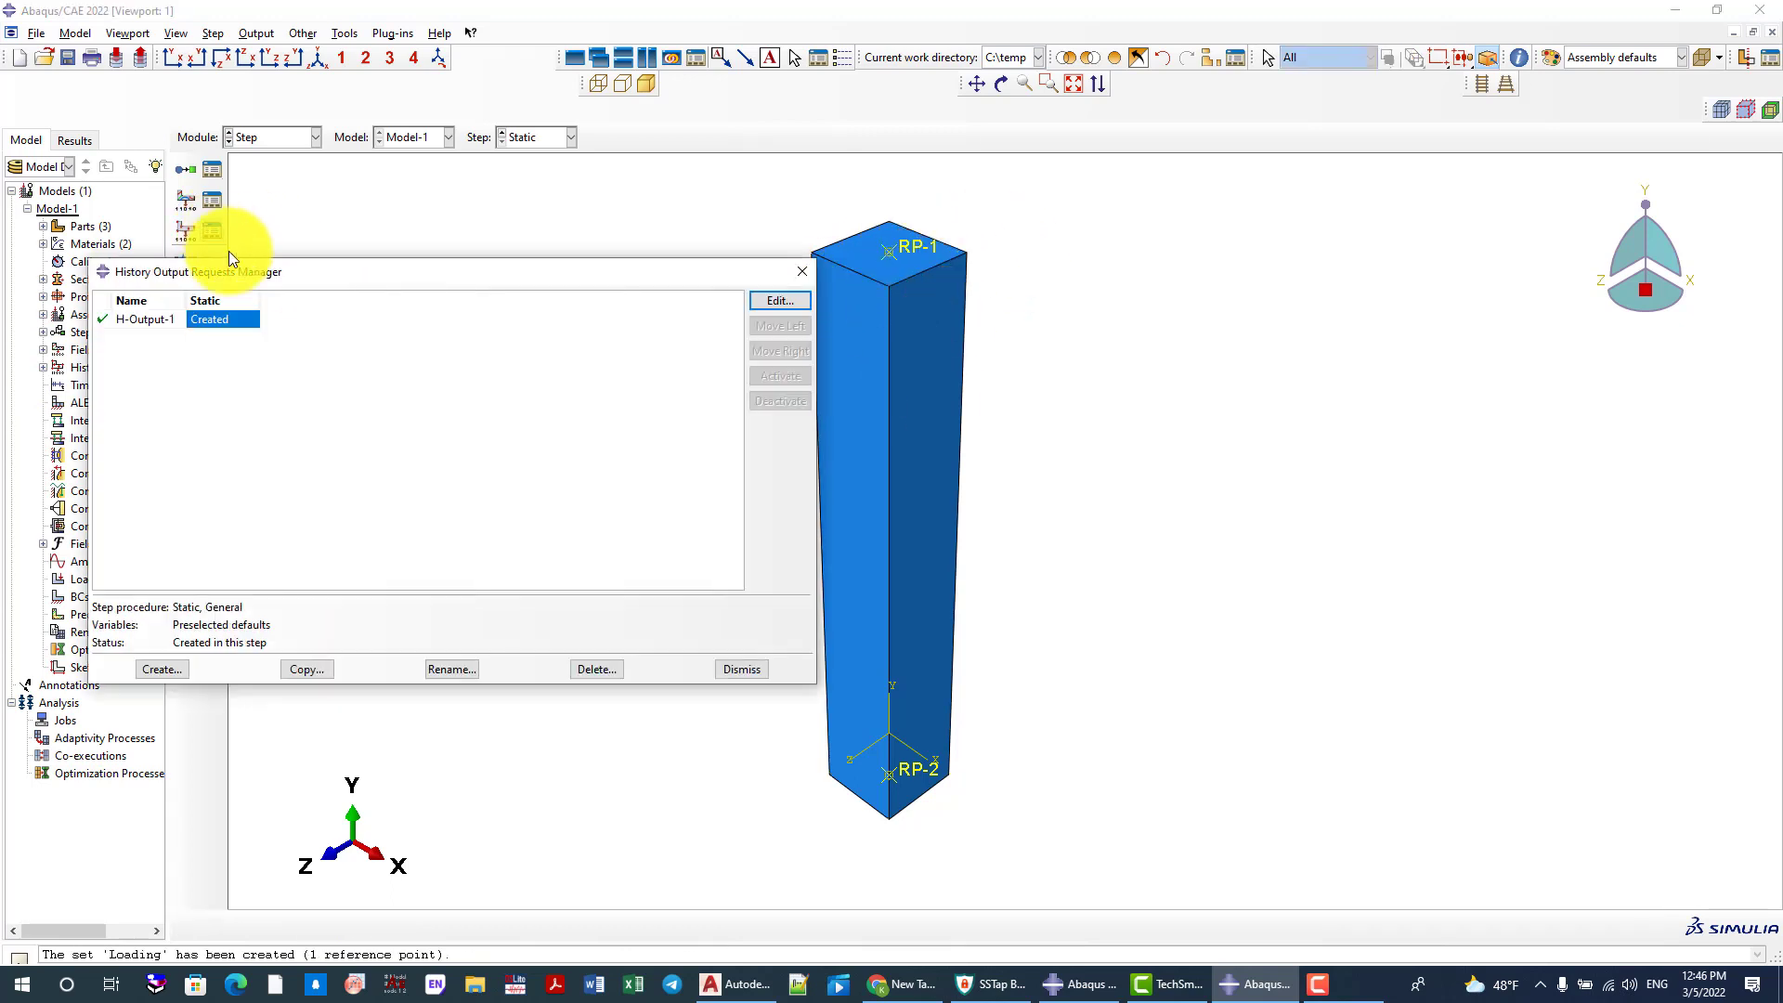
click(777, 300)
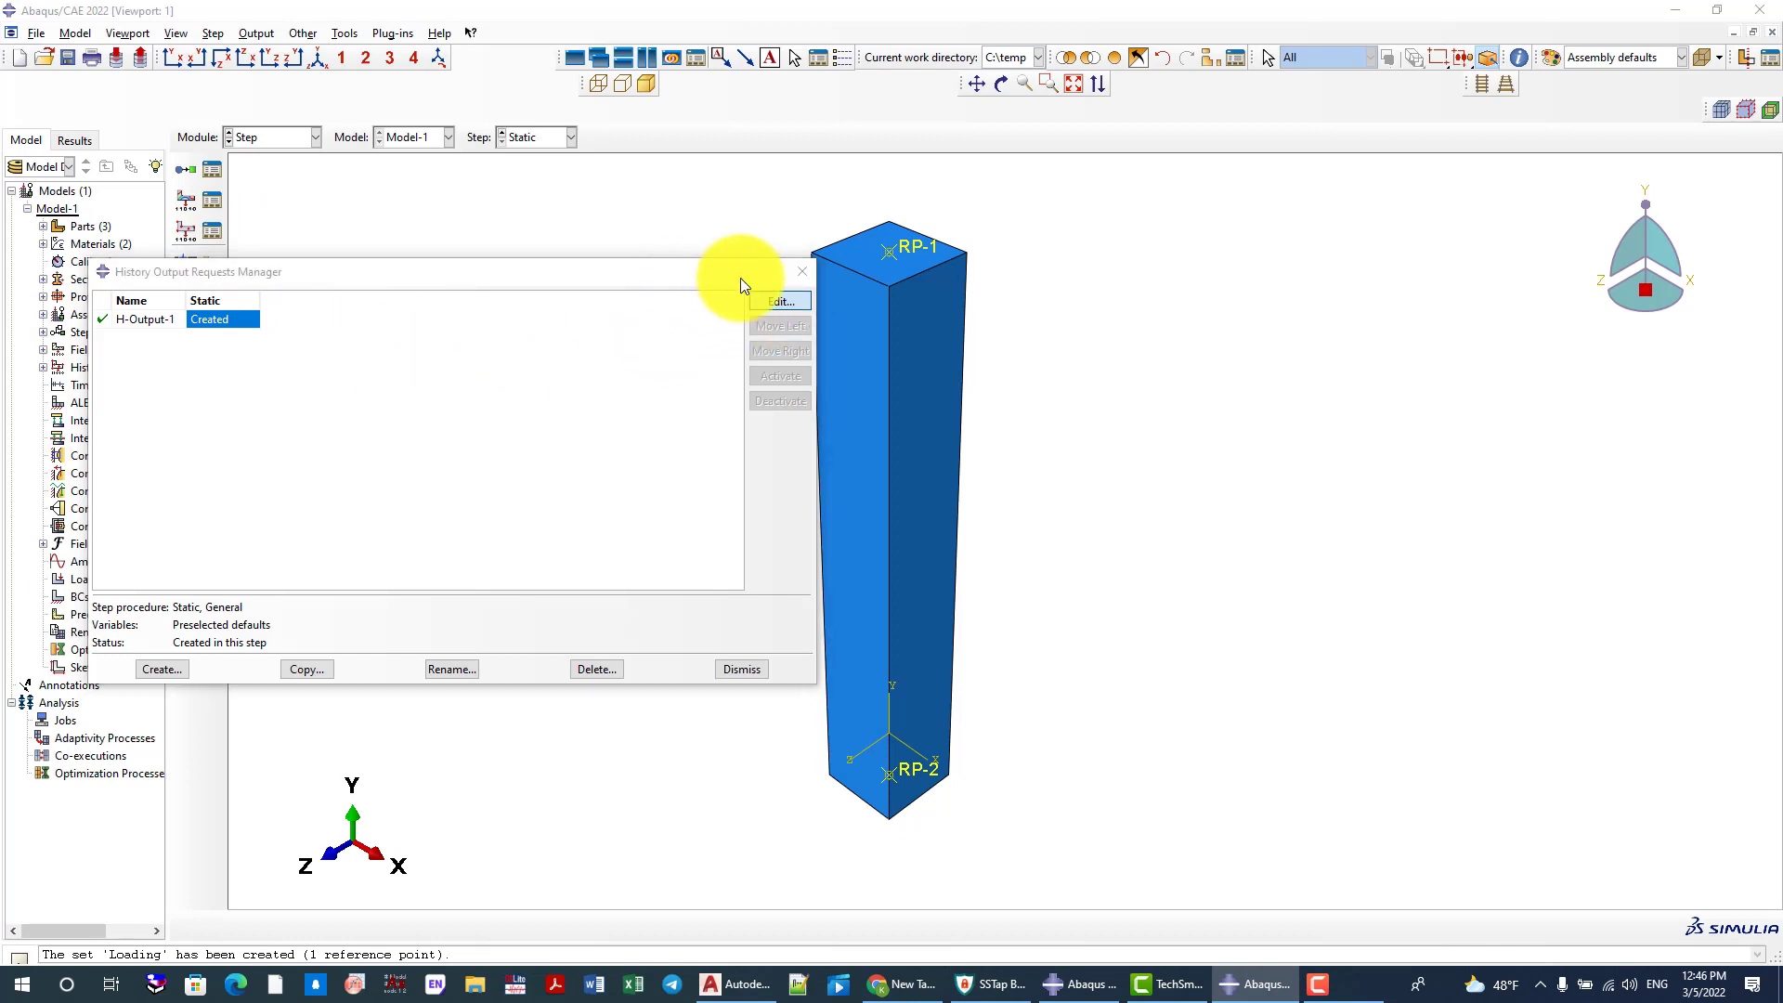
click(607, 167)
click(801, 271)
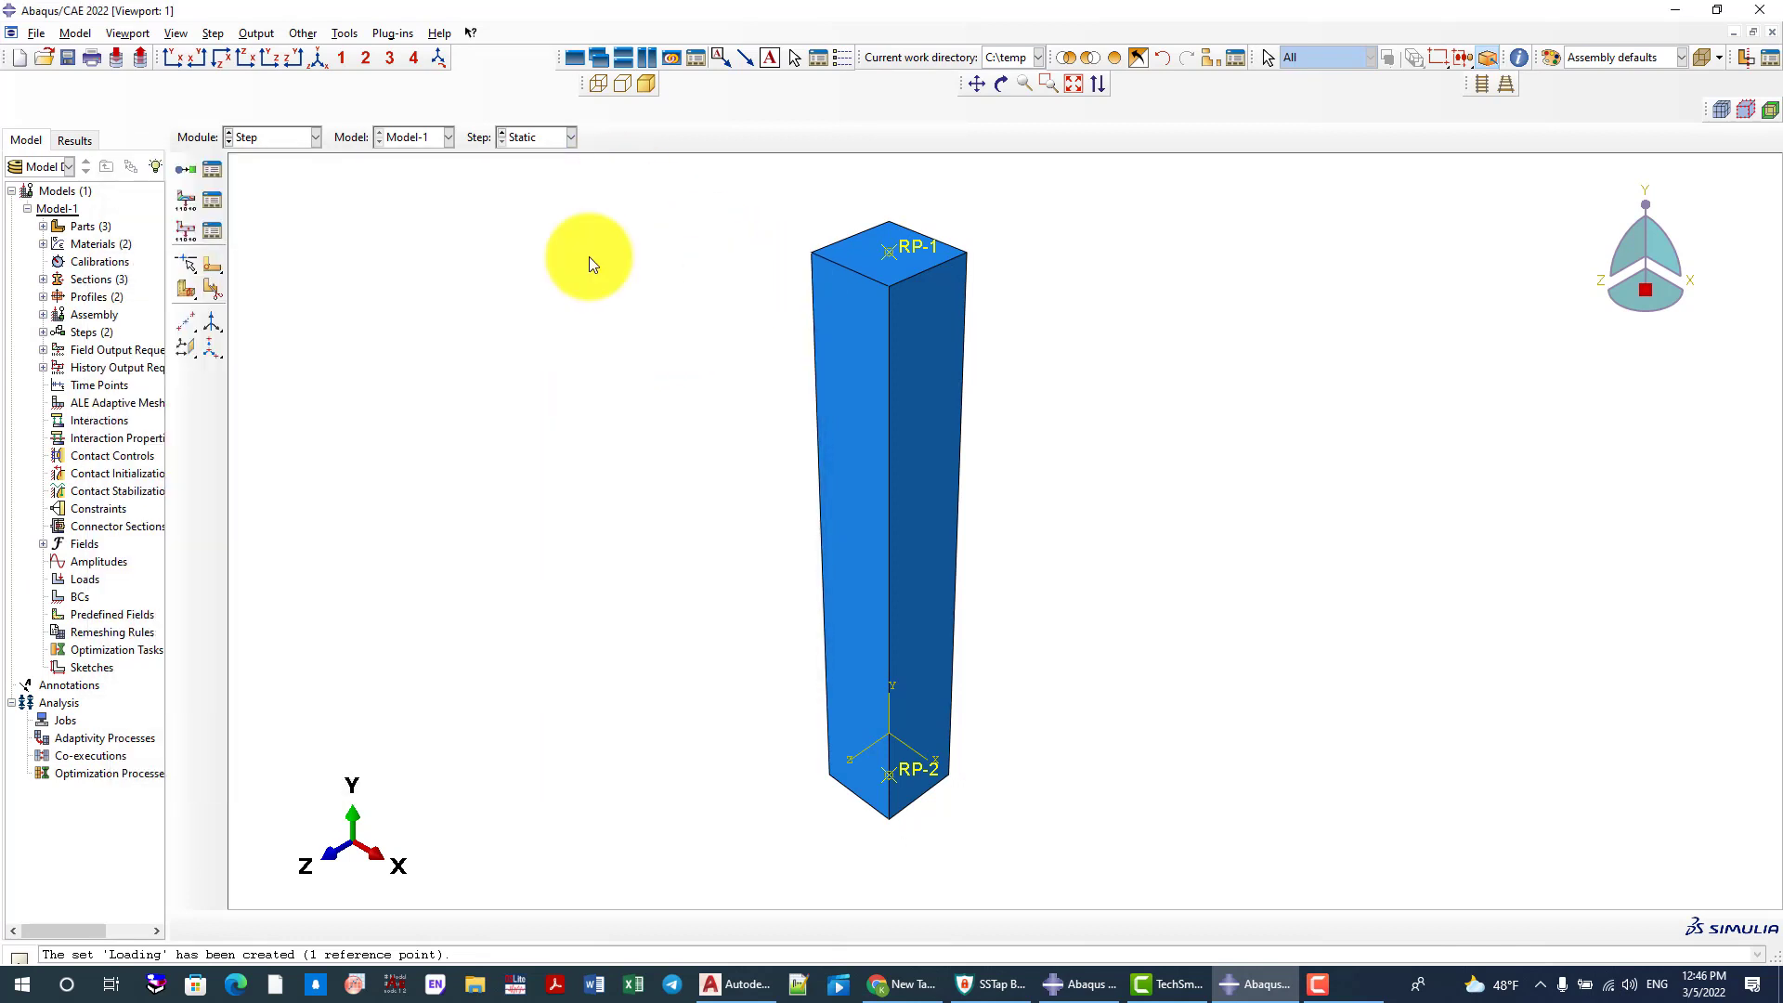
Edit field output request F-Output-1 to include compressive damage (DAMAGEC) and tensile damage (DAMAGET) from the Failure/Fracture variables
click(206, 200)
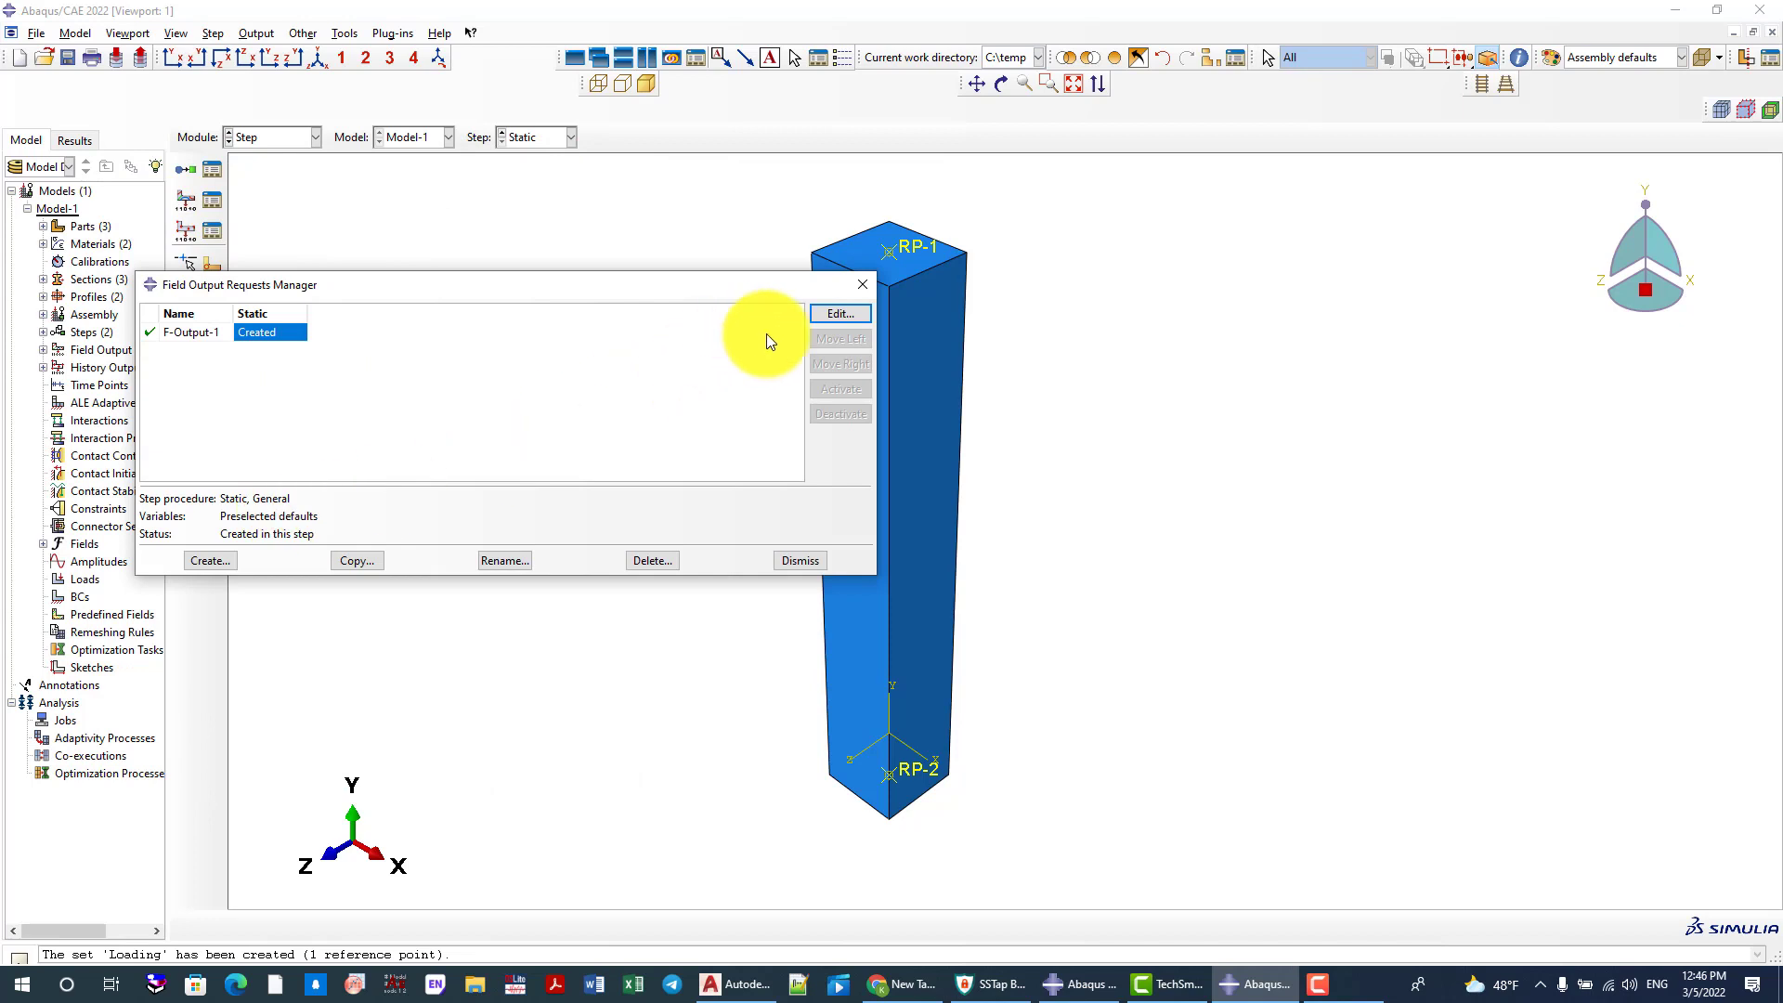
click(822, 315)
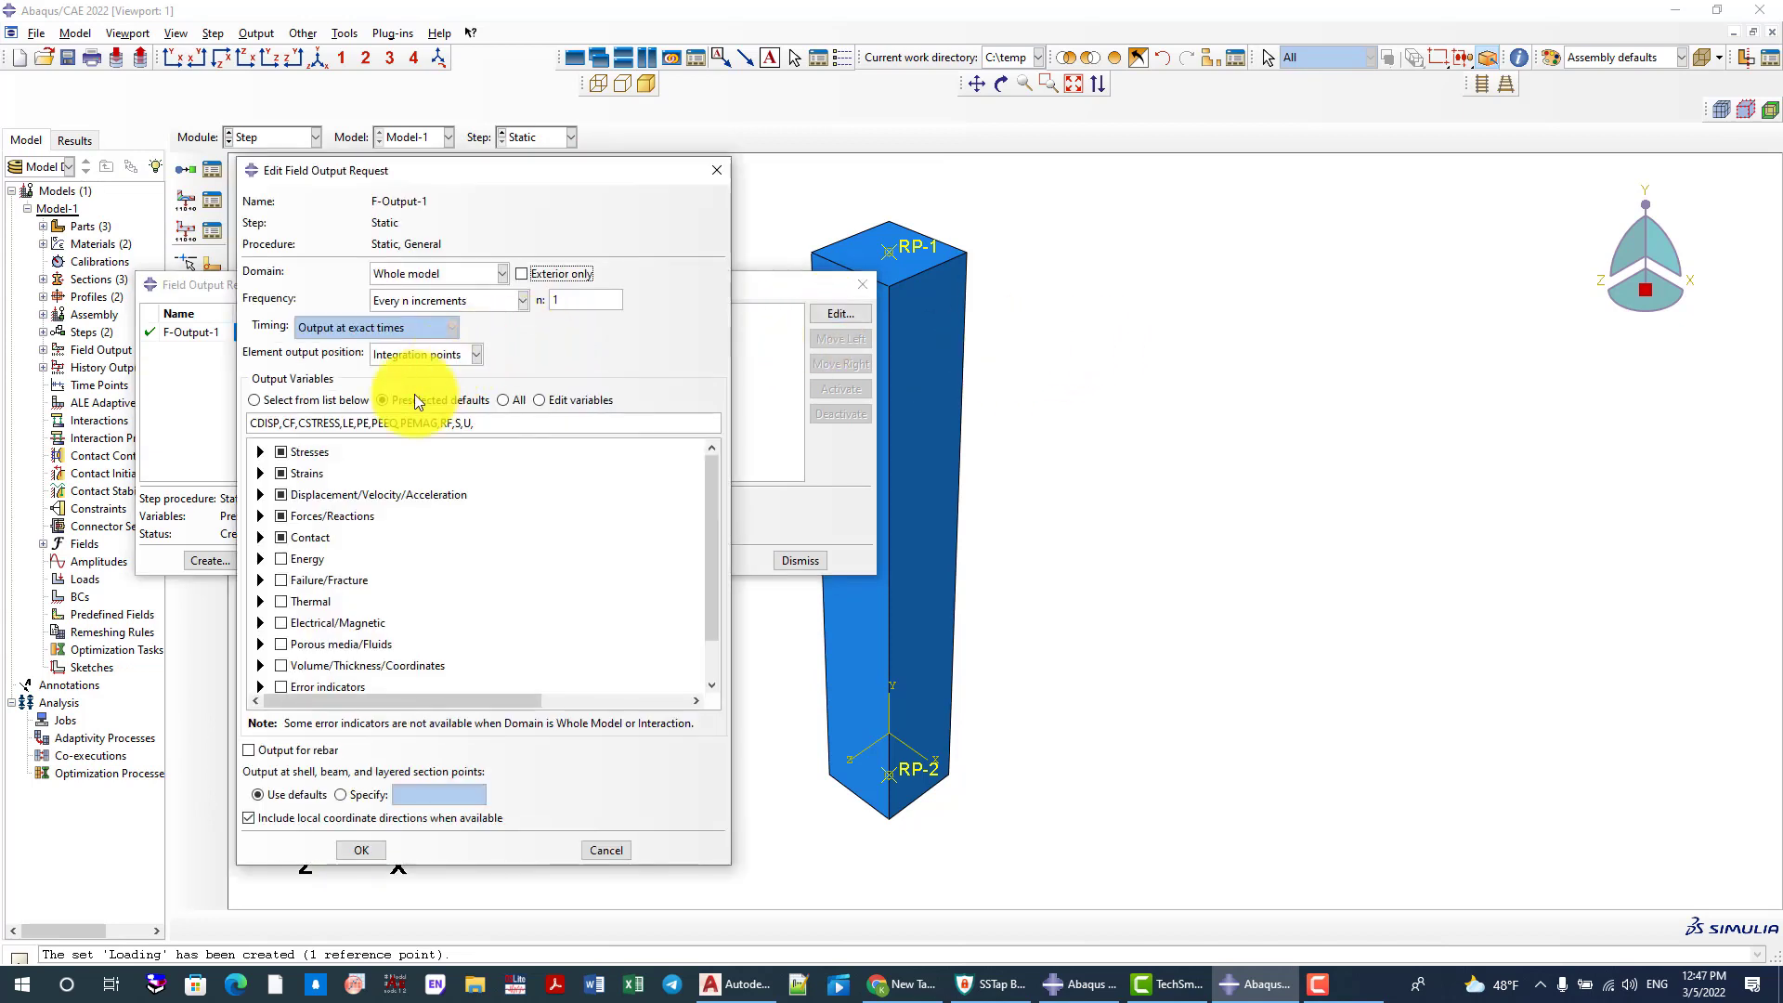
scroll(312, 504, down, 1)
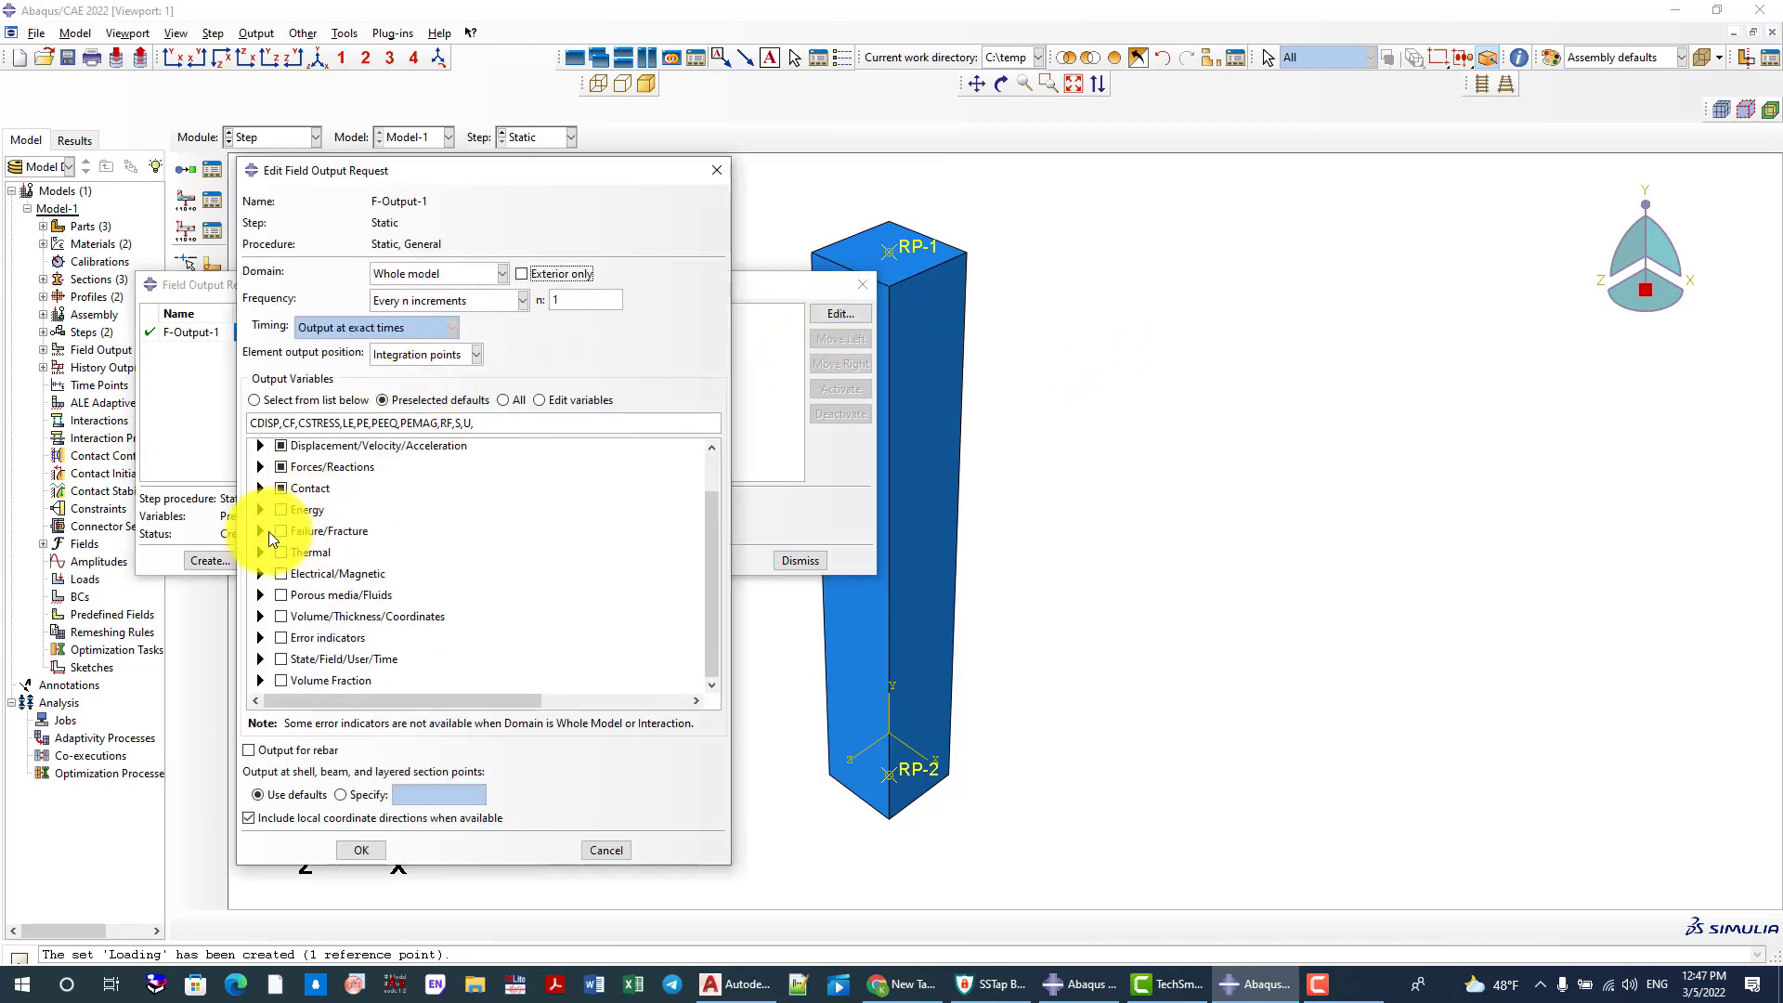
click(260, 530)
click(302, 549)
click(302, 566)
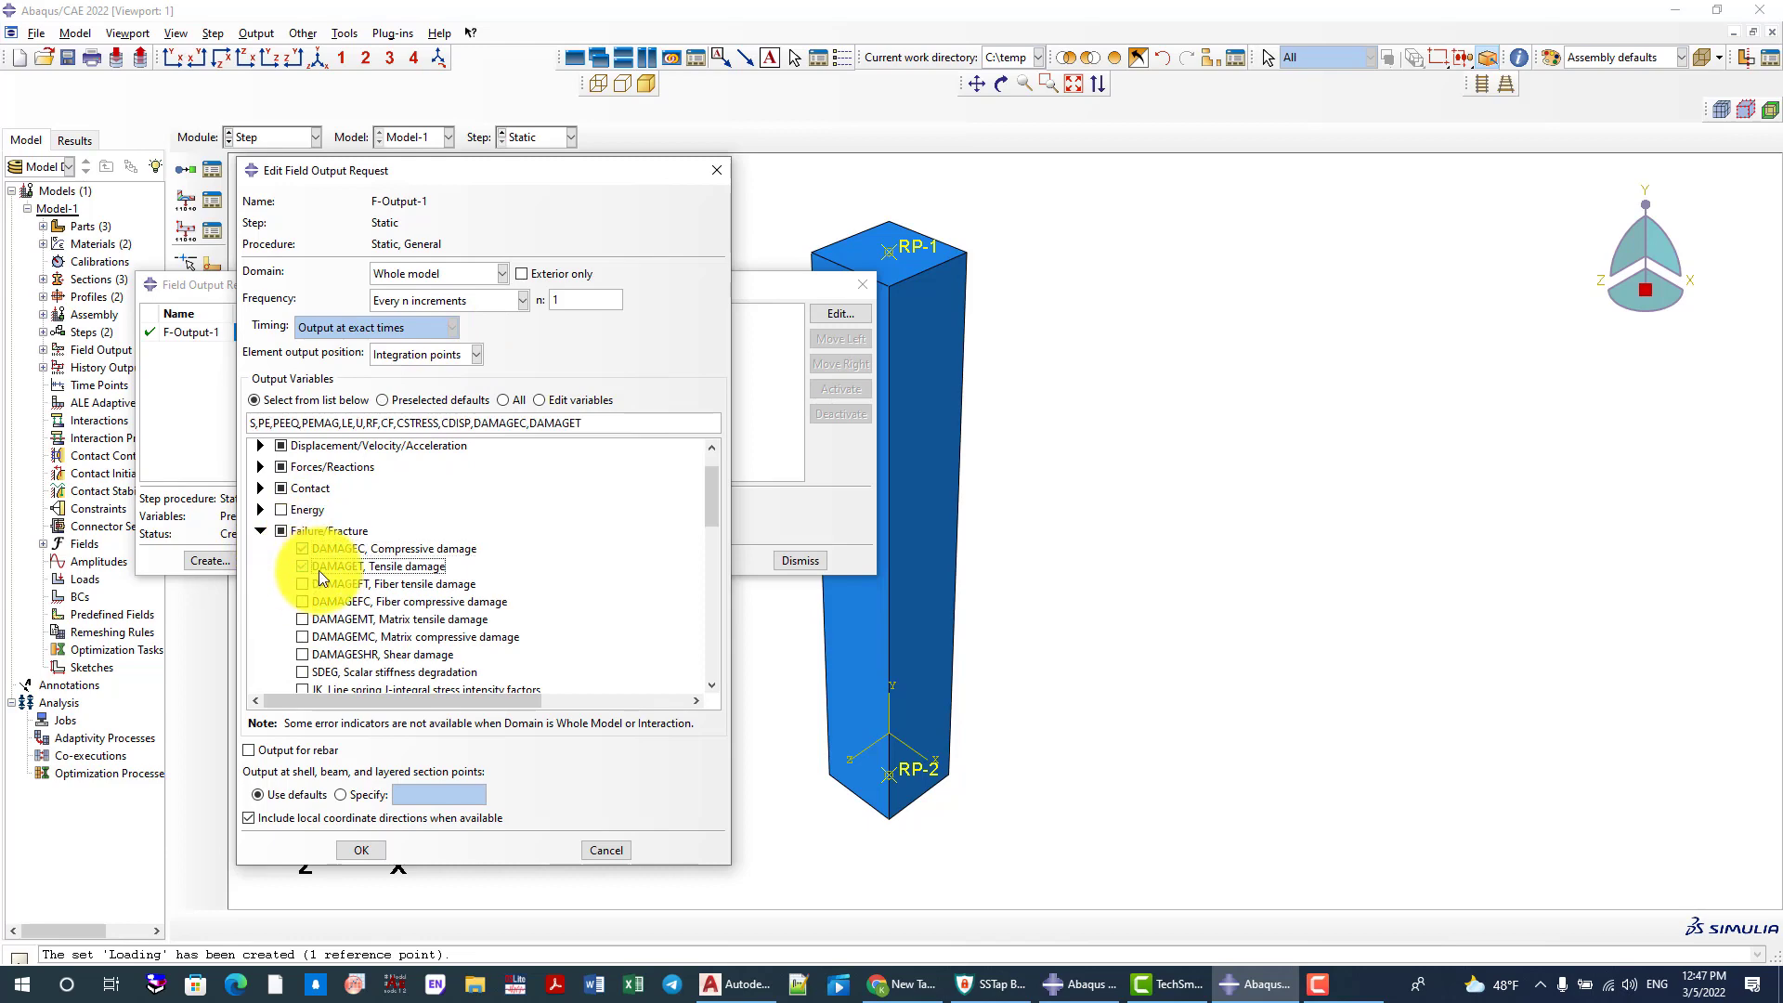
Add the CSDMG variable, scalar stiffness degradation for cohesive surfaces, to the field output request
scroll(398, 566, down, 5)
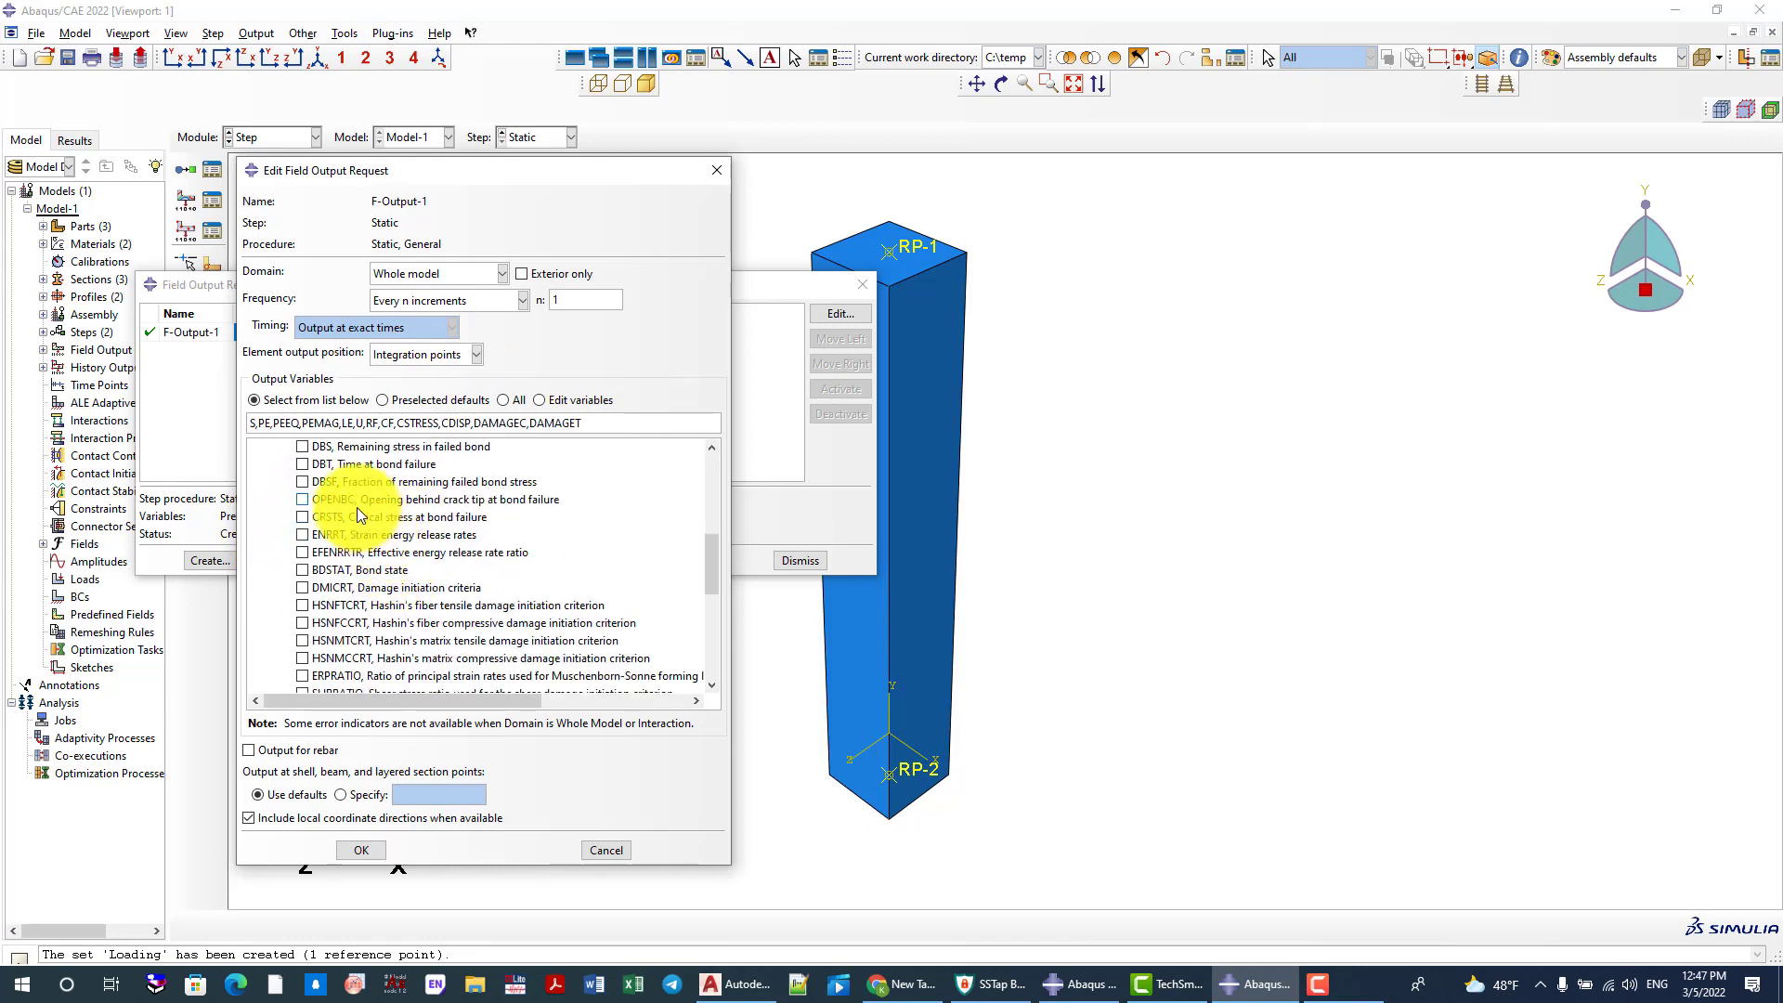
scroll(376, 584, down, 3)
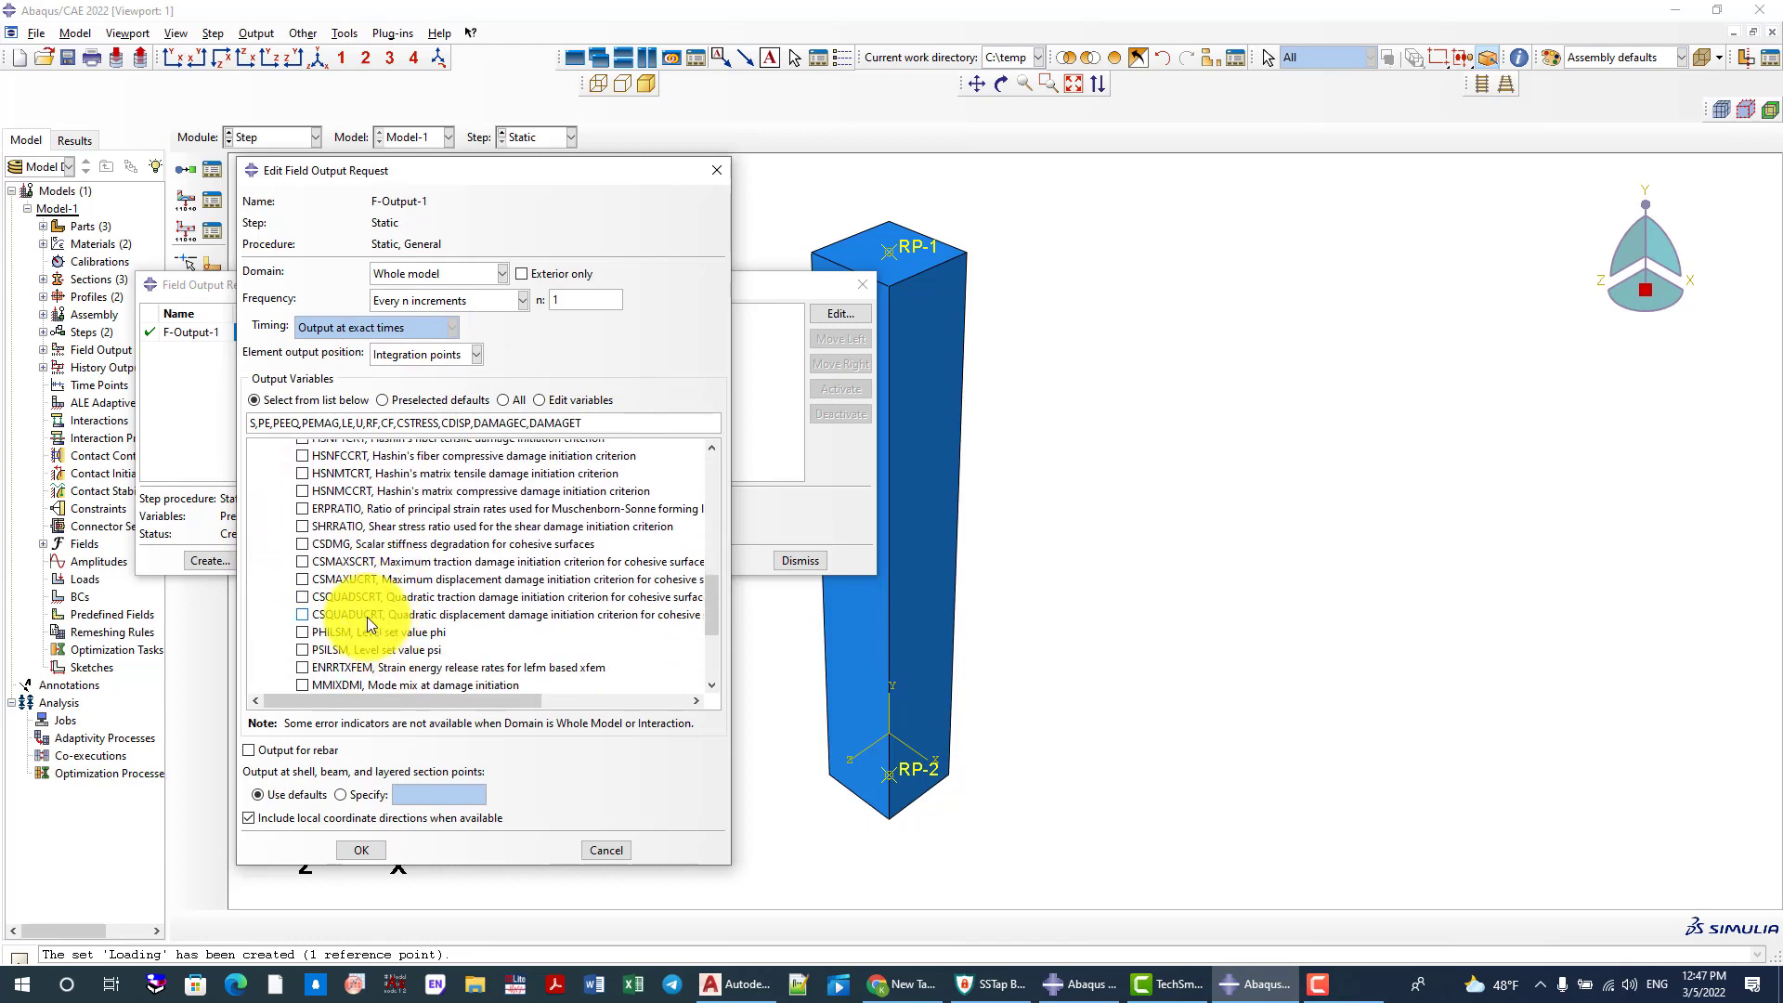
scroll(366, 617, up, 2)
scroll(349, 604, up, 2)
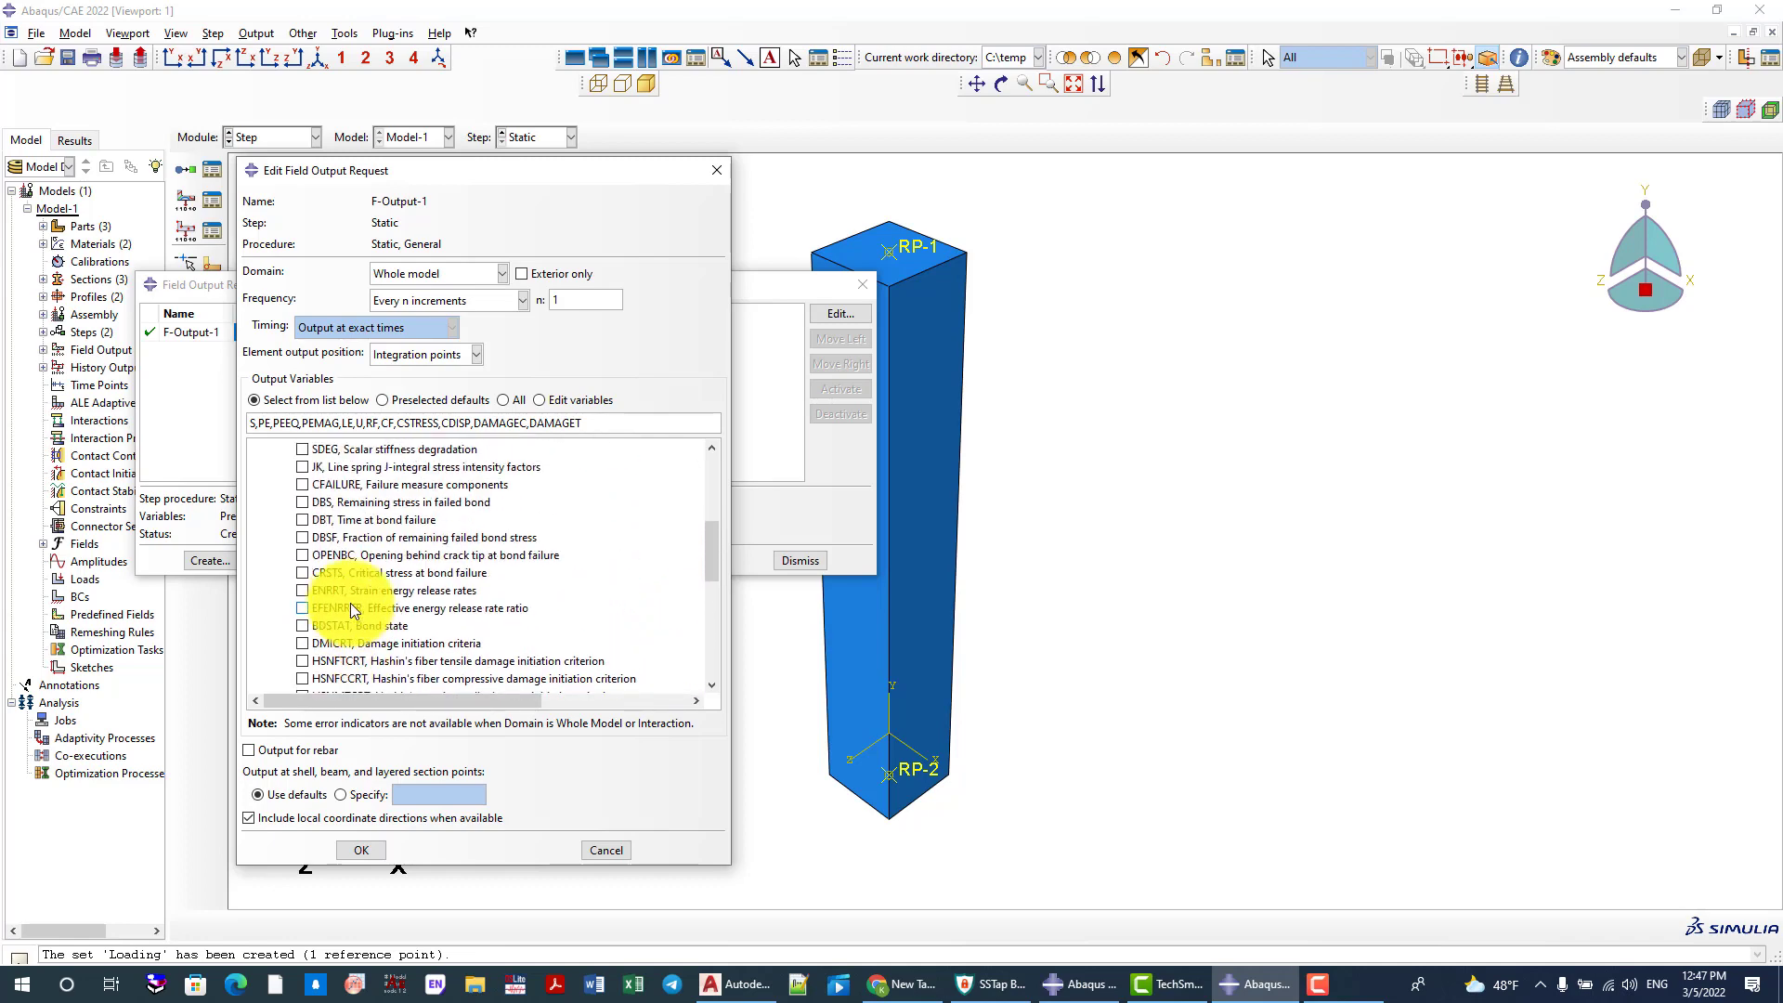
scroll(349, 603, down, 4)
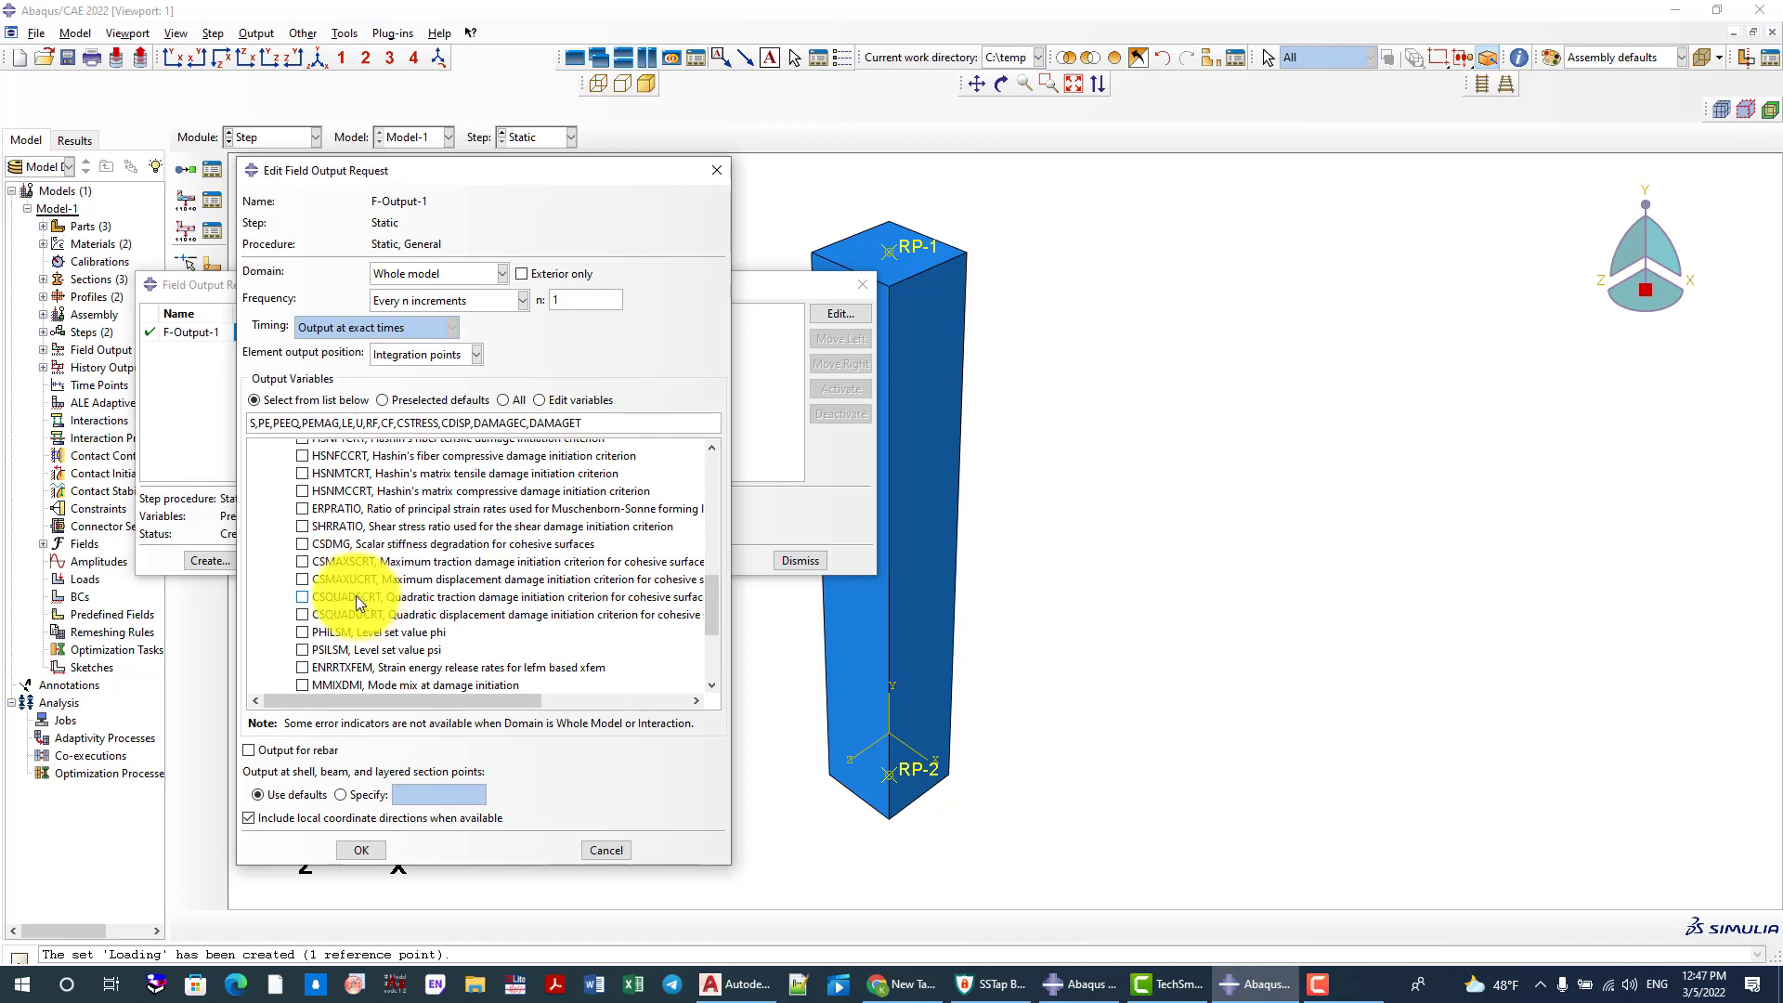
click(302, 543)
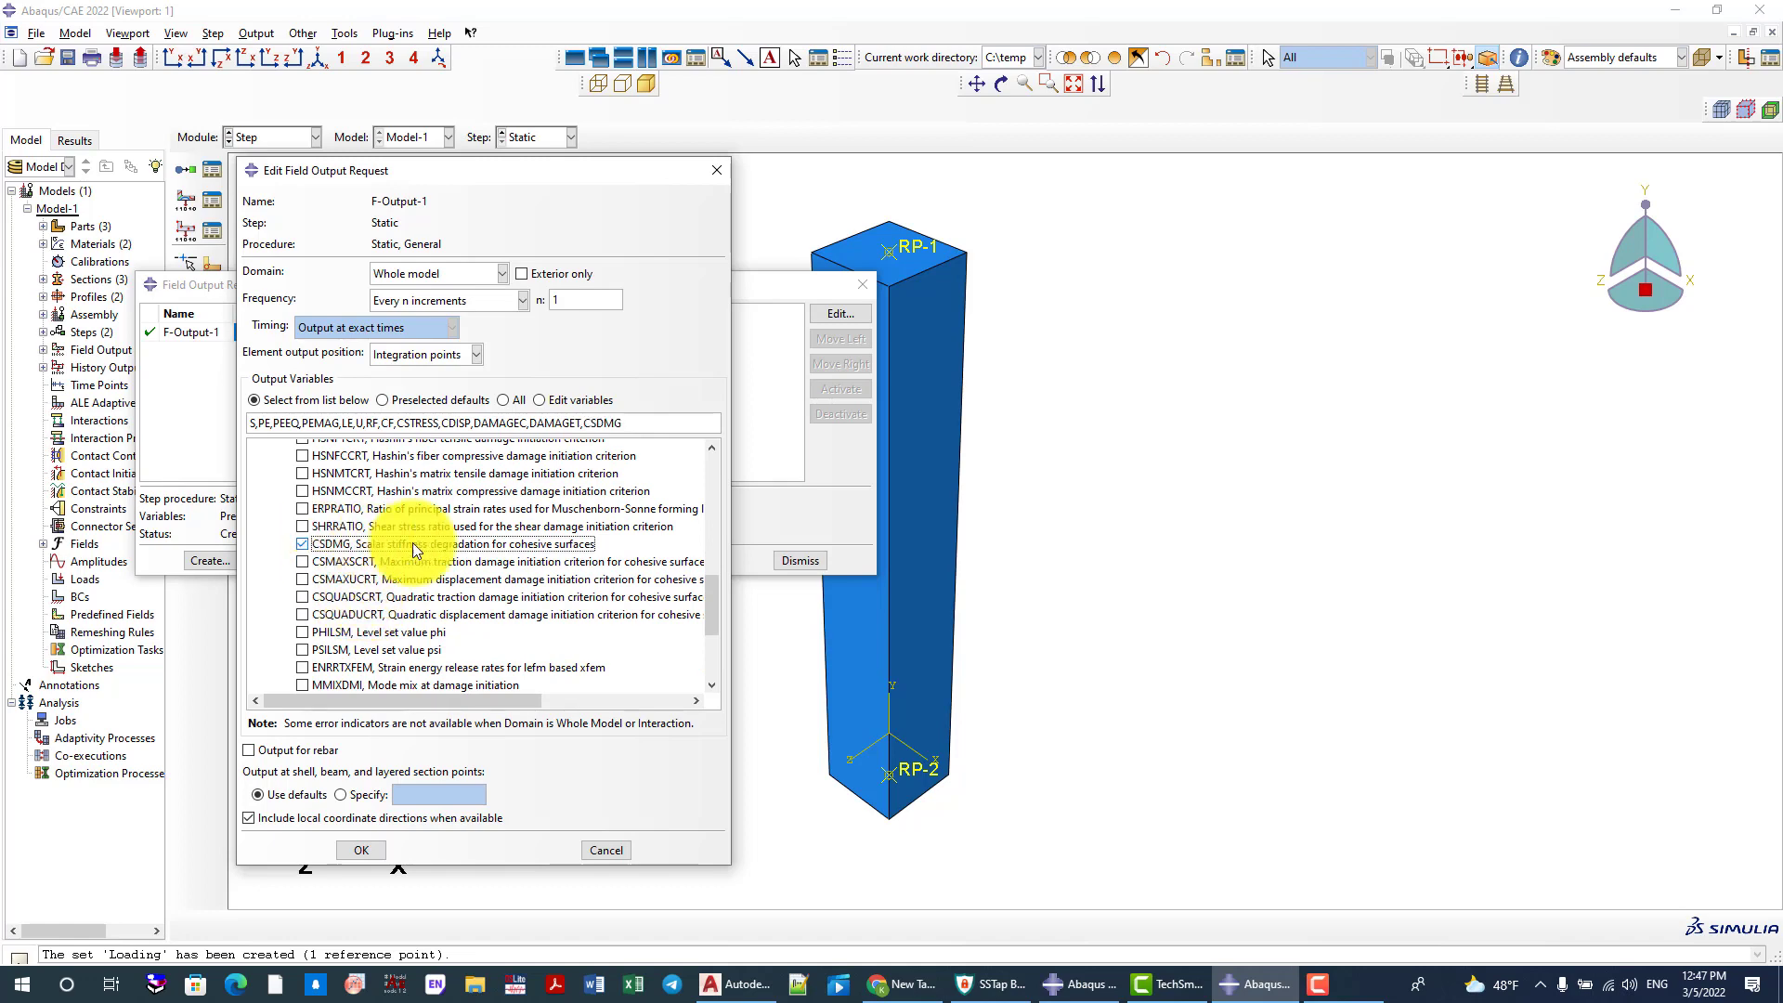
Add the STATUS variable from the State/Field/User/Time group to the field output request
scroll(360, 520, down, 3)
scroll(357, 529, down, 1)
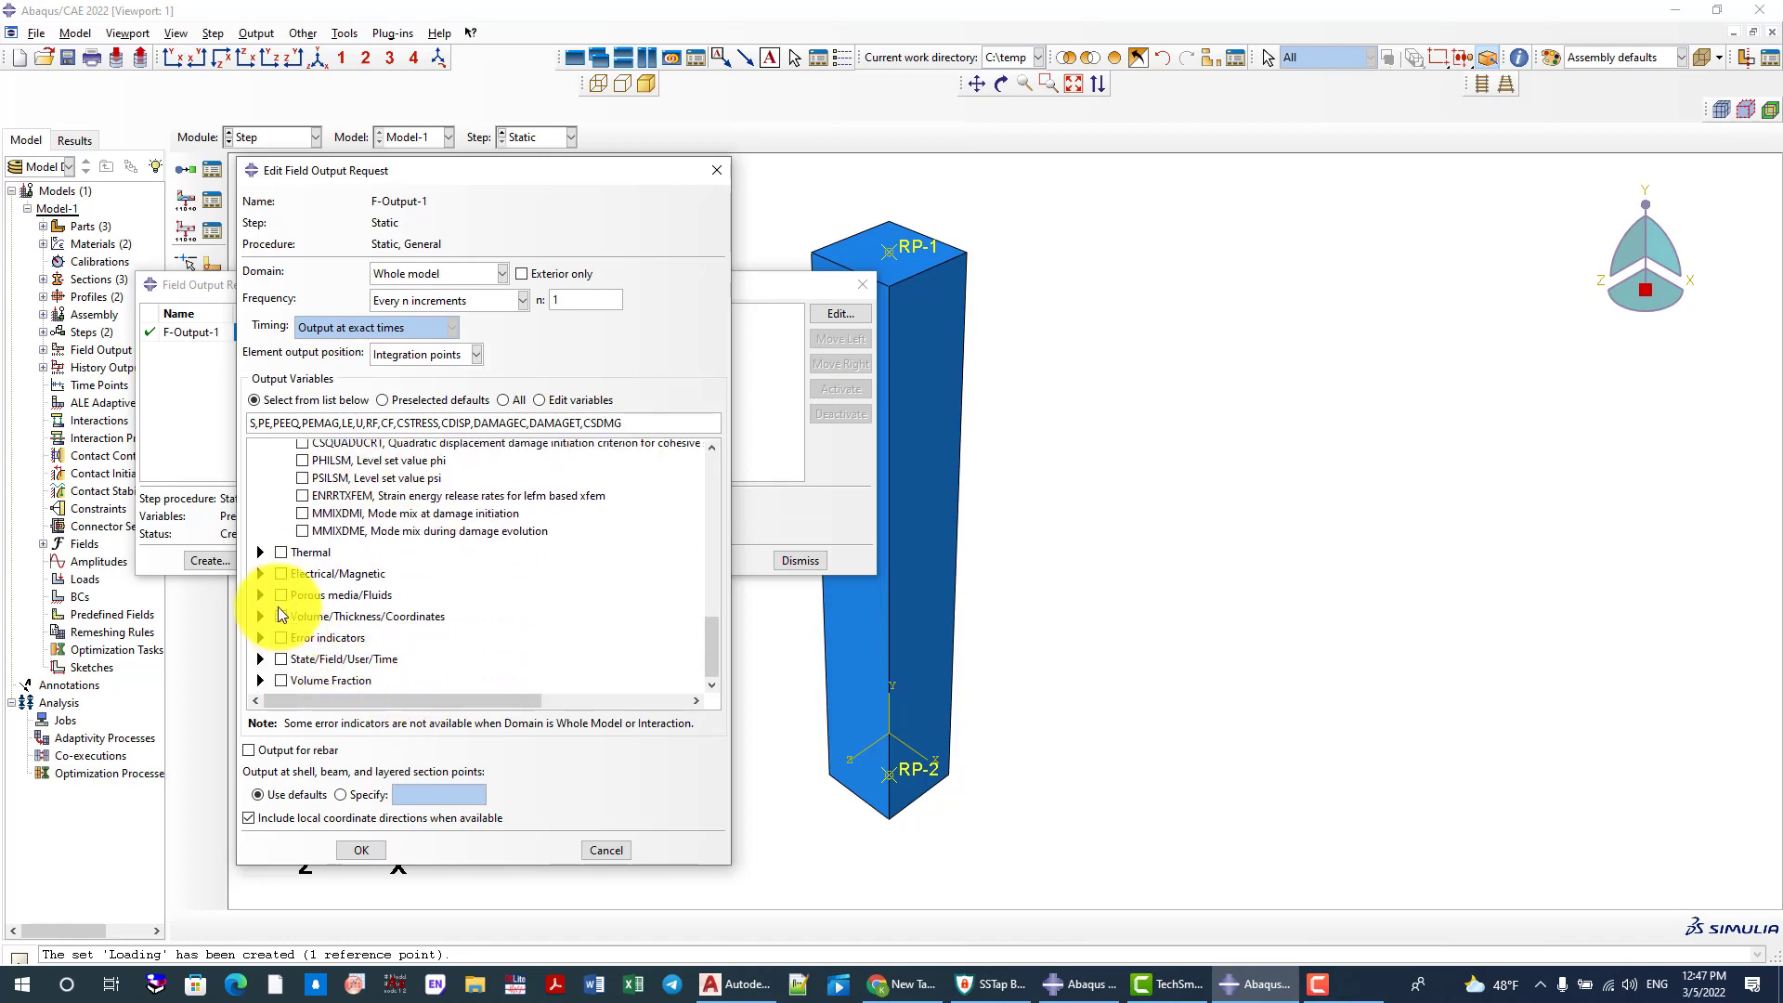
click(261, 659)
scroll(404, 620, down, 3)
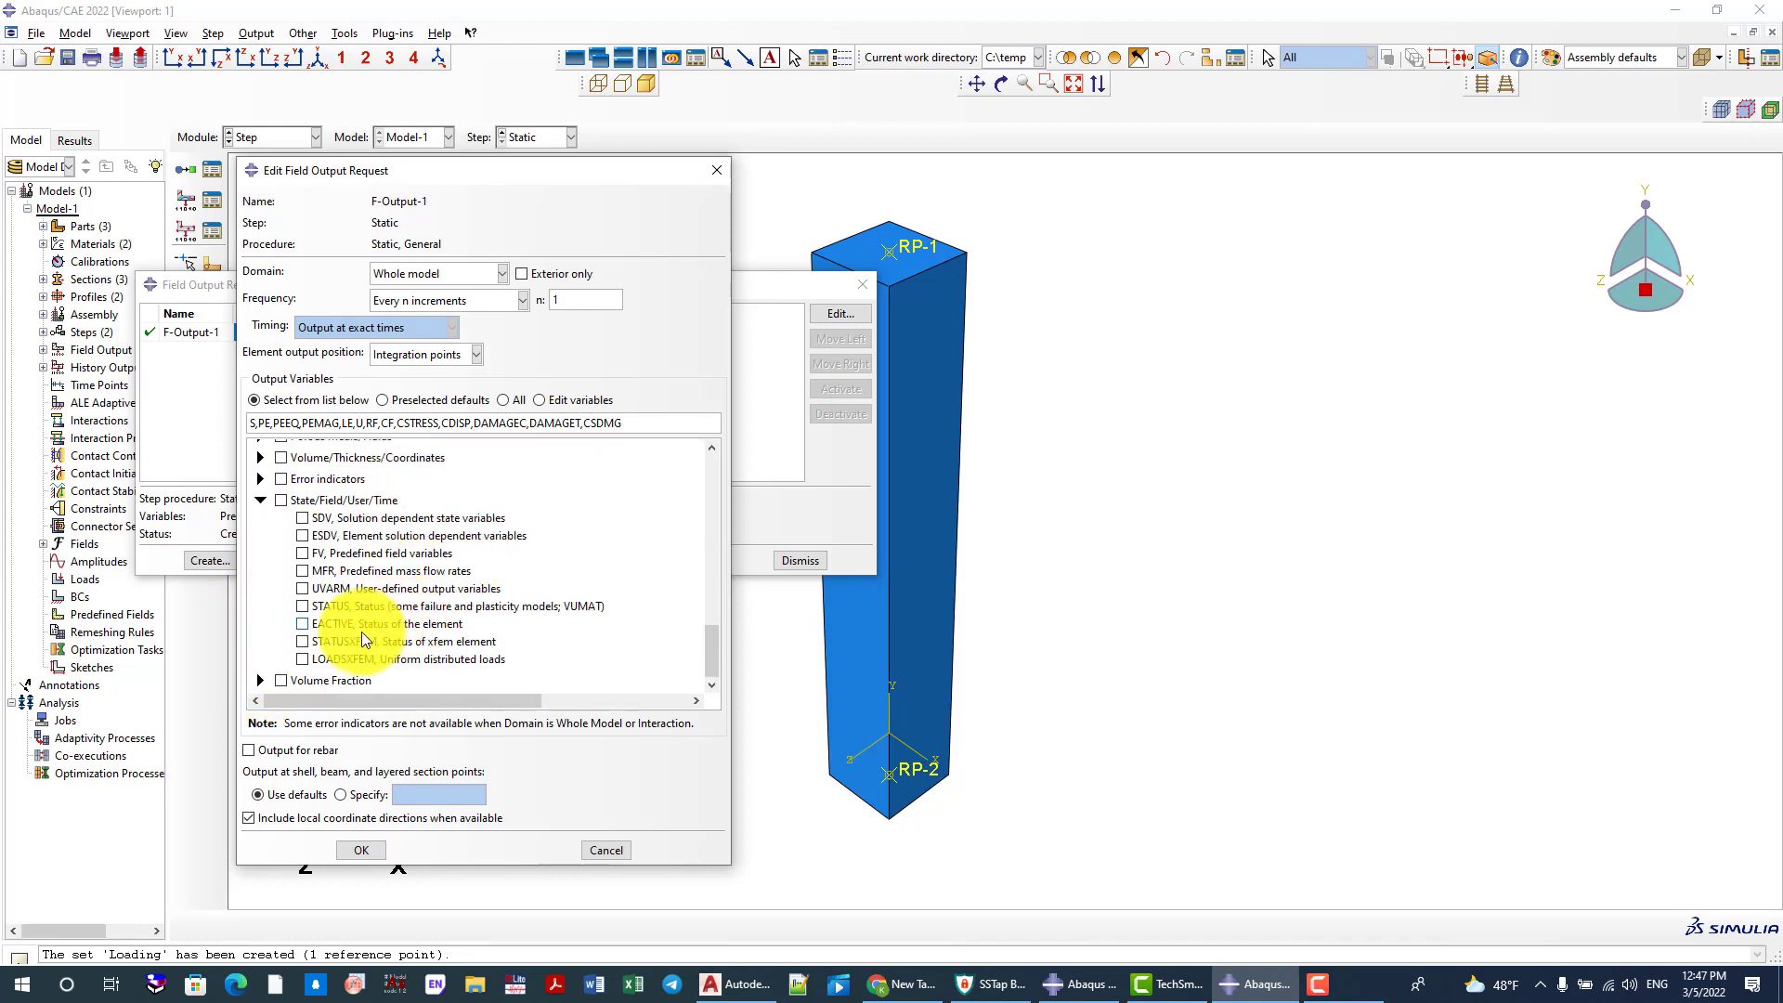
click(304, 606)
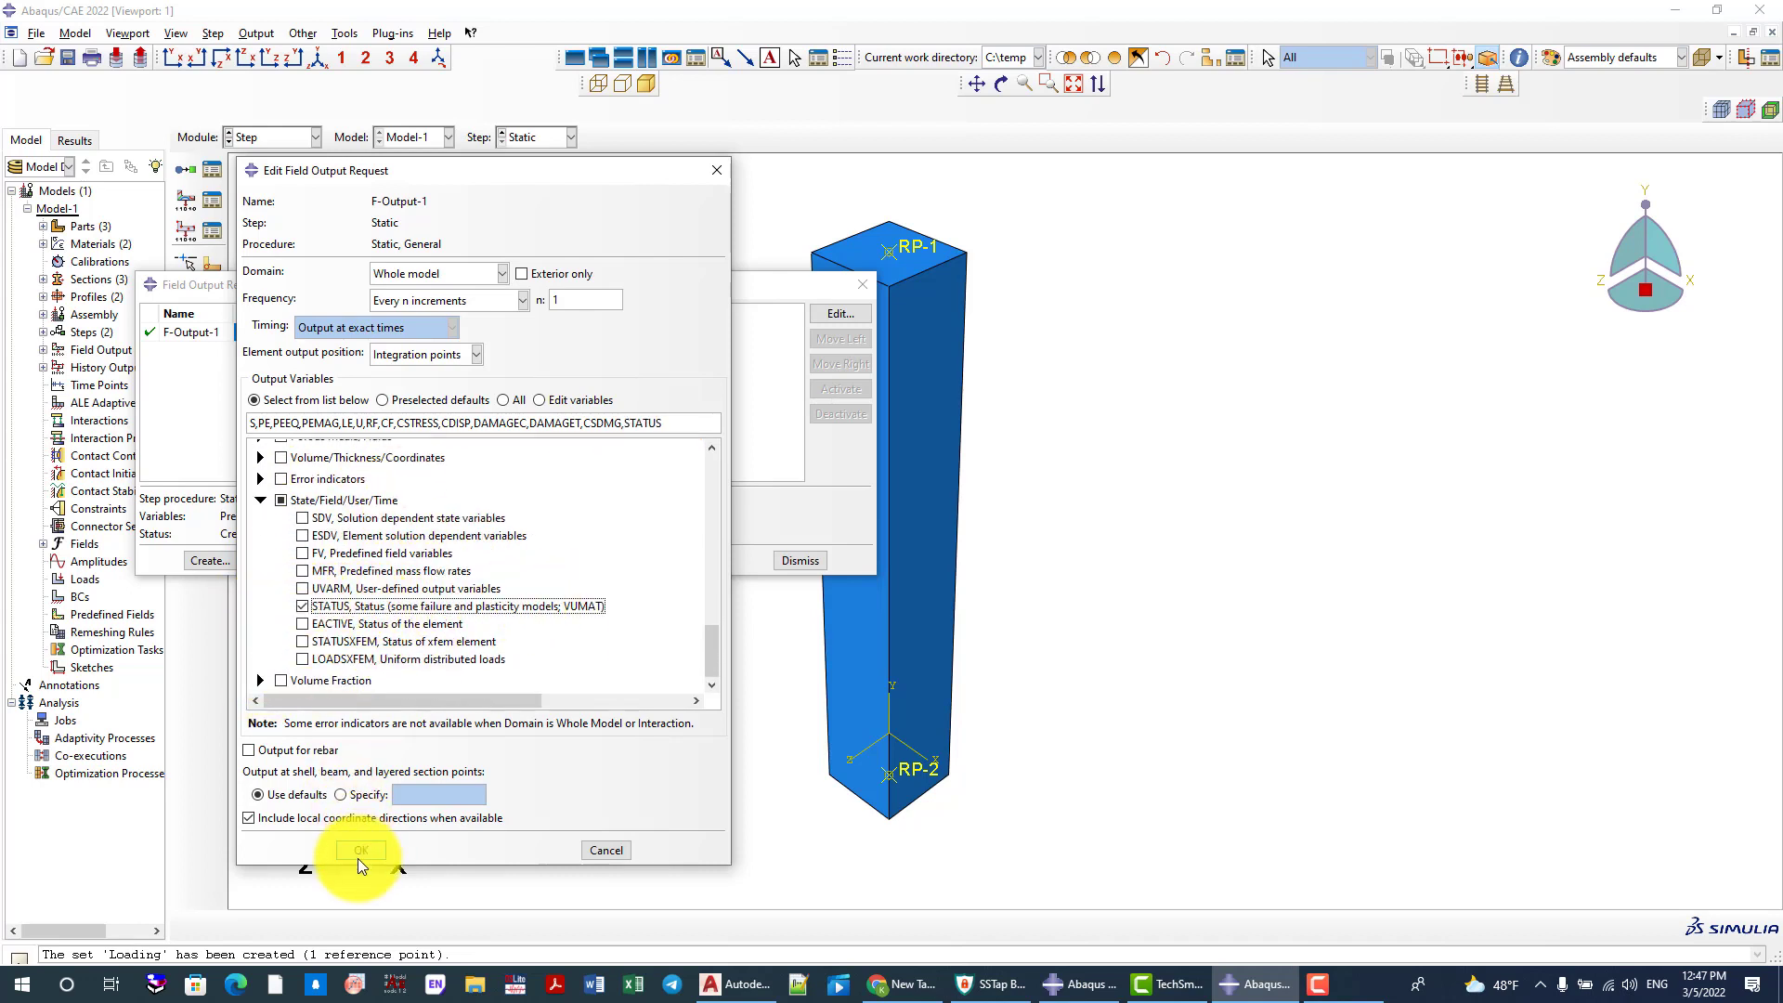
Apply the field output request changes and recheck the output frequency settings of F-Output-1
click(359, 852)
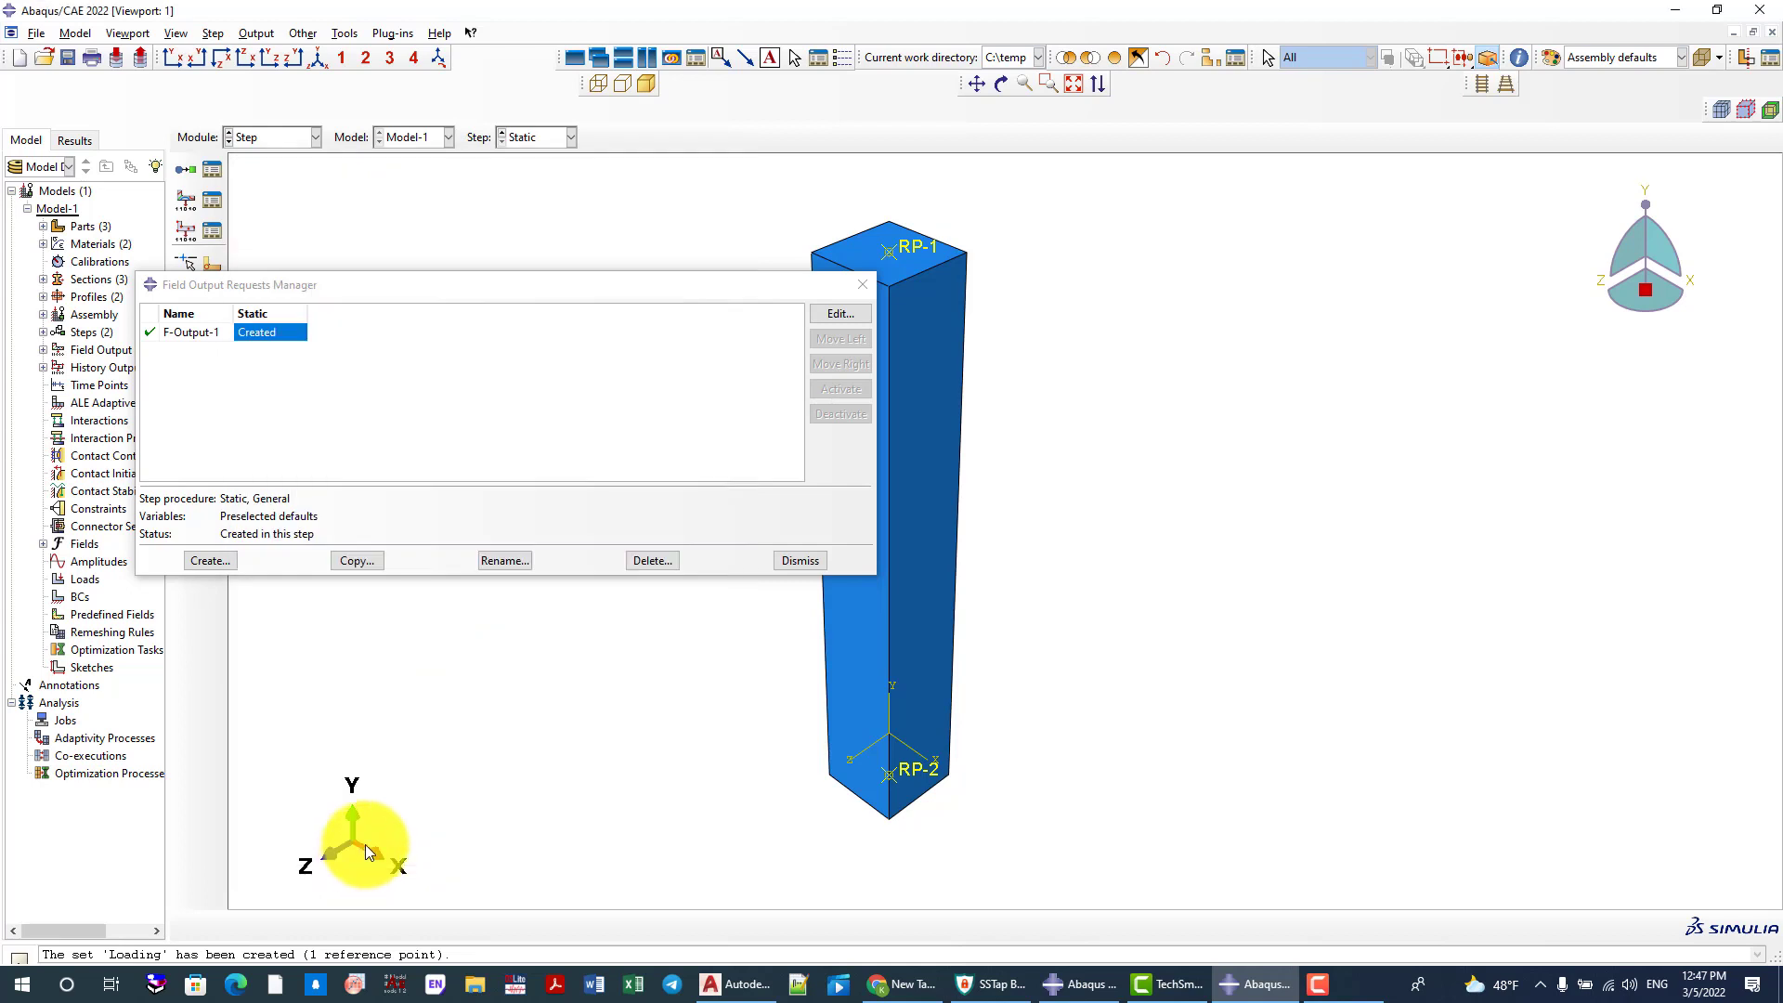
click(839, 315)
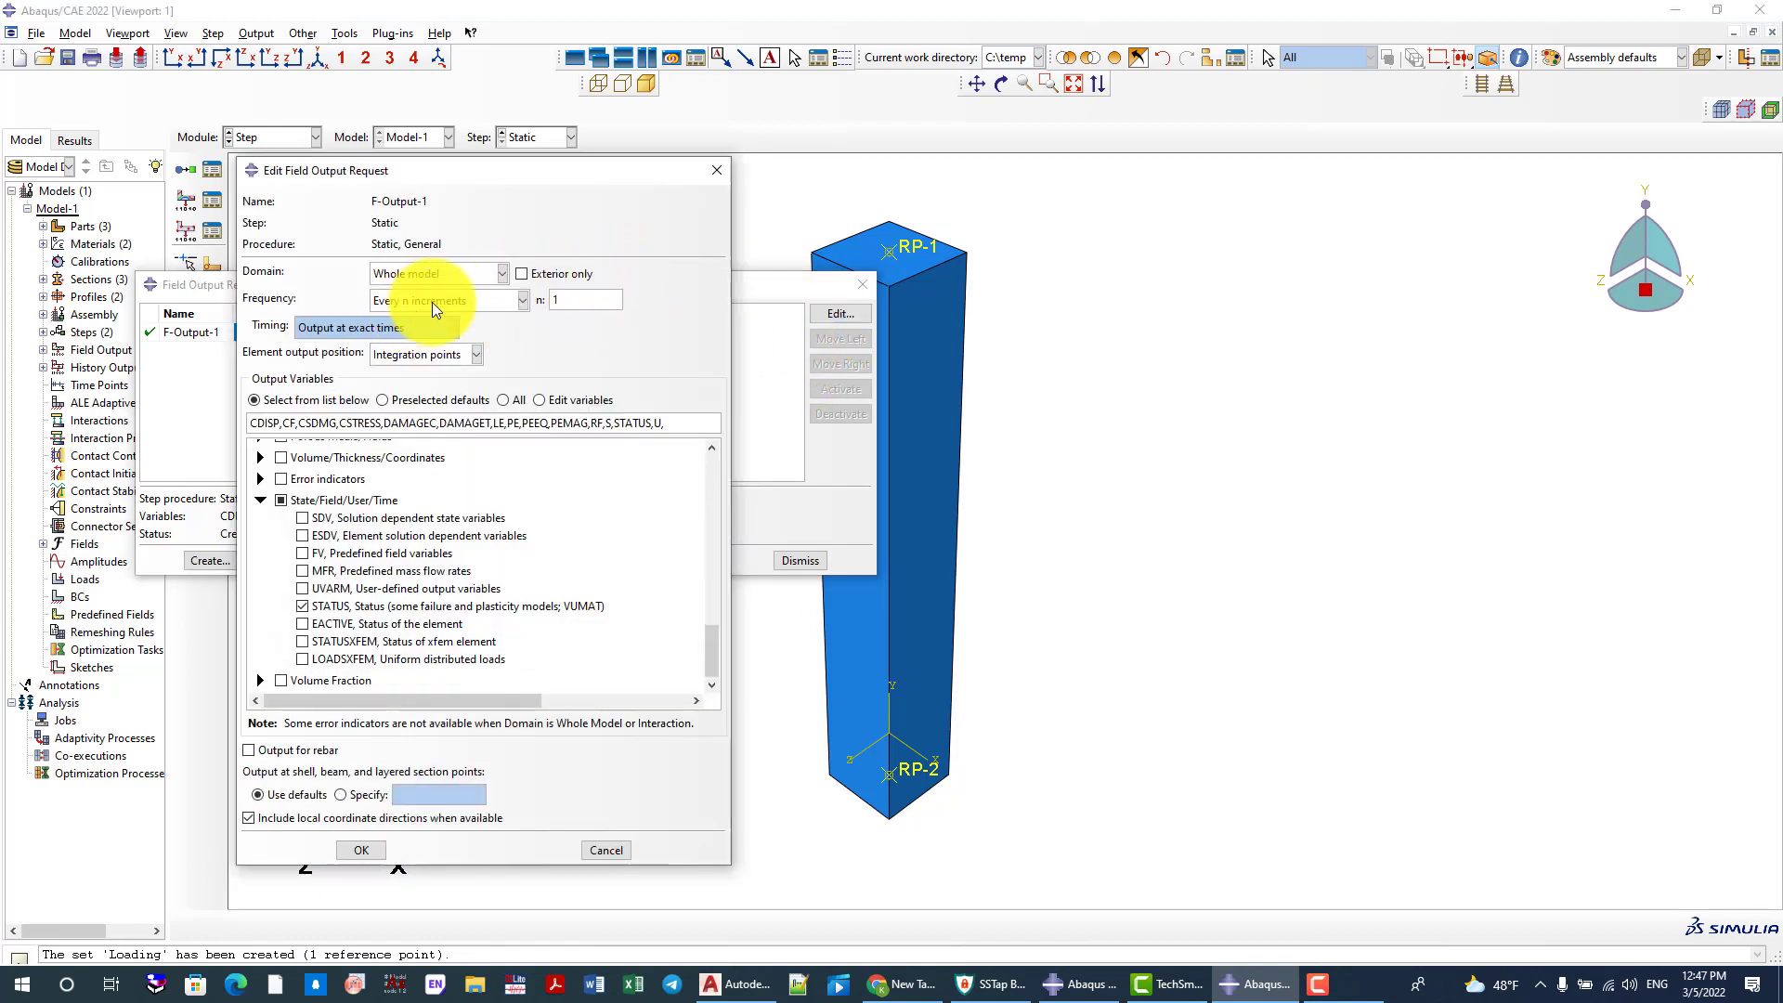
click(432, 302)
click(449, 297)
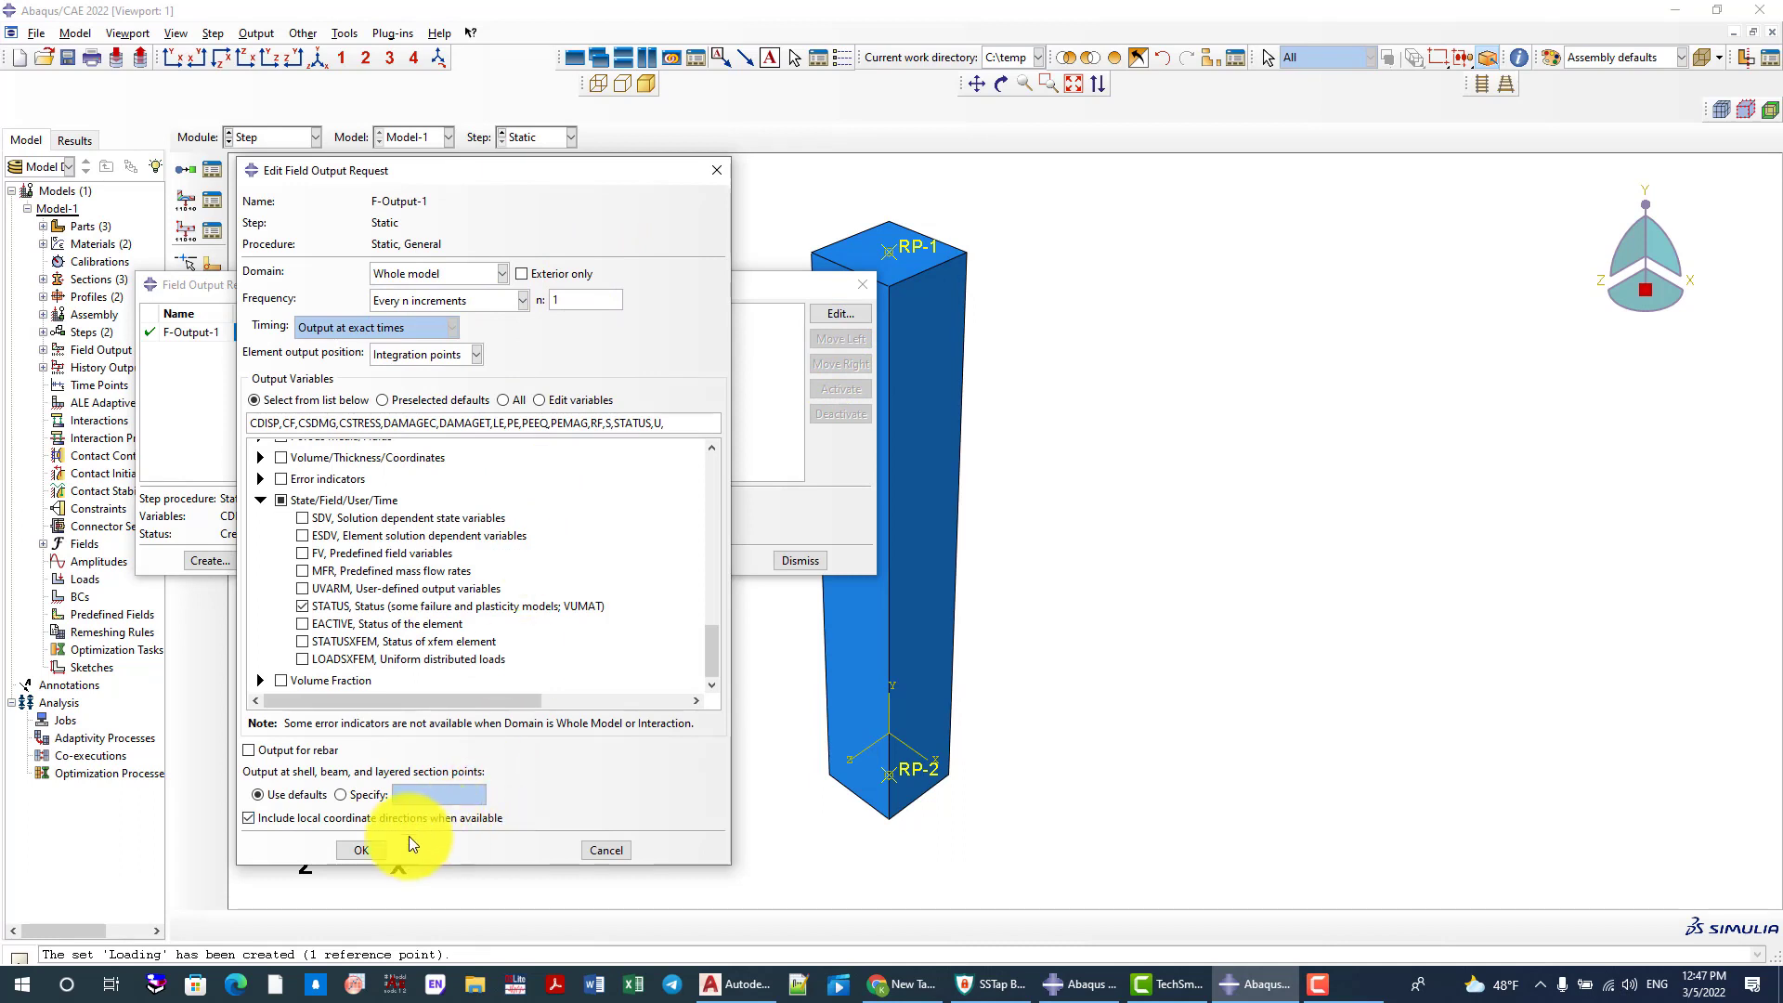
click(360, 847)
click(858, 285)
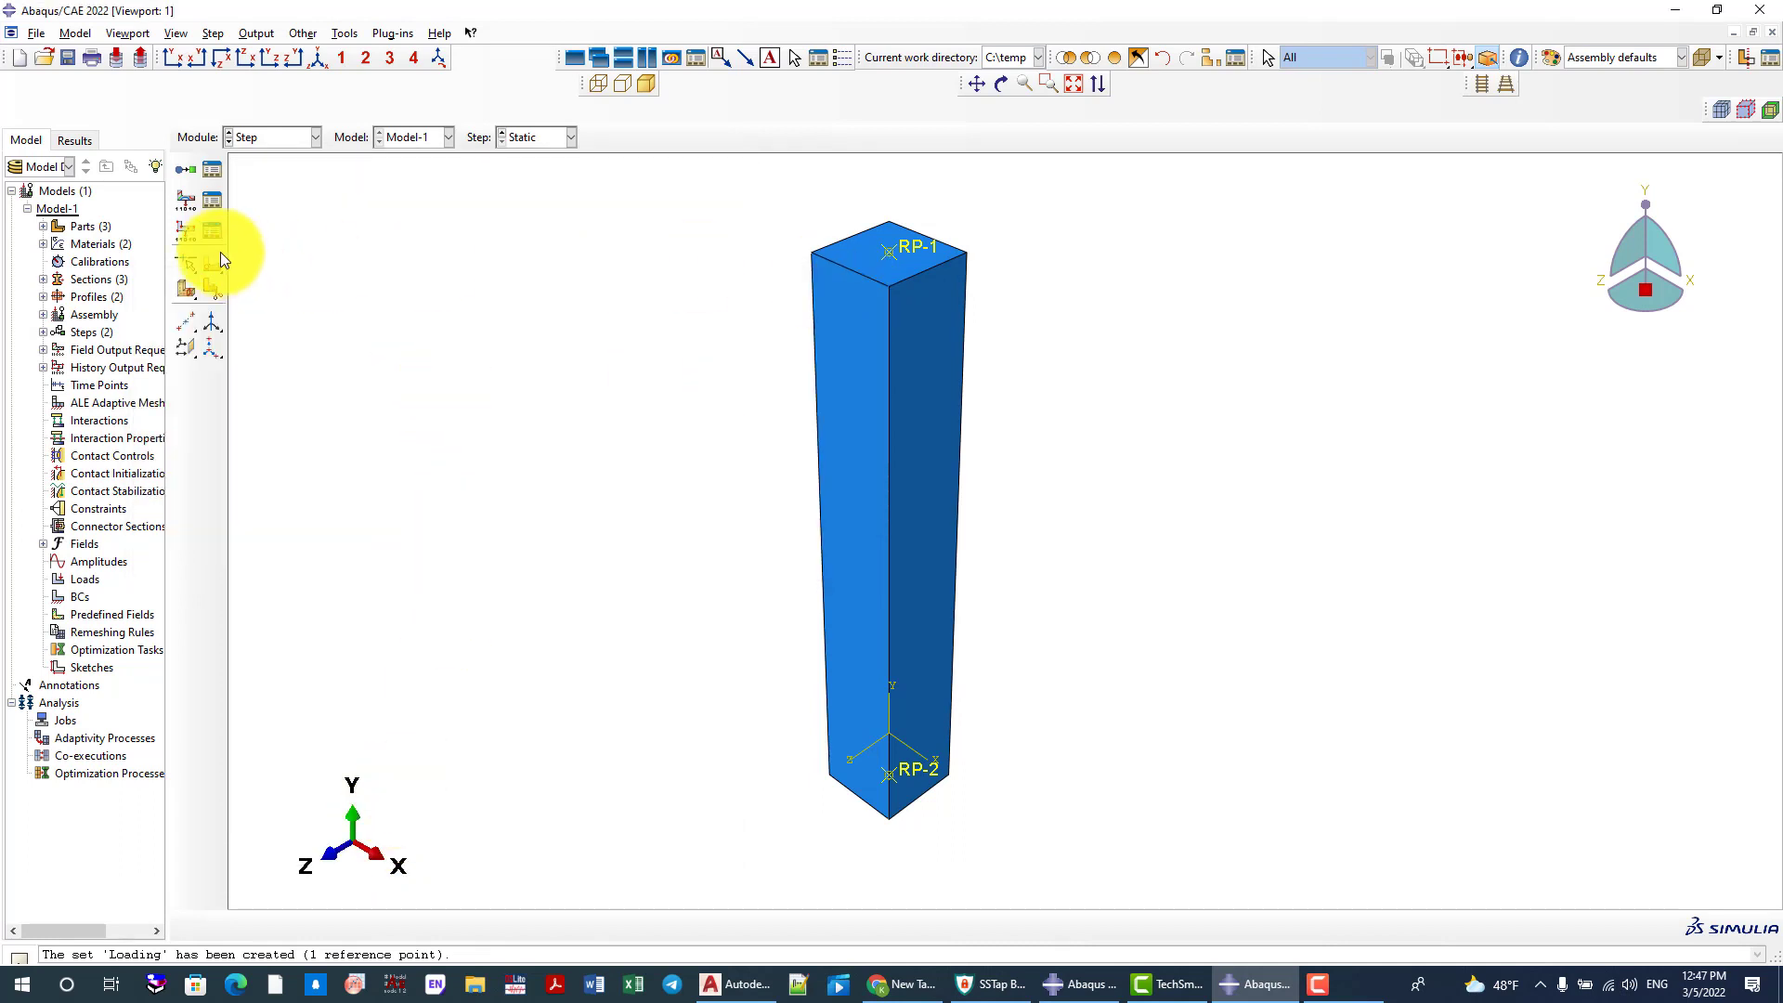
Edit history output request H-Output-1 to list-selected variables, with its domain restricted to the Loading set
click(212, 227)
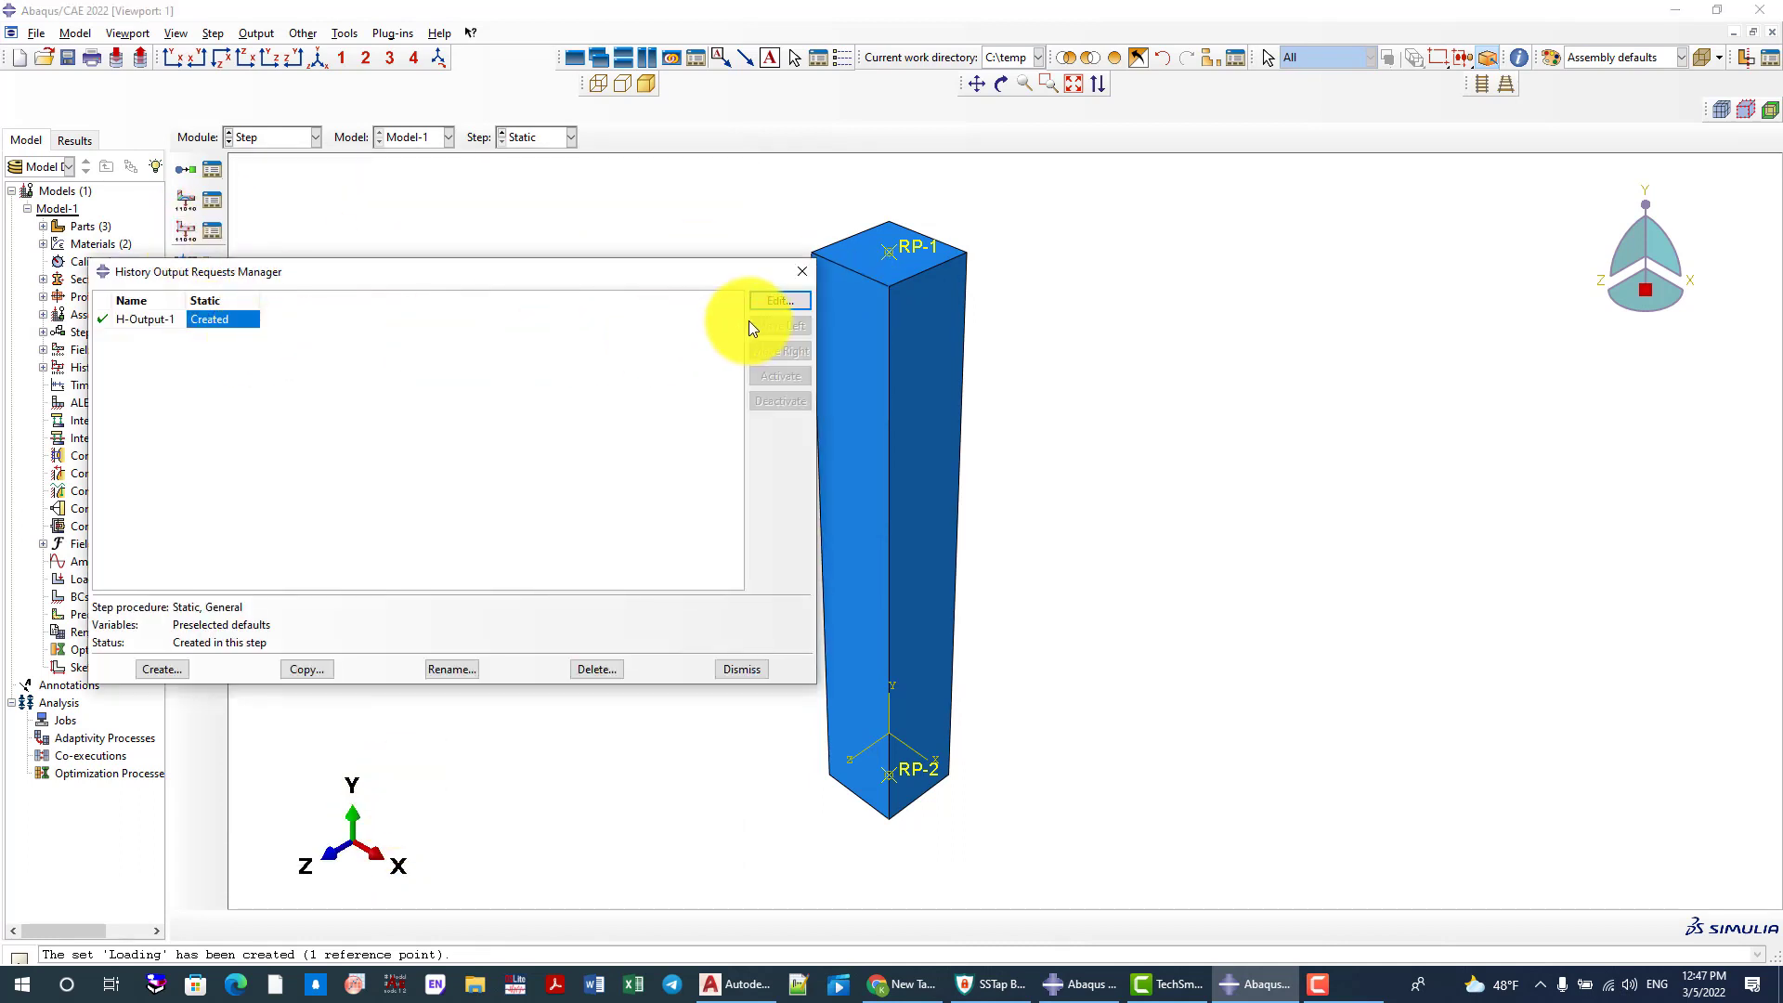
click(778, 300)
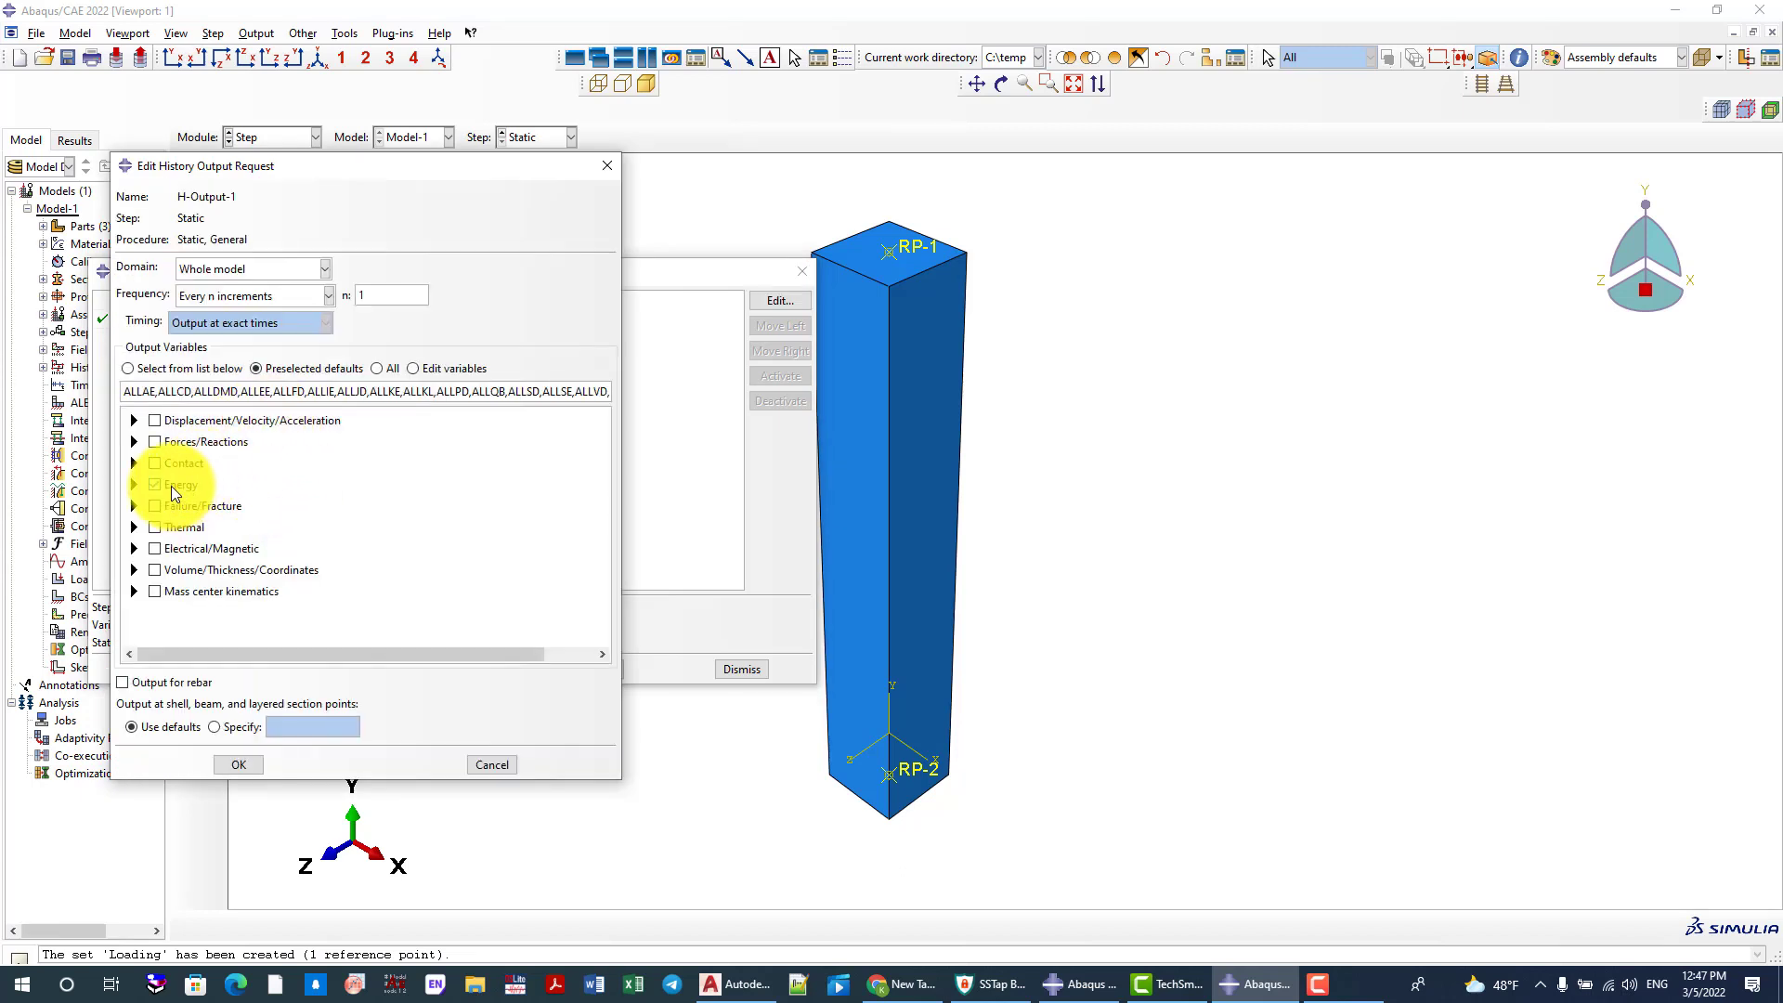
click(214, 364)
click(224, 273)
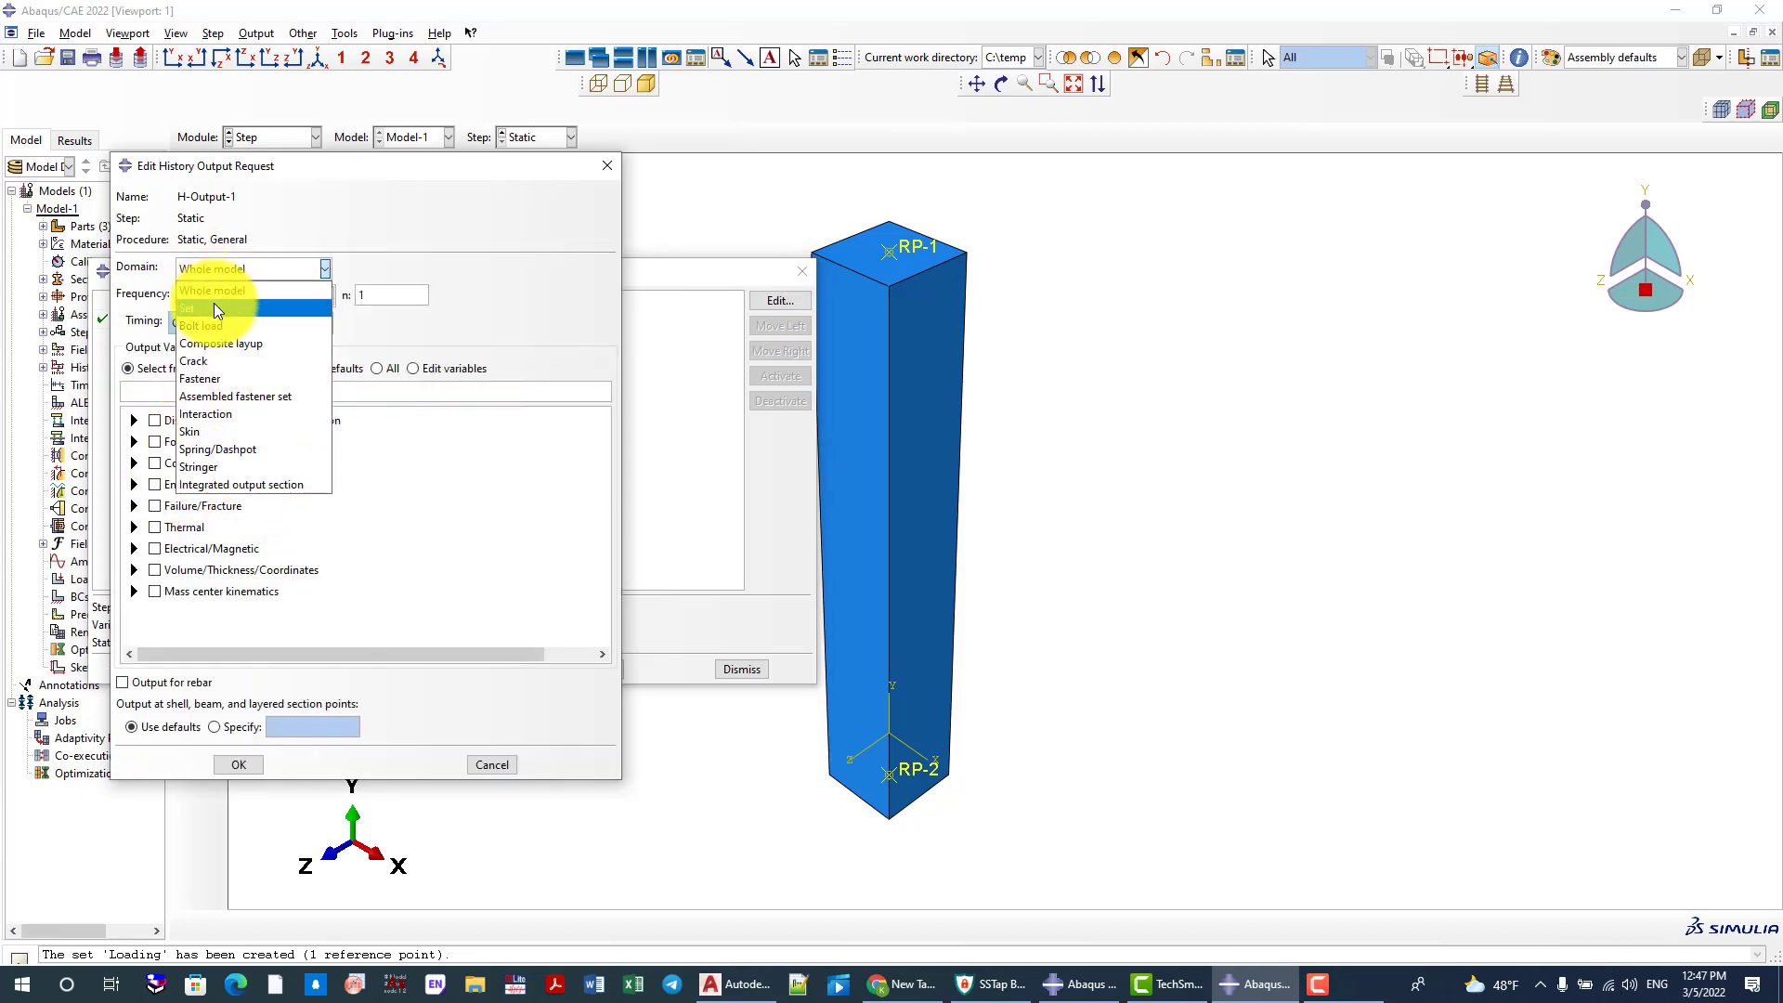
click(214, 303)
click(386, 268)
click(387, 290)
Add the displacement component U2 from the Displacement/Velocity/Acceleration variables to the history output request
click(134, 462)
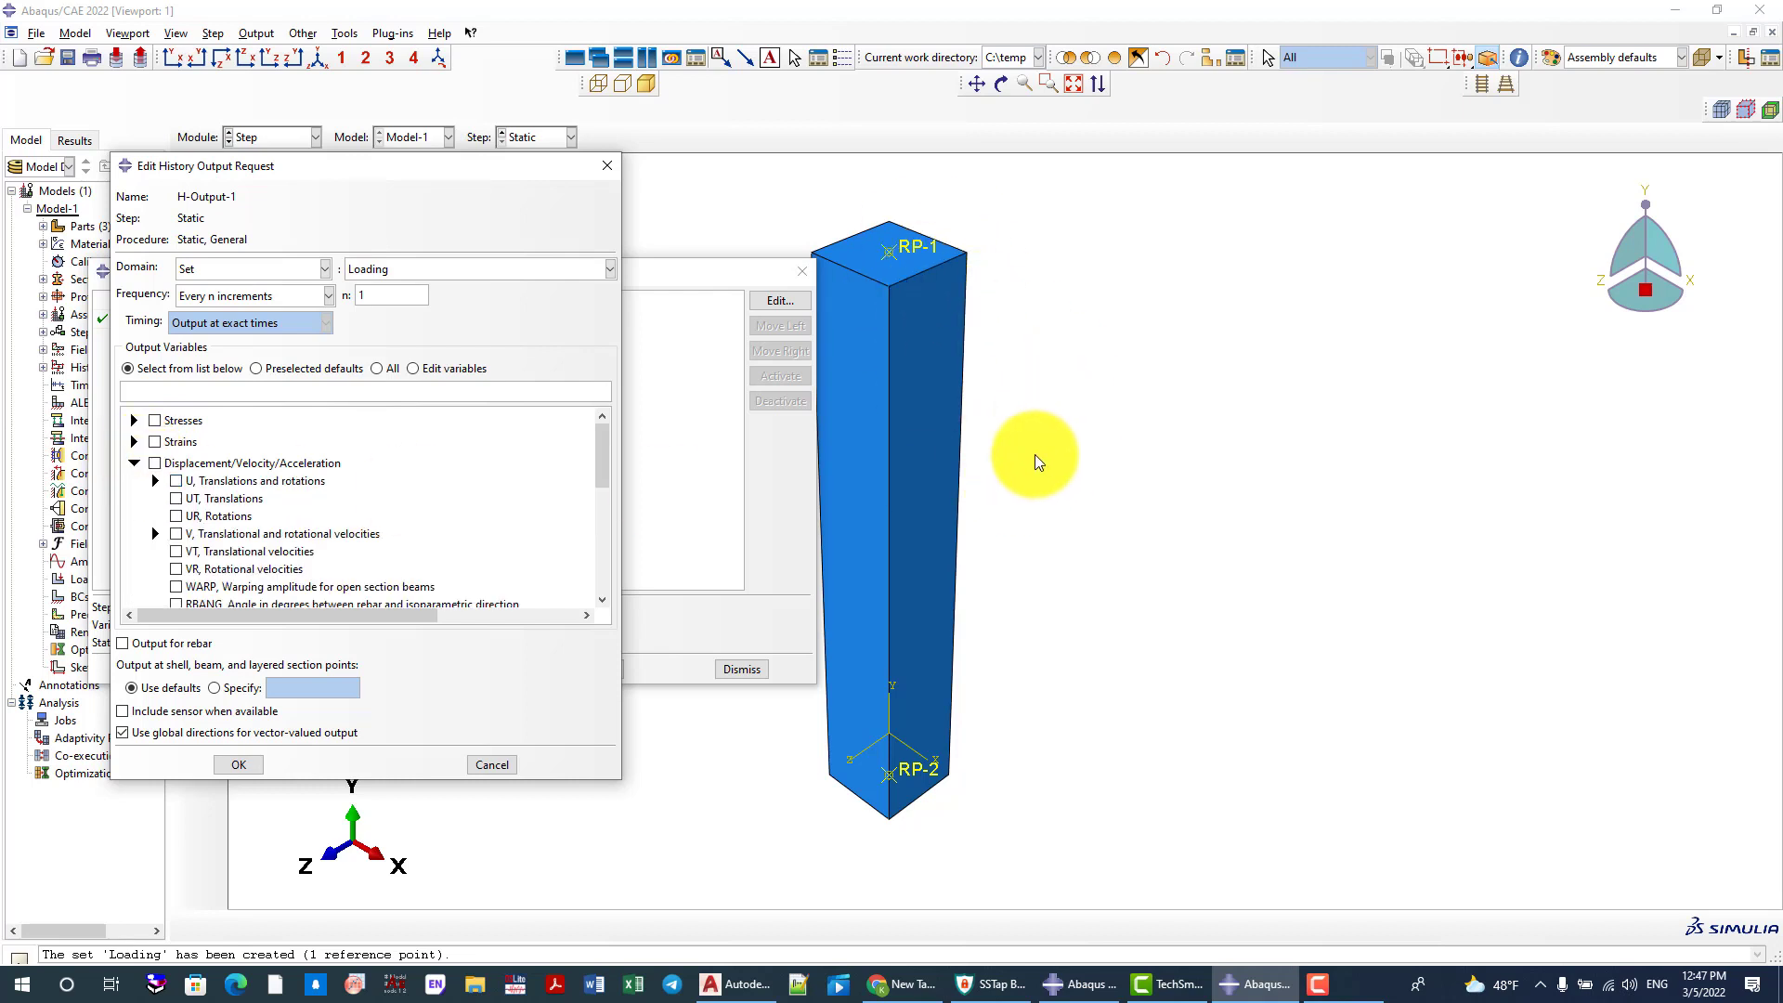
scroll(1027, 465, down, 2)
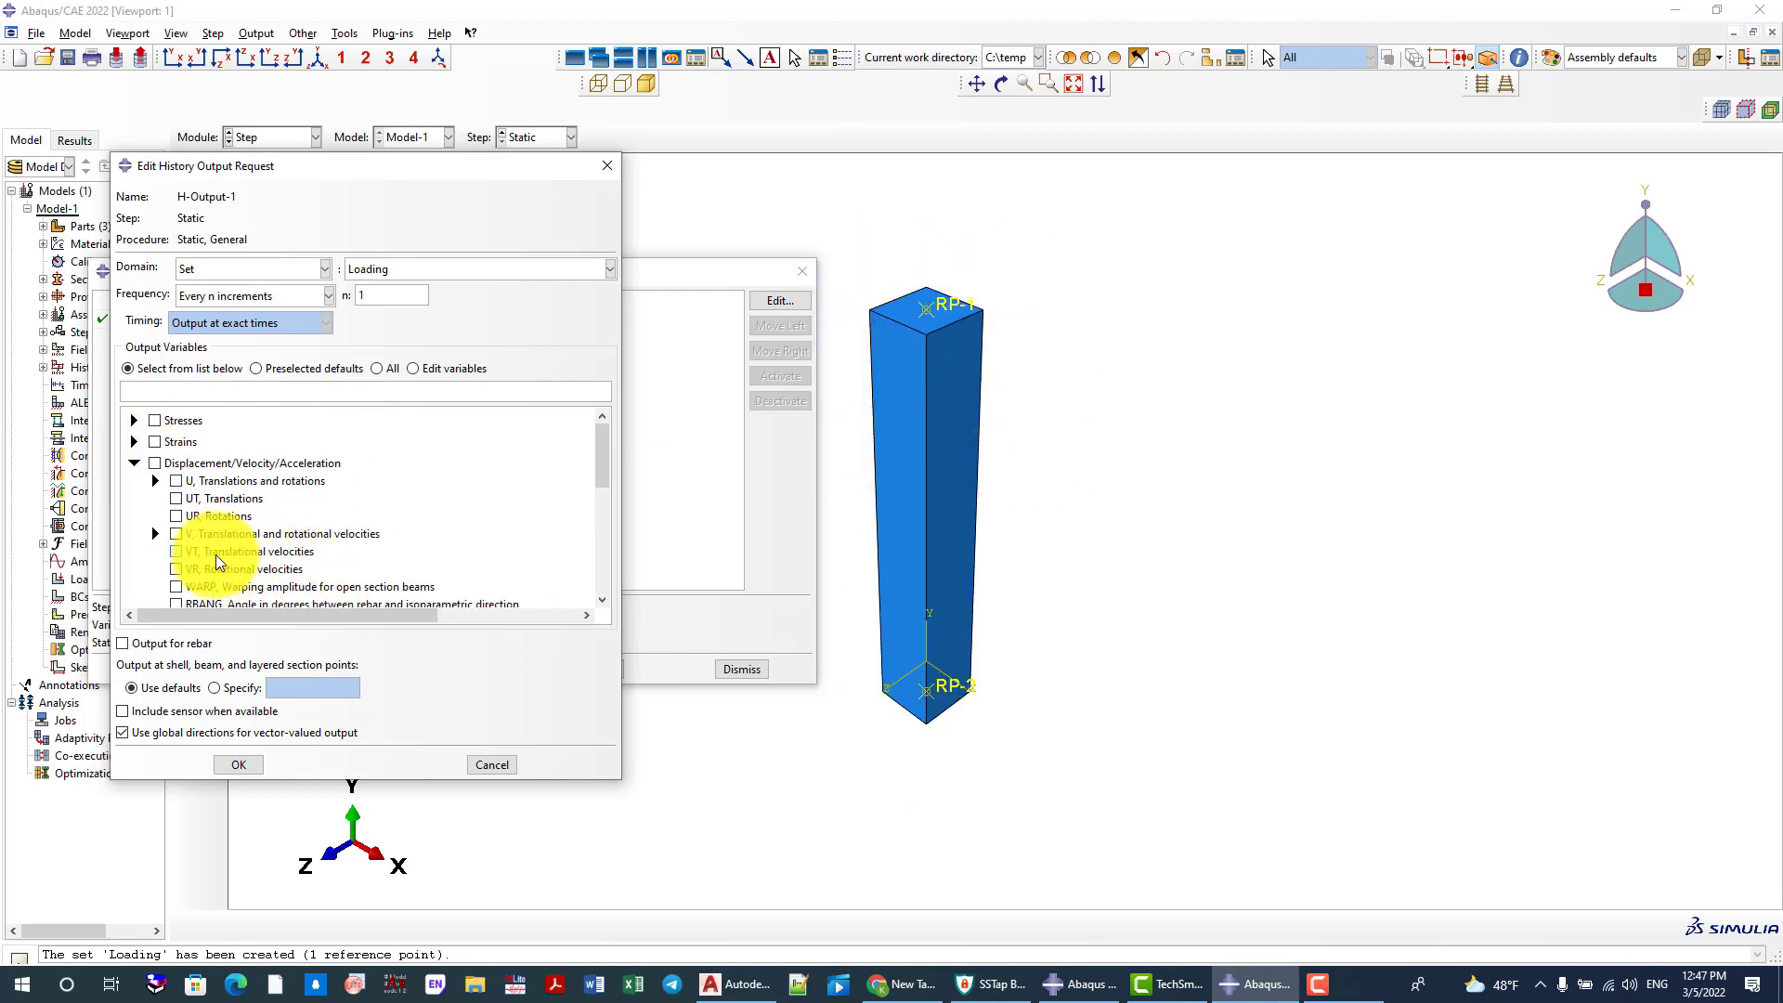
scroll(899, 449, up, 1)
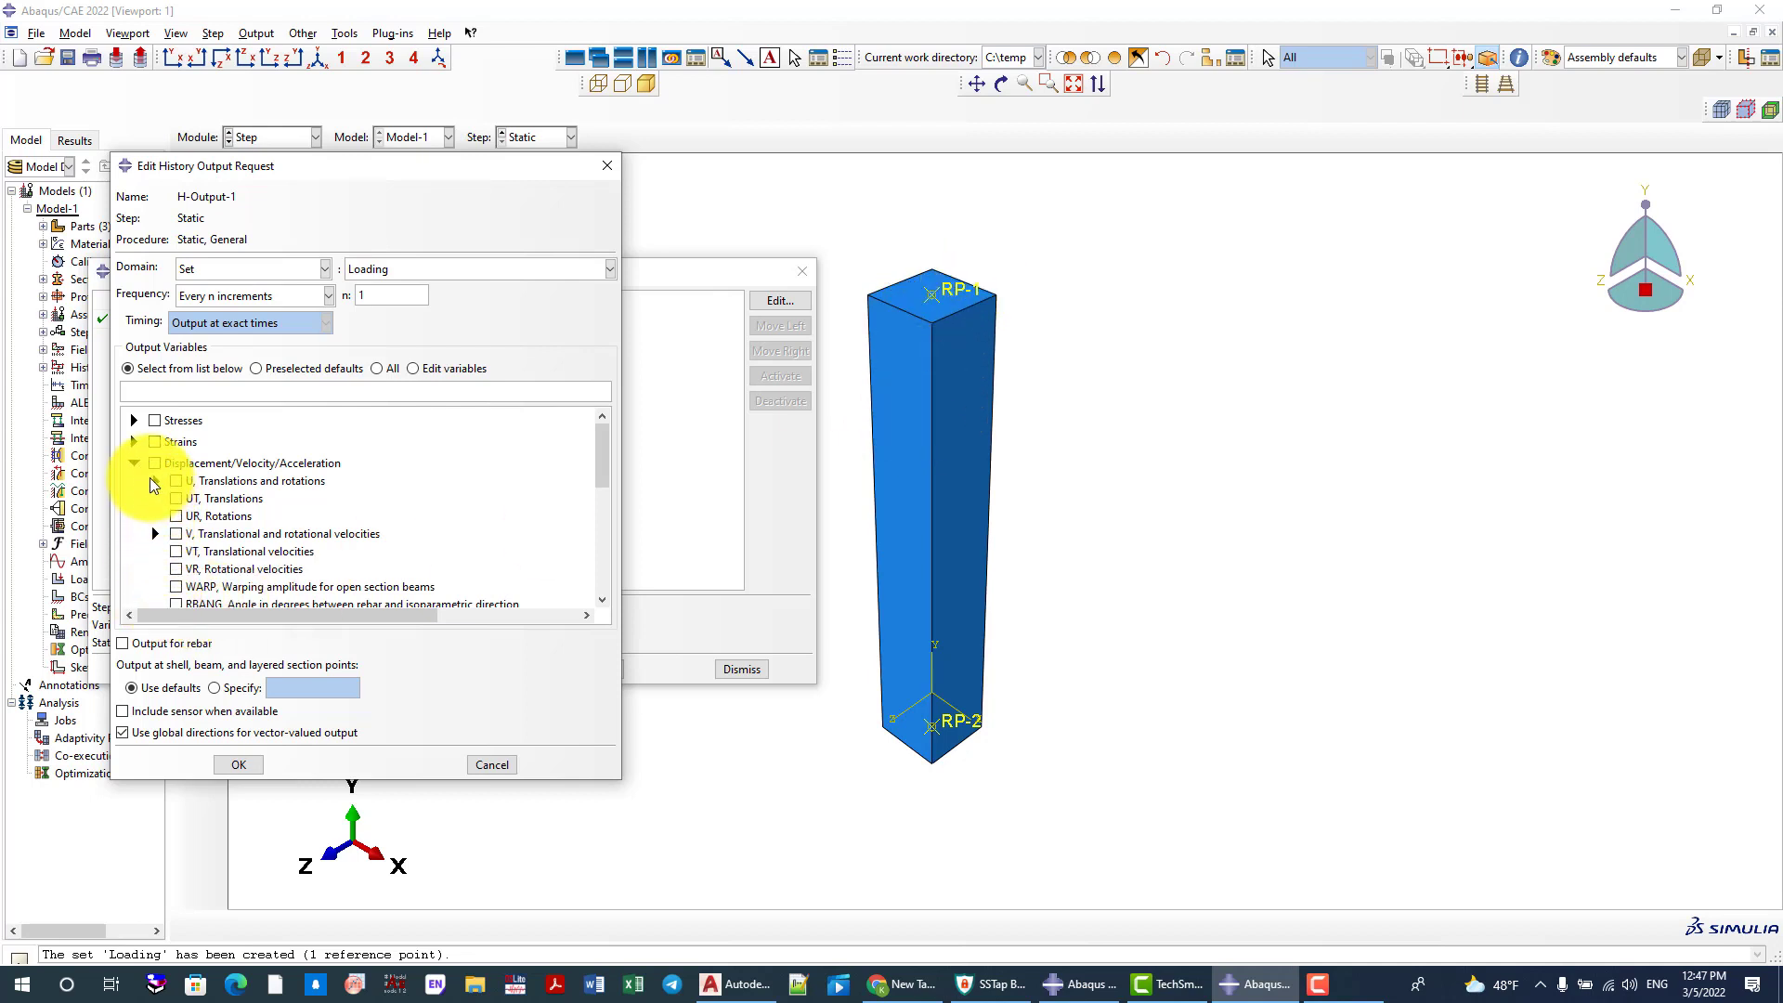
click(154, 480)
click(197, 516)
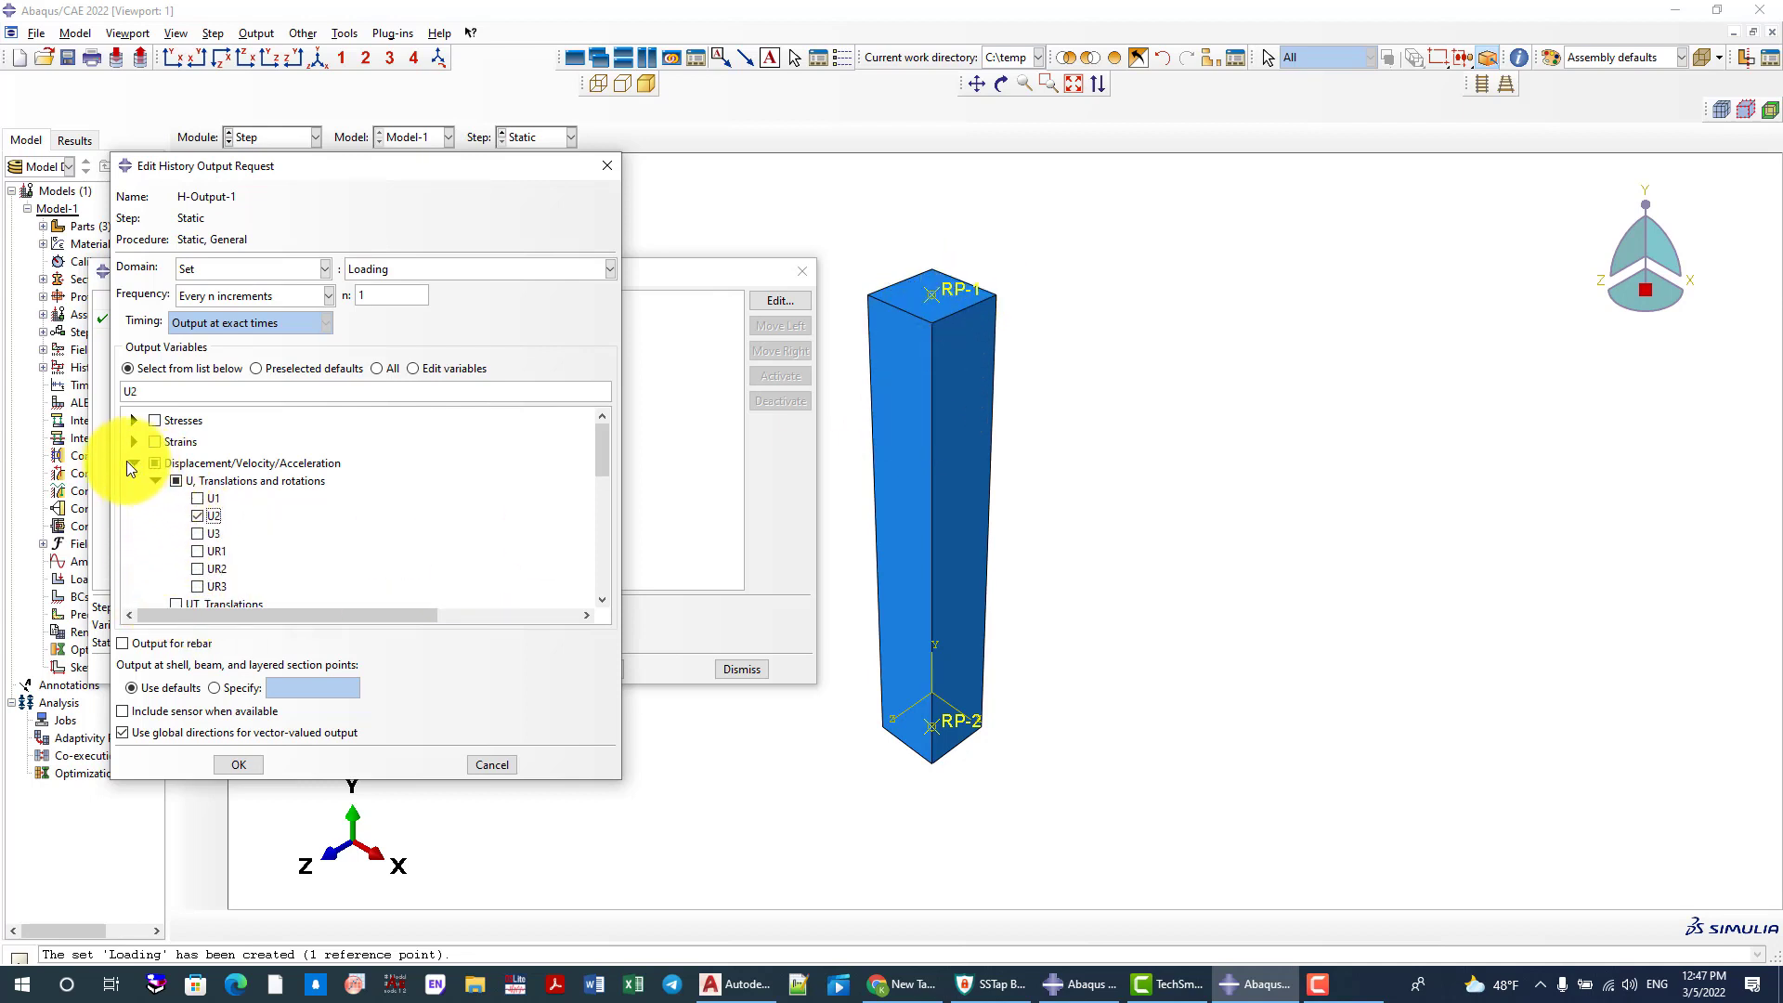
Add the reaction force component RF2 from the Forces/Reactions variables and save the history output request
click(130, 463)
click(134, 484)
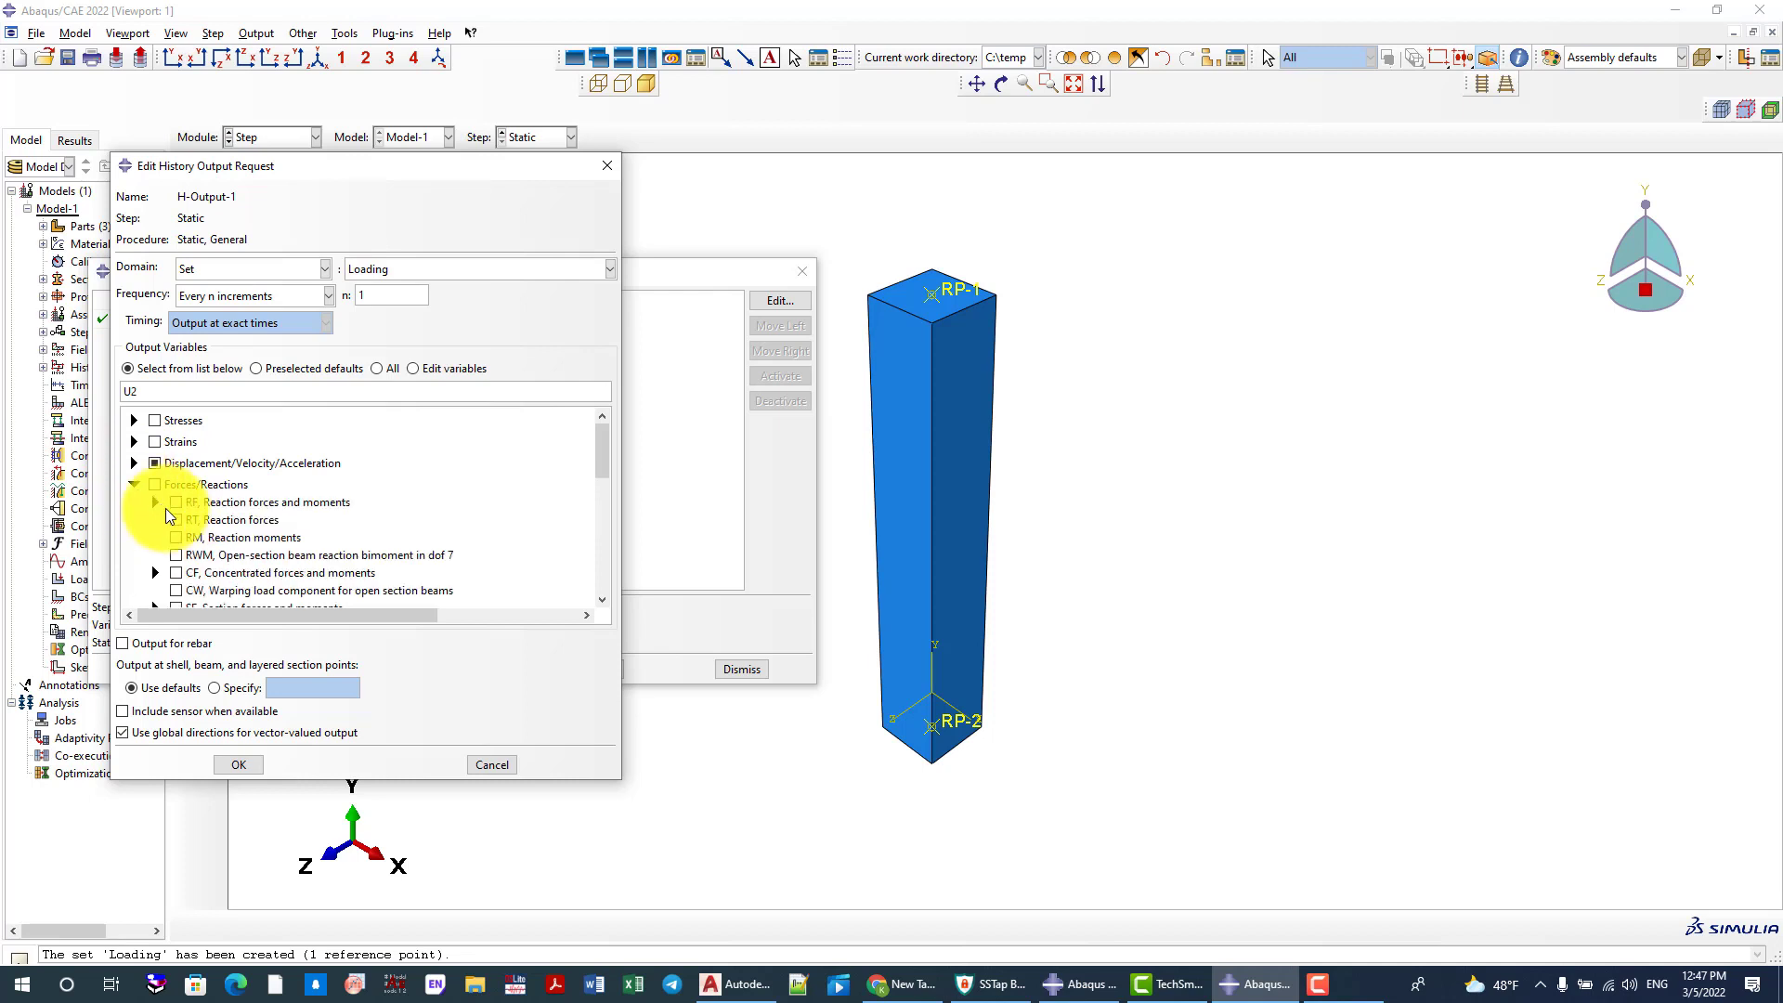
click(153, 502)
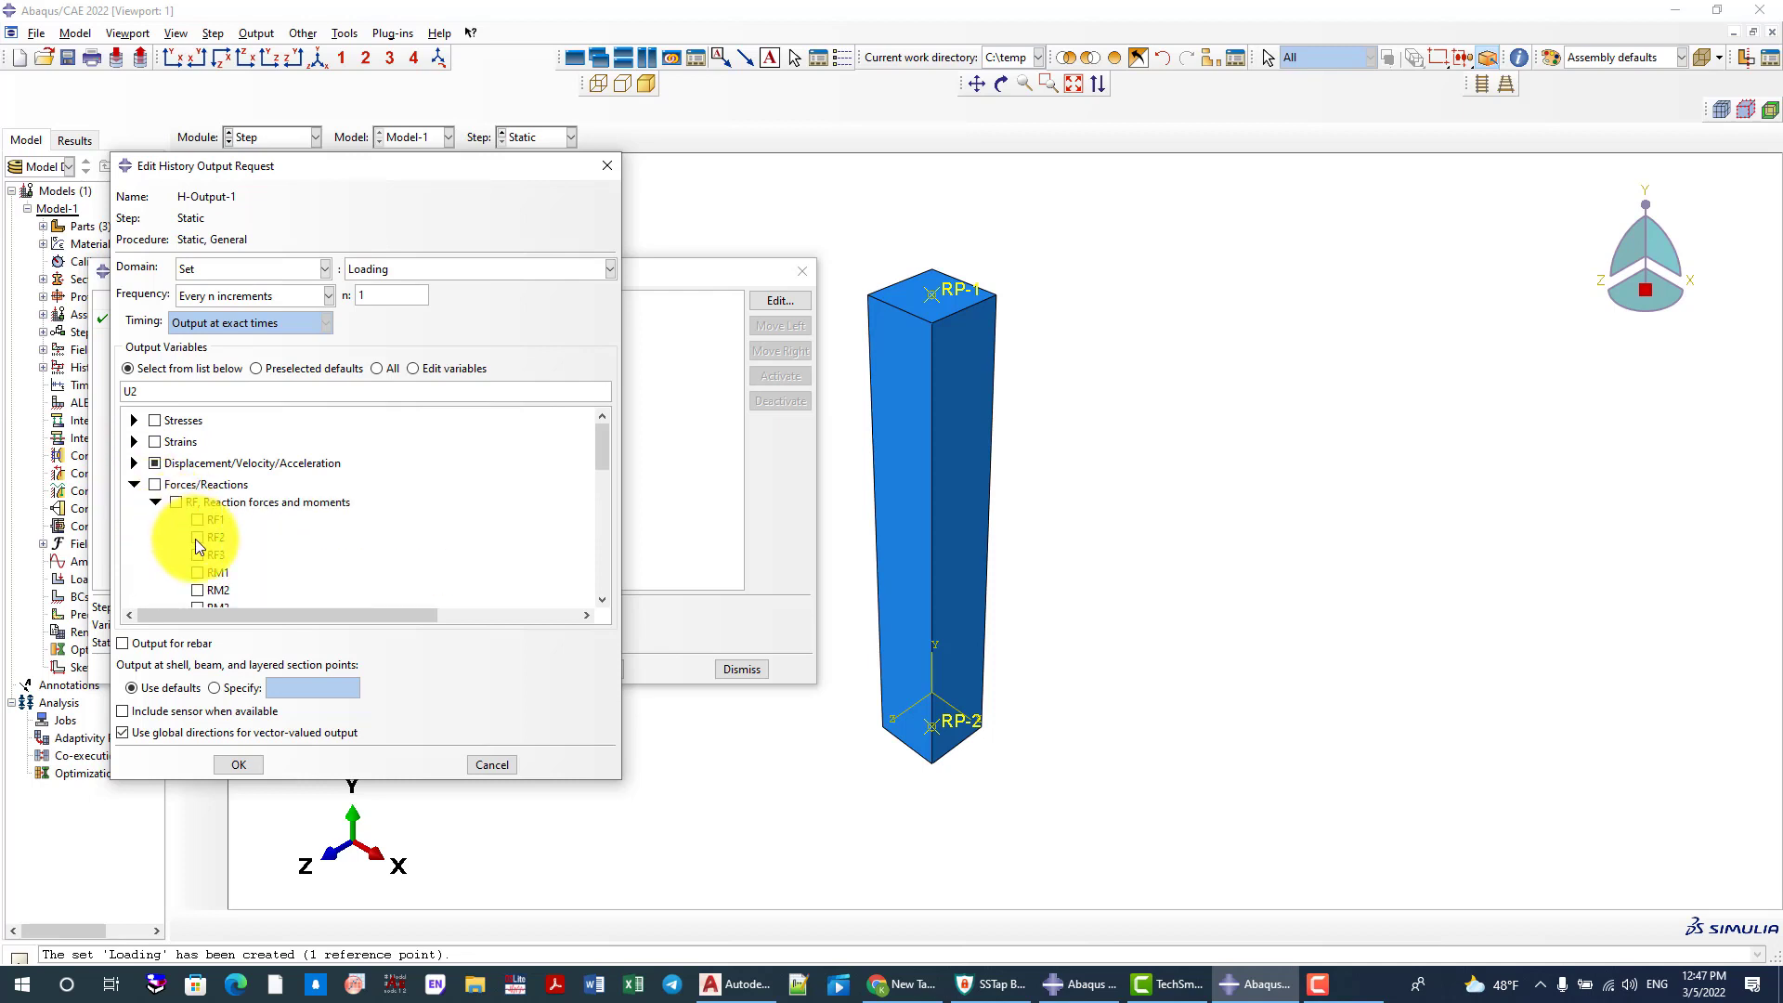
click(198, 537)
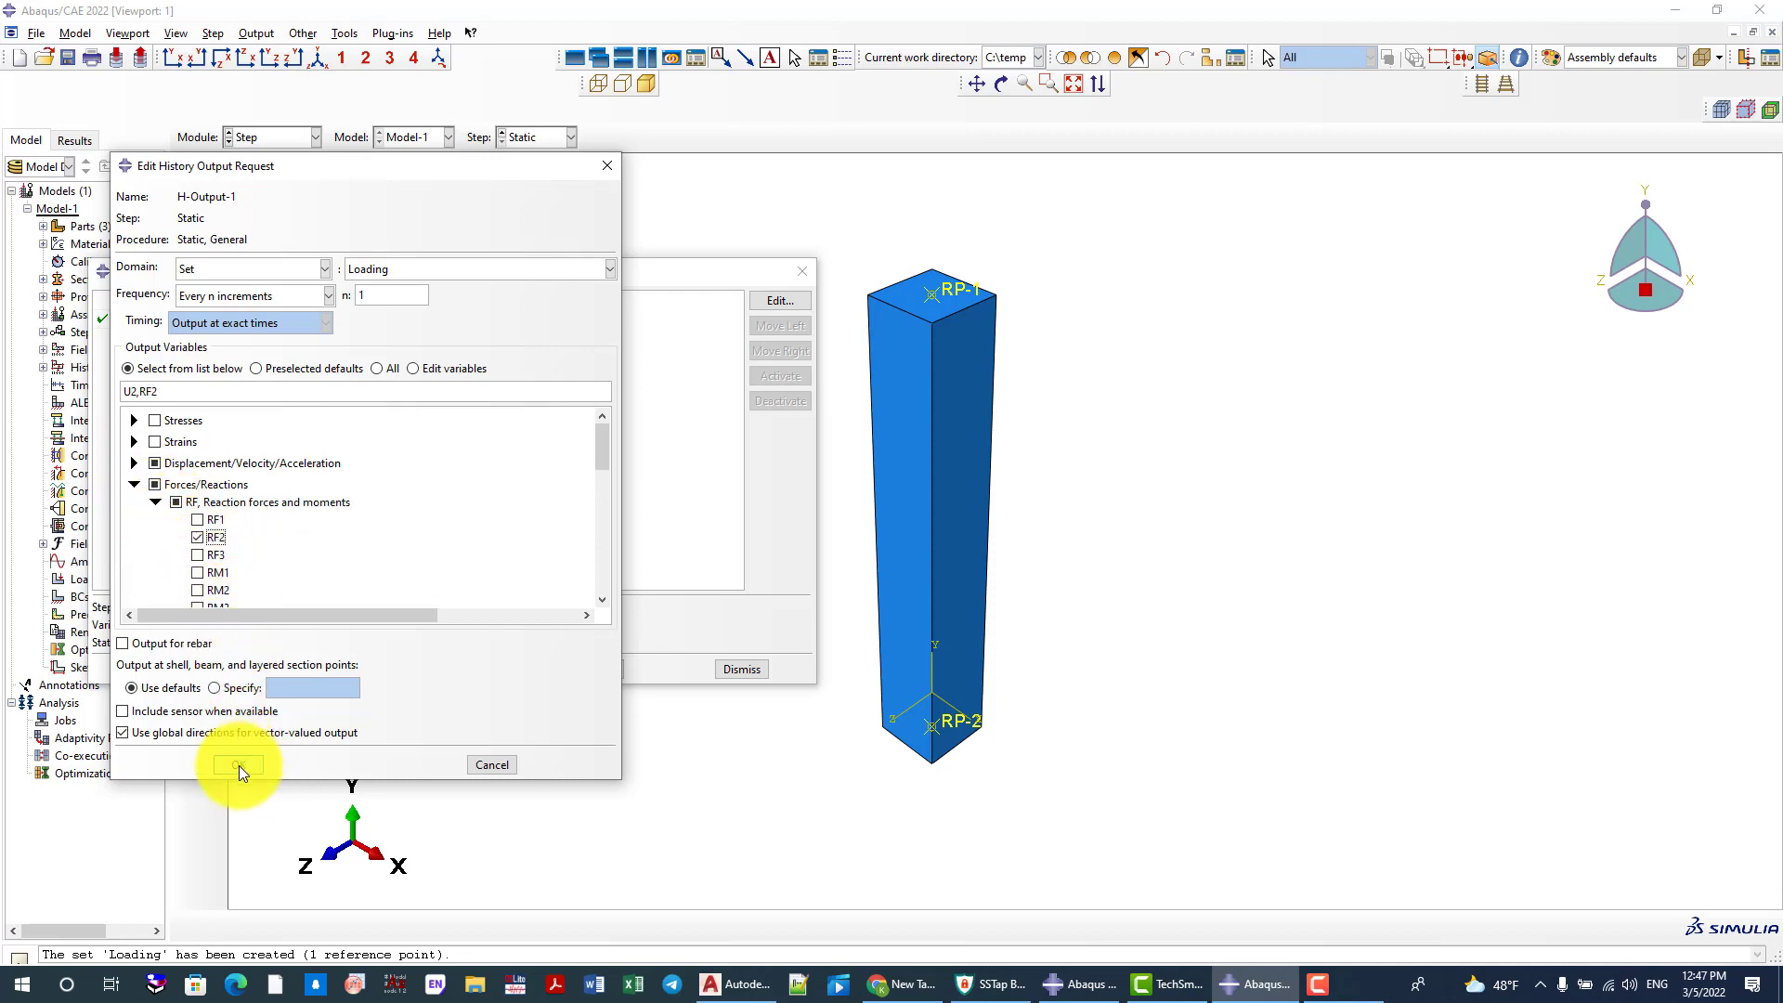
click(238, 764)
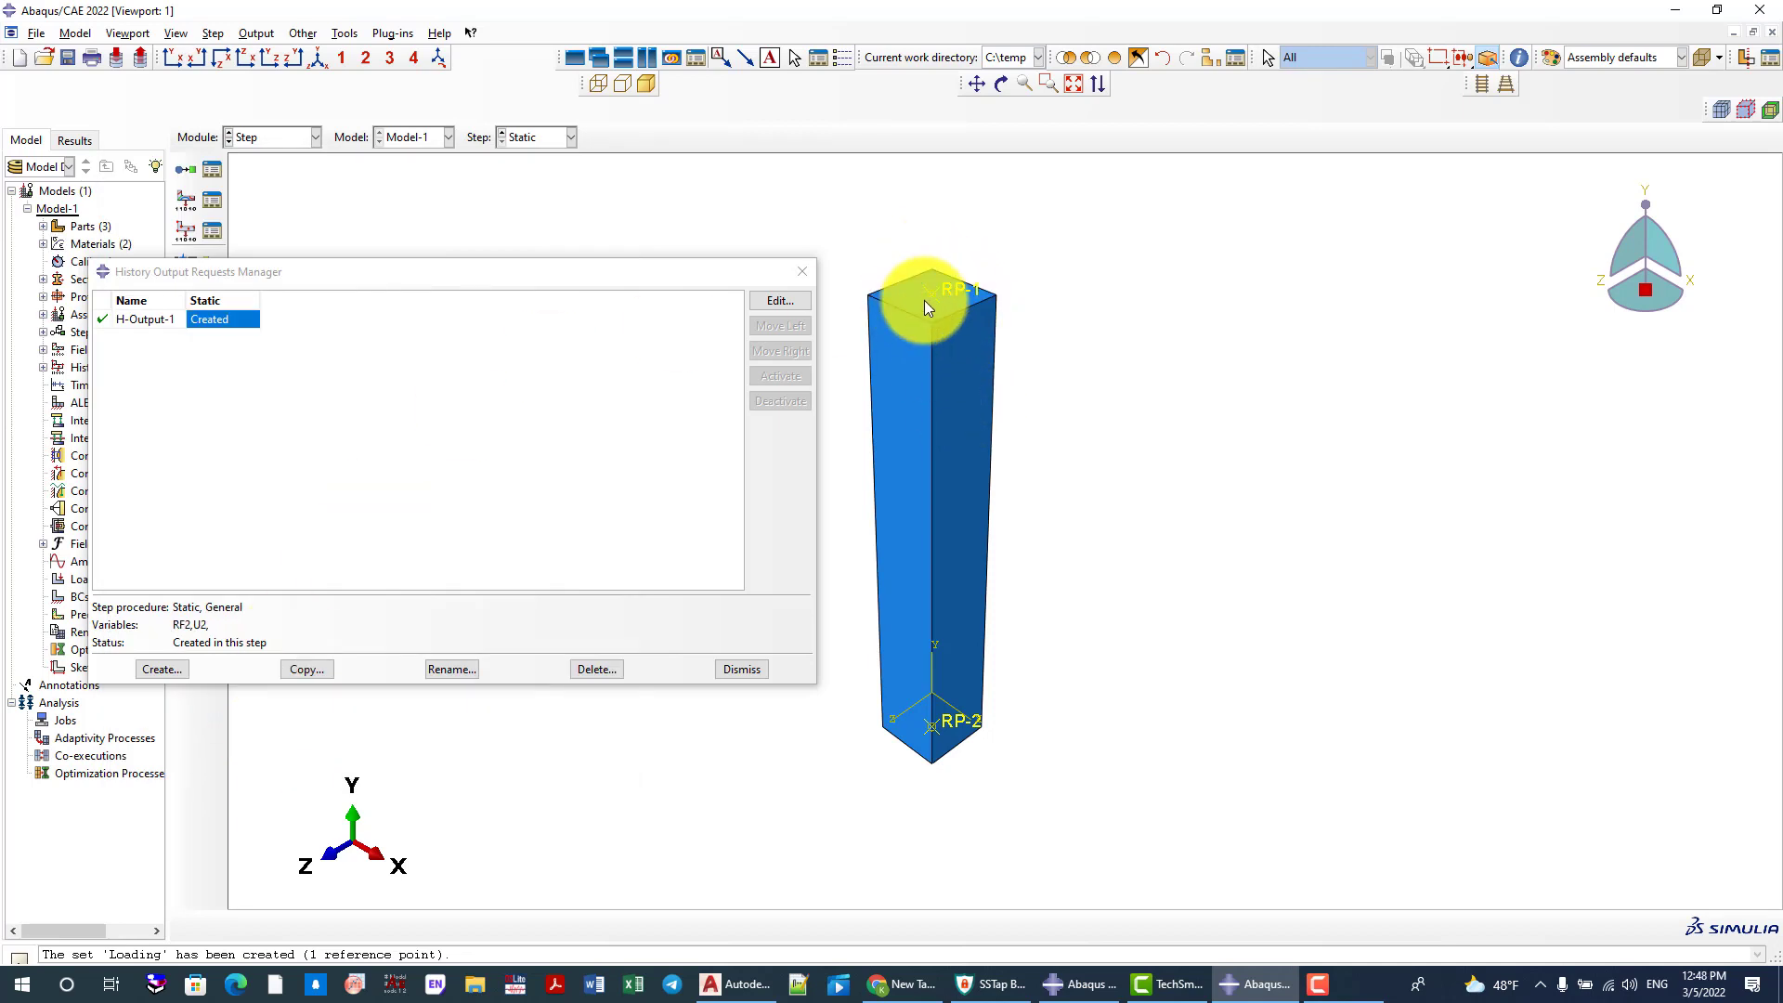
scroll(924, 306, up, 3)
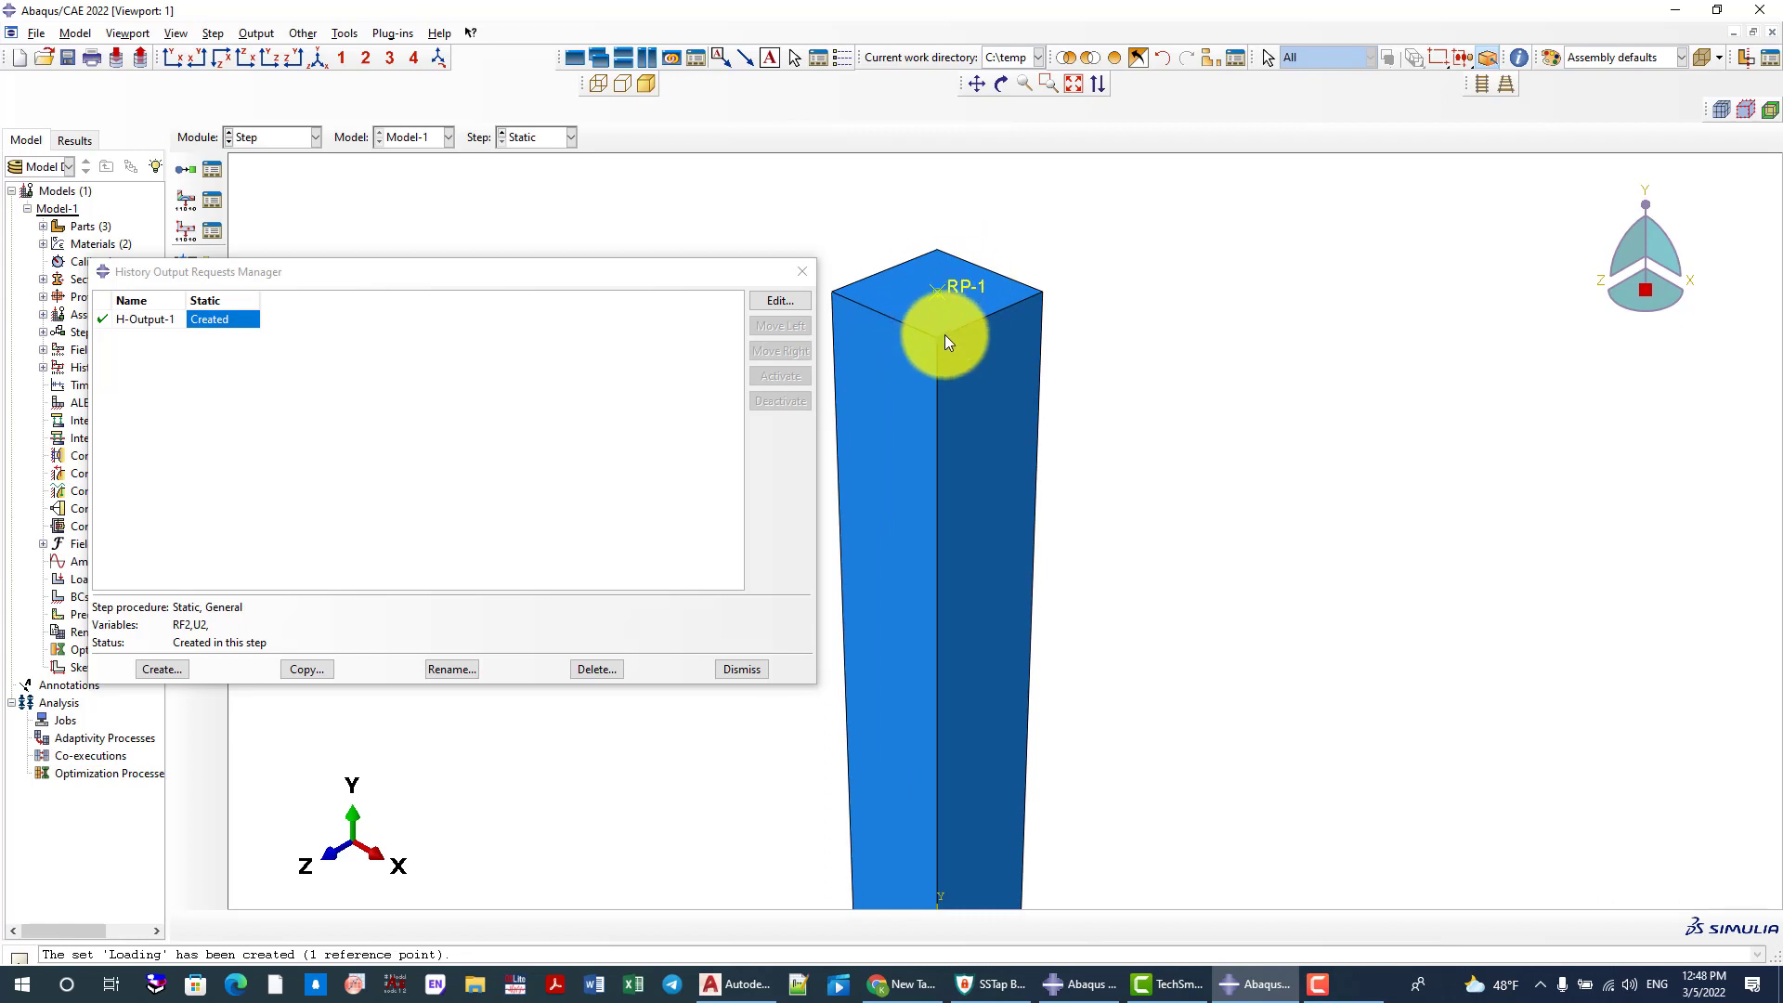
scroll(1011, 311, down, 3)
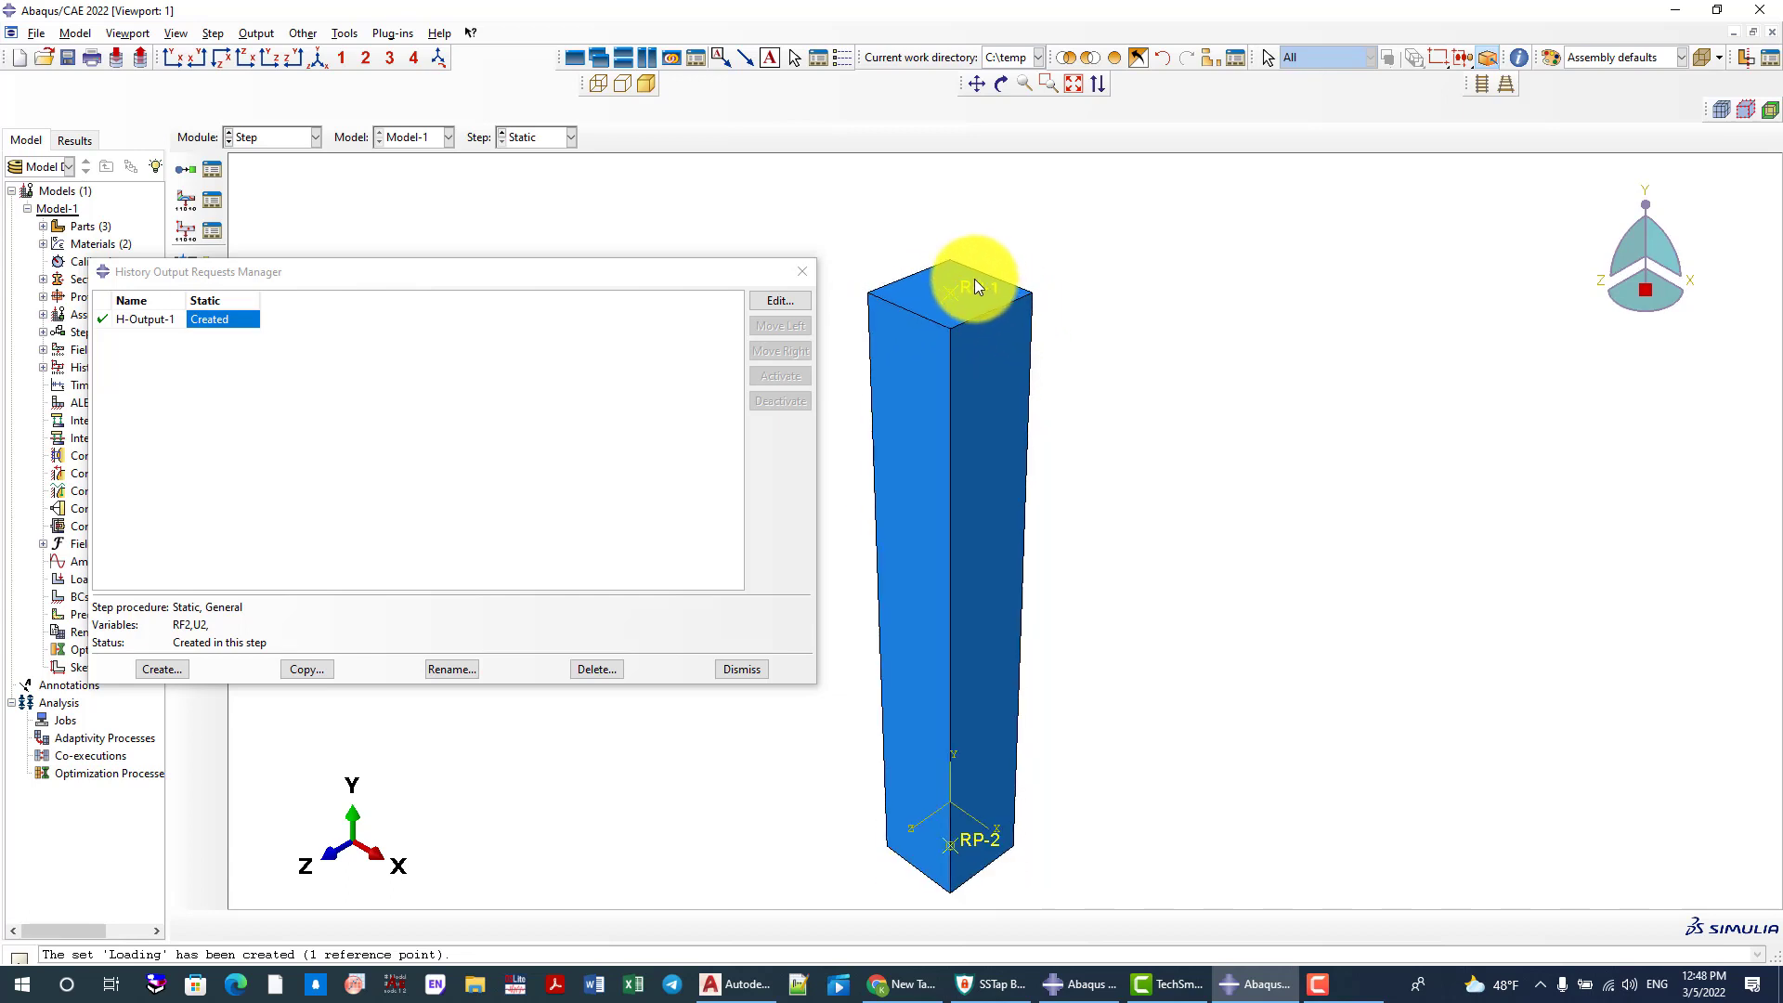
scroll(954, 306, up, 2)
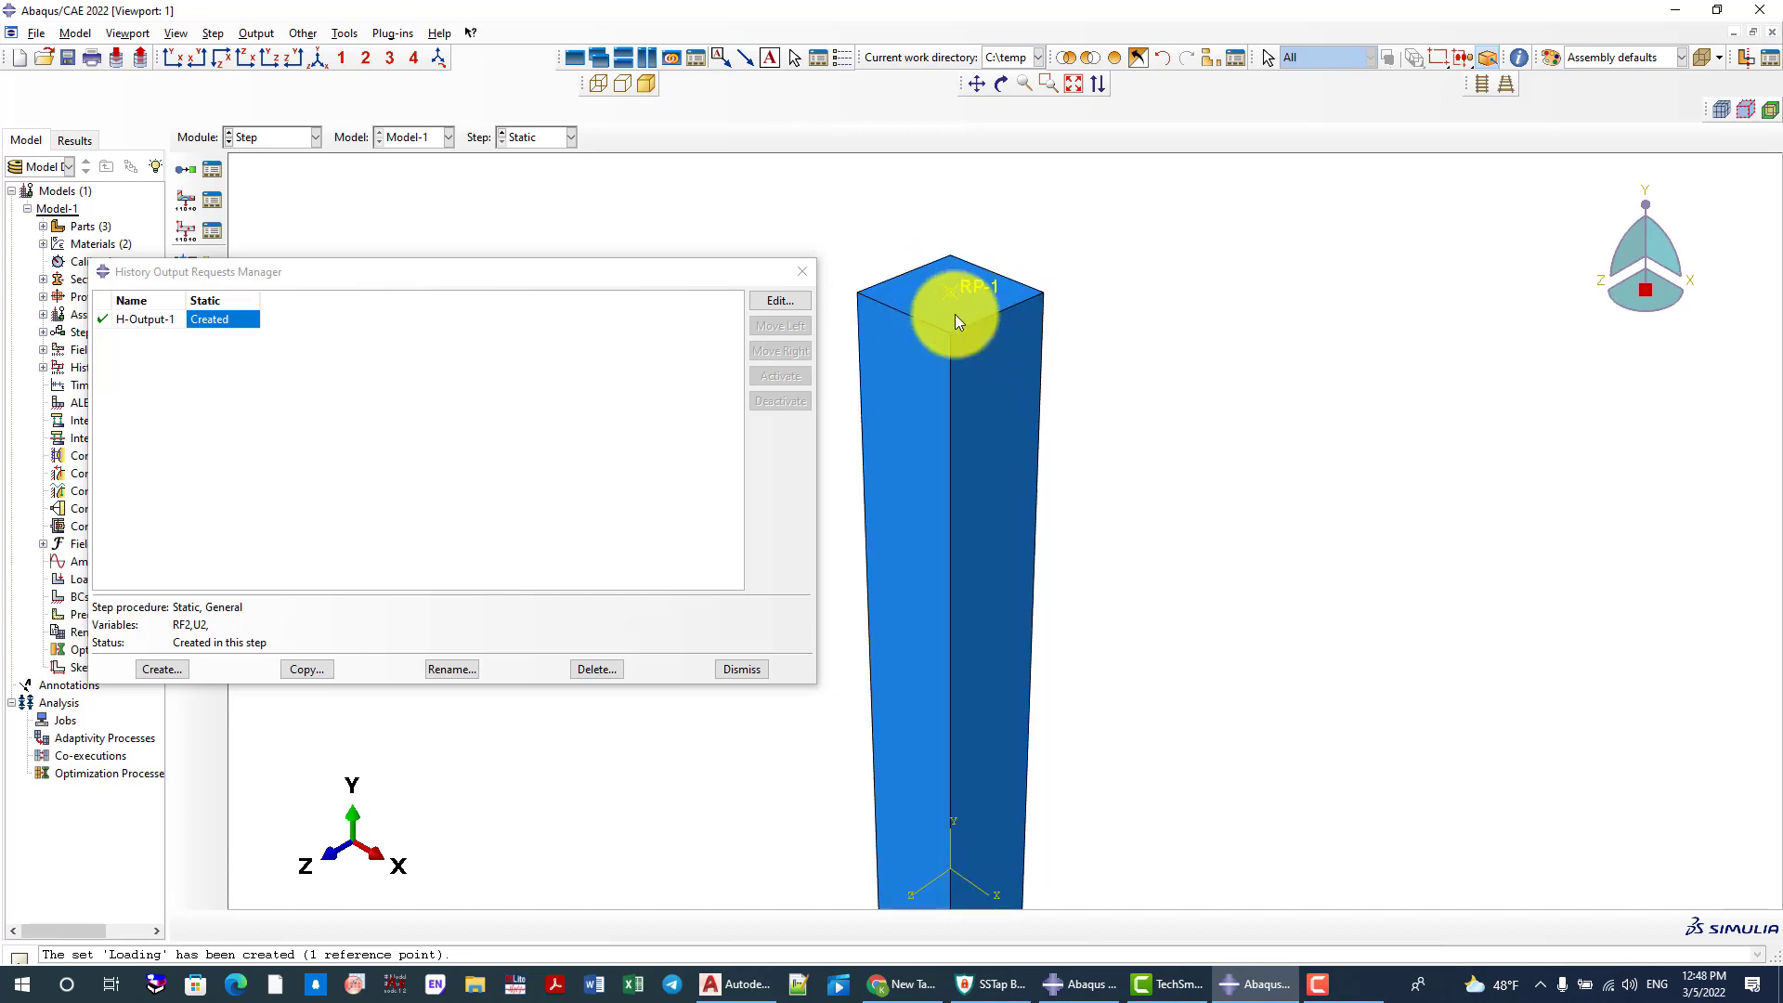
scroll(956, 279, down, 2)
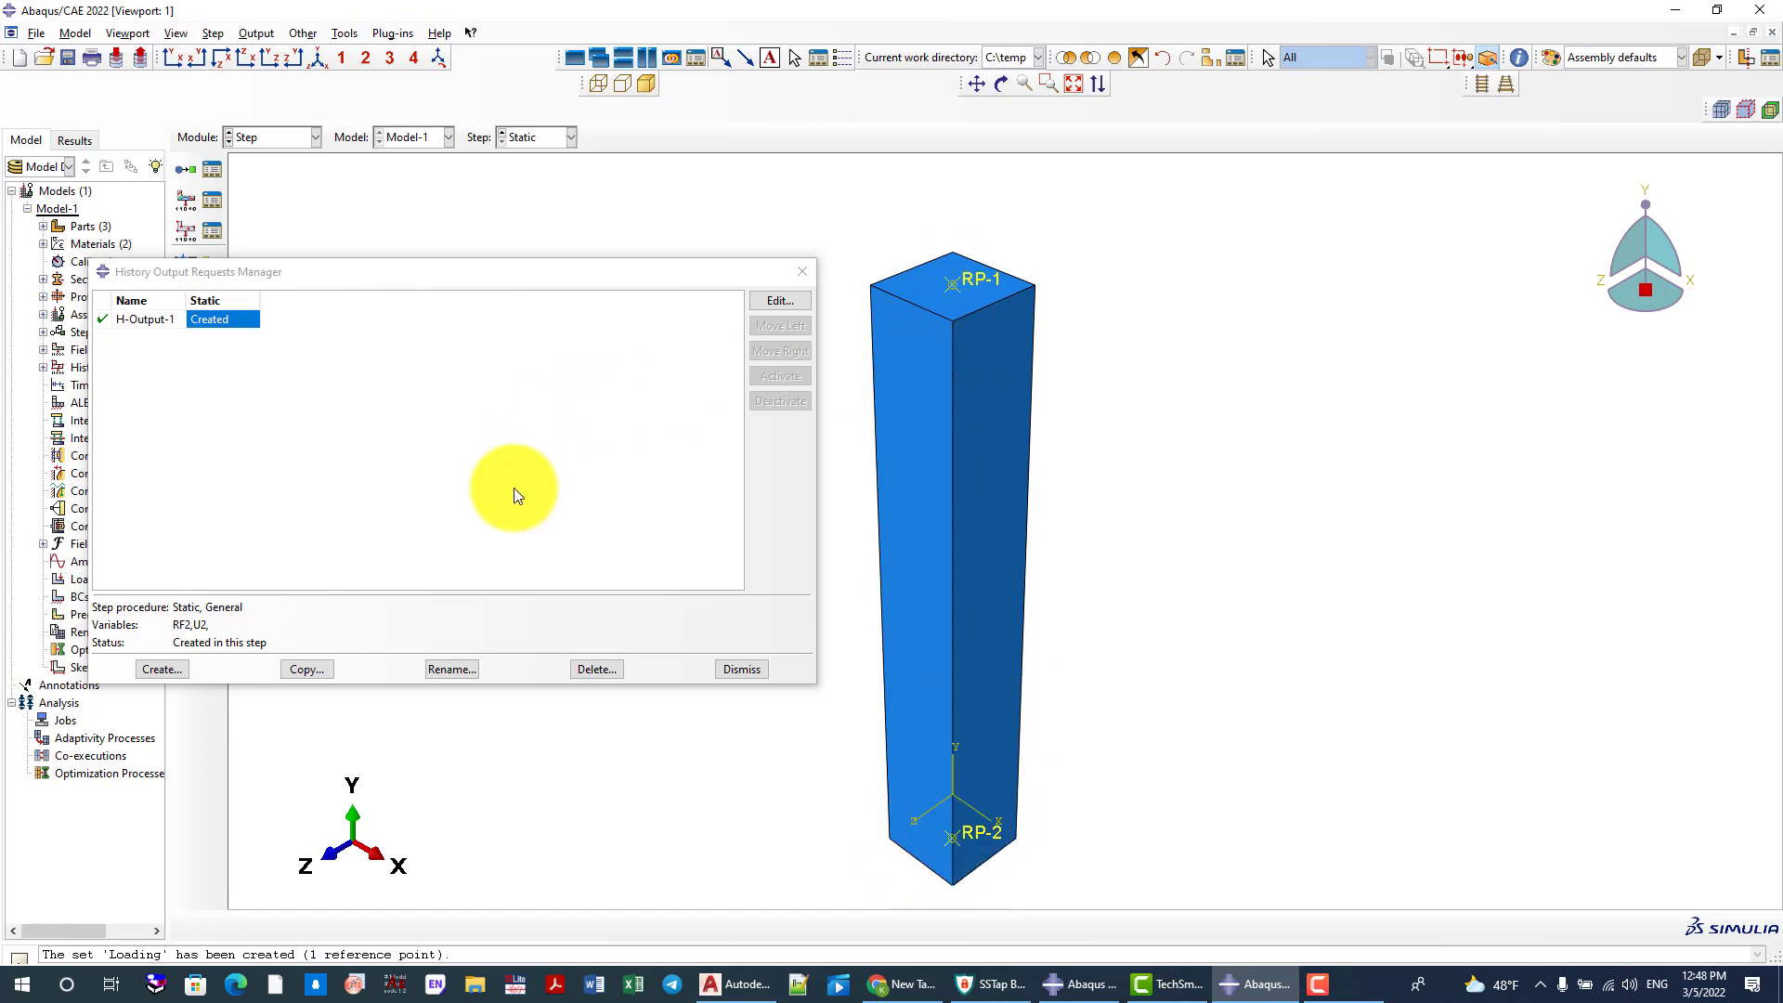
click(801, 271)
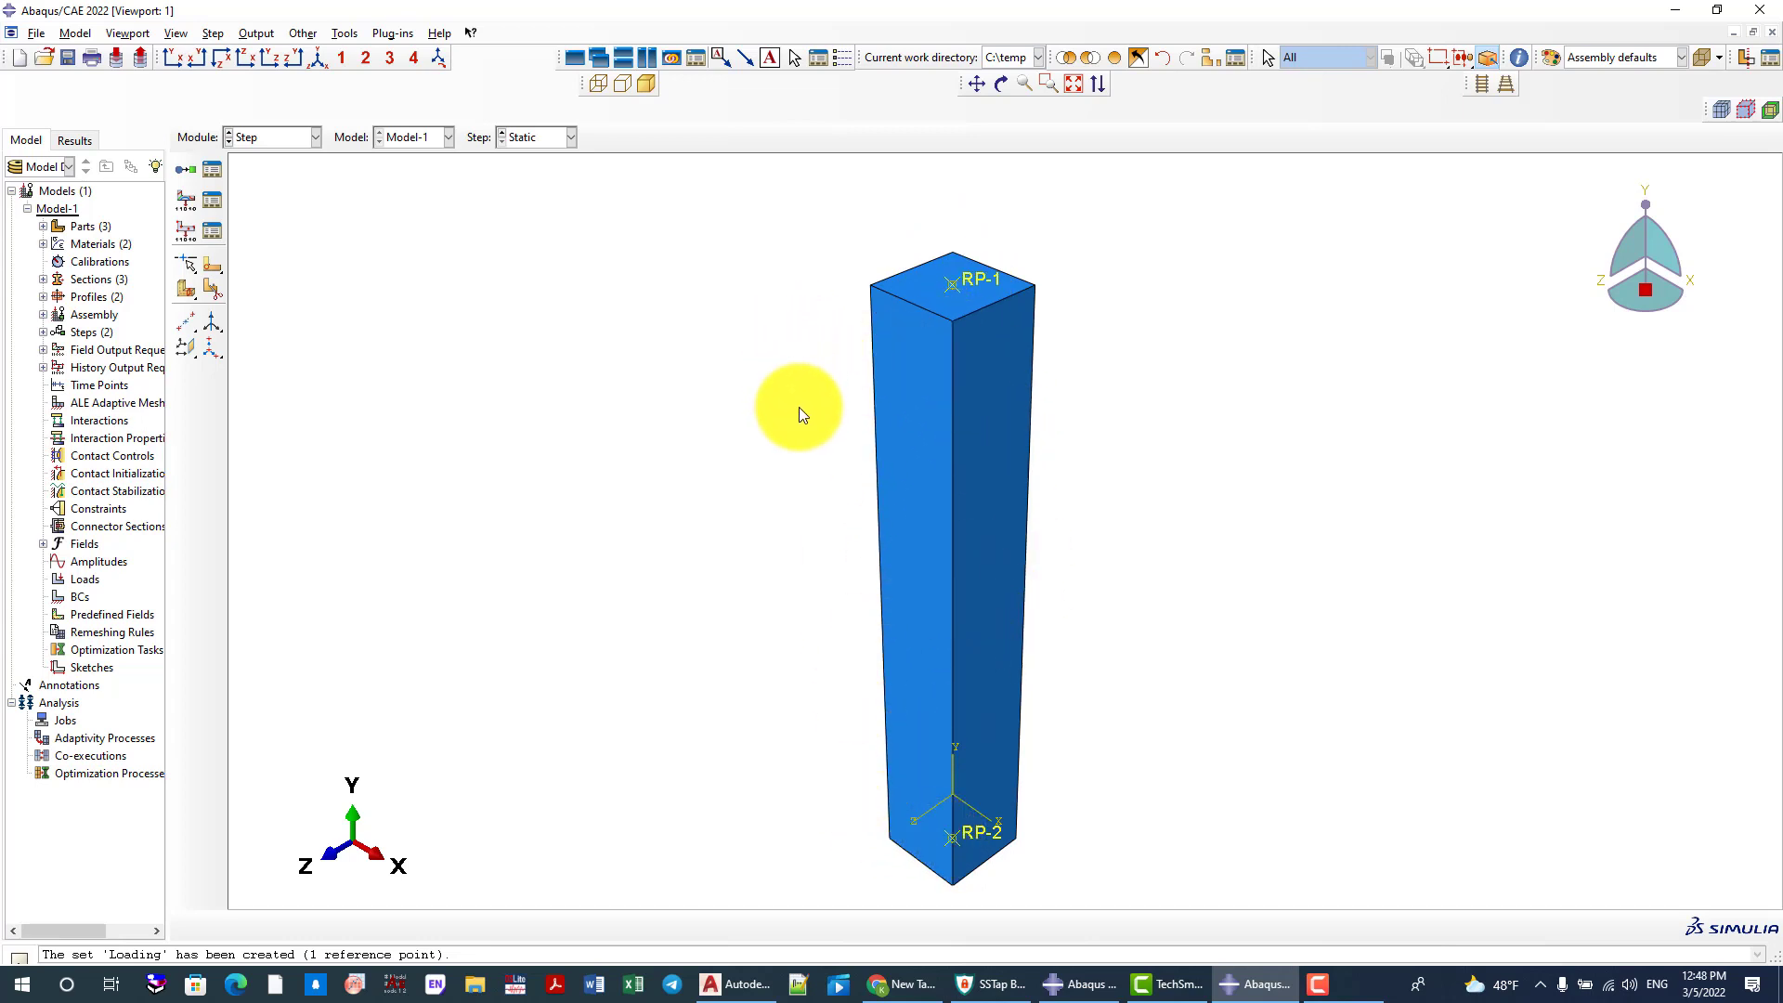
Switch to the Interaction module with the whole column in view
scroll(699, 348, up, 2)
scroll(846, 526, down, 3)
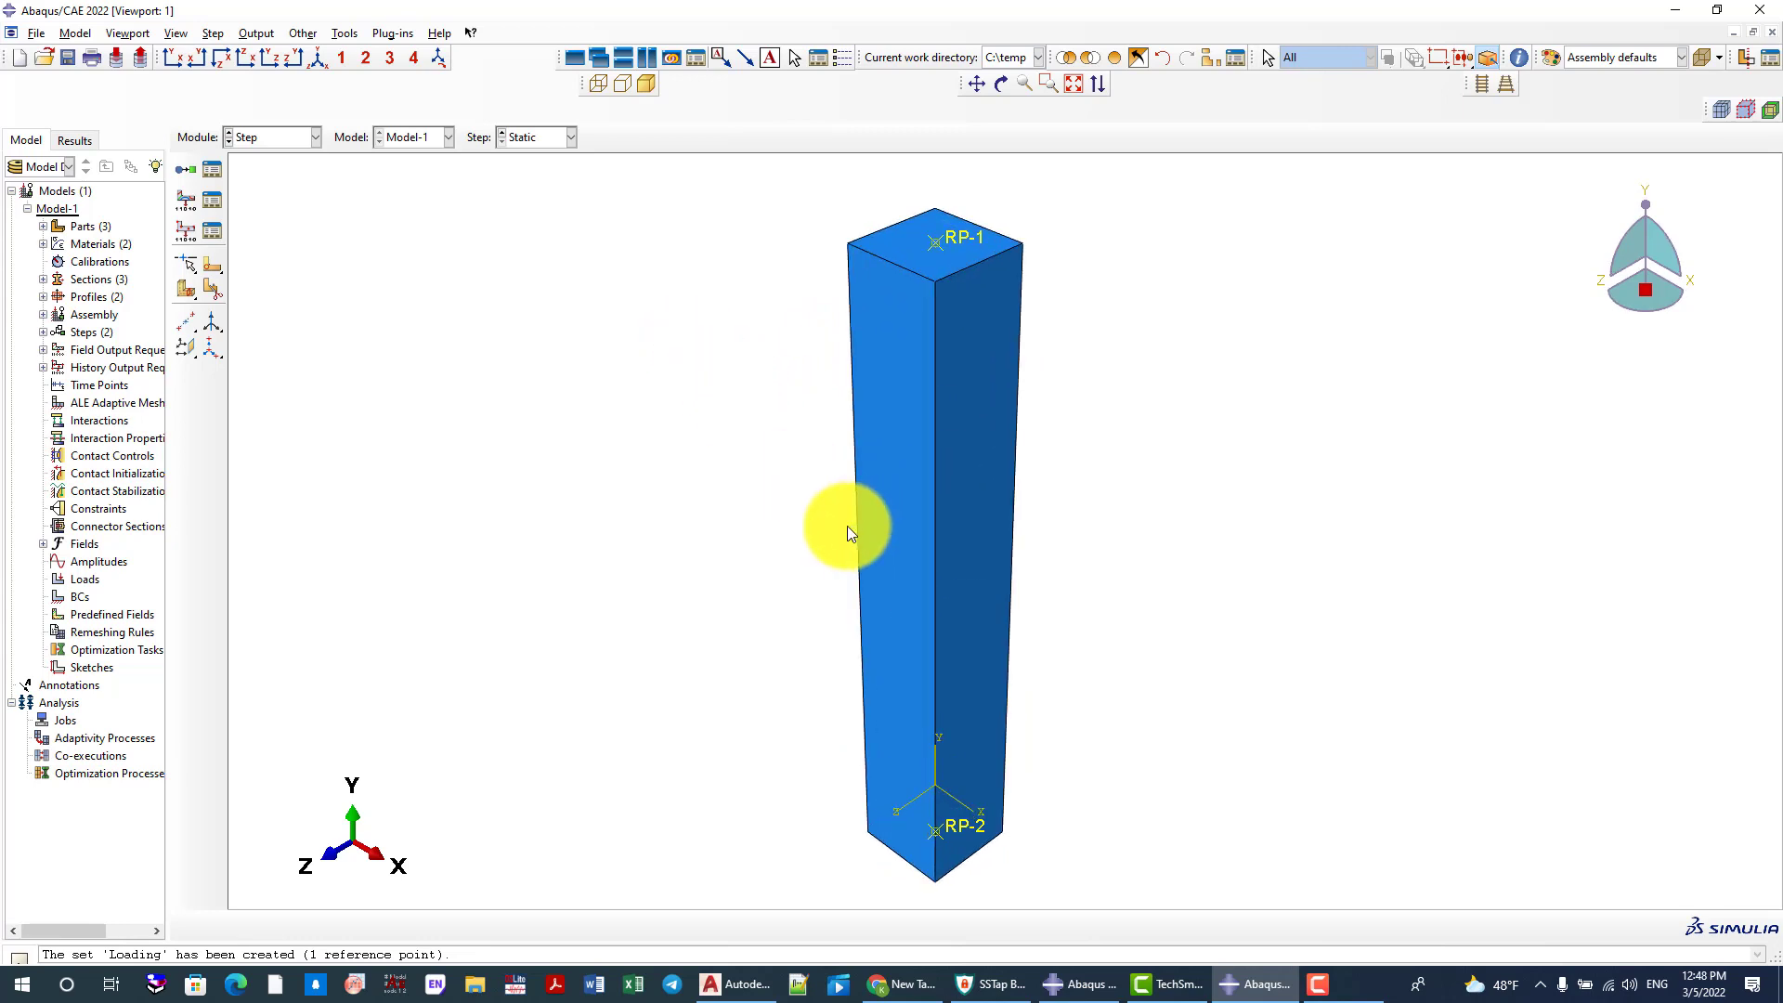
scroll(654, 478, up, 1)
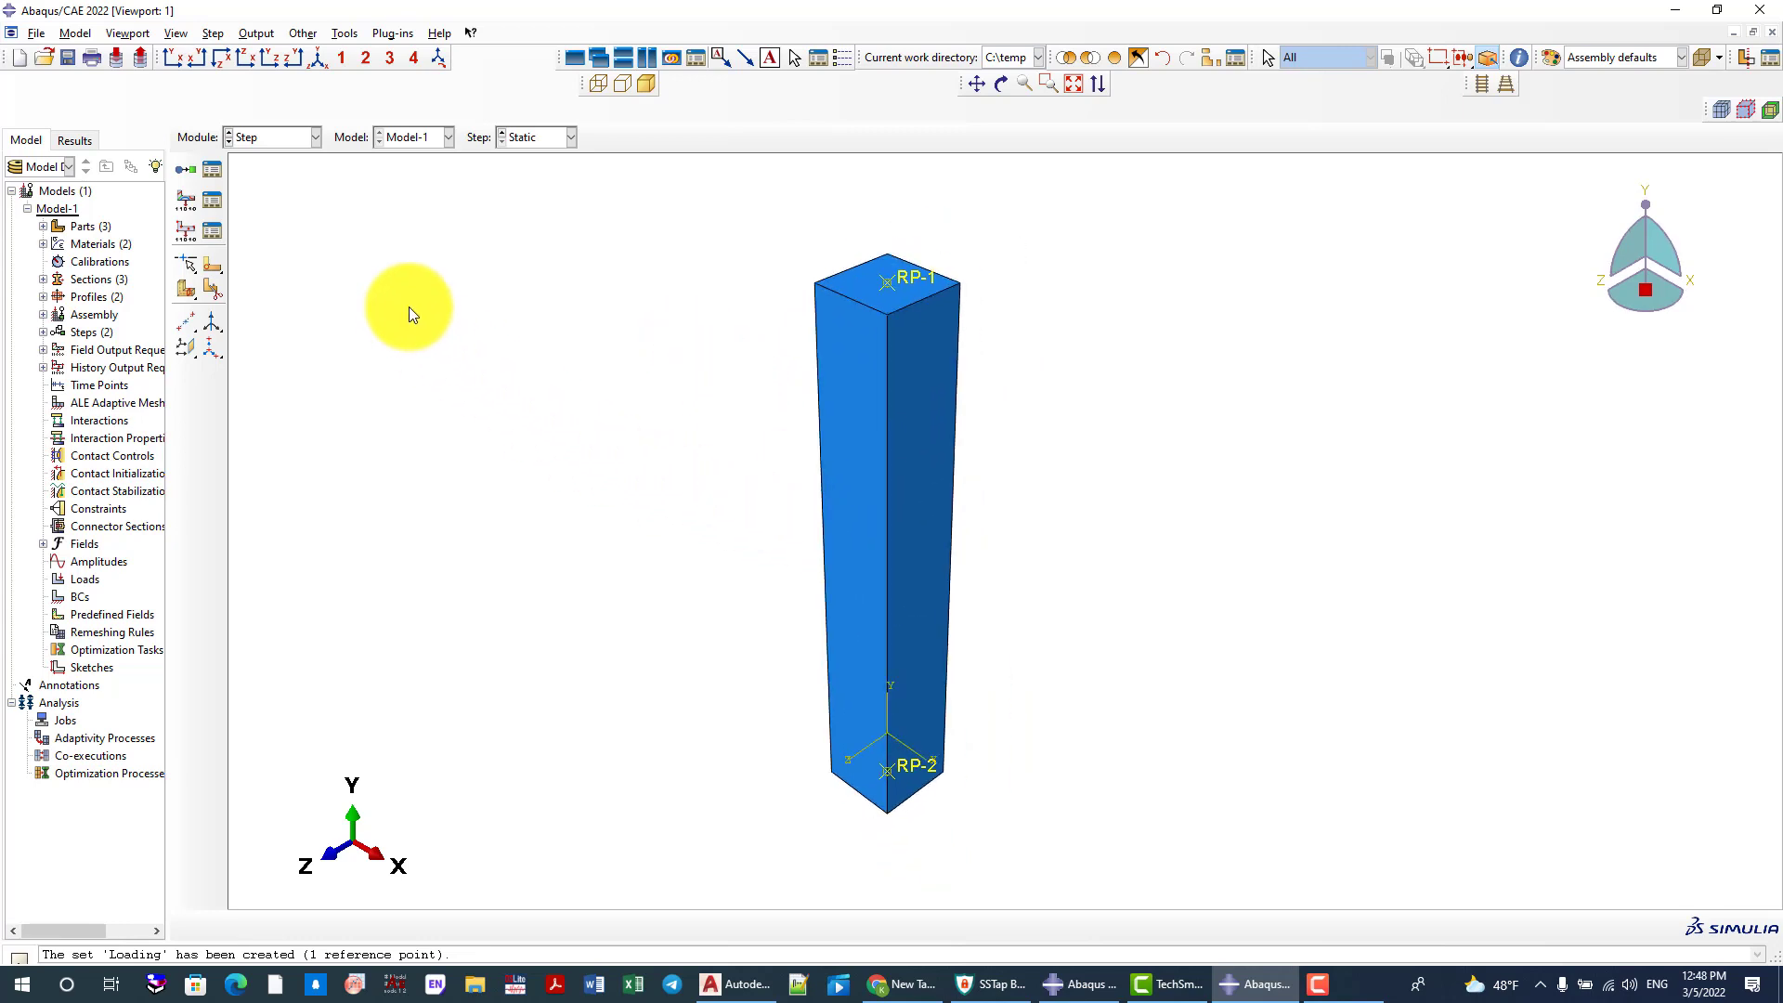
click(249, 136)
click(247, 232)
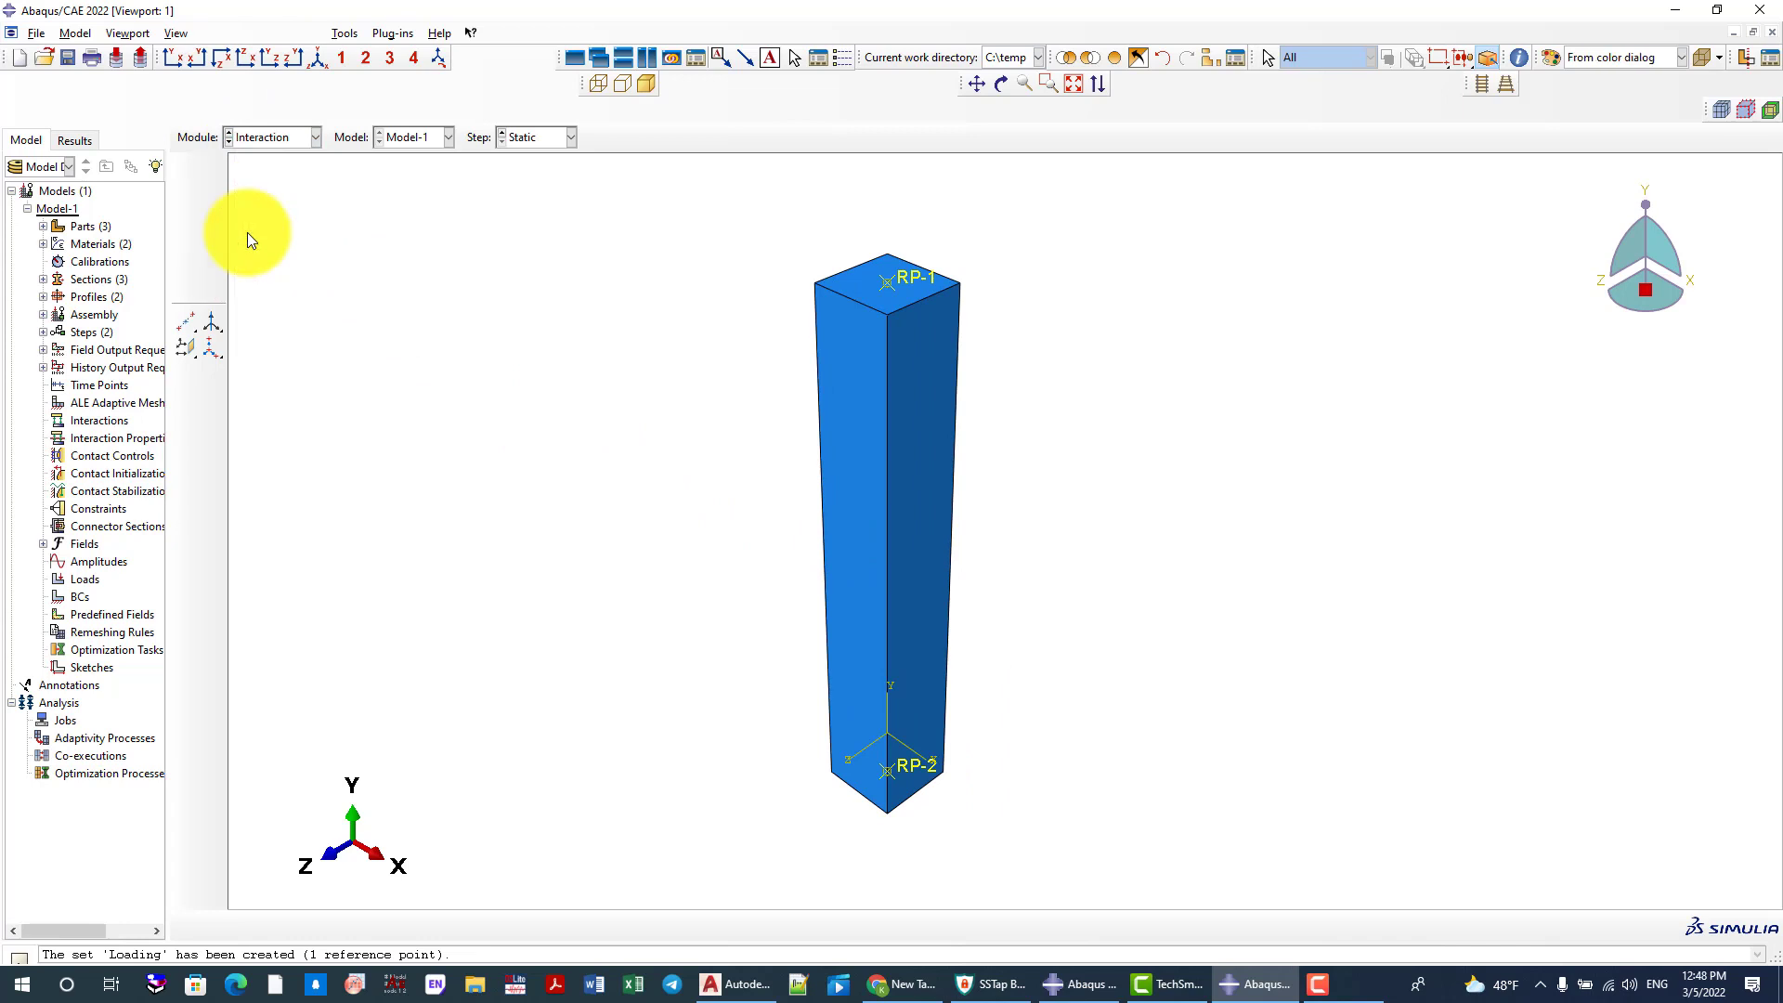
scroll(641, 384, up, 2)
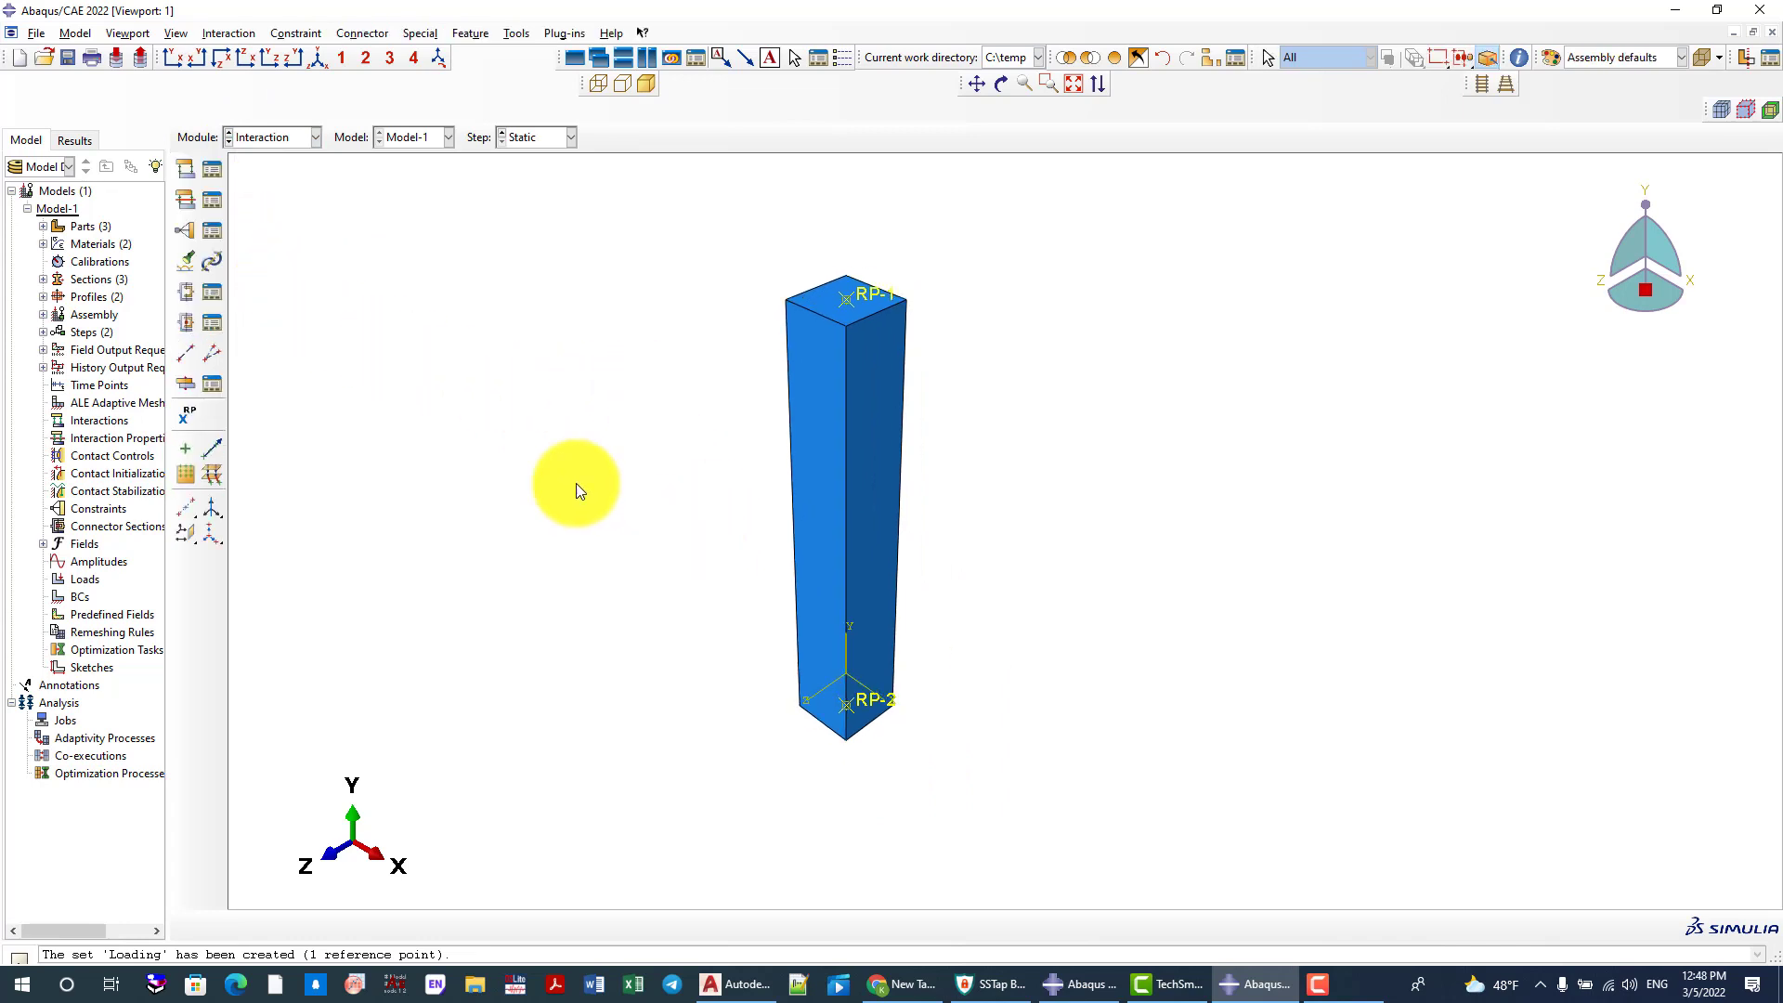
Create a Coupling constraint that uses the Loading set as its control point
click(186, 229)
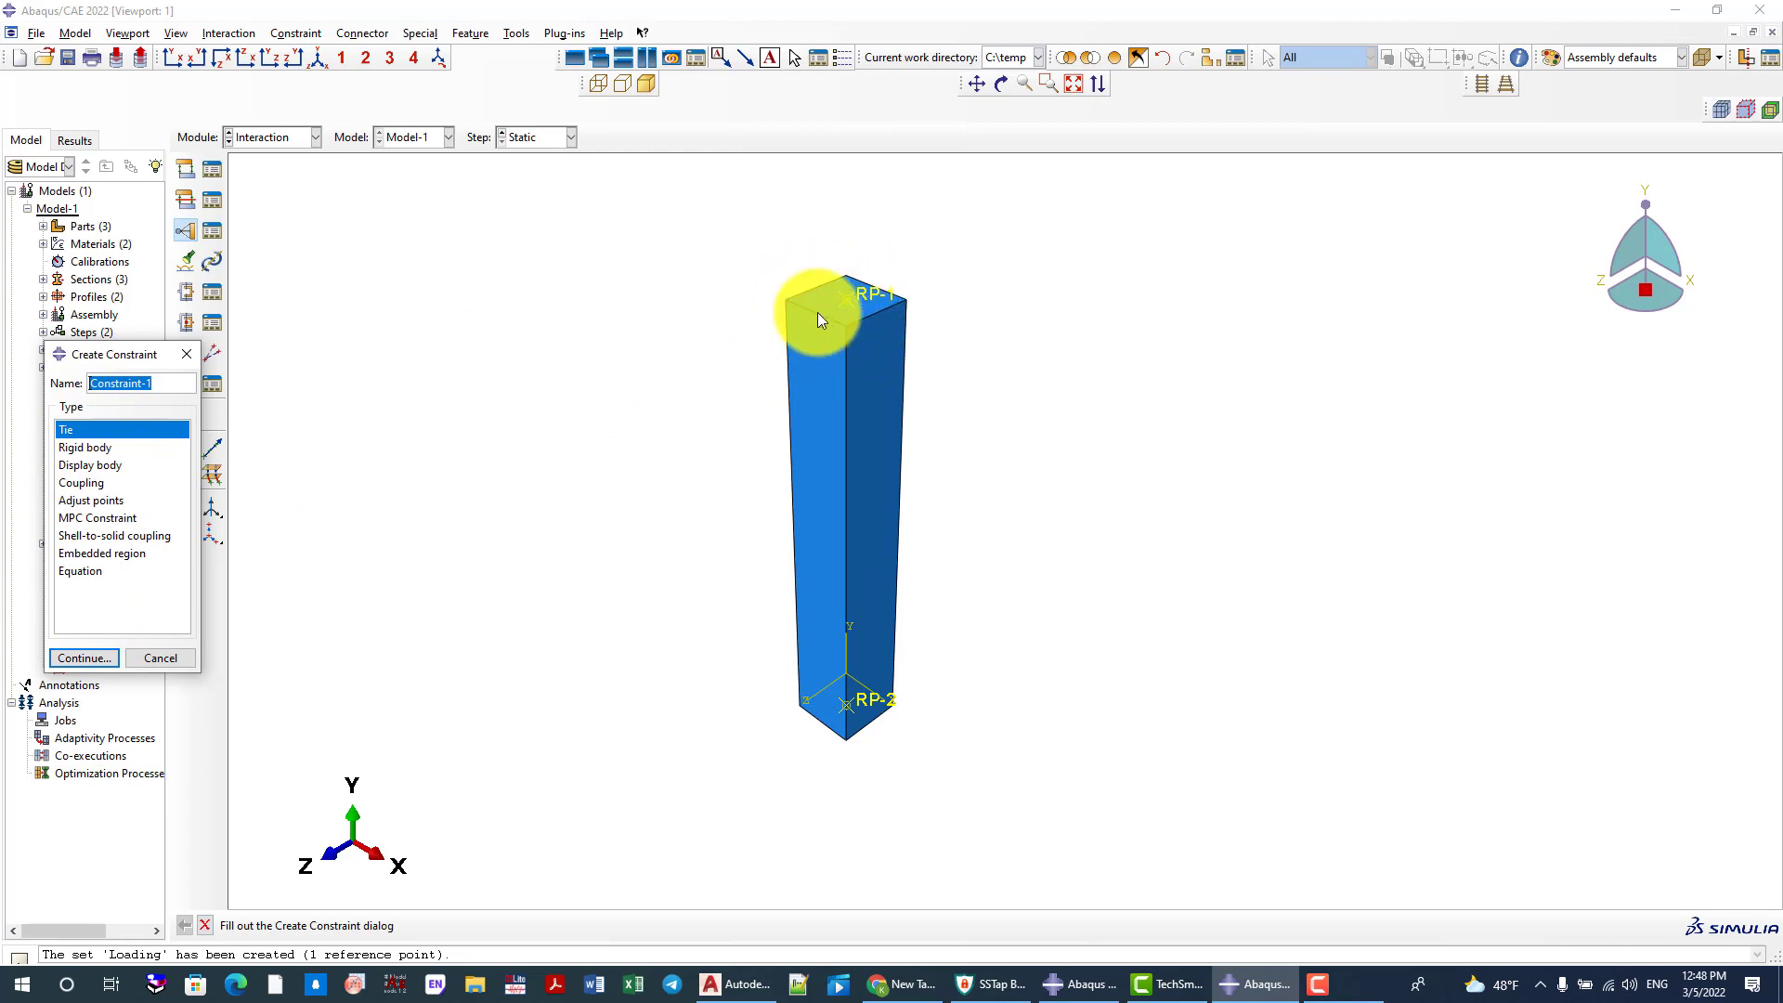
click(81, 482)
click(93, 656)
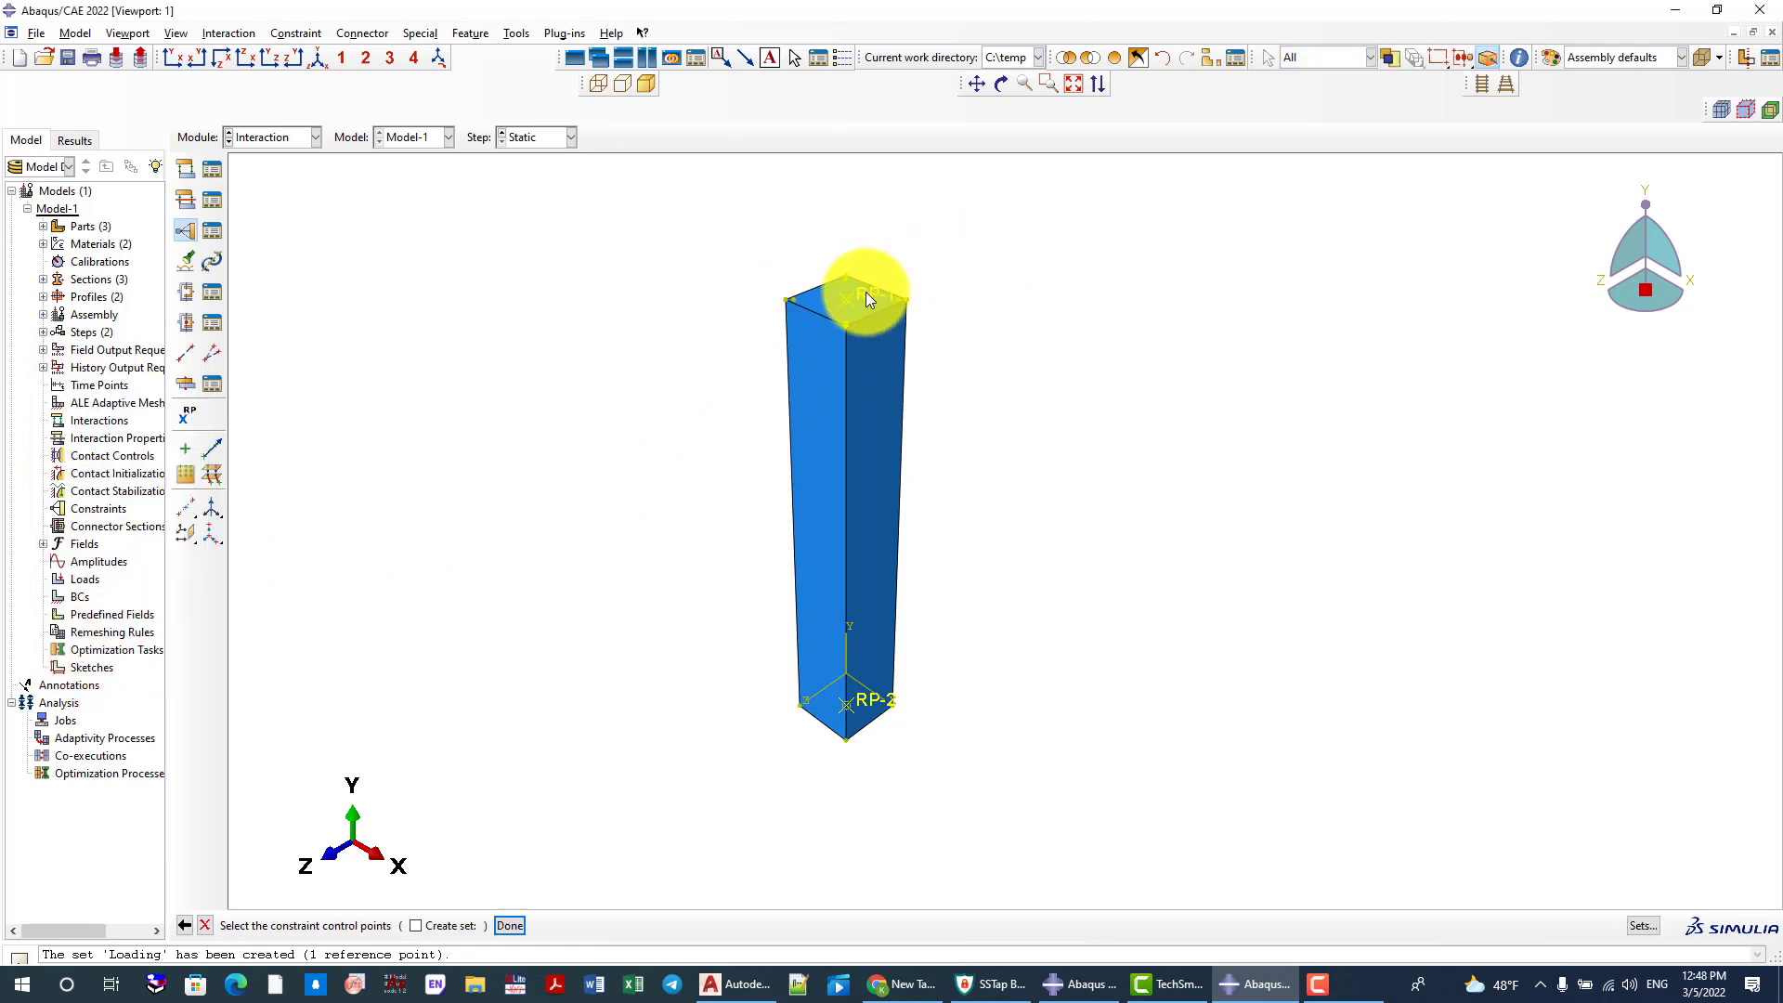
click(1645, 927)
click(287, 338)
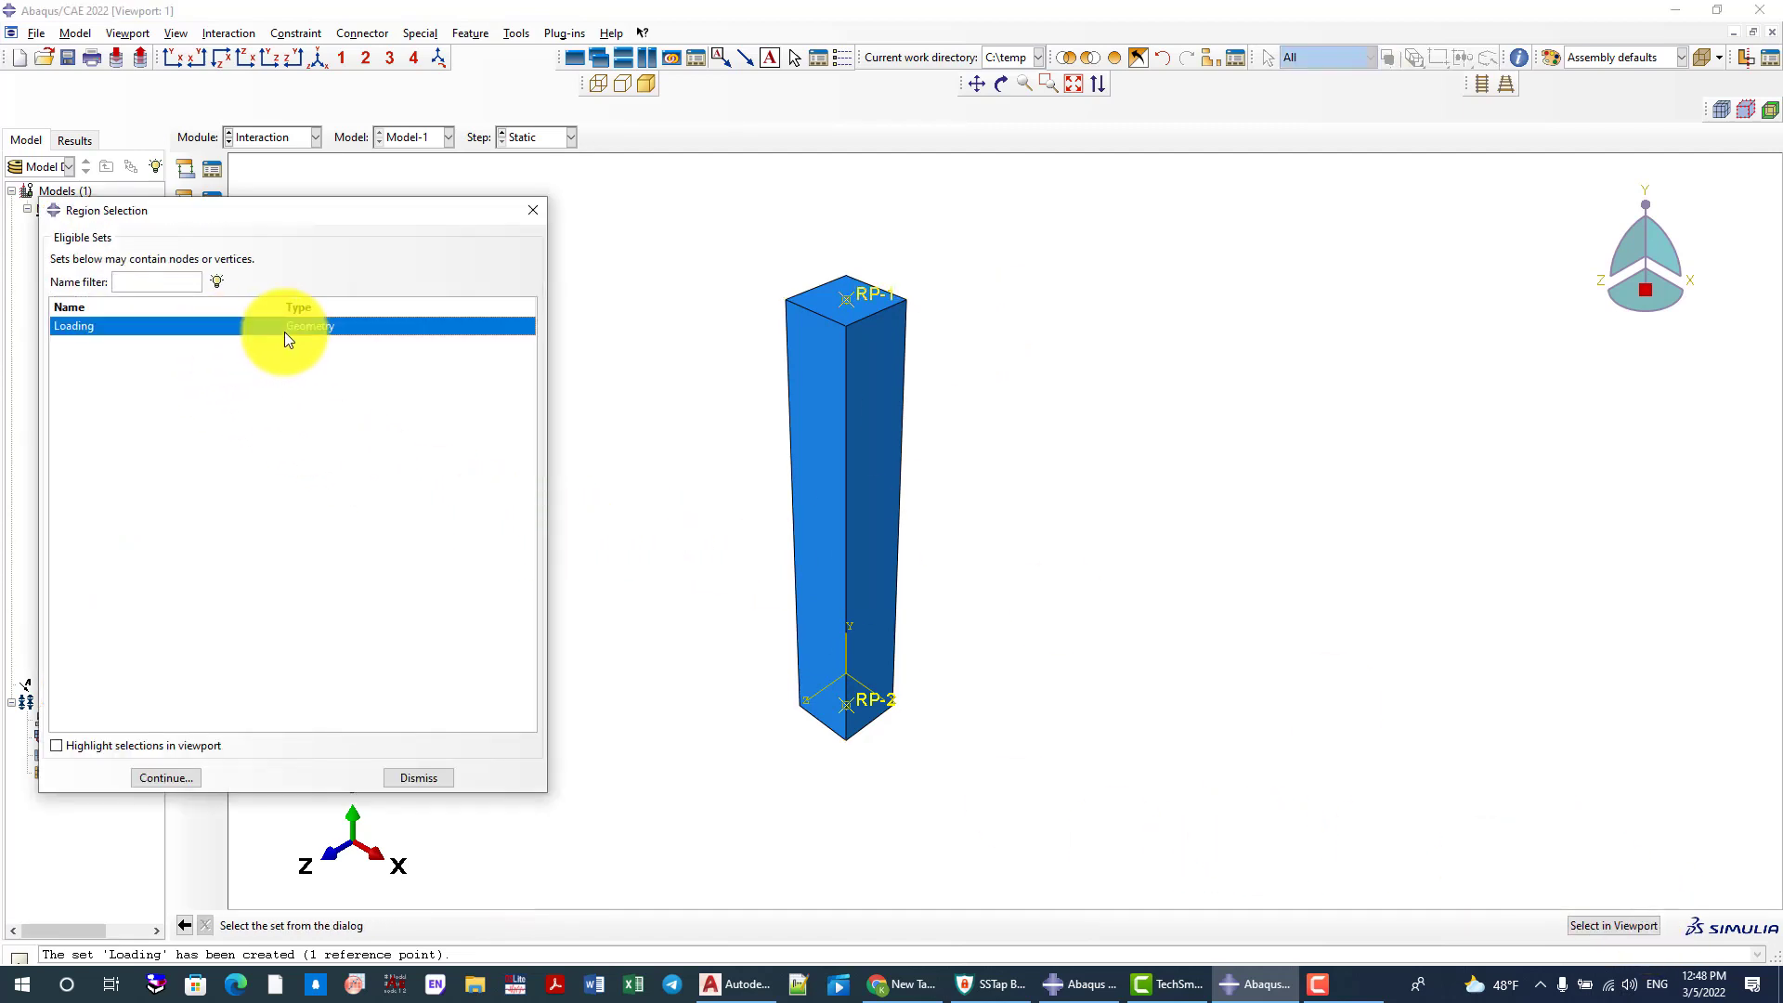
click(168, 777)
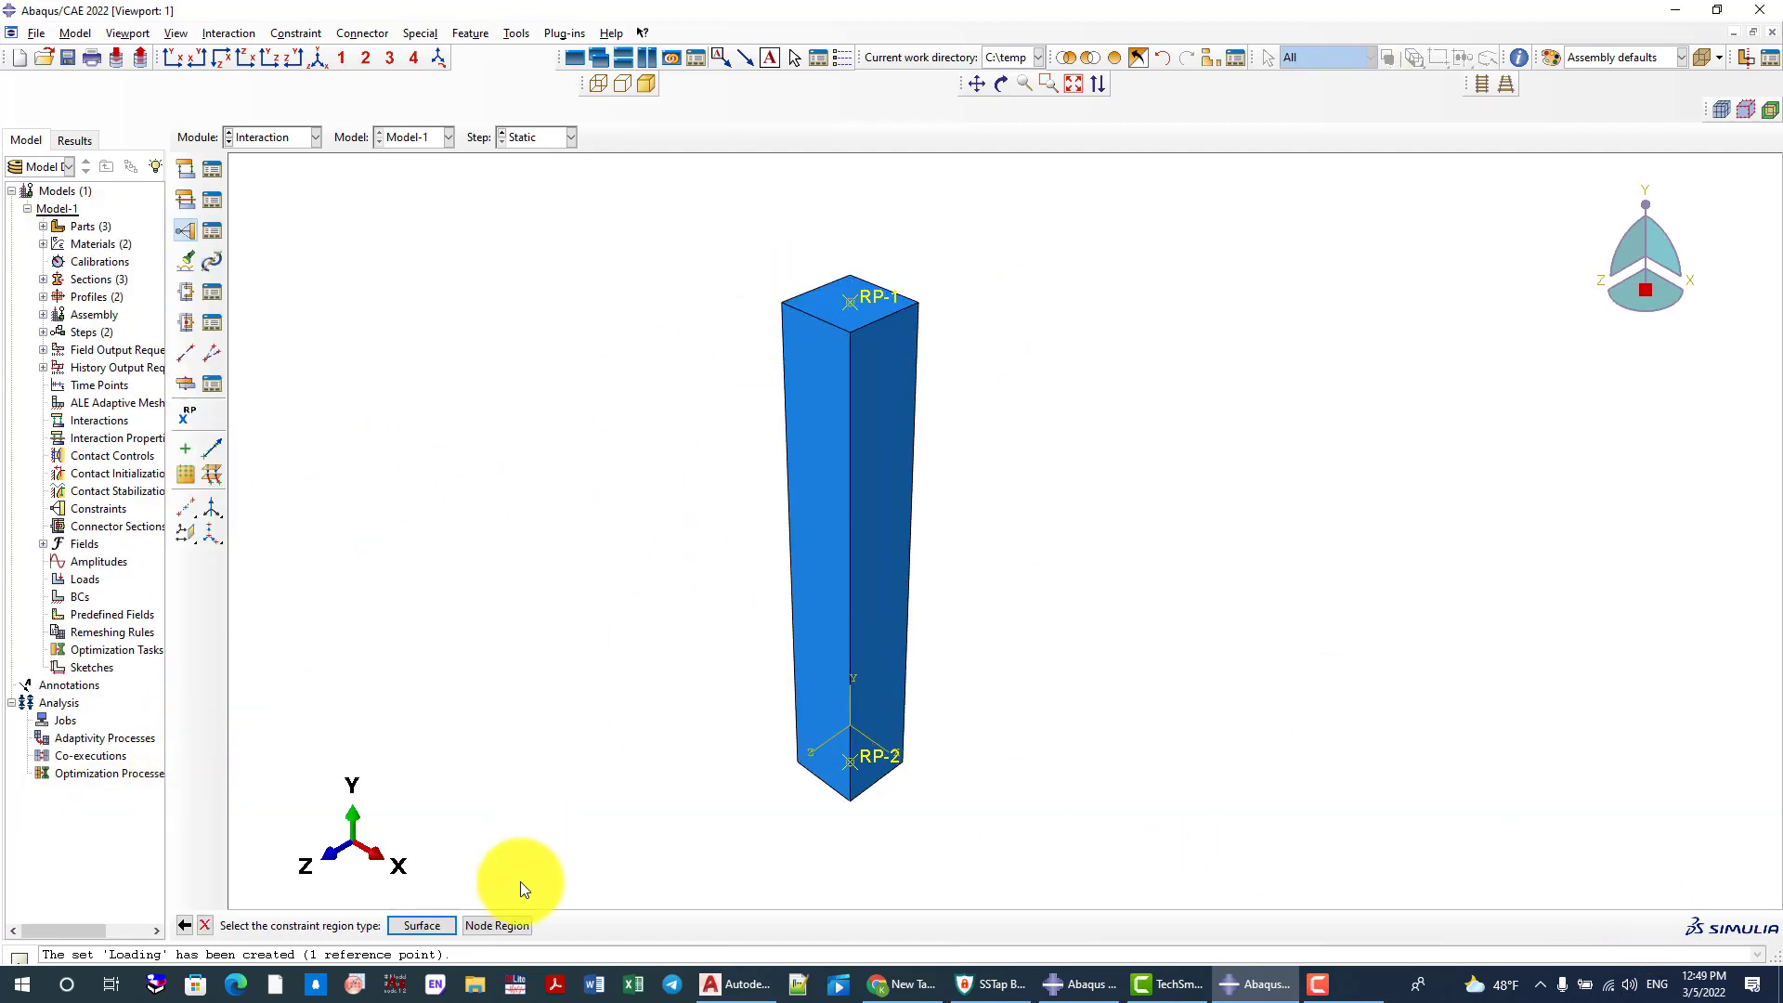
Assign the column's top face as the coupling's node region and accept the constraint settings
click(493, 925)
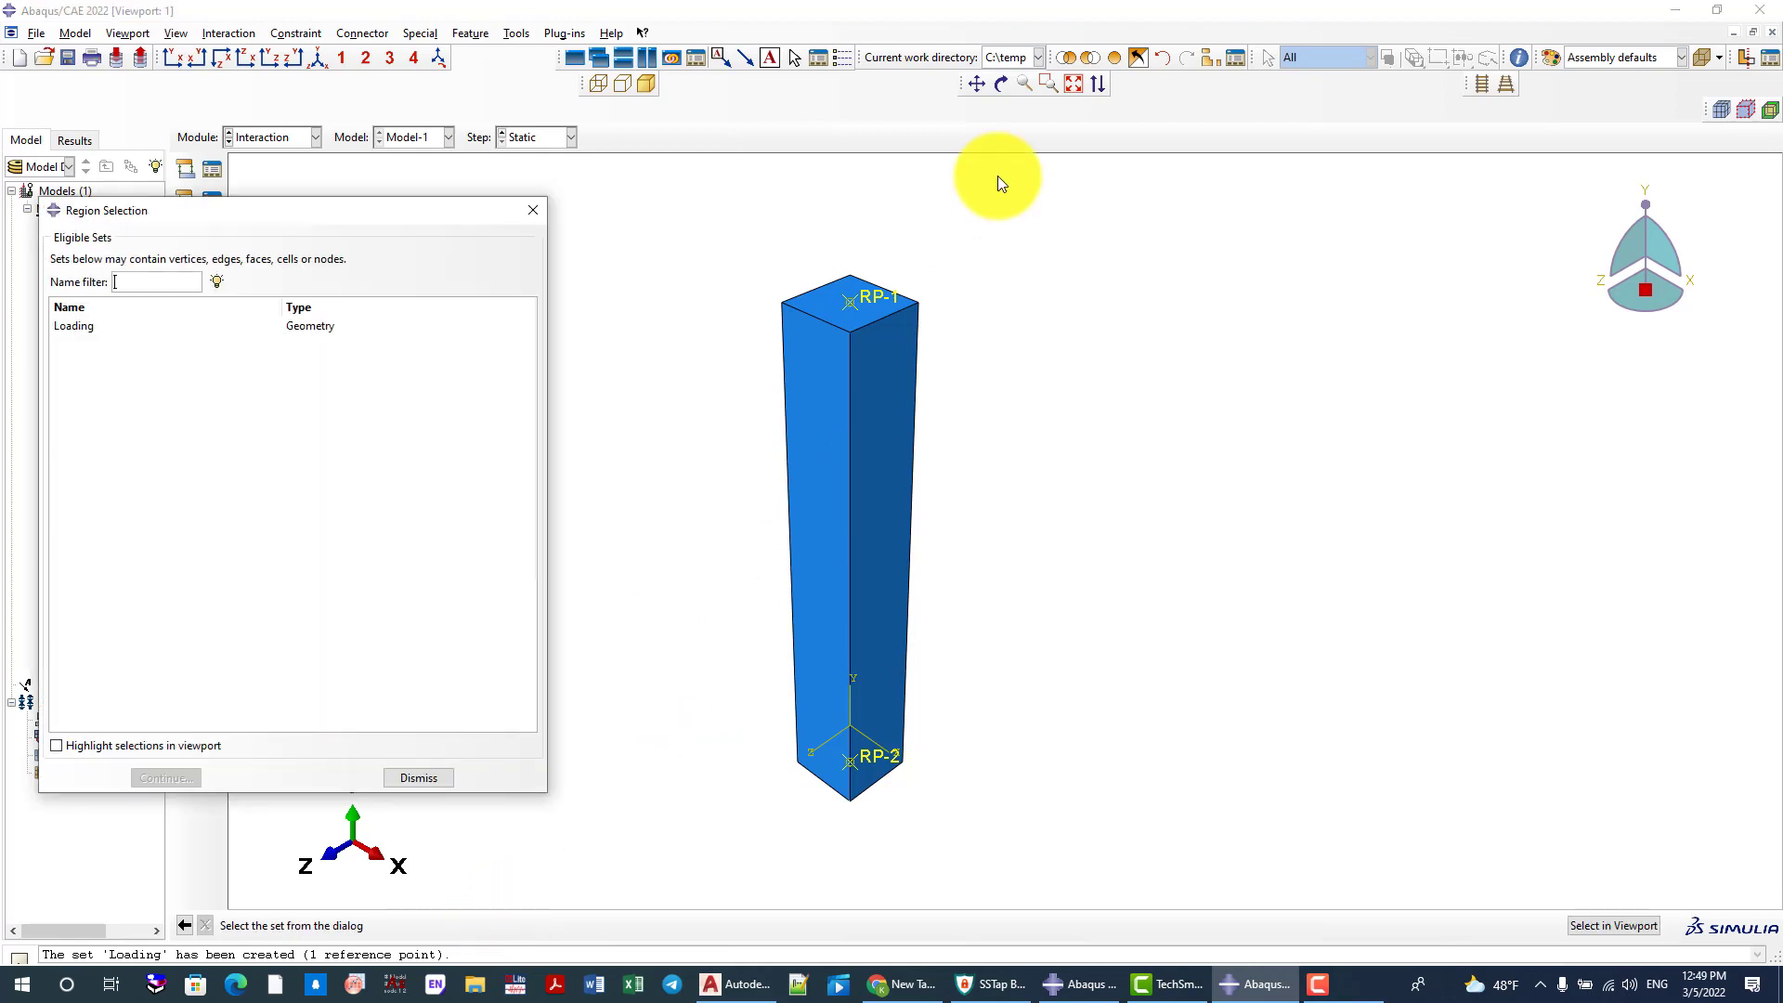
click(533, 209)
click(820, 306)
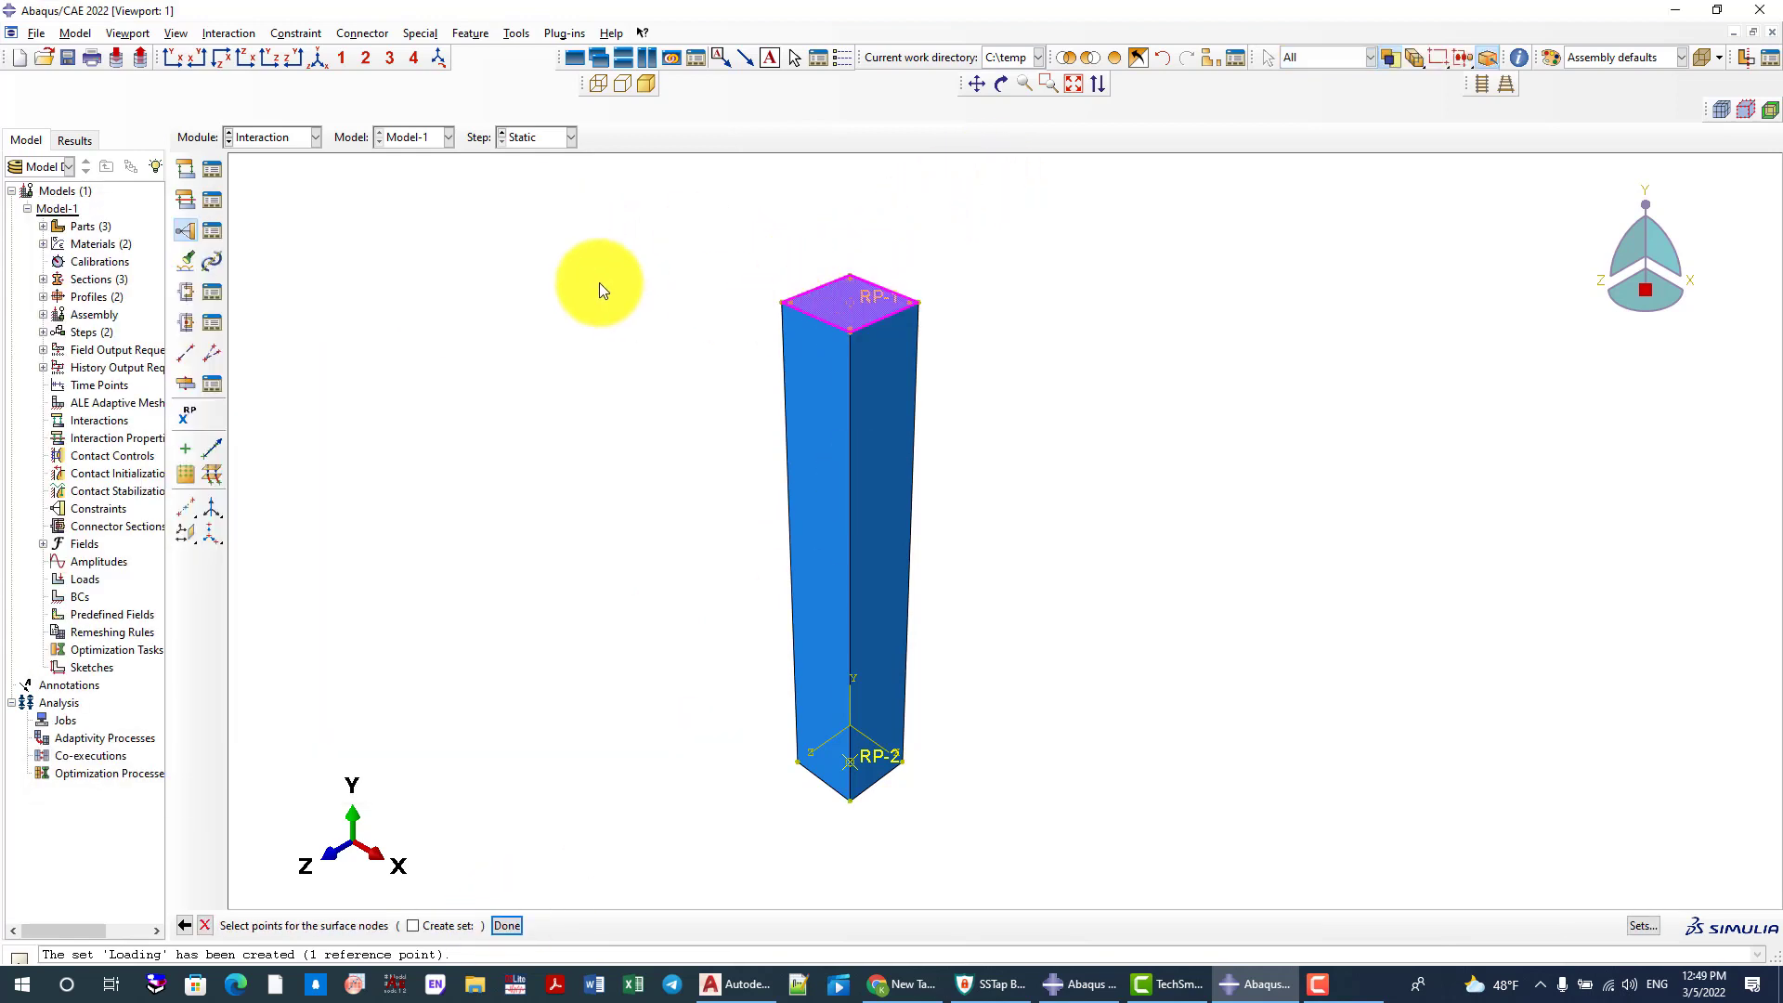
middle_click(599, 282)
click(143, 577)
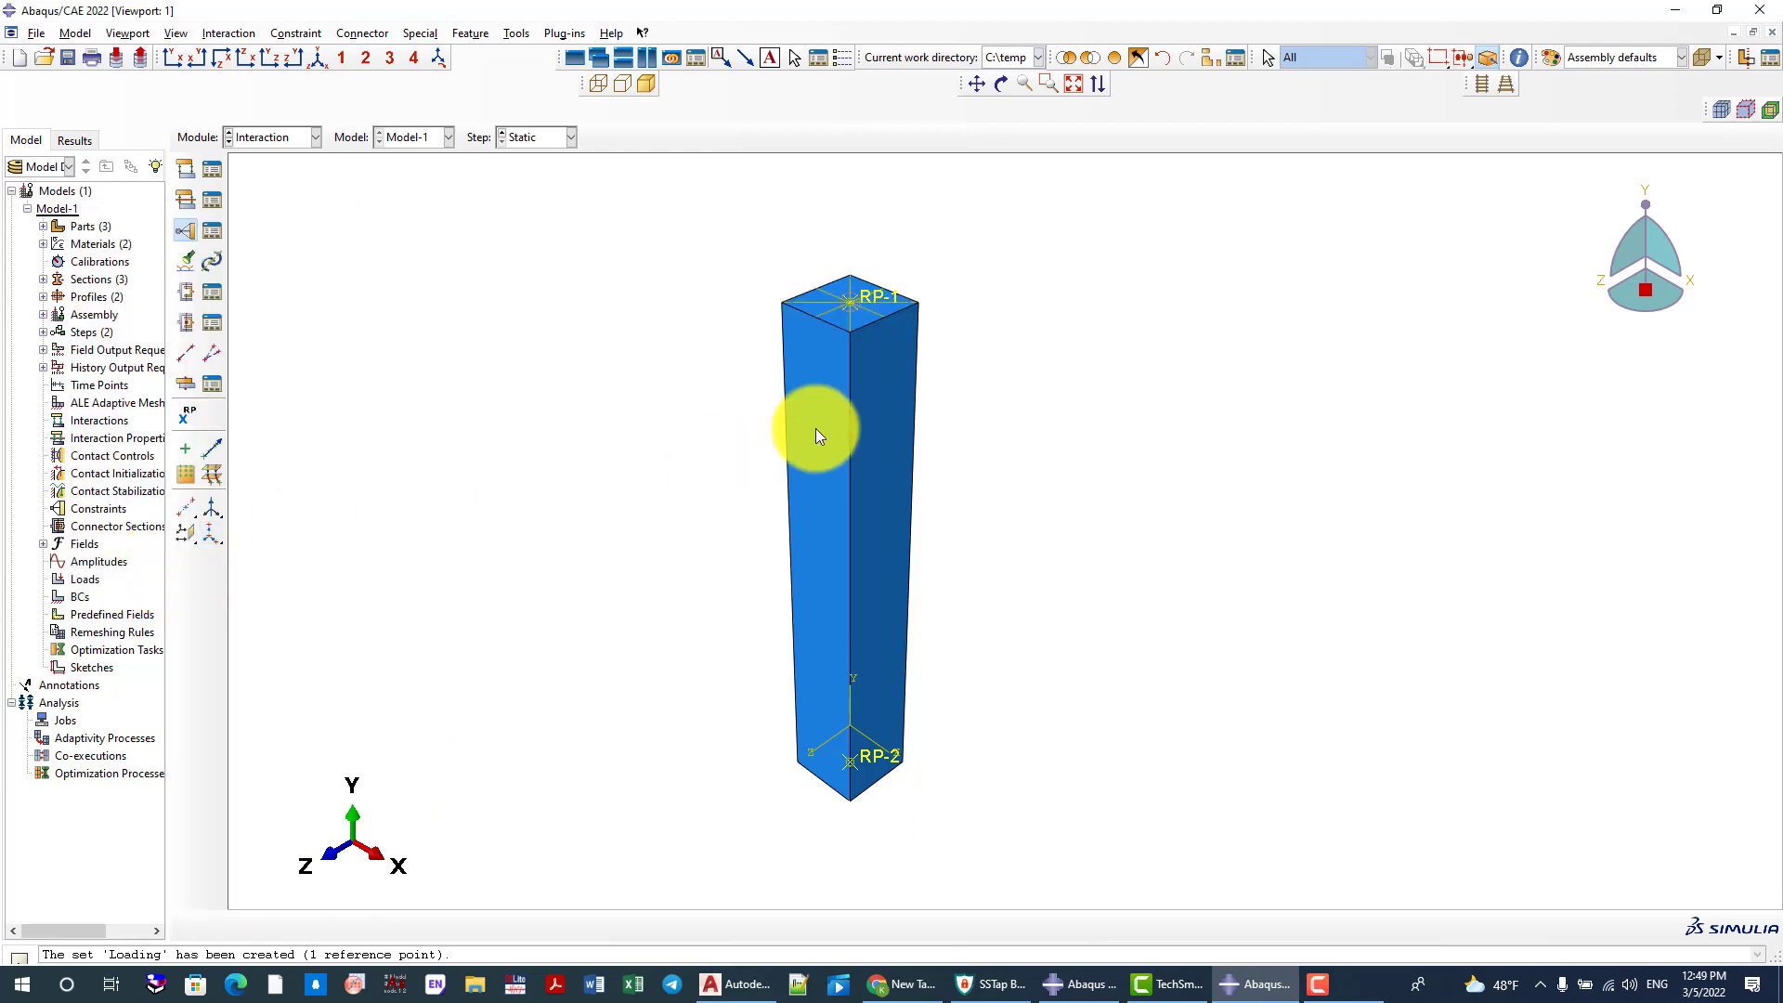
Orbit the column to expose its bottom face with reference point RP-2
scroll(867, 307, down, 3)
scroll(778, 282, up, 4)
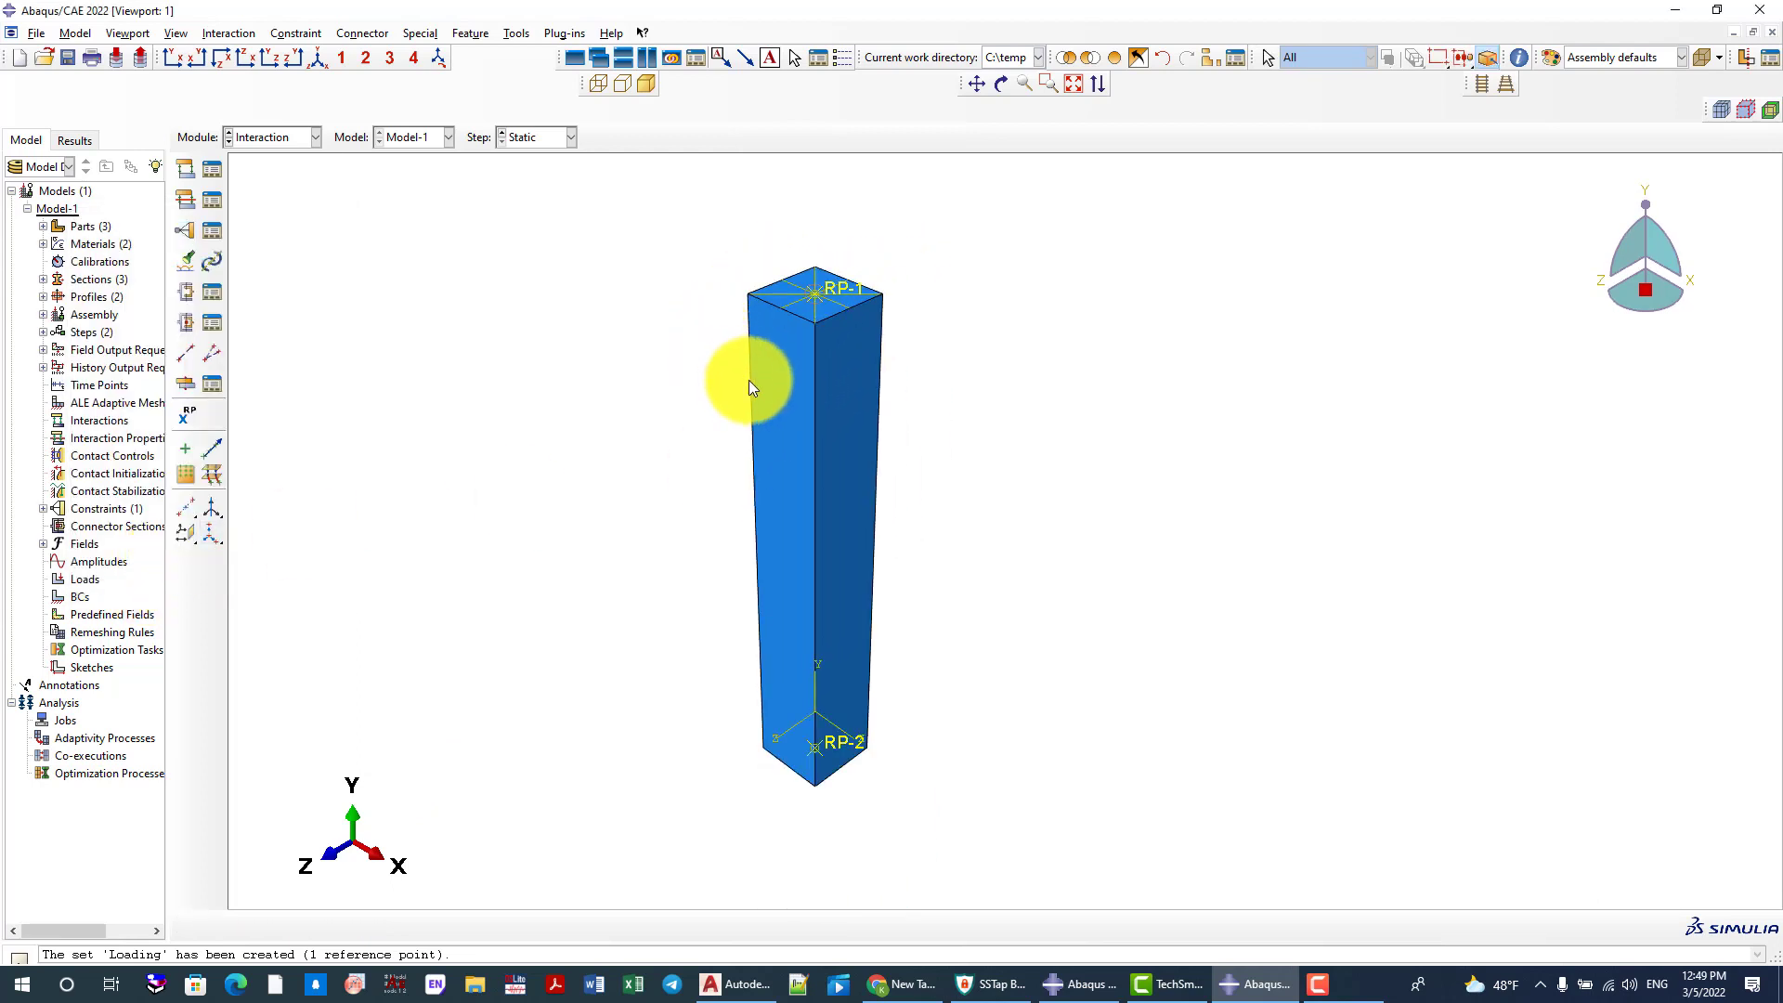
ctrl+alt+drag(824, 637, 963, 474)
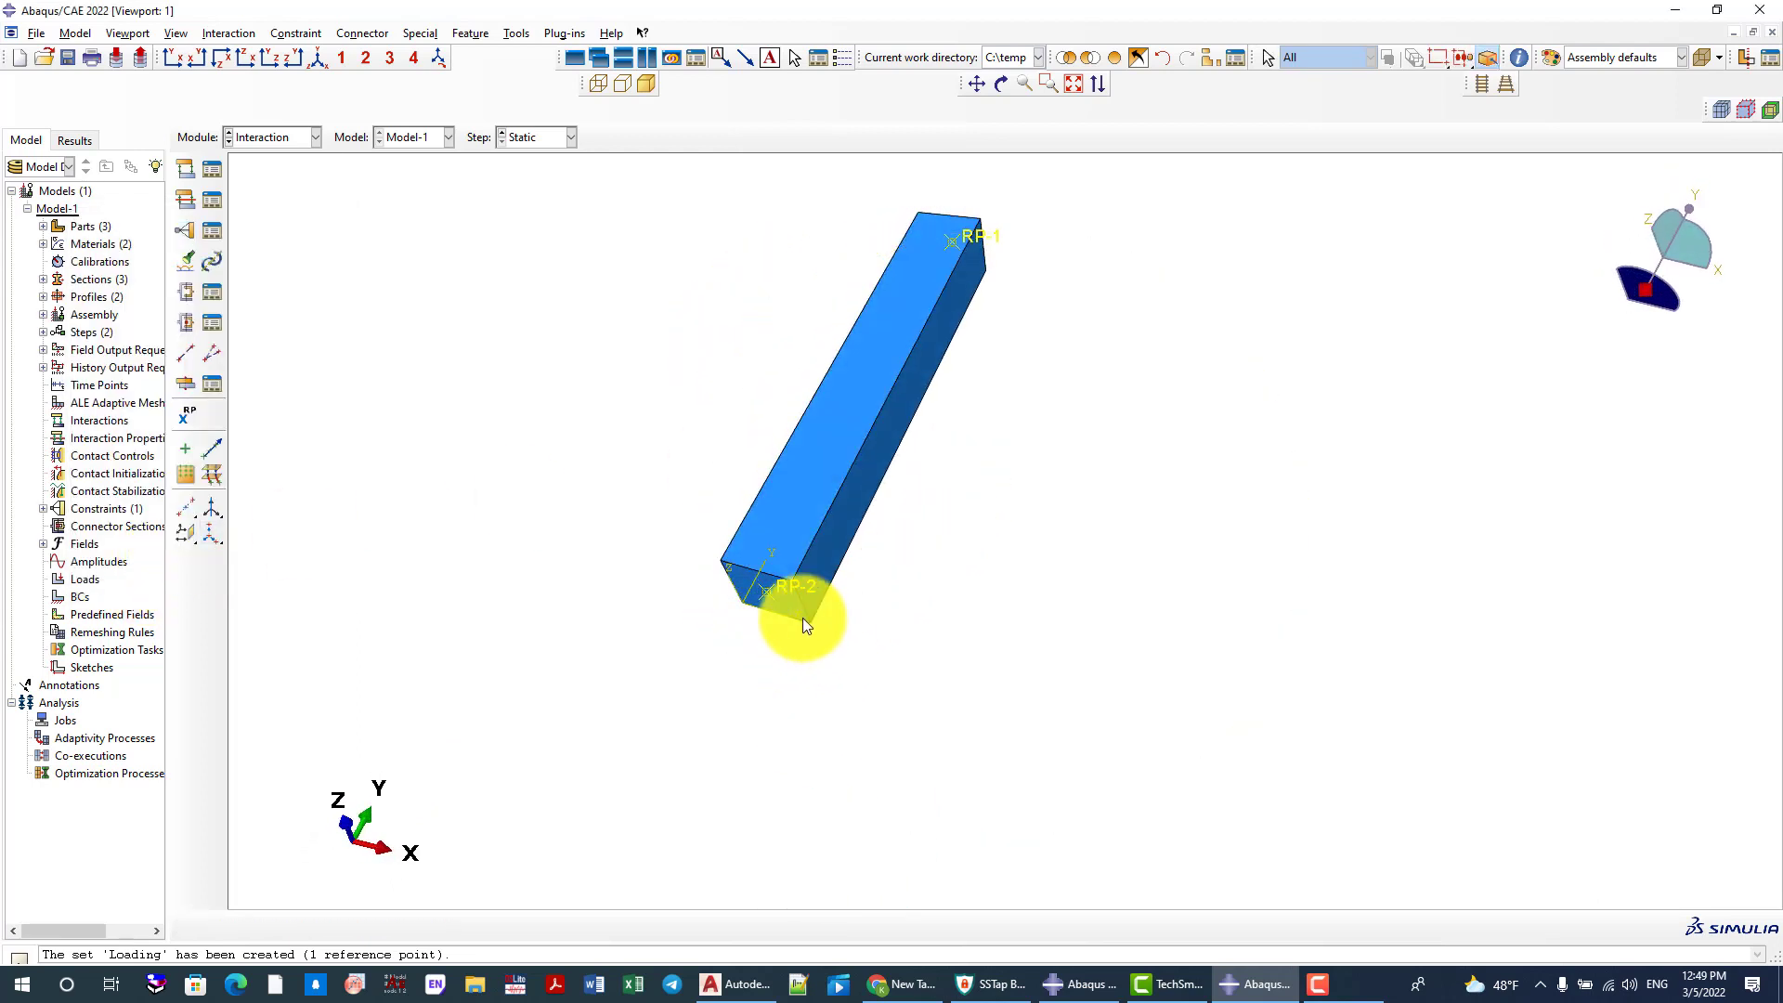
scroll(802, 616, down, 2)
ctrl+alt+drag(793, 537, 795, 360)
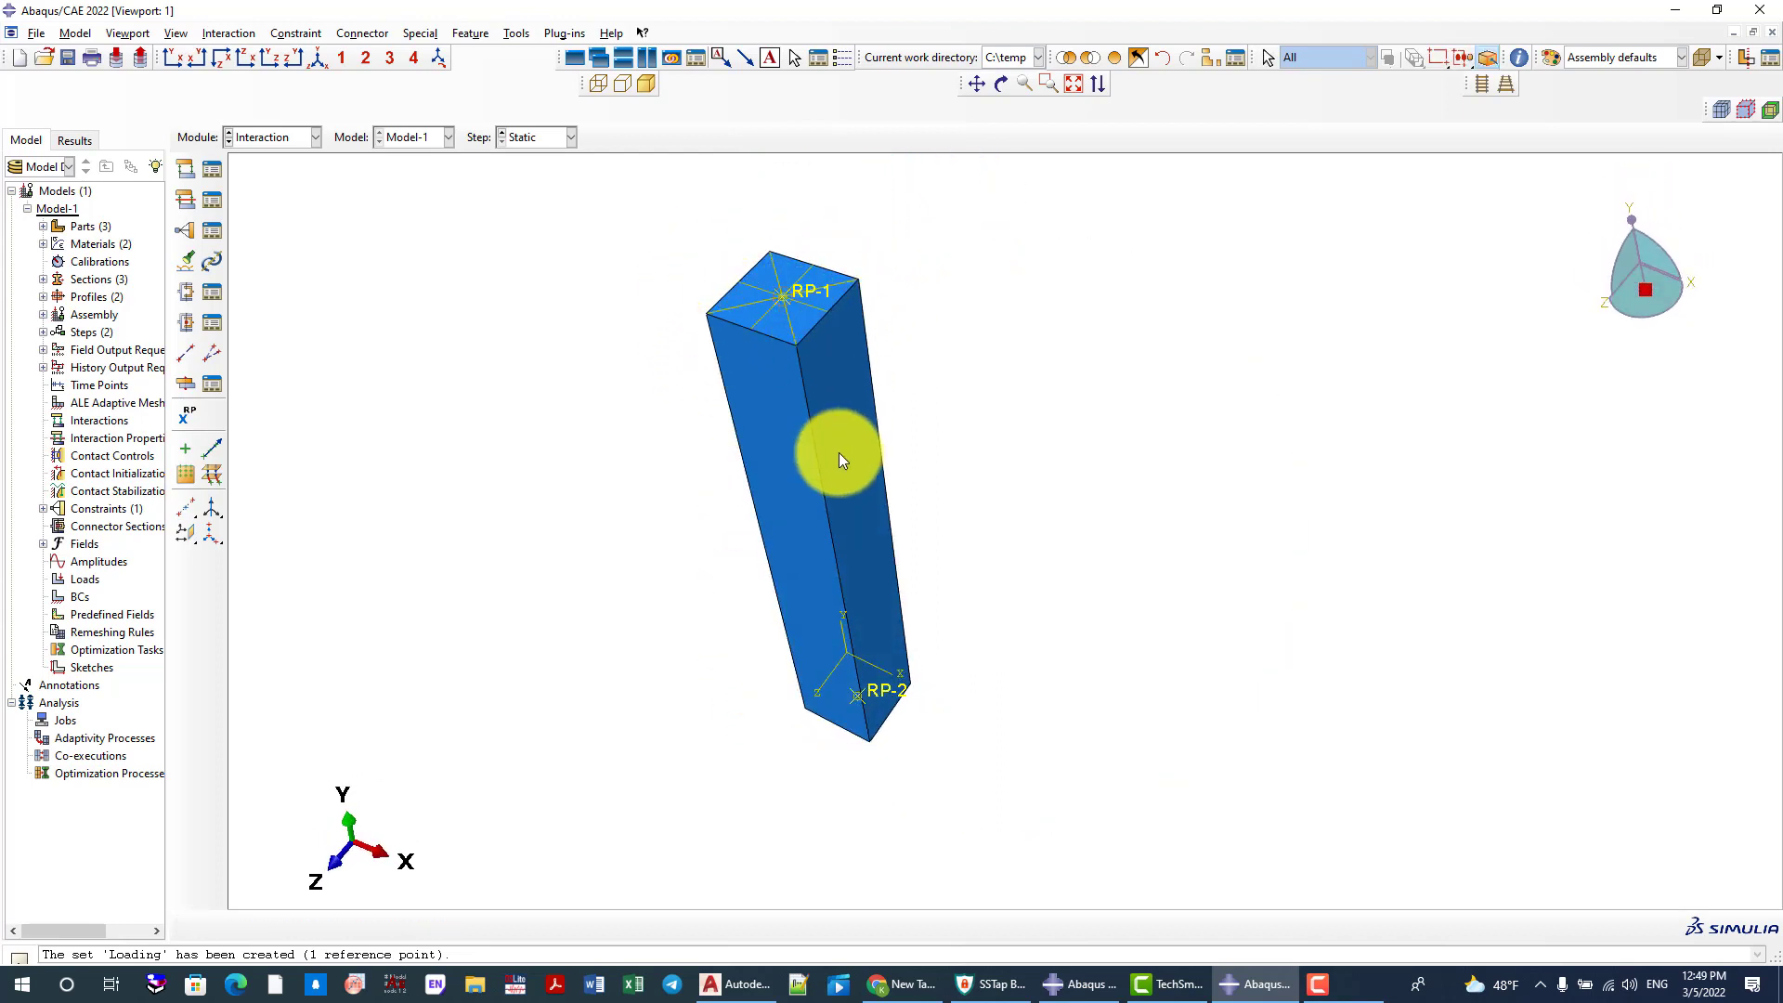
ctrl+alt+drag(862, 711, 910, 395)
ctrl+alt+drag(768, 693, 1001, 505)
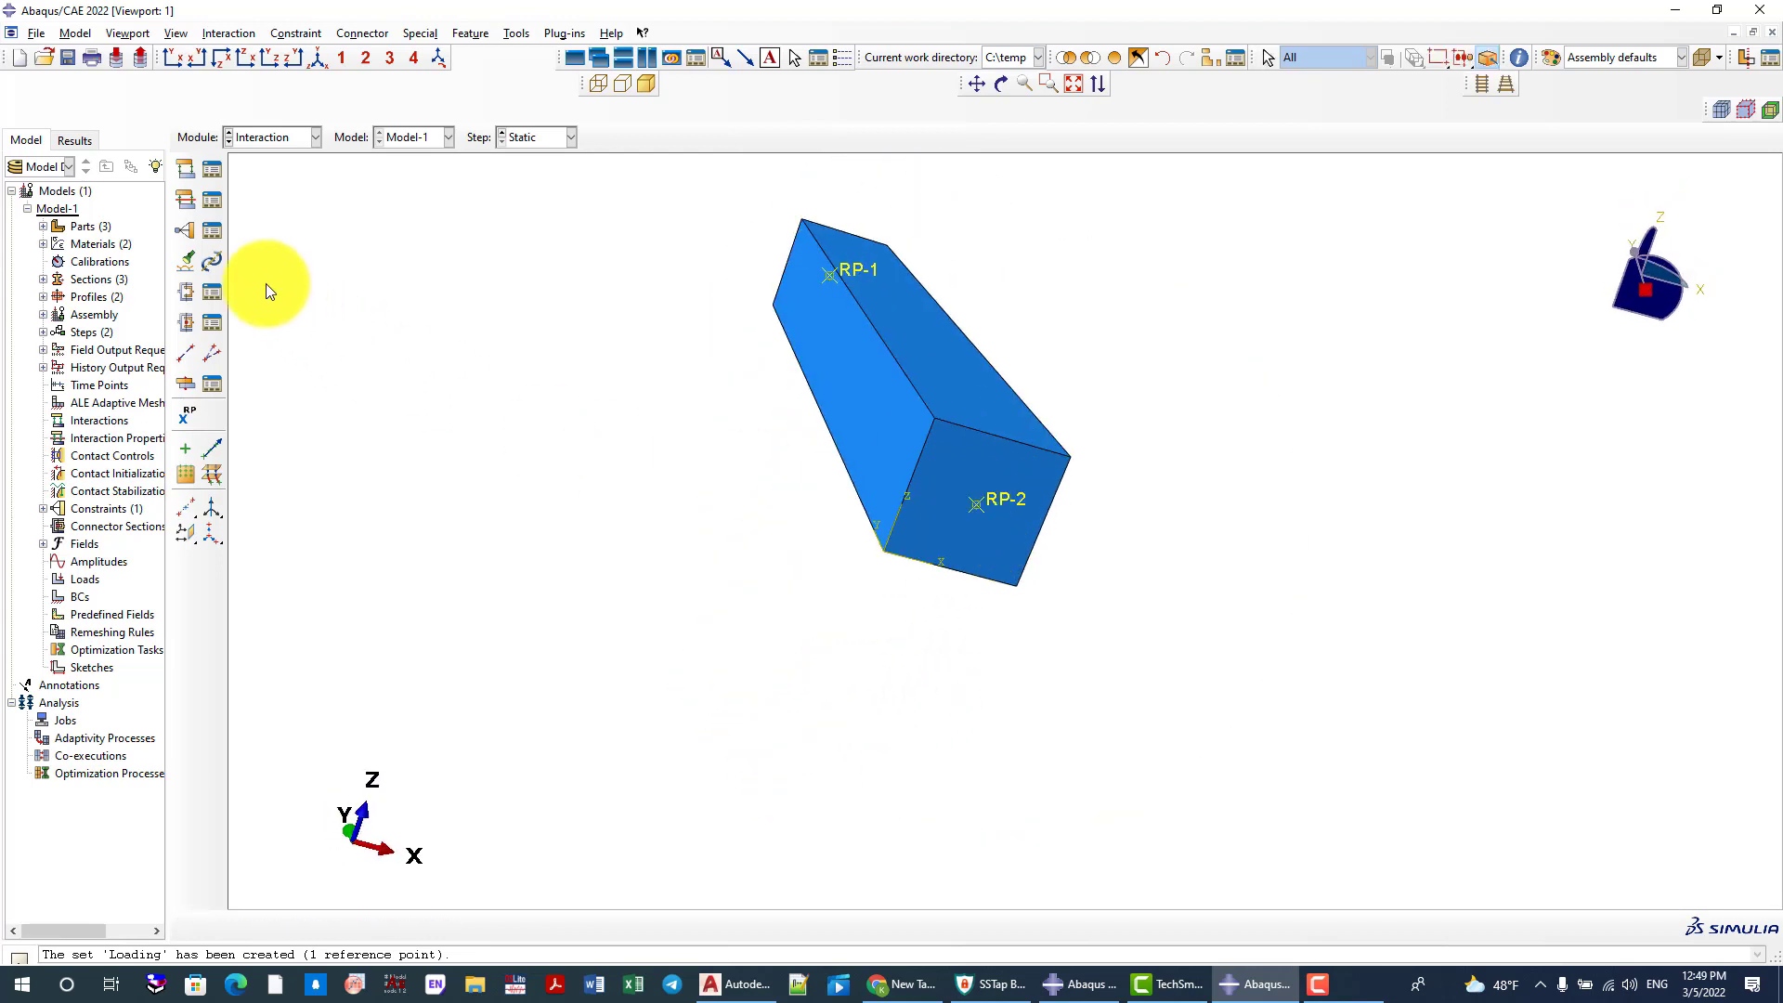
Create a second Coupling constraint that uses reference point RP-2 as its control point
click(188, 232)
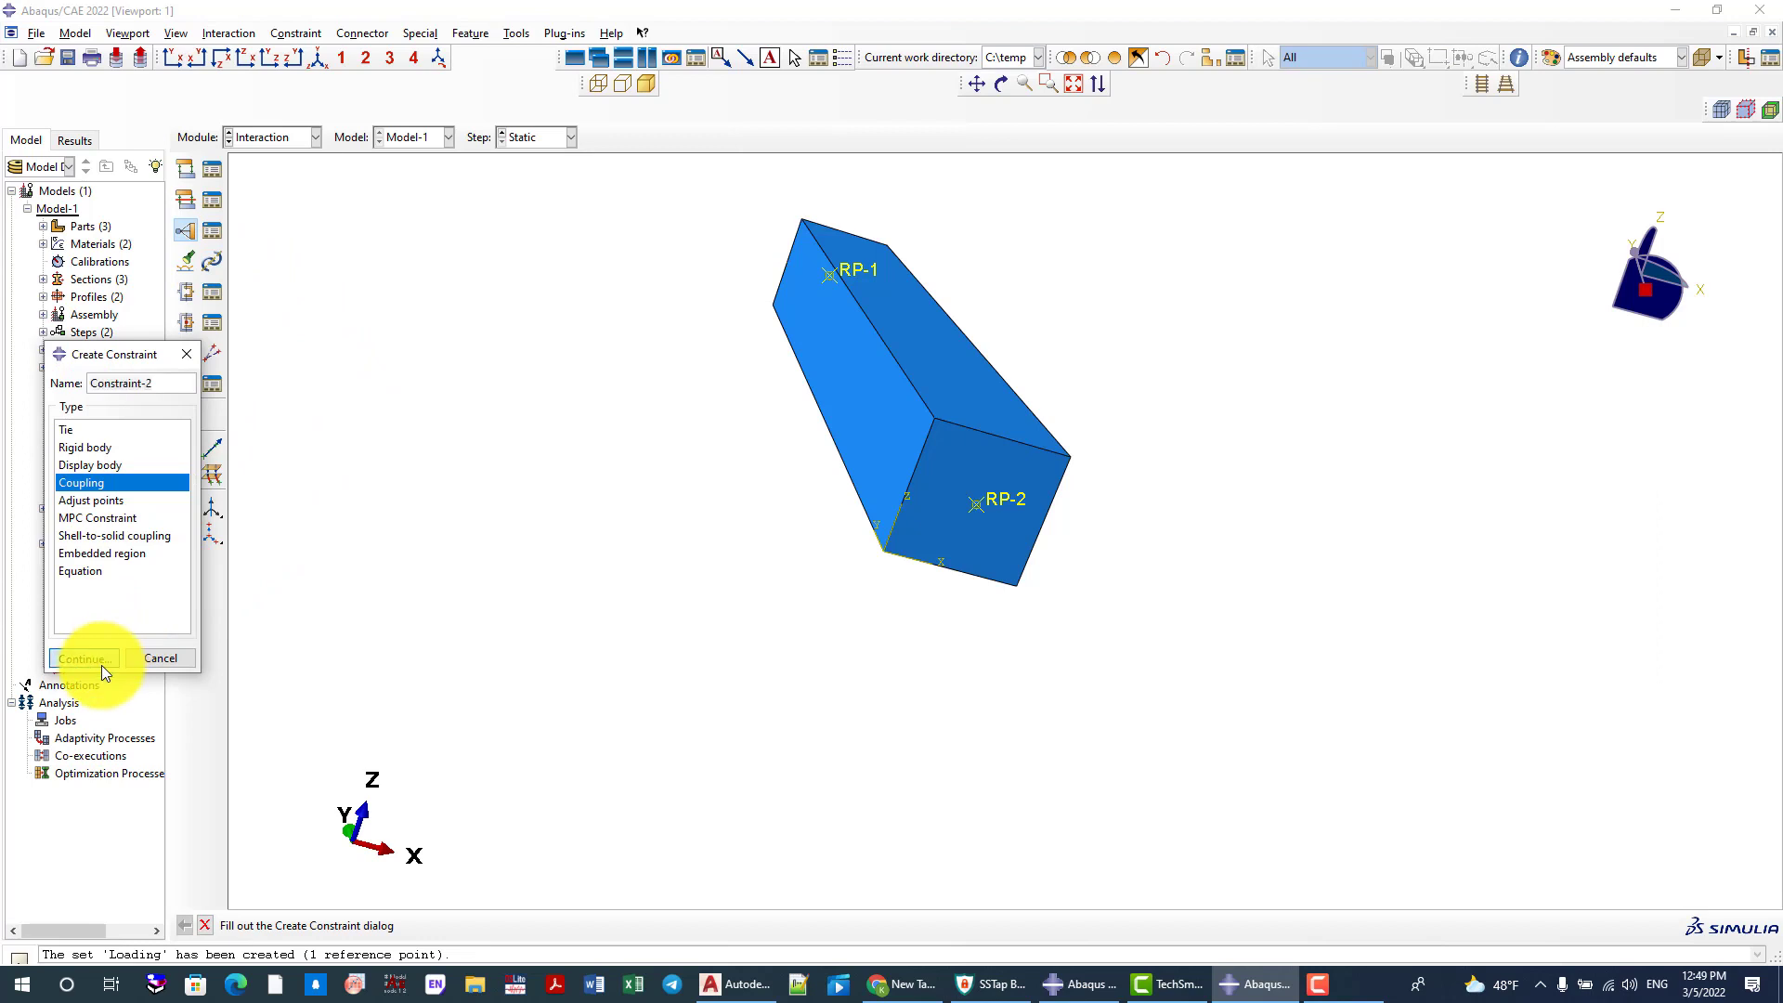
click(100, 661)
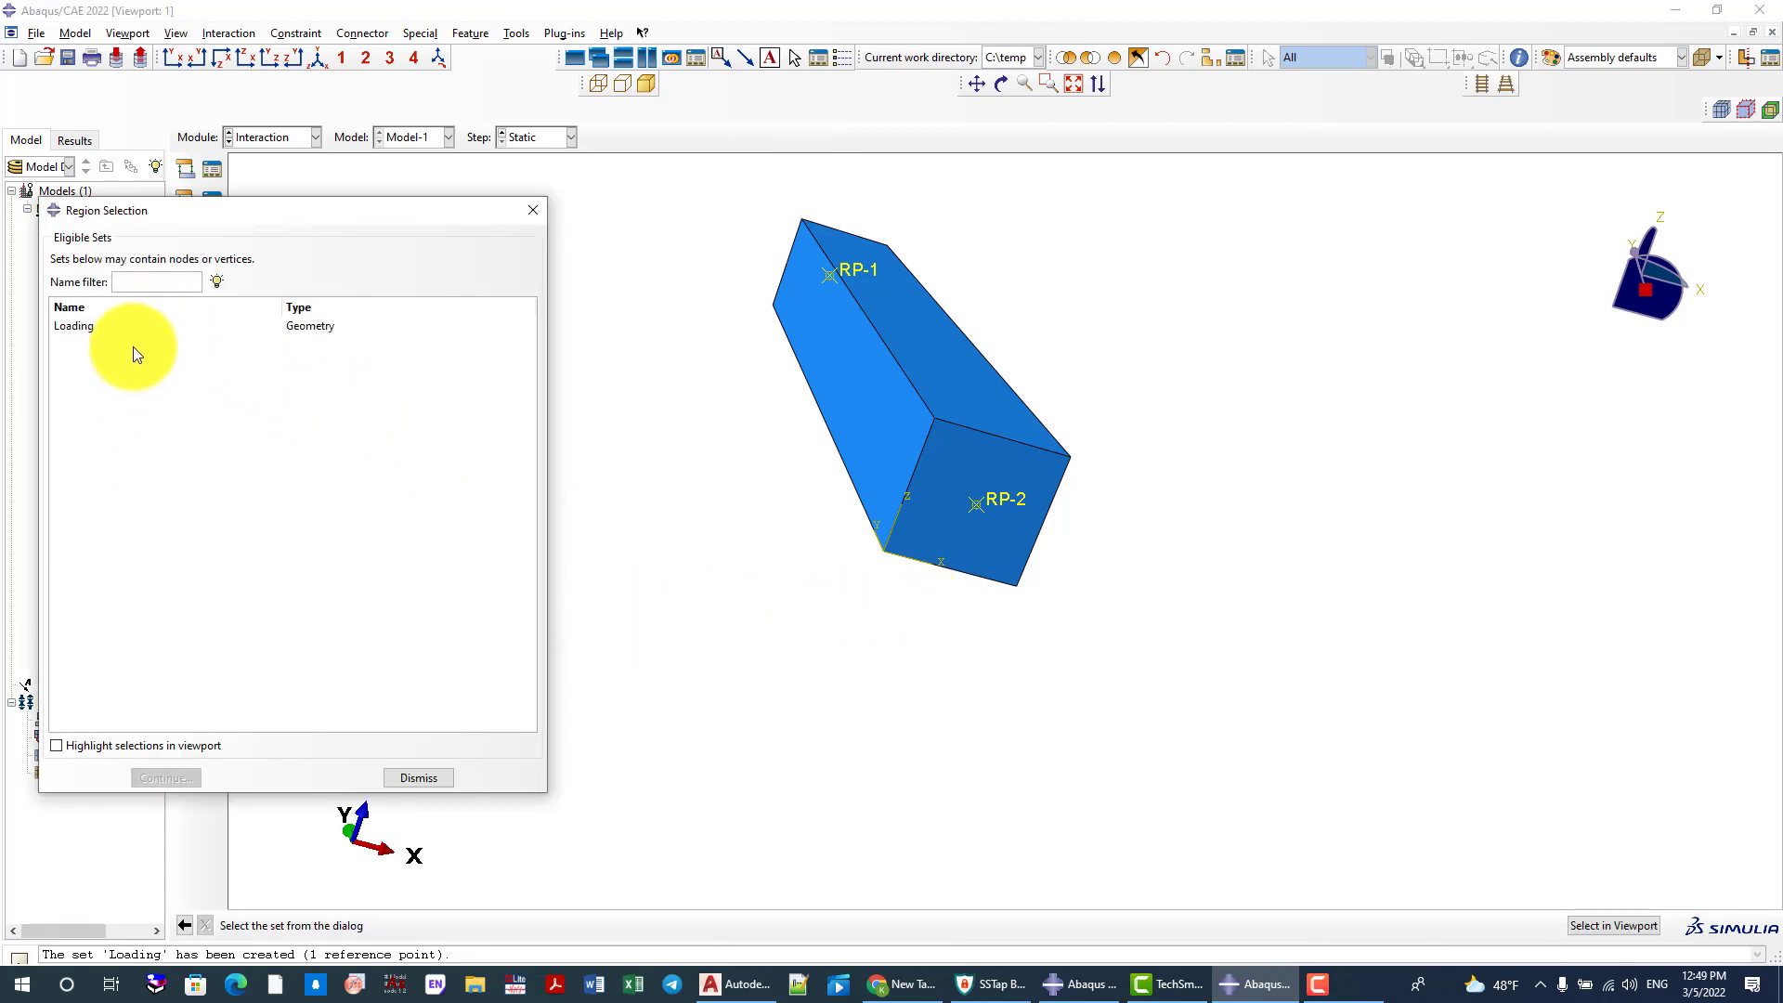
click(416, 777)
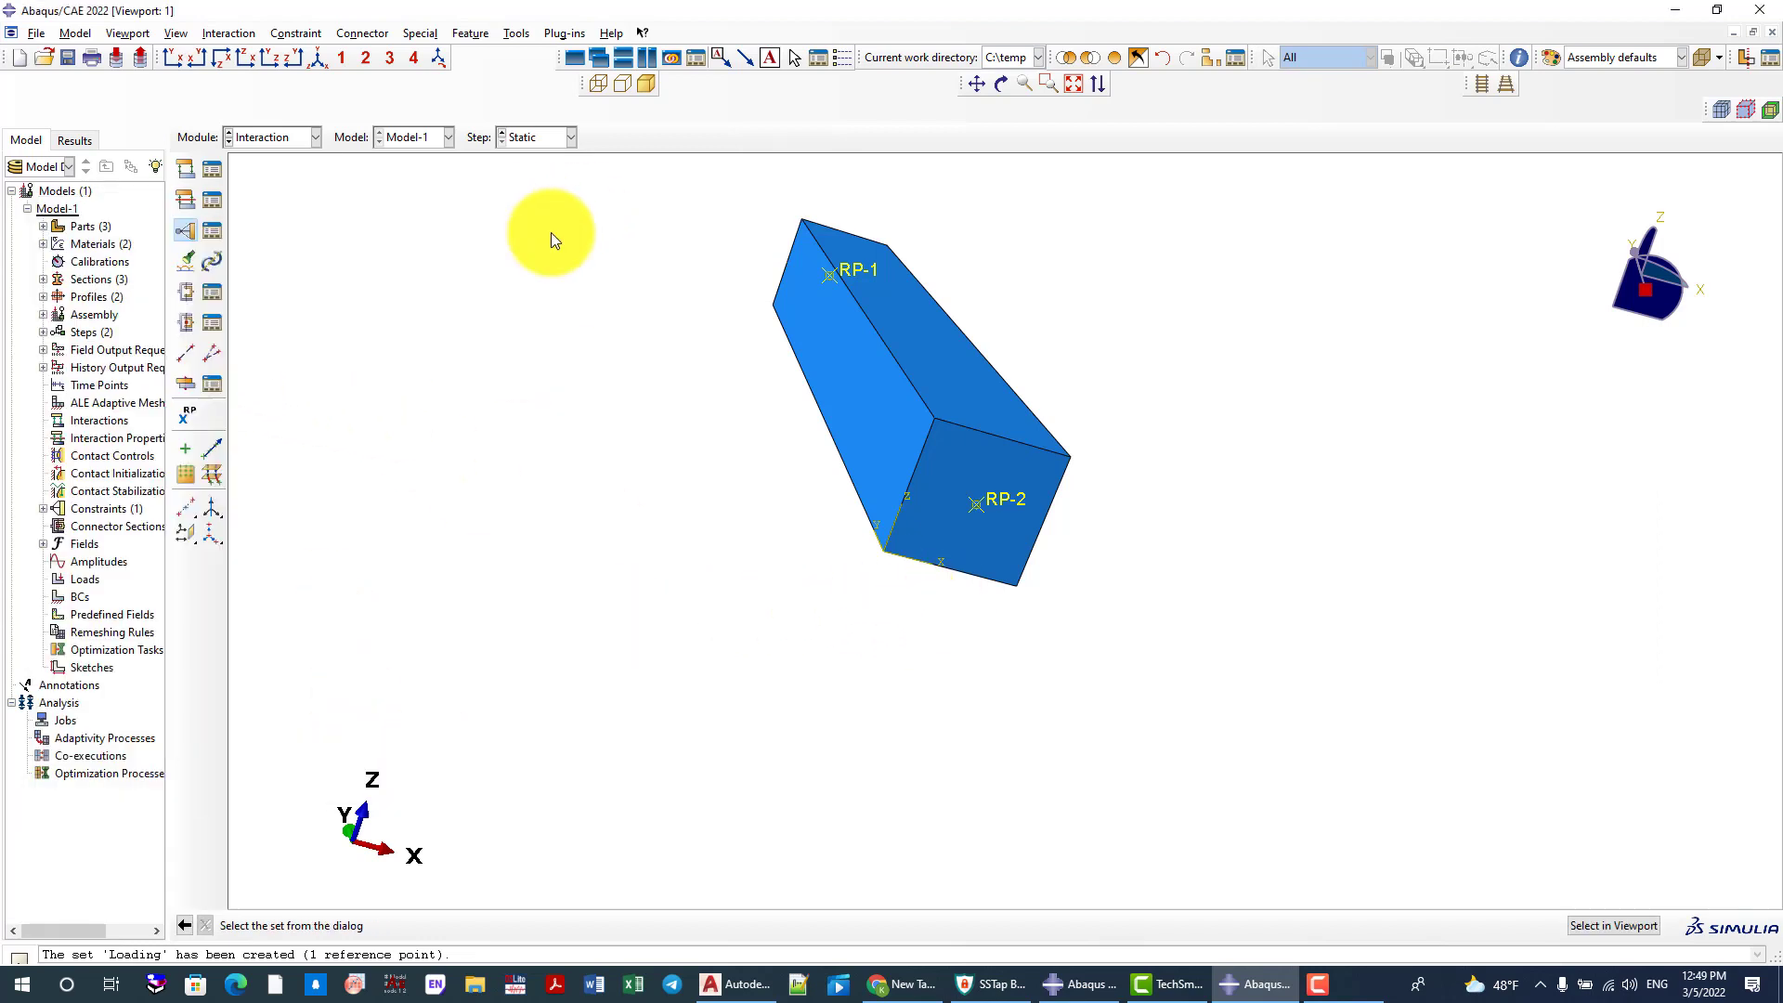
middle_click(709, 533)
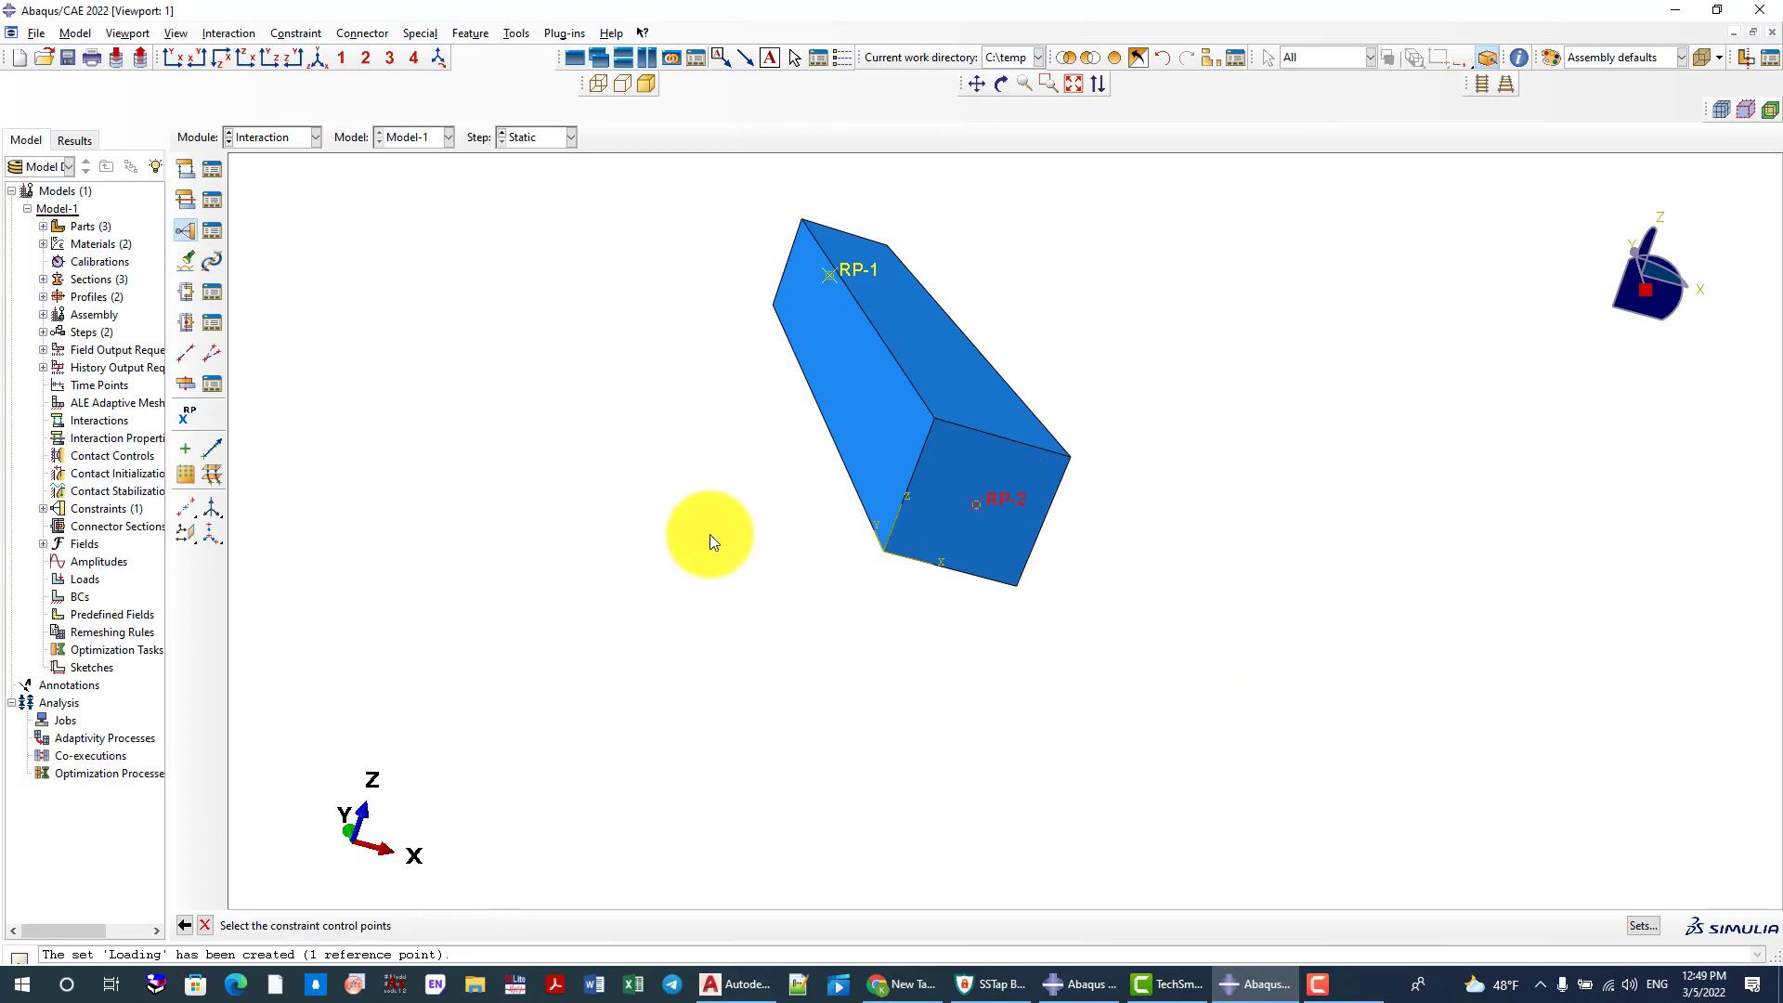
Assign the column's bottom face as the coupling's node region and accept the Kinematic coupling with all degrees of freedom constrained
click(524, 920)
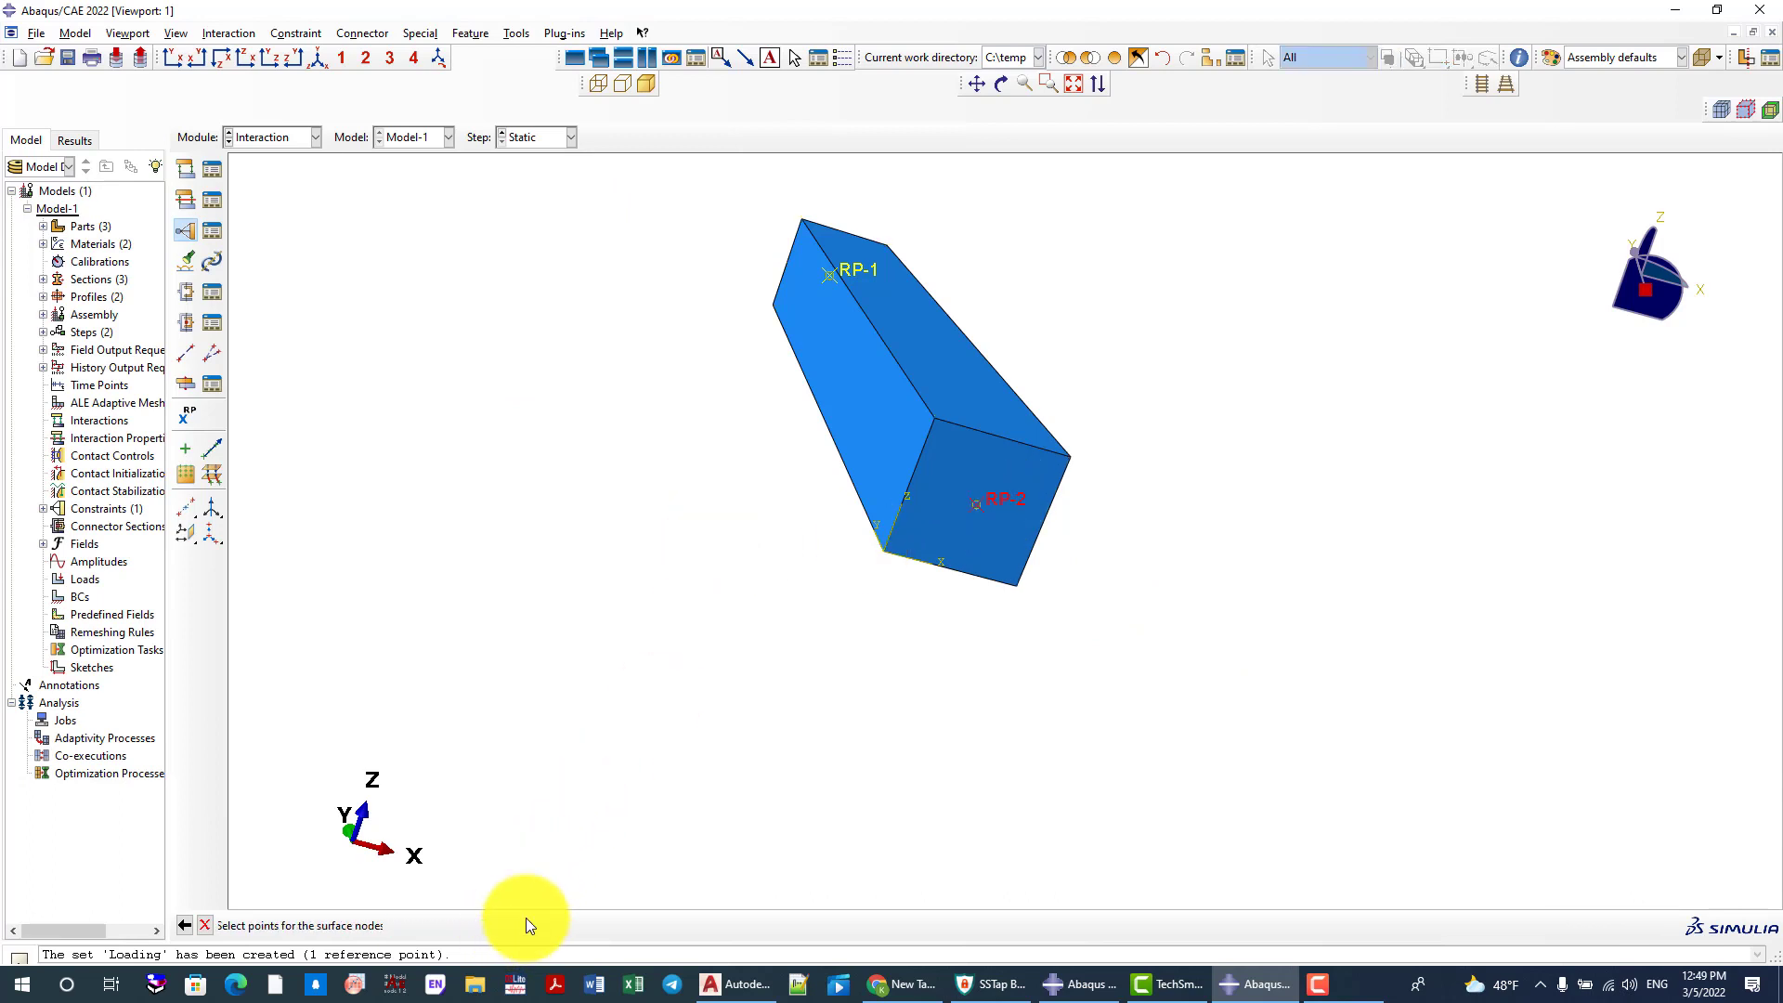
click(983, 466)
middle_click(670, 532)
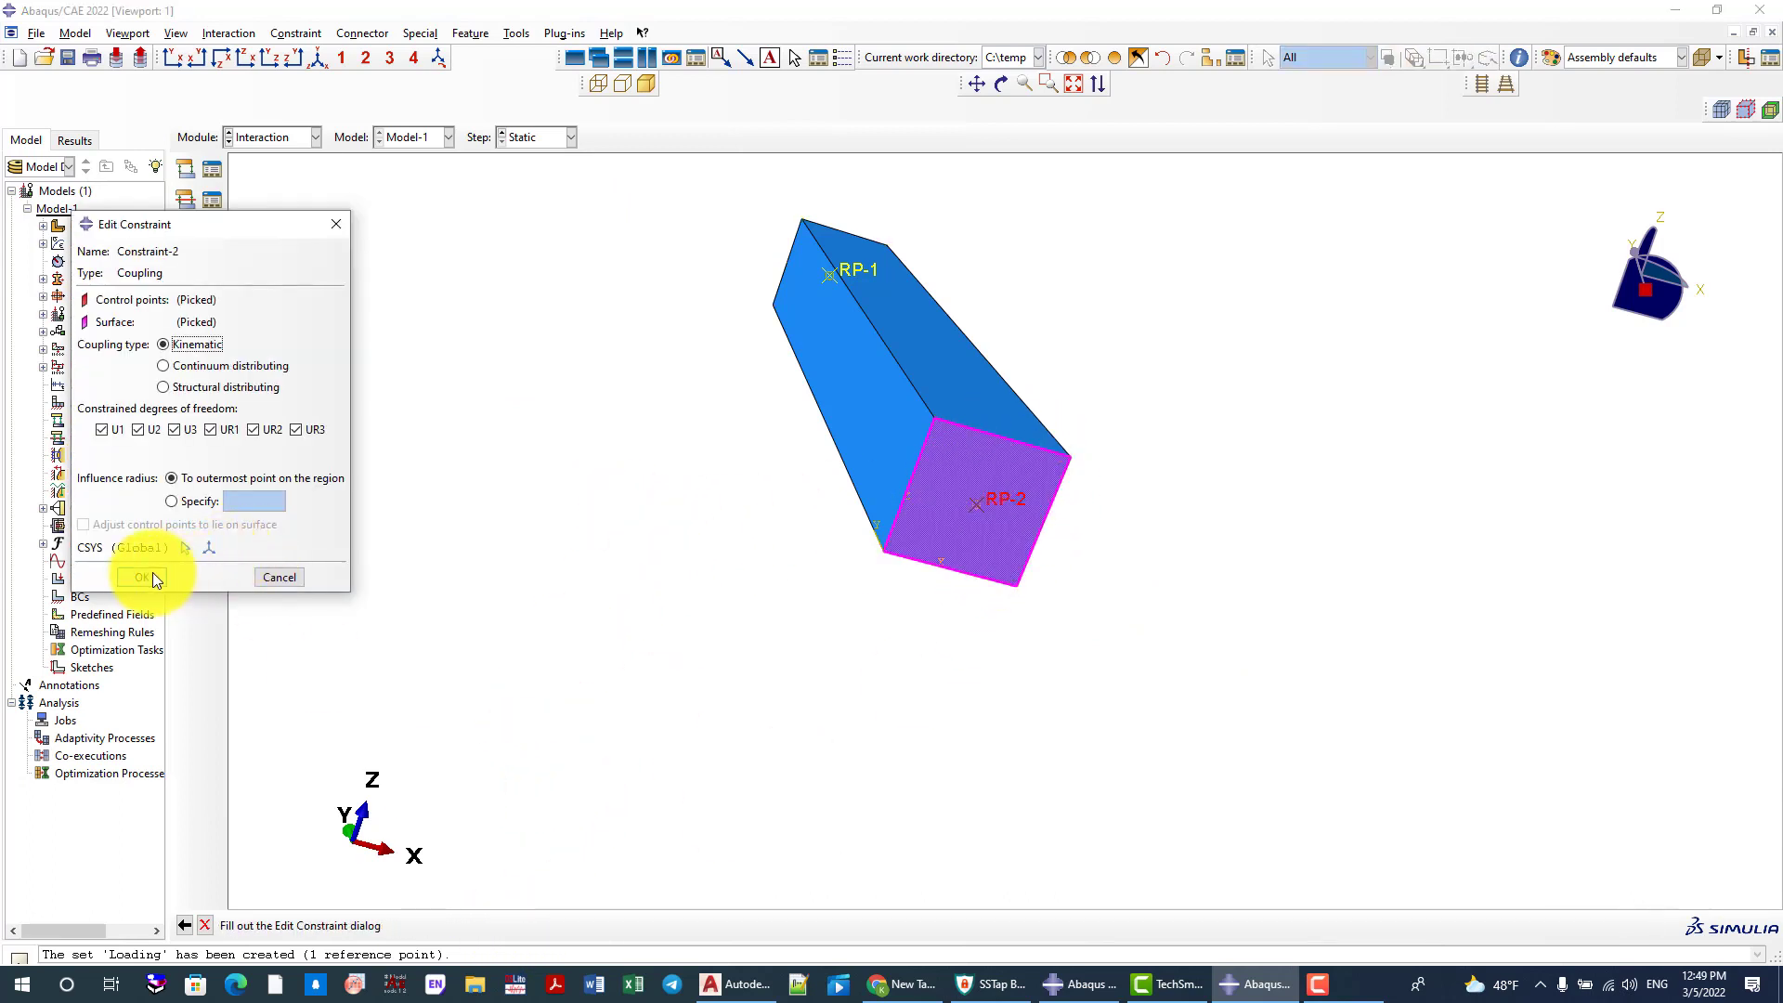
click(144, 576)
Start an Embedded region constraint named EM with the column in isometric view
scroll(779, 530, down, 1)
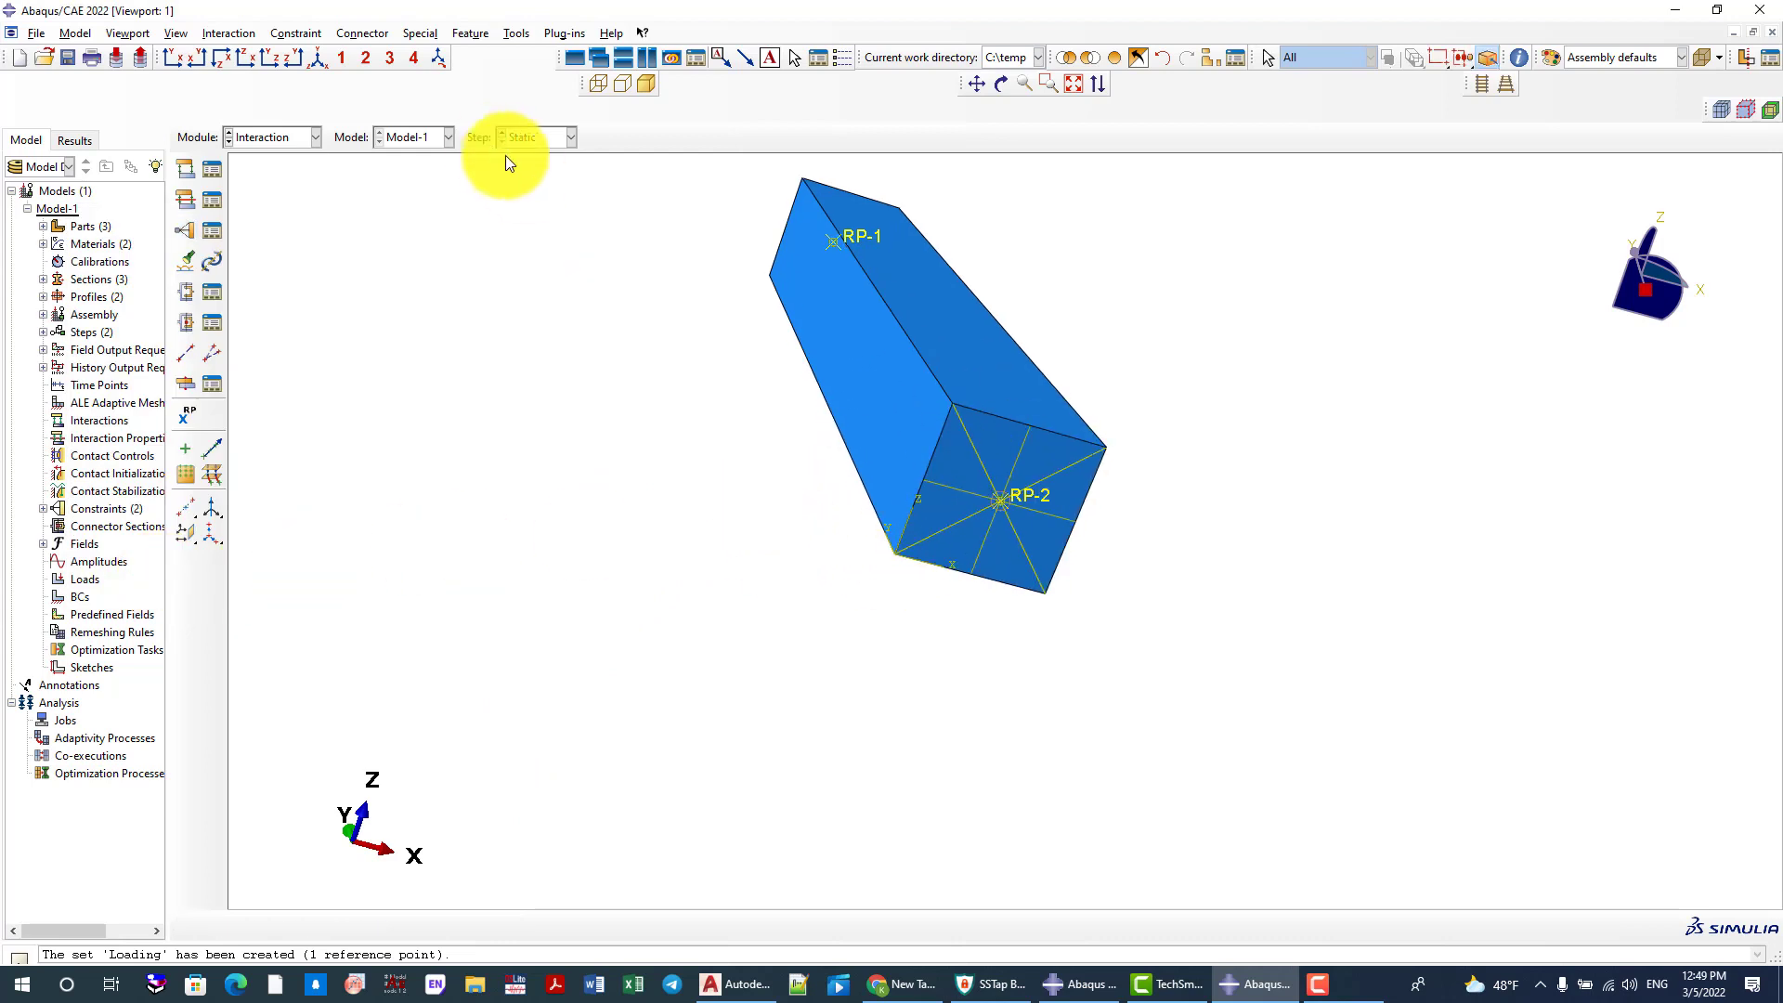
click(316, 61)
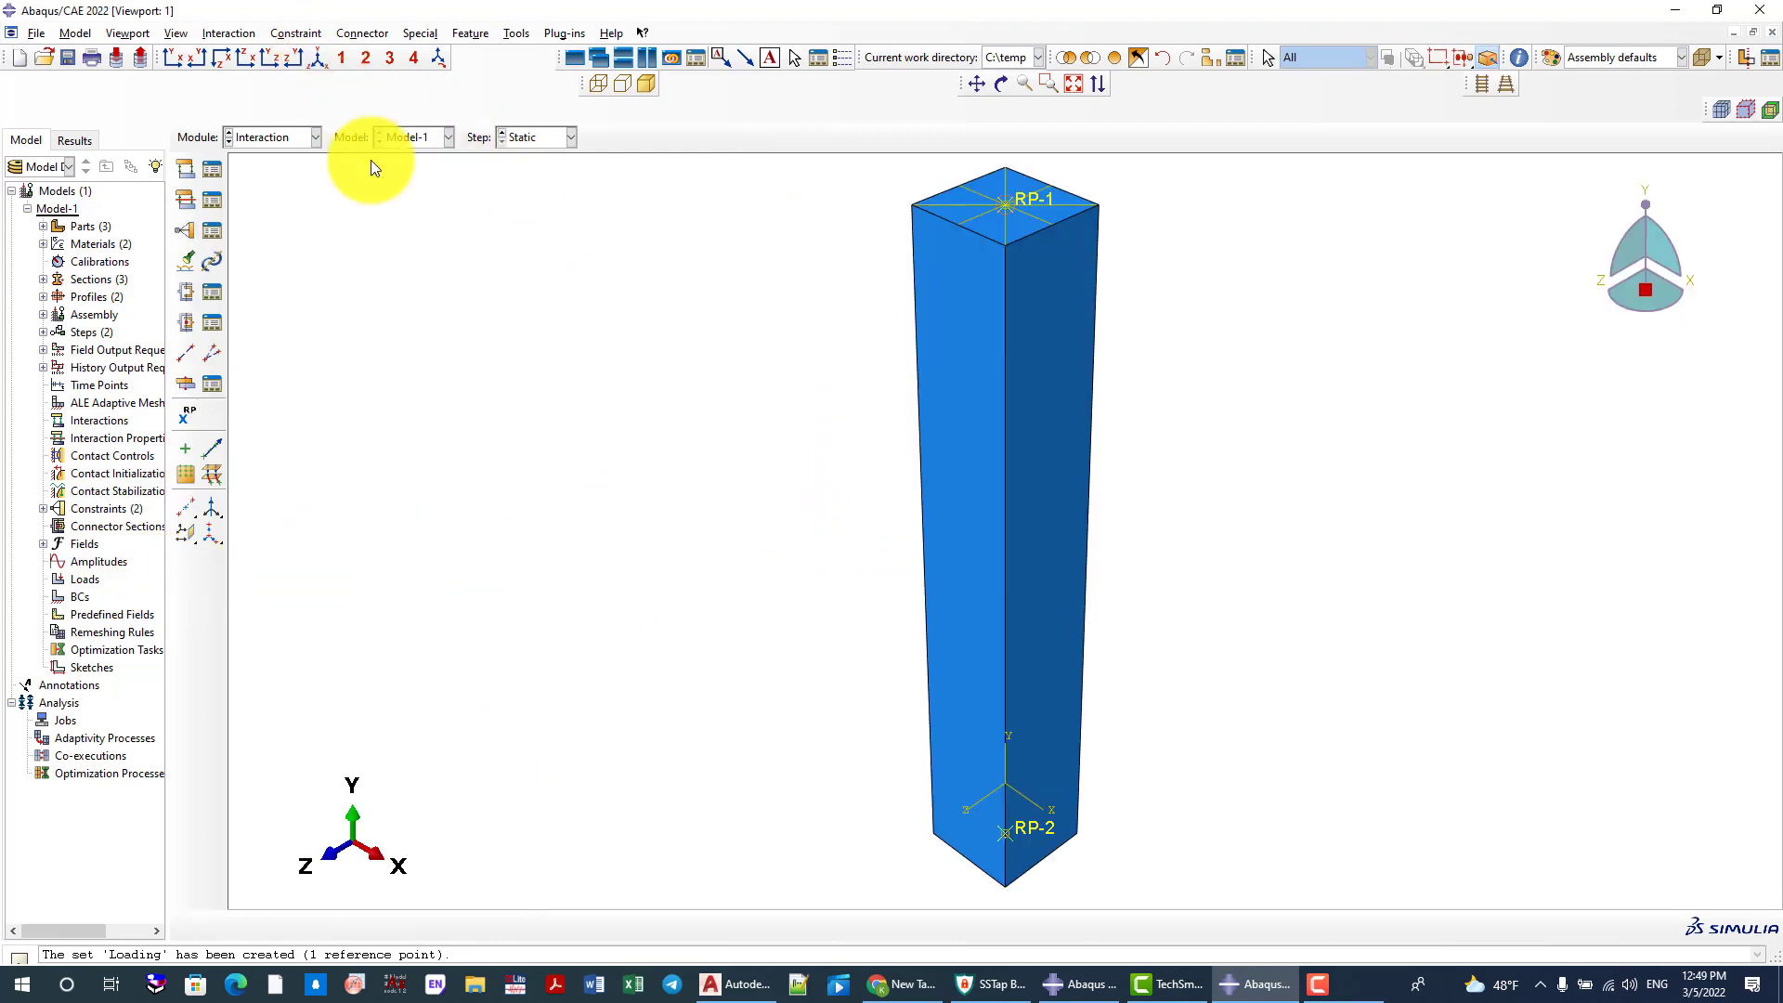
click(186, 234)
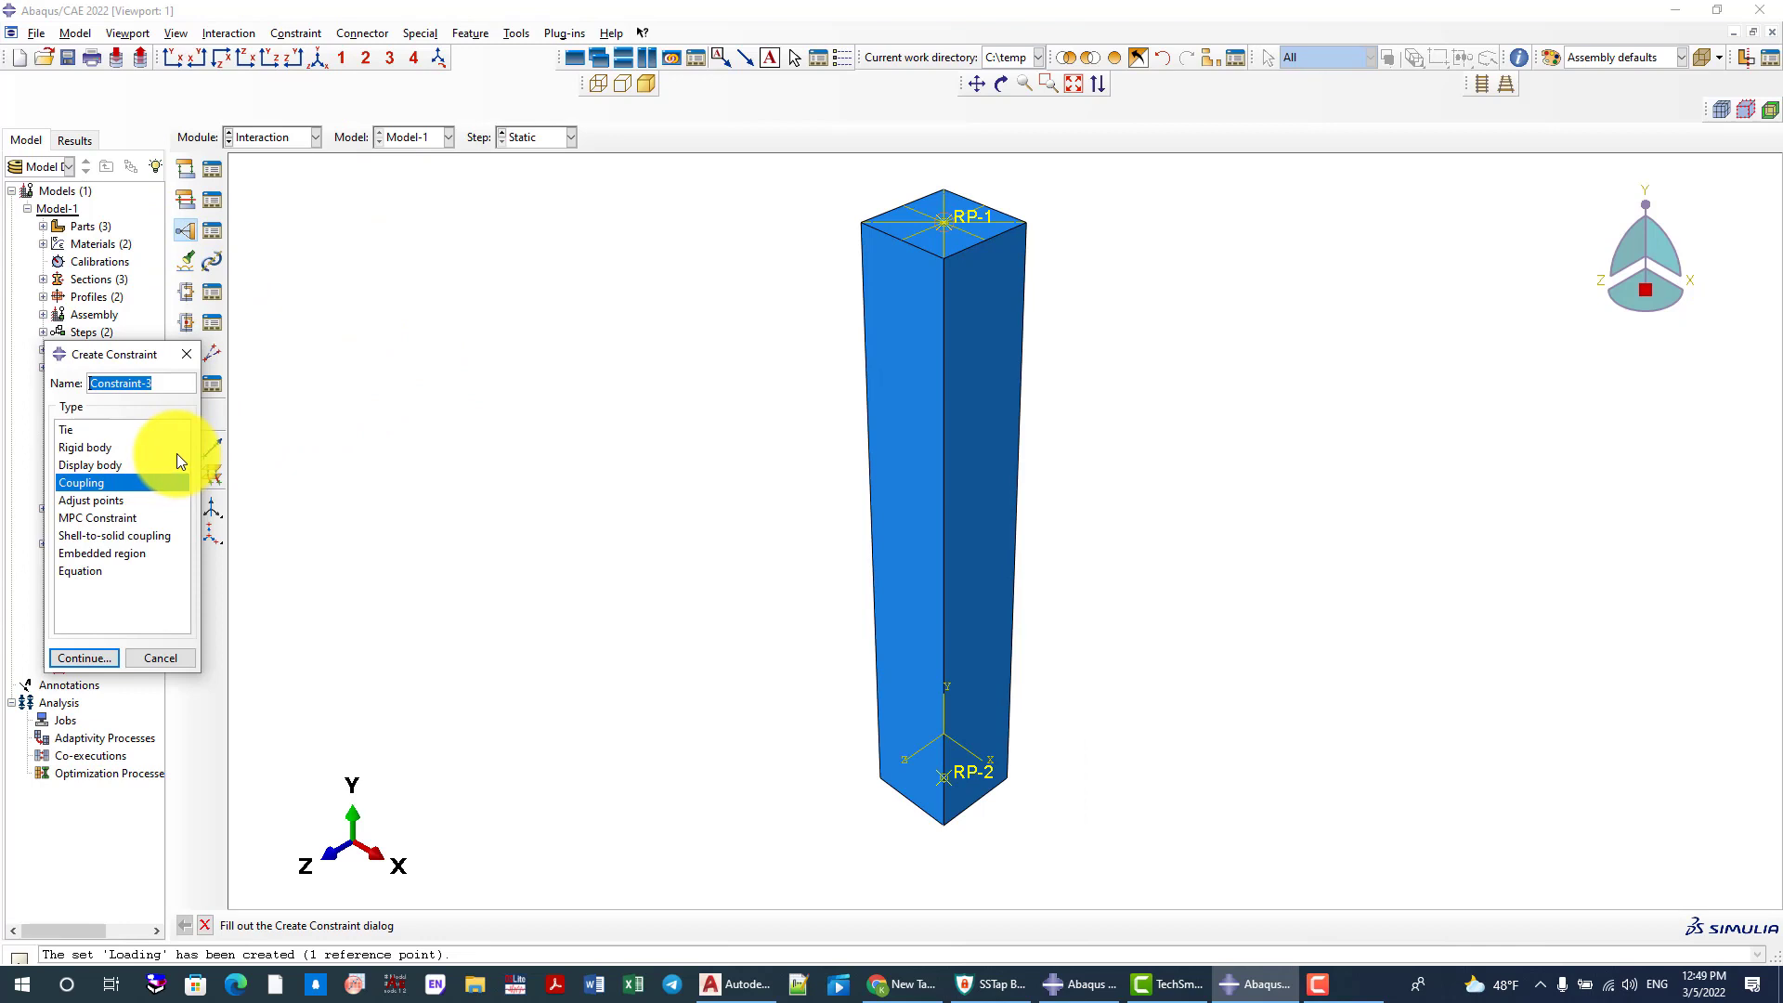
text(EM)
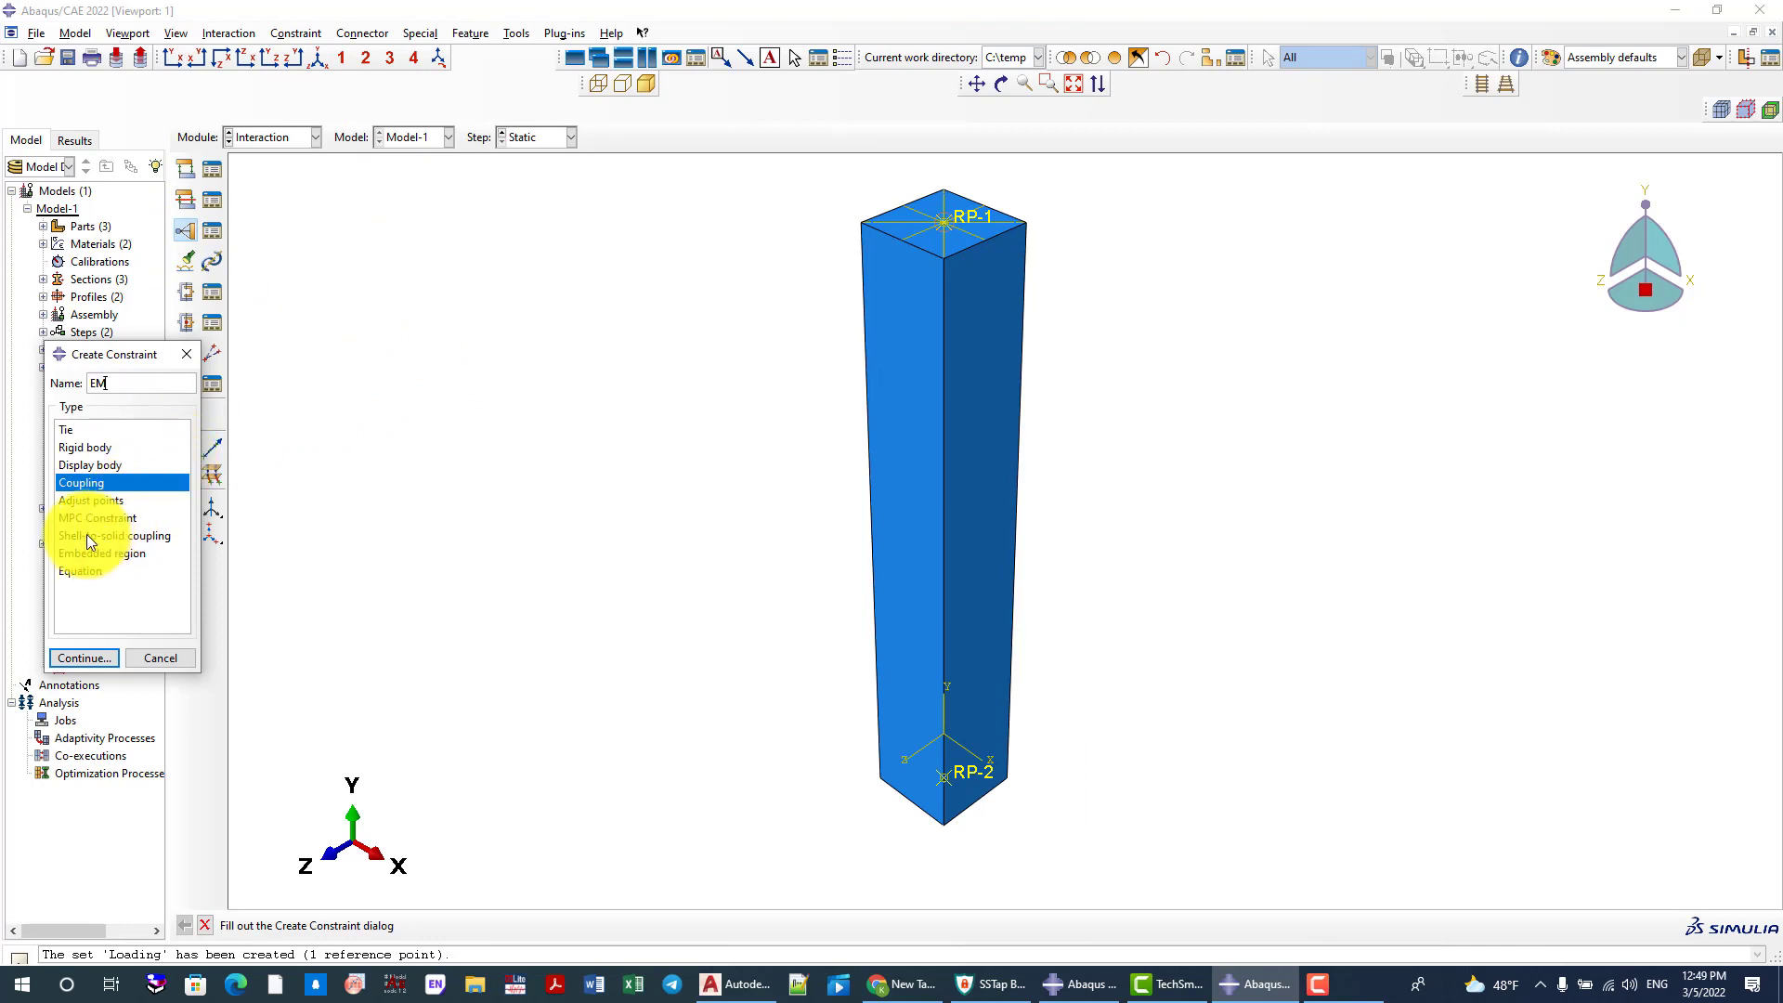
click(95, 554)
click(81, 655)
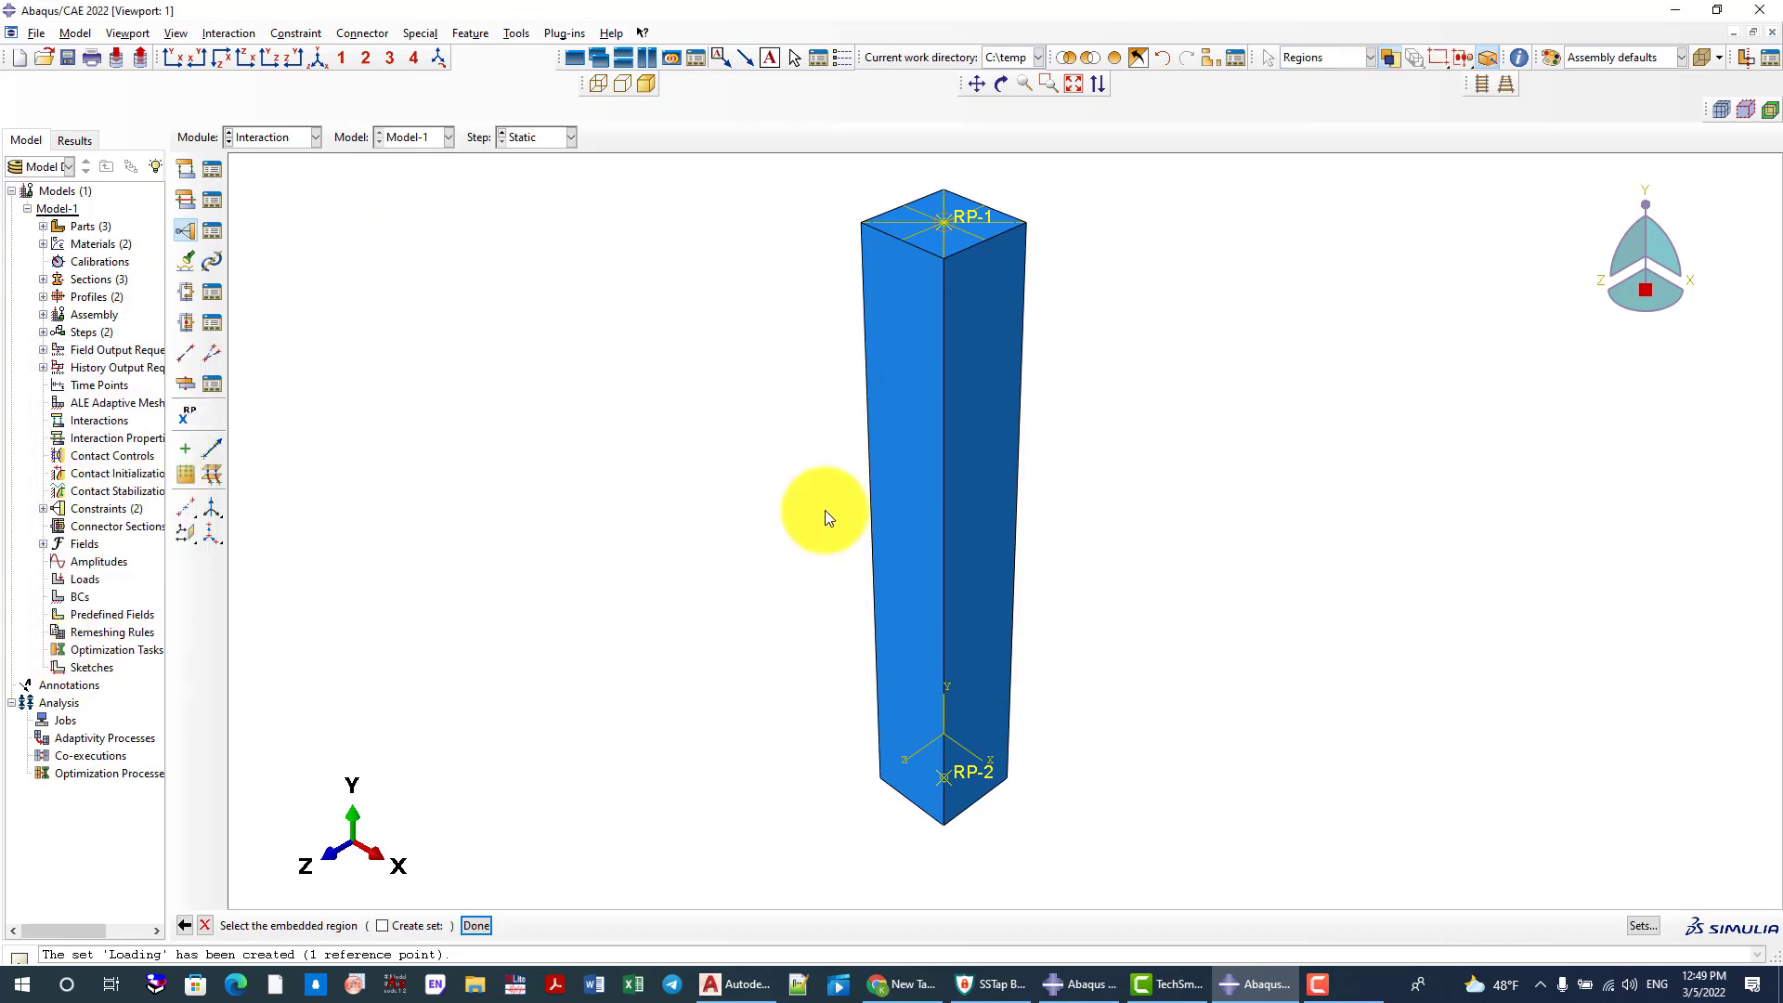
Remove the concrete column instance Coulmn_30X30-1 from the display so only the reinforcement cage shows
scroll(824, 510, down, 2)
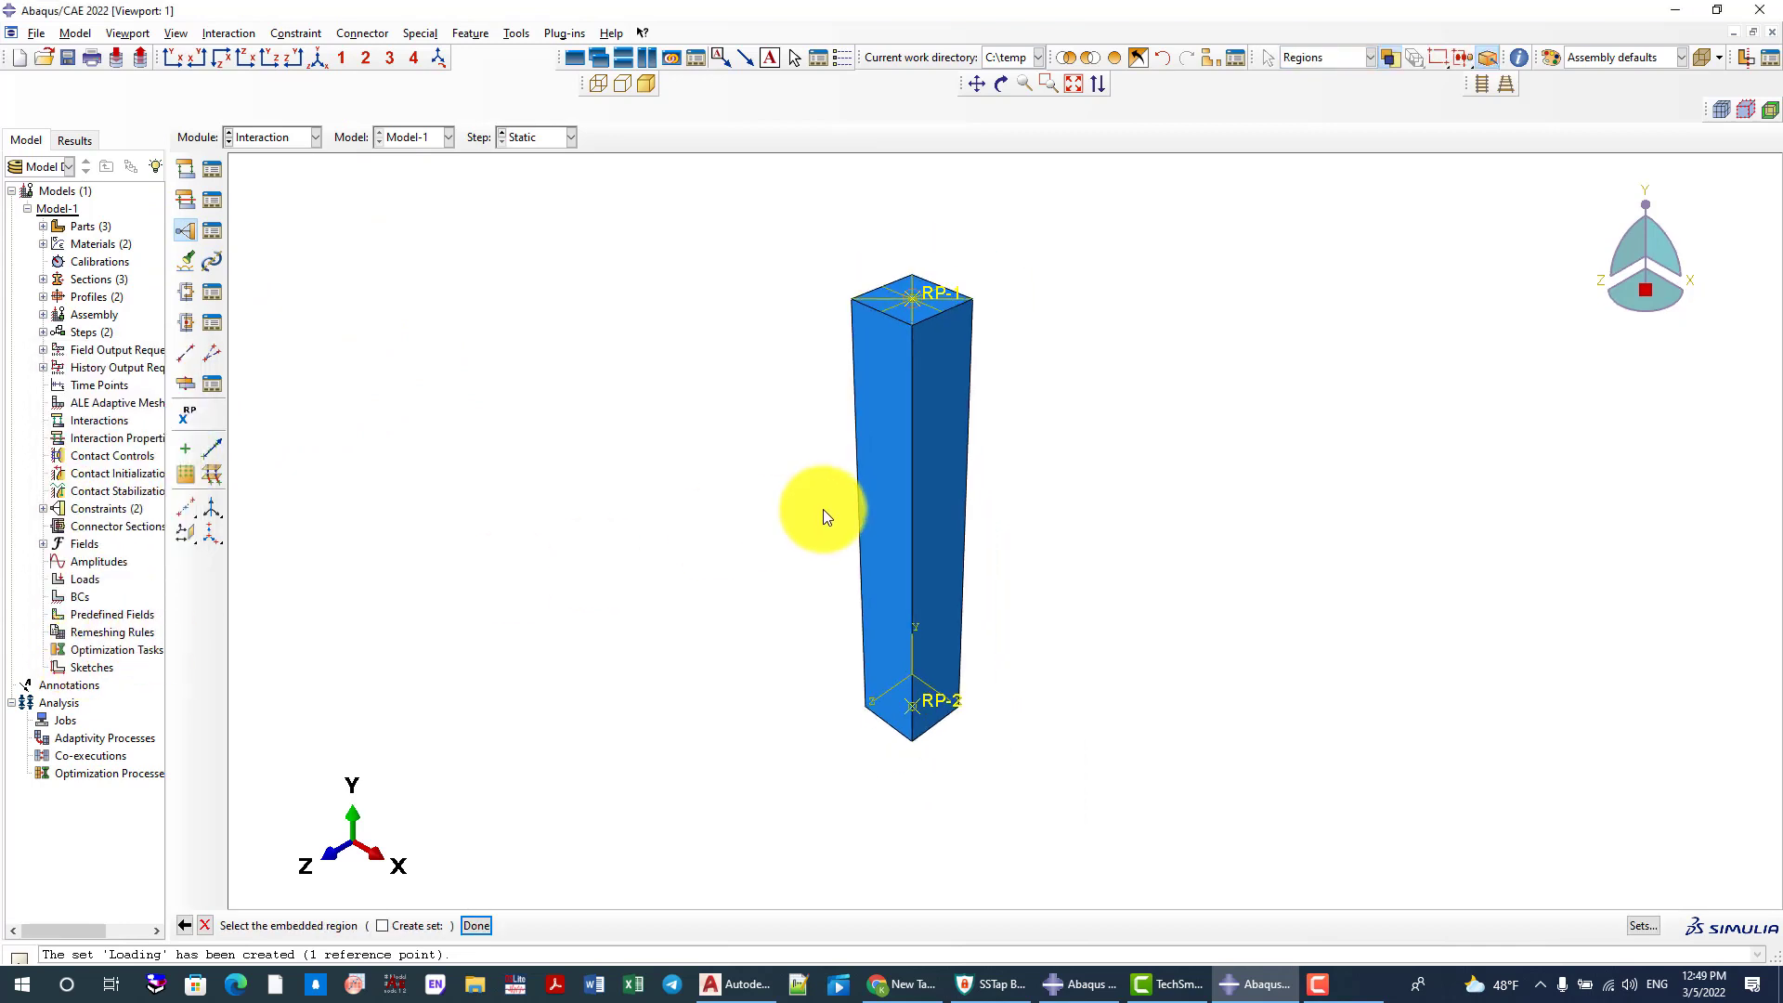
click(1207, 59)
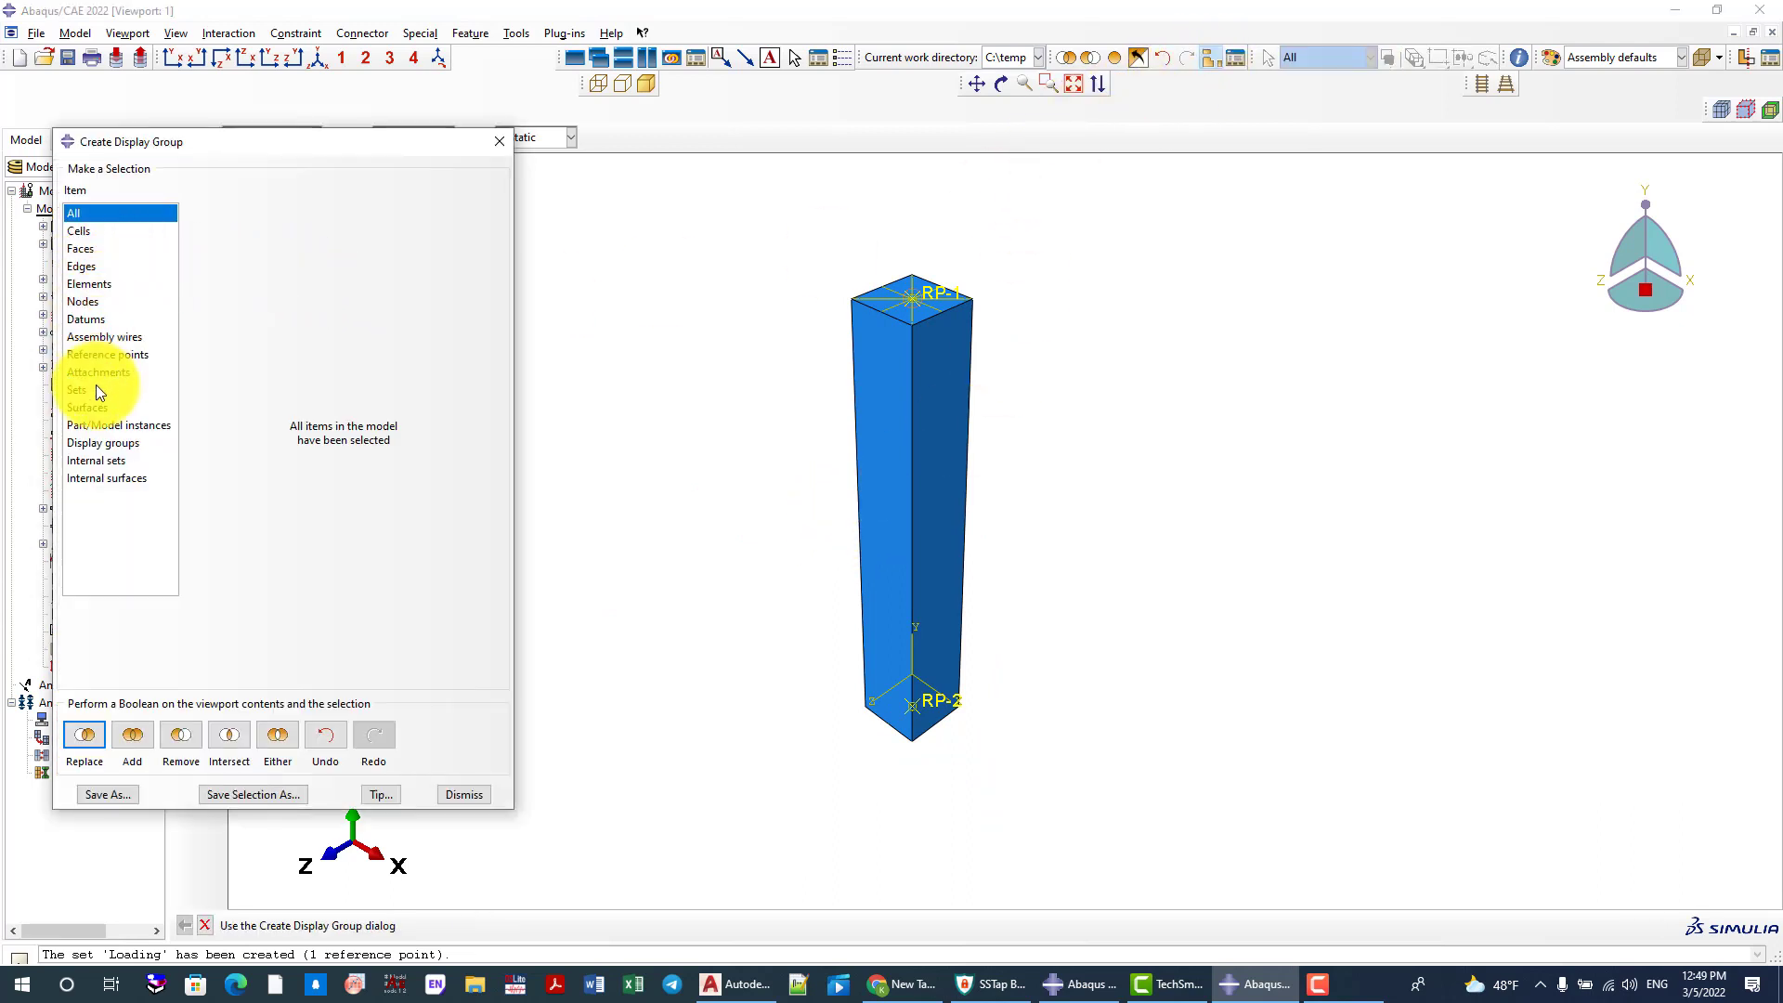
click(91, 423)
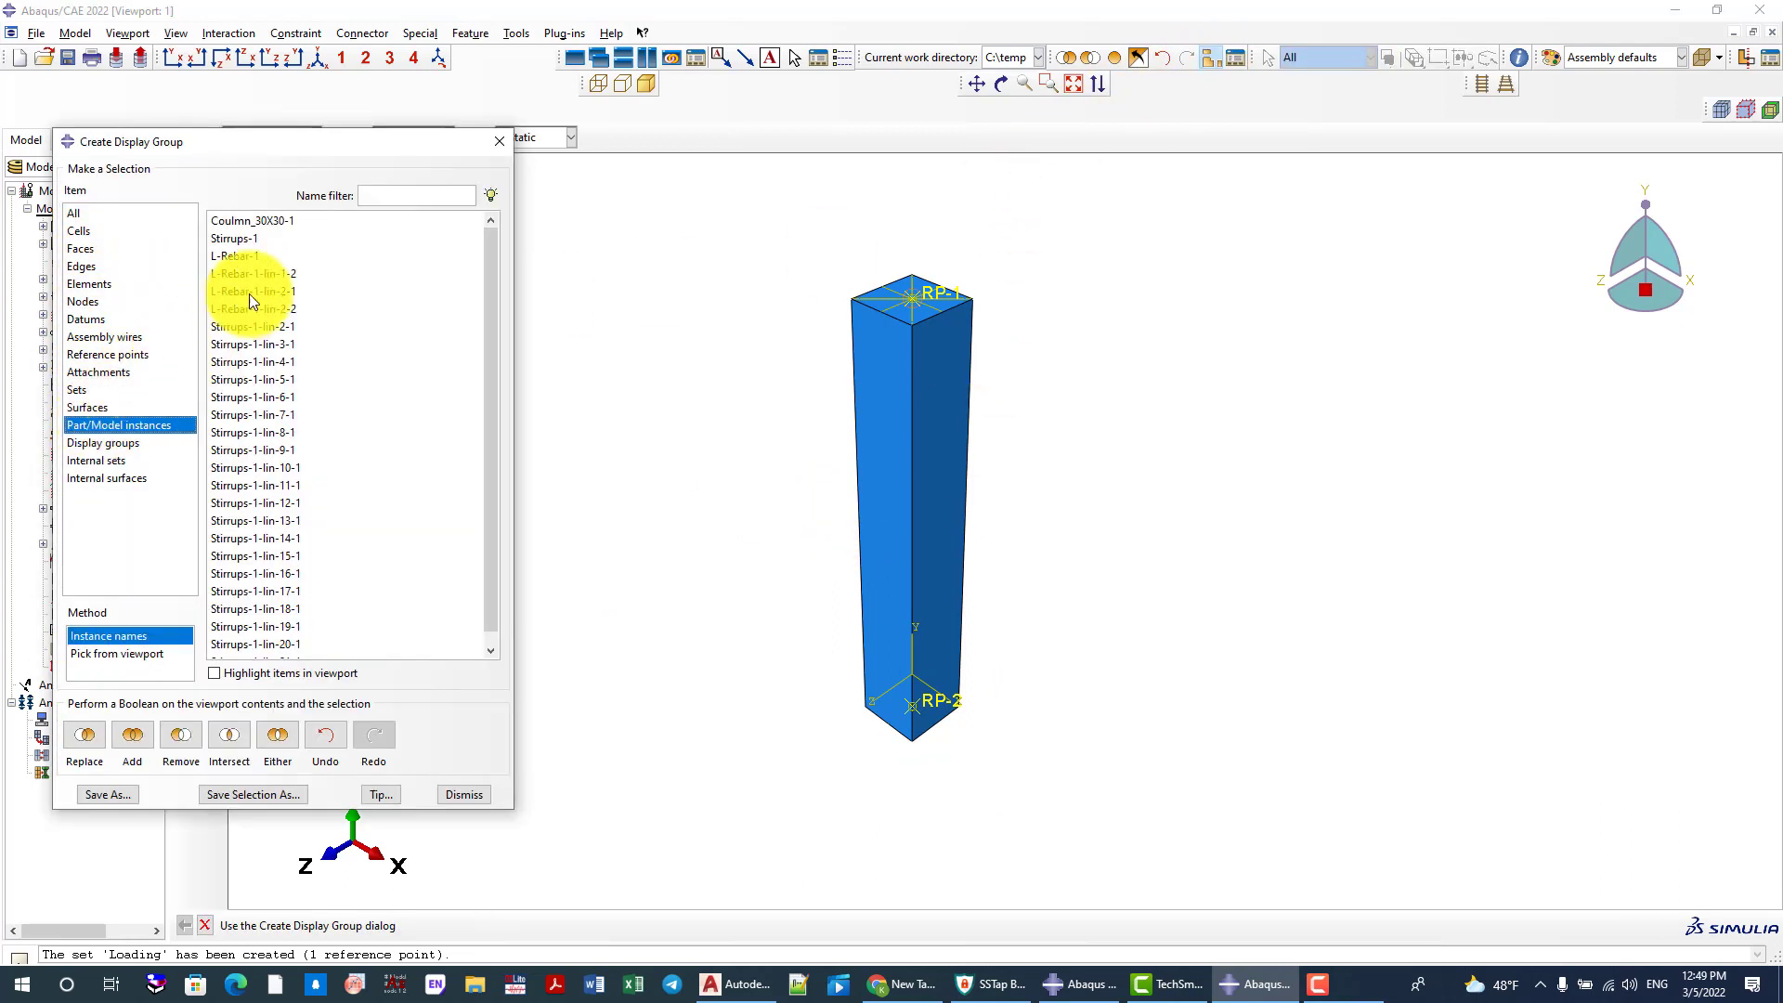
click(260, 221)
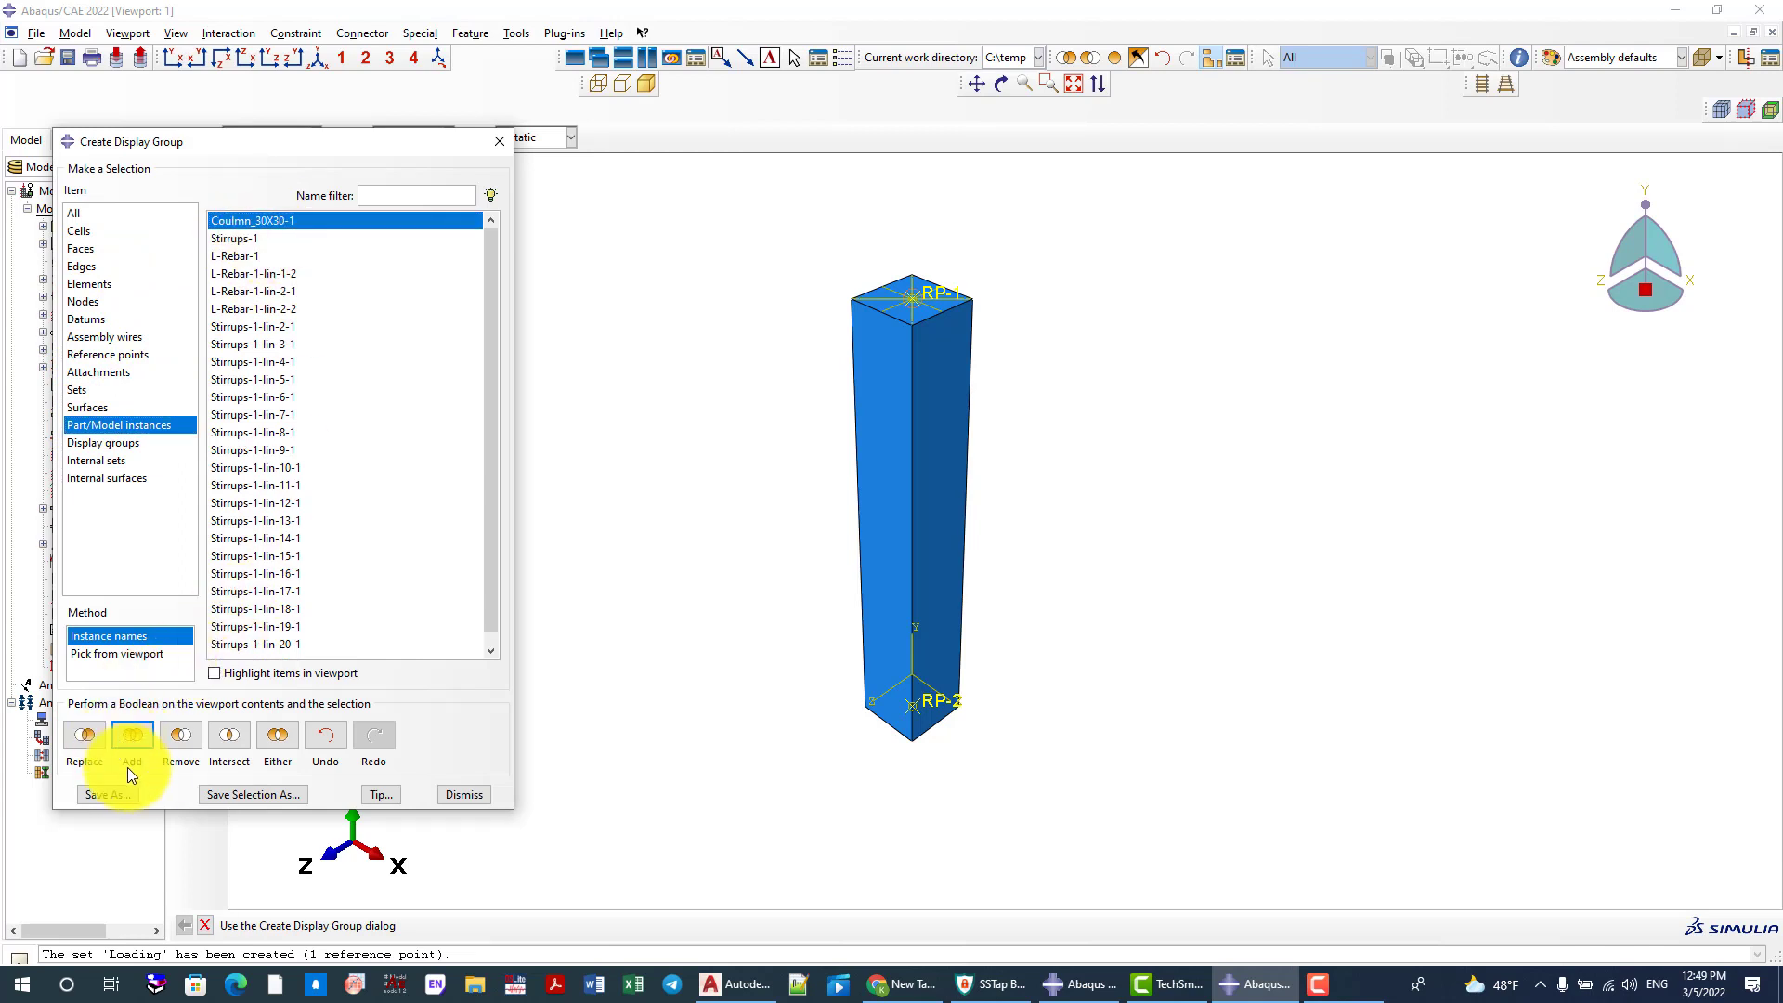
click(186, 733)
click(497, 141)
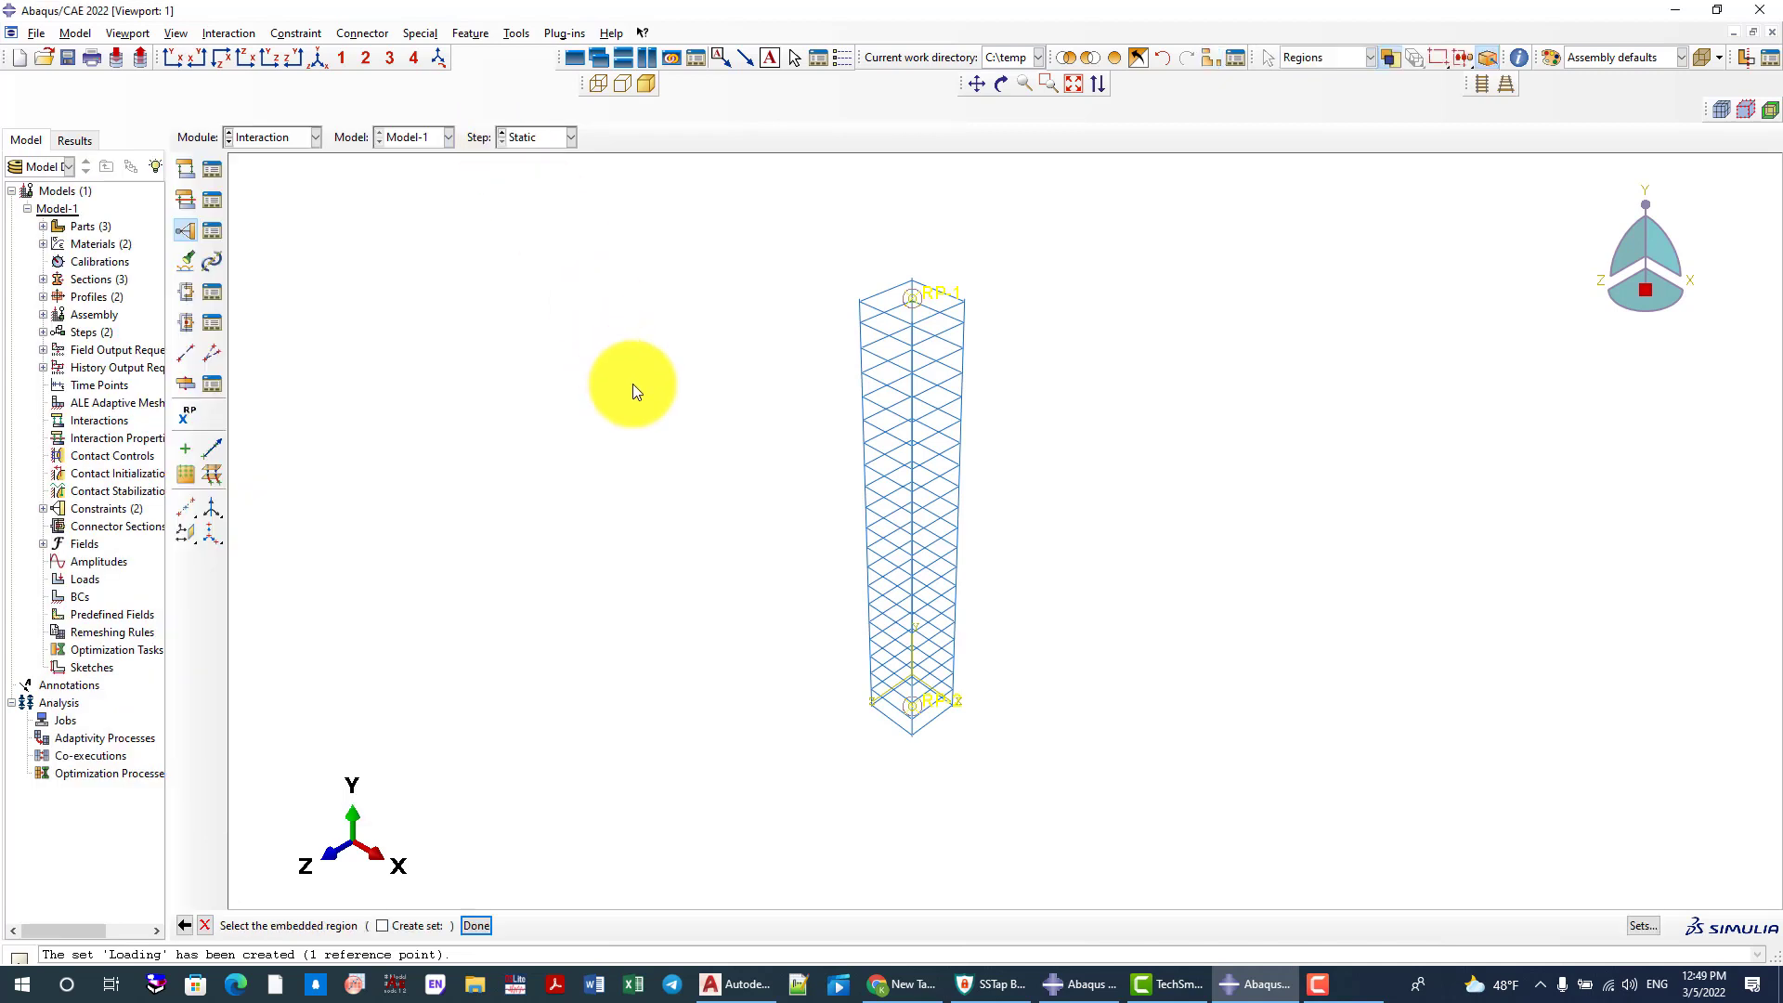
Assign the entire reinforcement cage as the embedded region, with the whole model as host, and accept the constraint settings
drag(652, 232, 1044, 795)
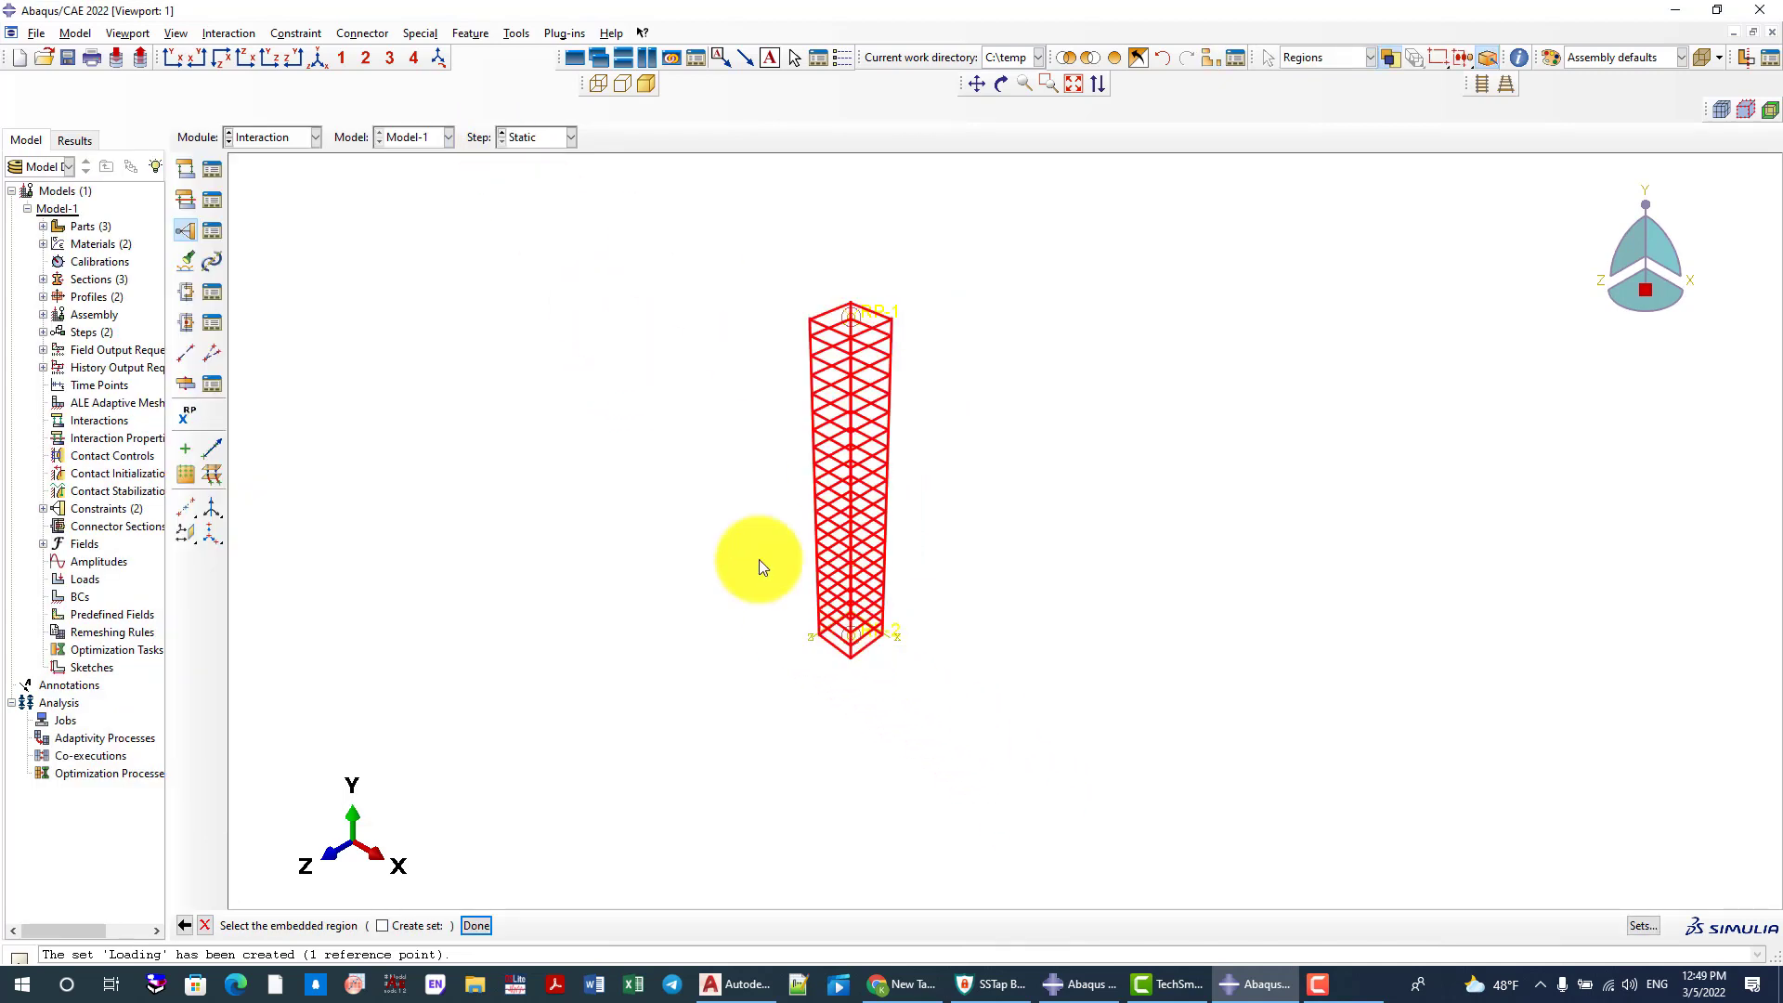
middle_click(726, 513)
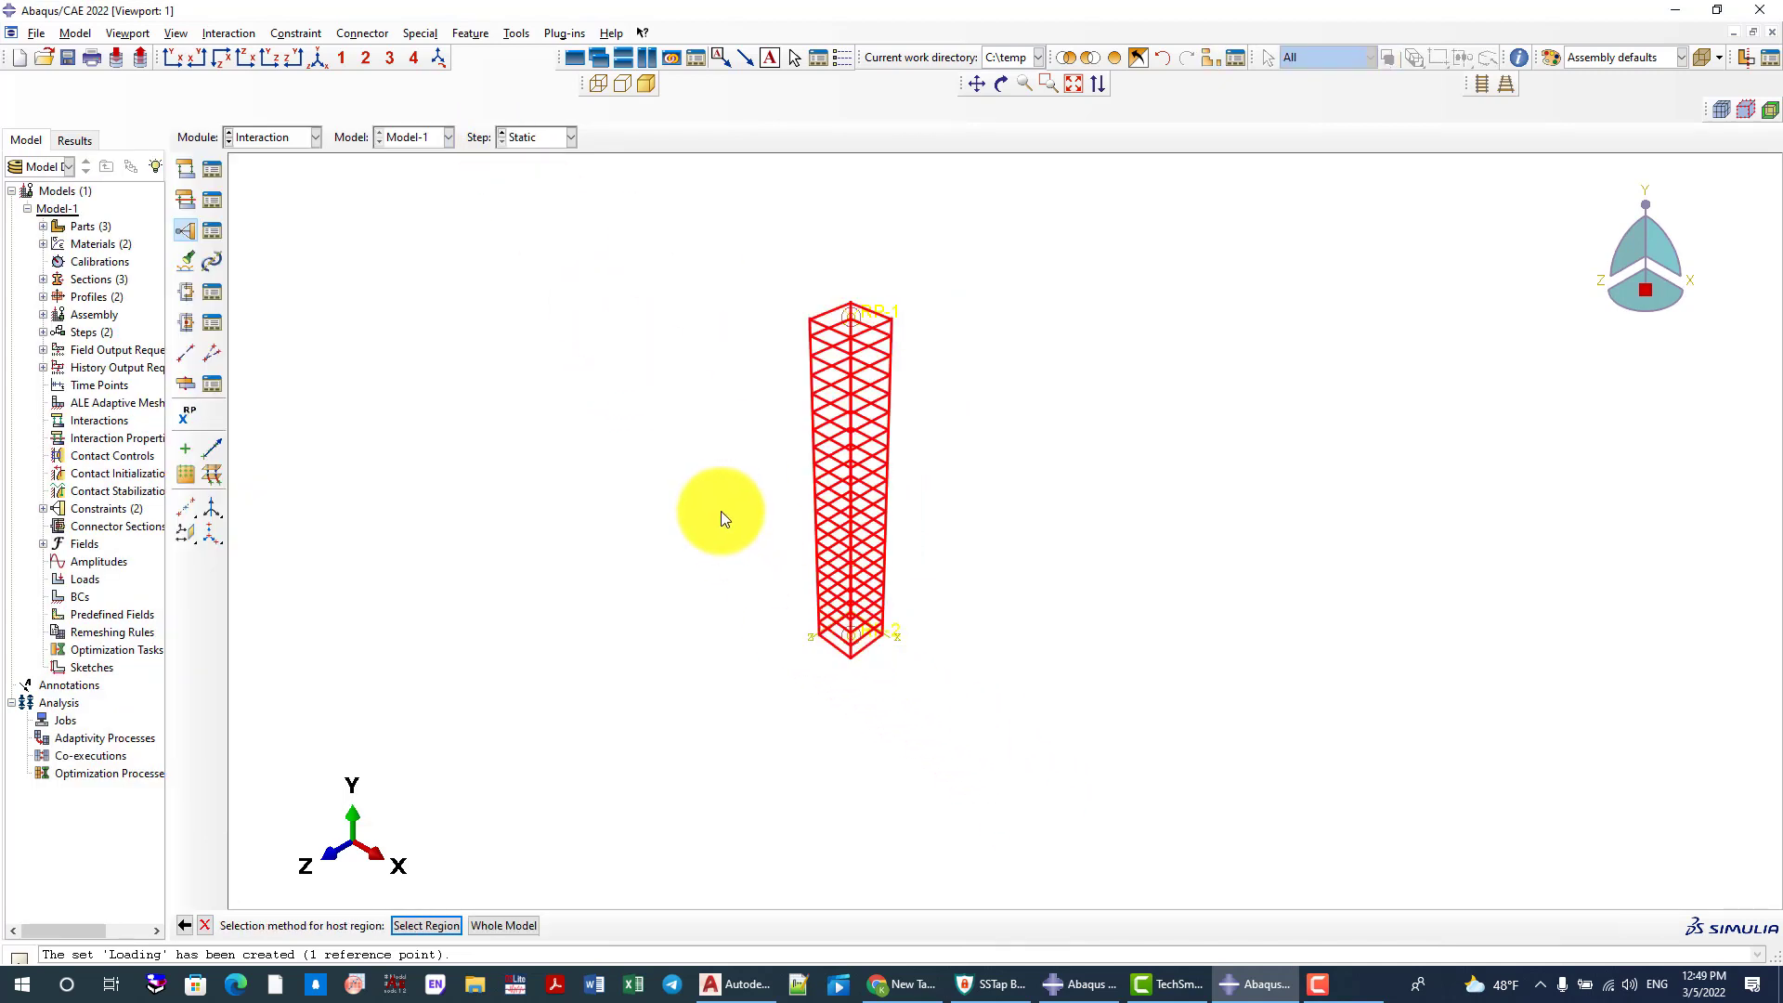
click(503, 925)
click(109, 414)
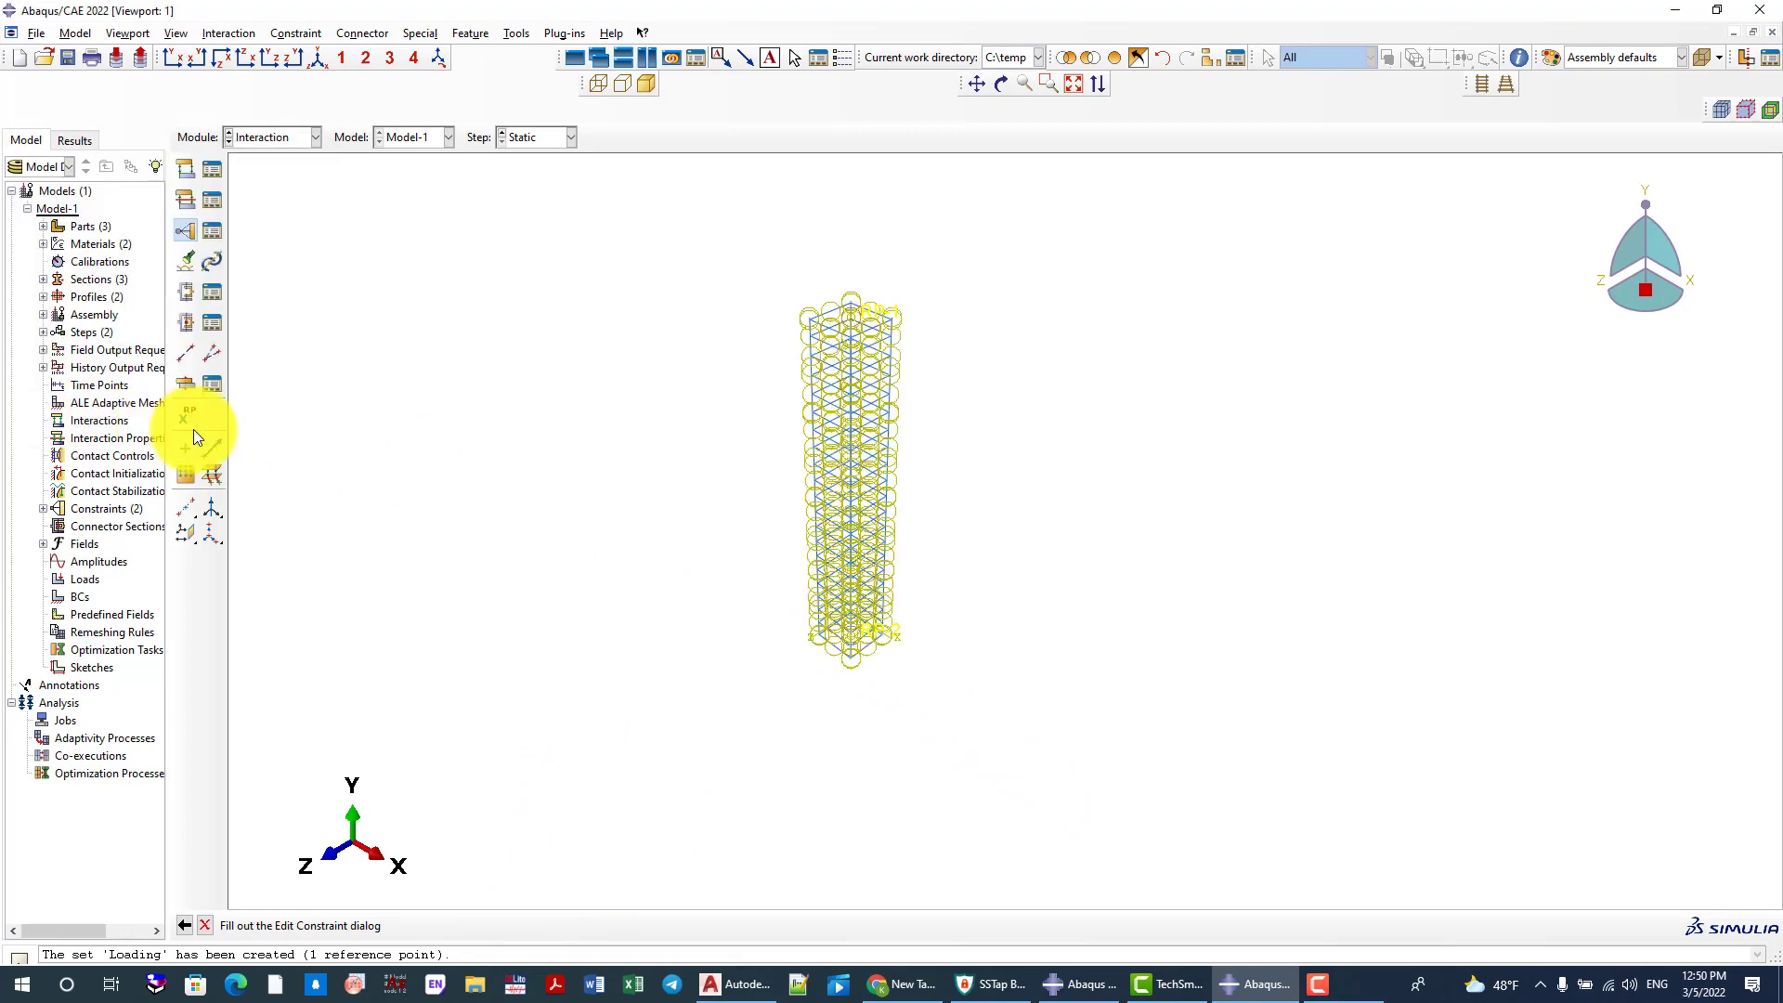
Redisplay the complete column assembly and switch to the Load module
click(320, 61)
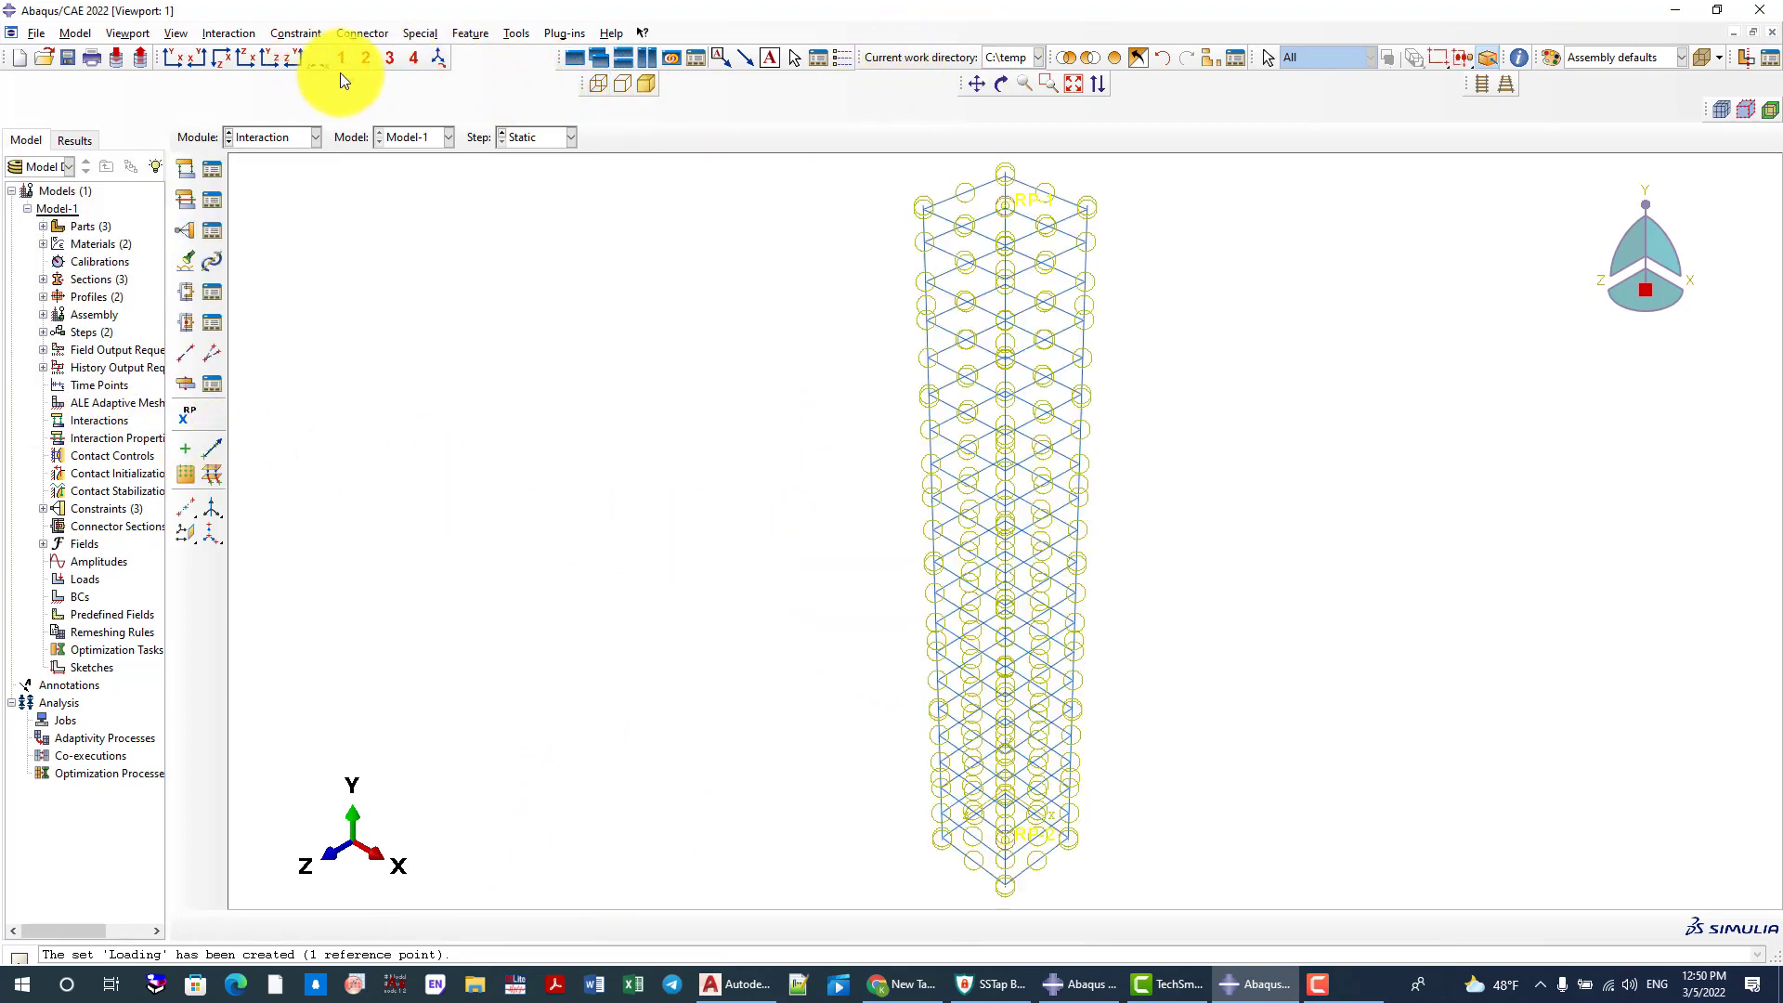
scroll(685, 281, up, 3)
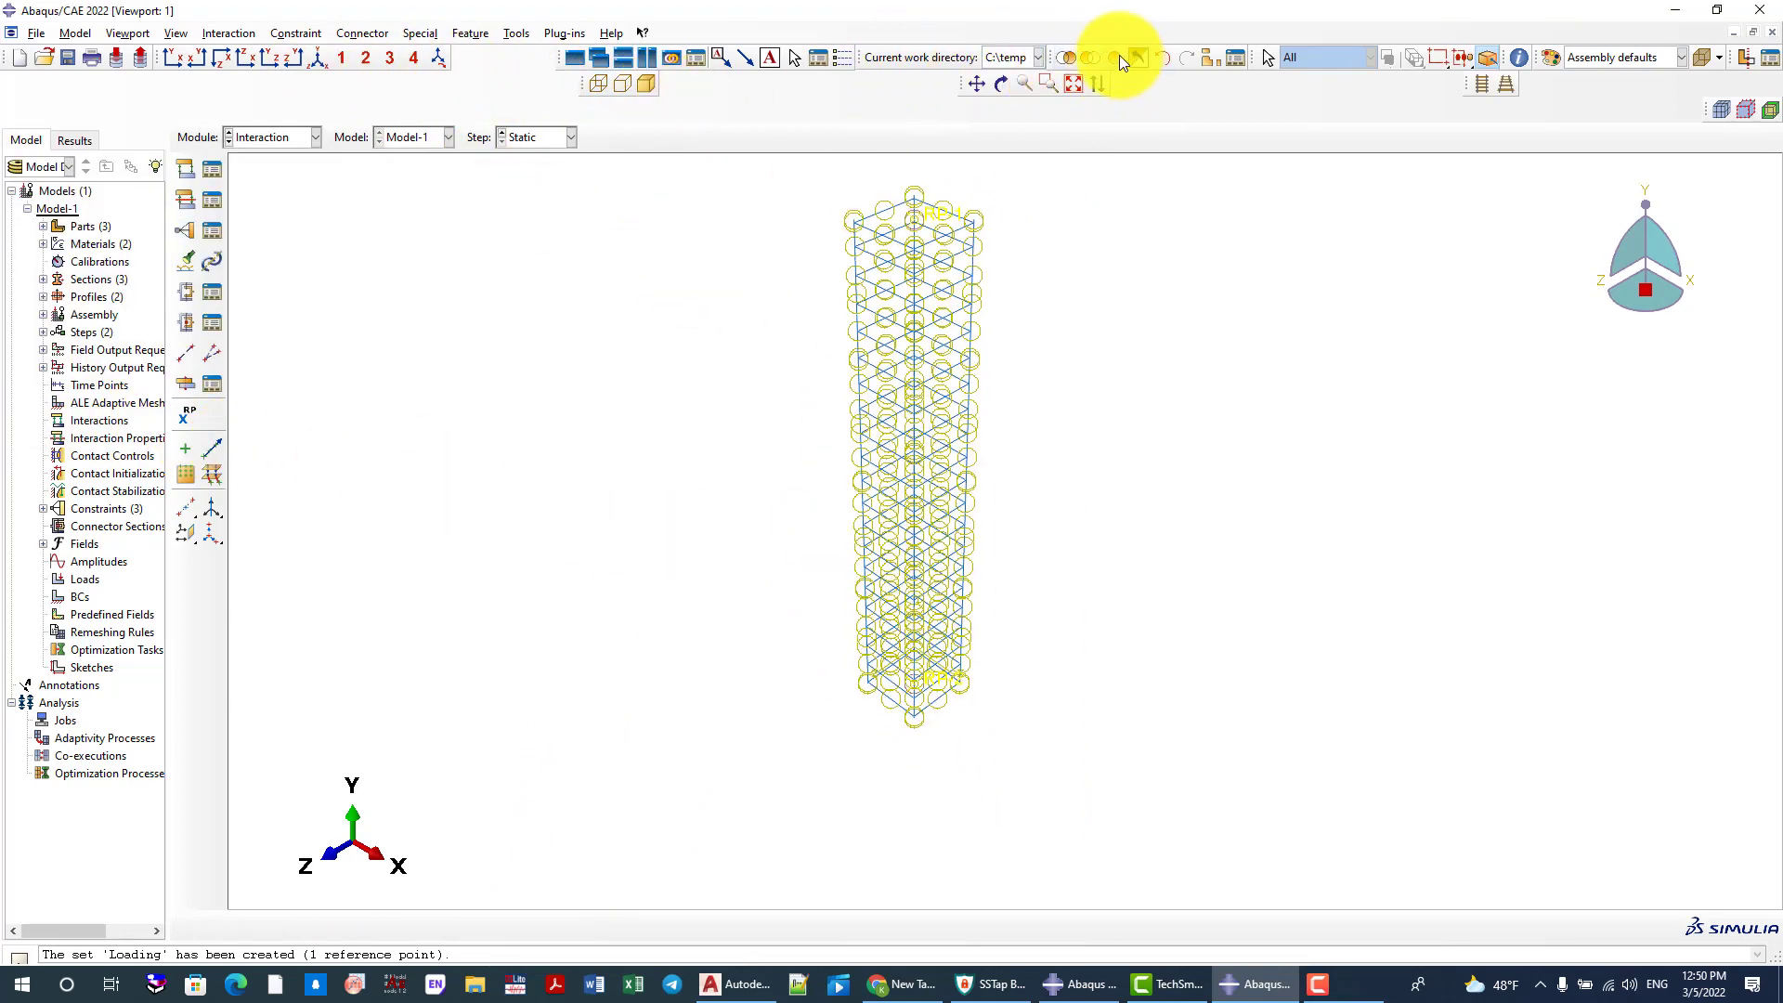
click(1115, 58)
click(284, 141)
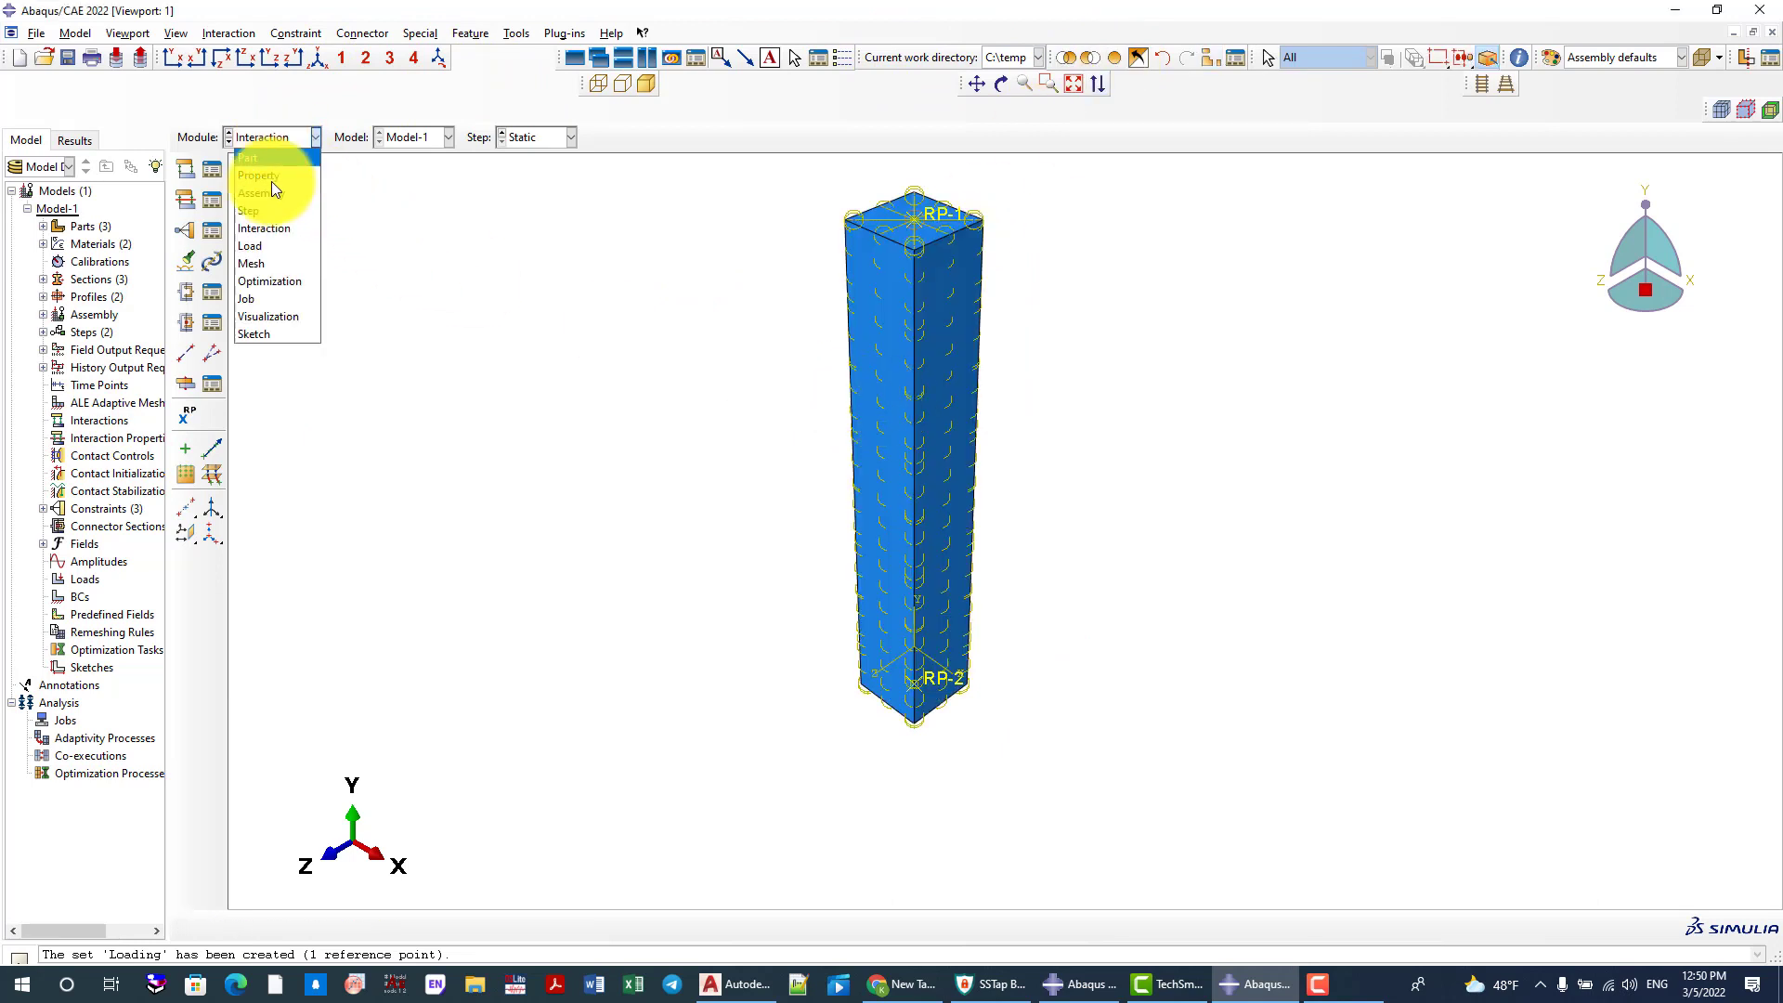
click(269, 248)
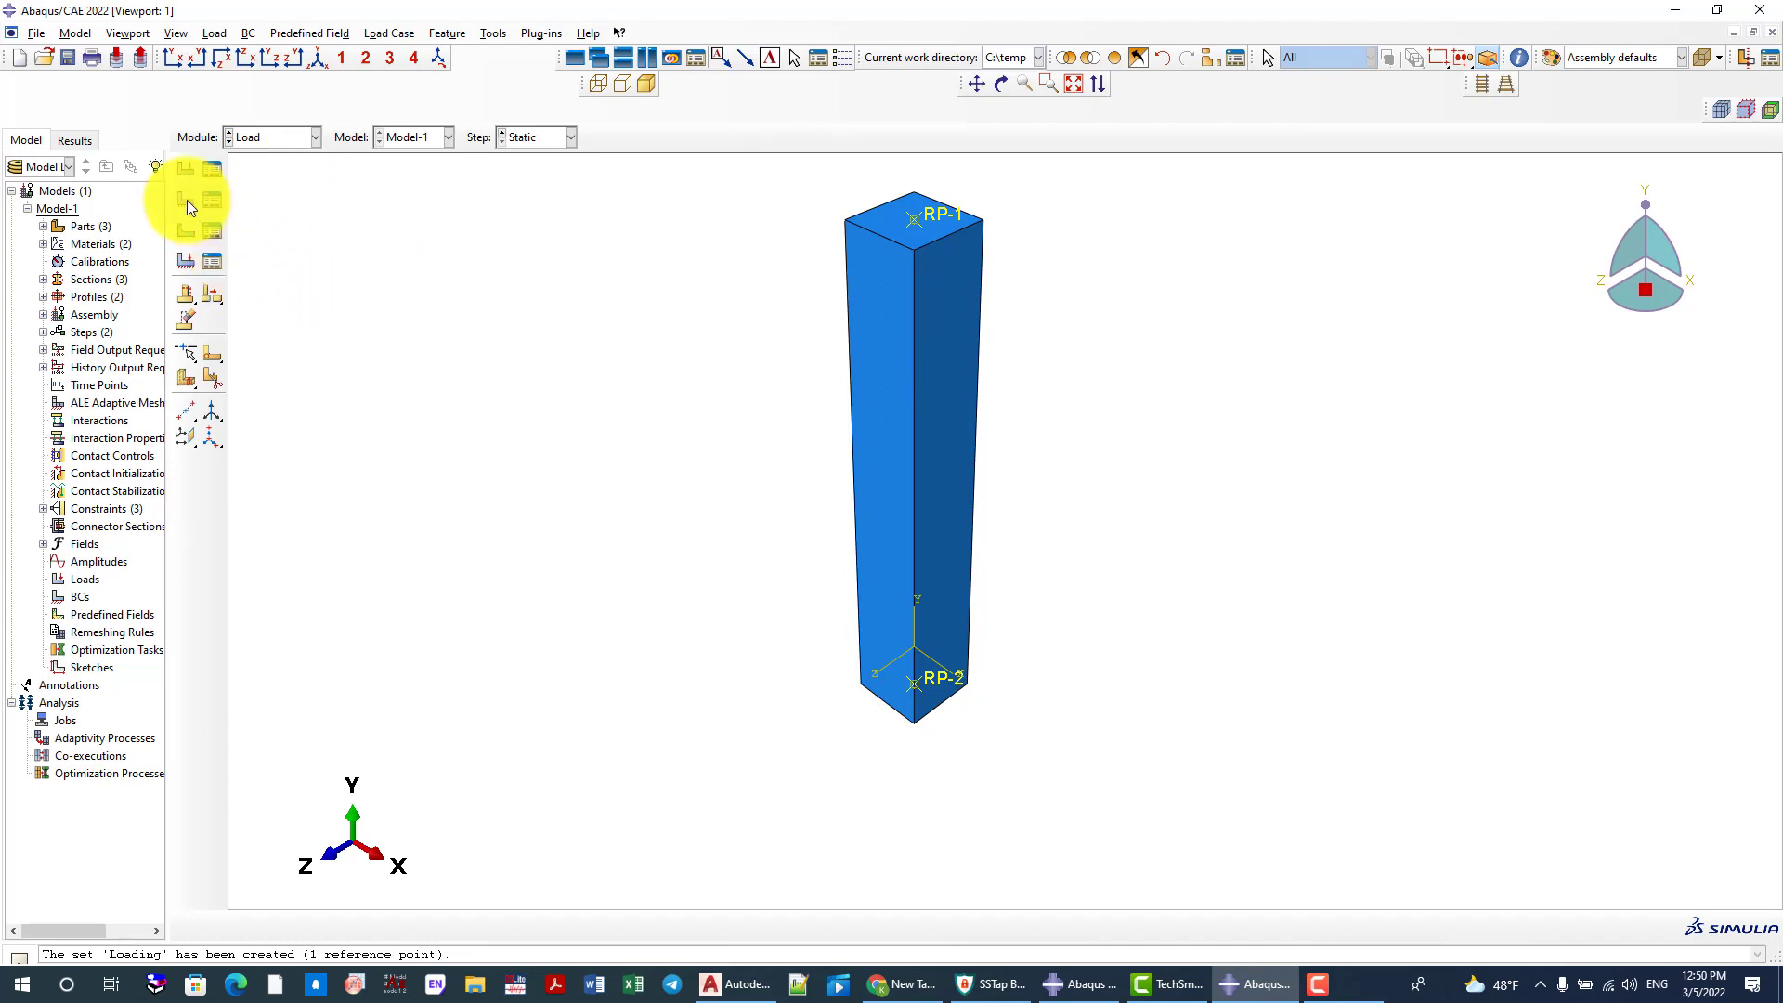
Start a Symmetry/Antisymmetry/Encastre boundary condition named Fixed in the Initial step
click(187, 198)
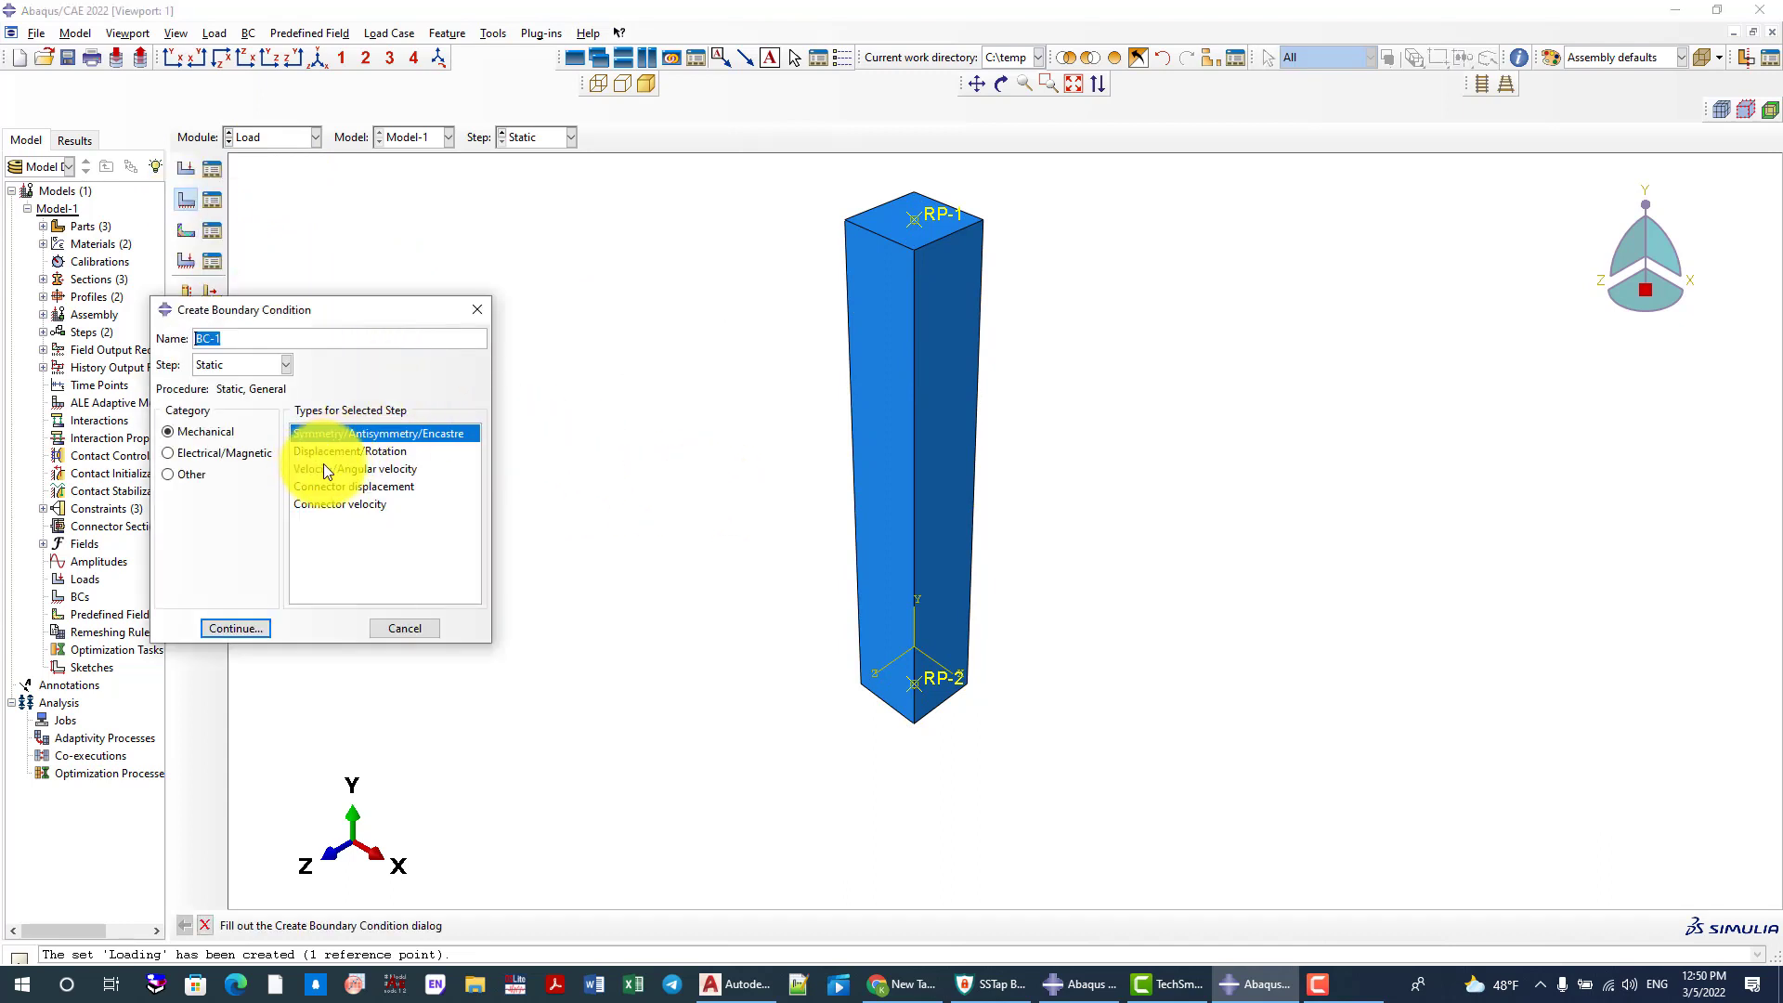
click(232, 366)
click(223, 381)
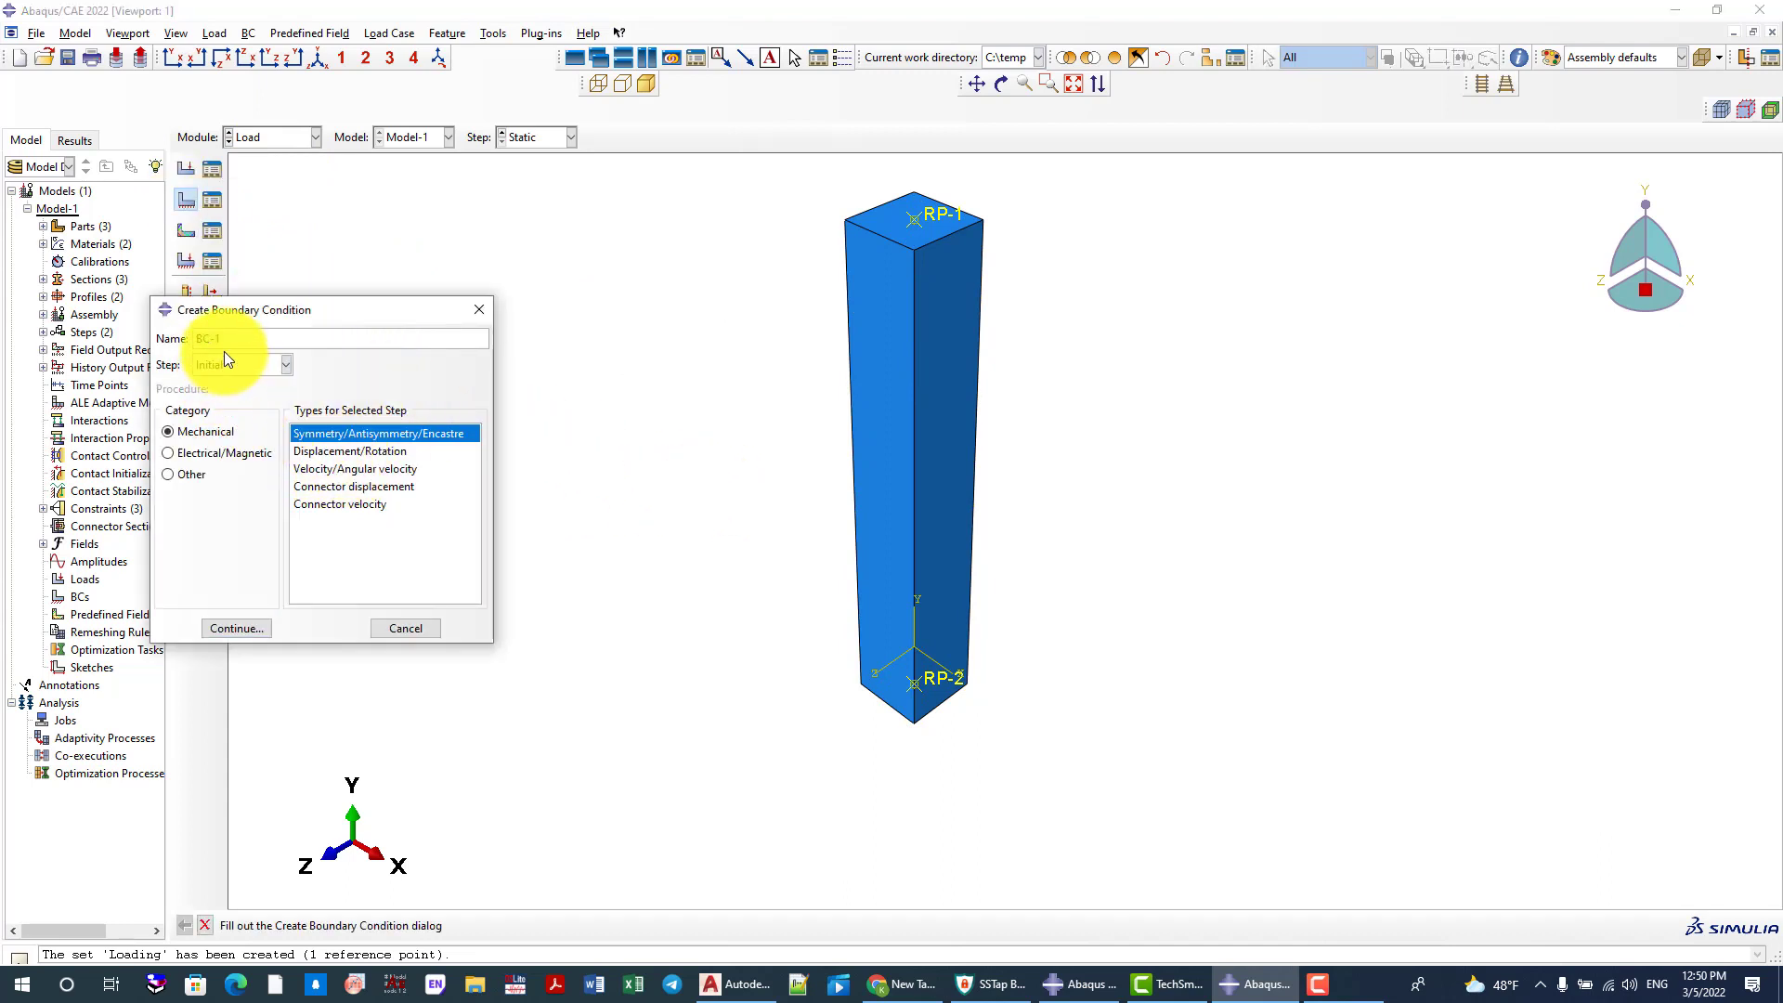
drag(251, 341, 158, 340)
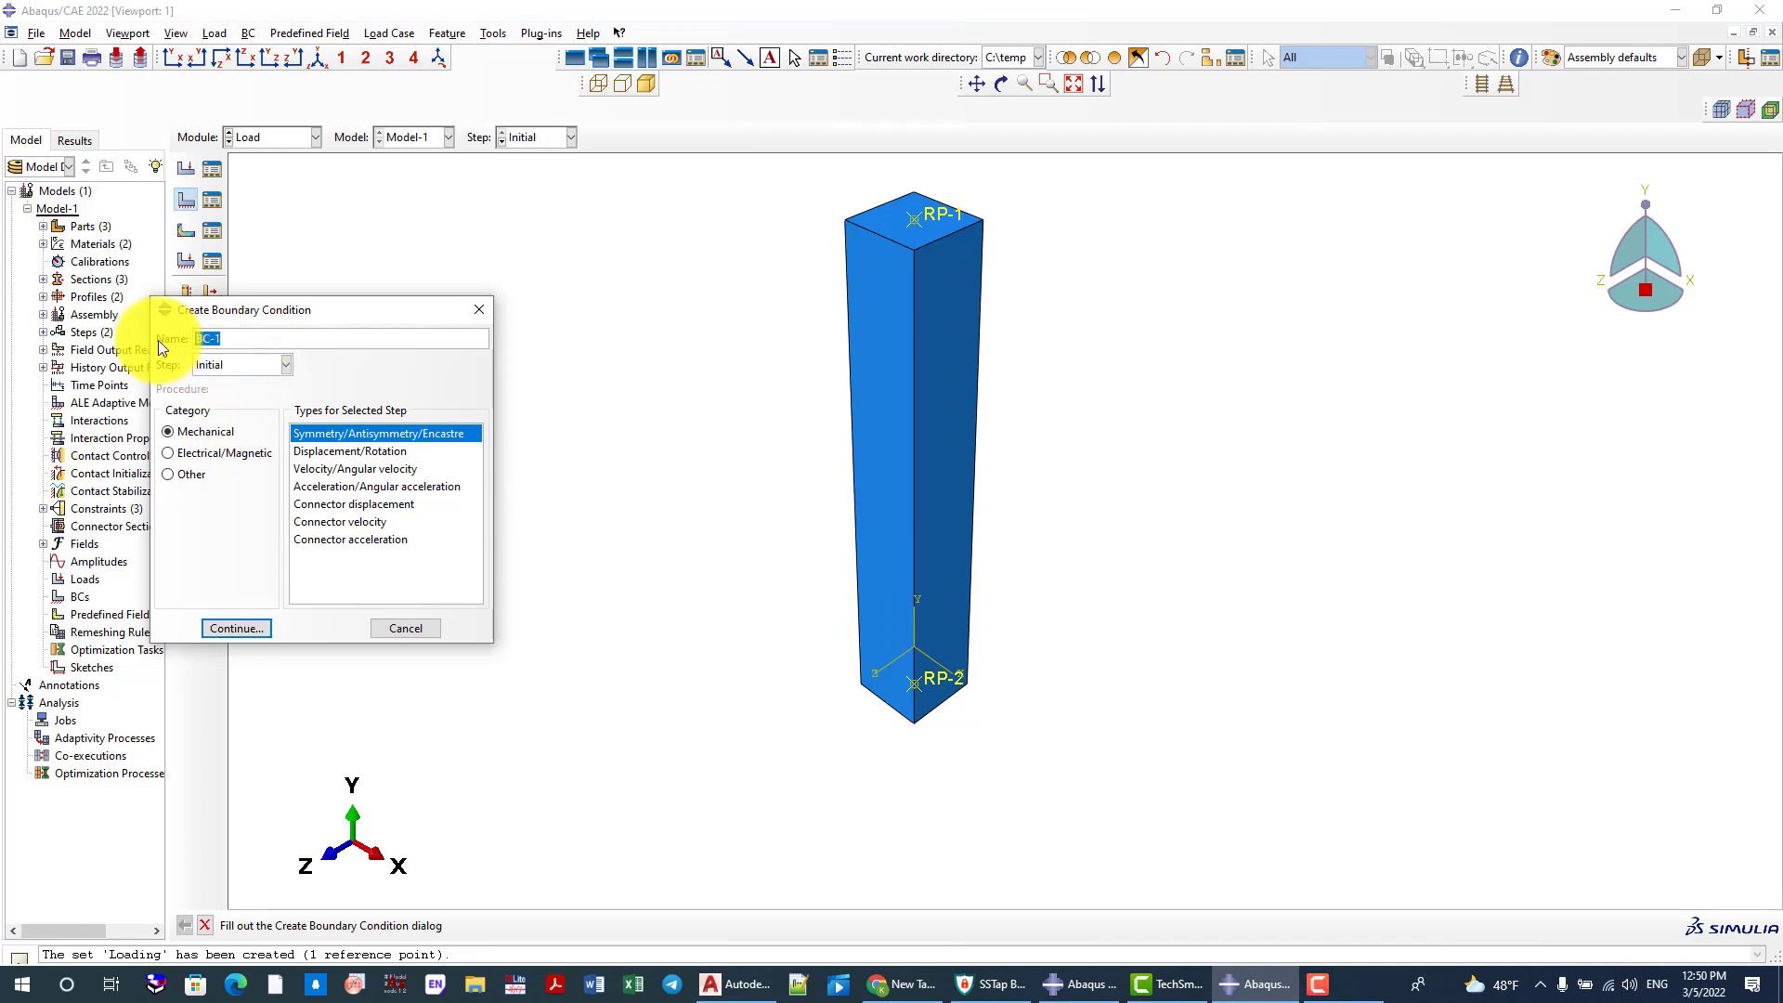
text(Fixed)
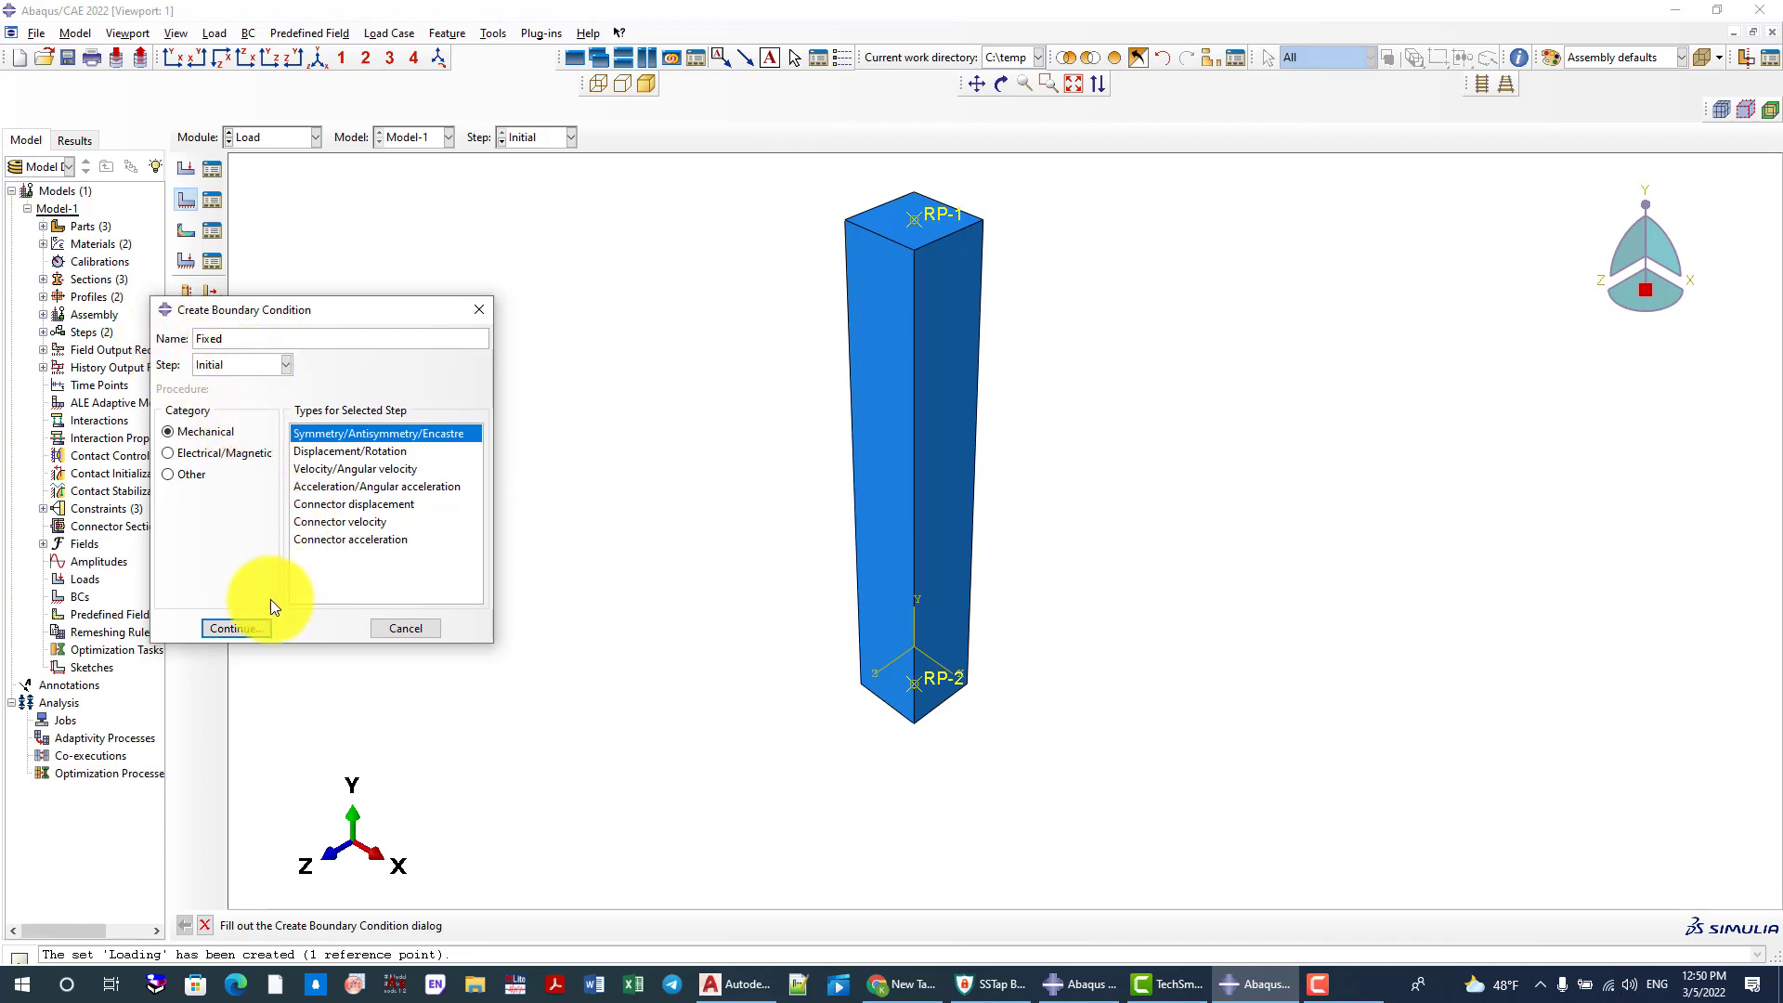
click(237, 628)
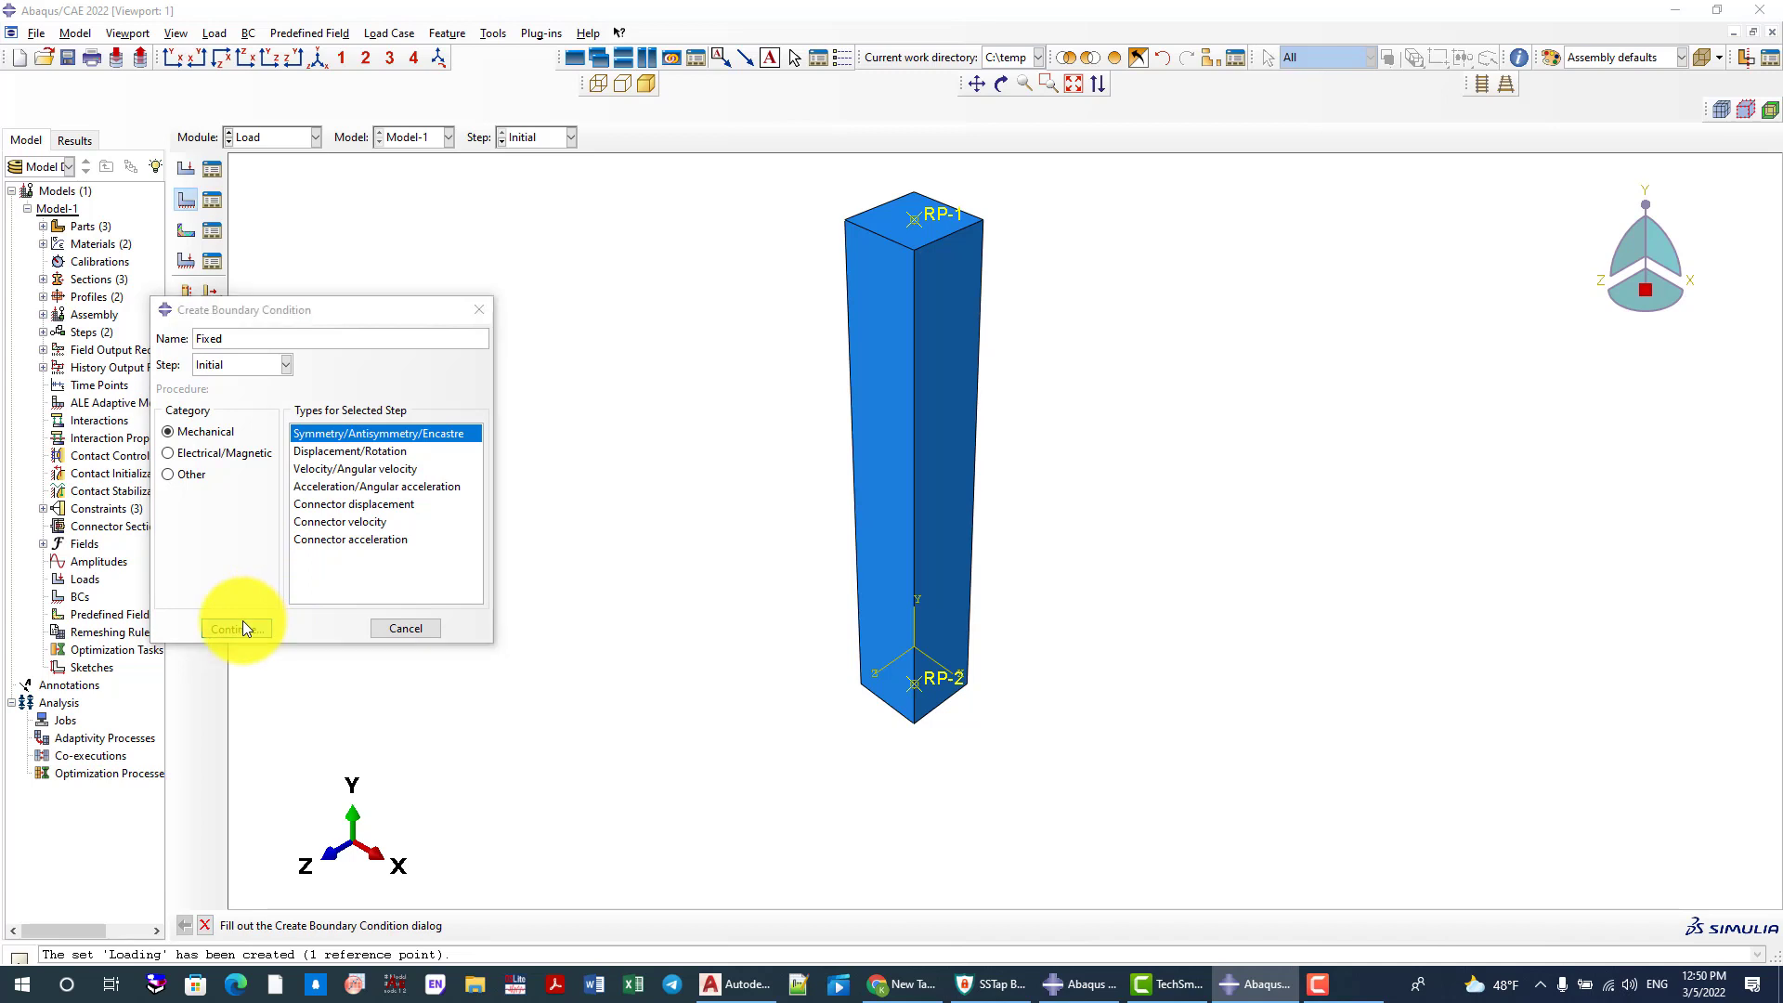
Apply the Fixed boundary condition to reference point RP-2 as ENCASTRE
click(949, 682)
middle_click(504, 734)
click(159, 435)
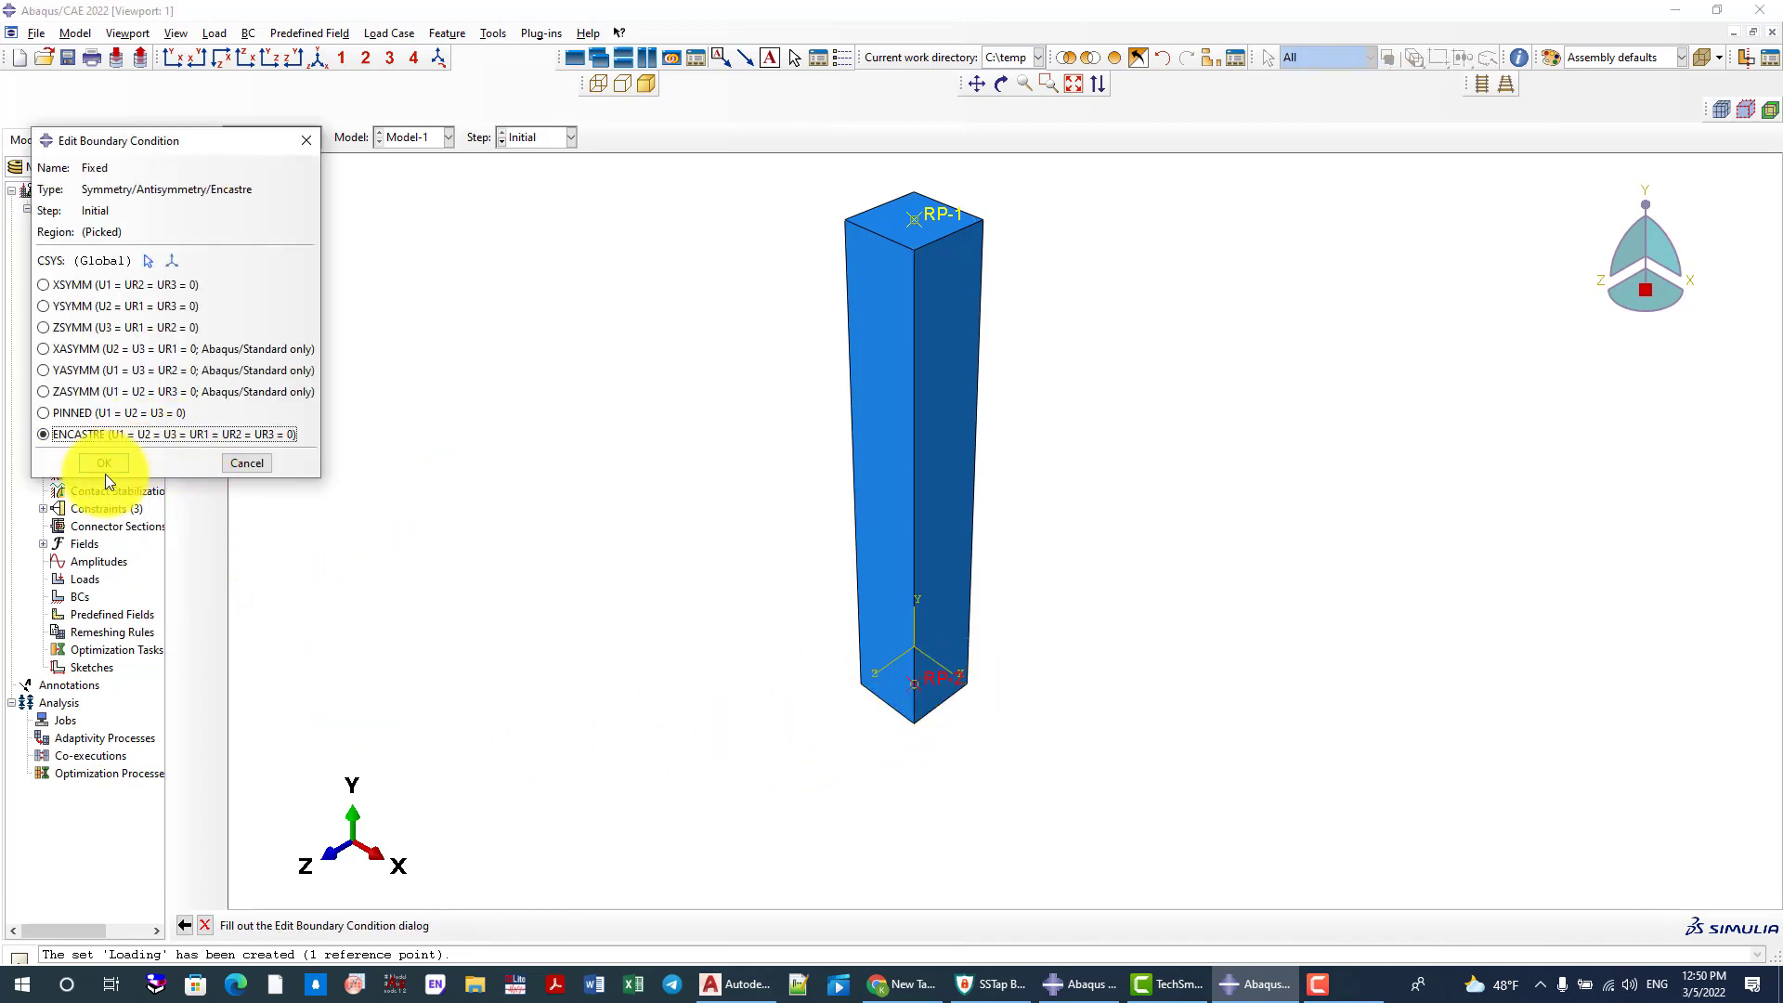
click(103, 465)
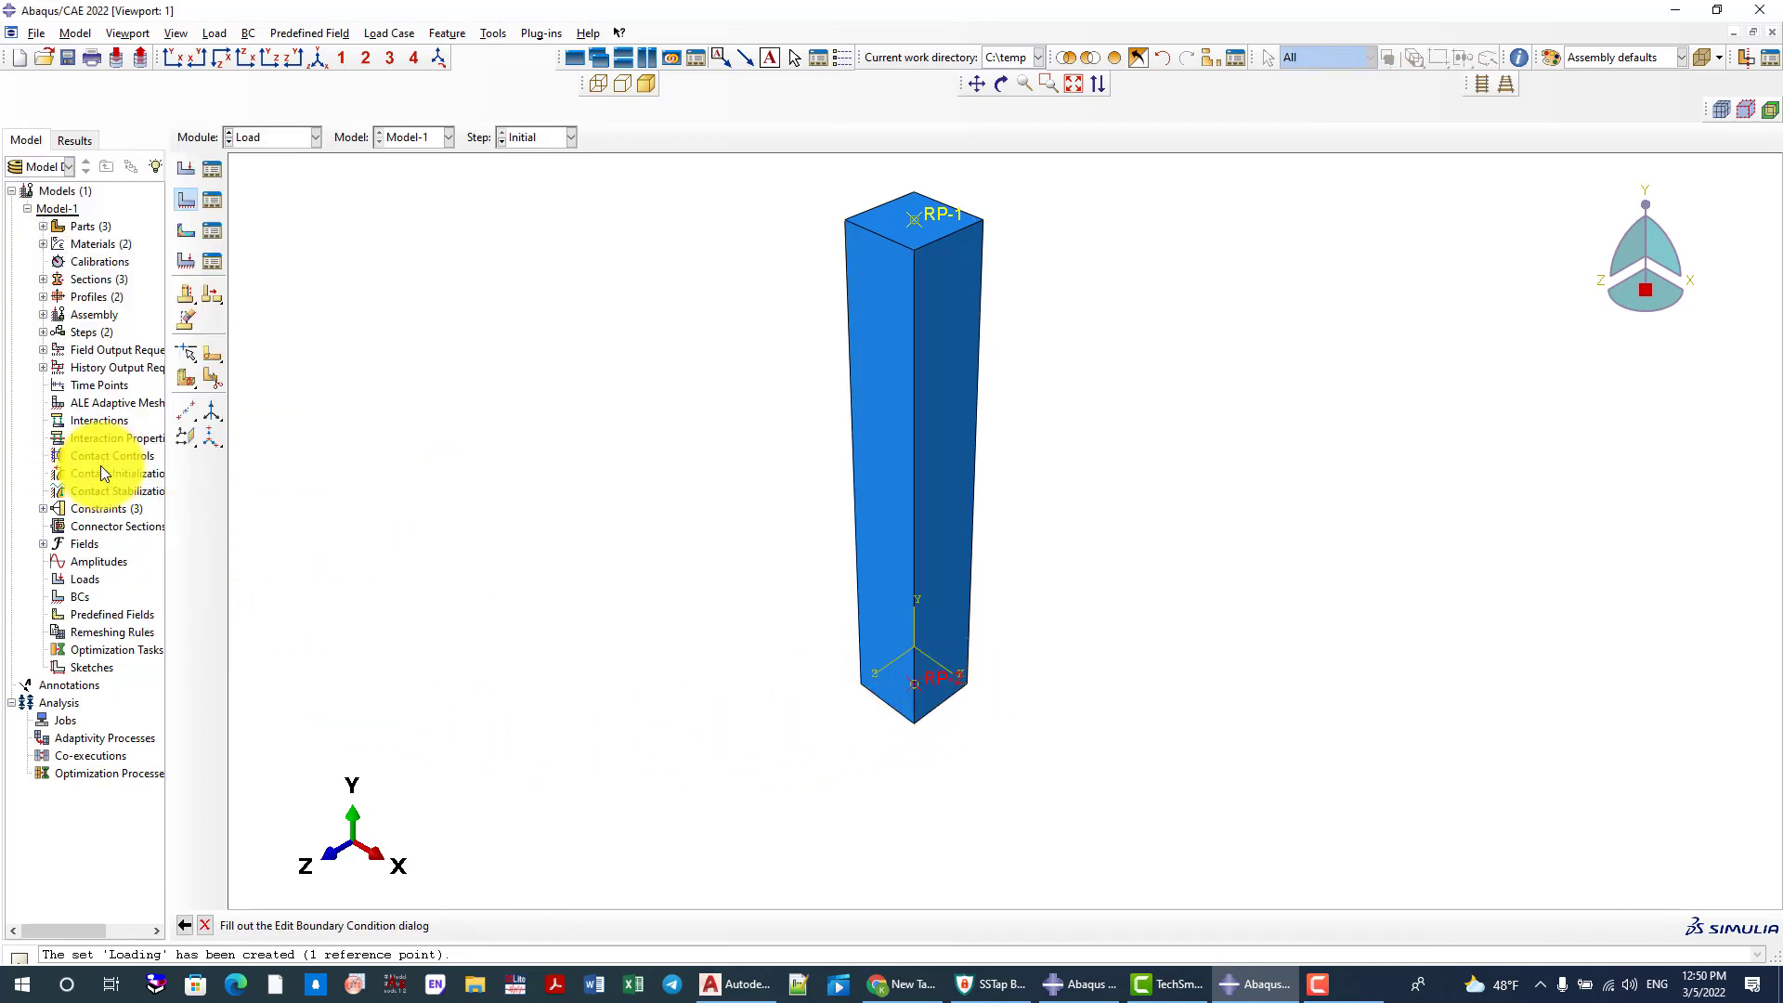
Start a Displacement/Rotation boundary condition named Displacement in the Static step
click(182, 198)
text(D)
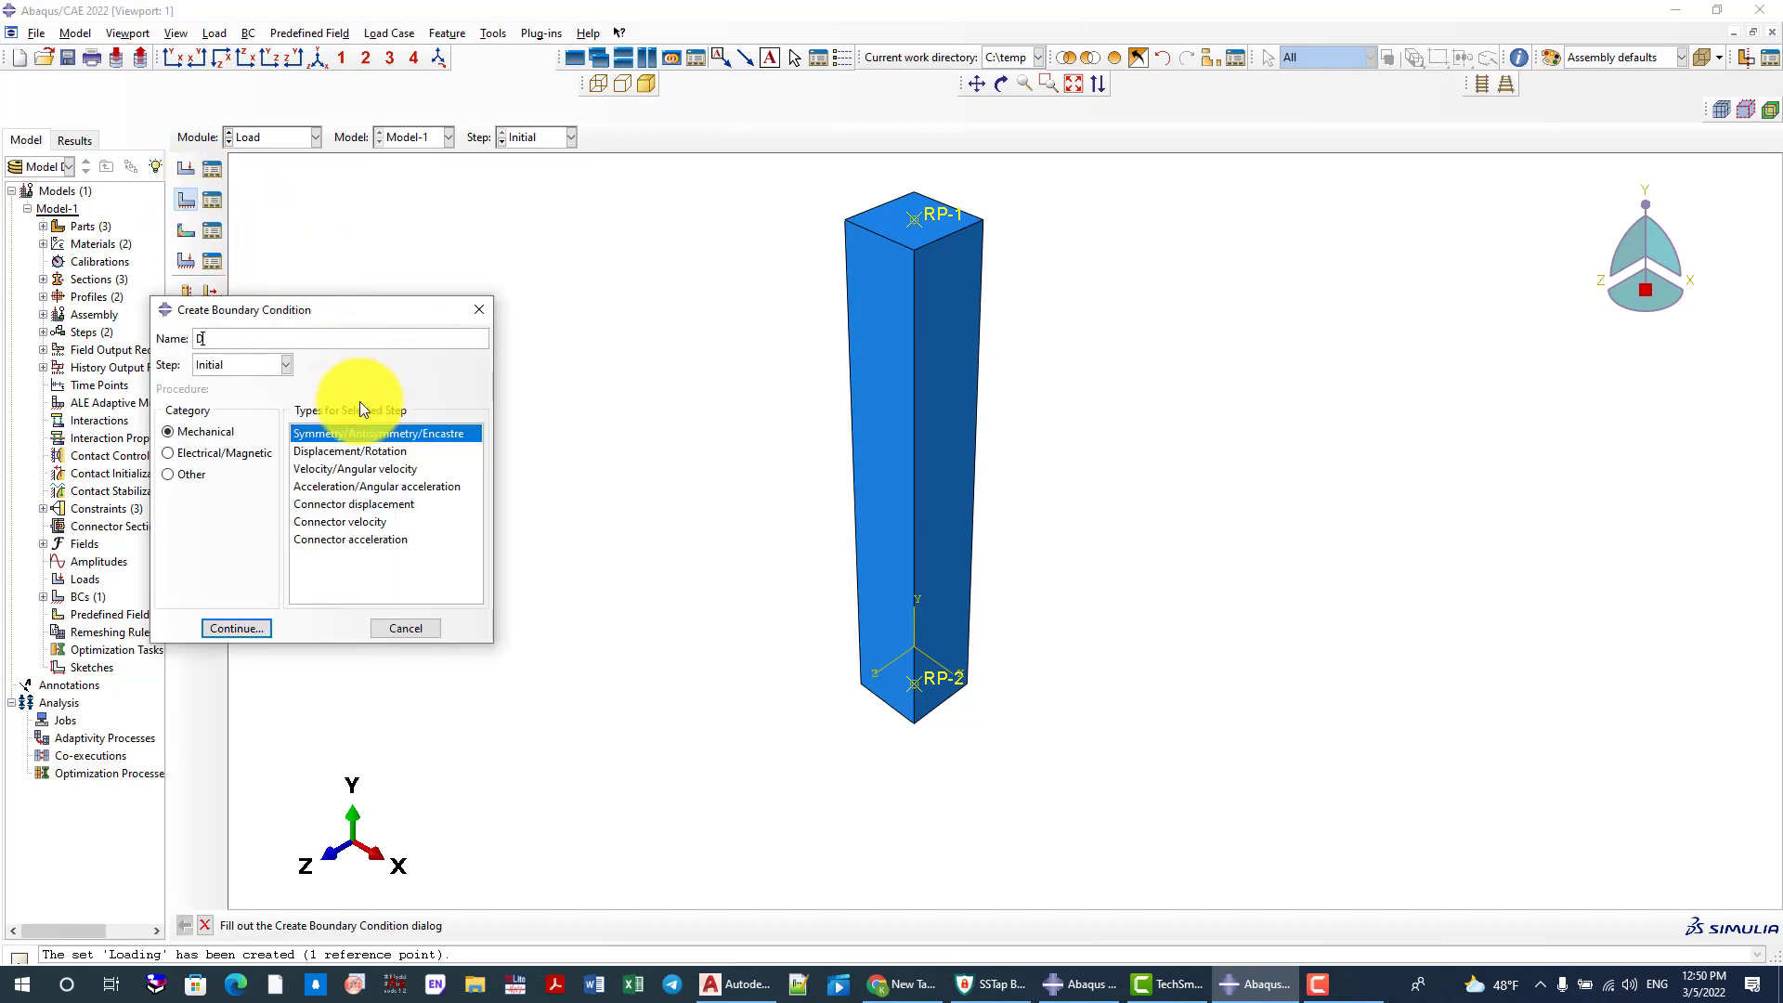
text(isplac)
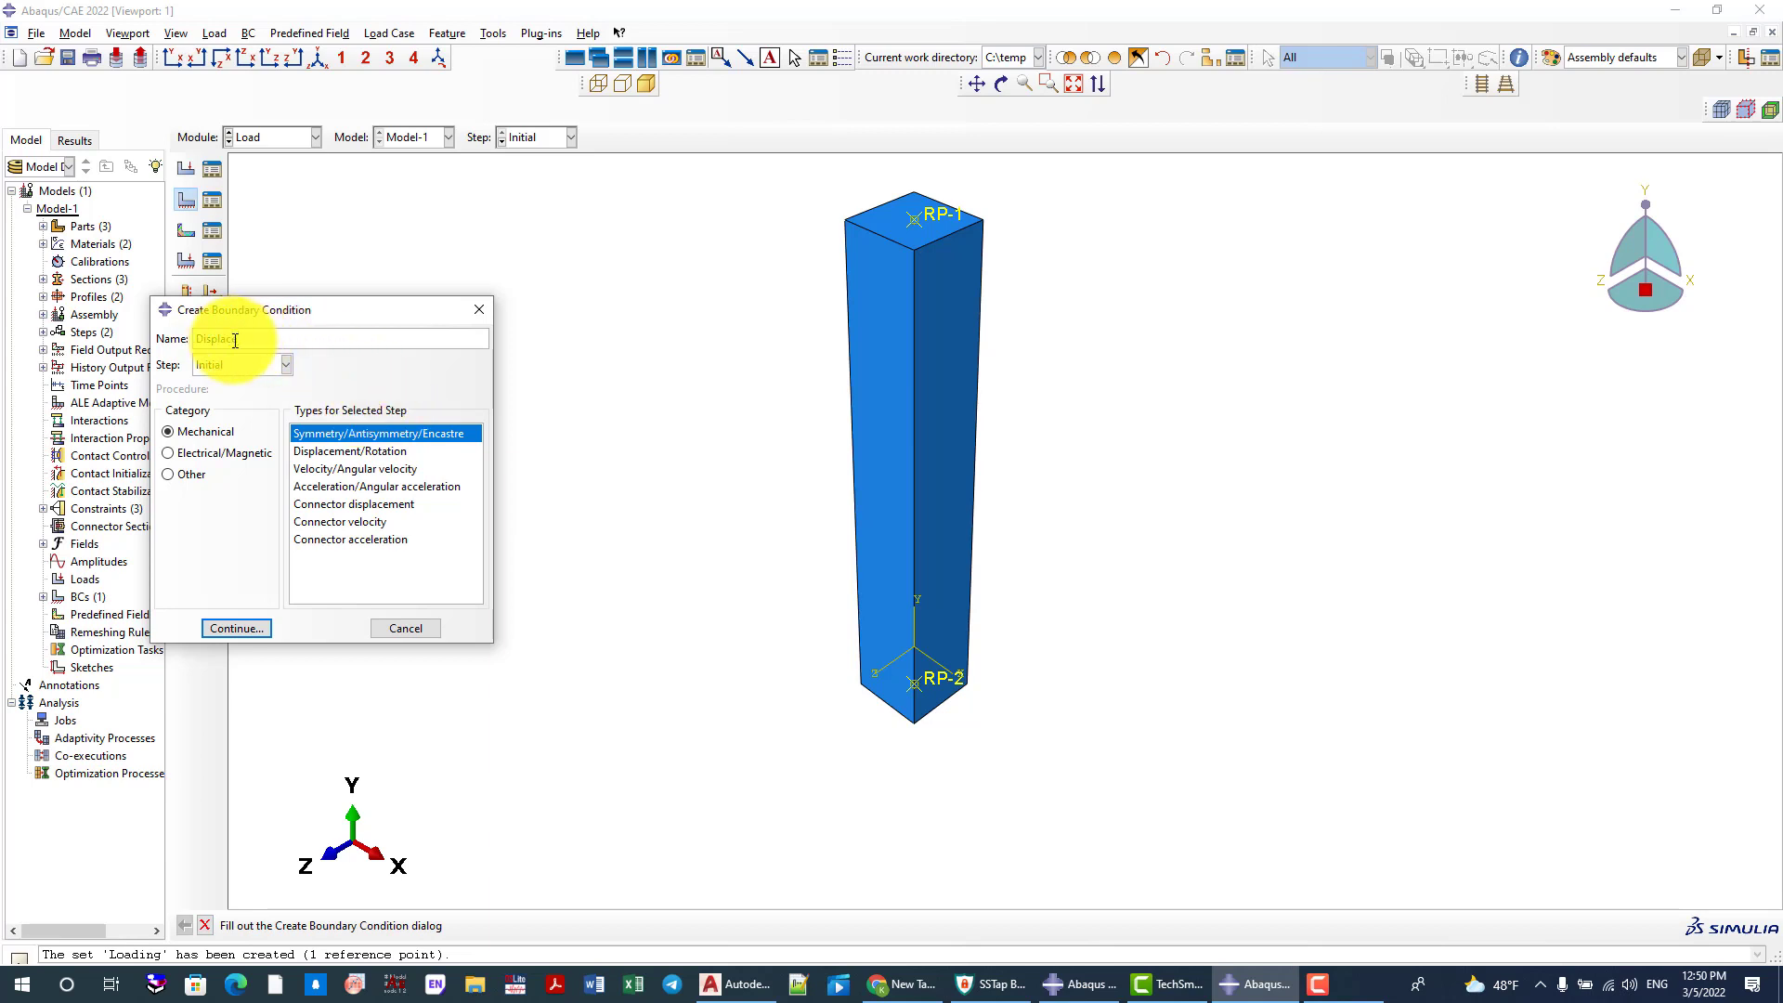
text(ement)
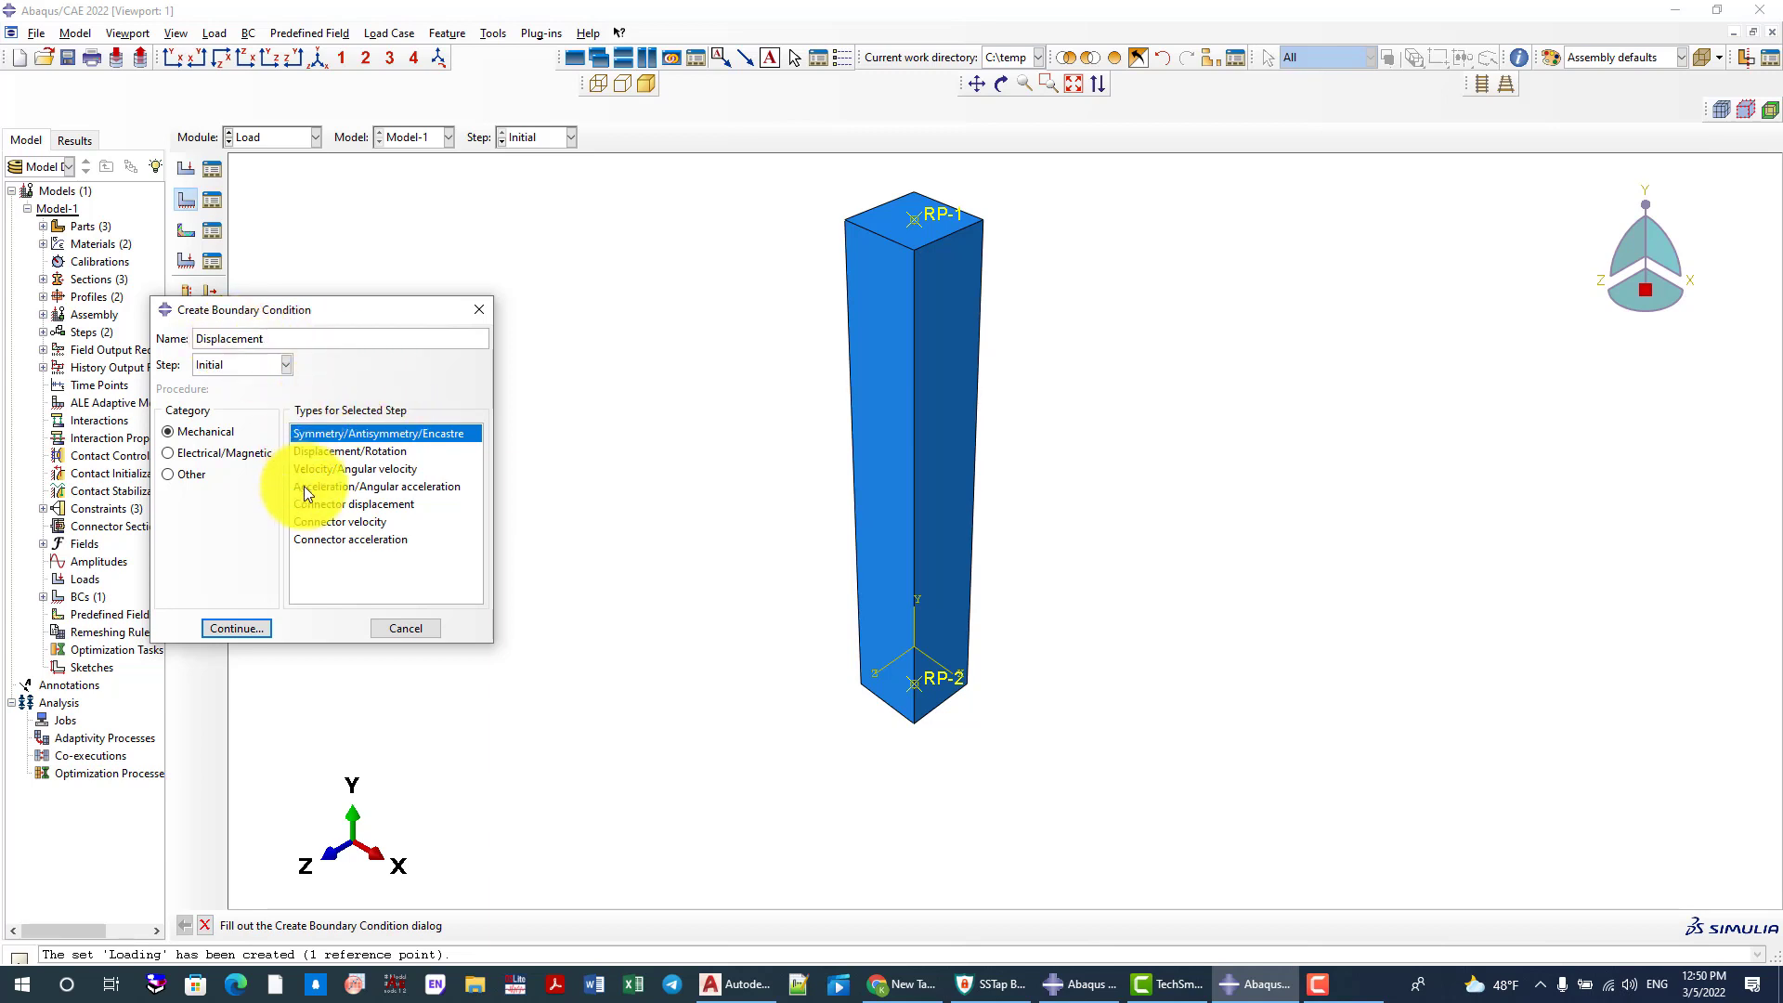
click(239, 367)
click(221, 393)
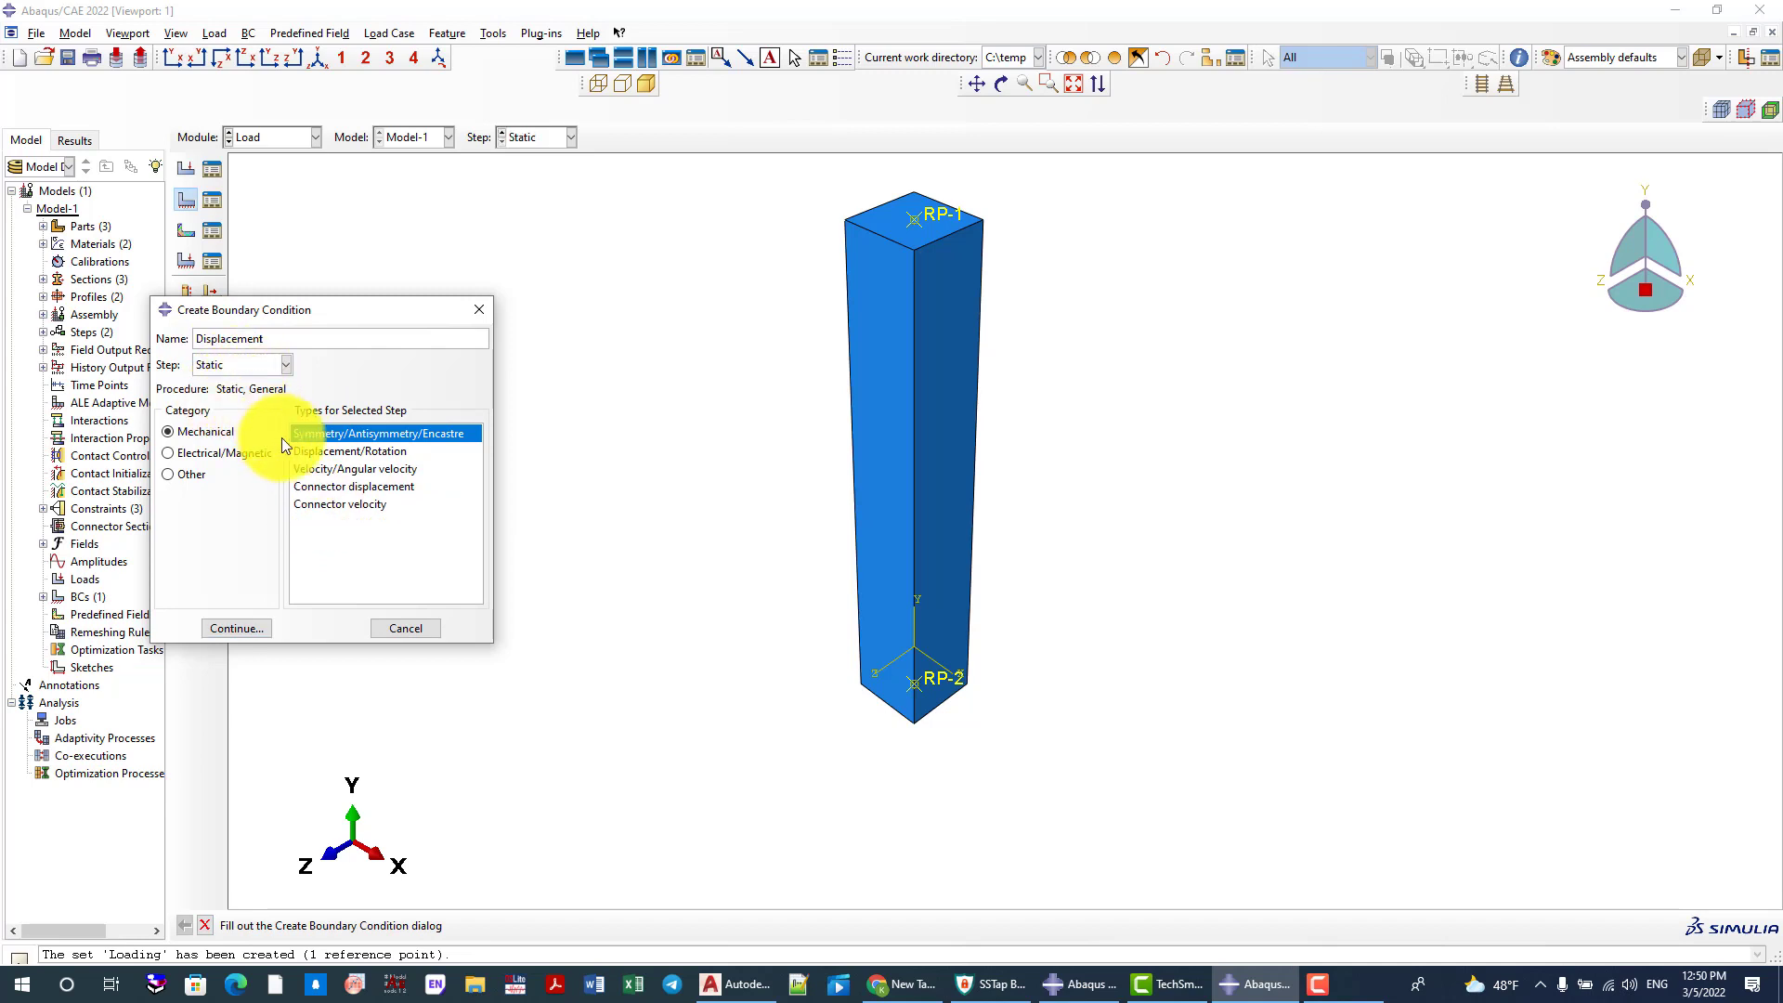
click(320, 453)
click(249, 628)
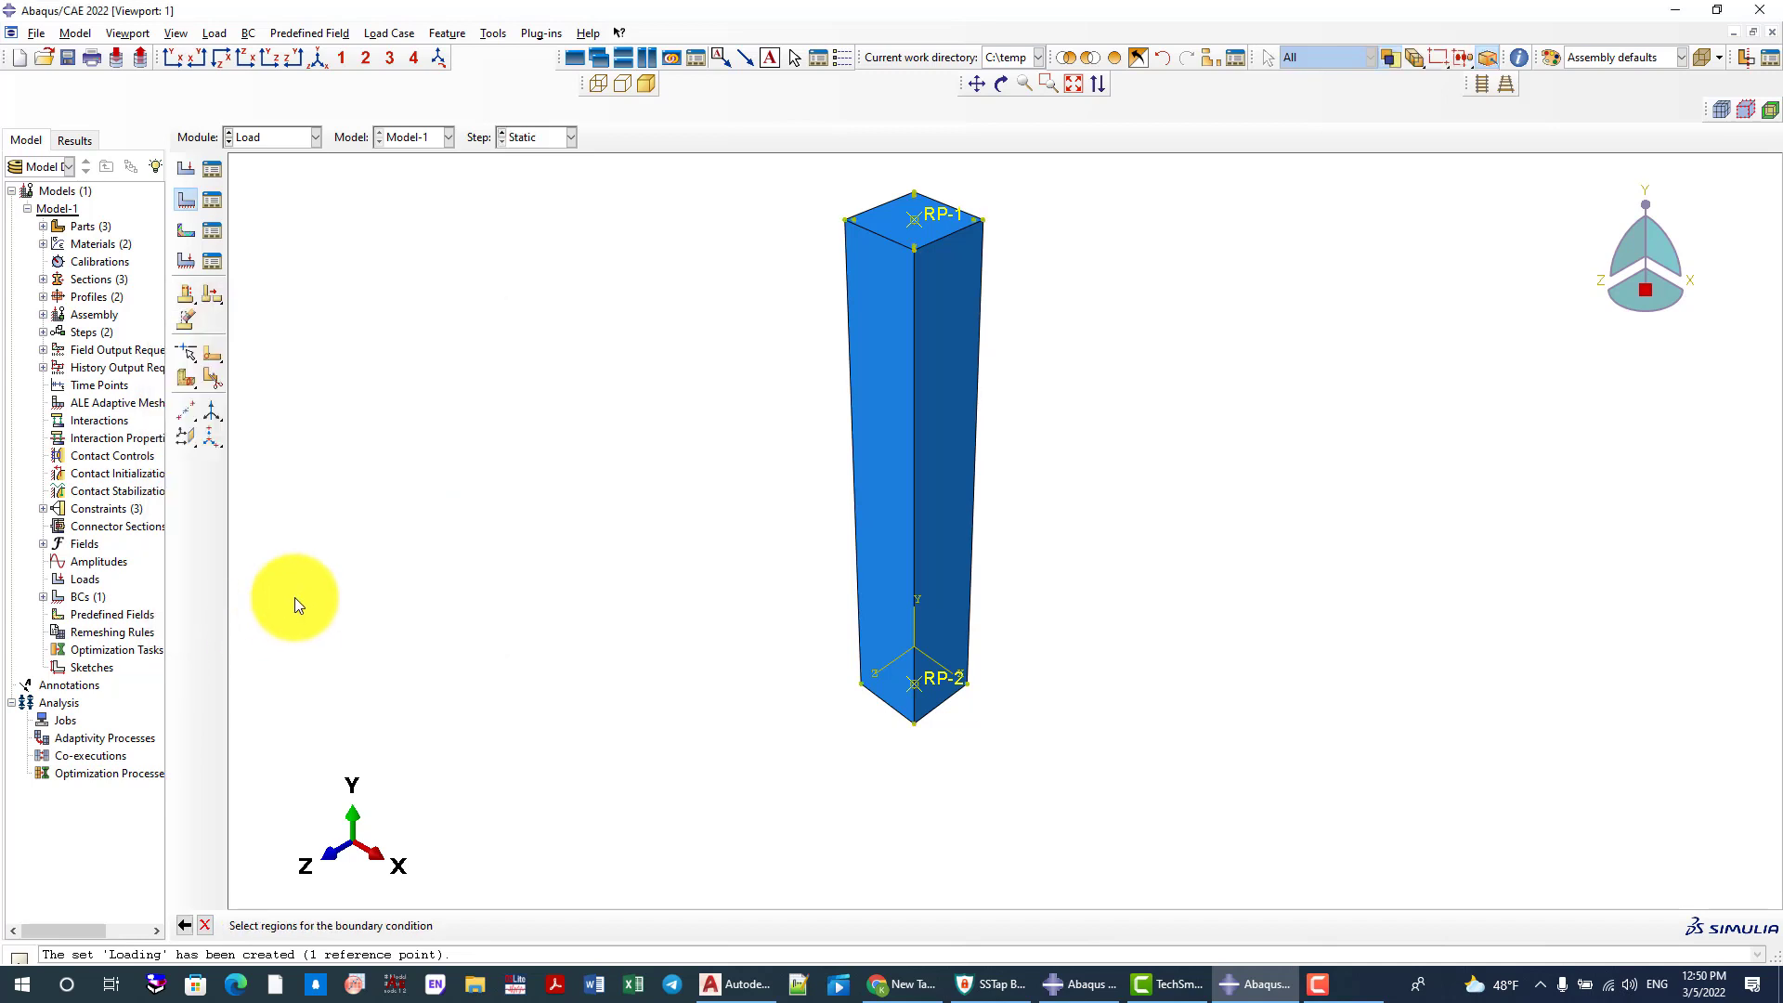
Assign the existing Loading set as the region of the Displacement boundary condition
click(1634, 926)
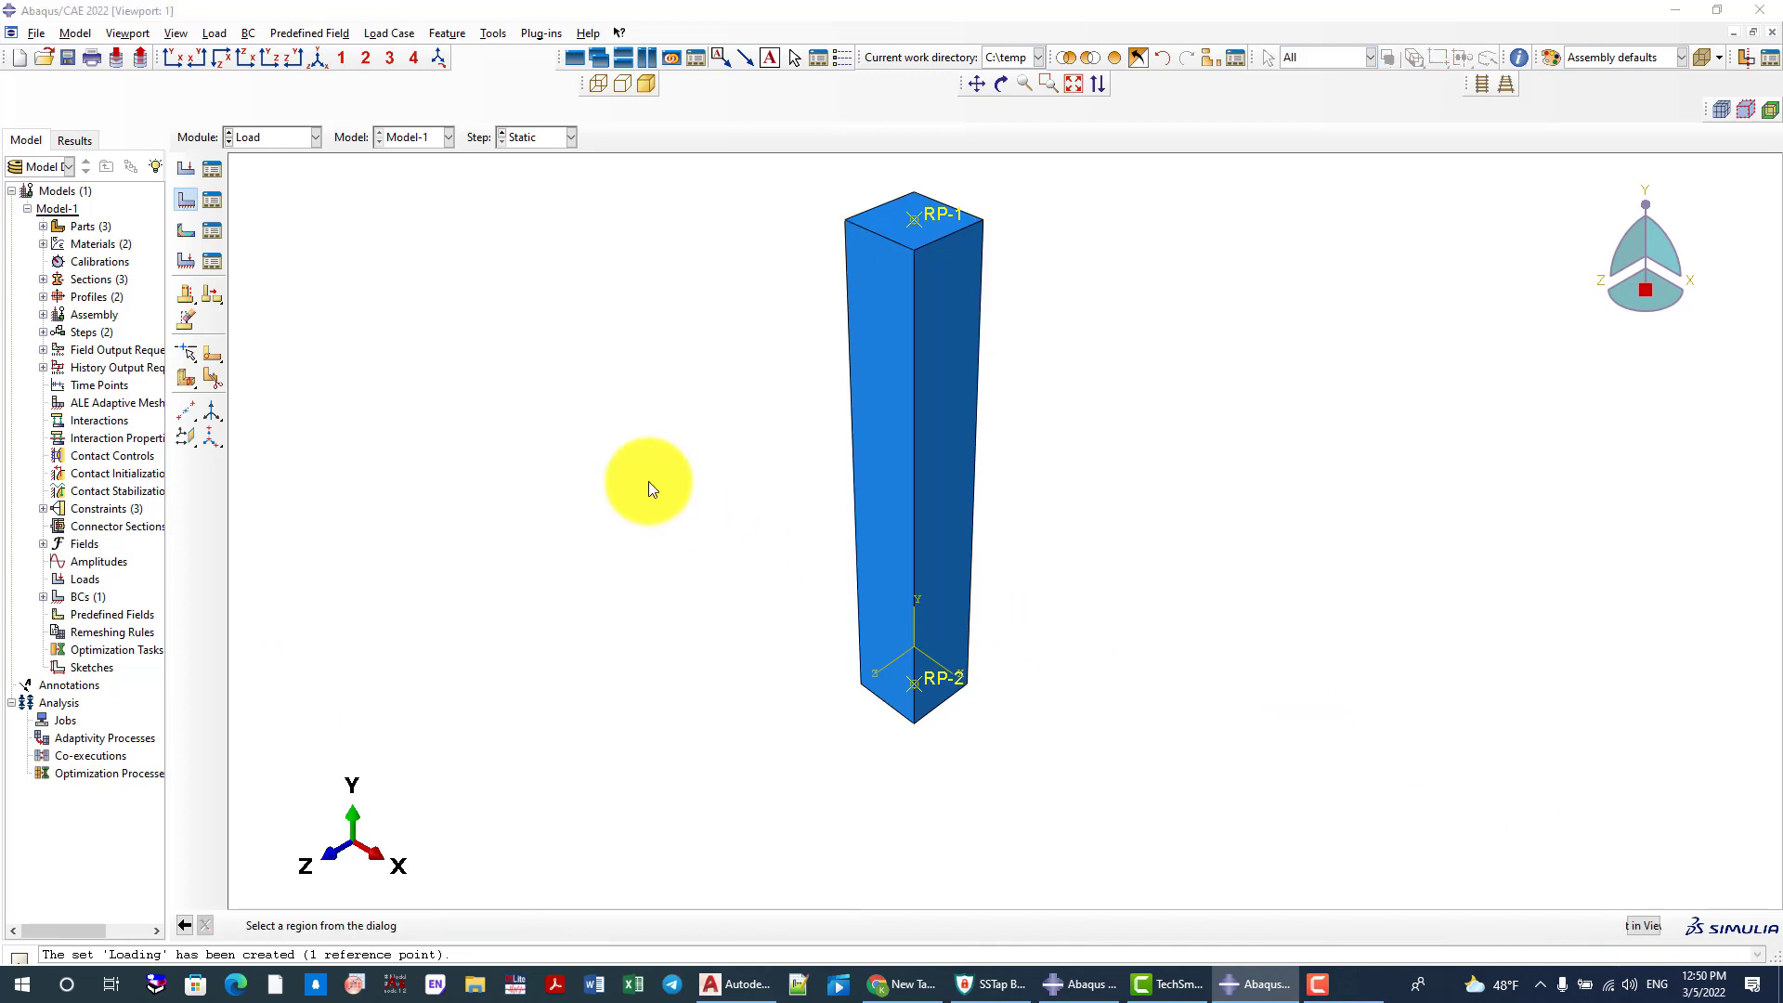
click(269, 325)
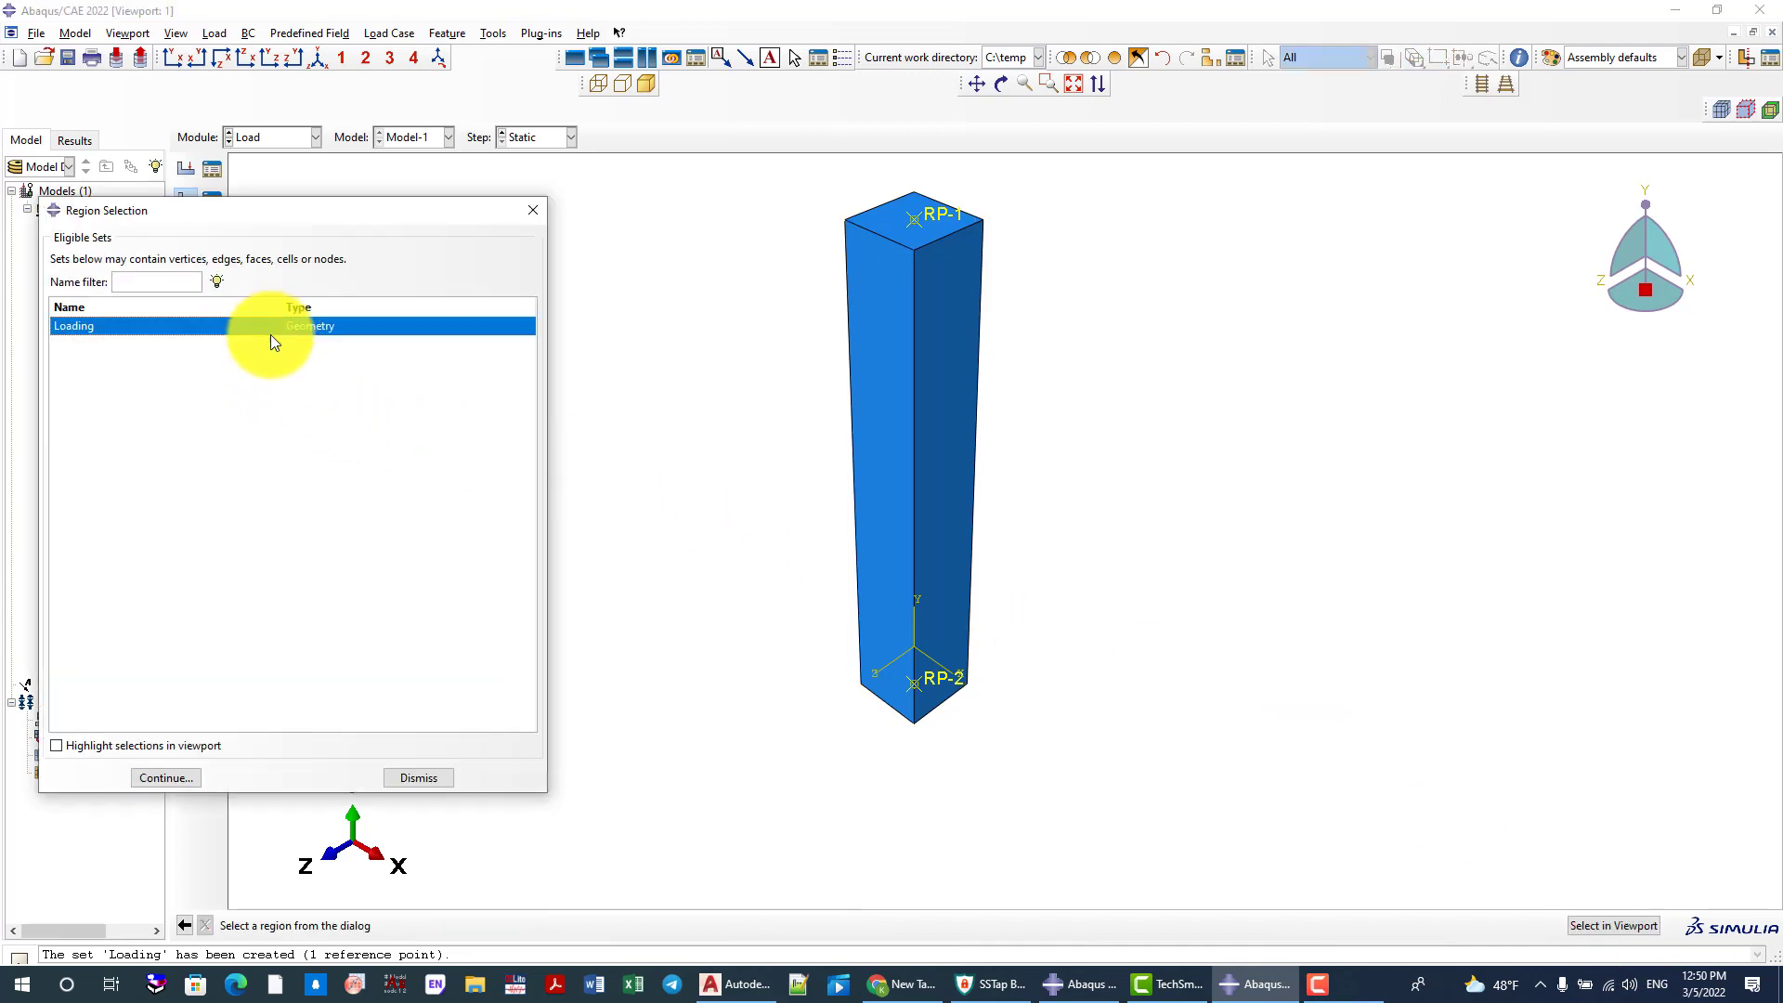
click(165, 776)
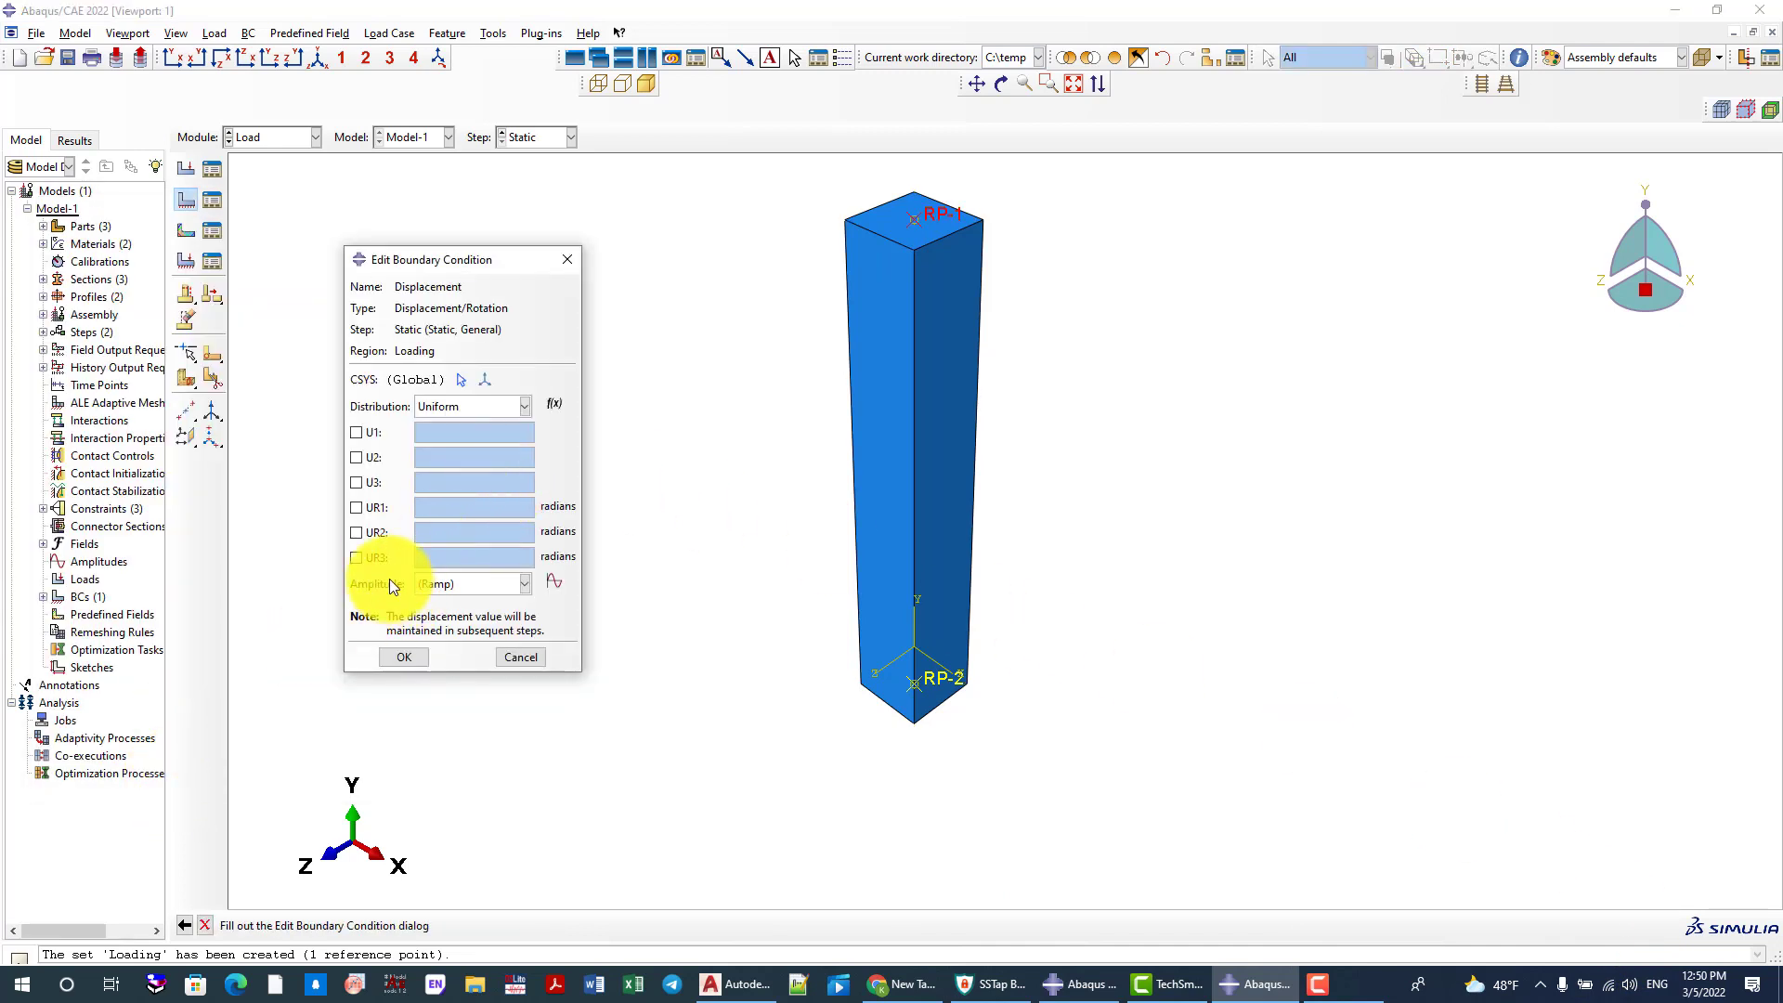
Activate all six components, U1, U2, U3, UR1, UR2 and UR3, in the Displacement boundary condition with values of 0
click(362, 557)
click(362, 532)
click(360, 507)
click(358, 482)
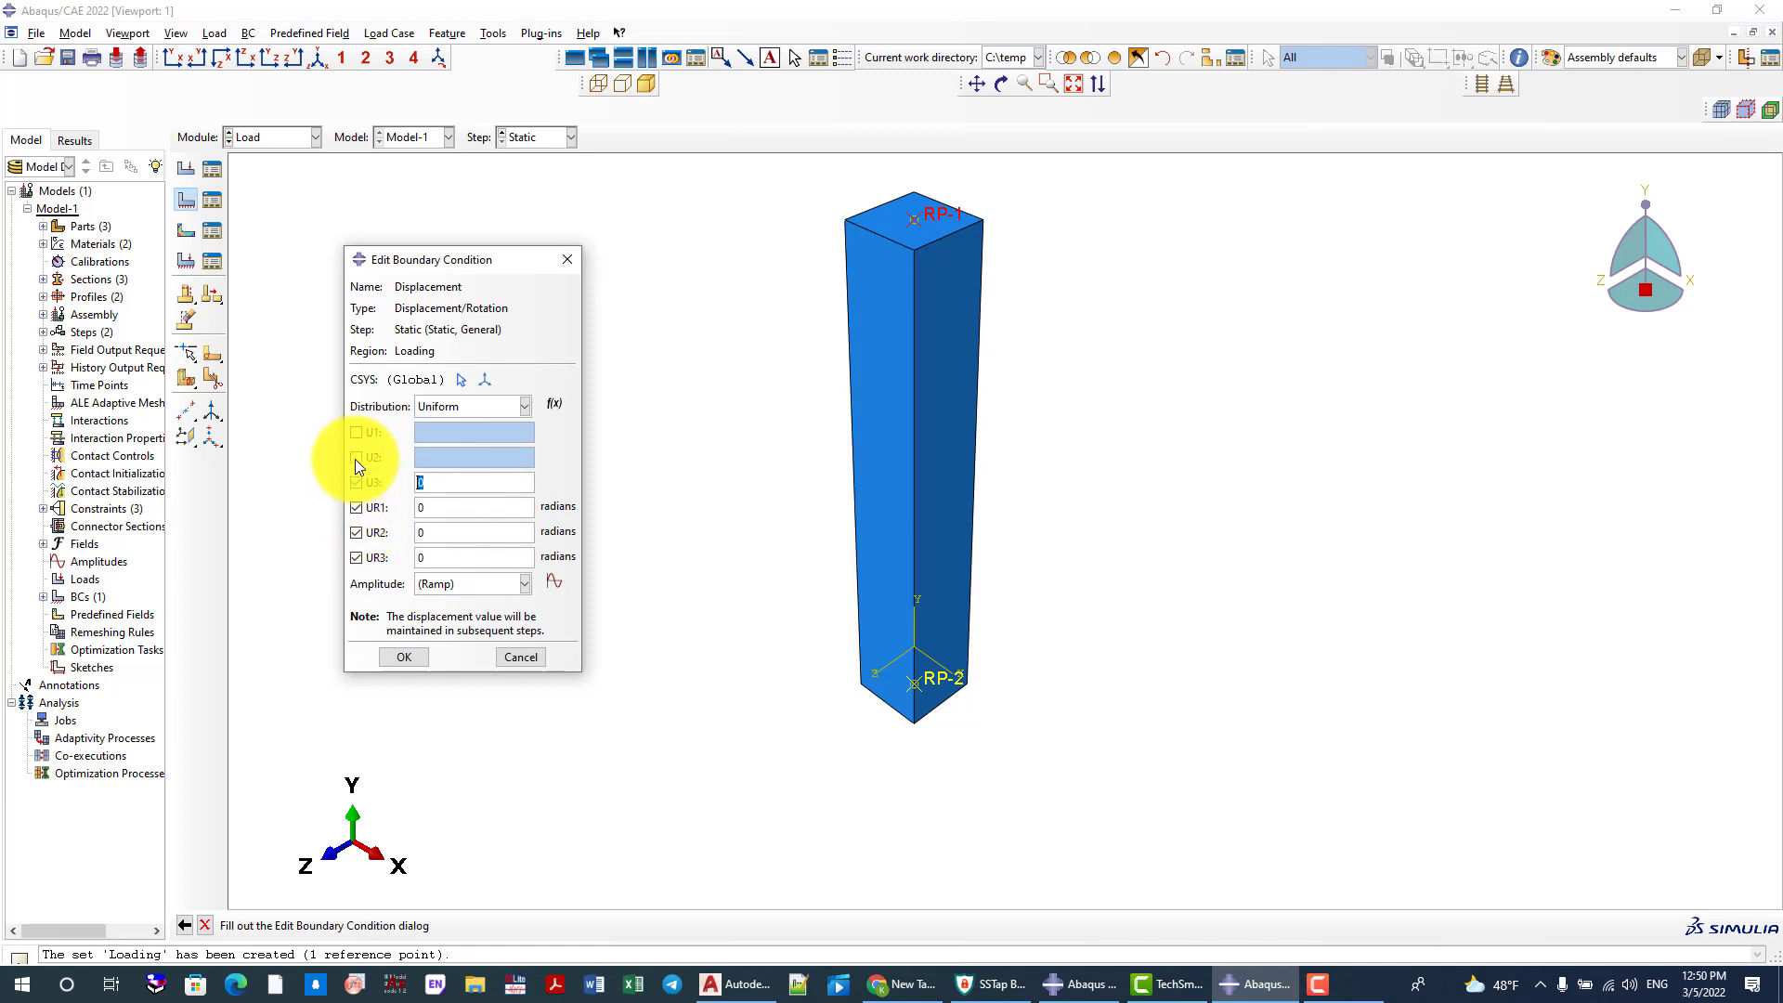
click(355, 458)
click(353, 432)
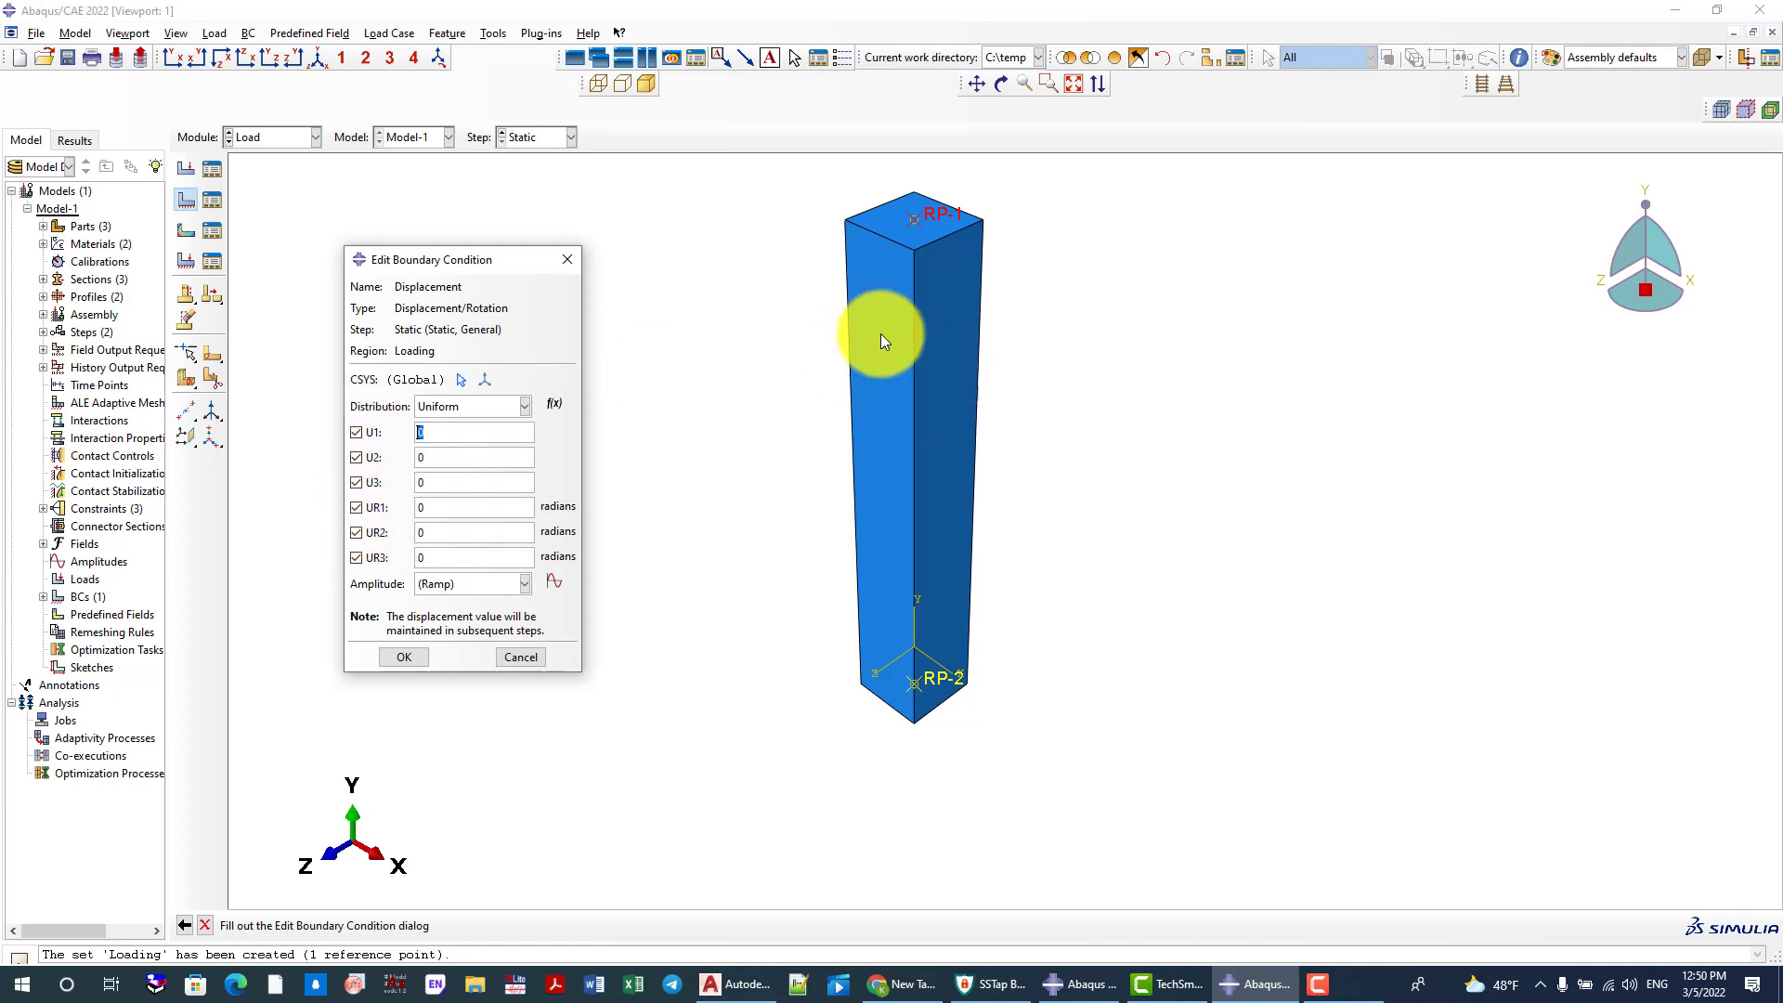
Set U2 of the Displacement boundary condition to 20 and create the condition
click(359, 458)
click(367, 458)
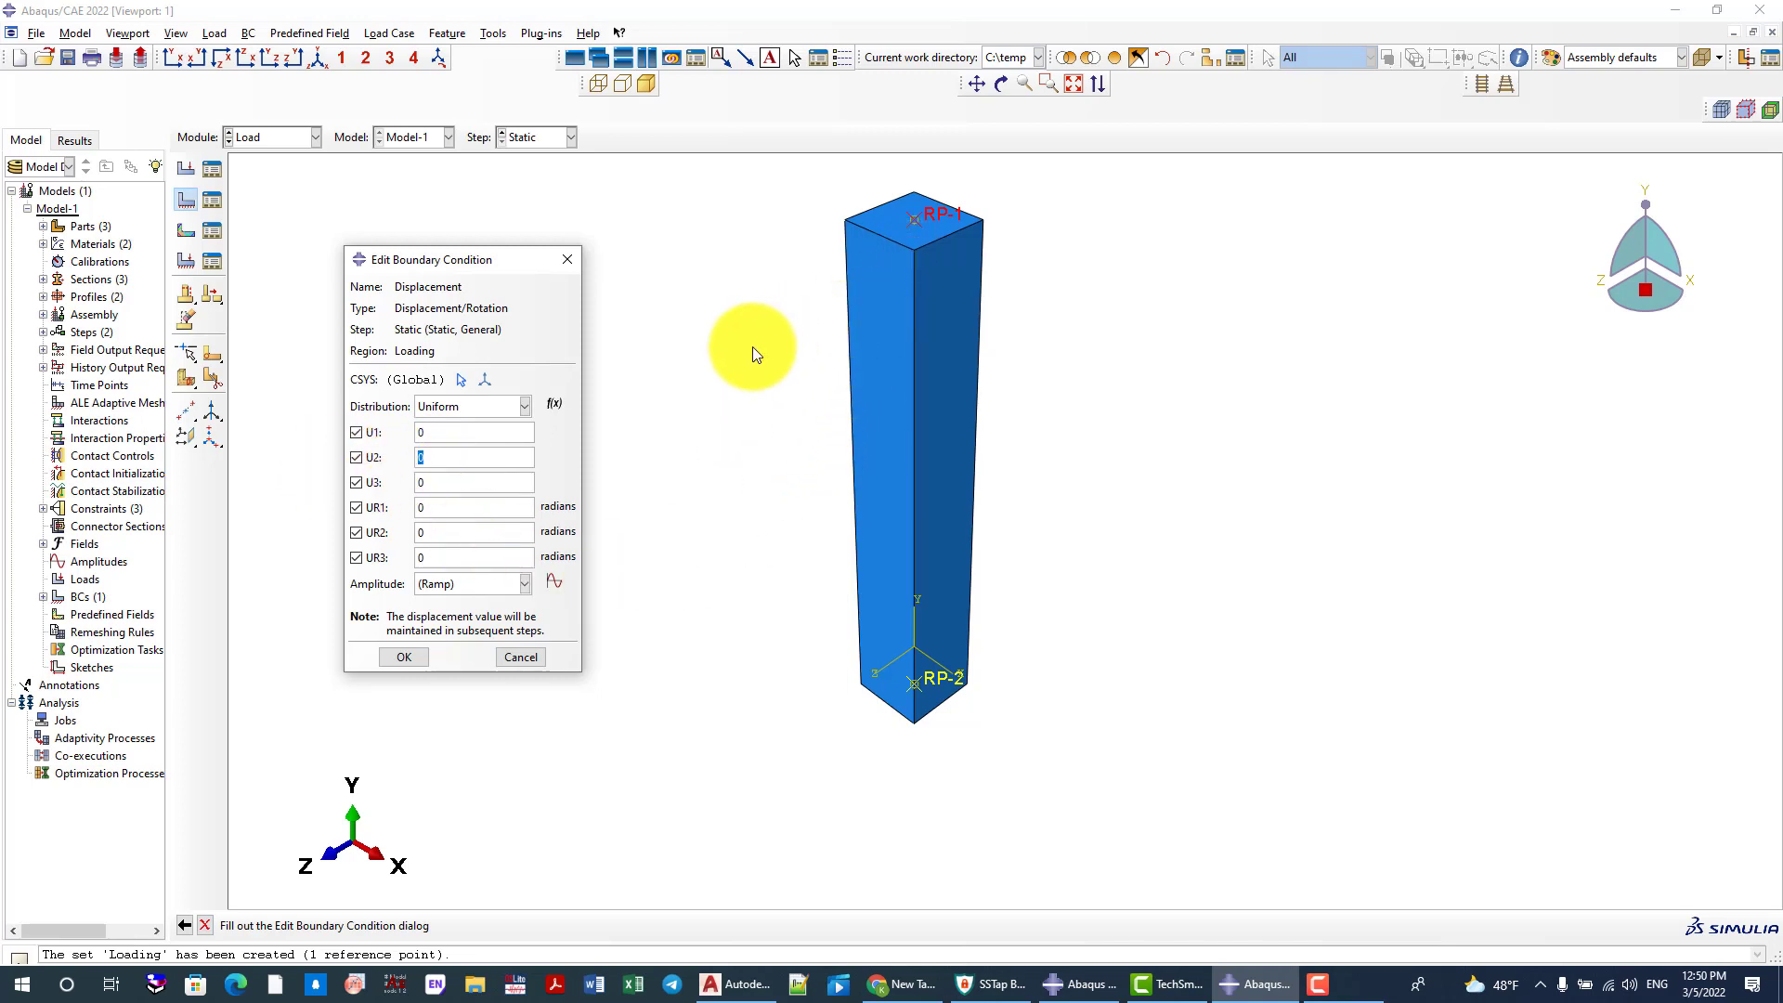
text(10)
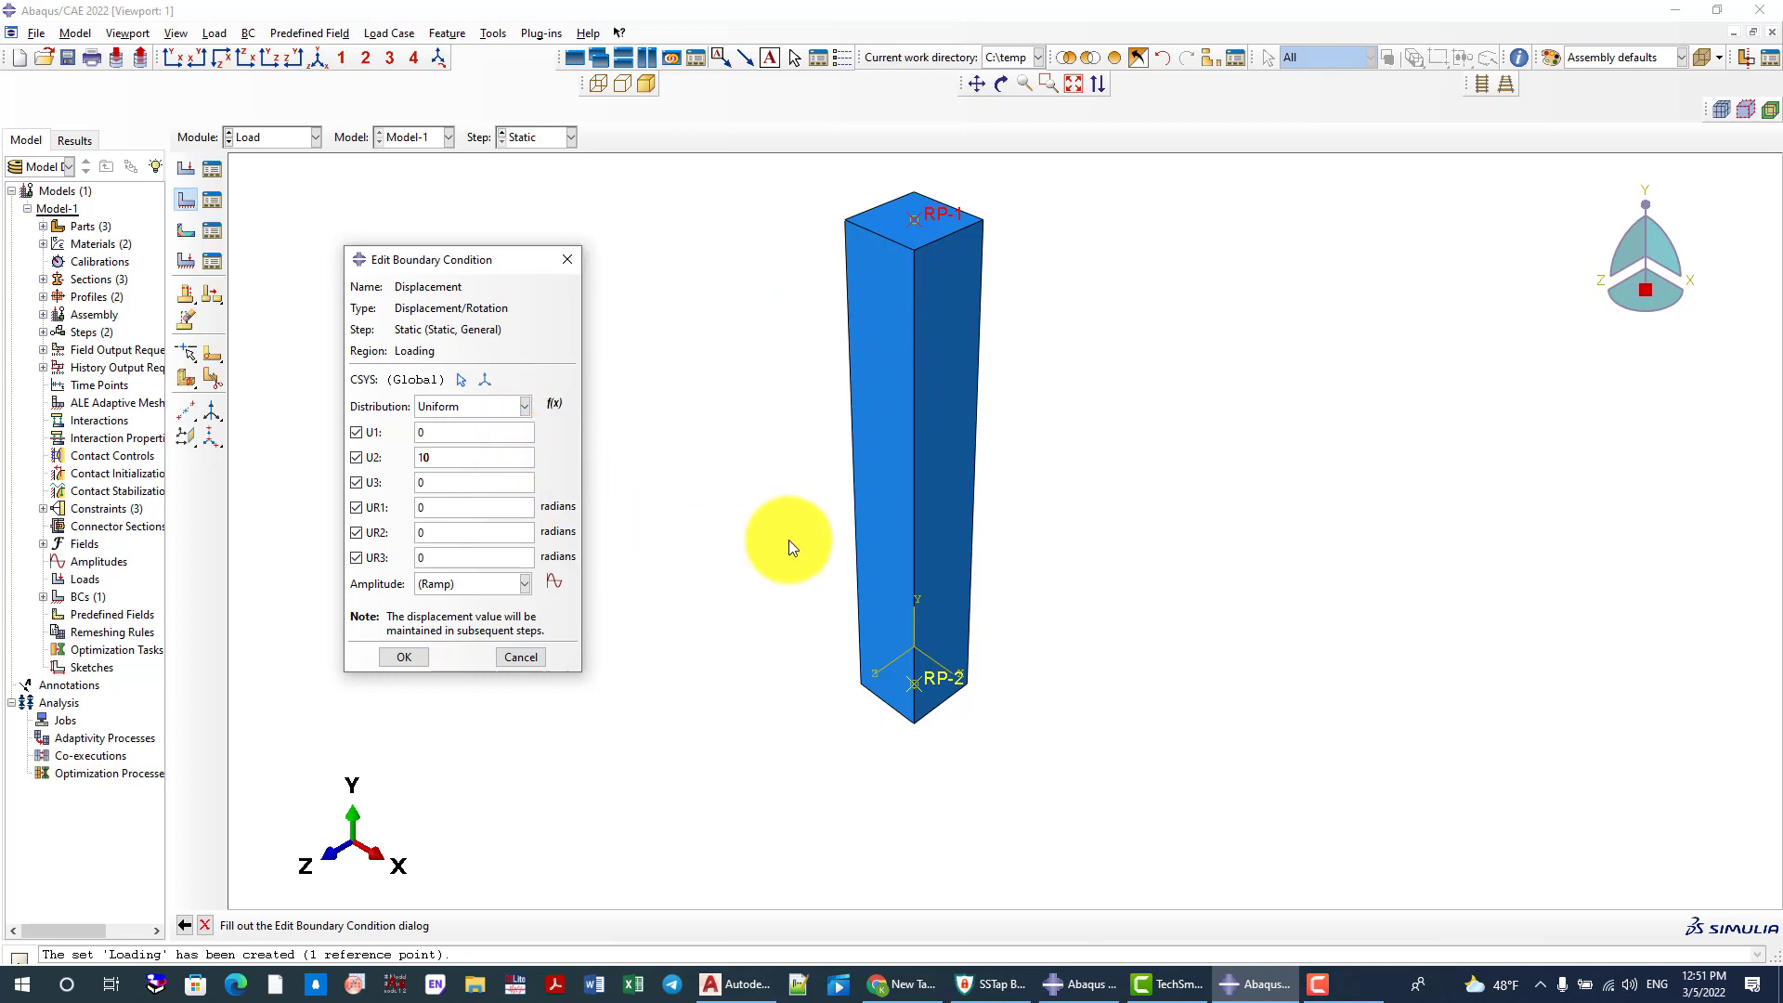
scroll(878, 491, down, 1)
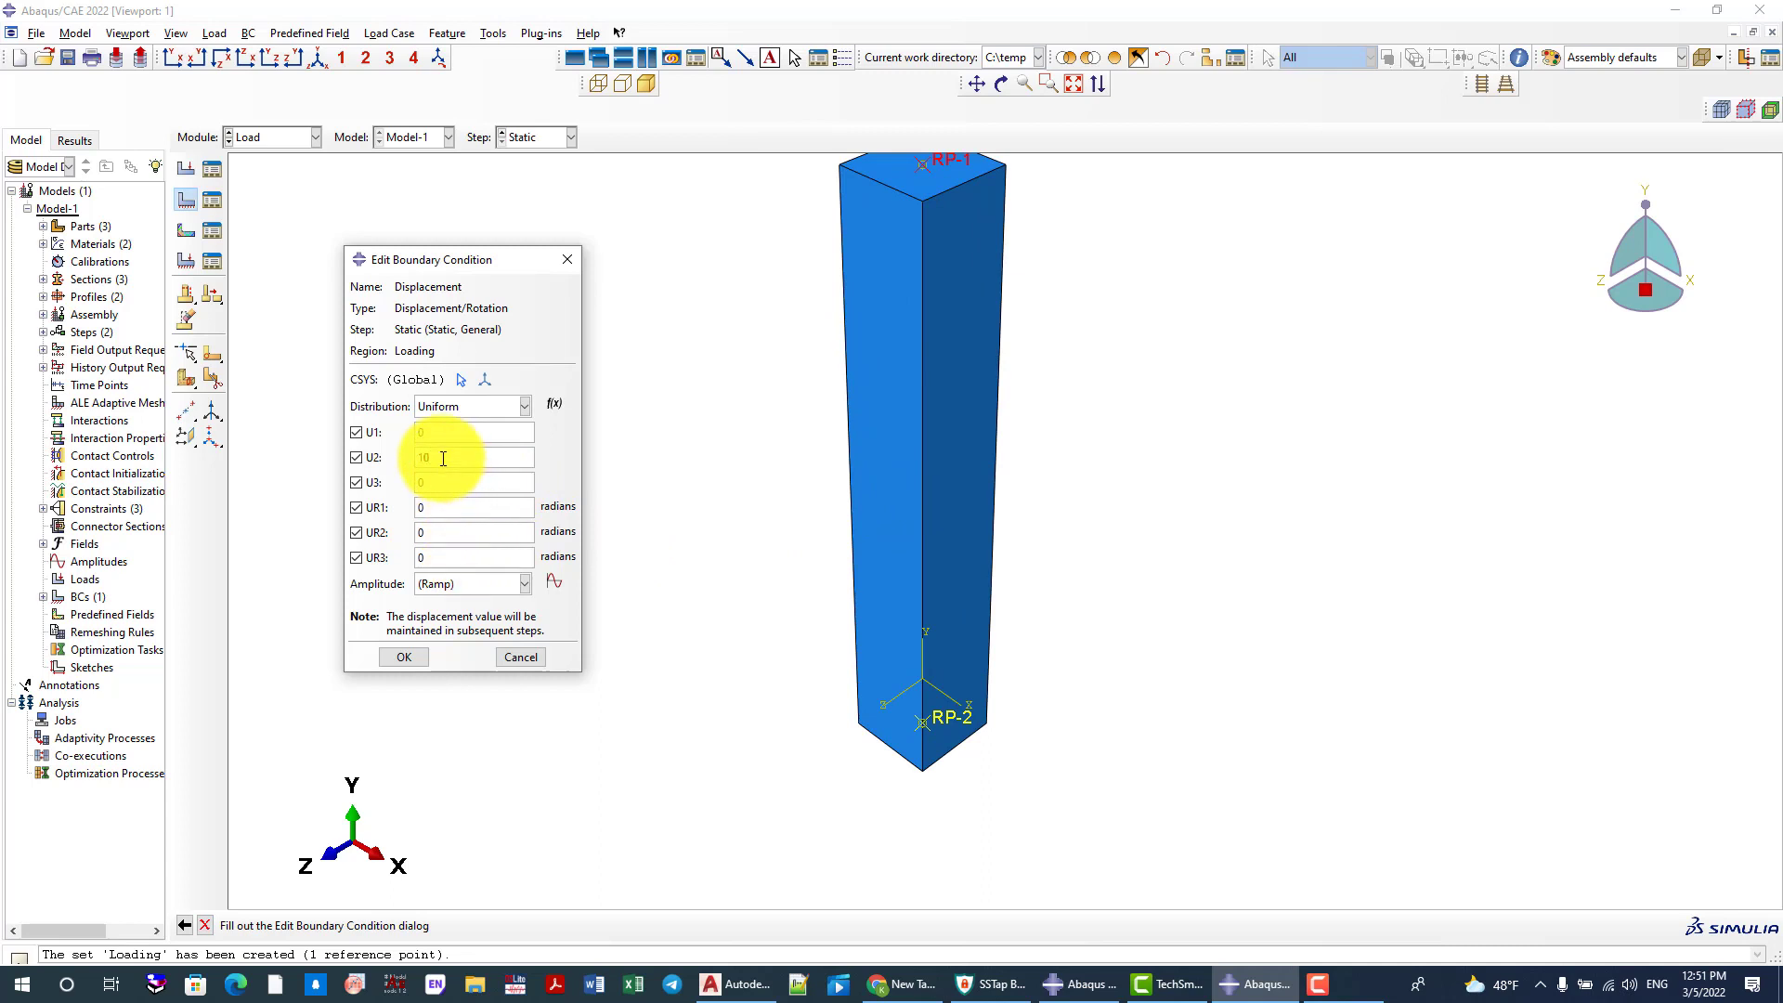
text(20)
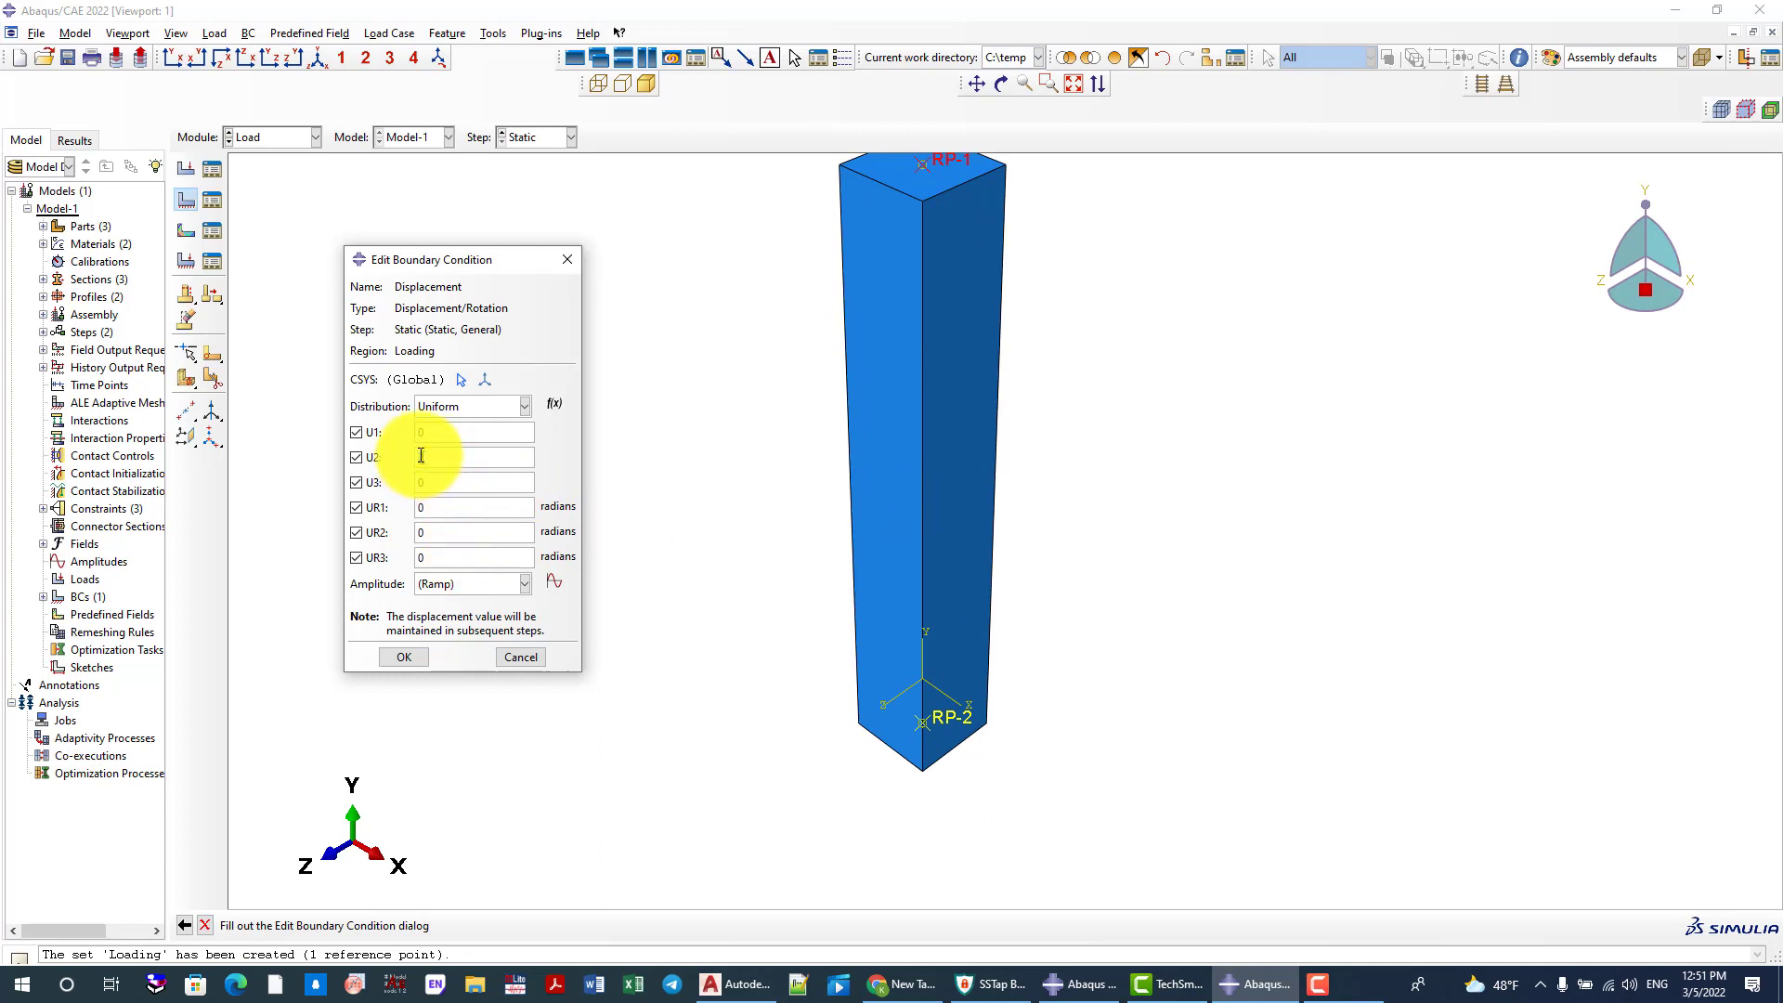
click(403, 656)
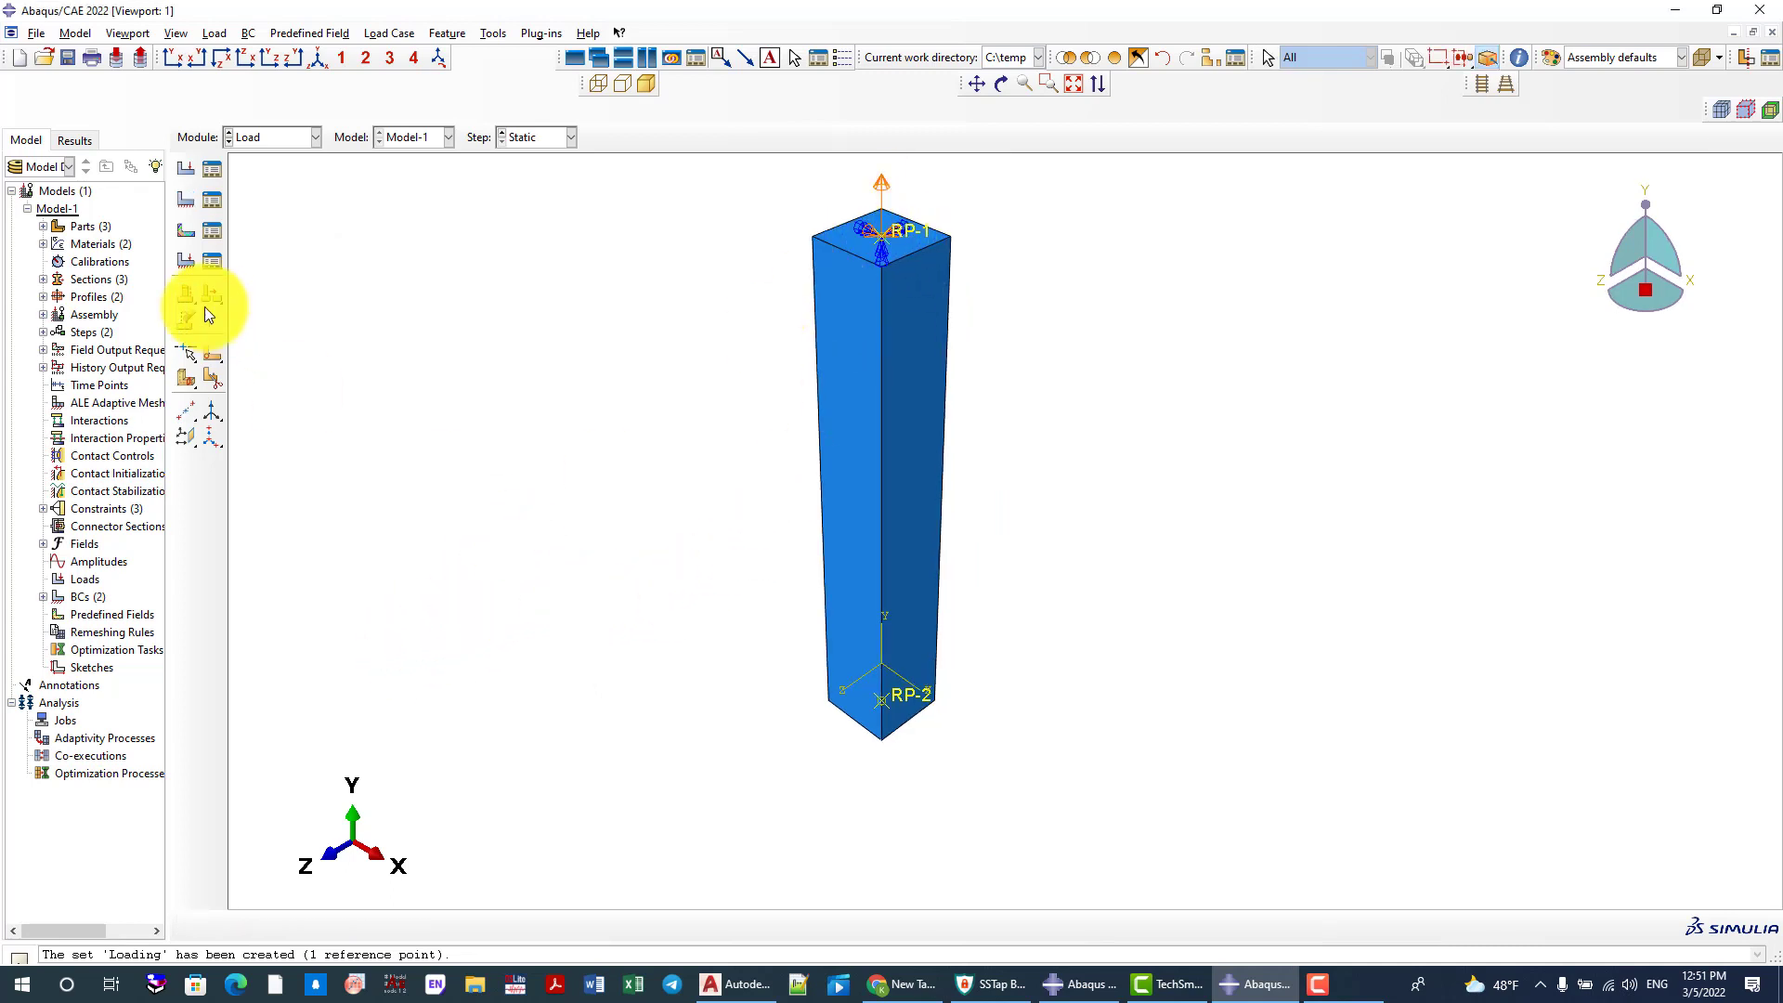
Edit the Displacement boundary condition in the Static step to reverse U2 so that it pushes the column downward
click(213, 204)
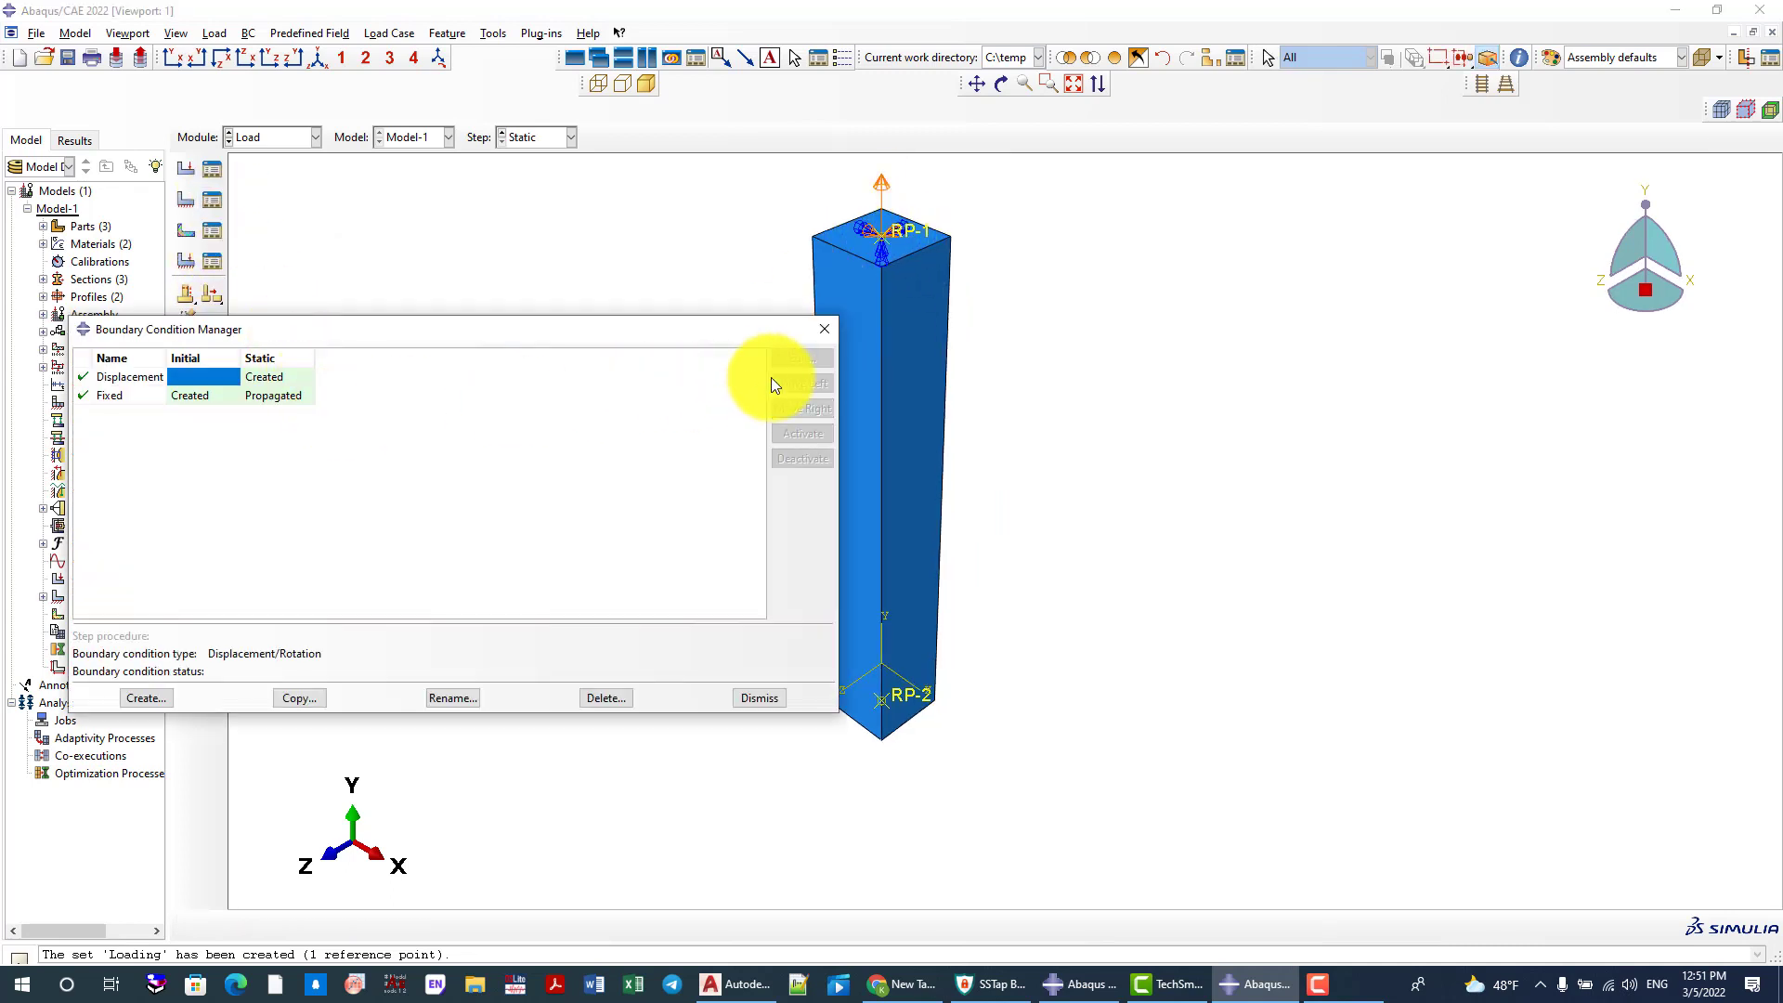
click(263, 377)
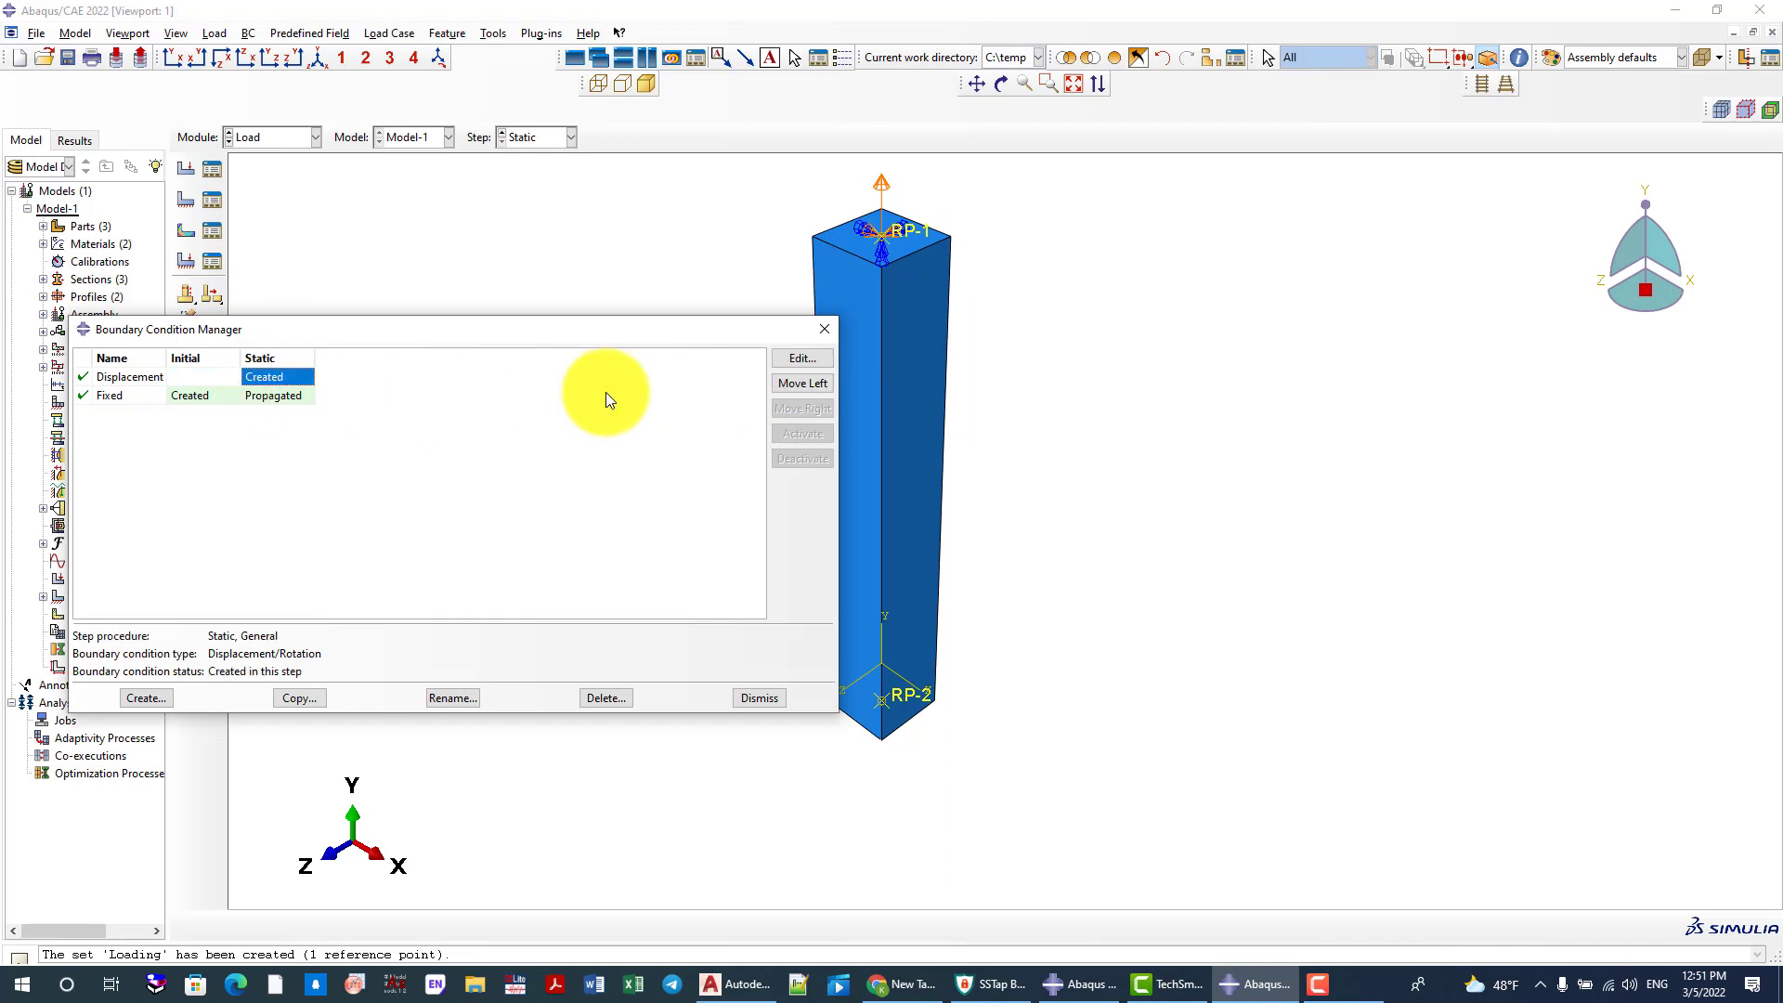
click(786, 362)
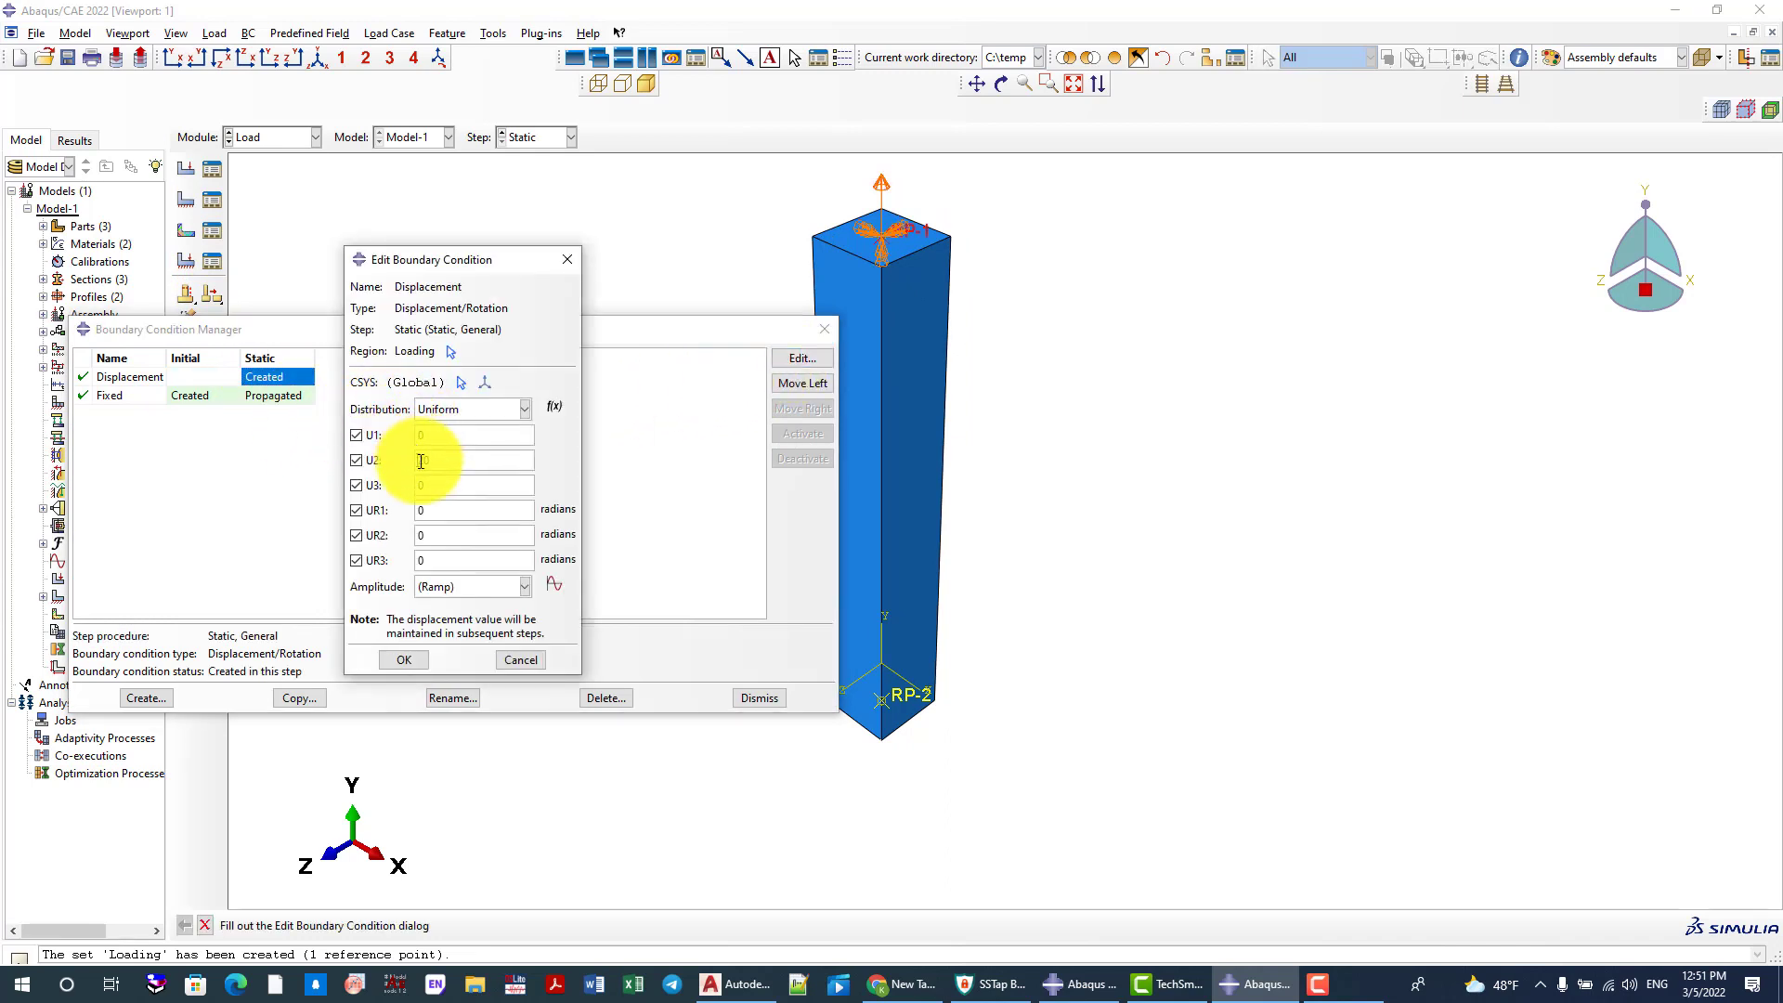
click(394, 656)
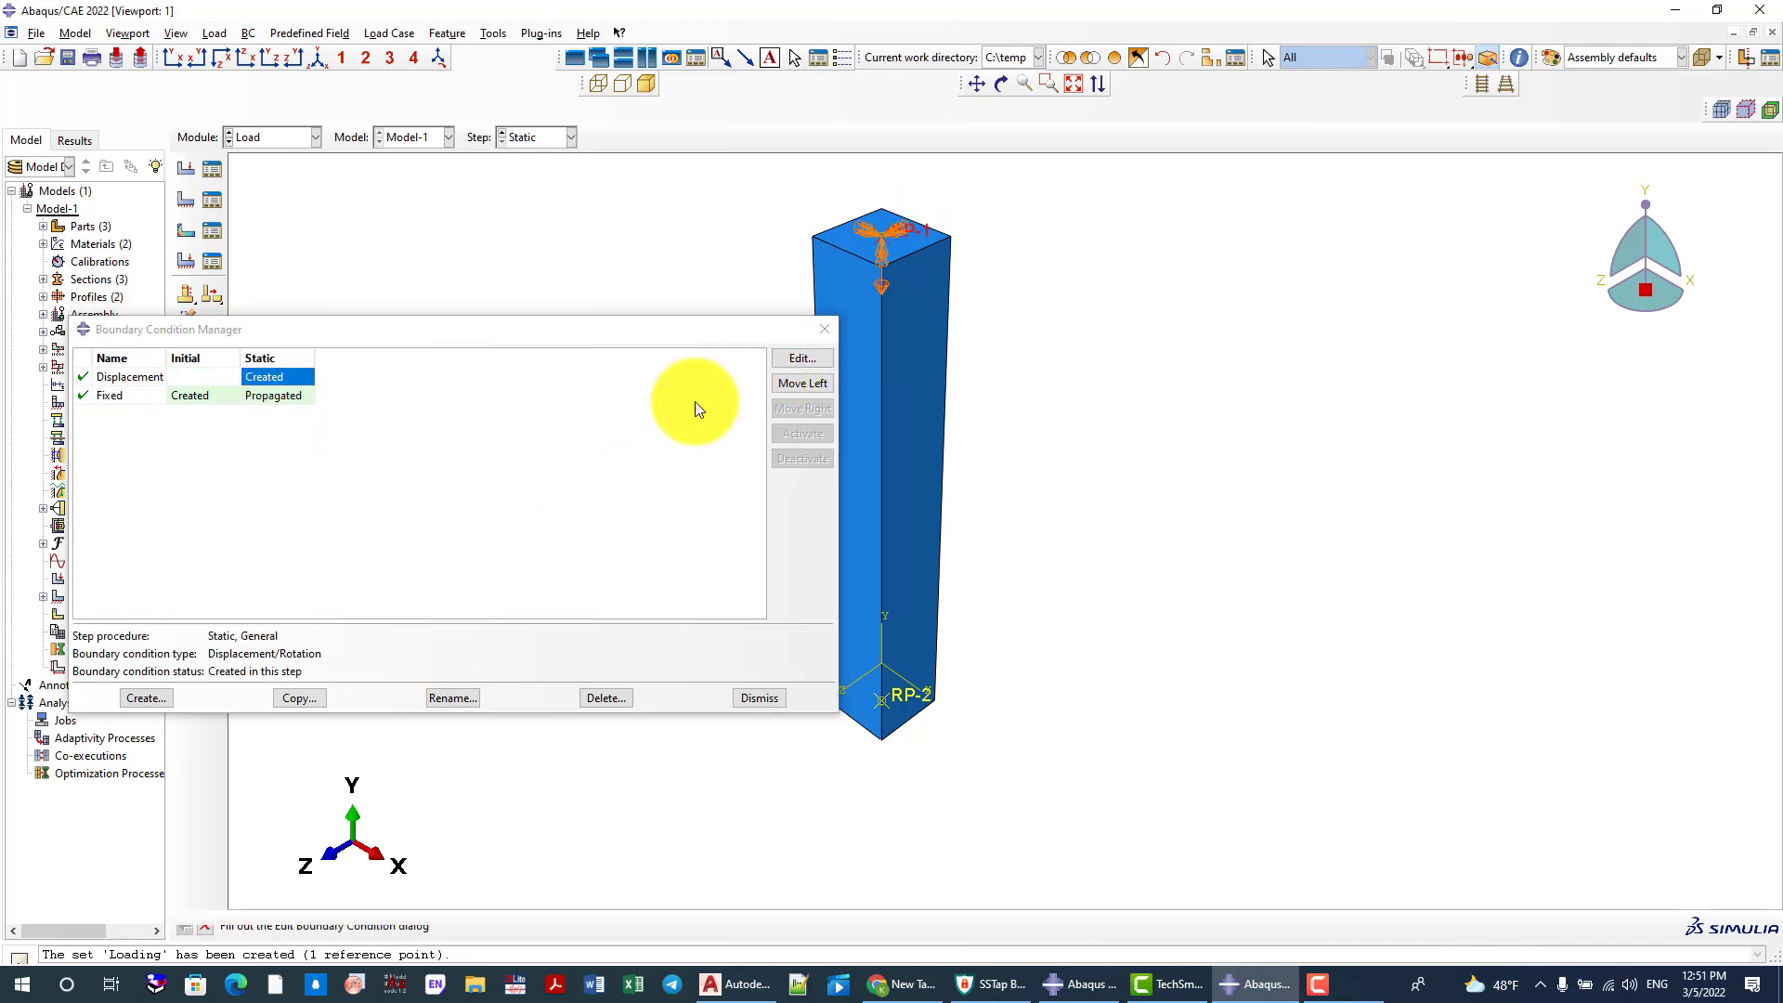
click(820, 329)
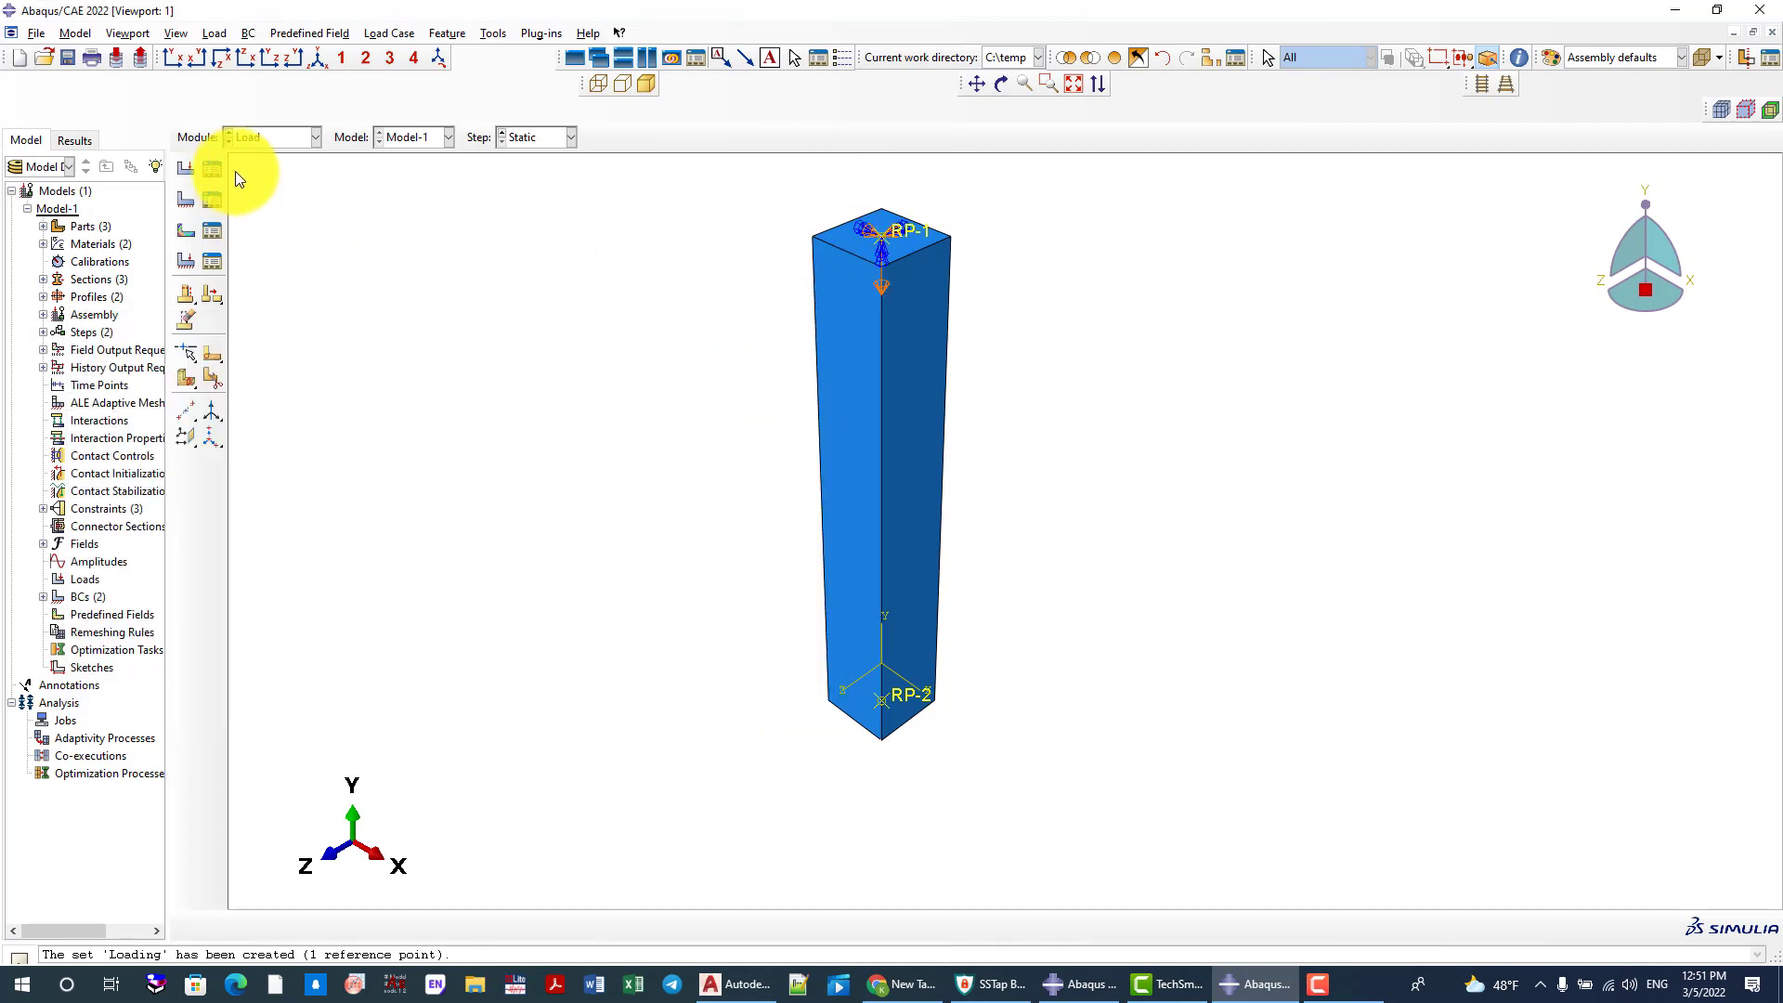
Switch to the Mesh module, seed the L-Rebar part into 20 elements along its length and mesh it
click(248, 139)
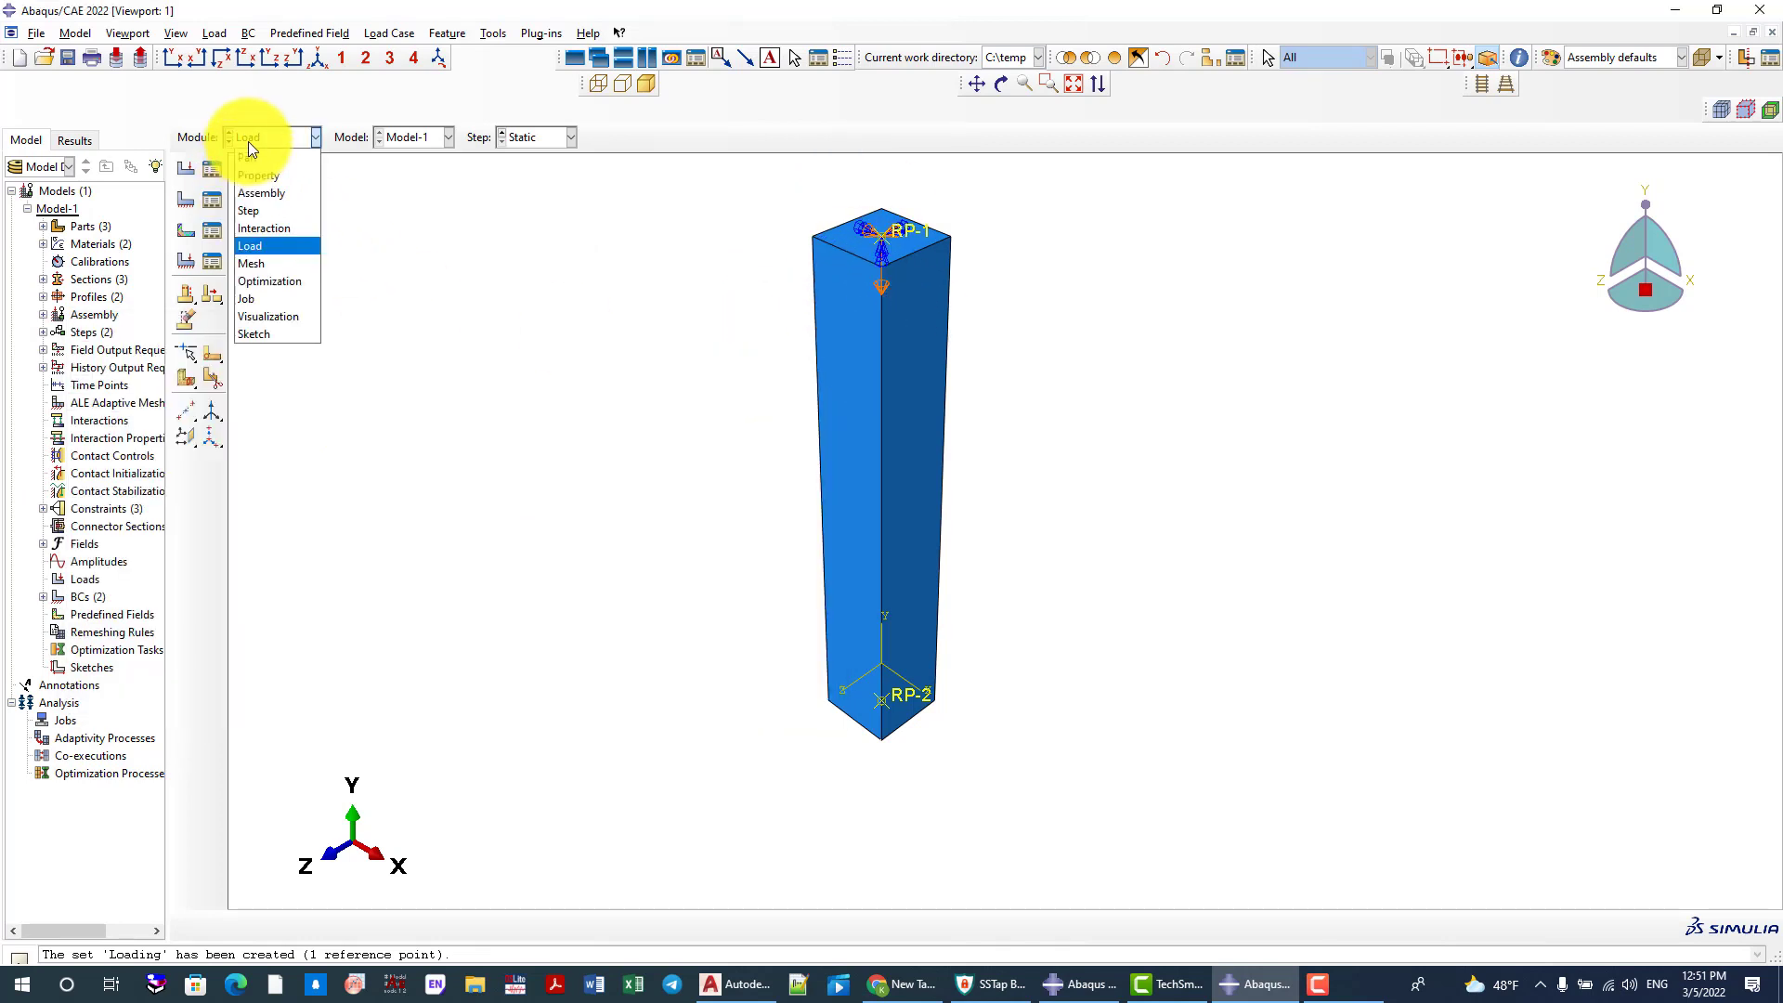
click(262, 264)
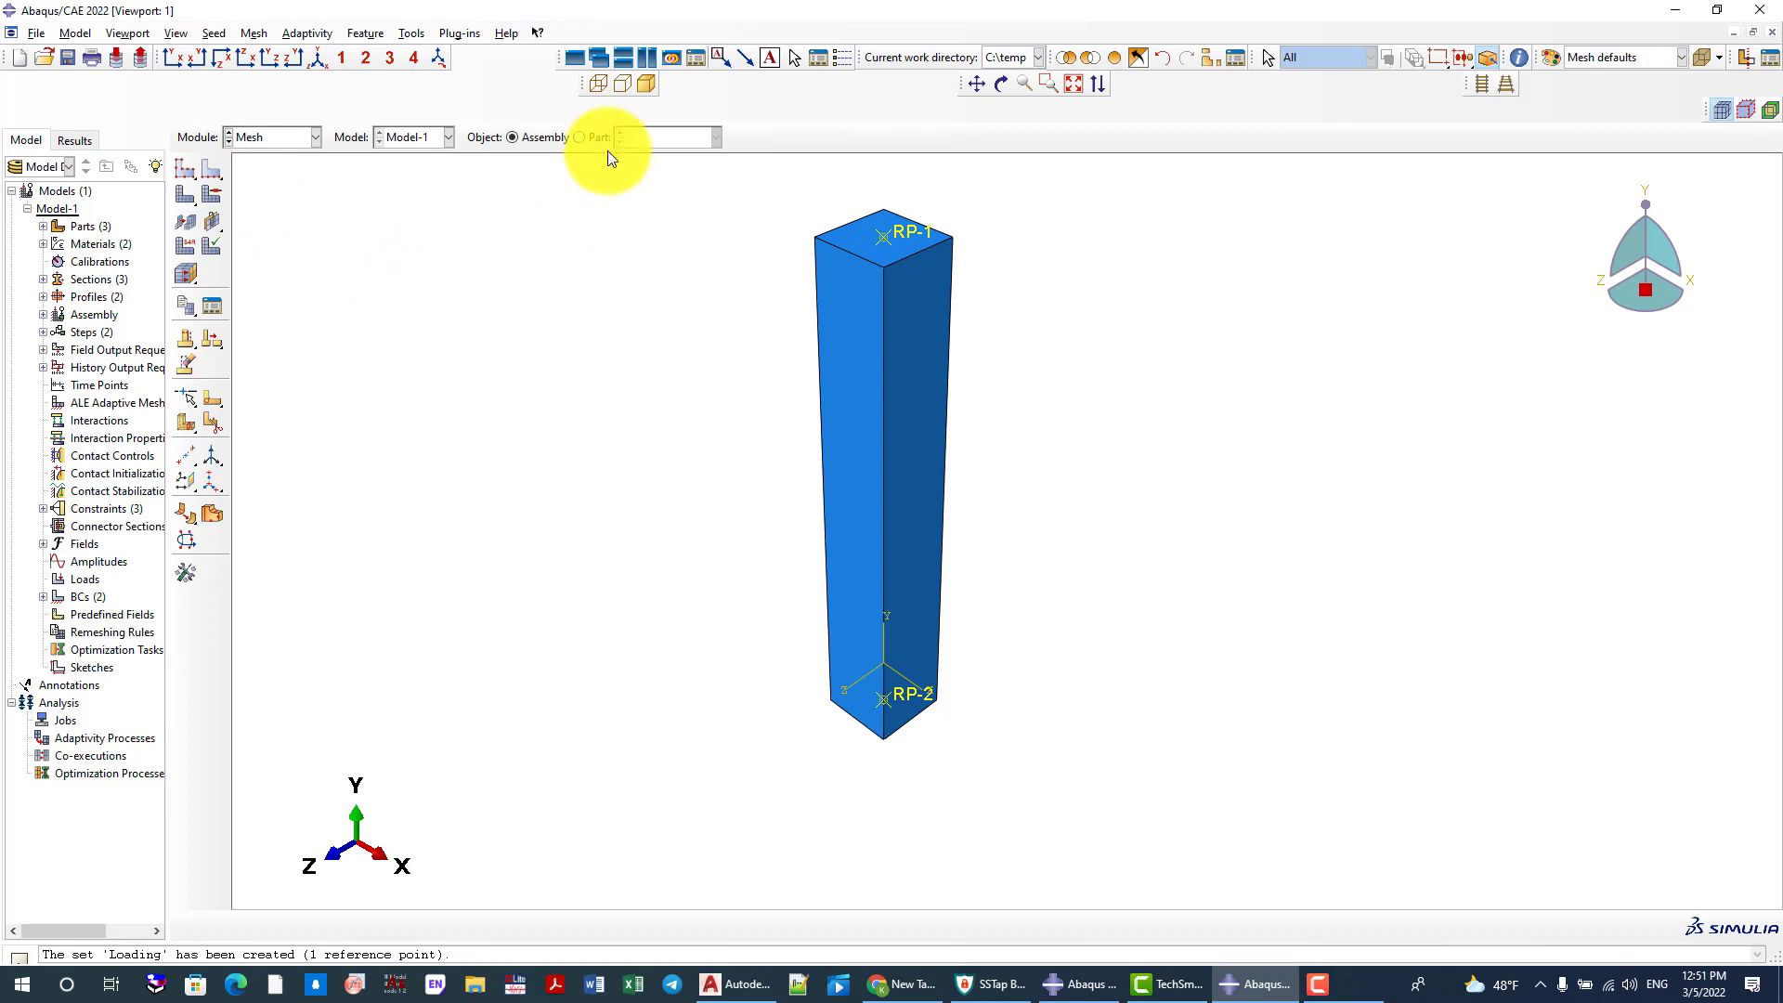
click(589, 139)
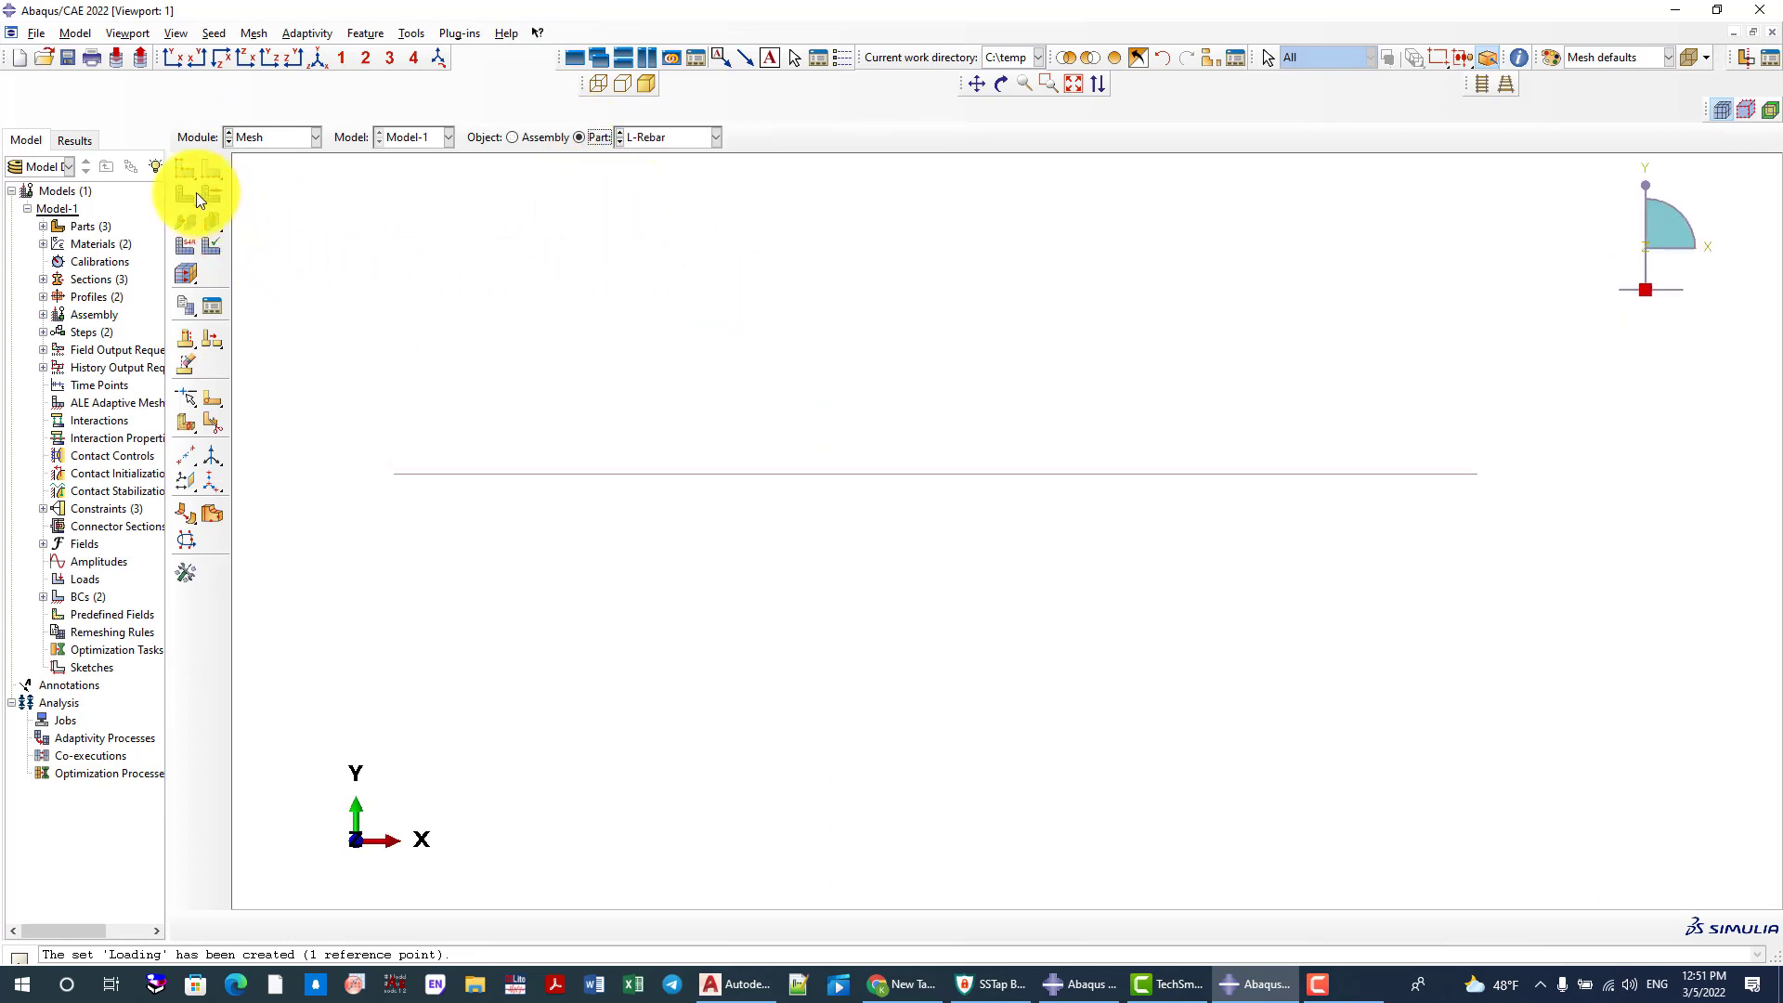
click(185, 168)
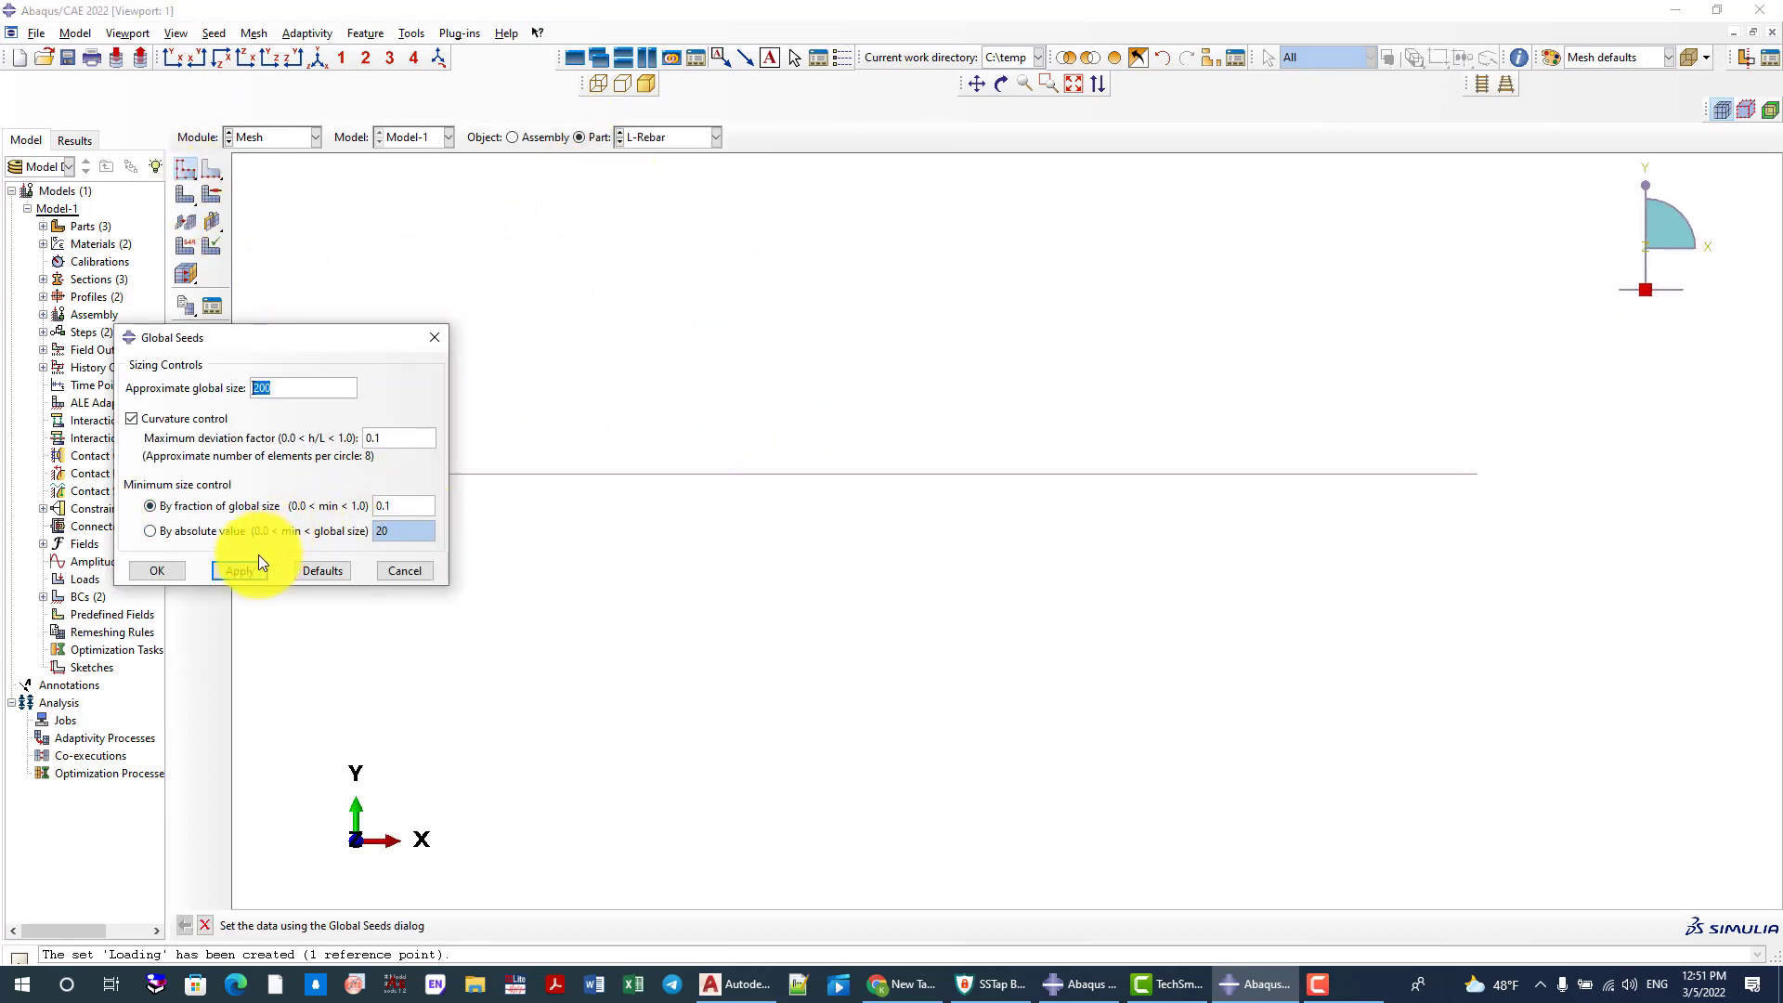
text(1)
click(262, 568)
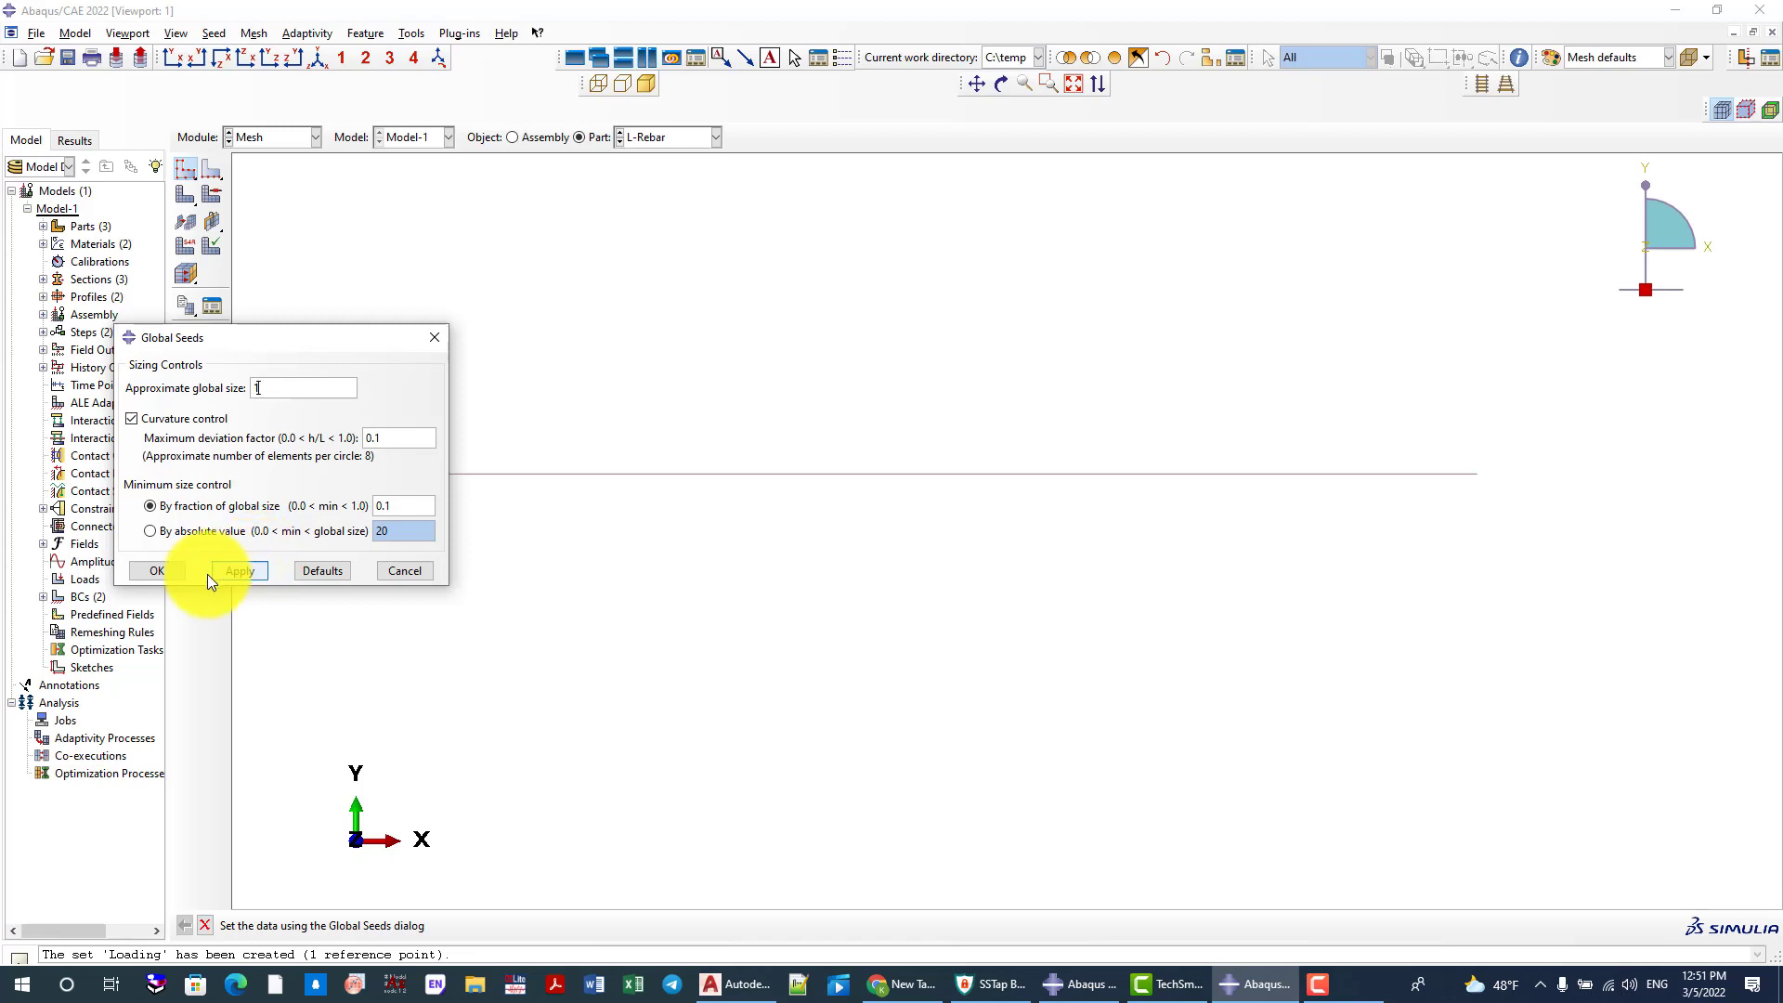
click(182, 573)
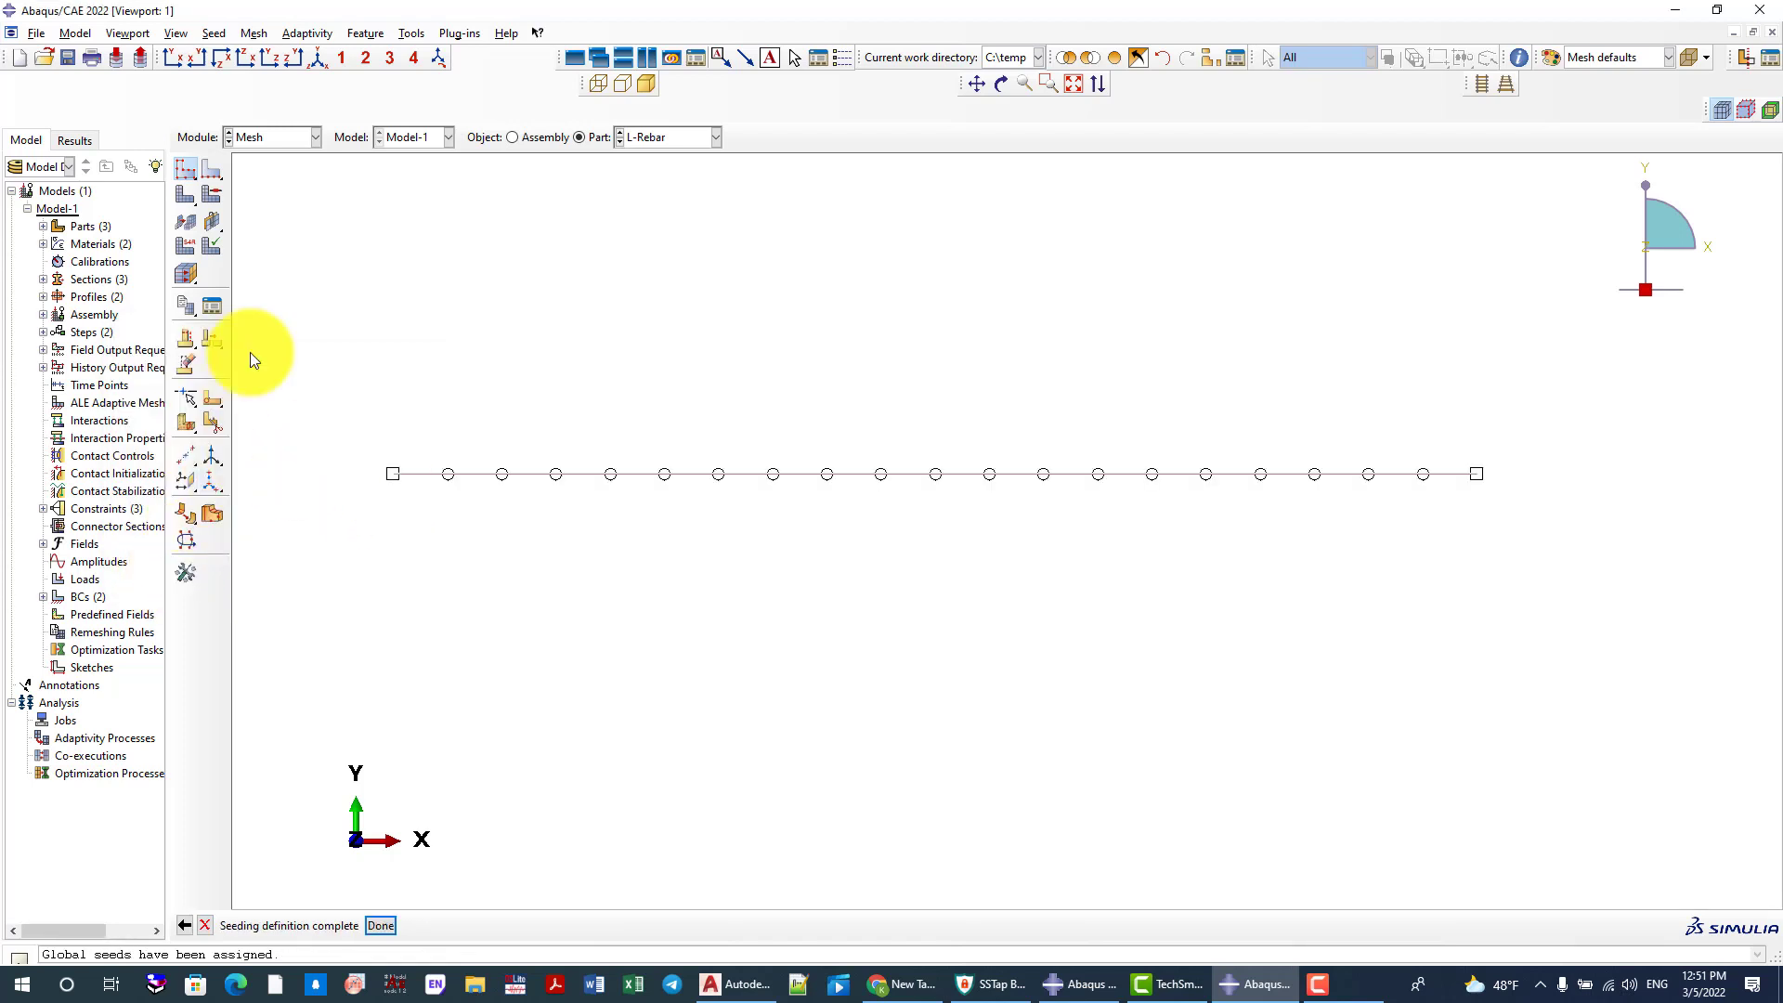
click(182, 198)
click(345, 928)
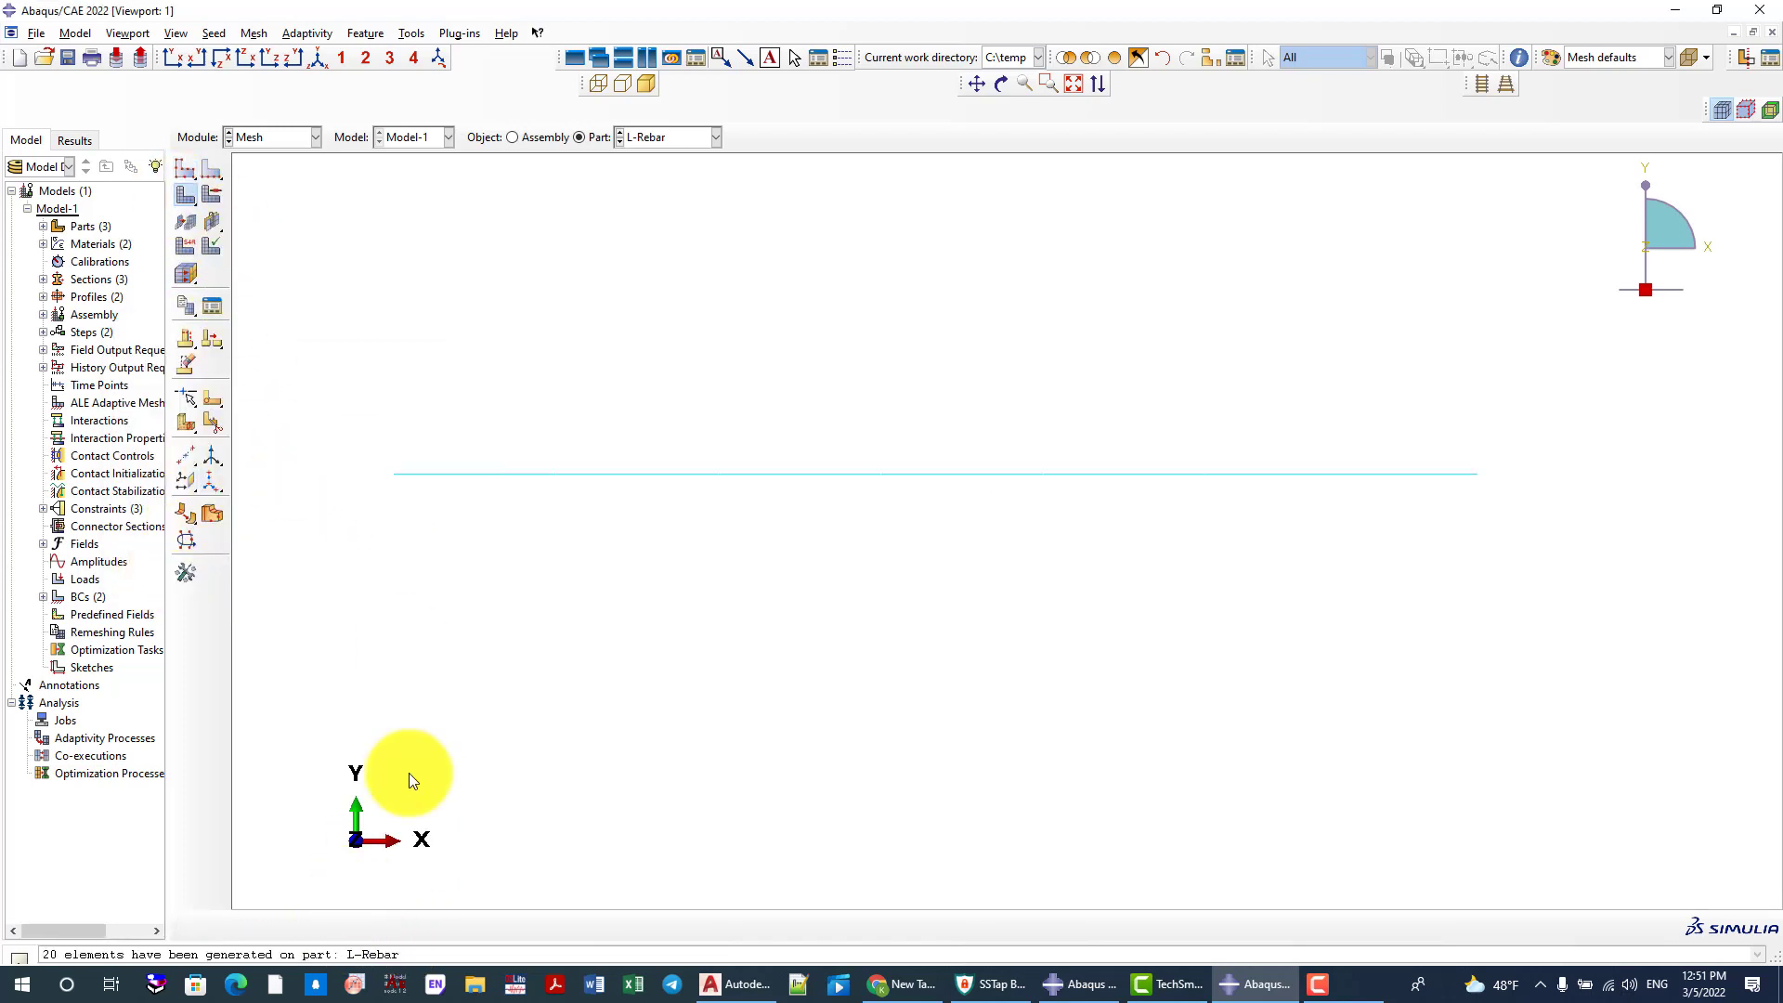
Seed the Stirrups part with an approximate global size of 25 and mesh it
click(653, 137)
click(652, 188)
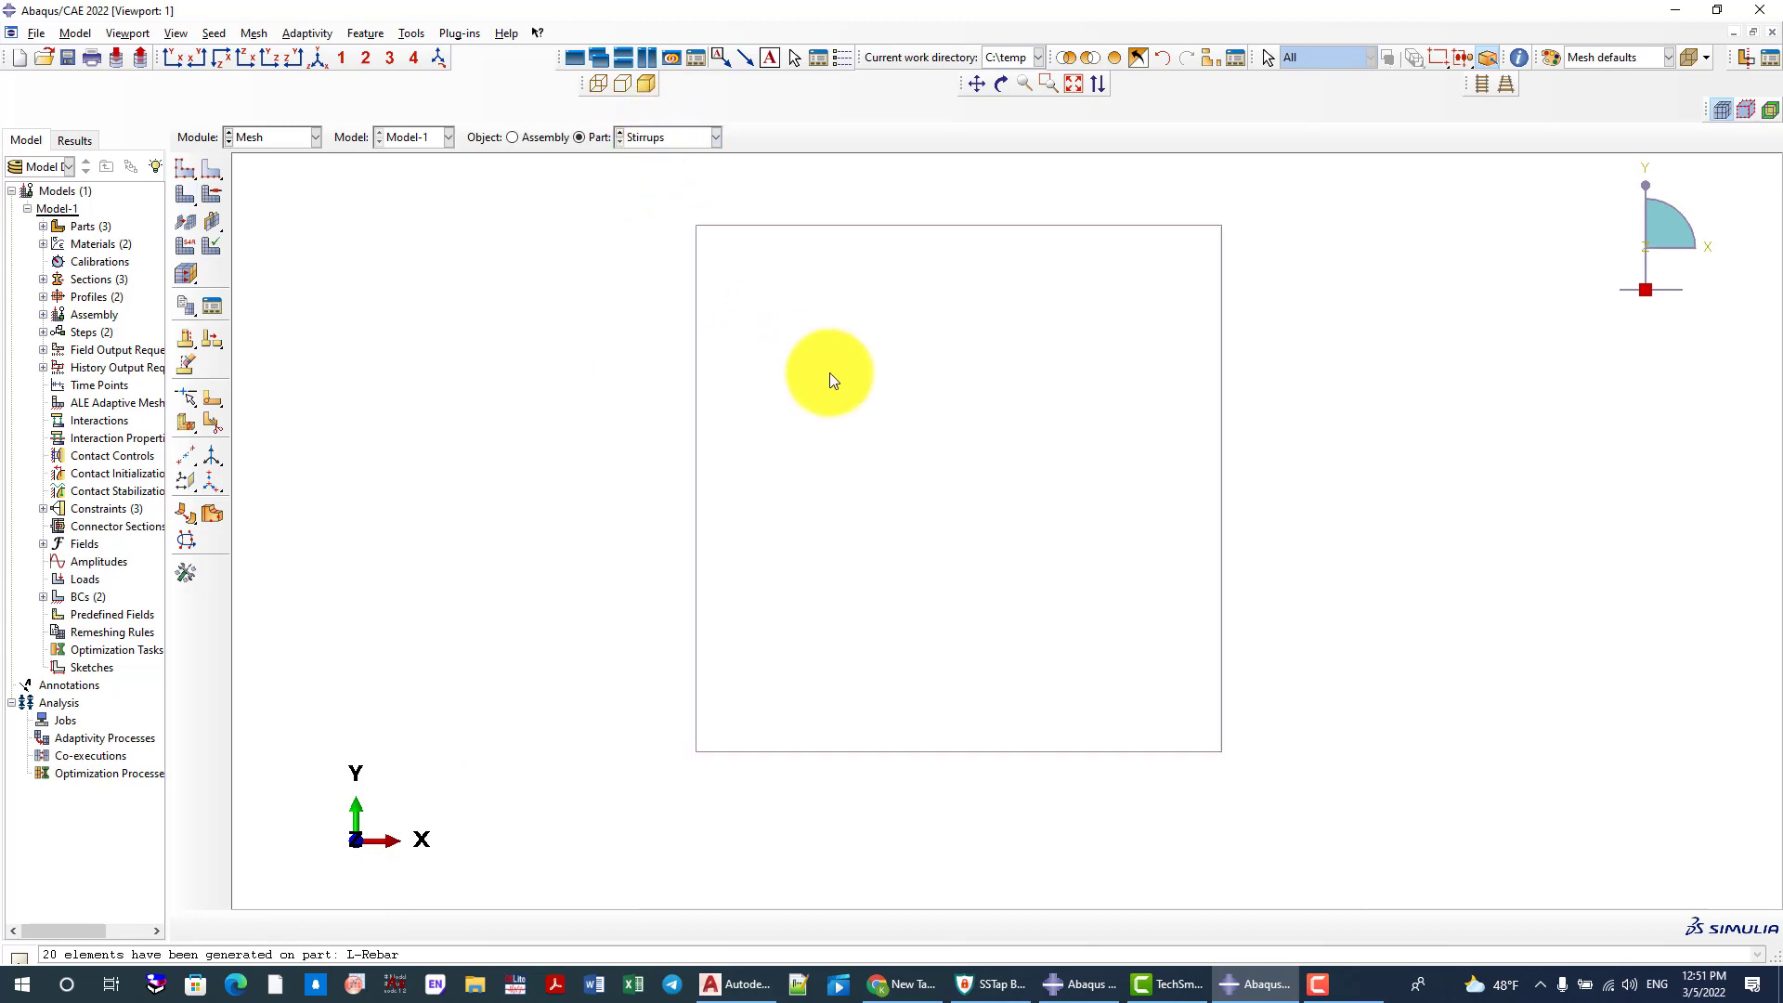
click(188, 172)
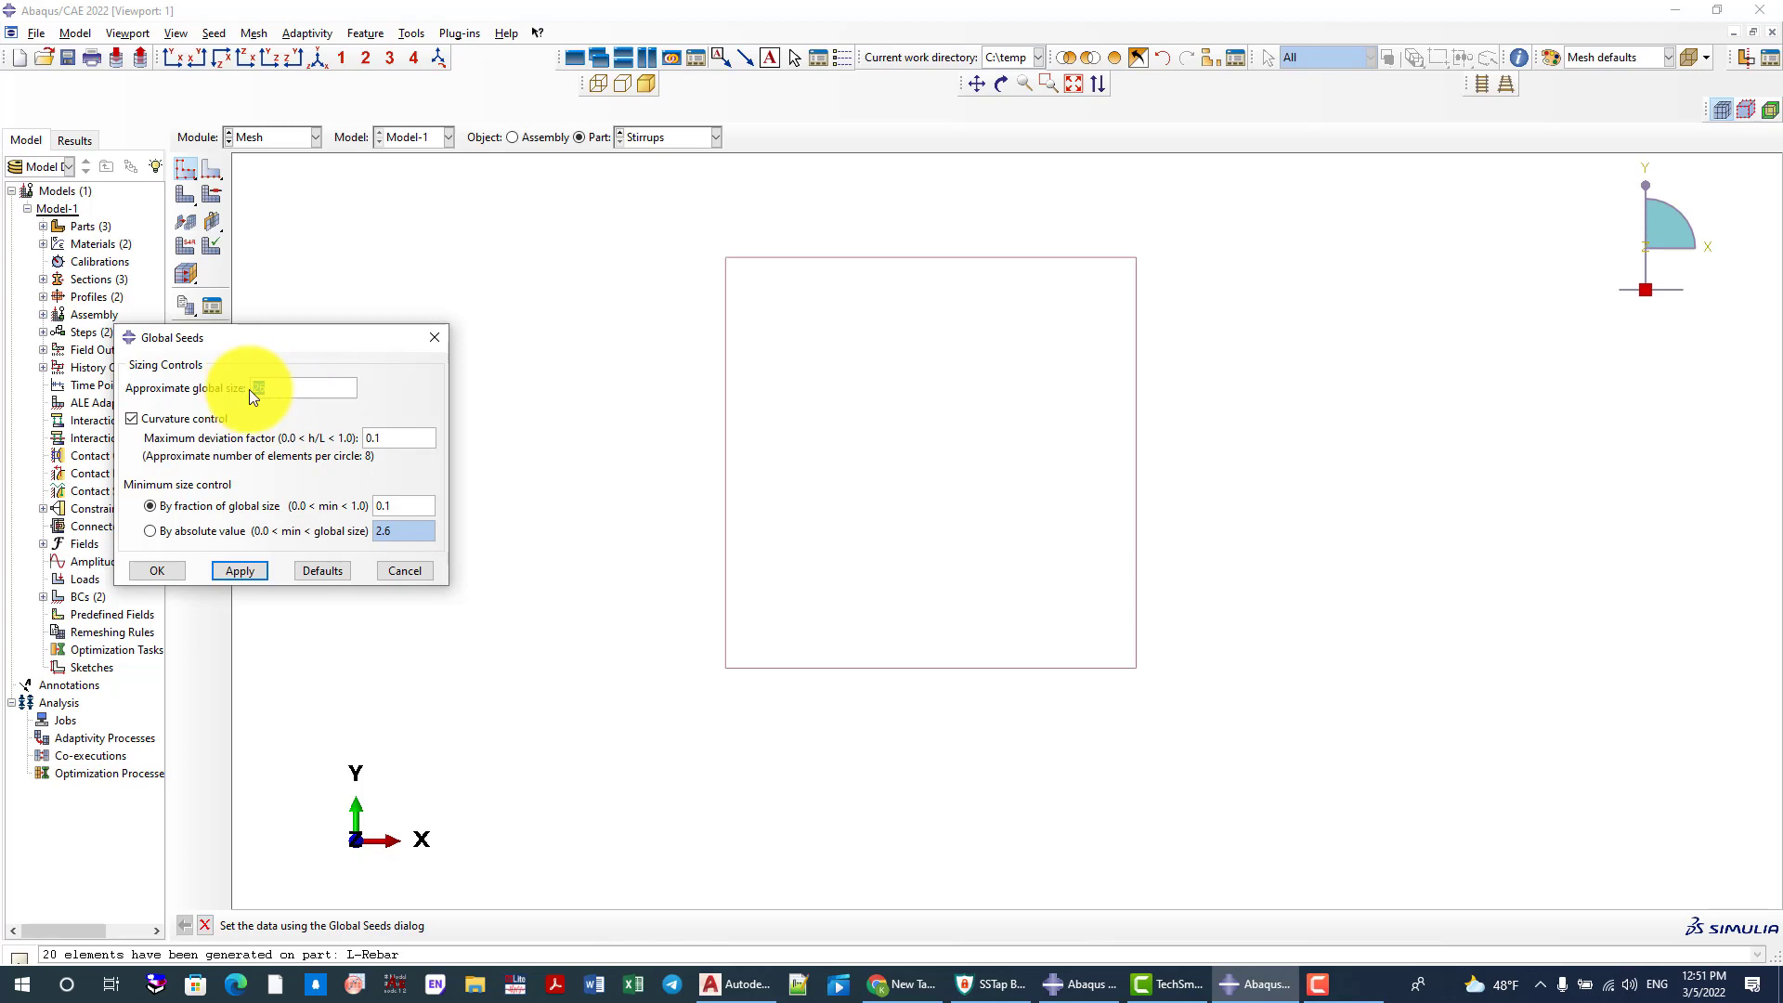
text(25)
click(183, 568)
click(187, 197)
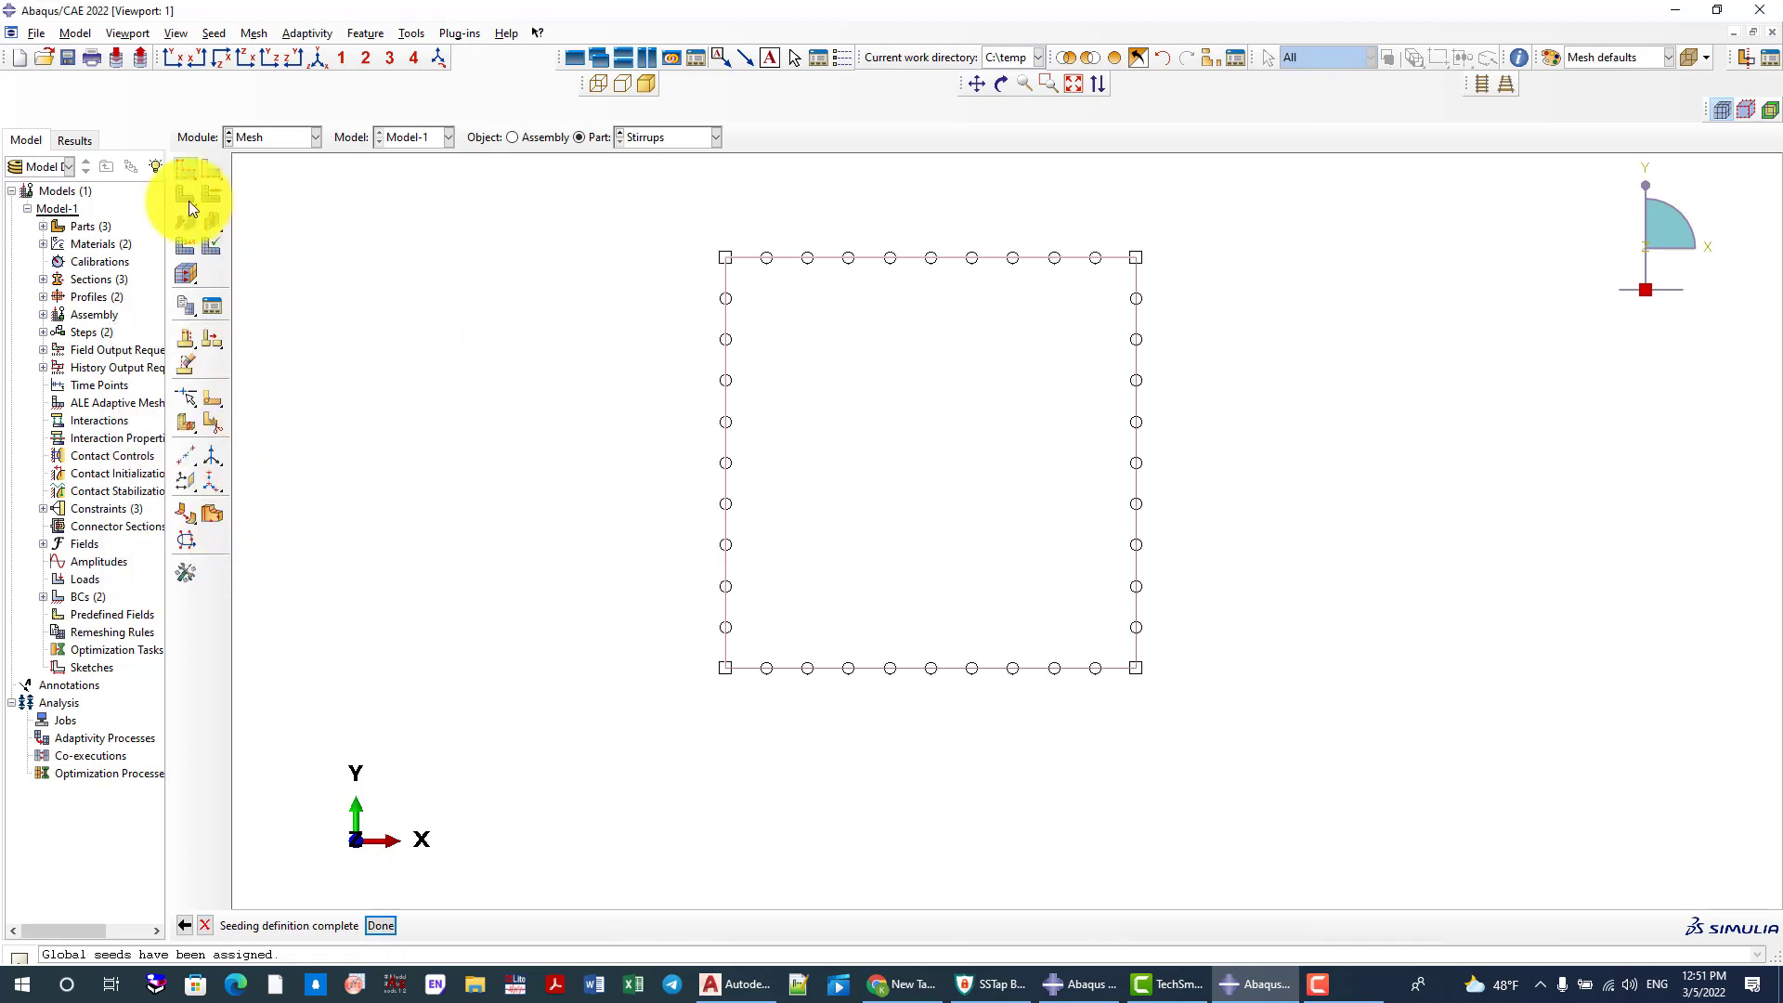
click(339, 924)
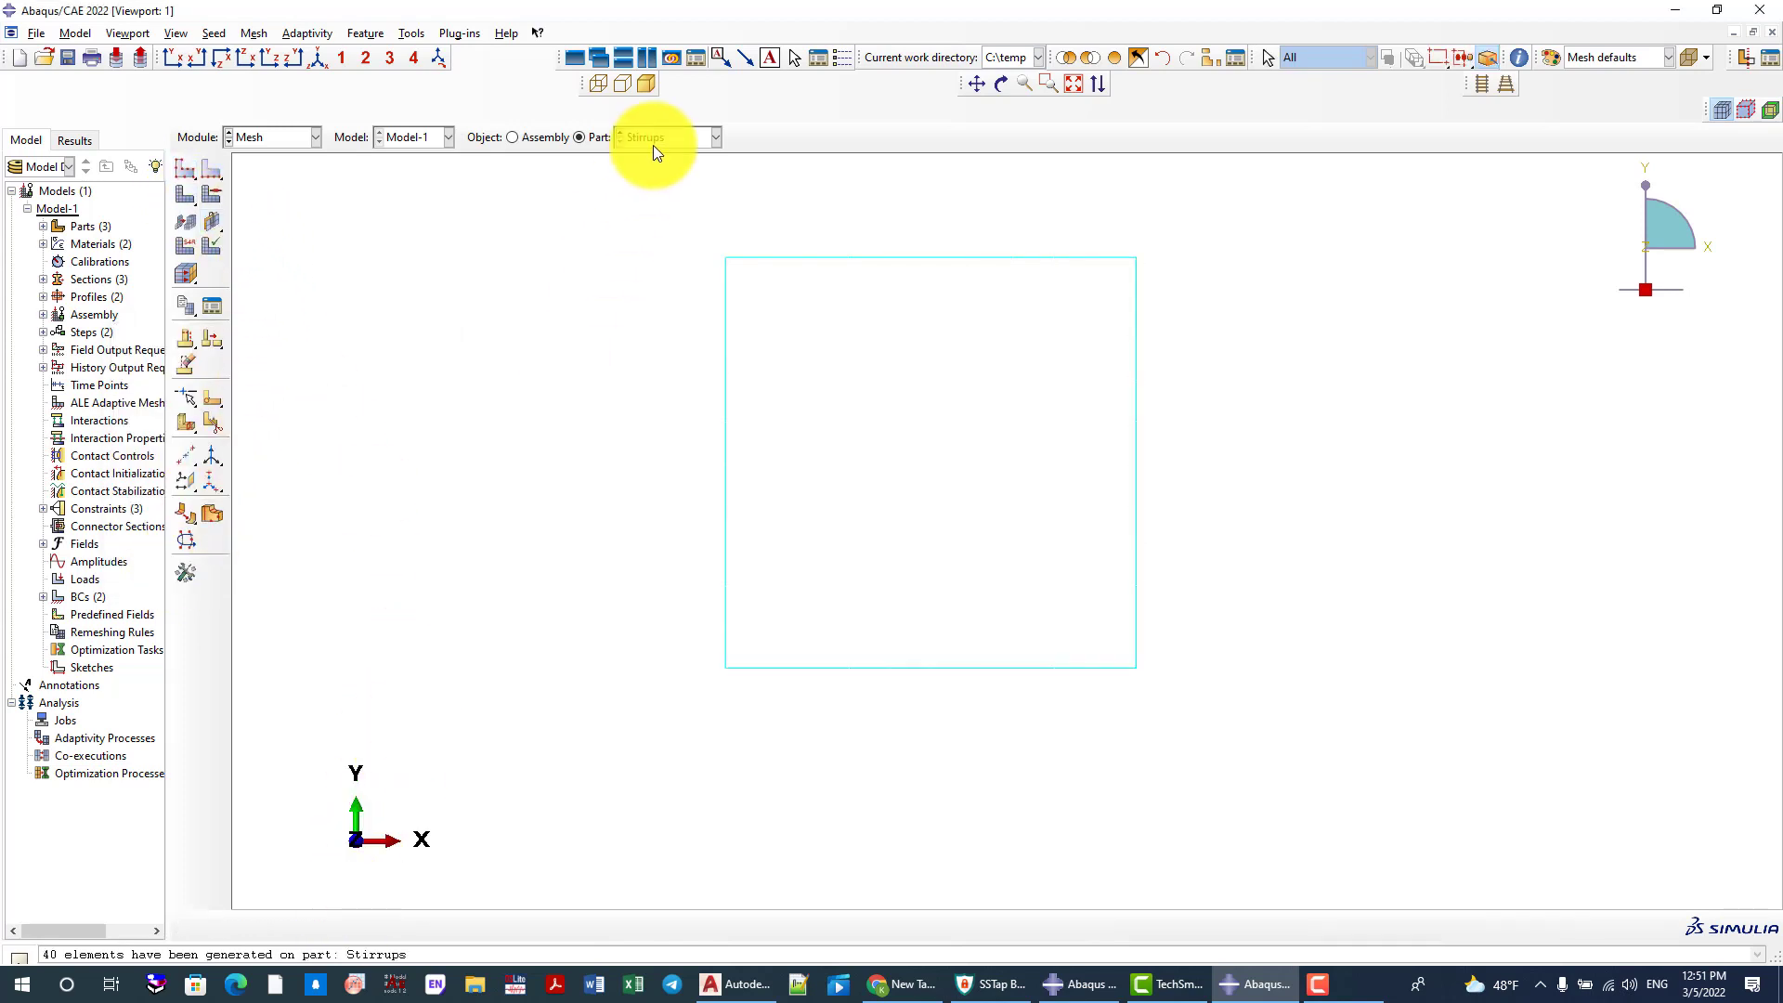
Seed the Coulmn_30X30 part with an approximate global size of 100 and mesh it
click(654, 139)
click(657, 158)
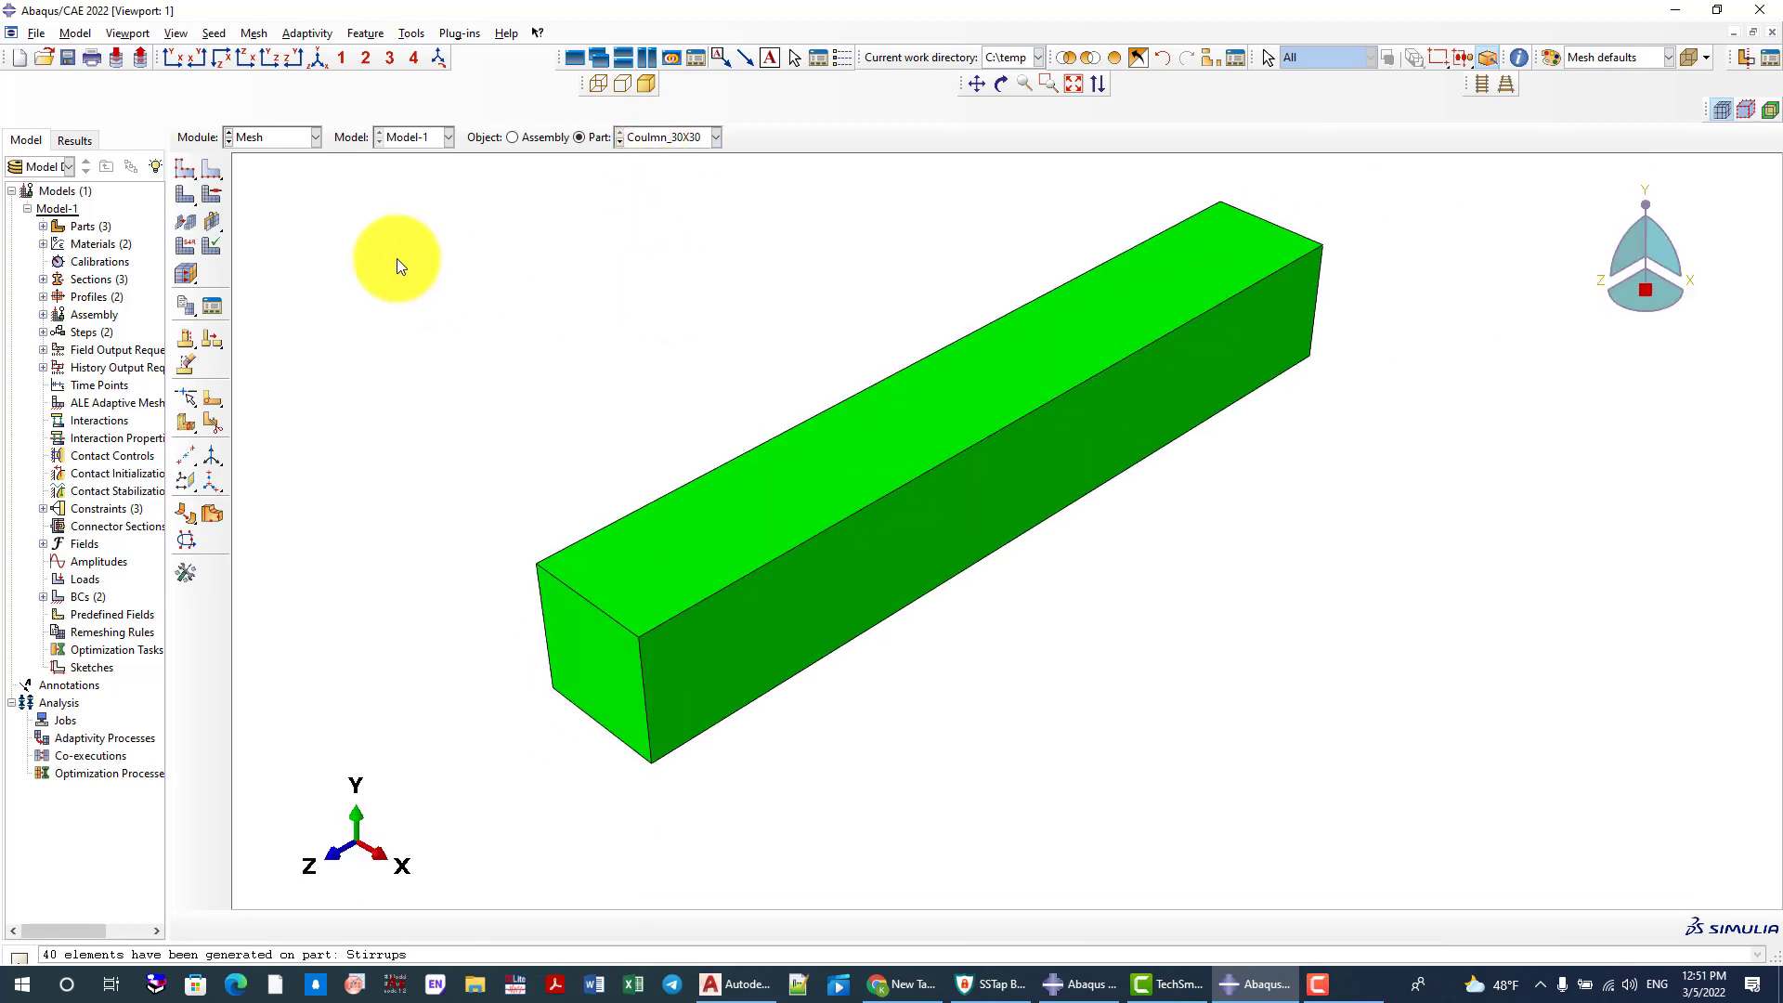
click(190, 175)
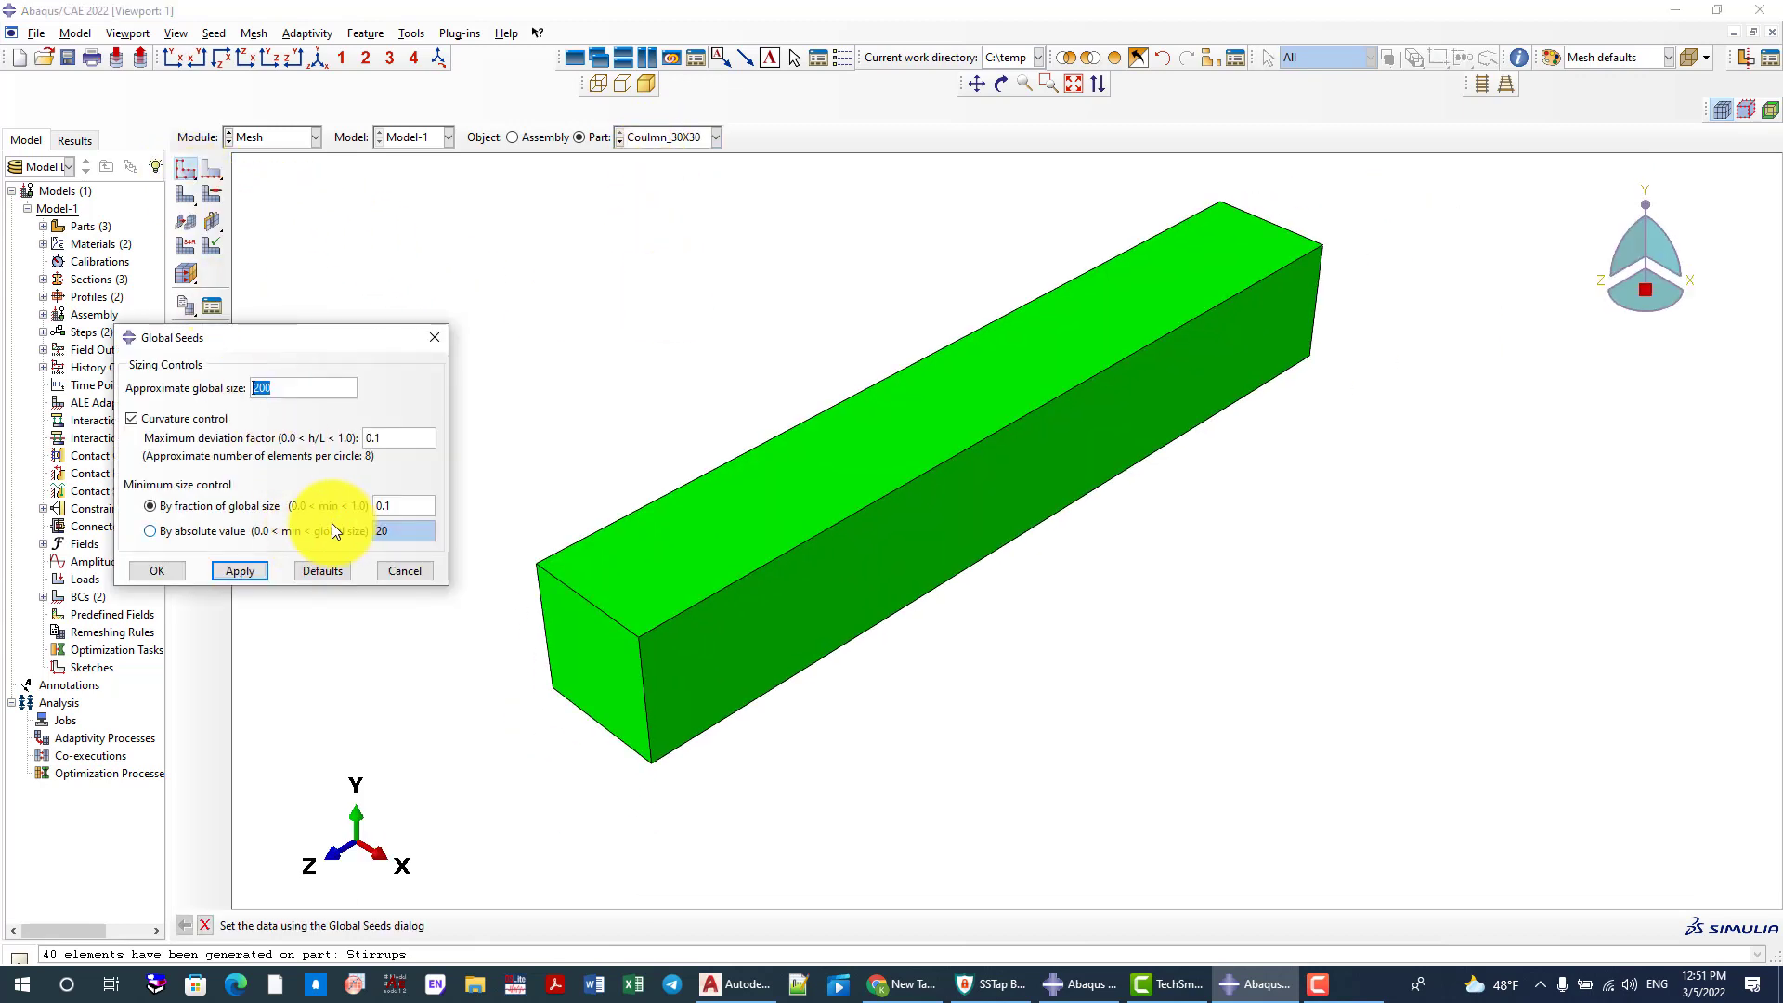
text(100)
click(267, 579)
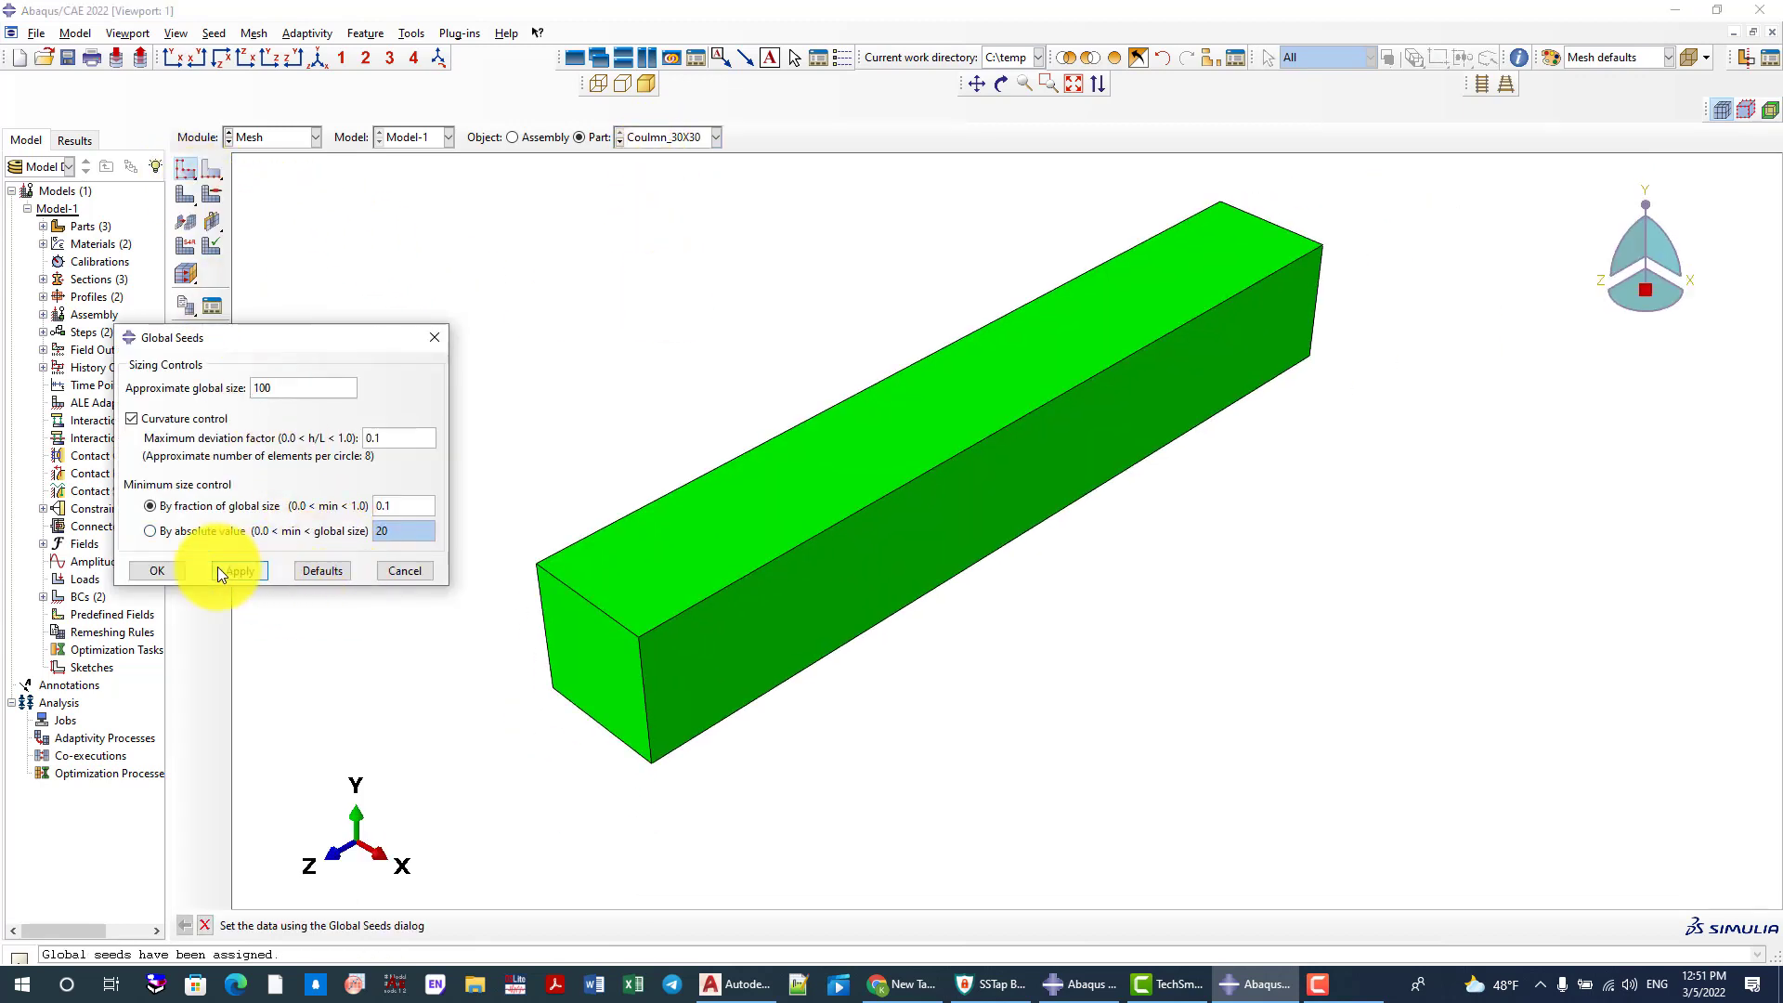
click(160, 568)
click(184, 194)
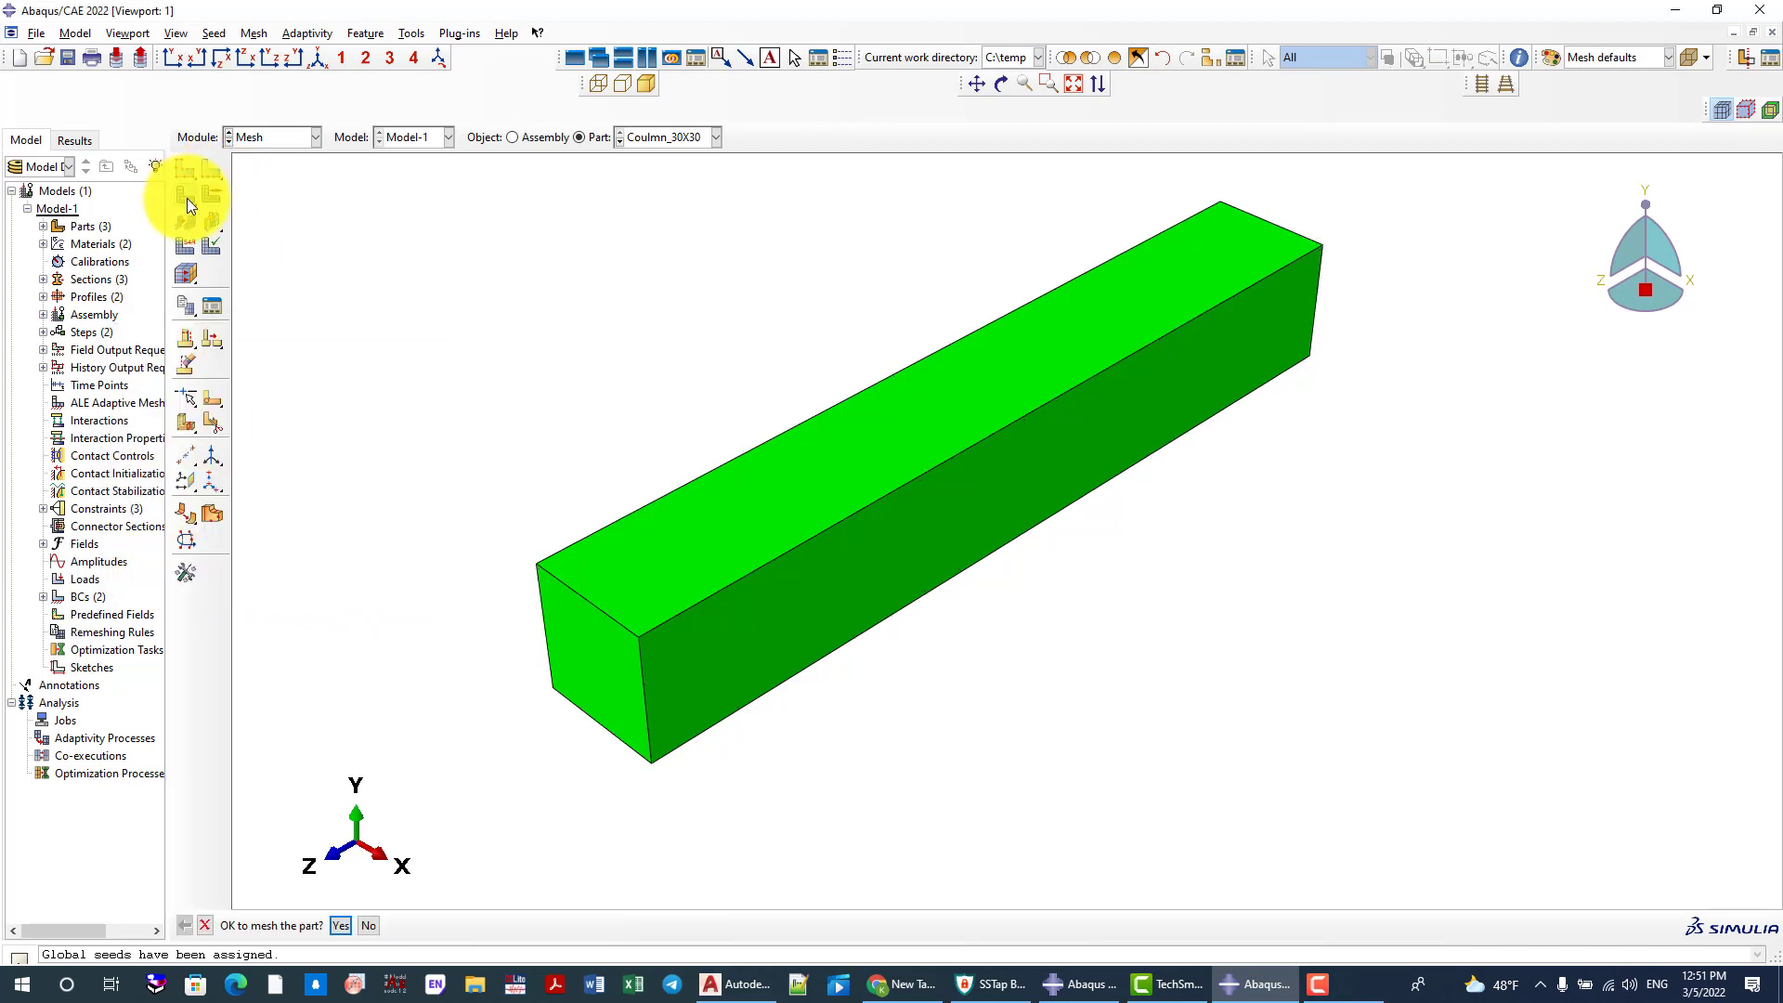
click(341, 925)
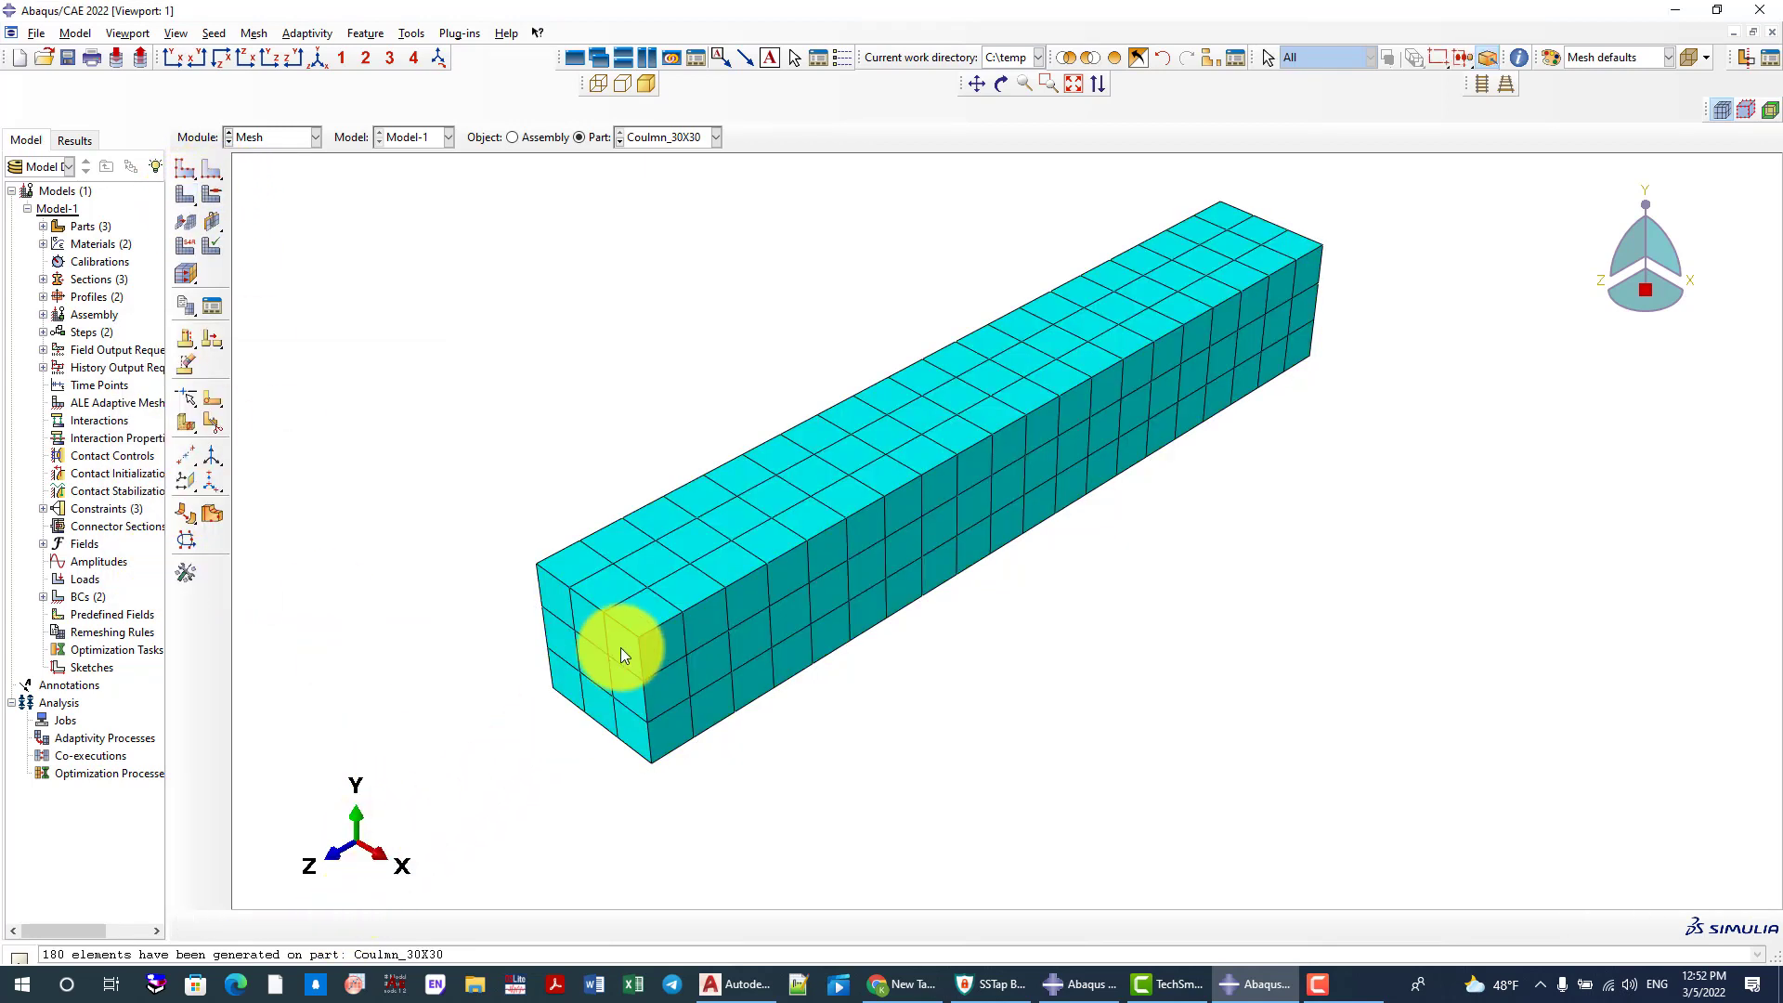
Reseed the Coulmn_30X30 part with an approximate global size of 50, deleting its invalidated mesh
scroll(692, 585, up, 1)
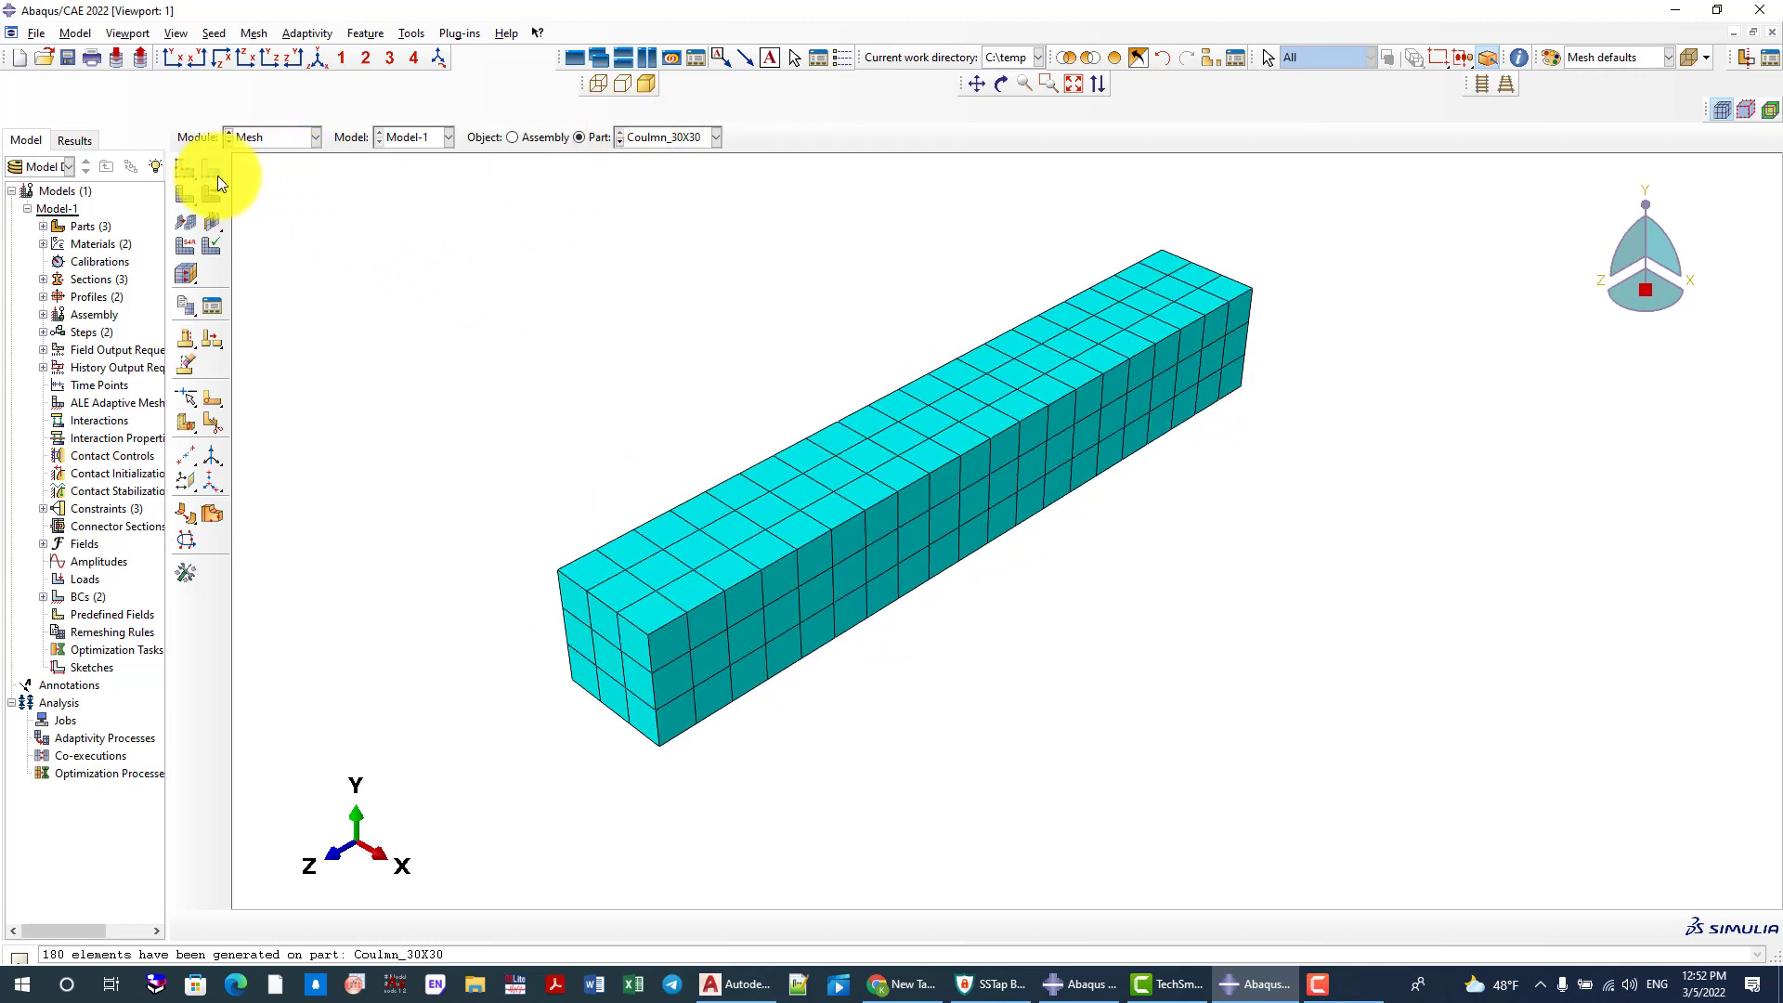
click(185, 168)
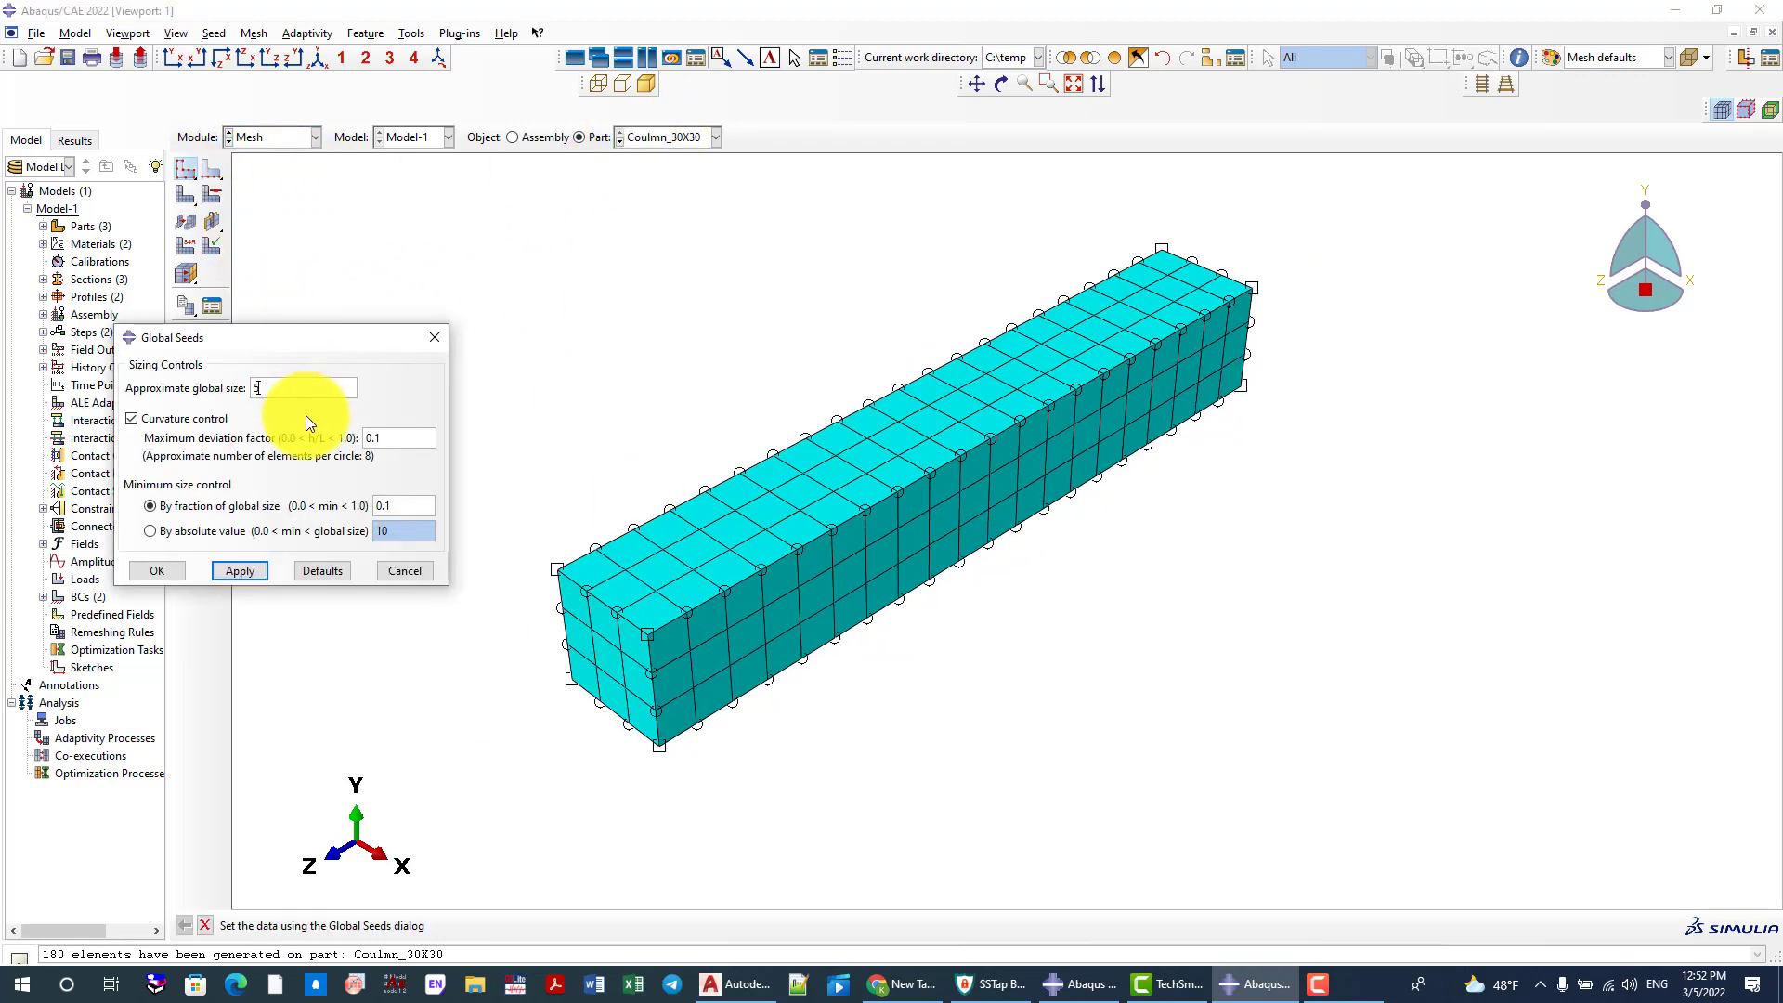
text(50)
click(239, 570)
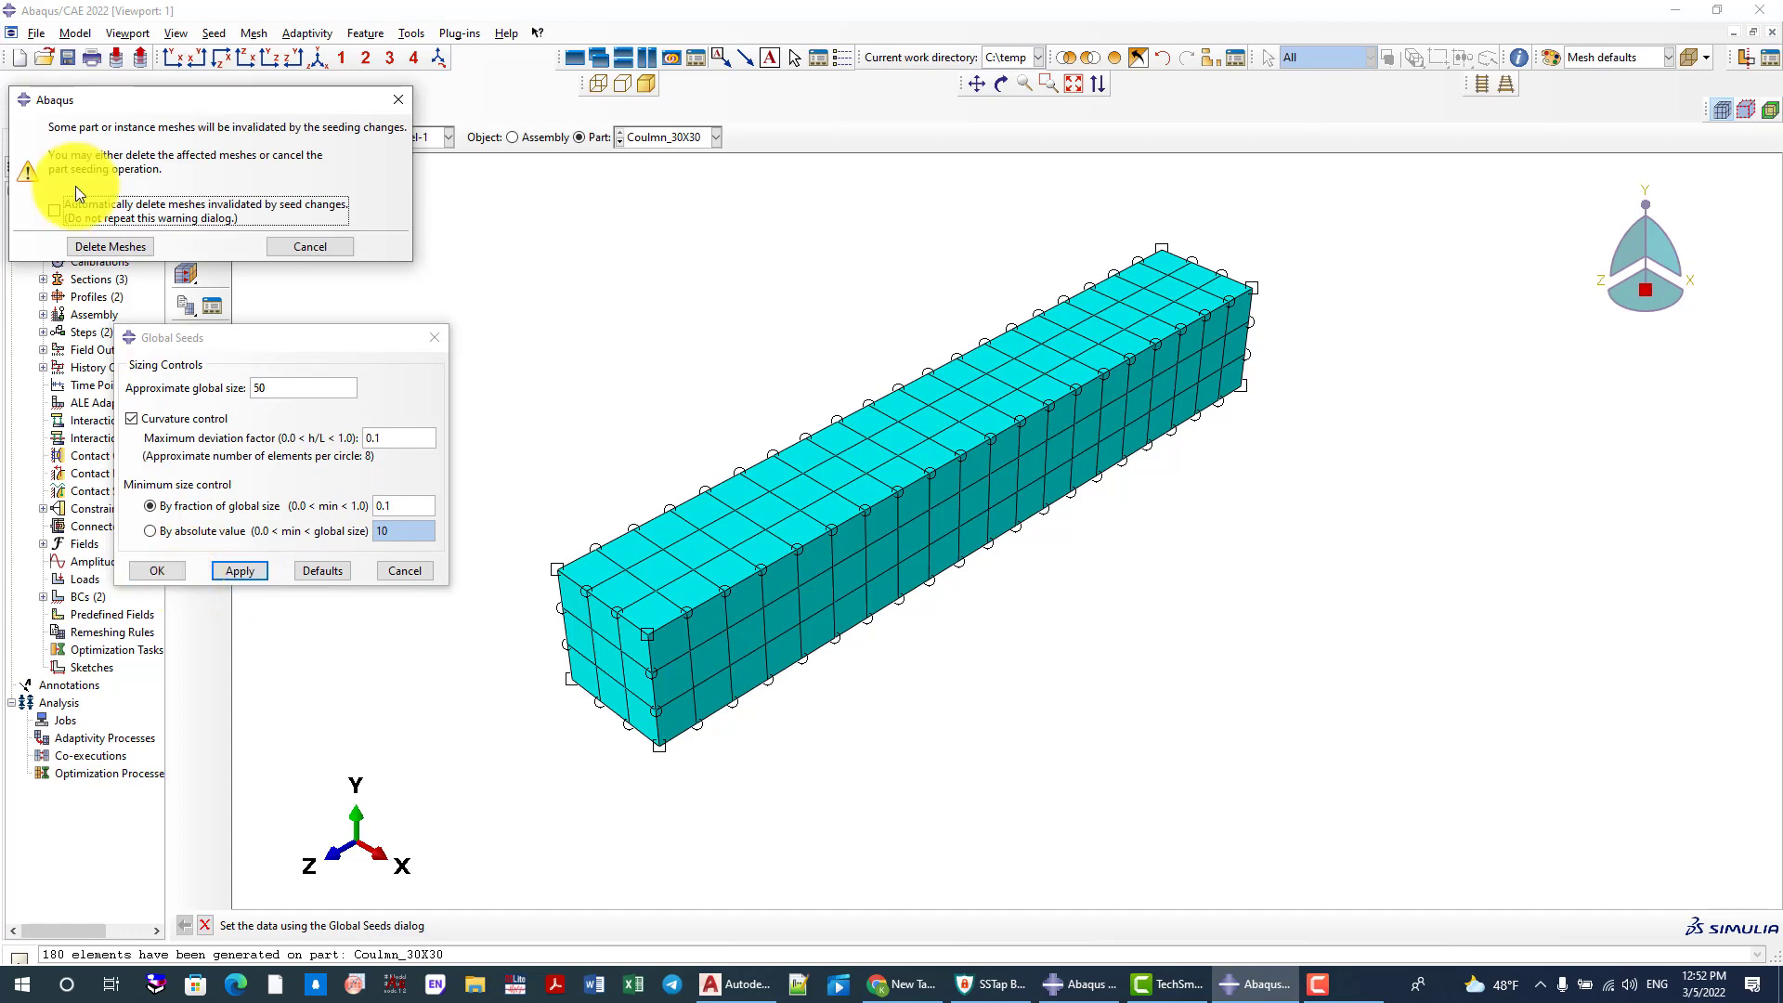
click(88, 247)
click(144, 569)
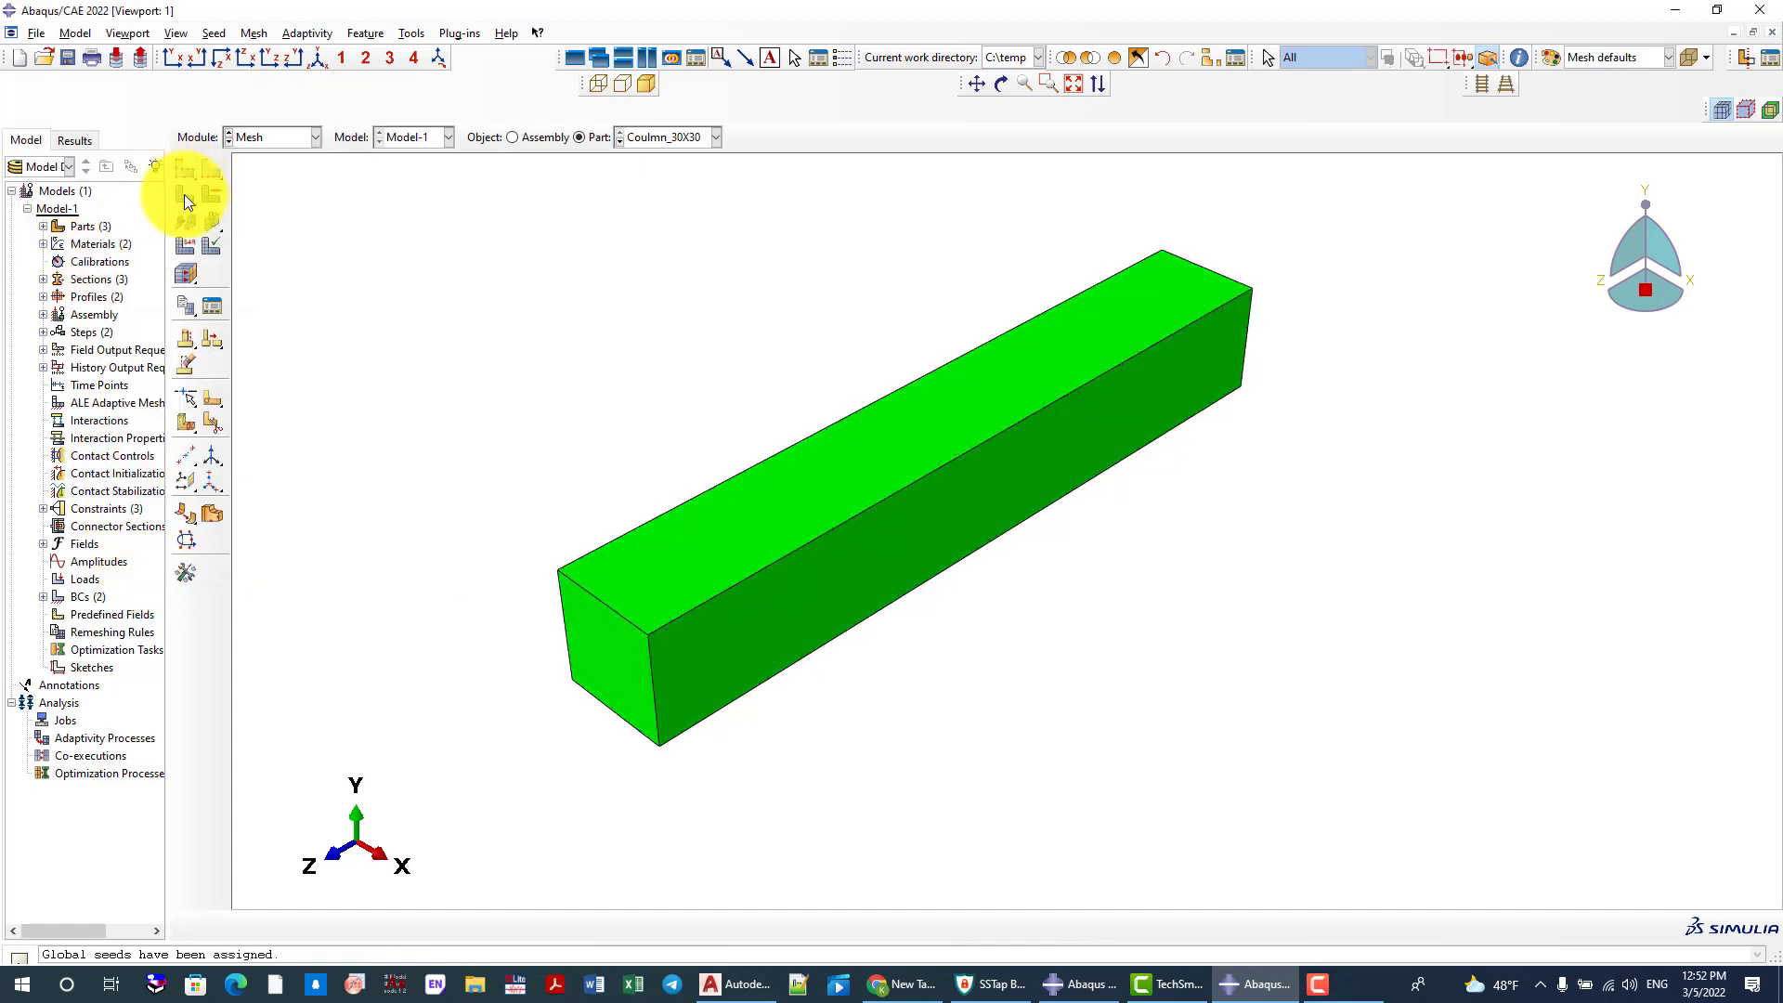
Mesh the reseeded Coulmn_30X30 part and display the mesh of the whole assembly
click(185, 193)
click(340, 926)
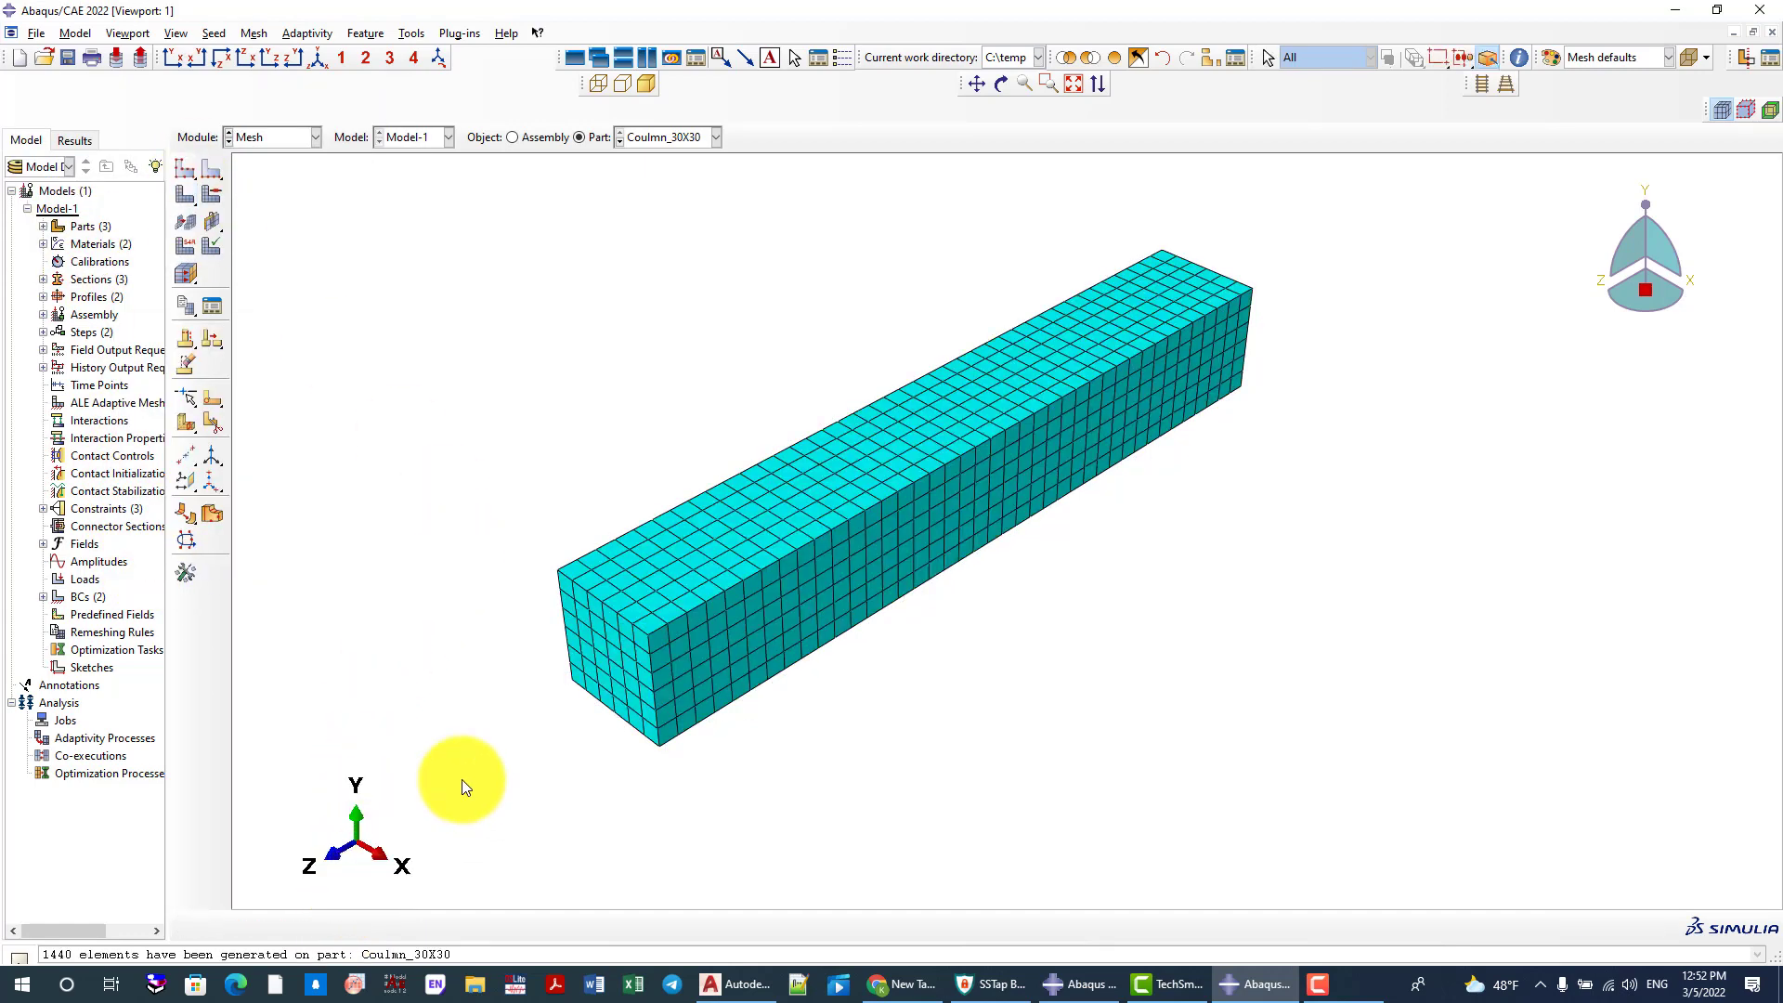
click(533, 139)
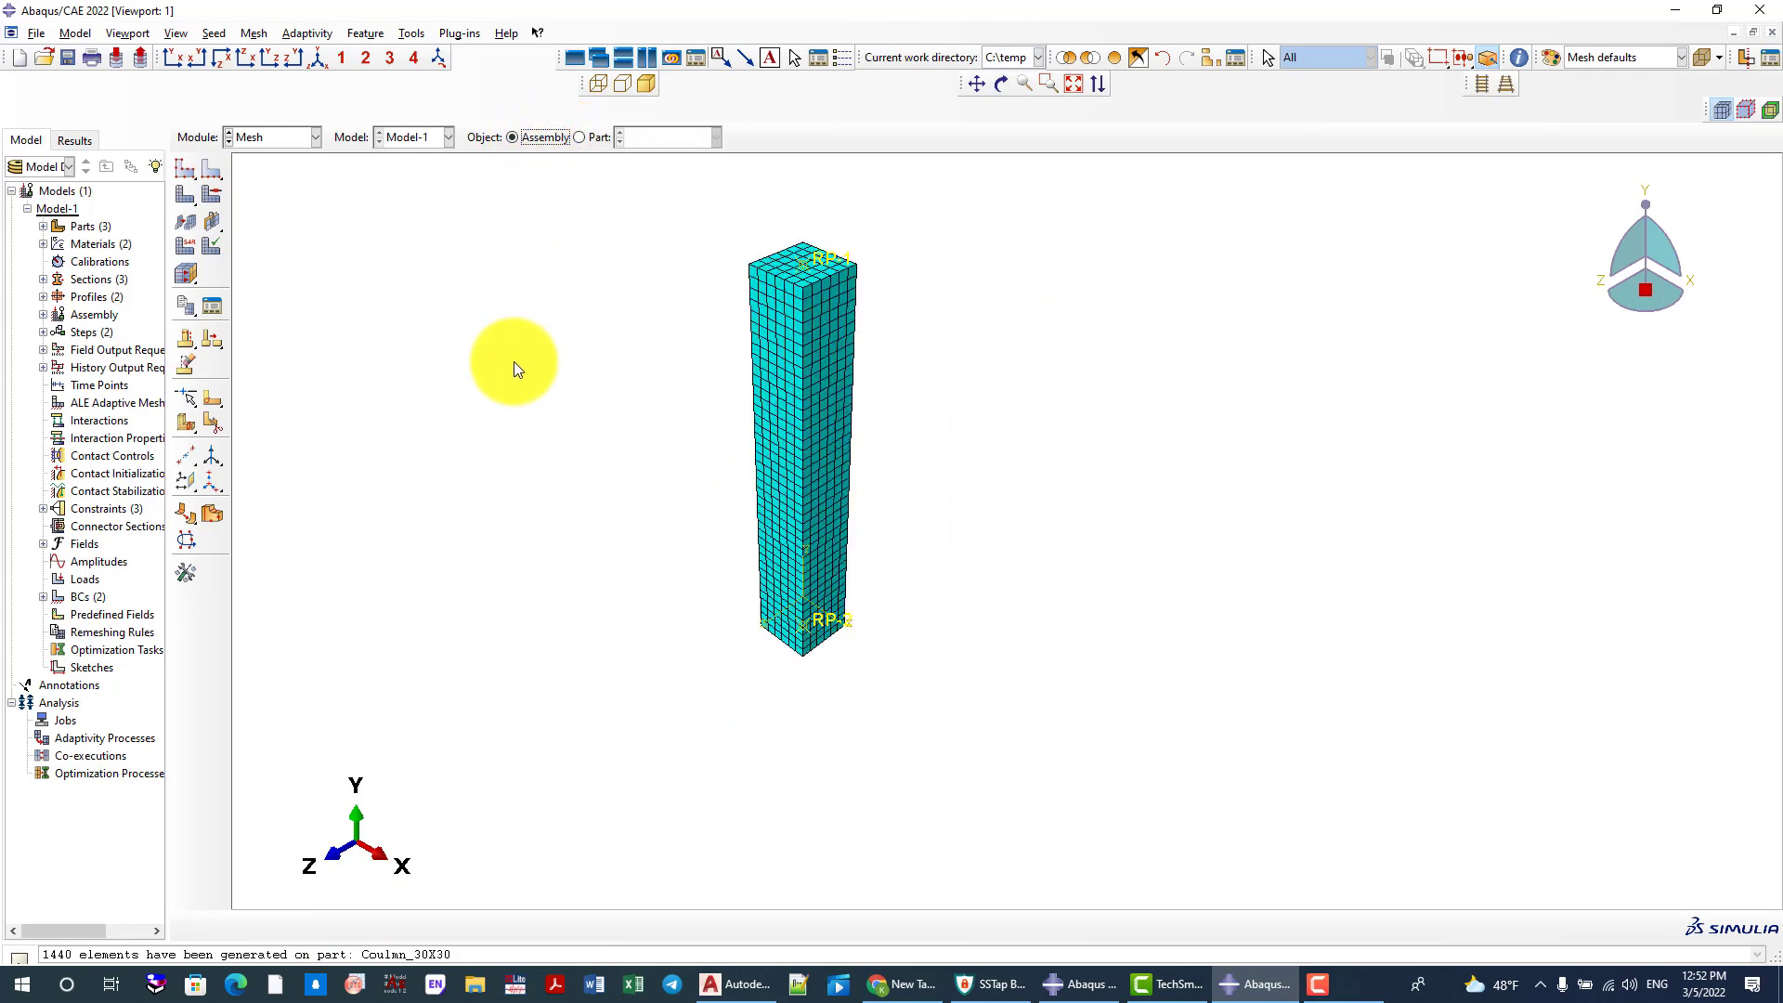
In the Job module, create a full analysis job named Model_1 for Model-1 and try to submit it
click(306, 137)
click(254, 299)
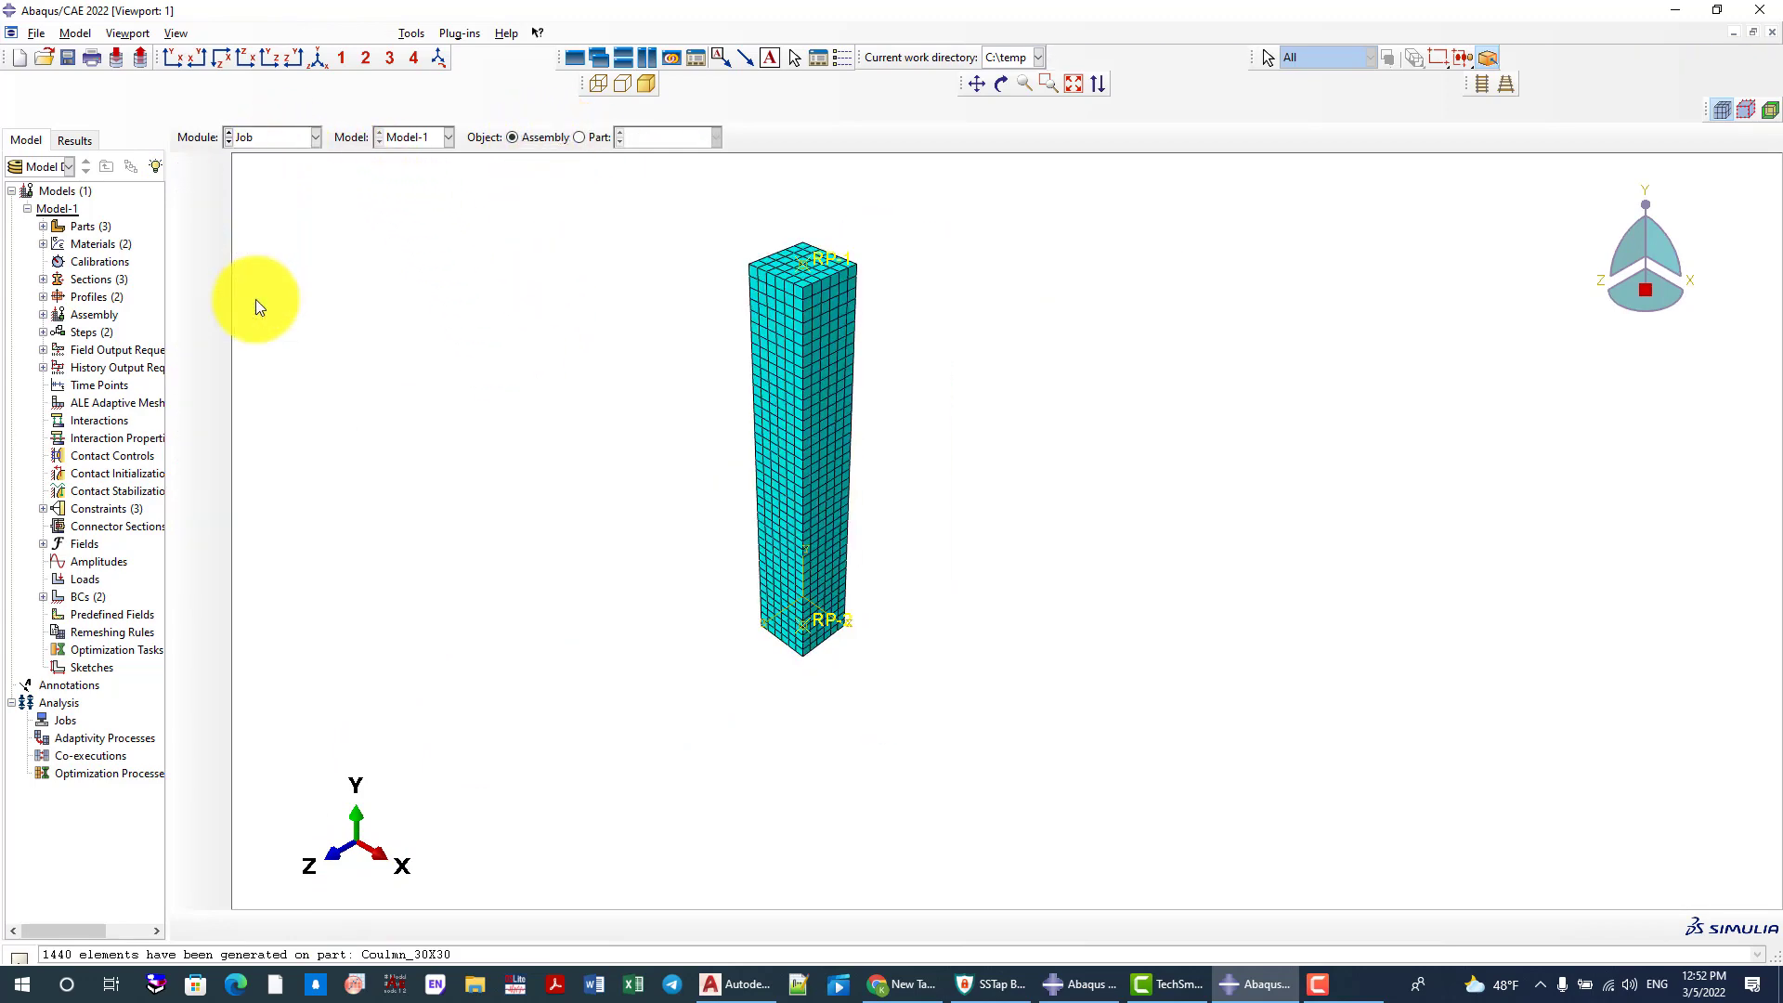
click(213, 172)
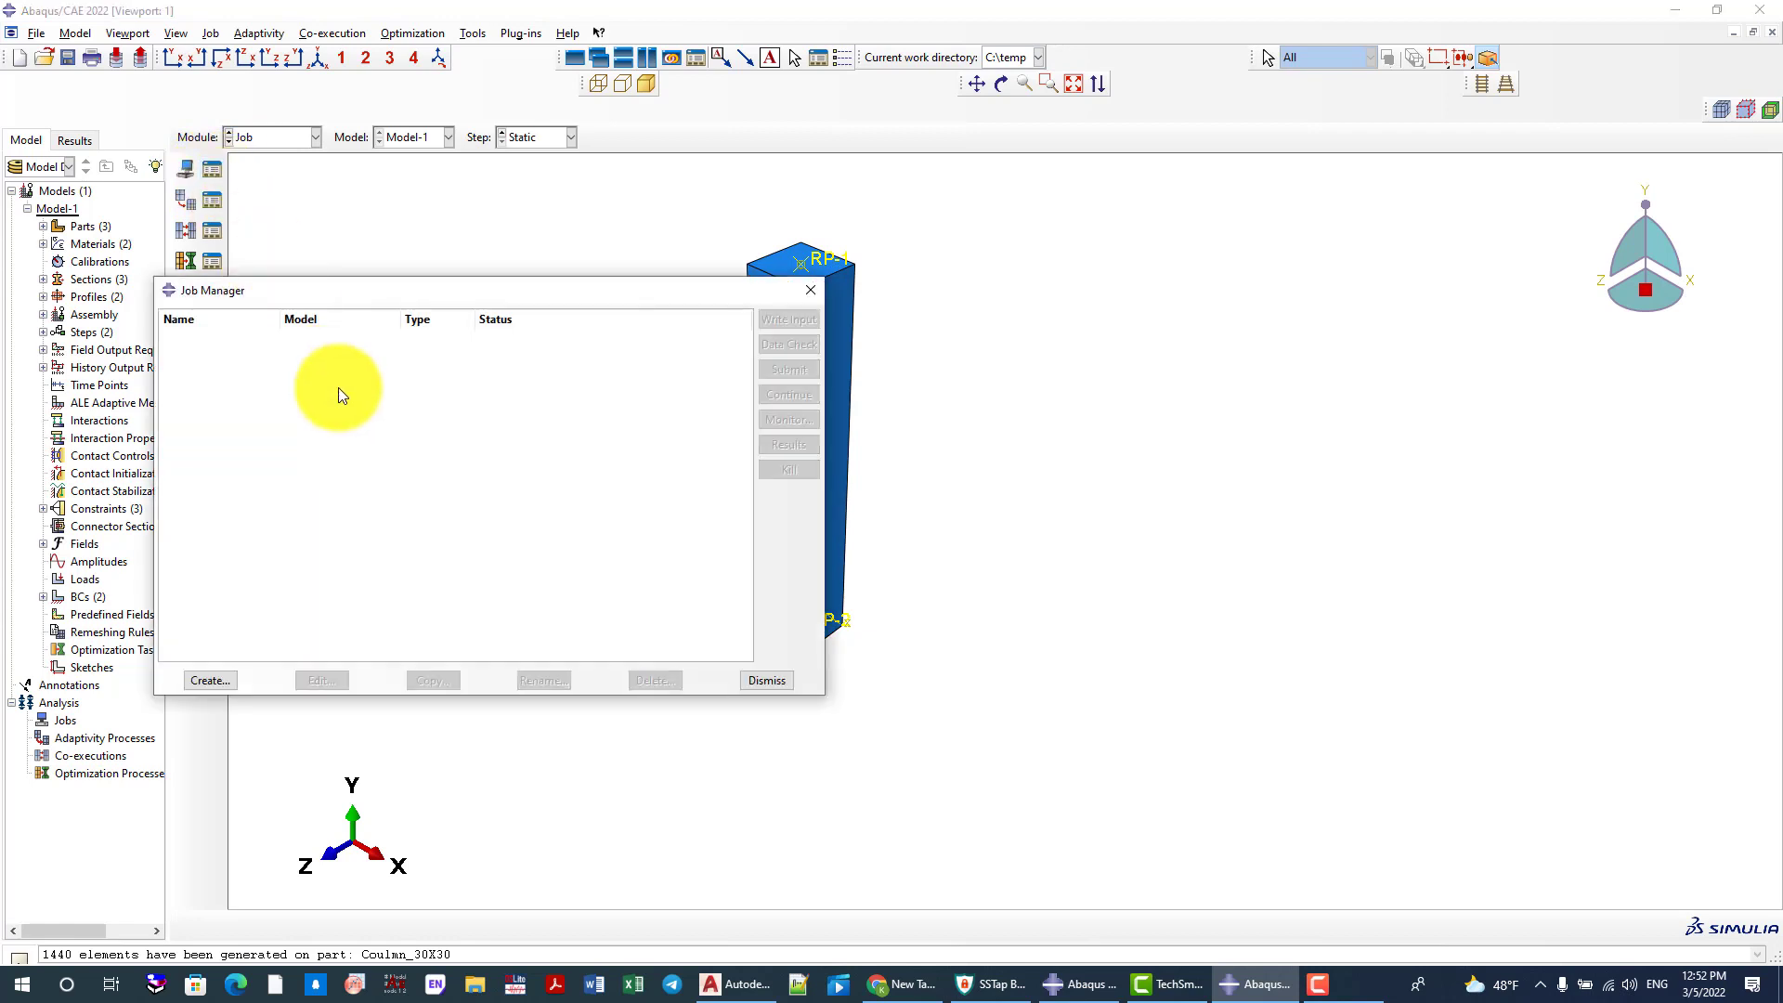
click(210, 681)
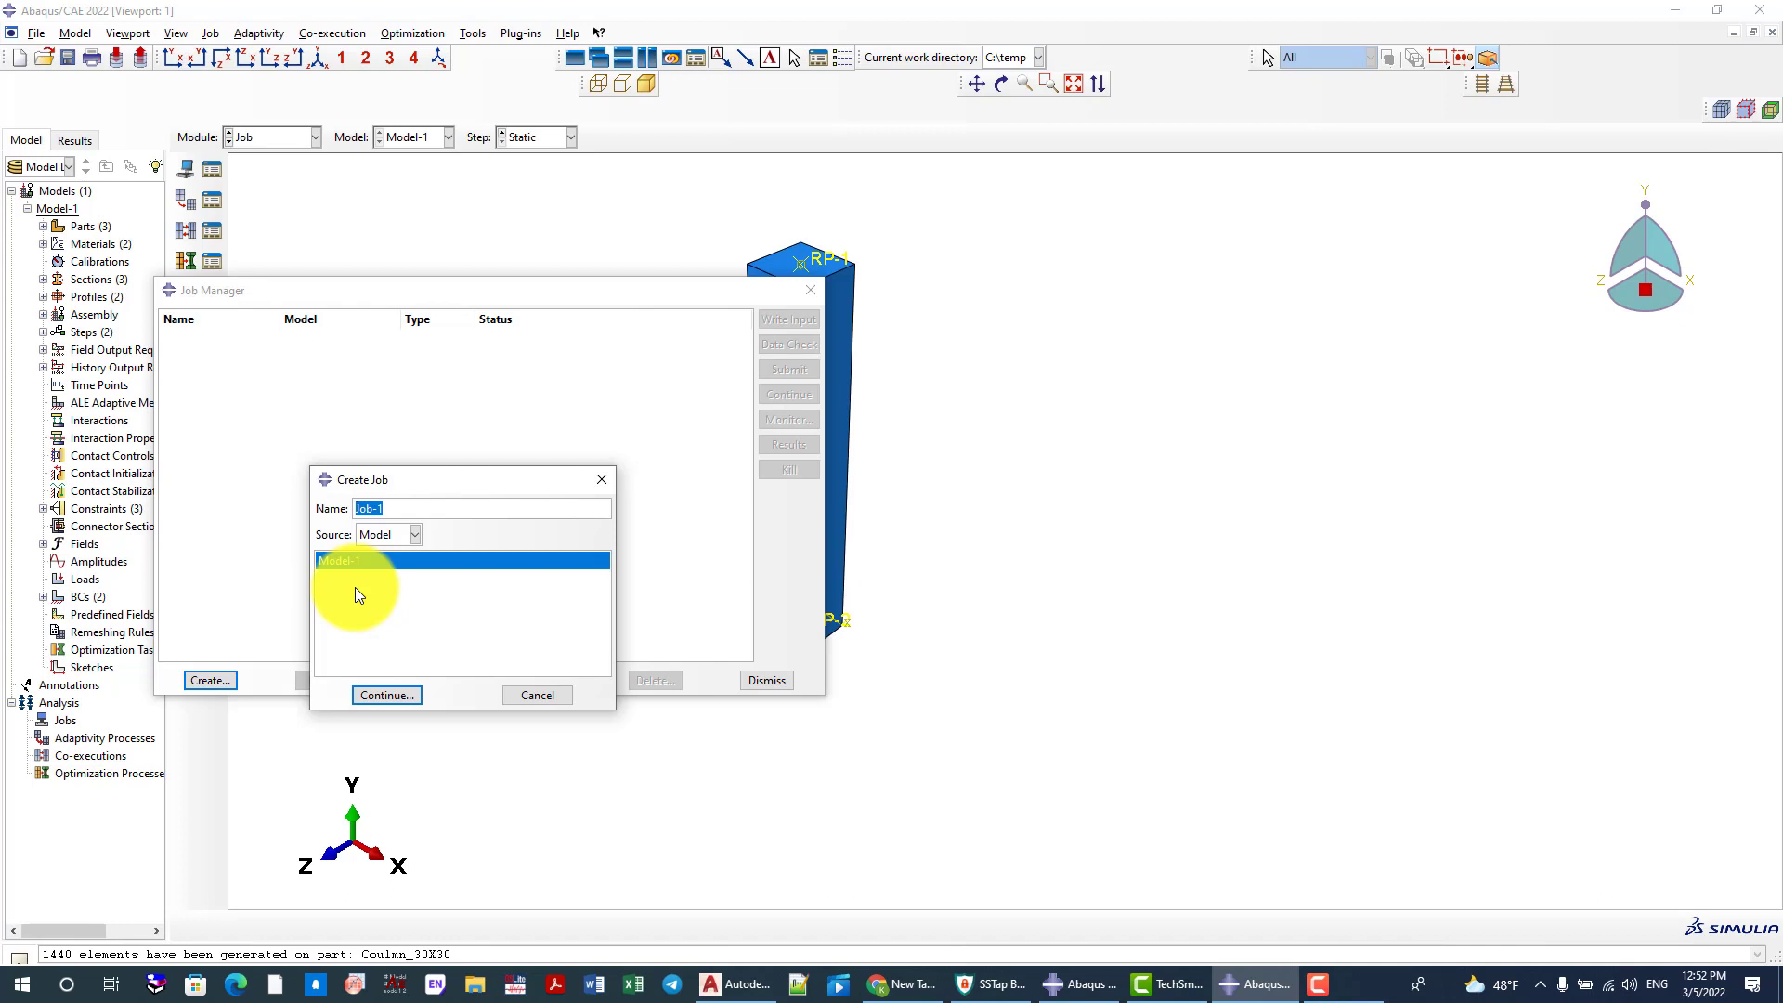
text(Model_1)
click(386, 693)
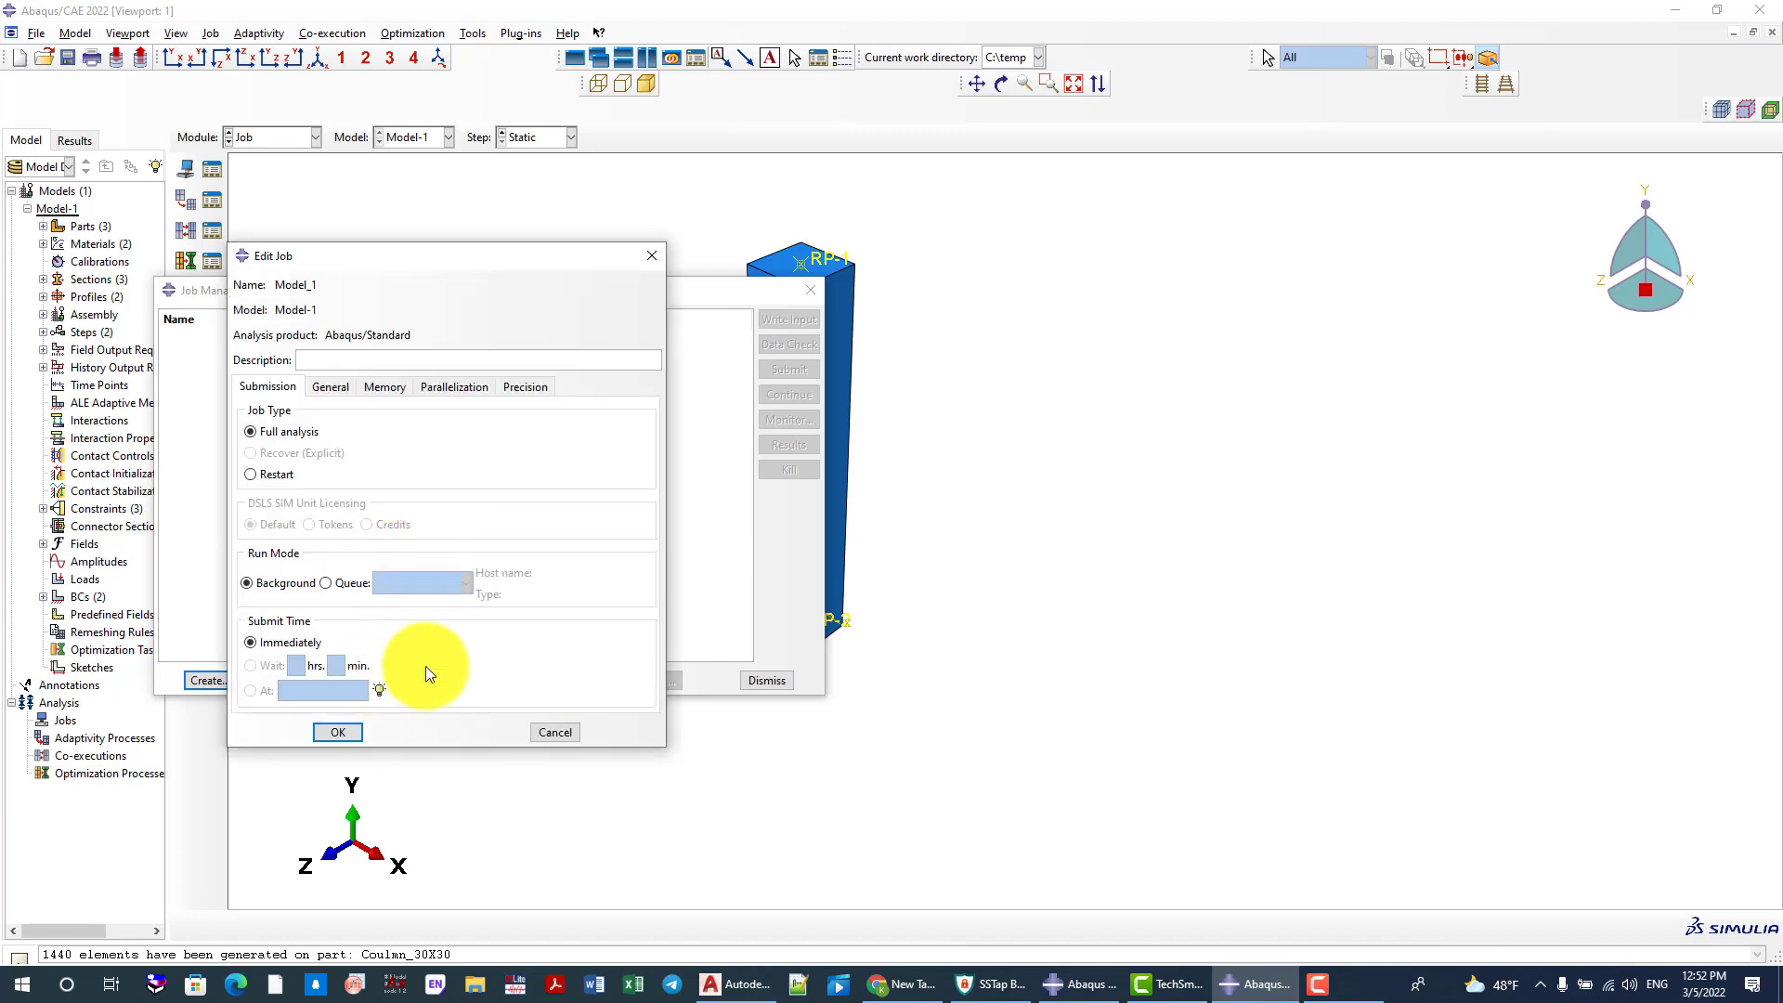
click(335, 729)
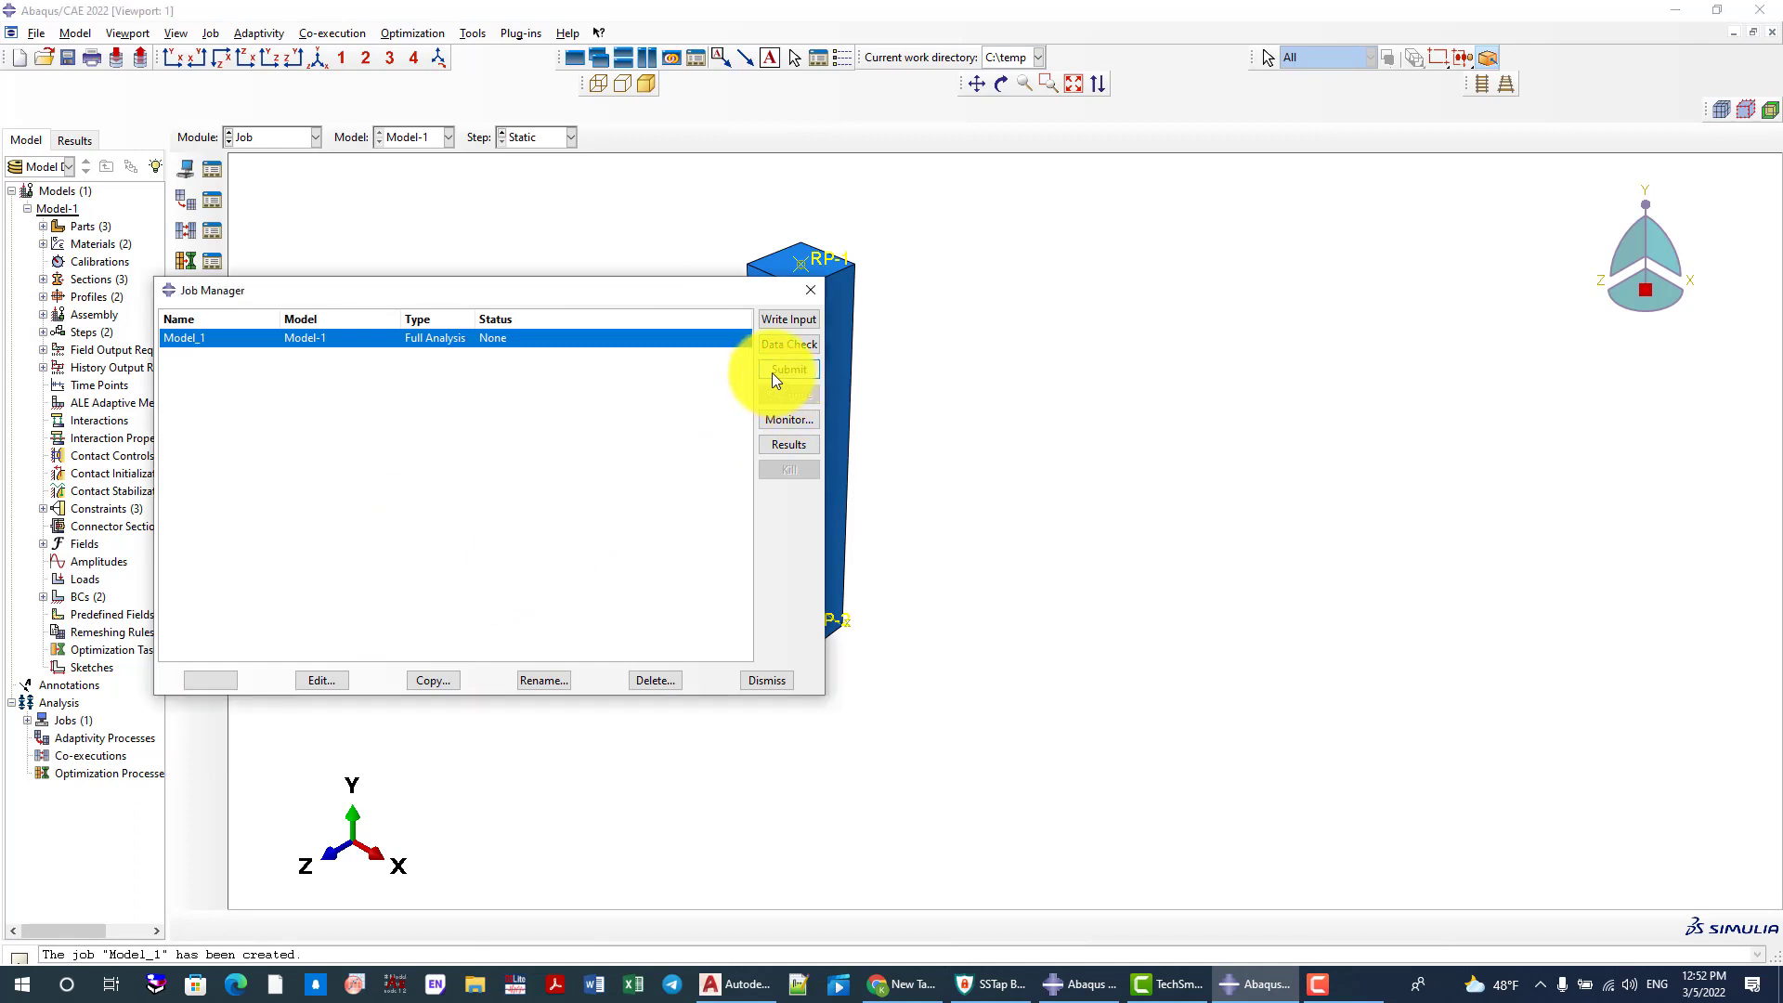
click(771, 371)
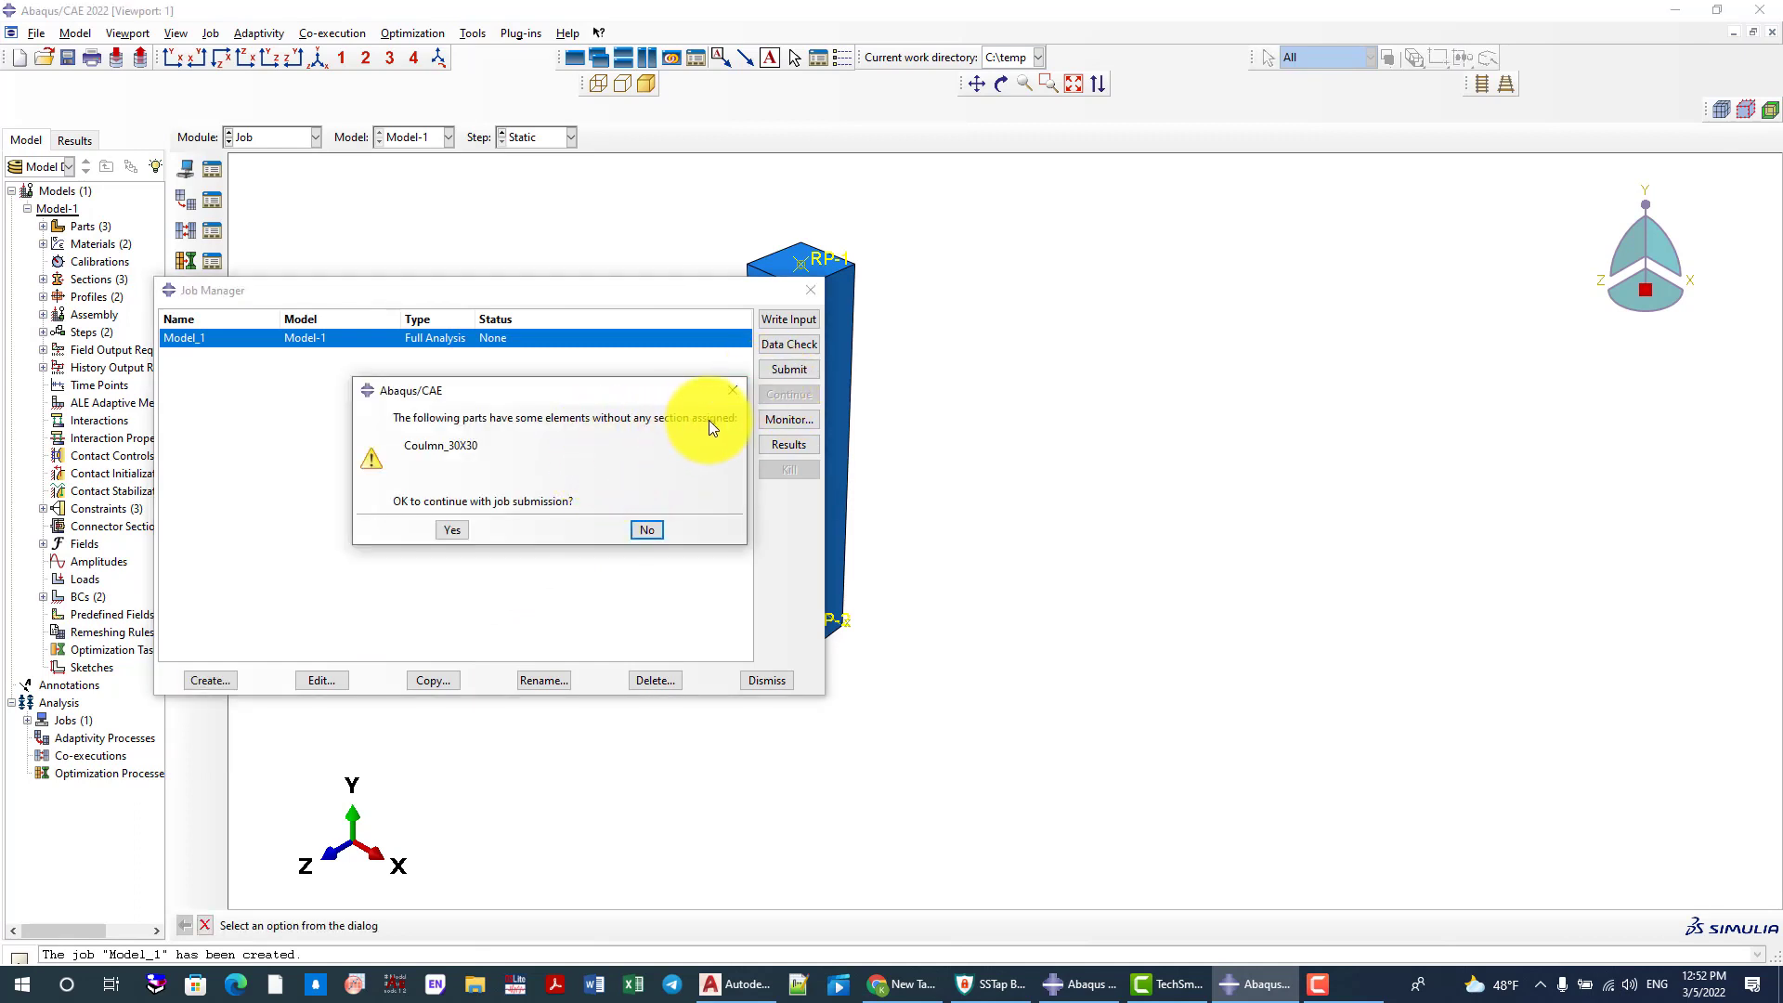
click(732, 390)
In the Property module, assign a section to the entire Coulmn_30X30 solid
click(283, 139)
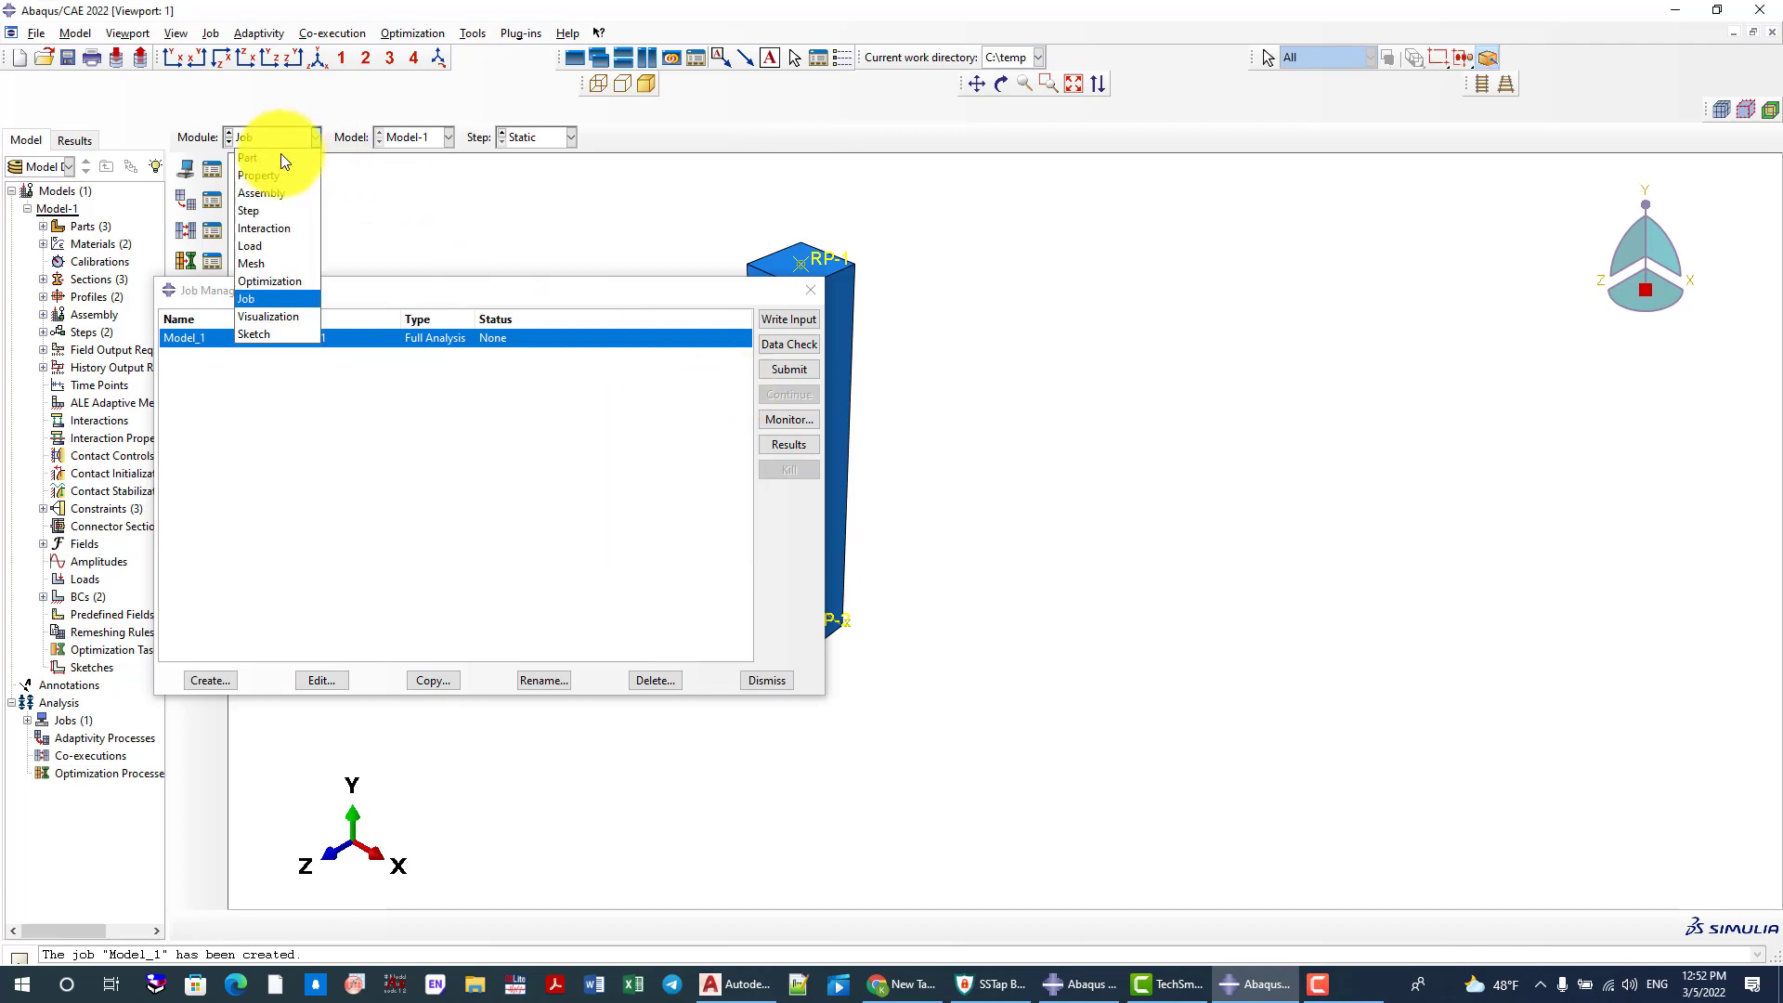
click(281, 174)
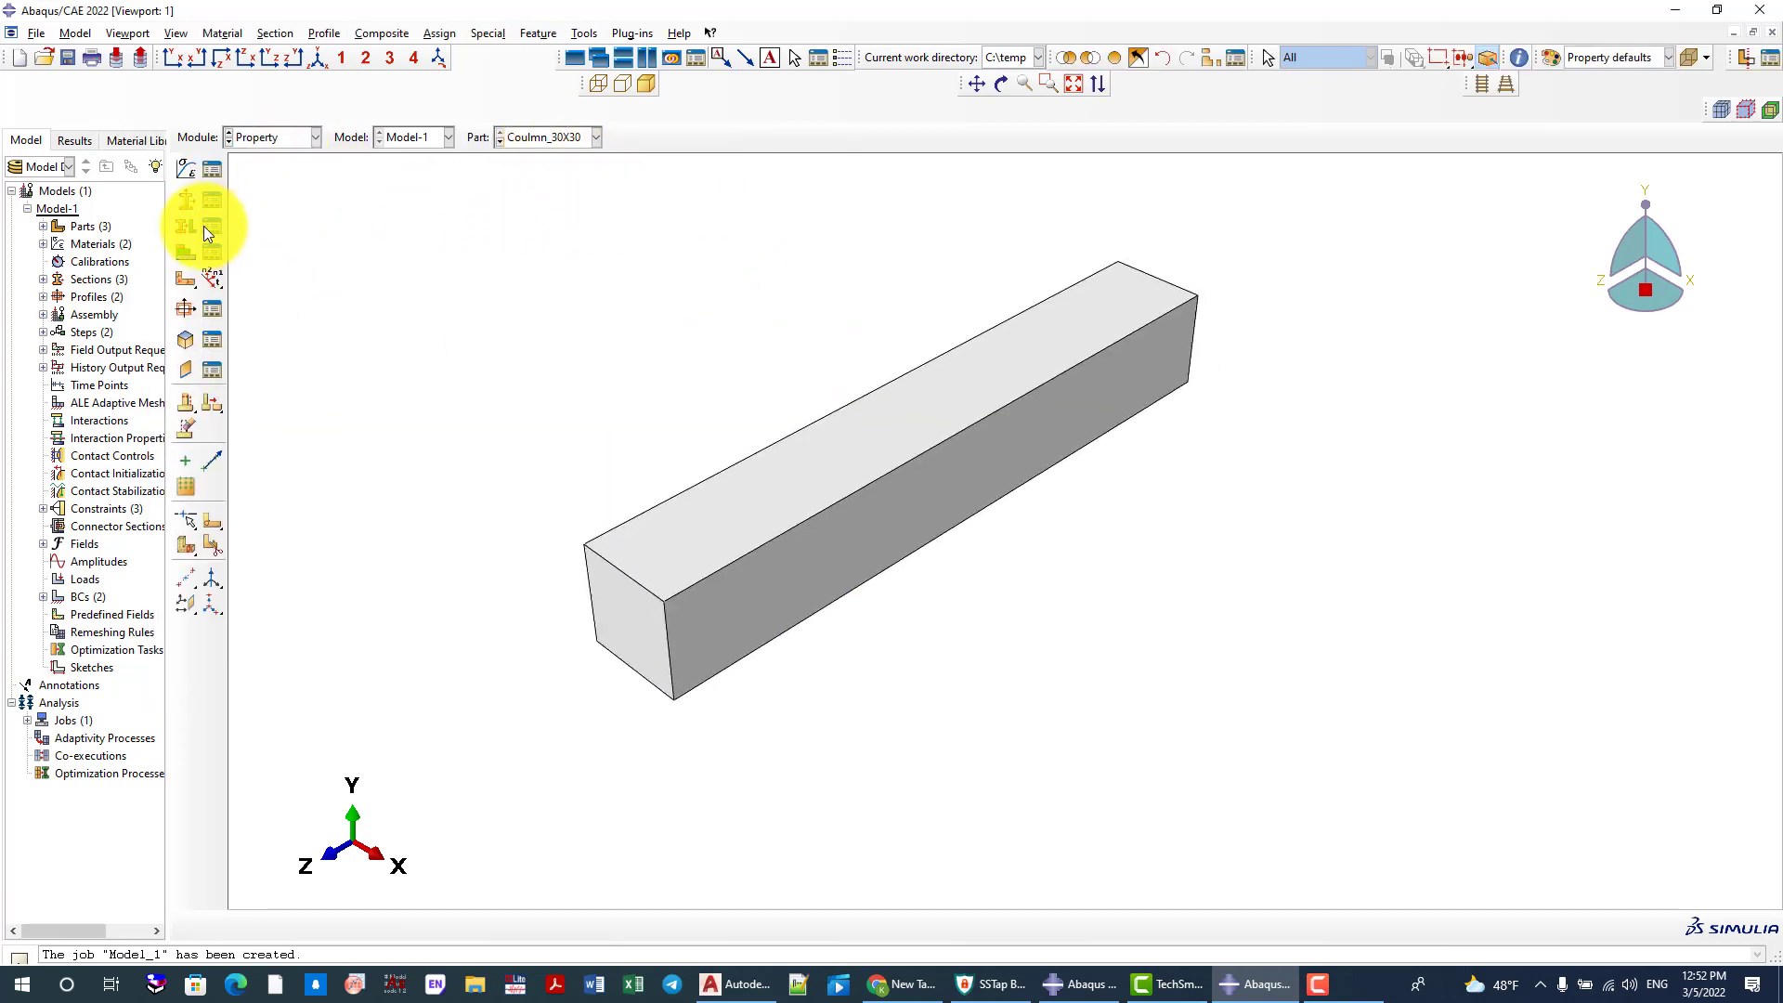
click(186, 226)
drag(1021, 661, 620, 342)
middle_click(620, 342)
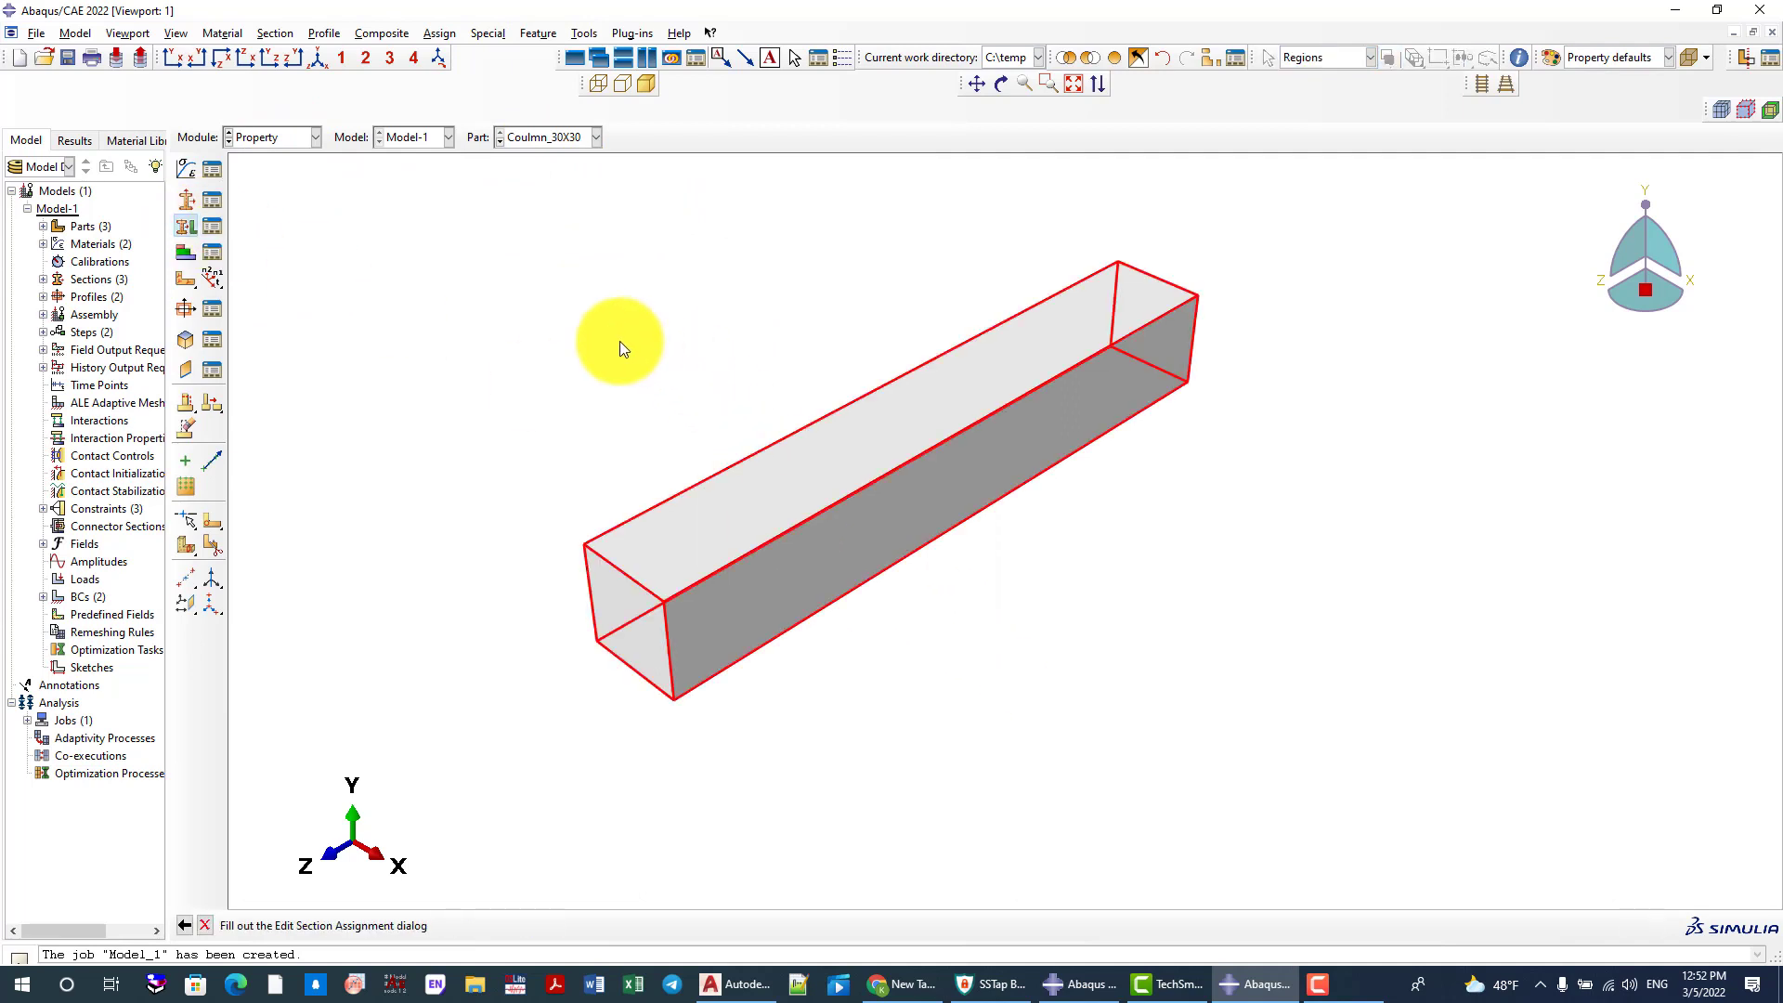
click(138, 489)
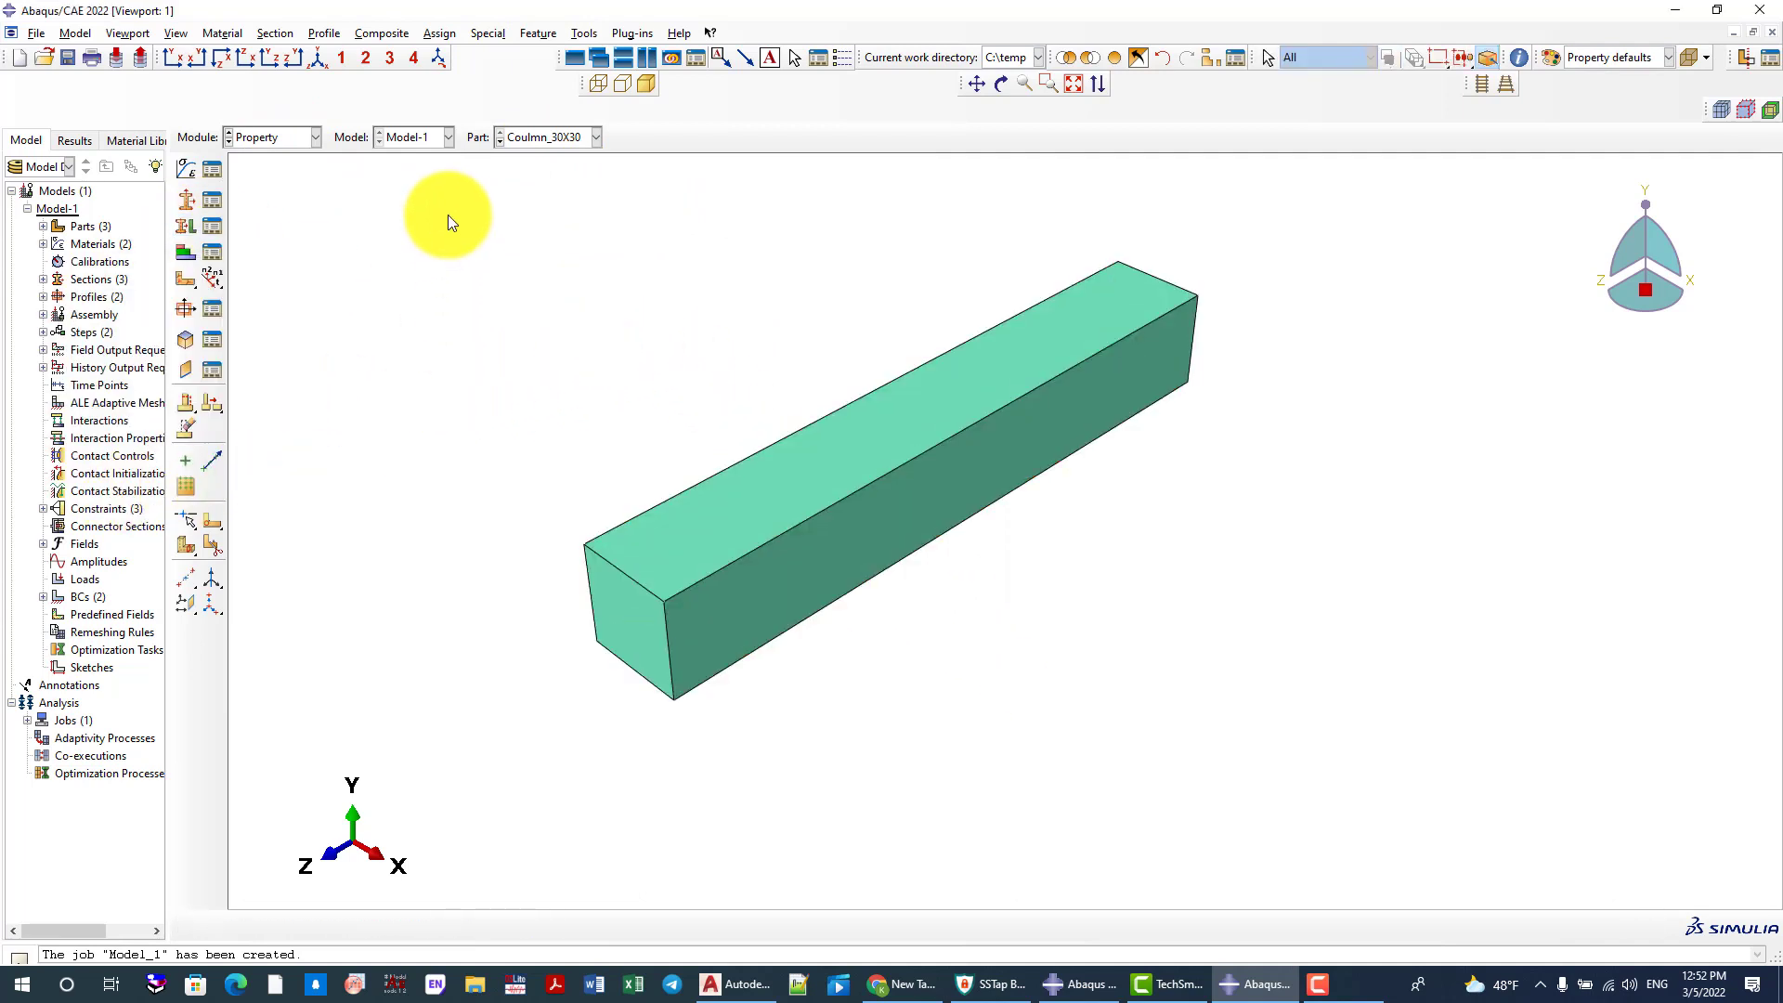
Display the L-Rebar part to check its section assignment
click(527, 141)
click(523, 175)
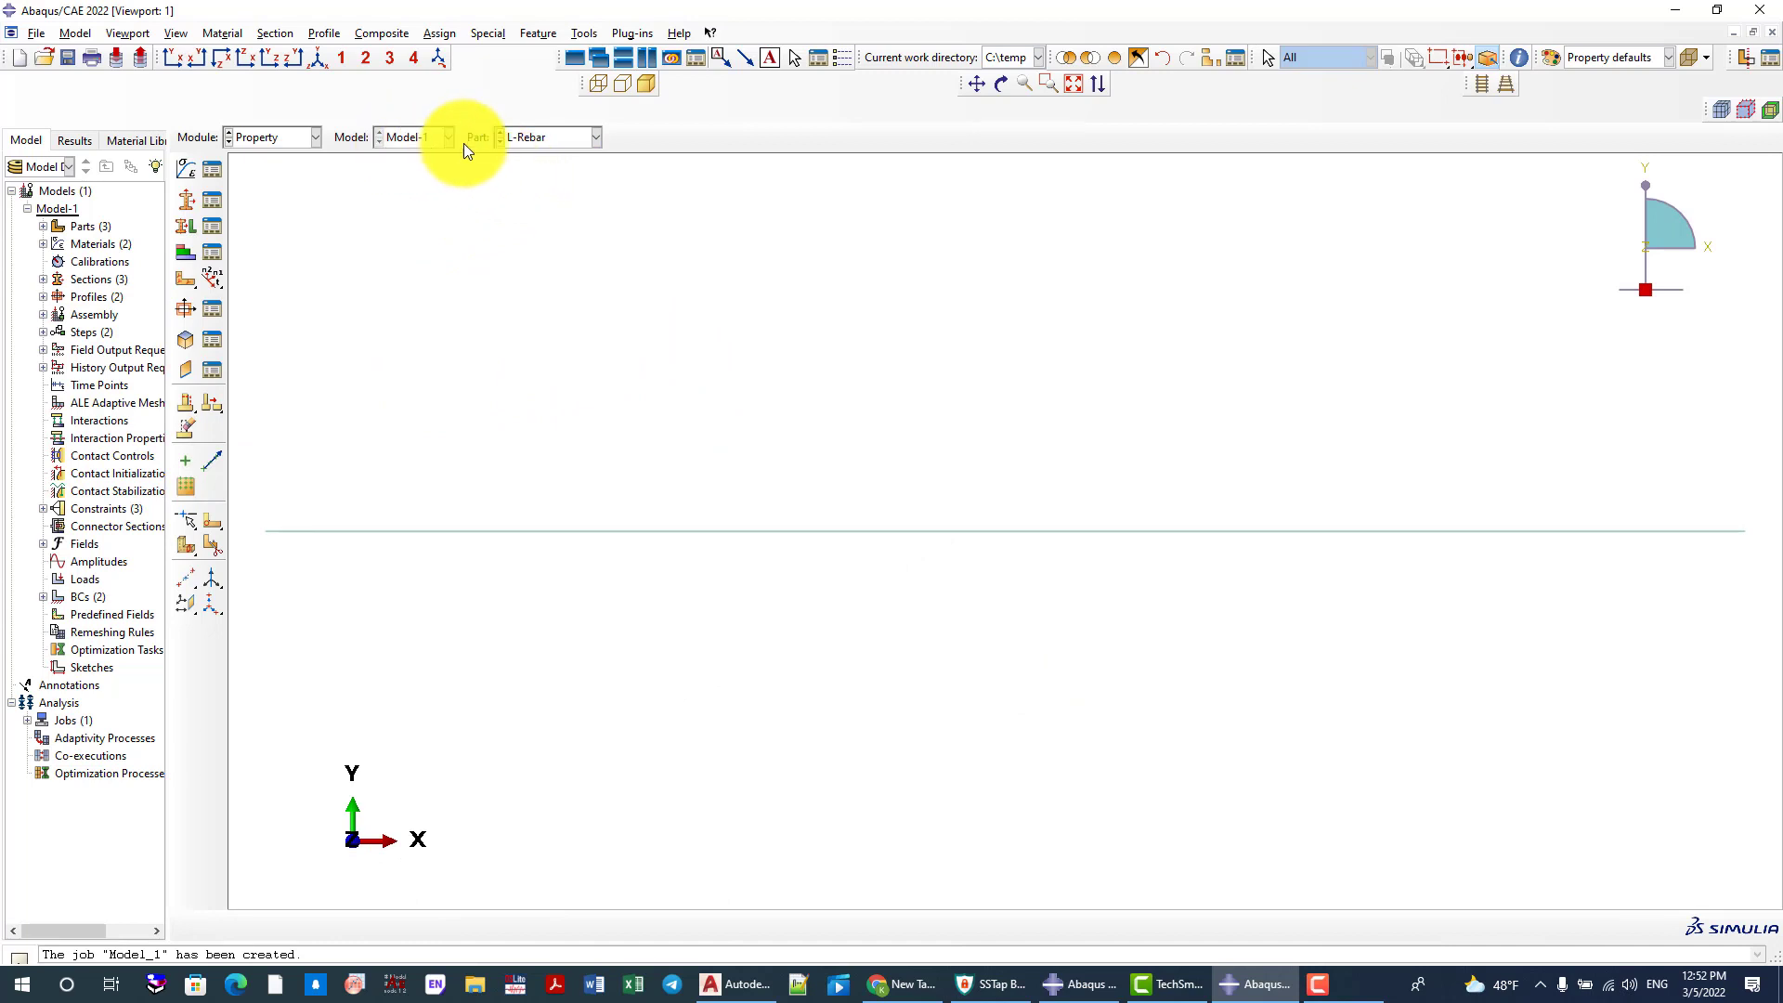
click(276, 139)
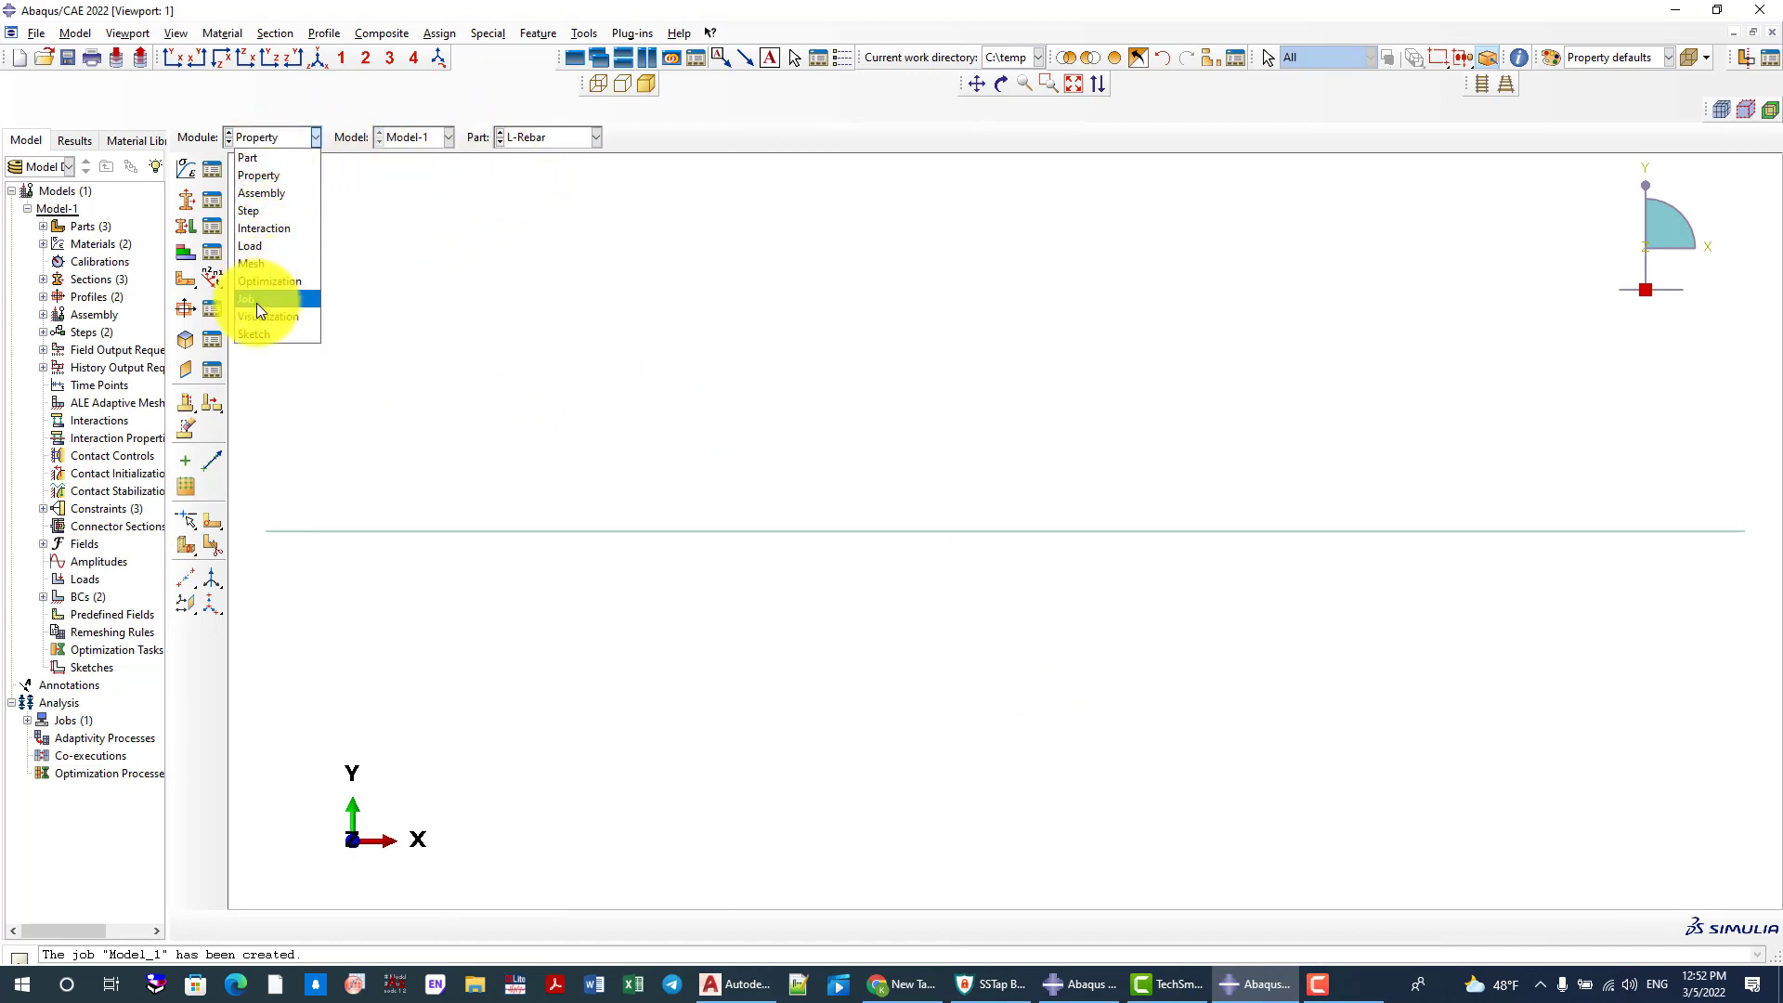
click(284, 137)
click(284, 137)
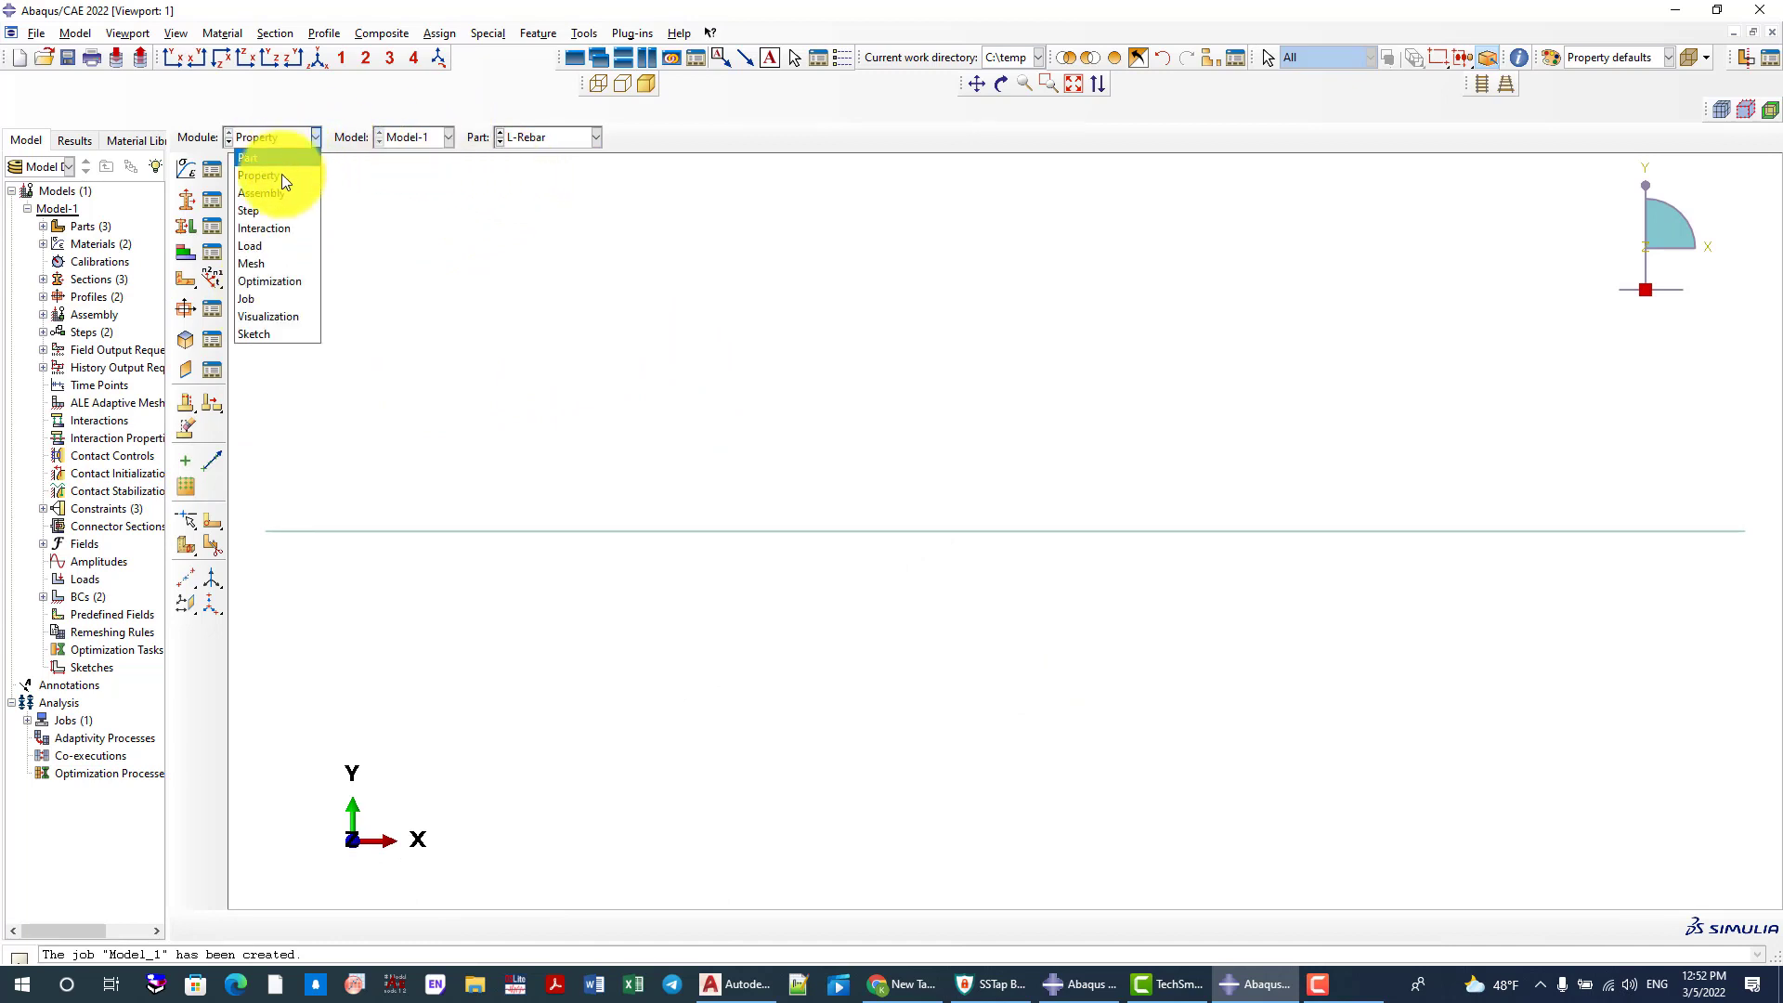
Switch to the Assembly module and show the column assembly in wireframe
click(290, 194)
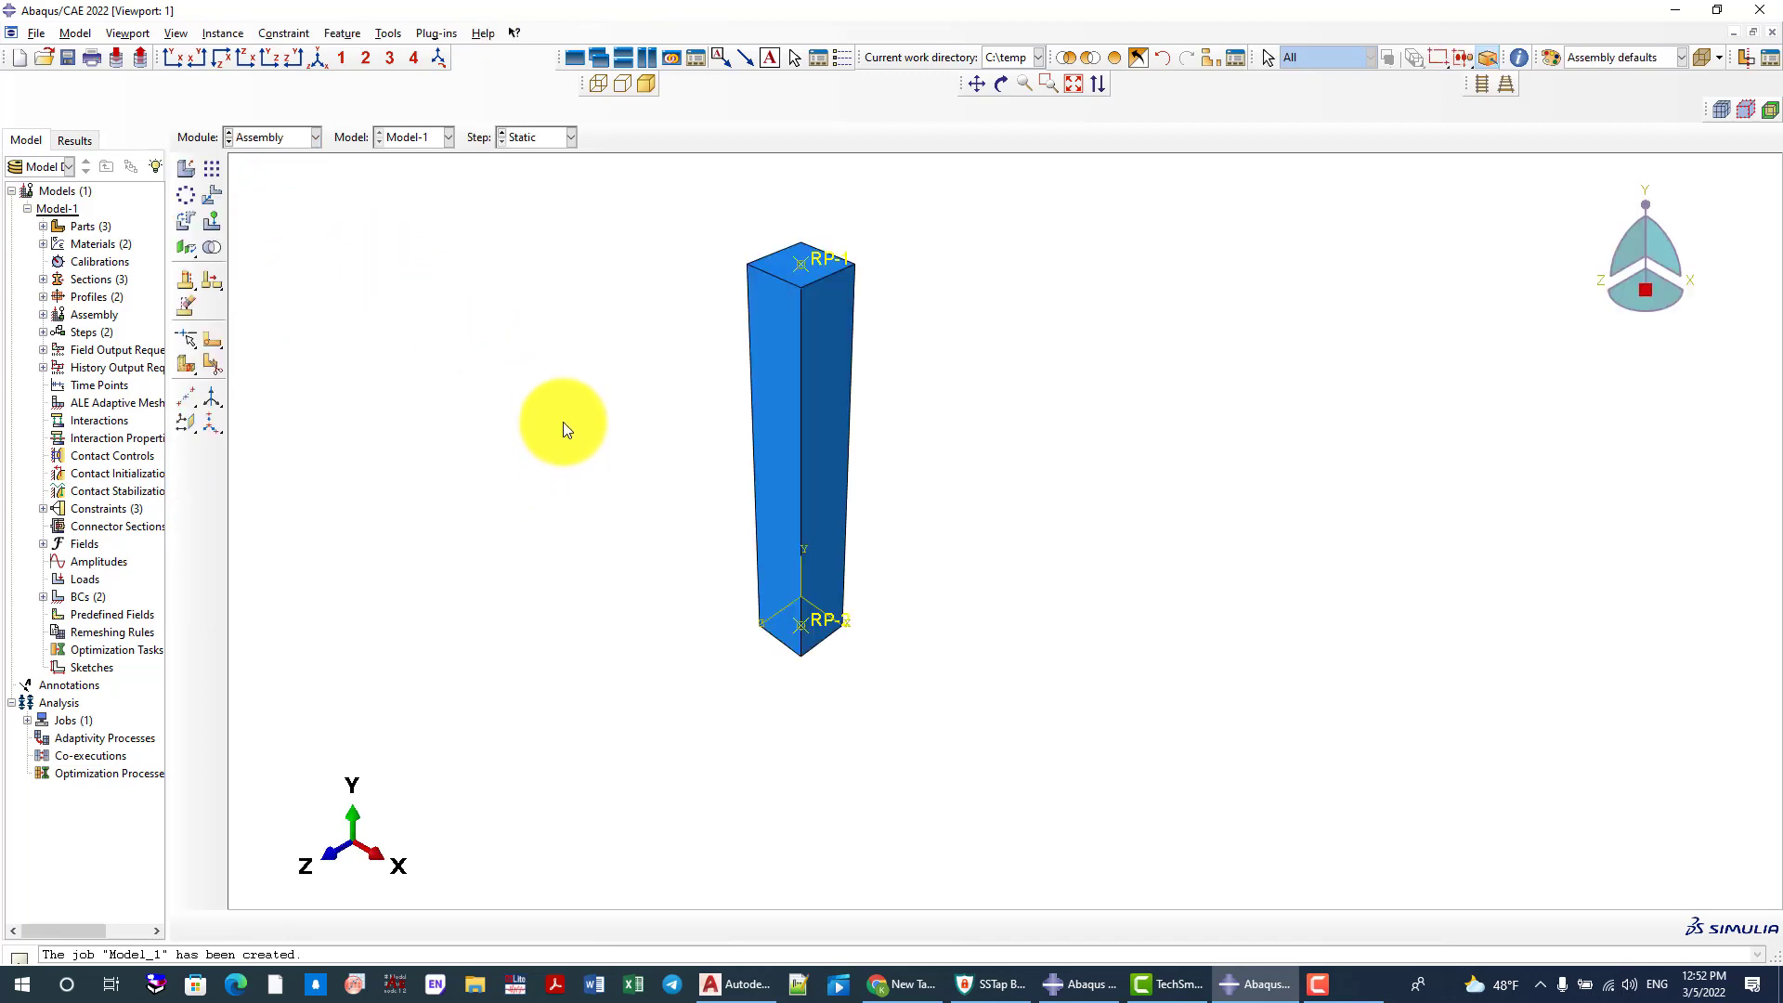
click(295, 136)
click(310, 141)
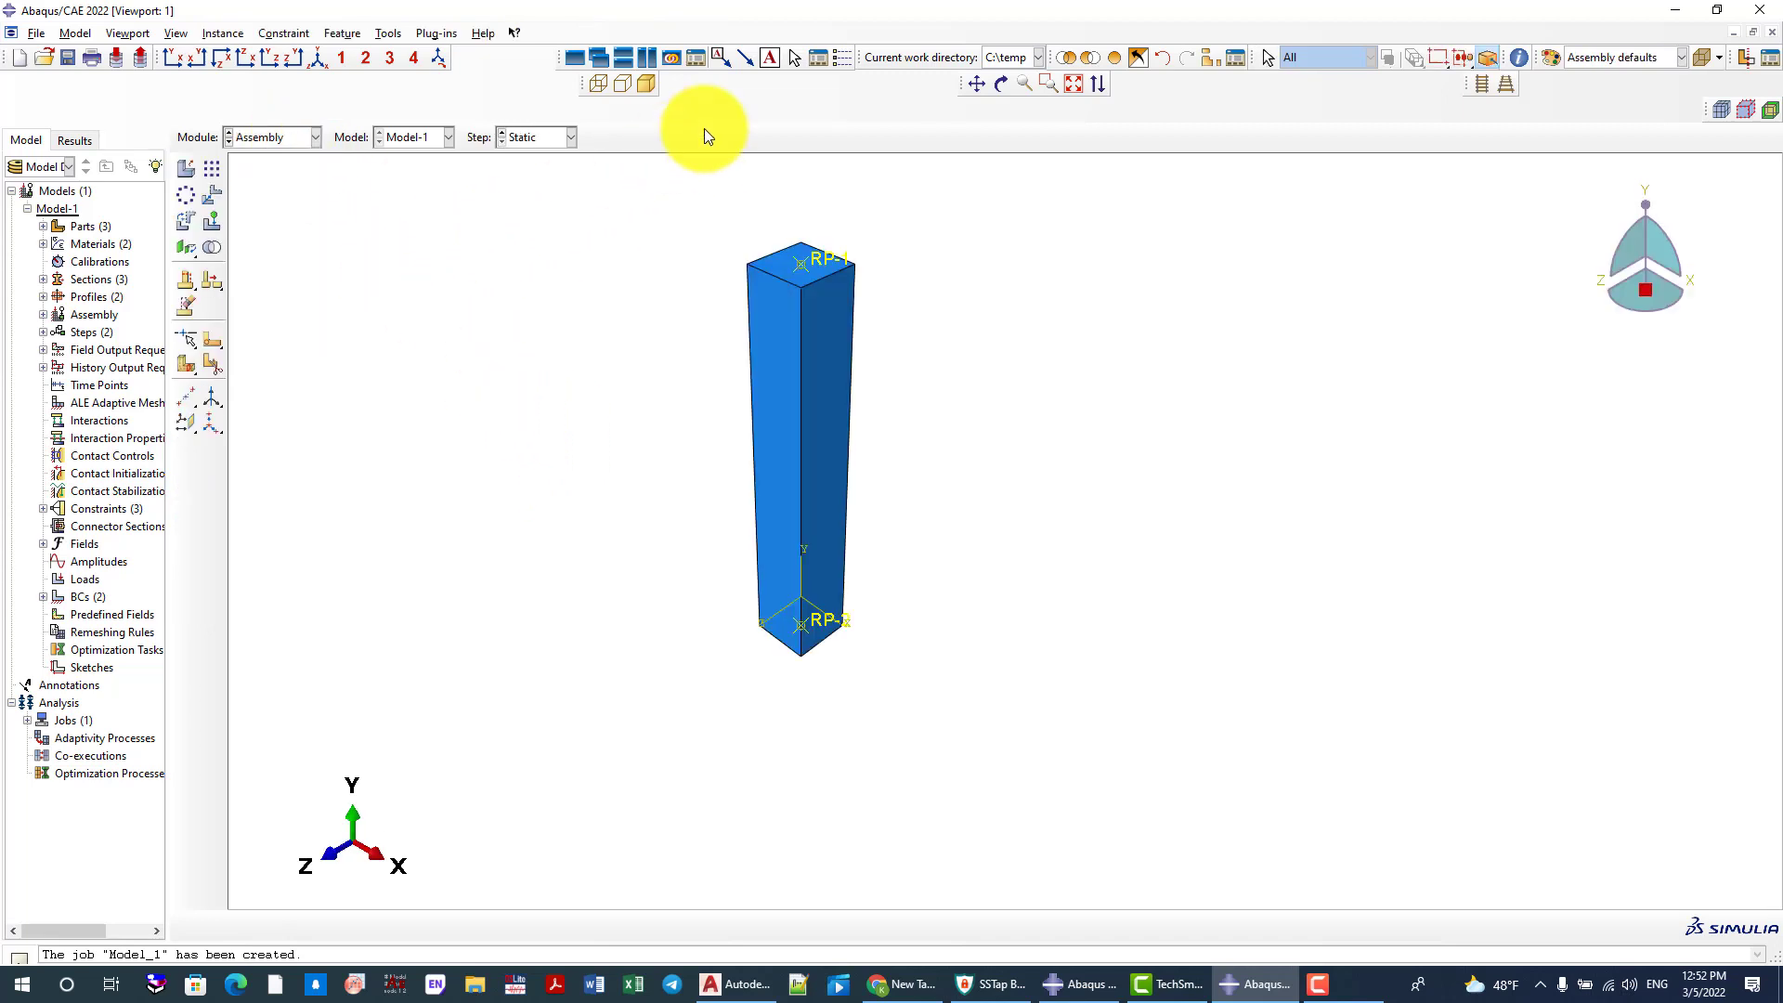
click(597, 84)
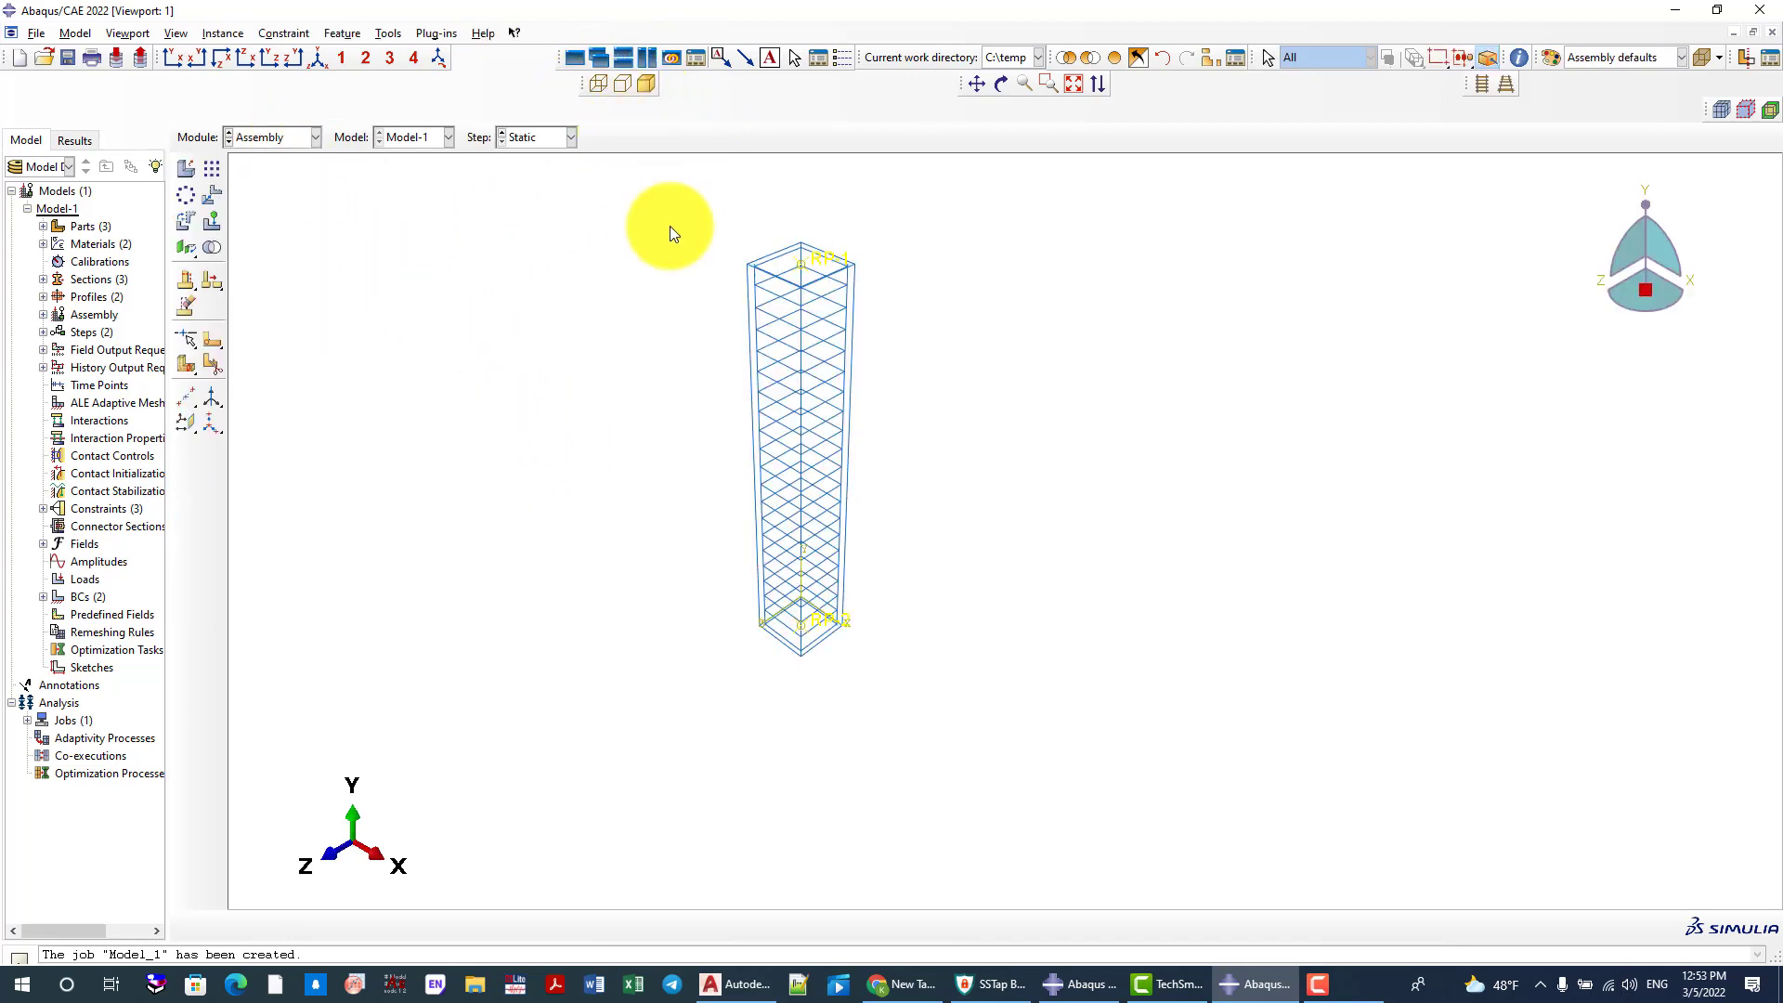
Turn on beam profile rendering in the assembly display options and inspect the reinforcement cage
click(176, 33)
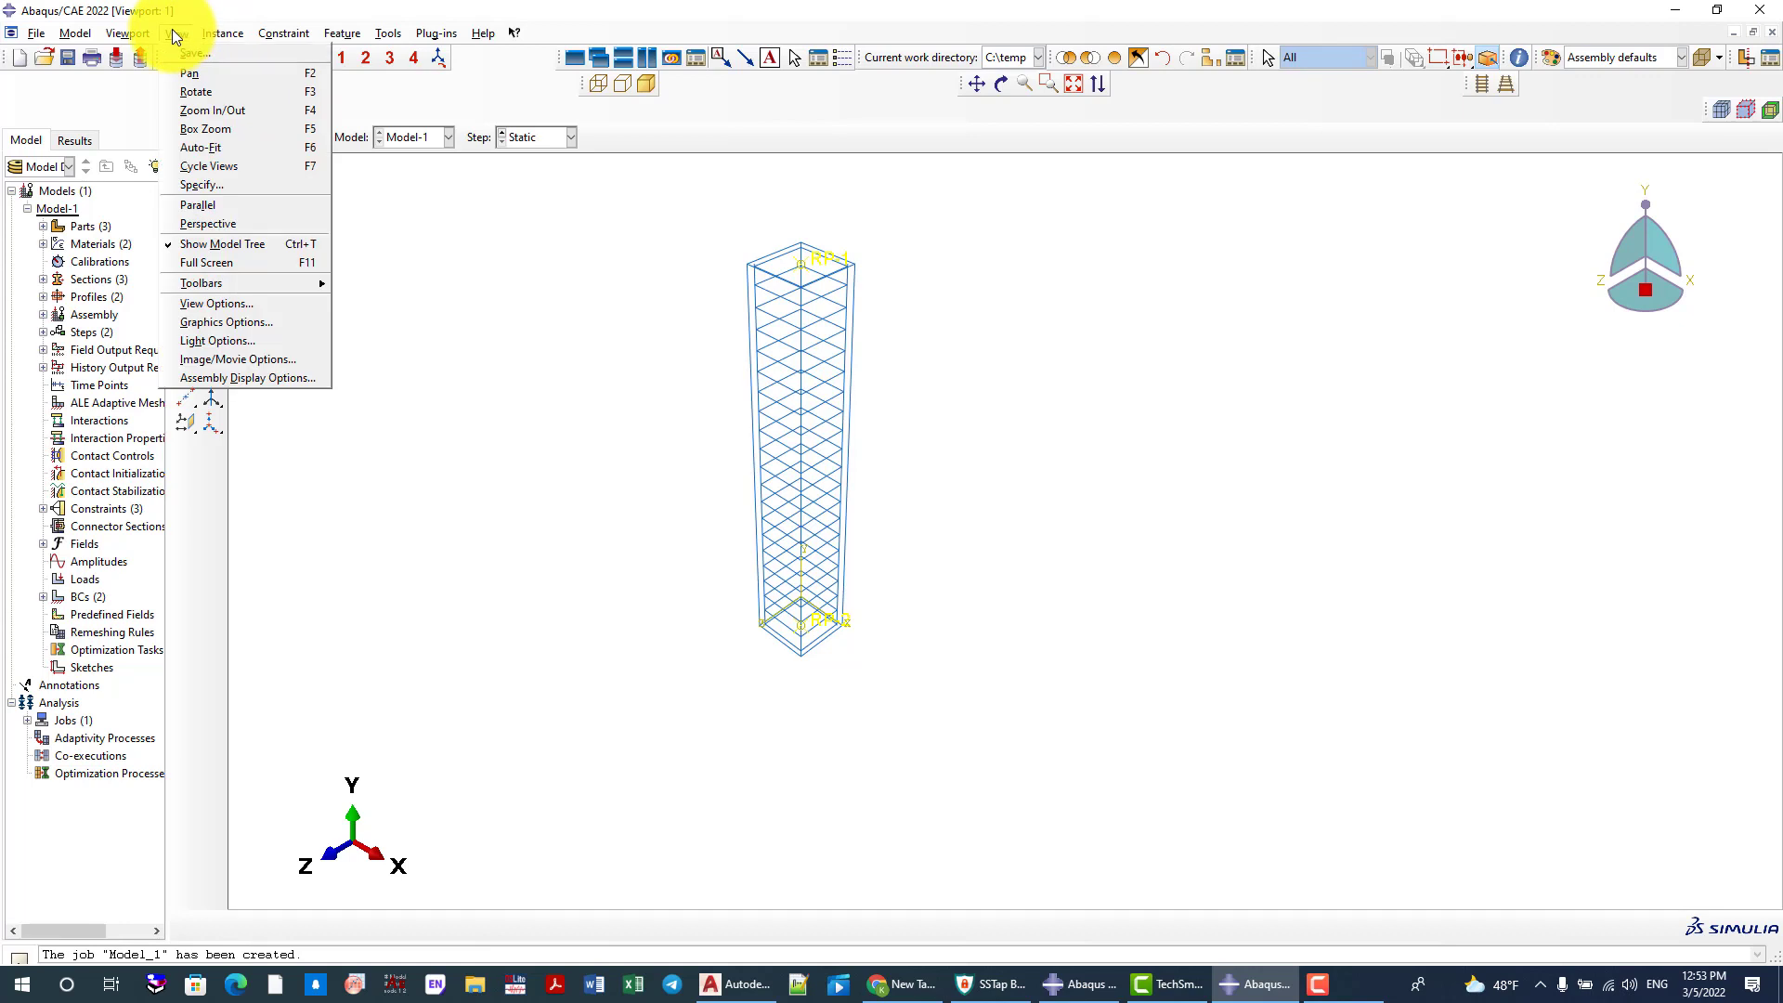
click(236, 377)
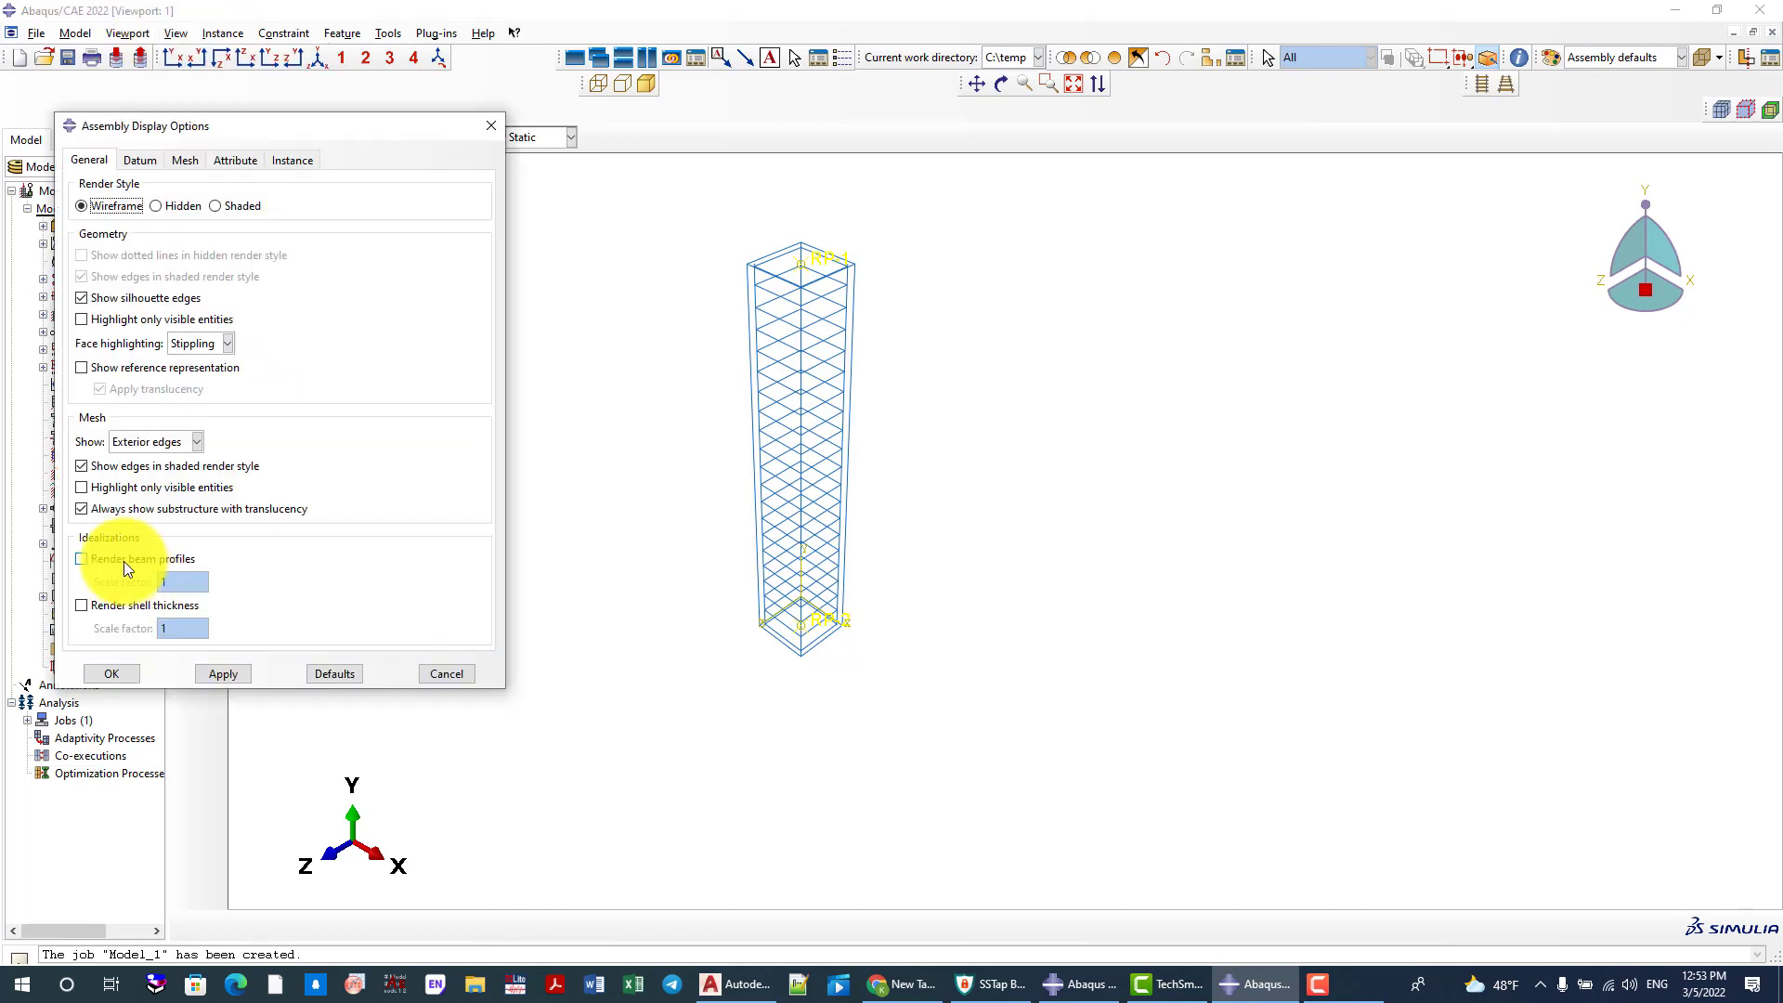
click(124, 561)
click(225, 676)
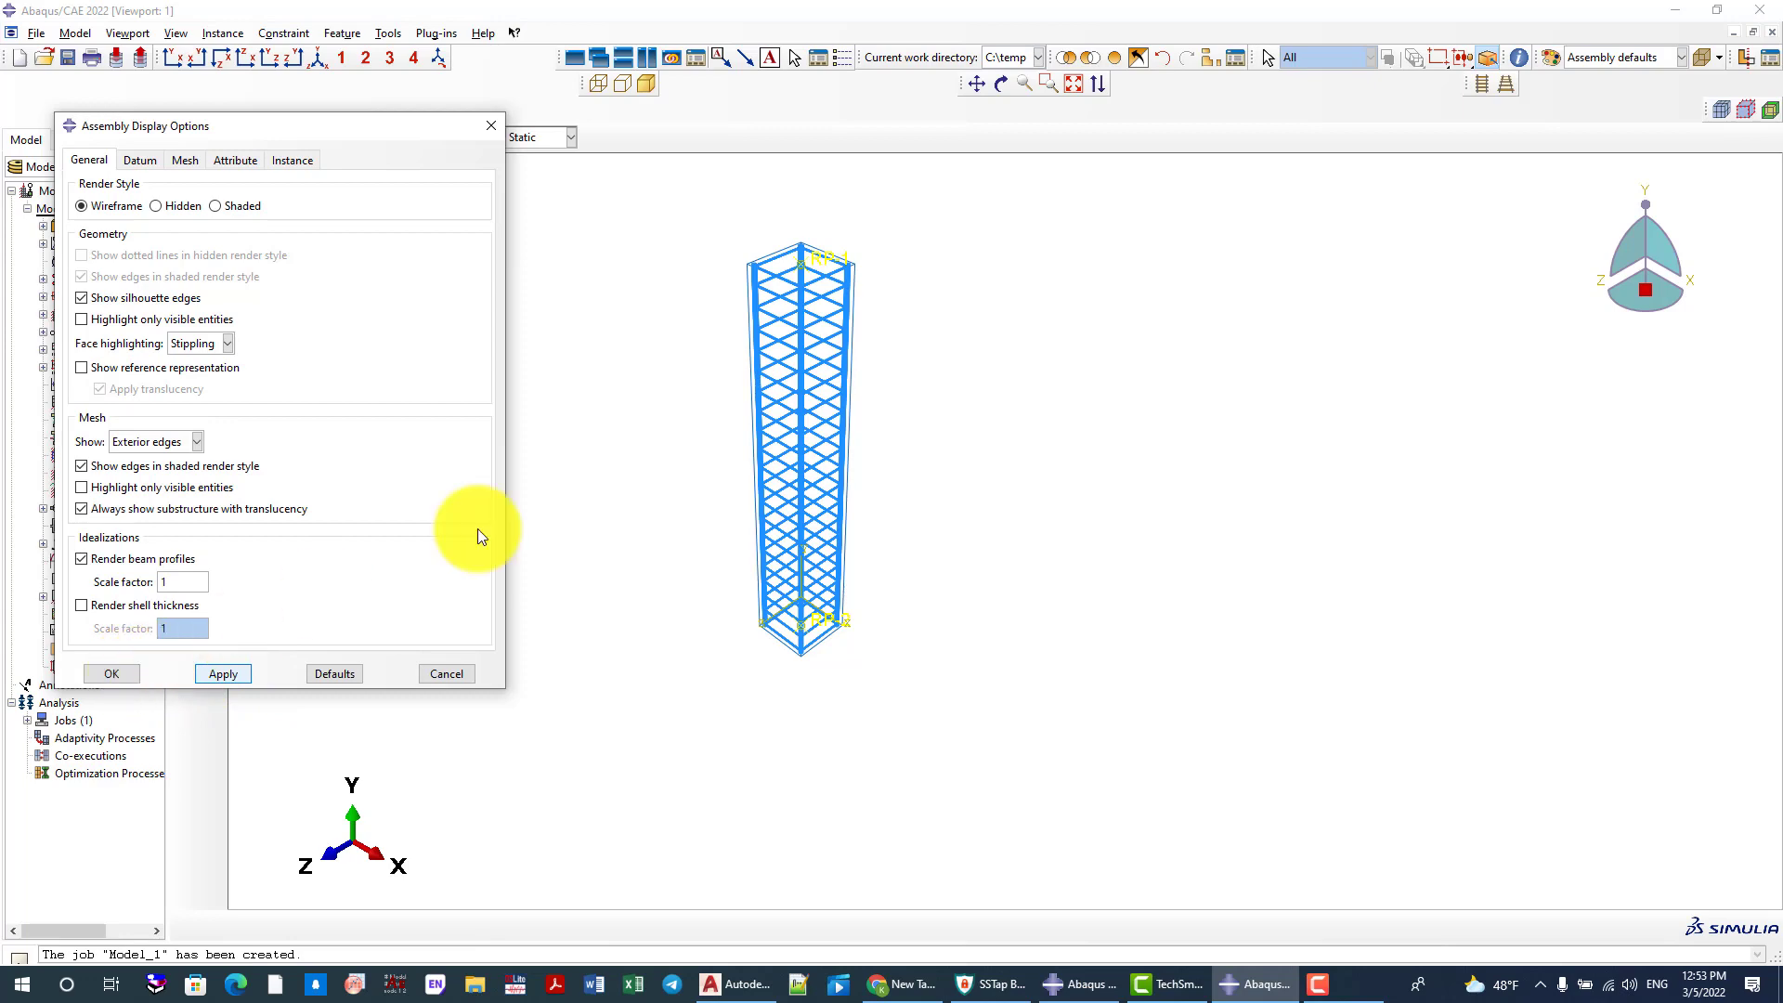
click(111, 673)
scroll(876, 477, up, 5)
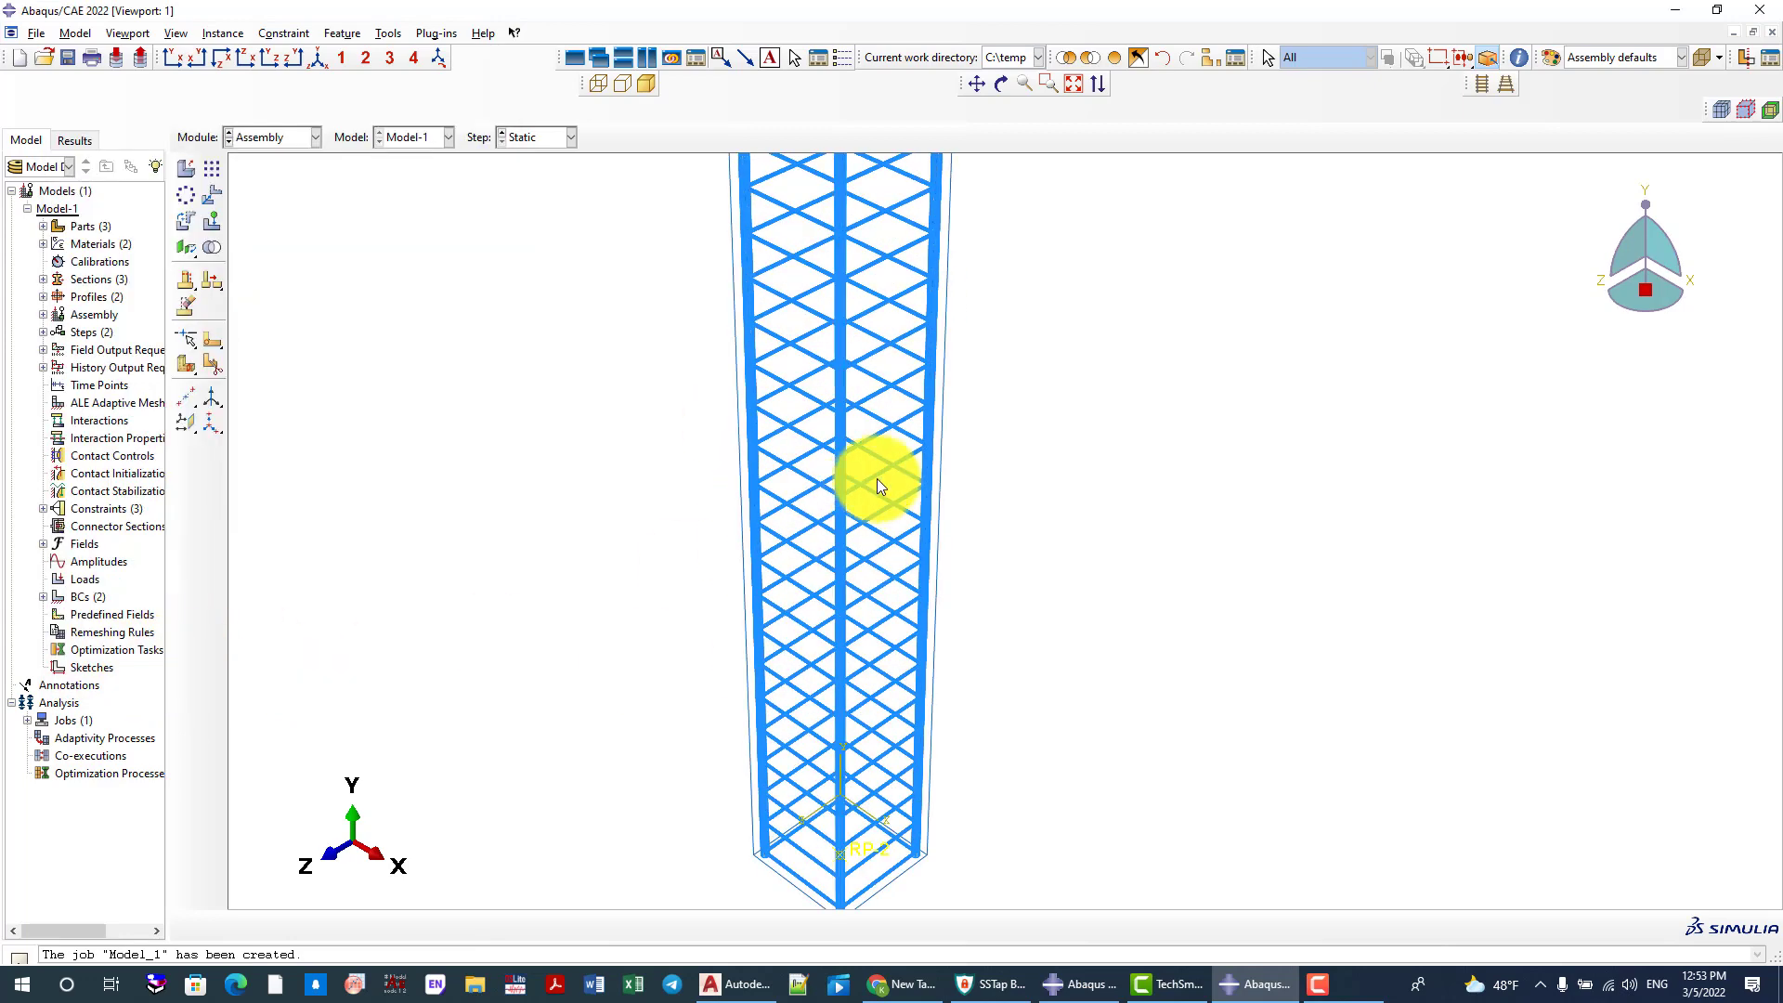
scroll(789, 427, down, 5)
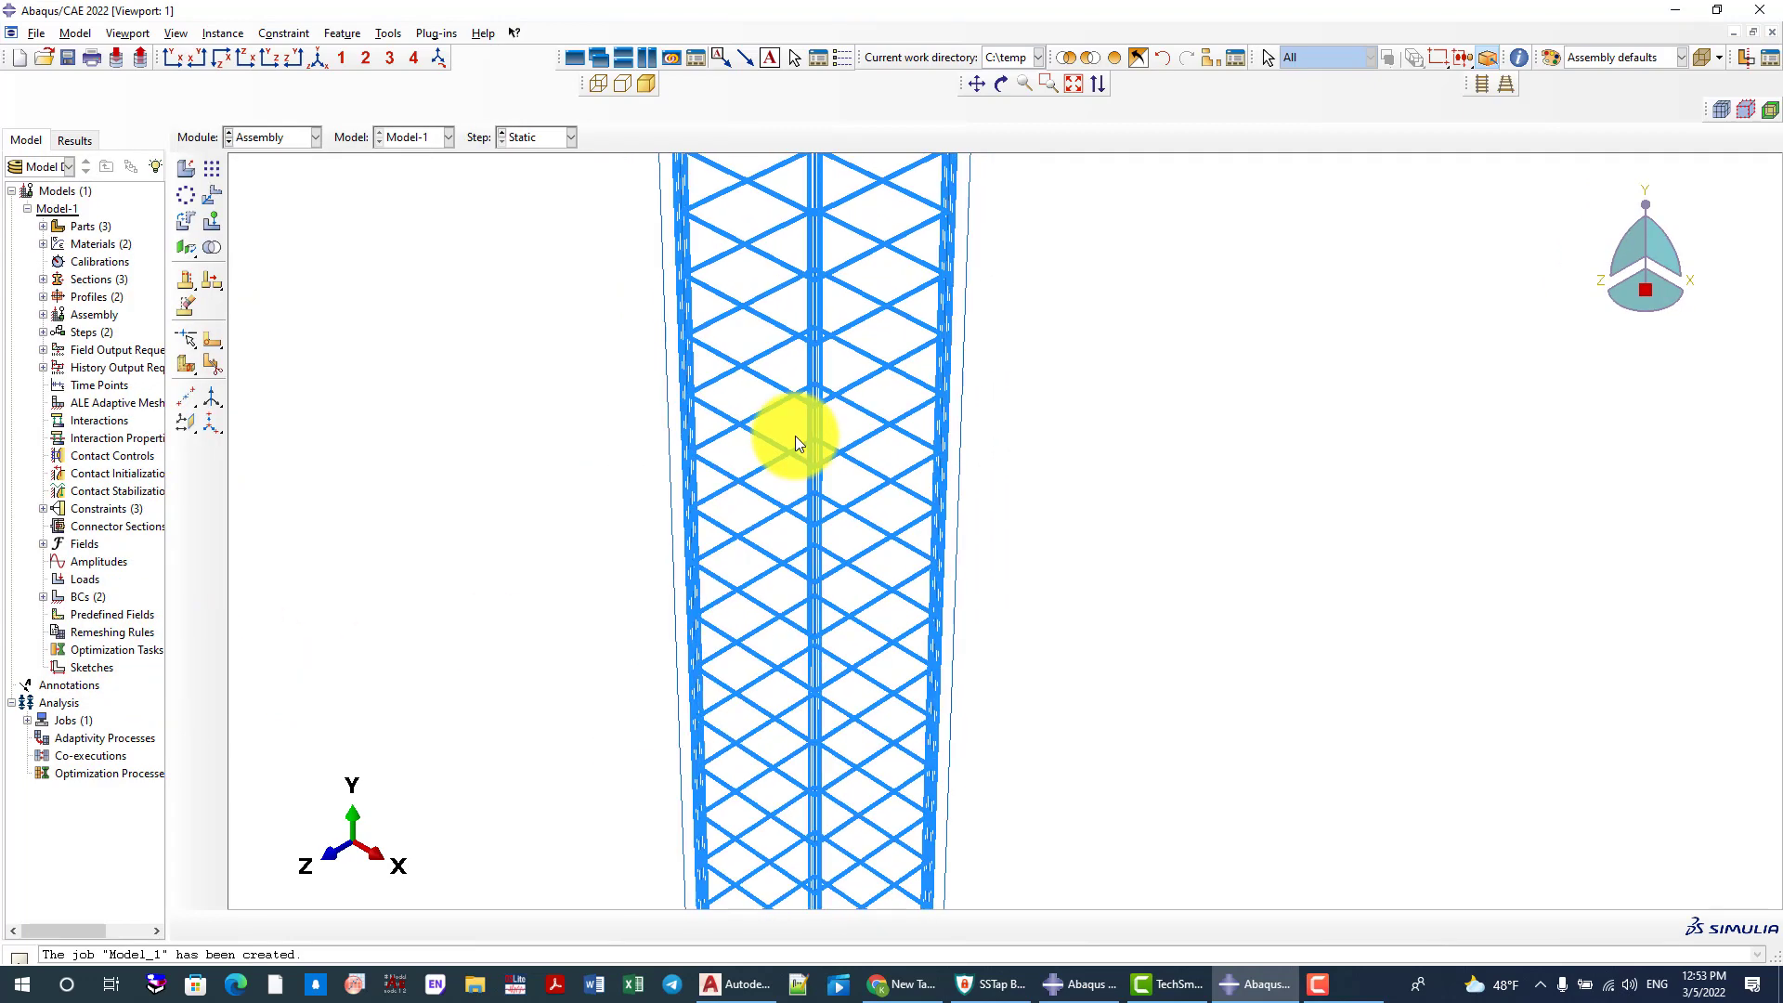
Return to the Job module and submit the Model_1 job for analysis
click(272, 146)
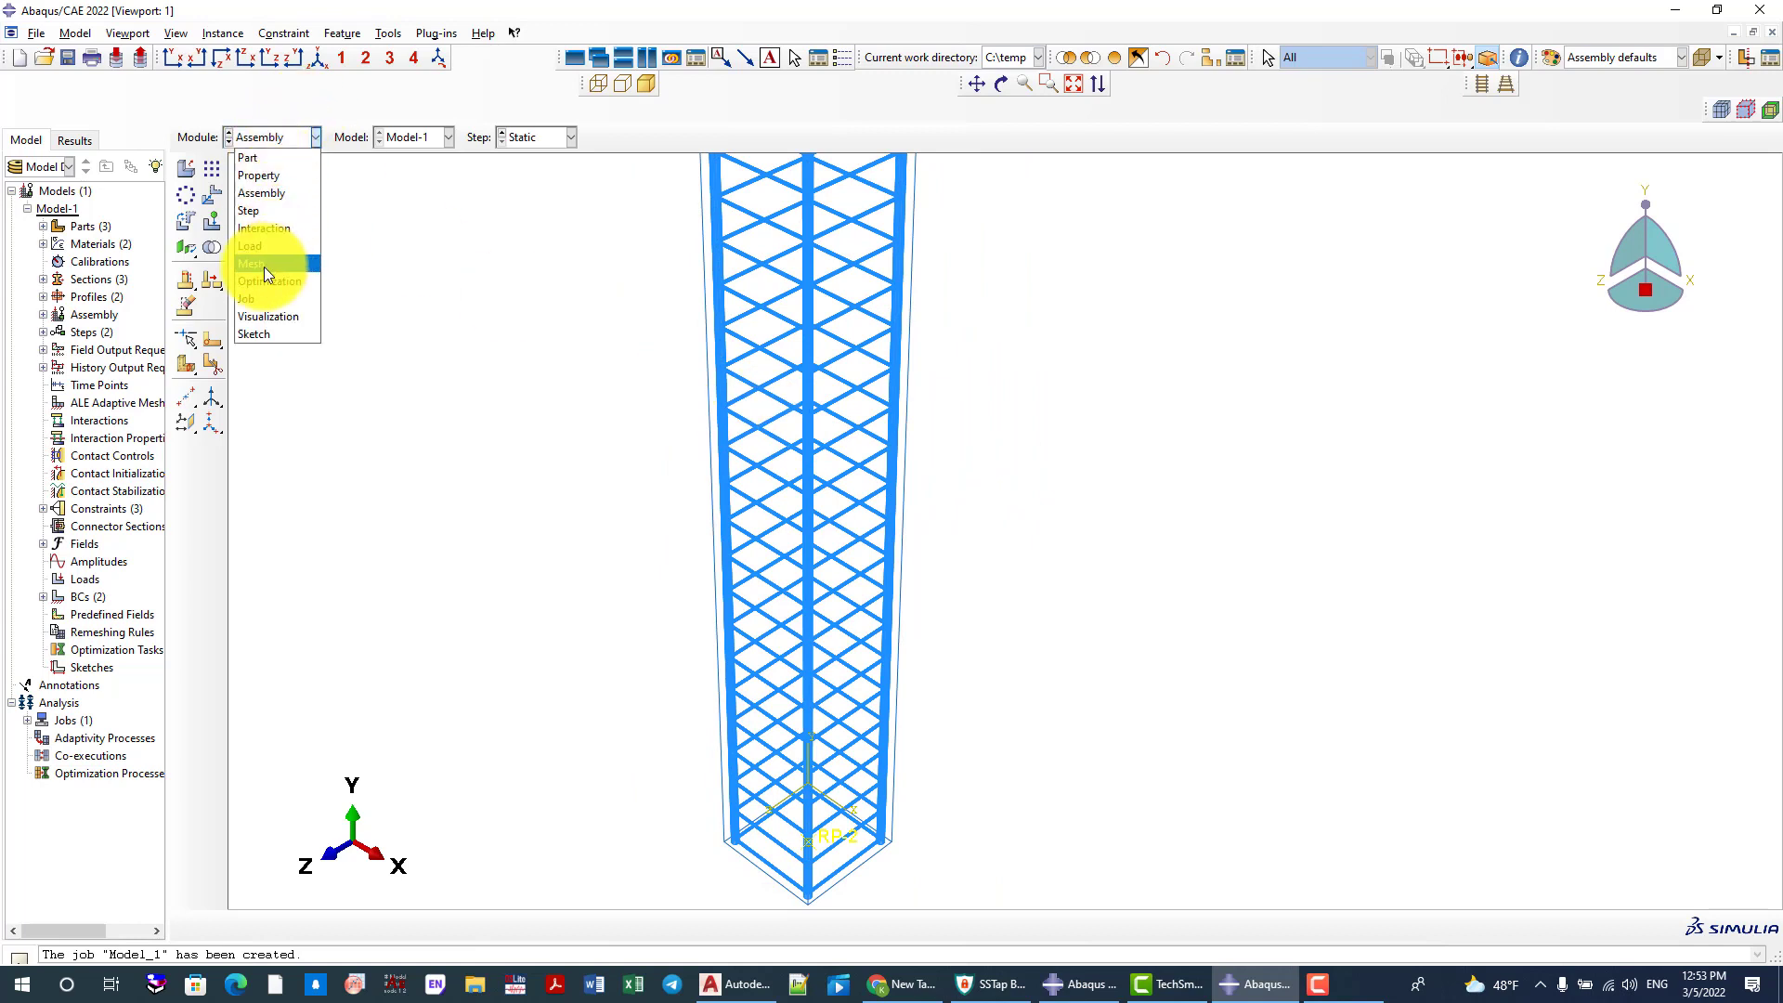
click(264, 300)
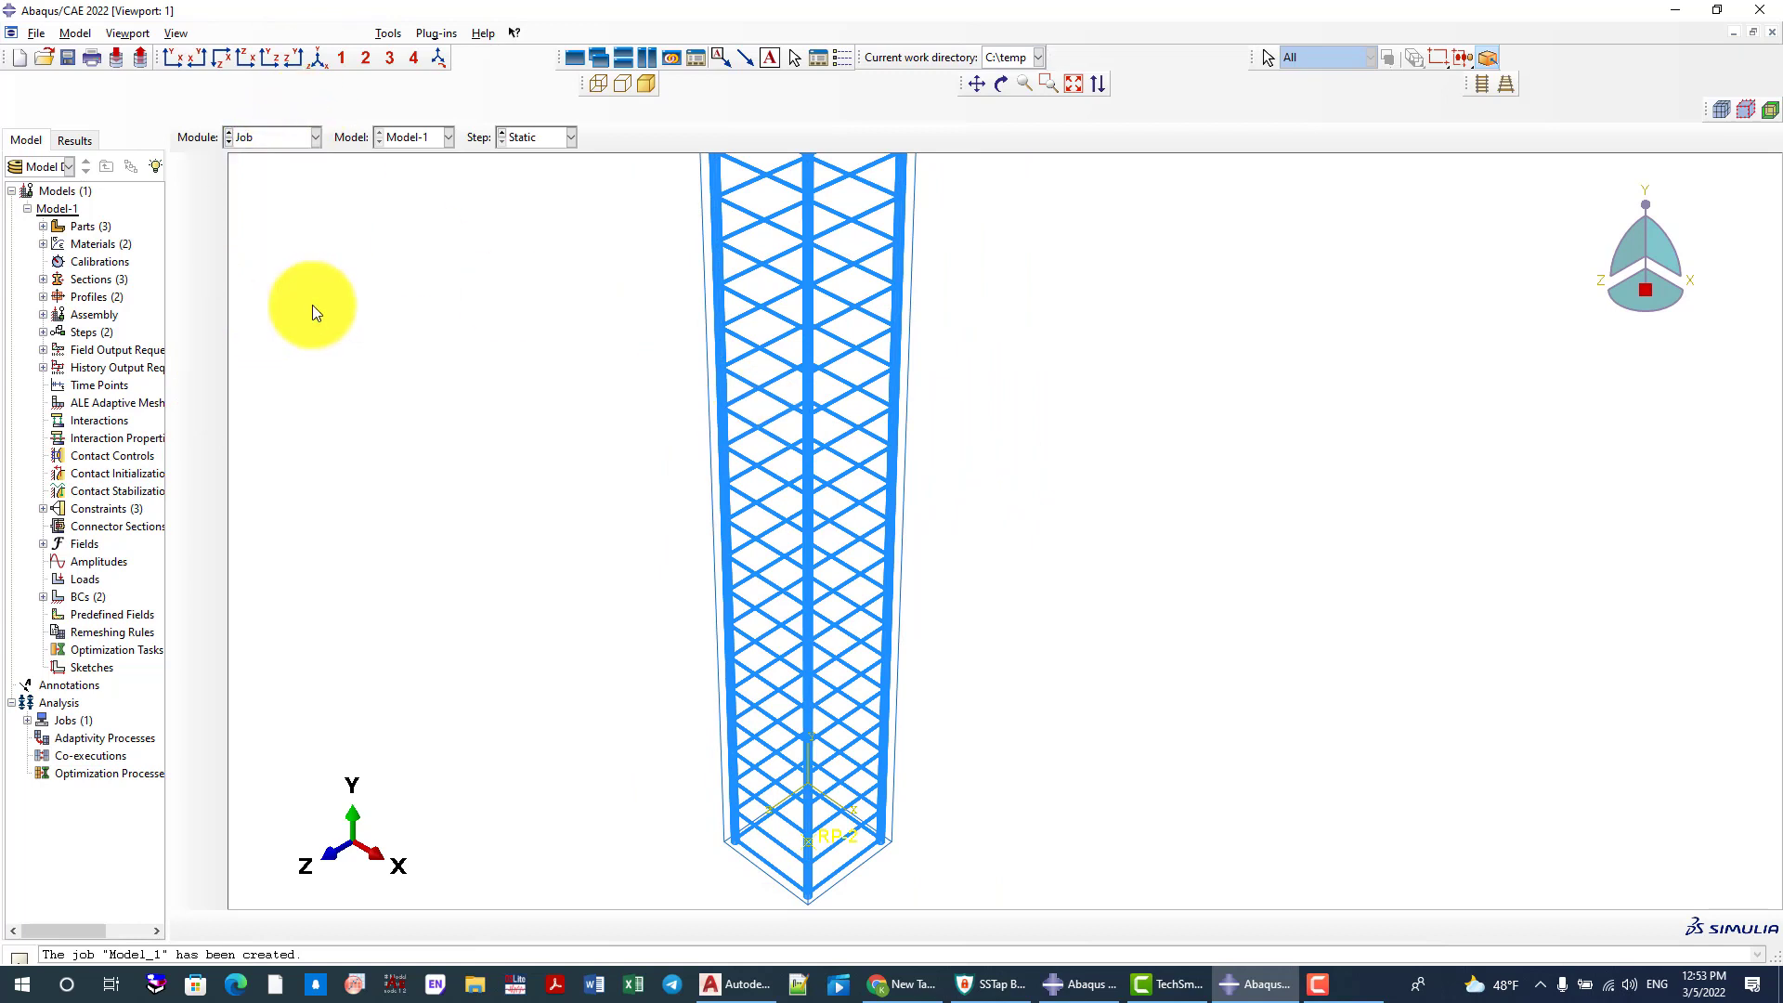
click(212, 169)
click(799, 367)
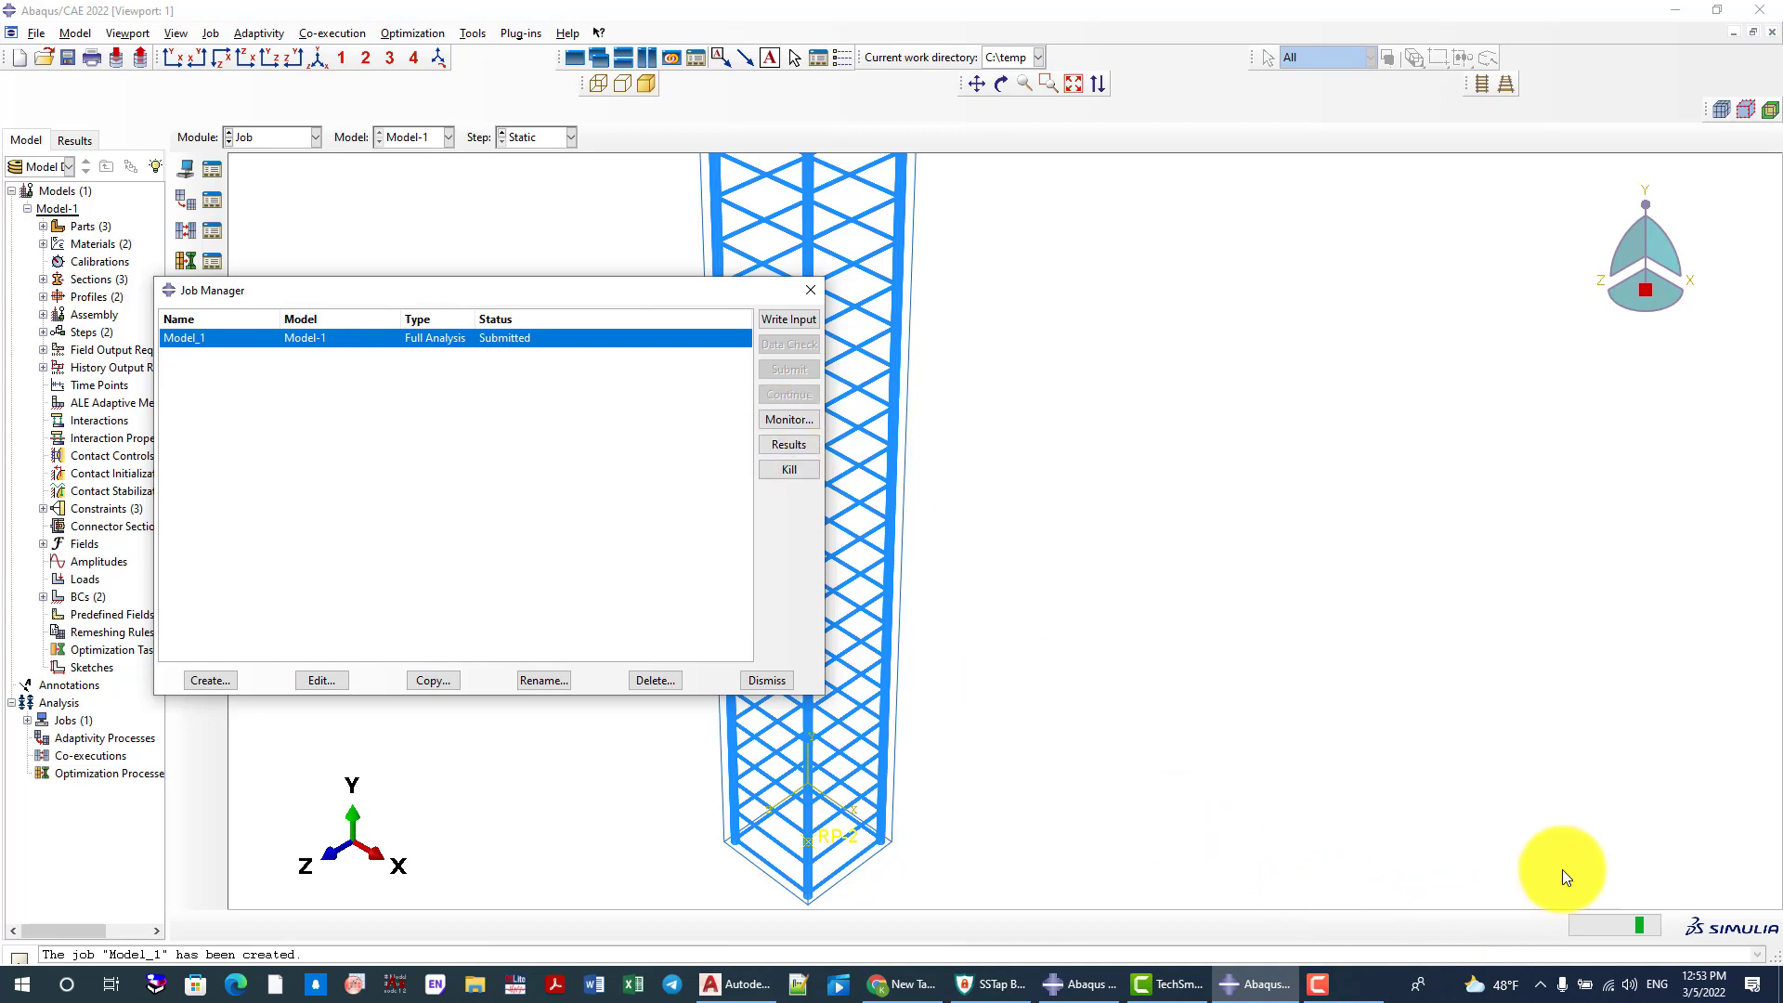
Monitor the Model_1 job in an enlarged monitor window until the analysis finishes, closing the monitor at the end
click(791, 421)
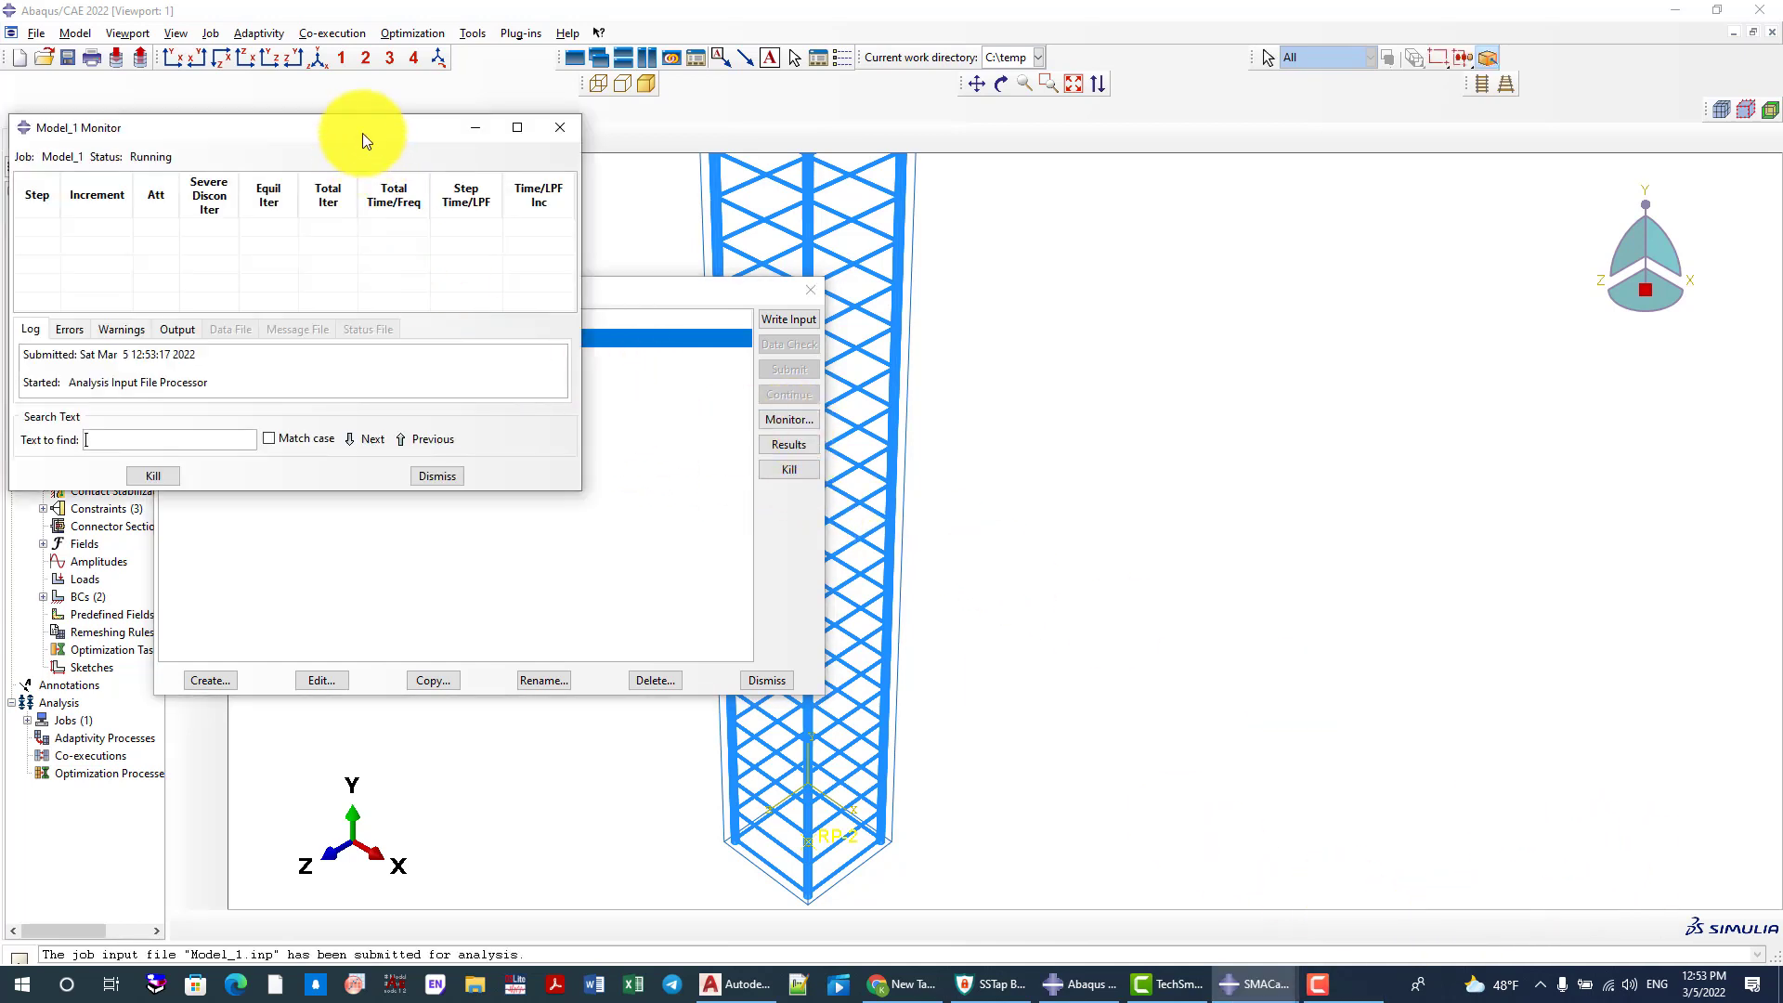
drag(363, 132, 578, 177)
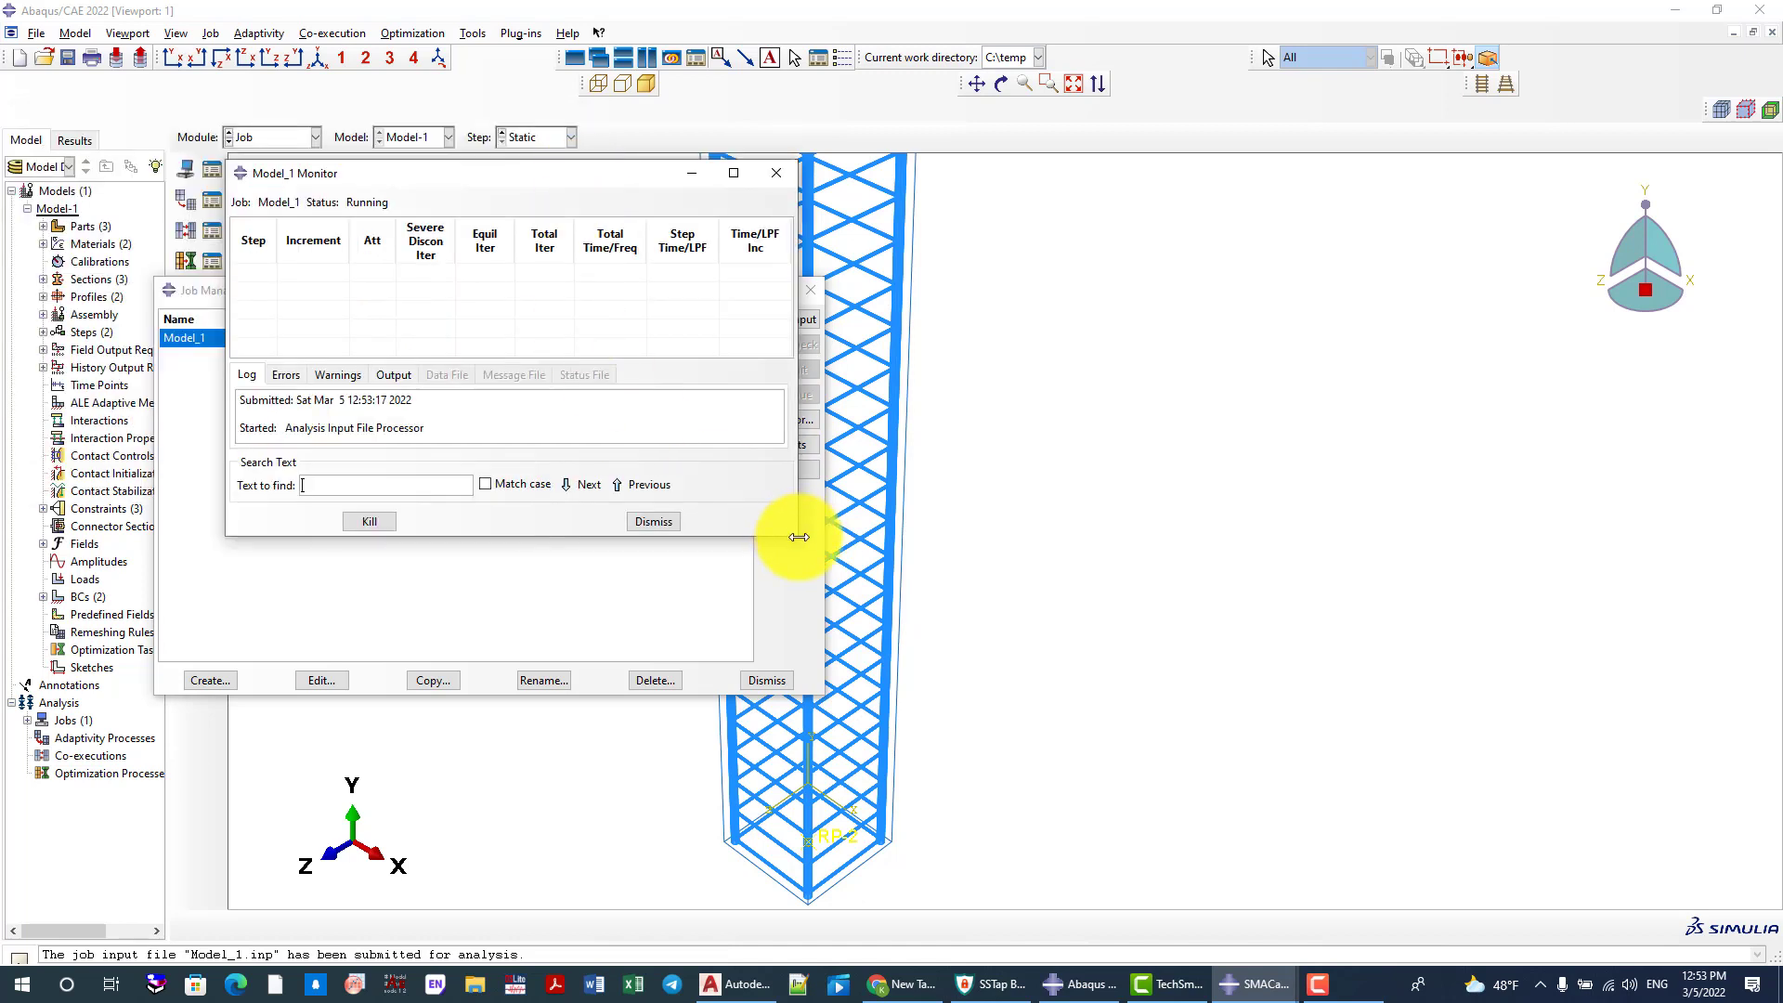
drag(799, 536, 834, 598)
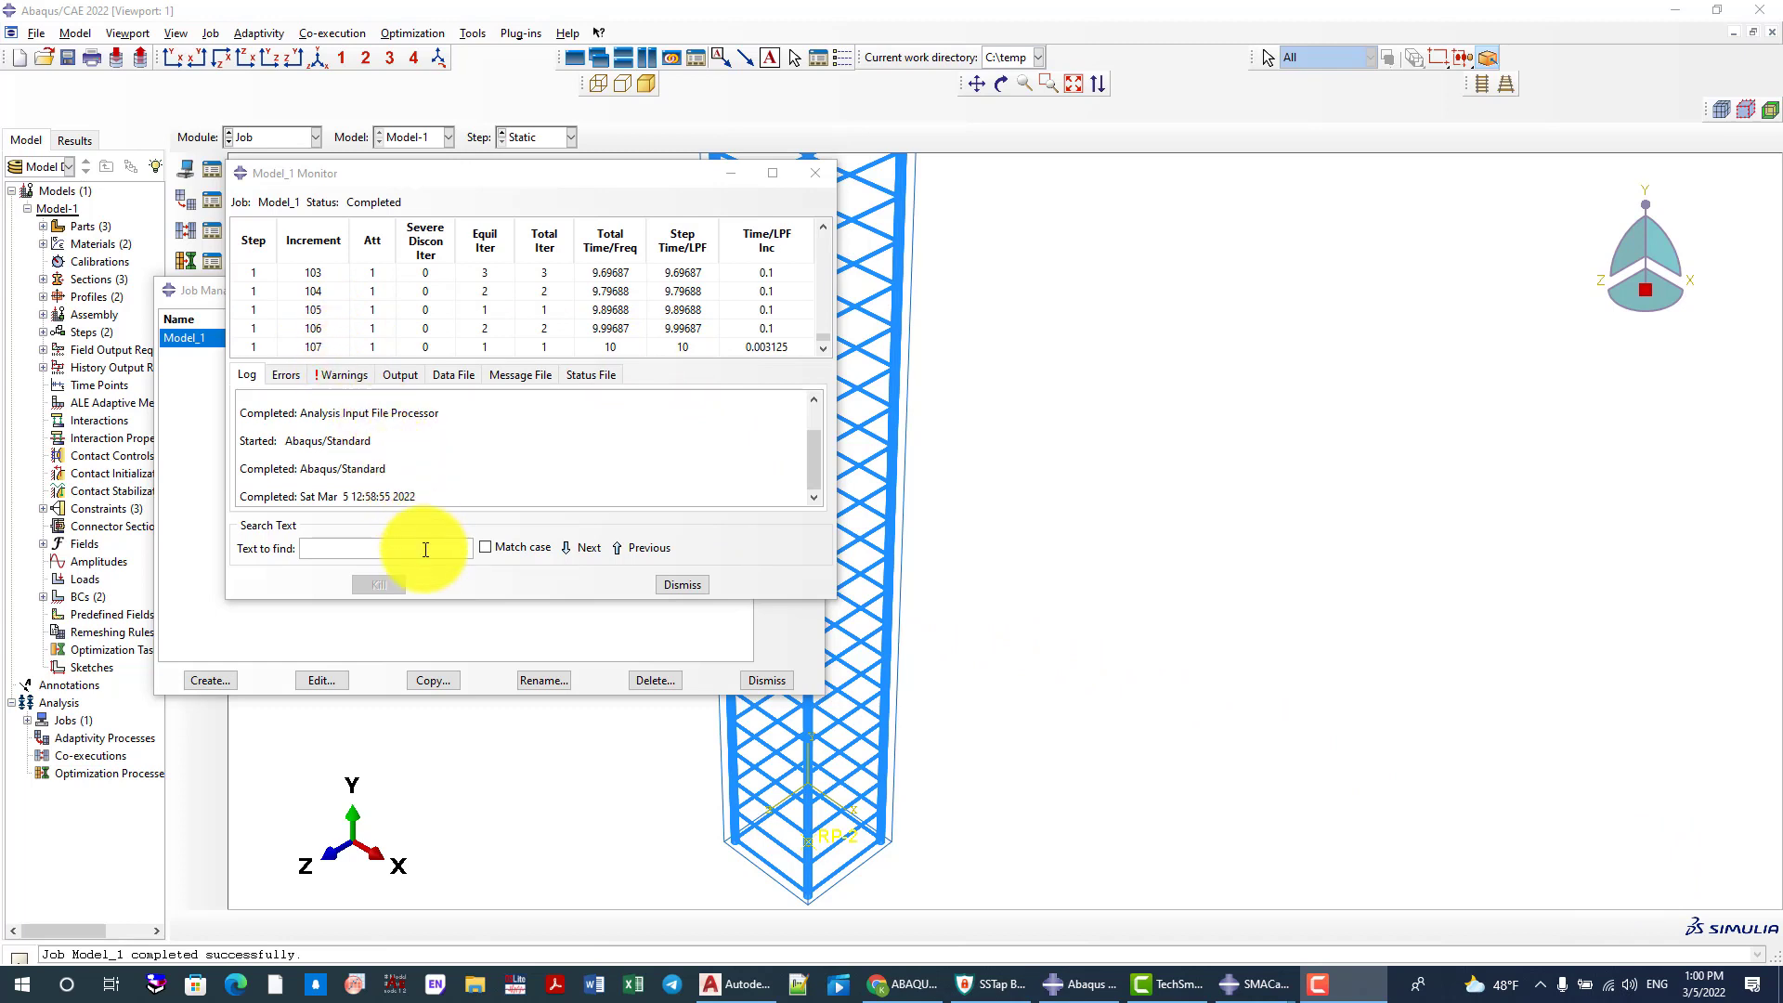
click(689, 587)
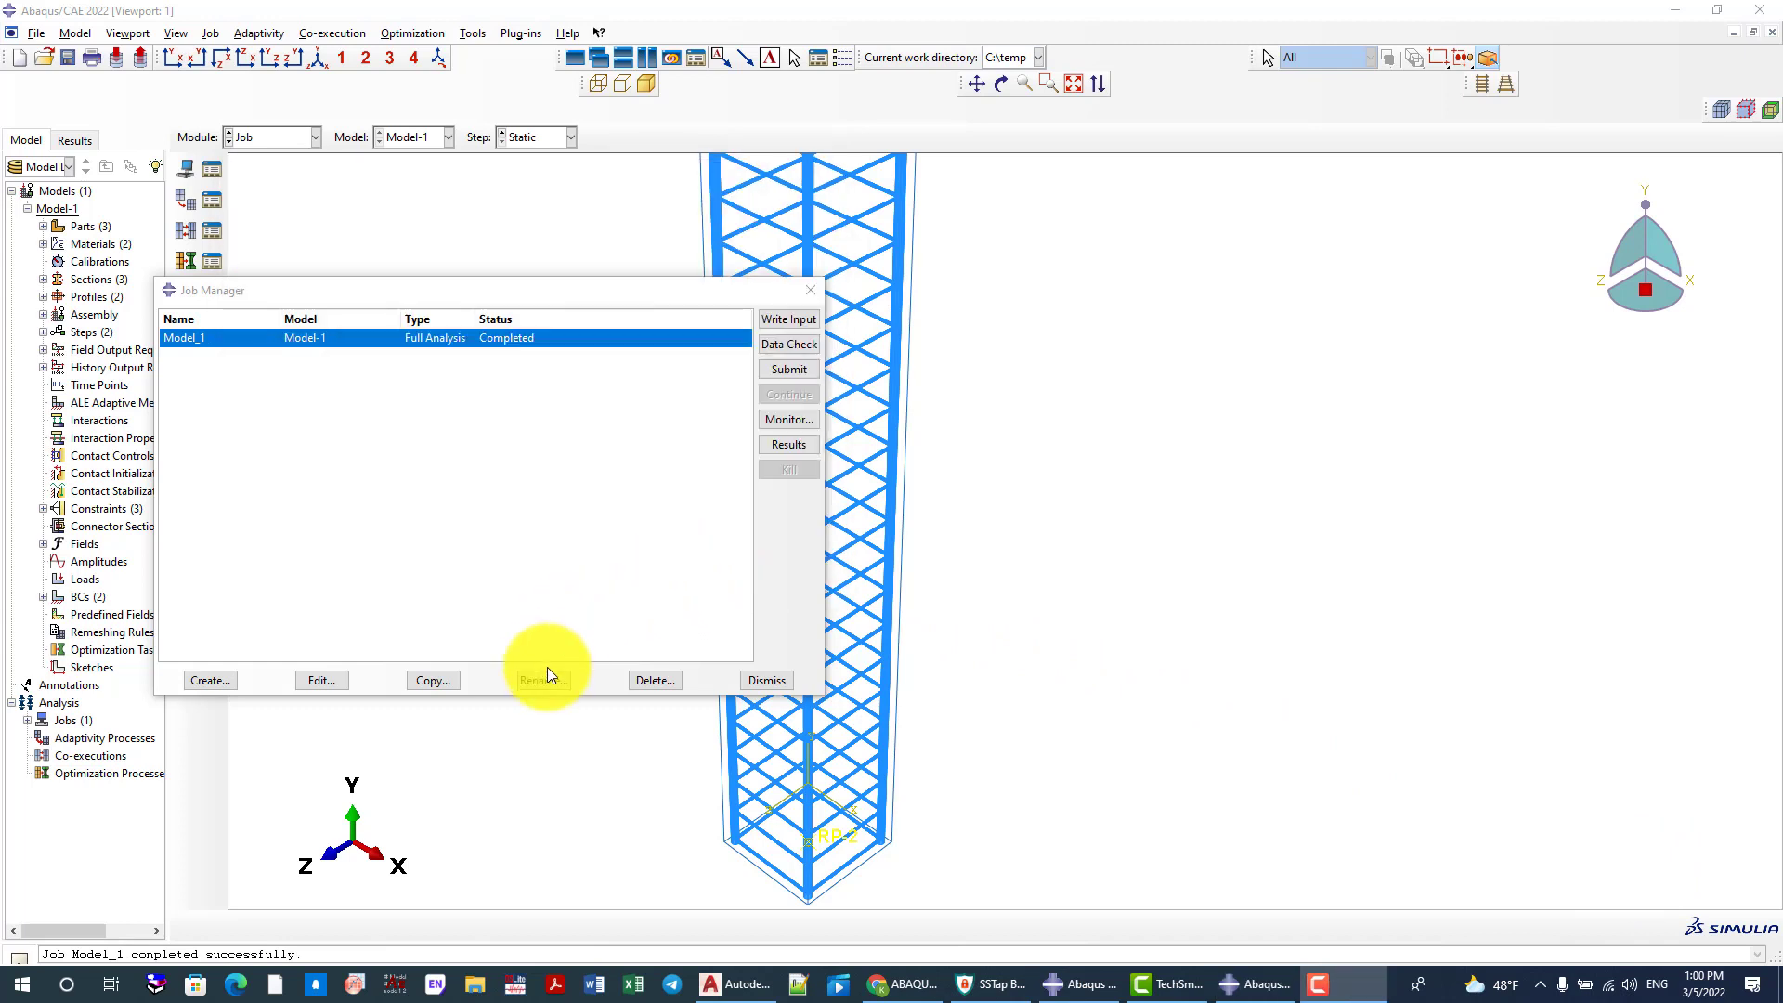
Open the Model_1 results and plot the Mises stress contours on the deformed column
click(789, 444)
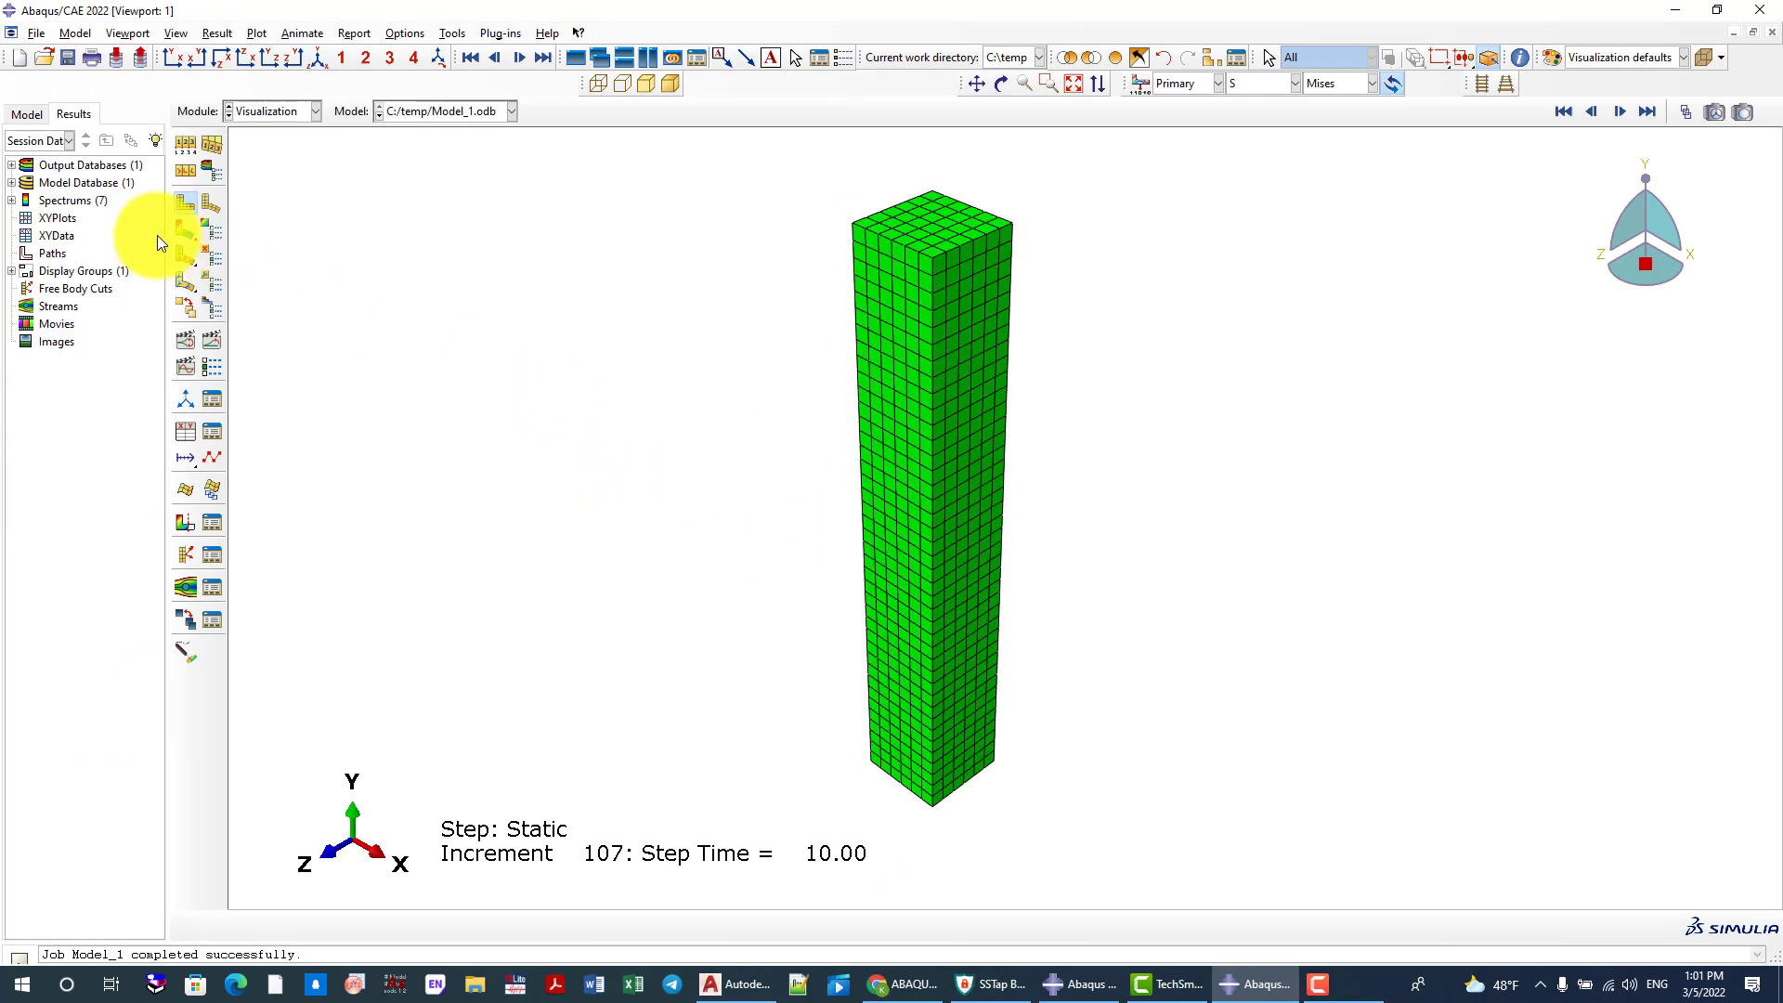
click(193, 233)
scroll(933, 627, down, 1)
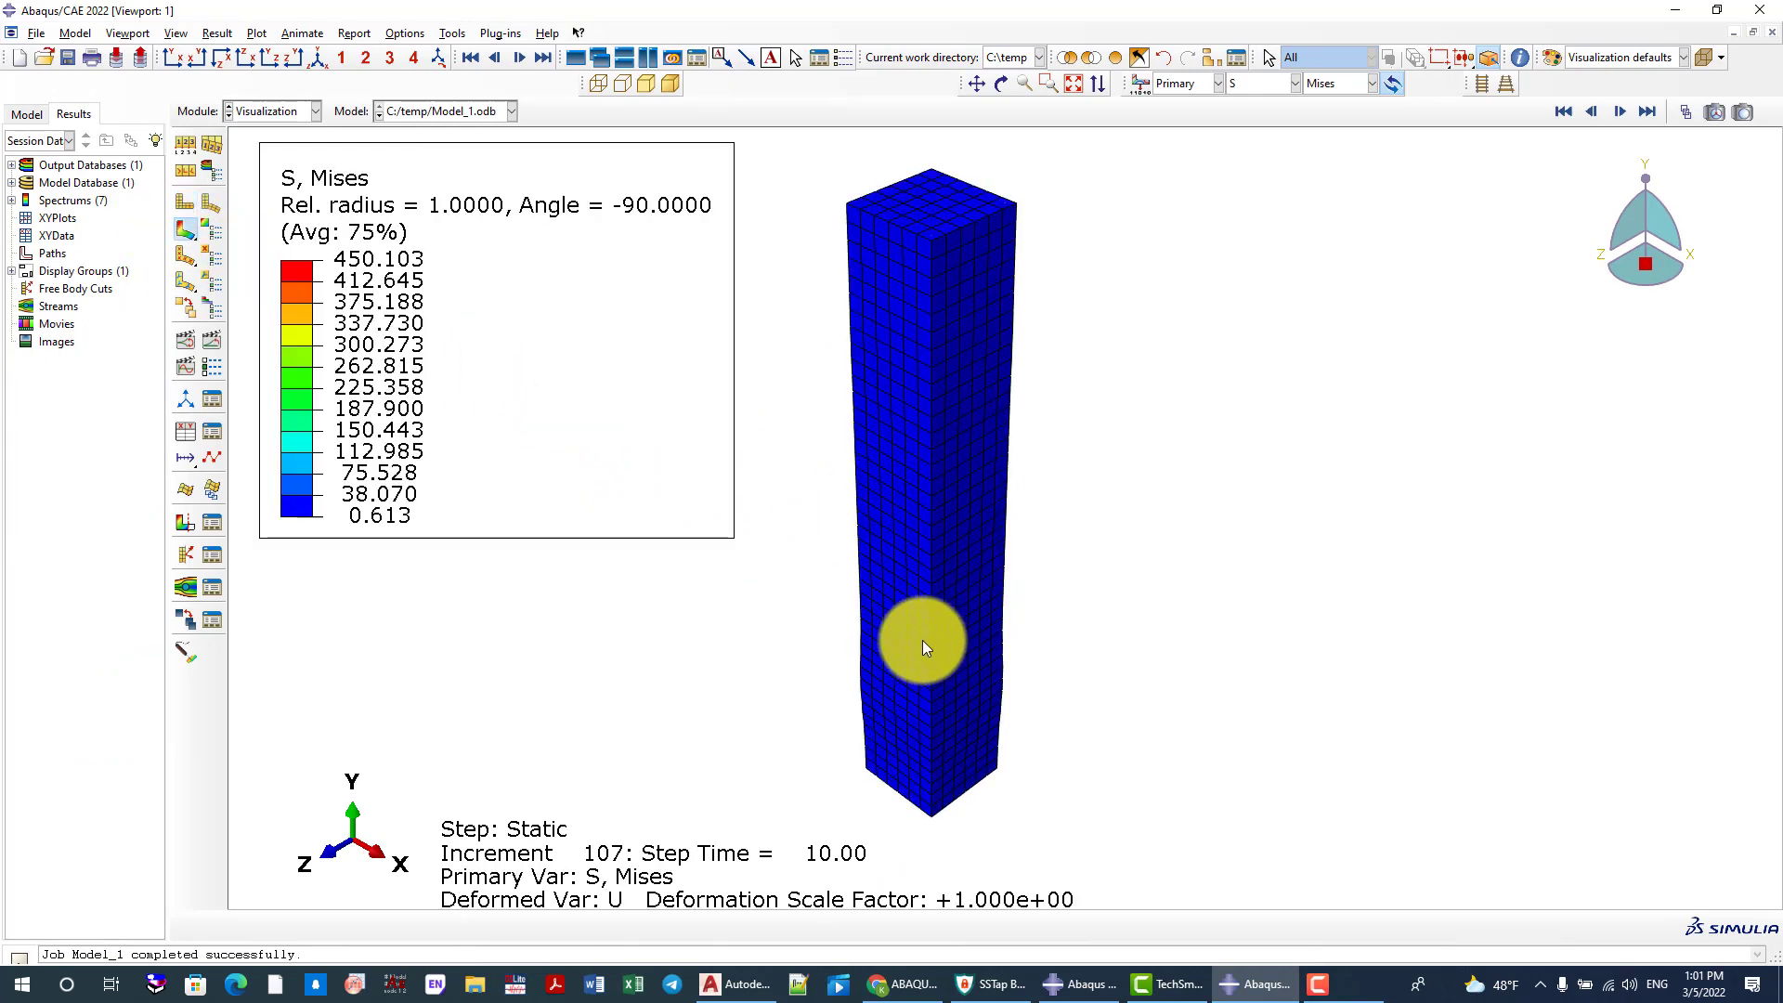
scroll(835, 387, up, 2)
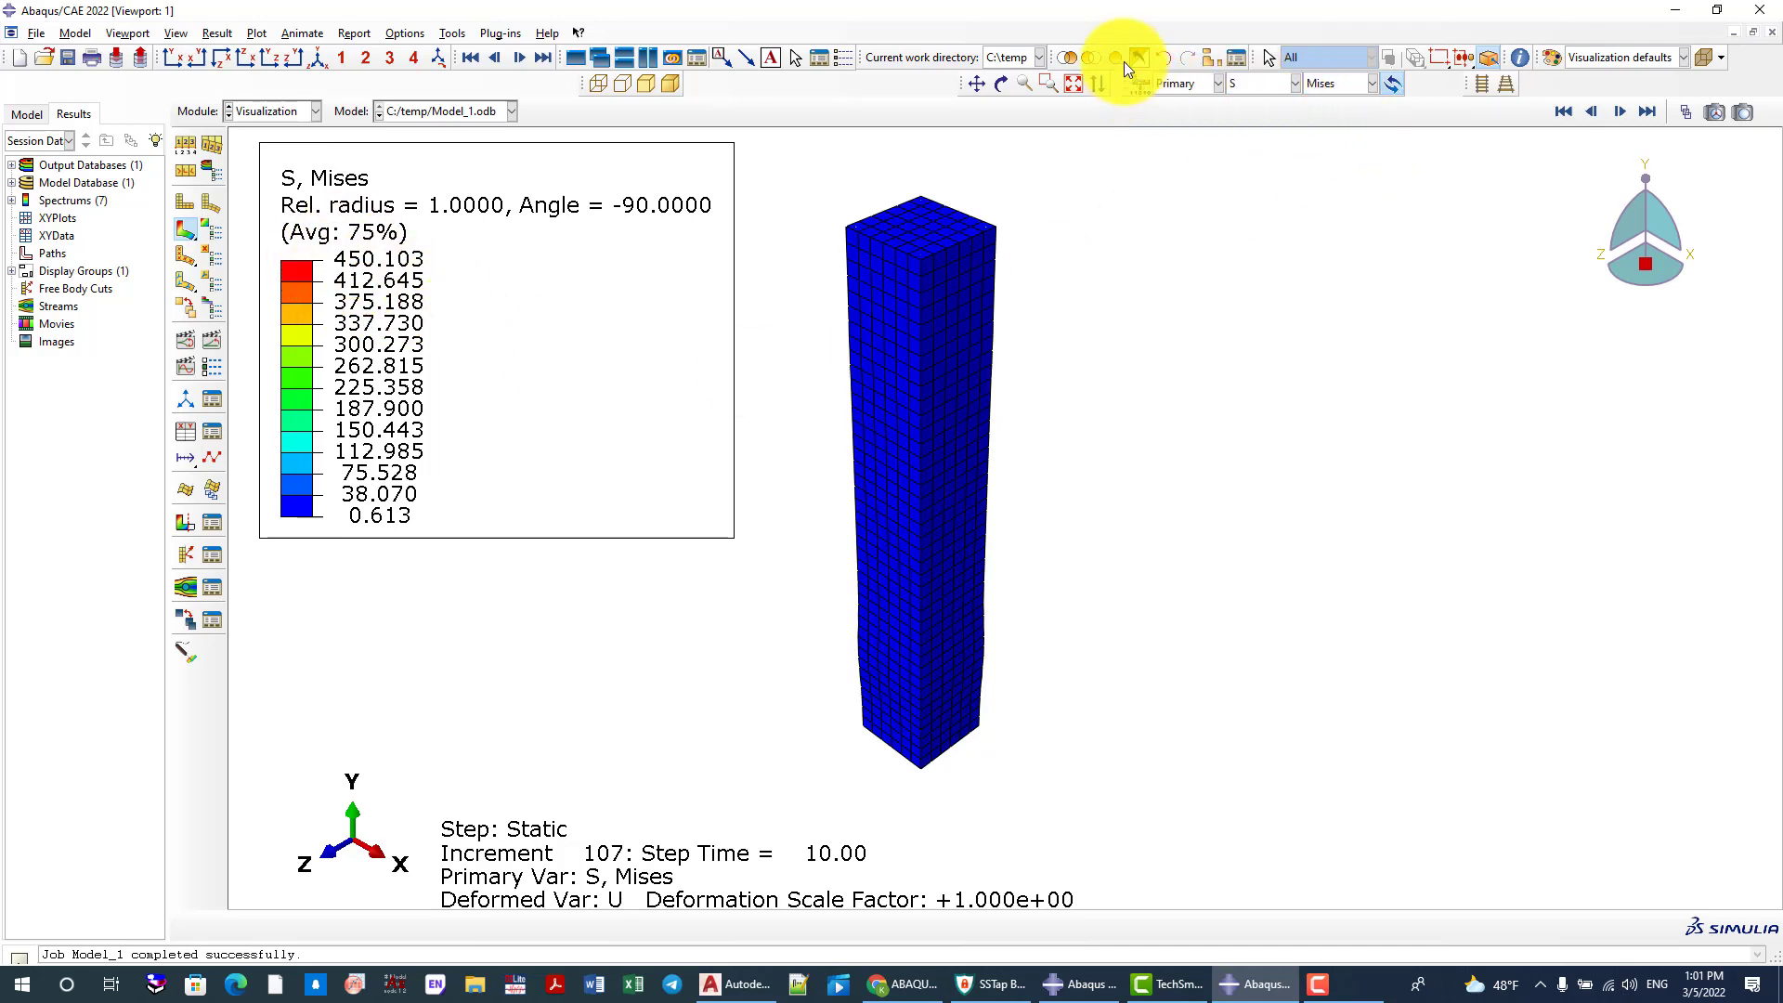
Show only the COULMN_30X30-1 part instance through a display group and inspect its Mises stress contours
click(1206, 58)
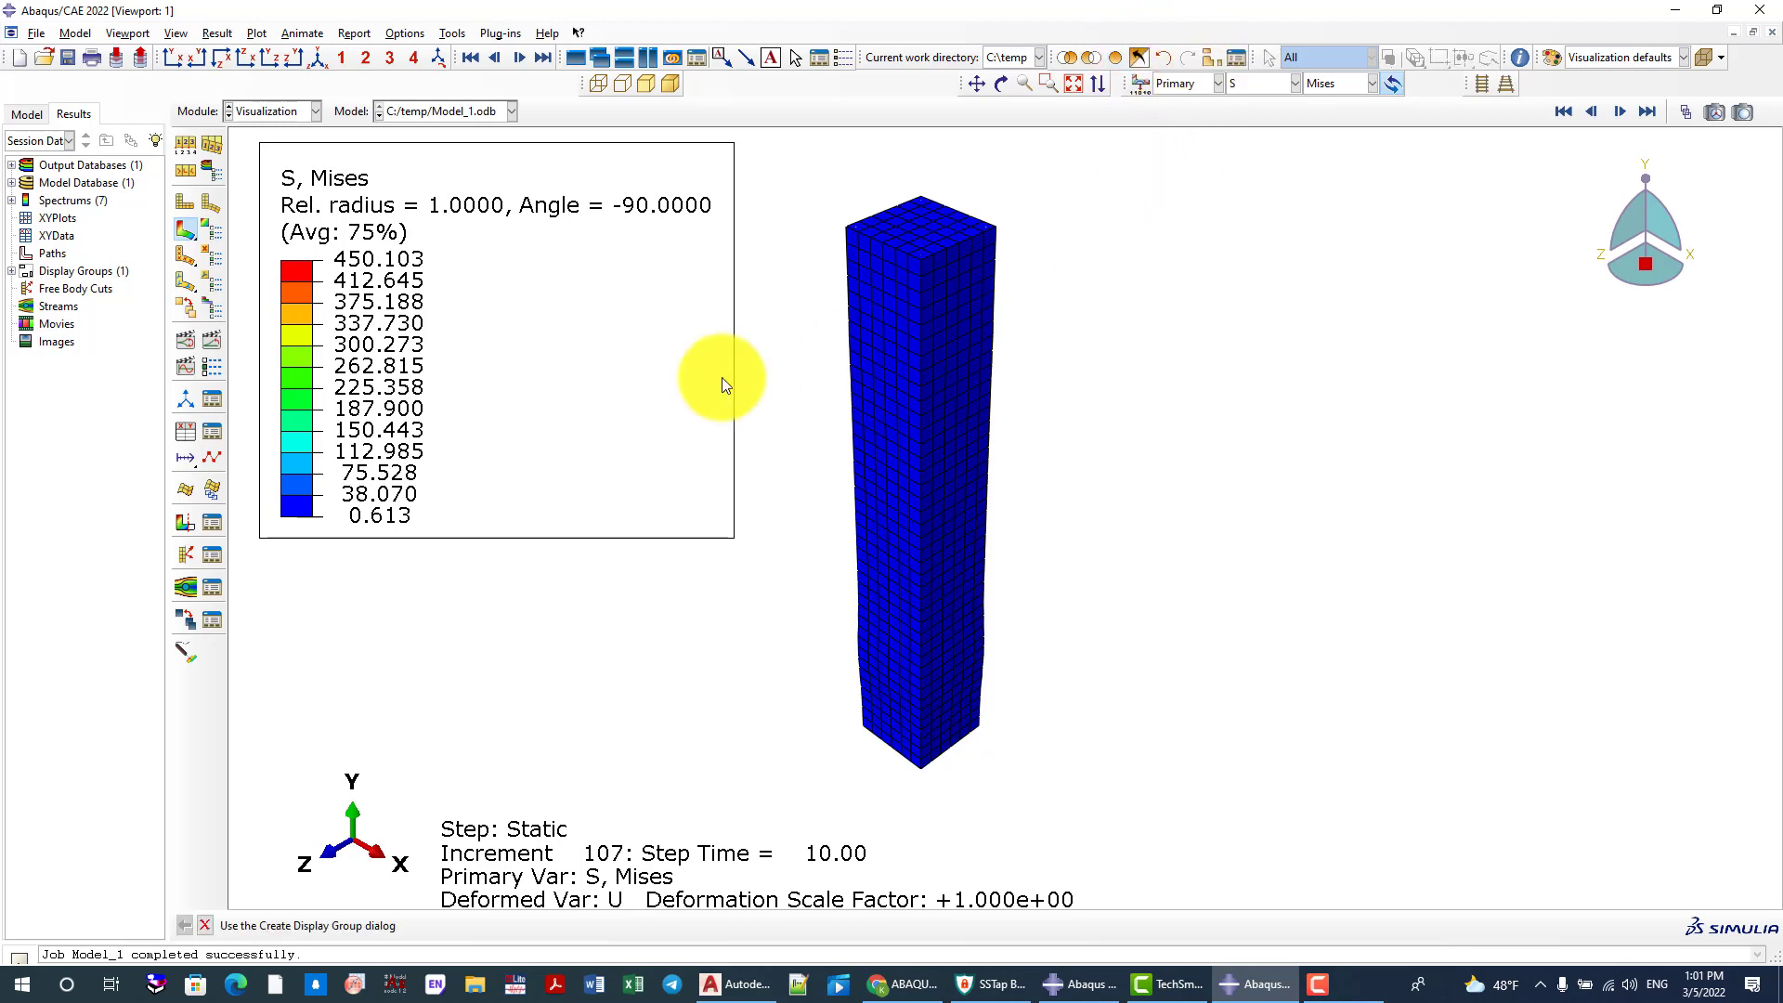
click(91, 232)
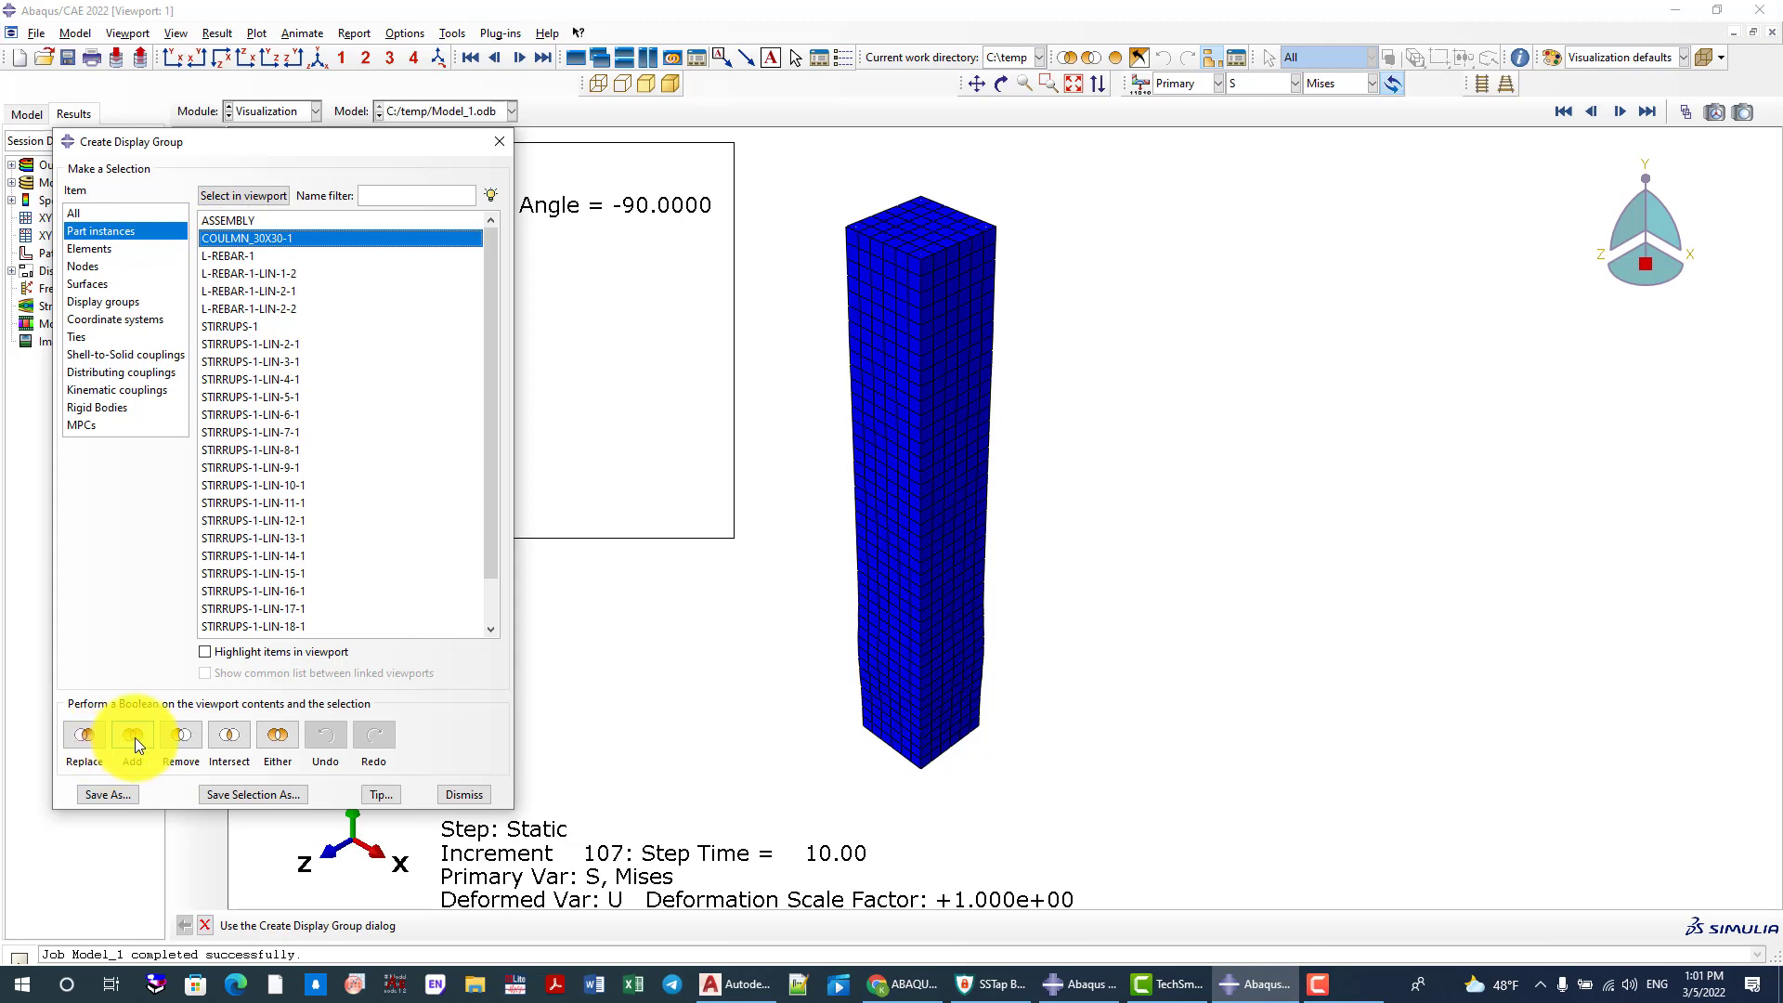
click(89, 739)
click(500, 141)
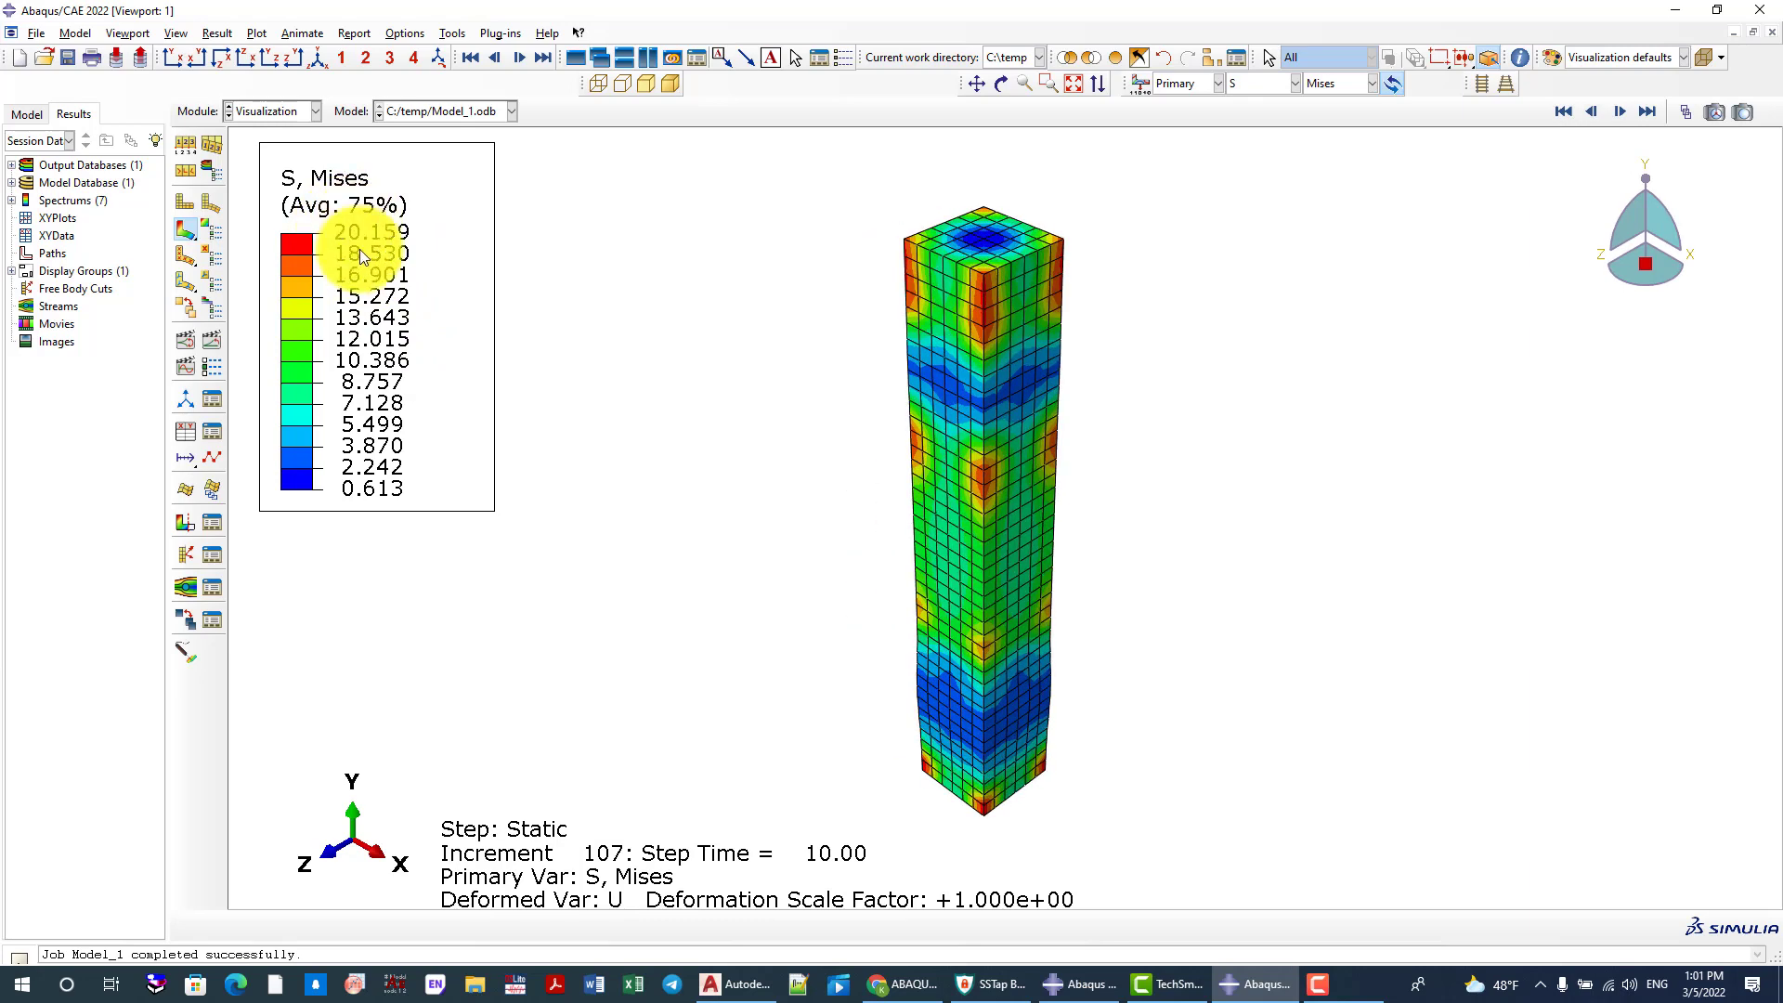
scroll(967, 450, down, 1)
scroll(1085, 560, up, 1)
scroll(682, 373, down, 1)
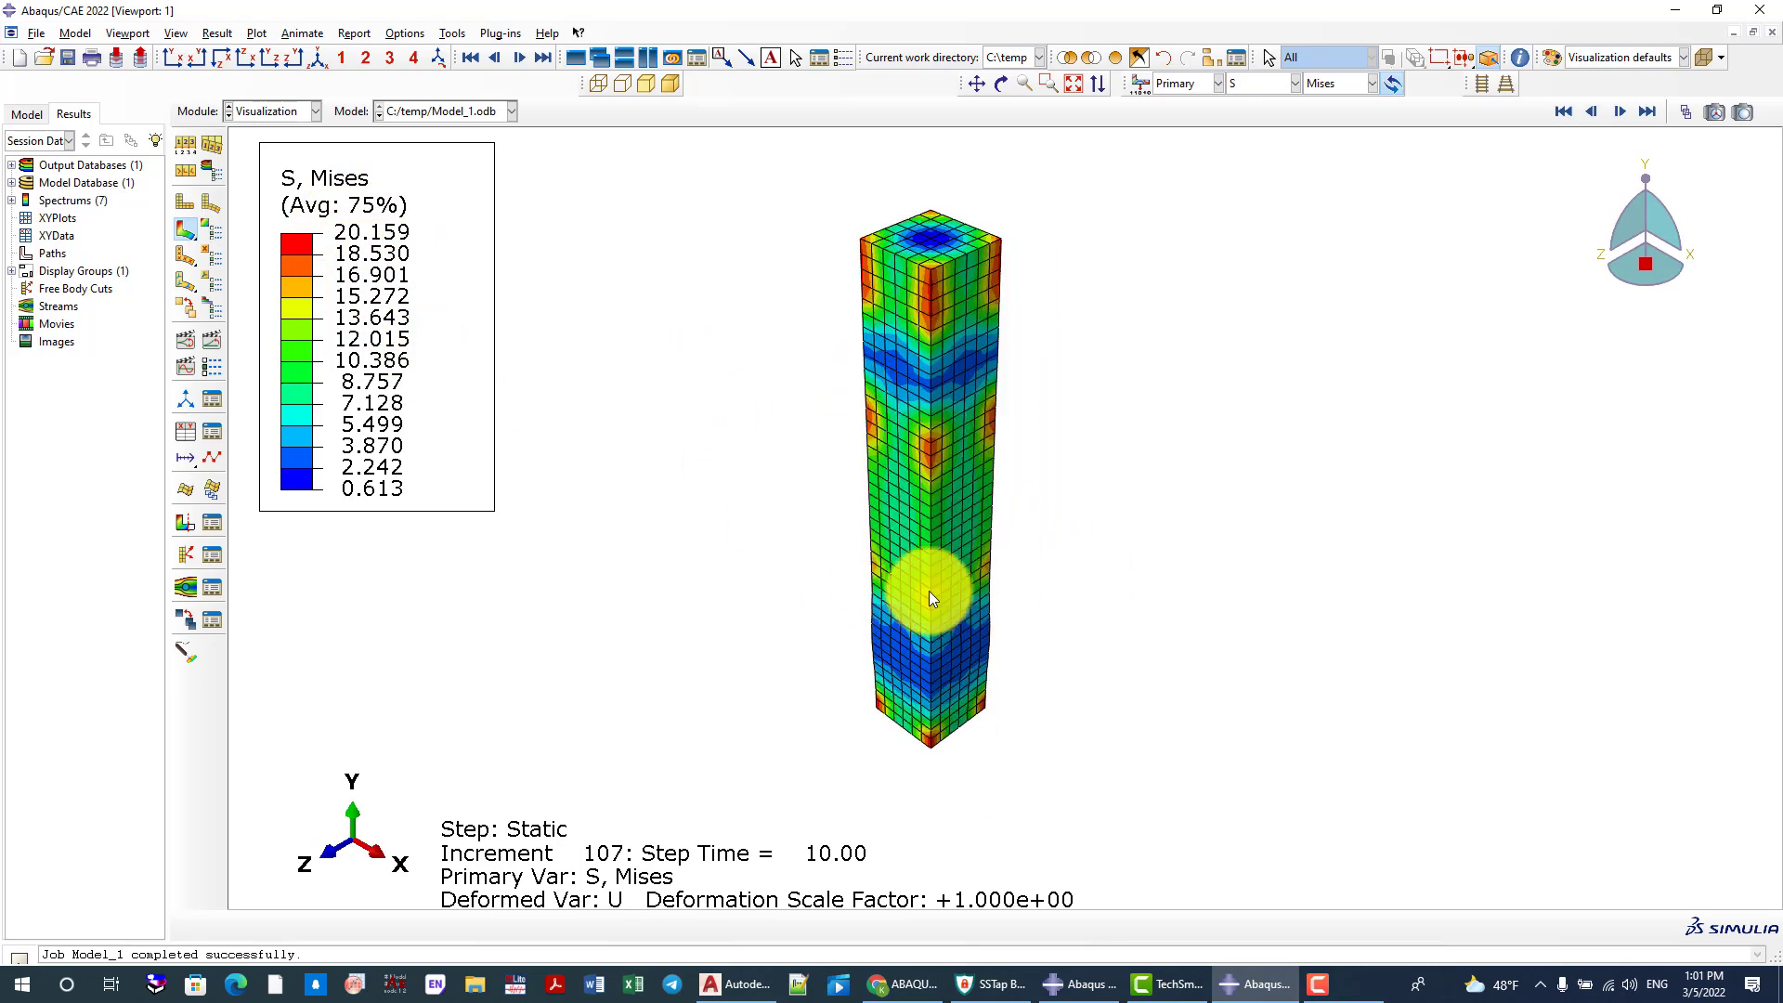
scroll(928, 590, up, 1)
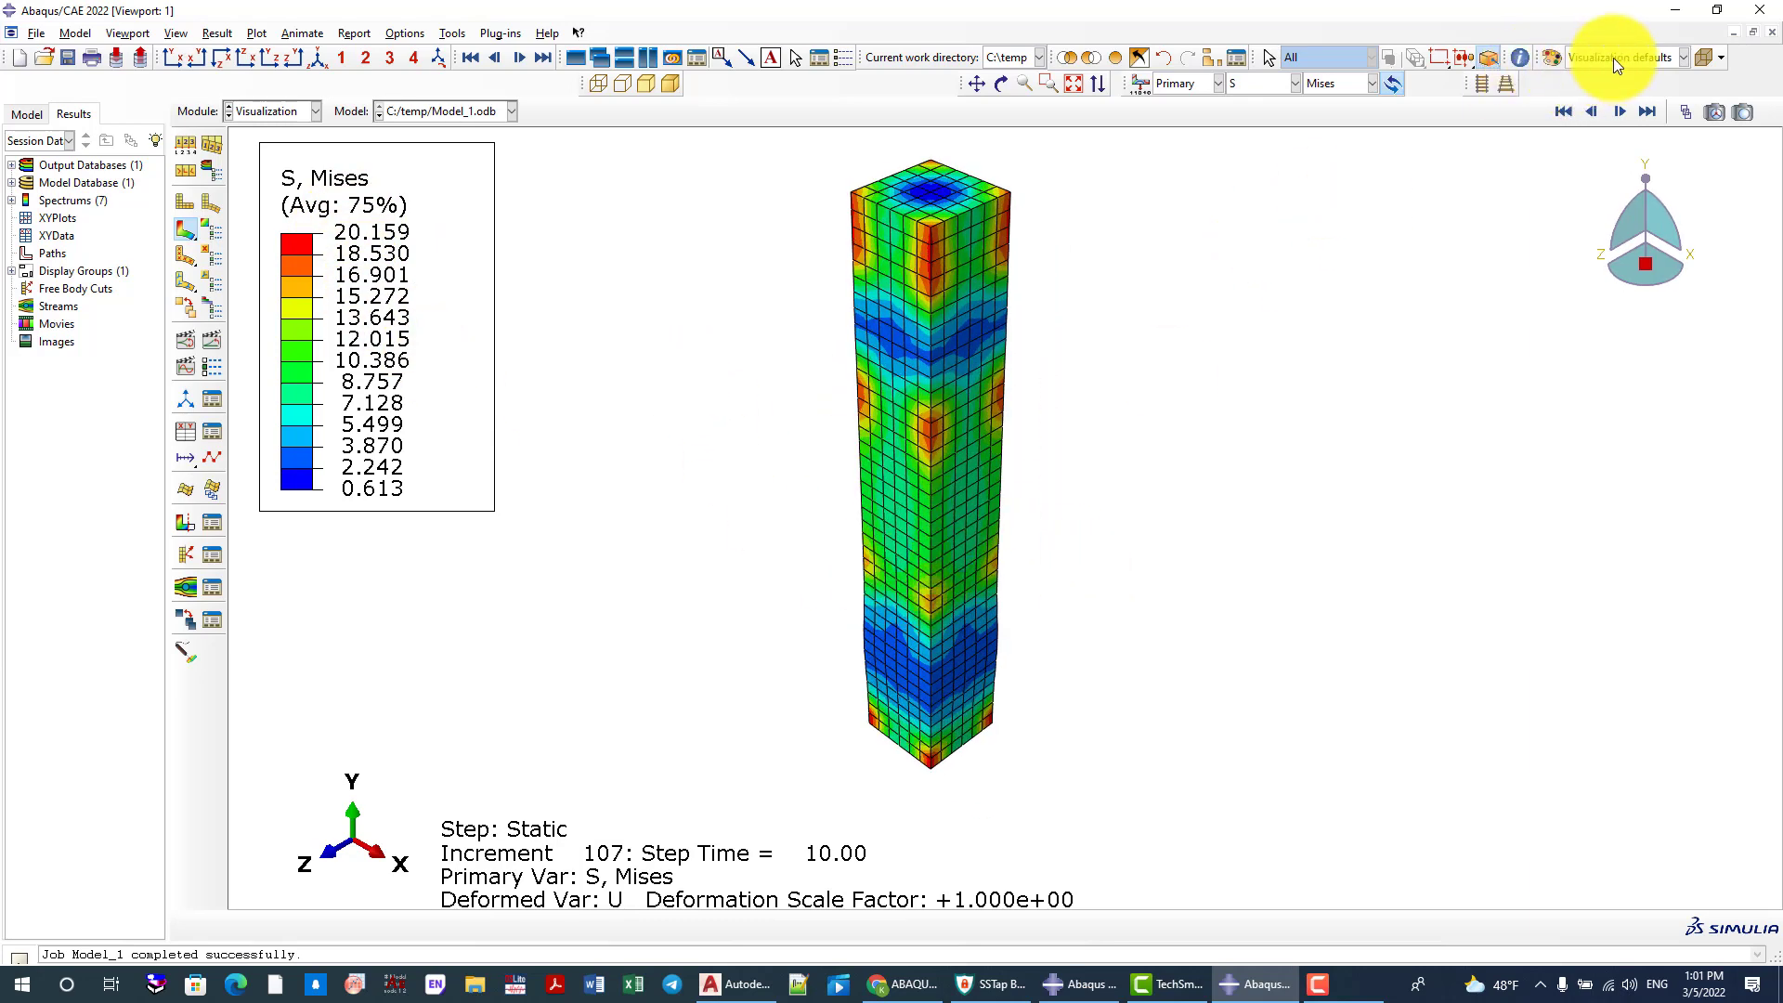
scroll(978, 499, up, 2)
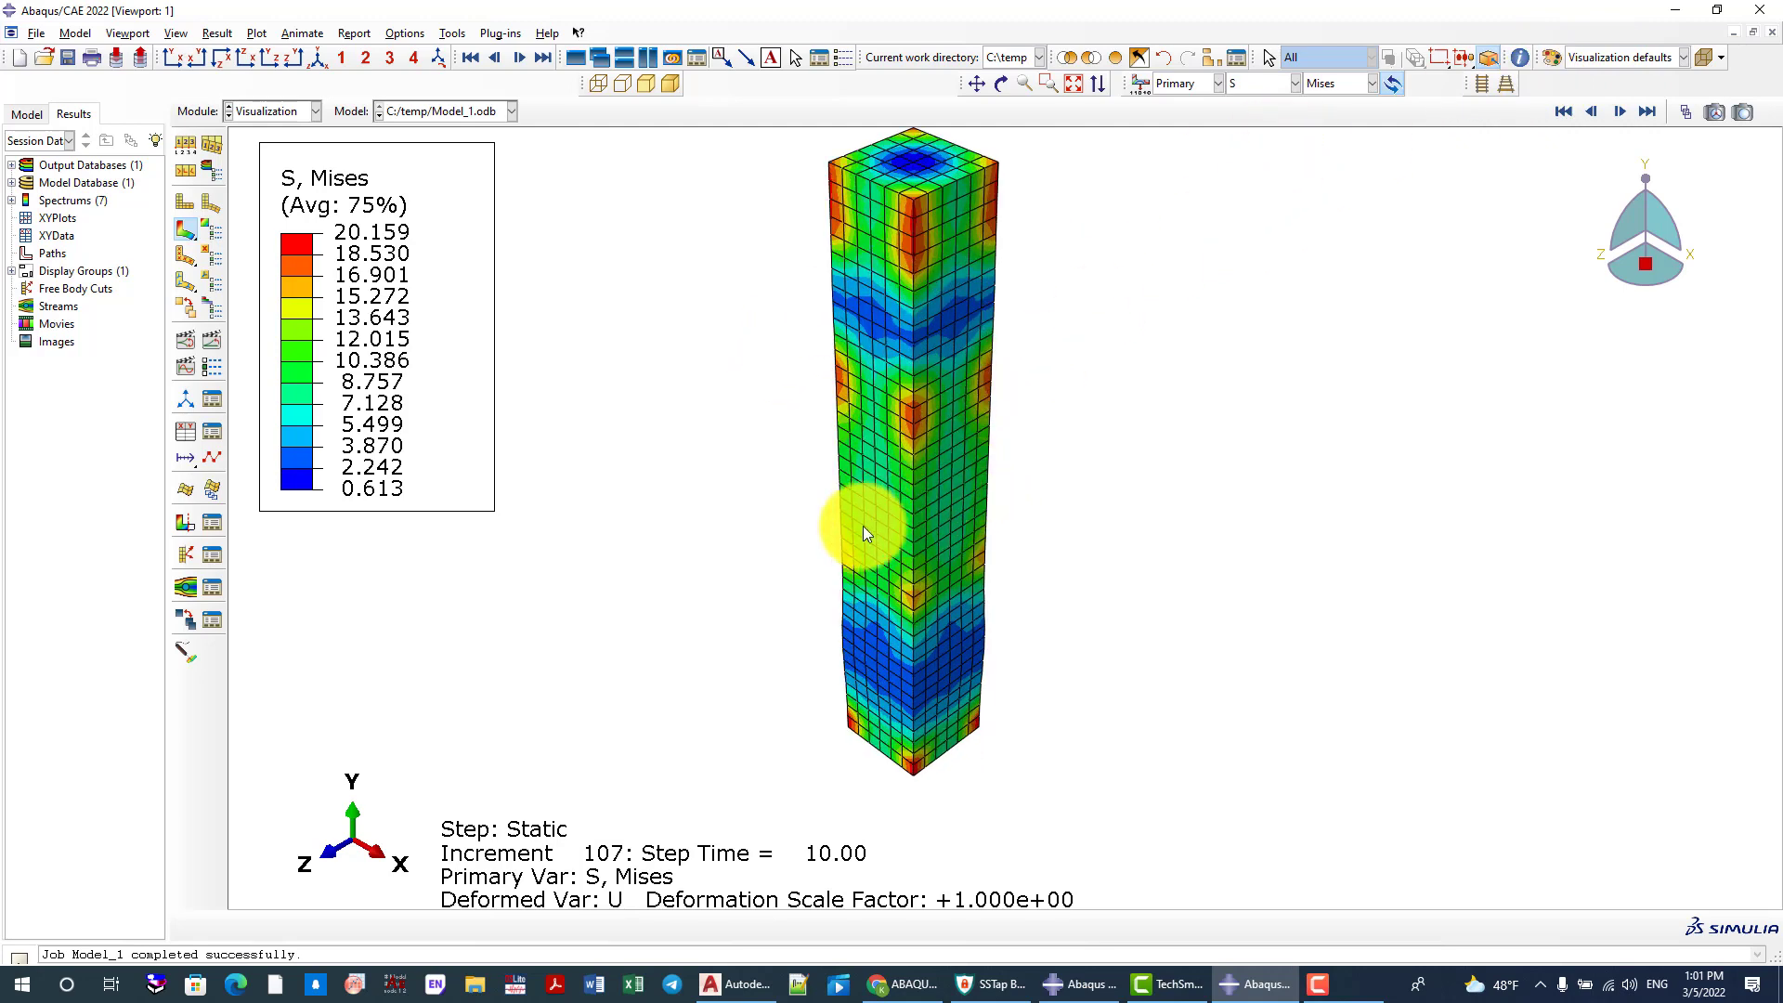
scroll(995, 461, down, 2)
Plot the DAMAGET contours on the concrete column and inspect the damaged zones from another angle
click(1290, 83)
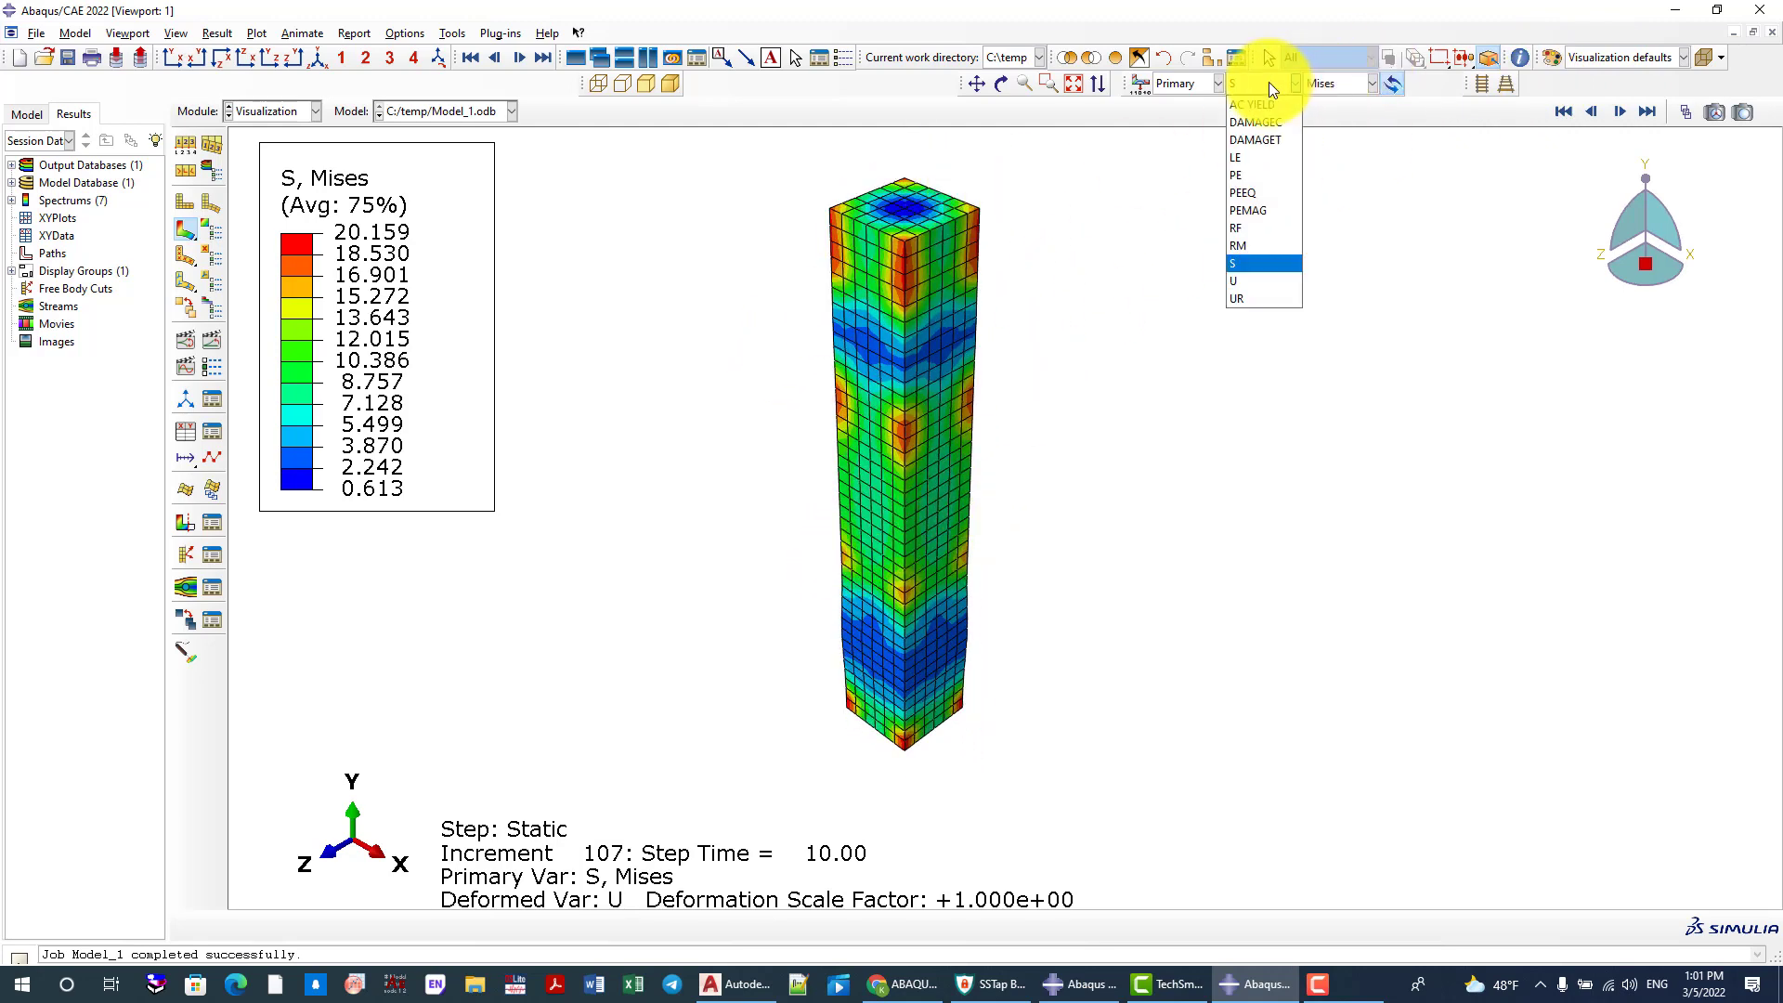
click(1267, 139)
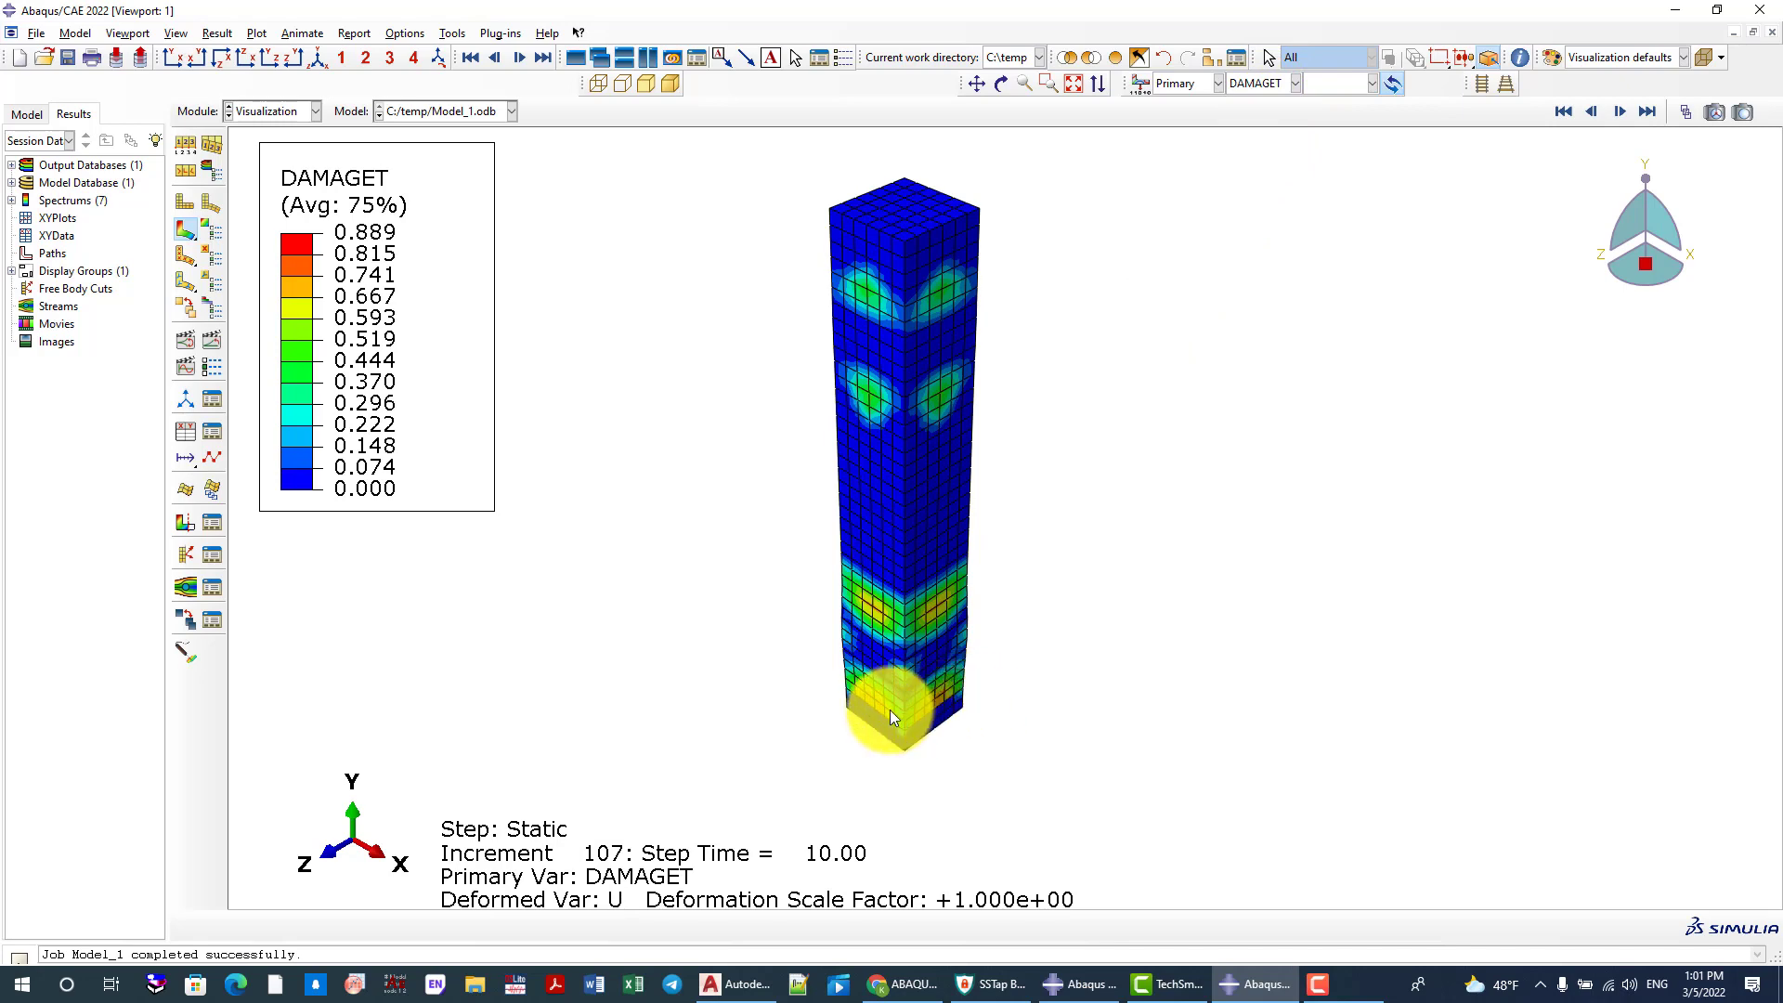
scroll(919, 694, up, 1)
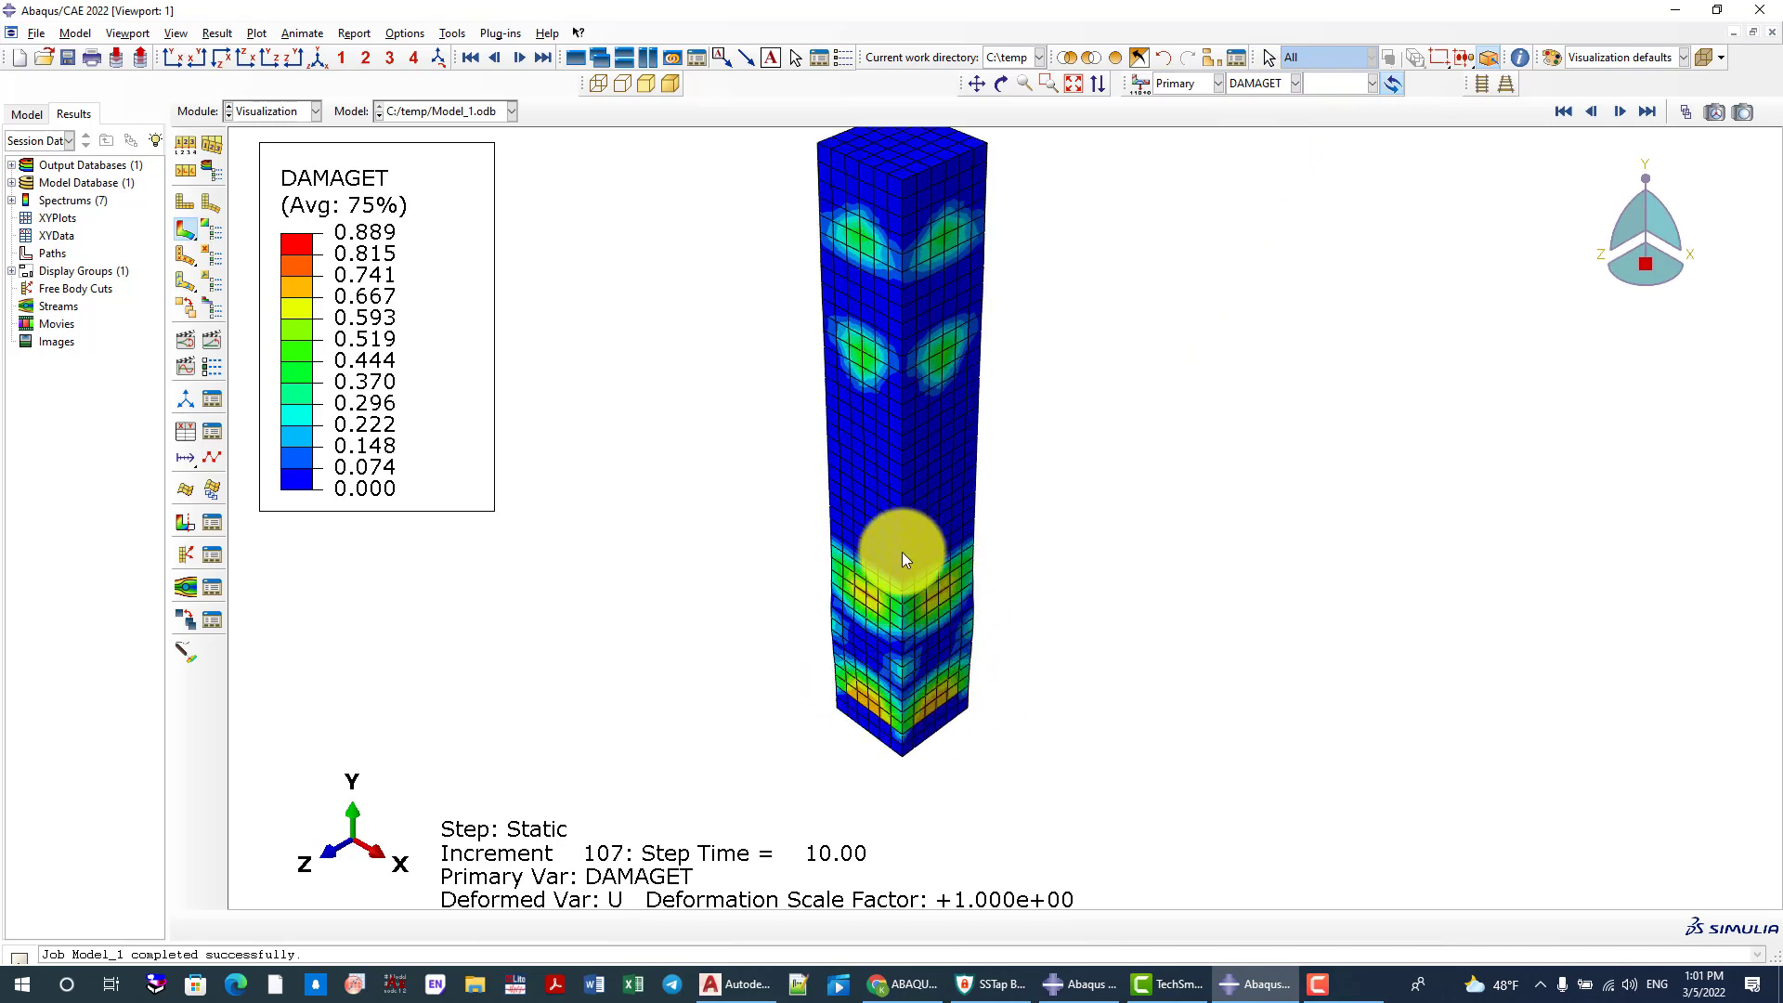
ctrl+alt+drag(852, 554, 954, 403)
Plot the DAMAGEC contours on the column and restore the isometric view
click(1258, 83)
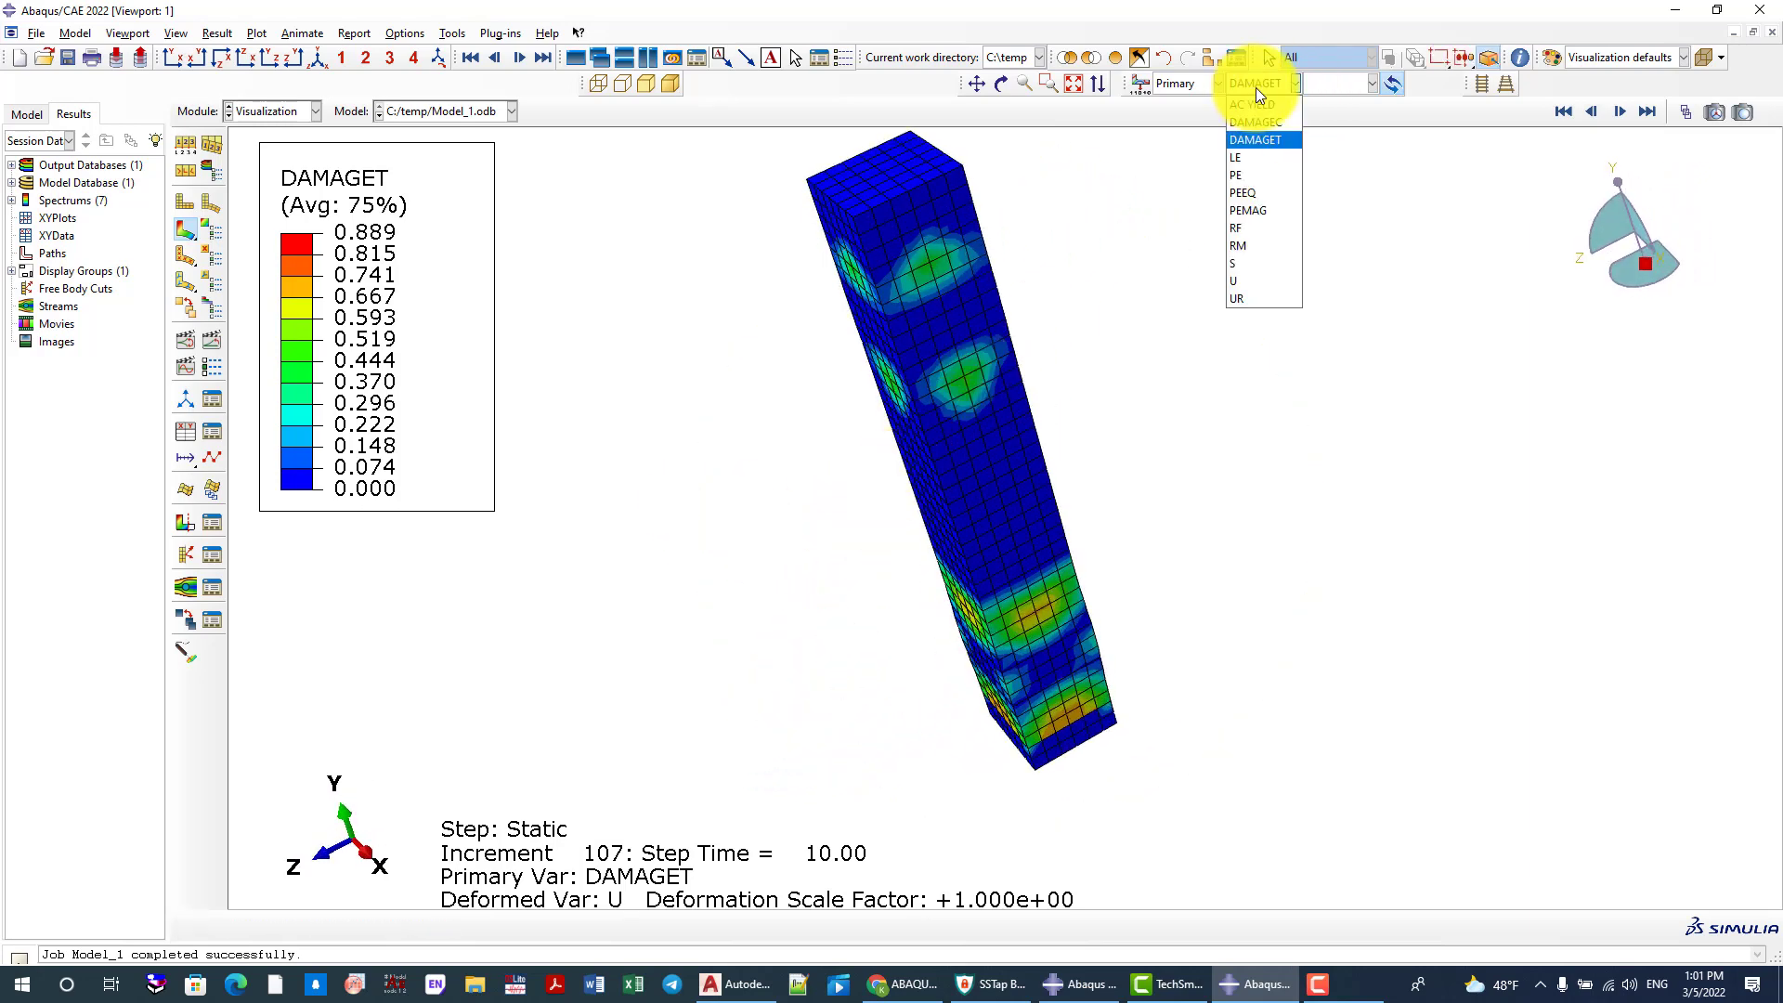
click(1256, 123)
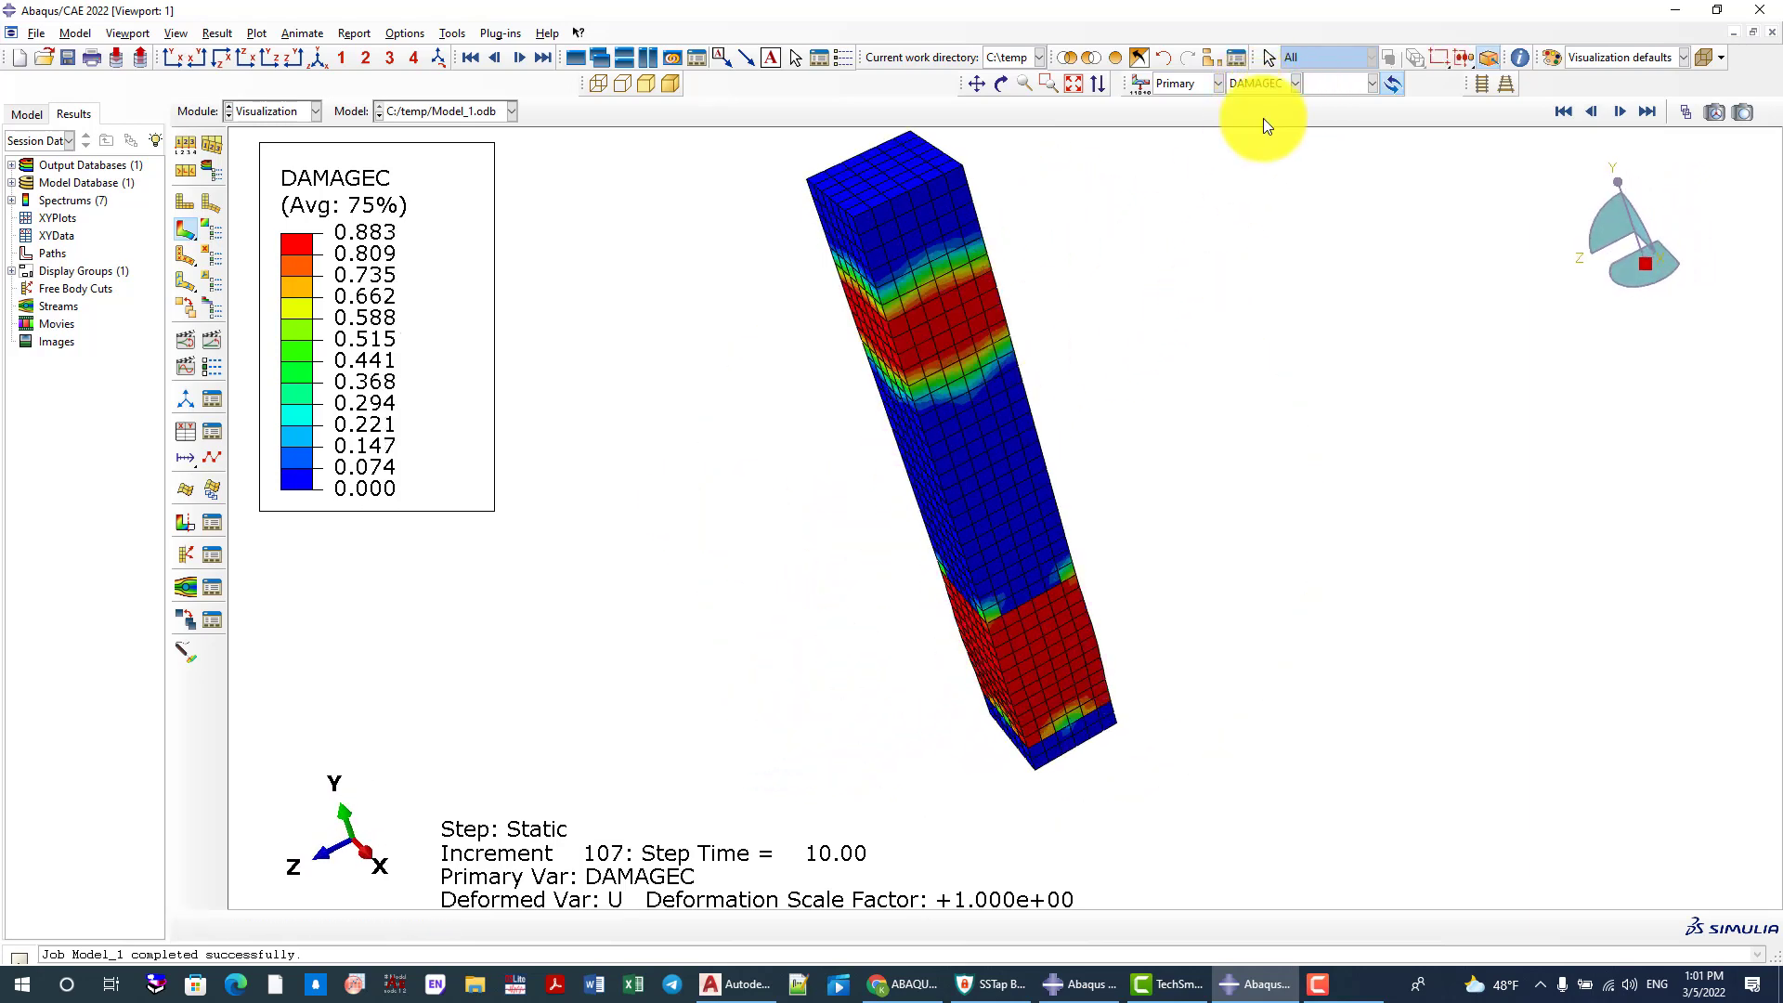
click(317, 58)
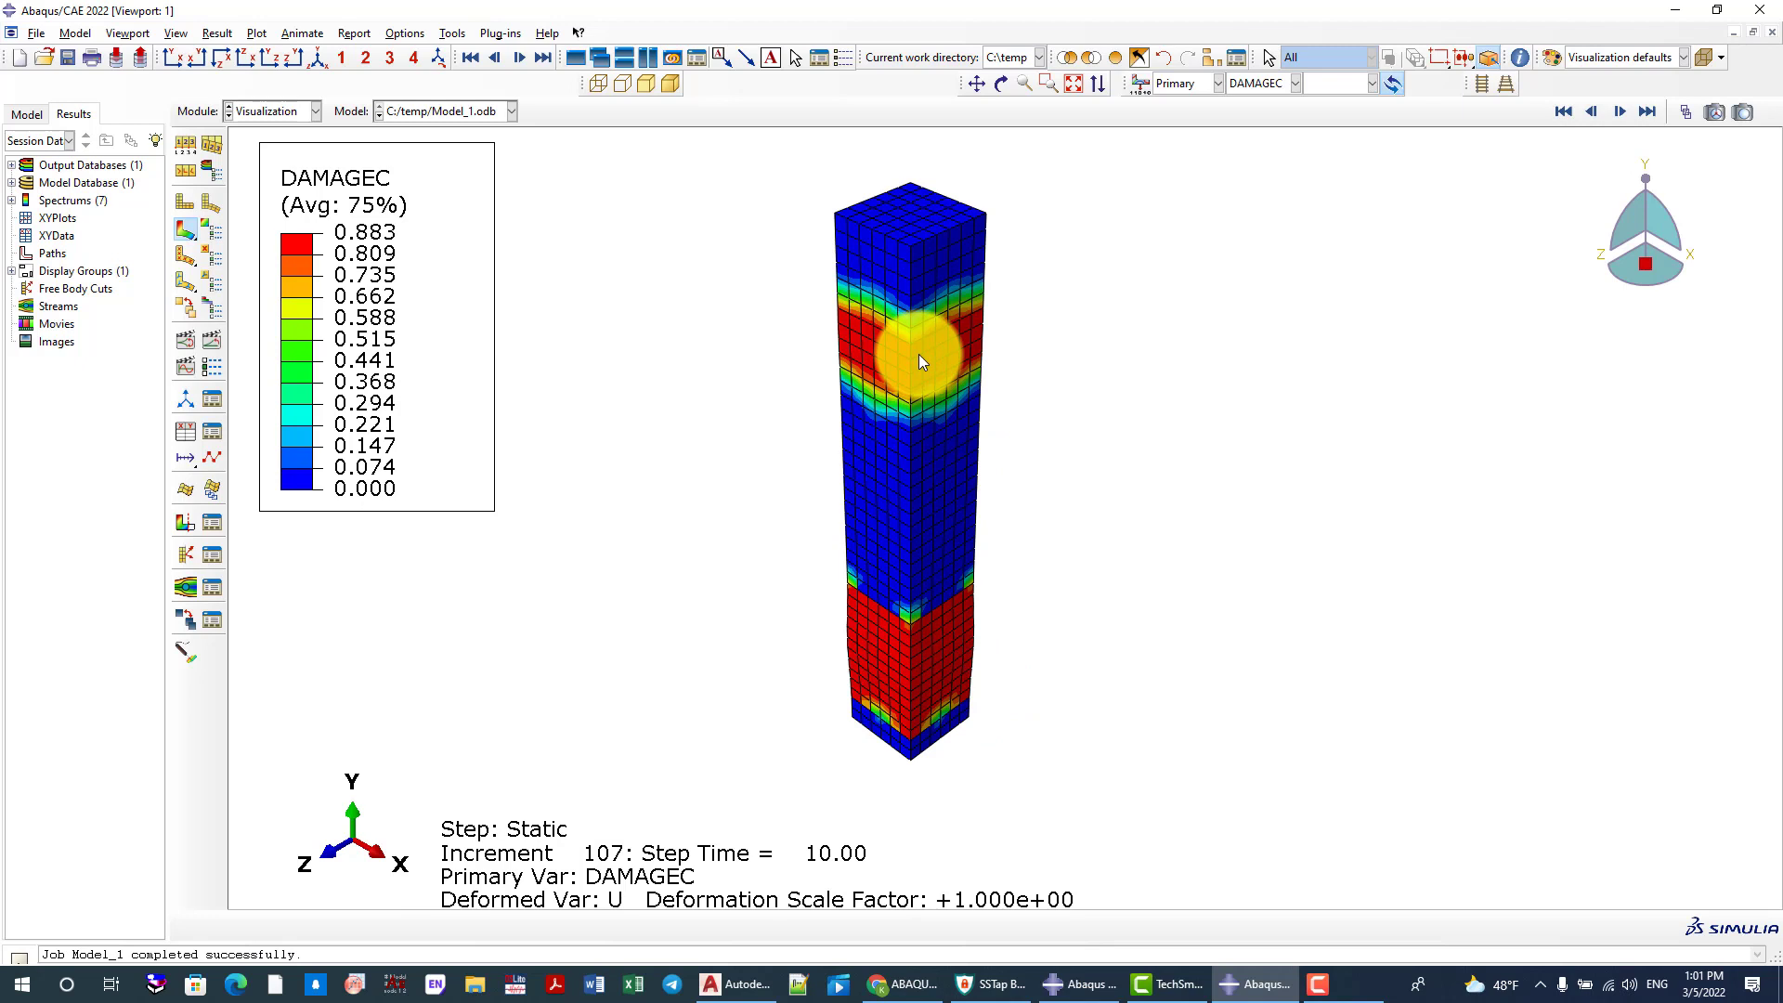
Create XY data from the ODB history output, saving and plotting the RF2 reaction force and U2 displacement of the LOADING set
click(209, 429)
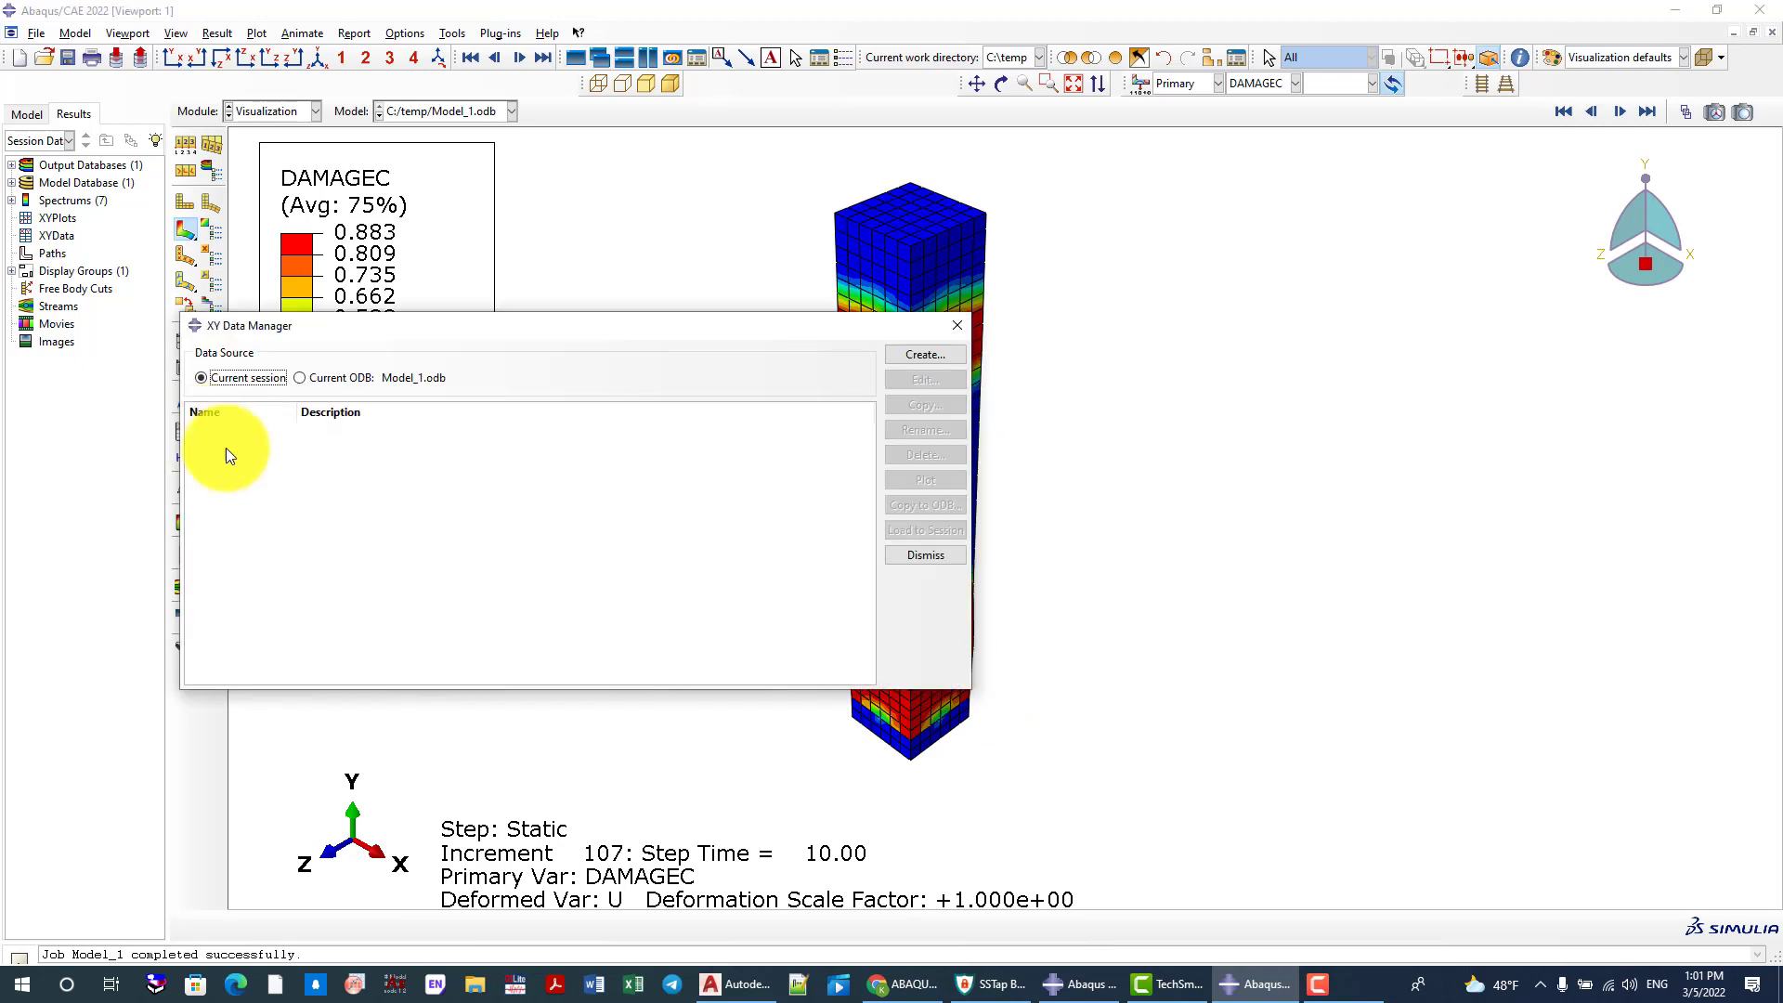
click(921, 356)
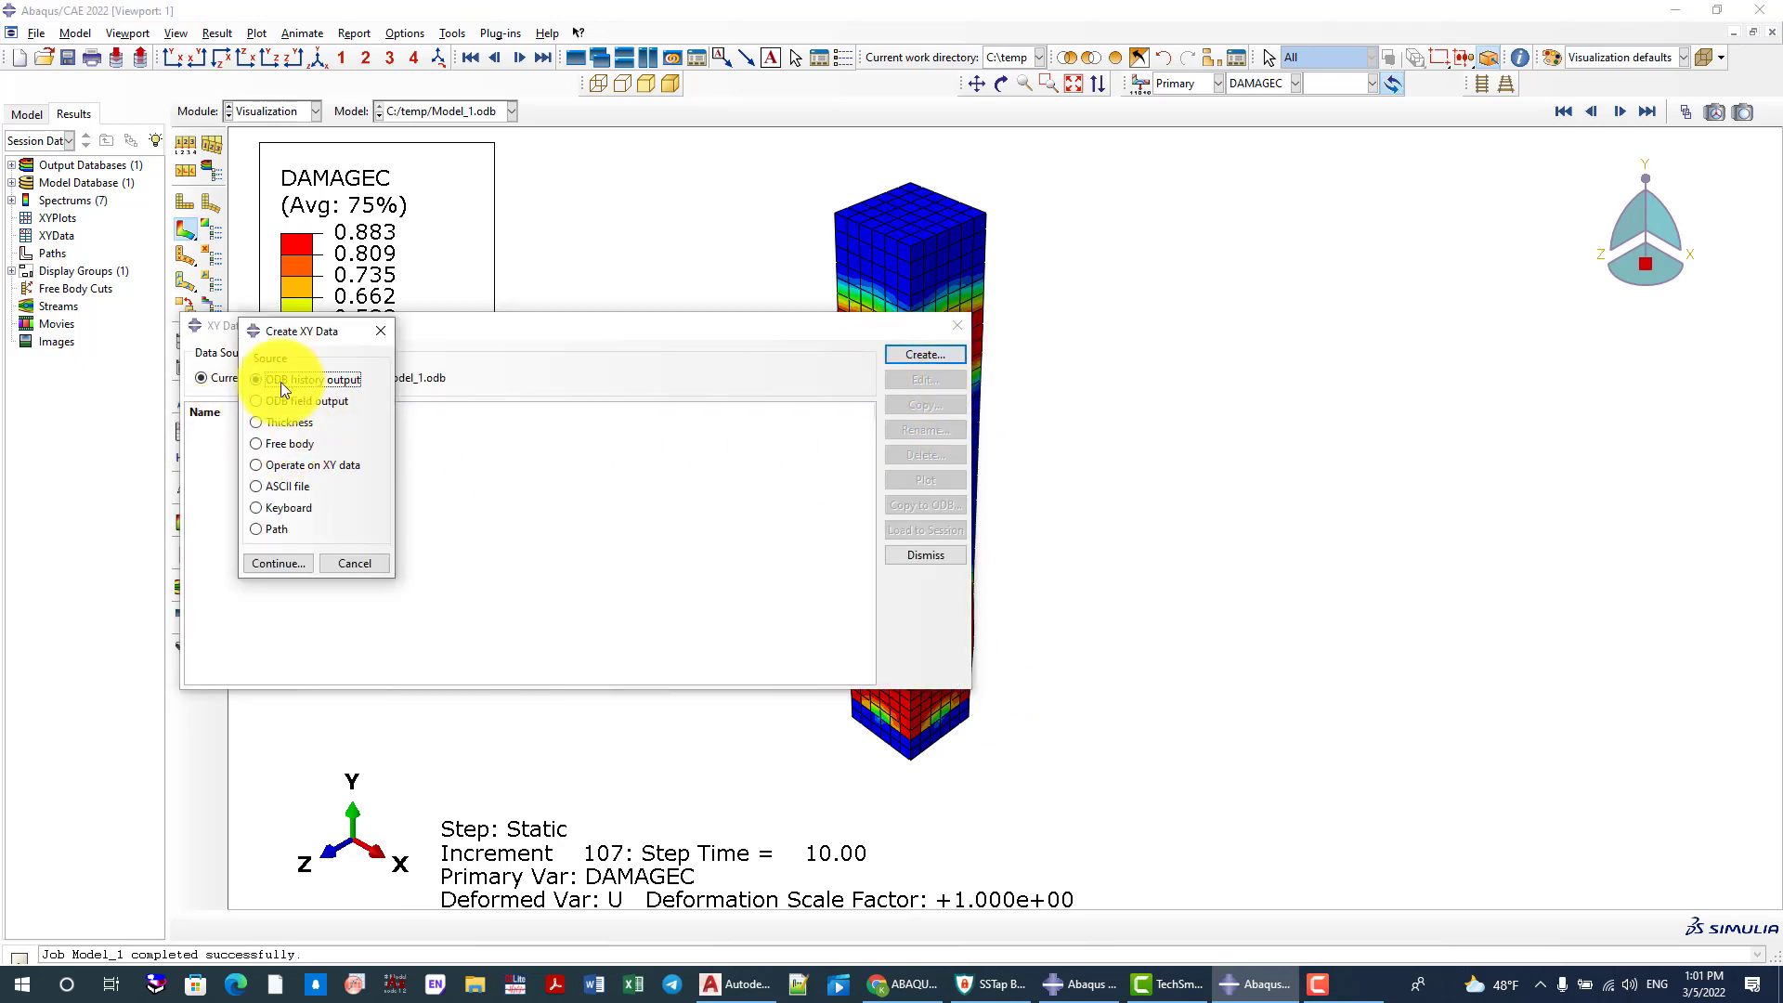
click(277, 564)
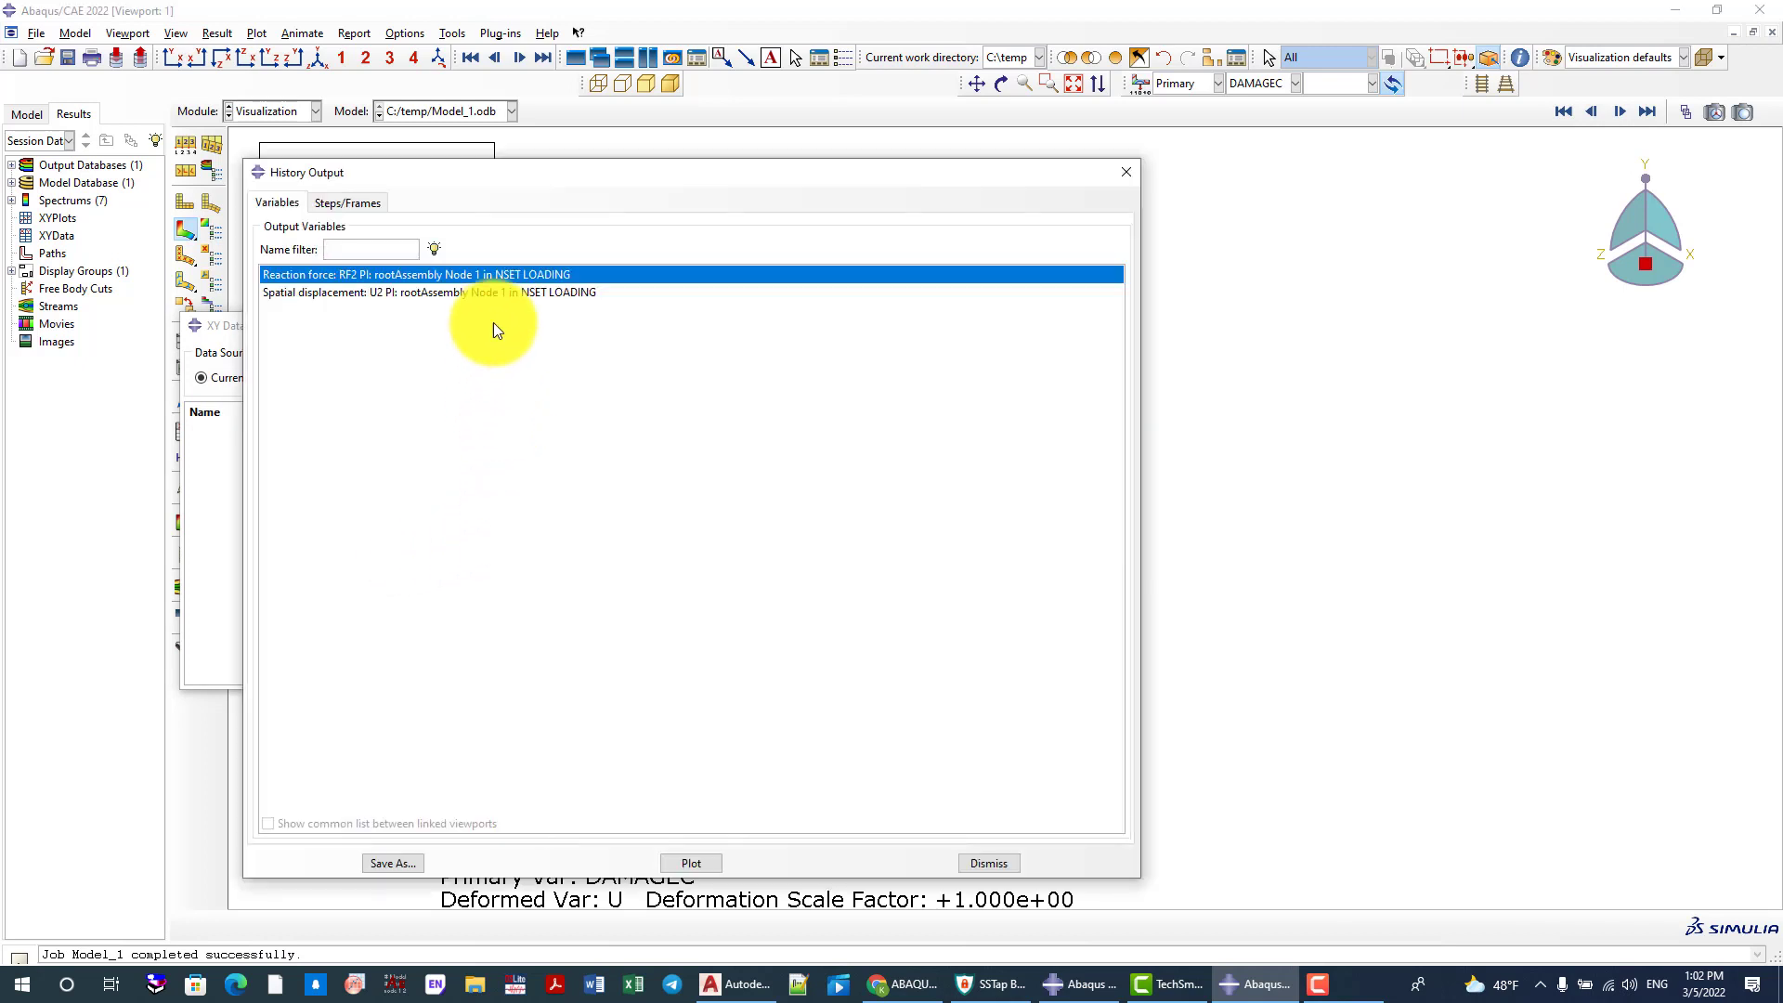
shift+click(483, 295)
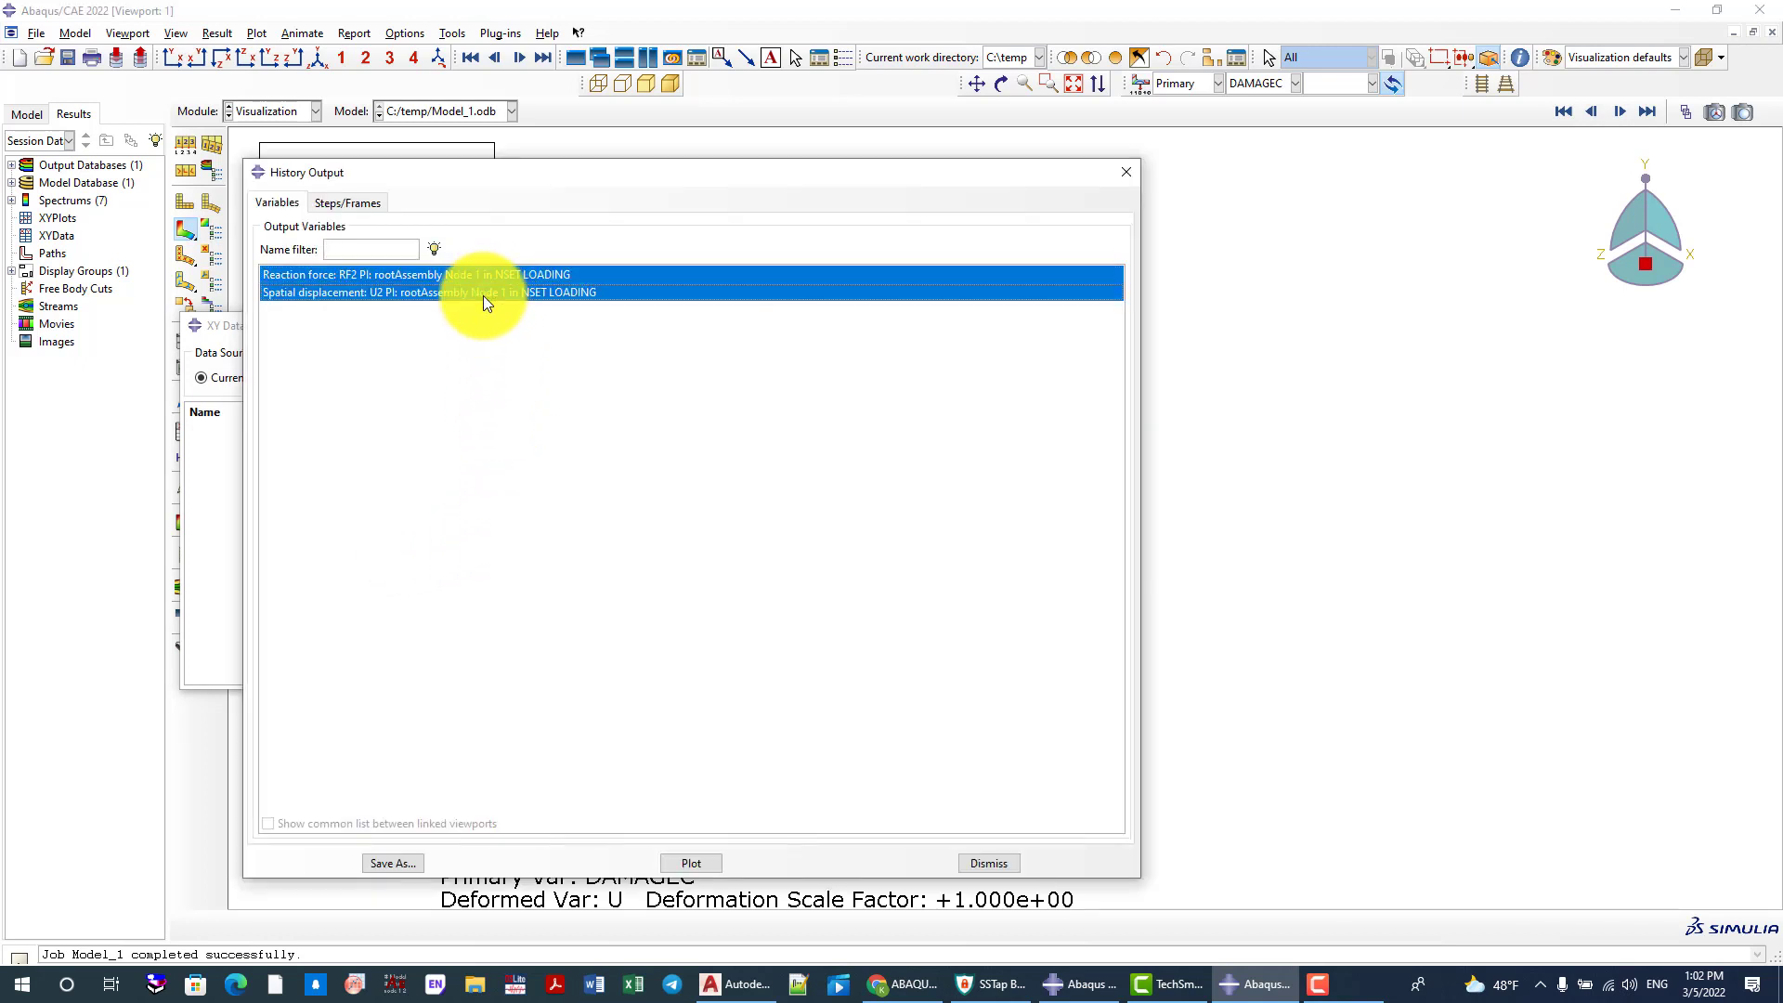
click(394, 861)
click(632, 695)
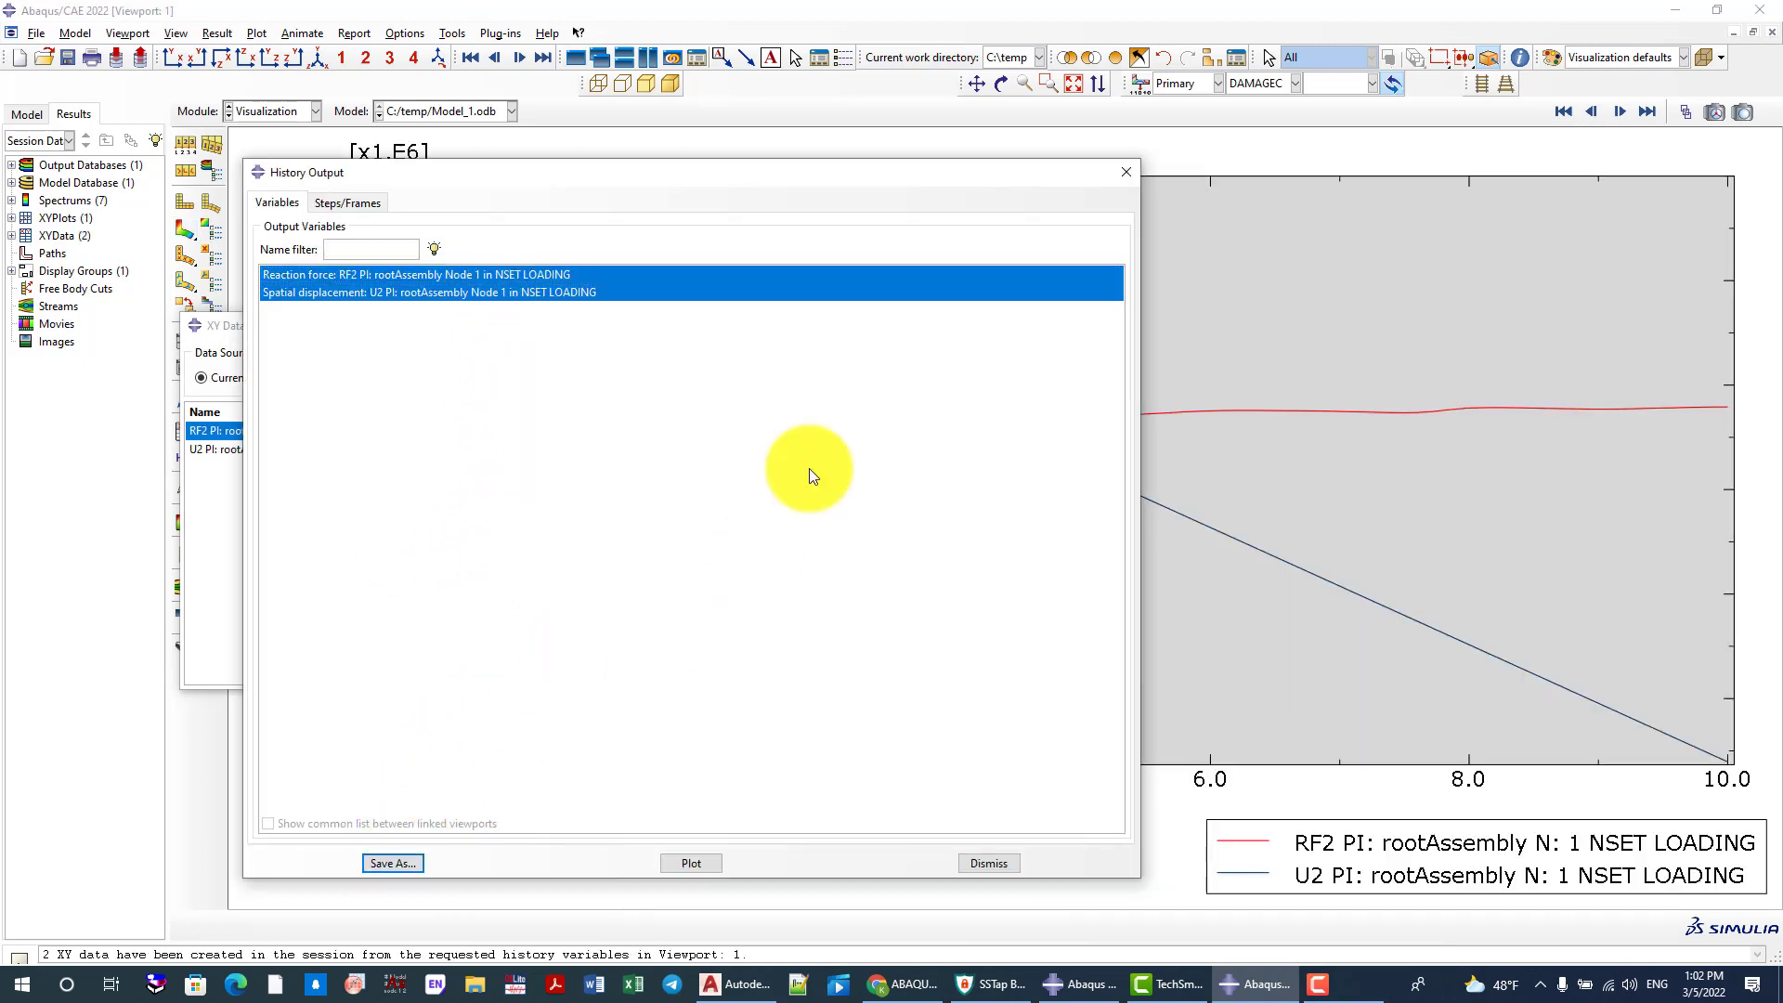
click(1126, 172)
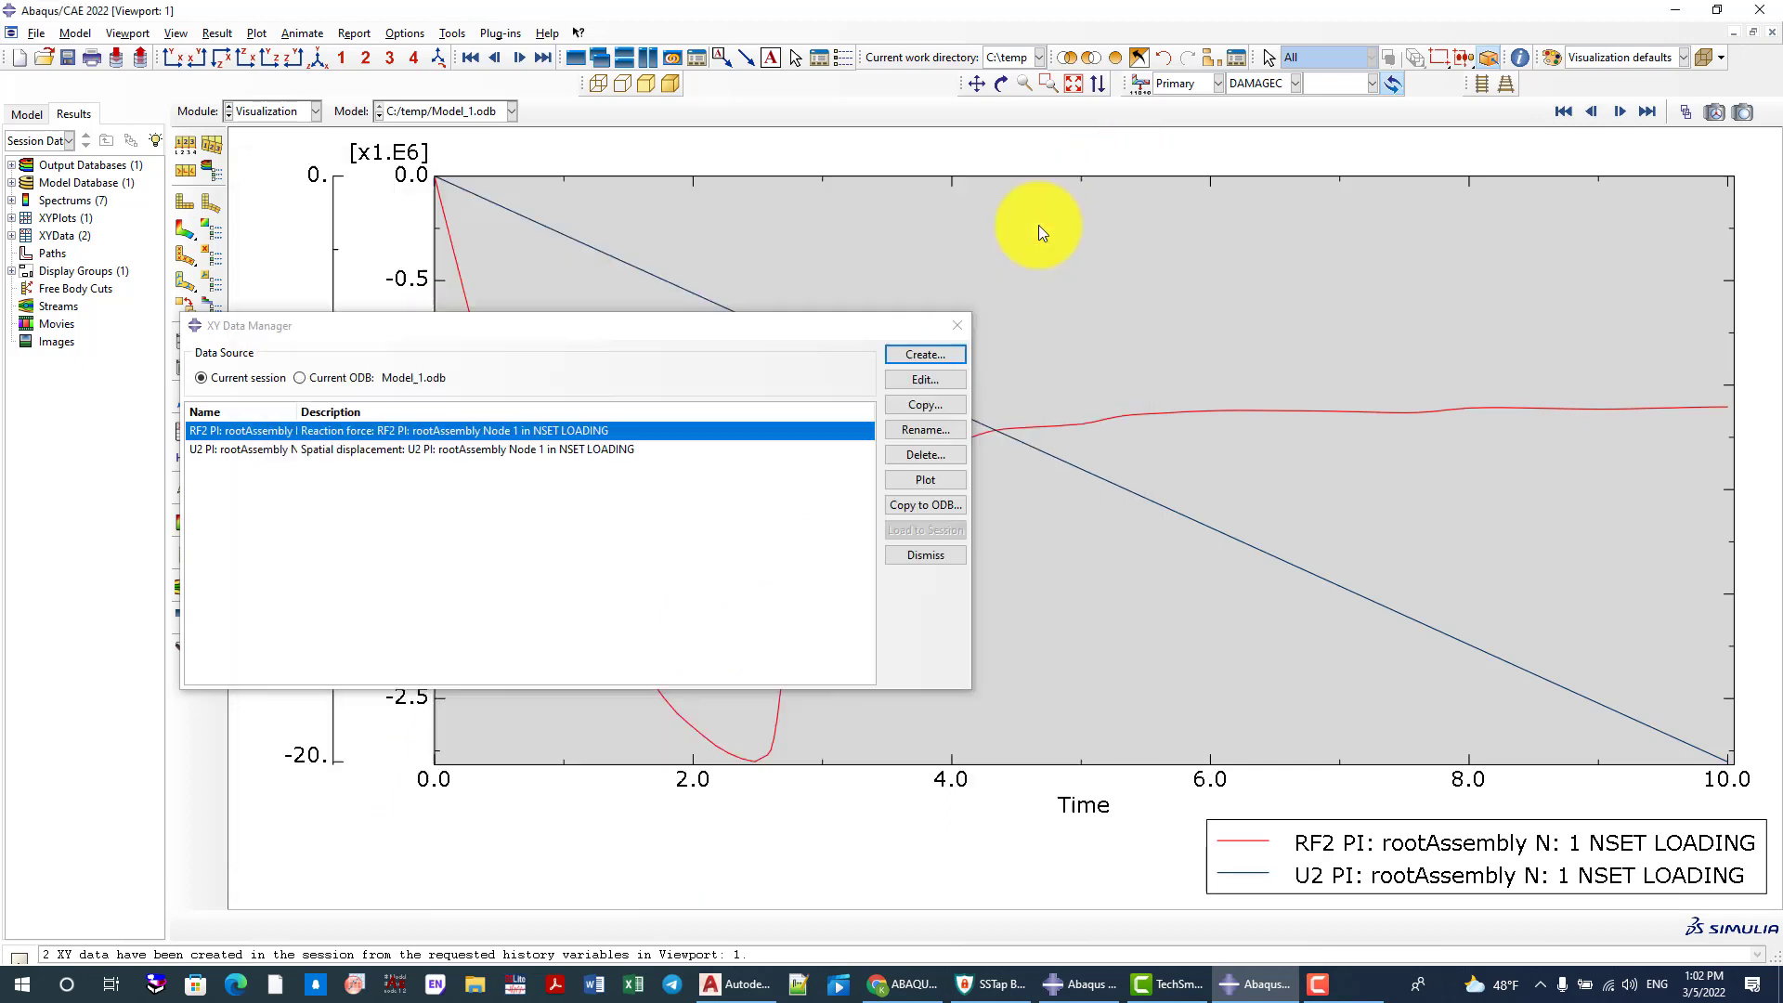
click(955, 323)
click(957, 325)
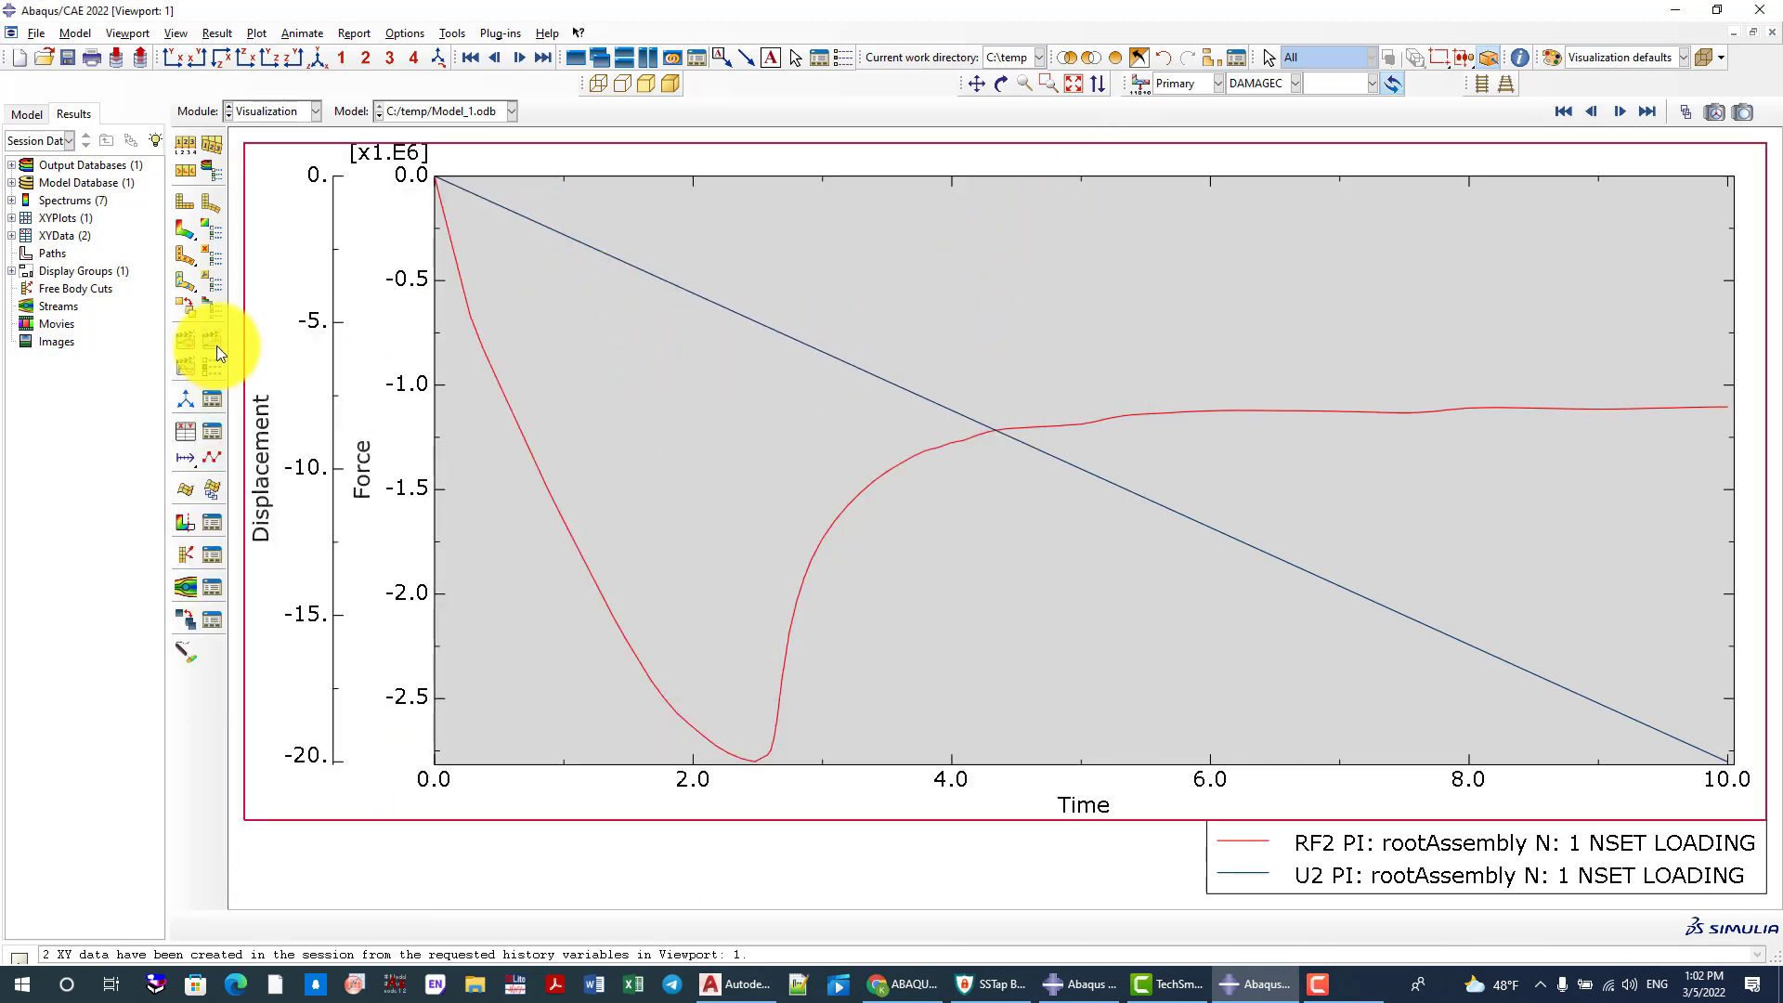
Operate on the XY data with a combine expression pairing -1 times the U2 displacement with -1 times the RF2 reaction force
click(210, 432)
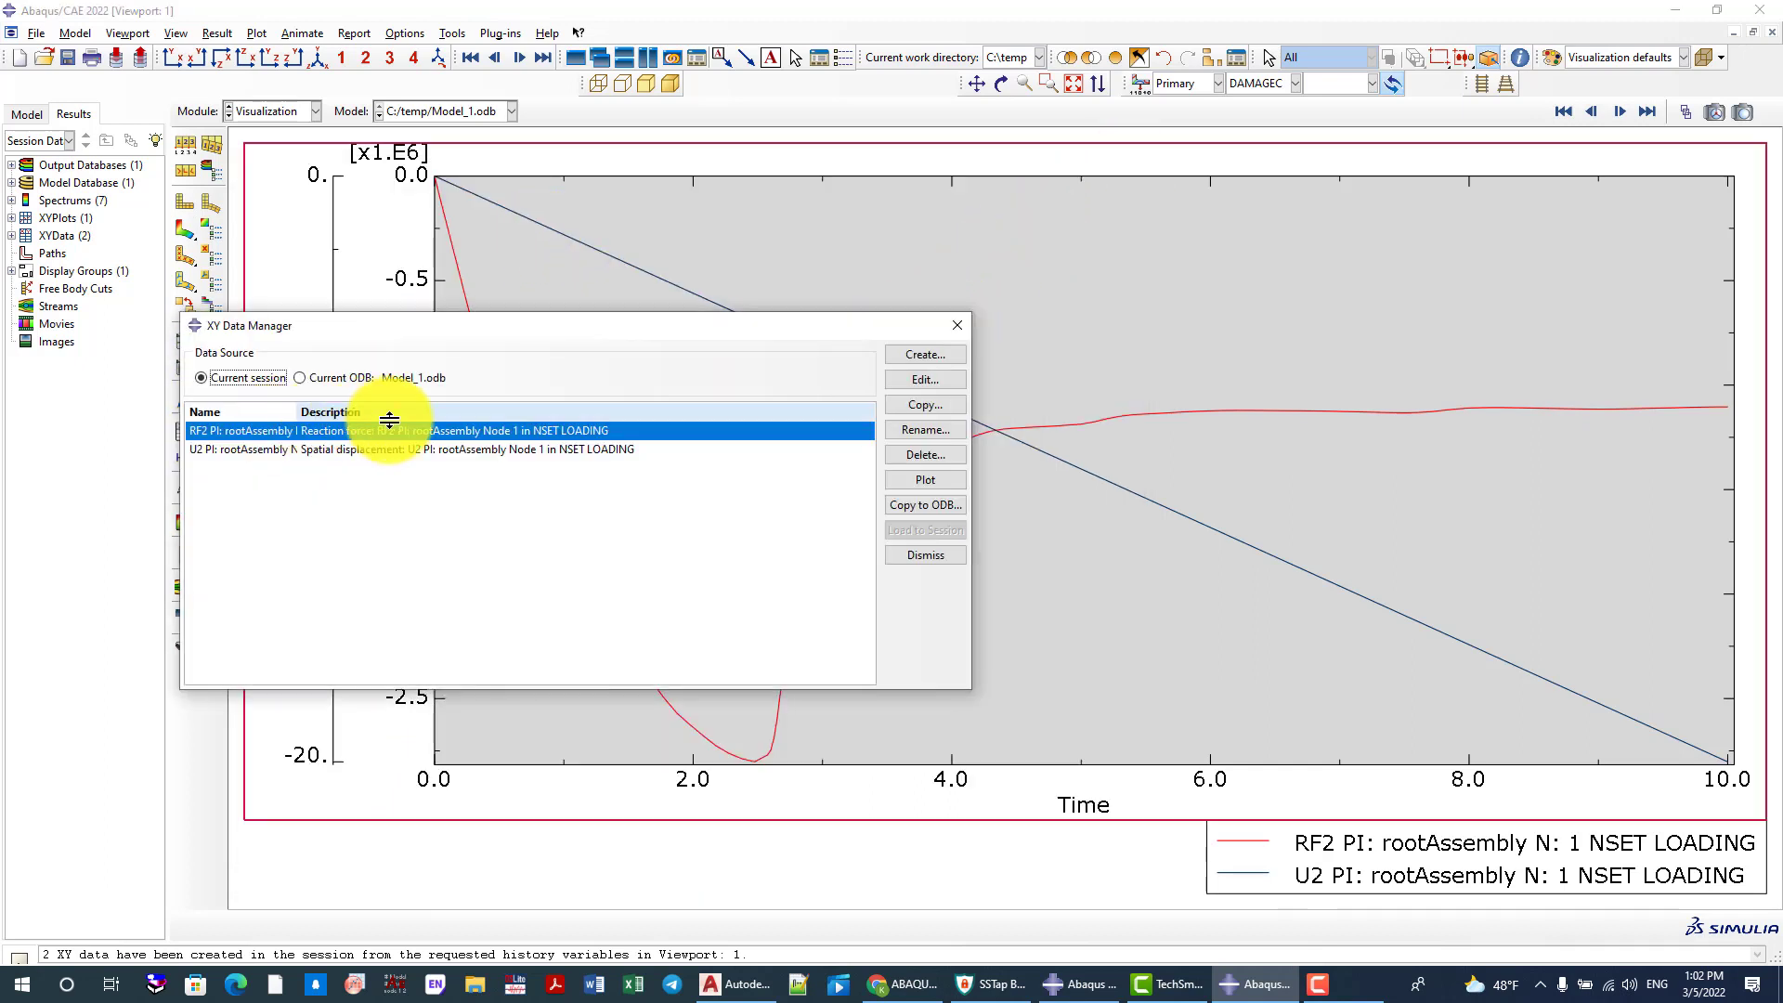
click(928, 354)
click(311, 464)
click(283, 562)
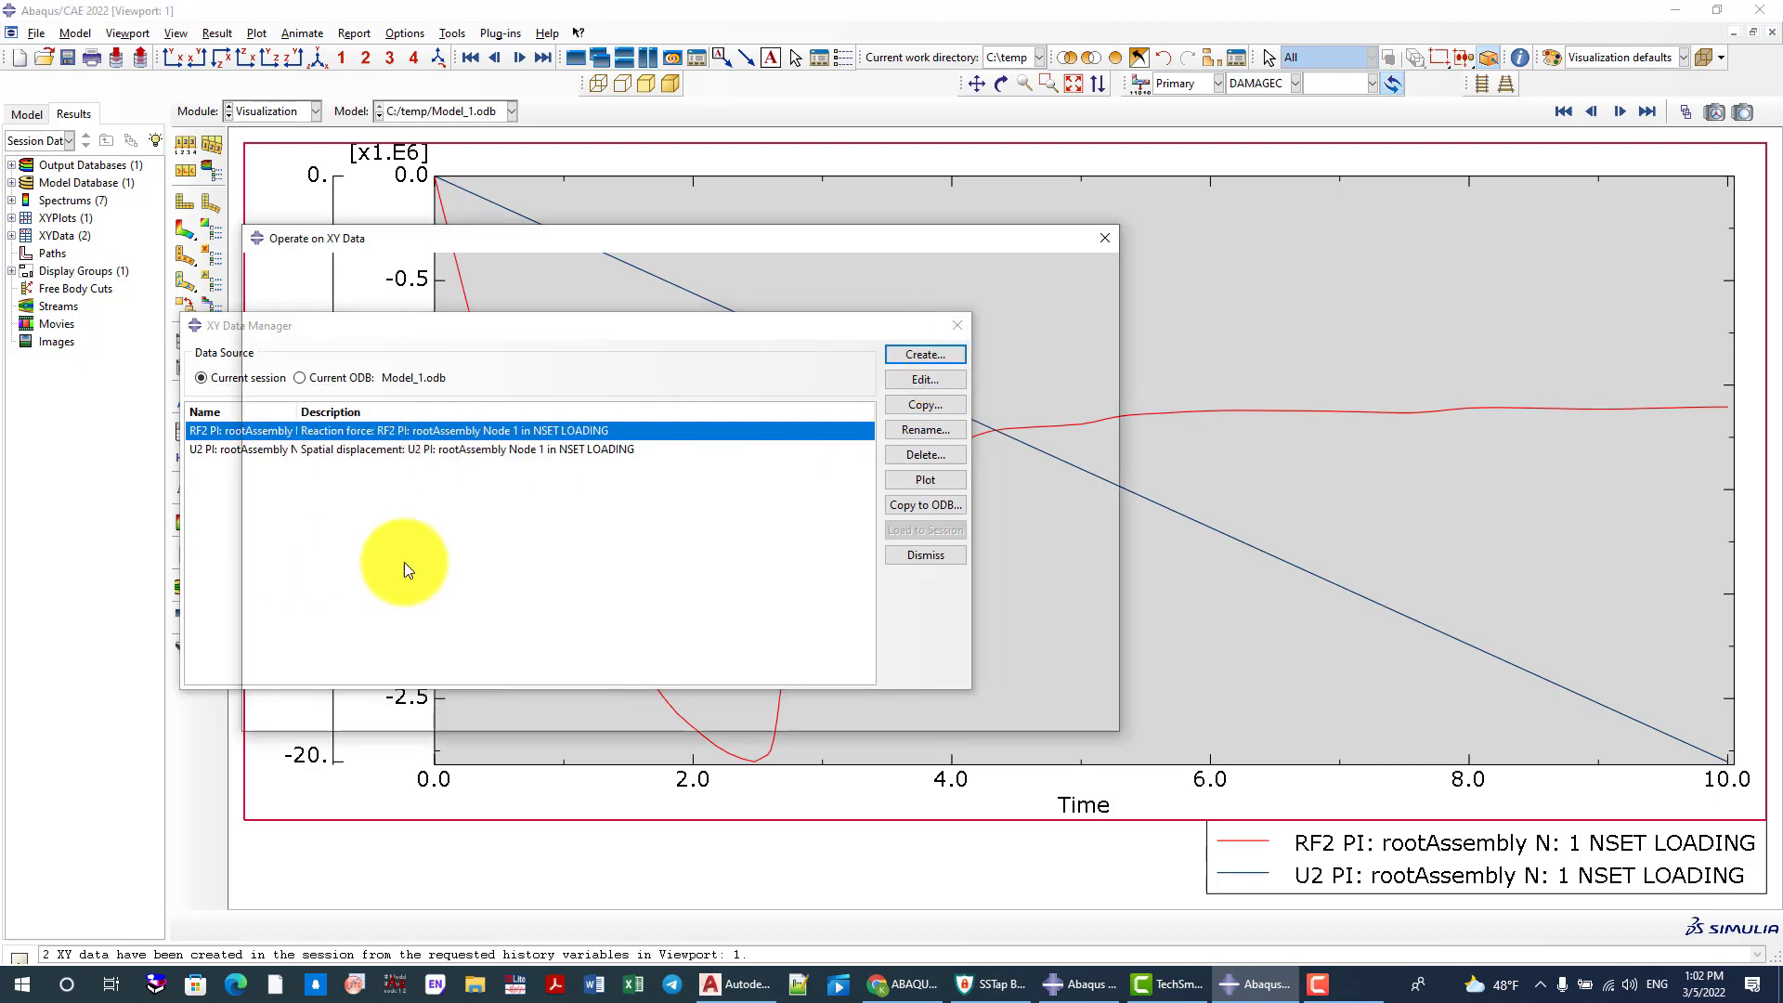
scroll(1003, 583, down, 2)
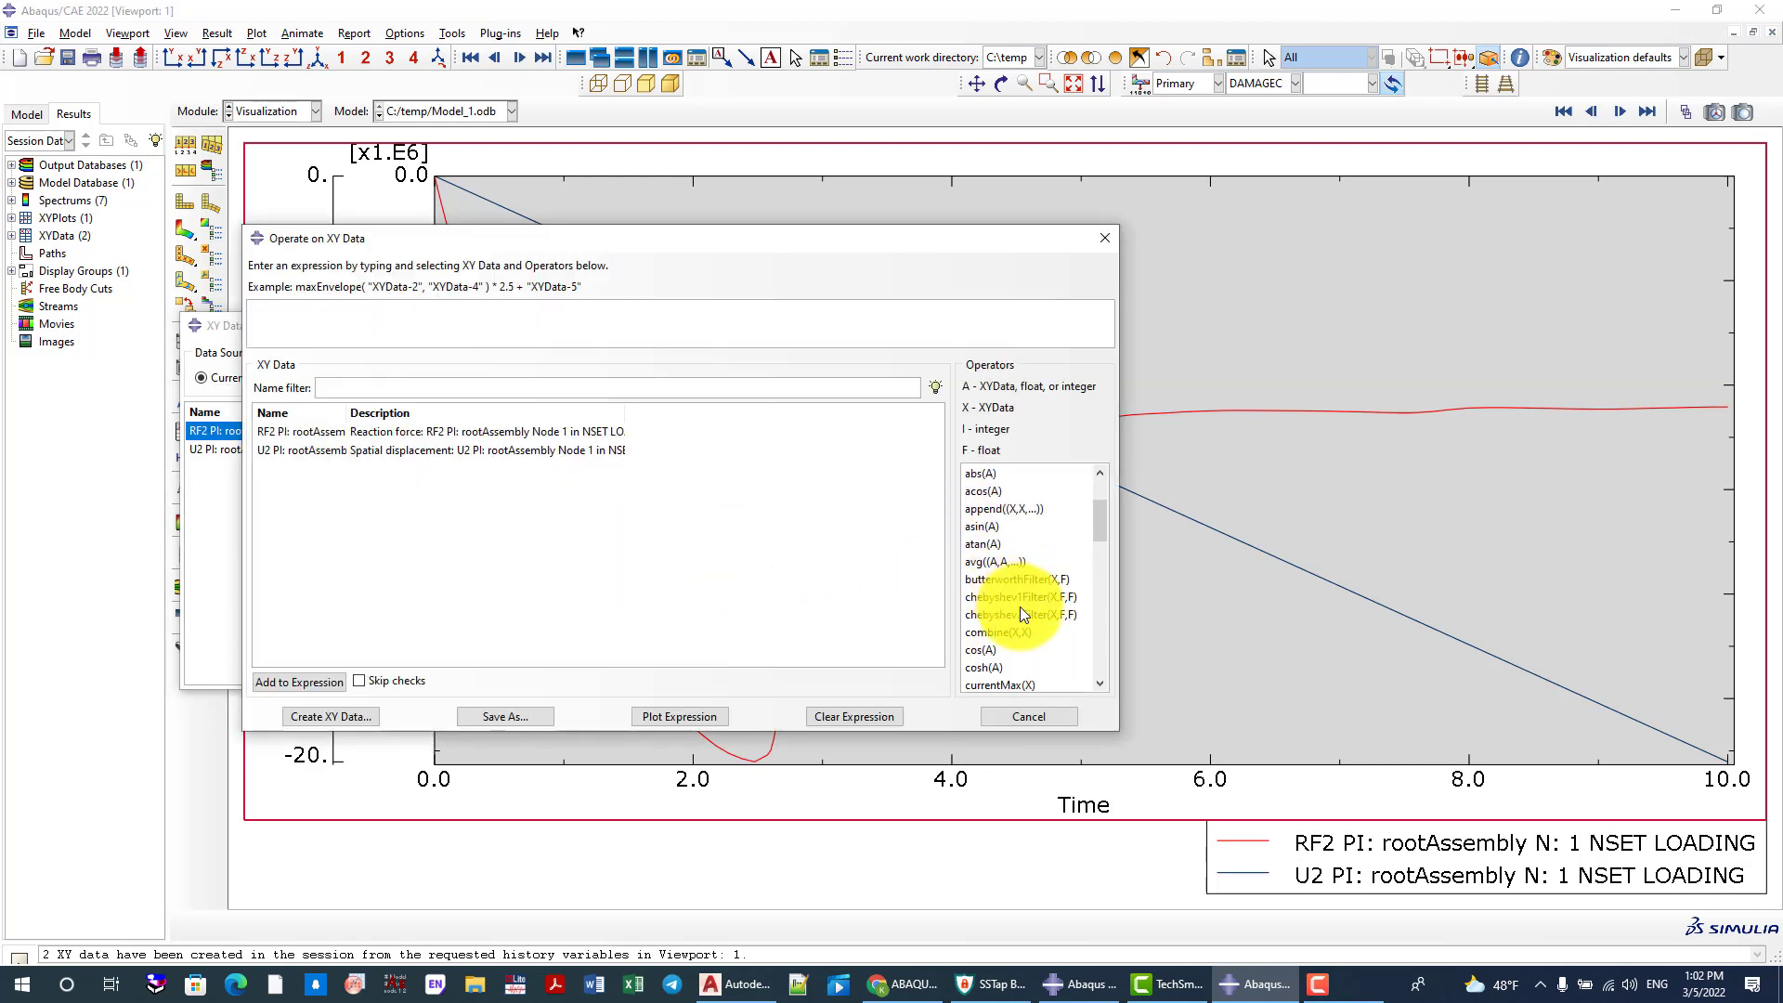
click(999, 634)
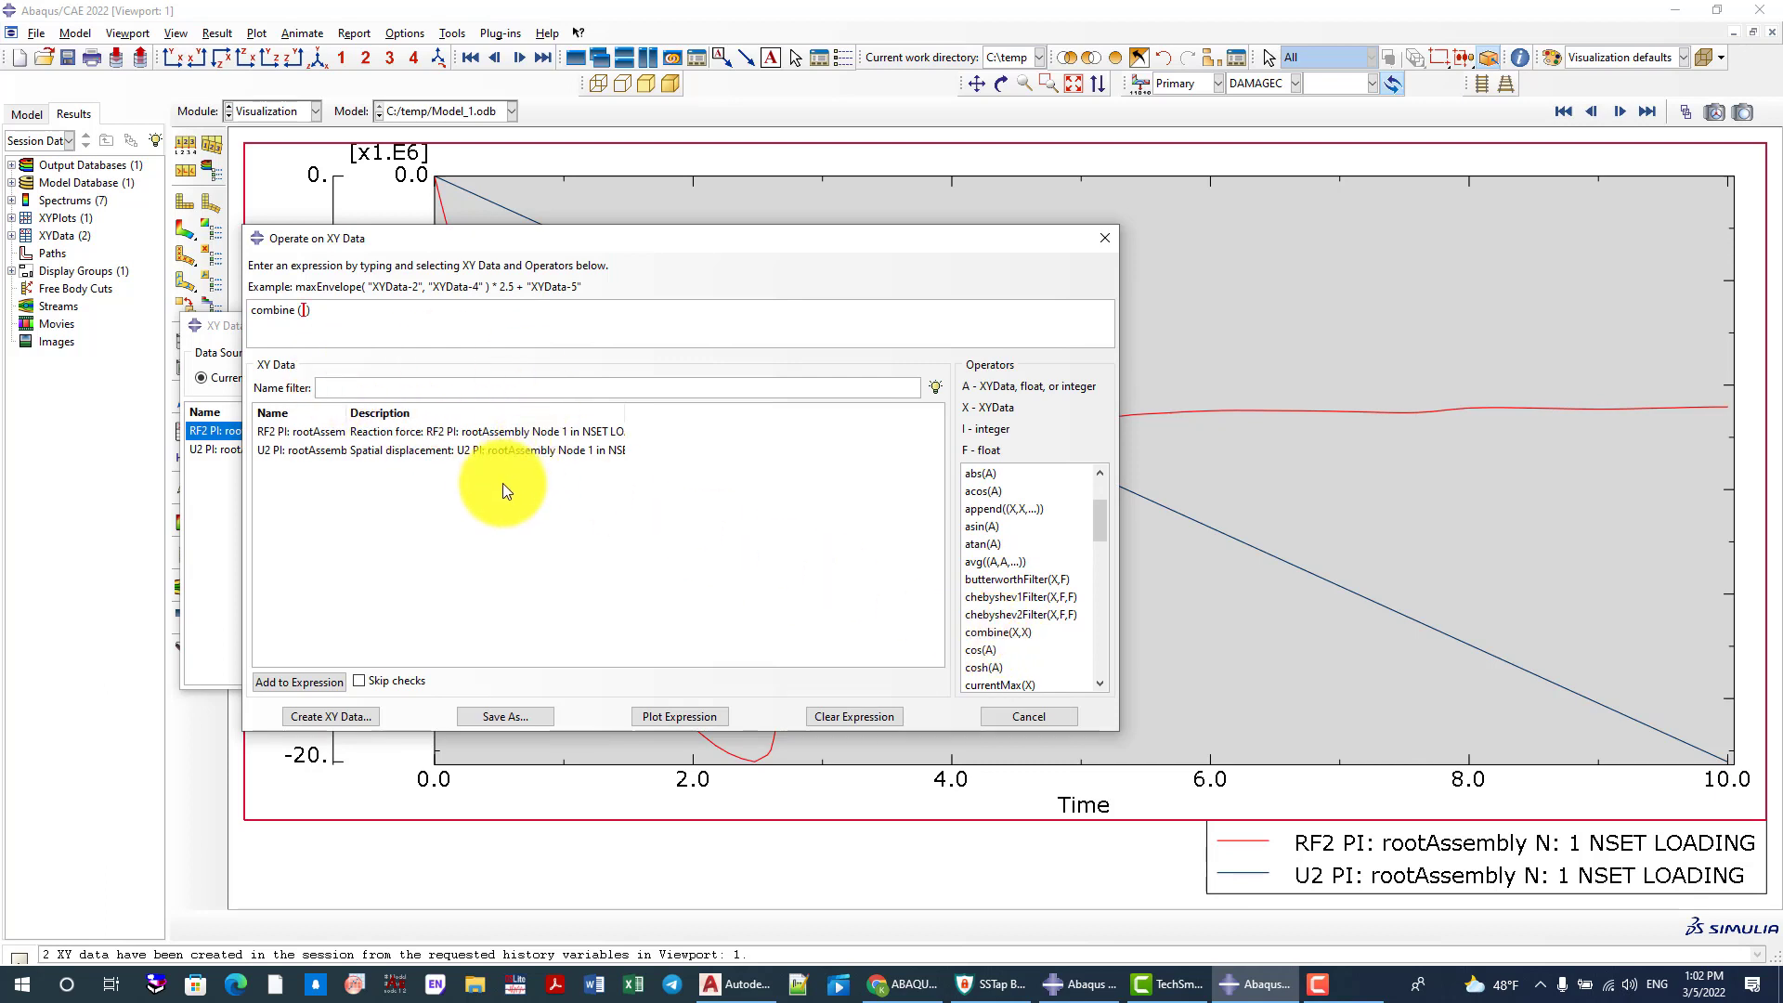
text(-1*)
double_click(451, 453)
text(,)
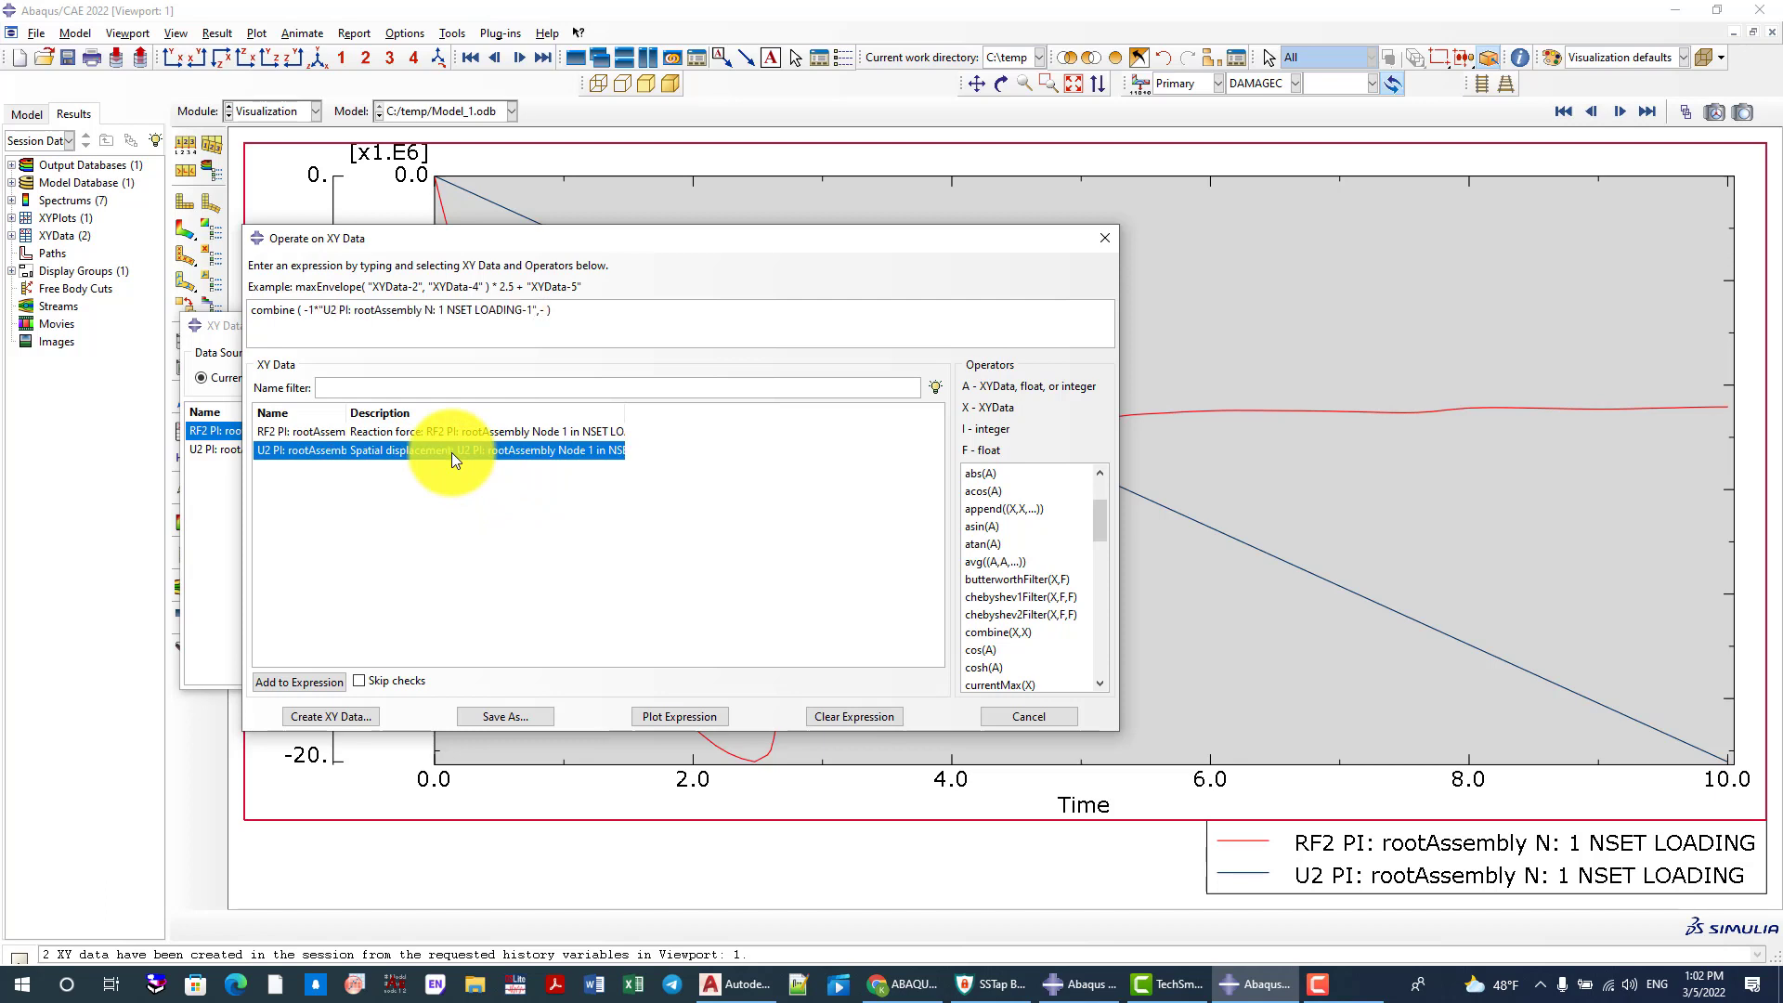
text(-1*)
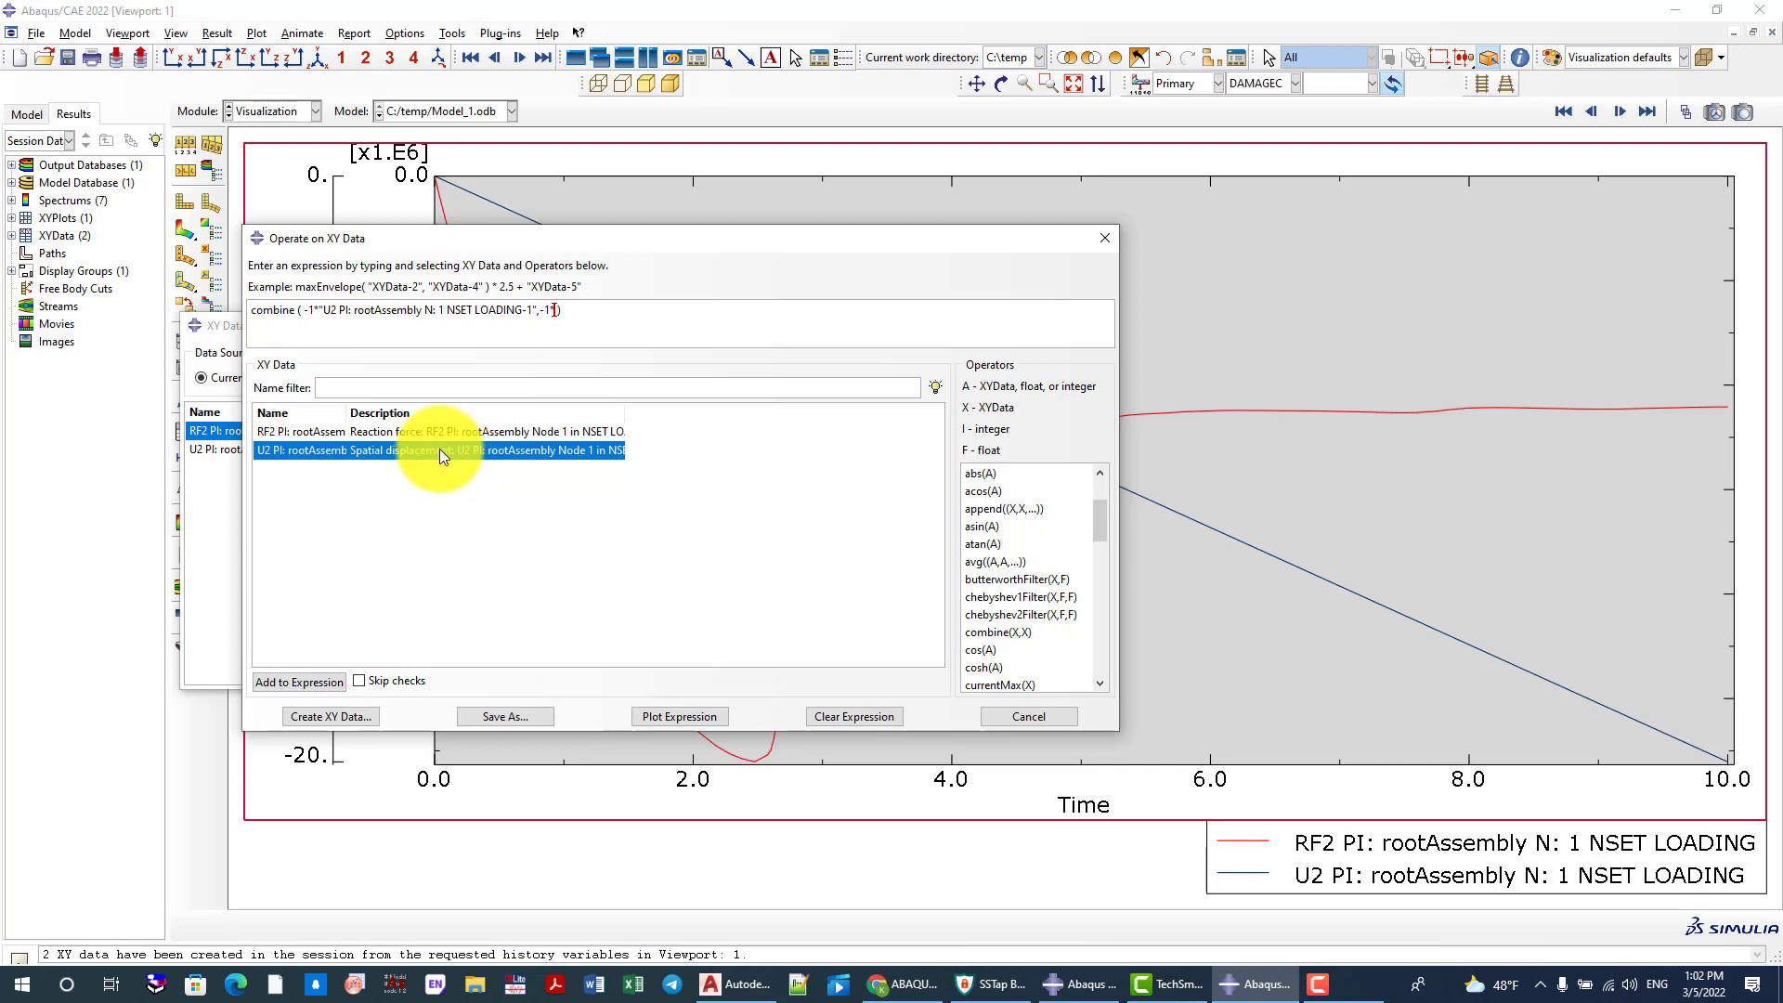
click(440, 432)
double_click(439, 432)
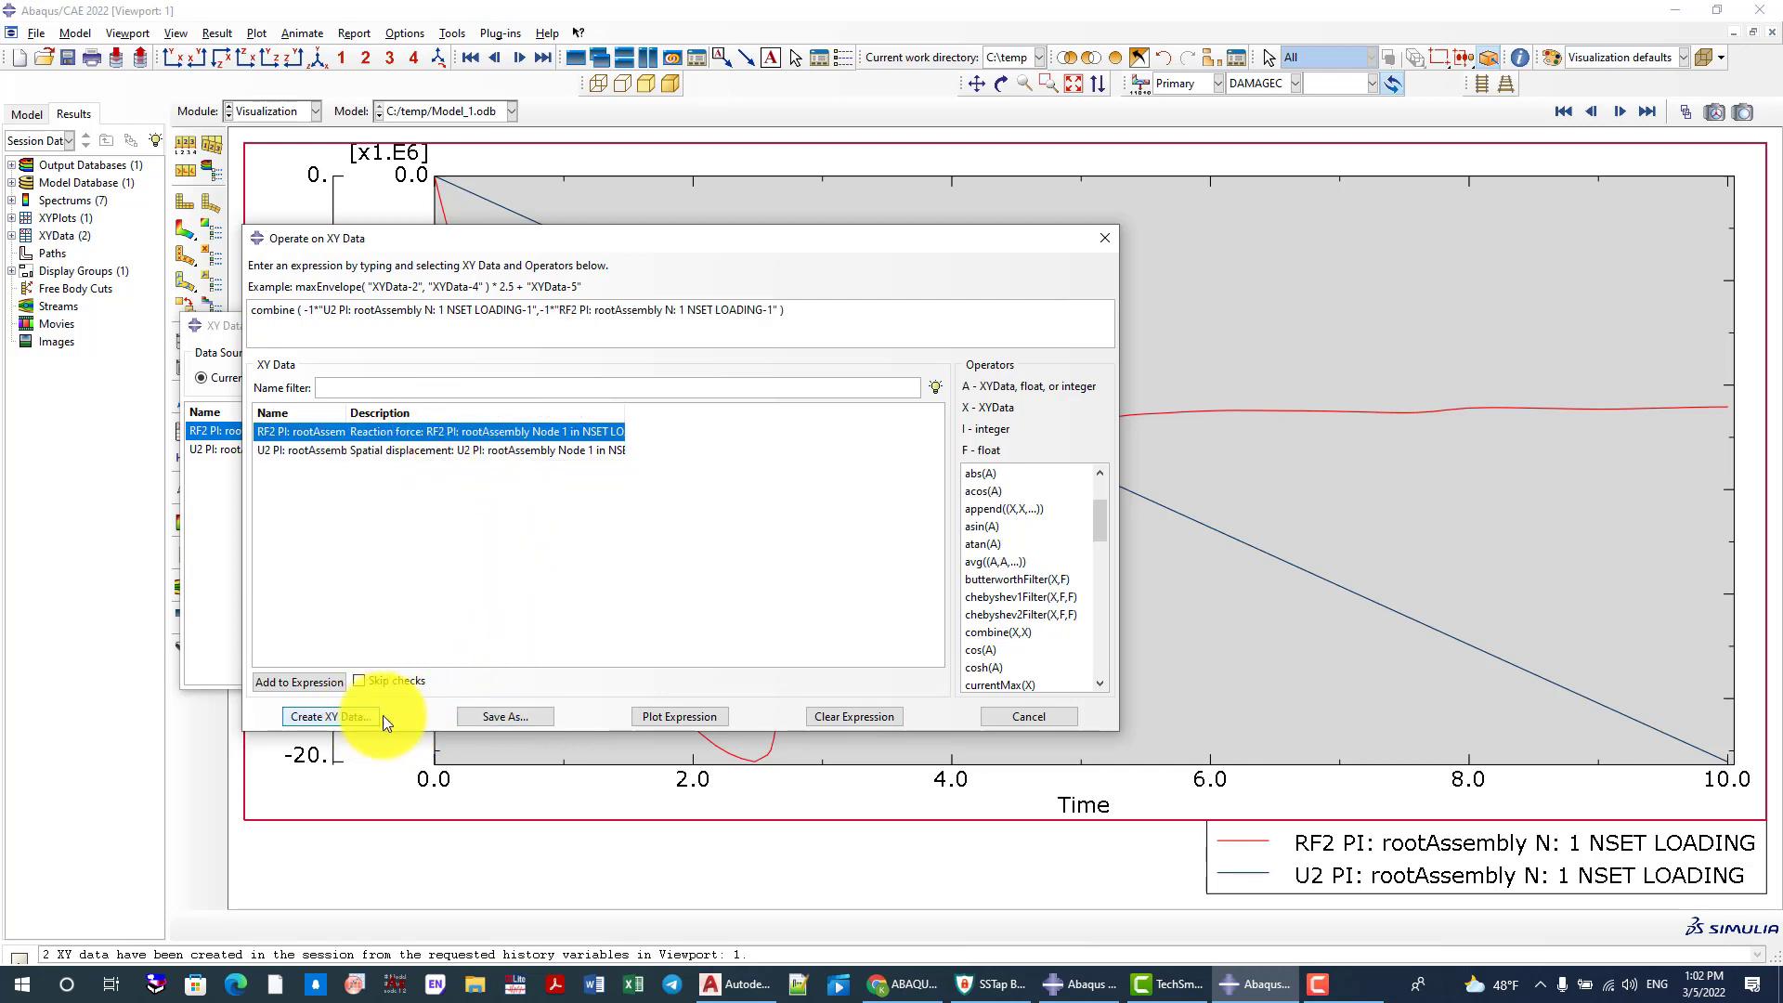
Save the combined data as FD and plot it as a force-displacement curve
click(504, 713)
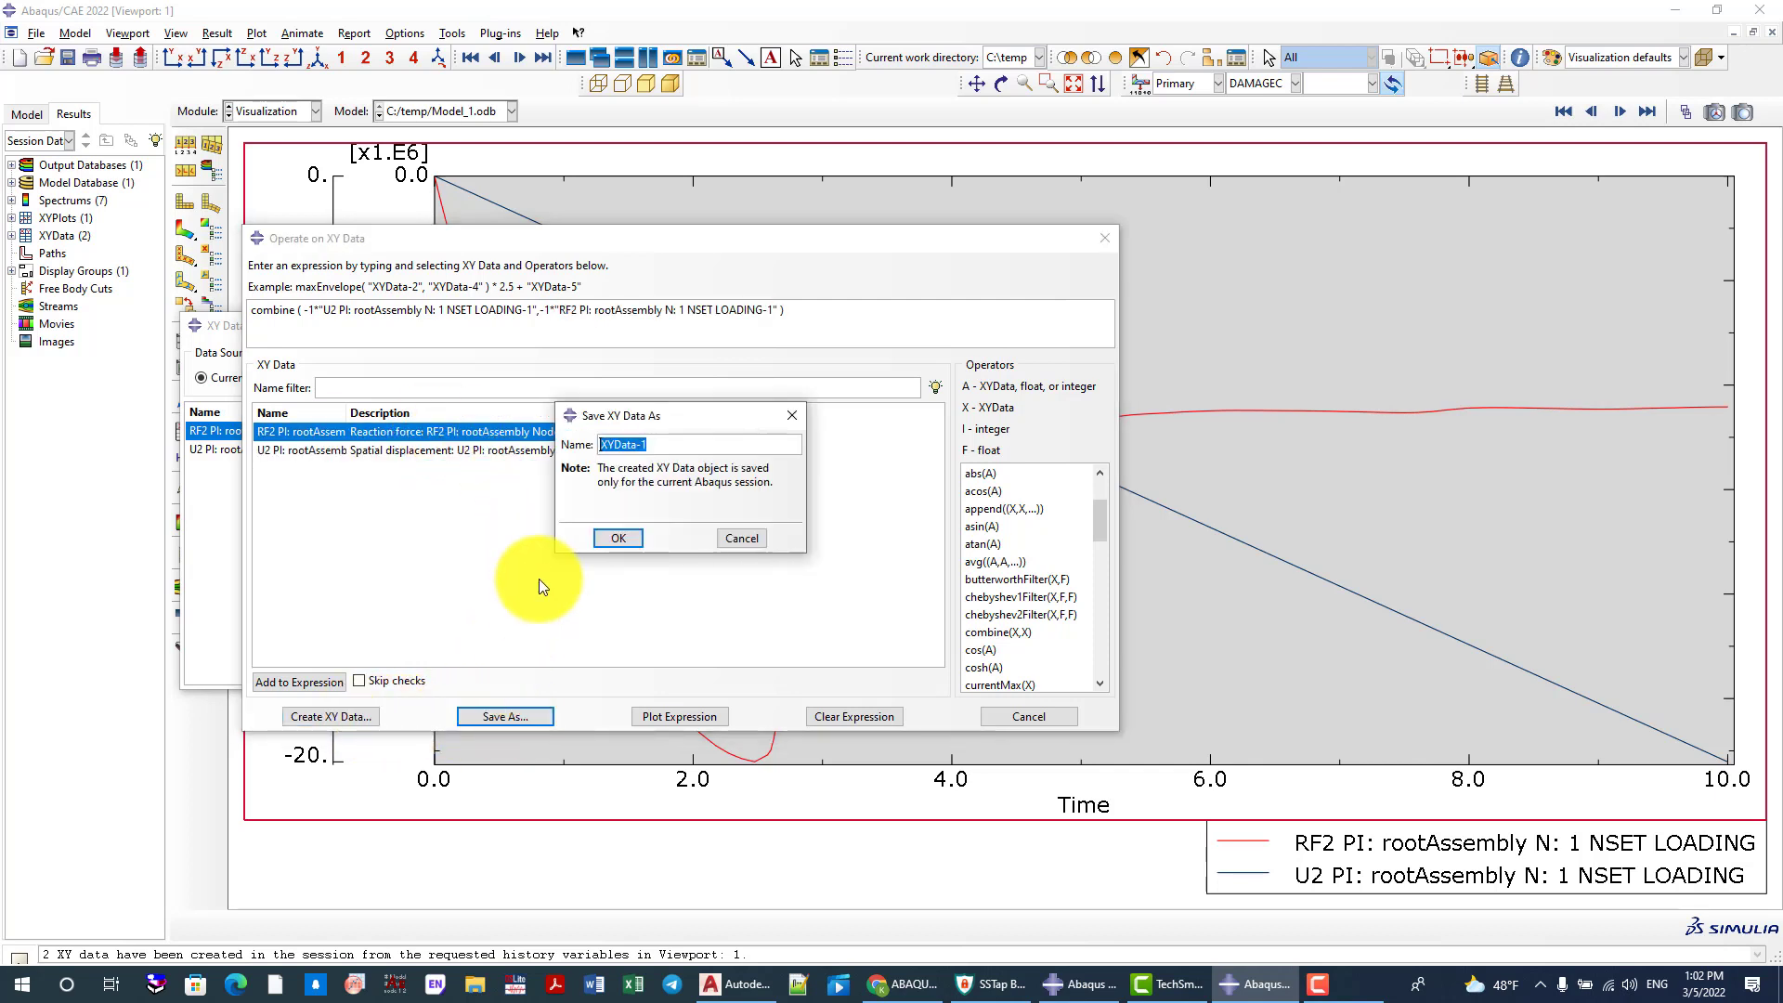
text(FD)
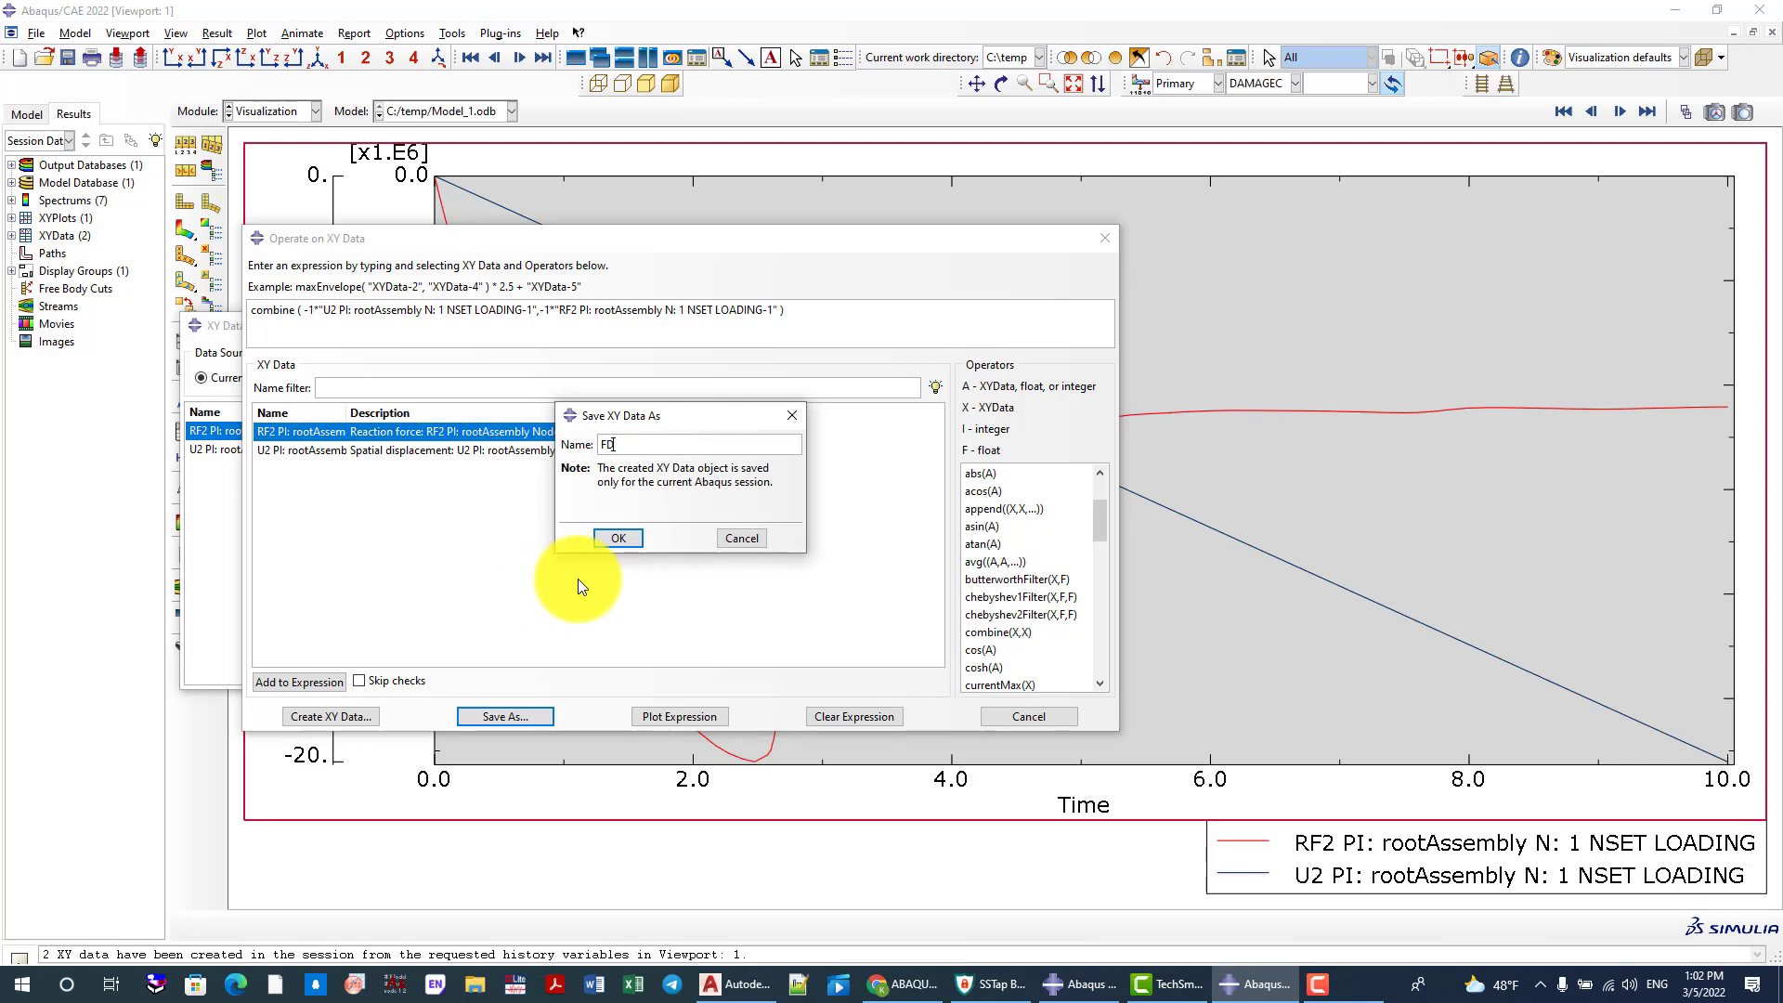
click(618, 539)
click(982, 720)
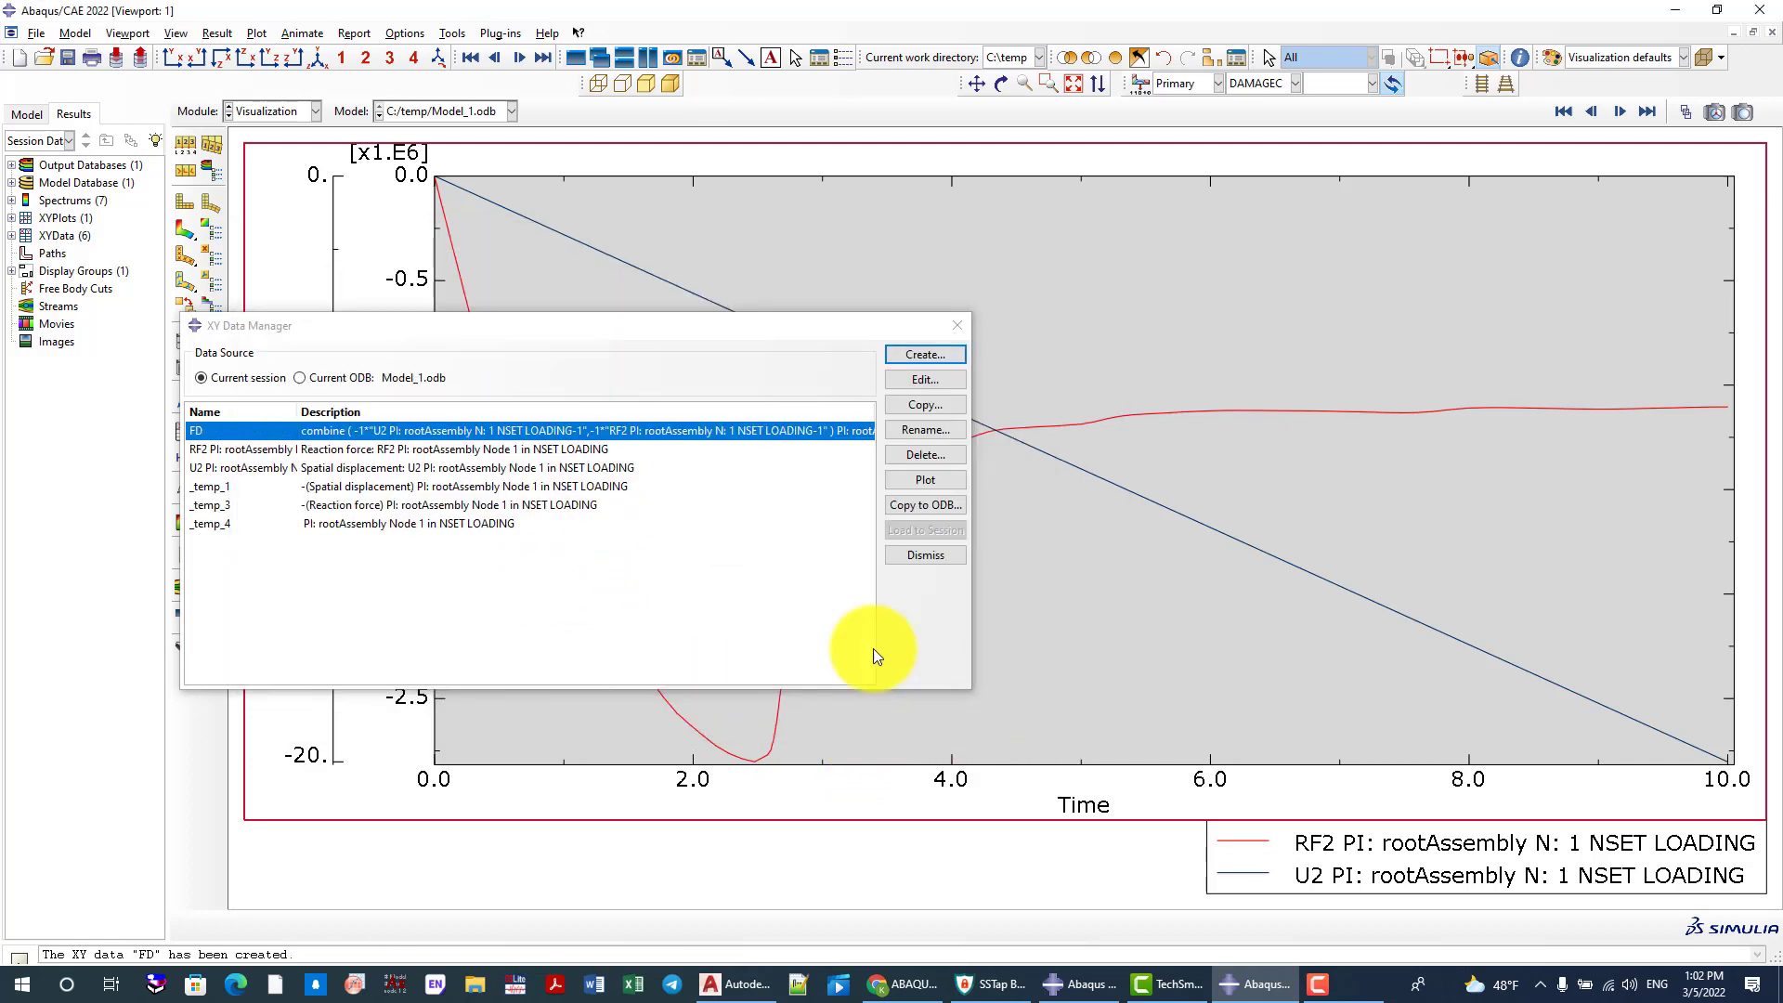
click(918, 481)
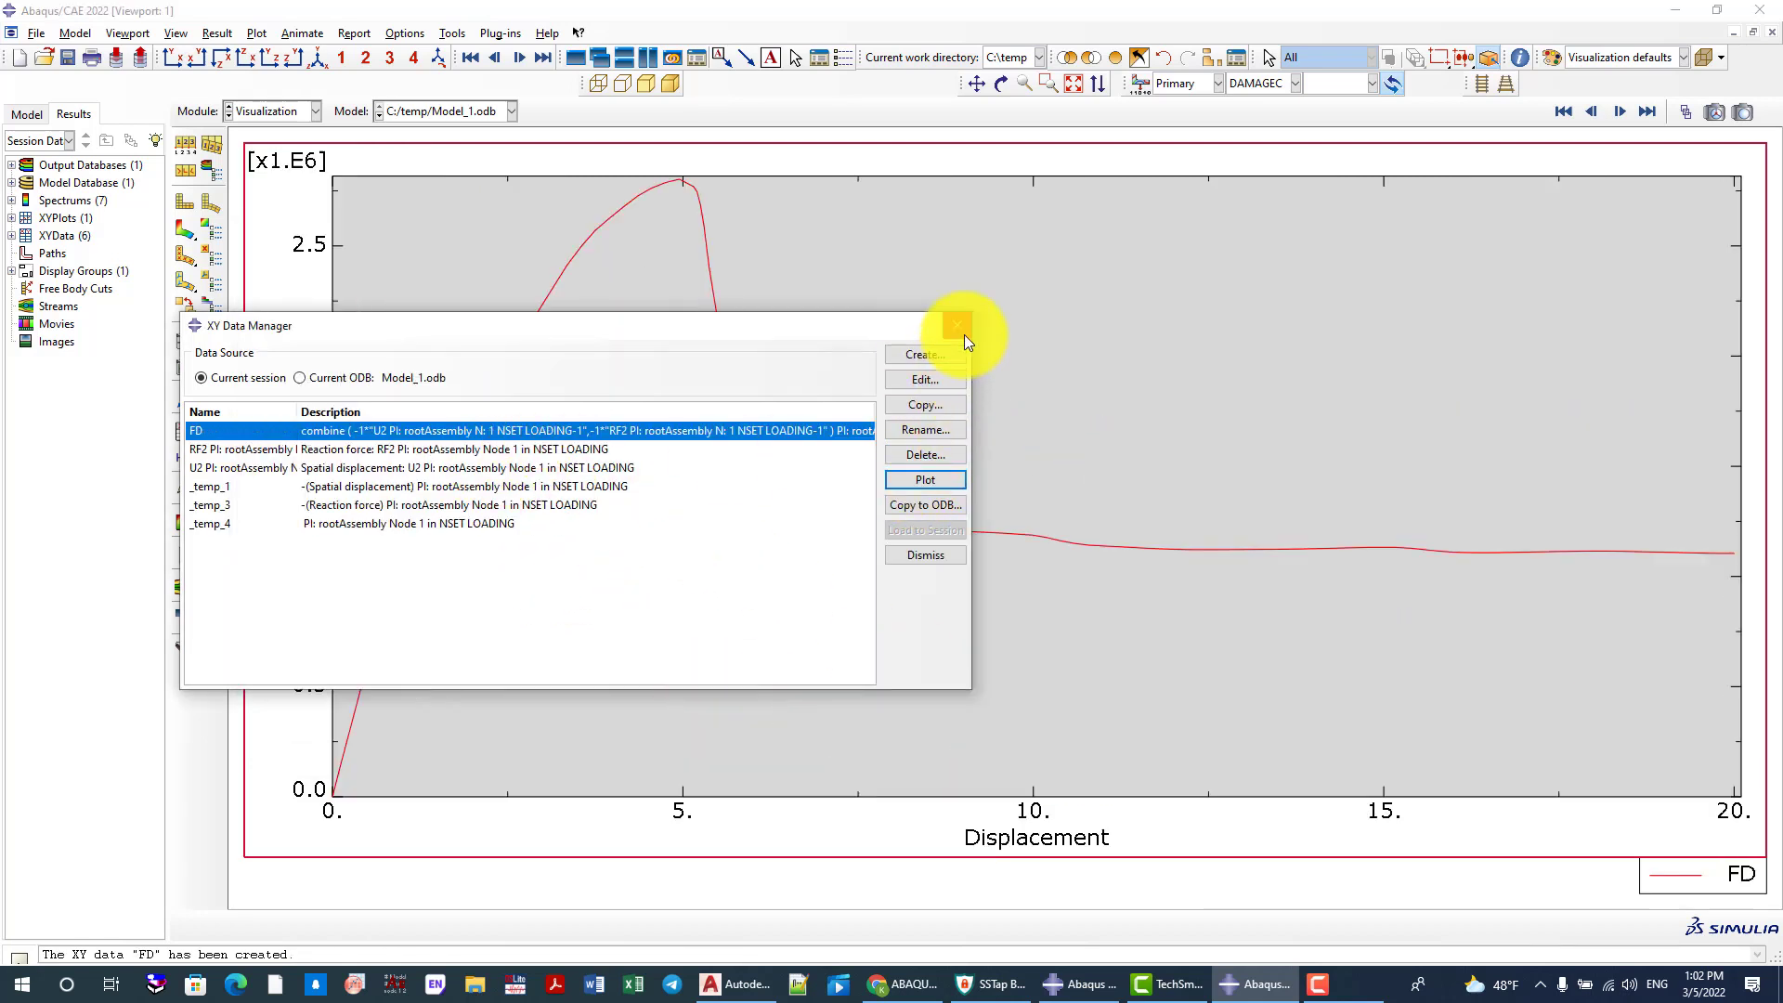
click(957, 325)
scroll(414, 706, down, 1)
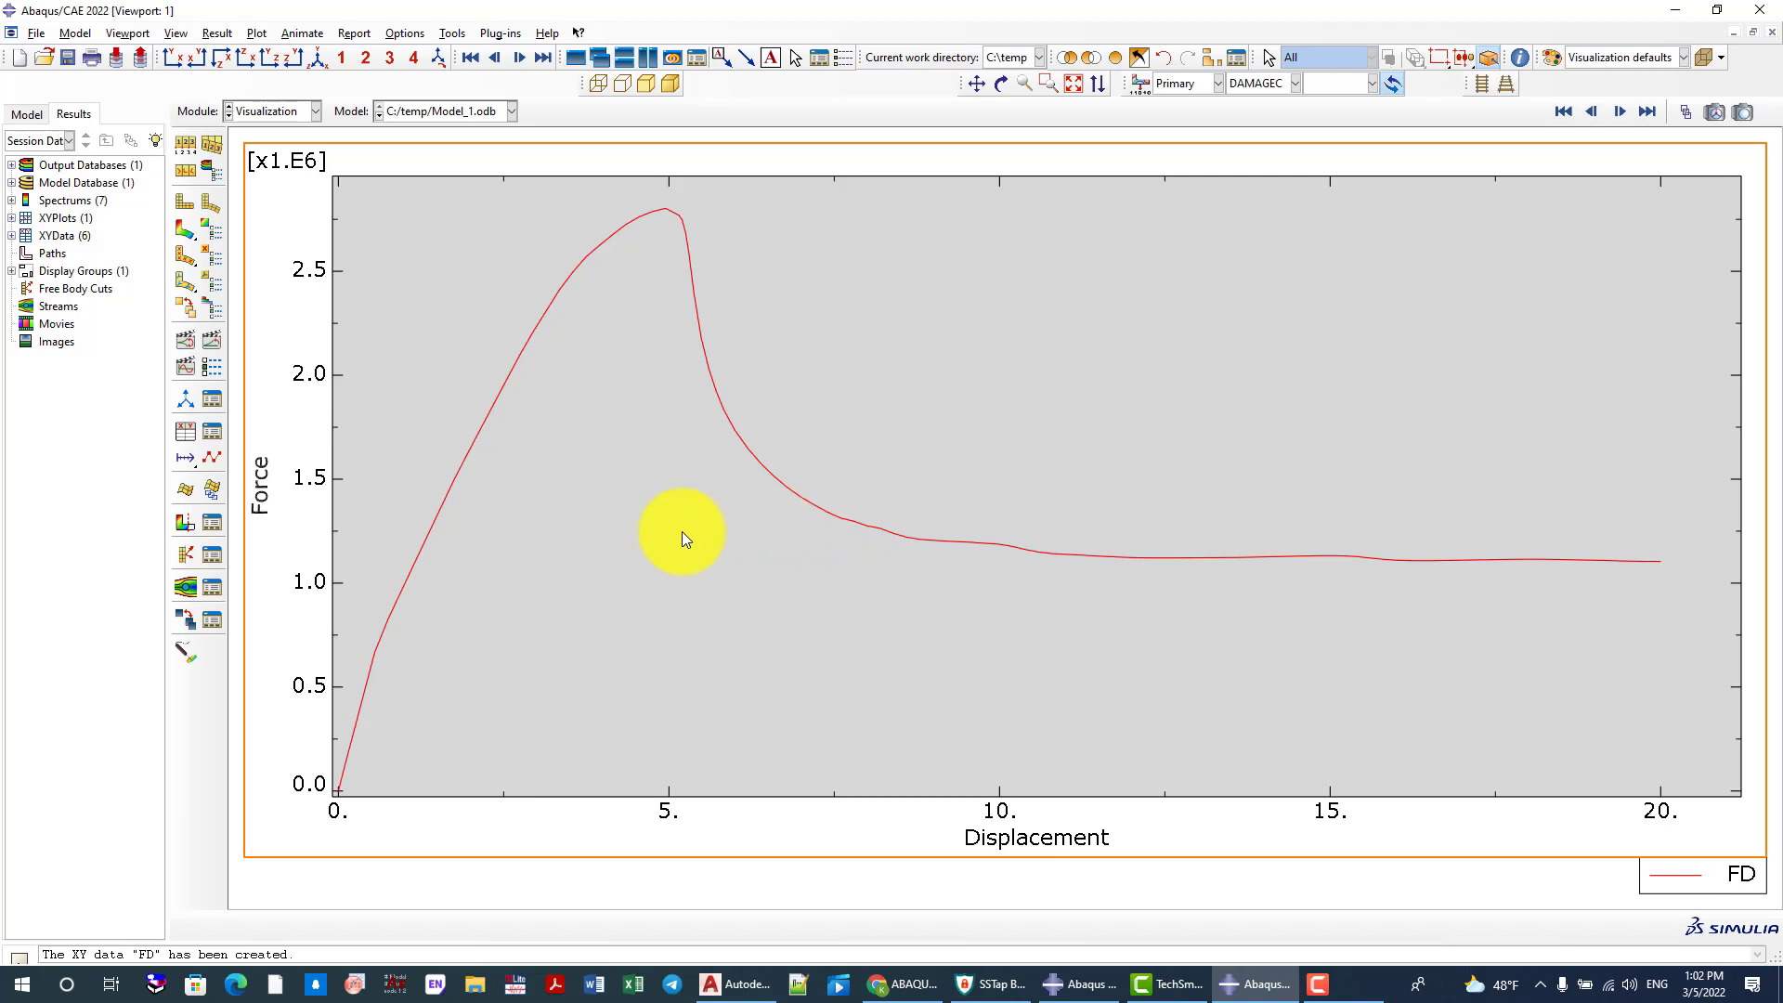
Review the tabulated X and Y values of the FD data and close its editor unchanged
click(210, 432)
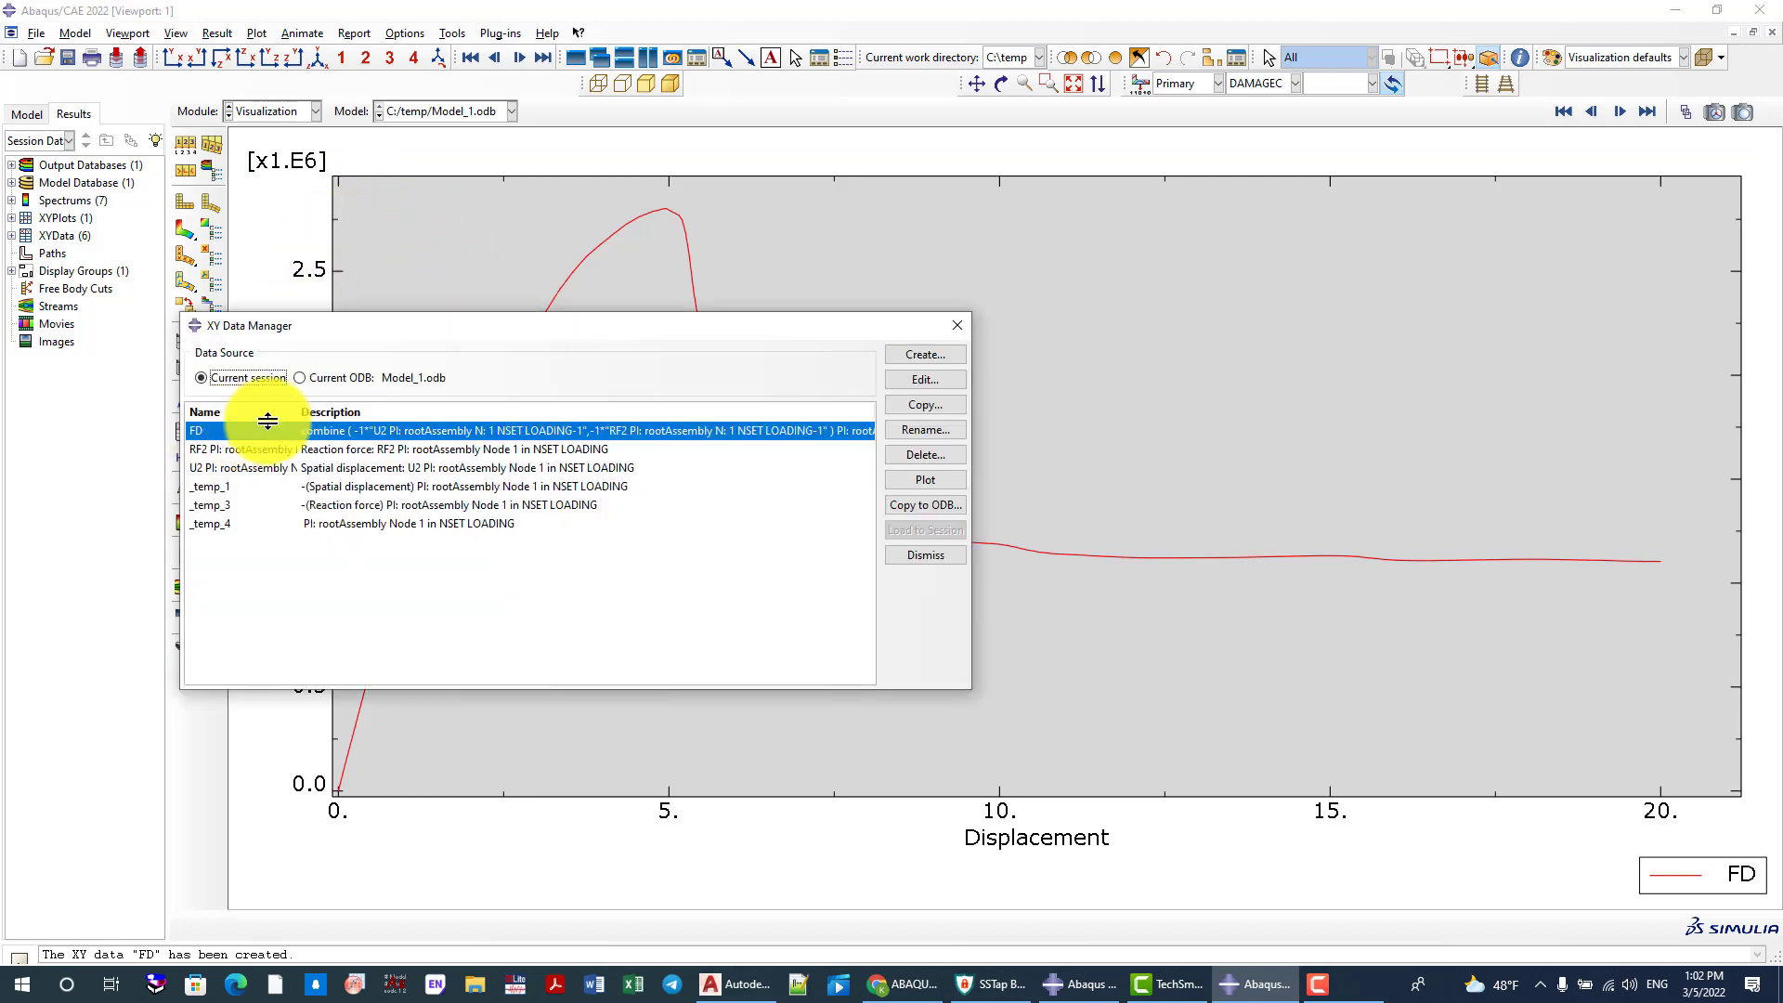
click(904, 379)
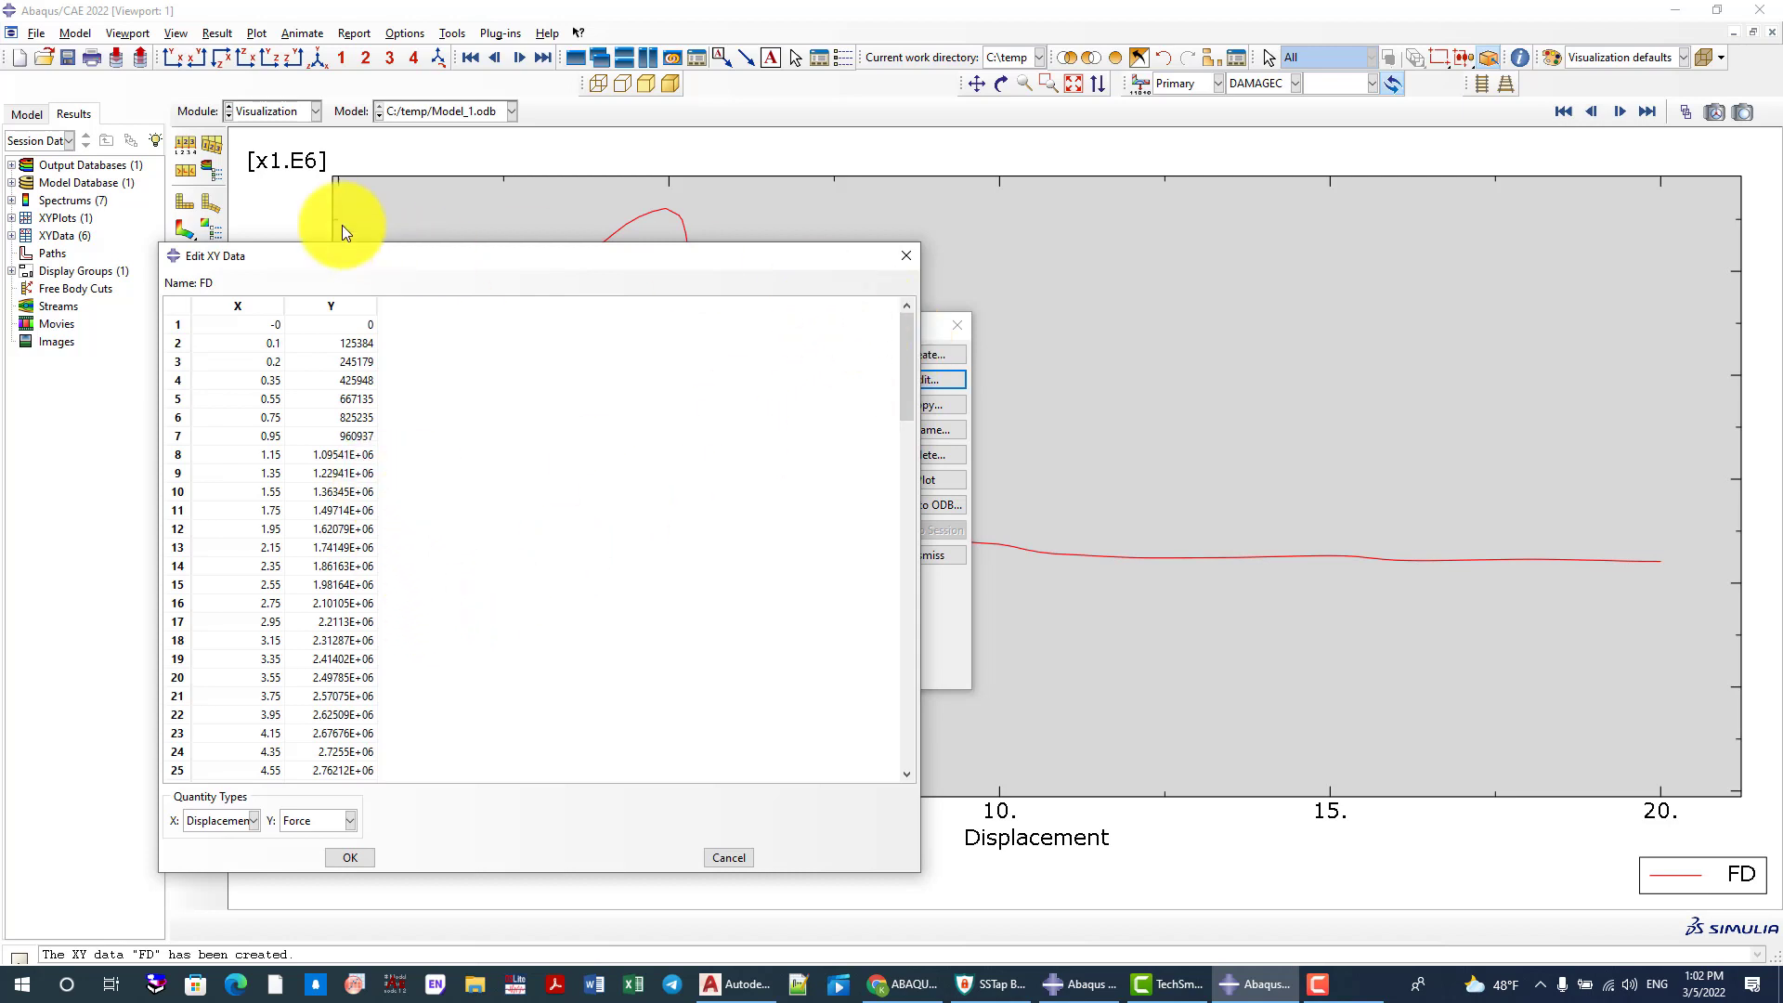
click(905, 256)
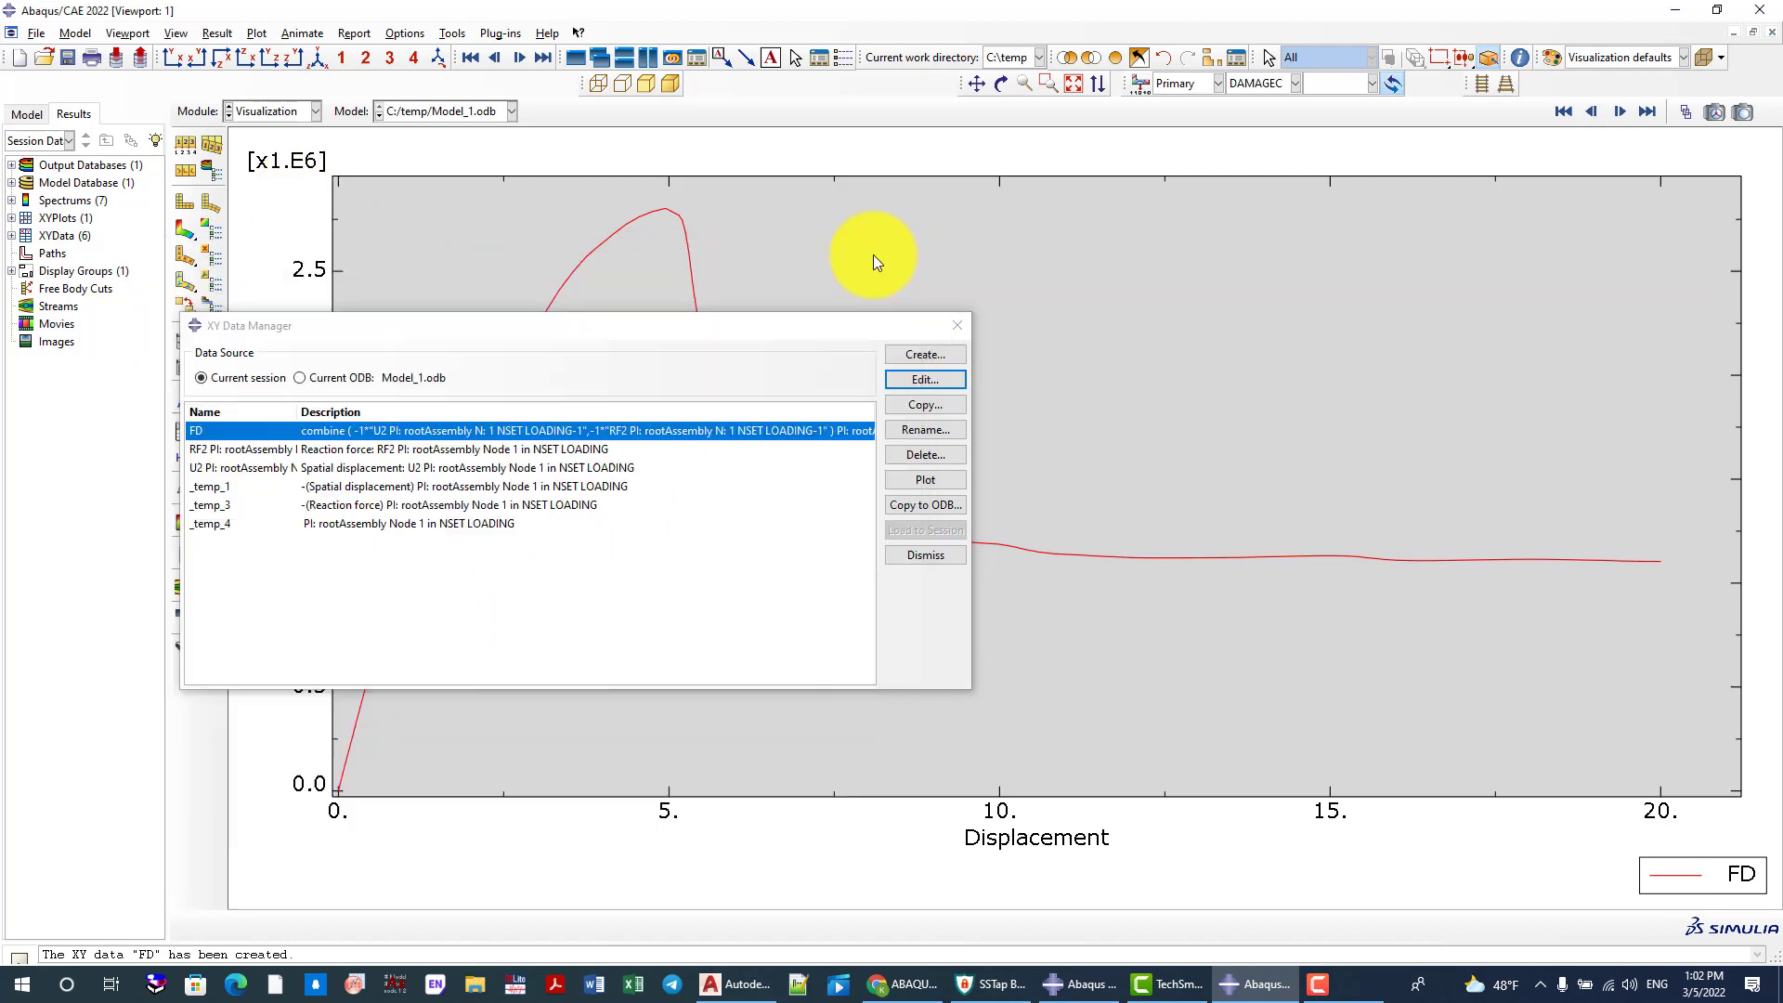
click(960, 327)
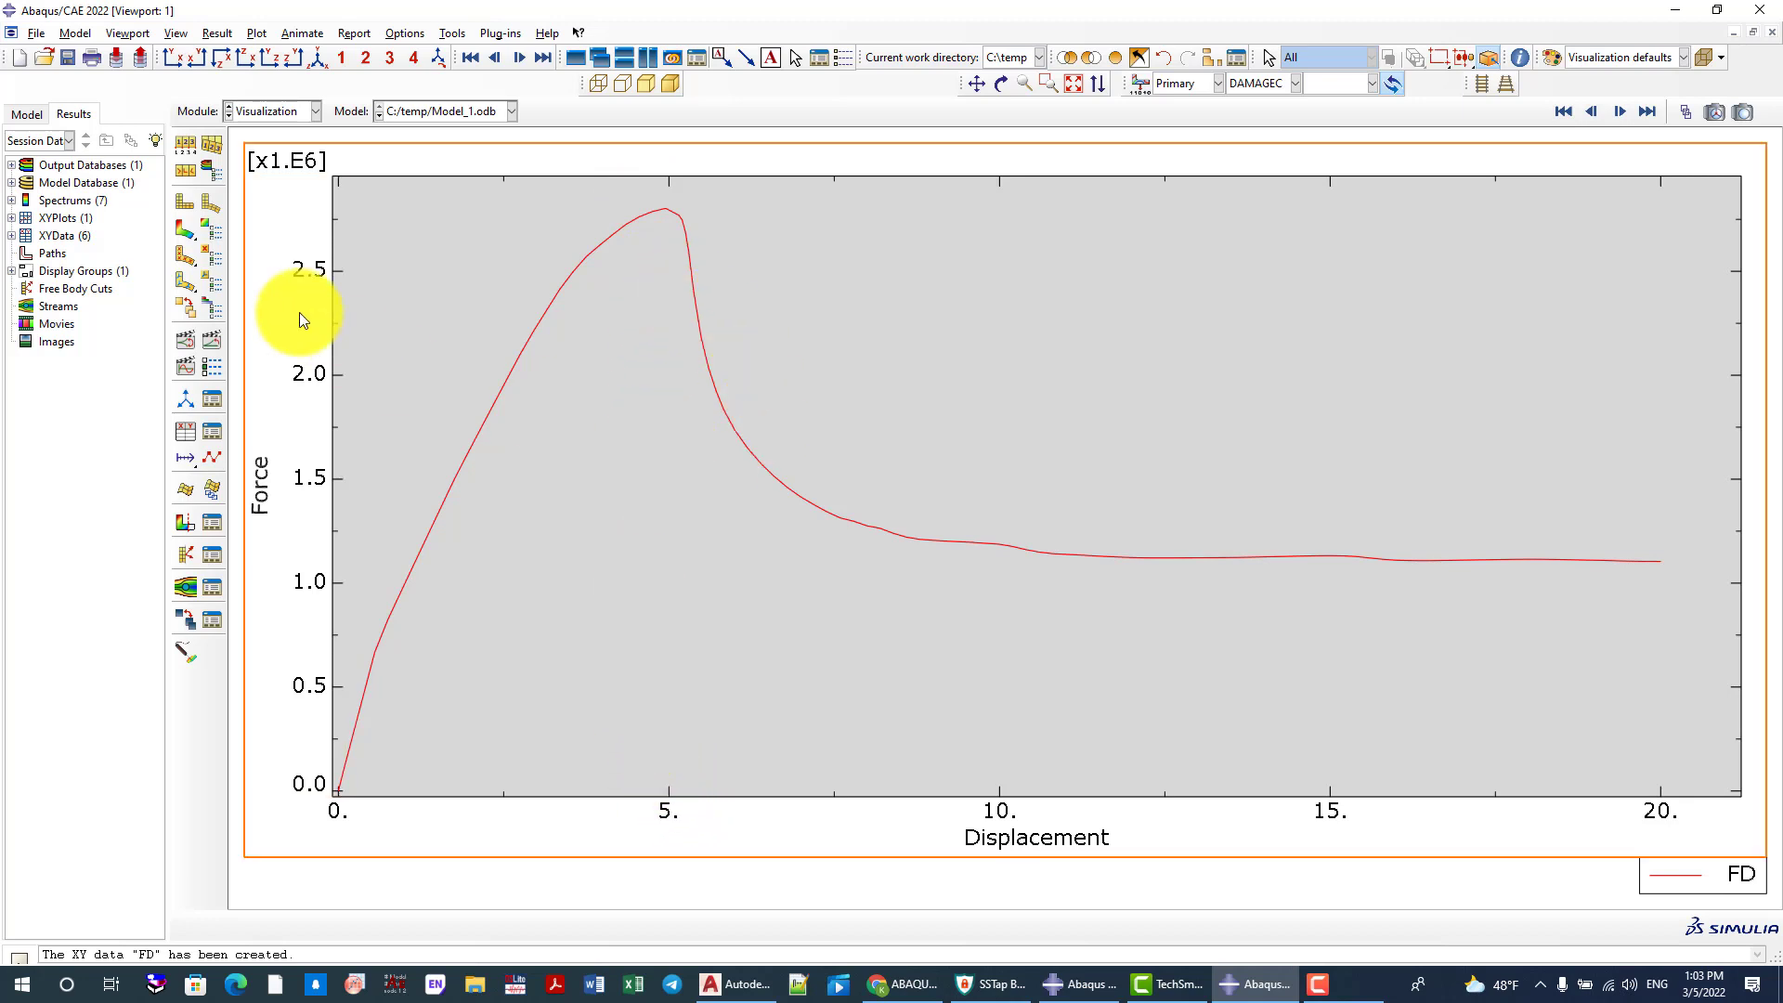
Display the DAMAGEC contours on the deformed column, check the Model_1 job in the Job module and reopen its results
click(179, 227)
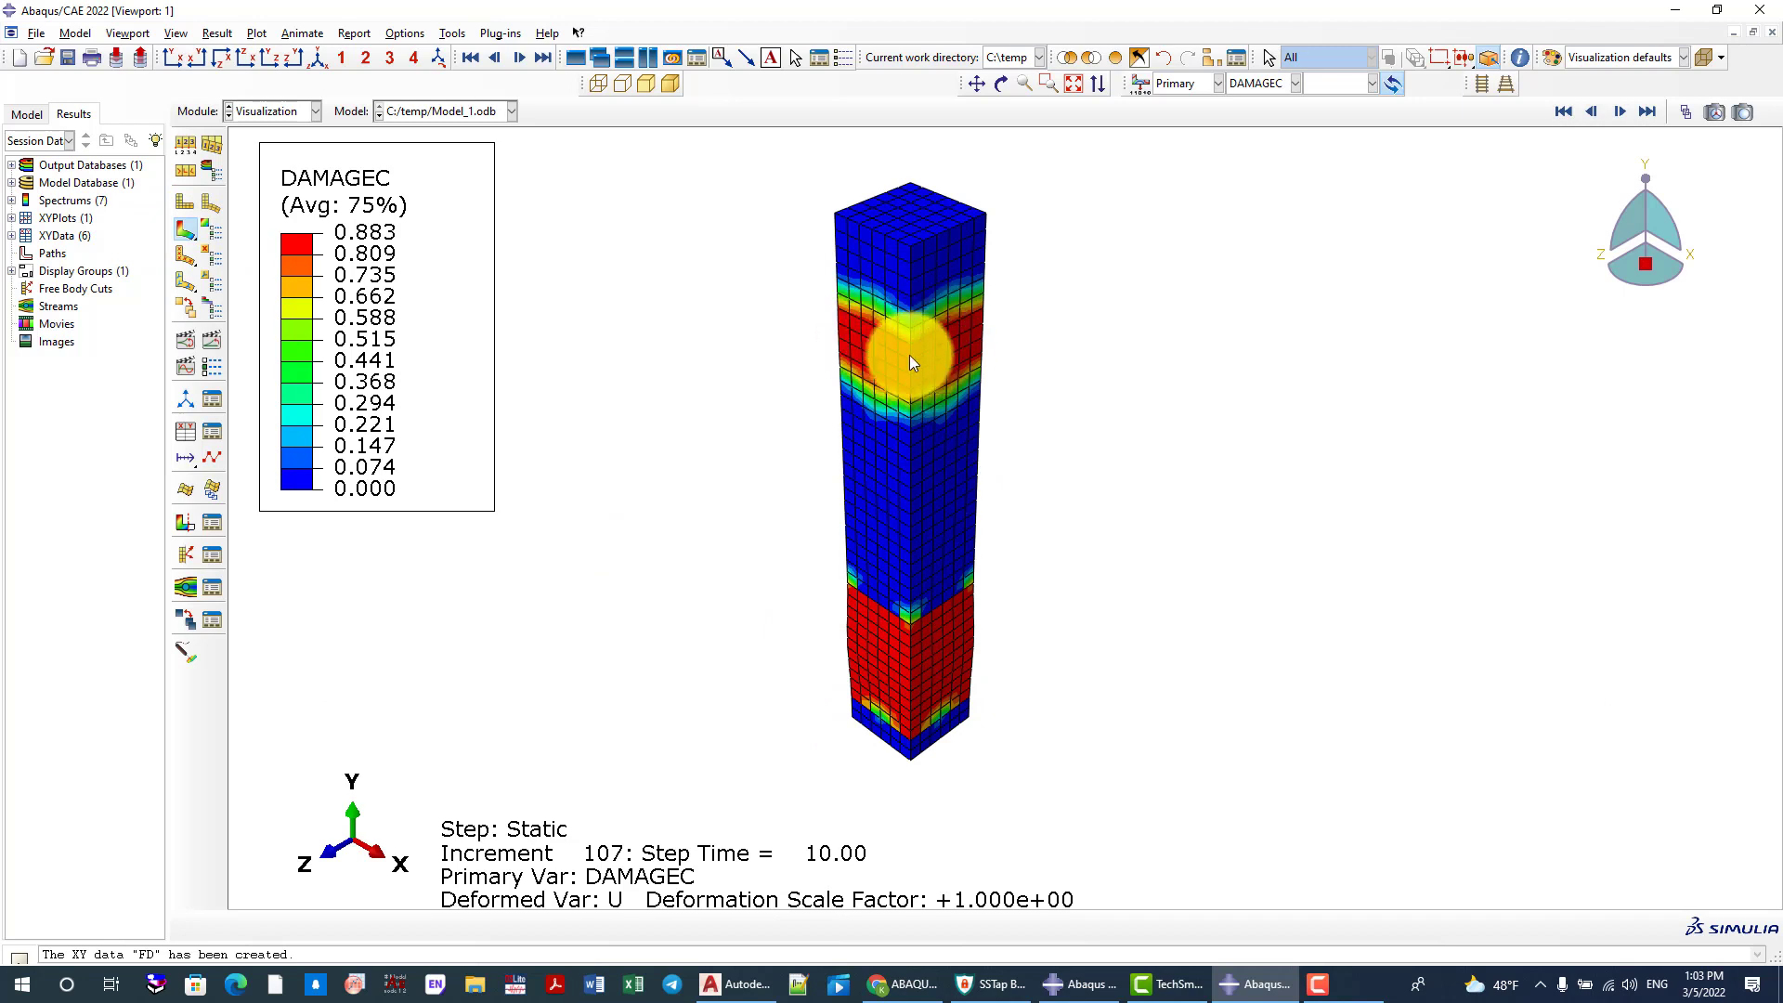
click(269, 110)
click(255, 275)
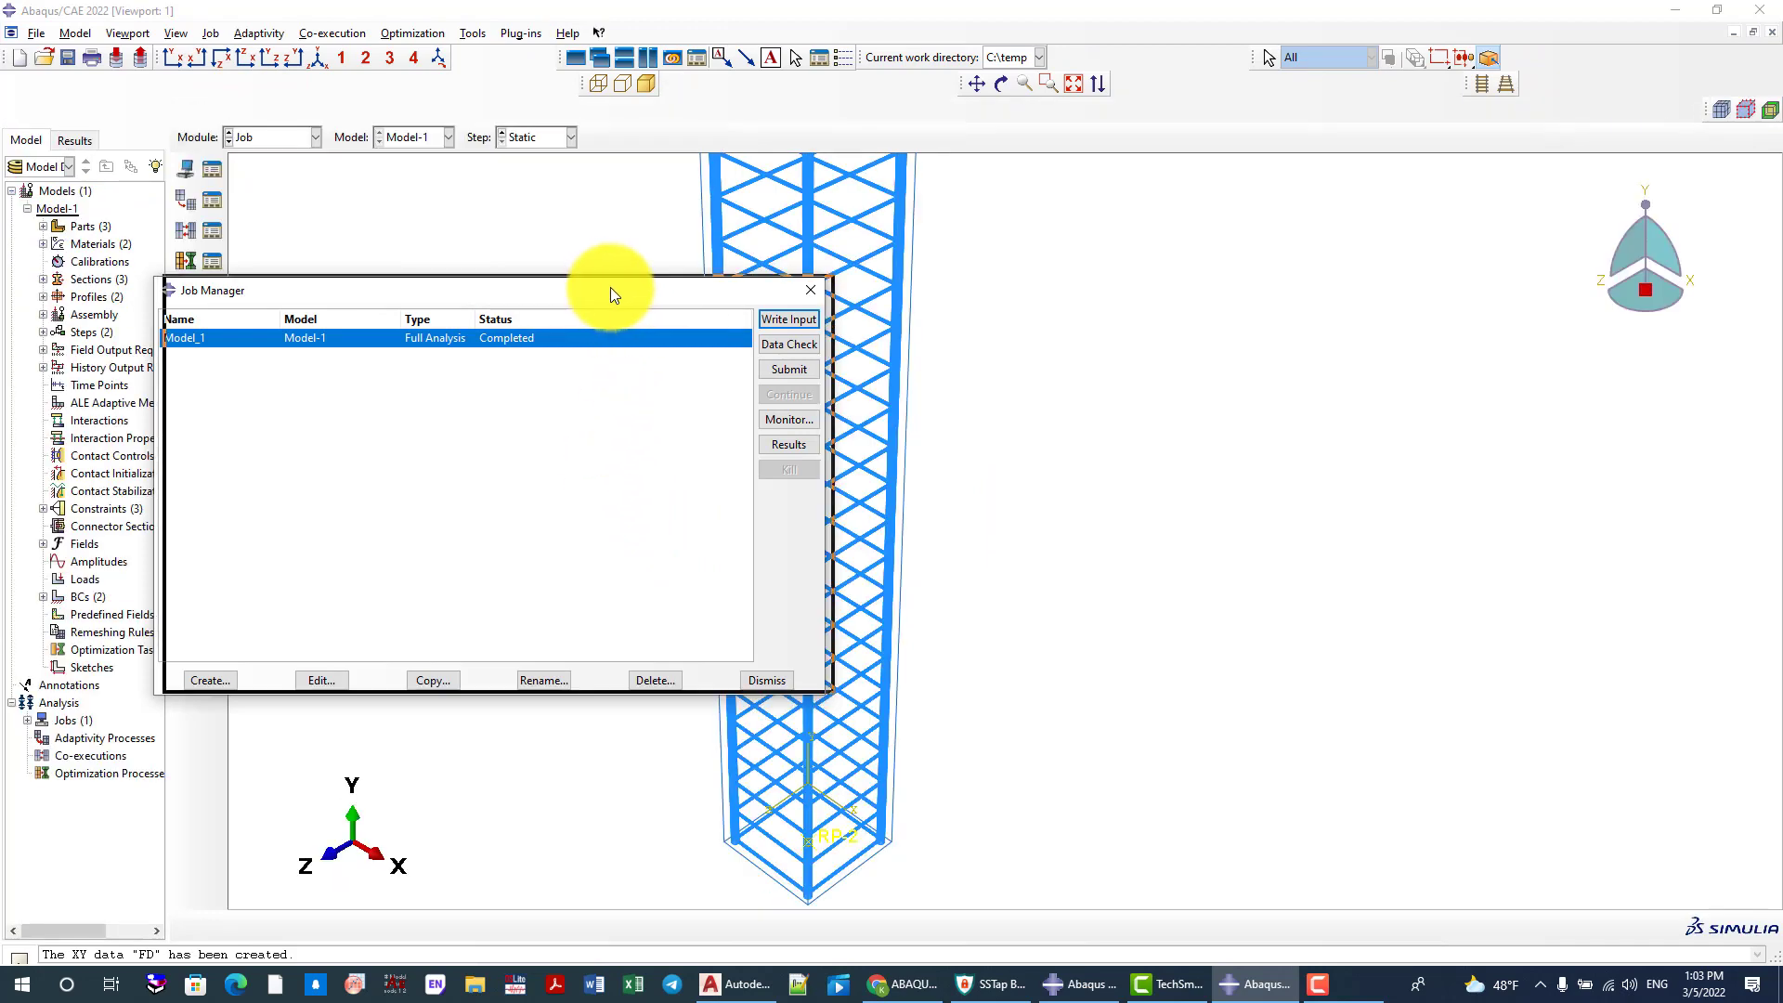
scroll(1046, 509, up, 3)
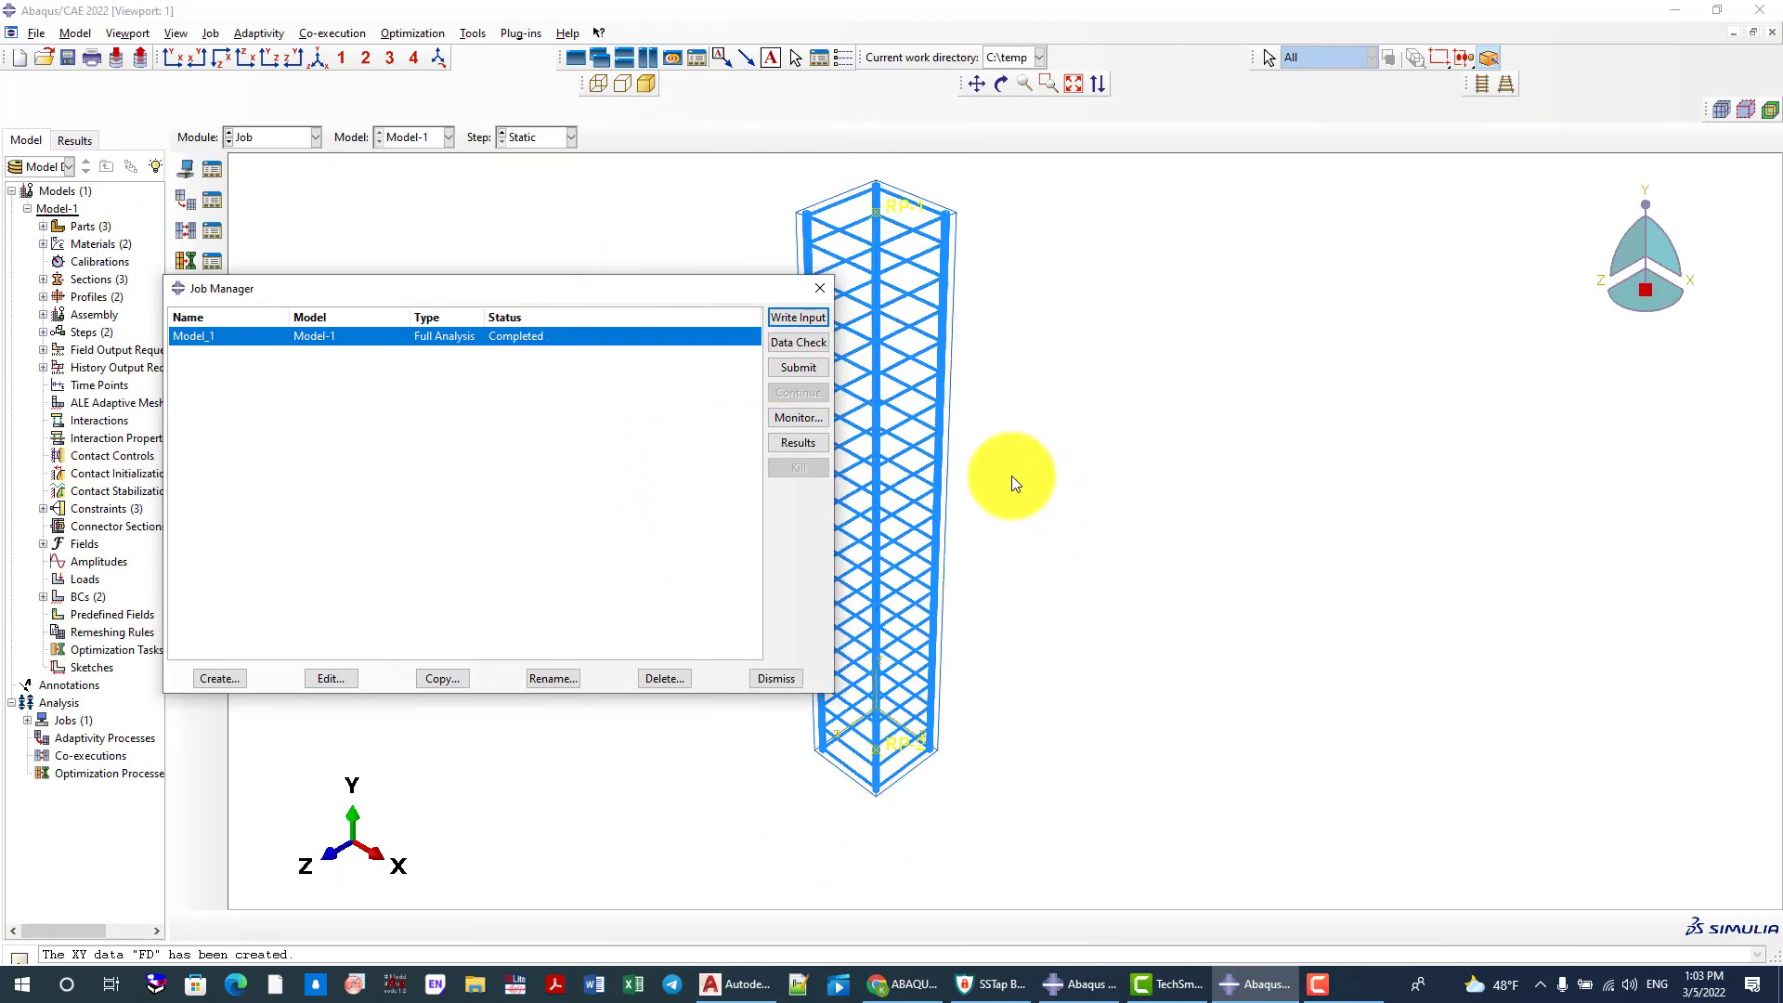
click(797, 443)
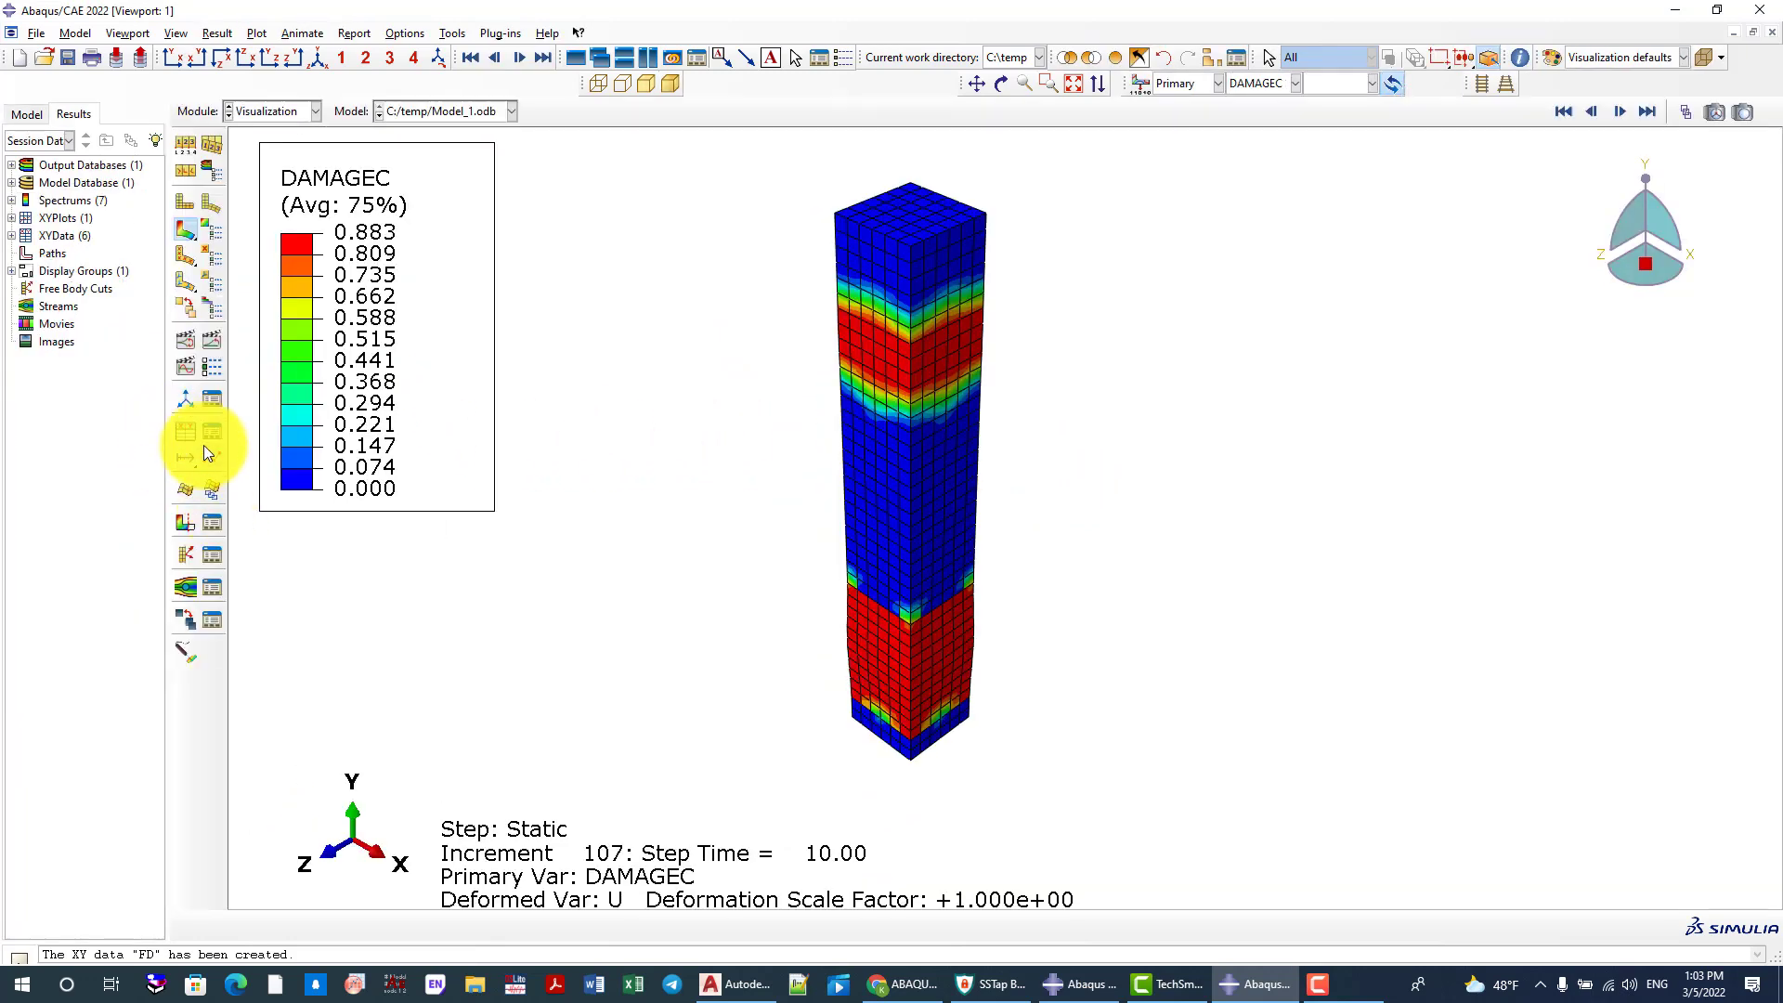
Open the FD data for editing and copy all of its X and Y values
click(231, 431)
click(939, 378)
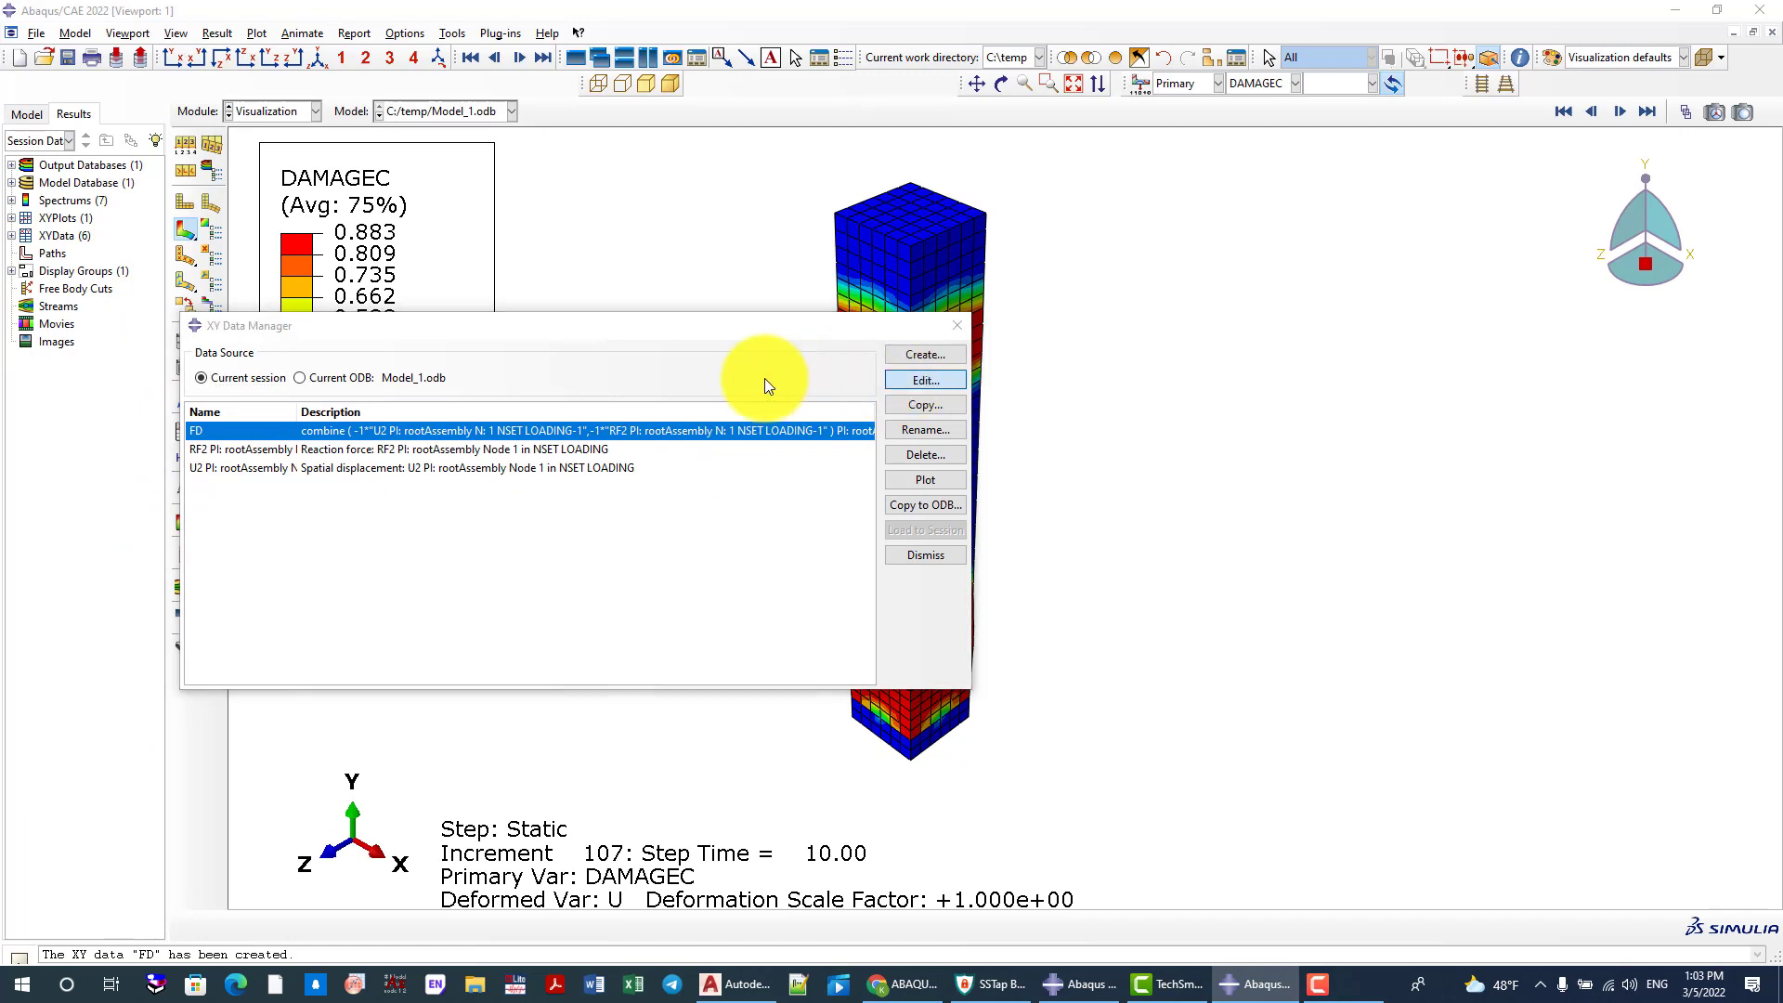
drag(249, 332, 337, 772)
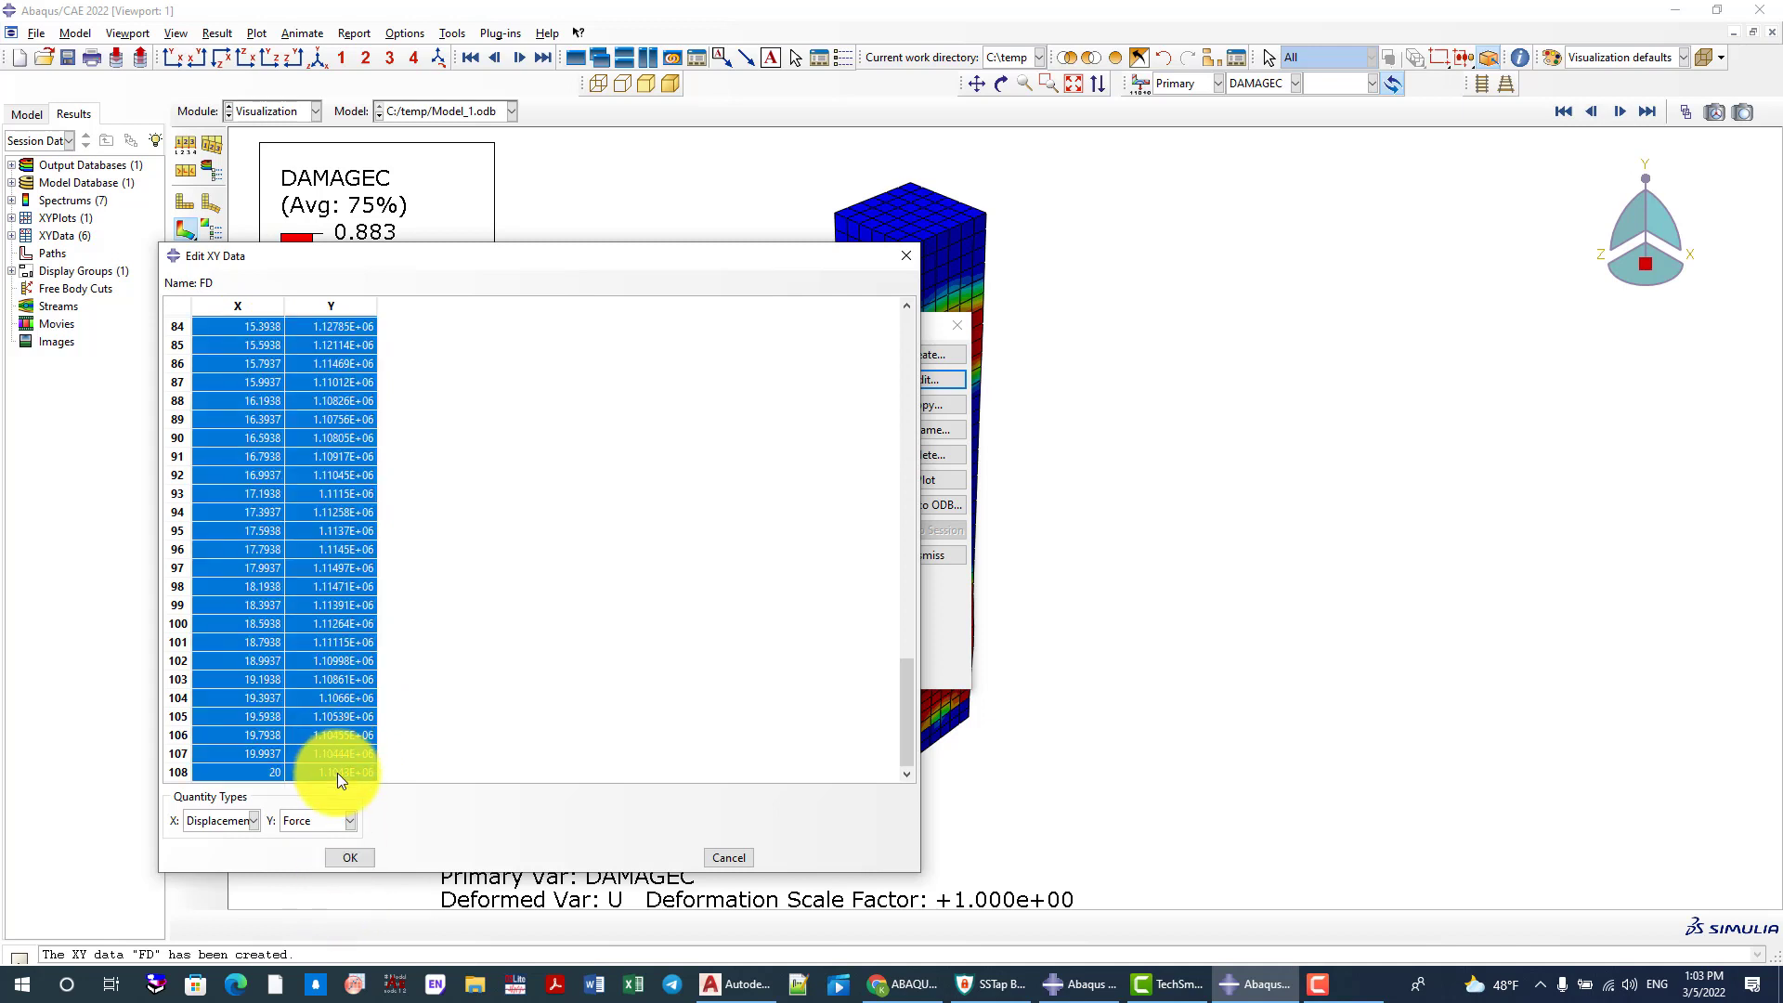
right_click(315, 617)
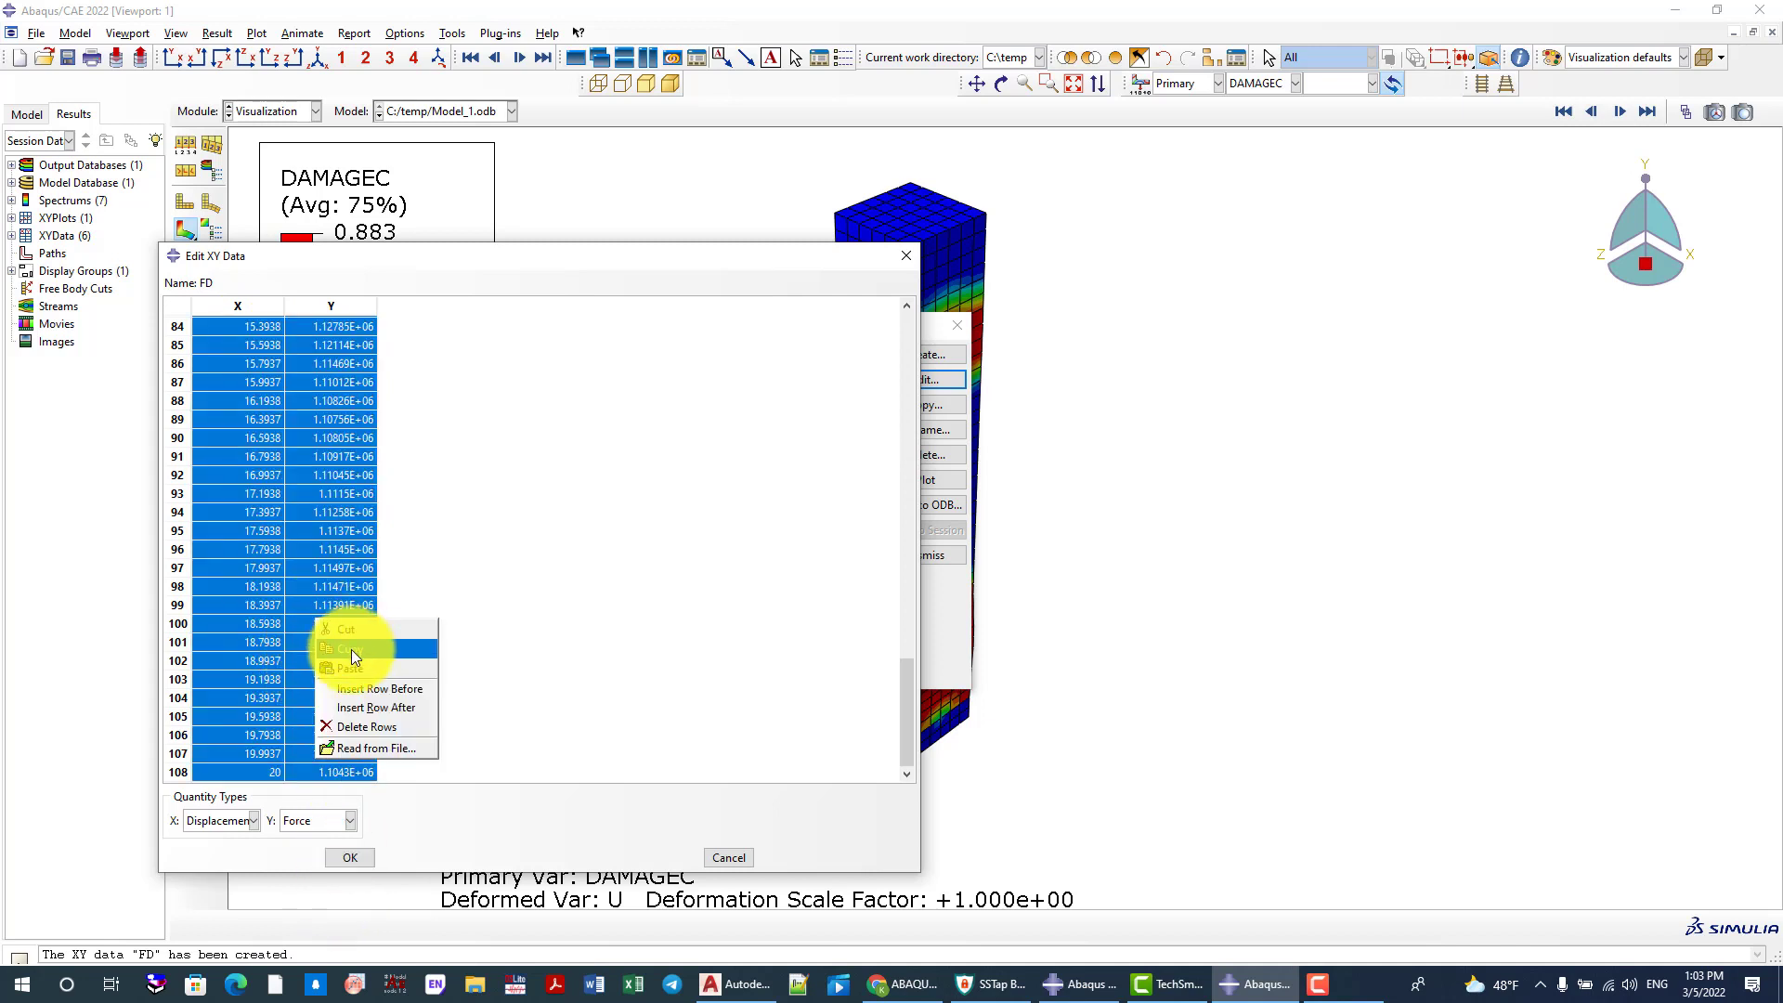
click(351, 649)
Switch to Excel, create a blank workbook and paste the copied FD values starting at cell A1
click(634, 984)
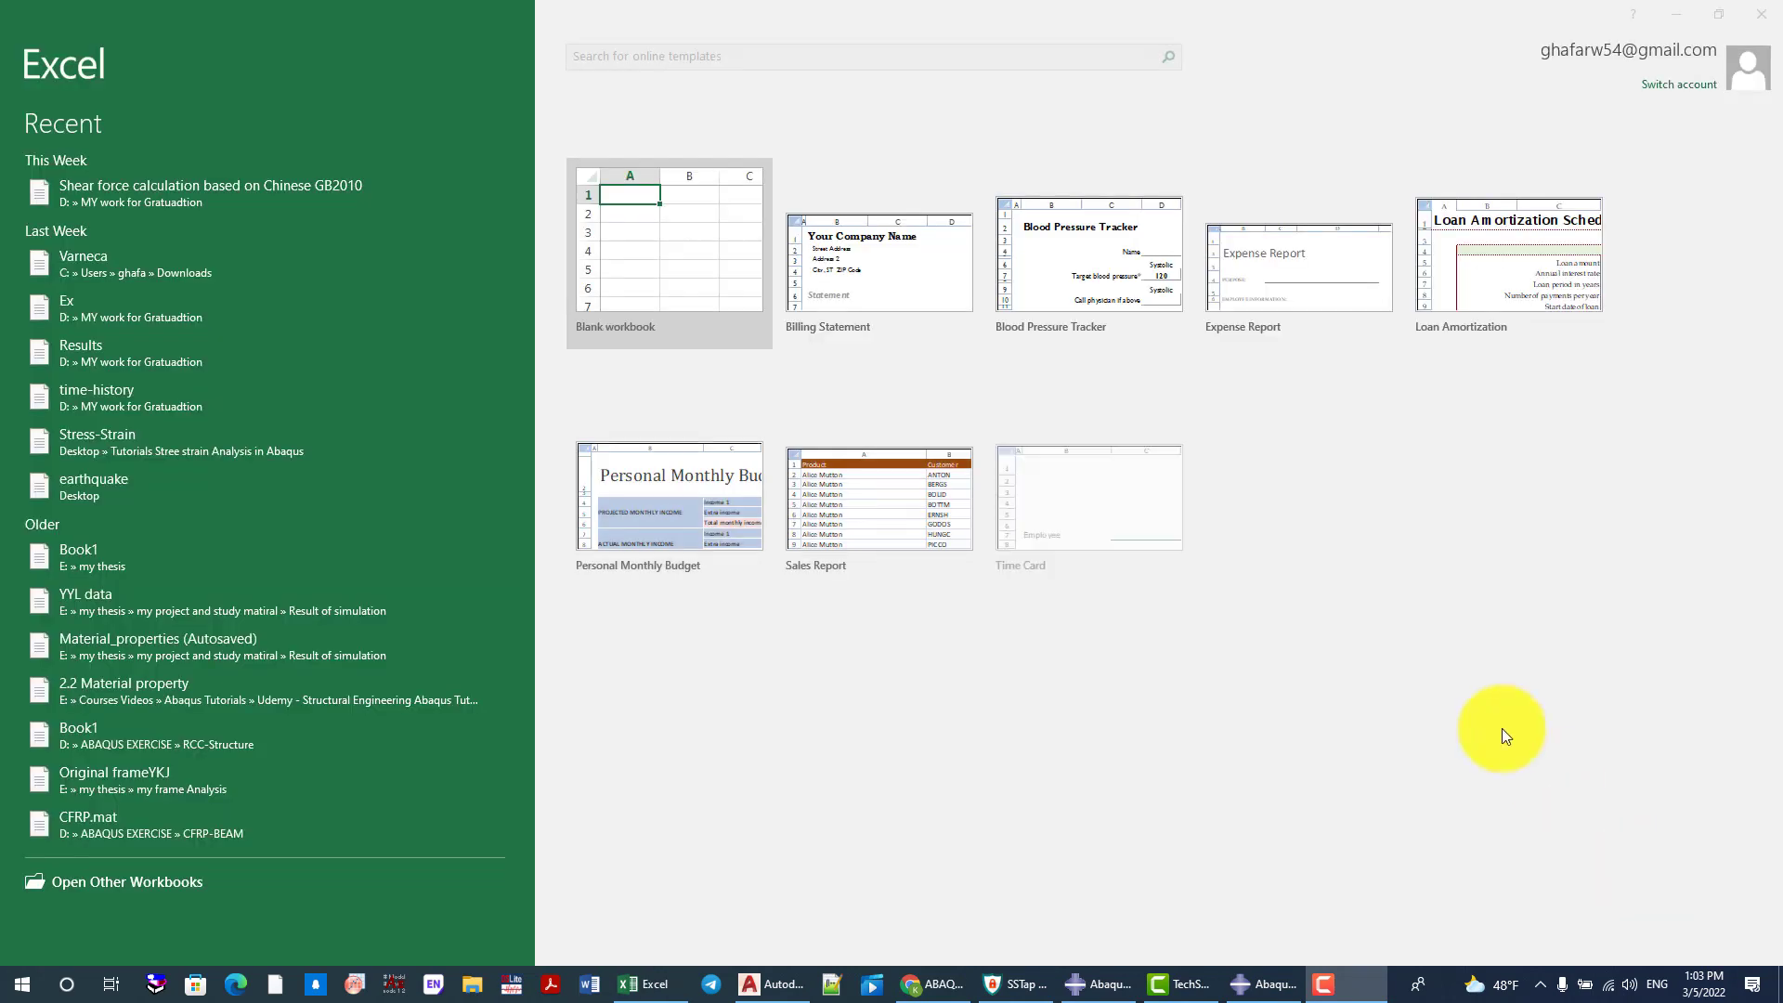
click(684, 256)
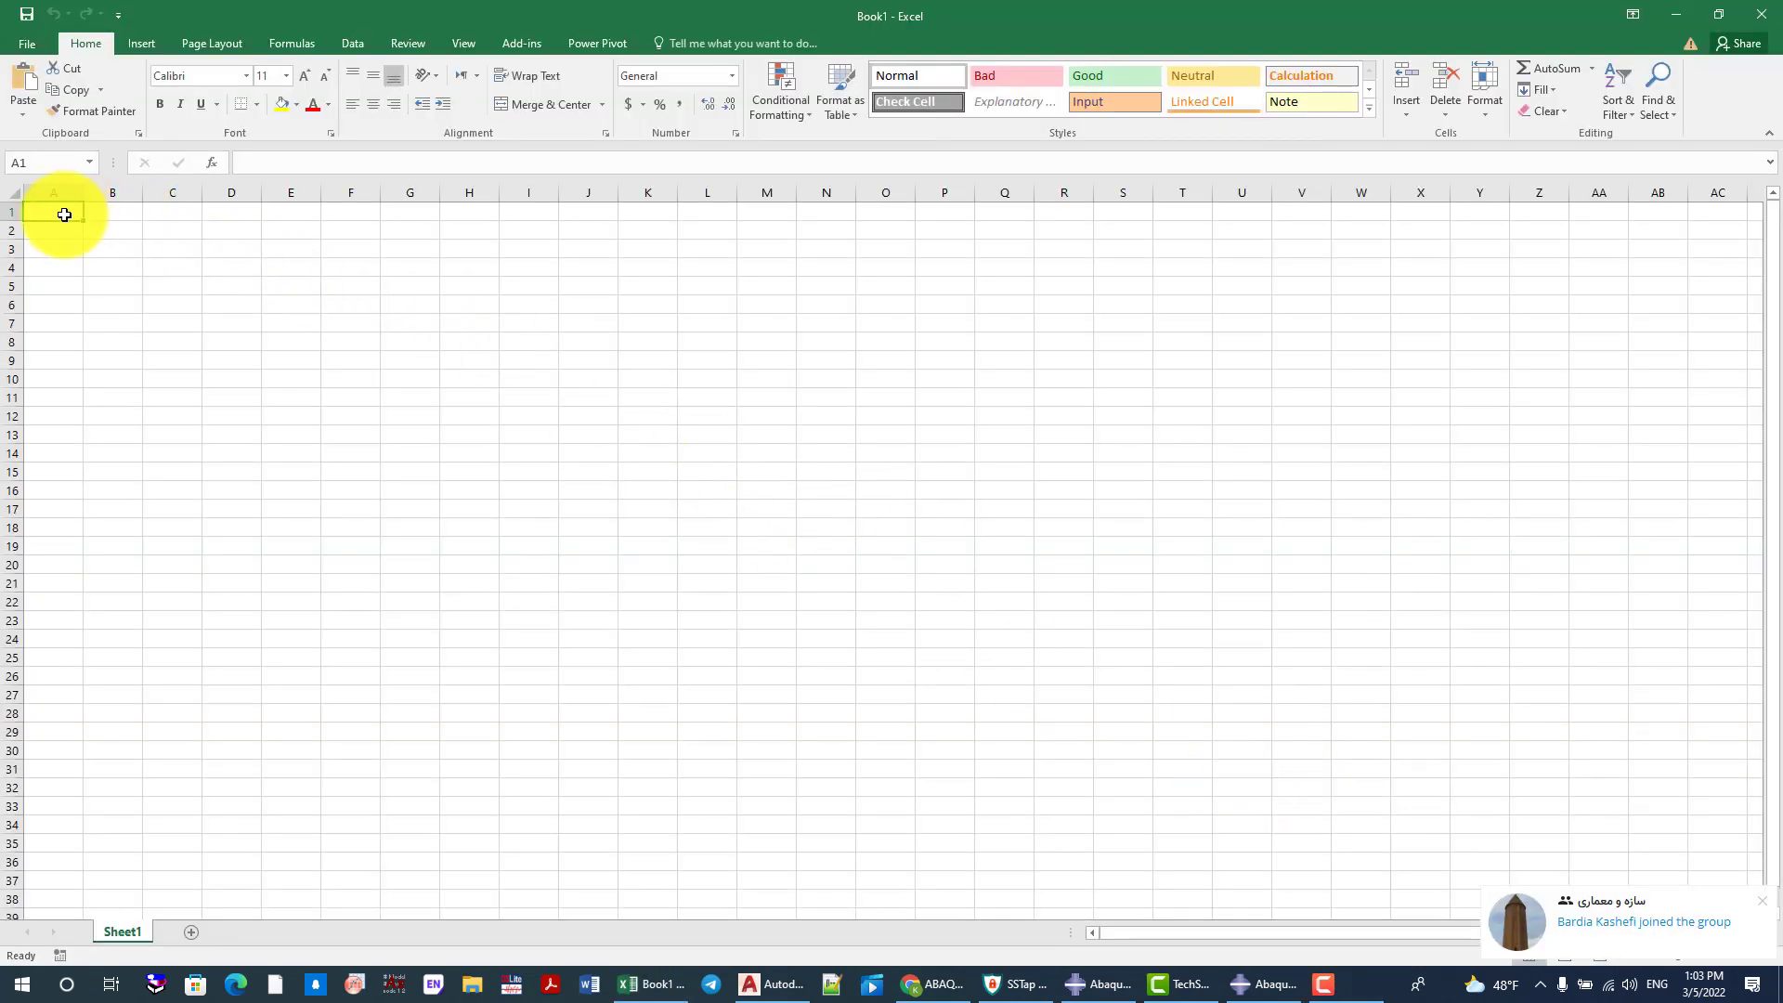
key(ctrl+v)
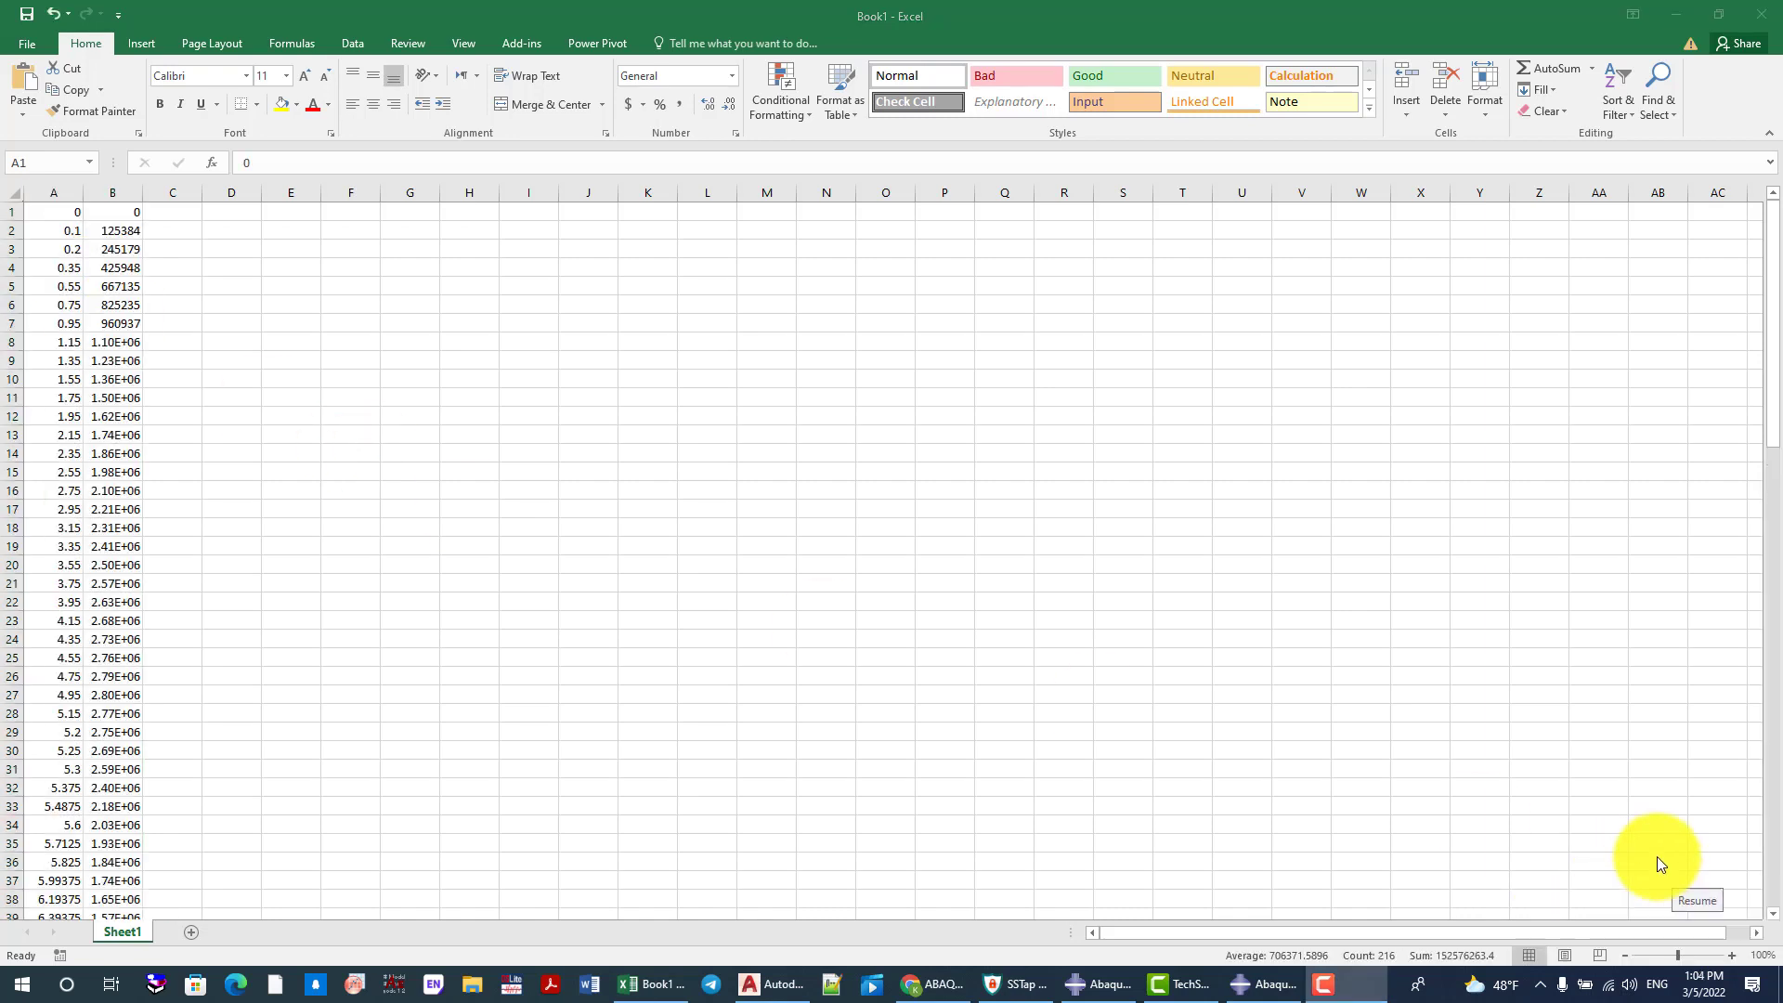
click(178, 238)
Insert a scatter chart with straight lines from columns A and B and place it beside the data
click(56, 192)
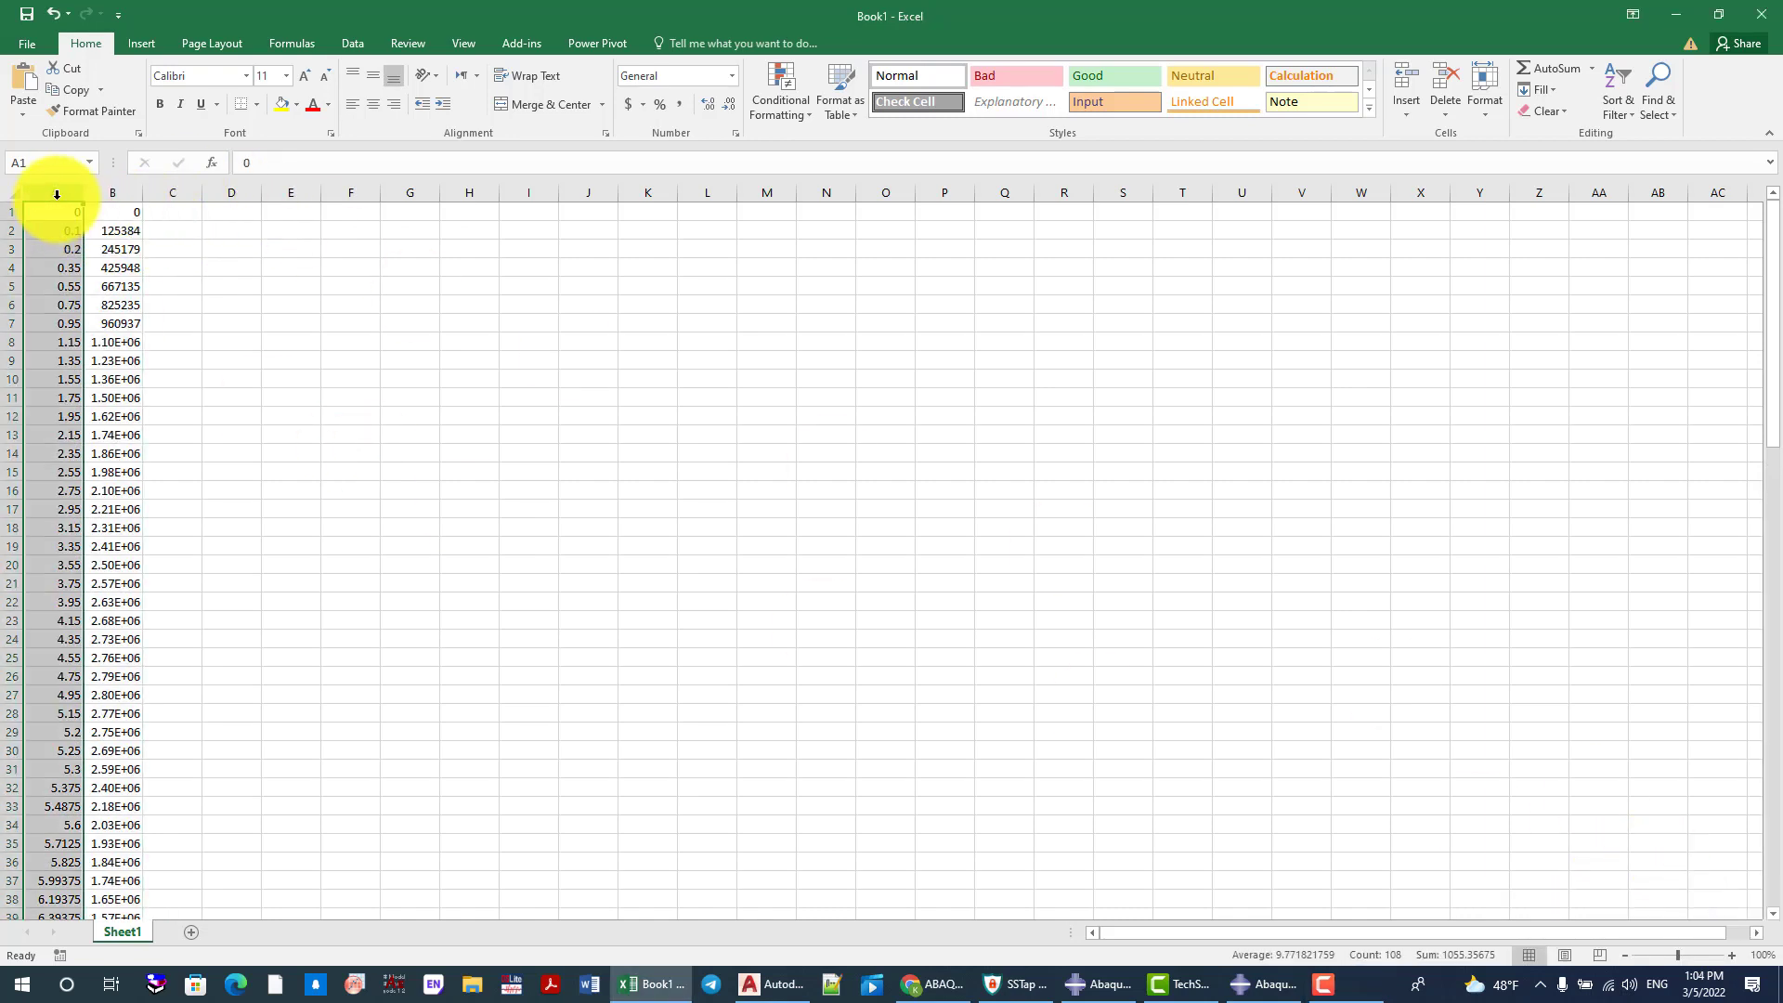
ctrl+click(110, 193)
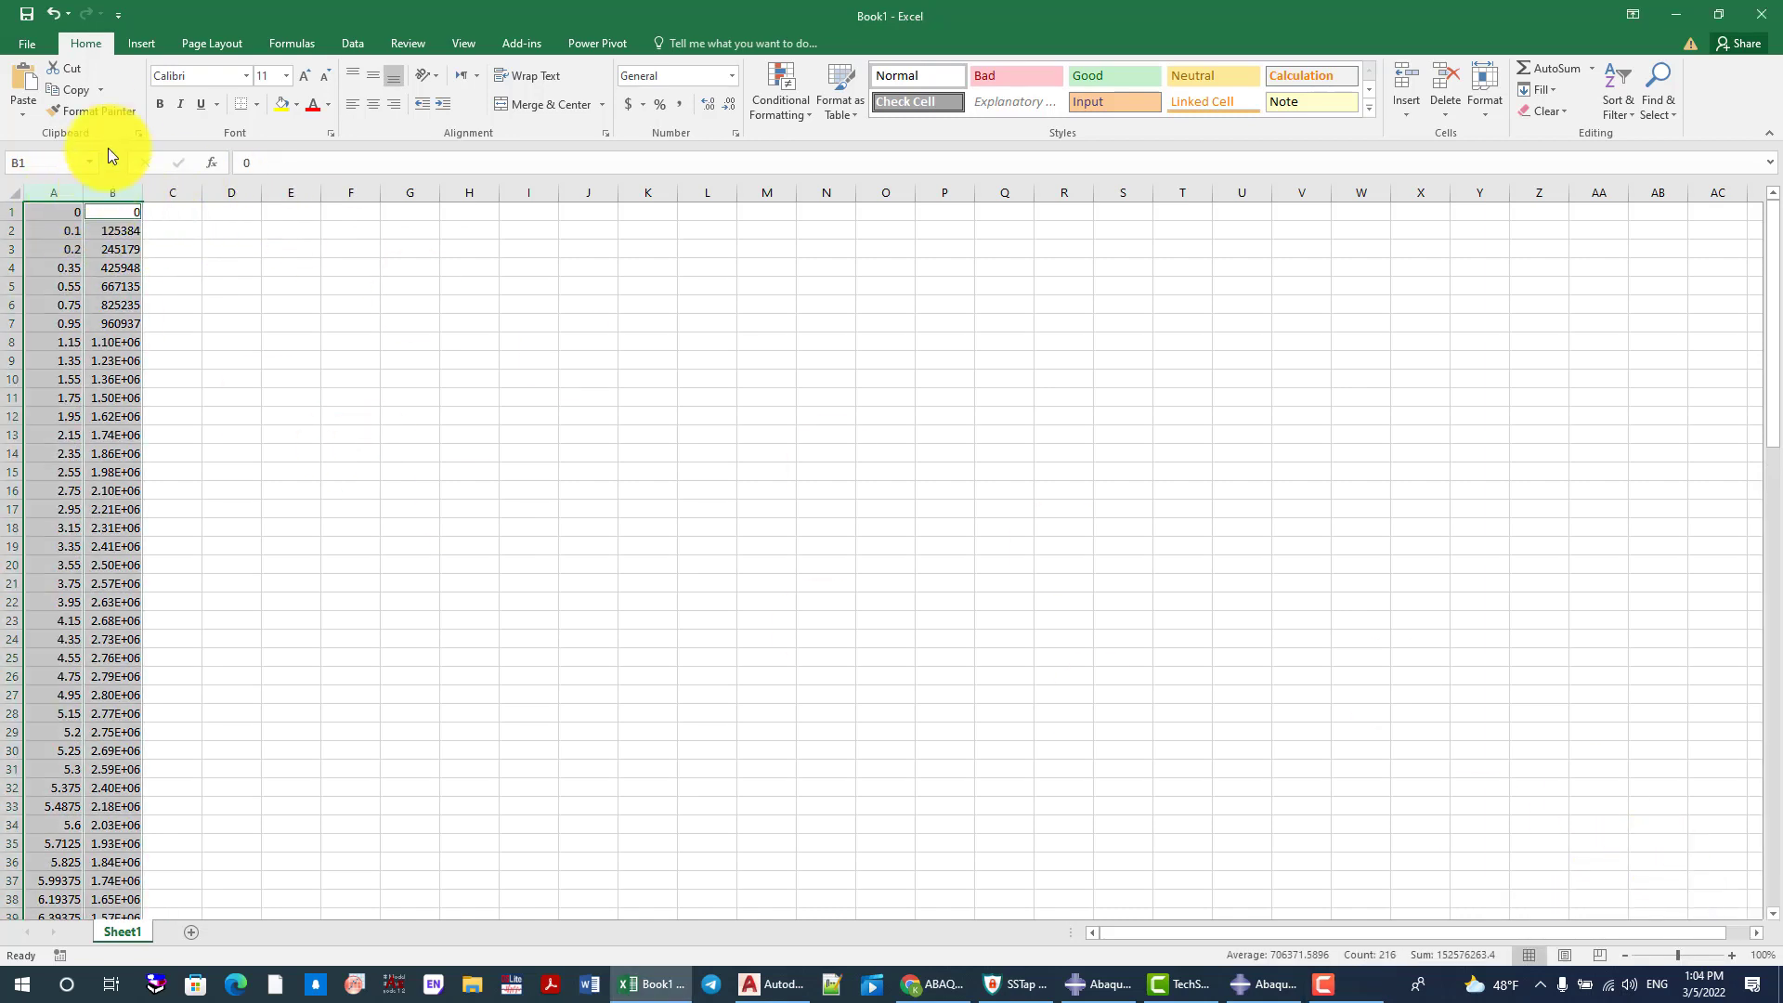
click(142, 43)
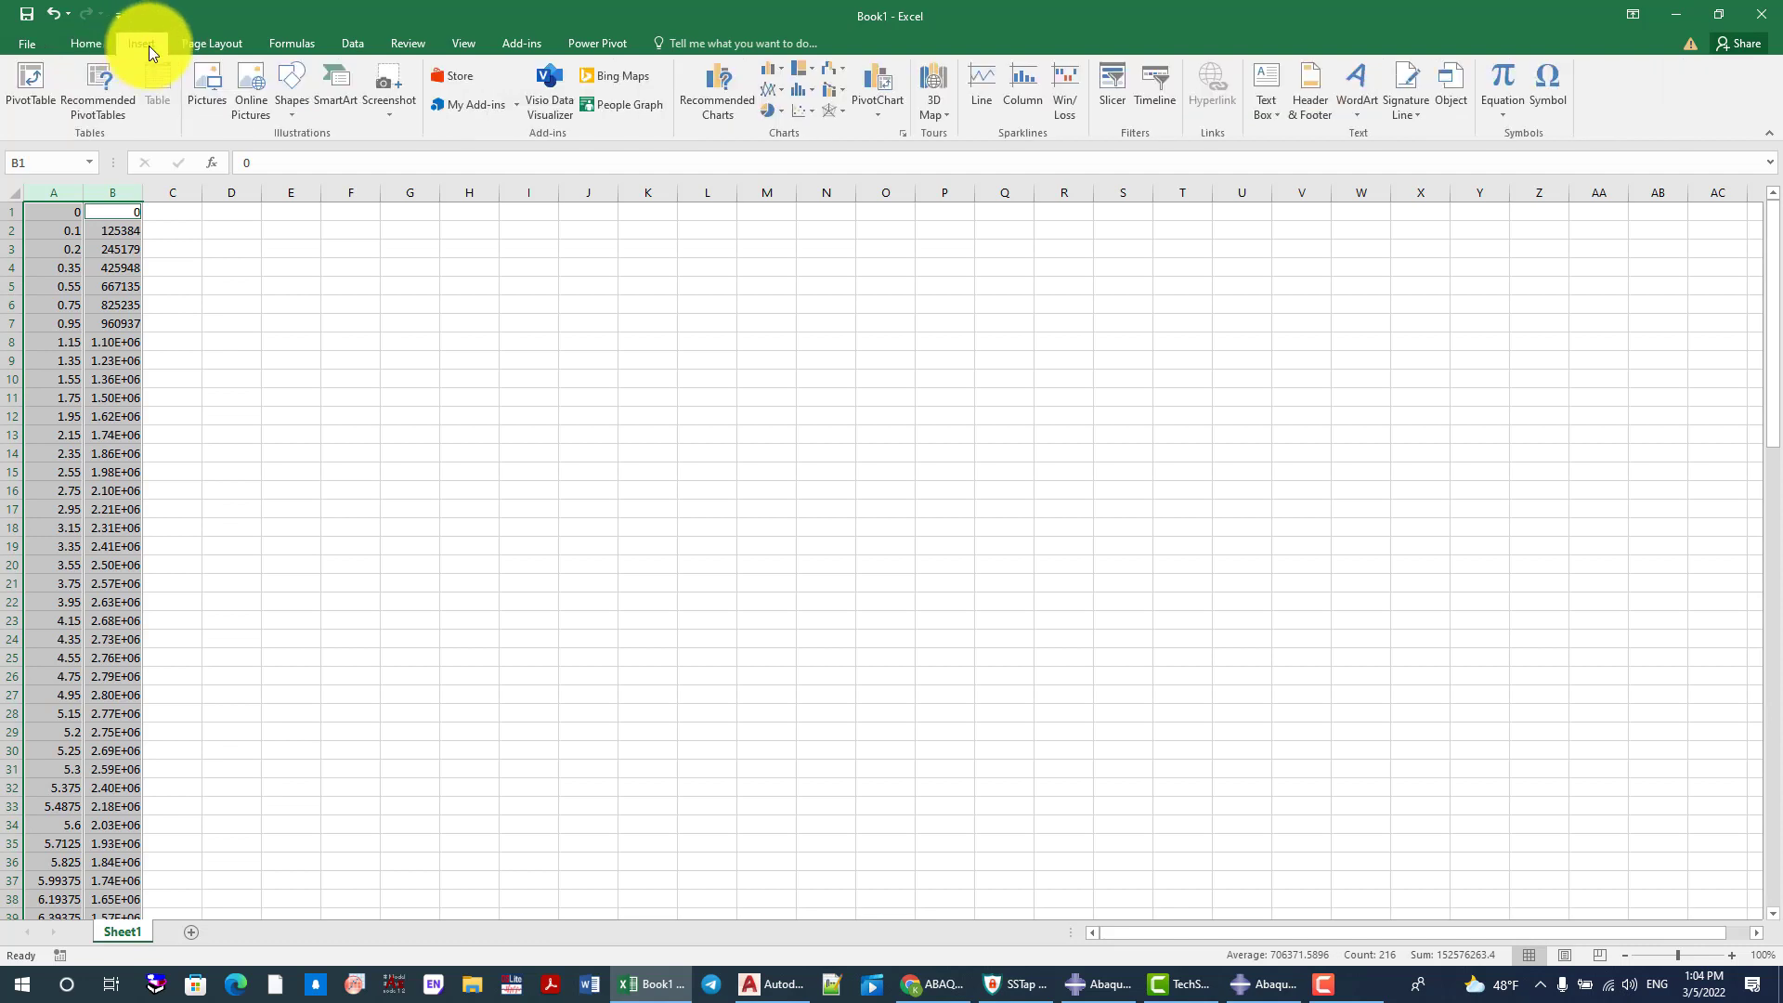
click(800, 109)
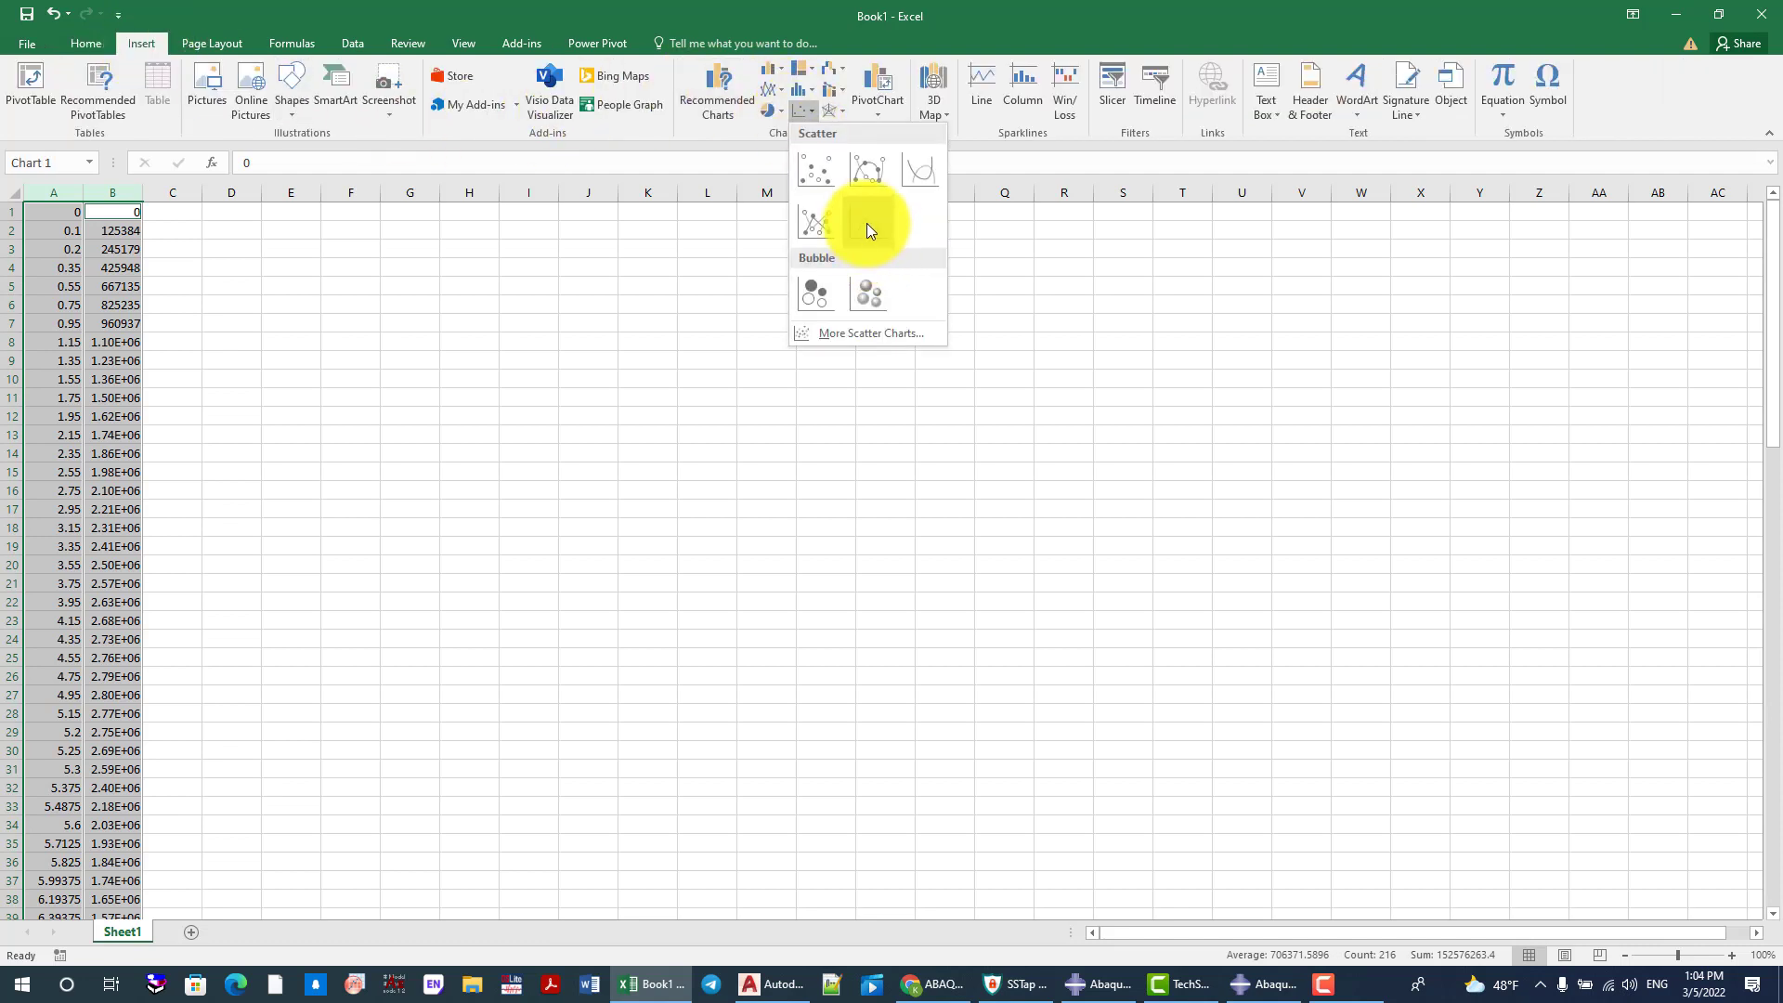
click(870, 230)
drag(836, 450, 777, 342)
click(548, 576)
click(545, 507)
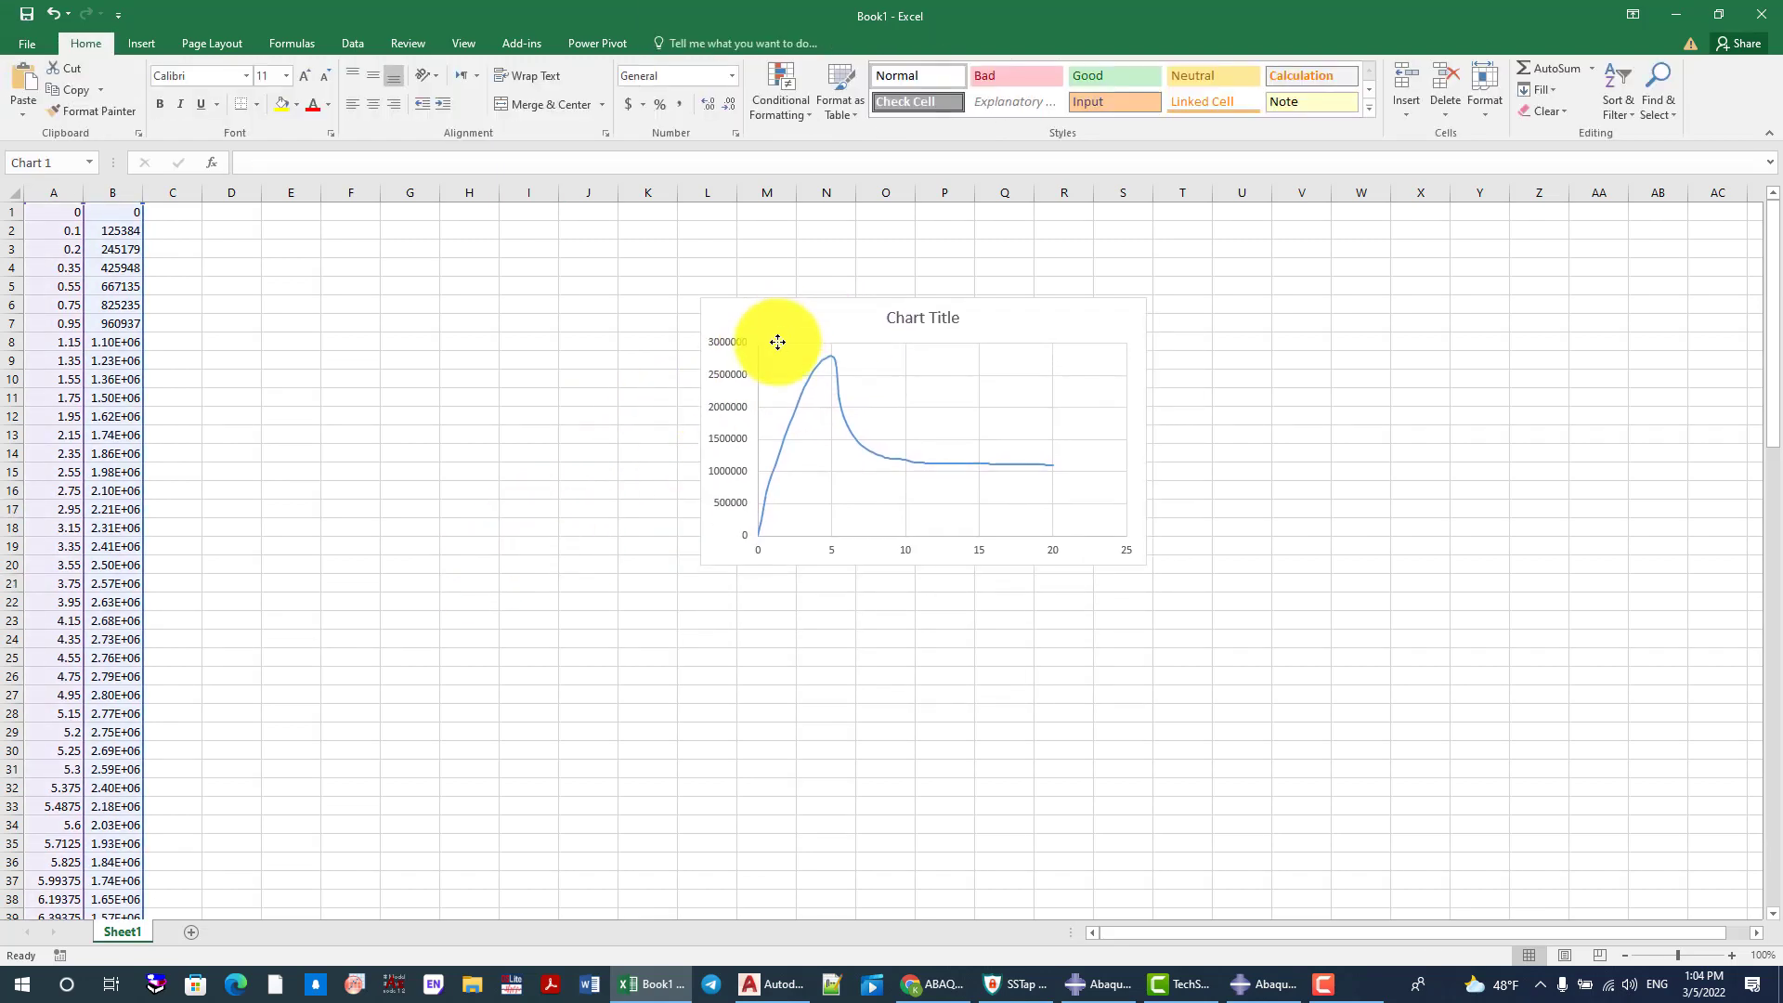
Select the peak point of the force-displacement curve and read its coordinates
click(733, 375)
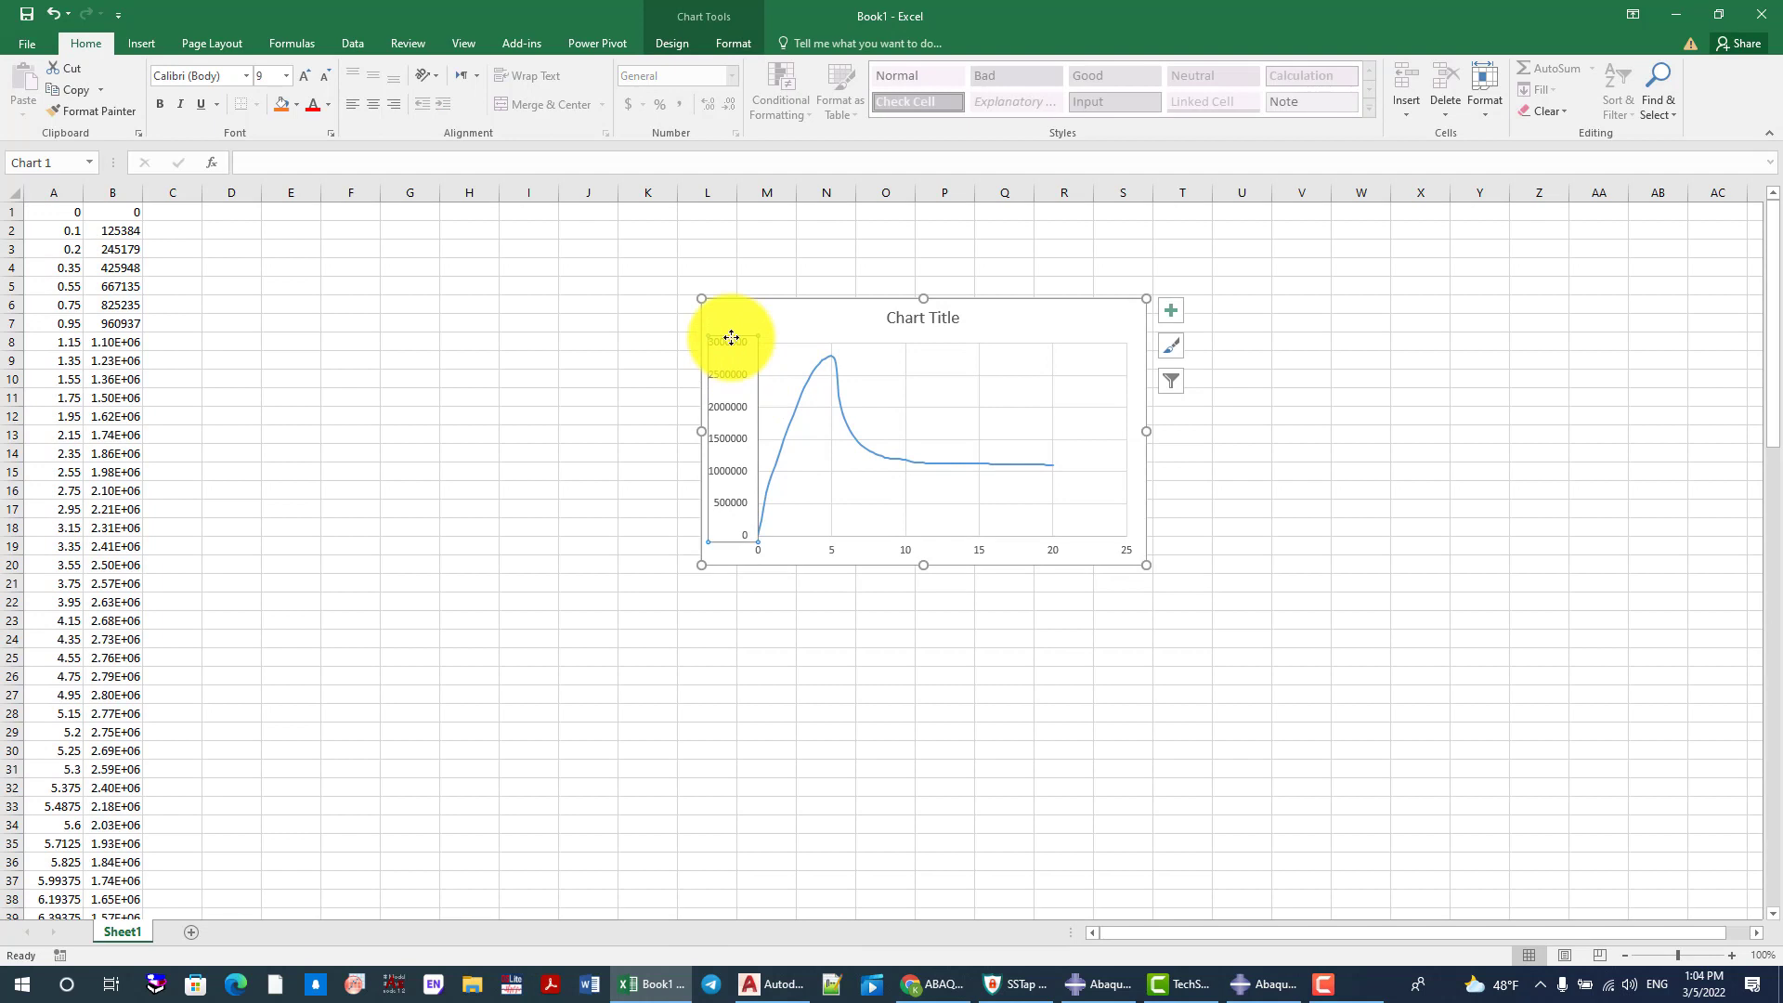
double_click(828, 355)
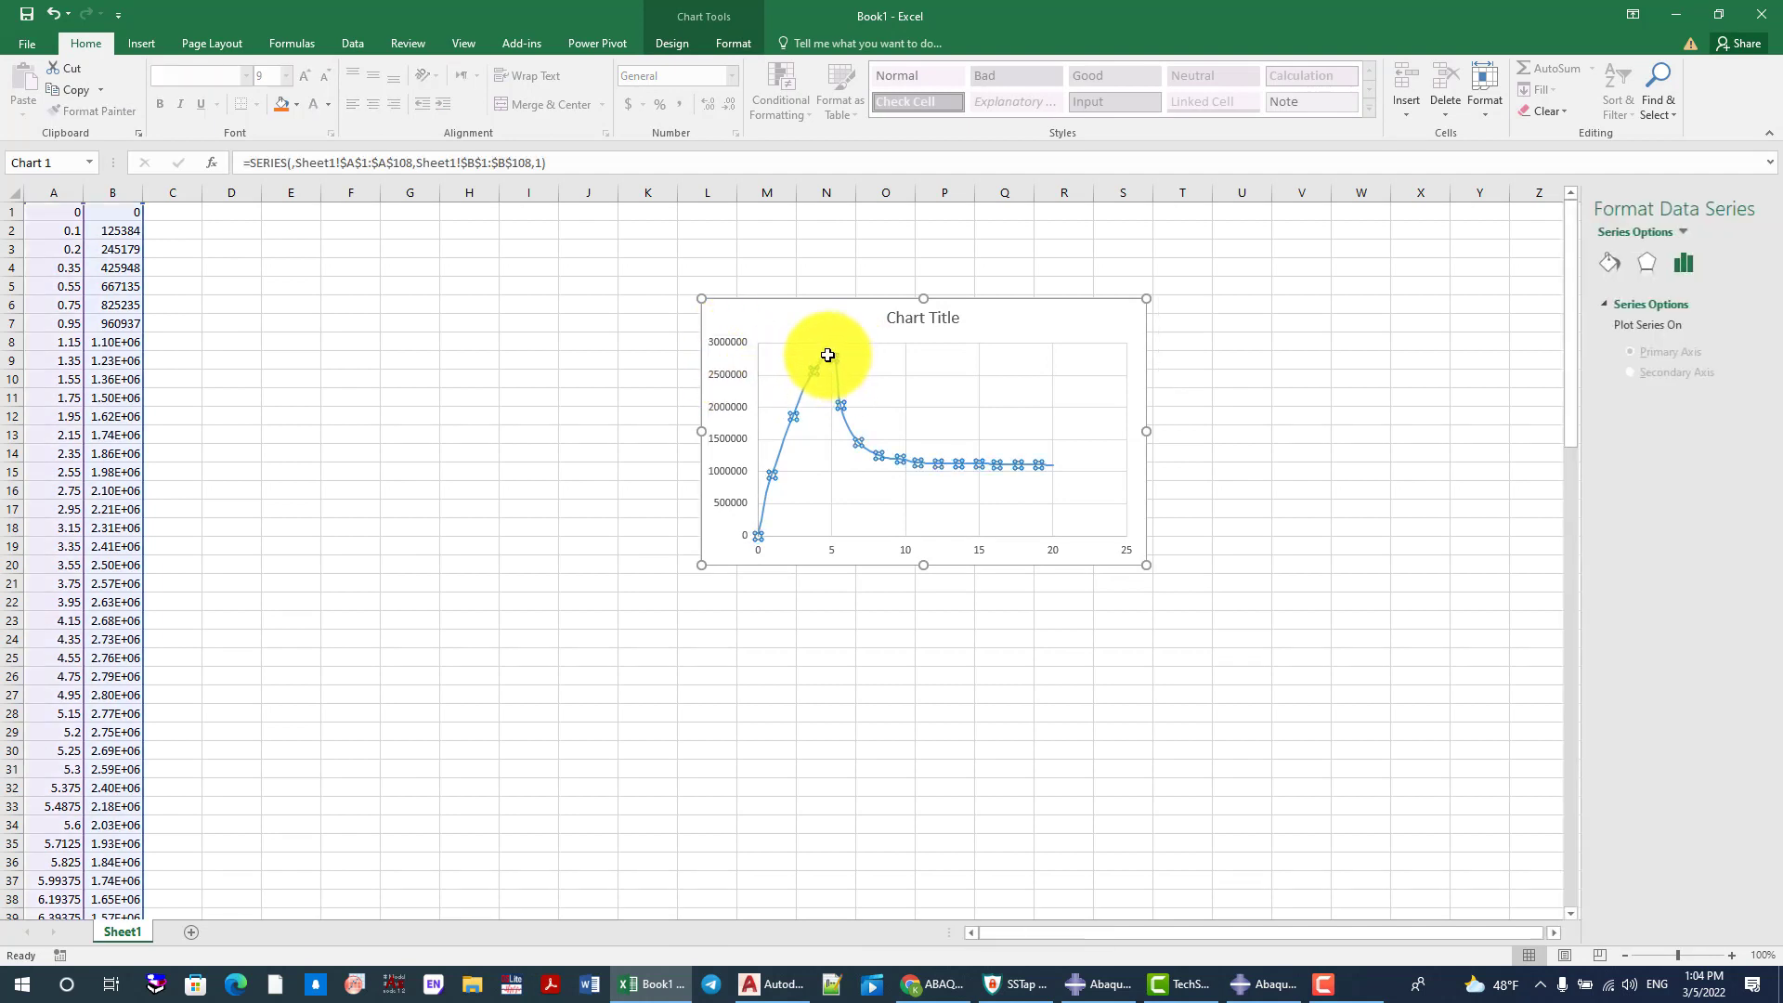
click(830, 355)
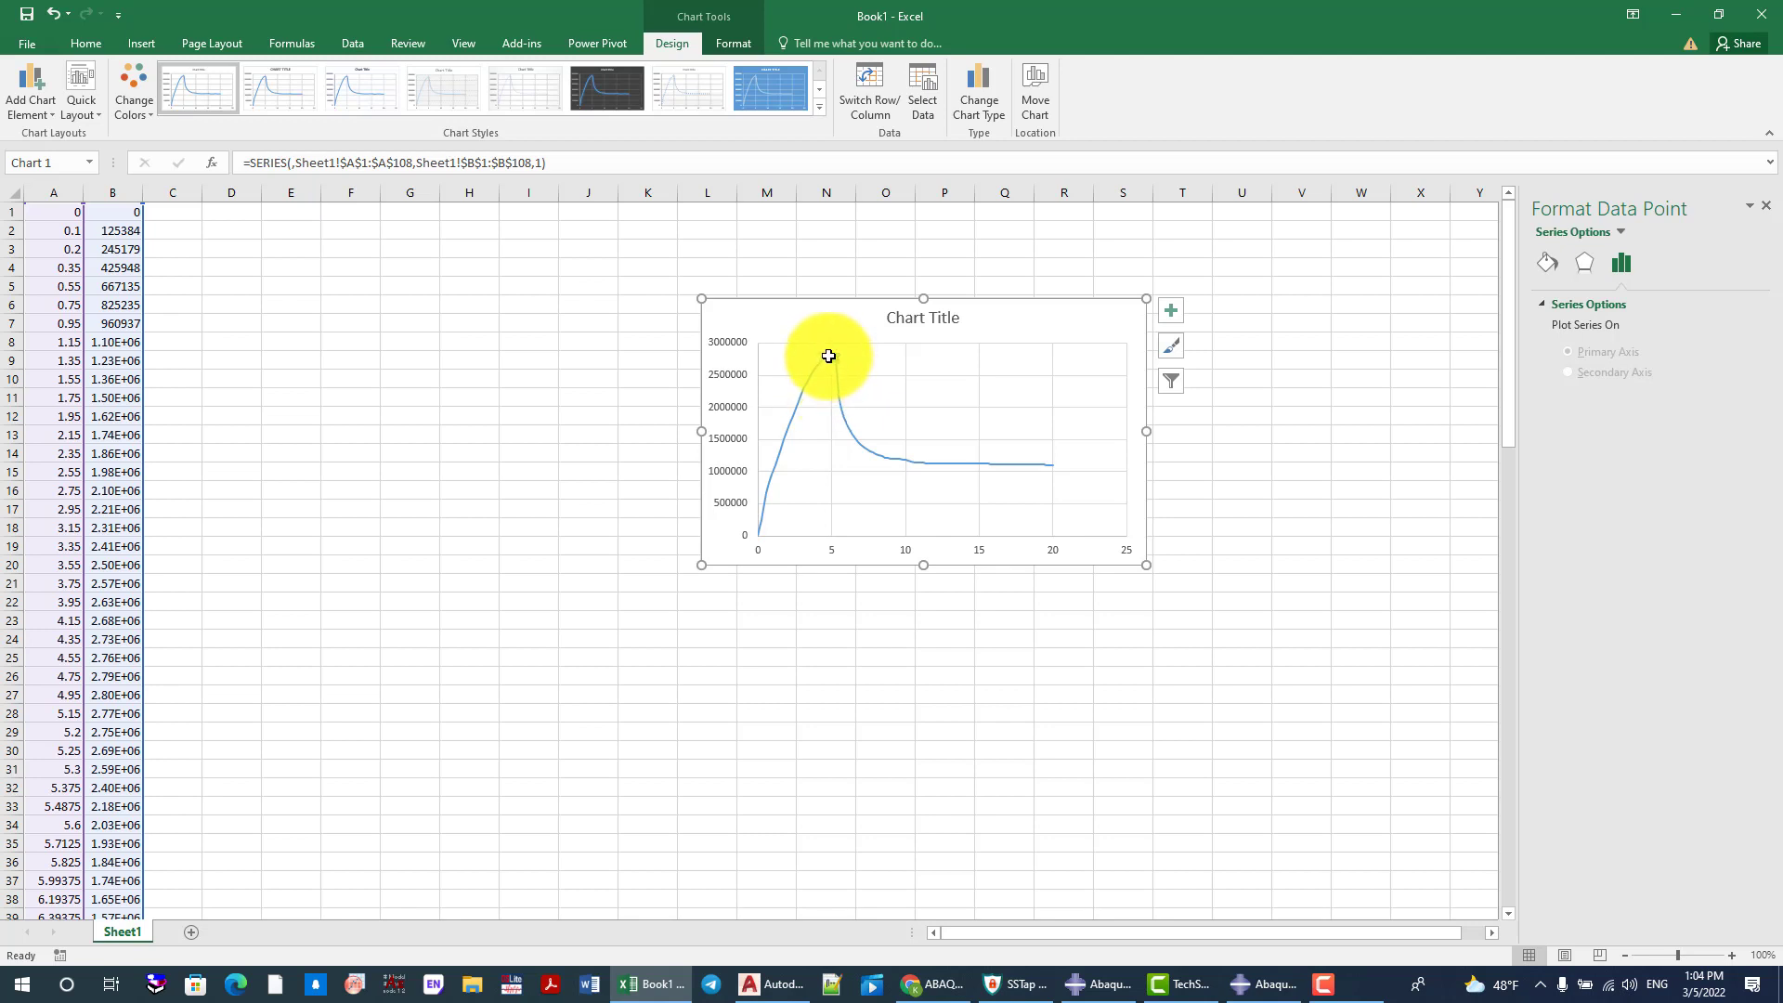
mouse_move(831, 358)
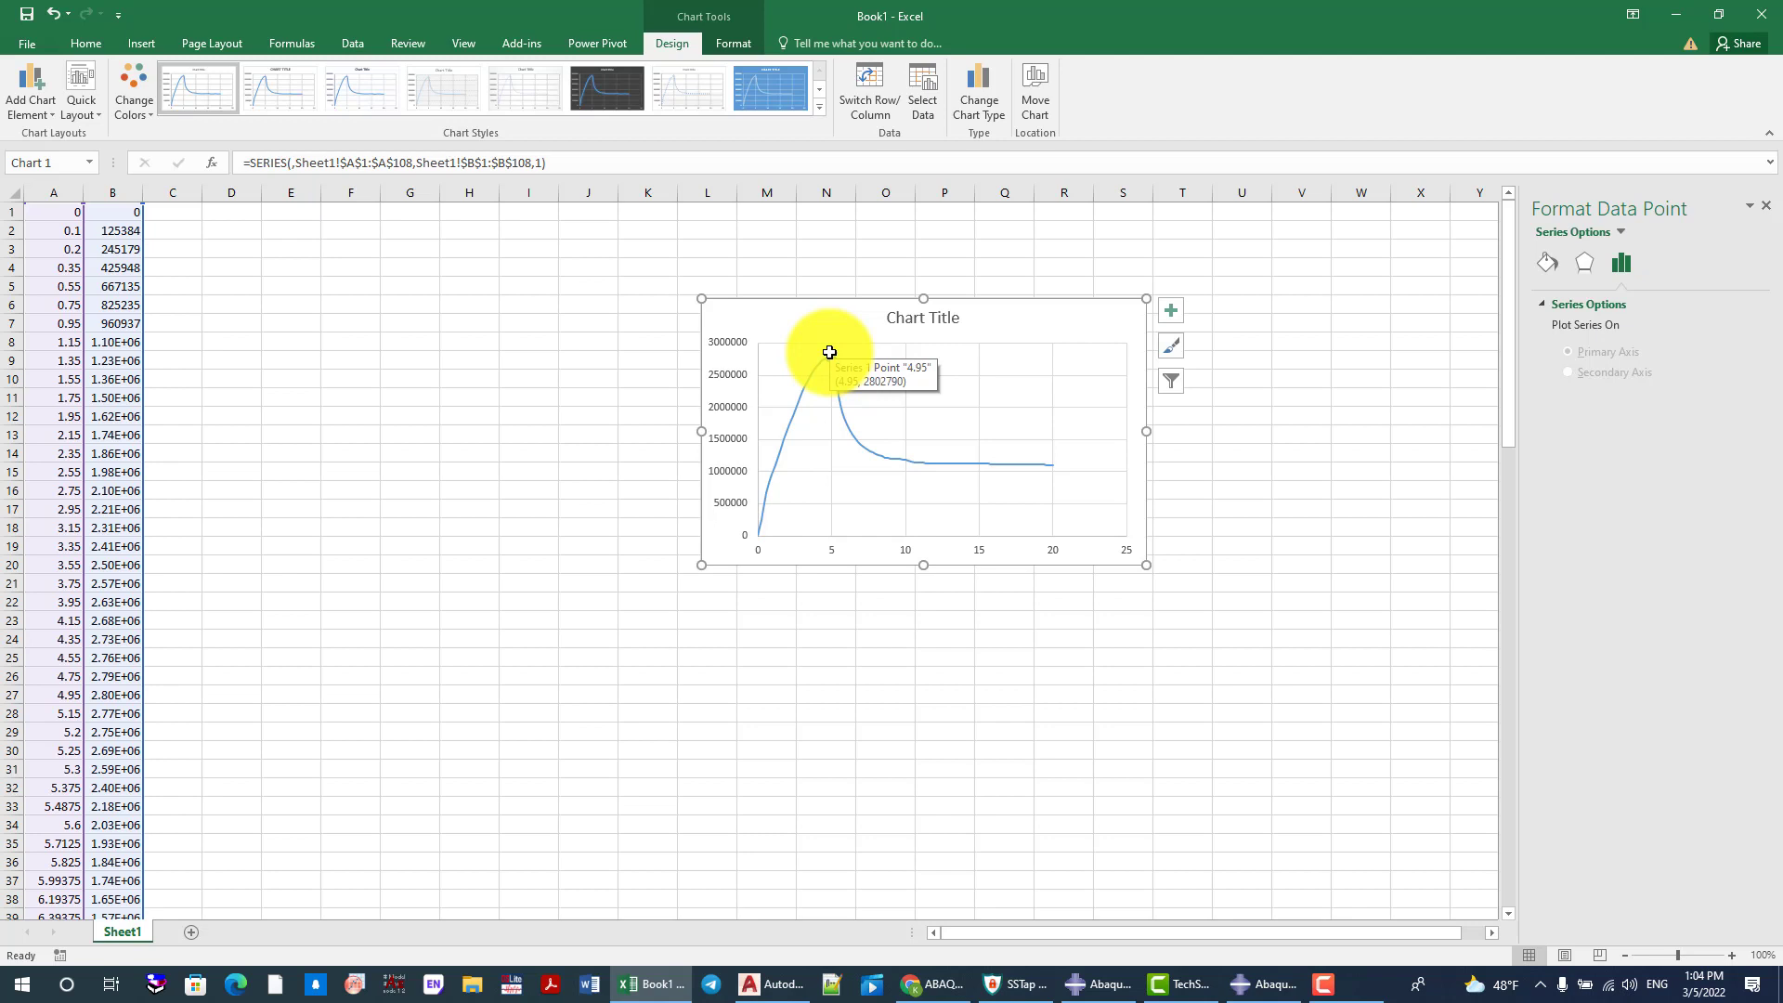
Enter the peak displacement 4.95 in H8 and label it Du in G8
click(483, 341)
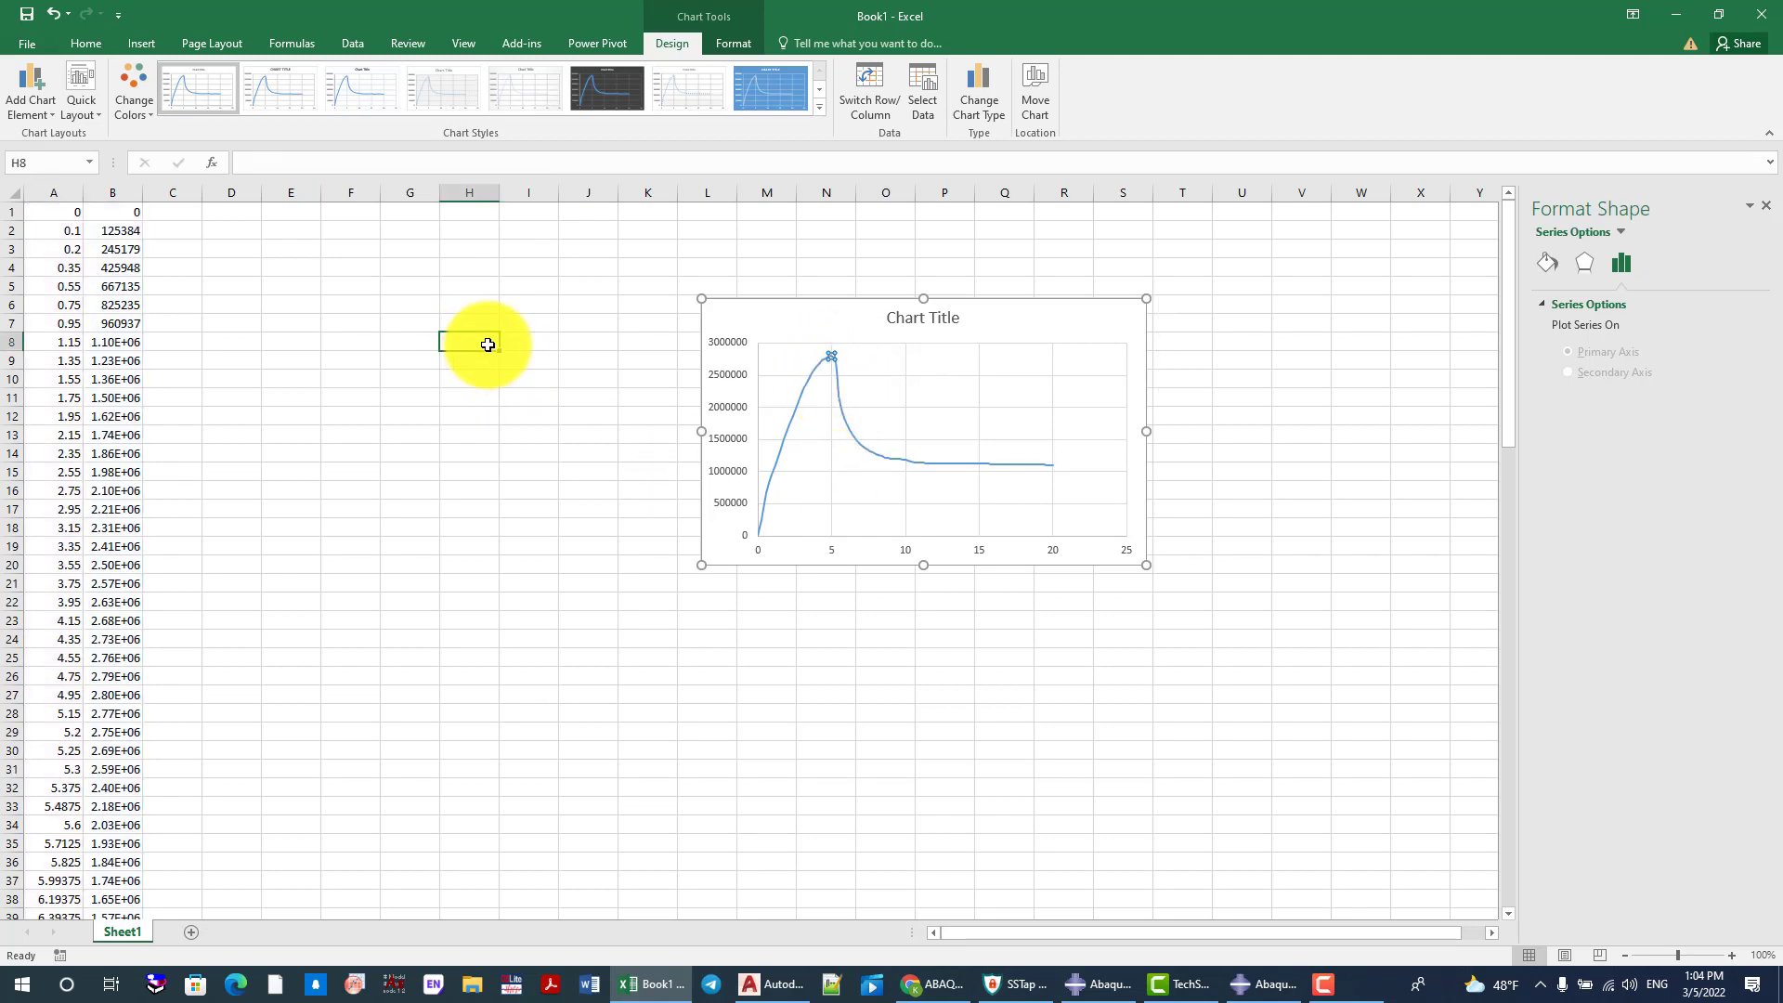
text(4.95)
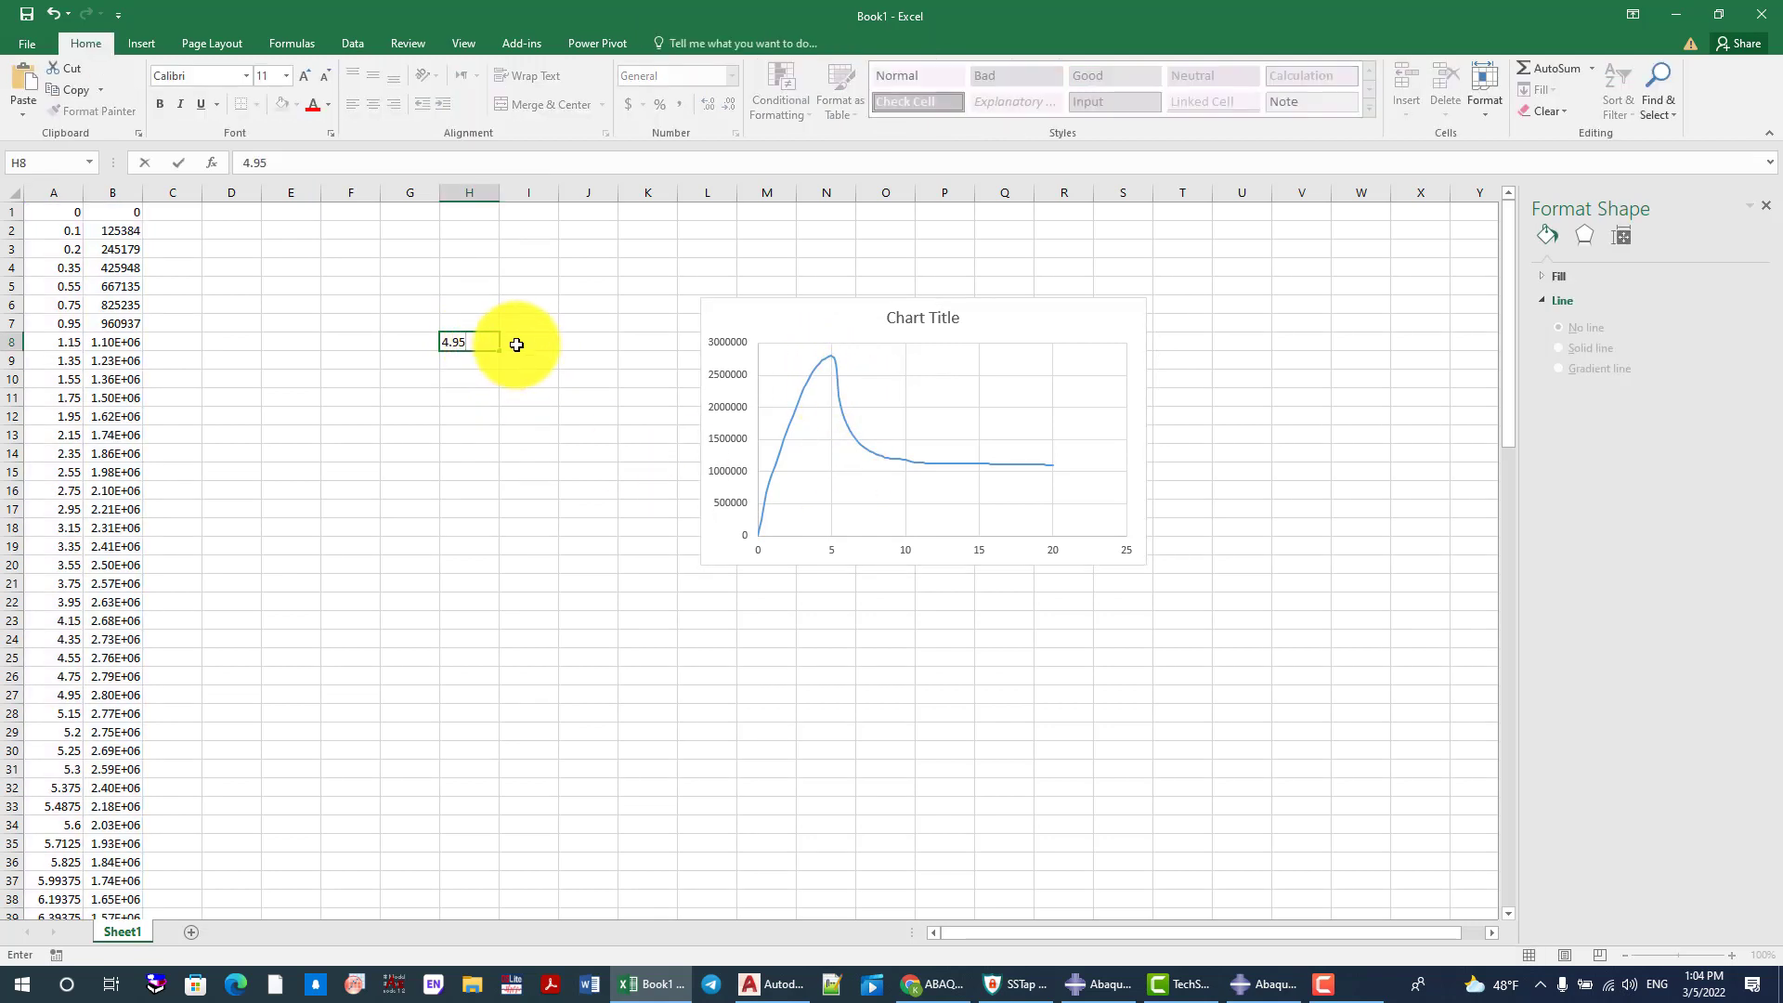
key(Return)
click(402, 342)
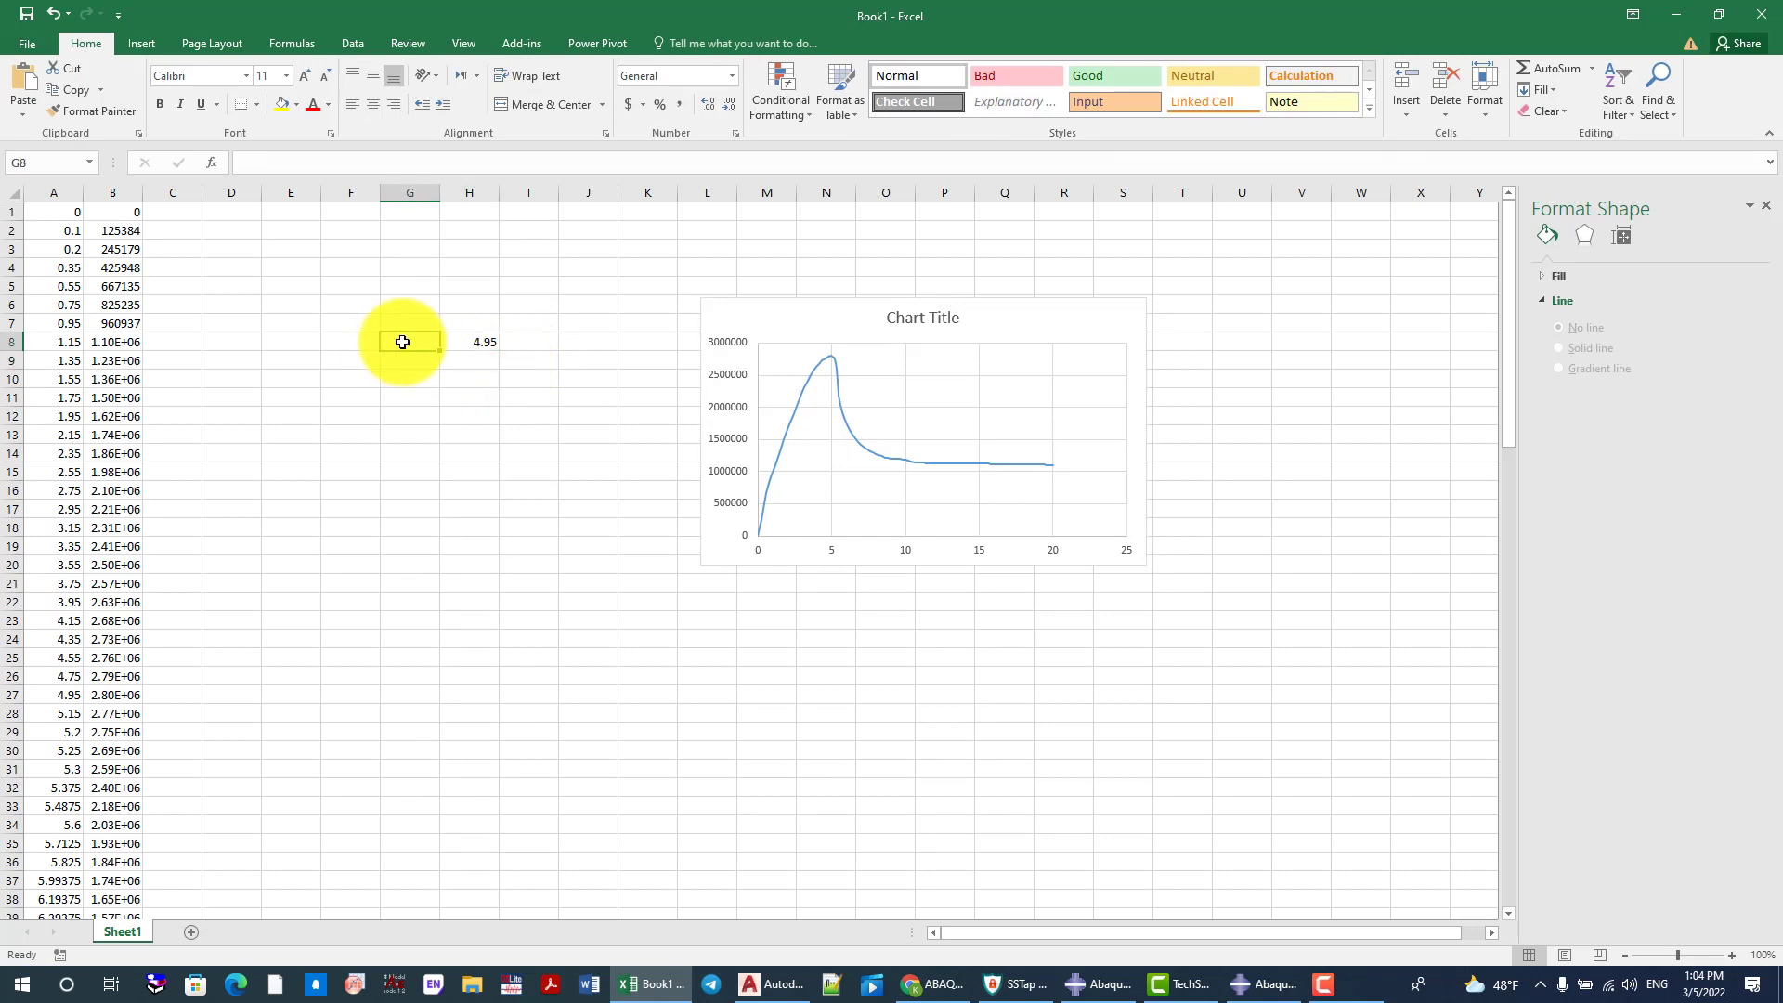
text(U)
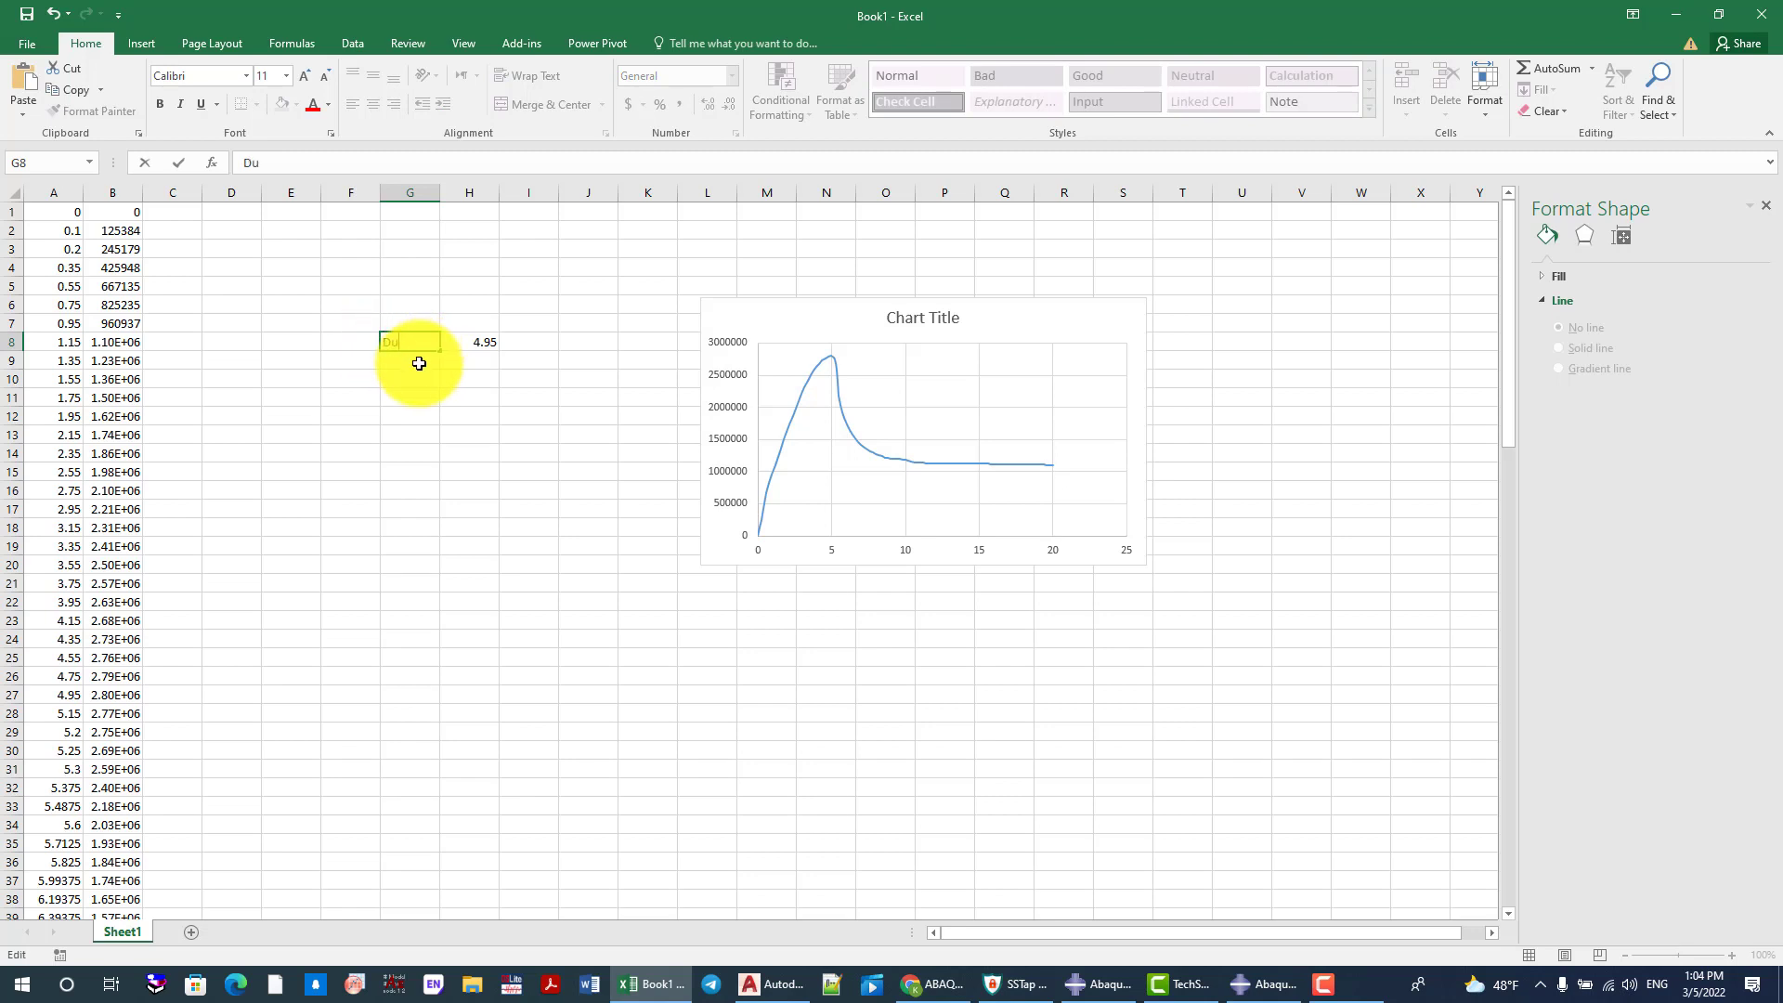
Enter the label Fu in G9 and the digits 2802 beside it in H9
click(407, 363)
text(F)
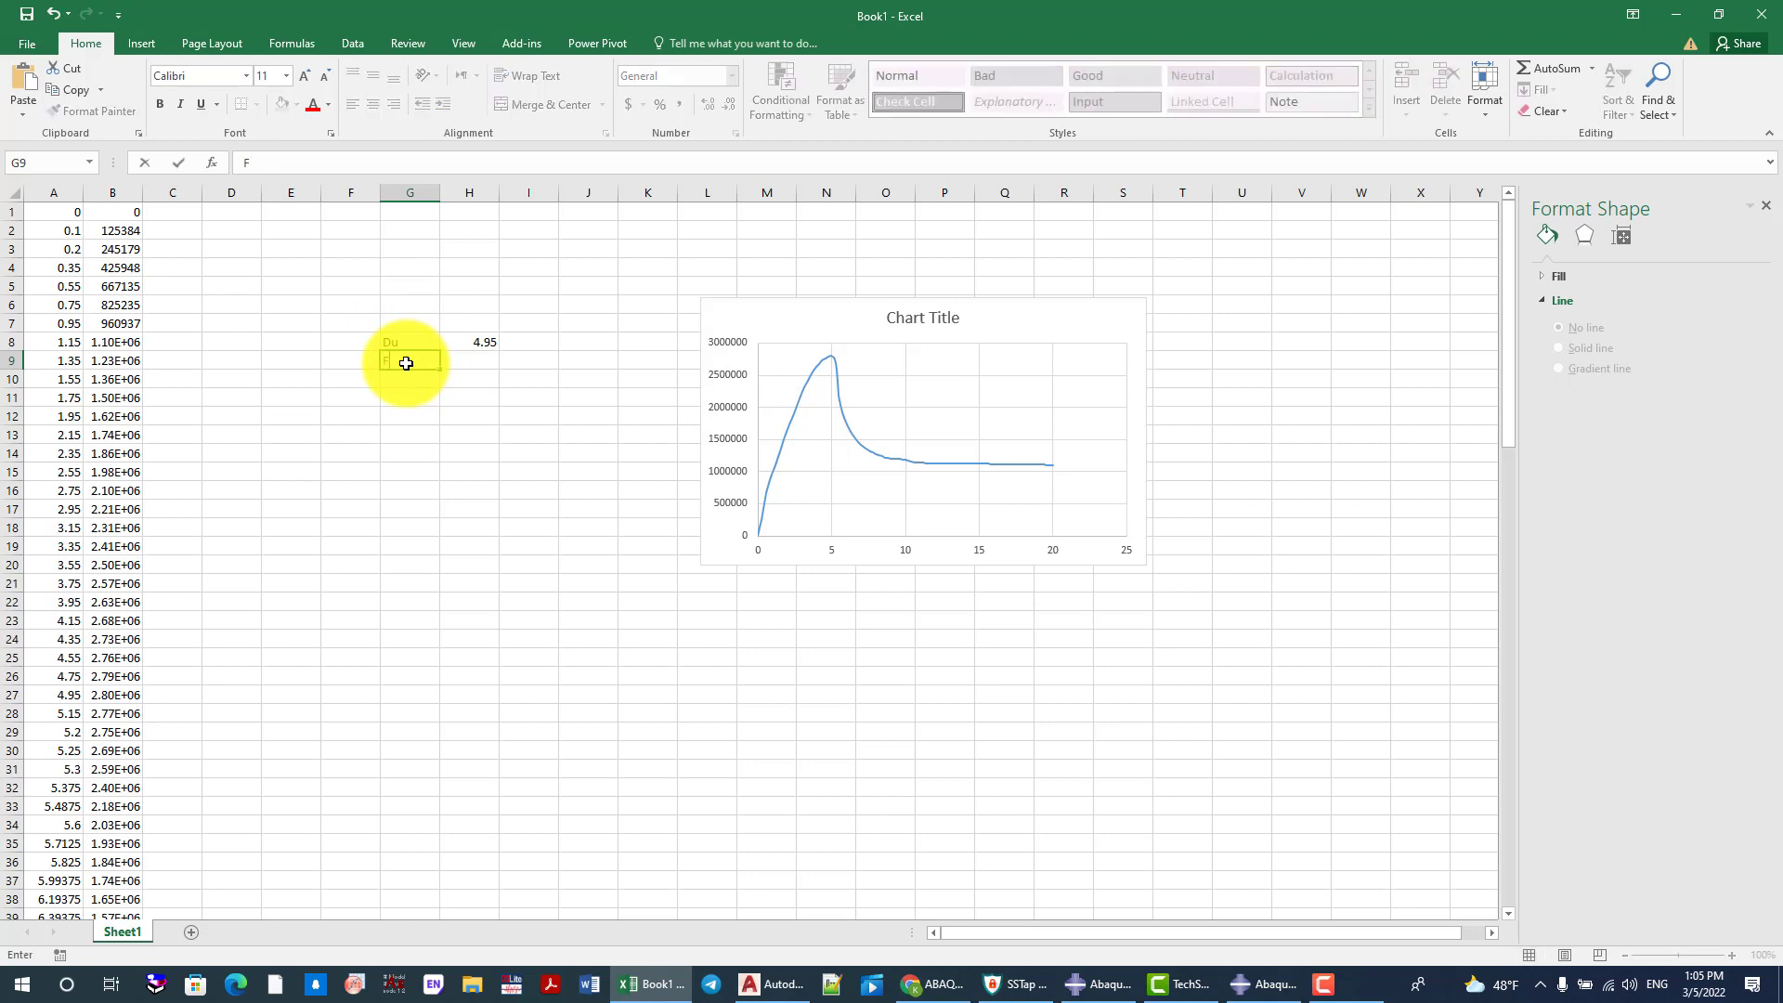
text(u)
click(461, 362)
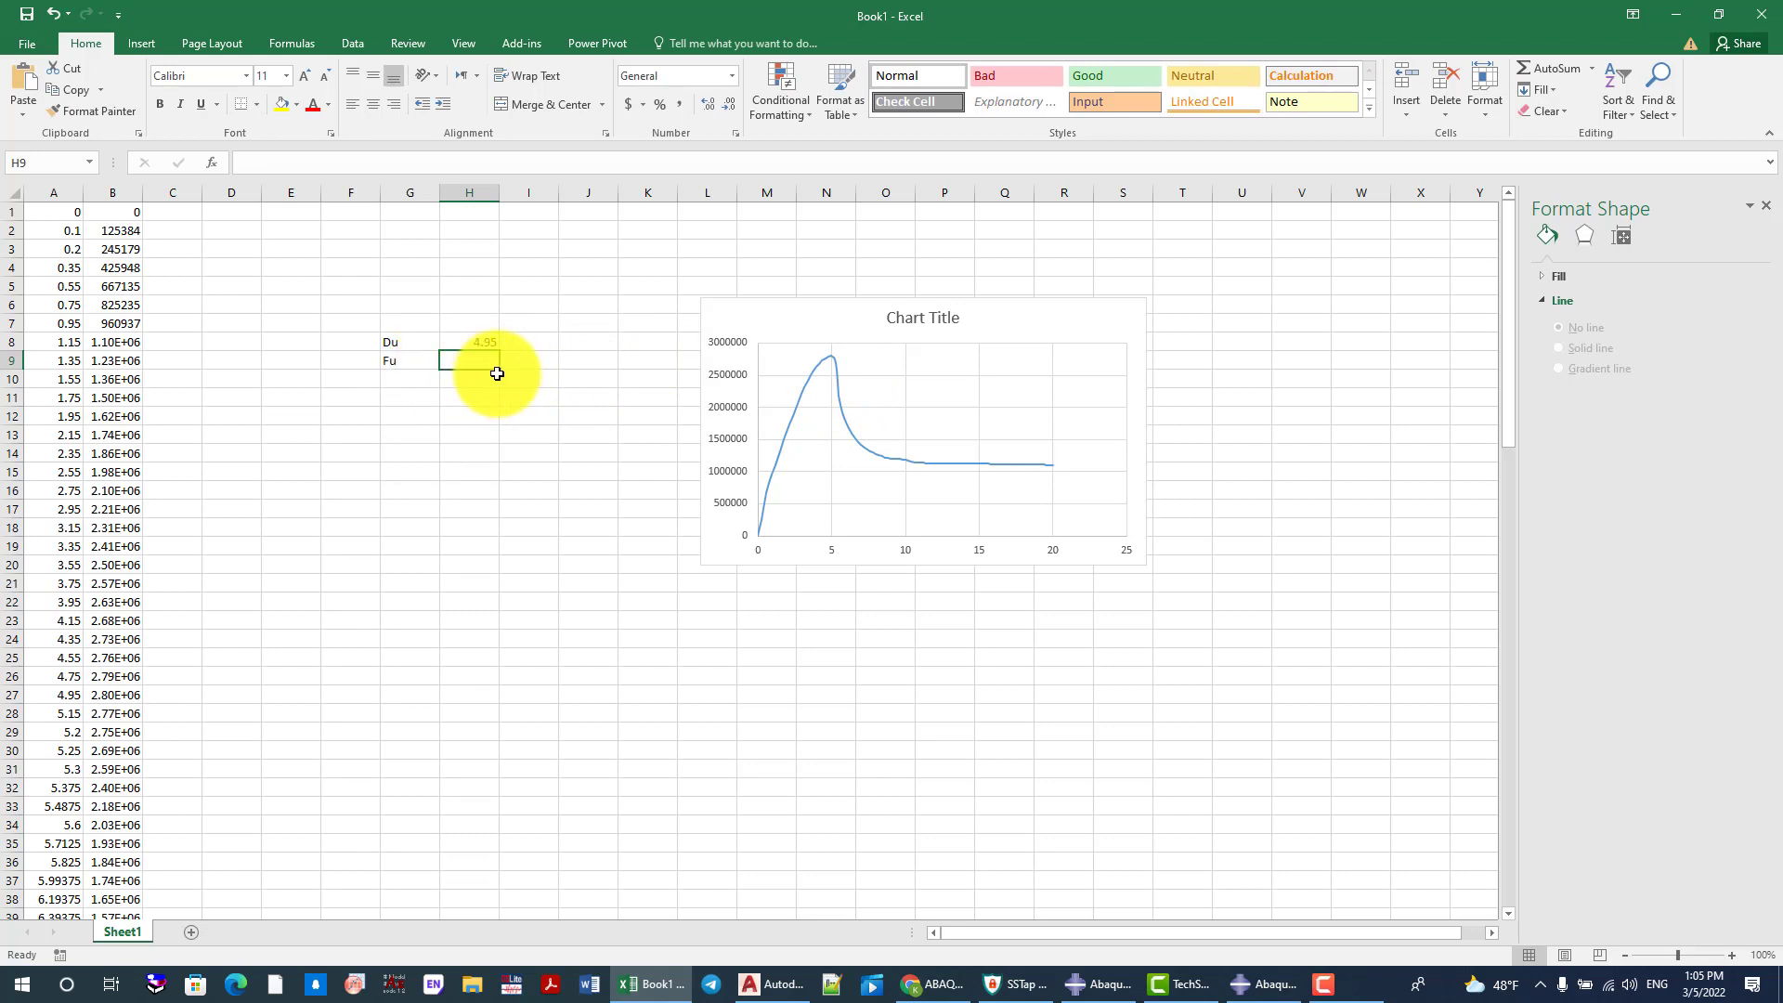
text(28)
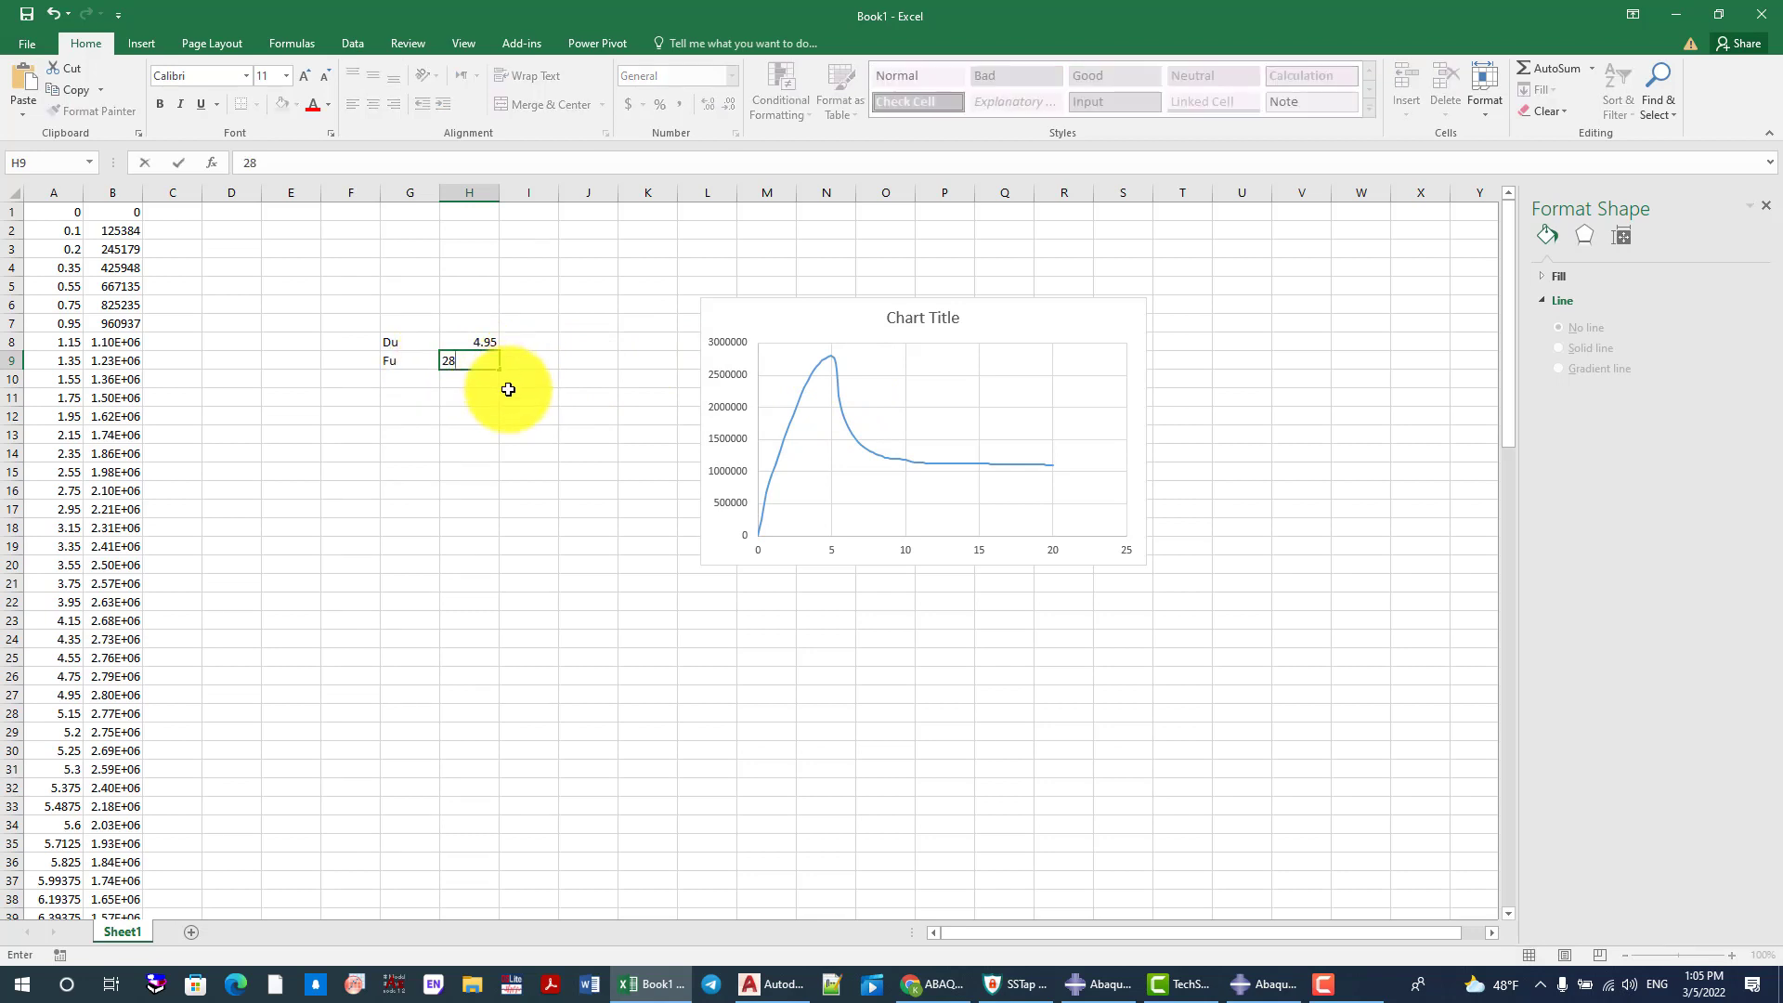
text(2)
click(477, 365)
text(02)
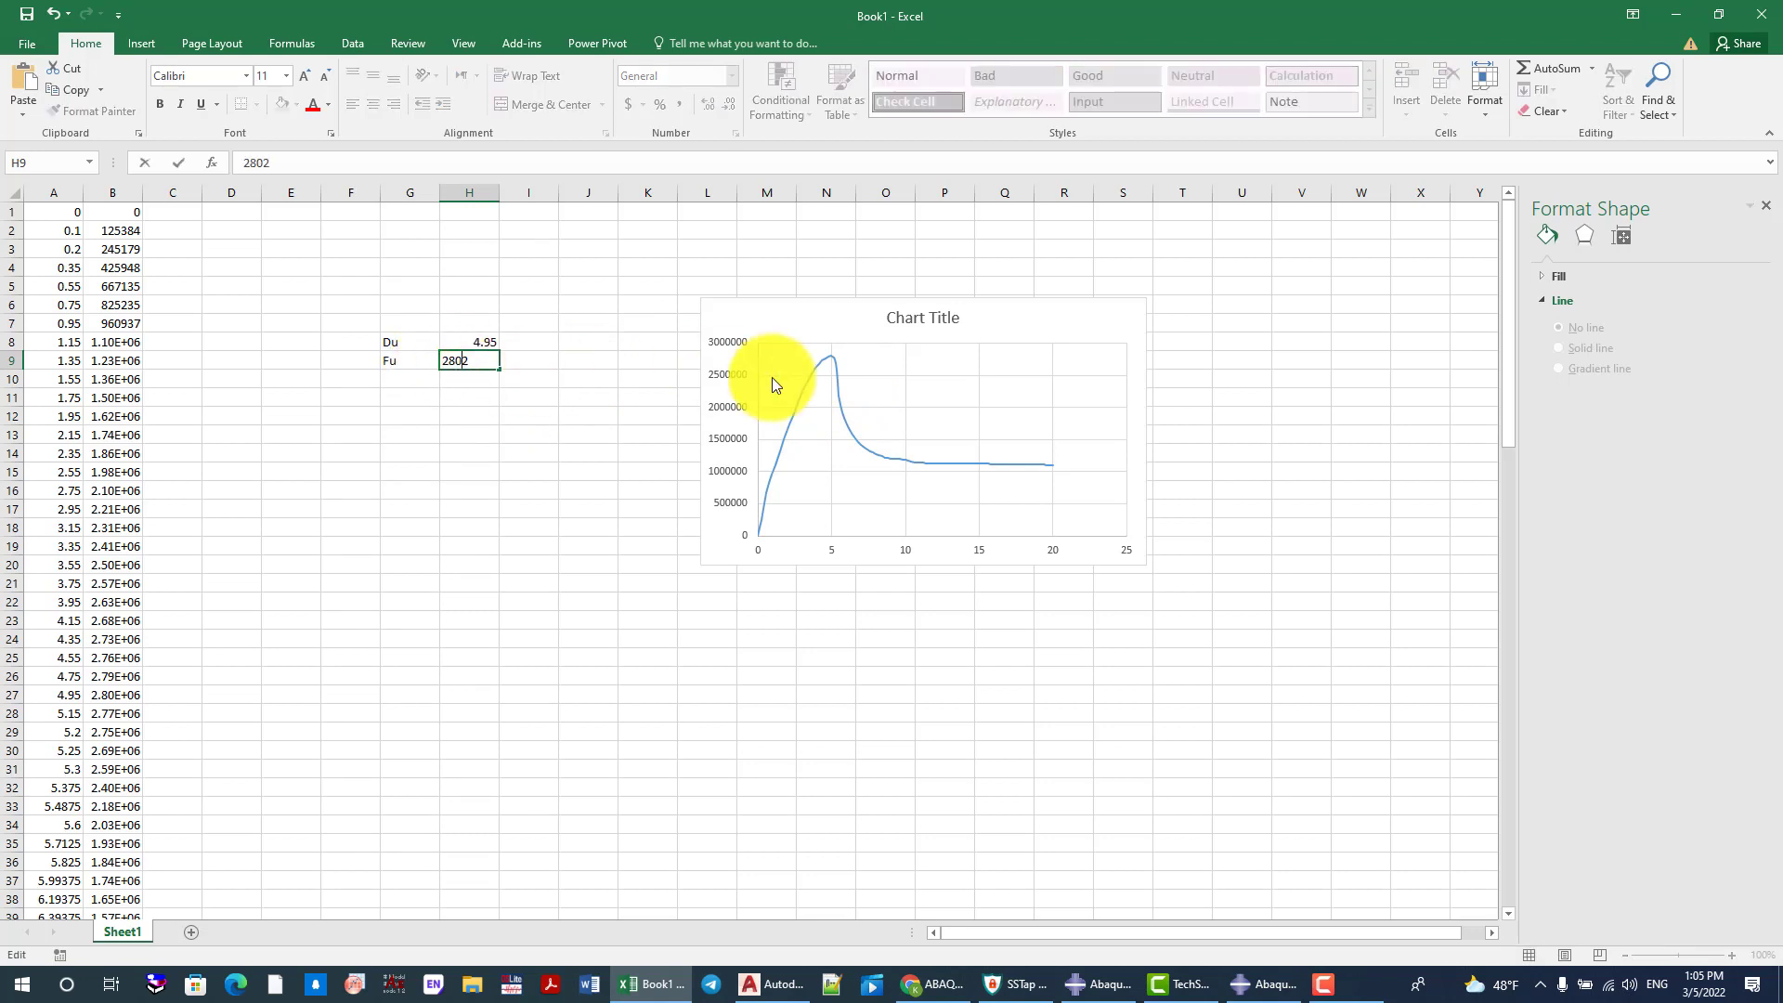
Recheck the force at the curve's peak point and complete the Fu value in H9 as 2802790
click(832, 362)
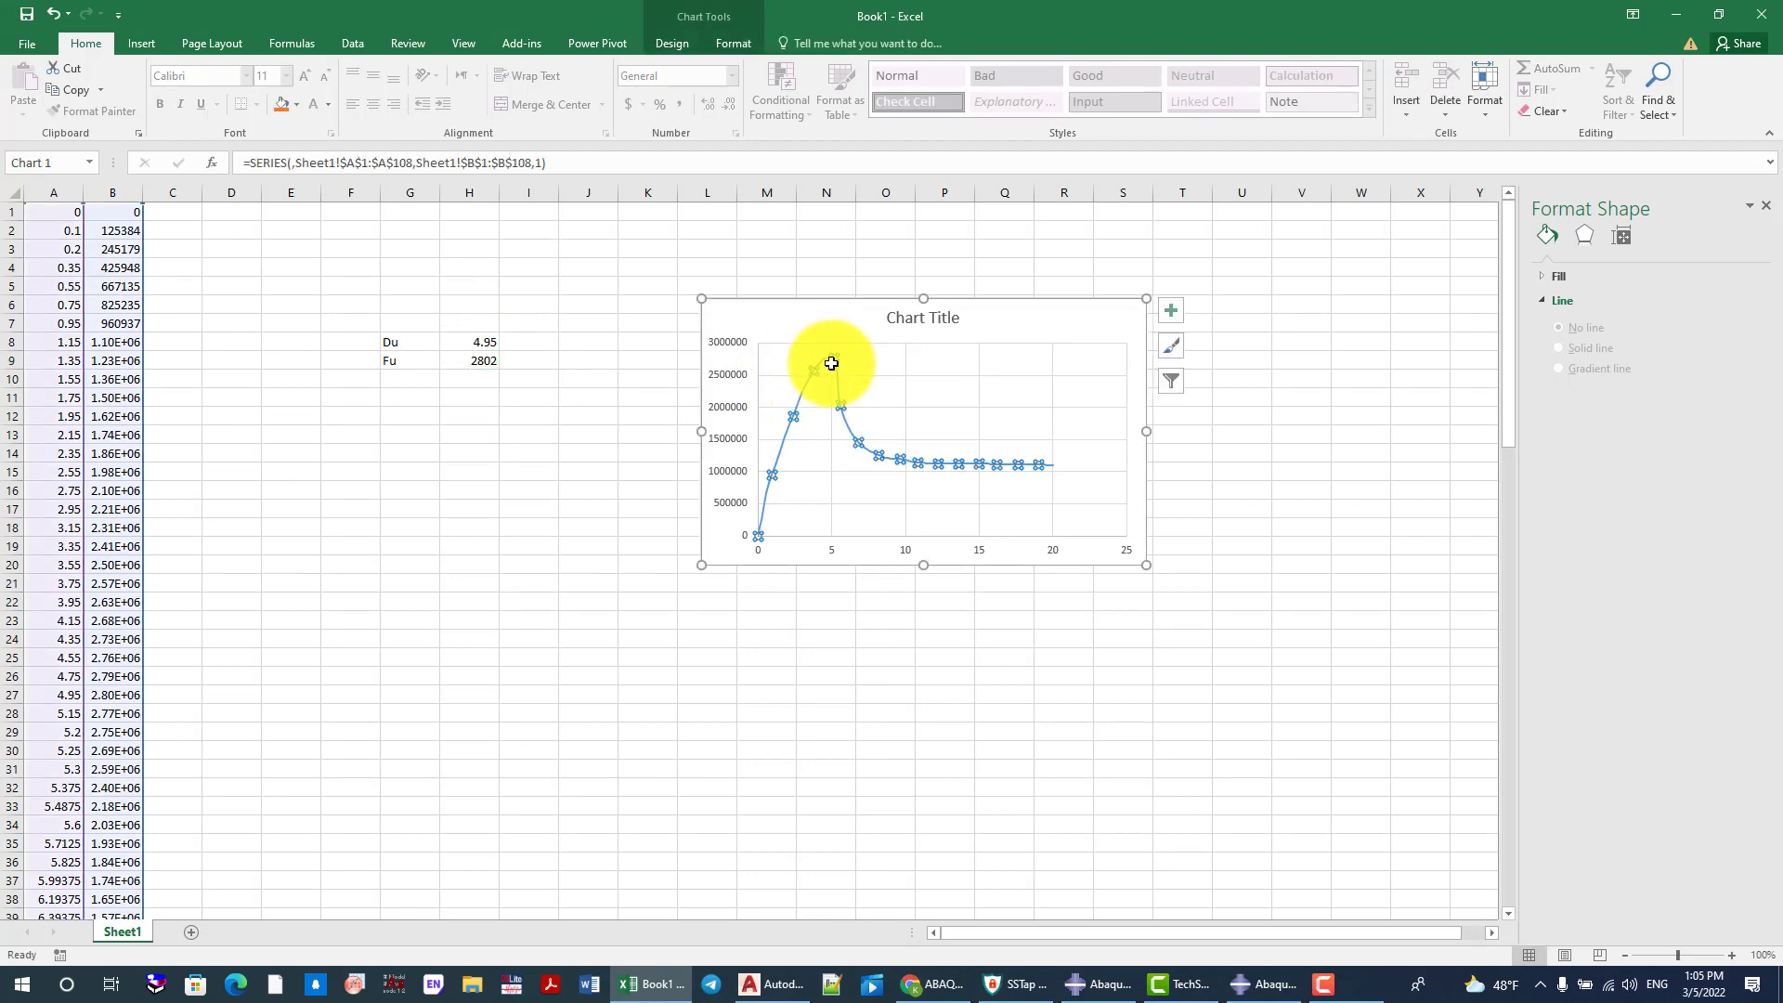
click(832, 366)
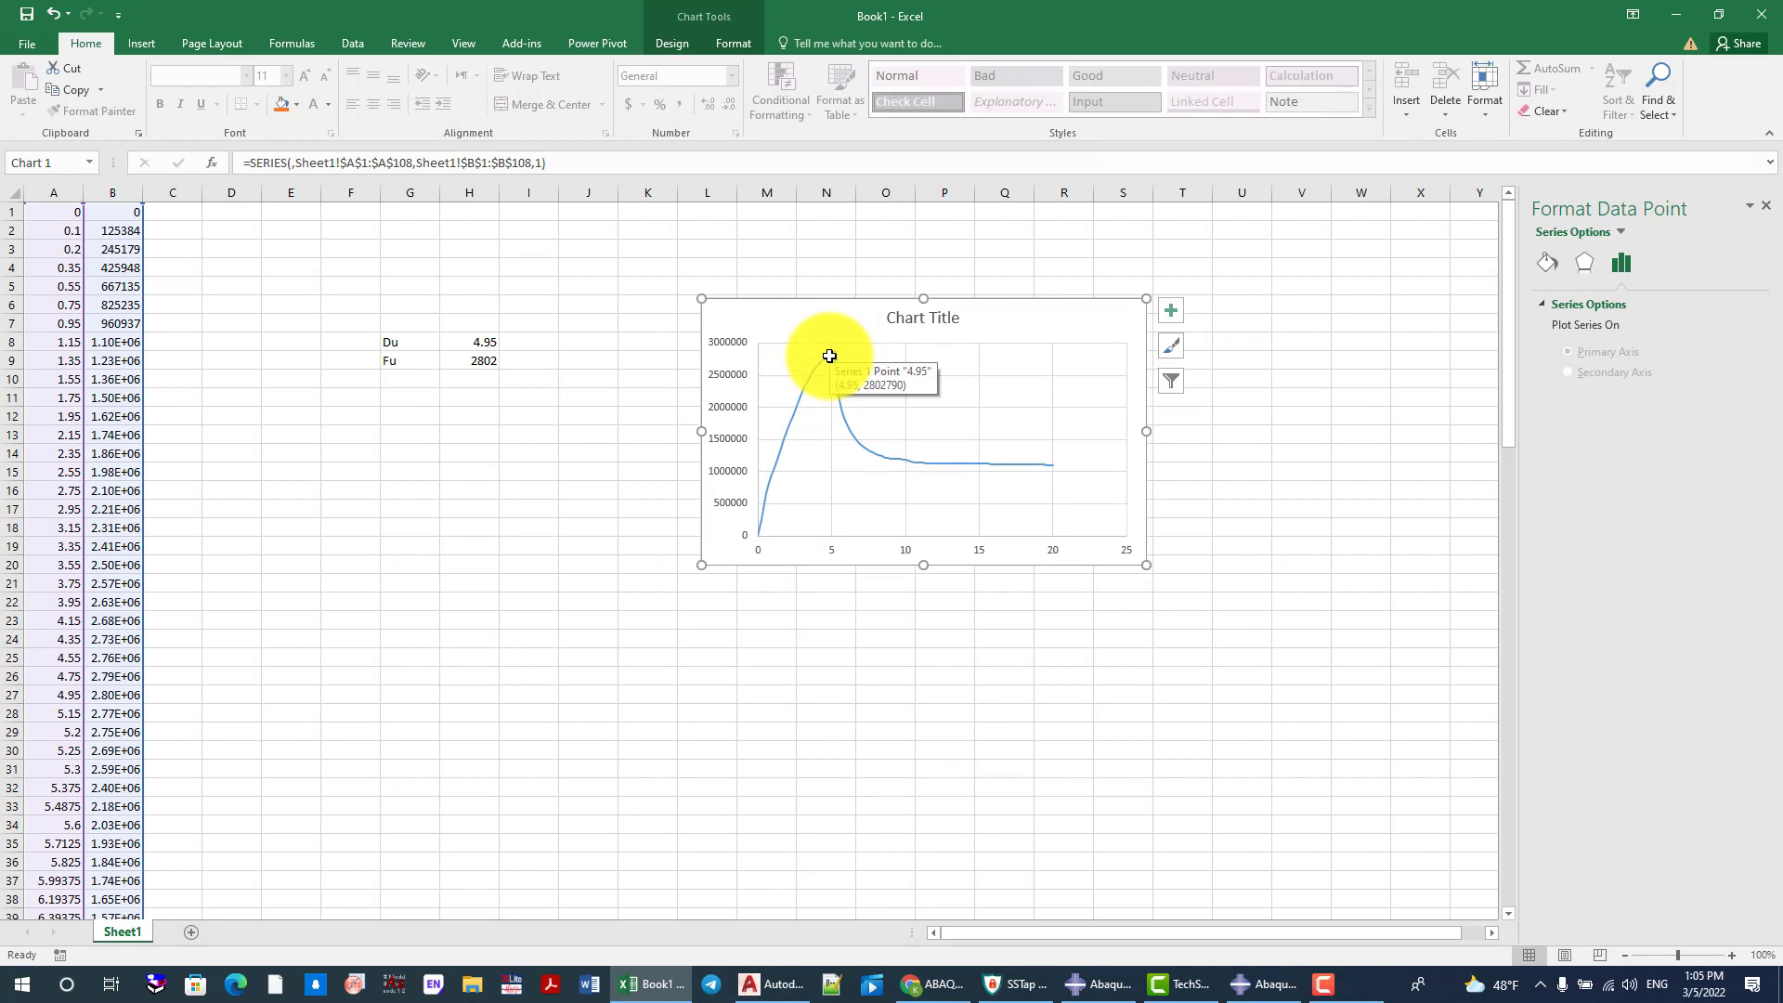
click(490, 361)
double_click(494, 362)
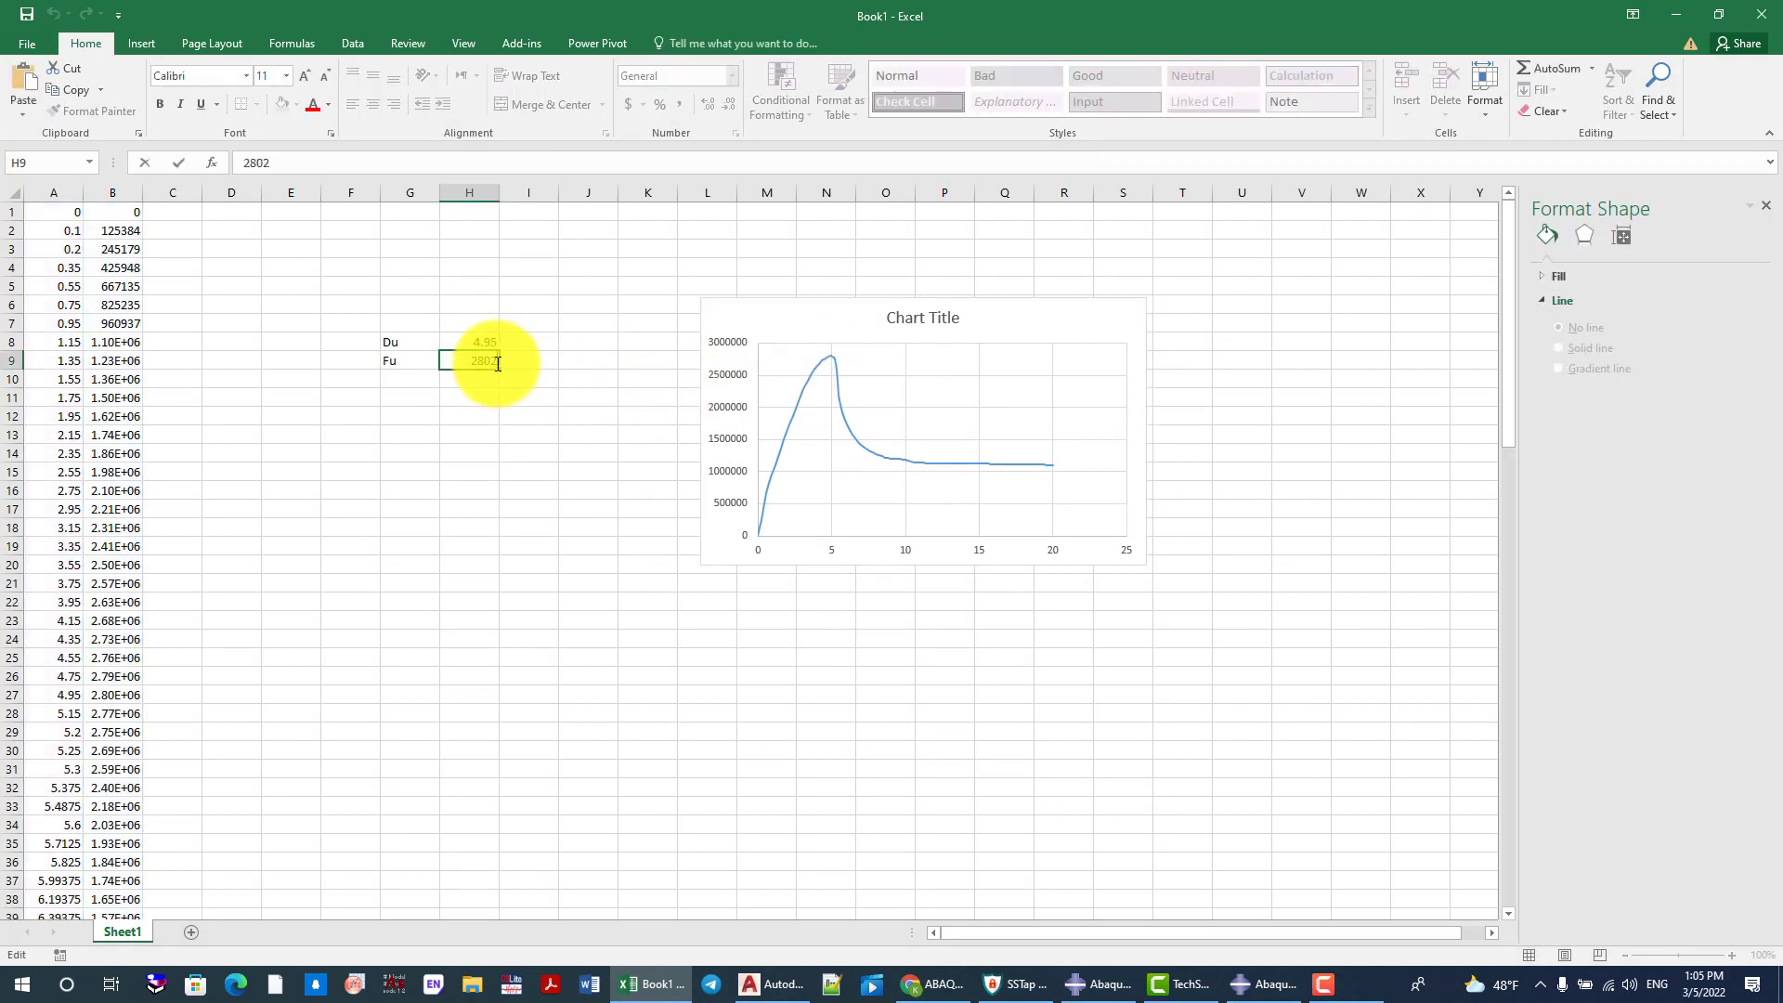
text(790)
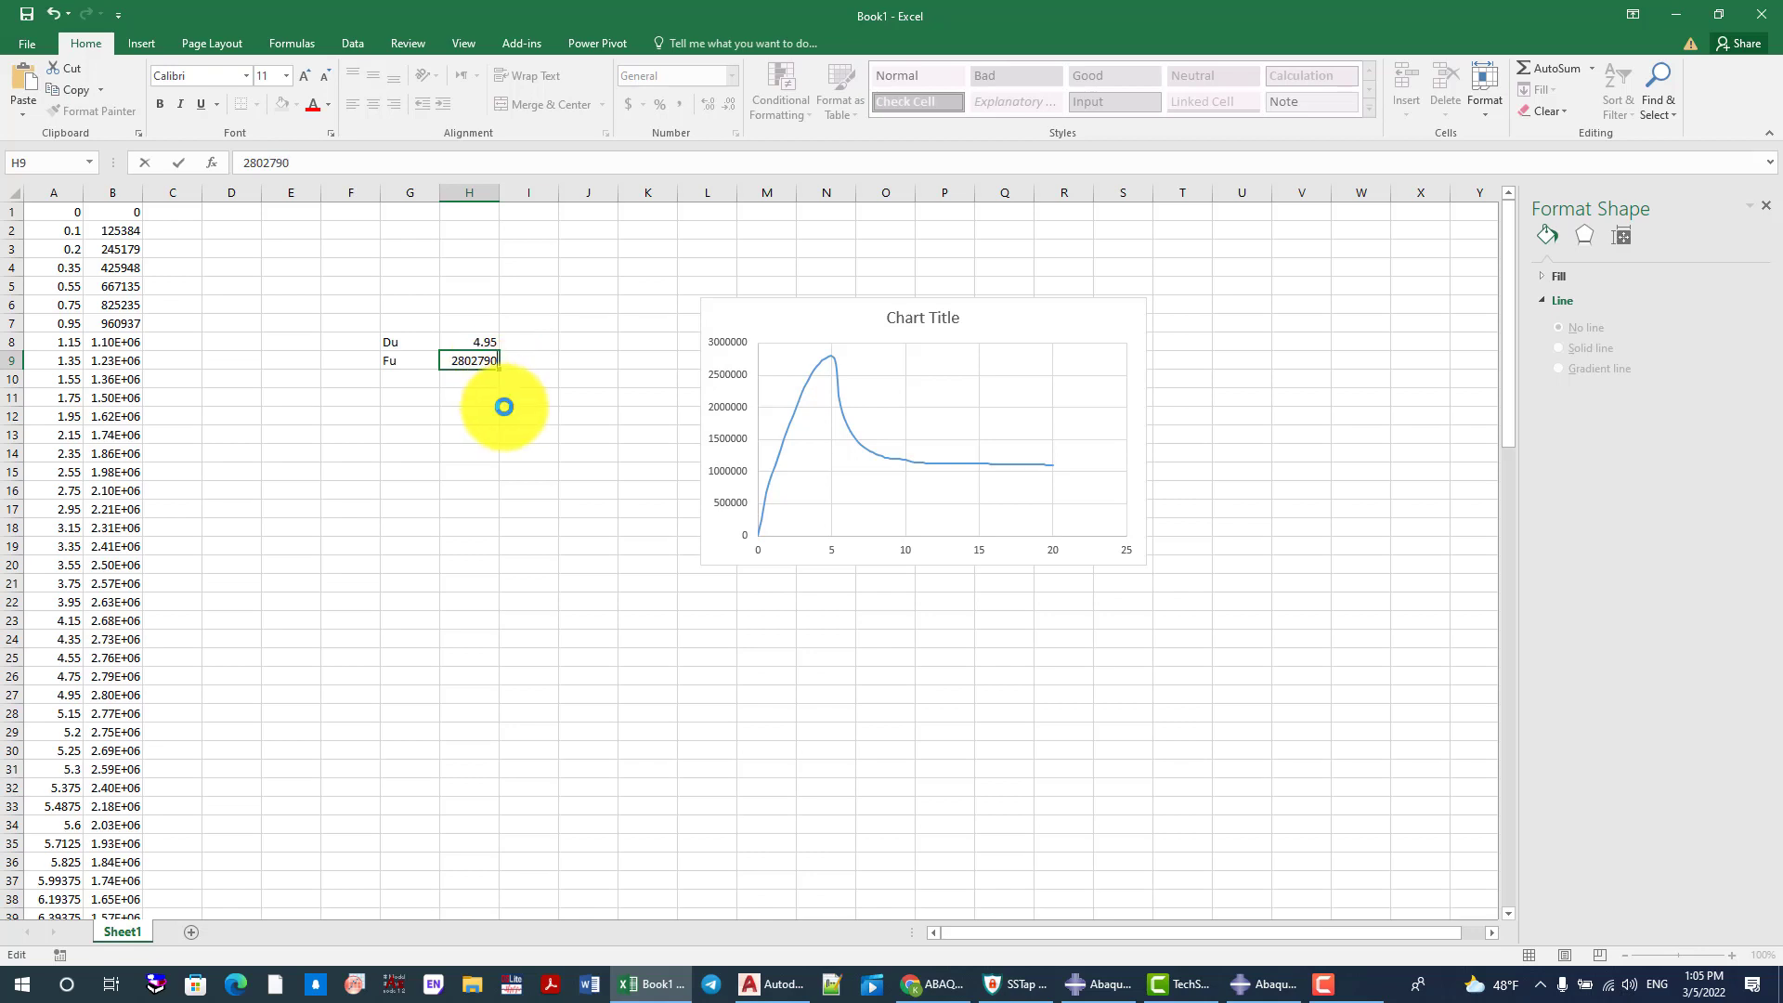
click(504, 409)
click(484, 363)
Enter the unit N in I9 beside the Fu value and the unit mm in I8 beside the Du value
click(515, 361)
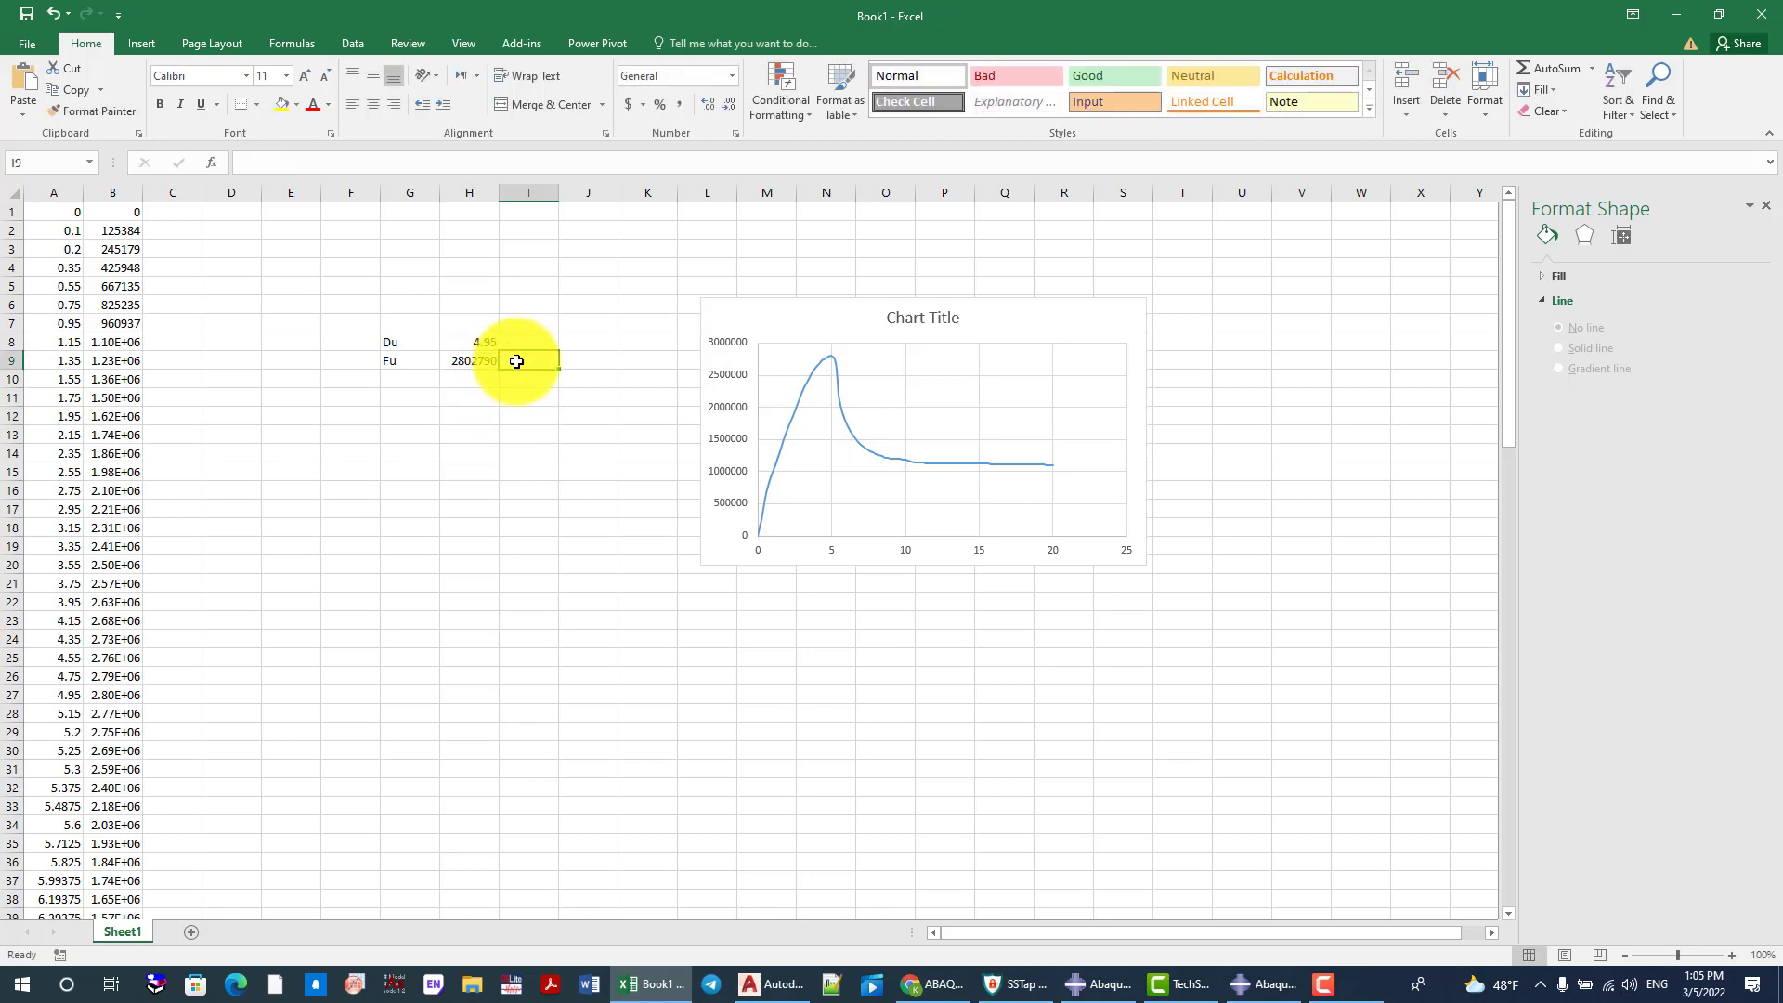
text(N)
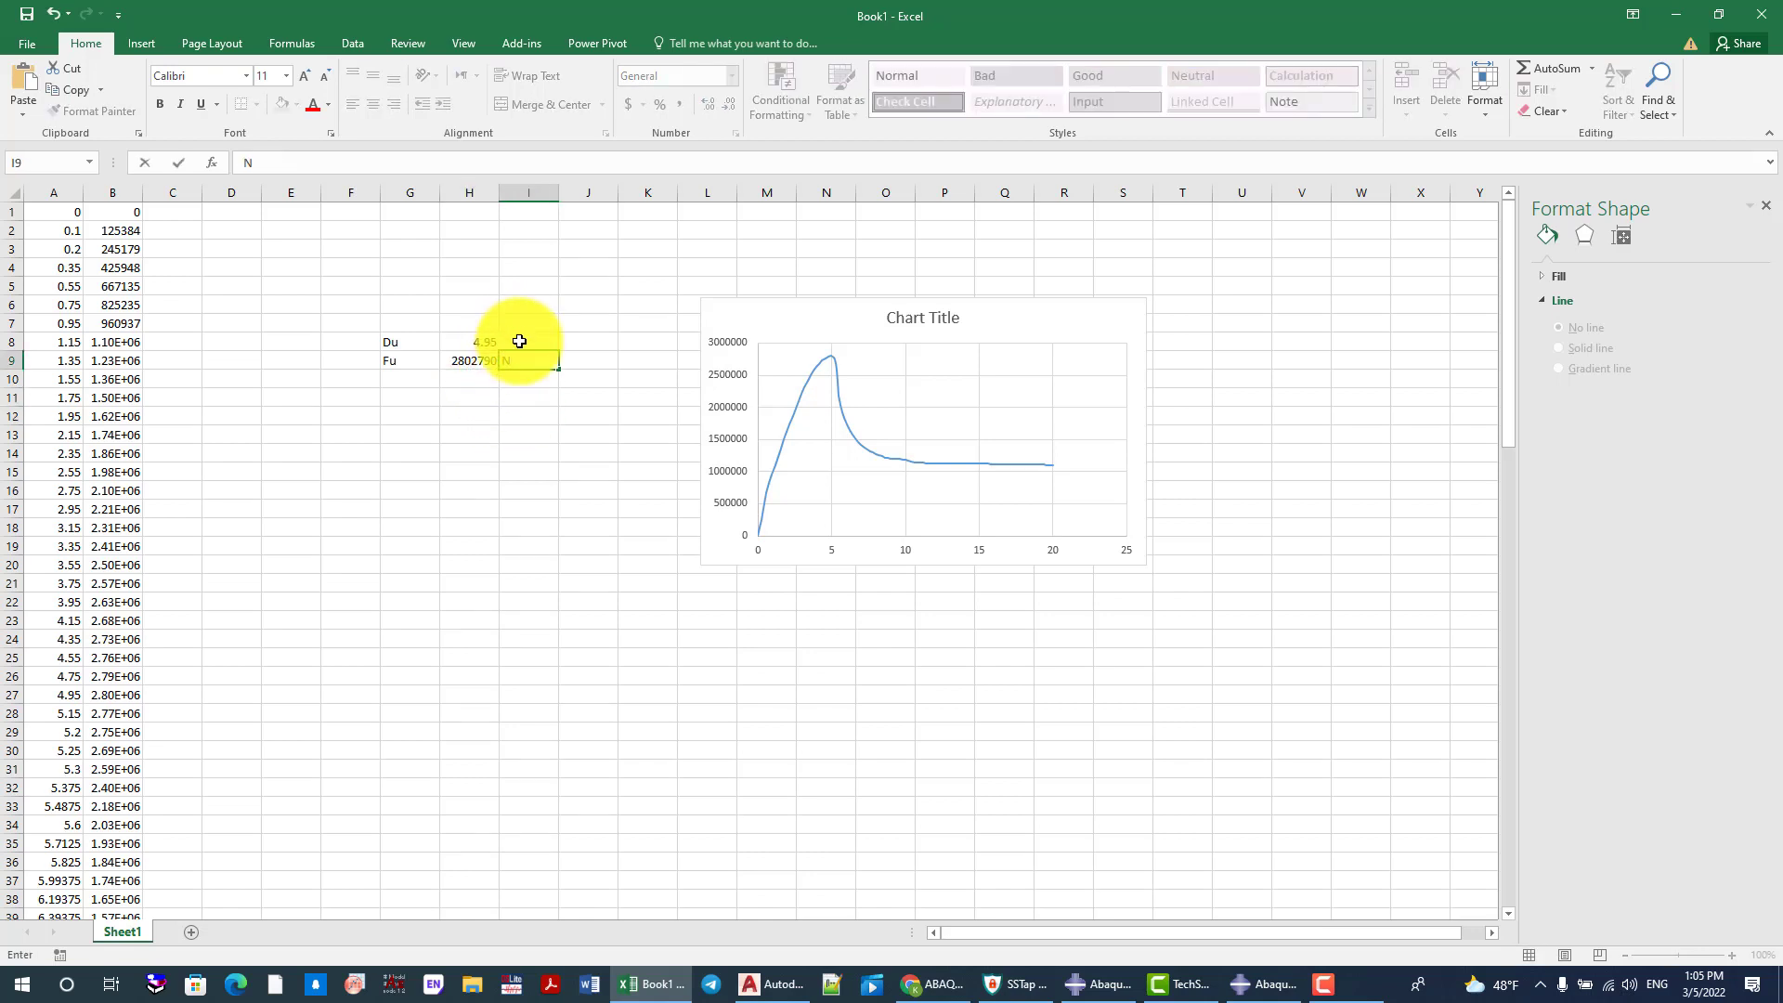
click(518, 342)
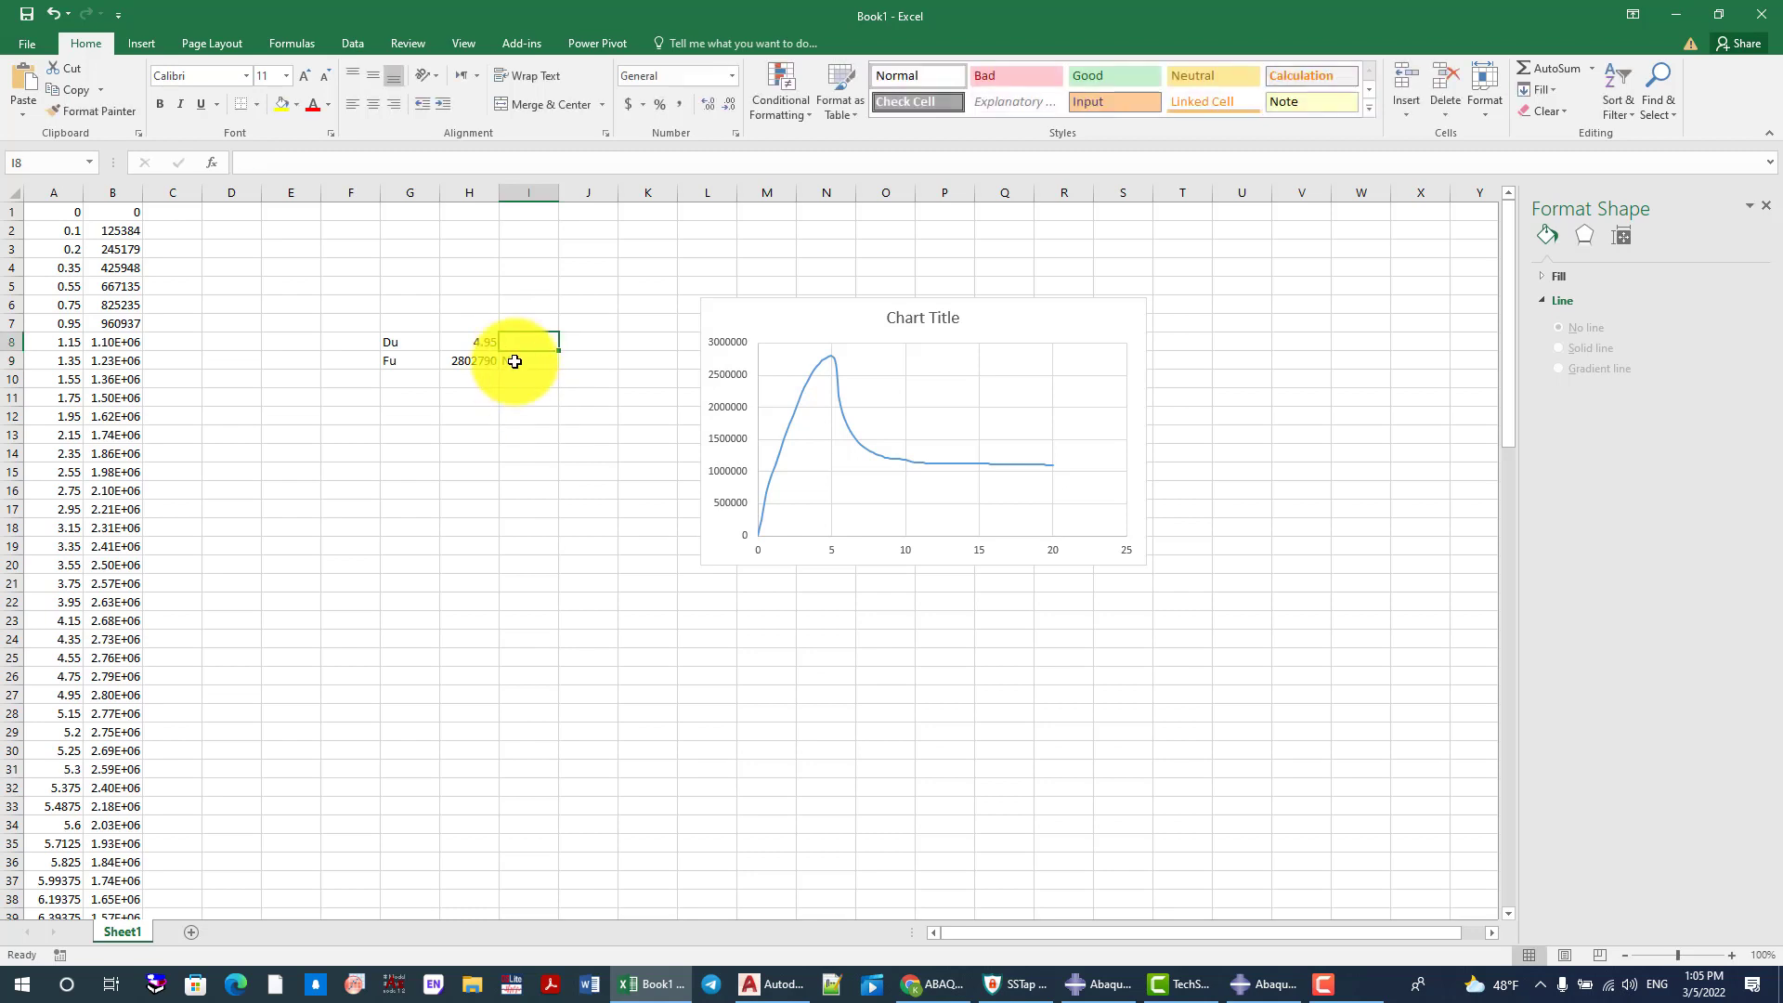
text(nn)
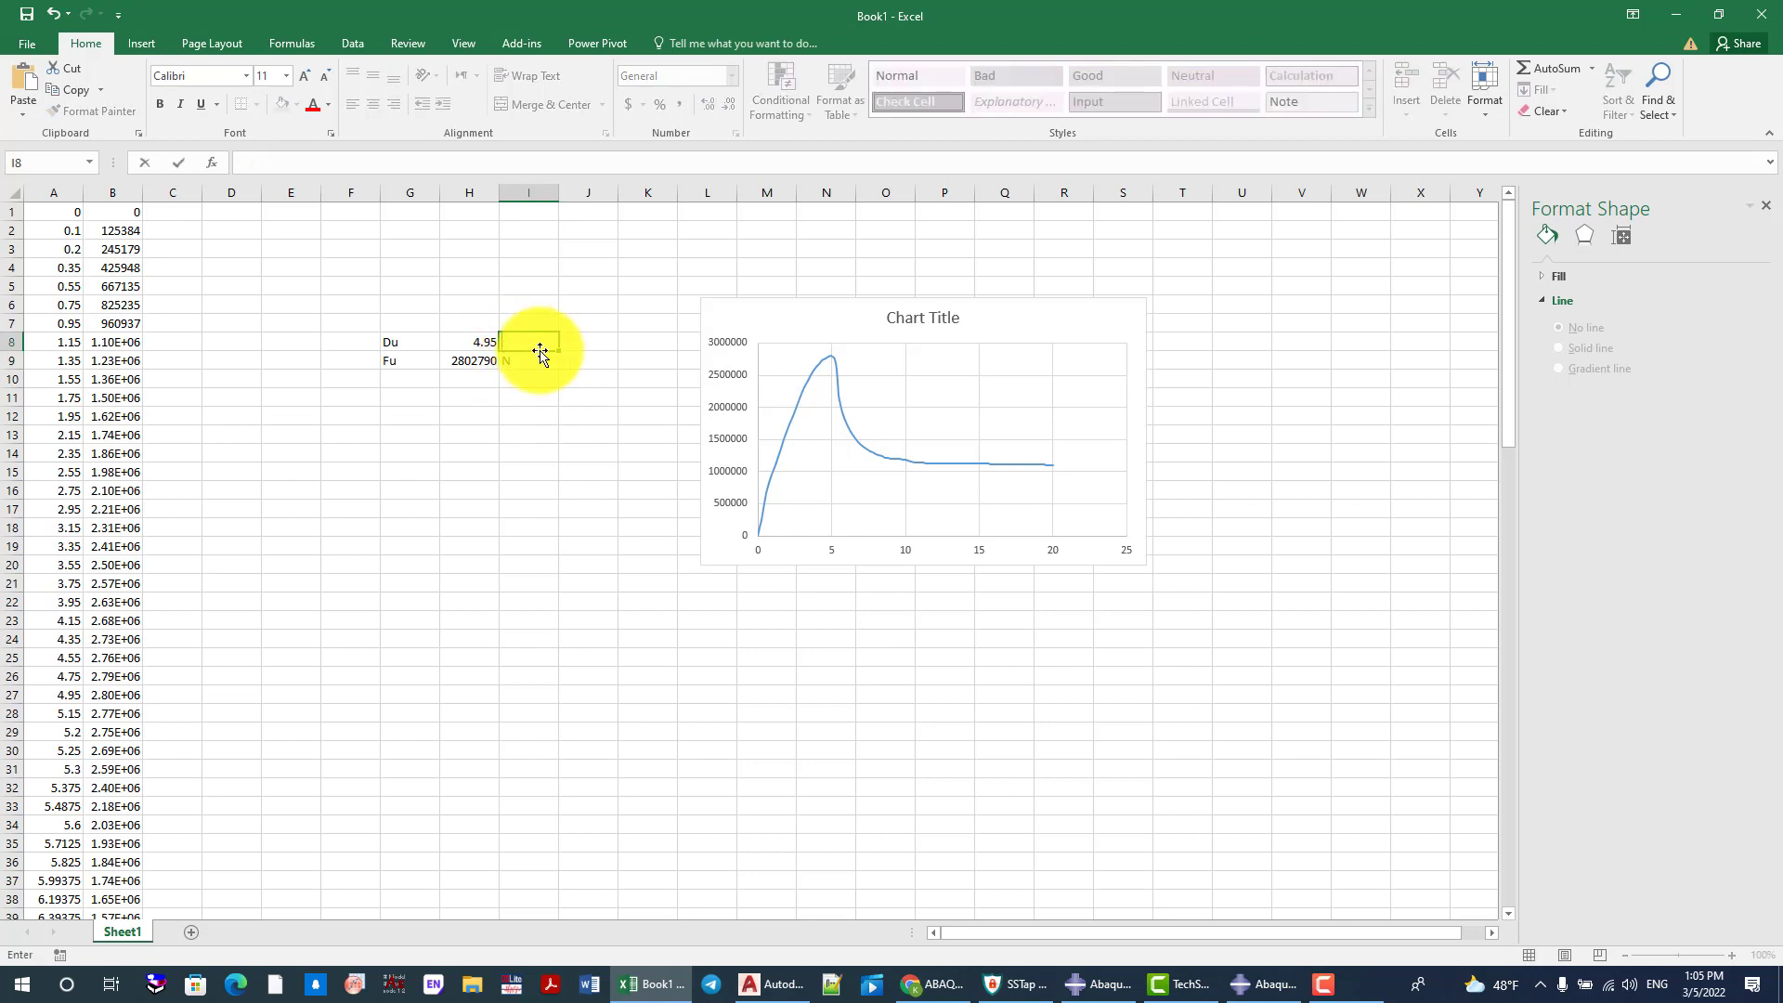
text(mm)
click(470, 426)
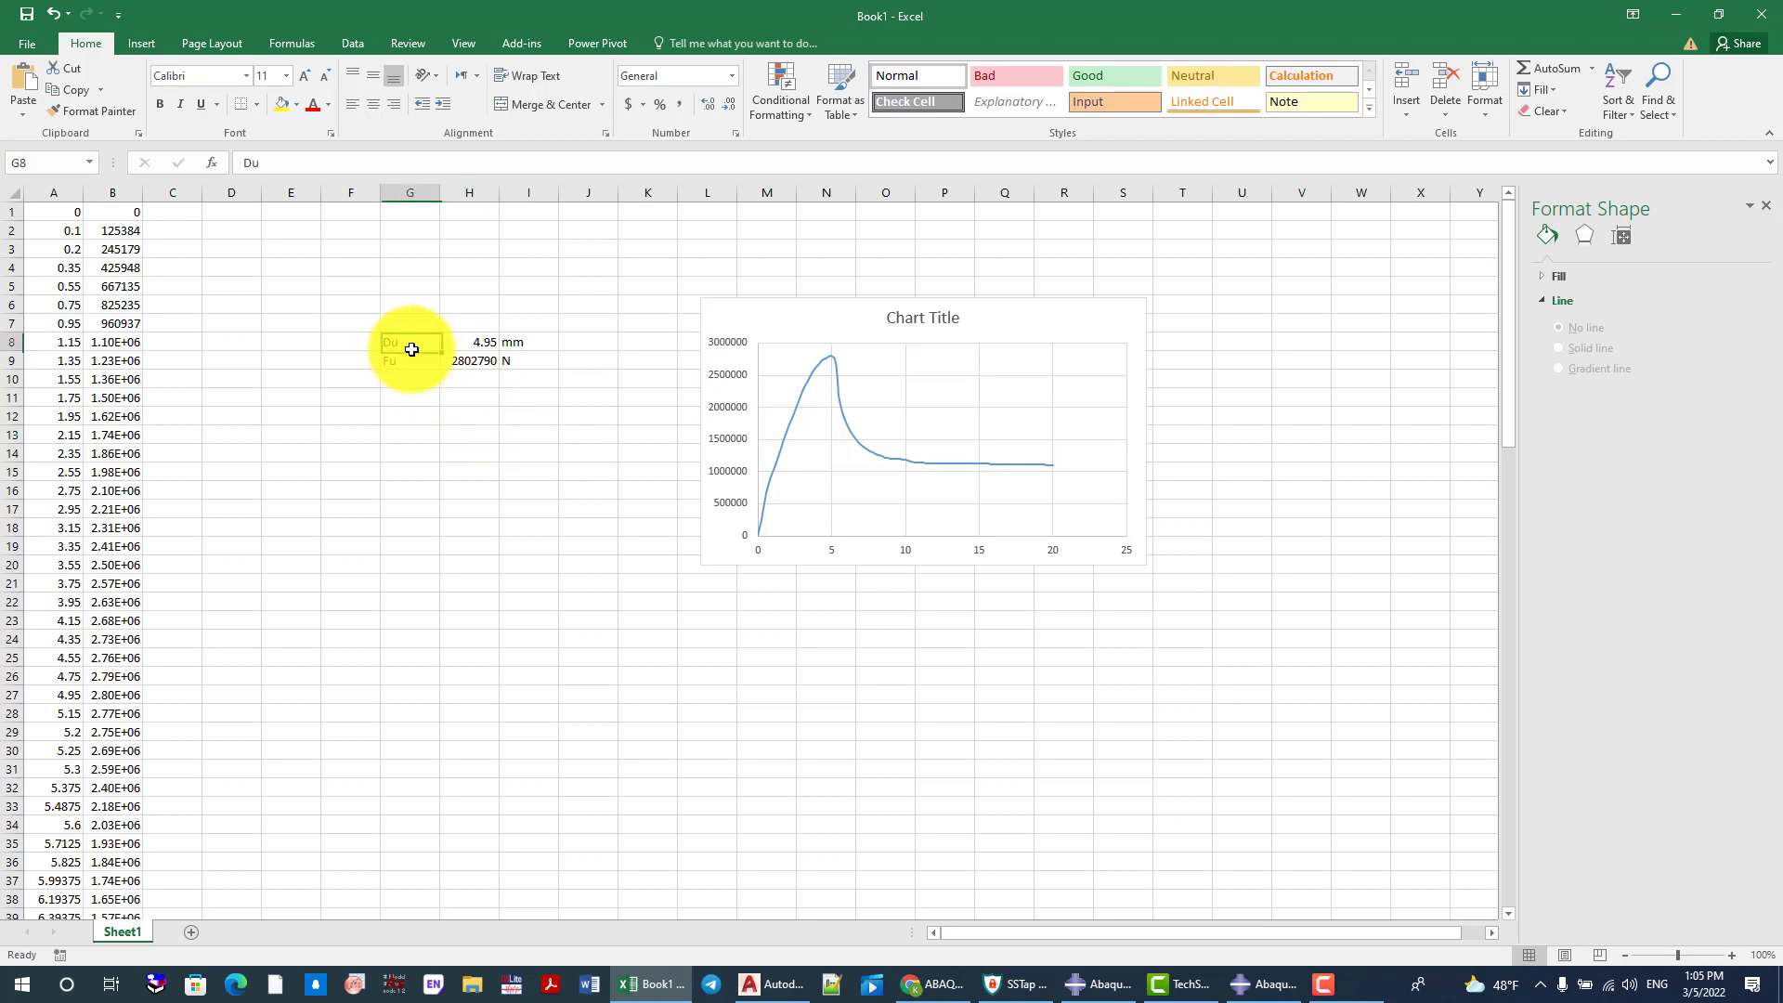
drag(398, 347, 470, 355)
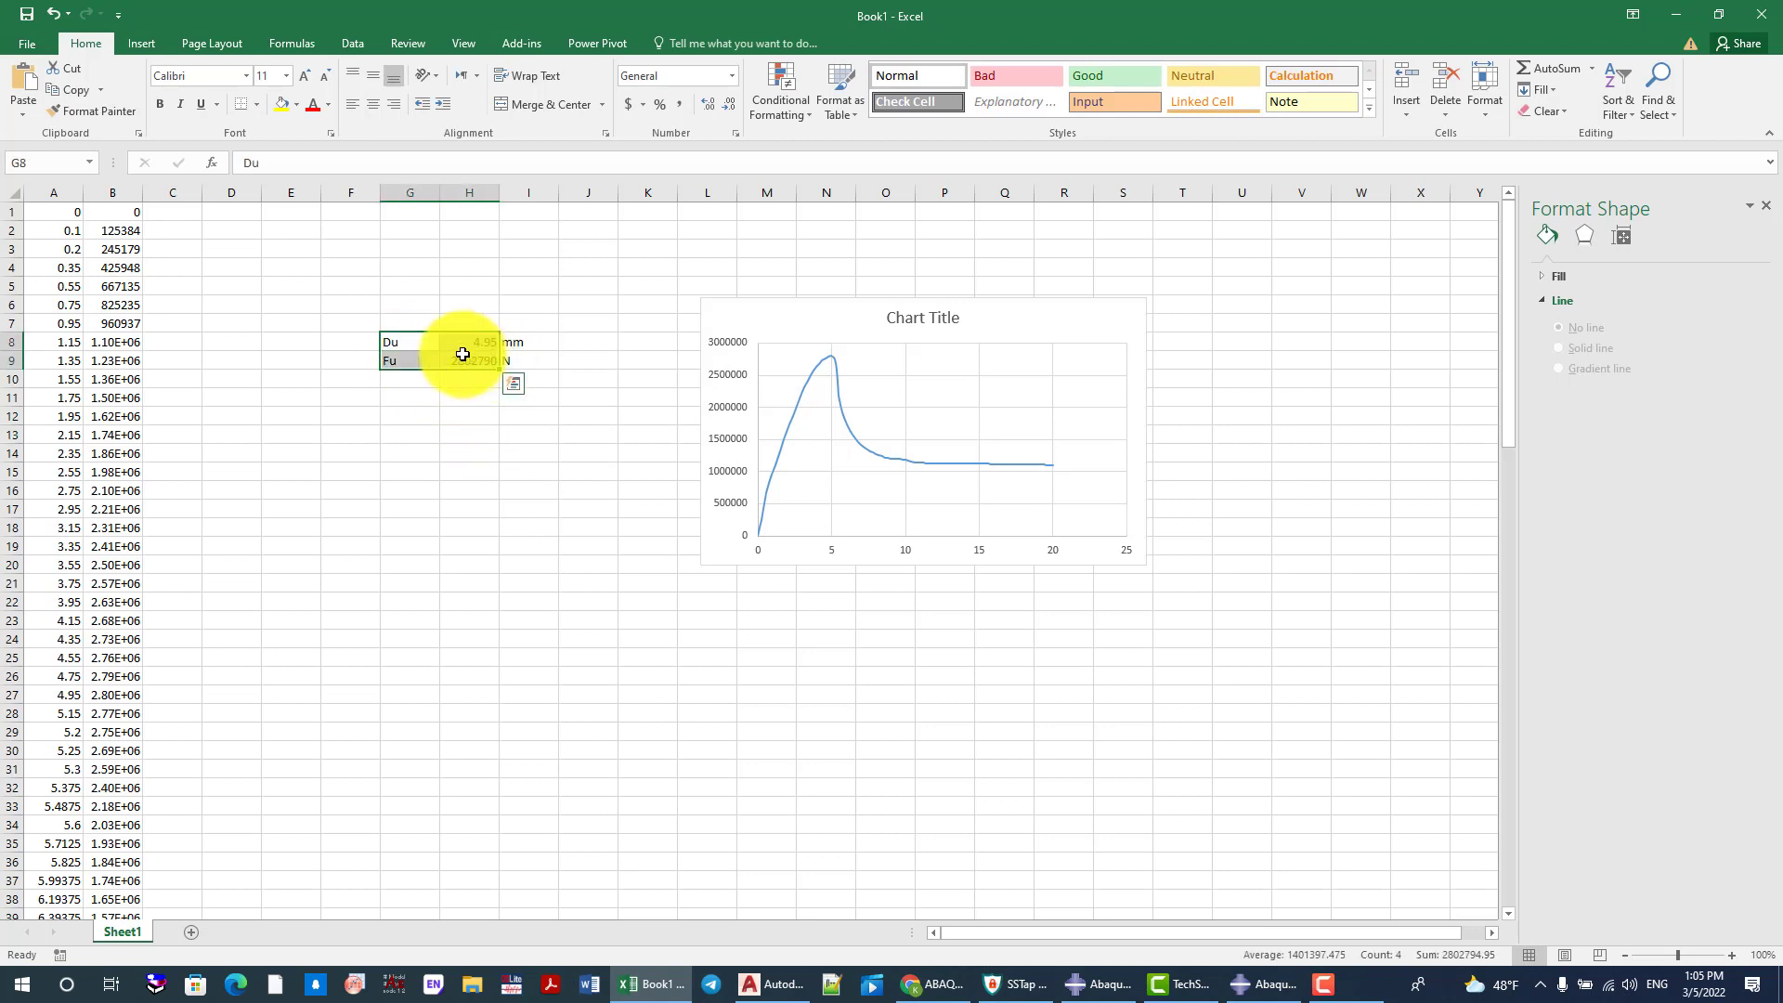
click(405, 348)
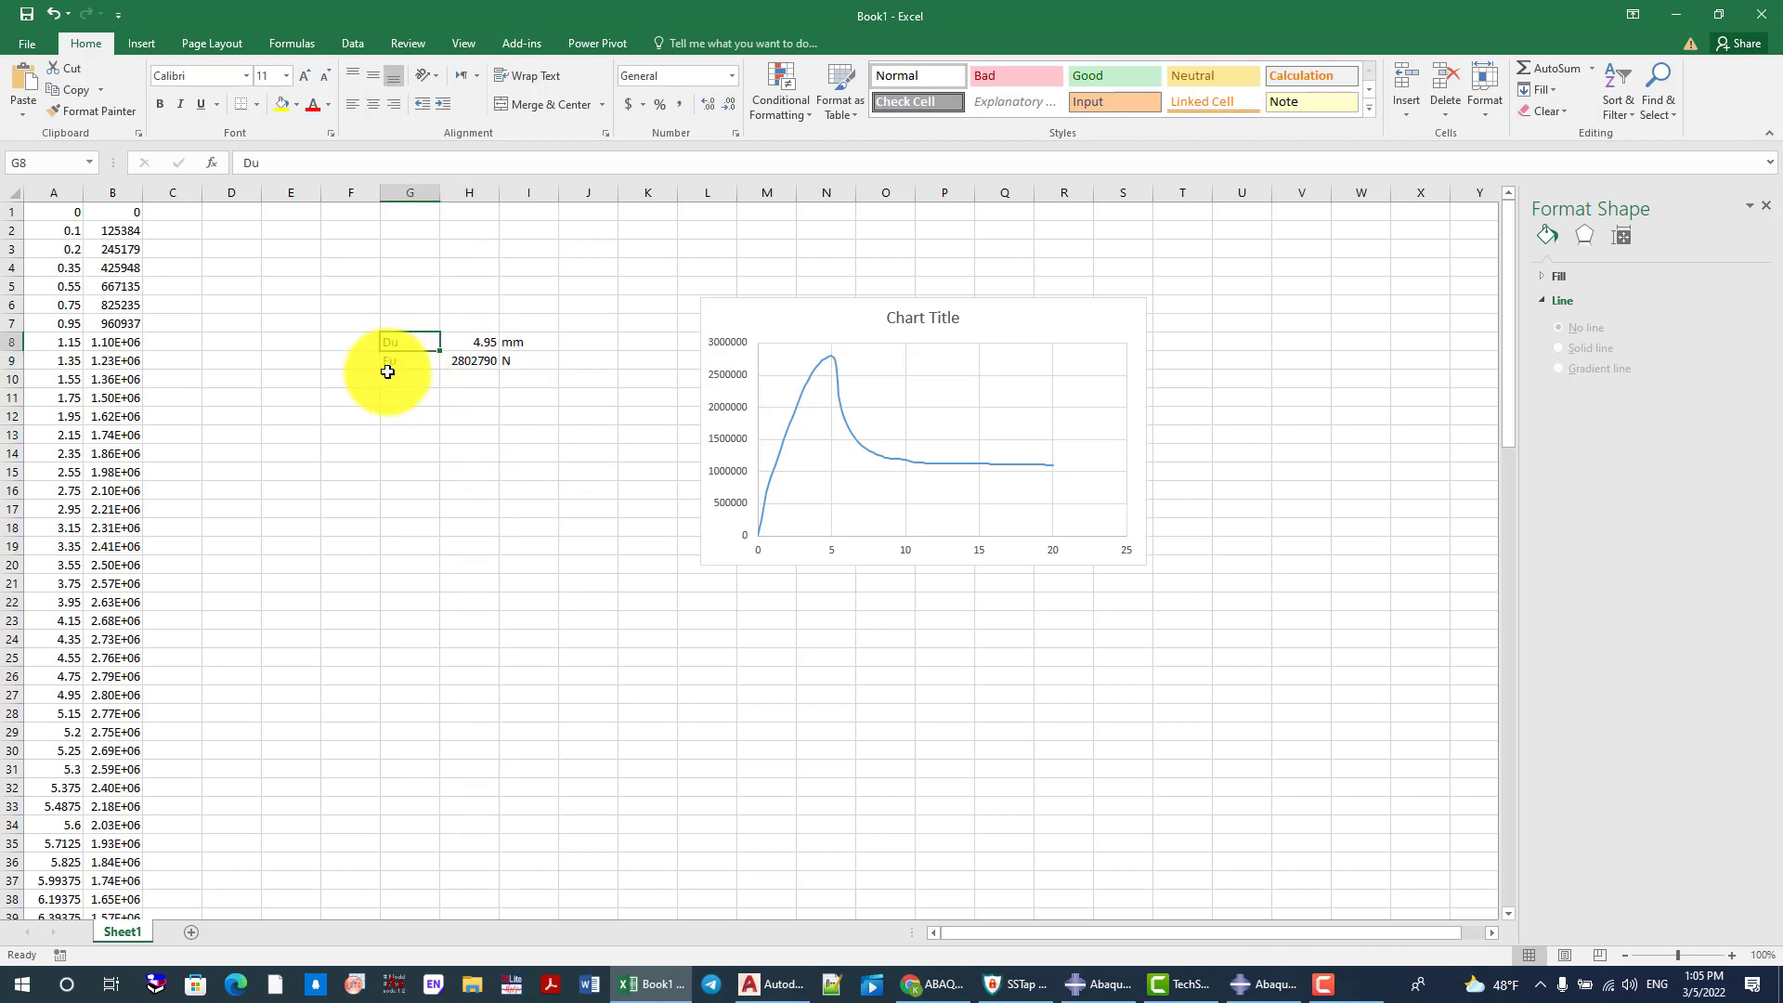
click(390, 358)
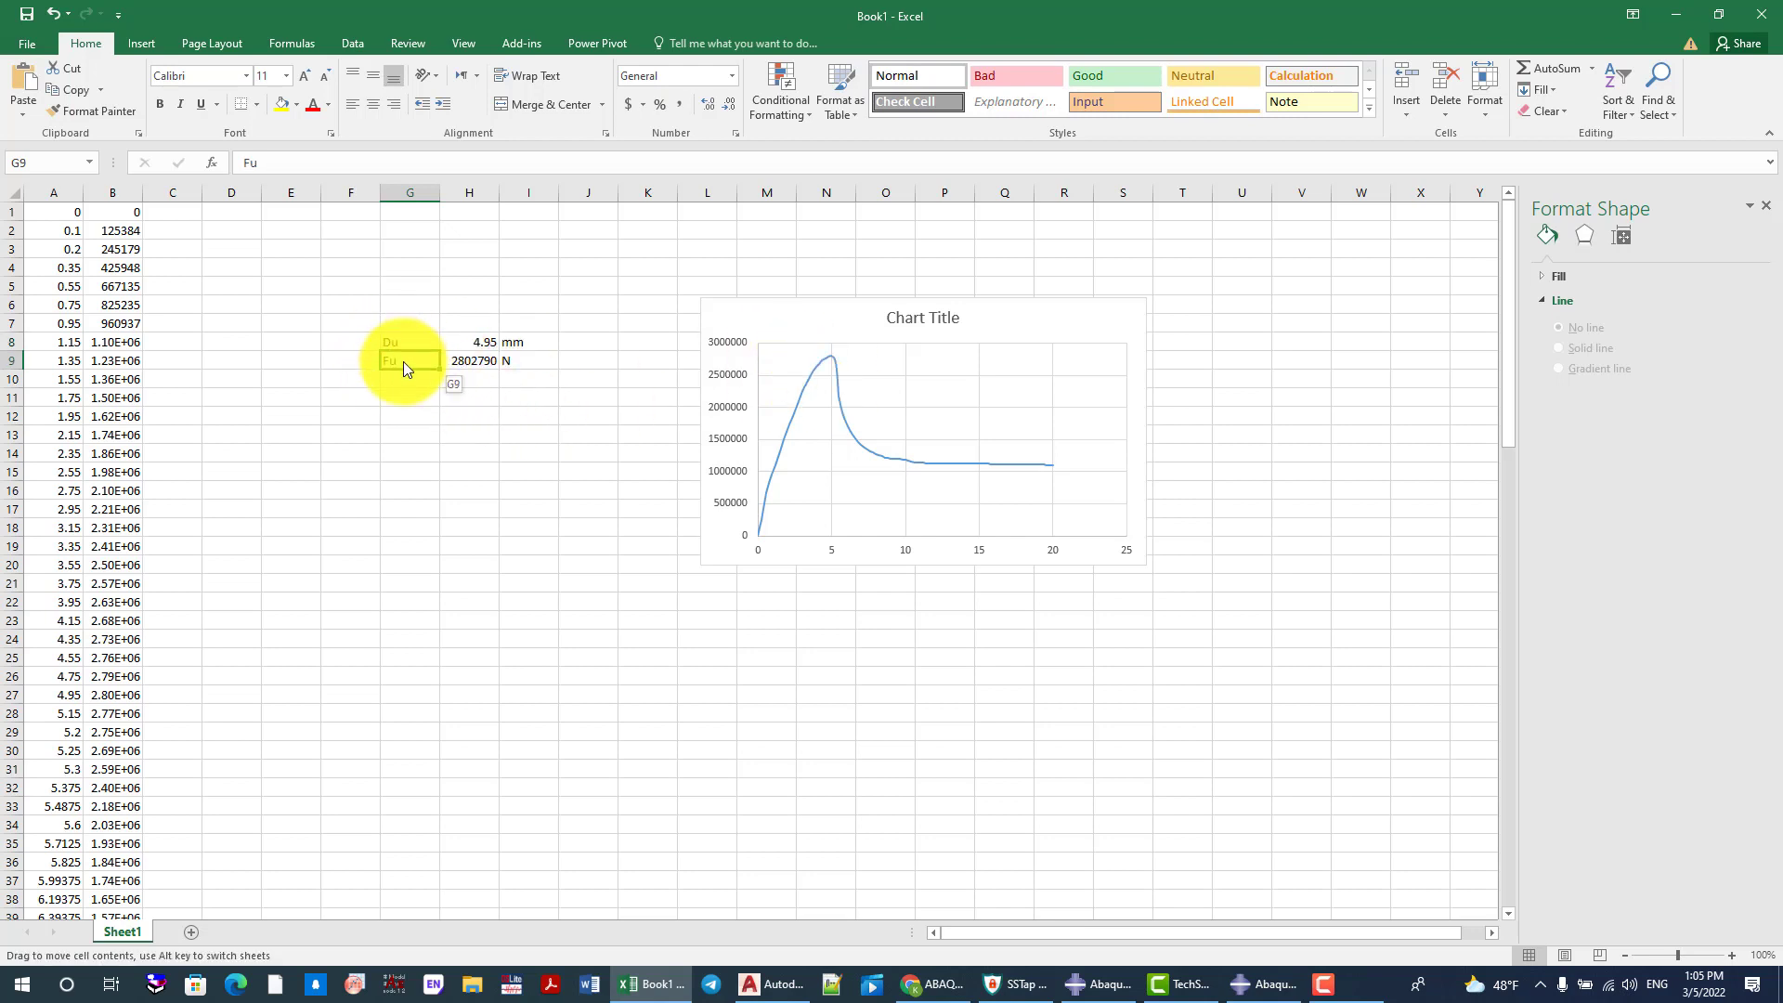
key(Down)
key(Down)
drag(412, 340, 518, 360)
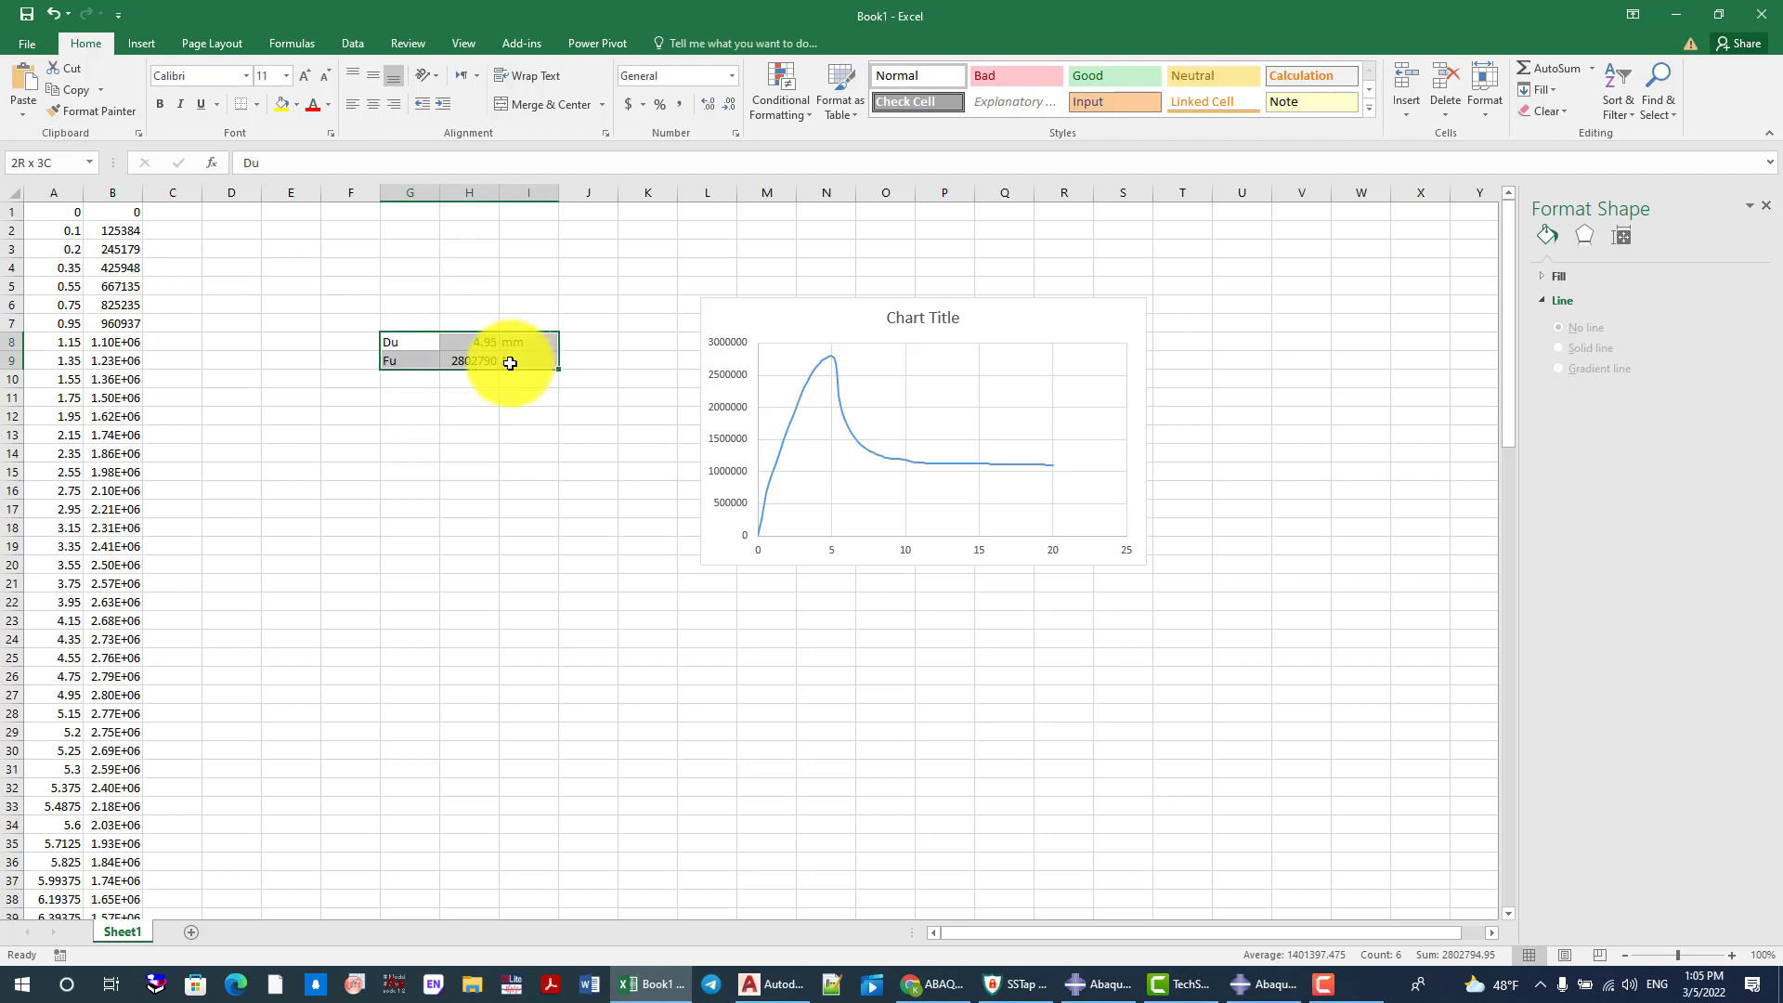
click(405, 344)
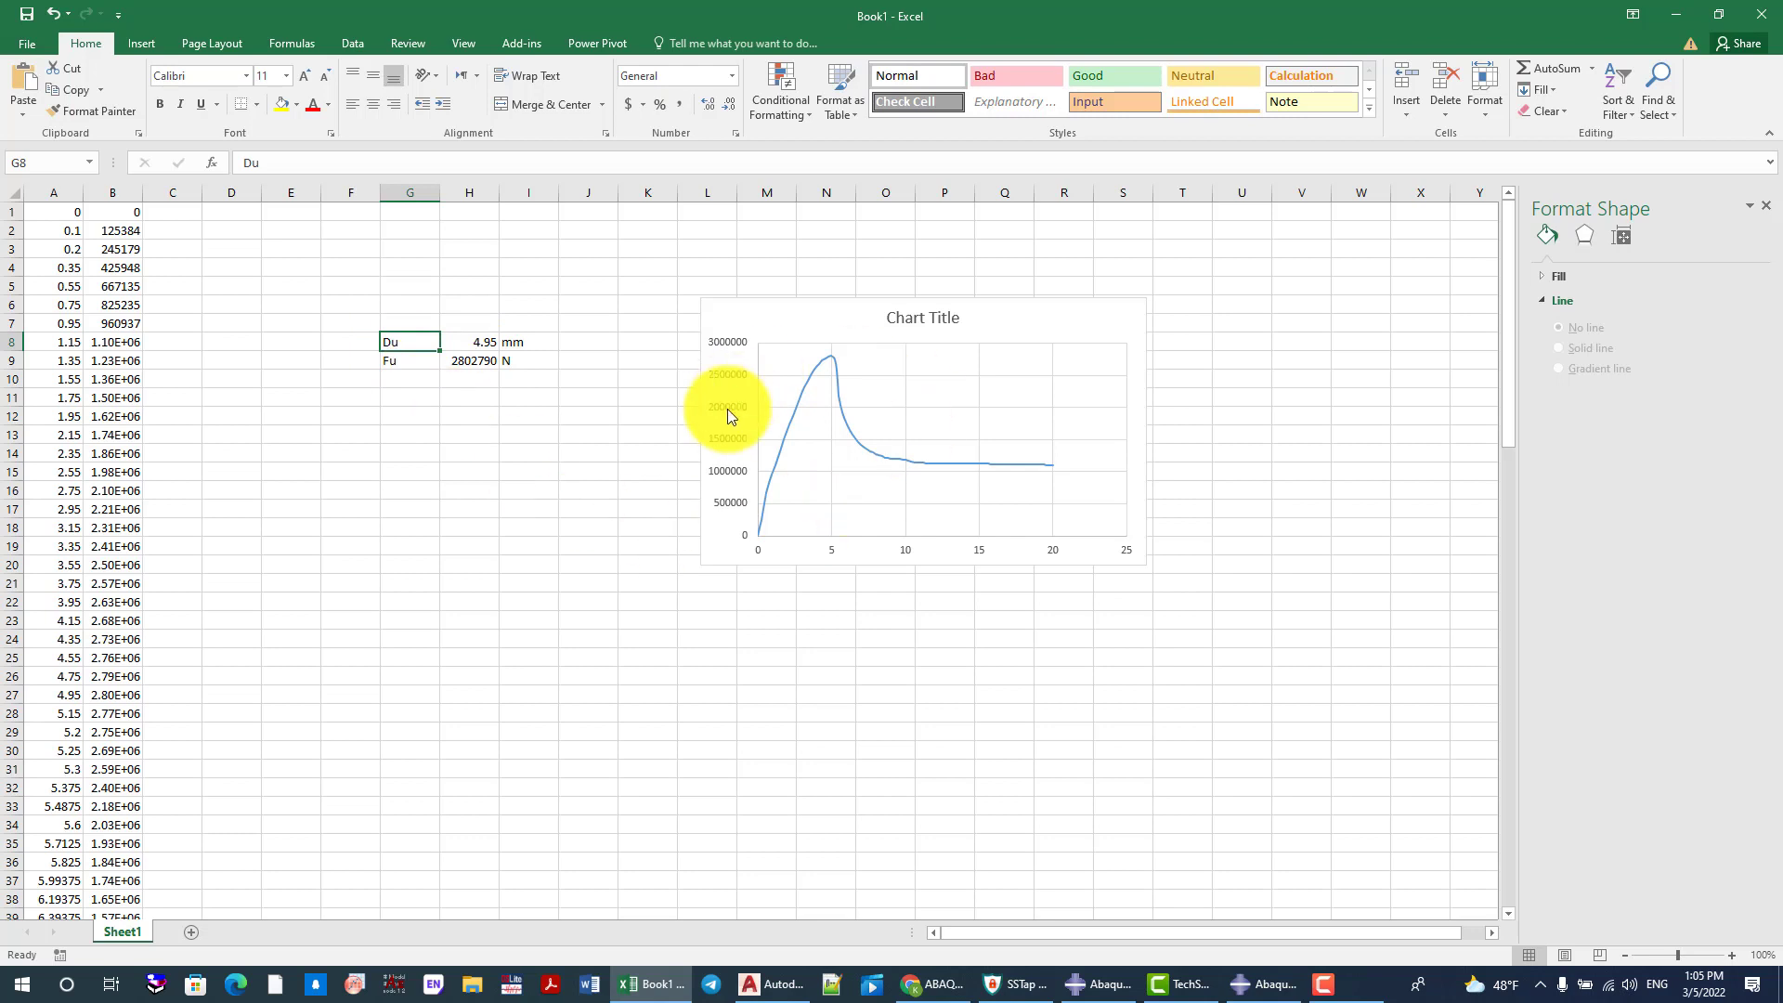
drag(406, 340, 537, 364)
click(524, 411)
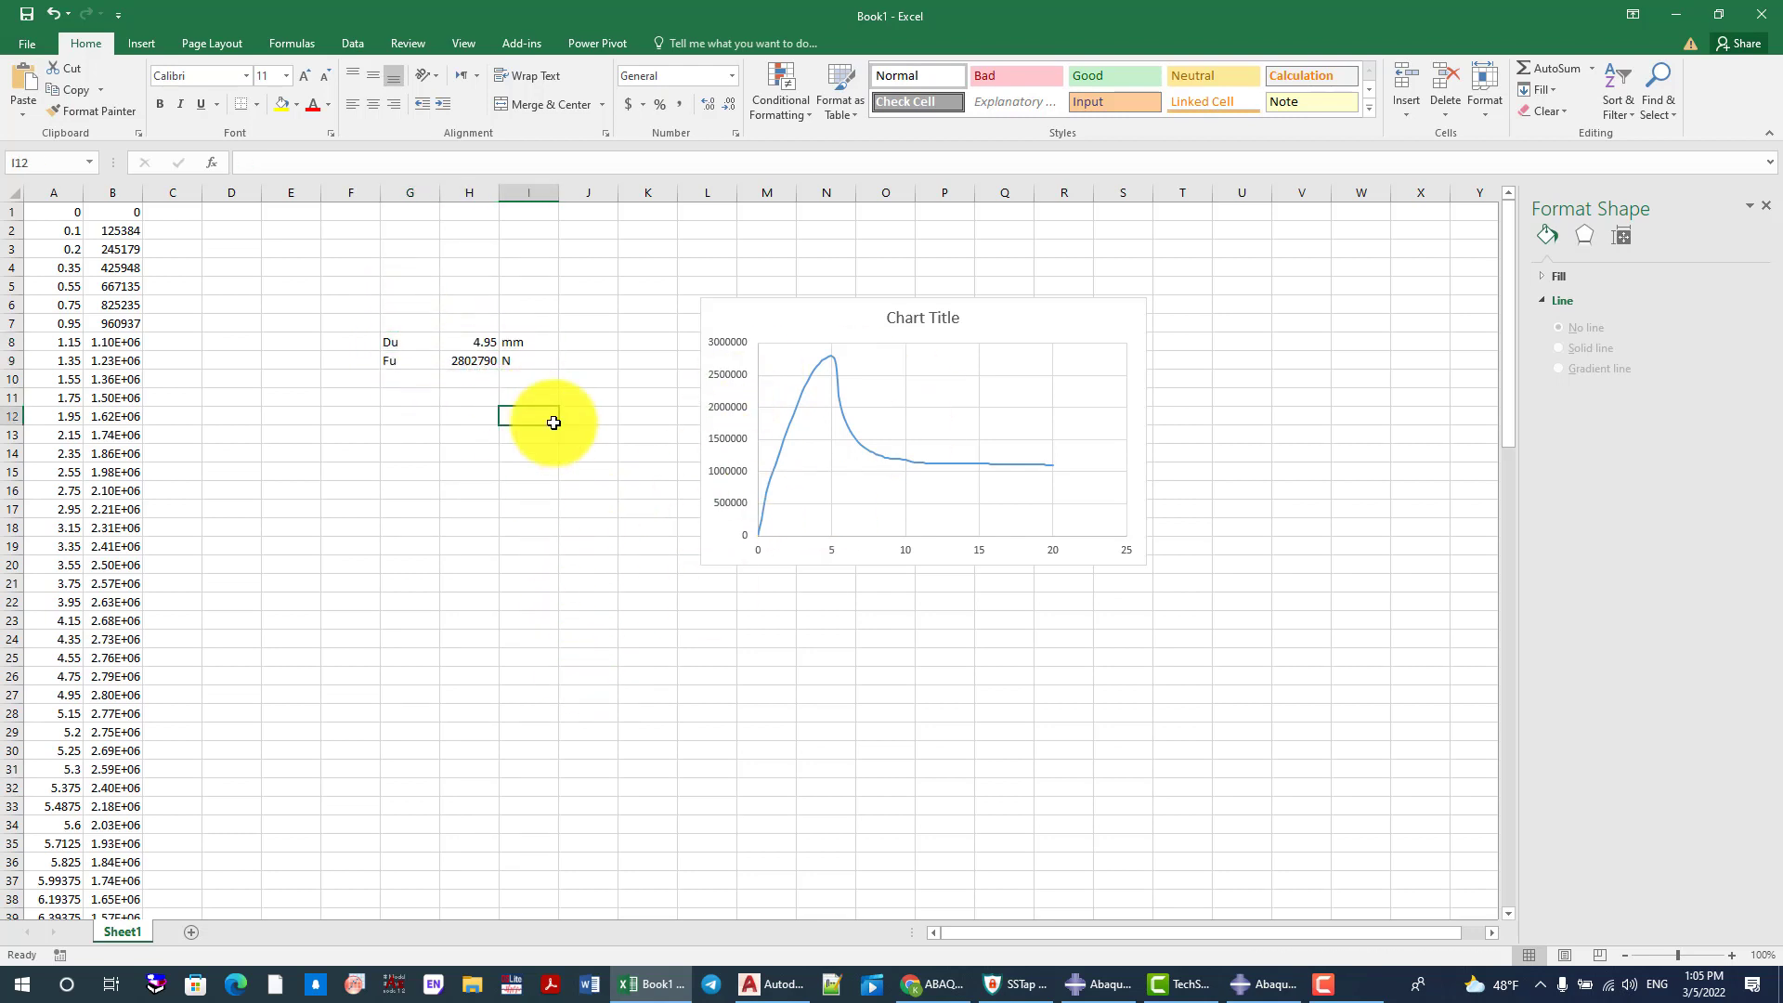